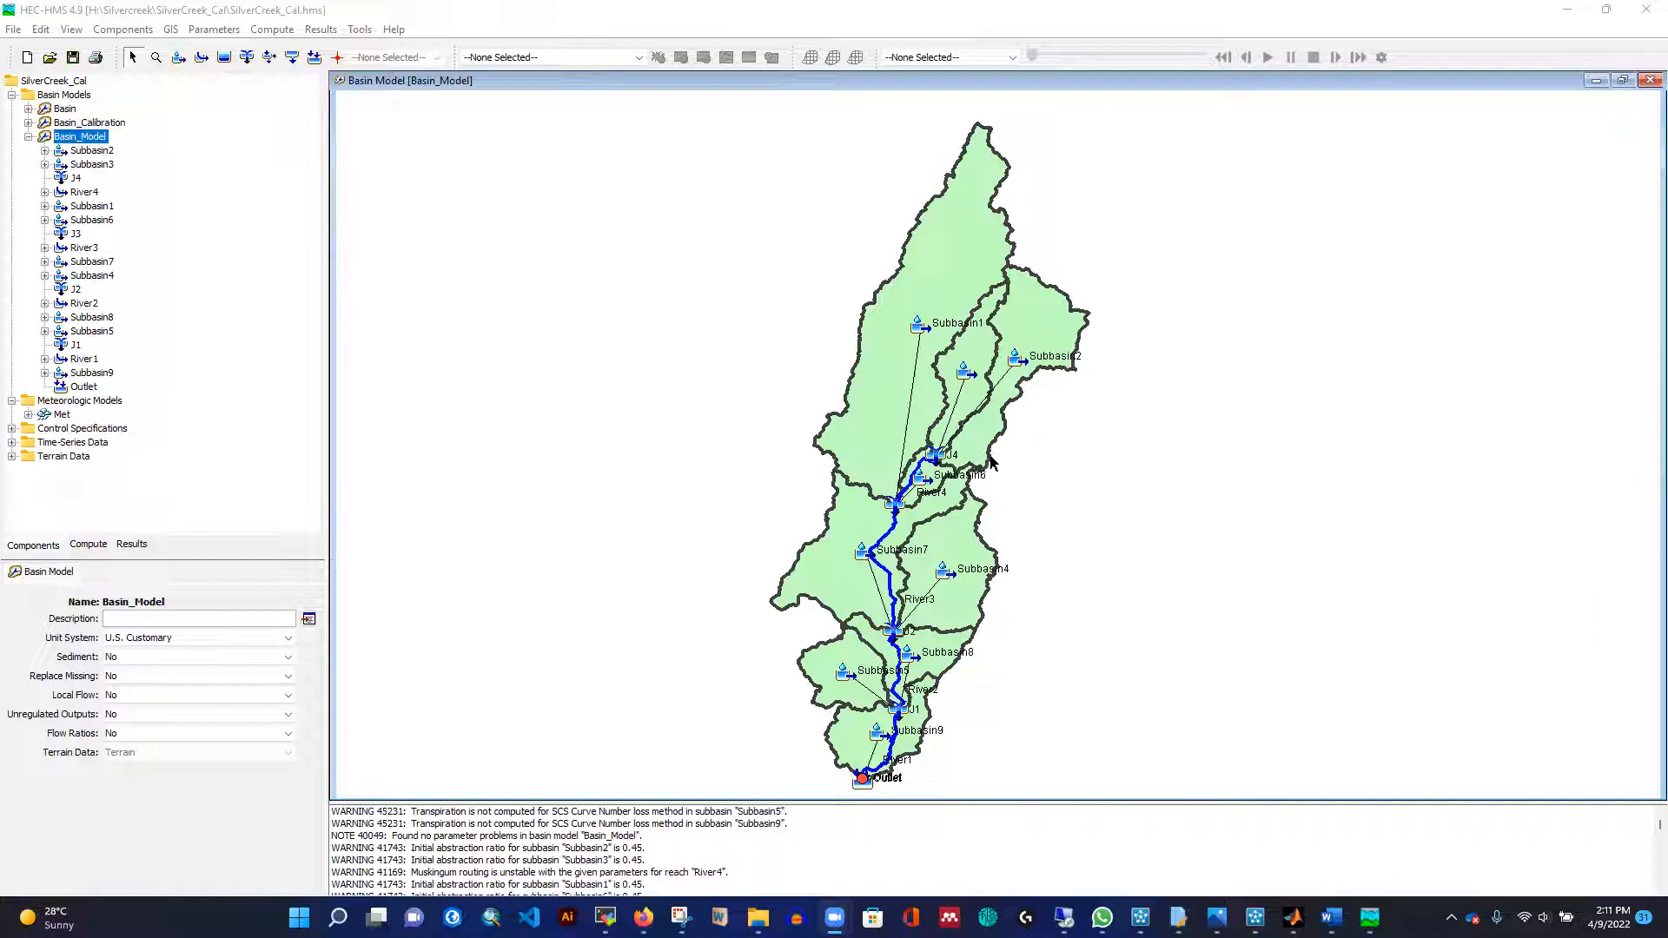
Examine the Basin_Model map from the upper subbasins along the river reaches down to the outlet.
scroll(956, 357, "up", 2)
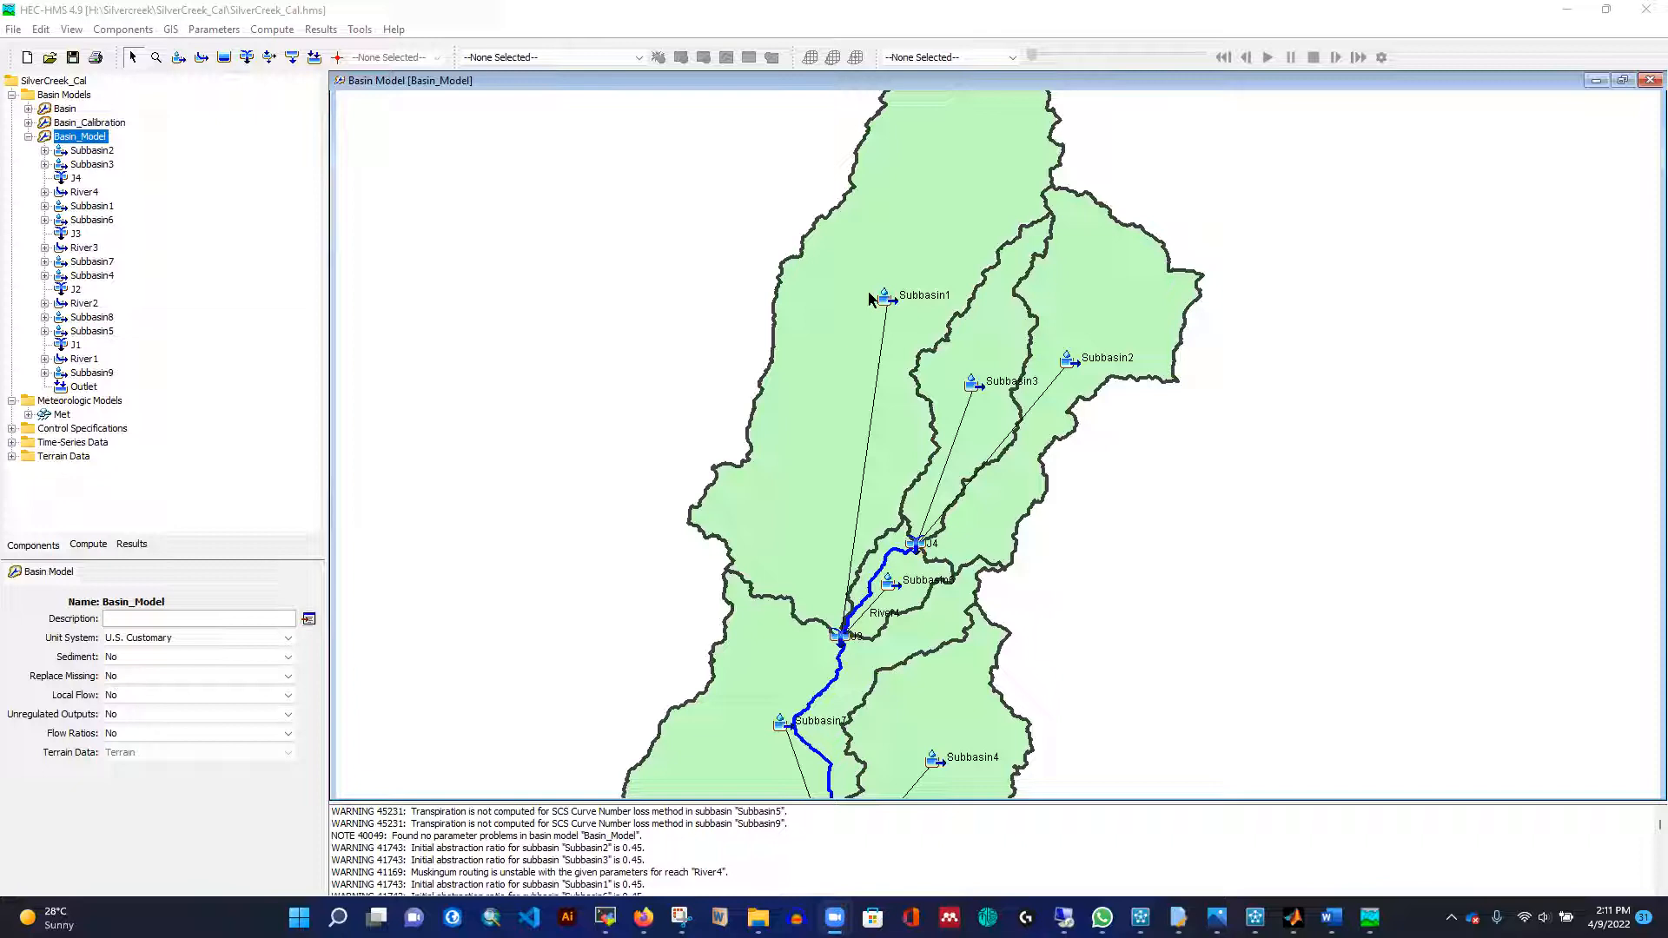
scroll(728, 260, "down", 4)
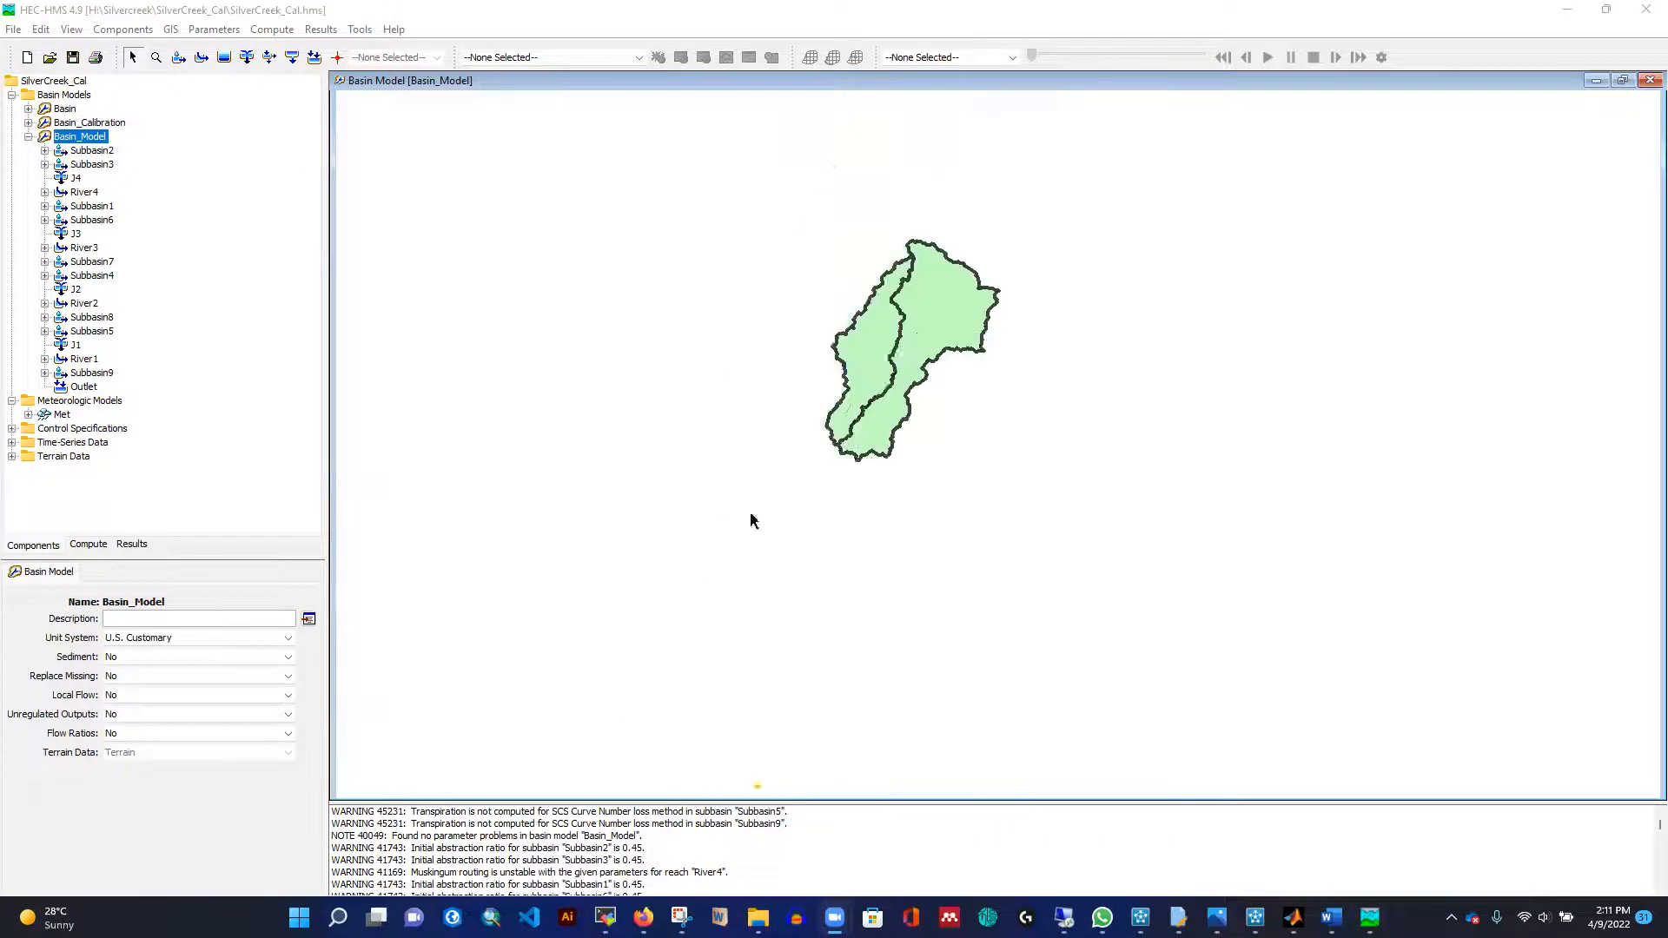
scroll(755, 788, "up", 1)
scroll(810, 778, "up", 2)
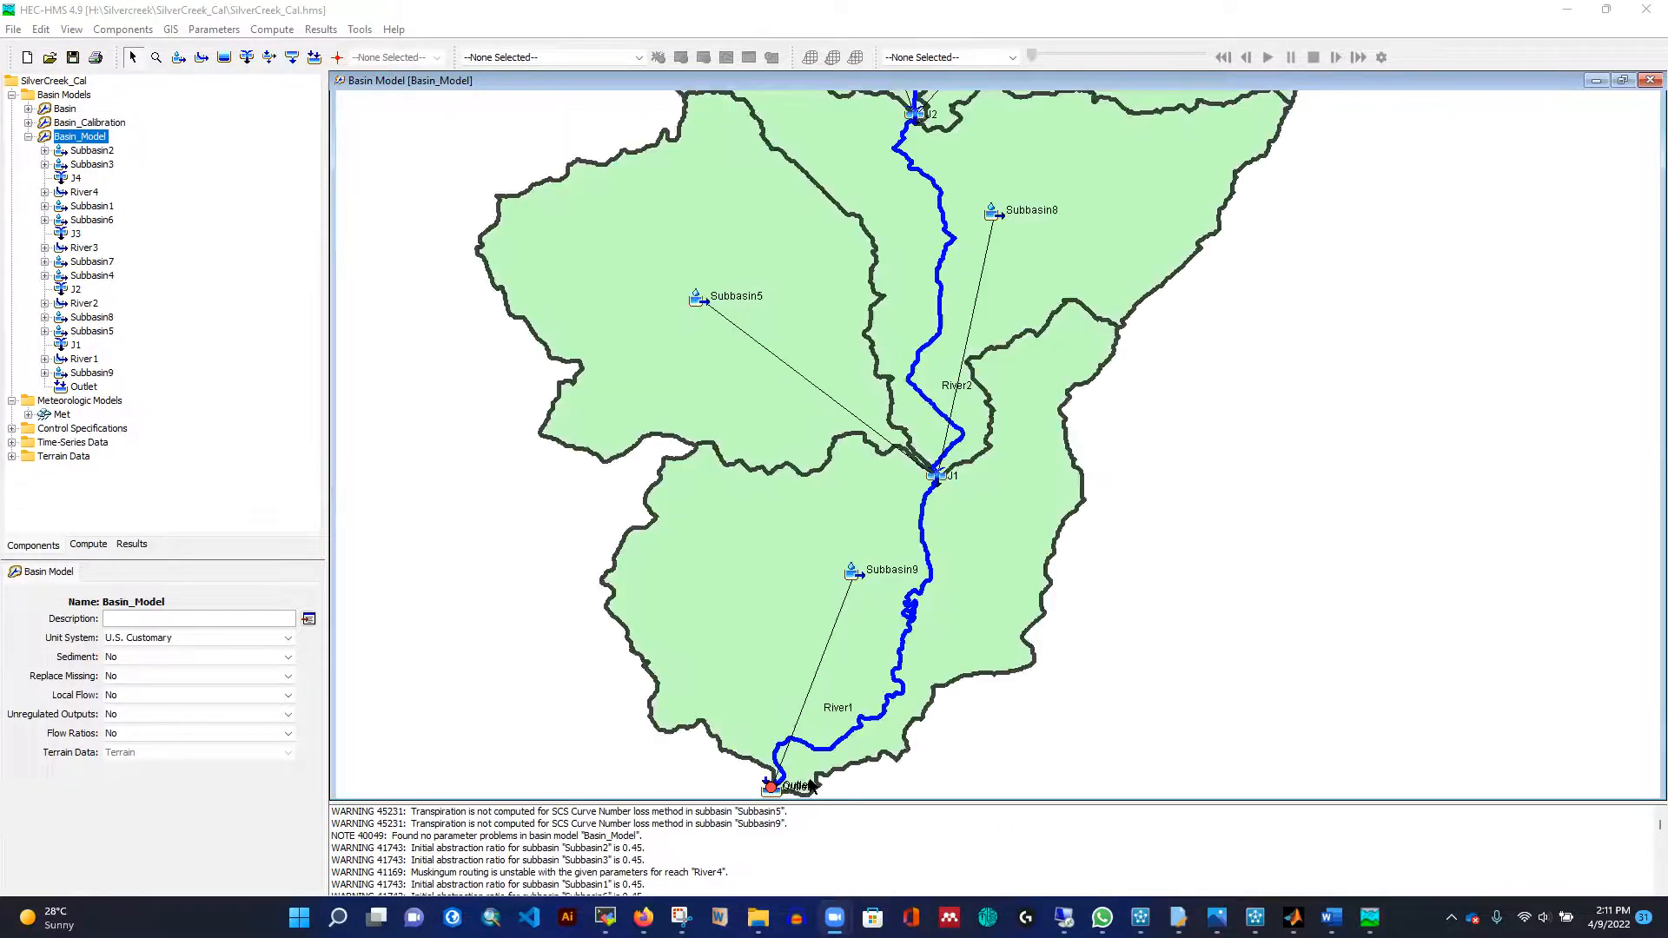
scroll(764, 681, "down", 4)
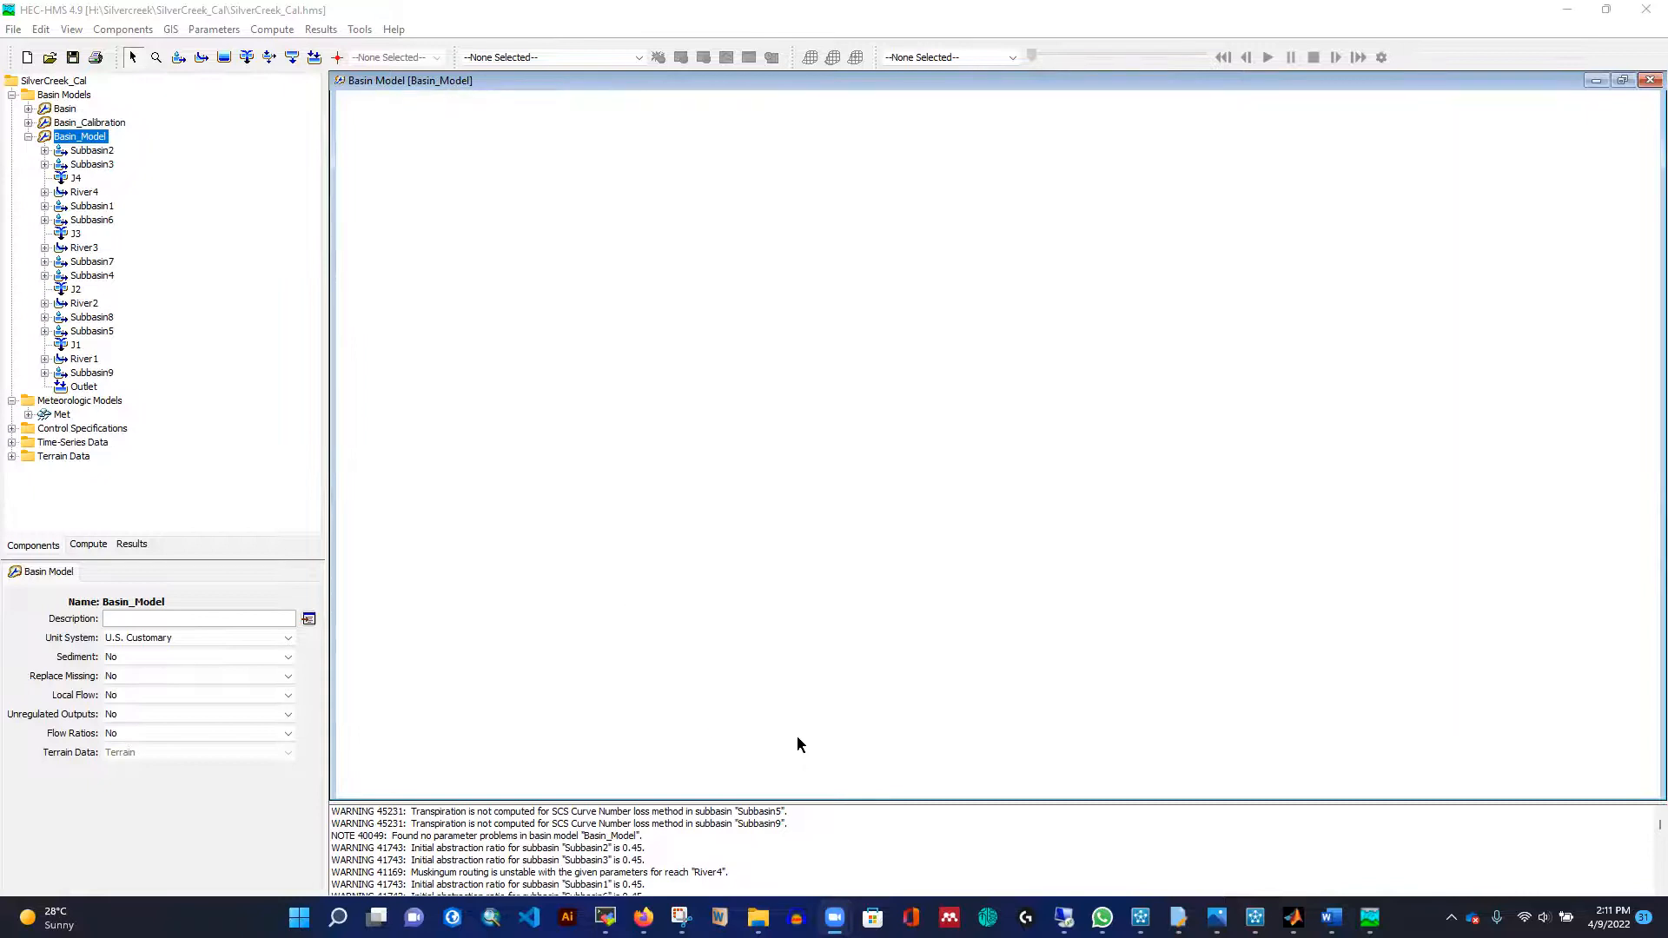
scroll(714, 639, "down", 1)
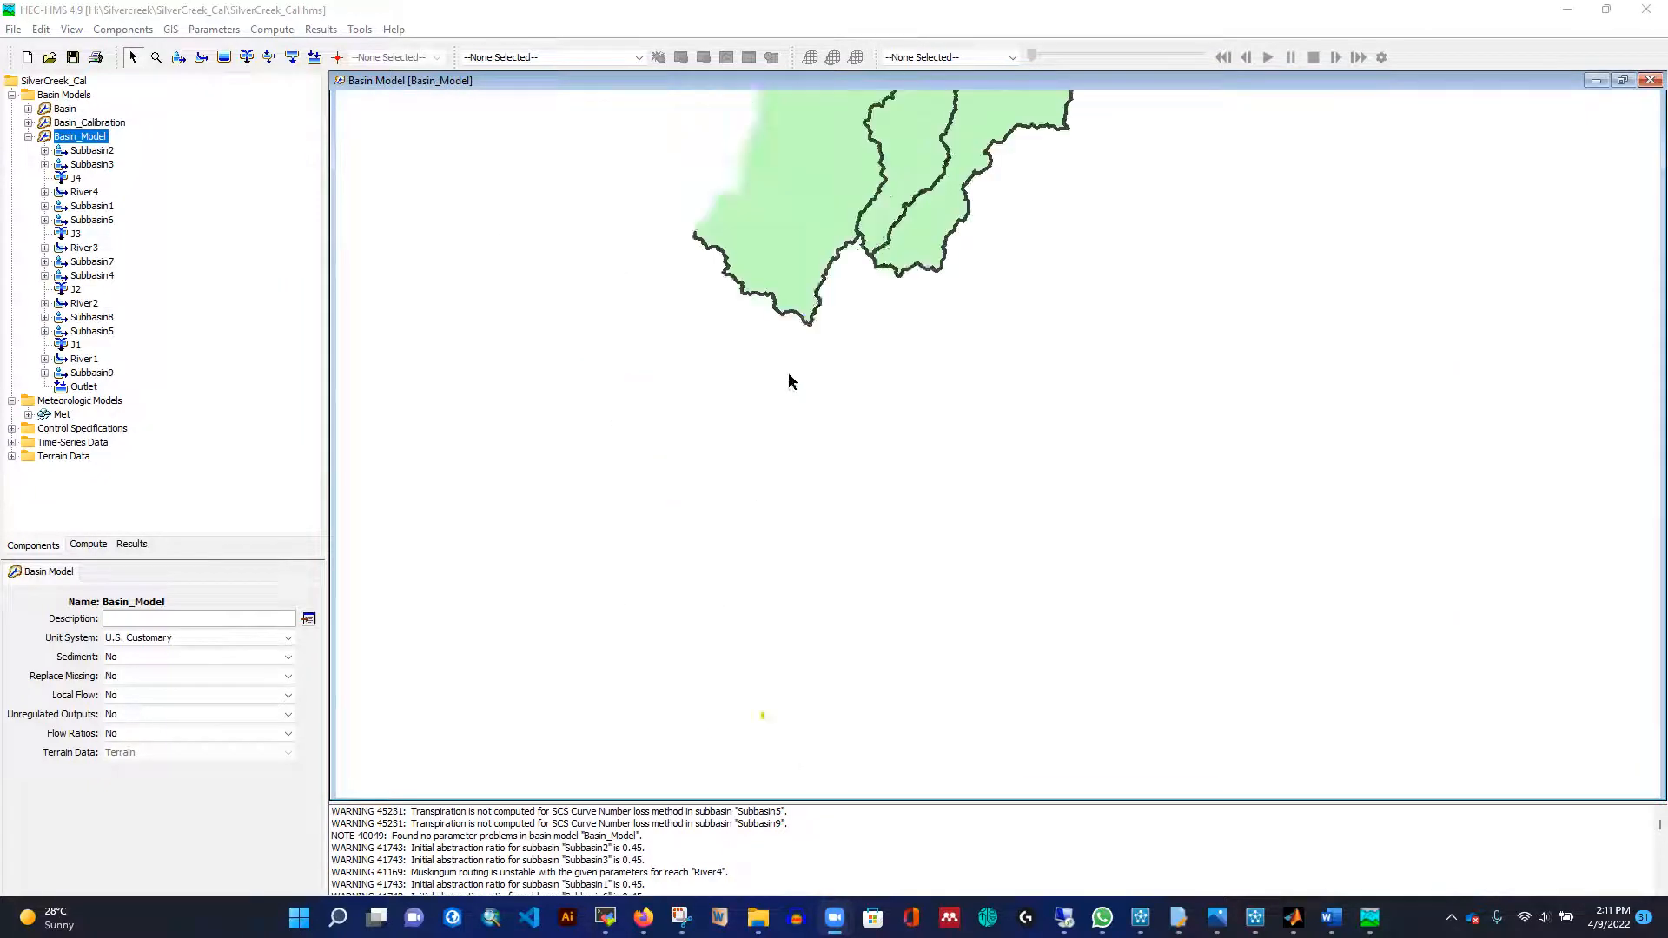
scroll(767, 749, "up", 1)
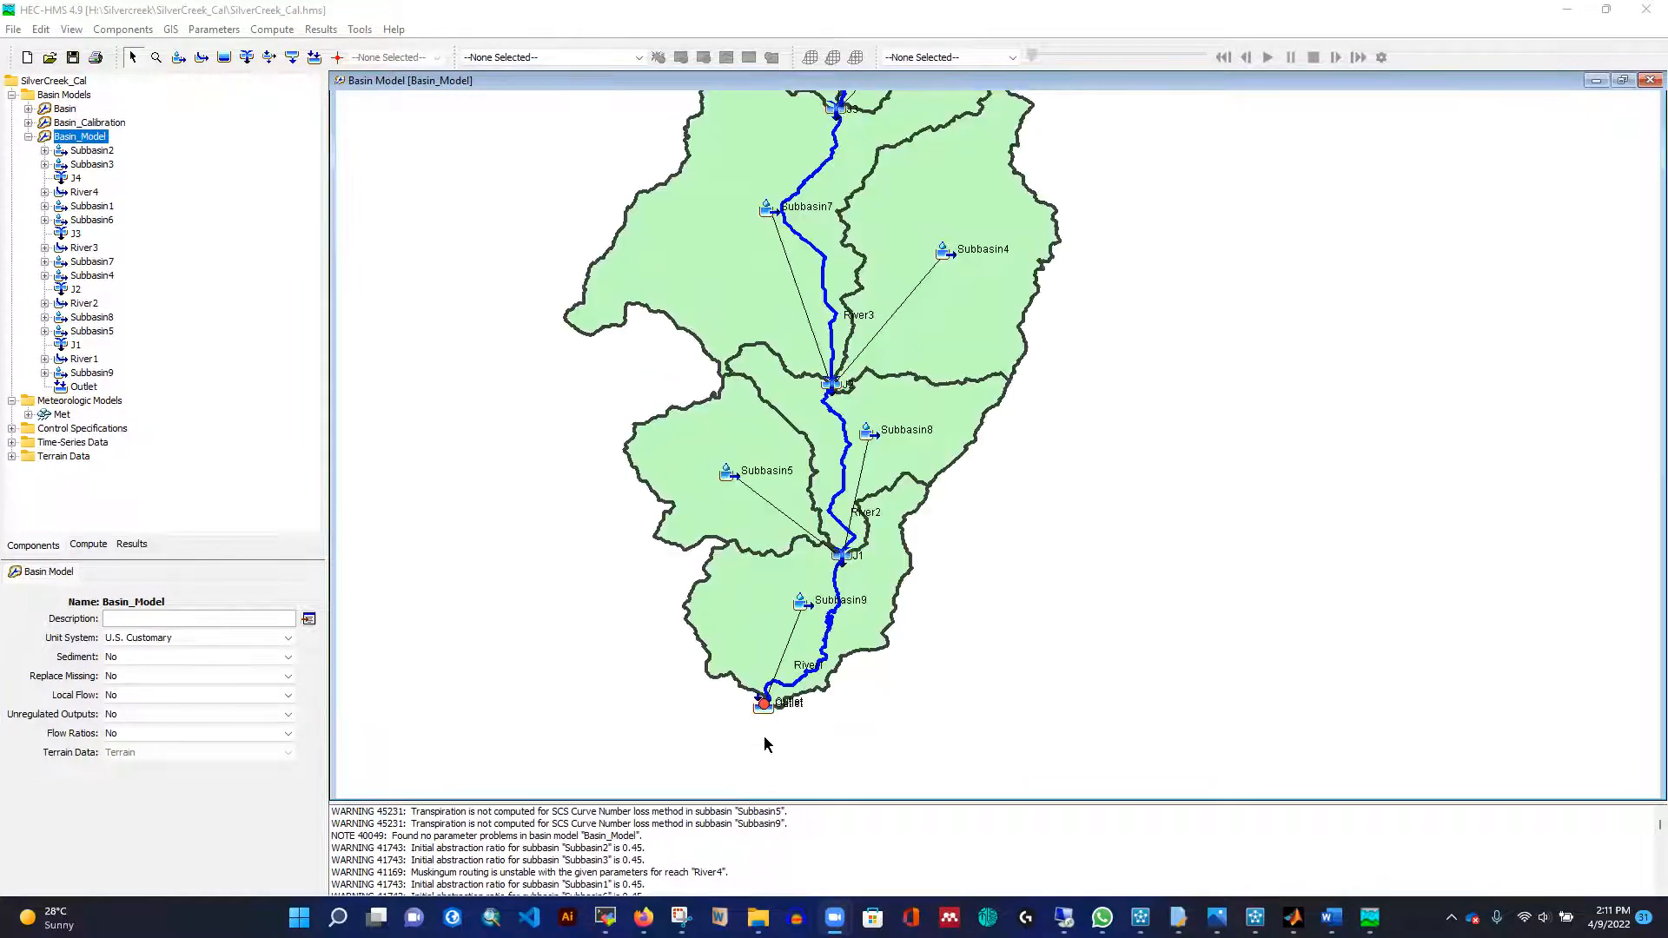
scroll(763, 717, "up", 2)
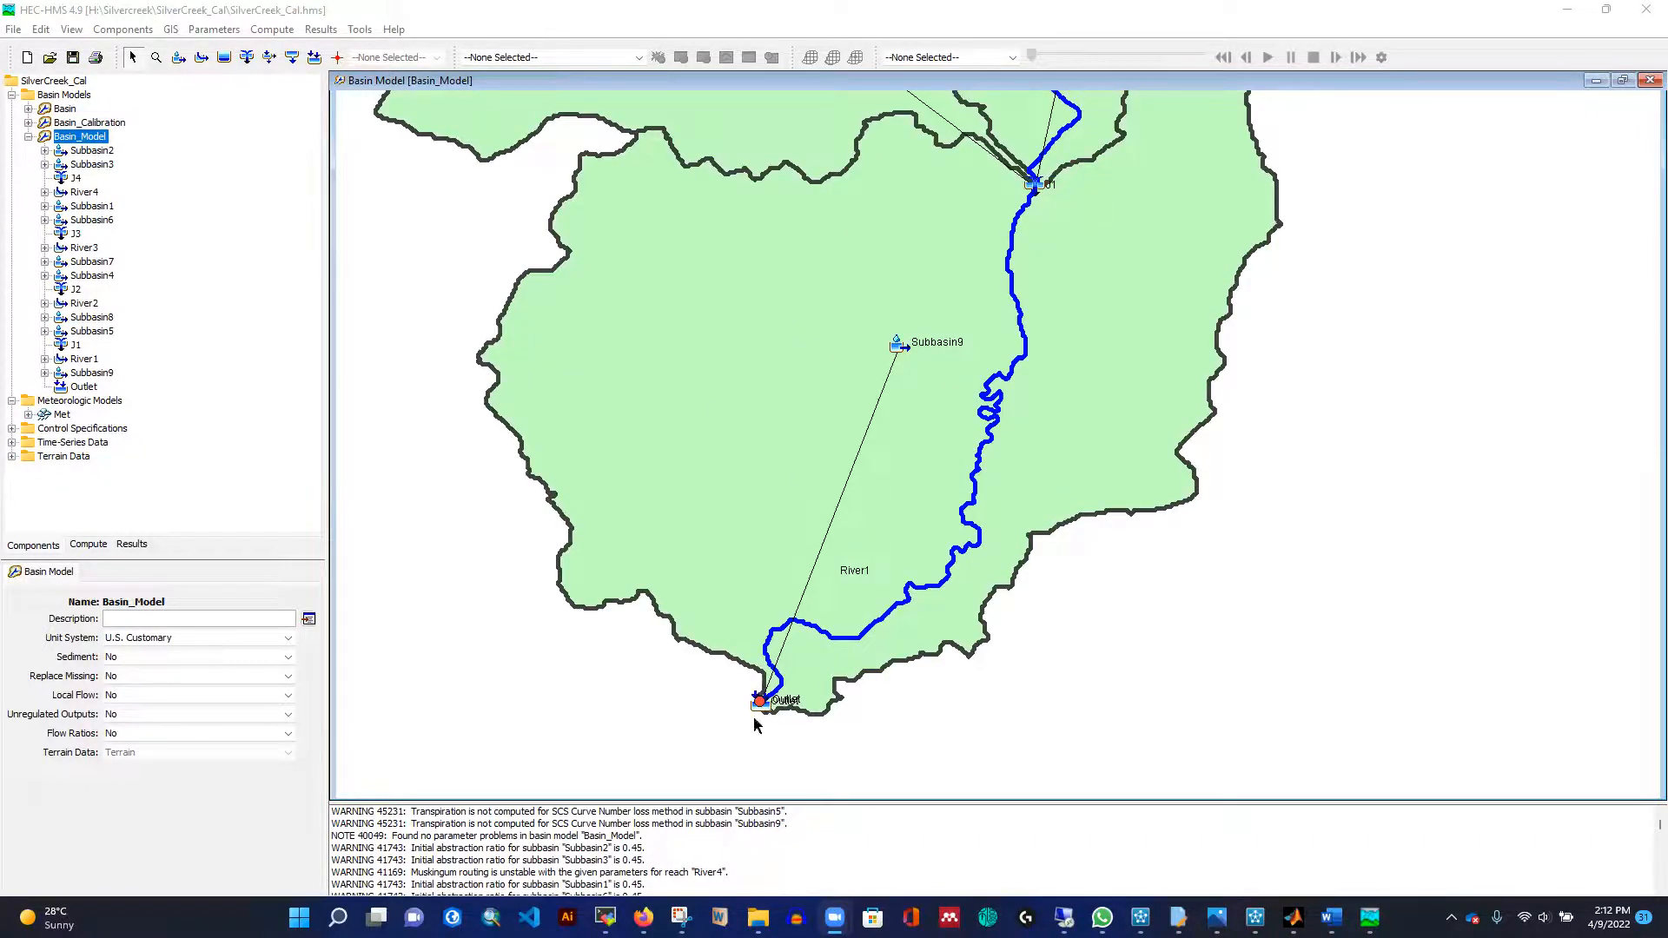
scroll(755, 718, "down", 5)
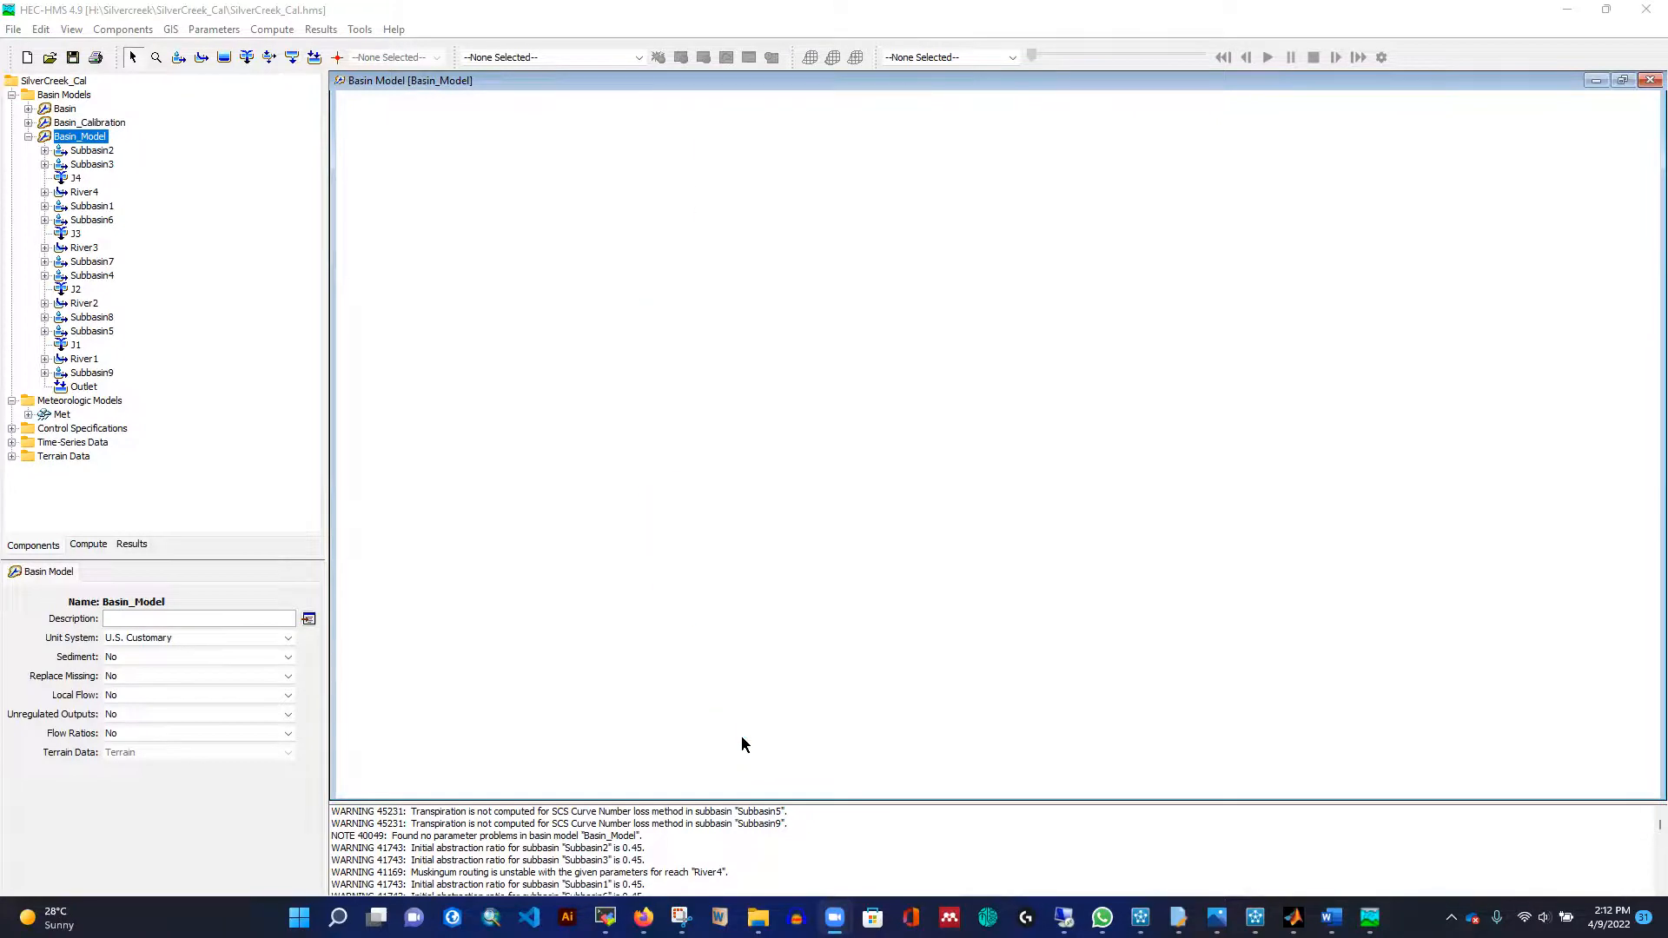
Turn on the Terrain layer in the map layers of Basin_Model and close the layer settings.
left_click(71, 32)
left_click(96, 51)
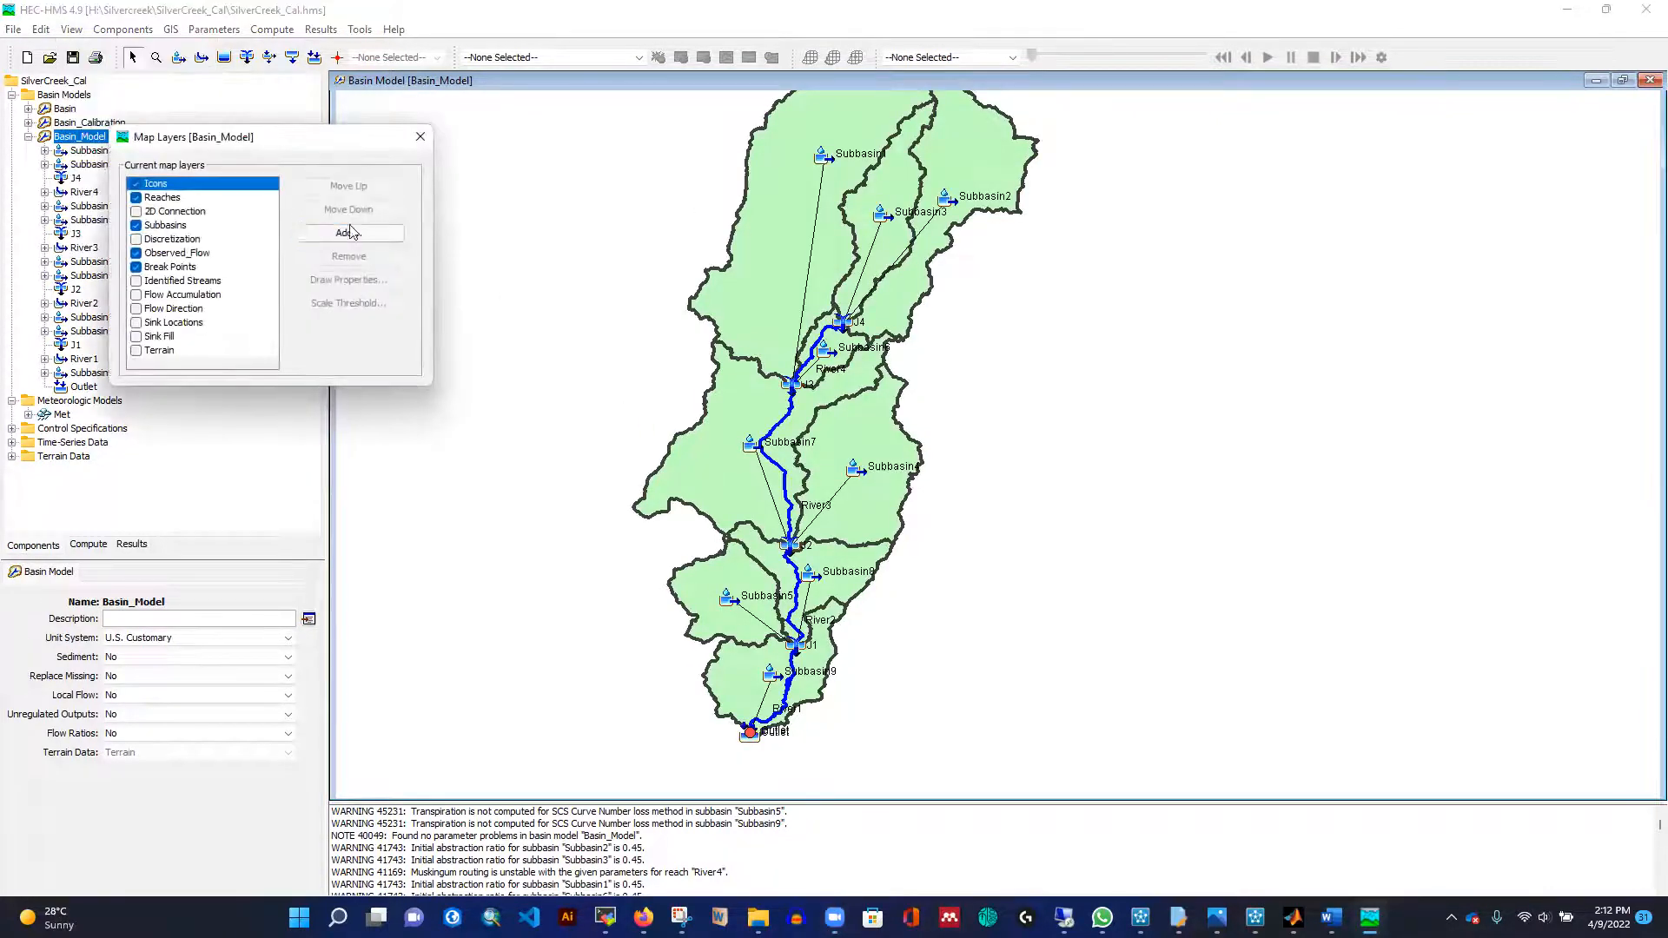
left_click(136, 352)
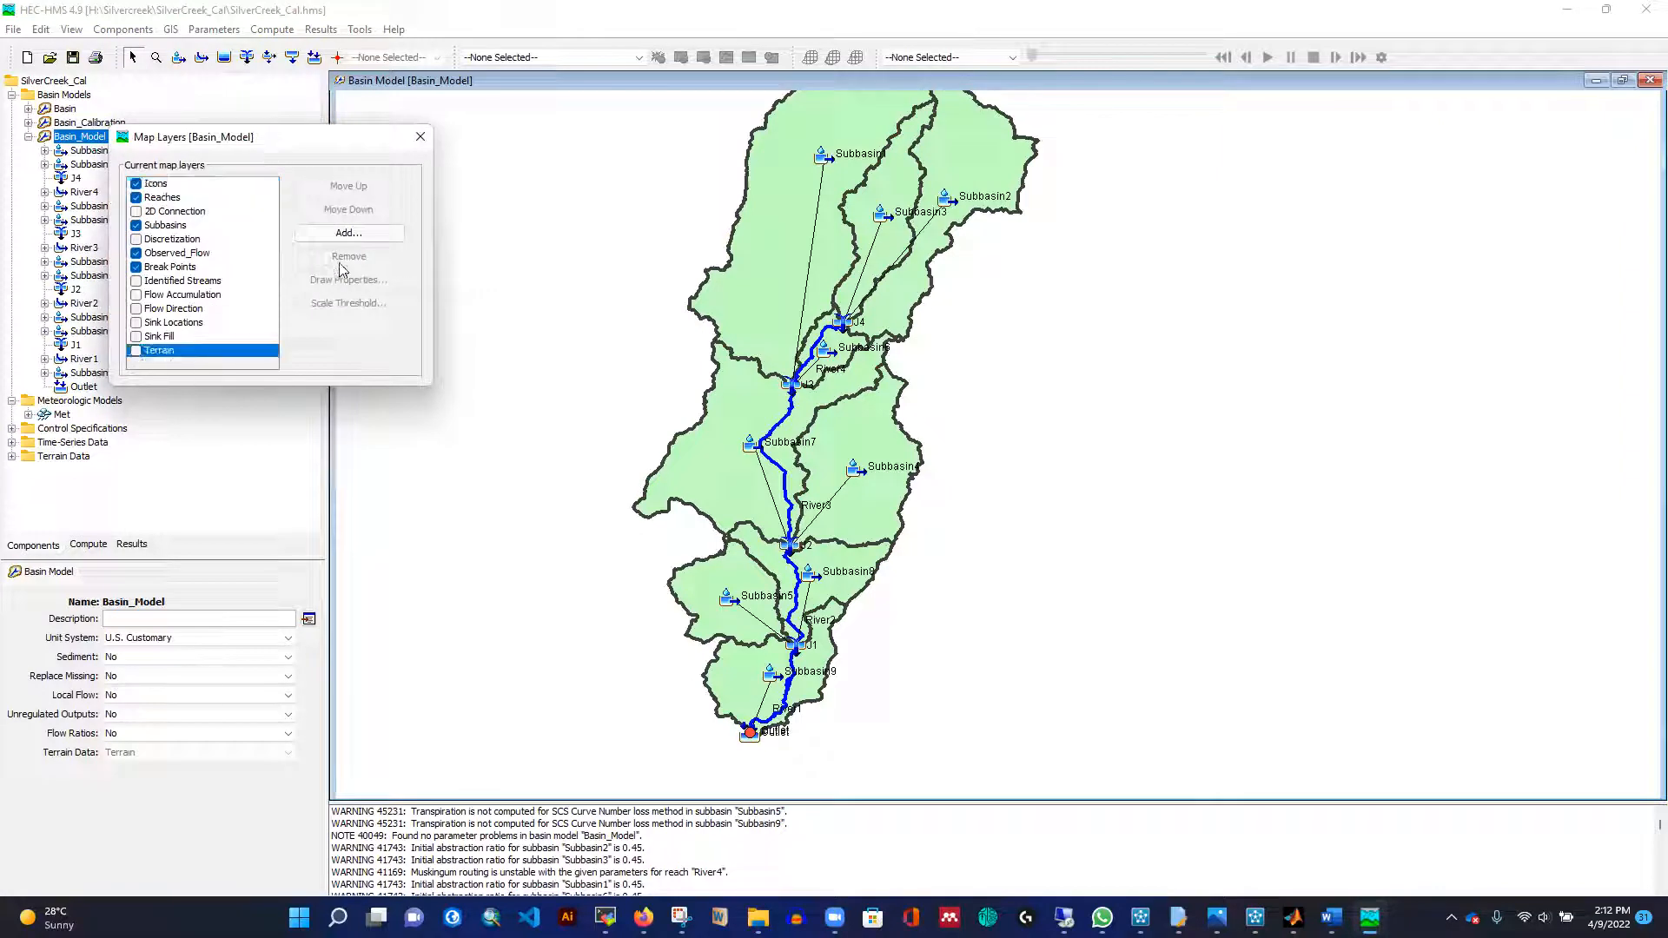
left_click_drag(339, 156, 690, 283)
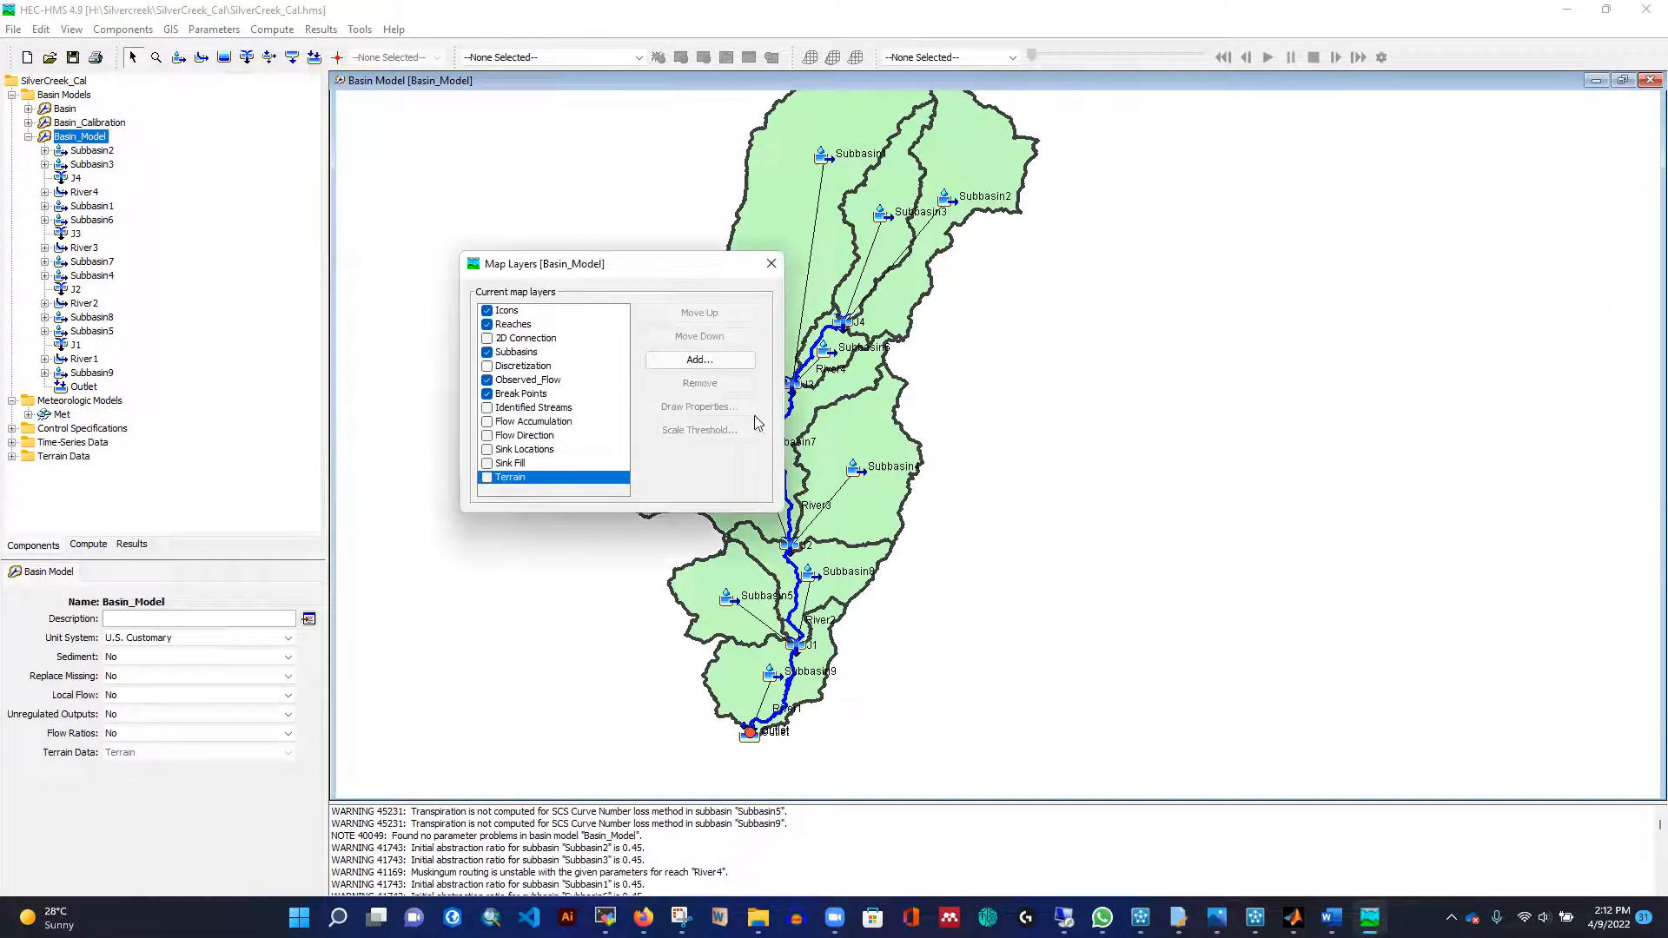
left_click(487, 477)
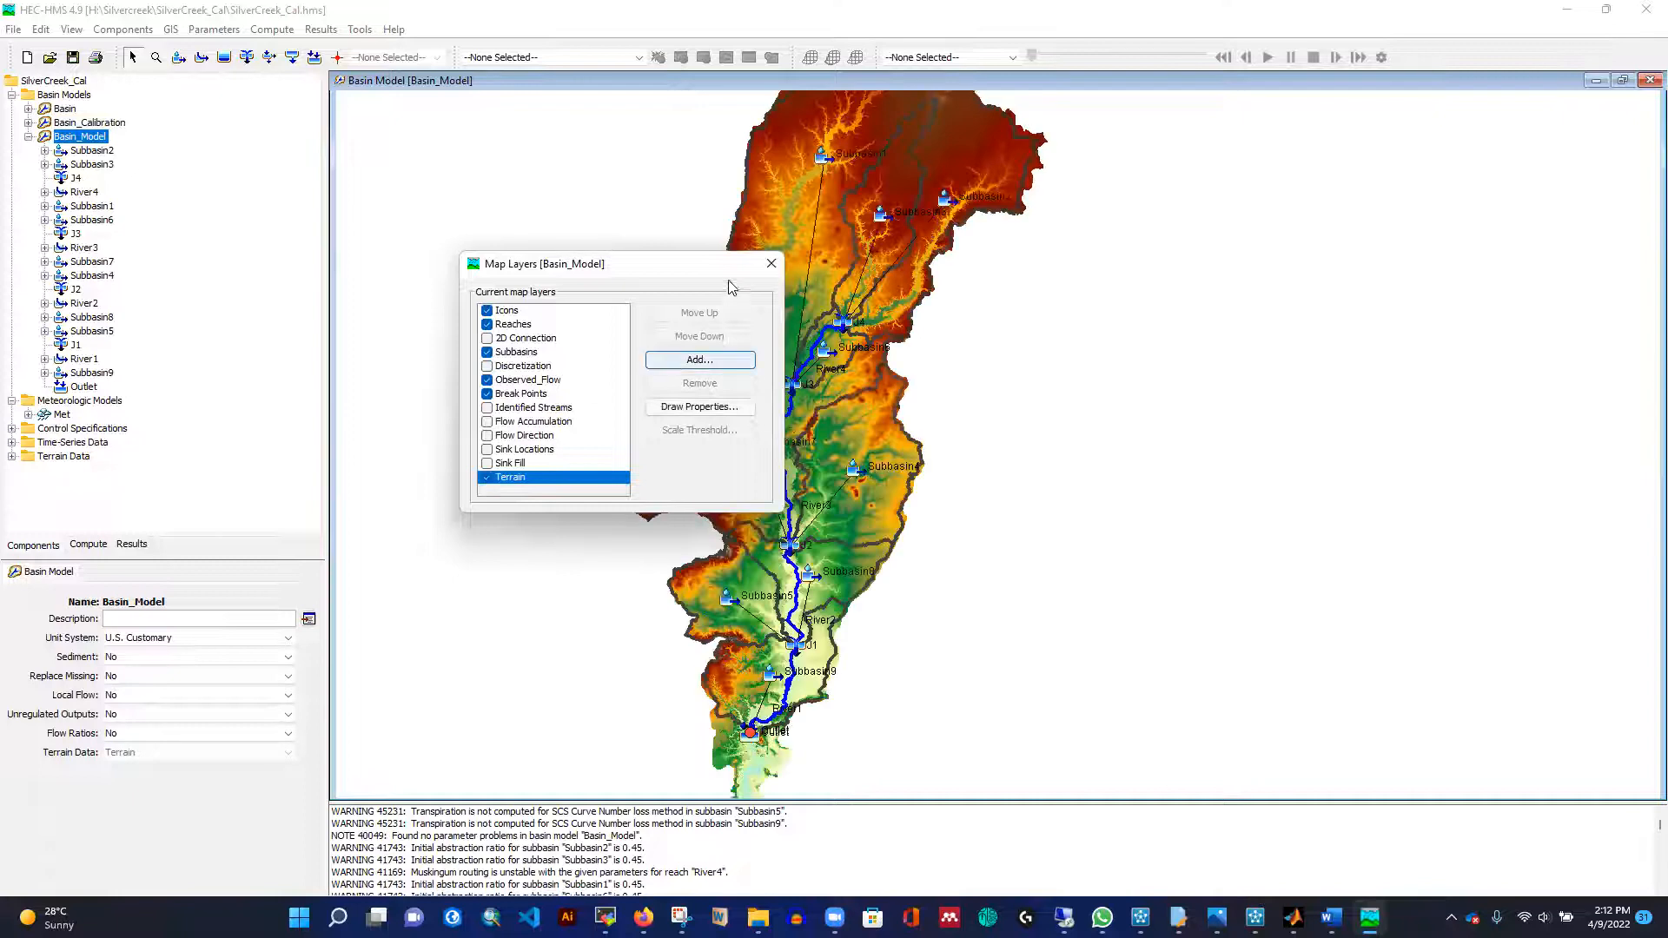
left_click(771, 263)
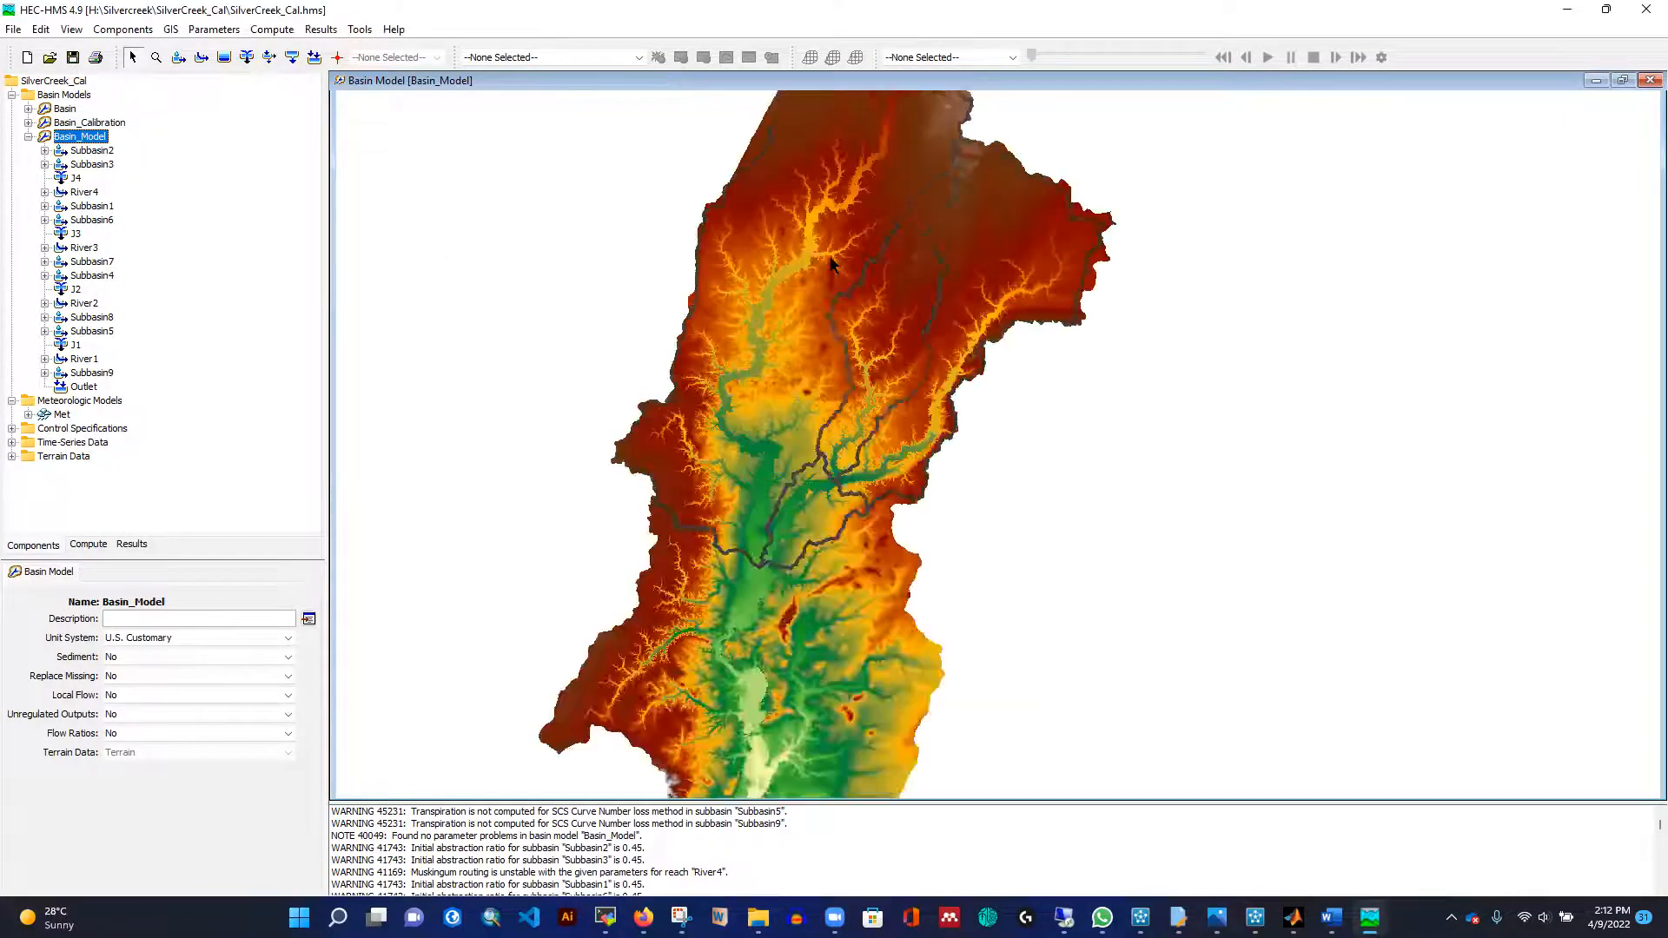
Examine the terrain elevations across the watershed, from the upper subbasins along the river reaches towards the outlet.
scroll(856, 271, "up", 1)
scroll(991, 265, "up", 1)
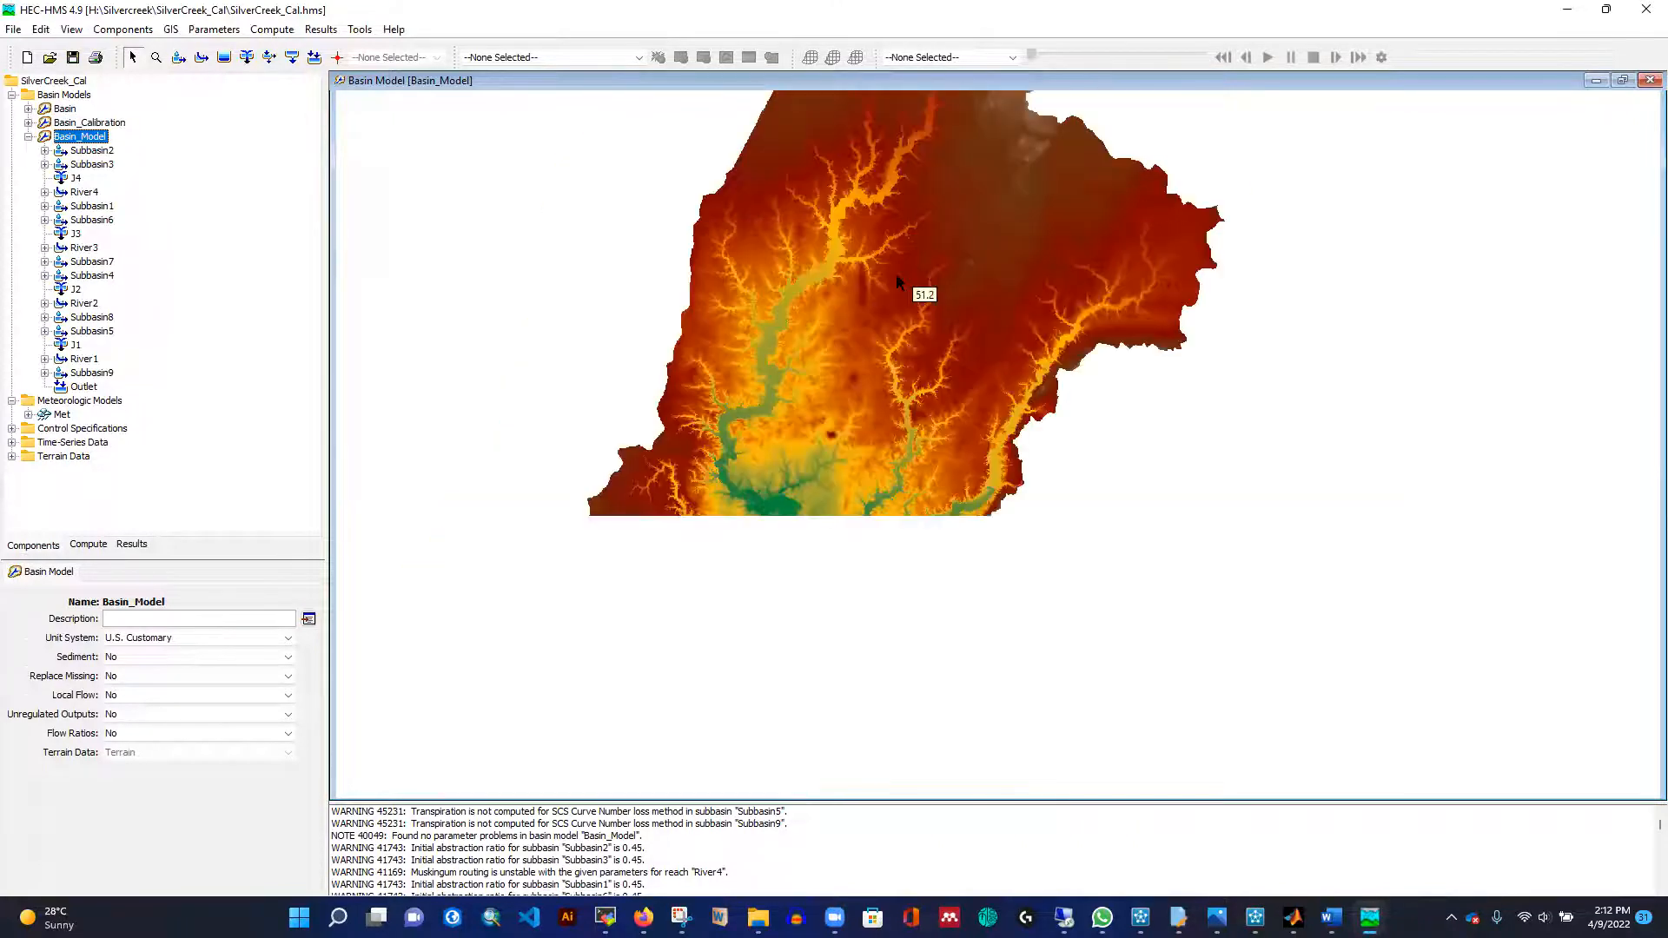
scroll(784, 265, "down", 1)
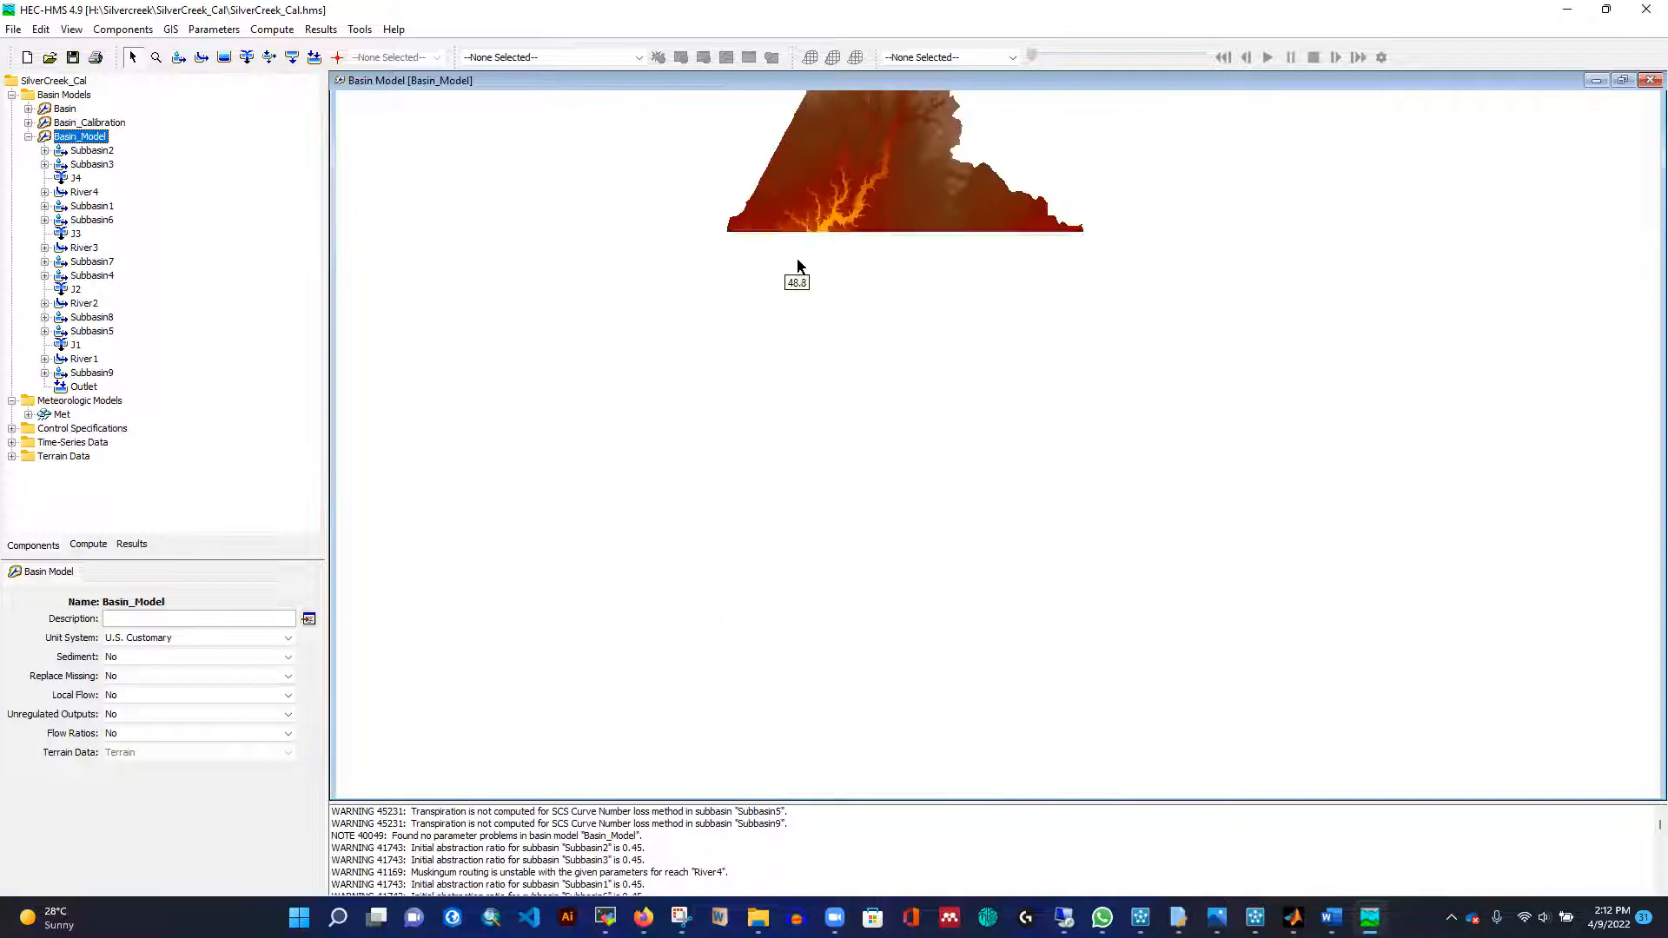
scroll(880, 271, "down", 1)
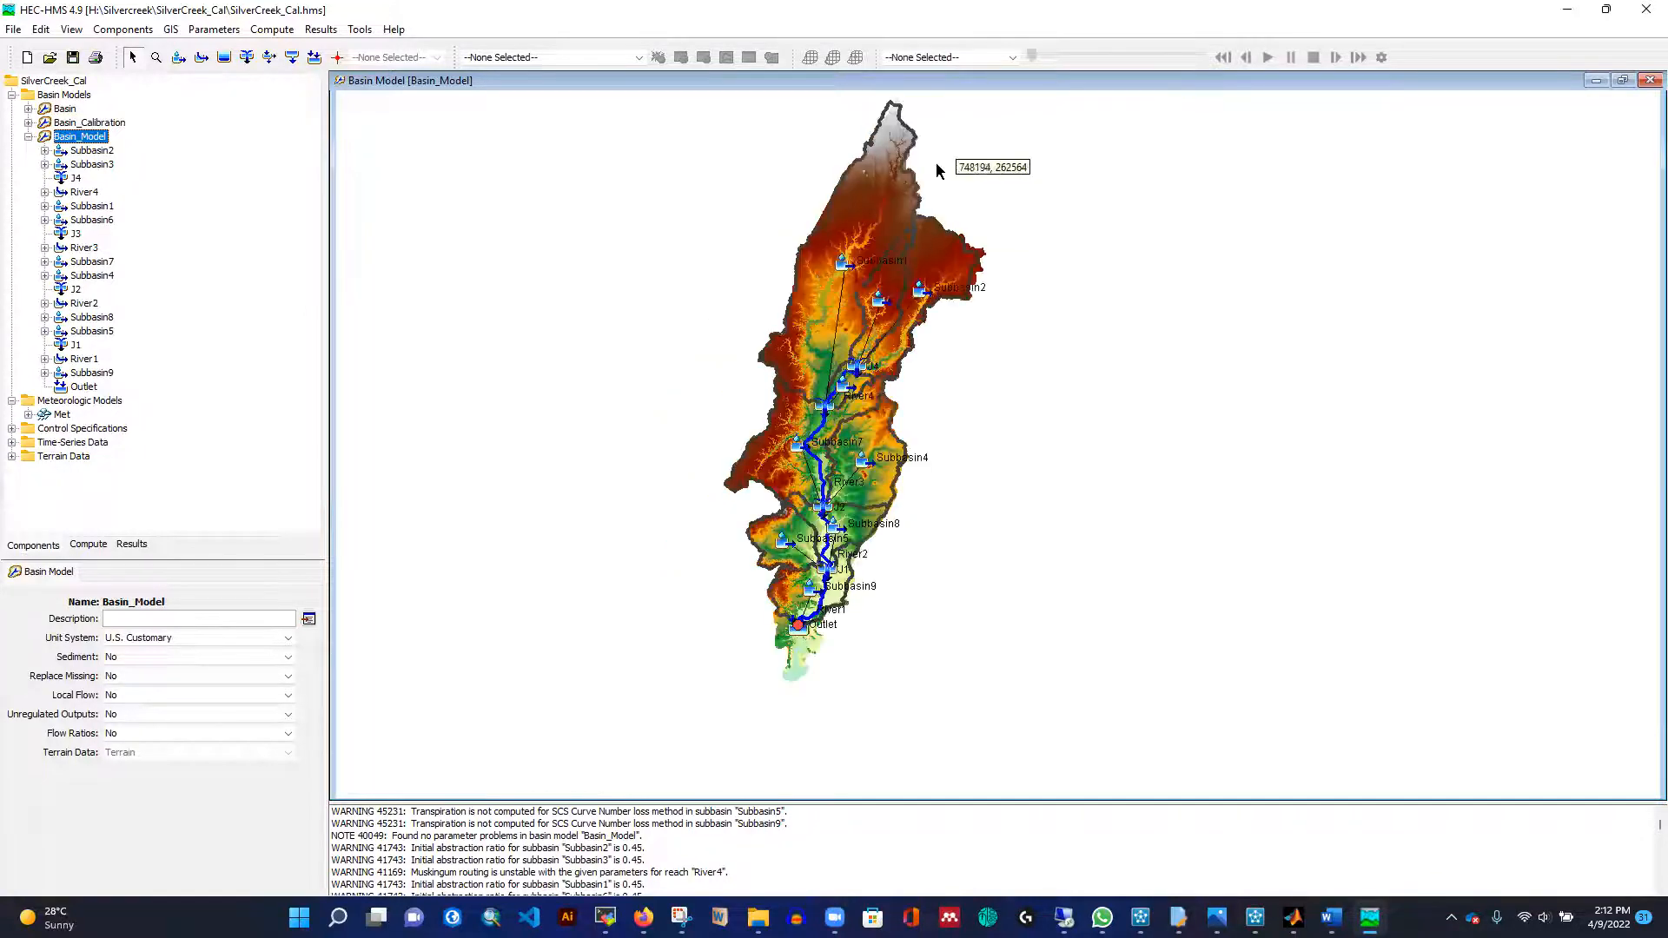
scroll(817, 504, "up", 1)
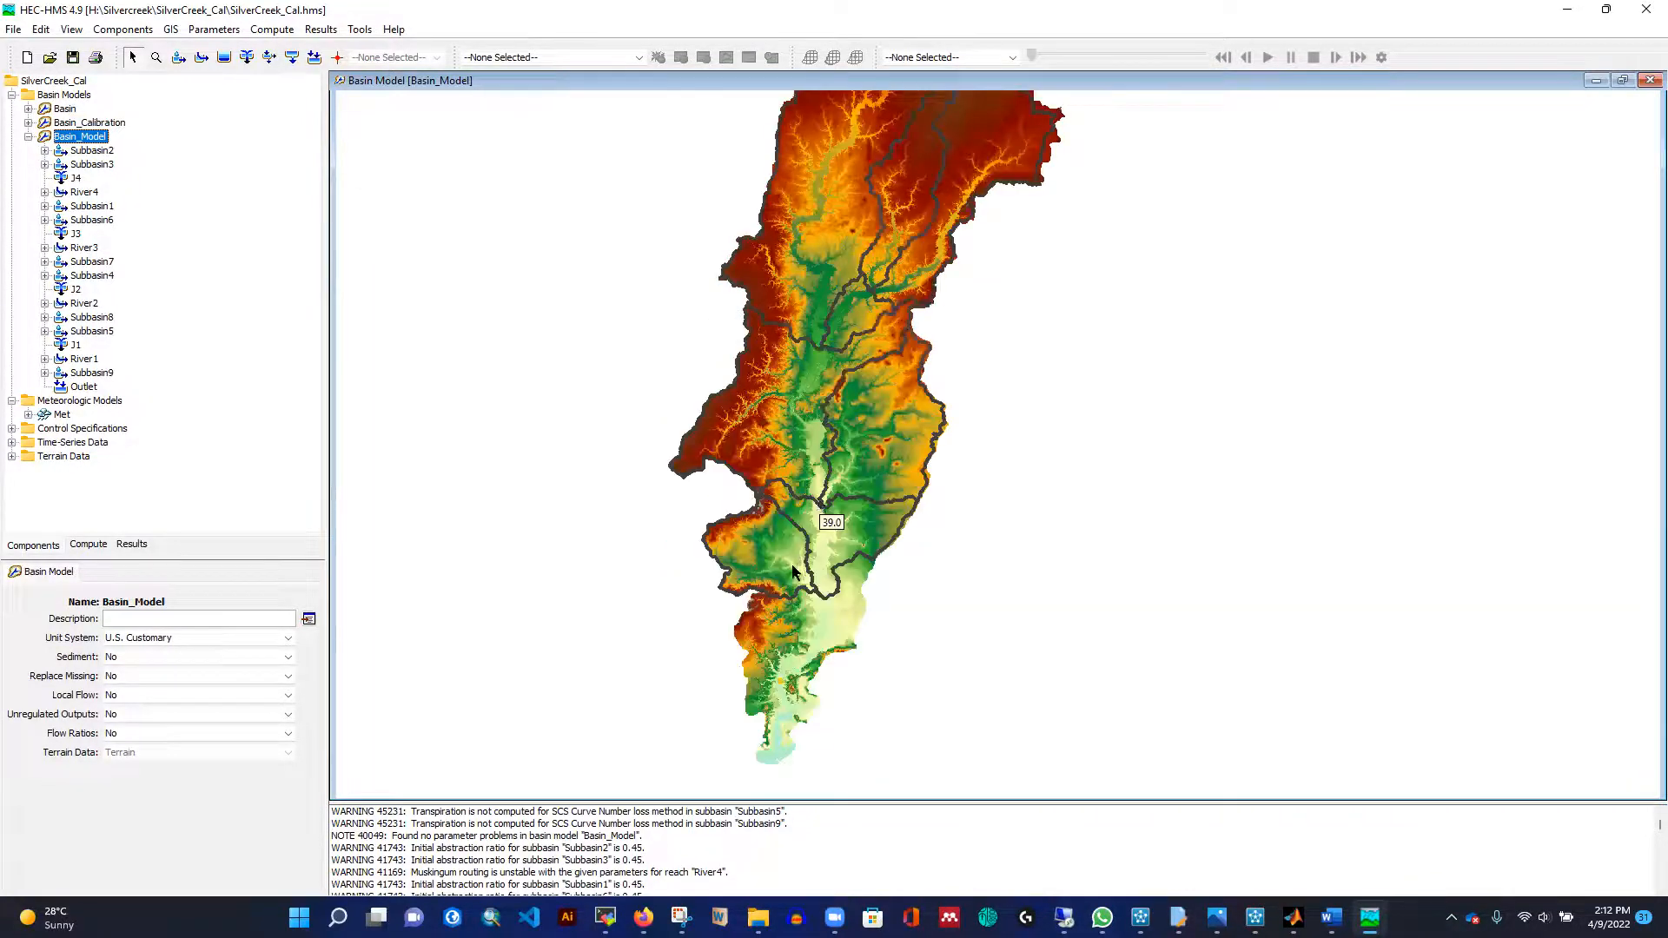
scroll(818, 495, "up", 1)
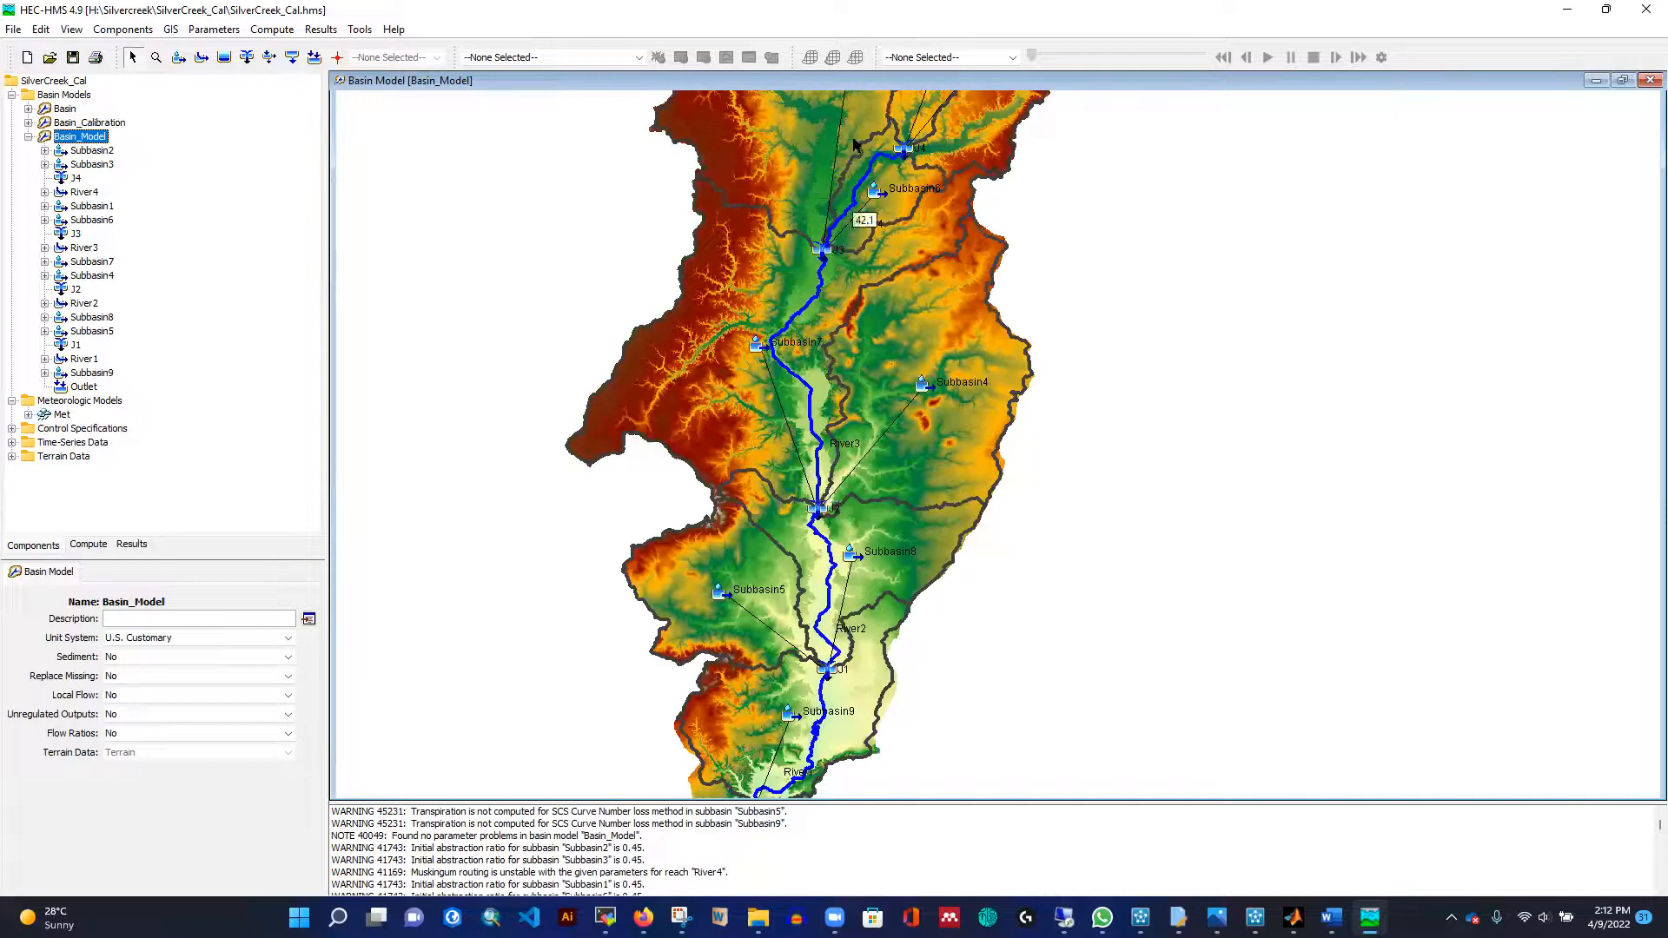
scroll(844, 156, "up", 1)
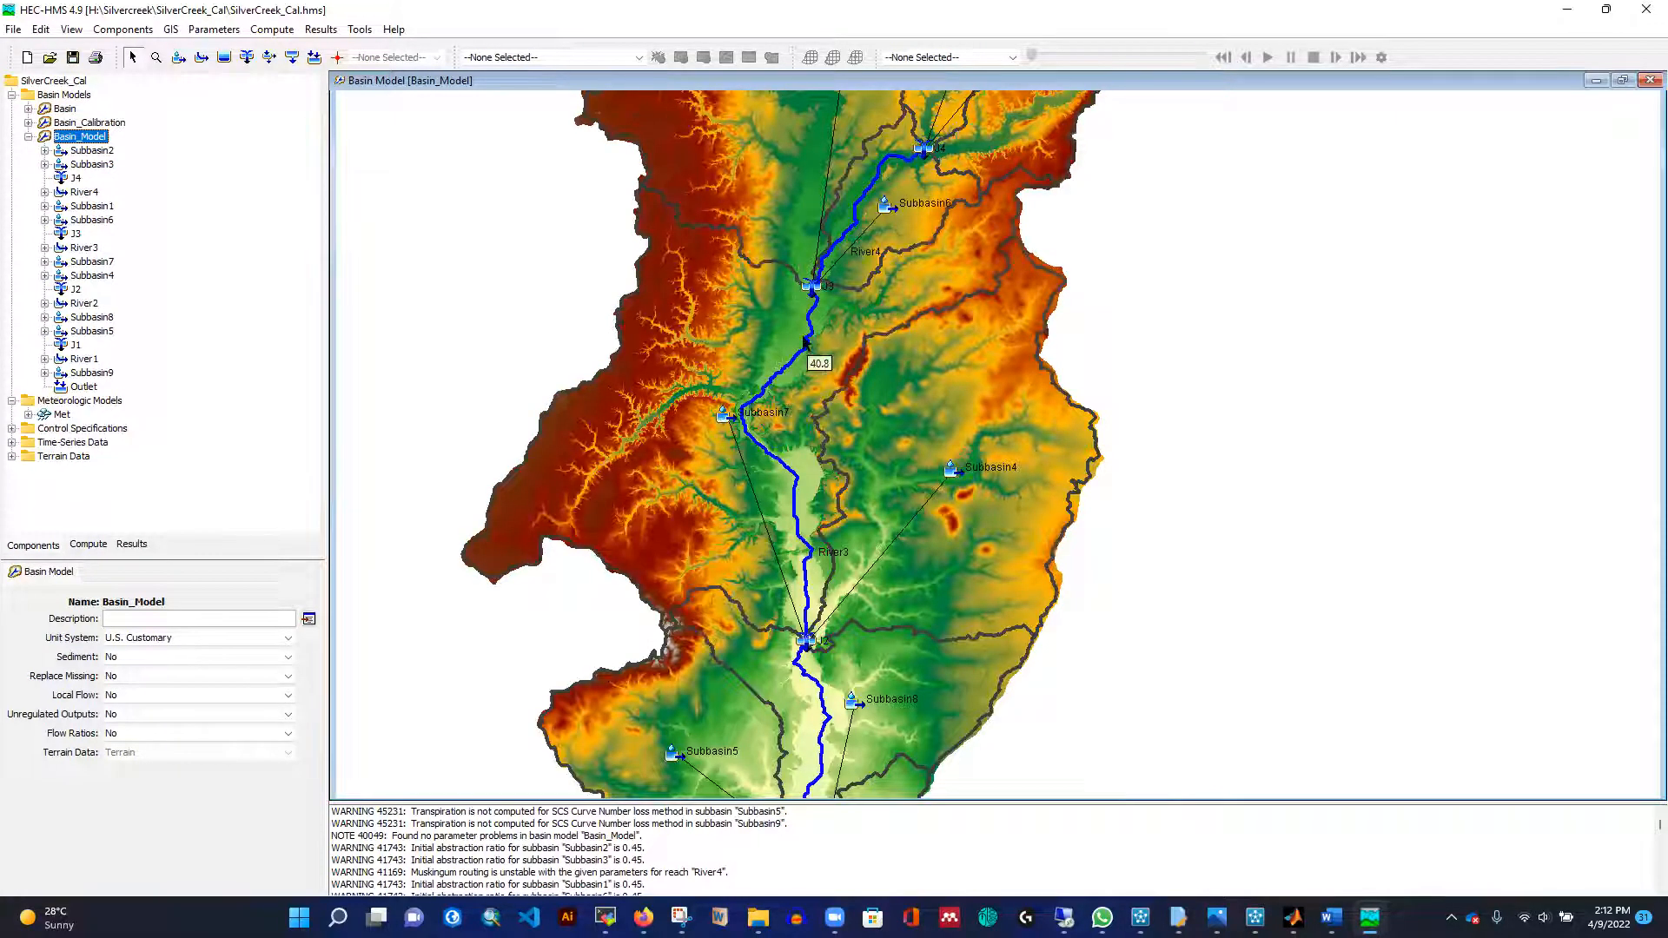
scroll(797, 298, "up", 1)
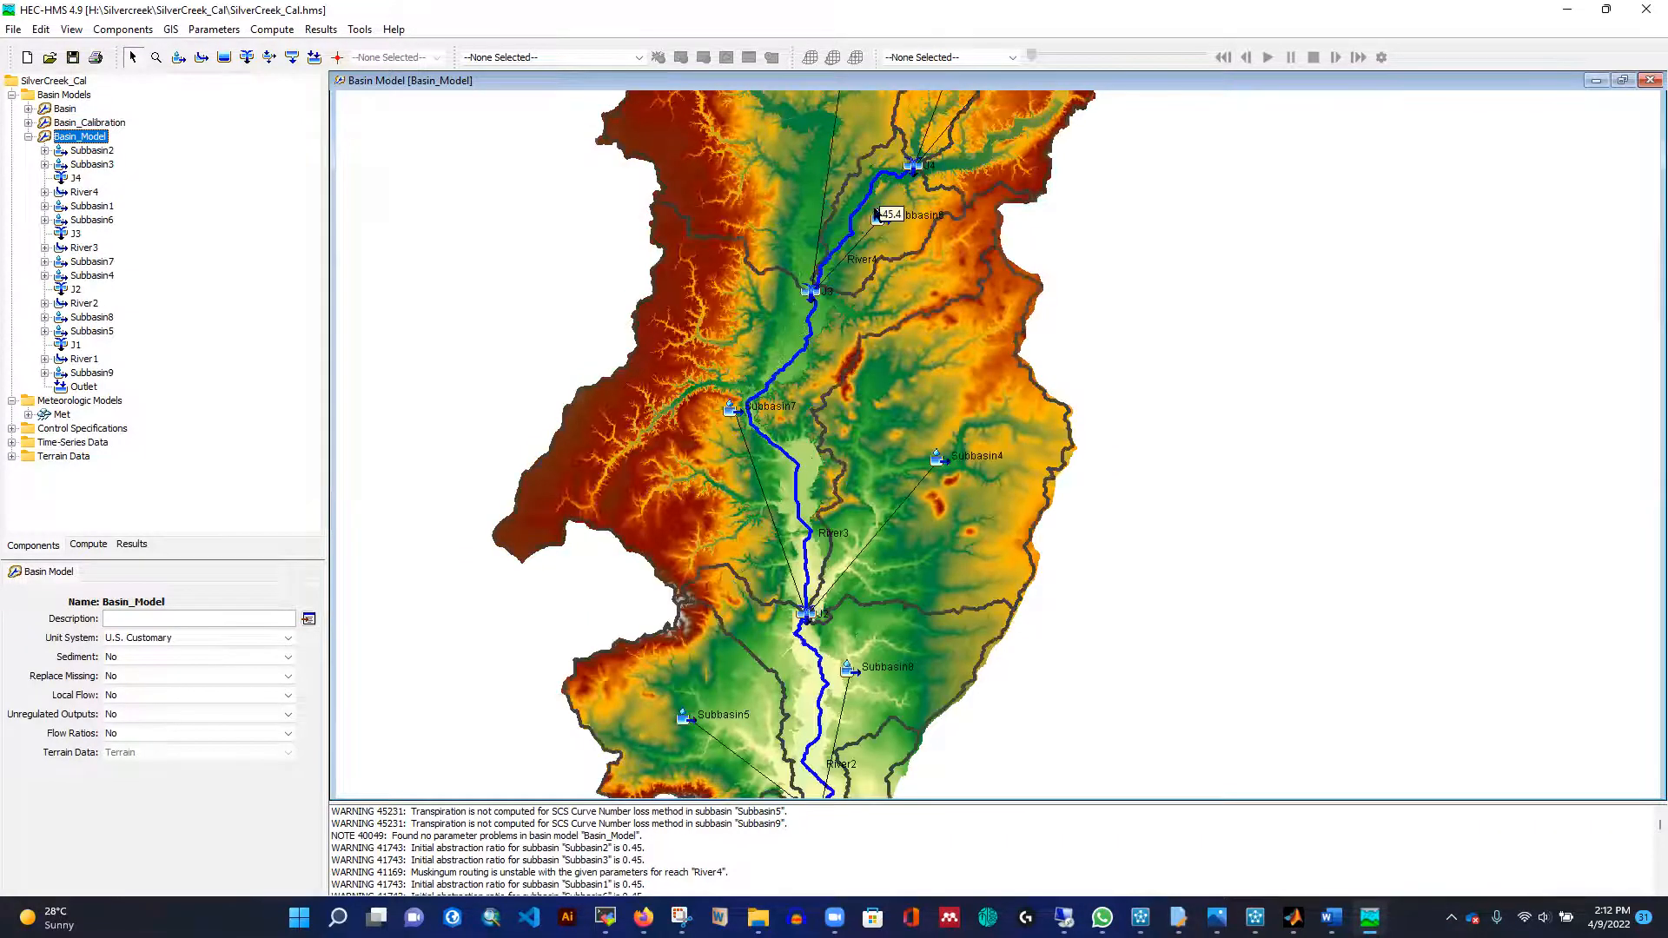
scroll(808, 607, "down", 2)
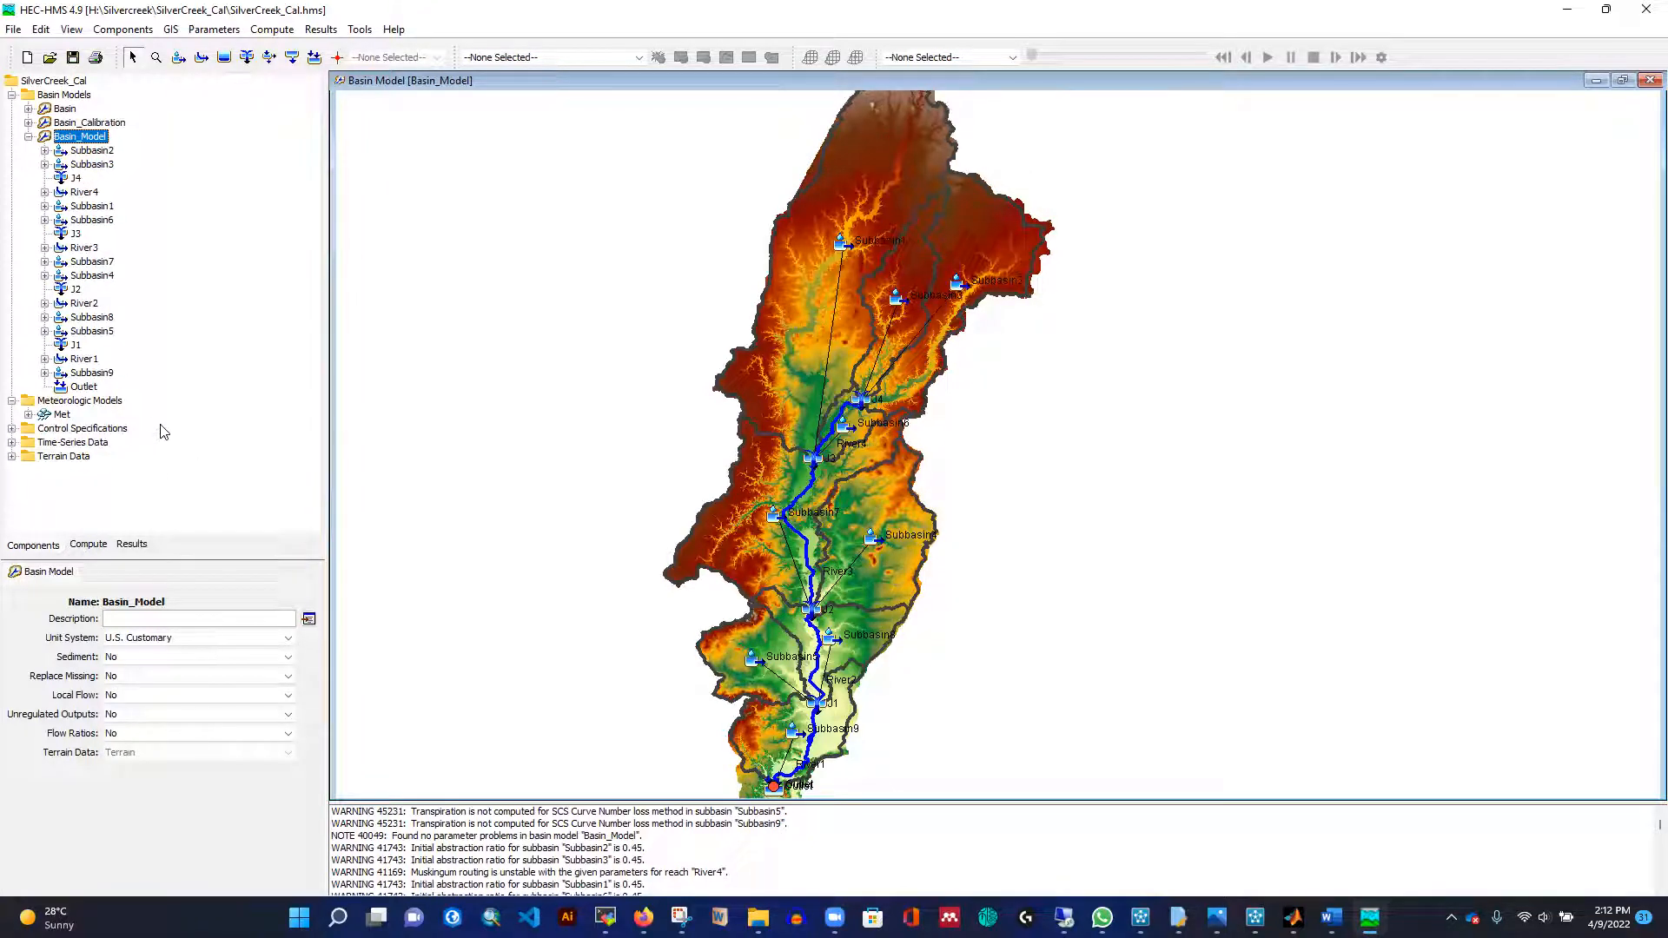
Review the Simple Canopy parameters of all subbasins in Basin_Model.
left_click(211, 32)
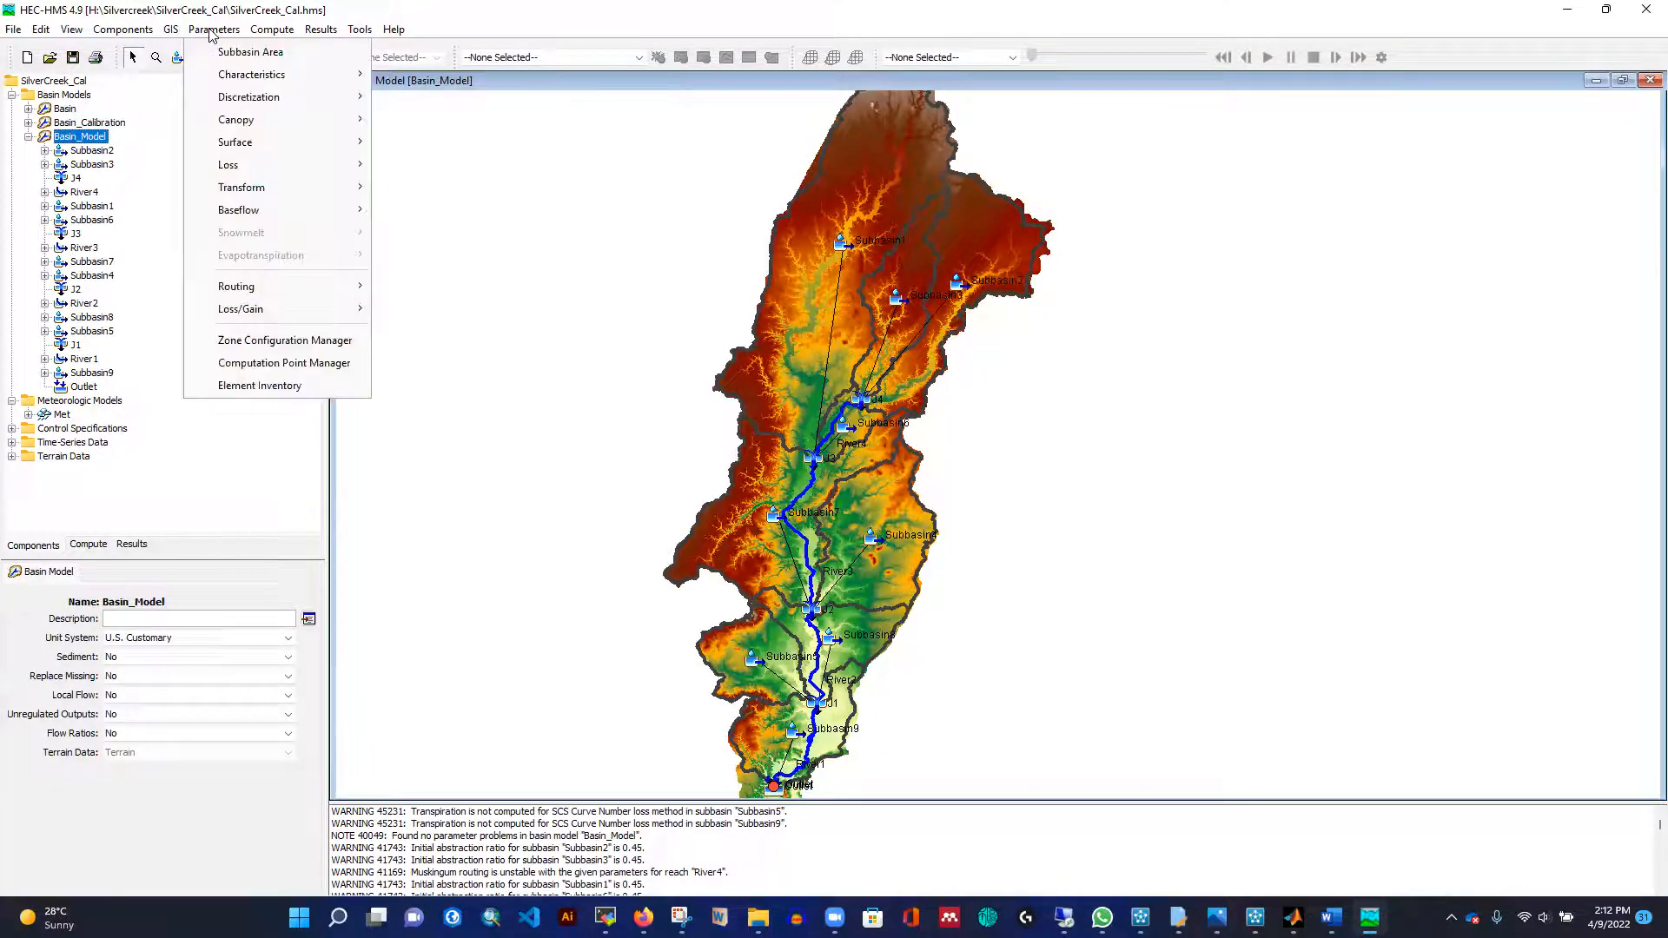
mouse_move(291, 129)
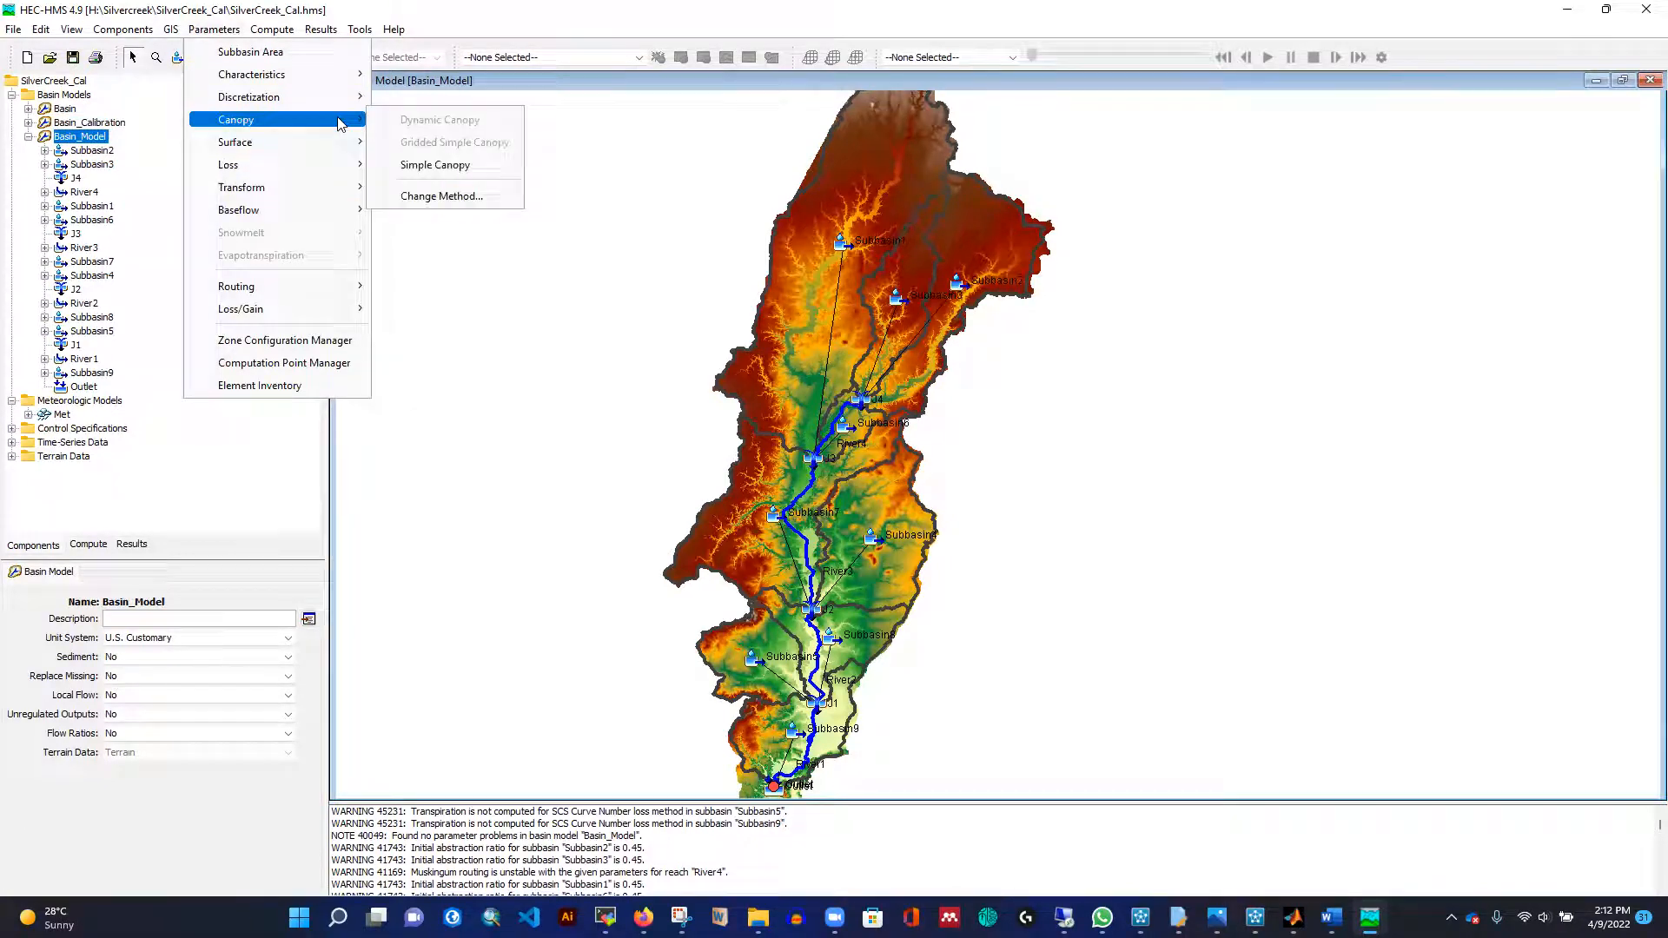
left_click(410, 165)
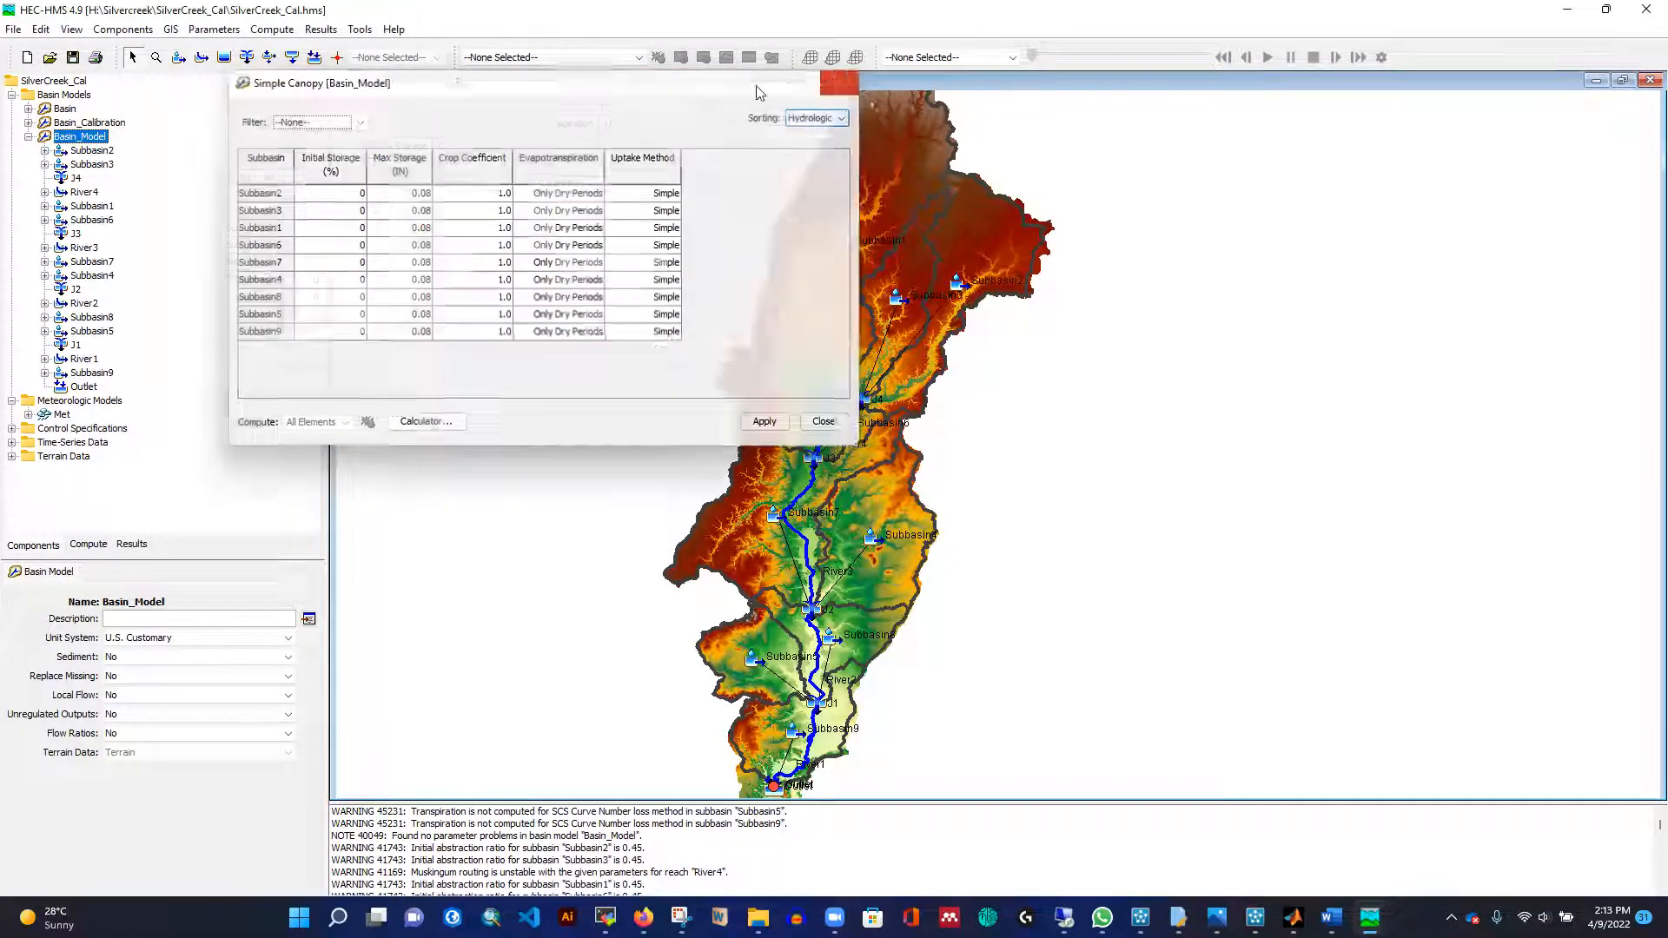
Review the Simple Surface storage parameters of all subbasins and close the table.
left_click(214, 28)
mouse_move(280, 175)
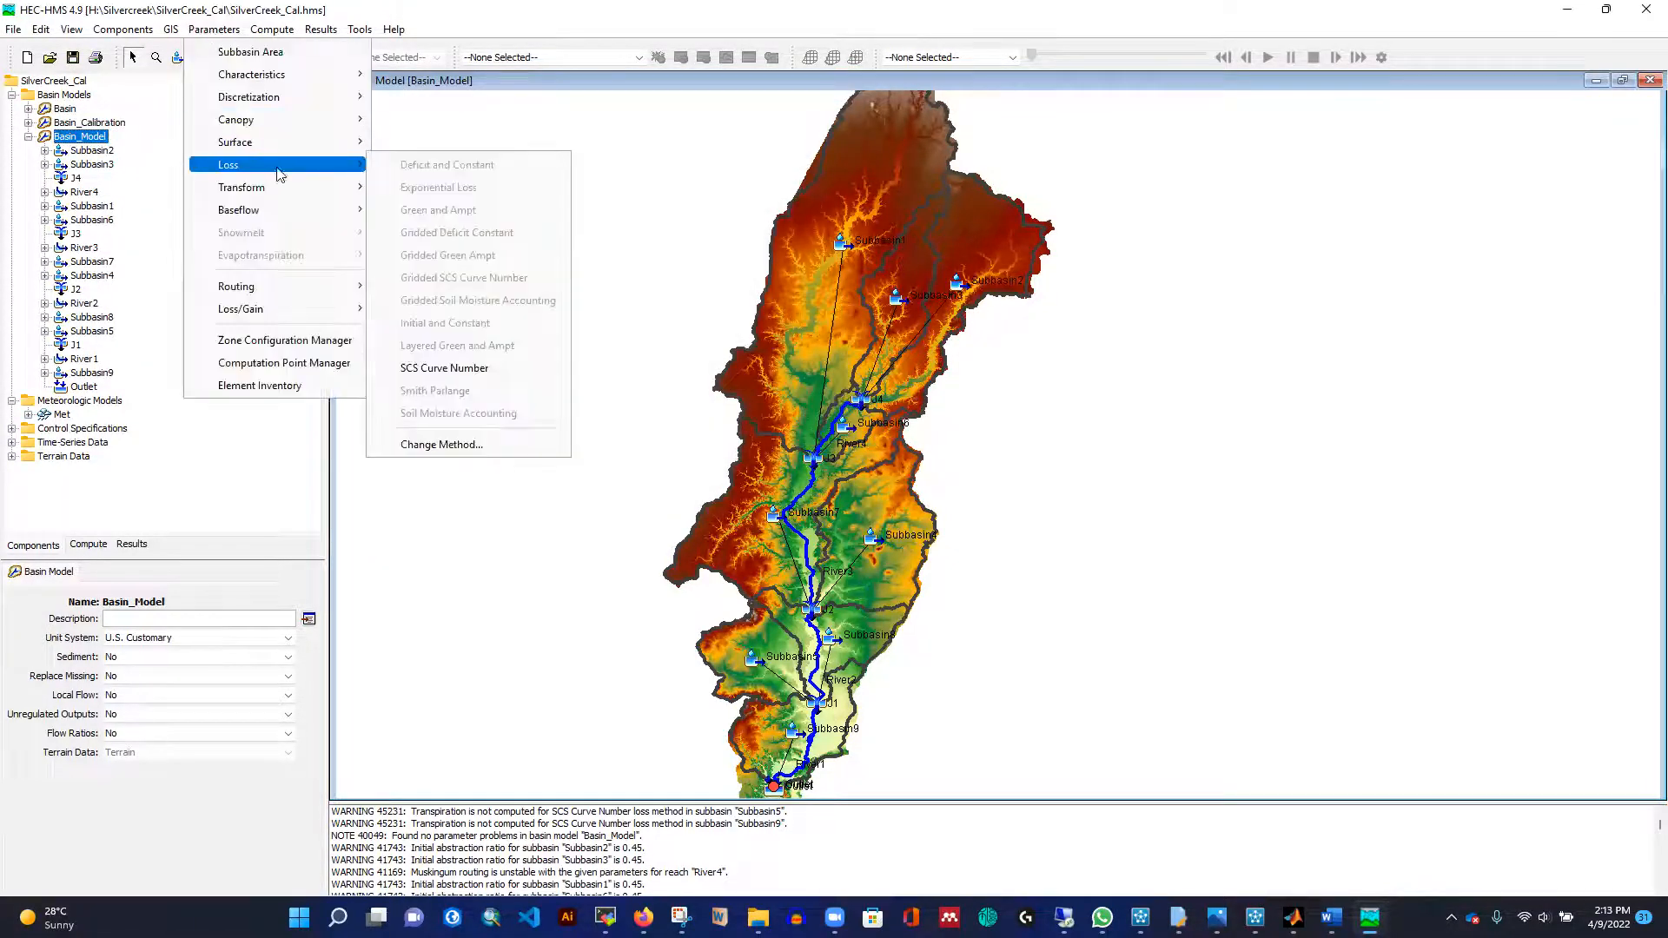
mouse_move(344, 144)
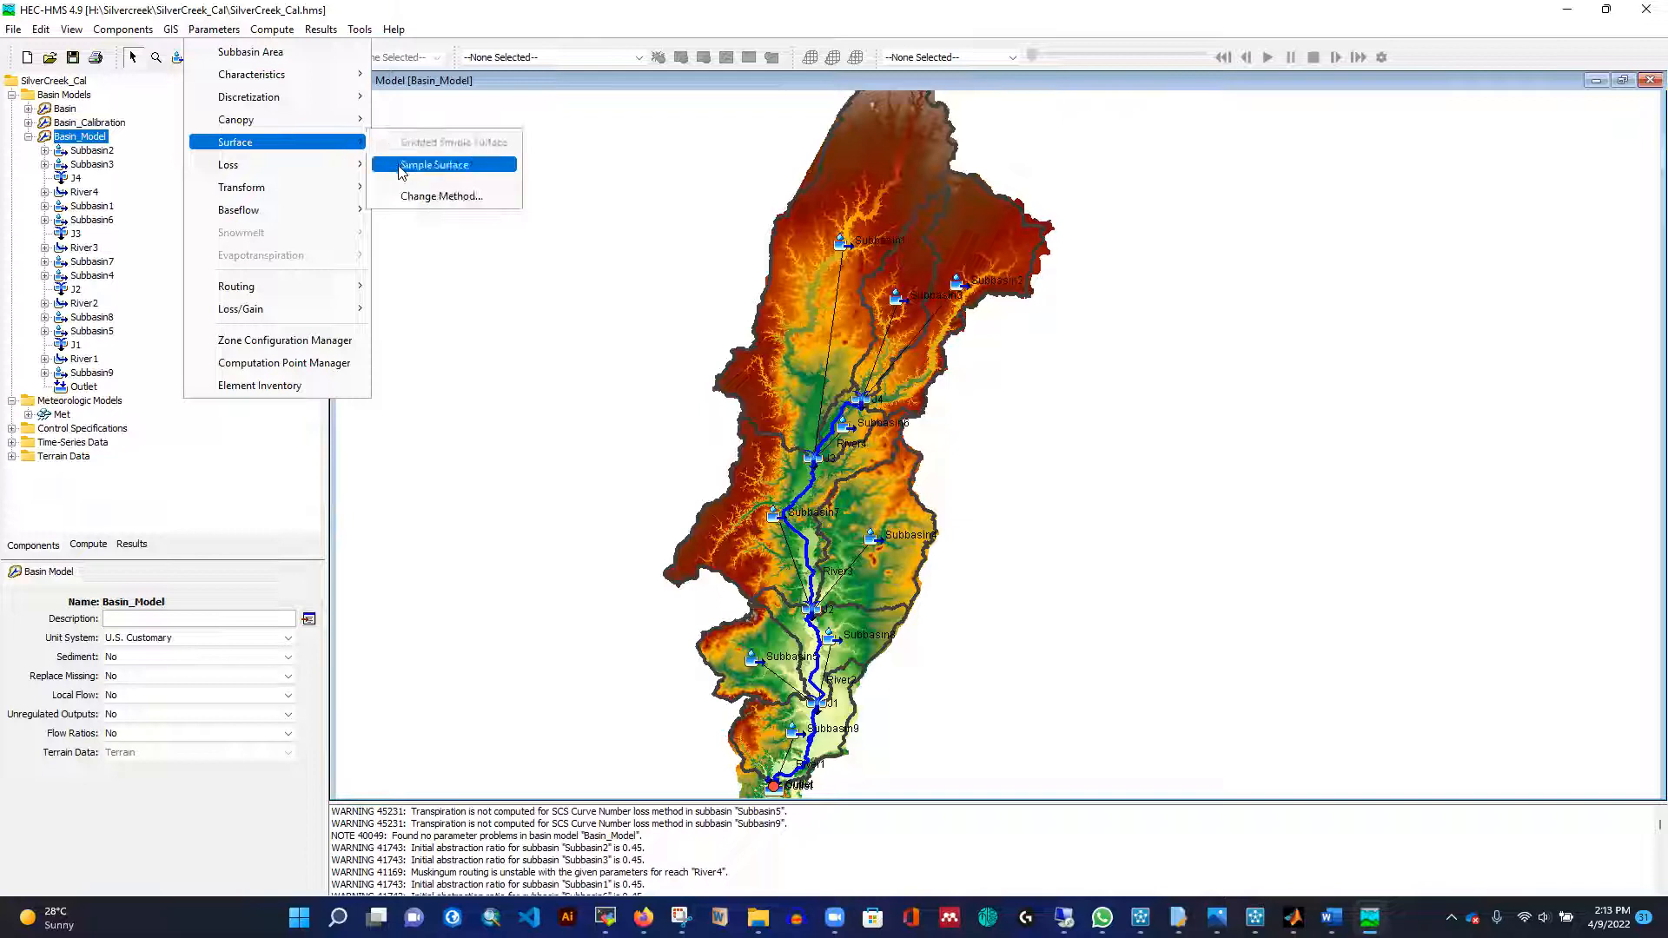
left_click(402, 169)
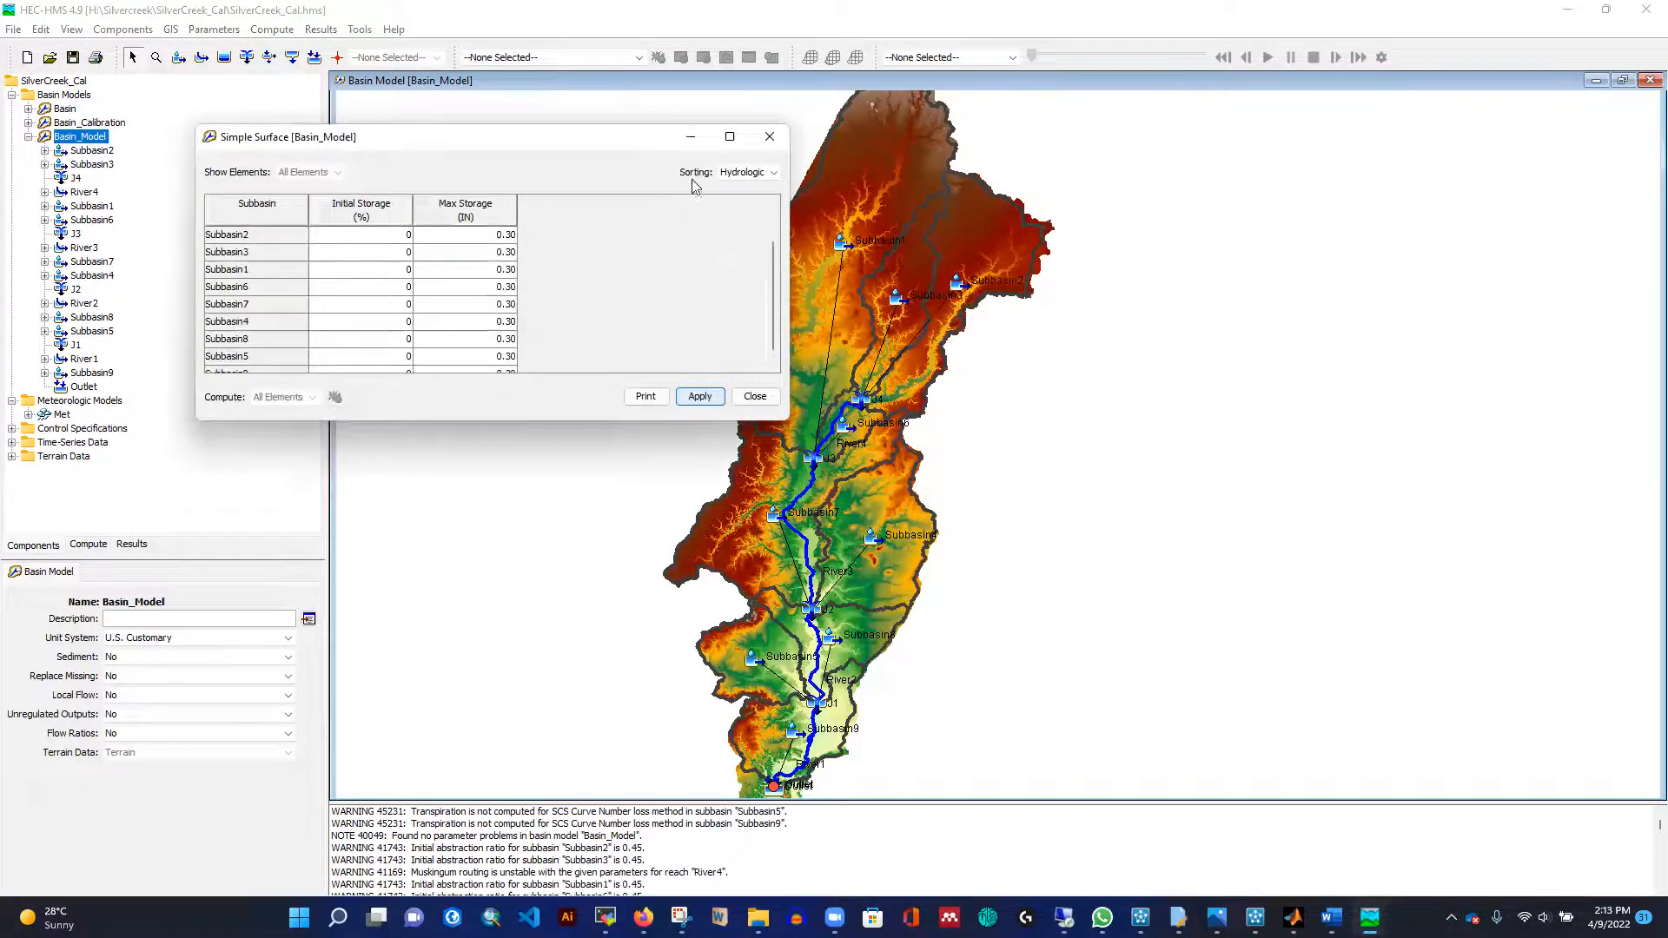
left_click(770, 137)
Review the SCS Curve Number loss parameters of all subbasins, including initial abstraction and impervious percentage, and close the table.
left_click(215, 31)
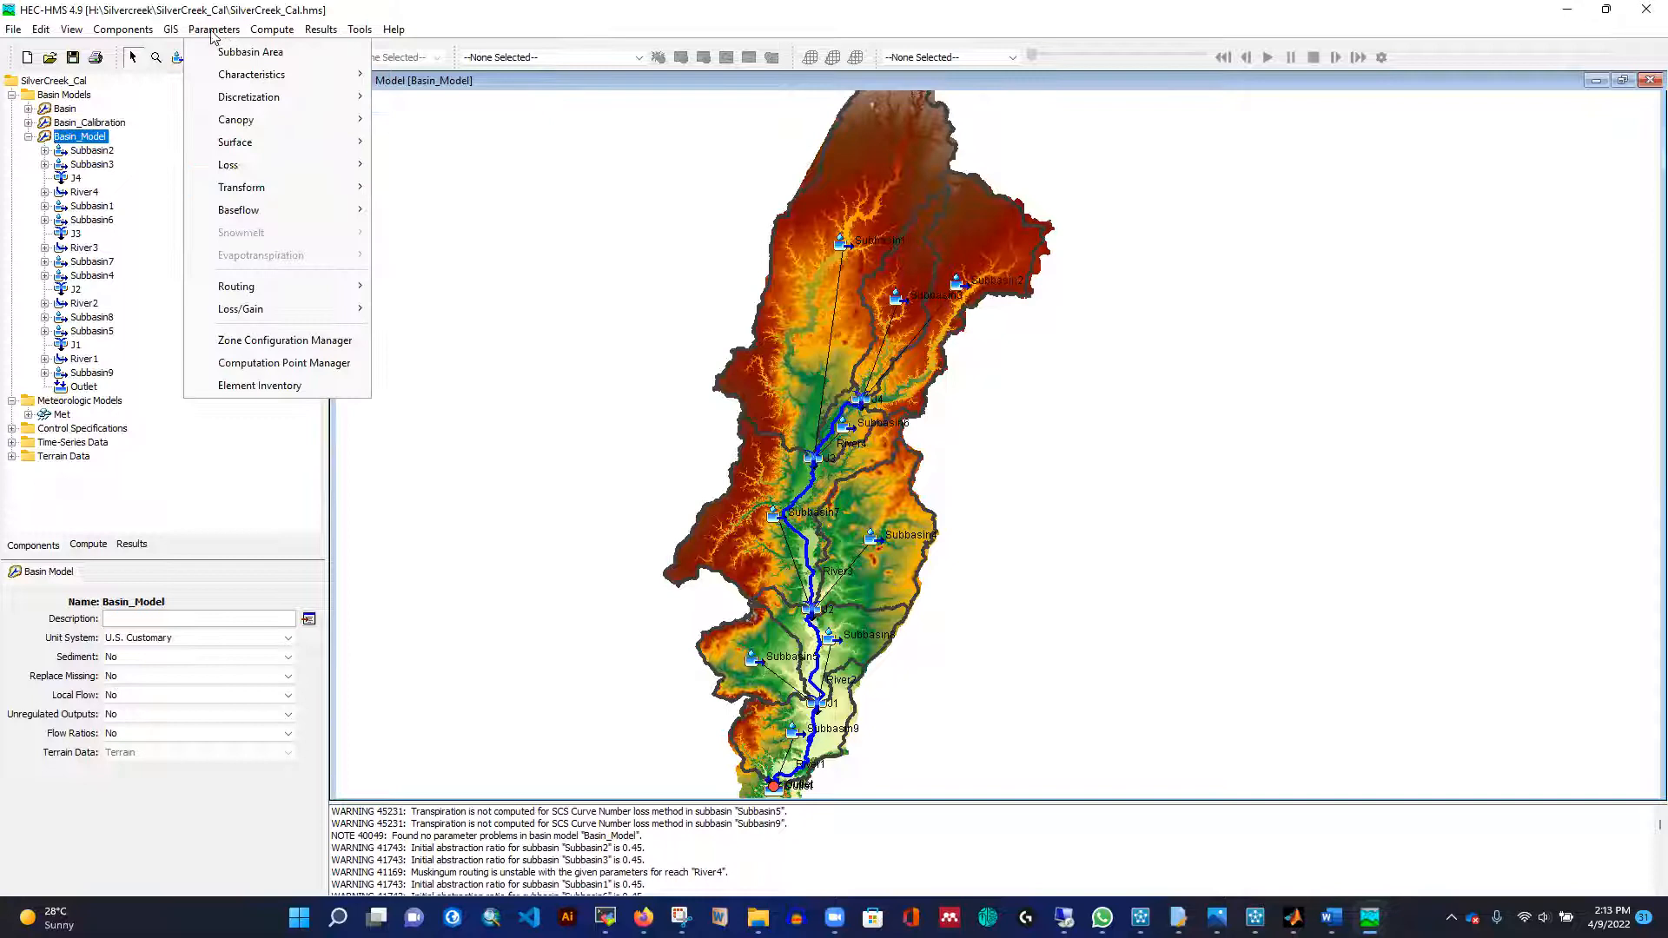
mouse_move(306, 167)
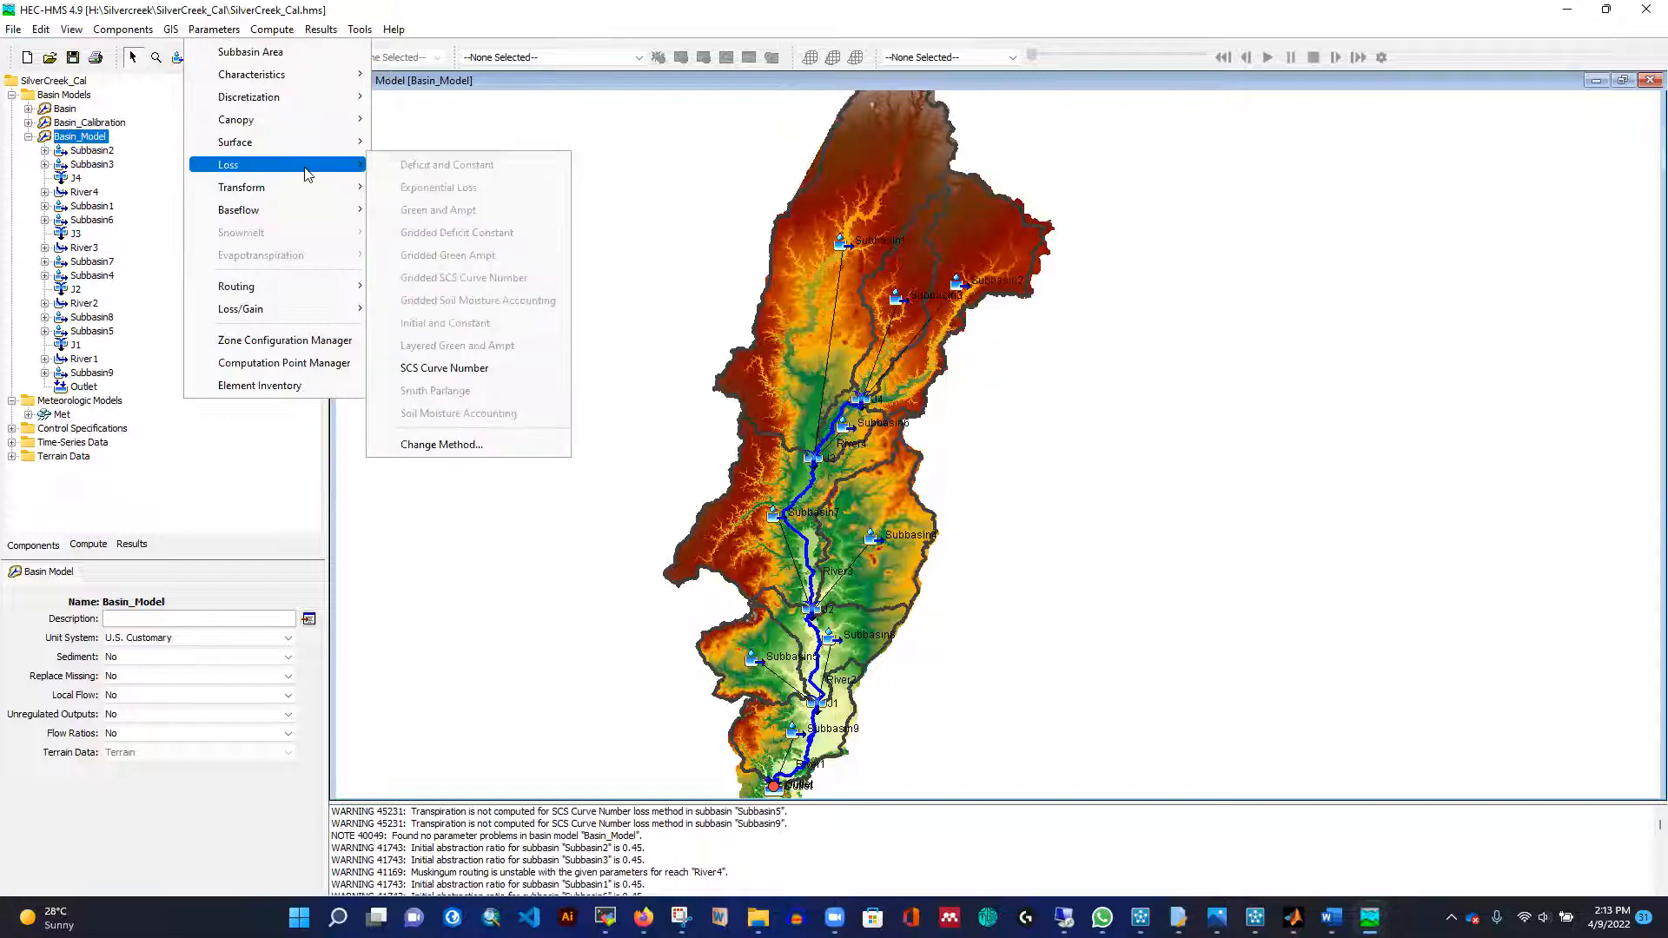
left_click(435, 368)
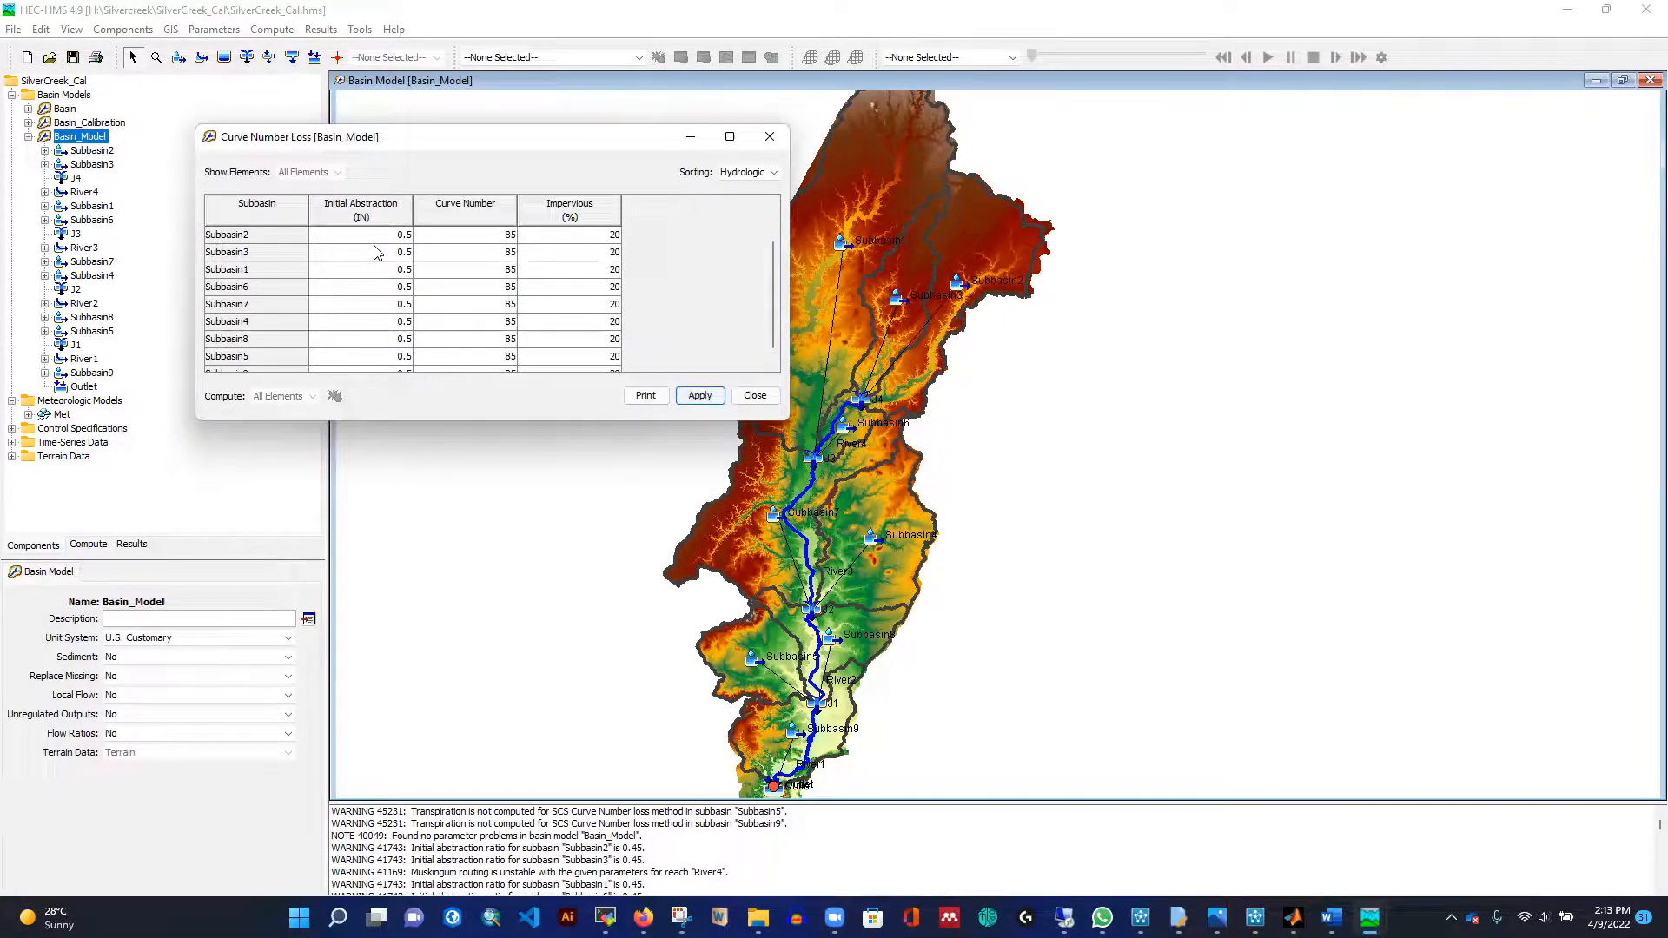
scroll(371, 295, "down", 1)
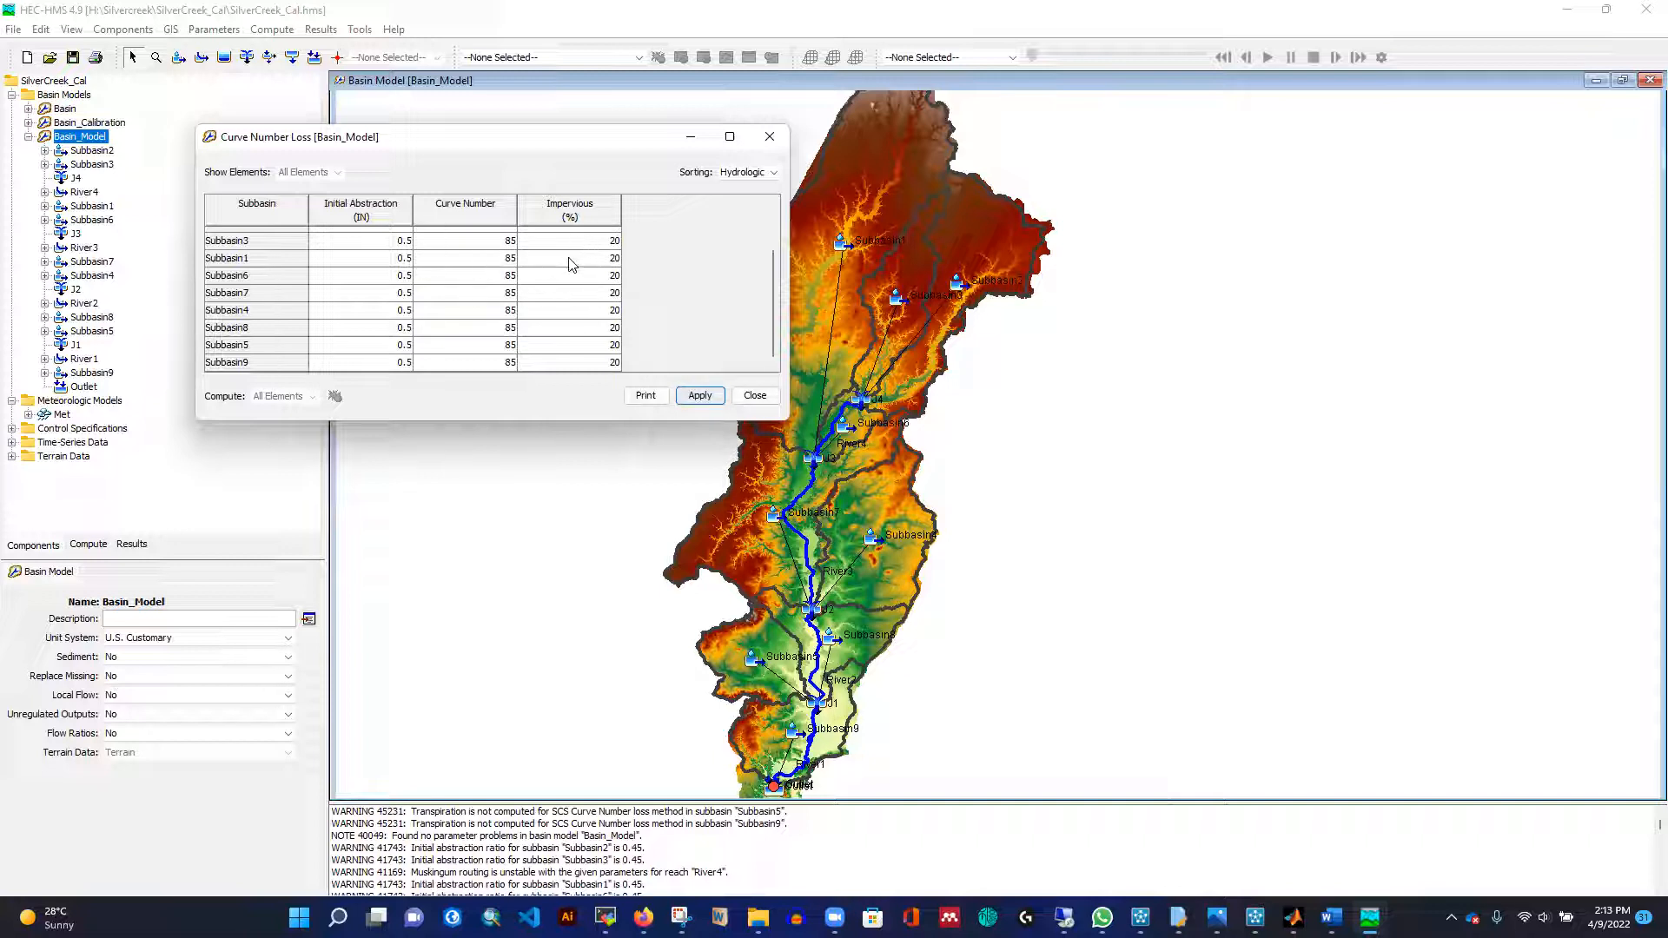
left_click(770, 137)
Review the Clark Unit Hydrograph transform parameters of all subbasins, including time of concentration and storage coefficient, and close the table.
left_click(214, 29)
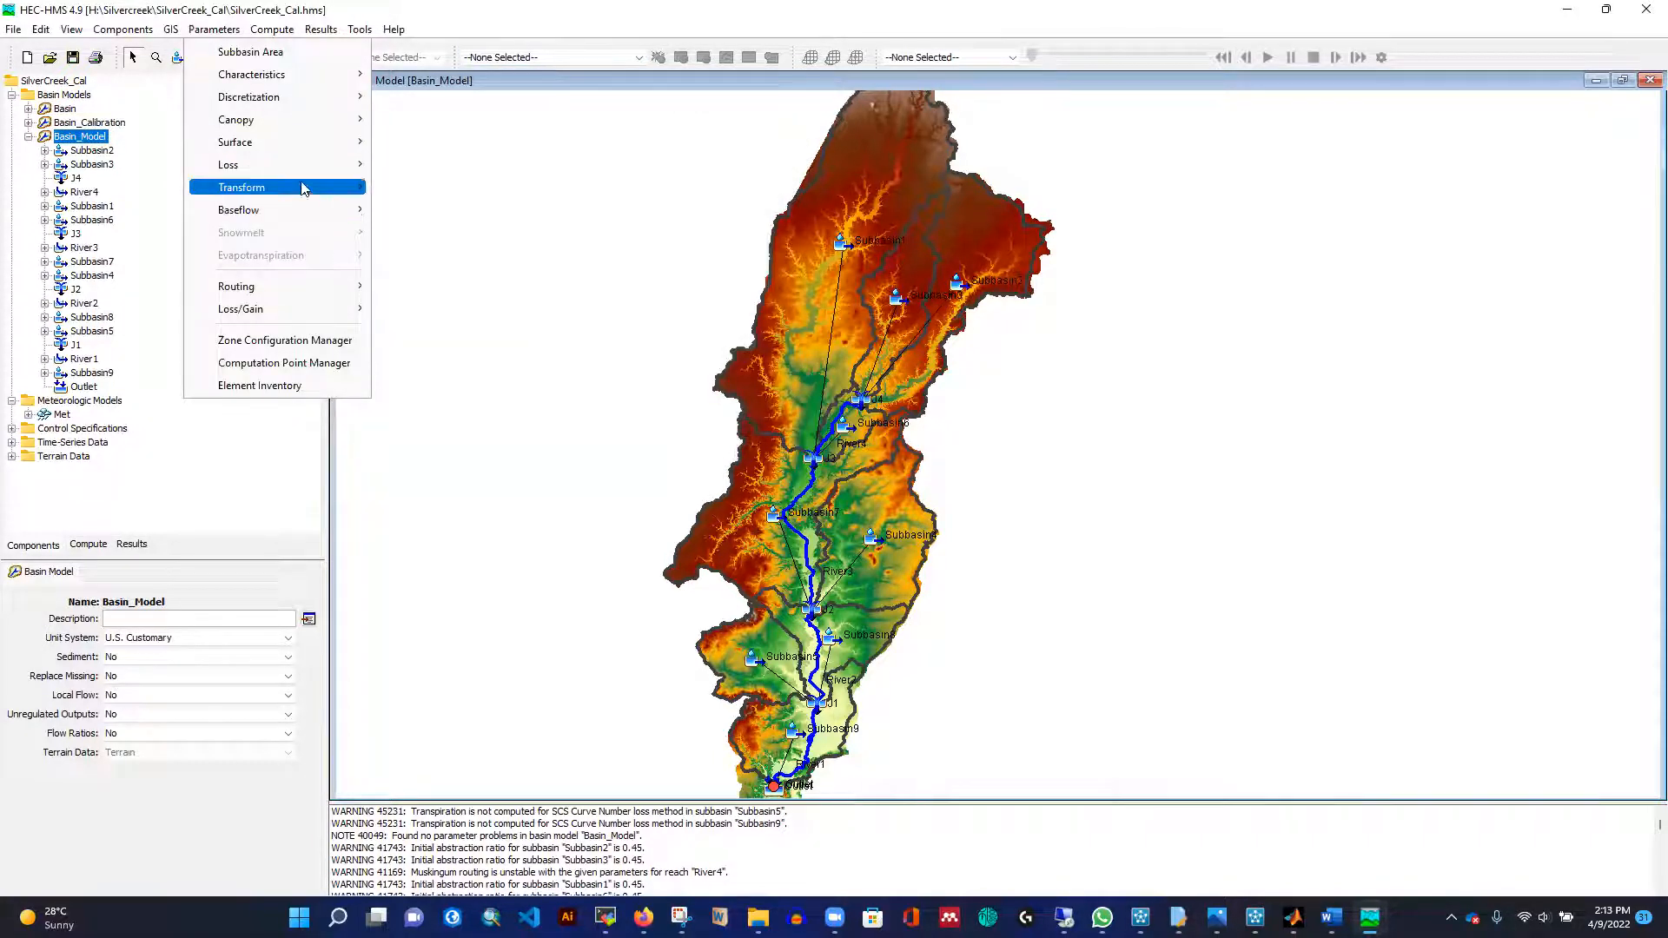
mouse_move(317, 191)
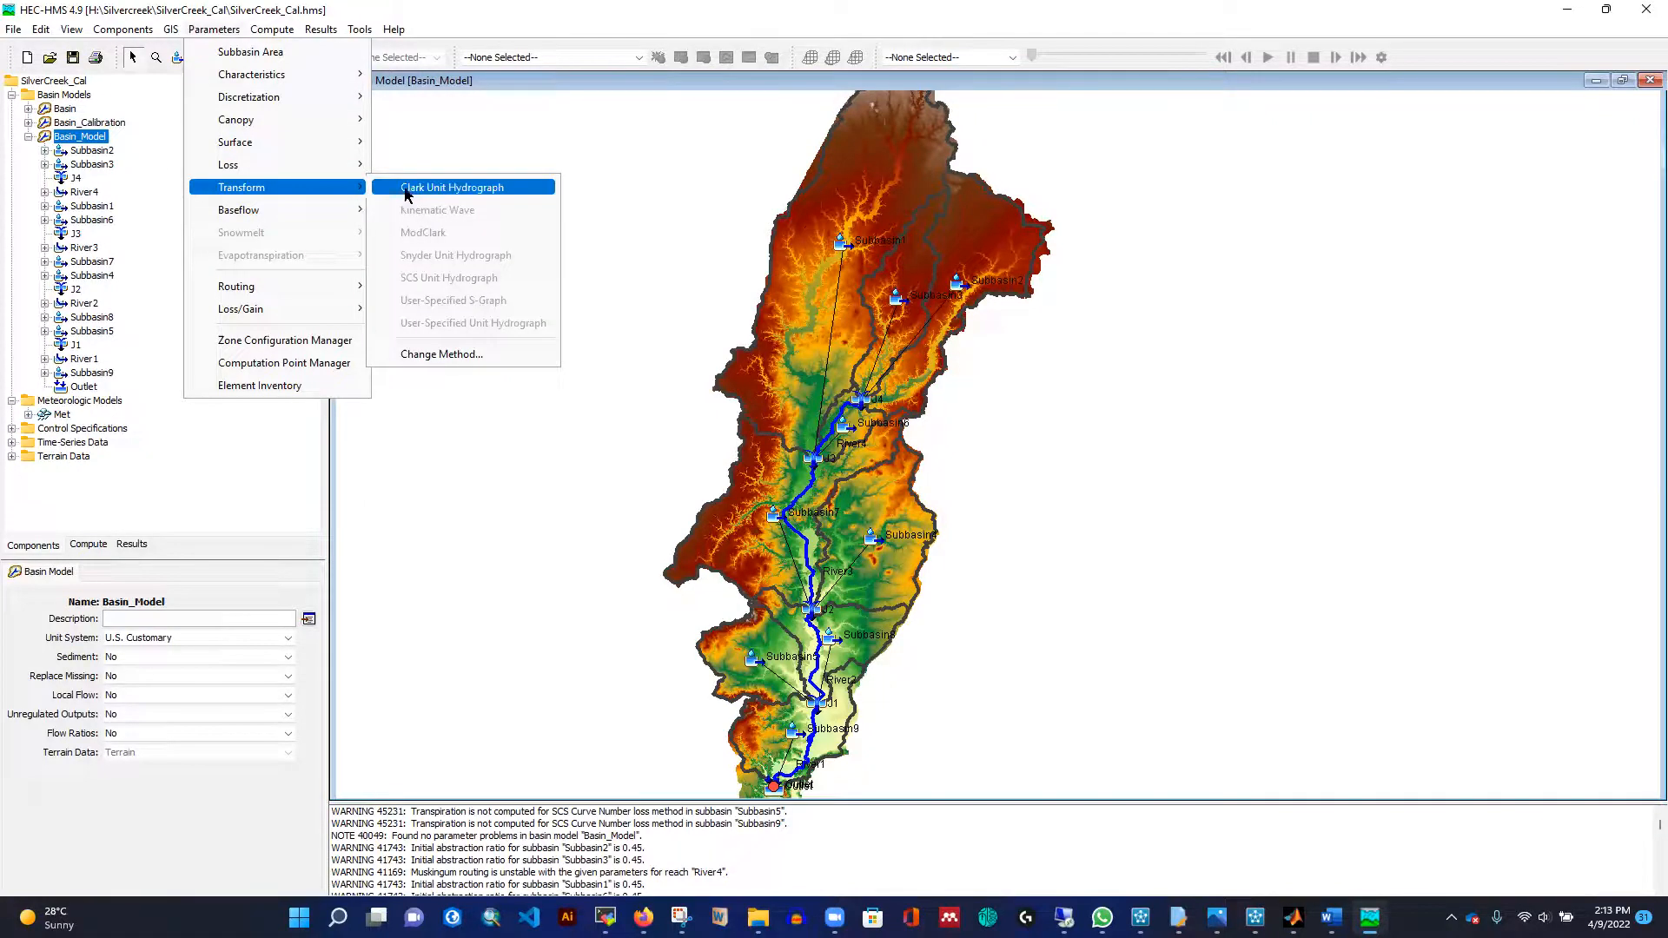
left_click(405, 195)
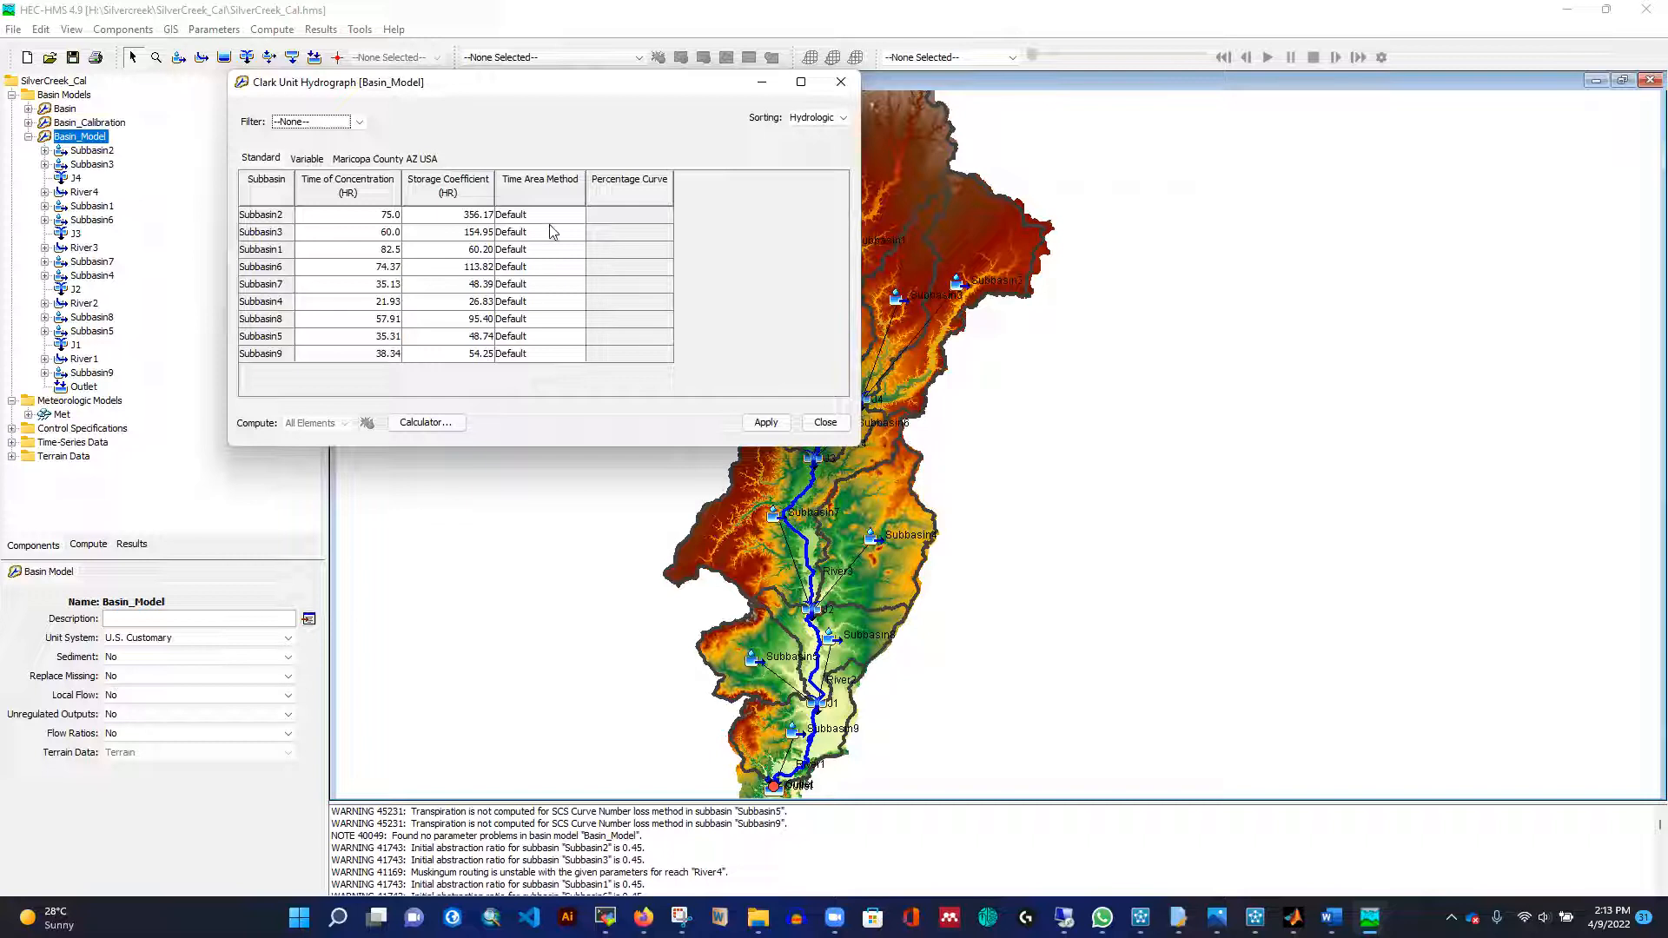
left_click(841, 82)
Review the Constant Monthly baseflow values of all subbasins from January to December and close the table.
left_click(203, 33)
mouse_move(287, 209)
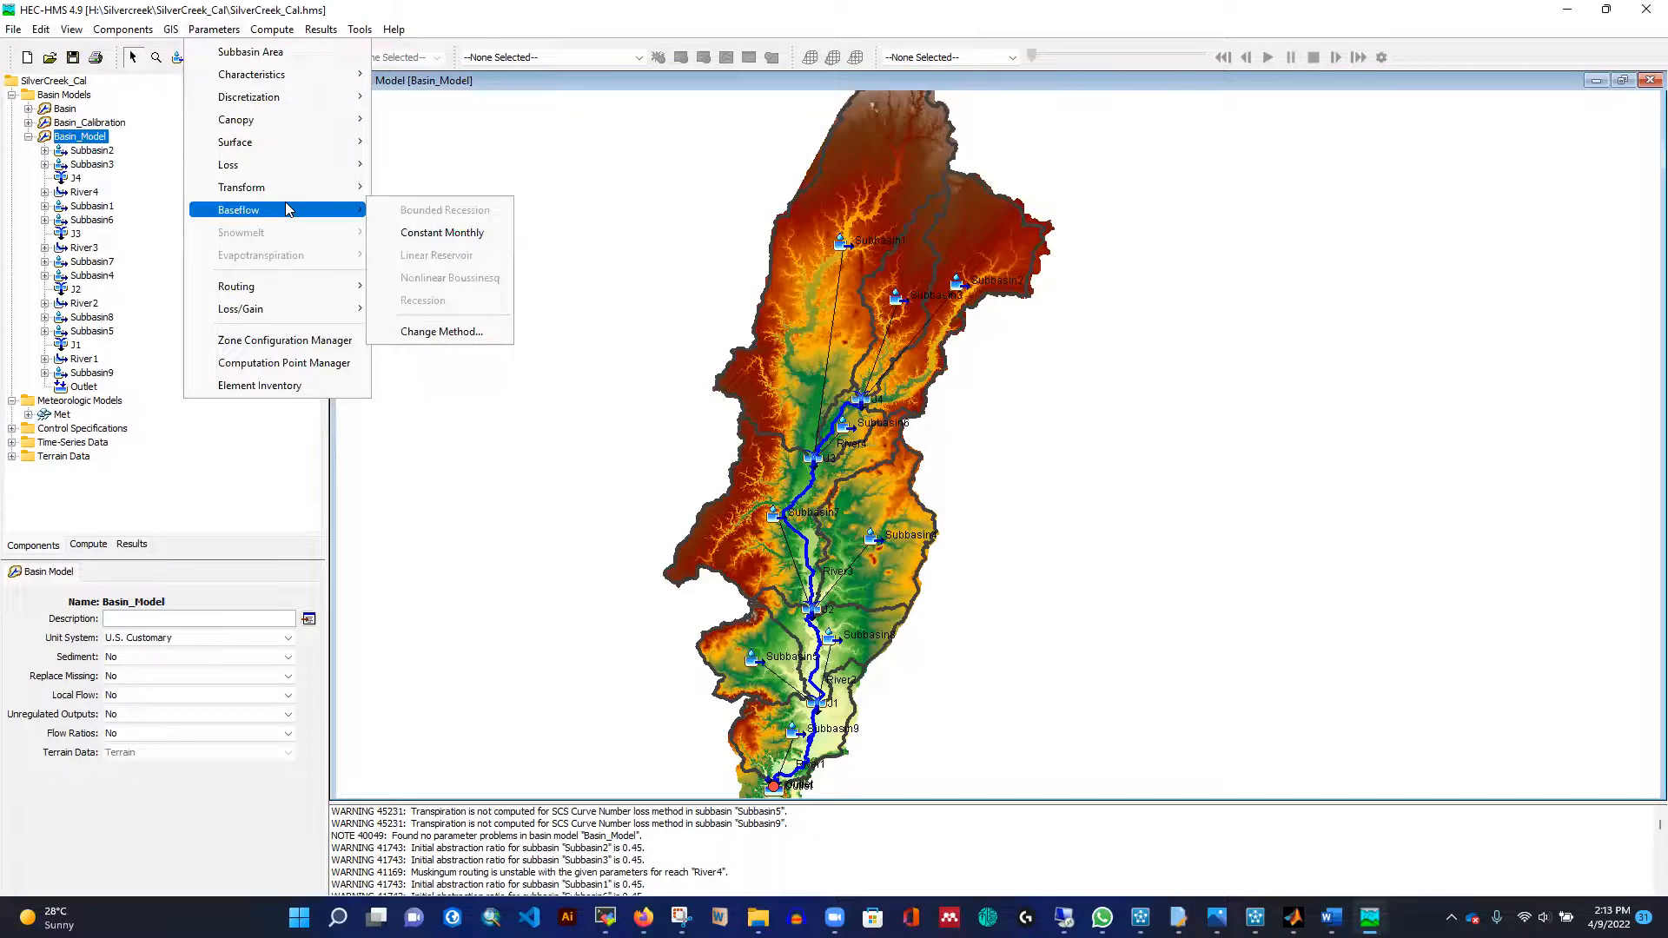
left_click(405, 234)
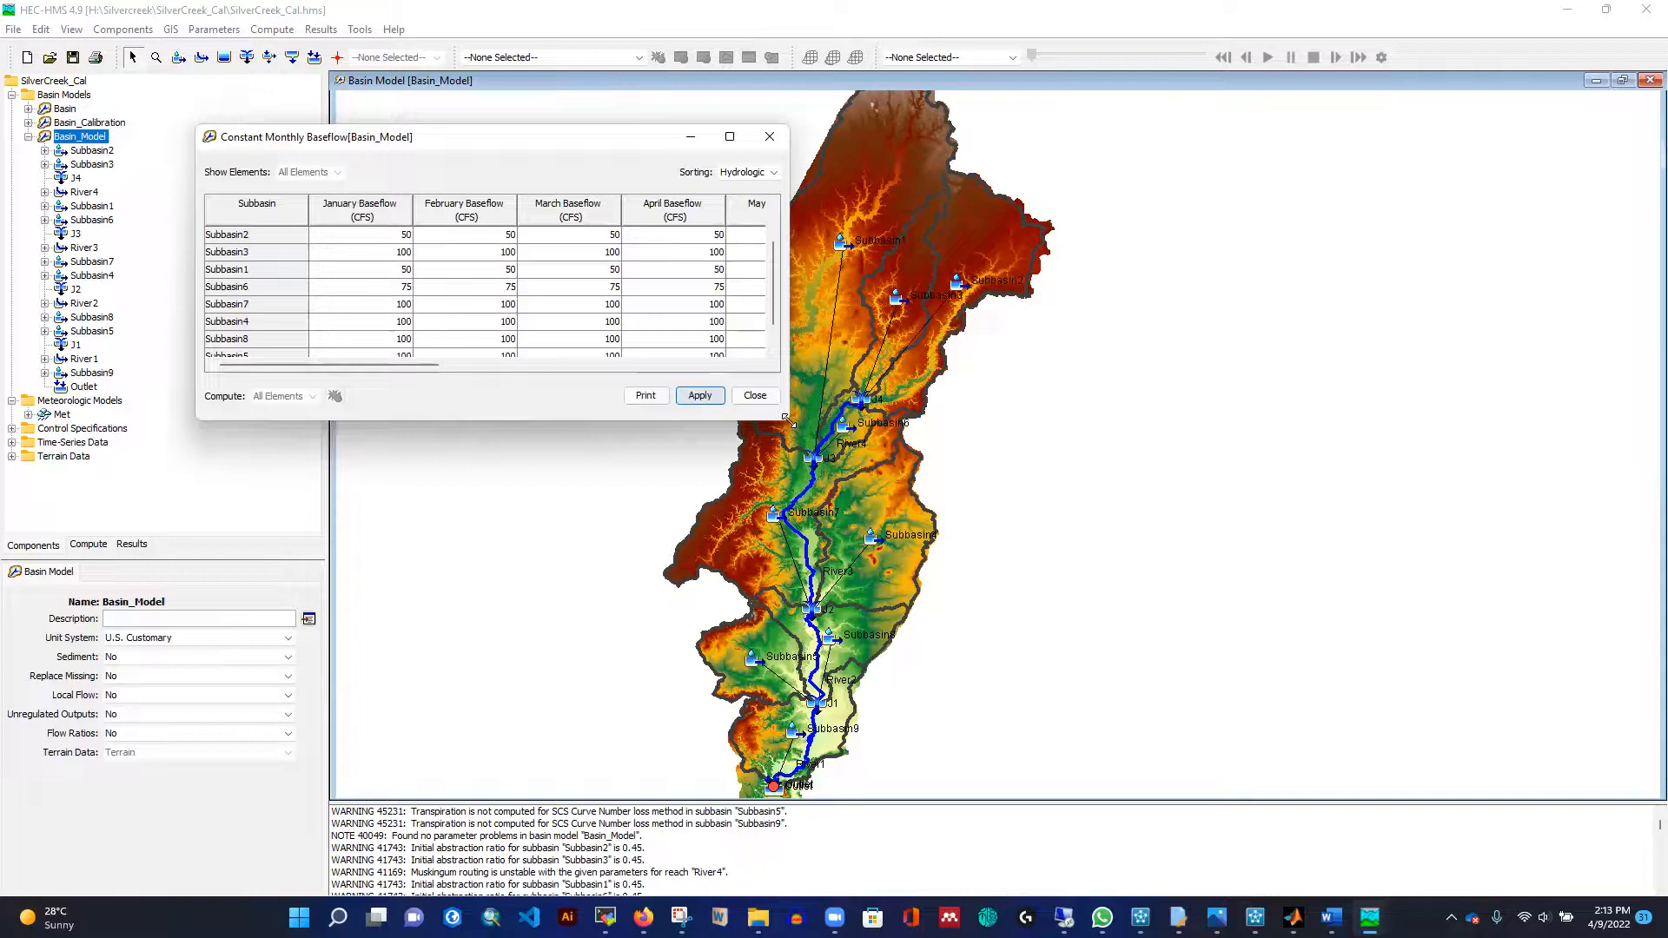
left_click_drag(789, 420, 1634, 501)
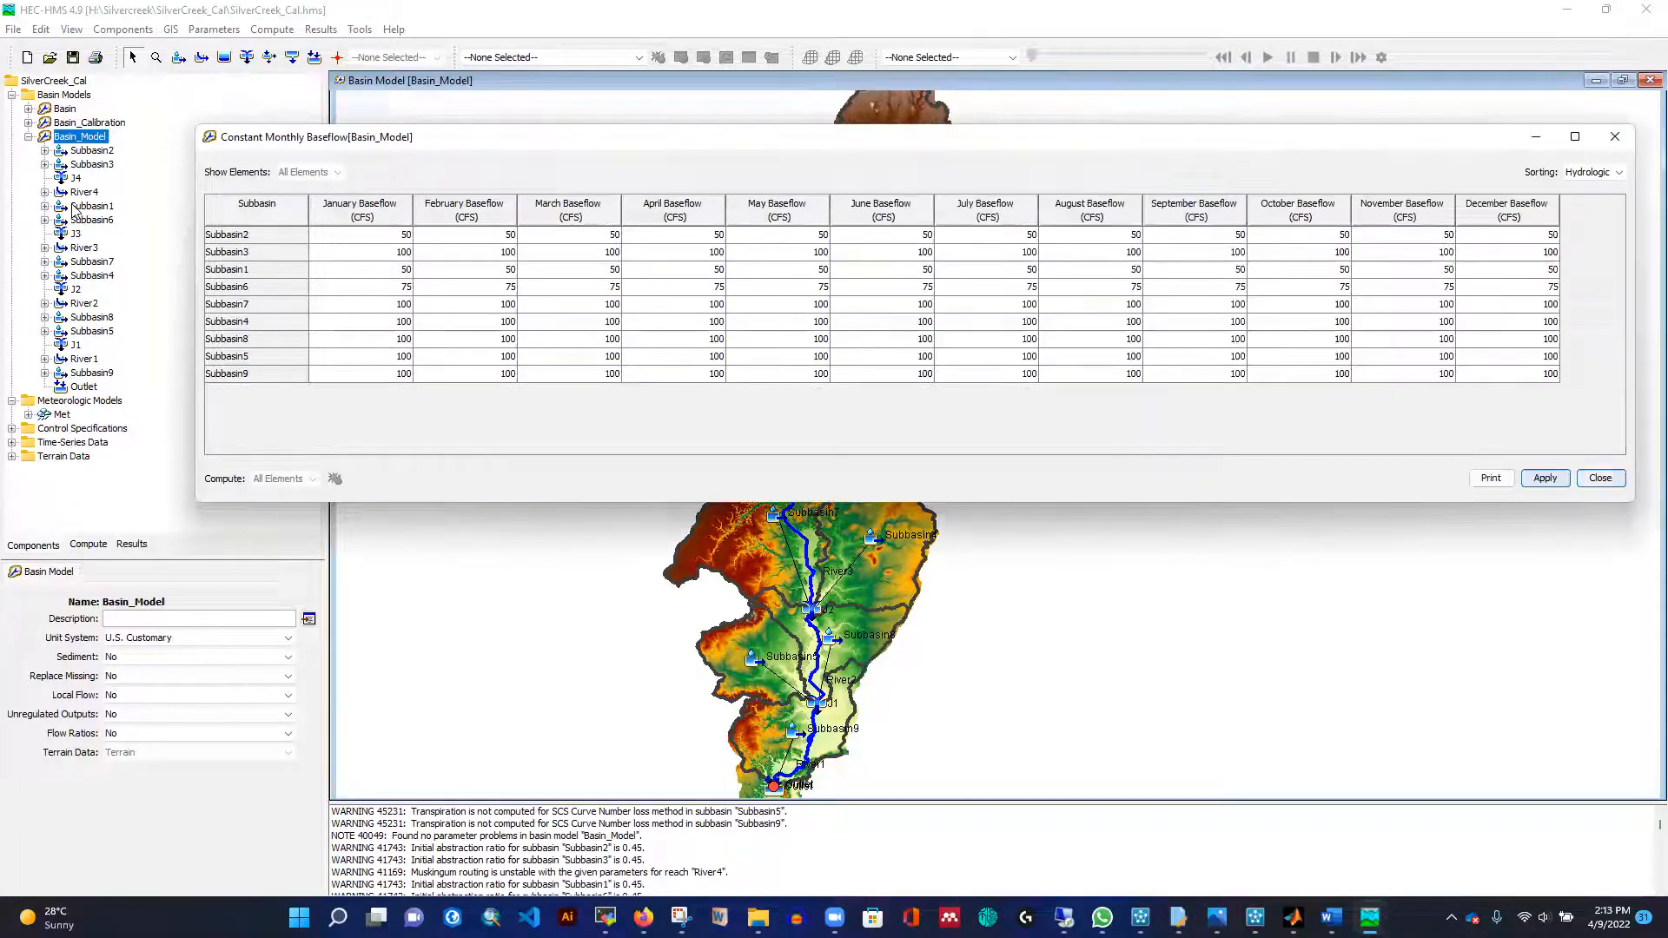
left_click(1616, 139)
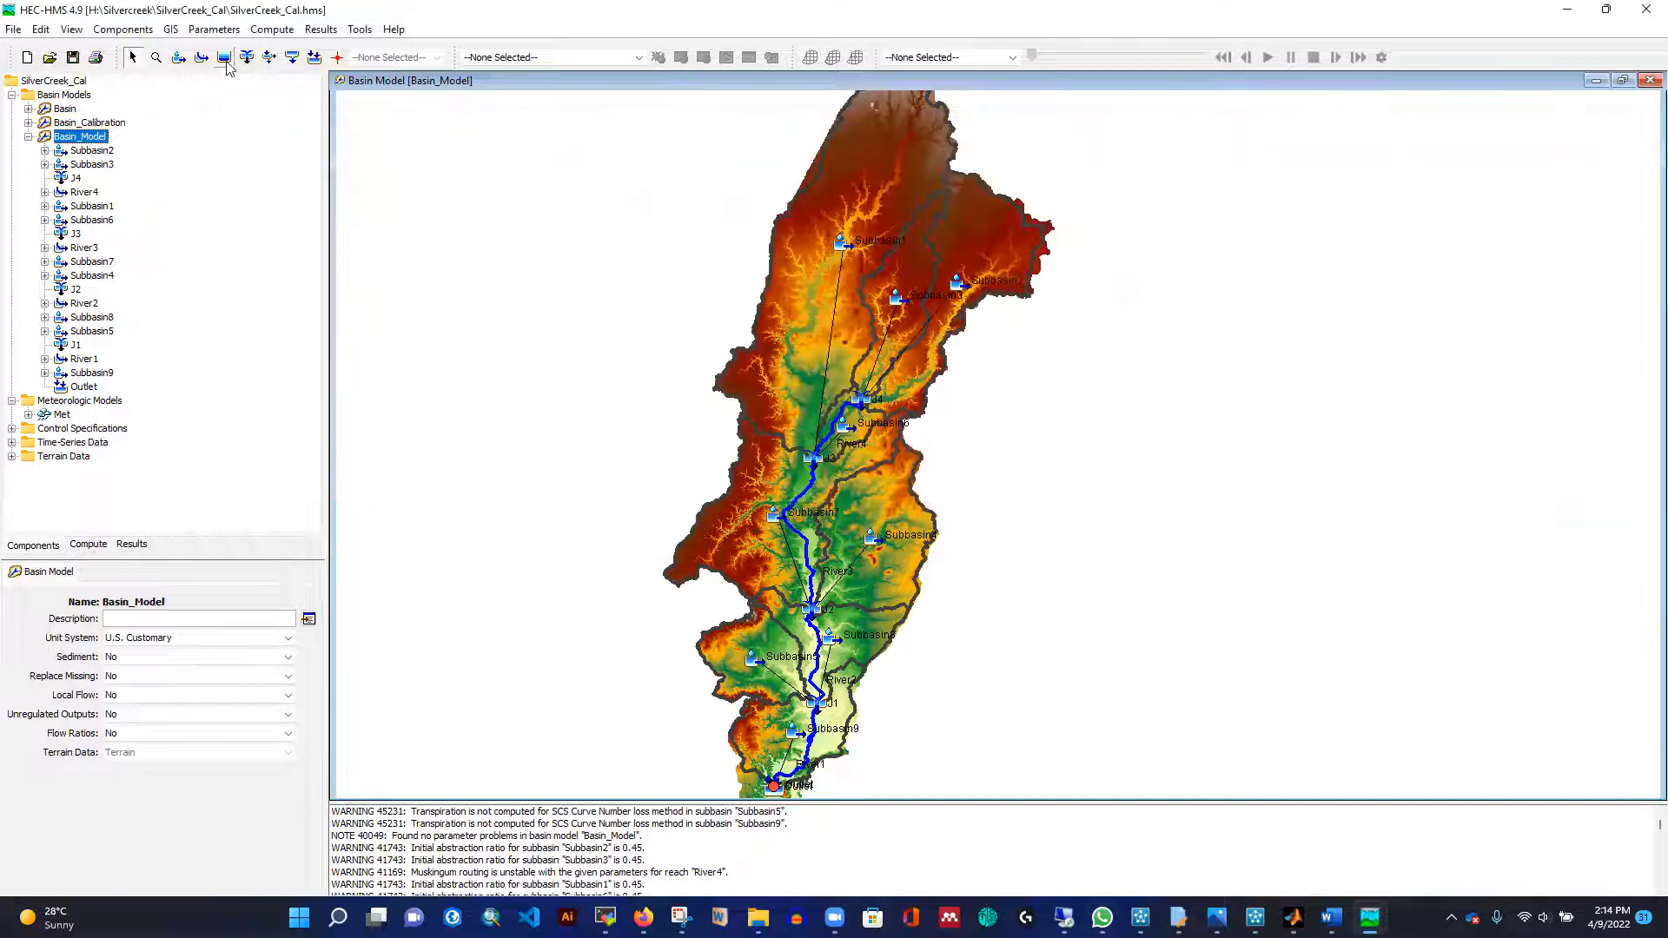
Review the Muskingum routing parameters of all river reaches, including K and X, and close the table.
left_click(214, 29)
mouse_move(276, 286)
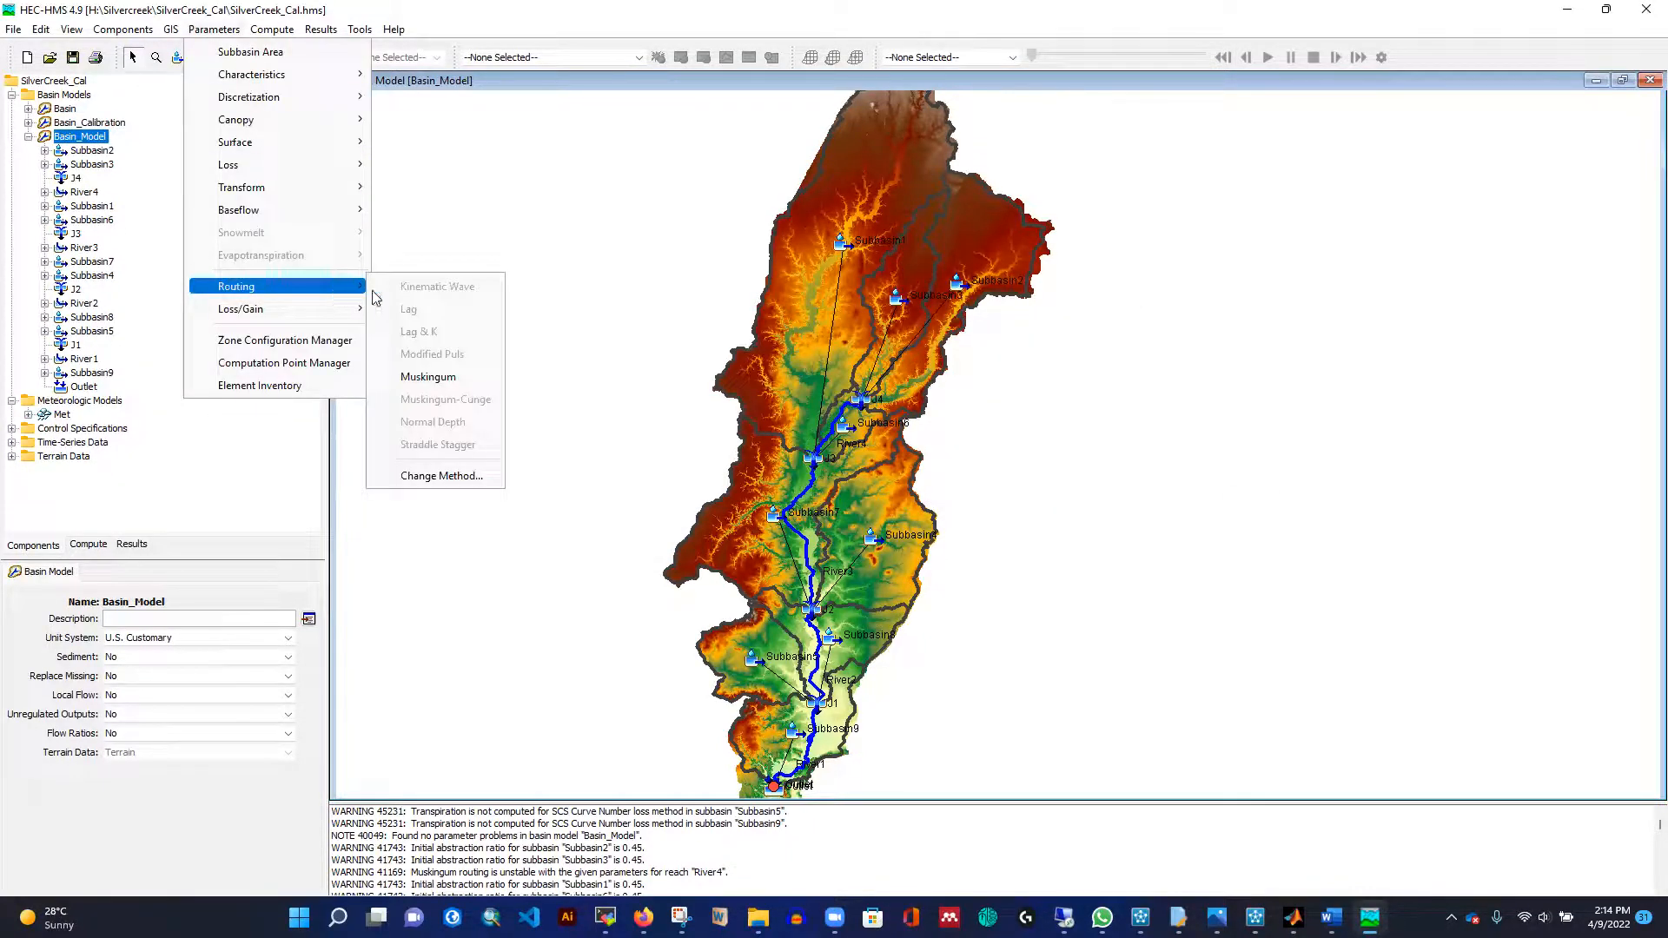
left_click(452, 378)
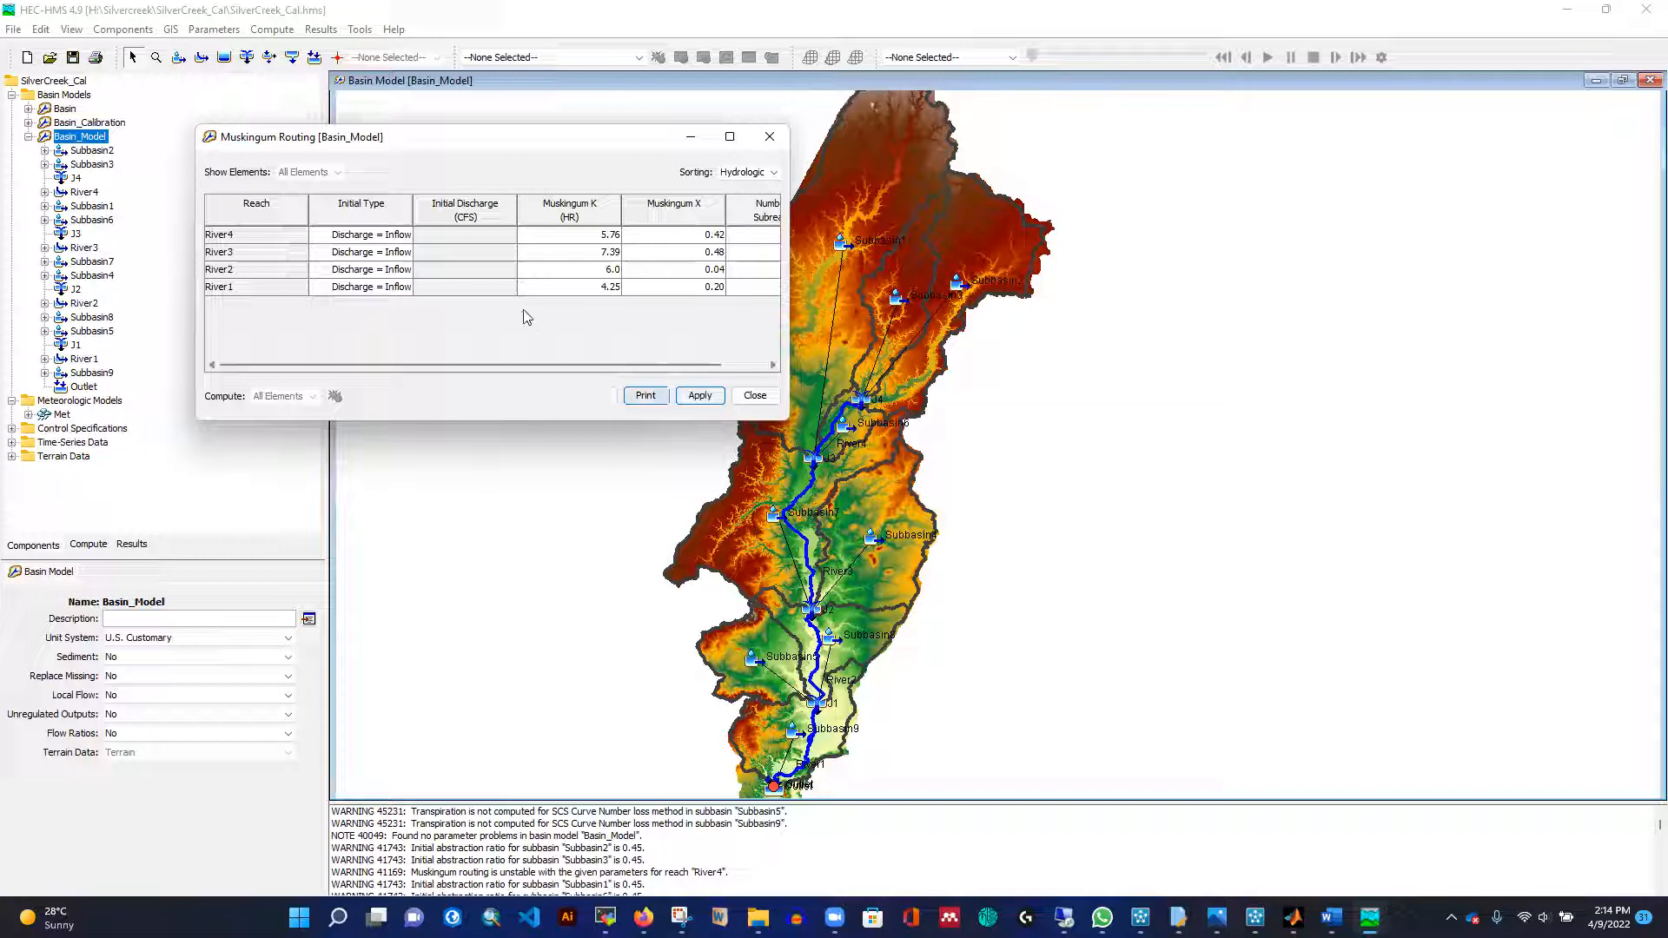
left_click(744, 395)
Select Basin_Model_Run as the current simulation run and open its run settings.
left_click(565, 57)
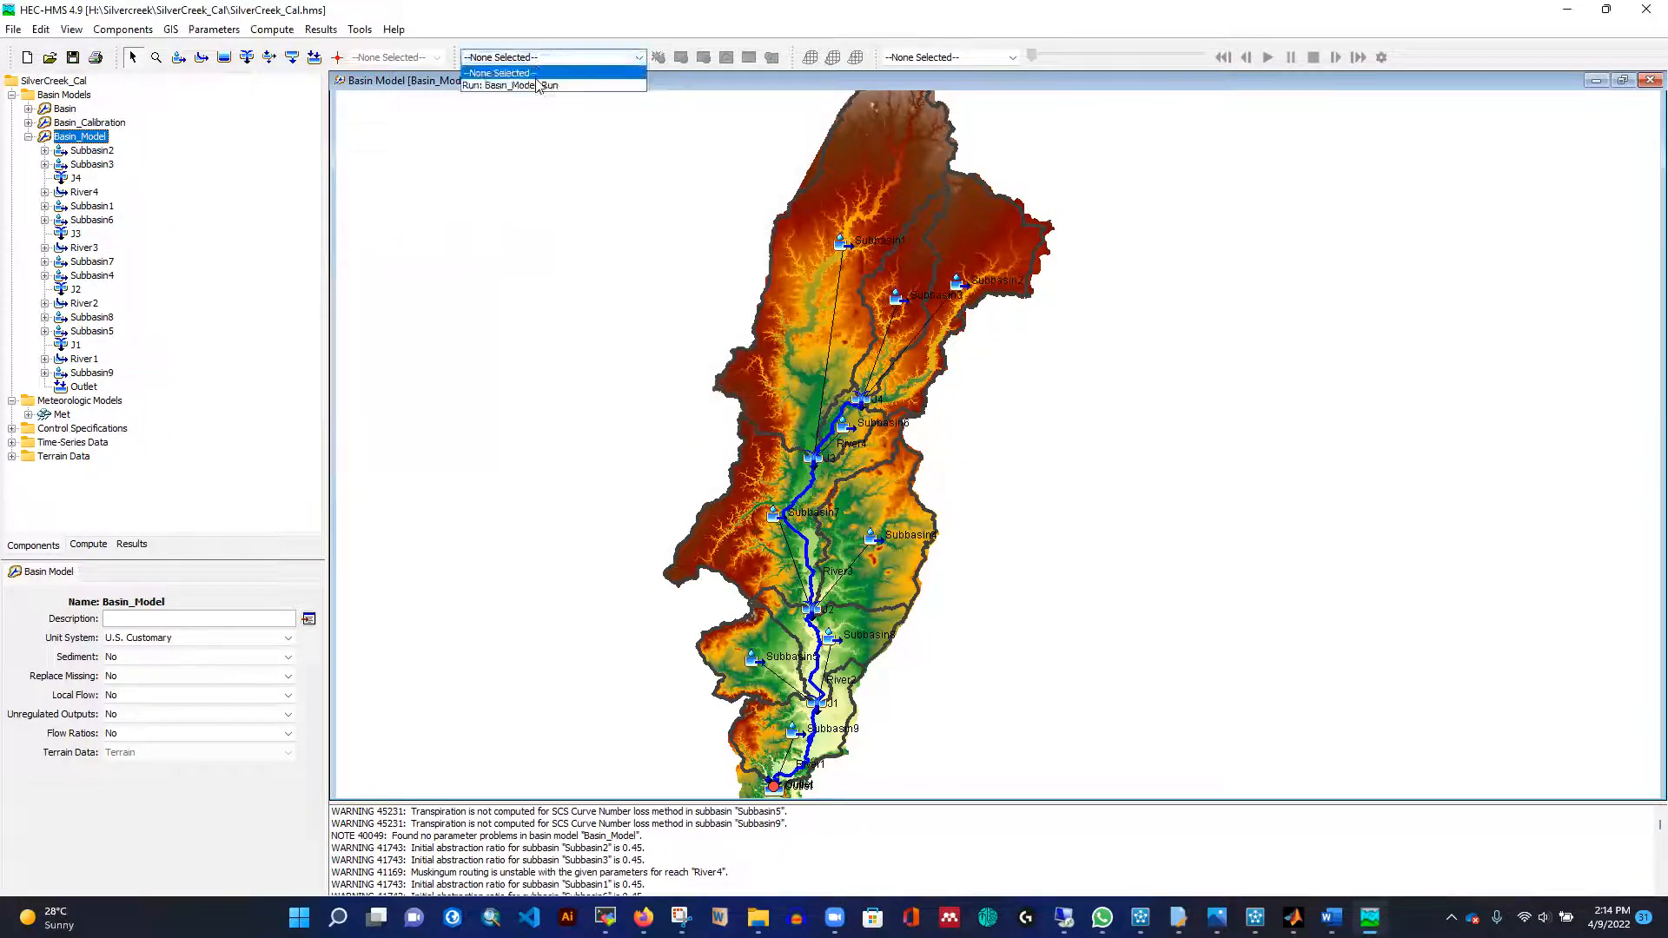
left_click(511, 76)
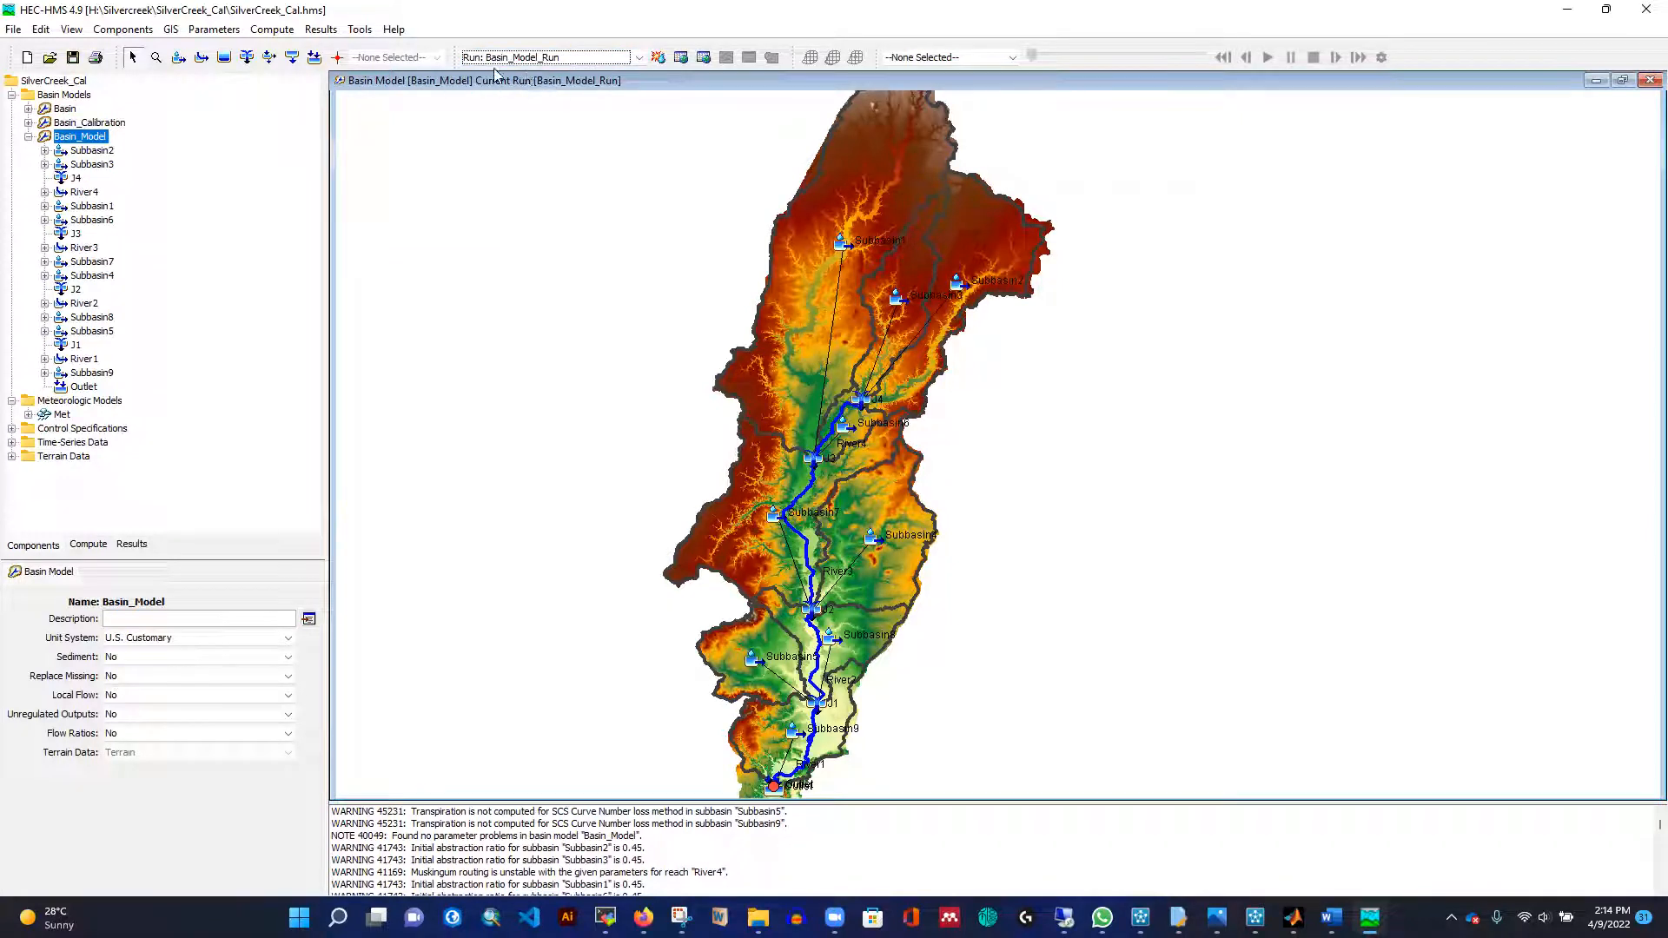
left_click(87, 545)
left_click(57, 99)
double_click(57, 101)
left_click(73, 110)
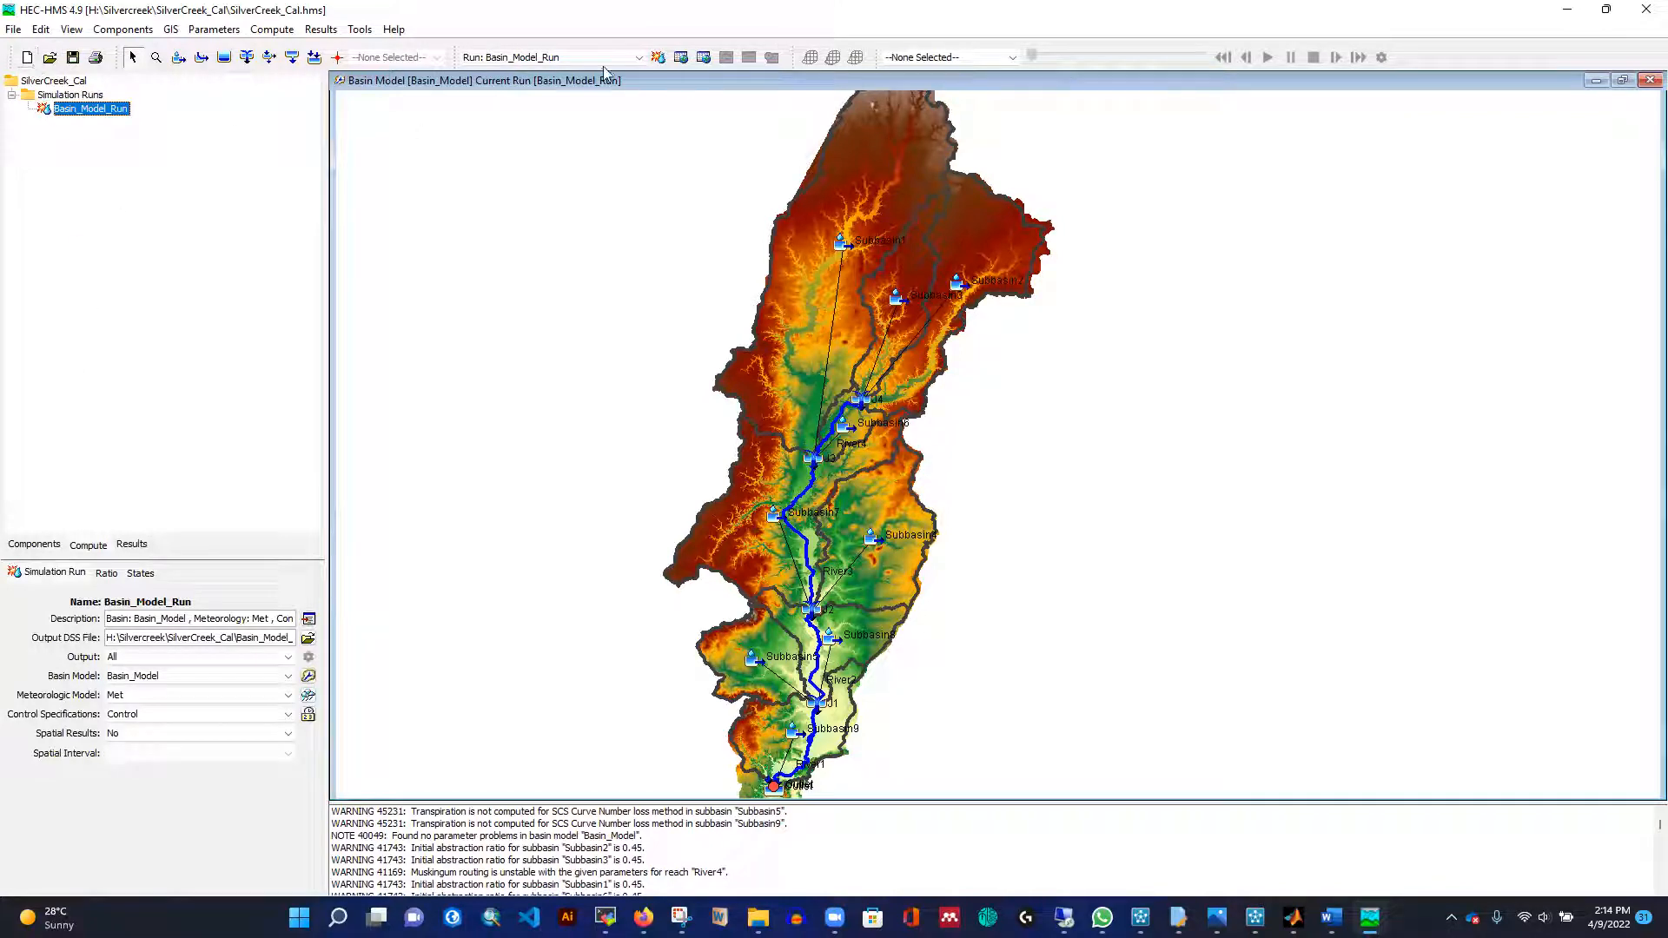
Review the gage assigned to each subbasin in the Specified Hyetograph of the Met meteorologic model.
left_click(31, 548)
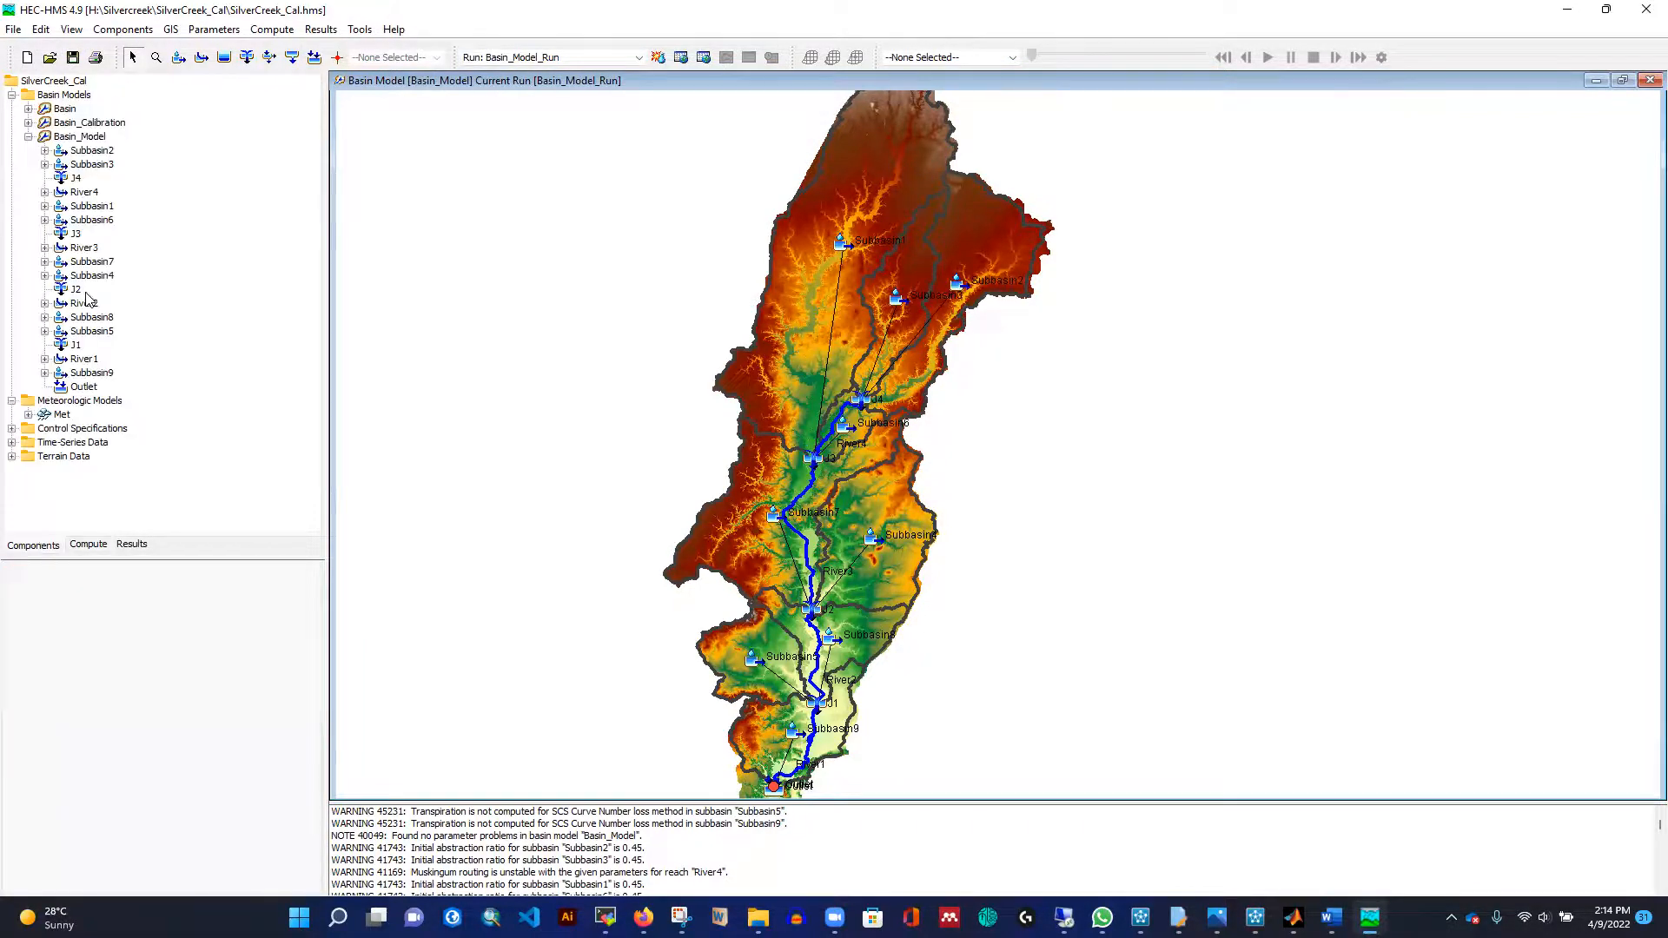
left_click(29, 415)
left_click(133, 429)
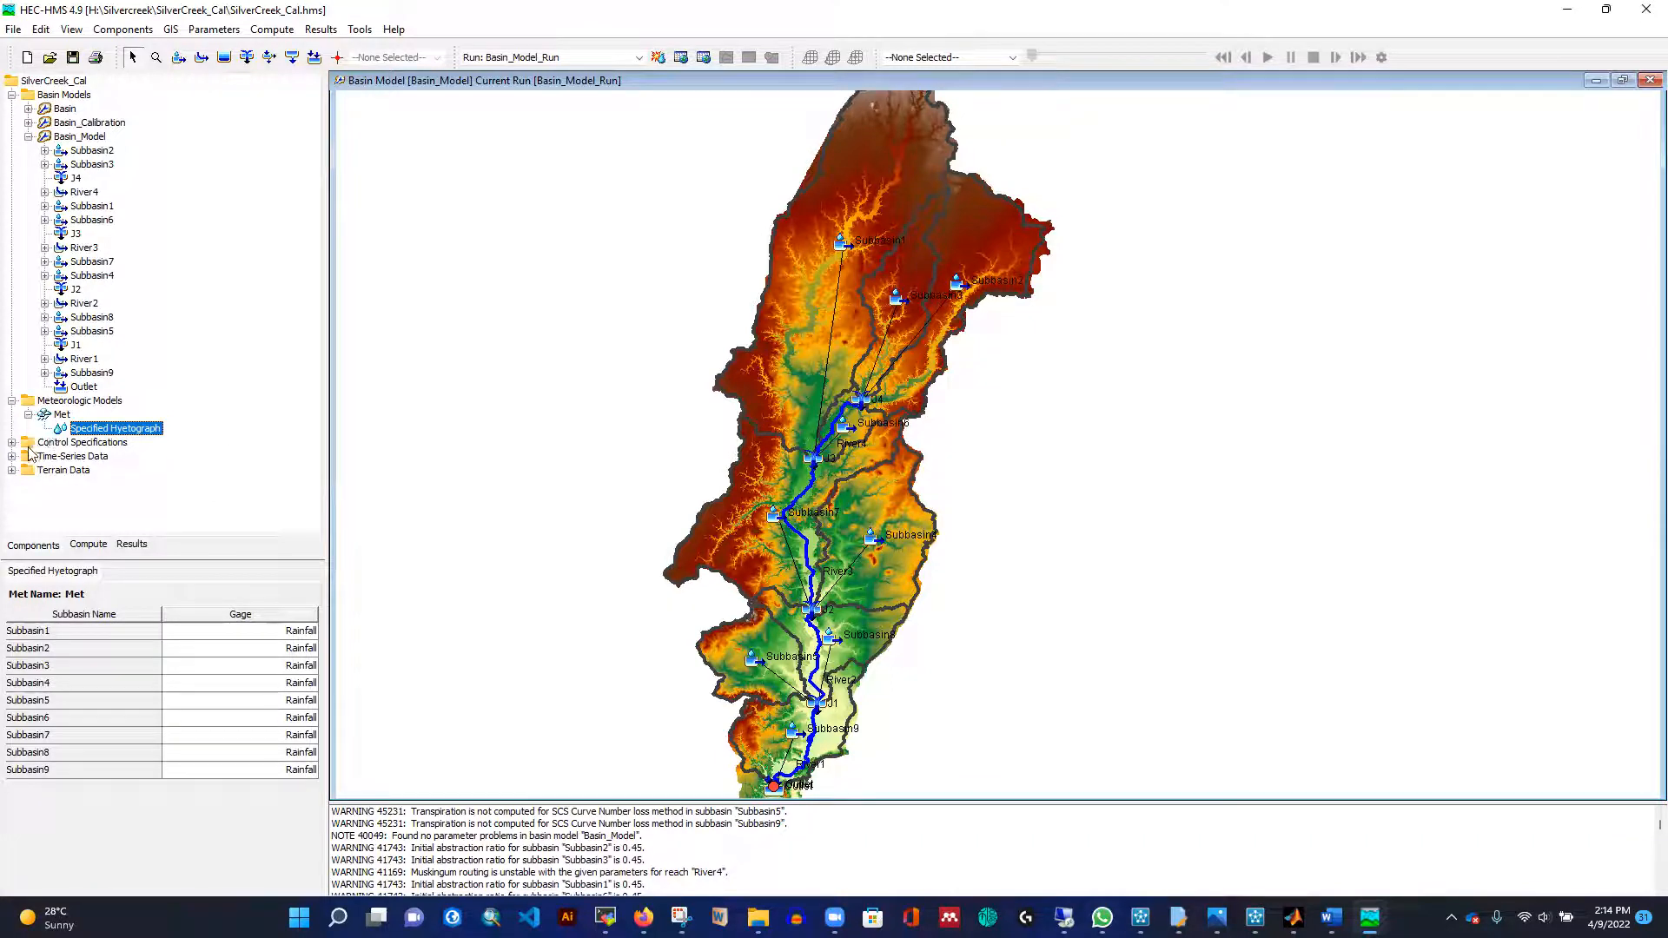
Review the precipitation graph of the Rainfall gage for the 18Apr2013 to 29Apr2013 time window.
double_click(58, 457)
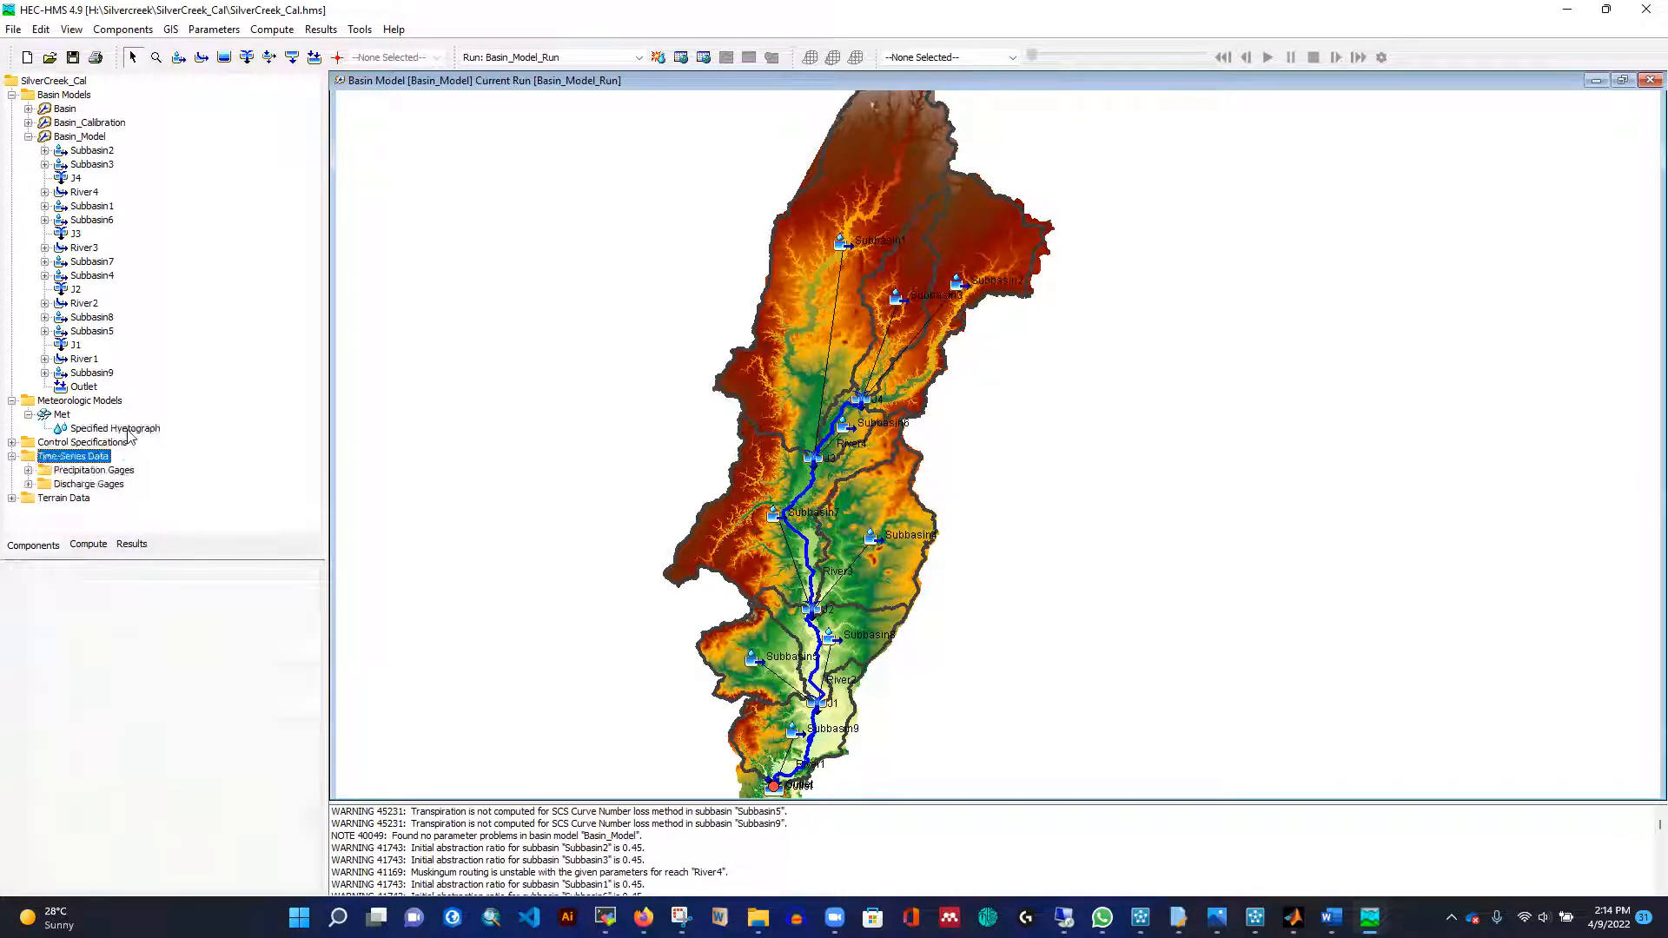
double_click(100, 470)
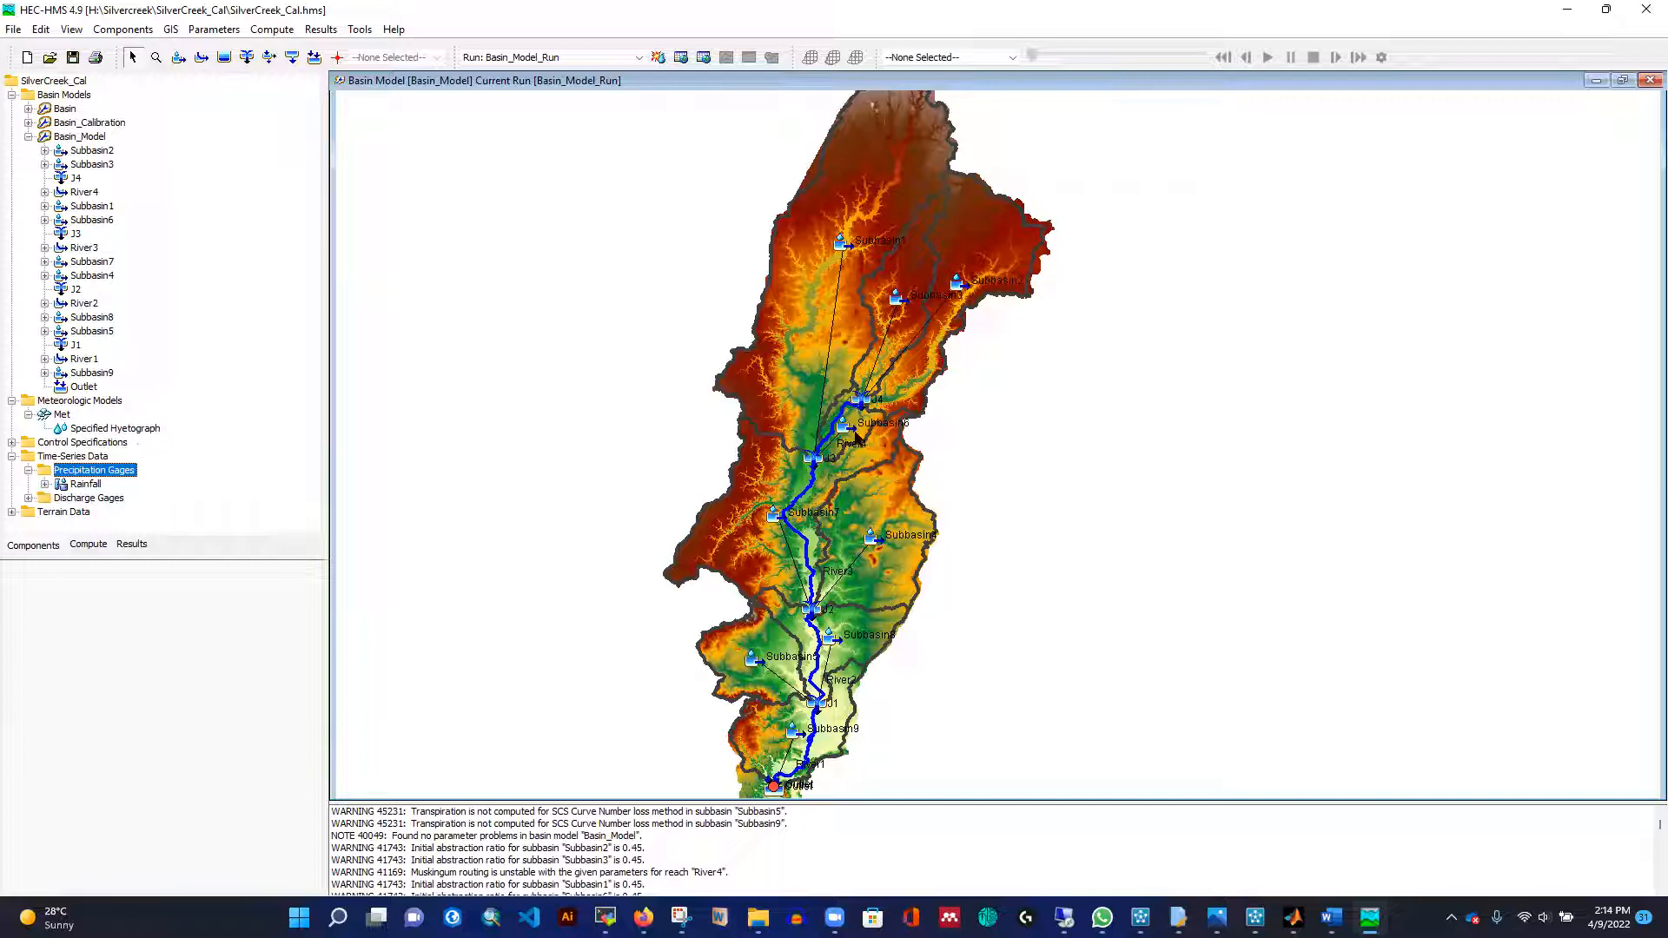
double_click(86, 484)
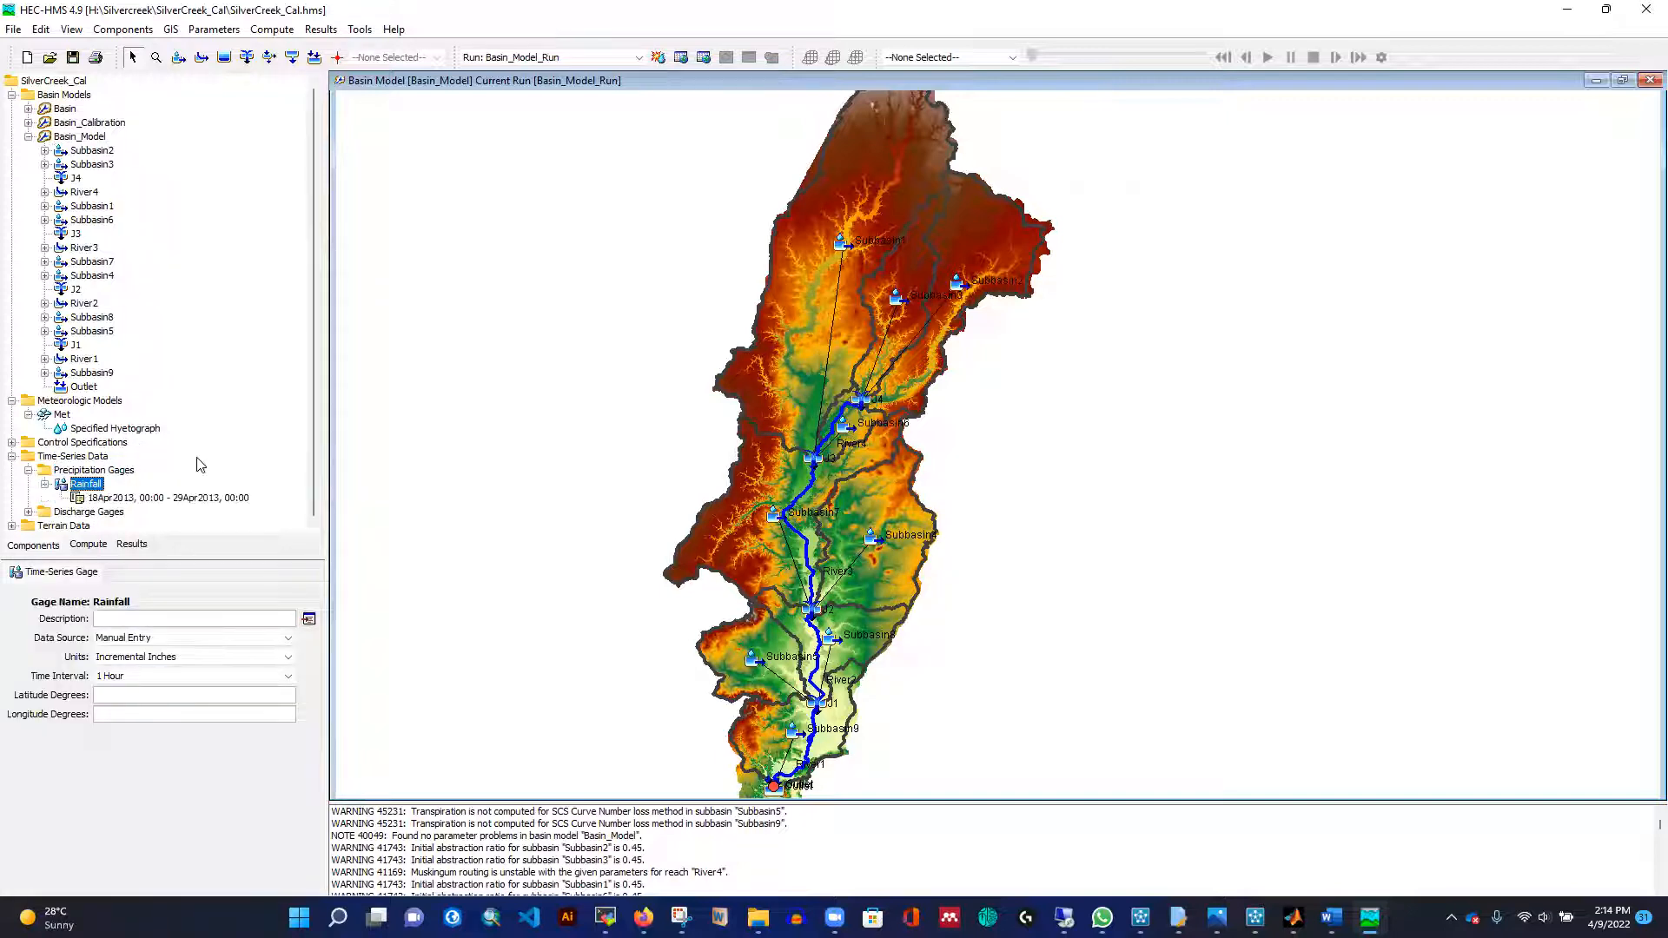
left_click(145, 499)
left_click(215, 575)
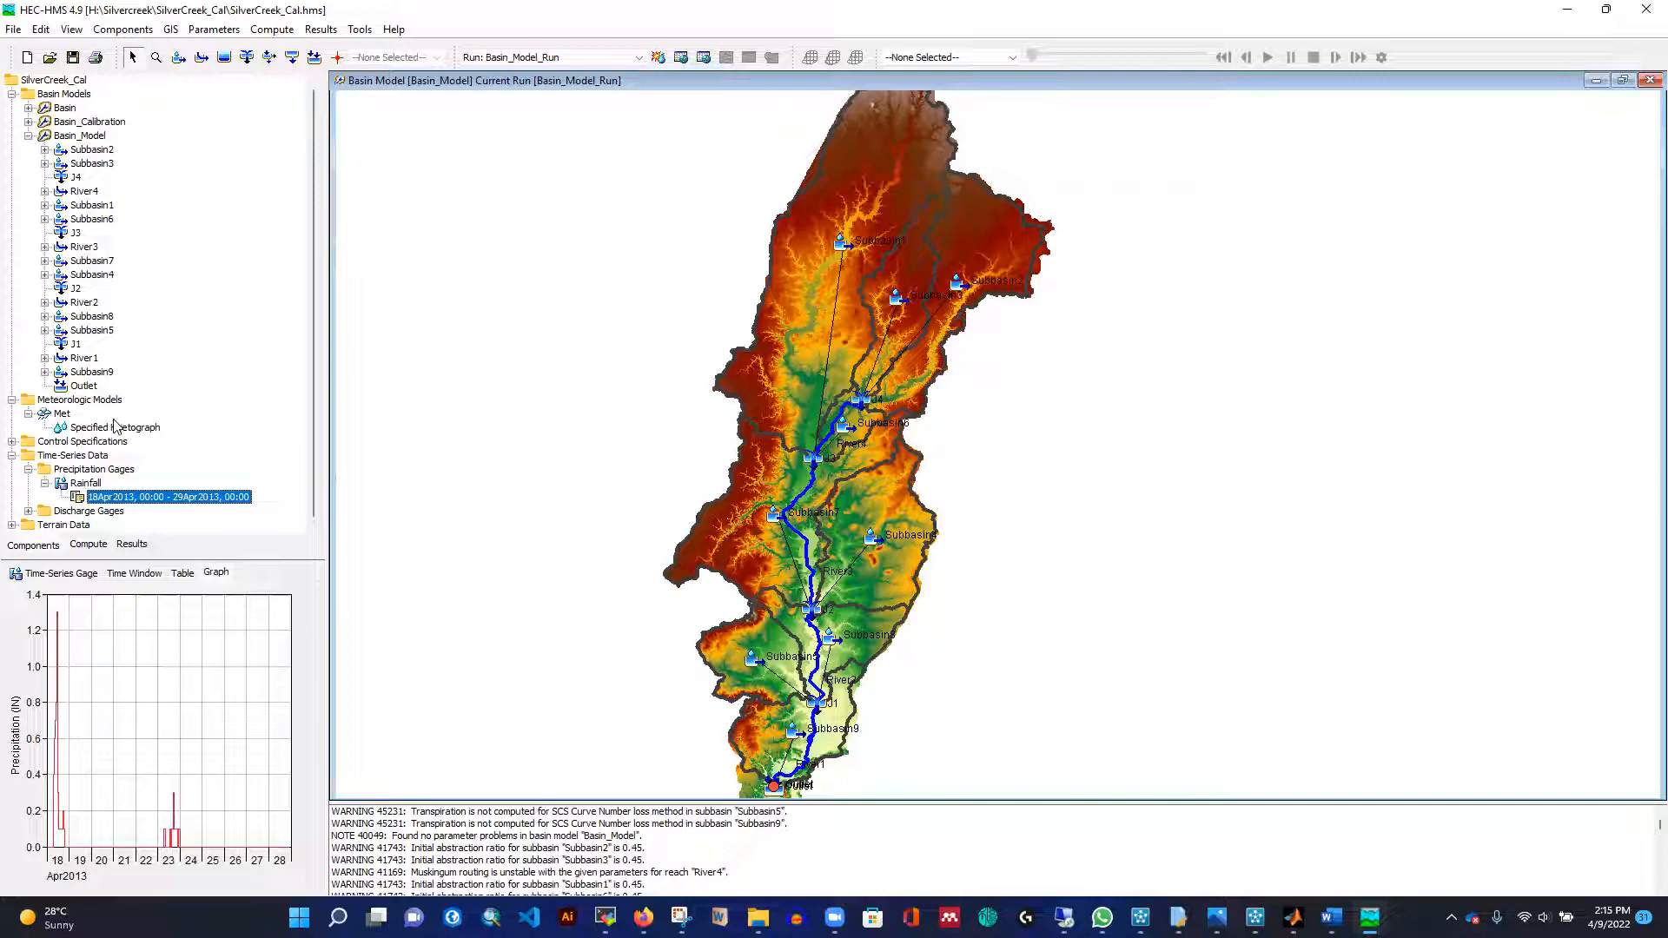
Review the Observation discharge gage's settings and its flow graph for the 18Apr2013 to 29Apr2013 time window.
double_click(90, 511)
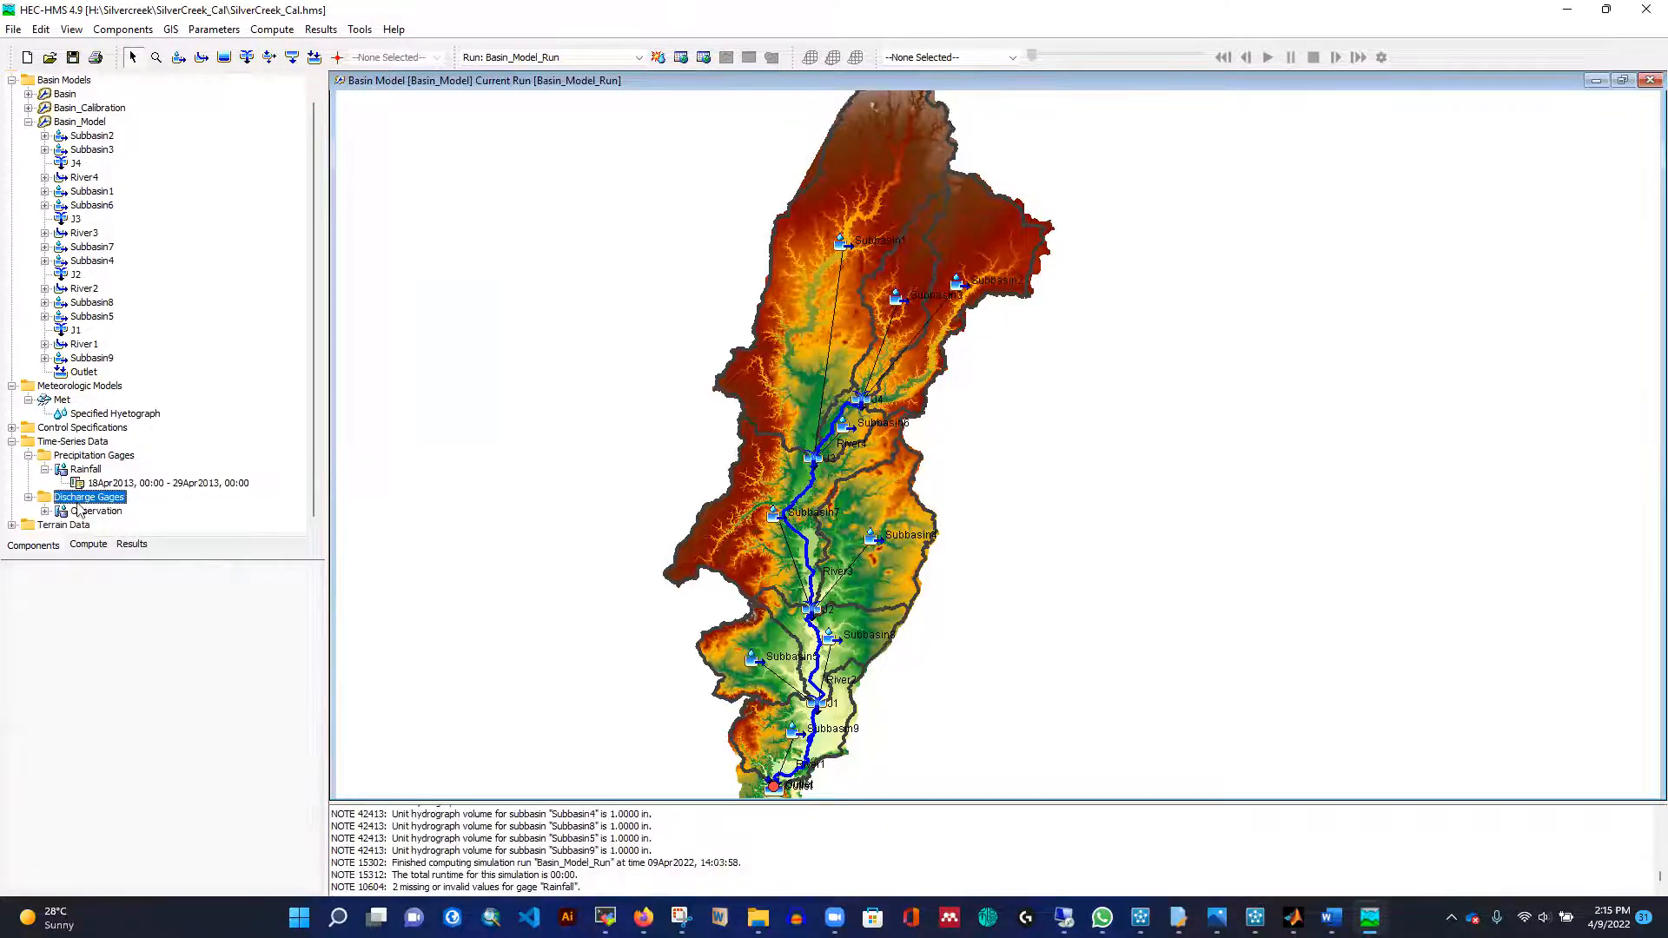
left_click(97, 513)
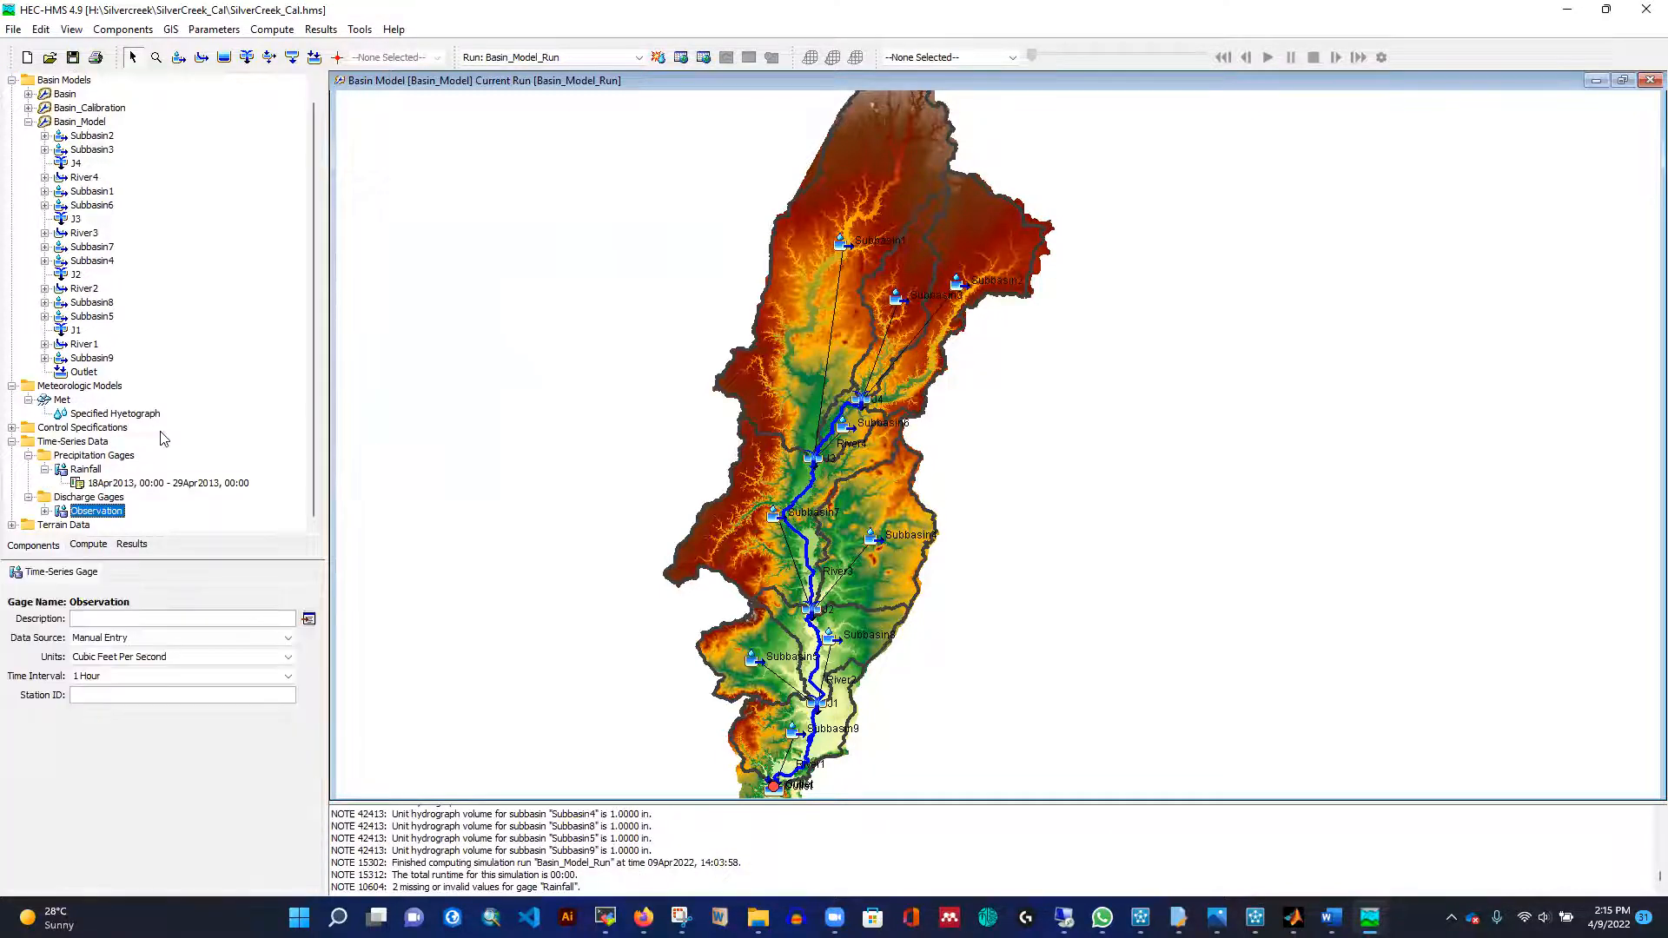
left_click(44, 512)
left_click(144, 513)
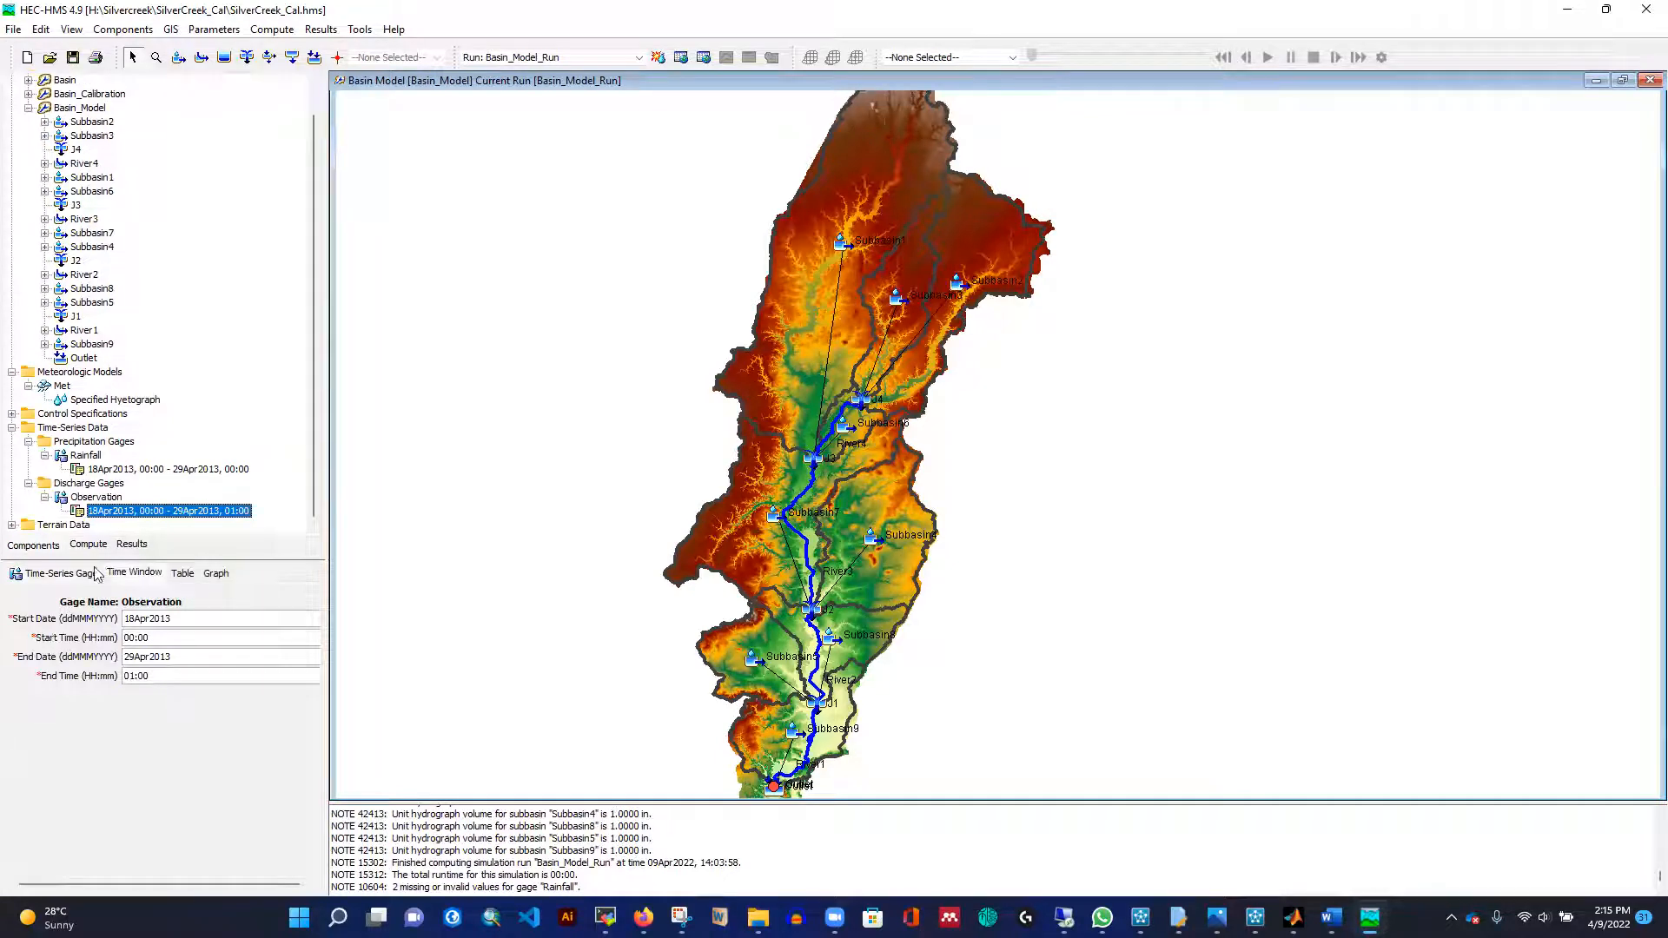
left_click(216, 574)
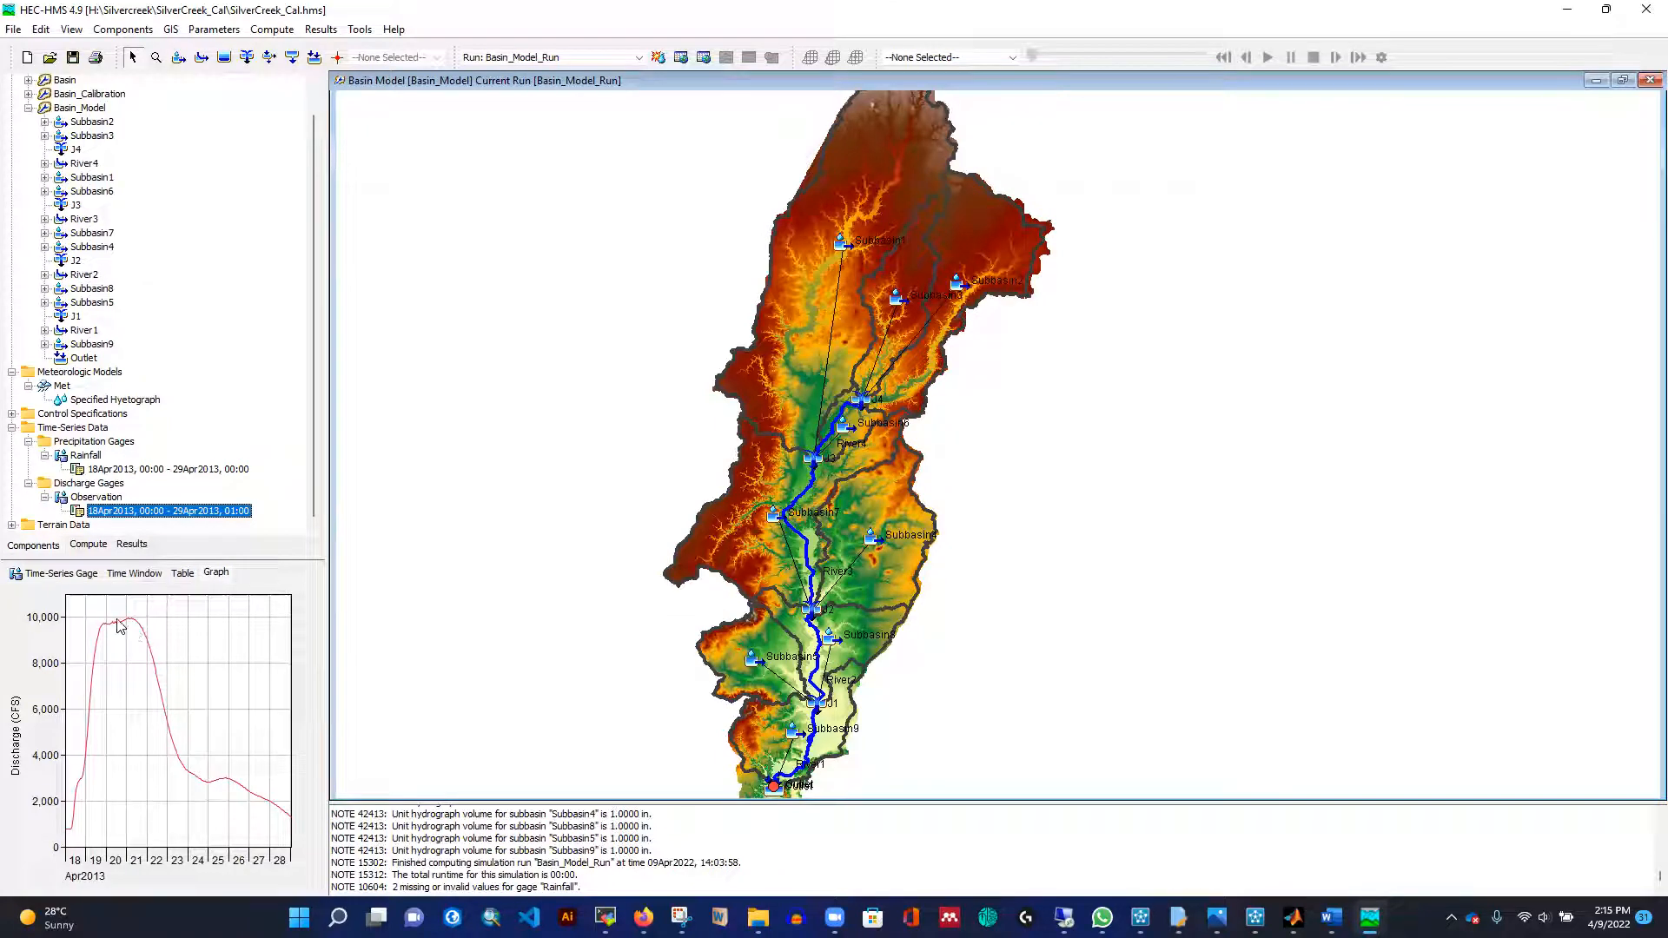
mouse_move(121, 628)
Compute Basin_Model_Run, then check its Global Summary and Calibration Summary results and close both tables.
left_click(658, 57)
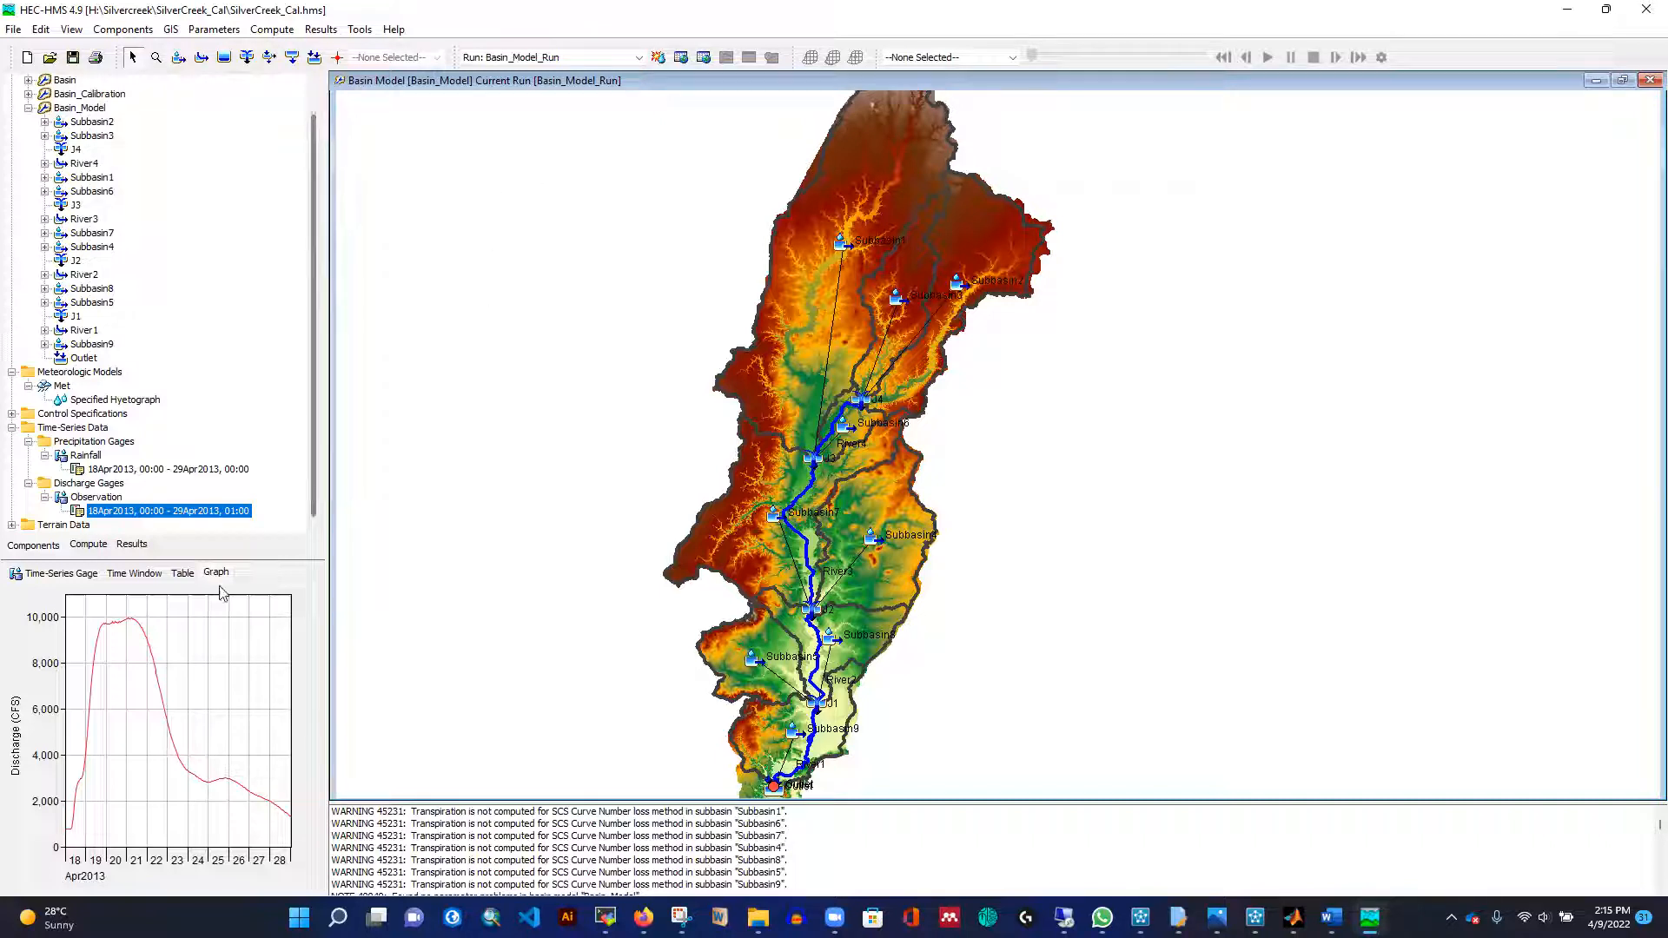
left_click(89, 544)
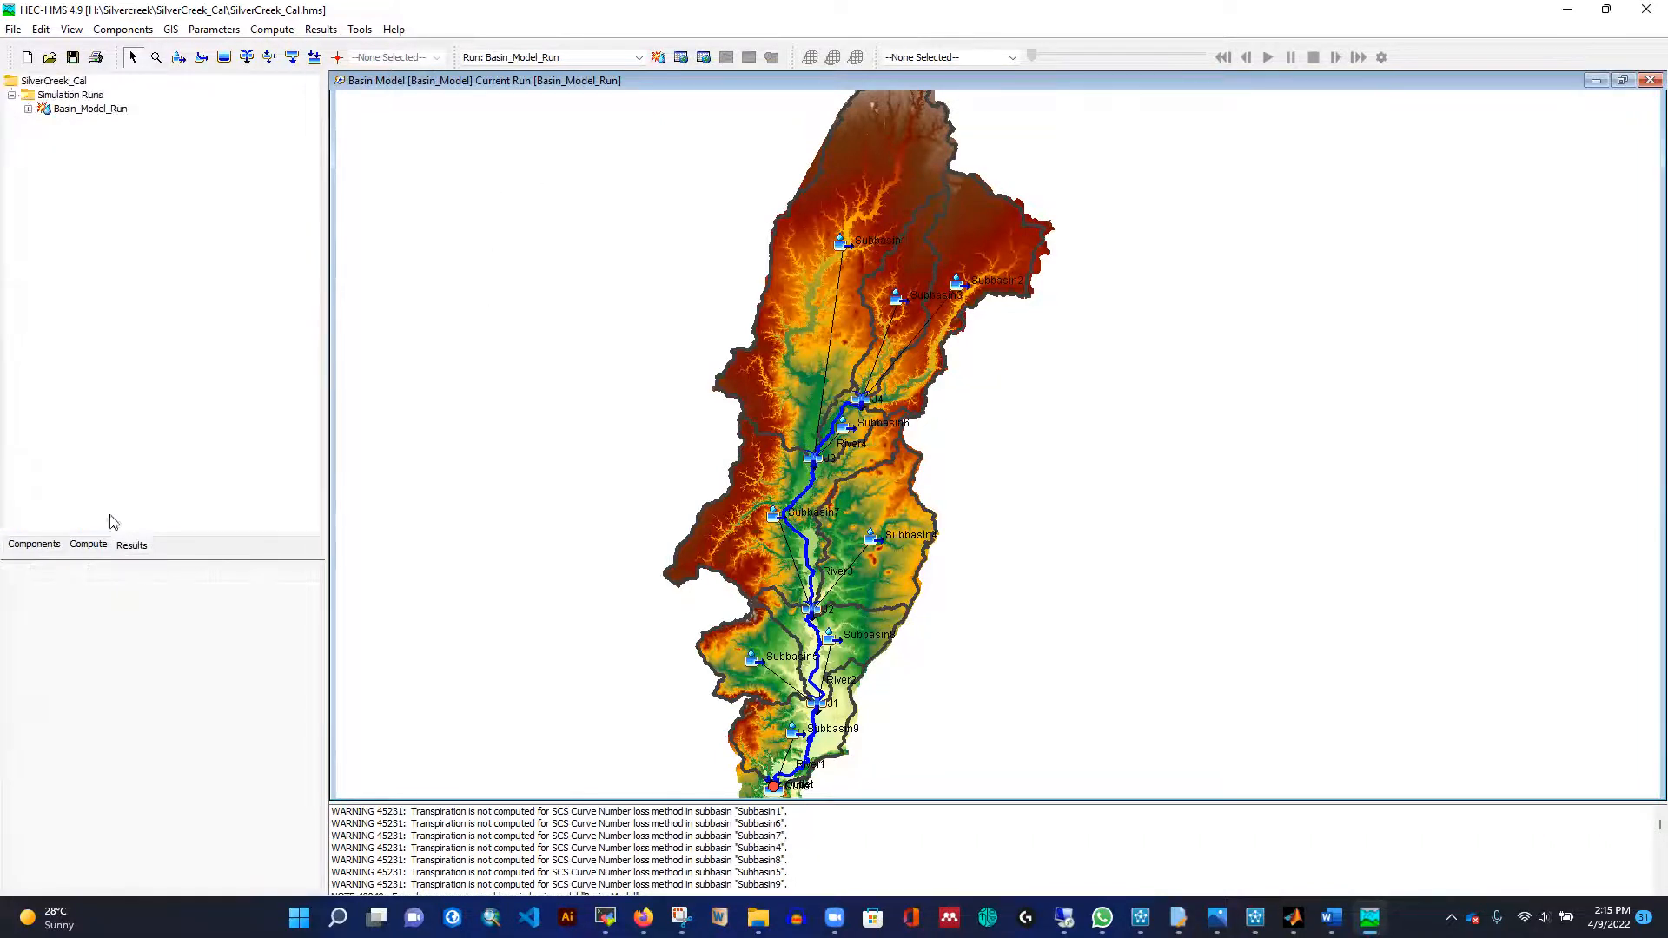
left_click(75, 110)
left_click(113, 123)
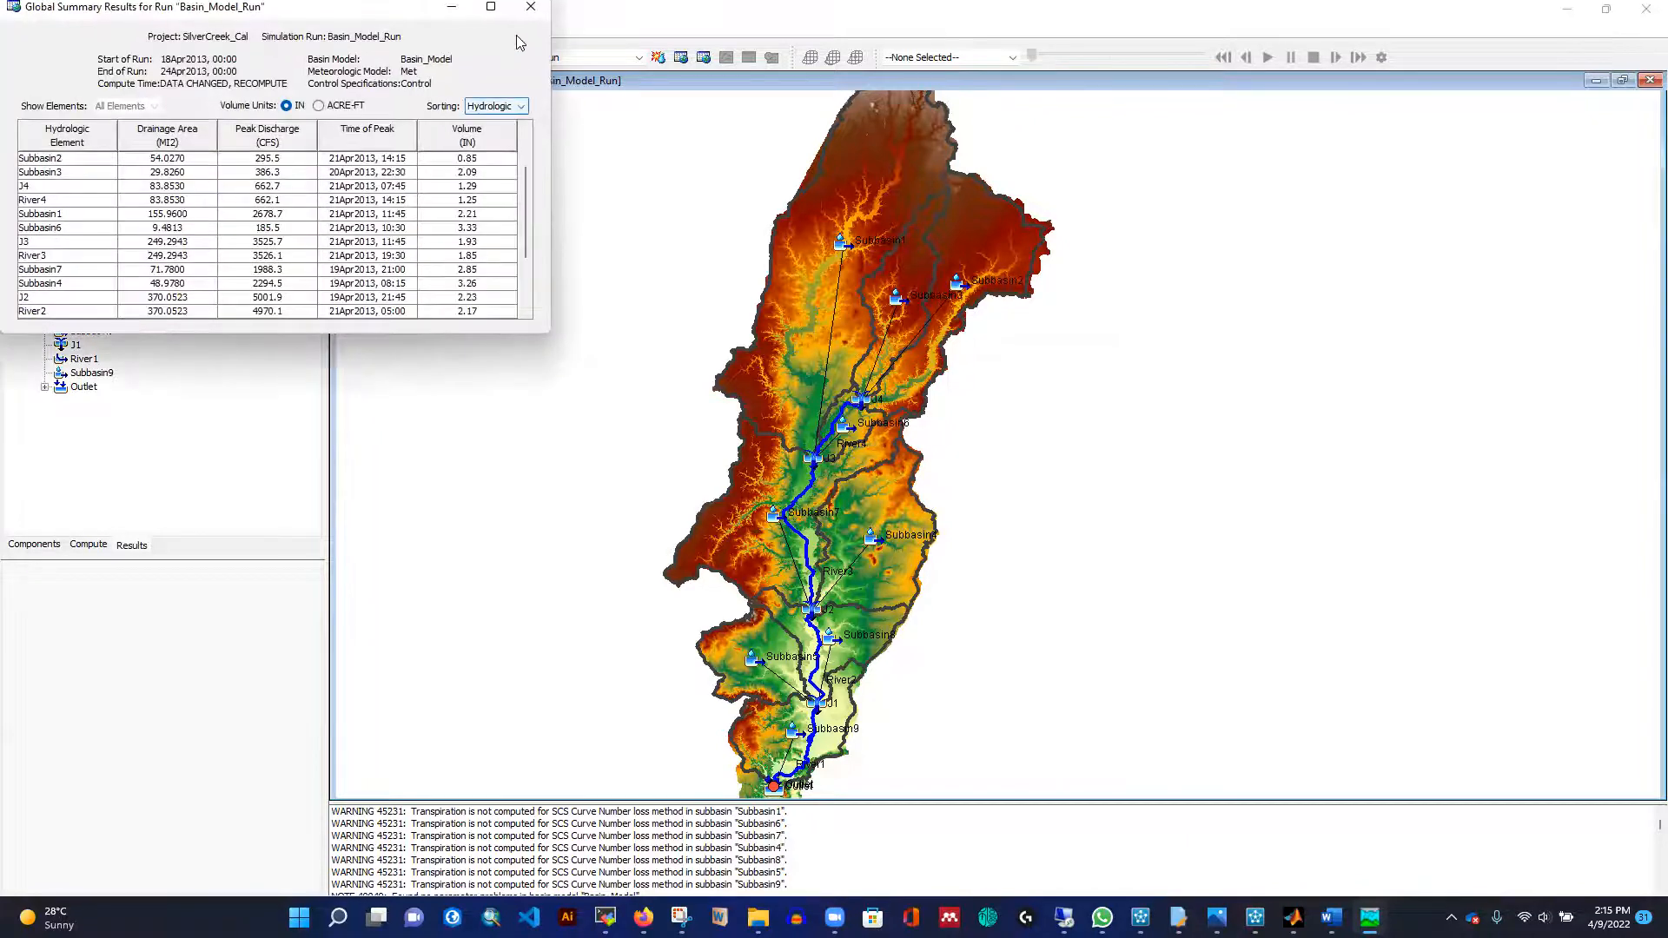
left_click(531, 7)
left_click(129, 138)
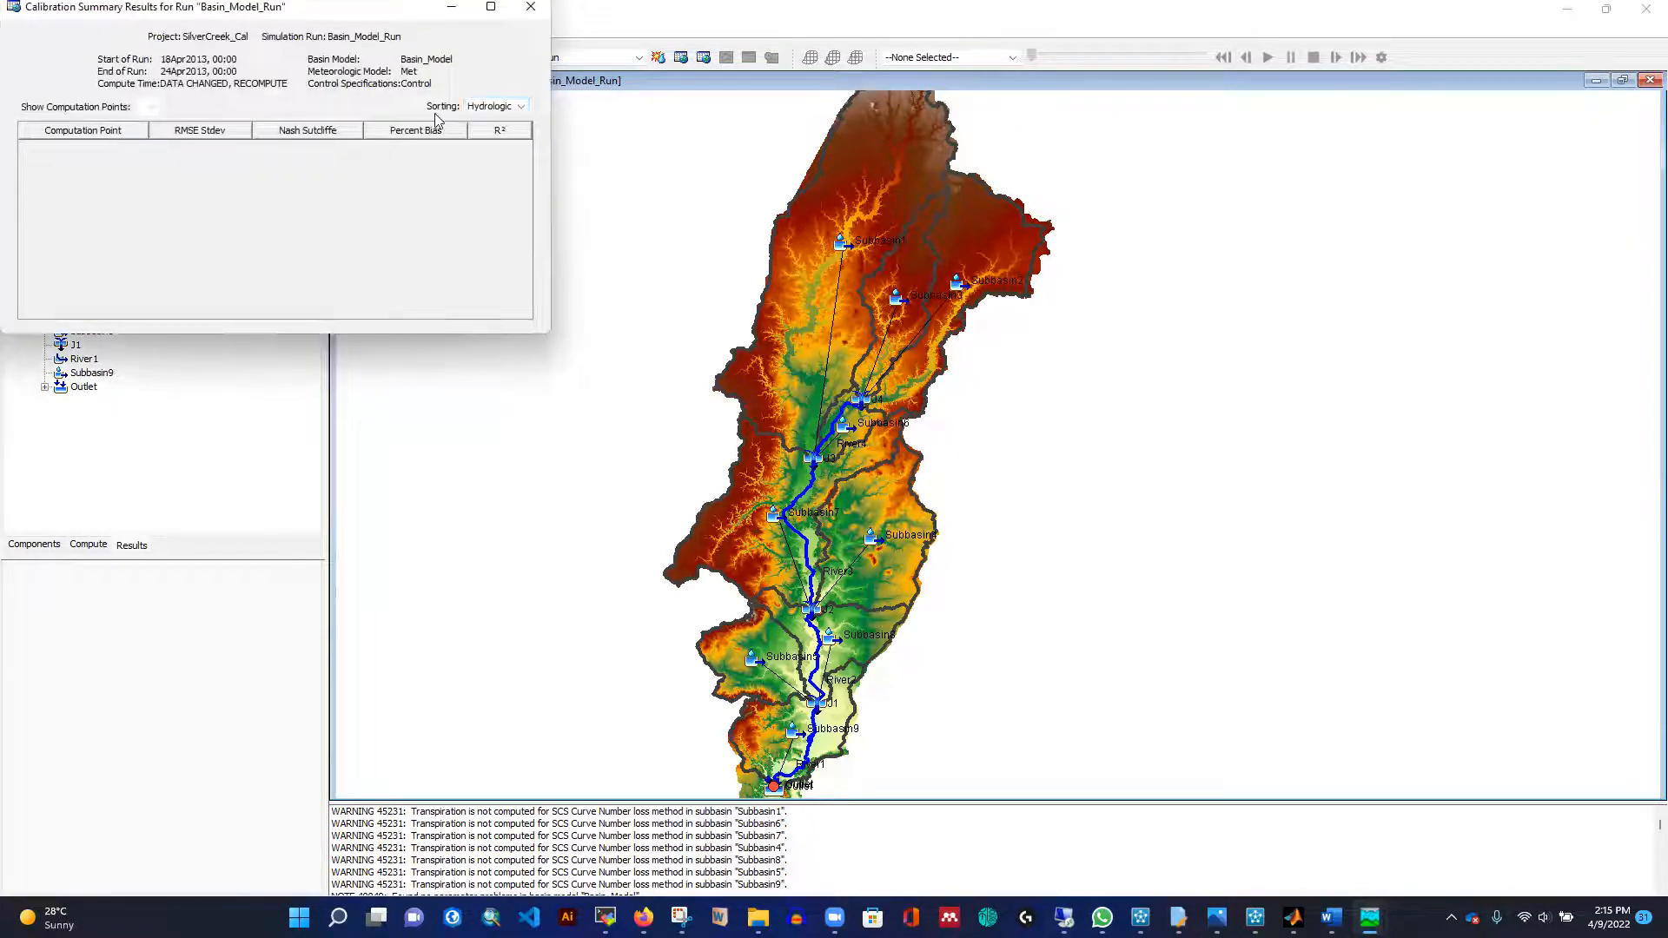
left_click(530, 7)
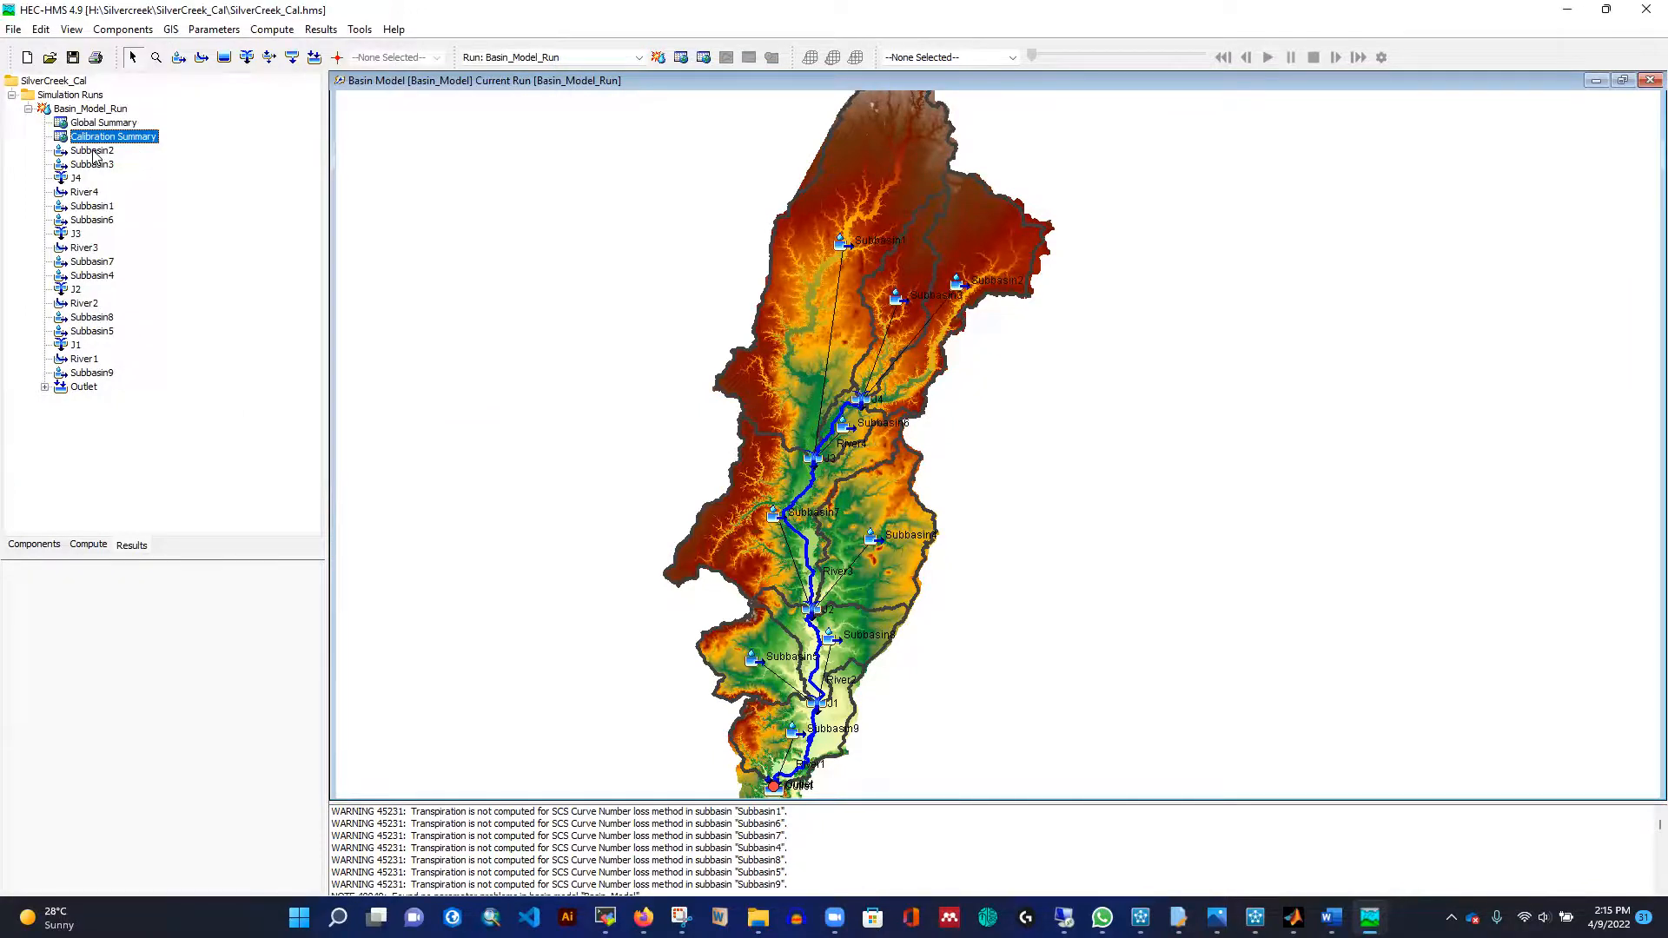
Compare the observed flow with the simulated outflow in the Outlet's results graph for Basin_Model_Run and close it.
double_click(87, 388)
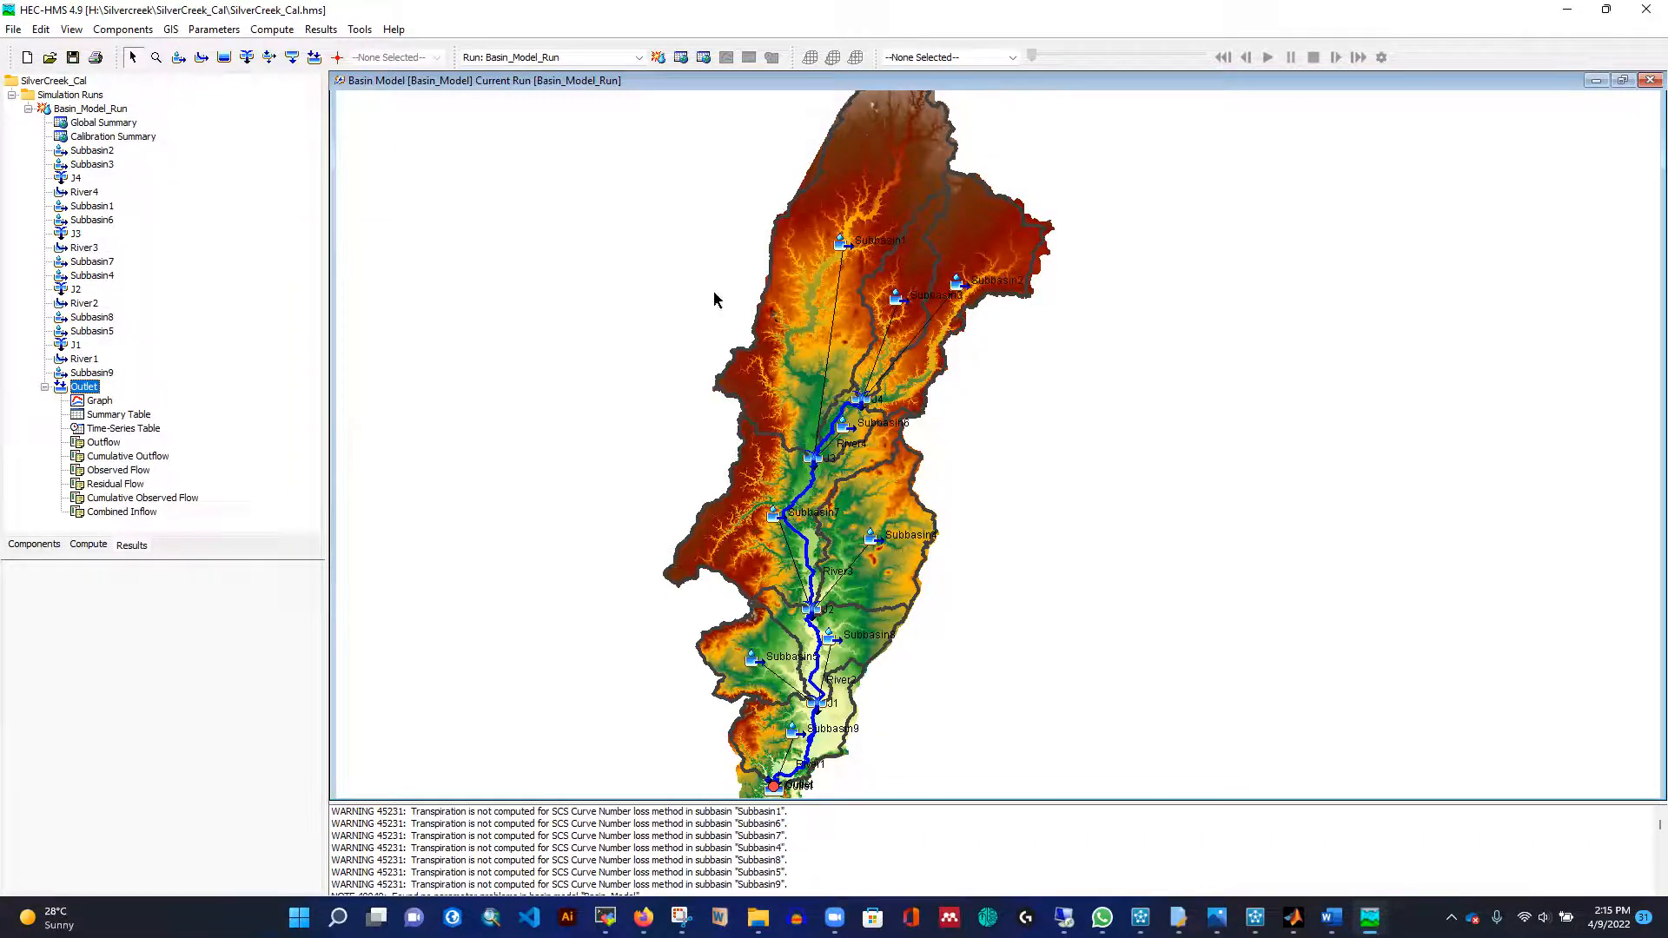
left_click(97, 400)
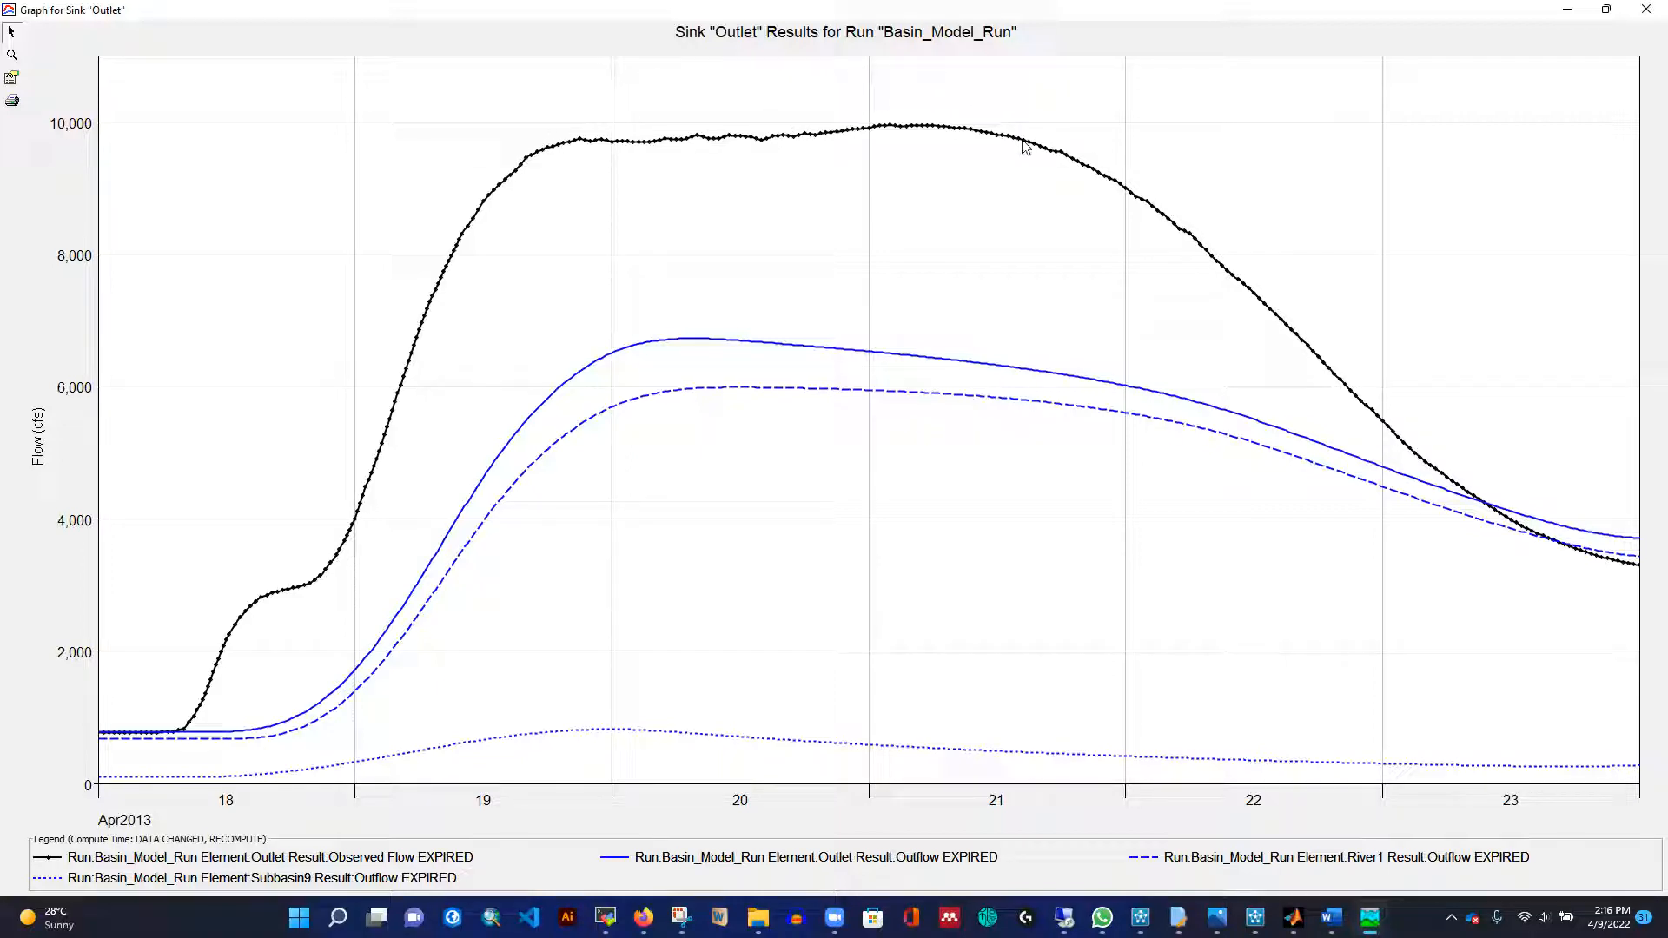
mouse_move(1025, 145)
left_click(1645, 12)
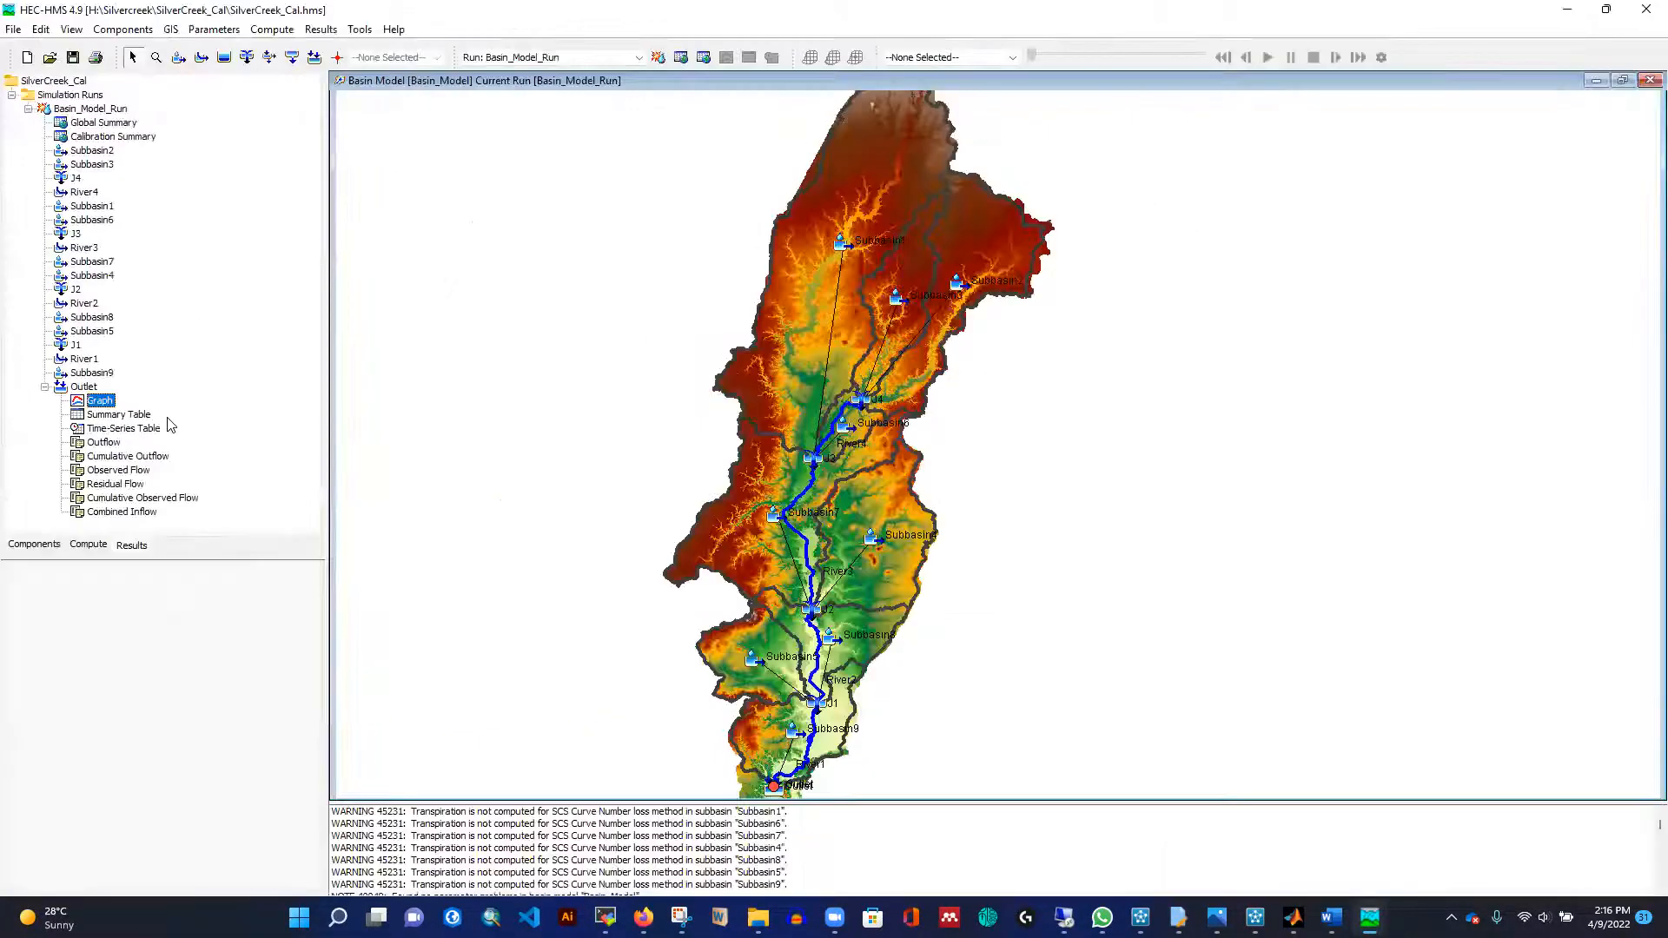
Review the Outlet's summary table, comparing computed and observed peak discharge, volume and fit statistics, and close it.
left_click(119, 417)
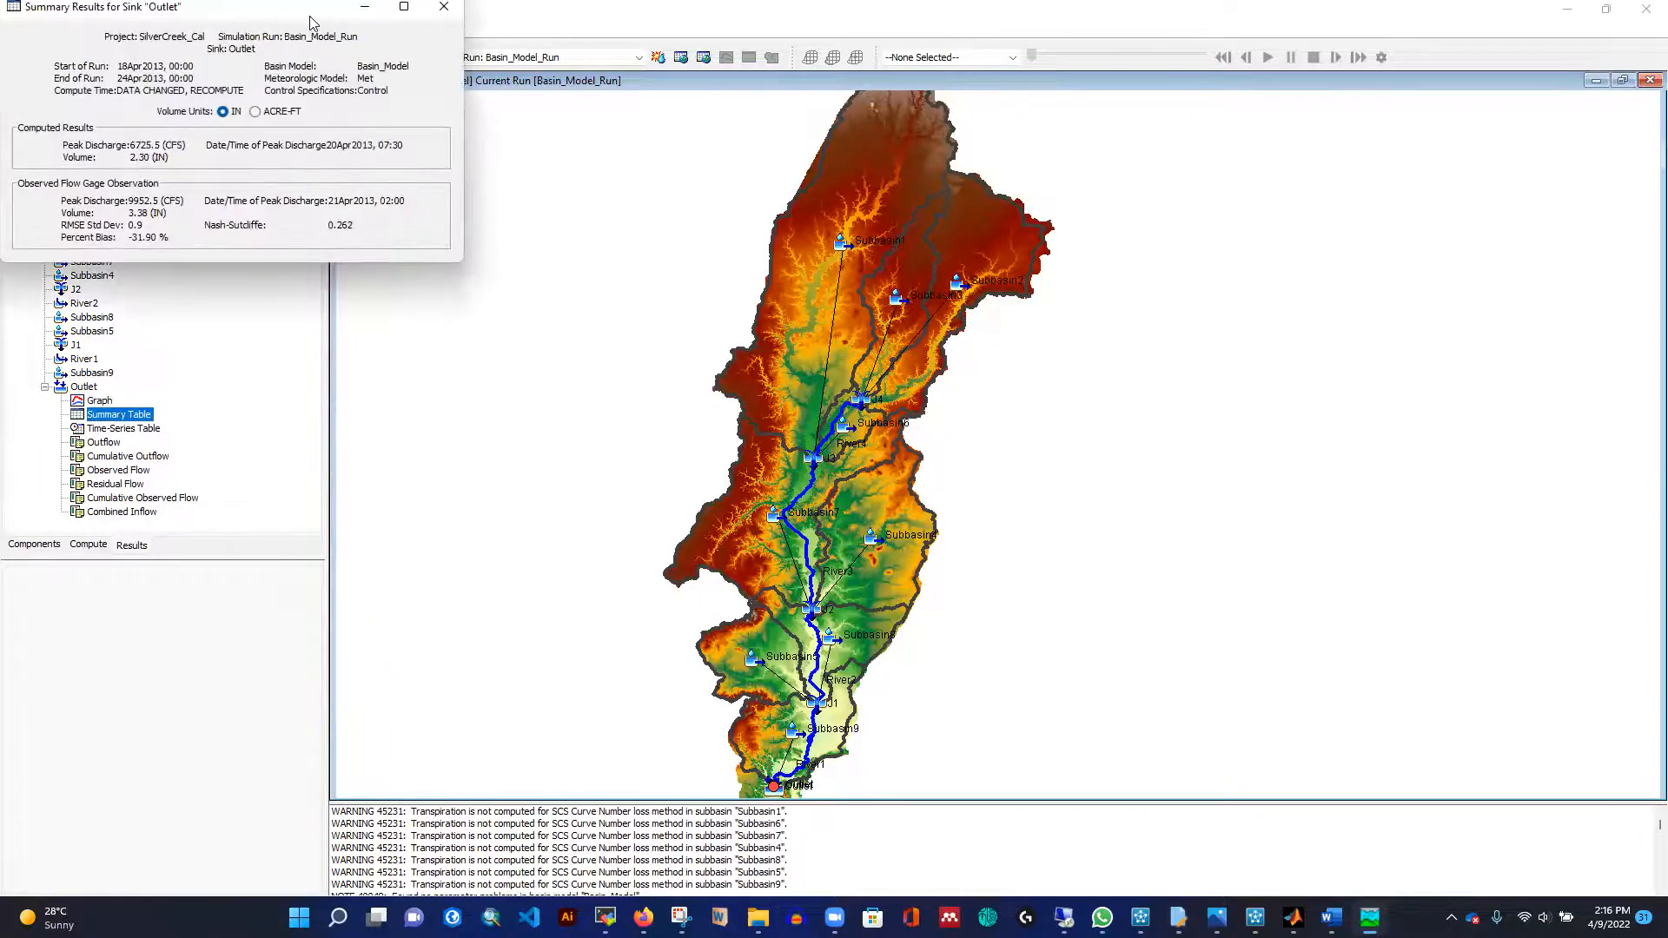
left_click_drag(308, 17, 631, 86)
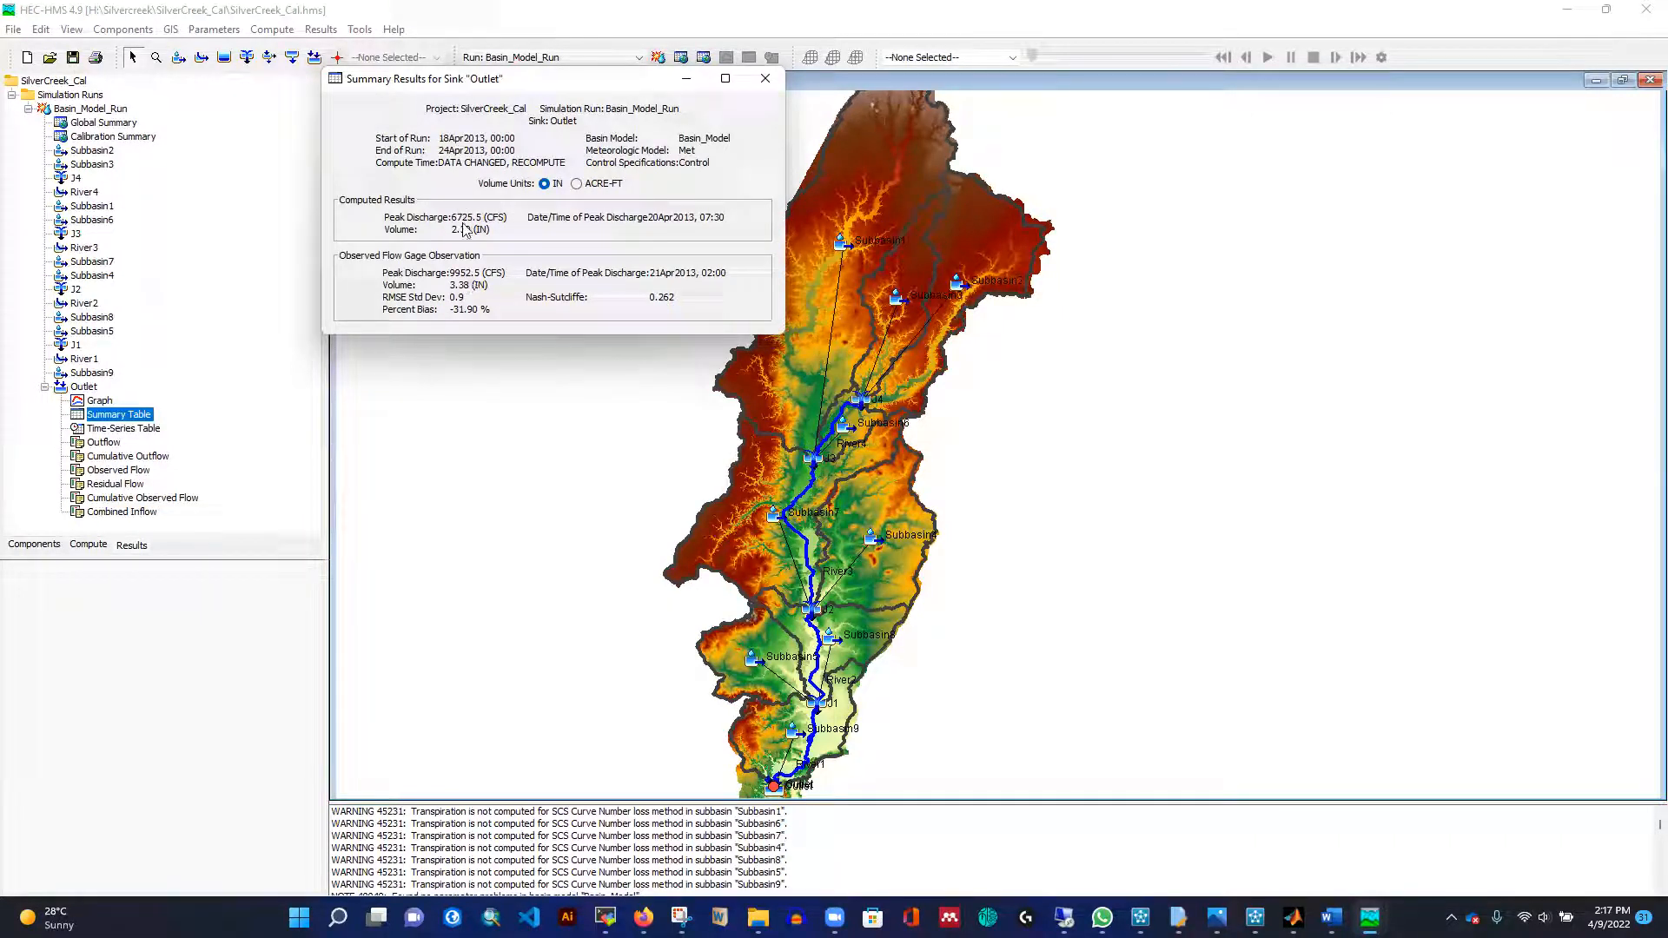
left_click(768, 80)
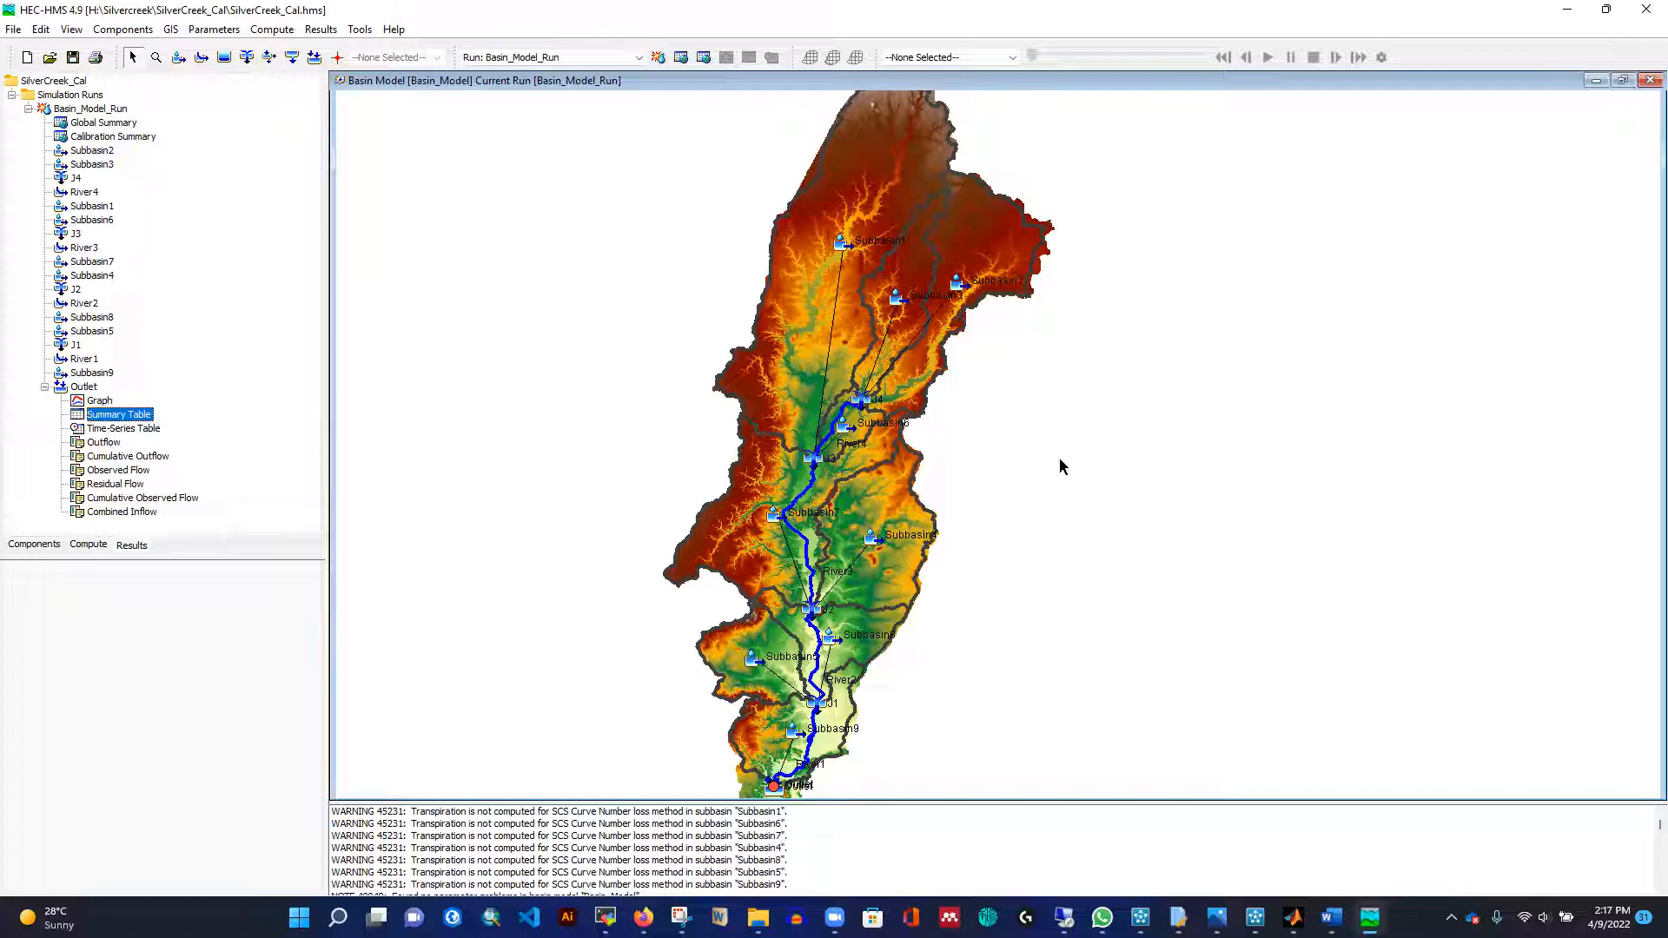
left_click(213, 30)
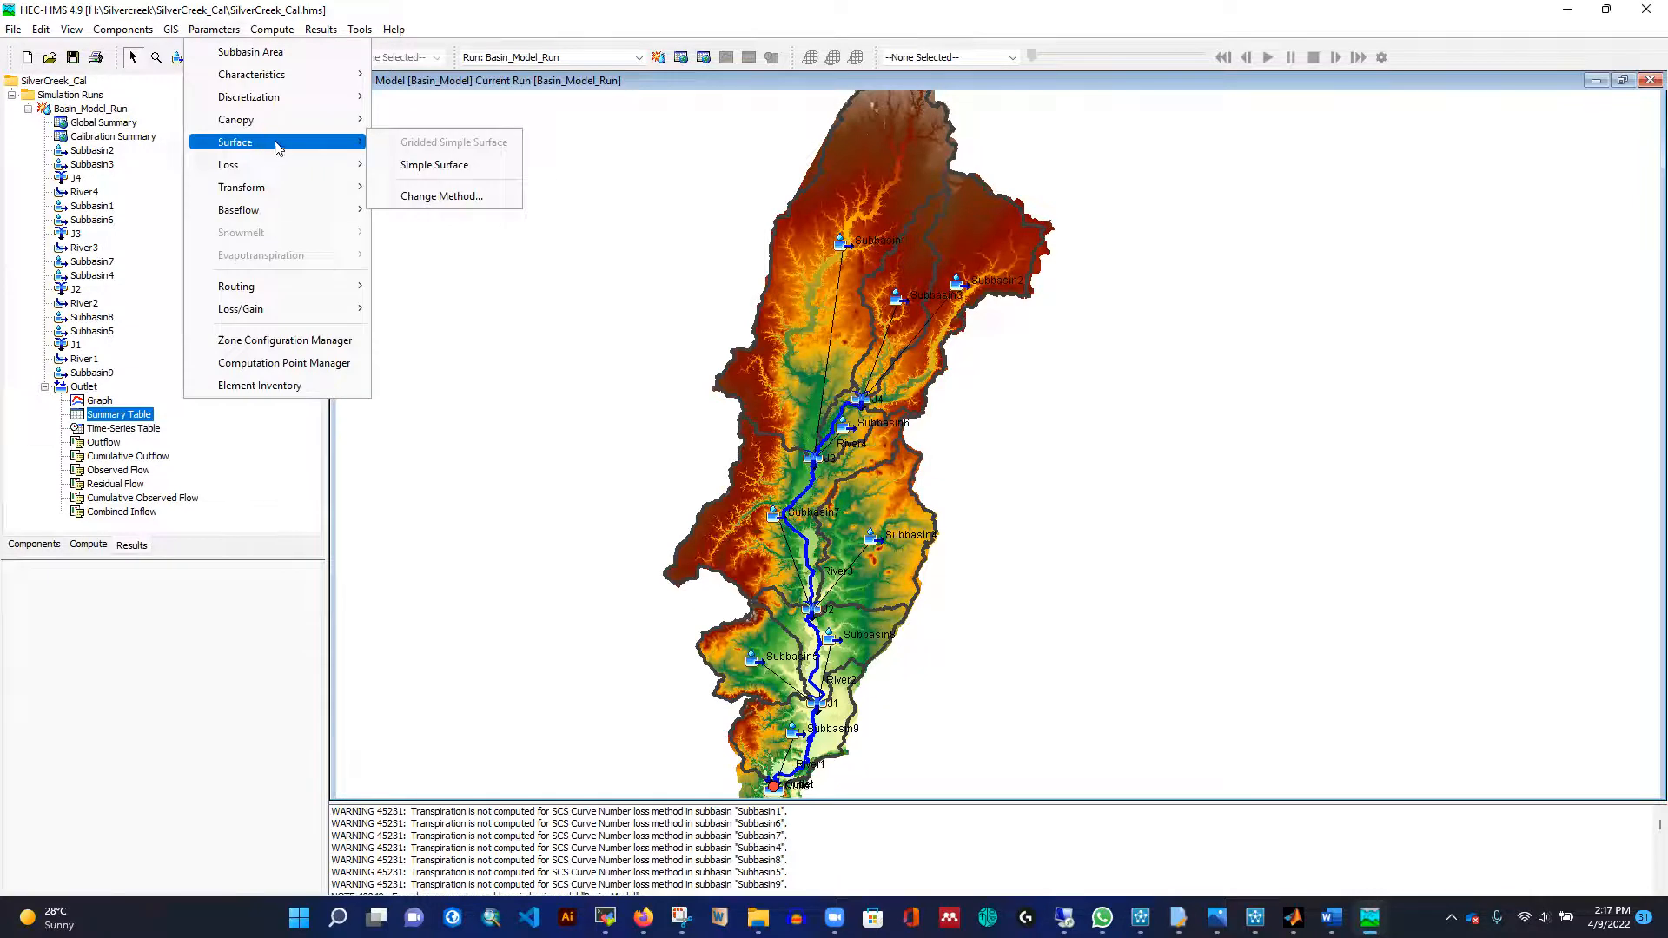
mouse_move(280, 163)
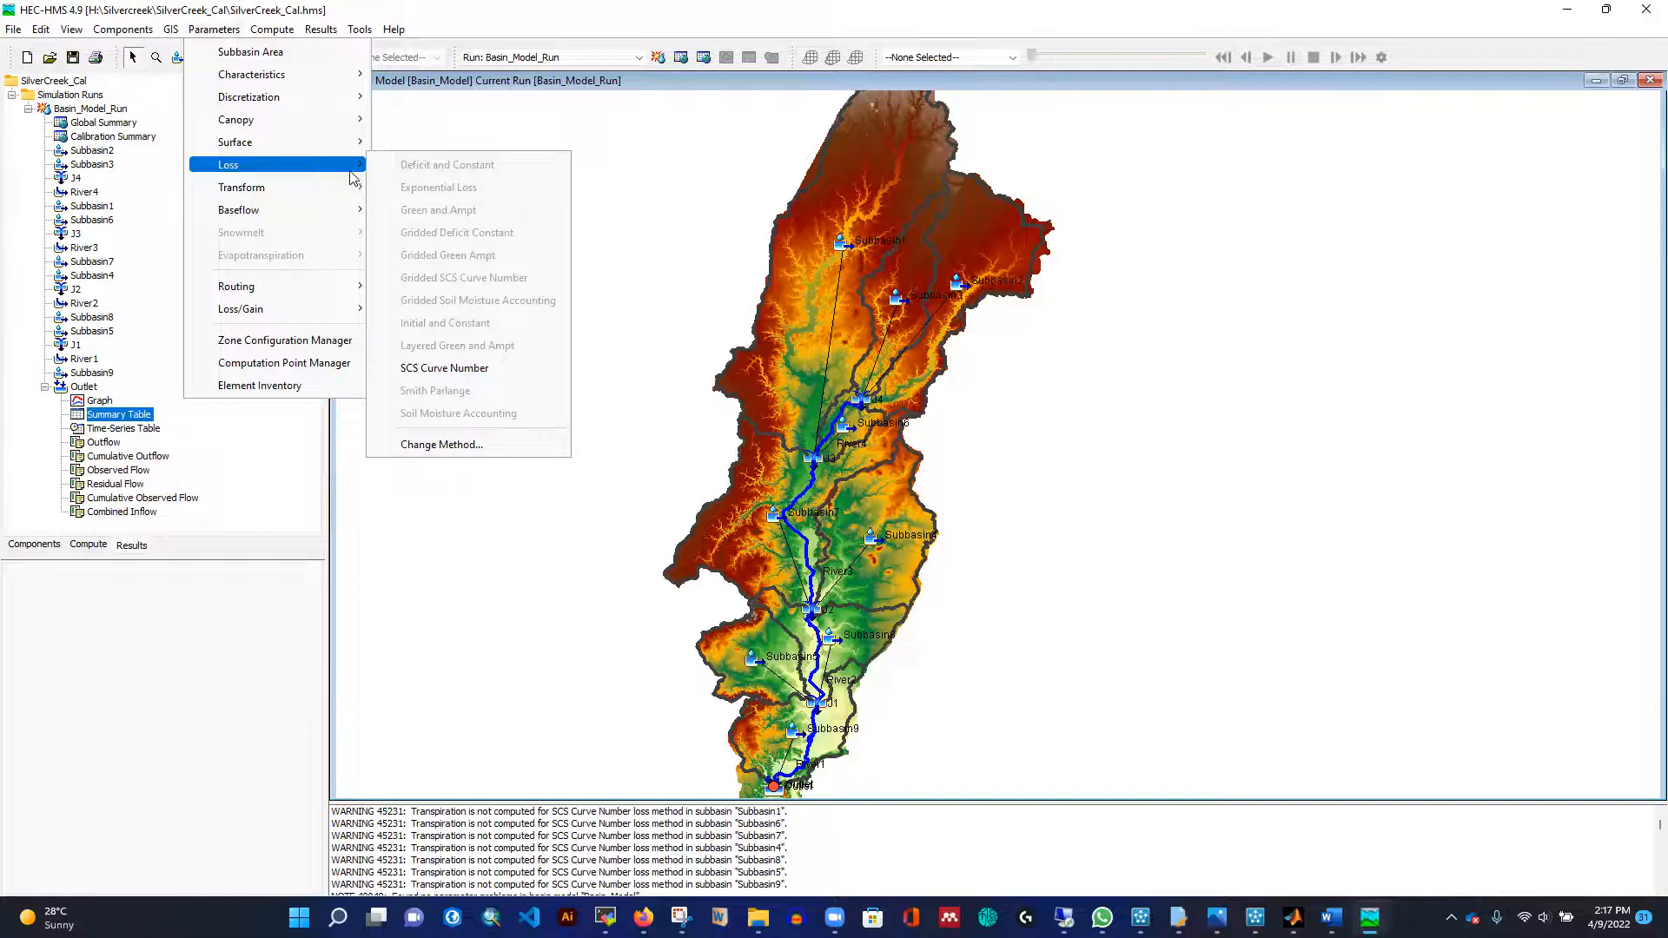
left_click(457, 111)
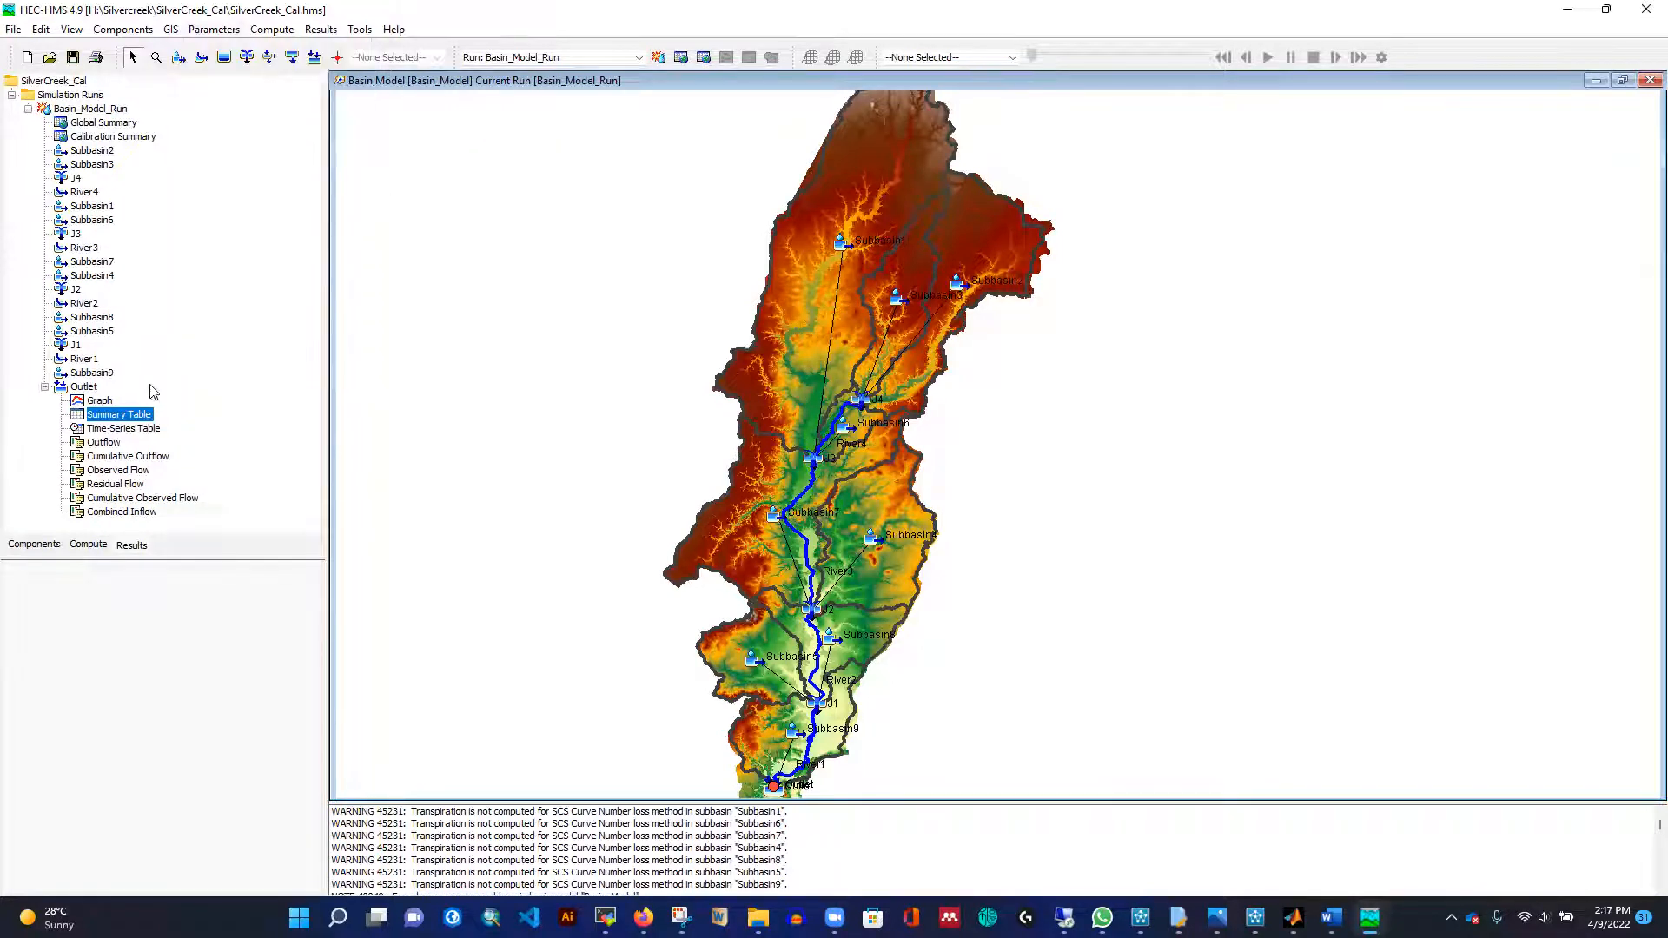
Reopen the Outlet's results graph and move its window clear of the results tree.
left_click(102, 402)
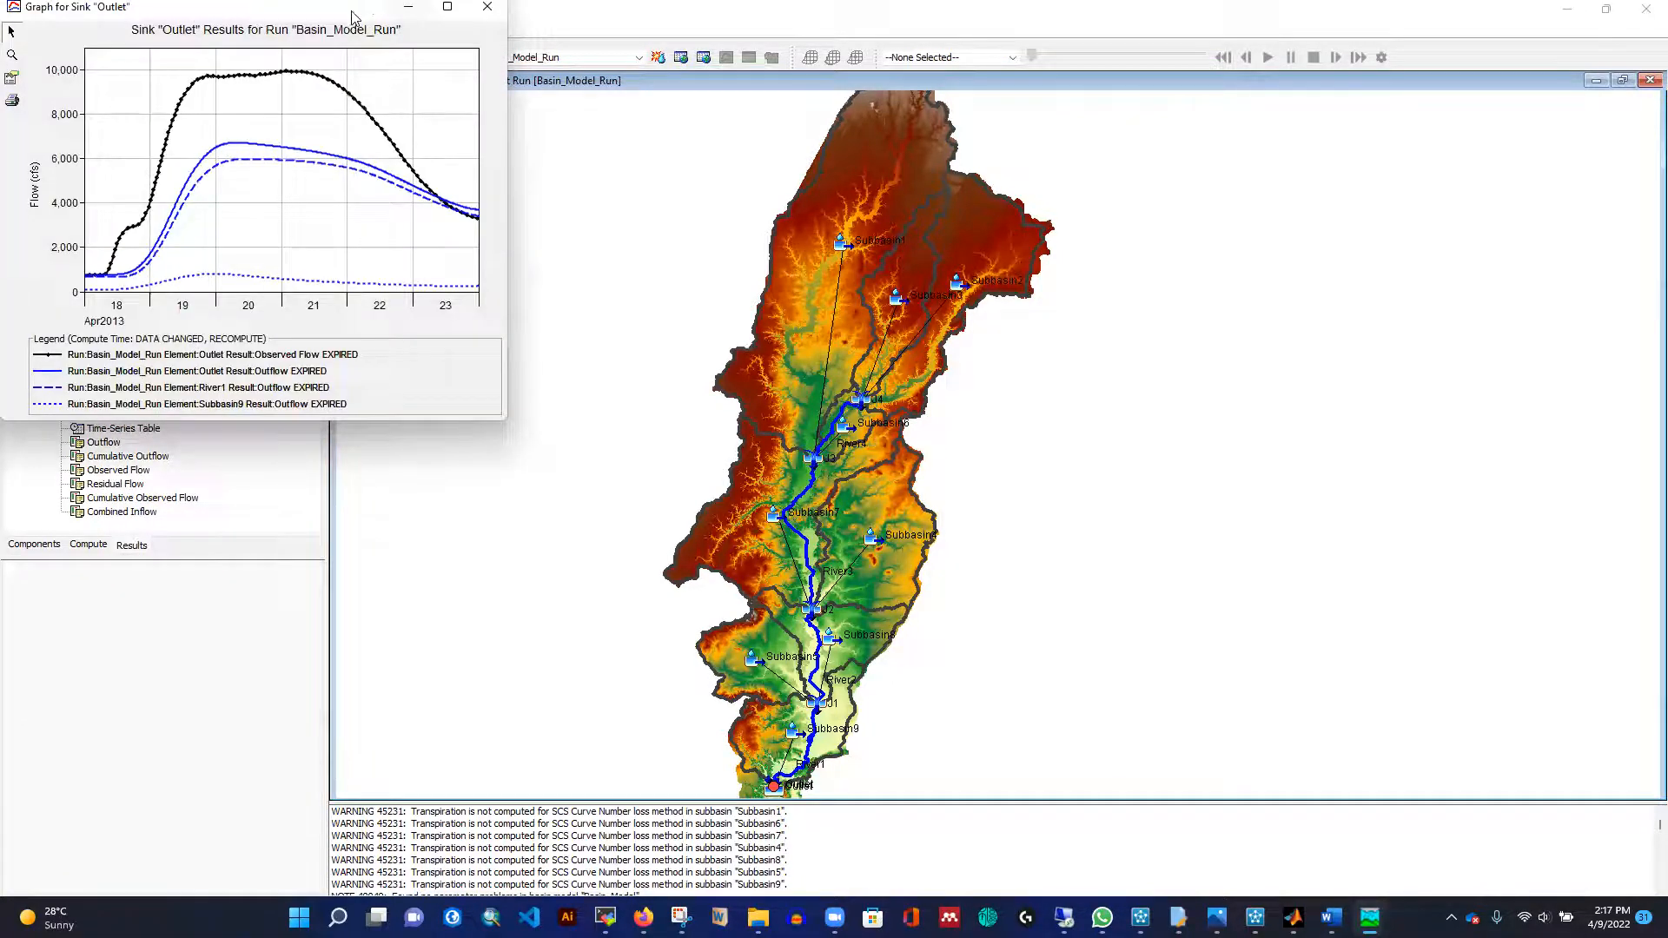
left_click_drag(352, 17, 592, 75)
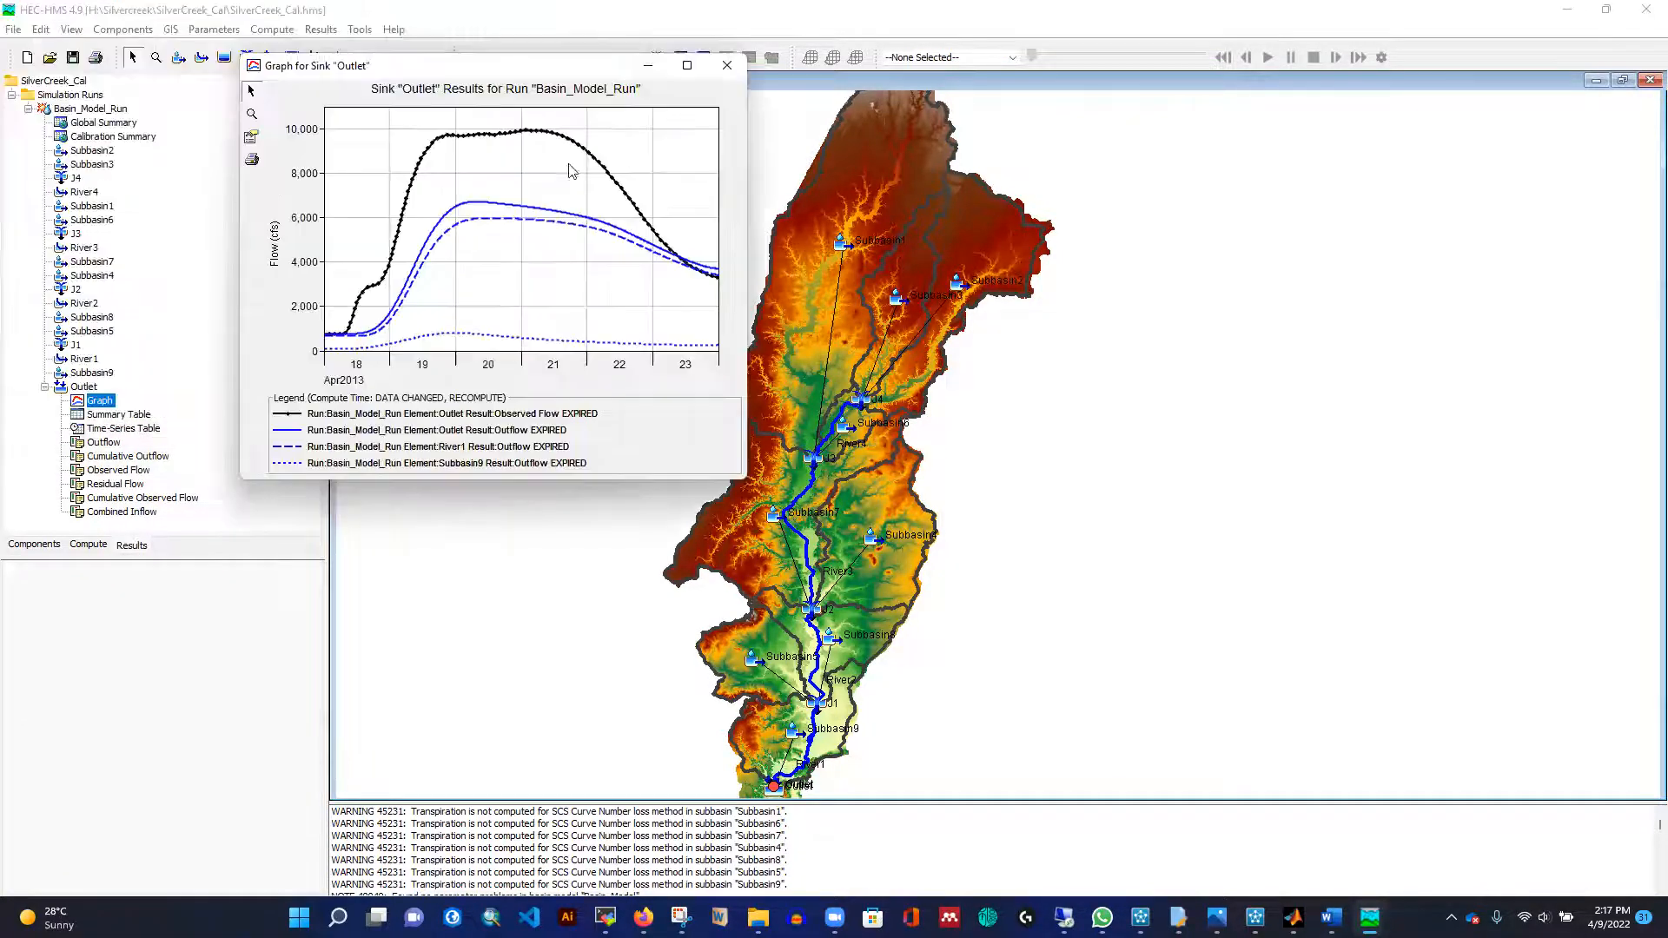
Close the Outlet graph and create the optimization trial Optimization 1 with basin model Basin_Model and meteorologic model Met.
left_click(728, 66)
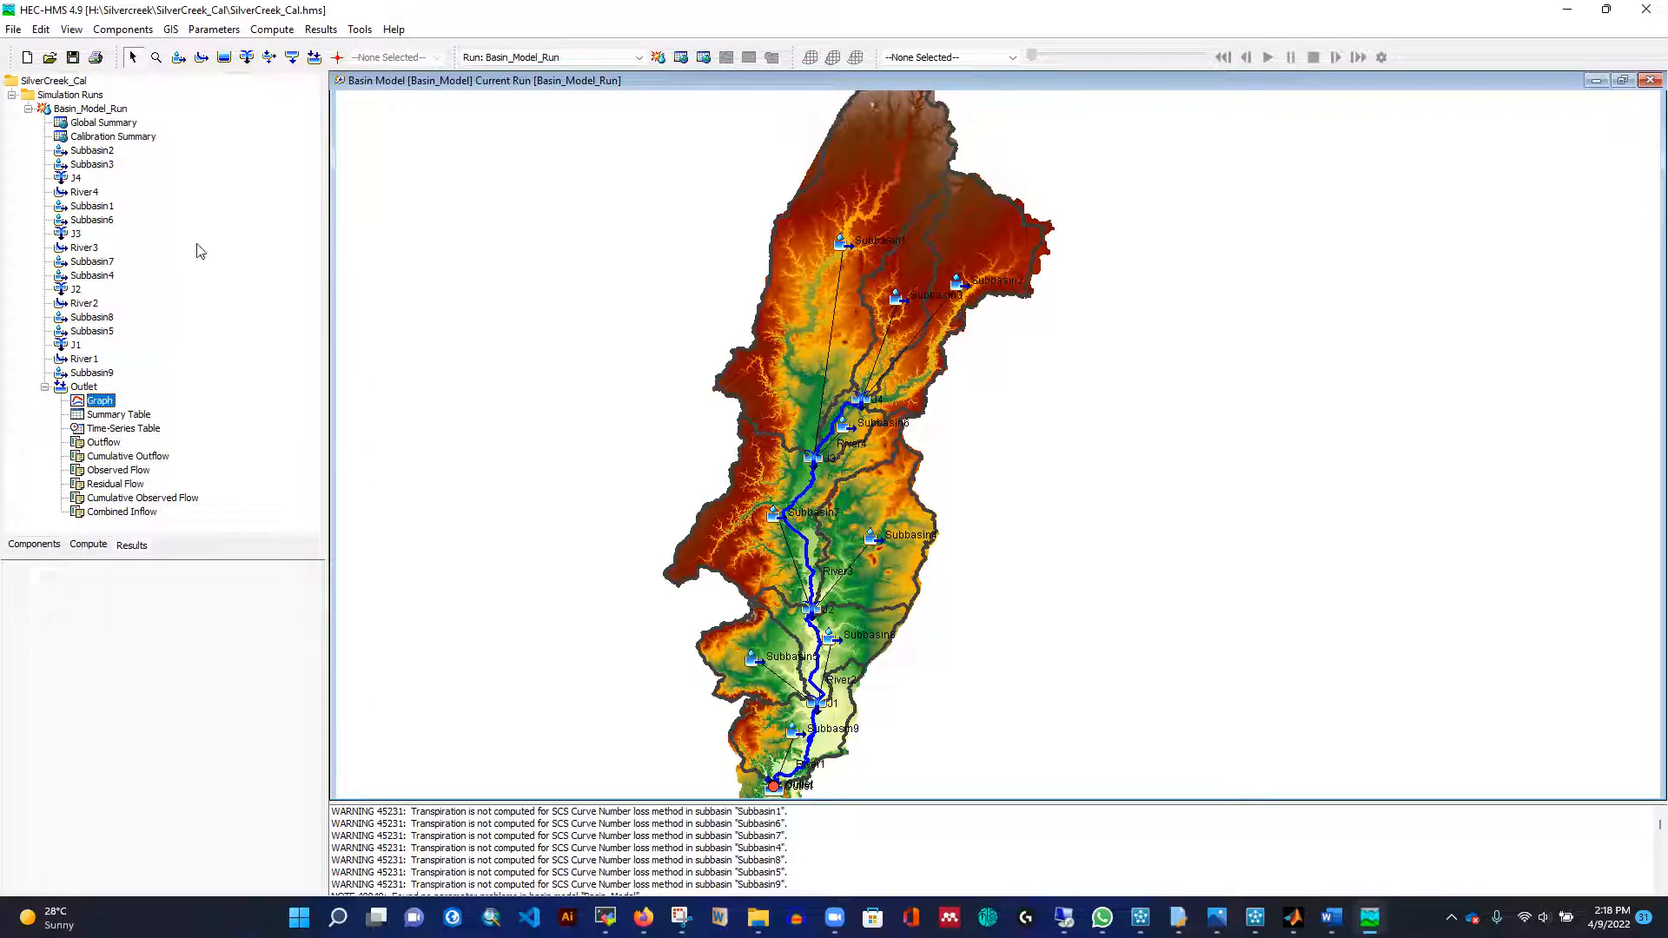
left_click(270, 29)
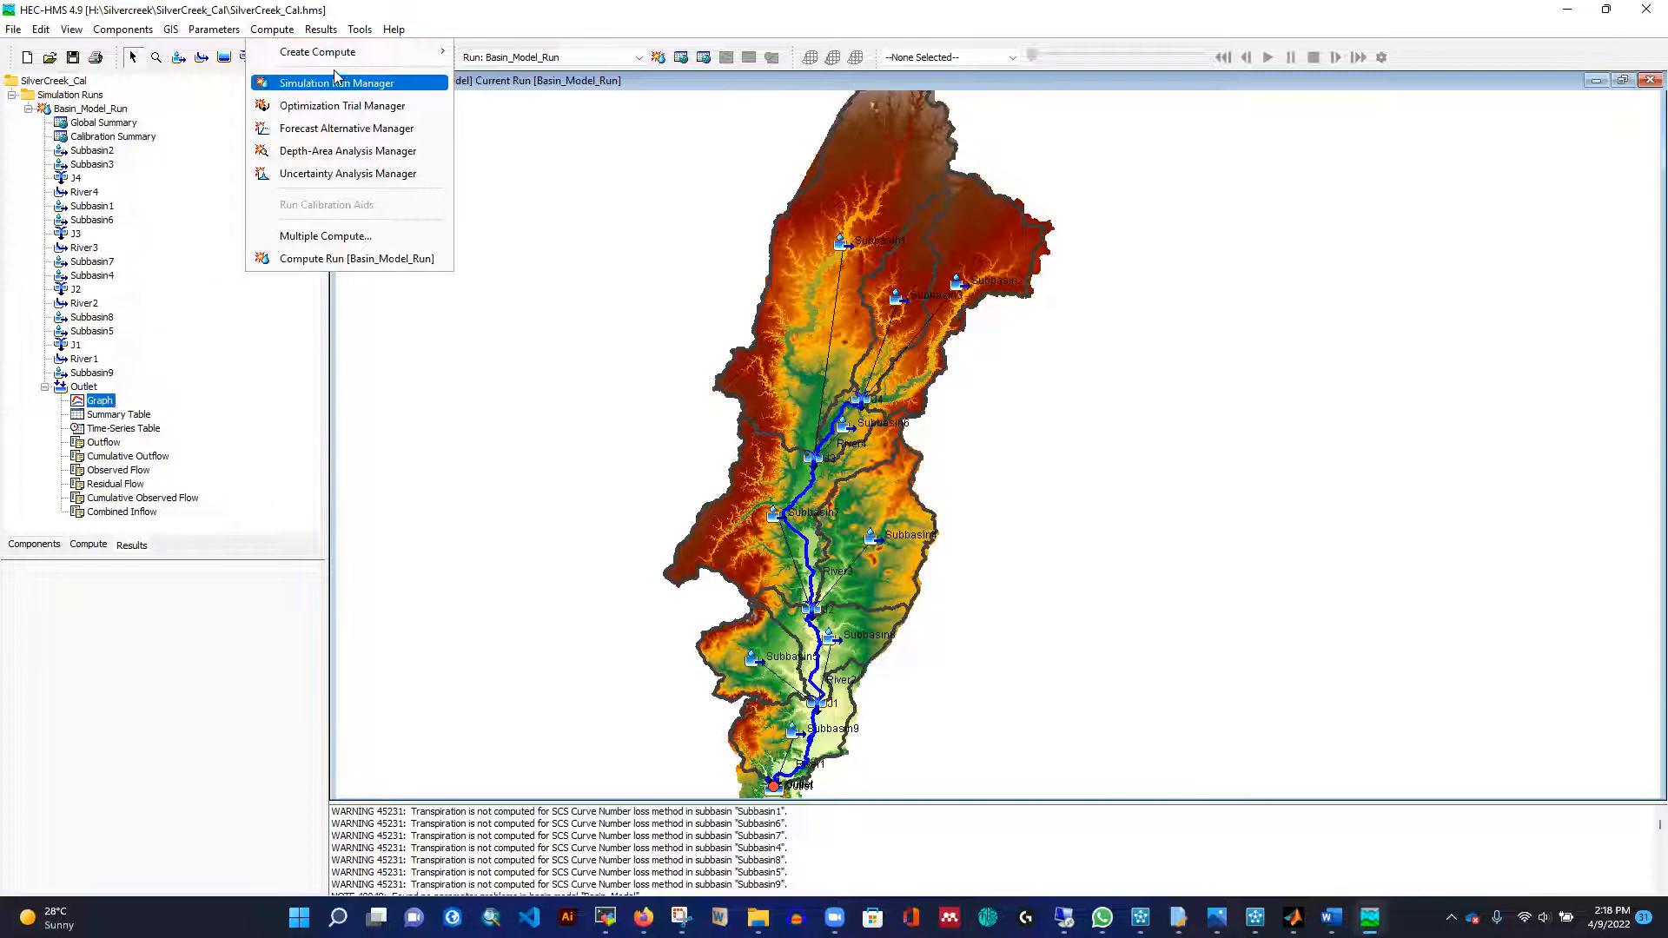
left_click(331, 105)
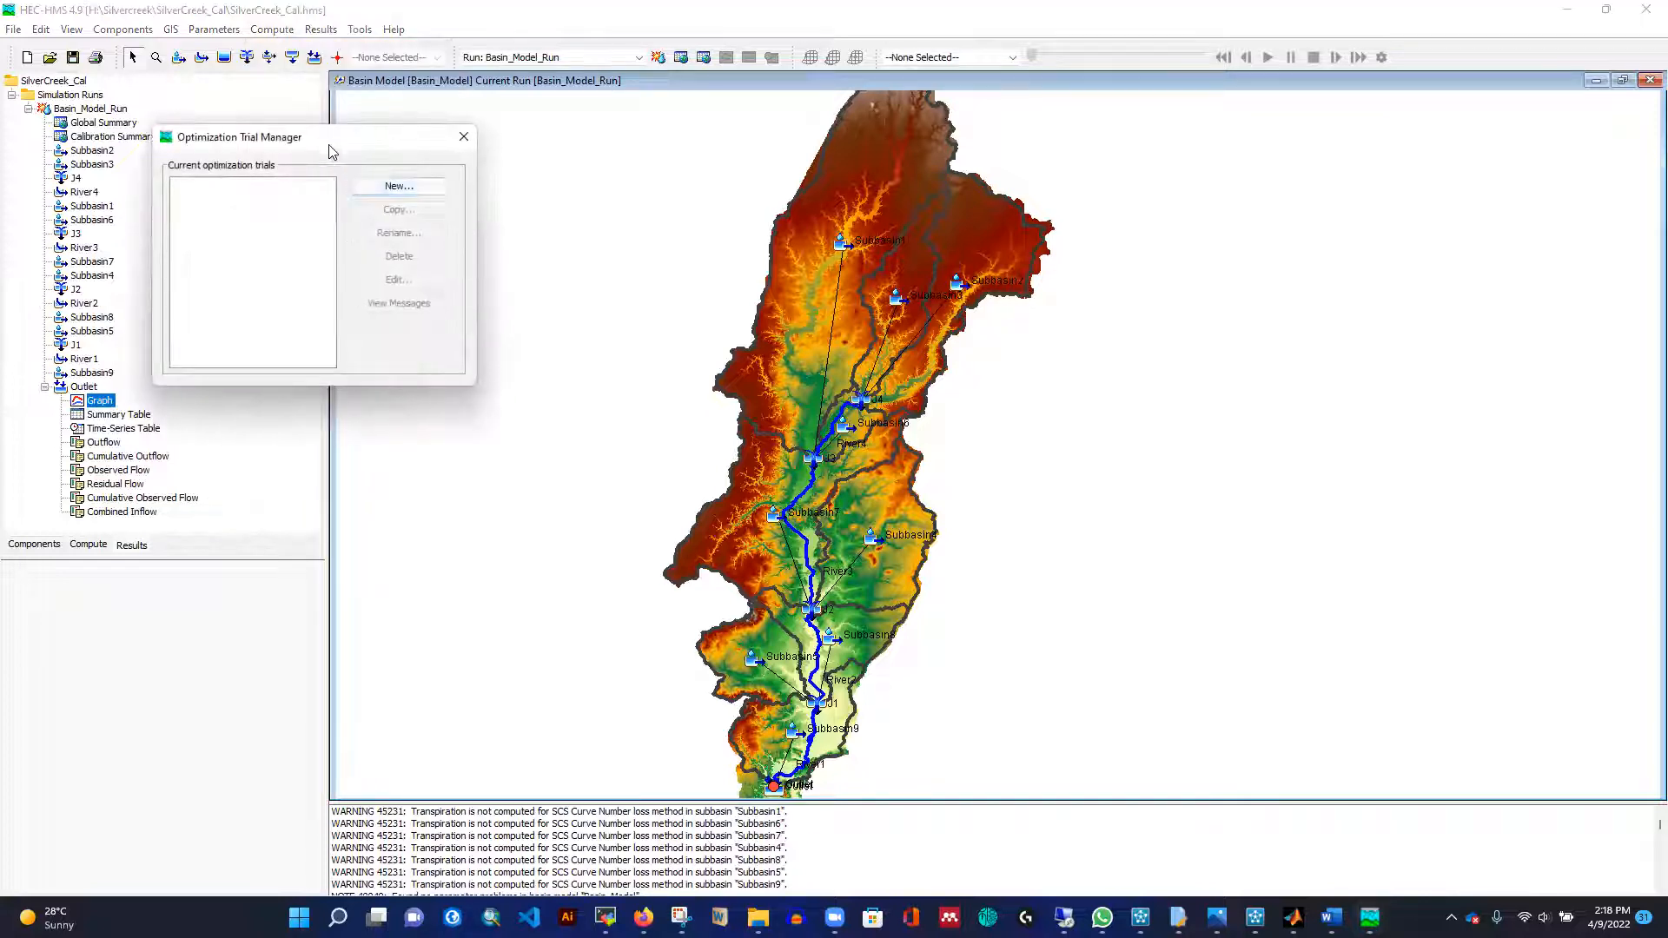
left_click_drag(326, 143, 554, 154)
left_click(632, 199)
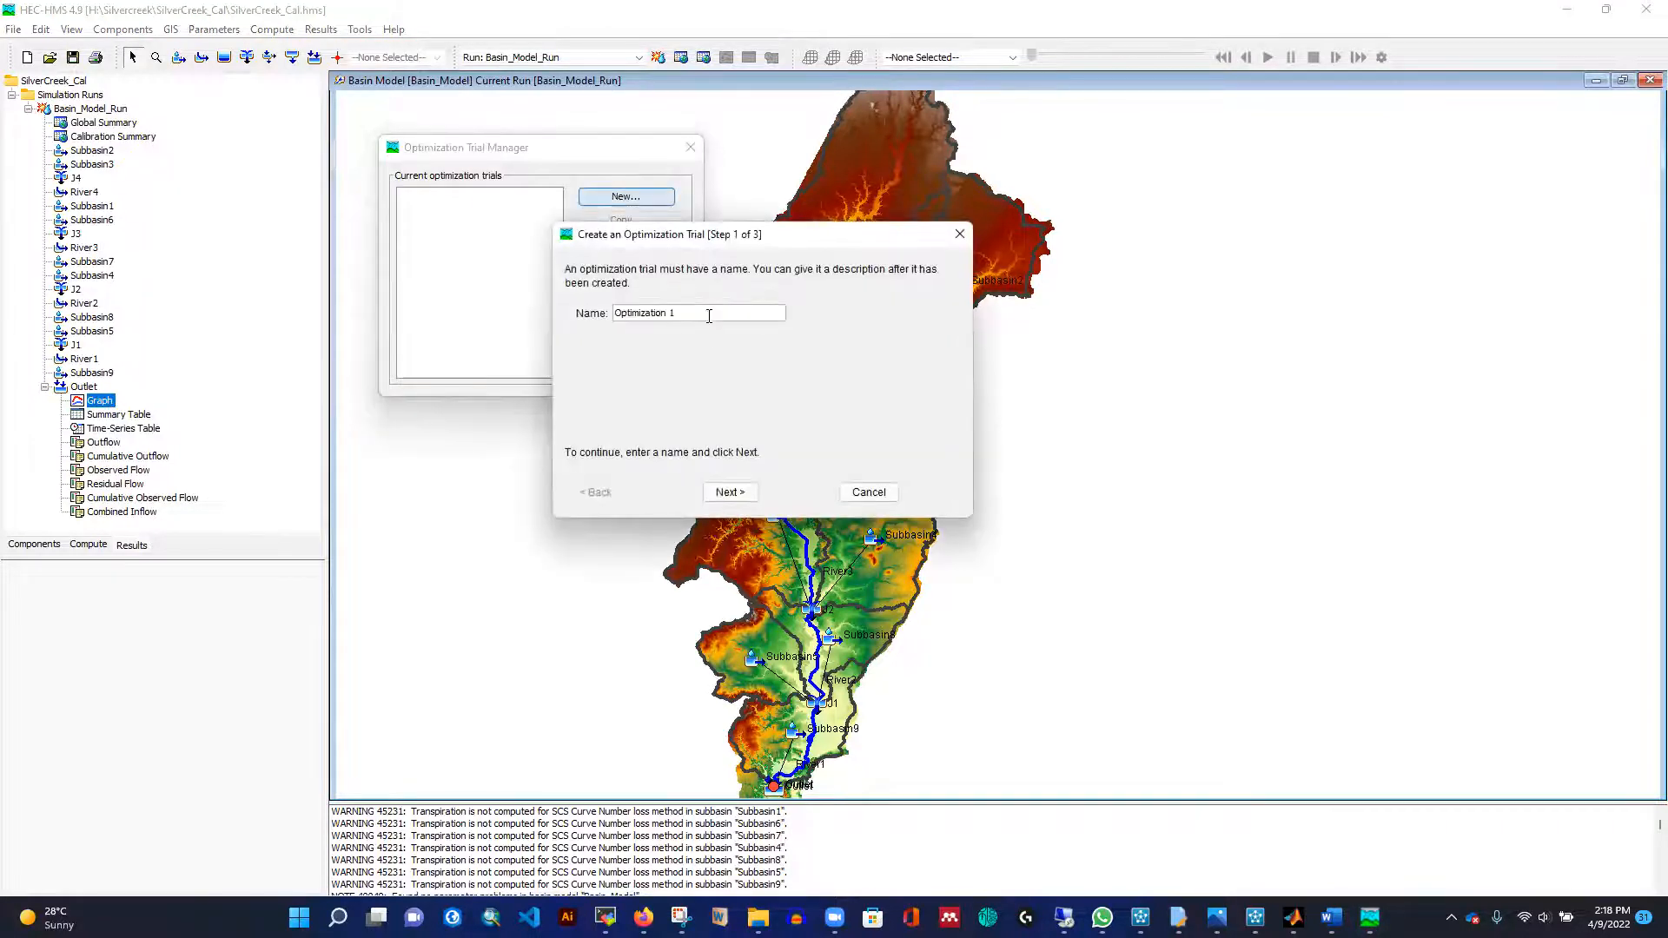
left_click(741, 491)
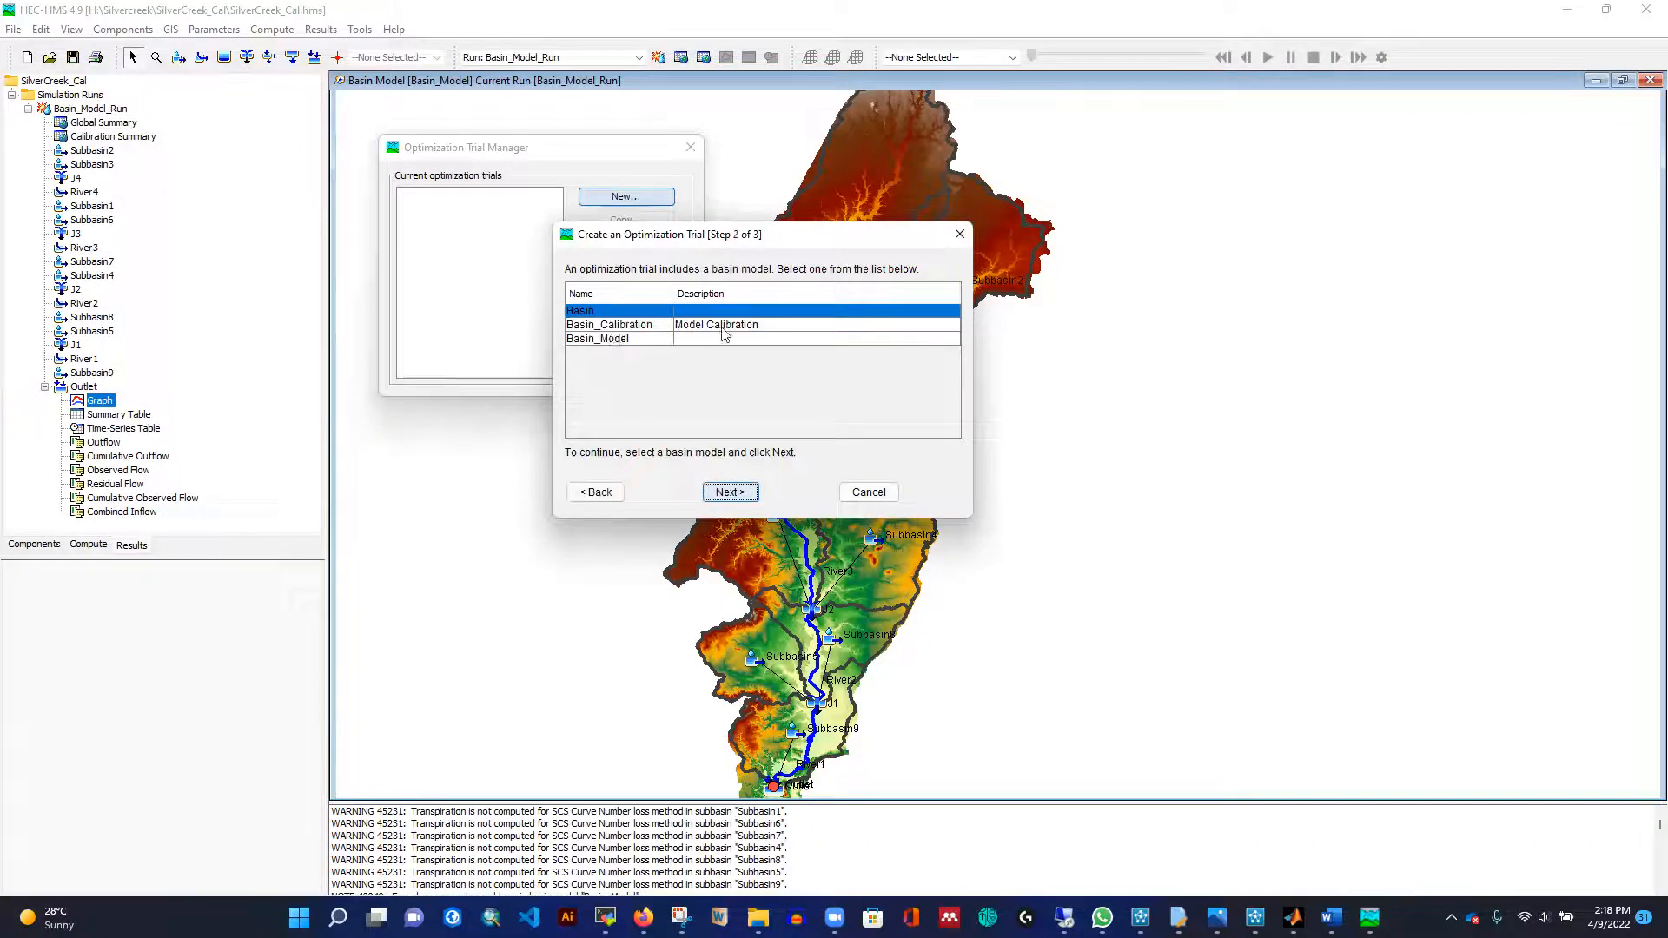
left_click(598, 343)
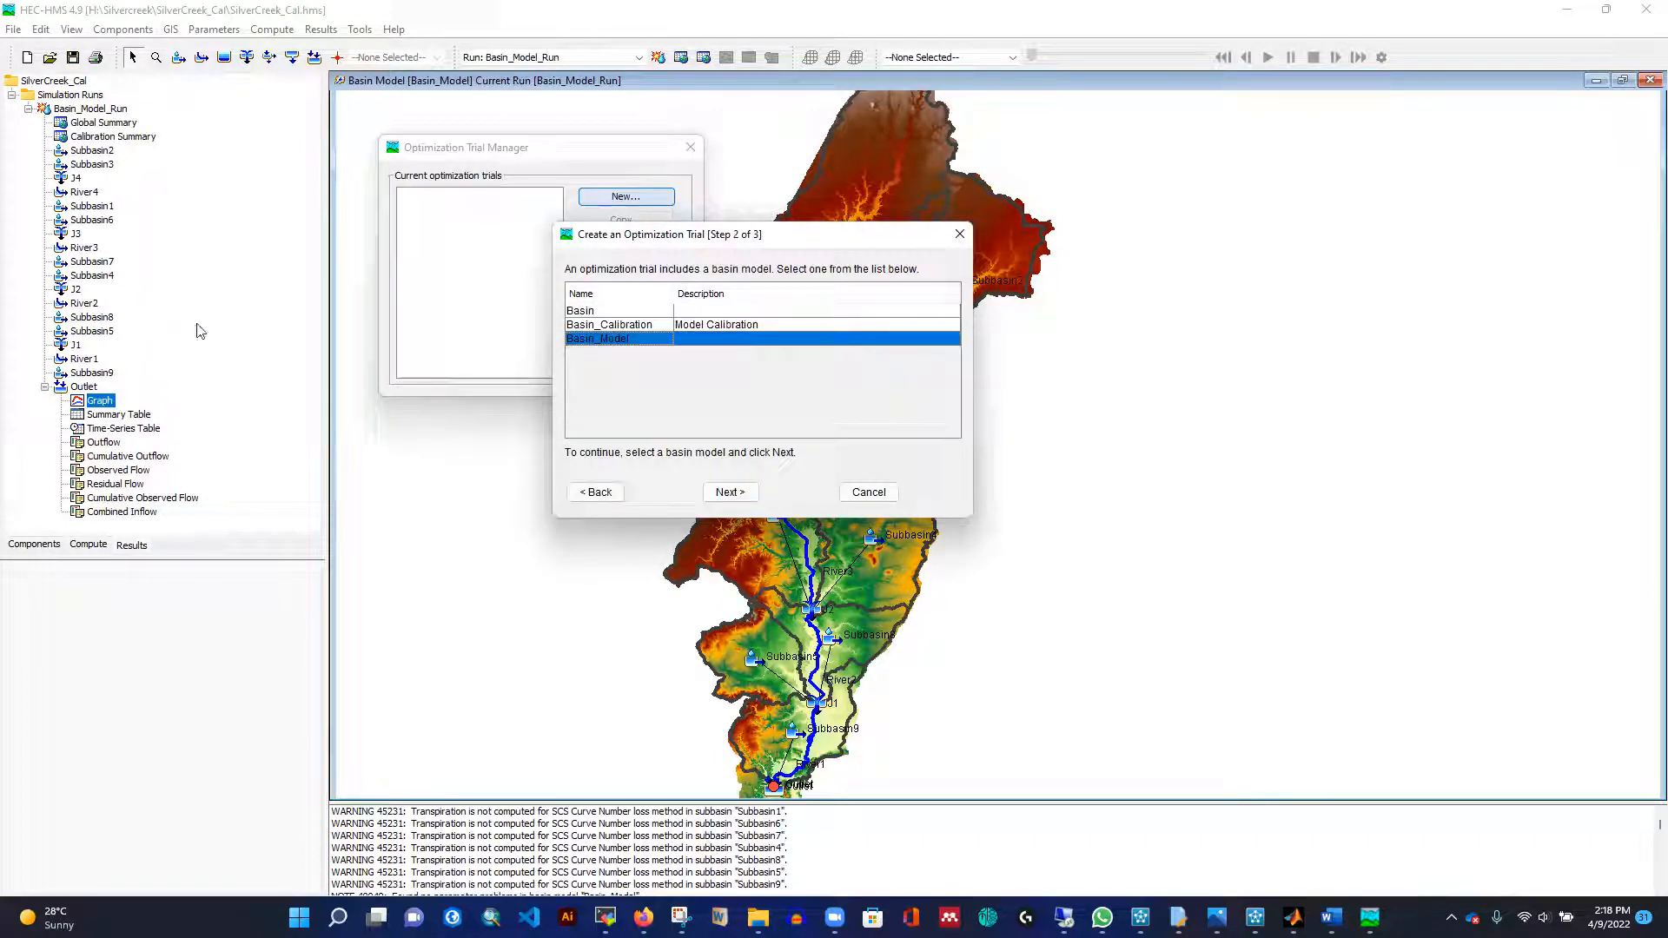
left_click(731, 493)
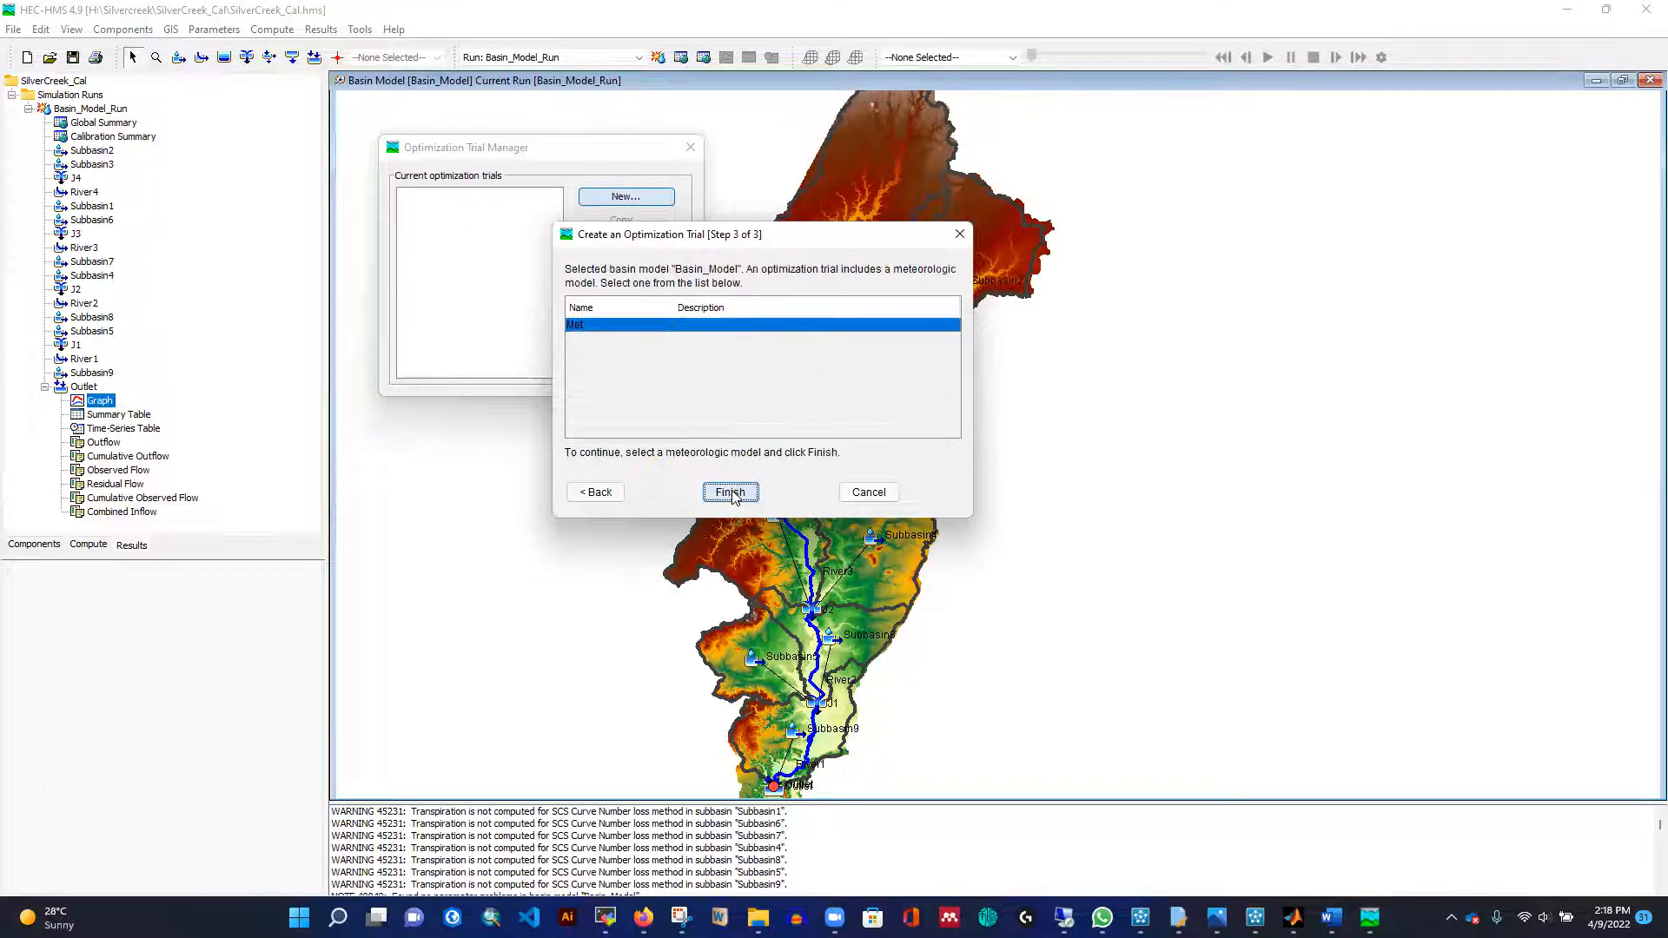
left_click(731, 493)
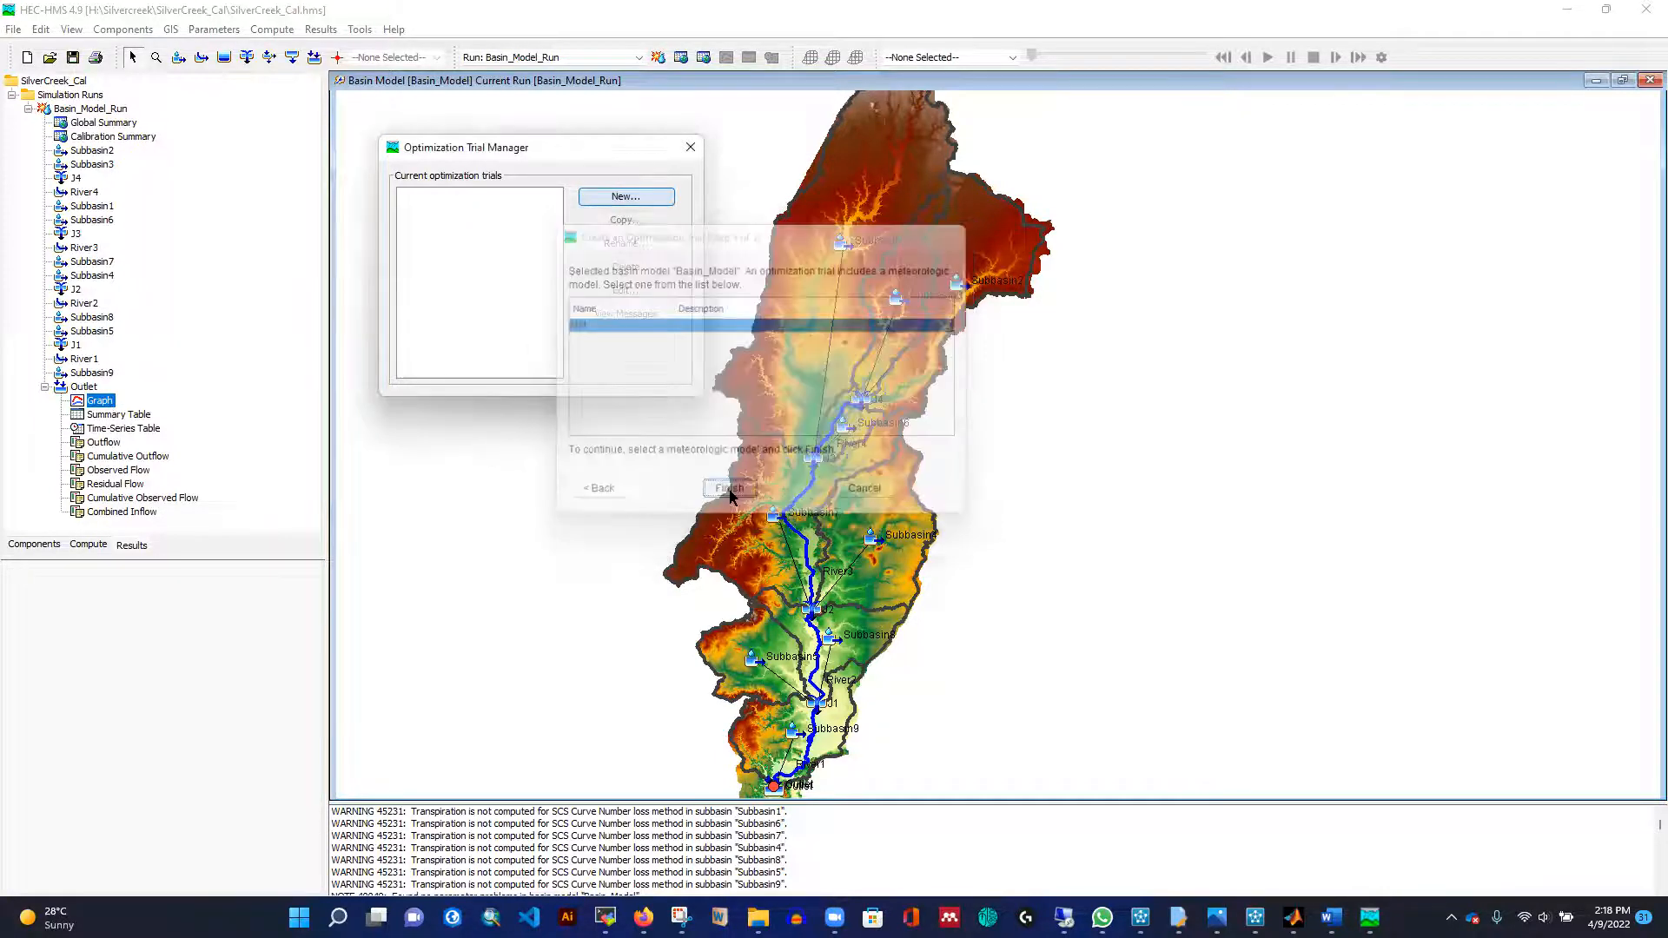
left_click(691, 147)
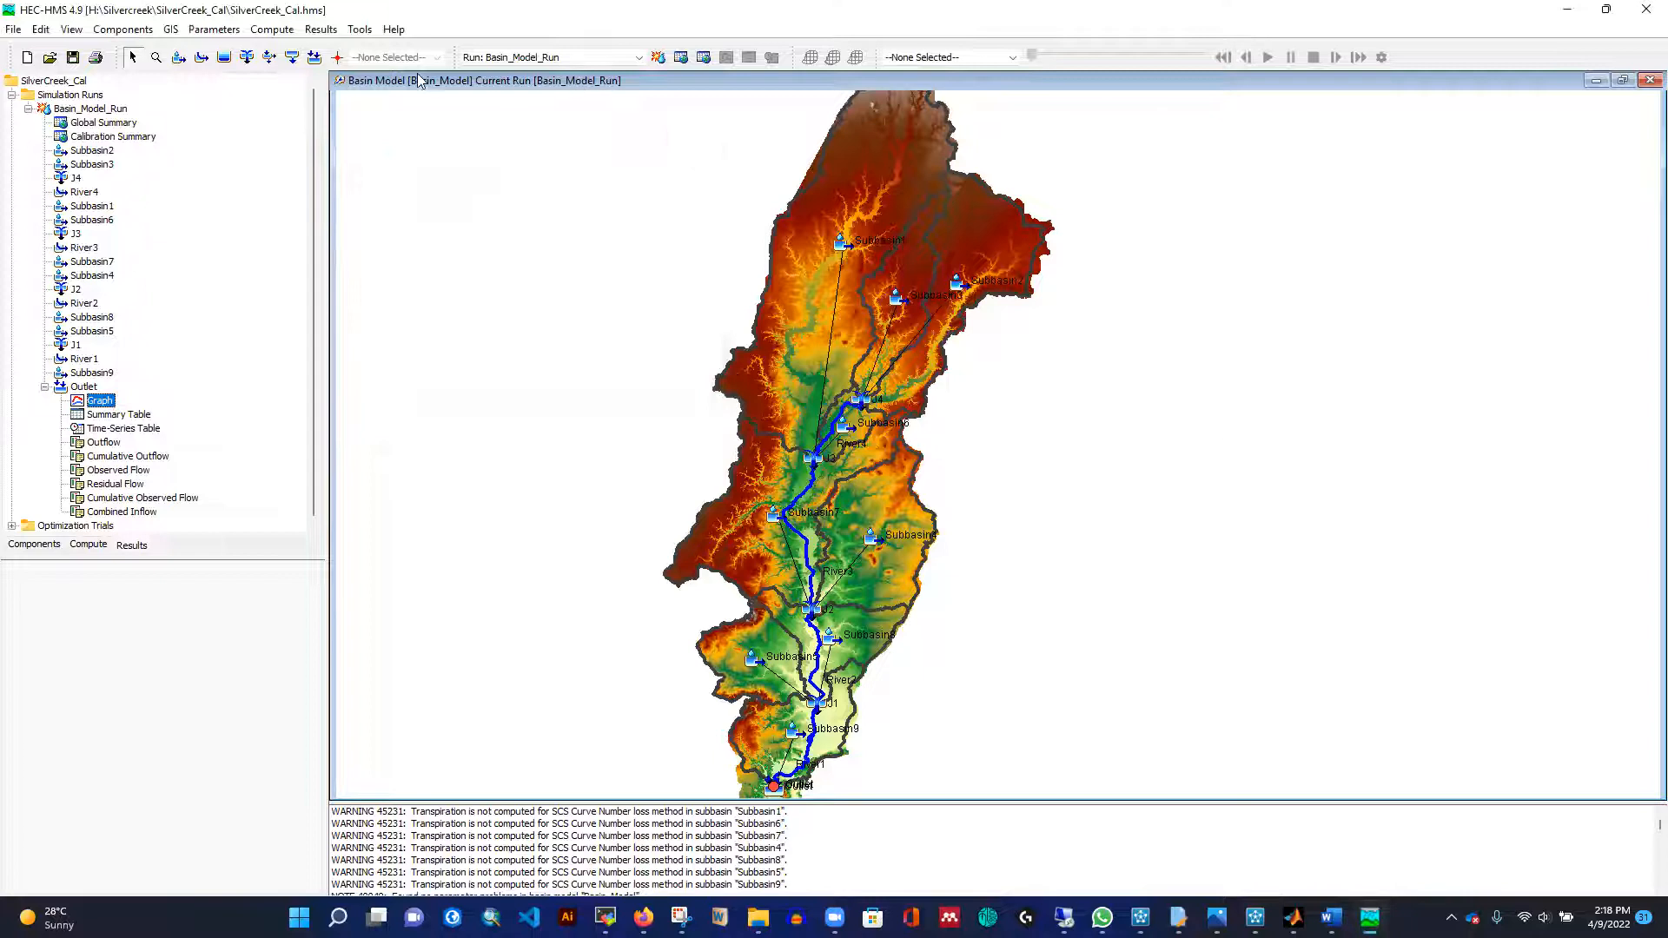
Open the Optimization 1 trial and set its Simplex search to 100 maximum iterations and a tolerance of 0.01.
left_click(87, 545)
left_click(76, 129)
double_click(72, 126)
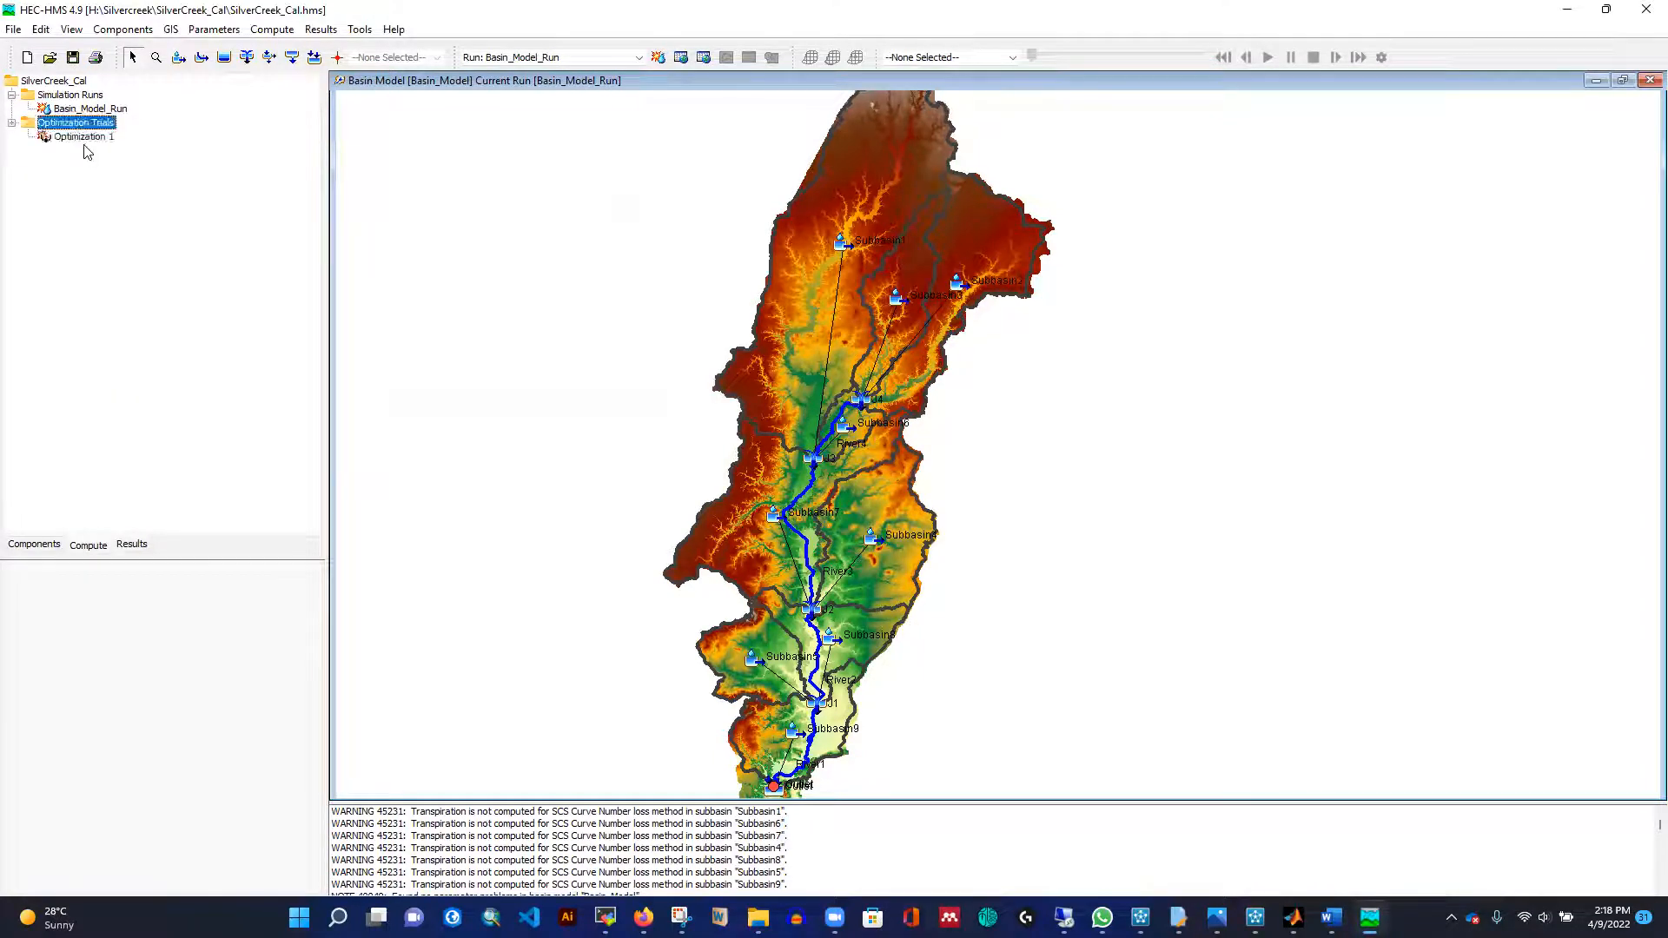
left_click(68, 132)
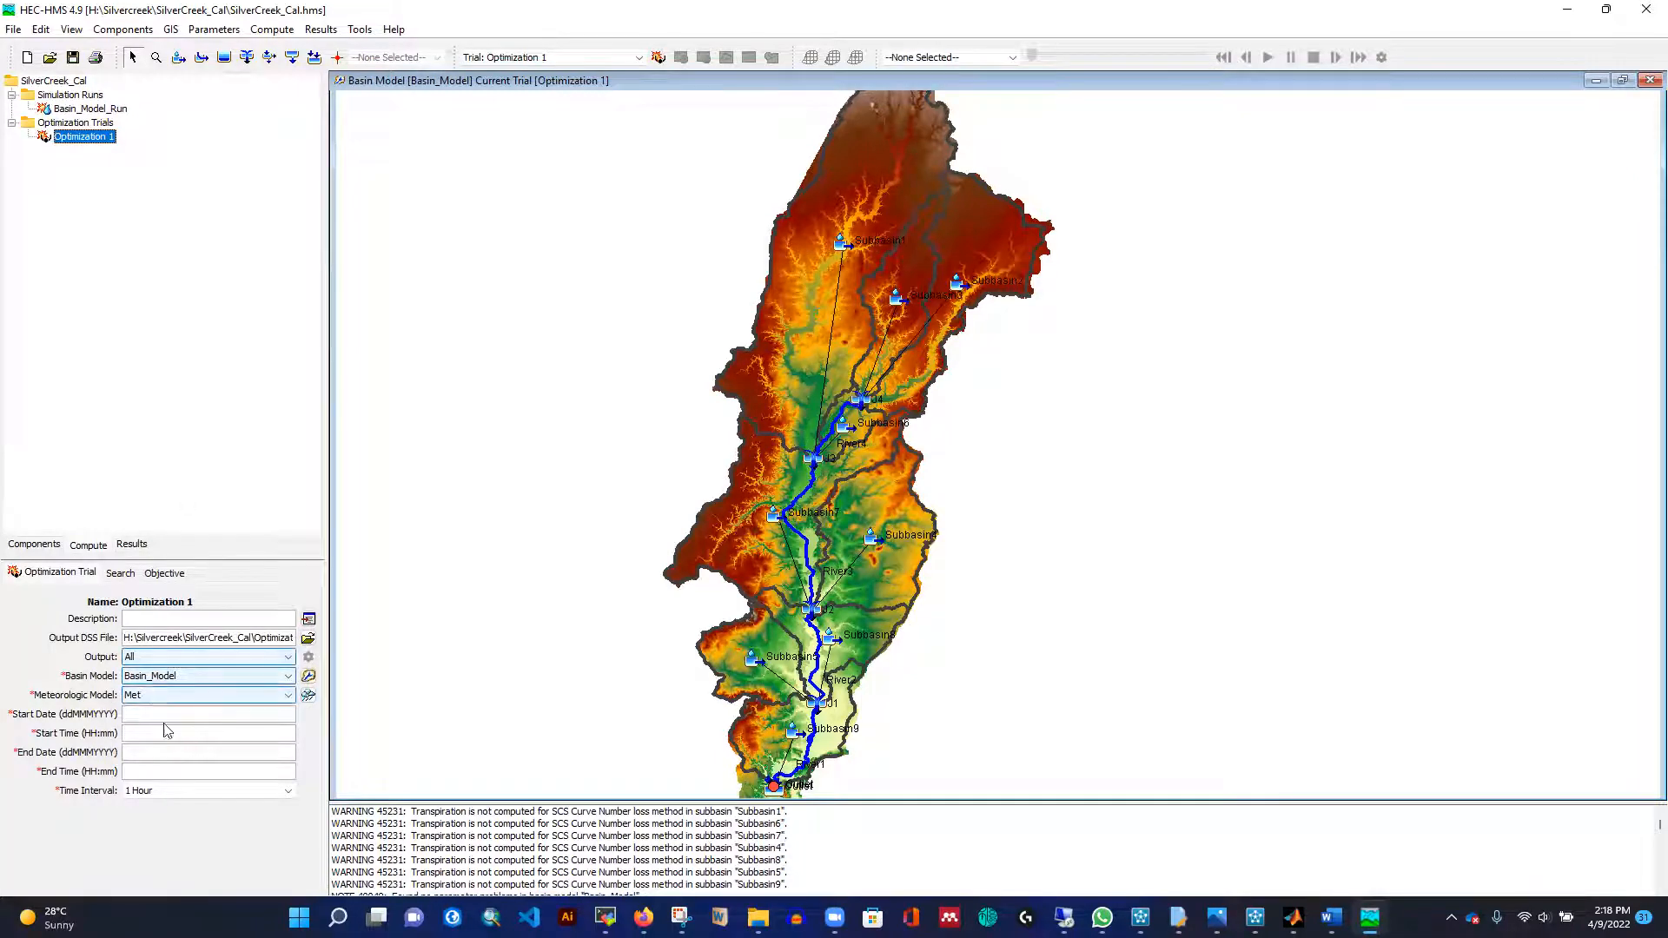
left_click(120, 574)
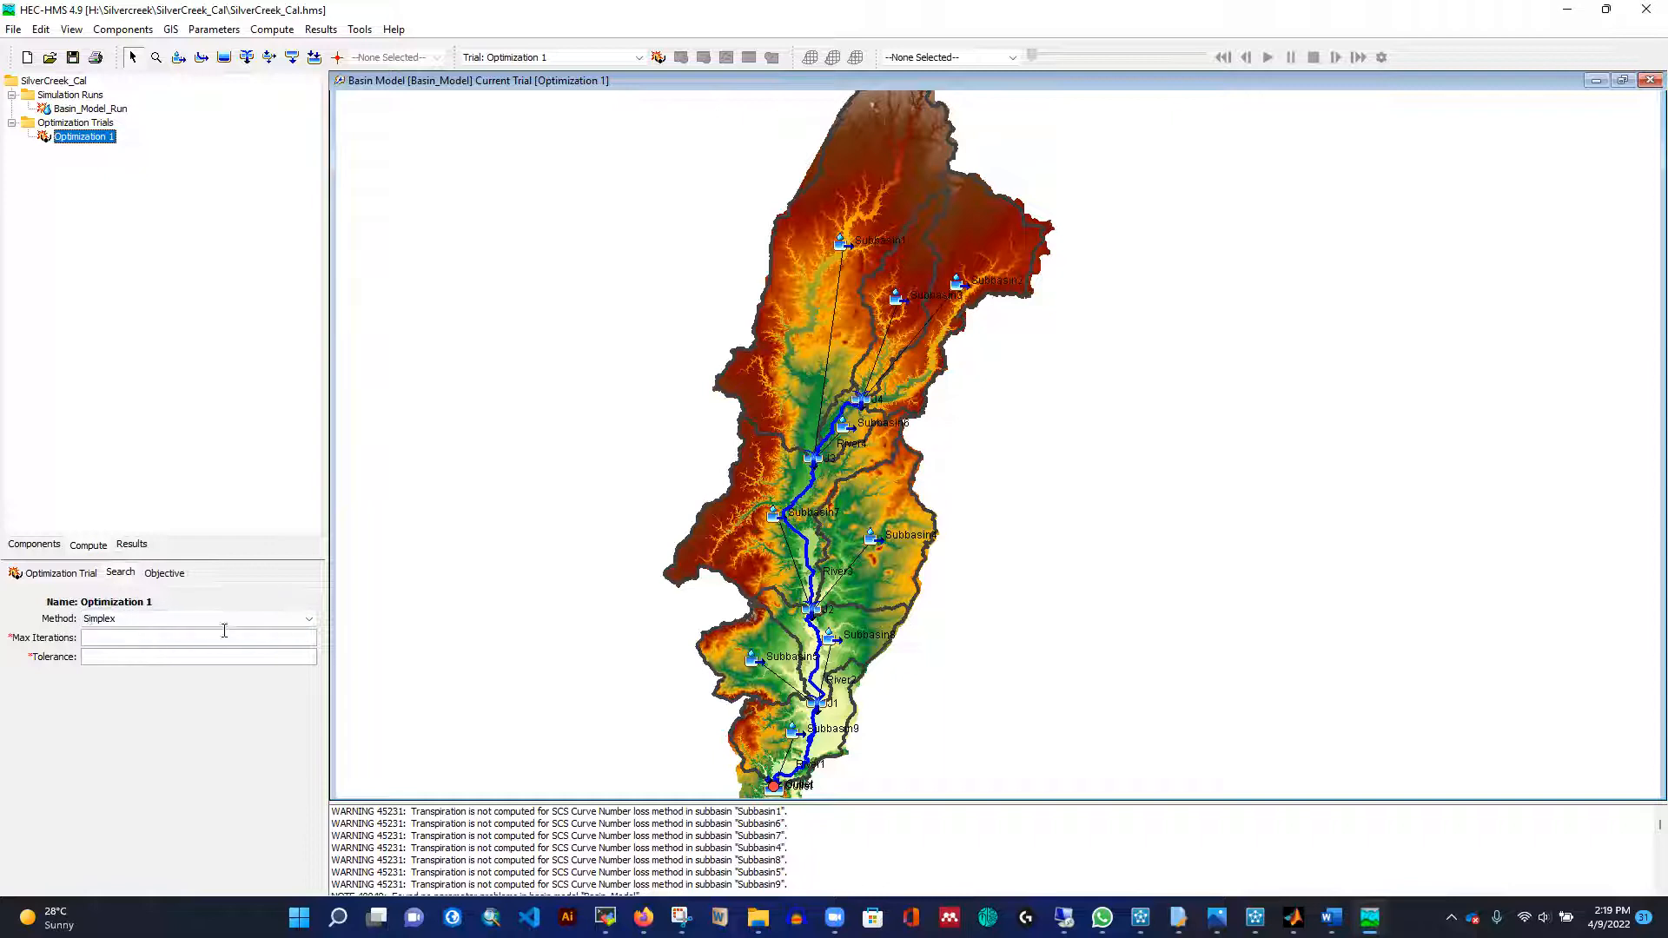
left_click(315, 621)
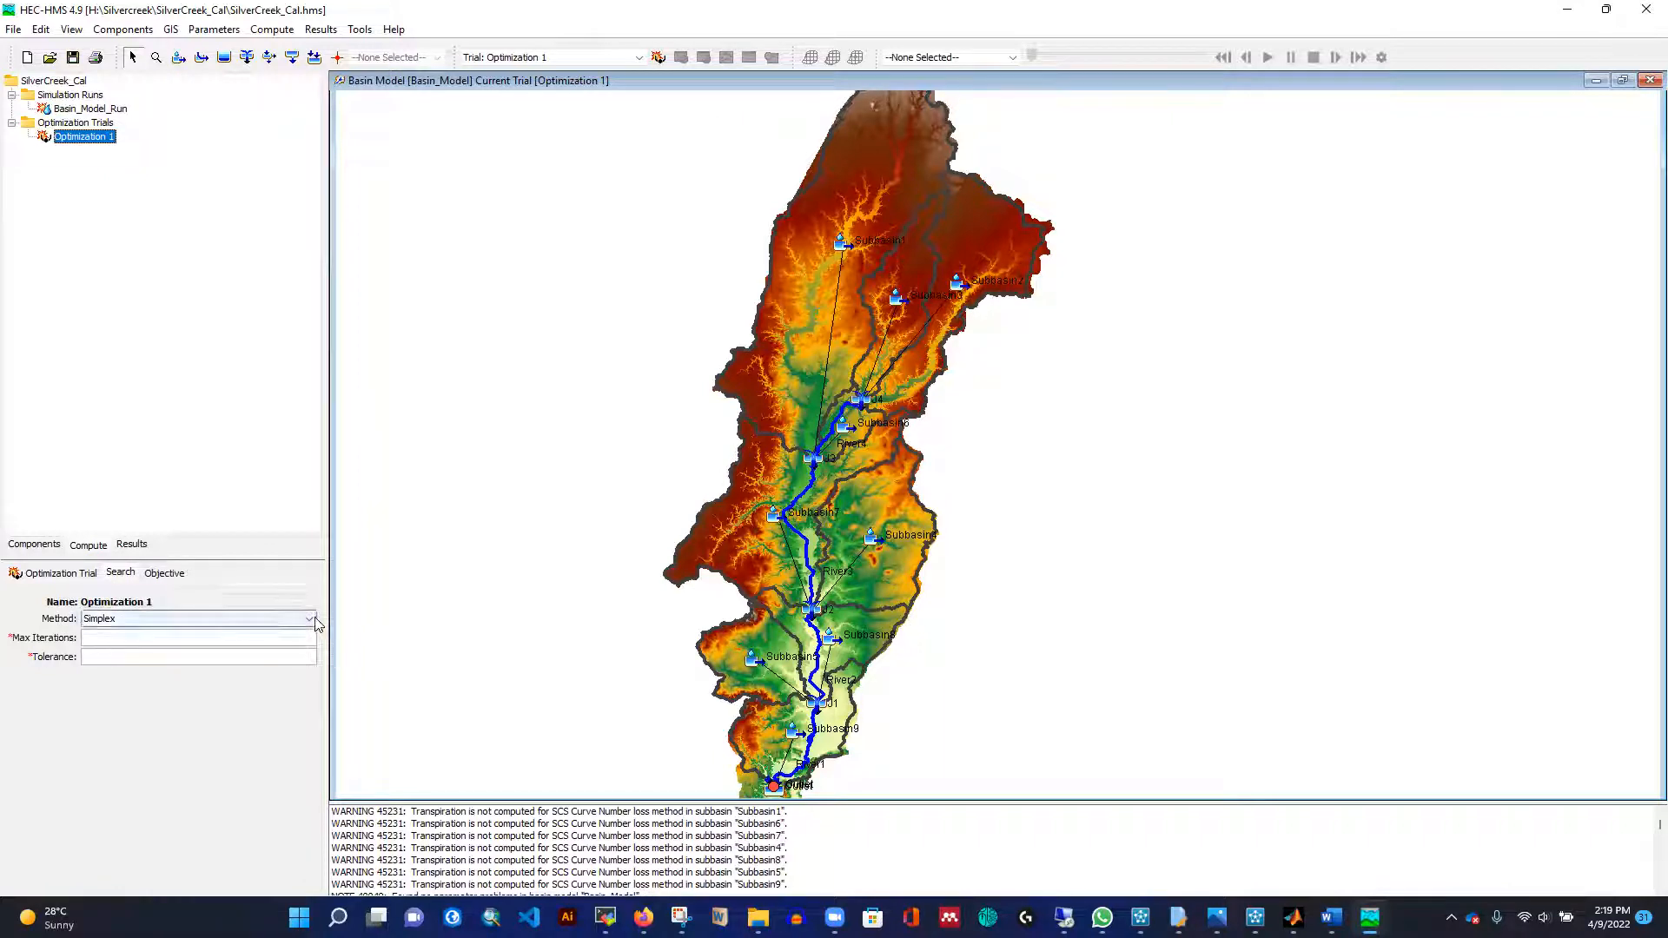
left_click(314, 621)
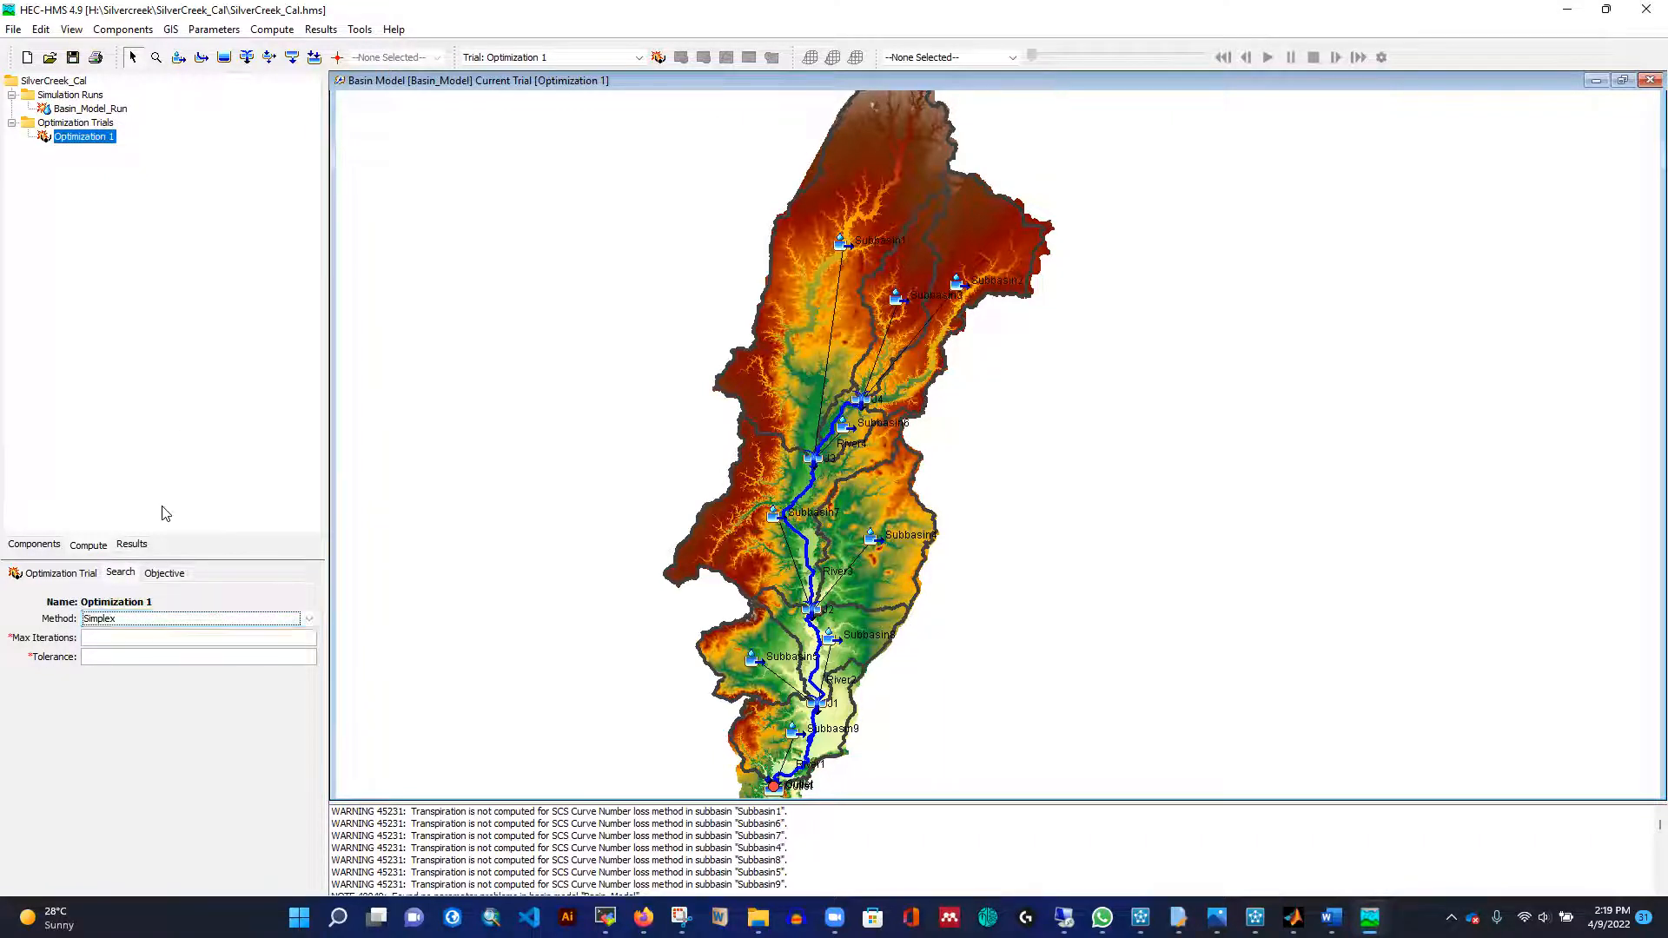
left_click(110, 641)
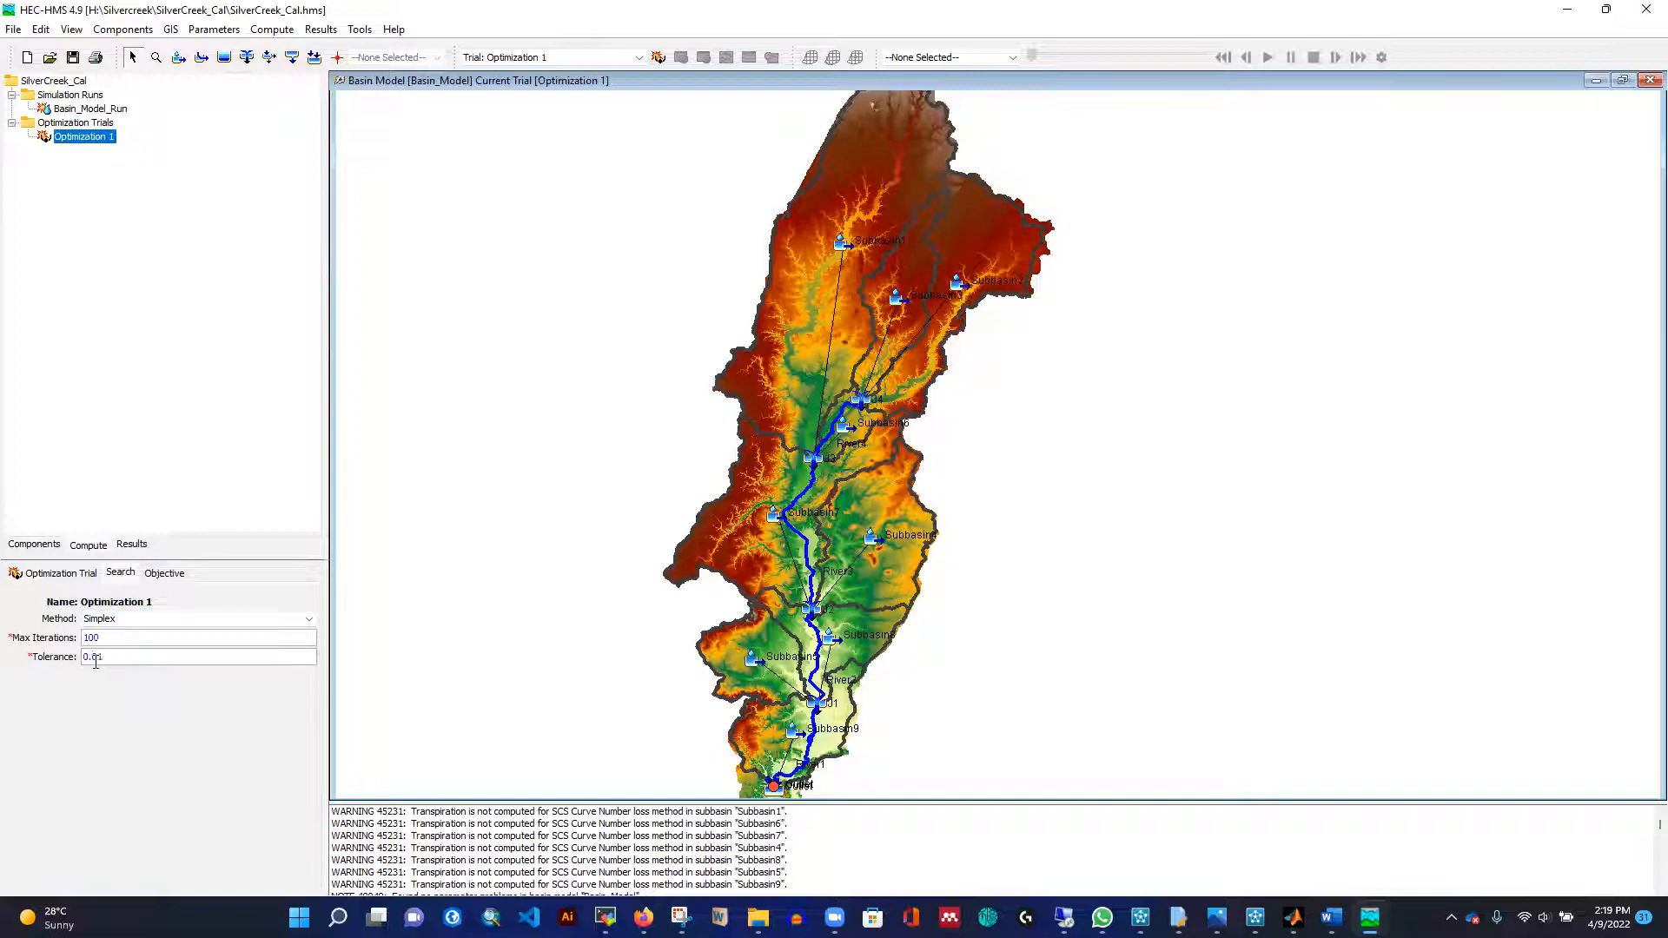
Browse the objective function statistics for Optimization 1 and choose Root Mean Square Error.
left_click(165, 574)
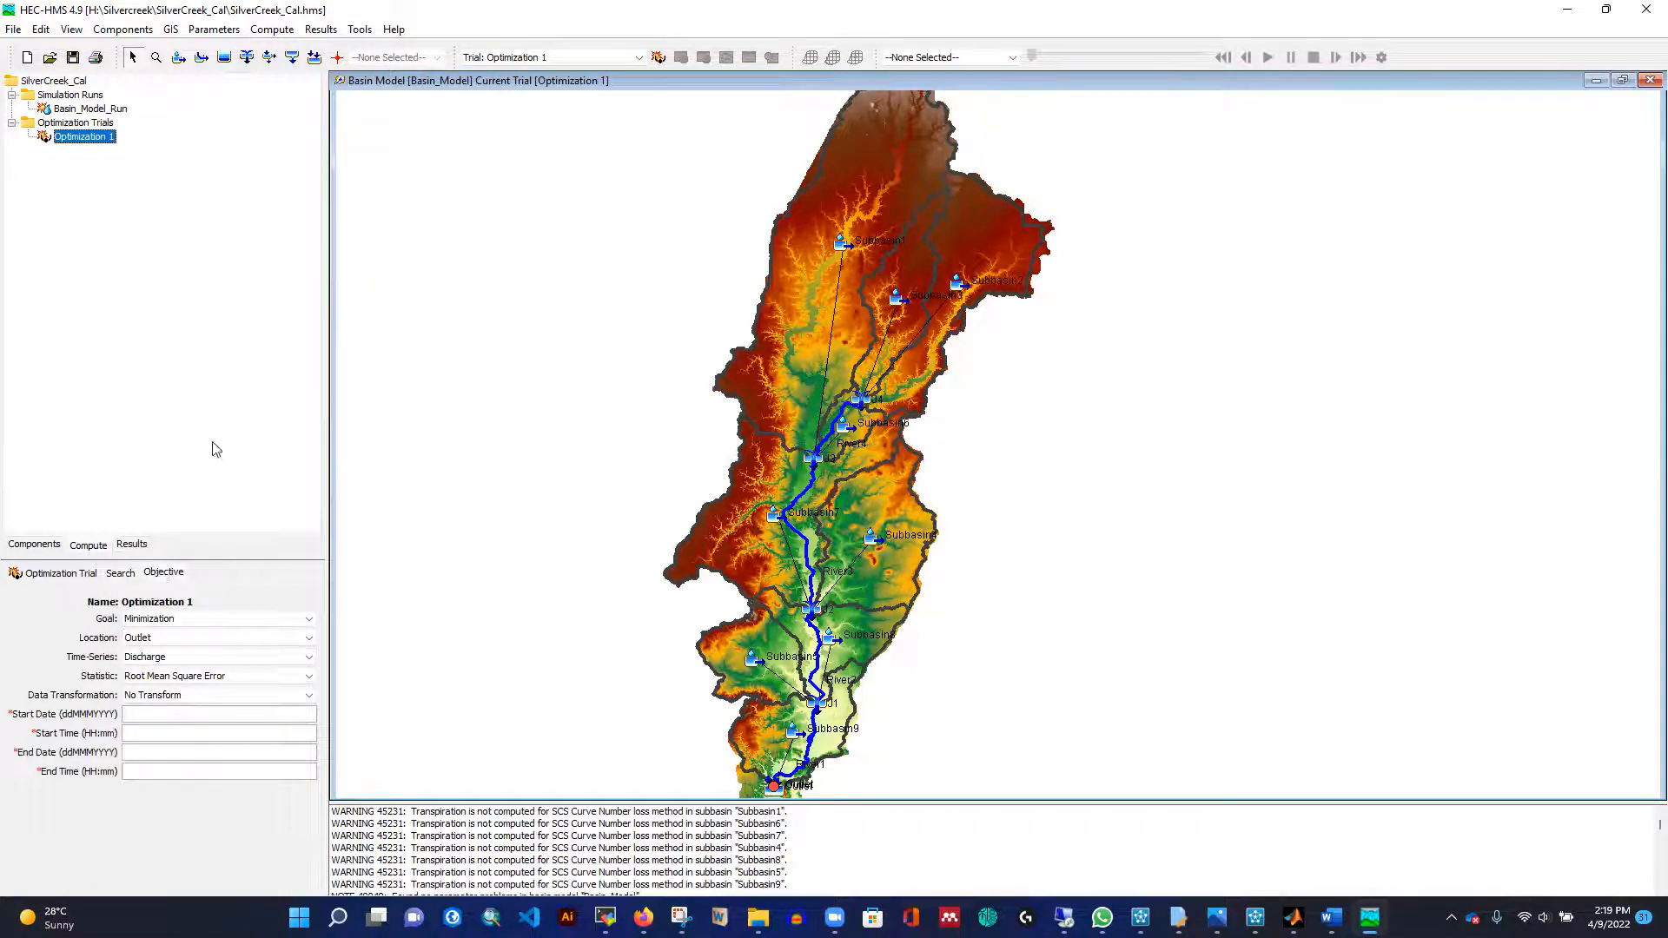
left_click(307, 677)
scroll(273, 728, "up", 2)
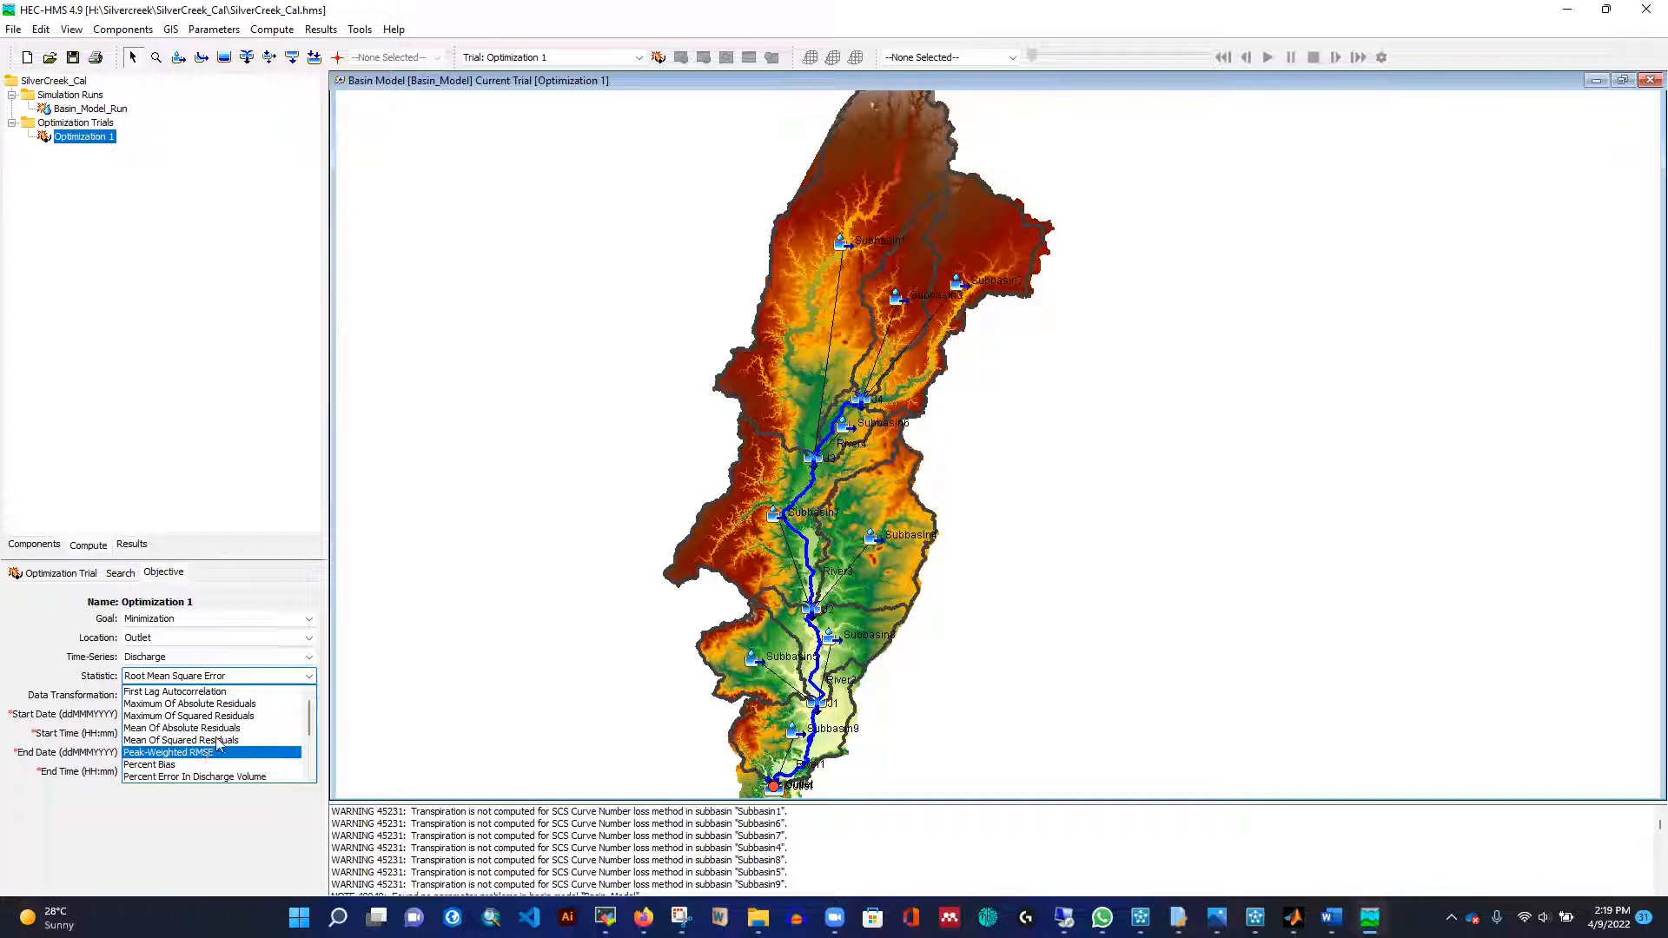
scroll(252, 753, "down", 1)
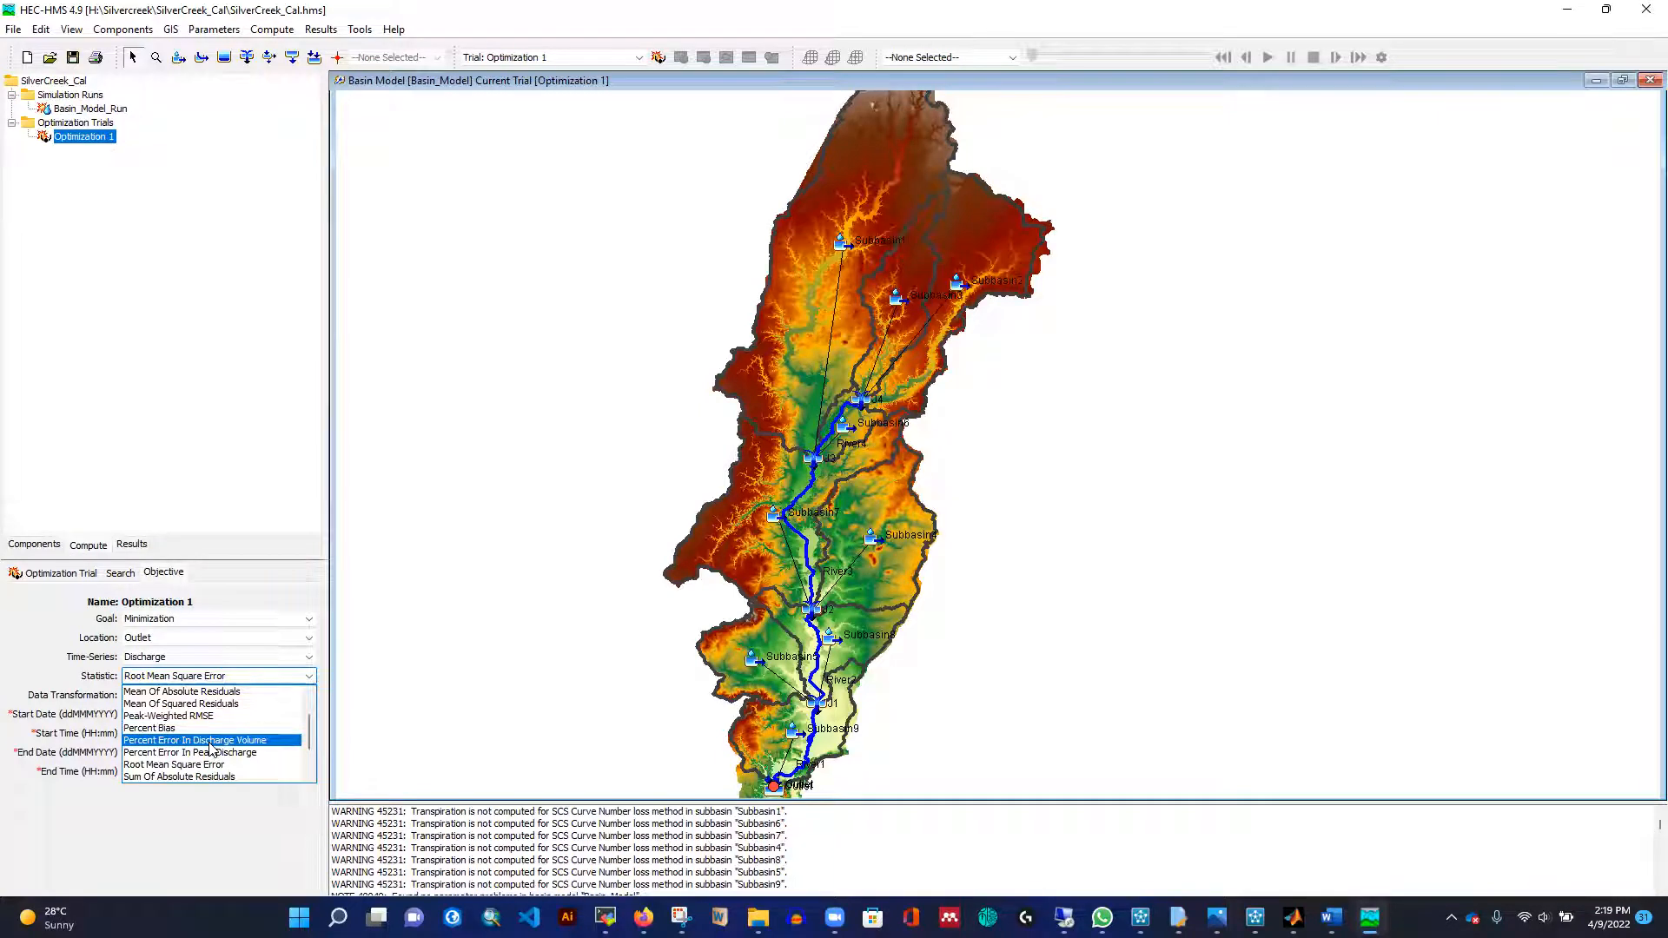
scroll(205, 745, "down", 1)
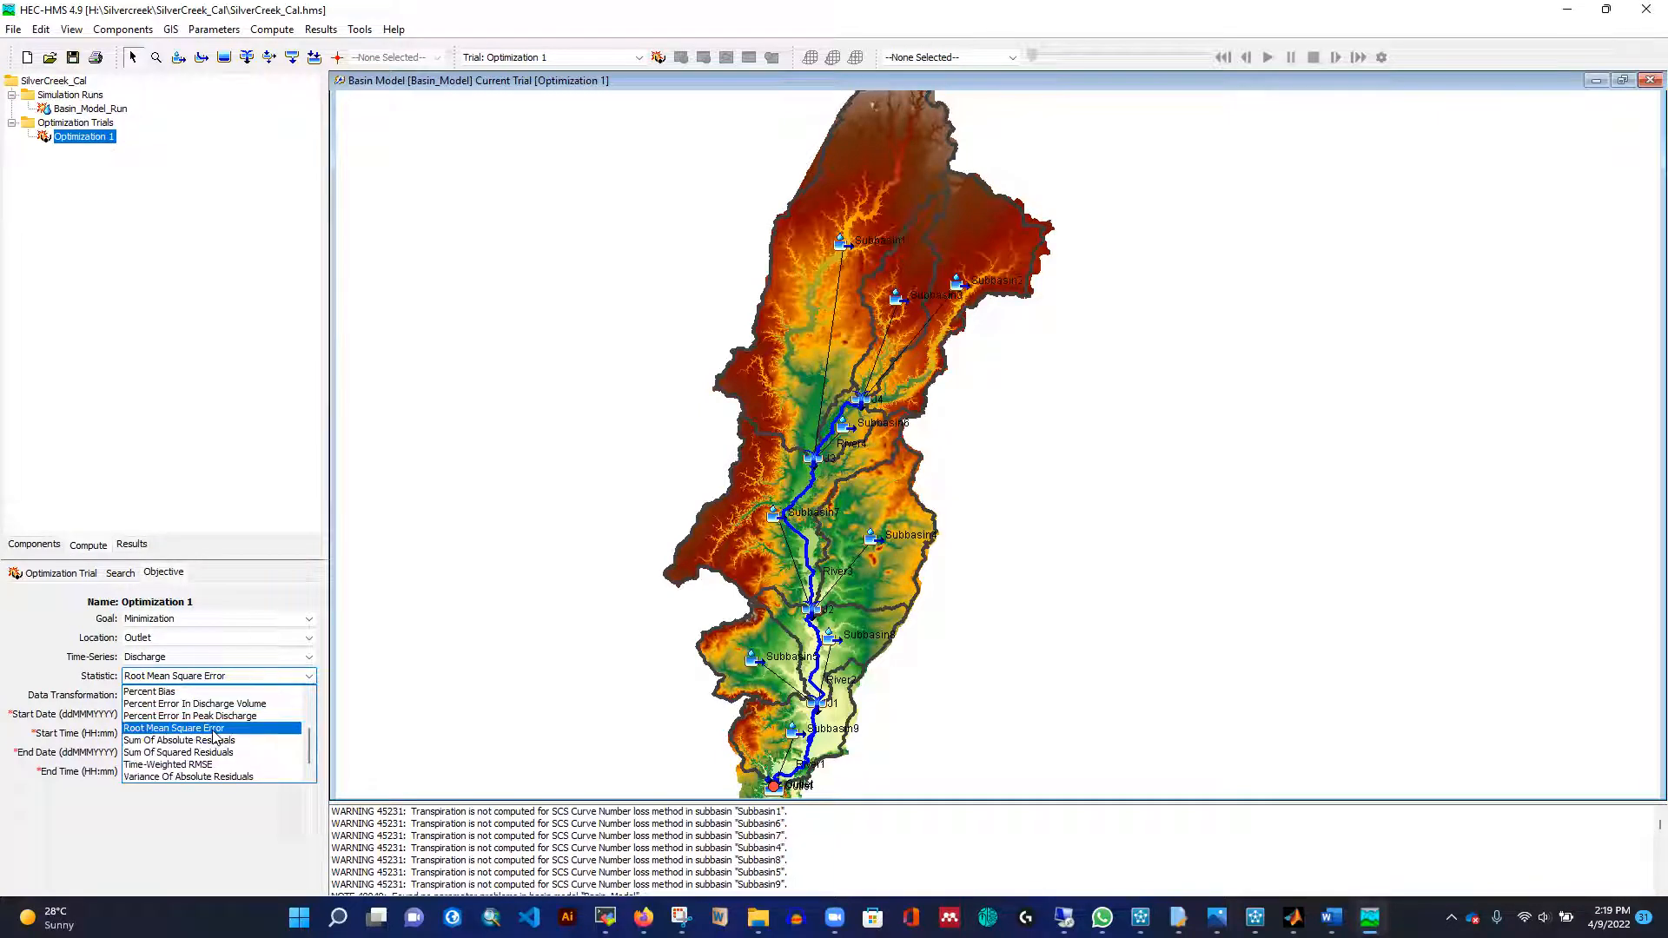
left_click(214, 729)
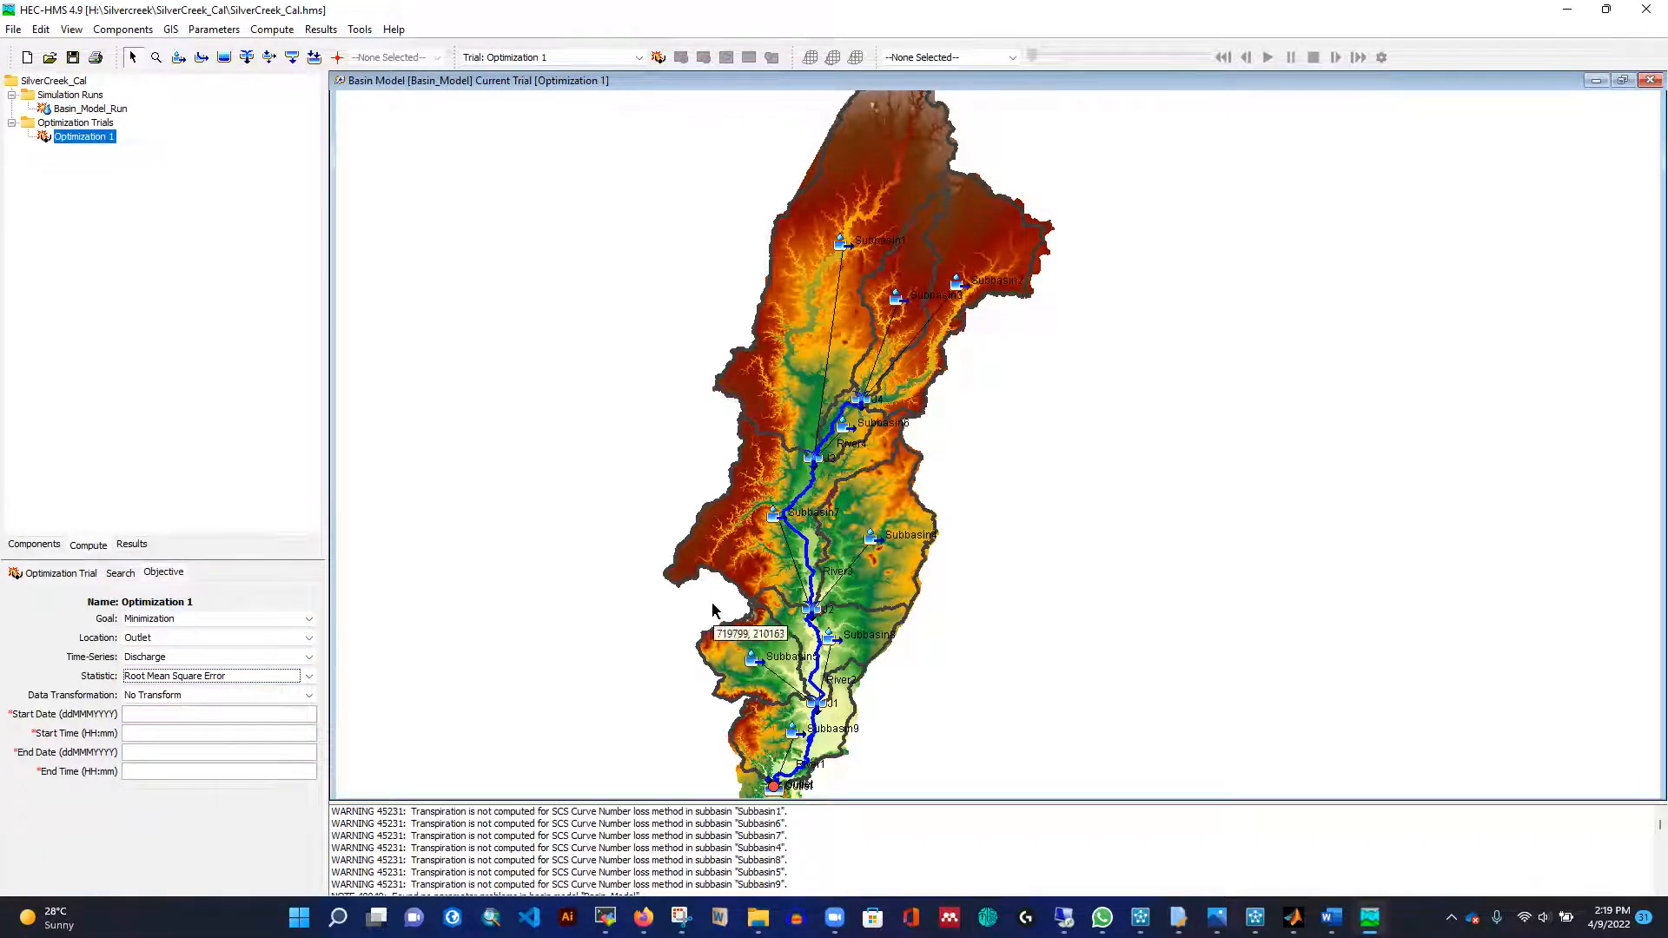
Set the objective function's start and end times to 00:00.
left_click(164, 717)
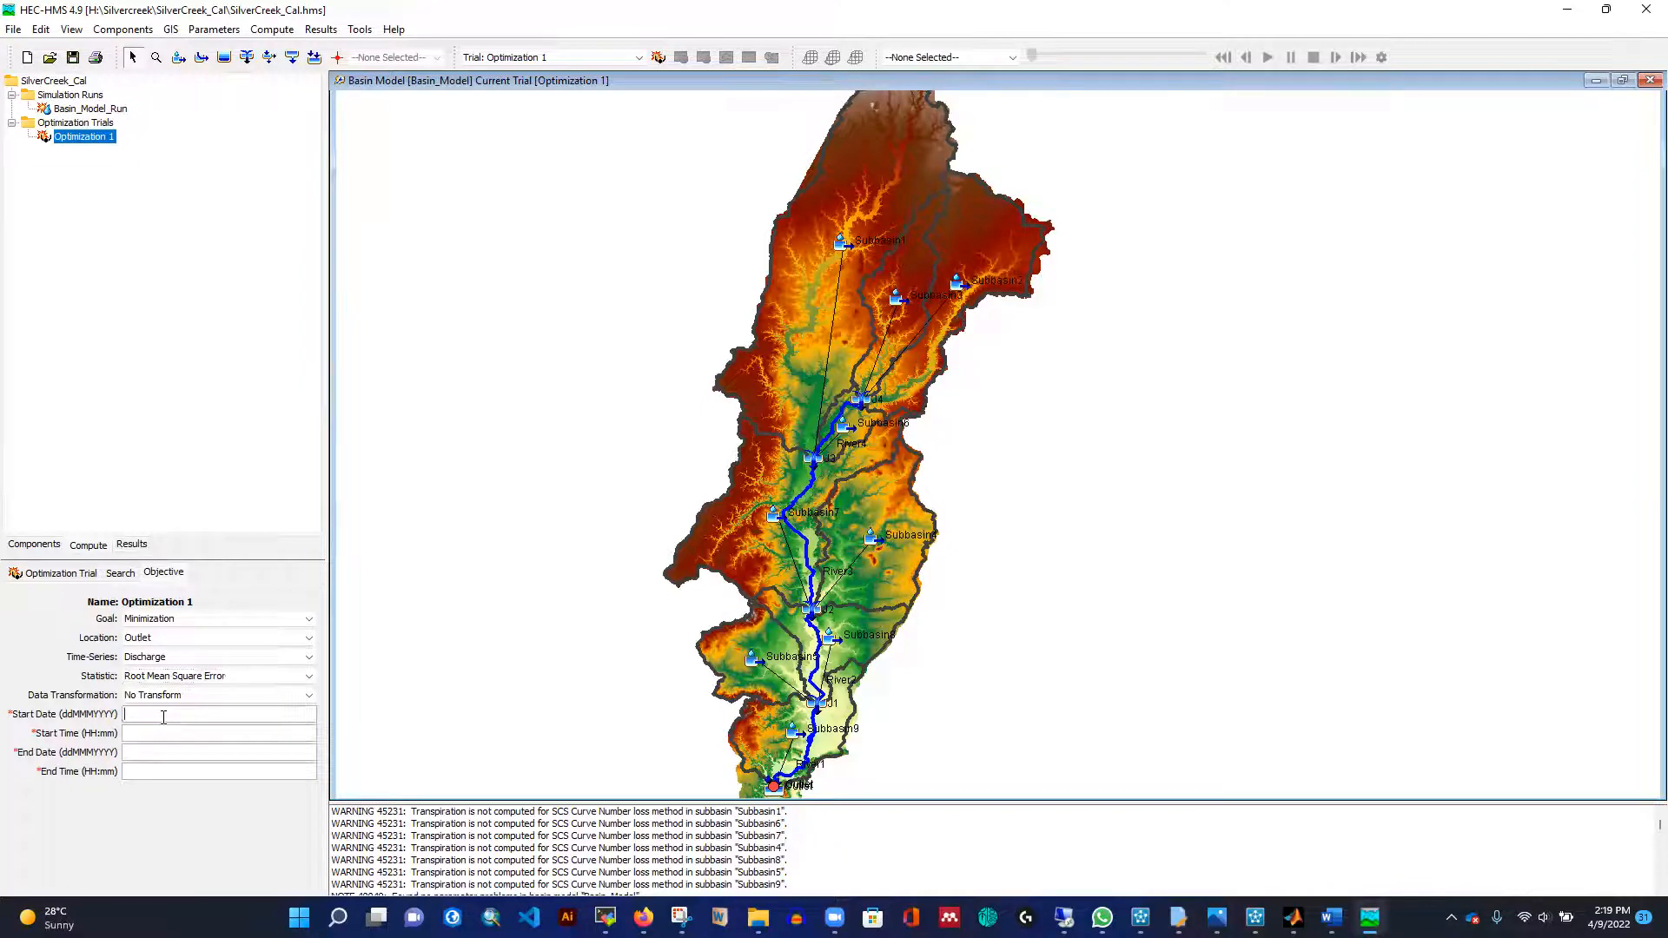
left_click(155, 771)
type("00")
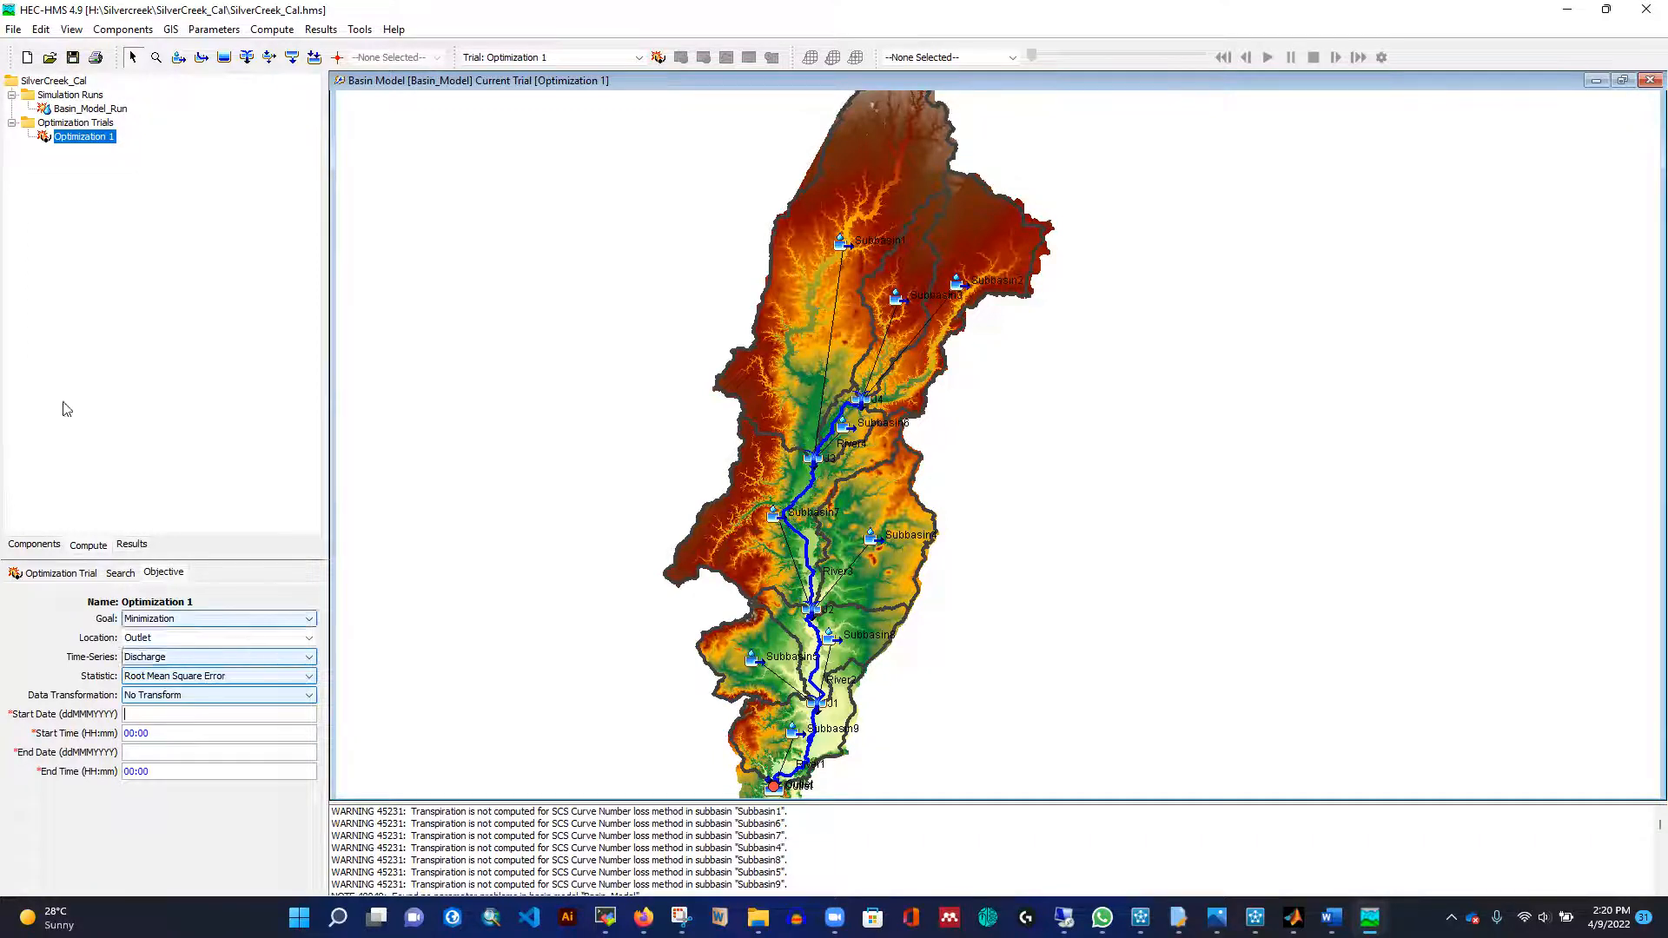
Copy the start date 18Apr2013 from the Control specifications into the Optimization 1 trial's start date.
left_click(34, 544)
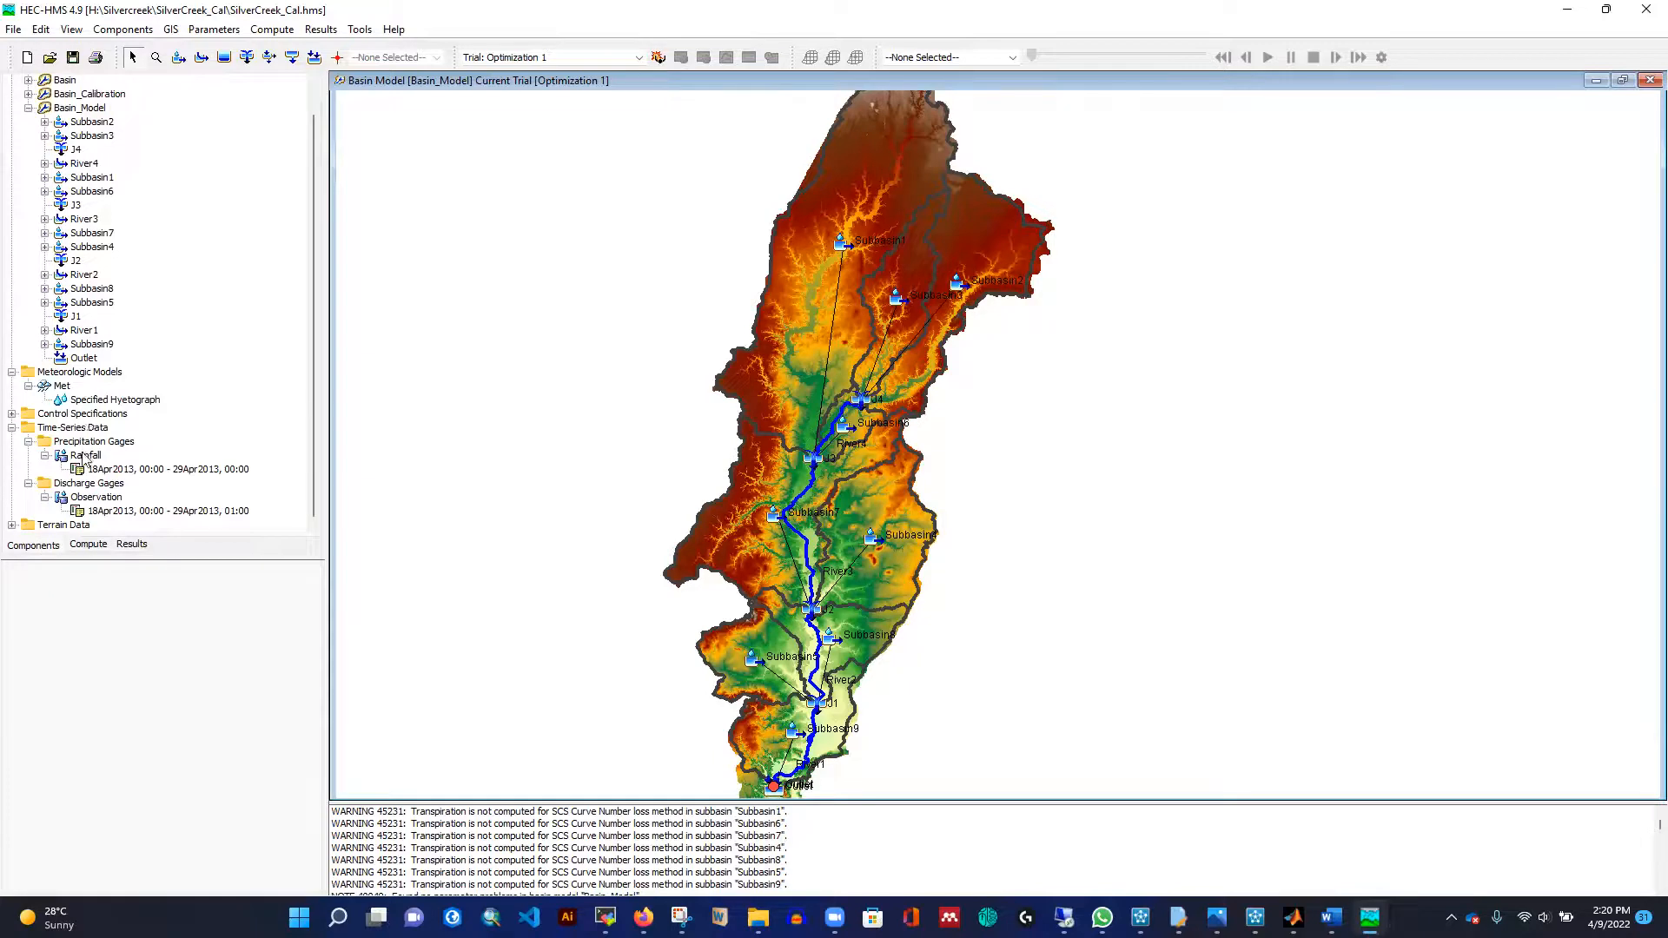
double_click(83, 415)
left_click(73, 429)
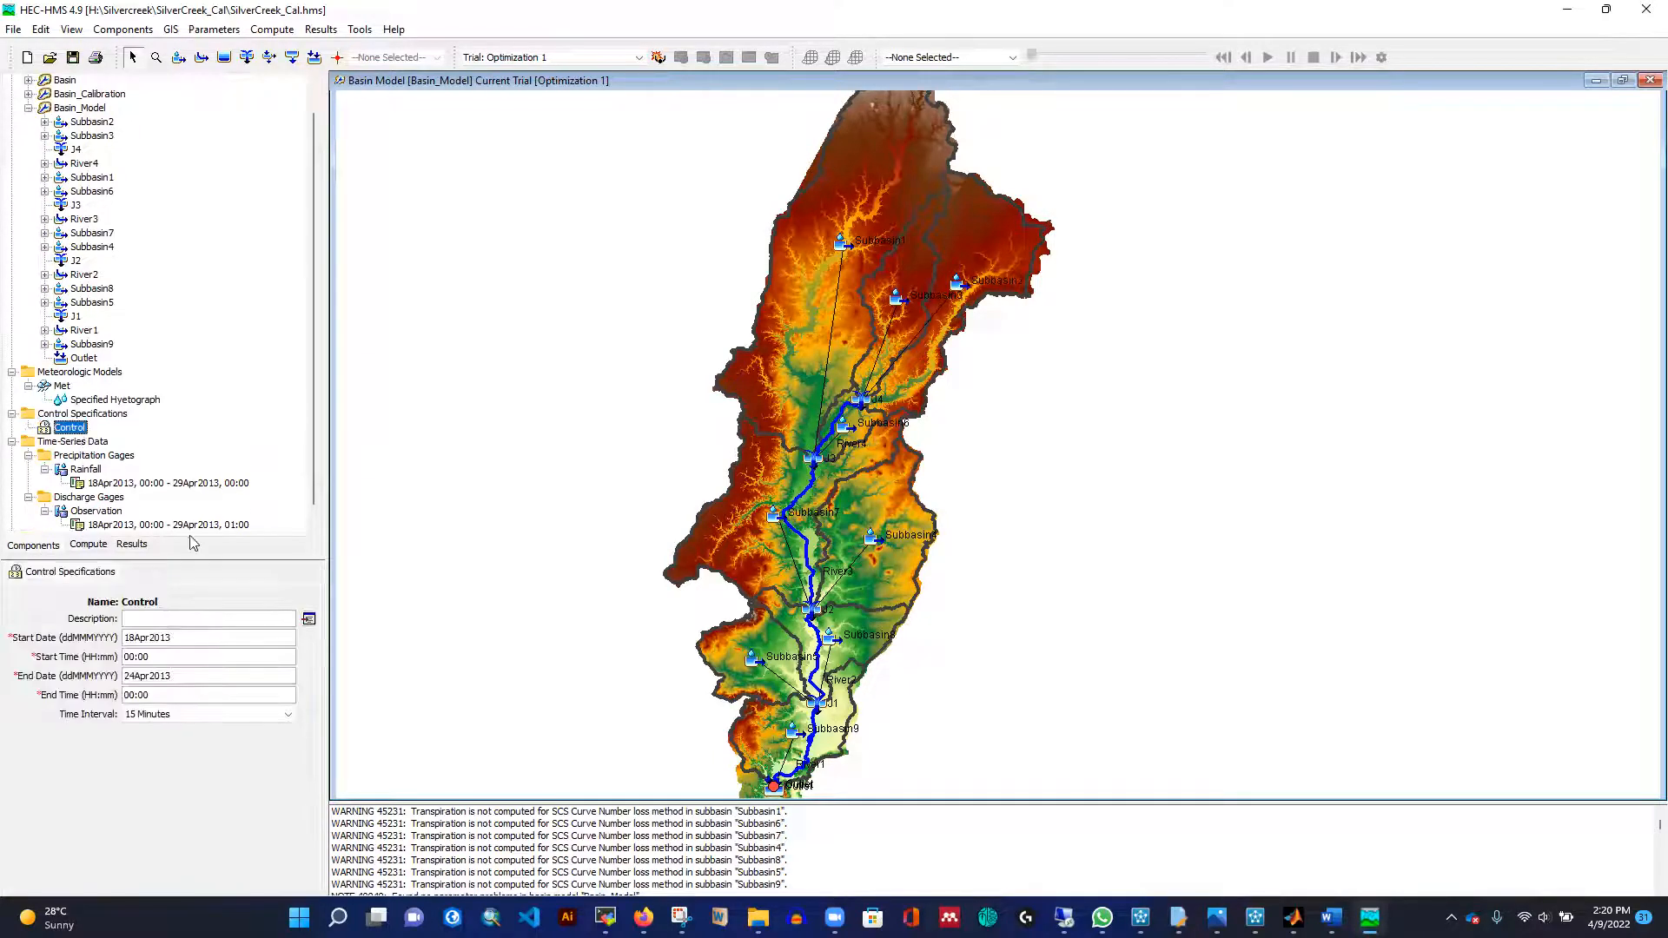
left_click_drag(191, 639, 59, 620)
key("ctrl+c")
left_click(94, 546)
left_click(80, 137)
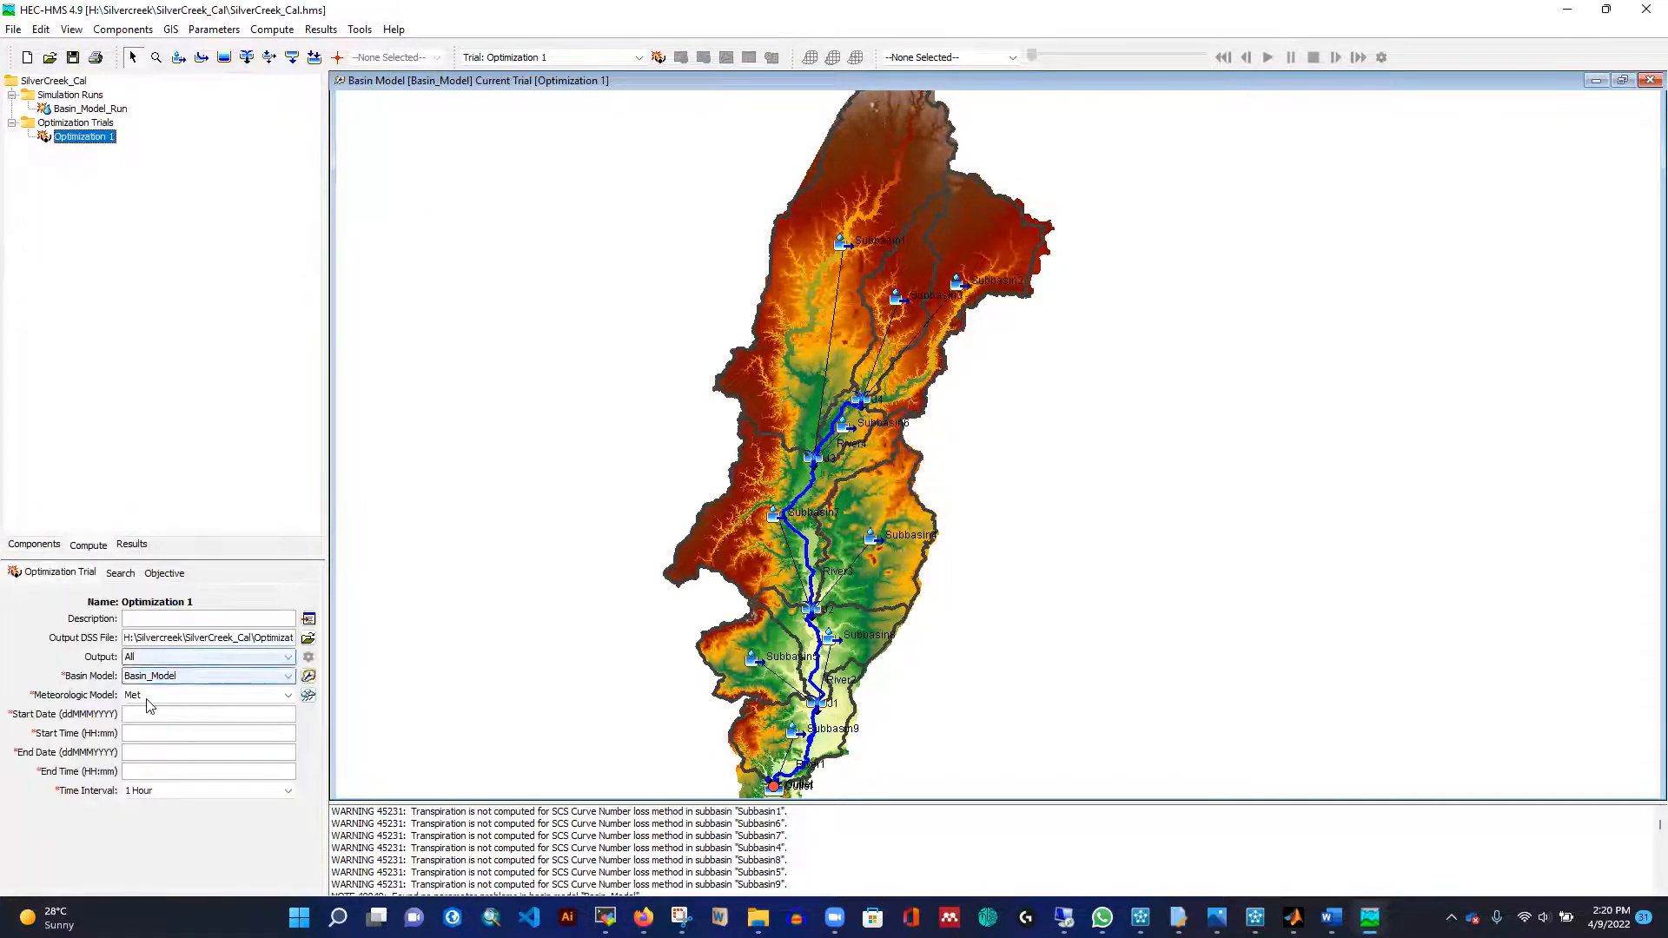
left_click(149, 715)
key("ctrl+v")
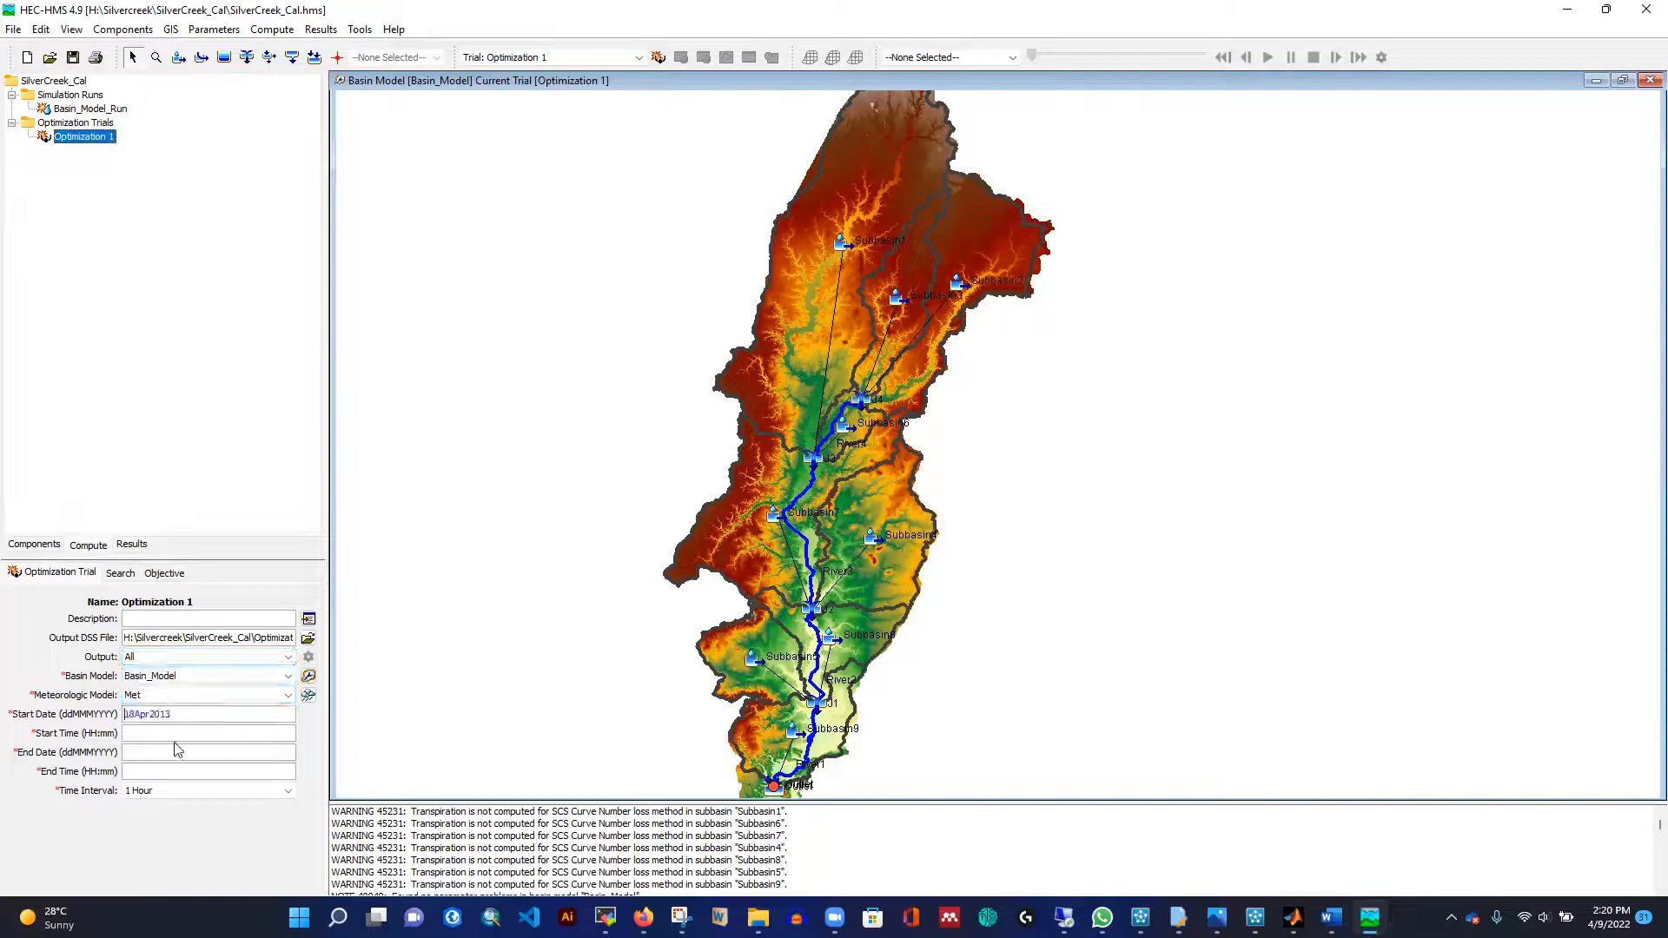
Set the Optimization 1 trial's end date to 24Apr2013 and its start and end times to 00:00.
left_click(150, 756)
key("ctrl+v")
left_click(137, 752)
key("BackSpace")
key("BackSpace")
type("24")
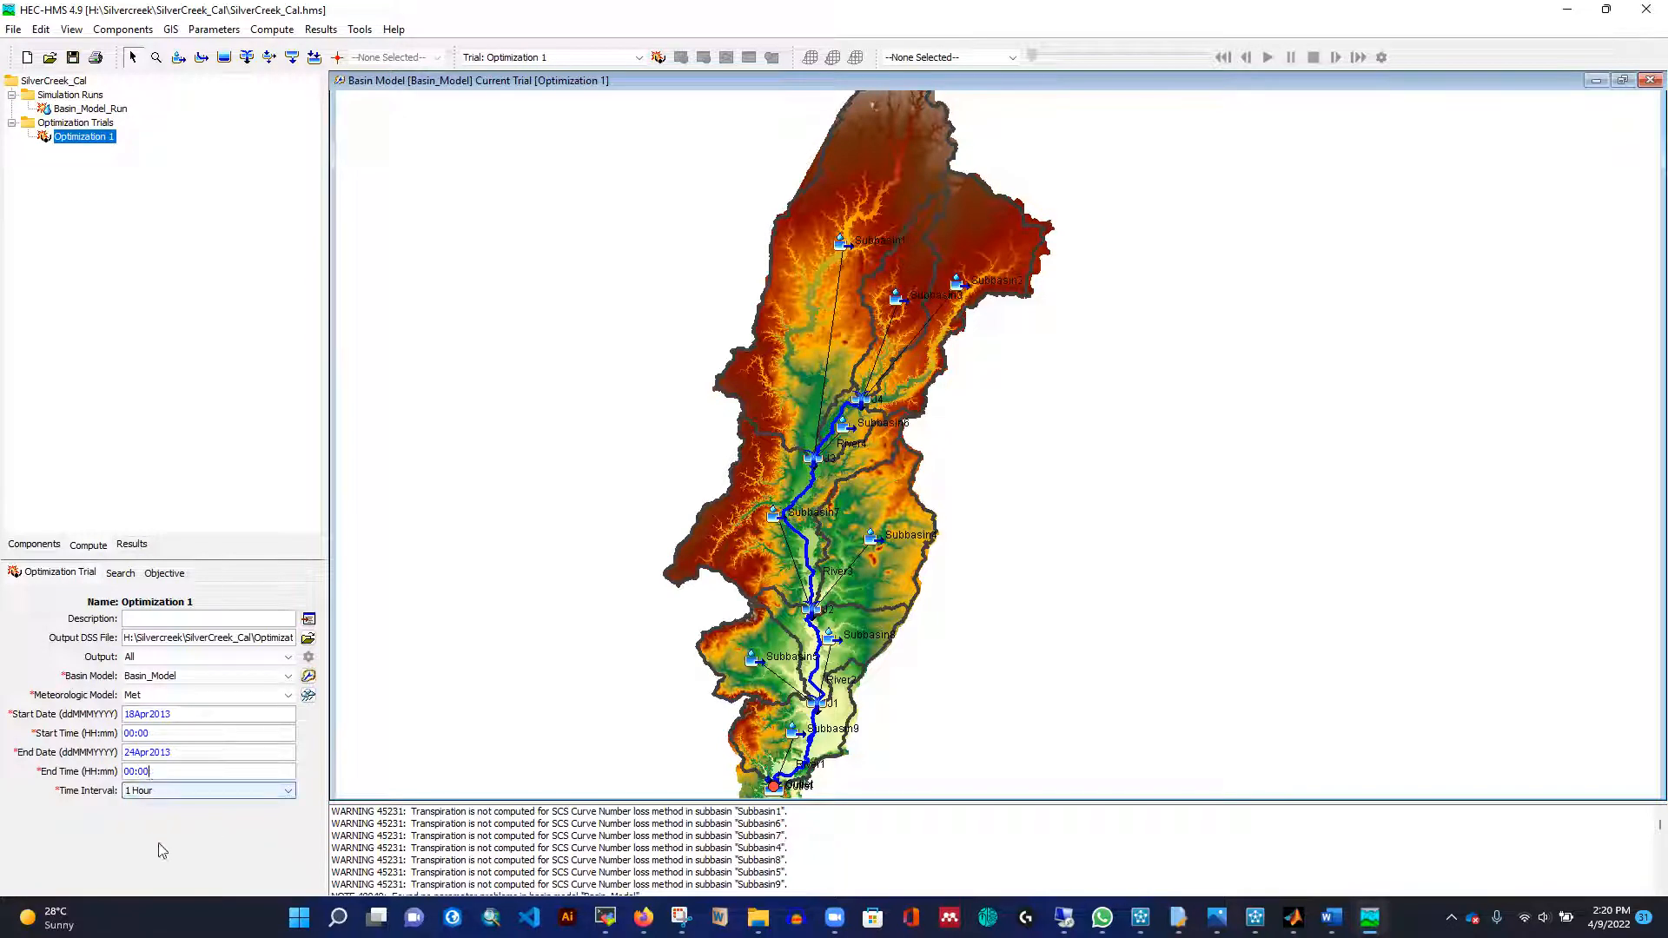
Set the Optimization 1 trial's time interval to 15 Minutes.
left_click(168, 793)
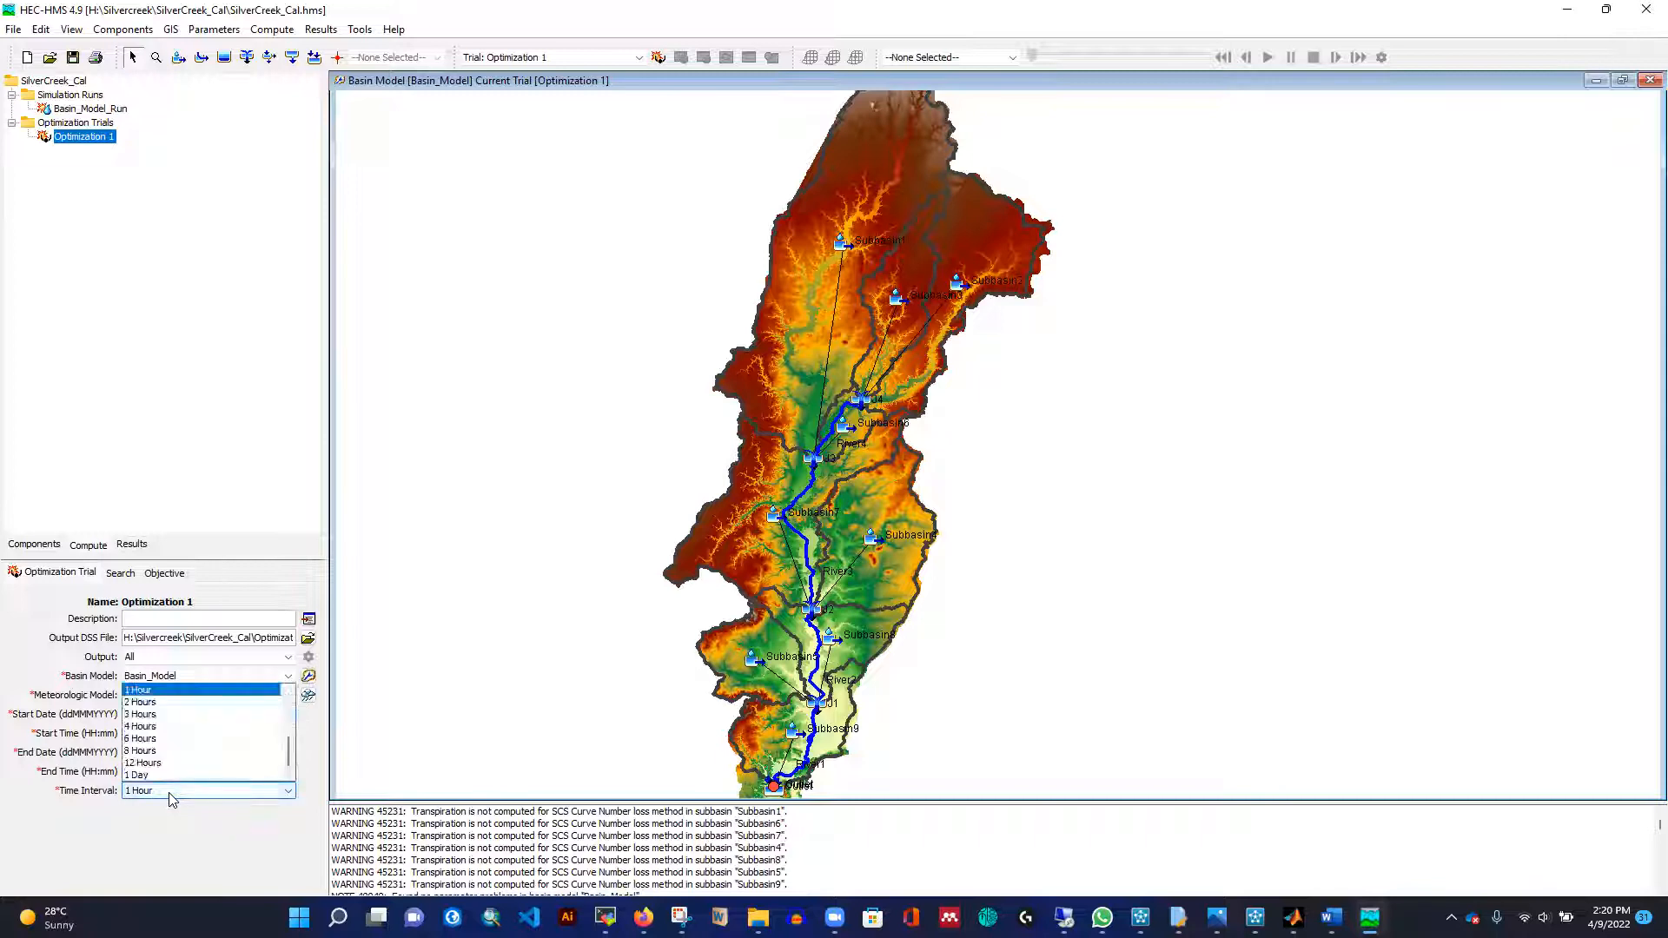
scroll(200, 741, "up", 1)
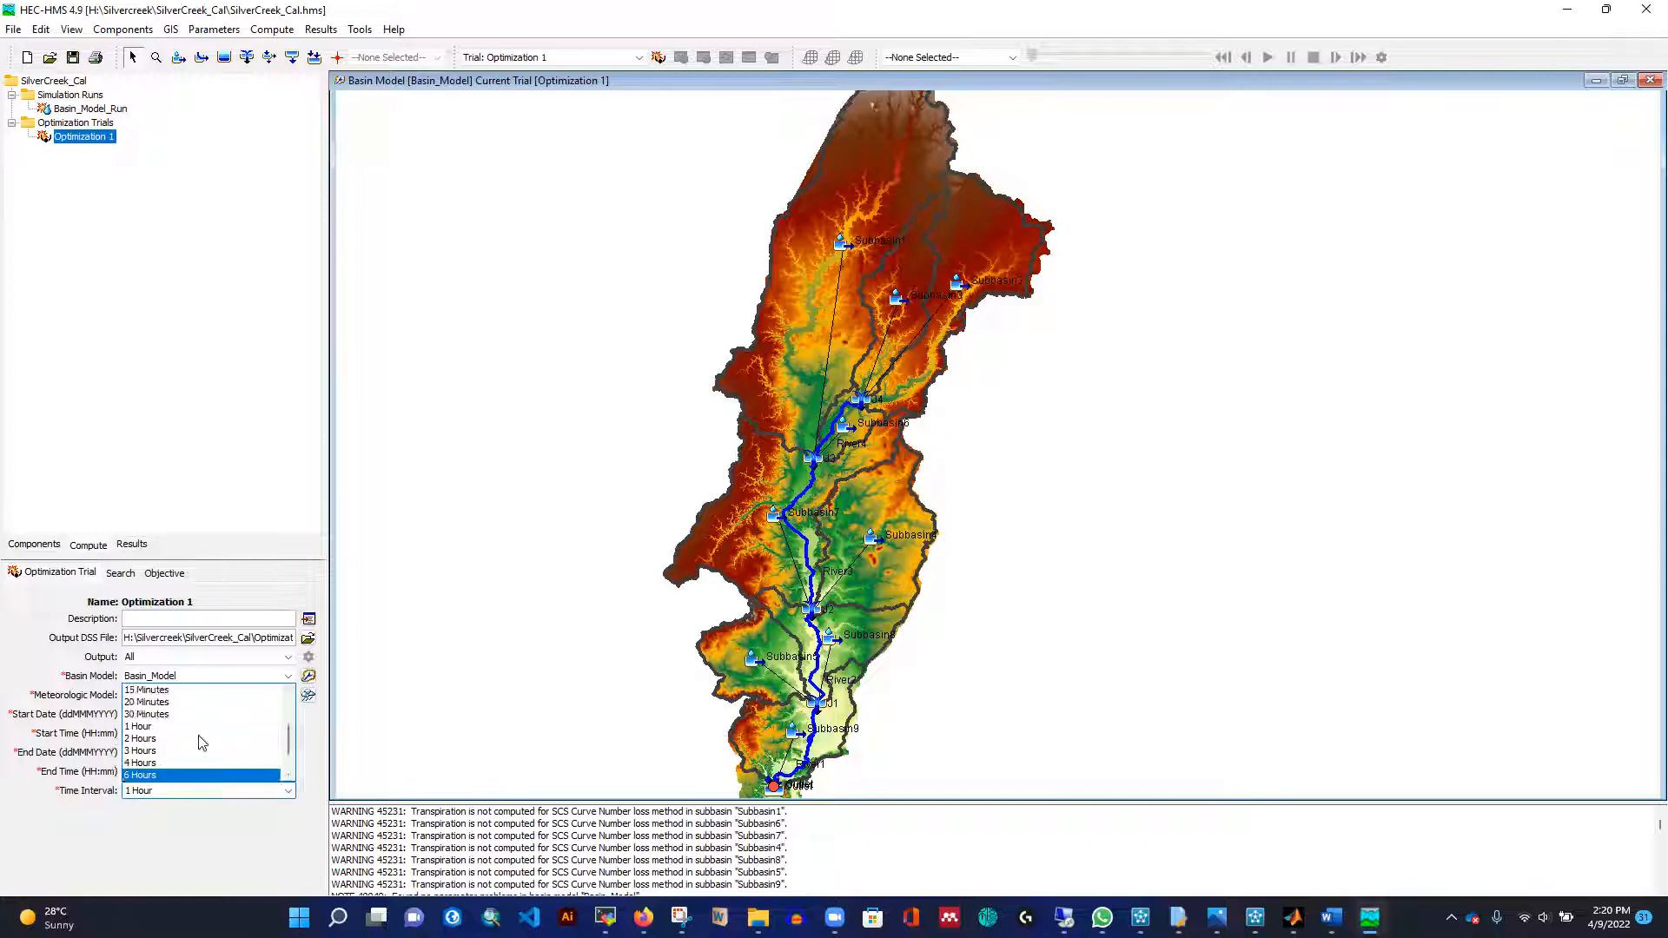
left_click(165, 692)
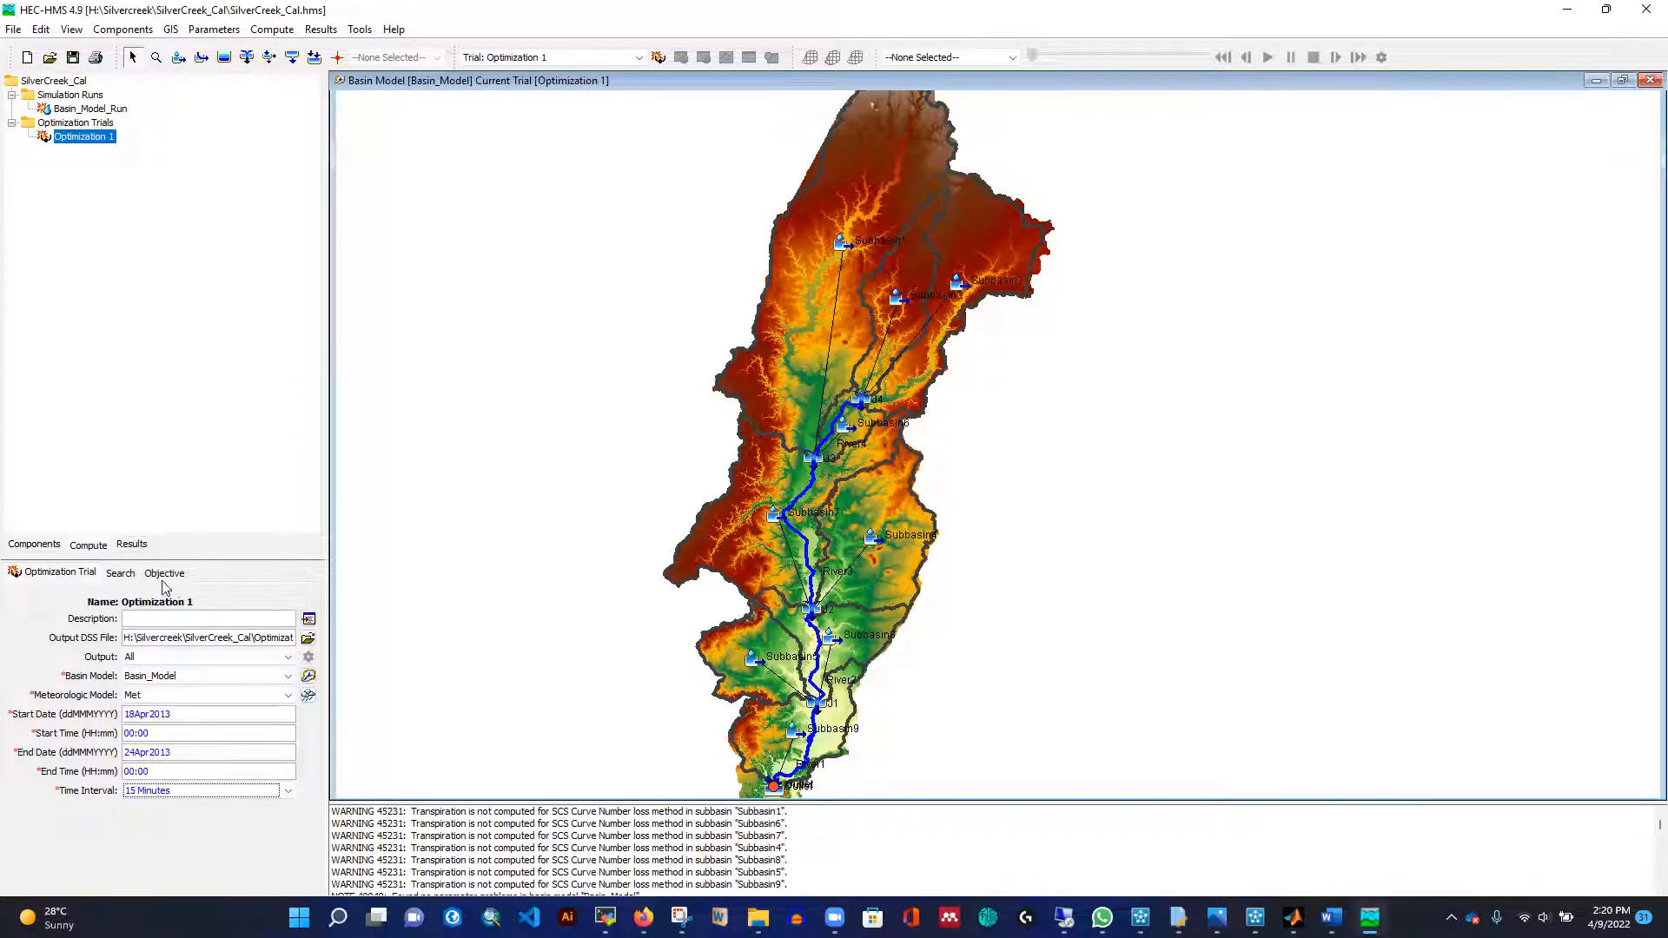
Set the Optimization 1 objective period from 18Apr2013 00:00 to 24Apr2013 00:00.
left_click(128, 577)
left_click(168, 577)
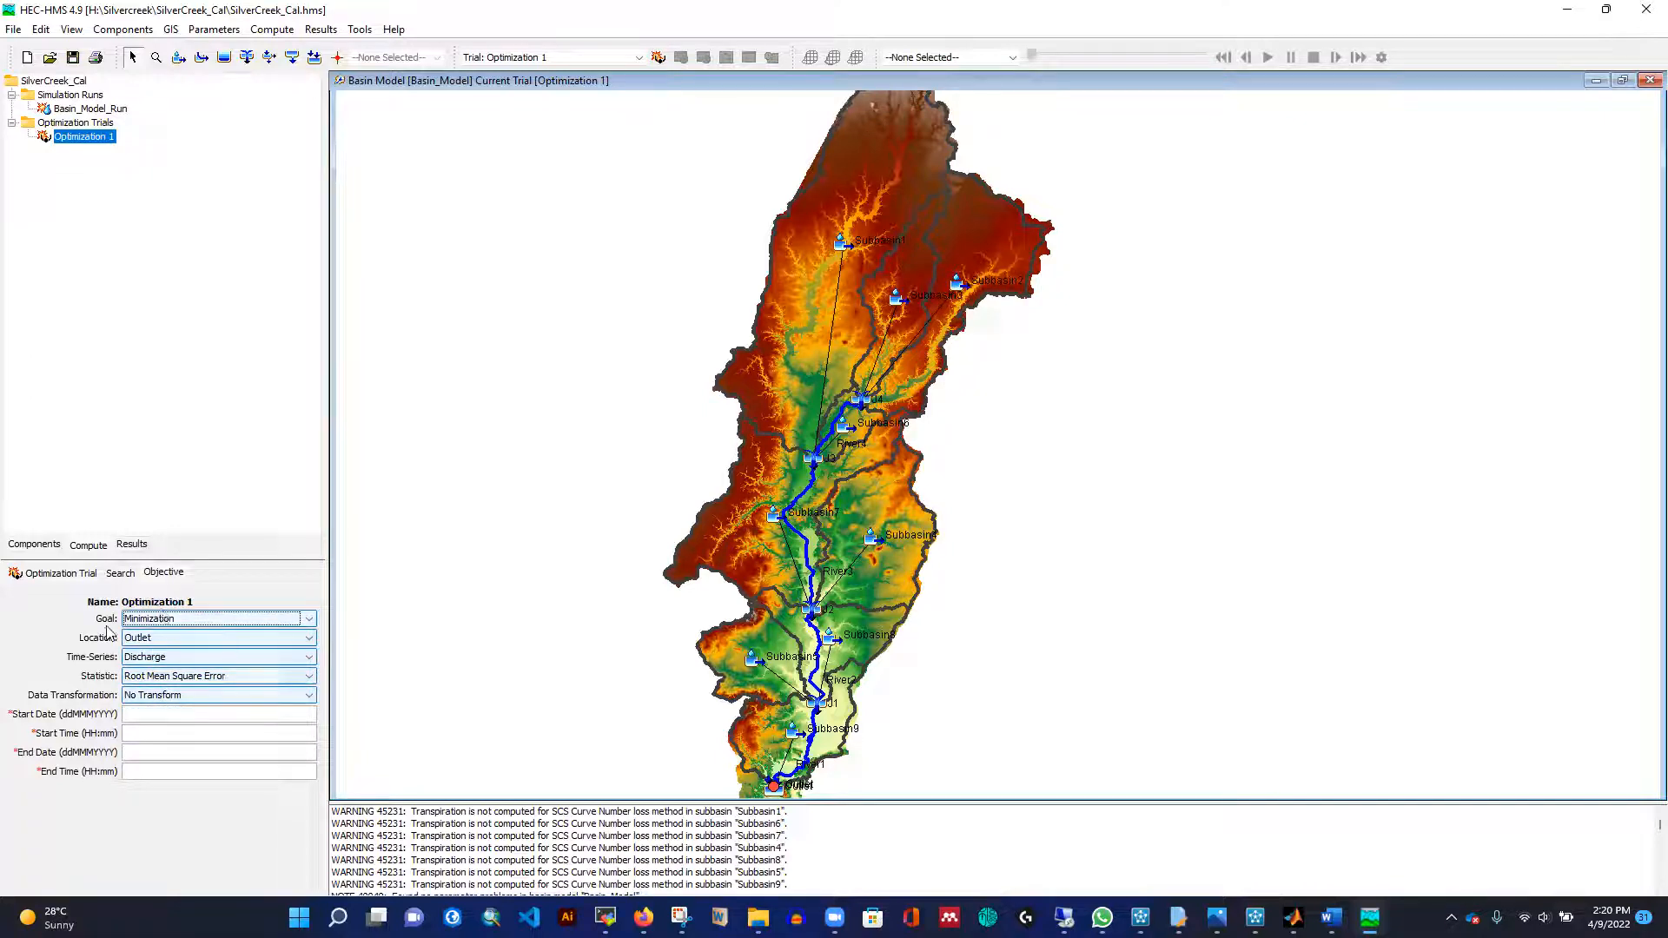
left_click(151, 716)
type("18Apr2013")
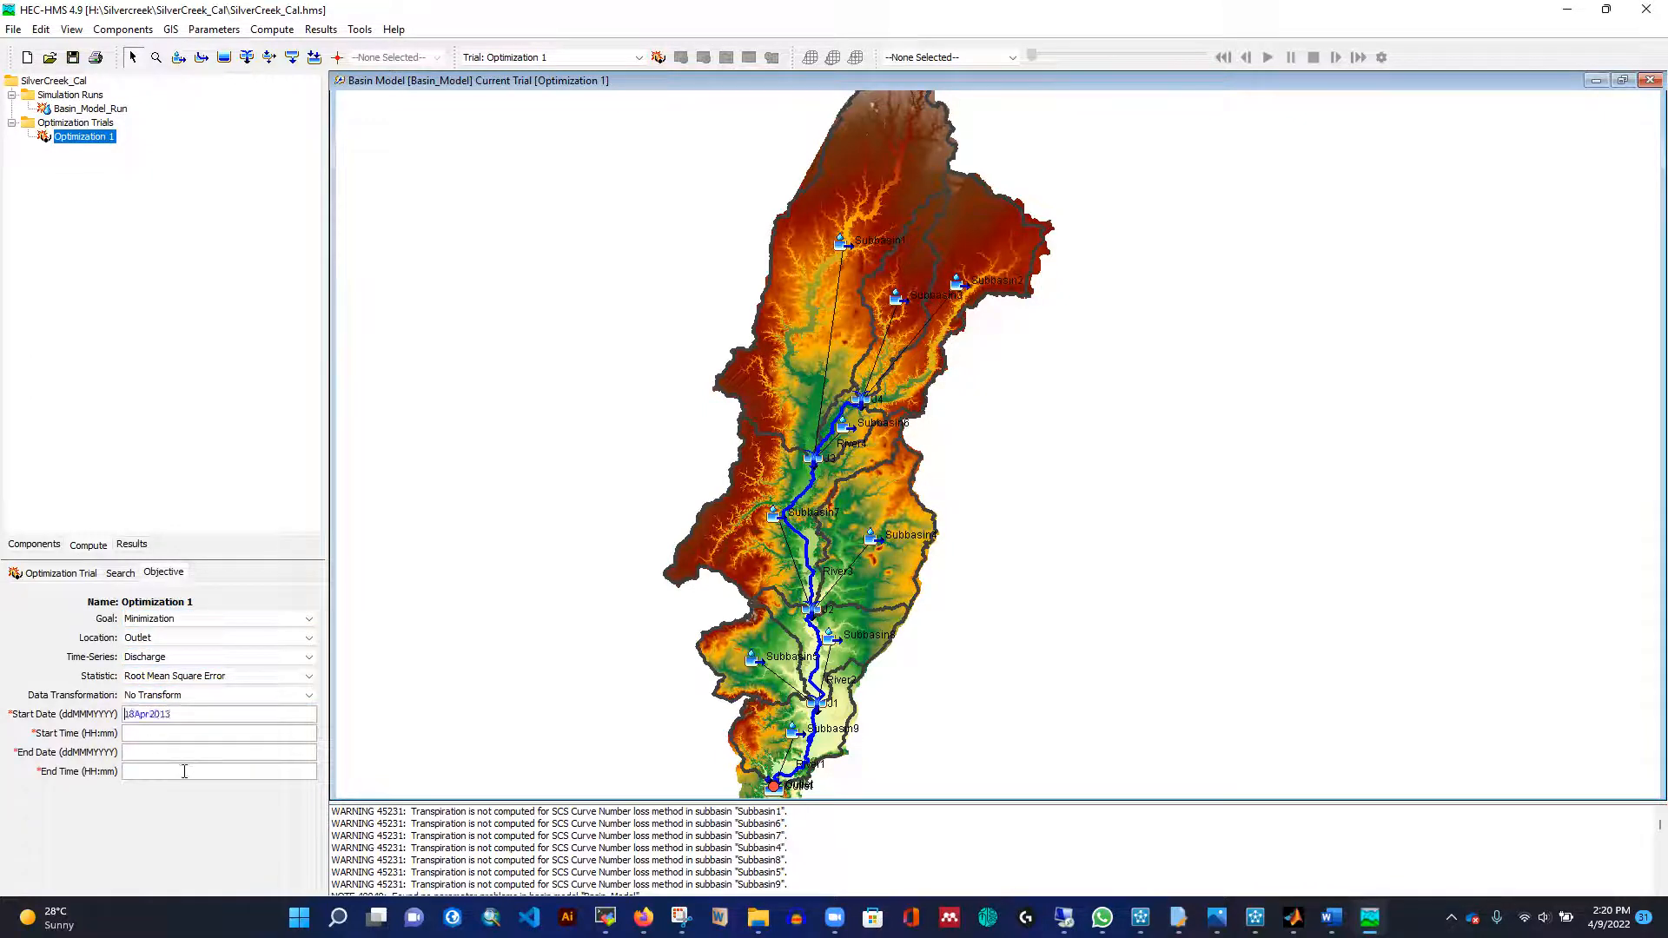
type("18Apr2013")
key("BackSpace")
key("BackSpace")
type("24")
Add five parameters to the Optimization 1 trial.
left_click(87, 138)
right_click(80, 141)
left_click(145, 258)
right_click(94, 142)
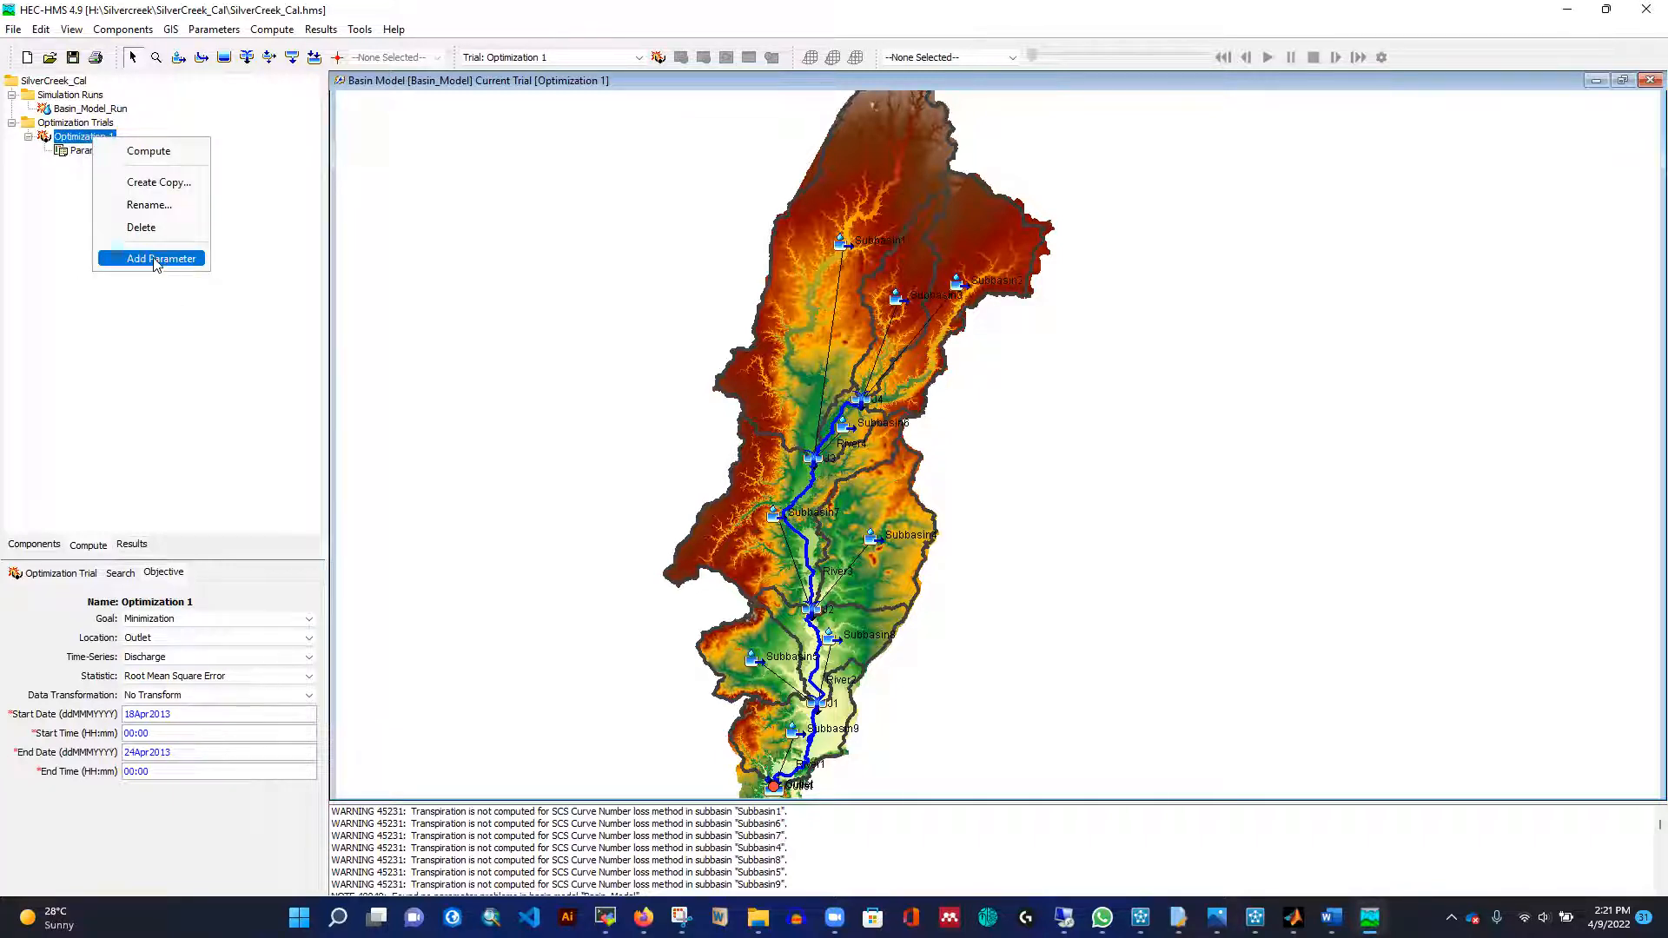
left_click(157, 260)
right_click(94, 143)
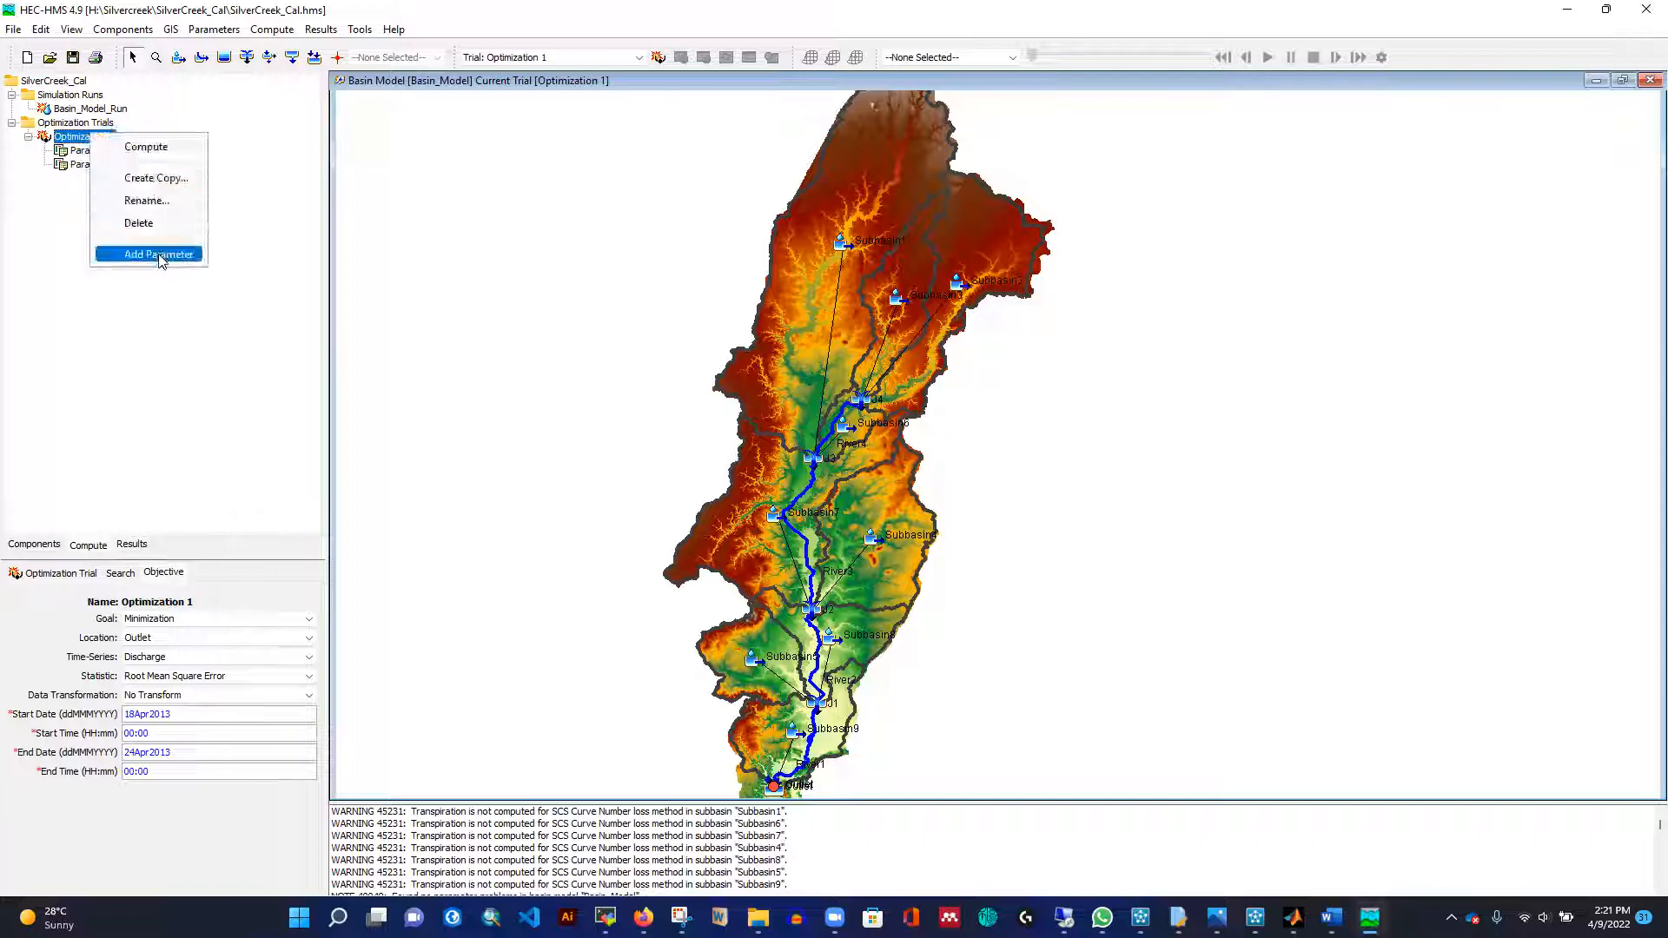
left_click(156, 258)
right_click(92, 137)
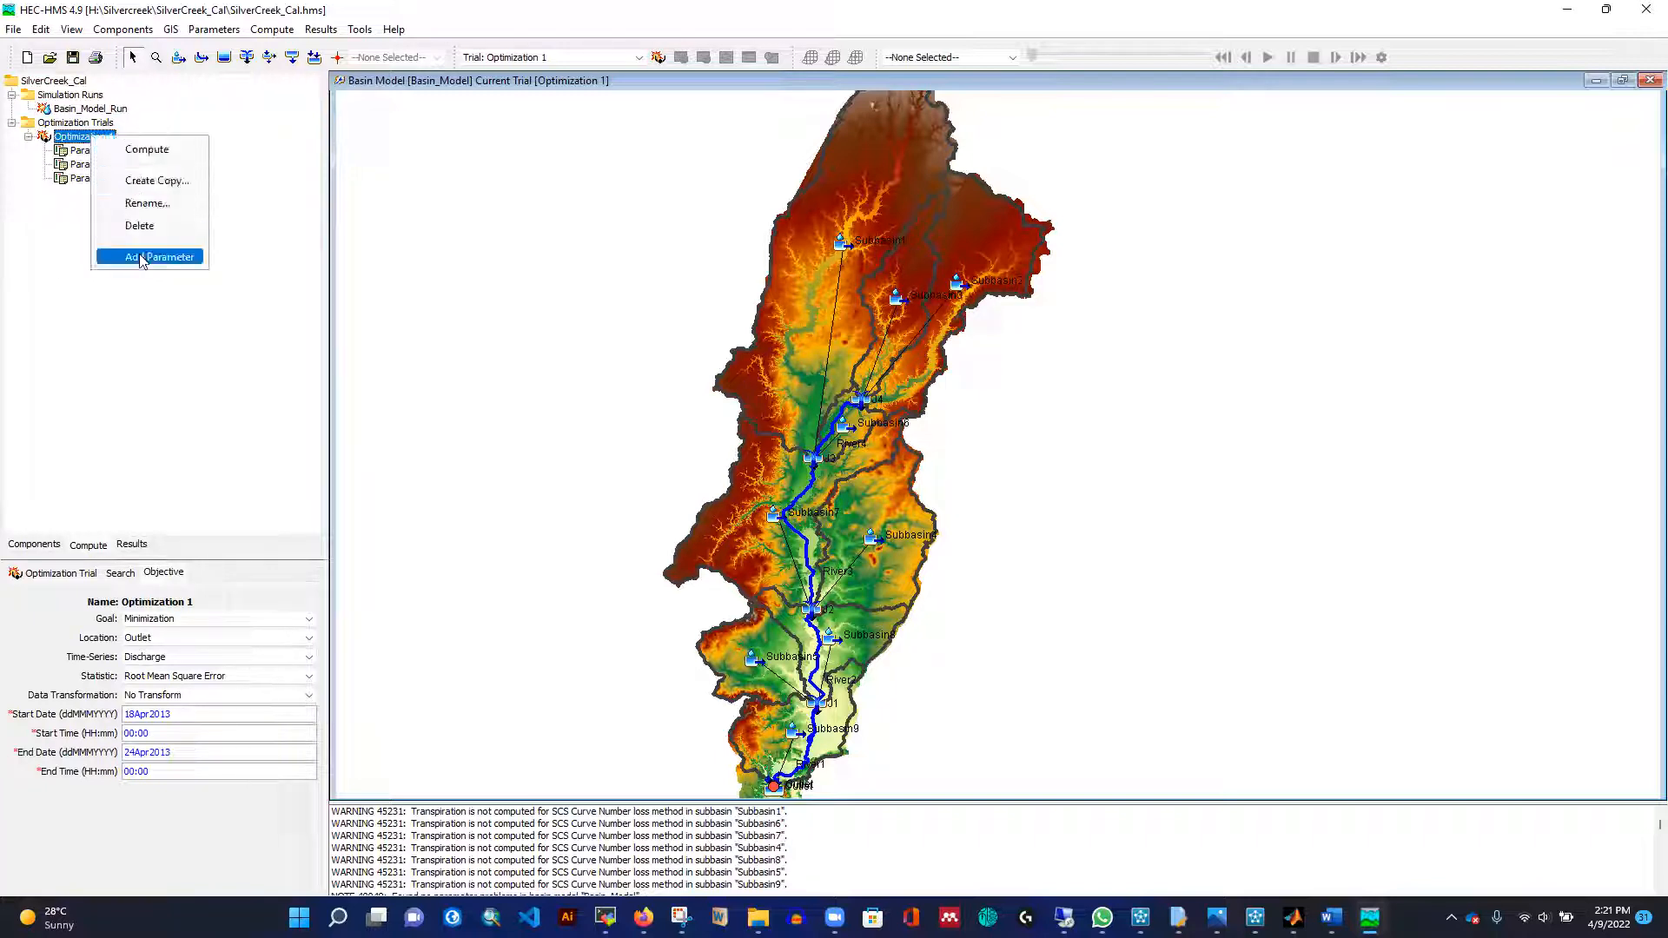
left_click(143, 260)
right_click(87, 139)
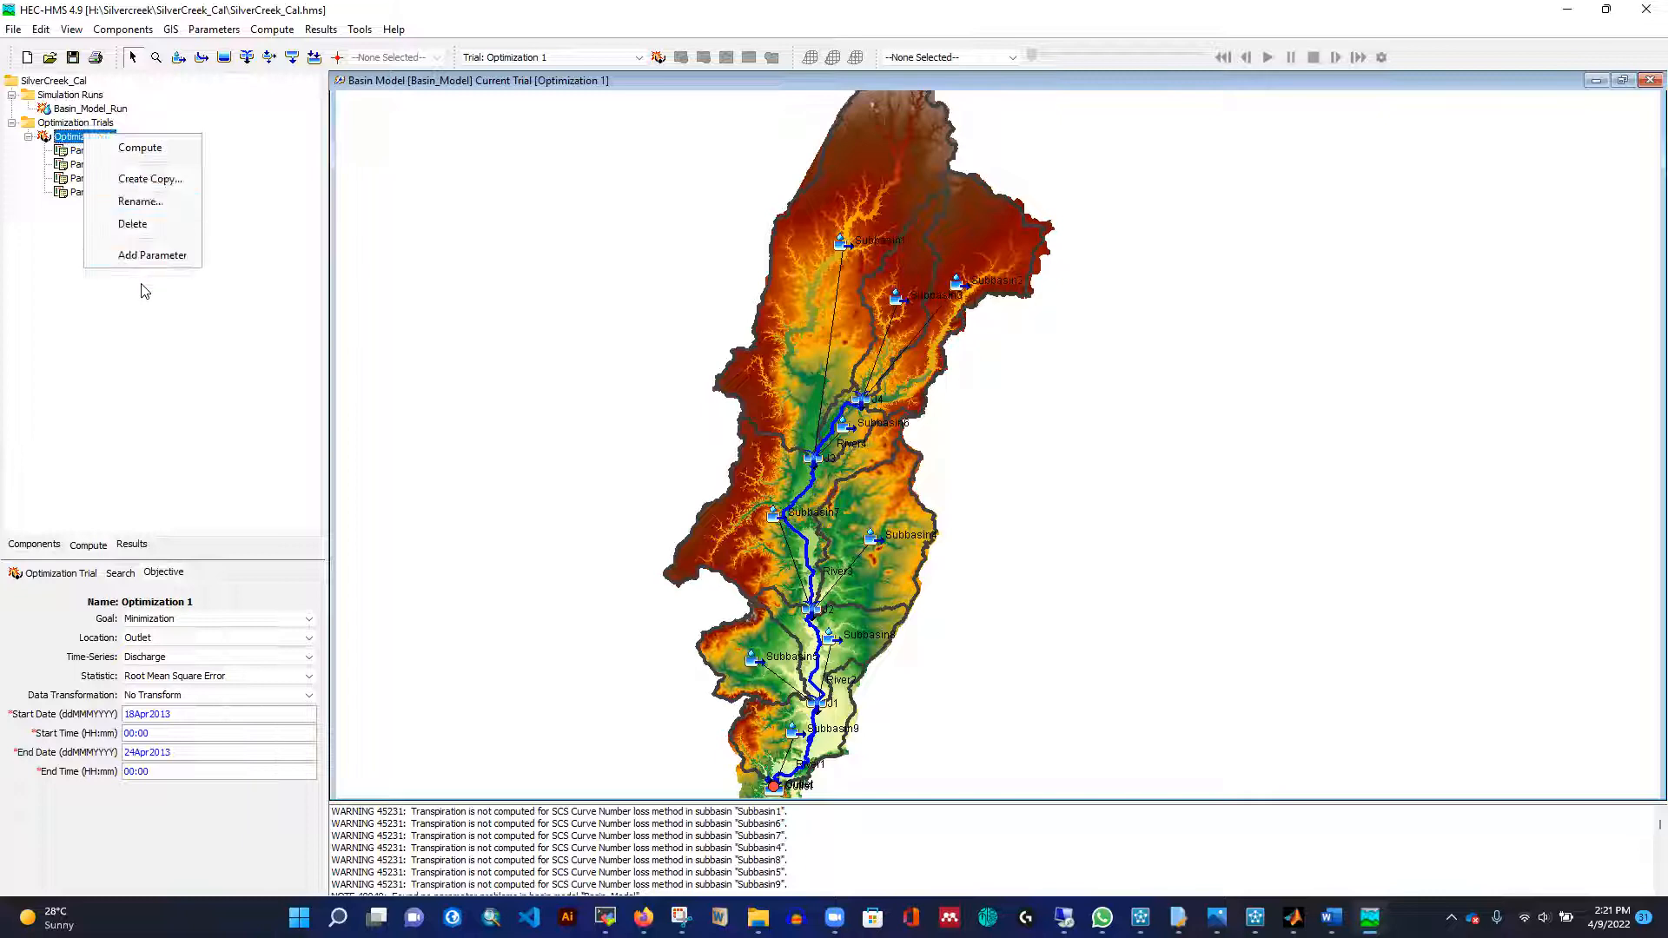
left_click(139, 260)
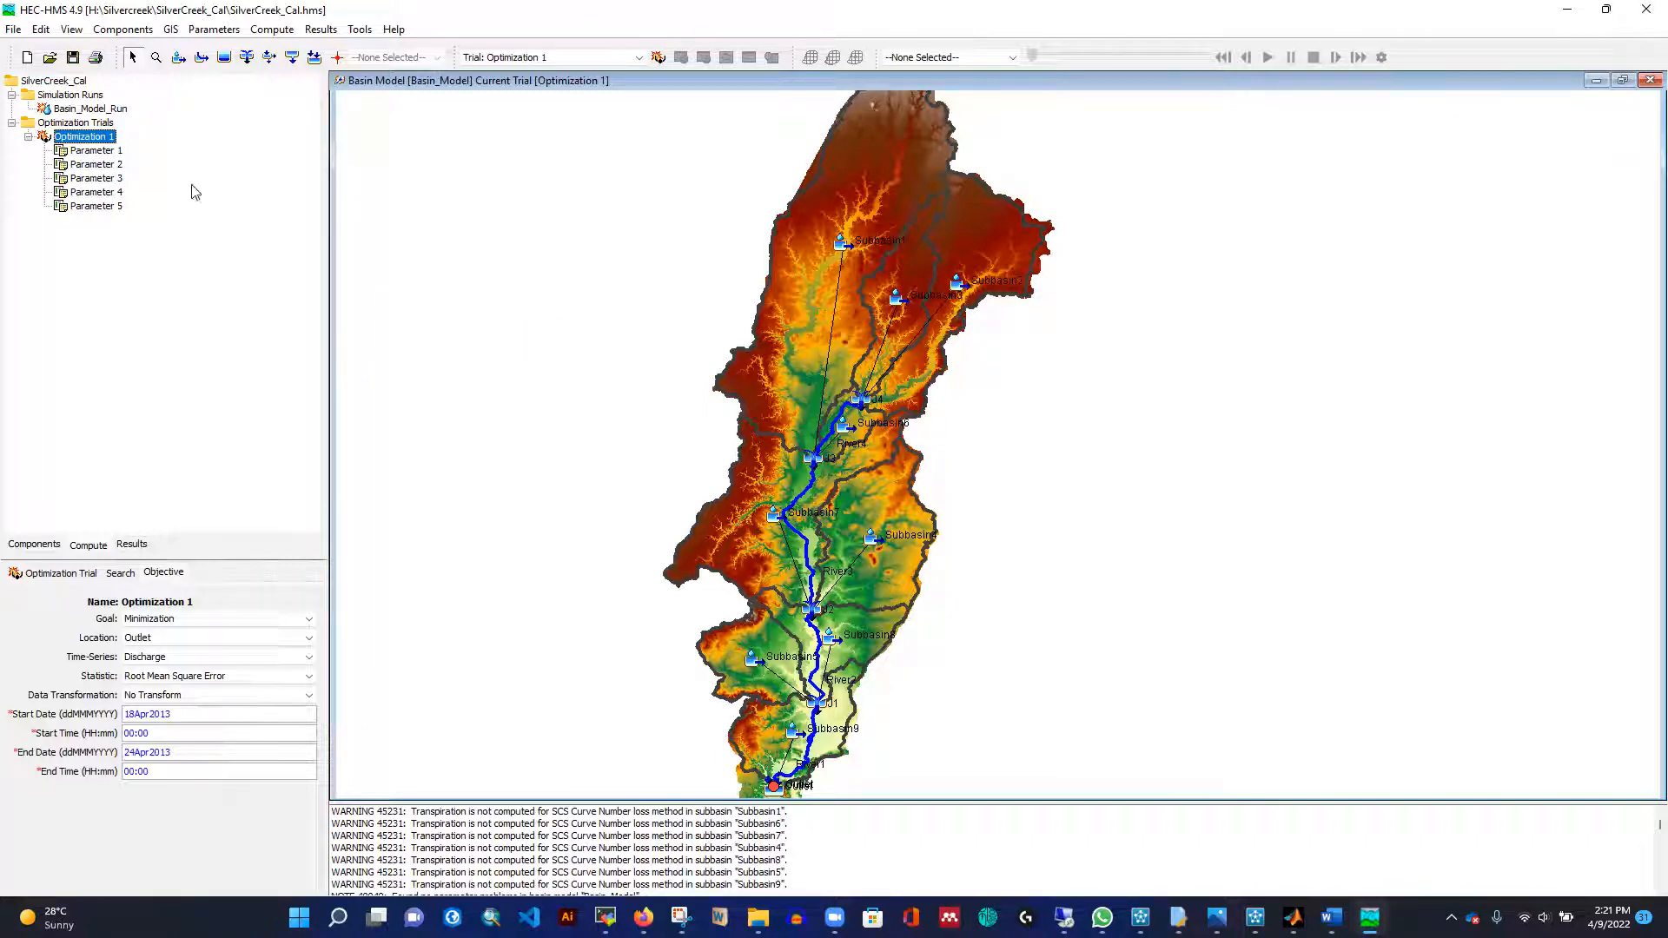
Assign Parameter 1 to all subbasins with the SCS Curve Number - Initial Abstraction Scale Factor.
left_click(97, 151)
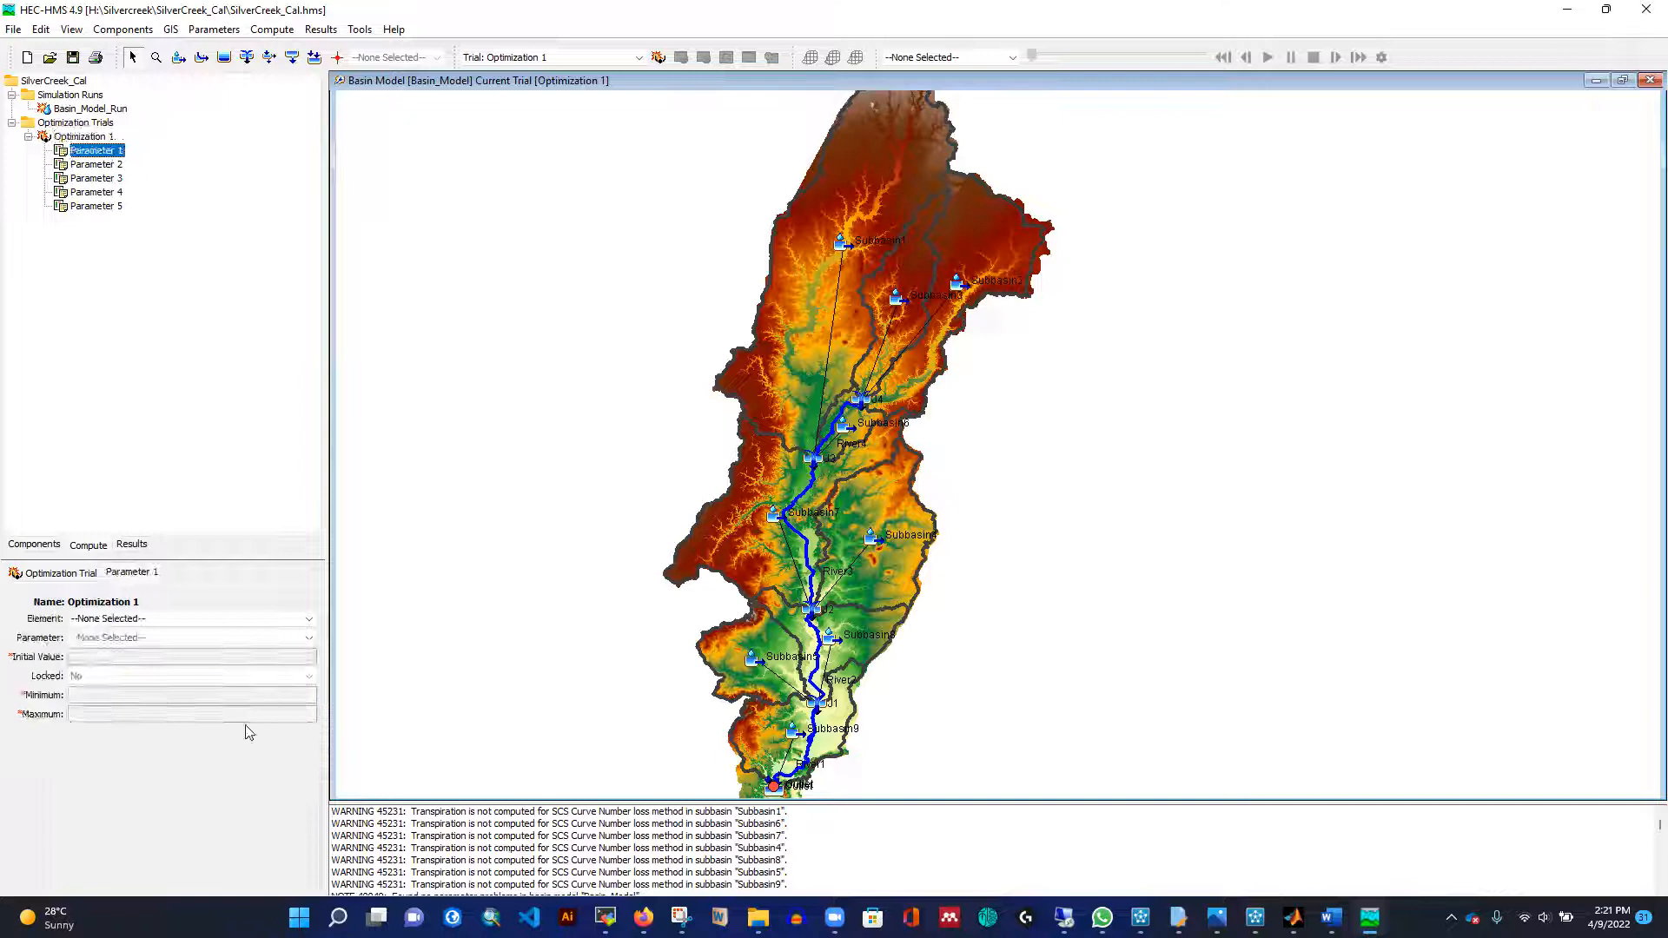
left_click(206, 622)
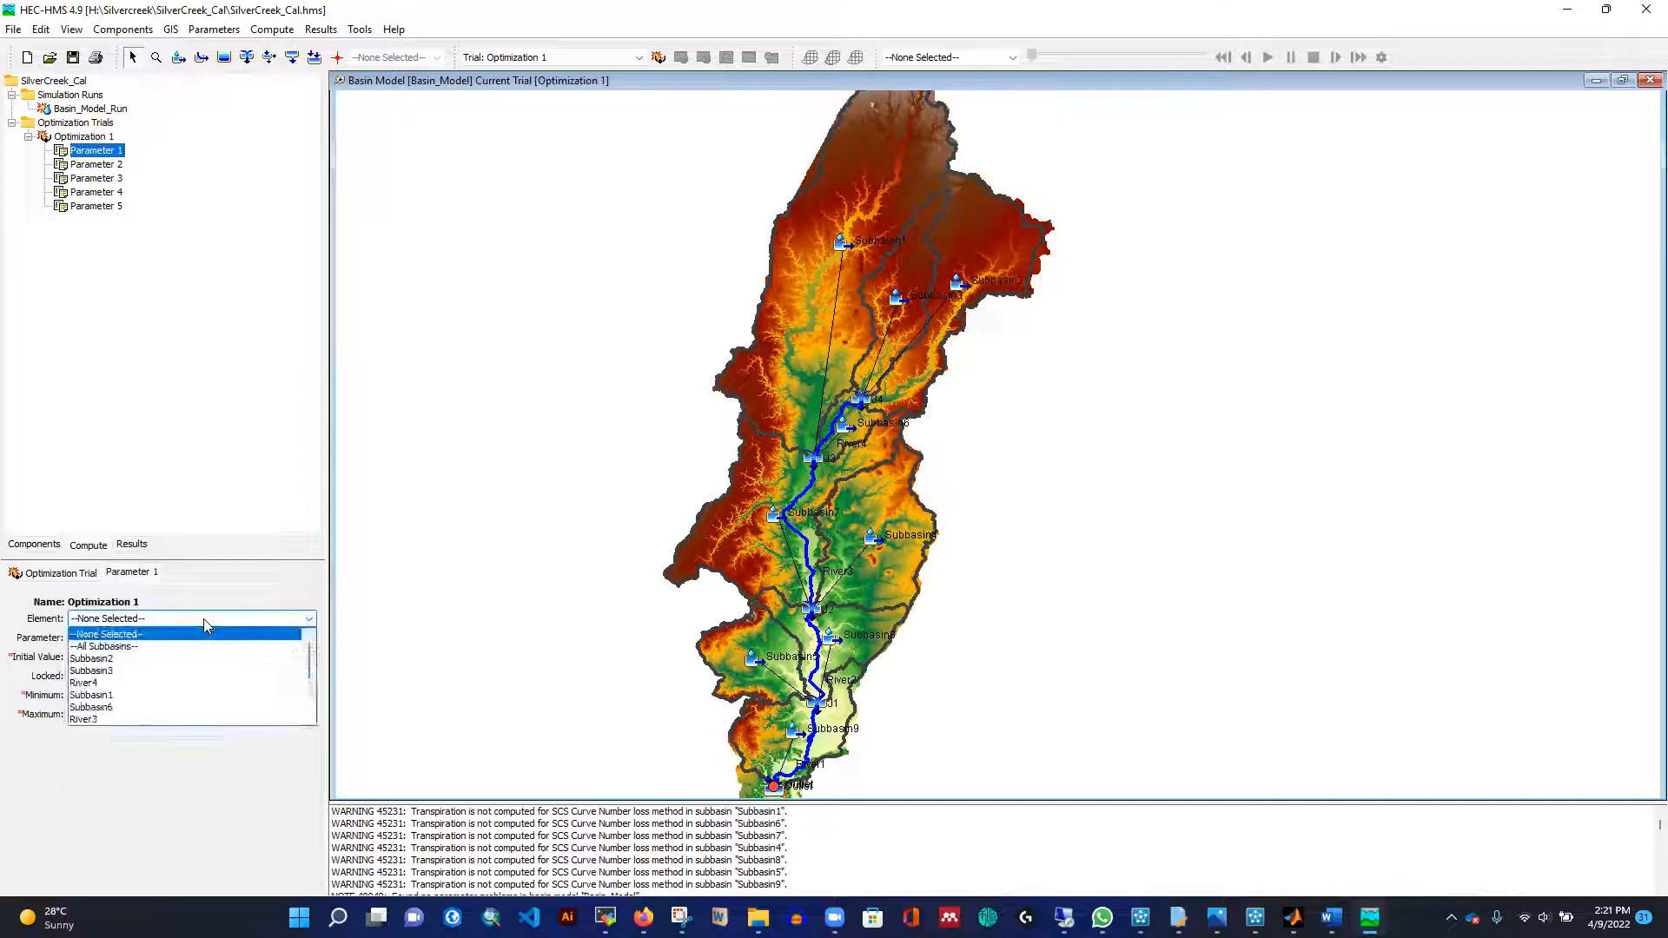
left_click(144, 647)
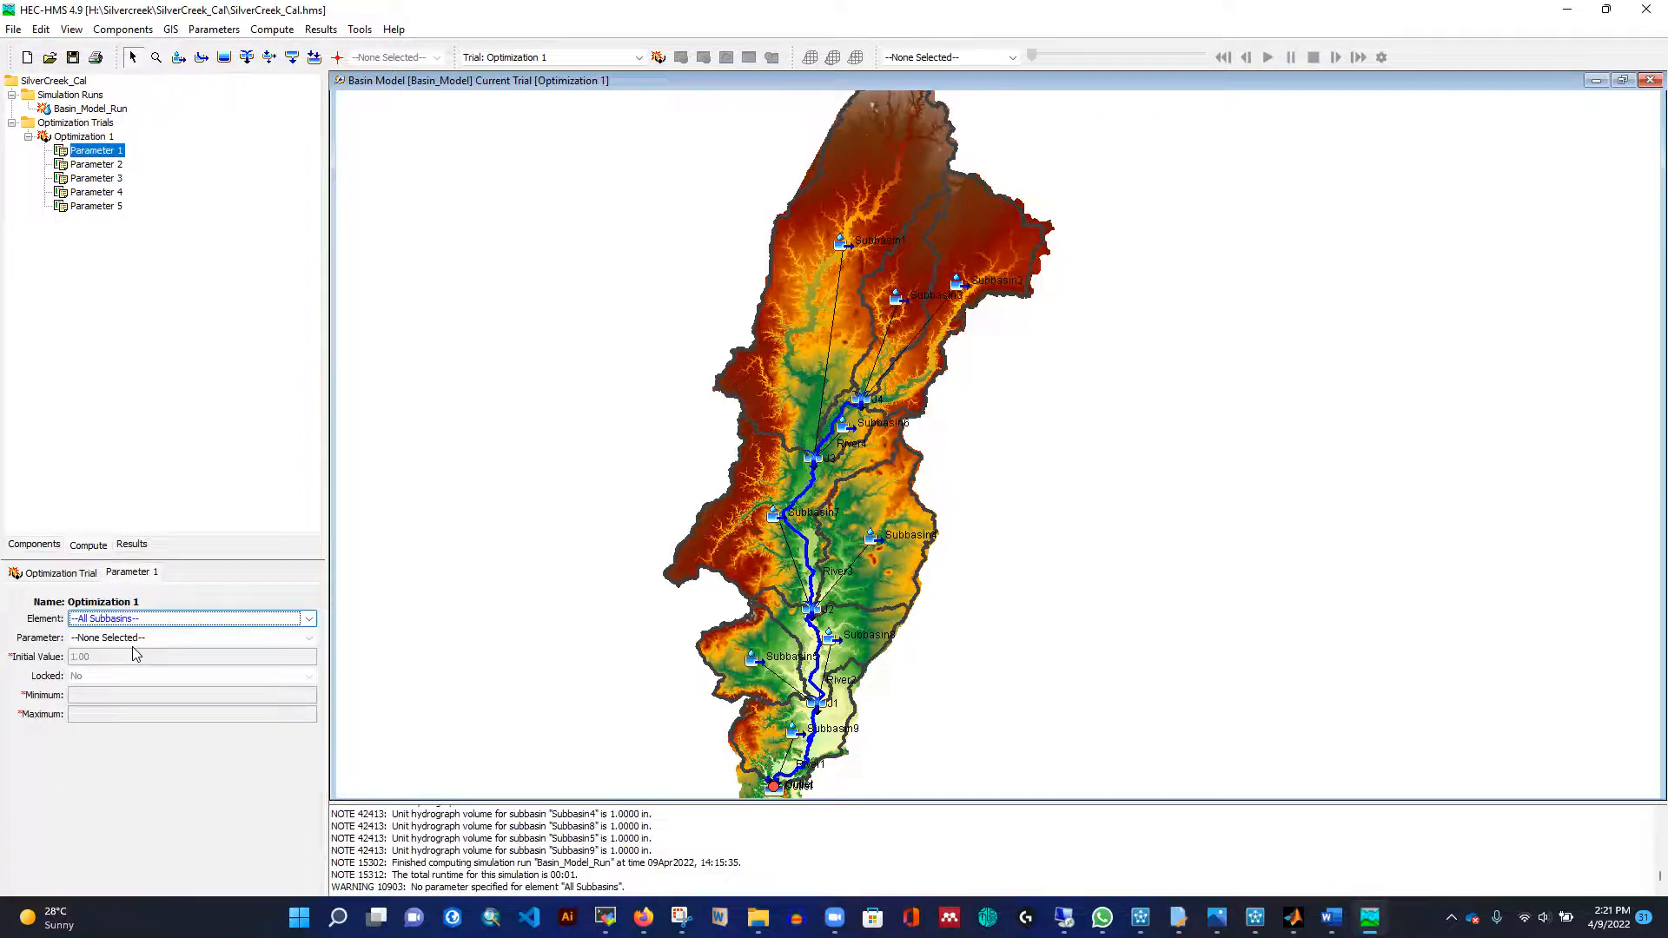
left_click(203, 640)
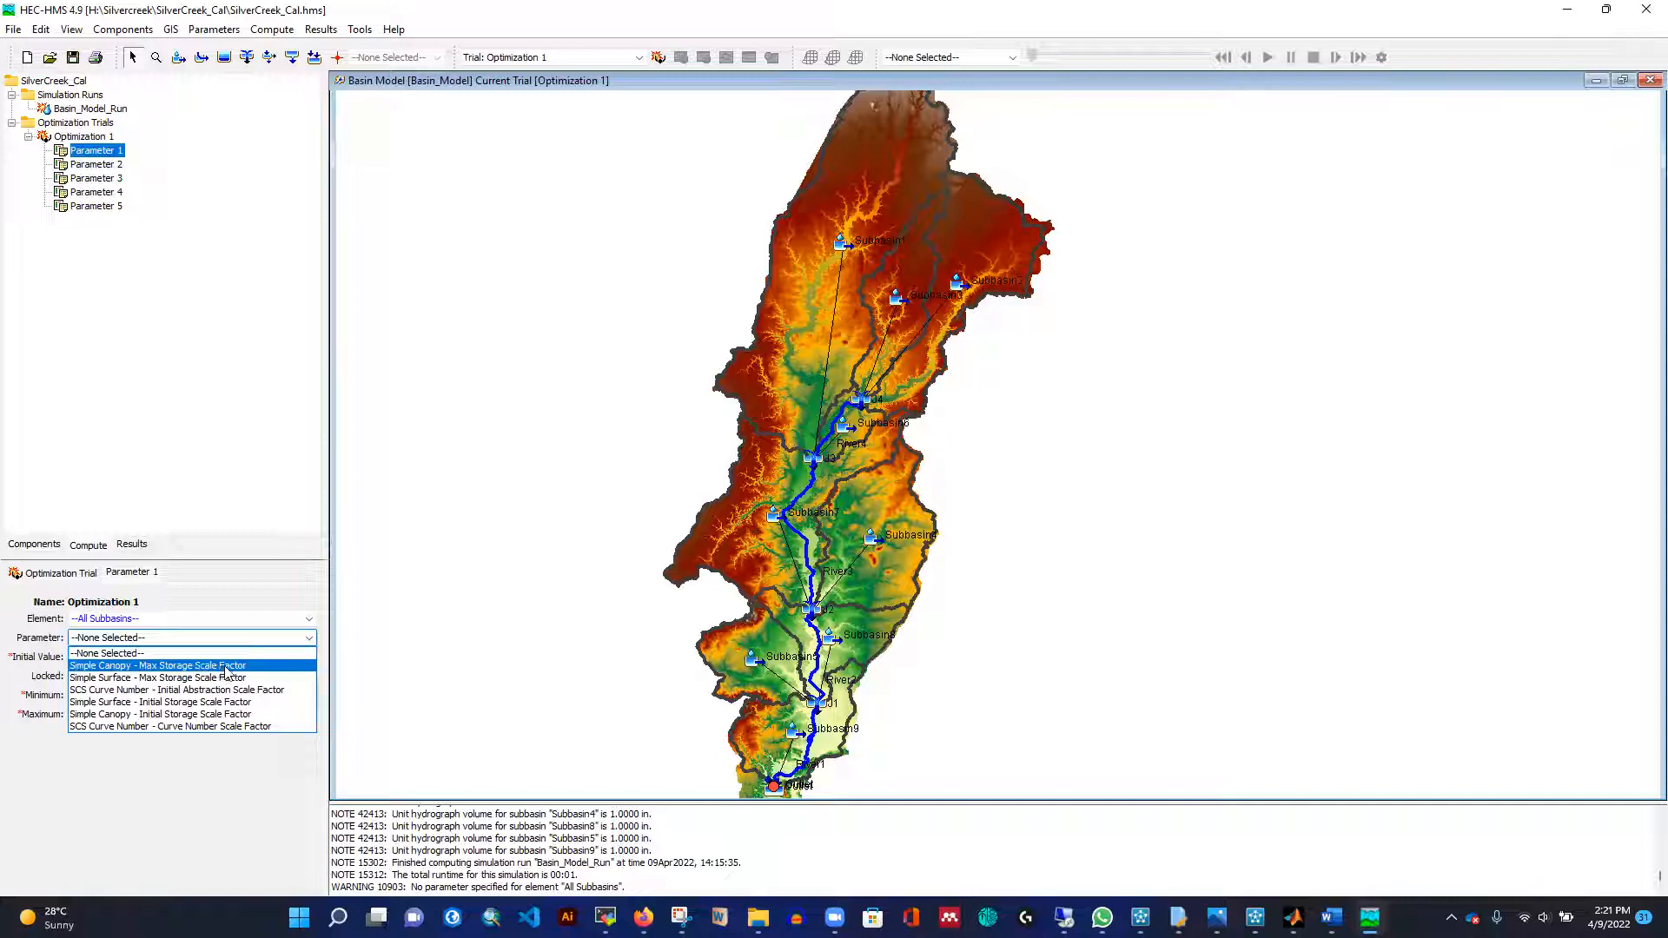
left_click(182, 693)
Try an initial value of 0.50 for Parameter 1 and restore it to 1.
left_click(105, 167)
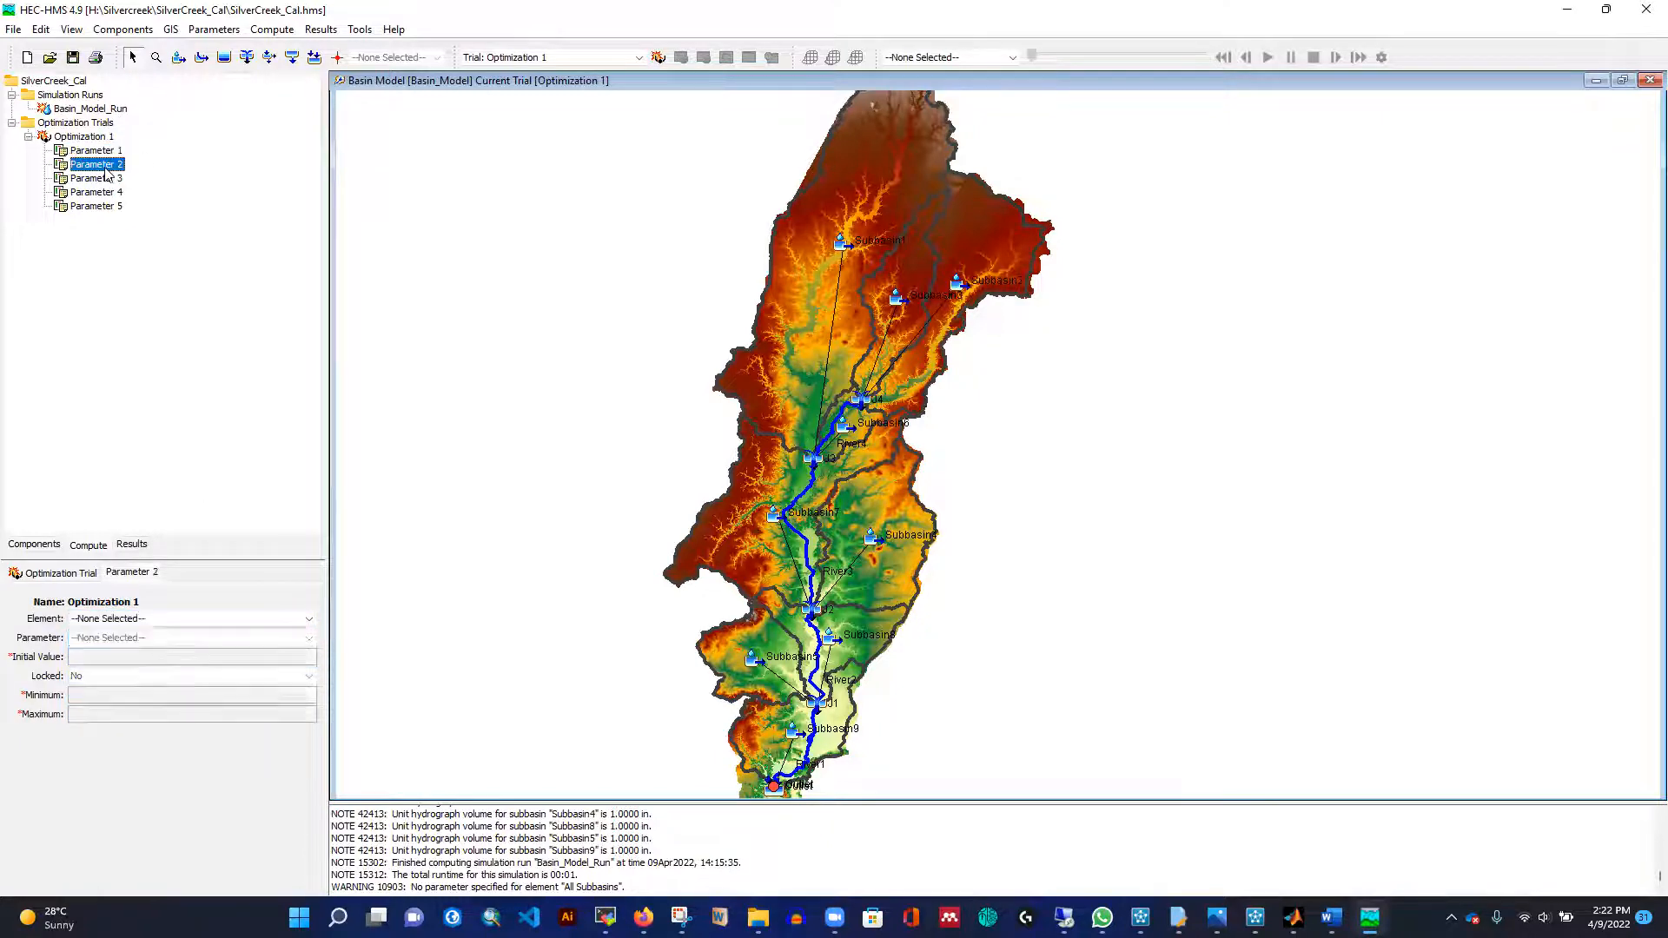
left_click(98, 152)
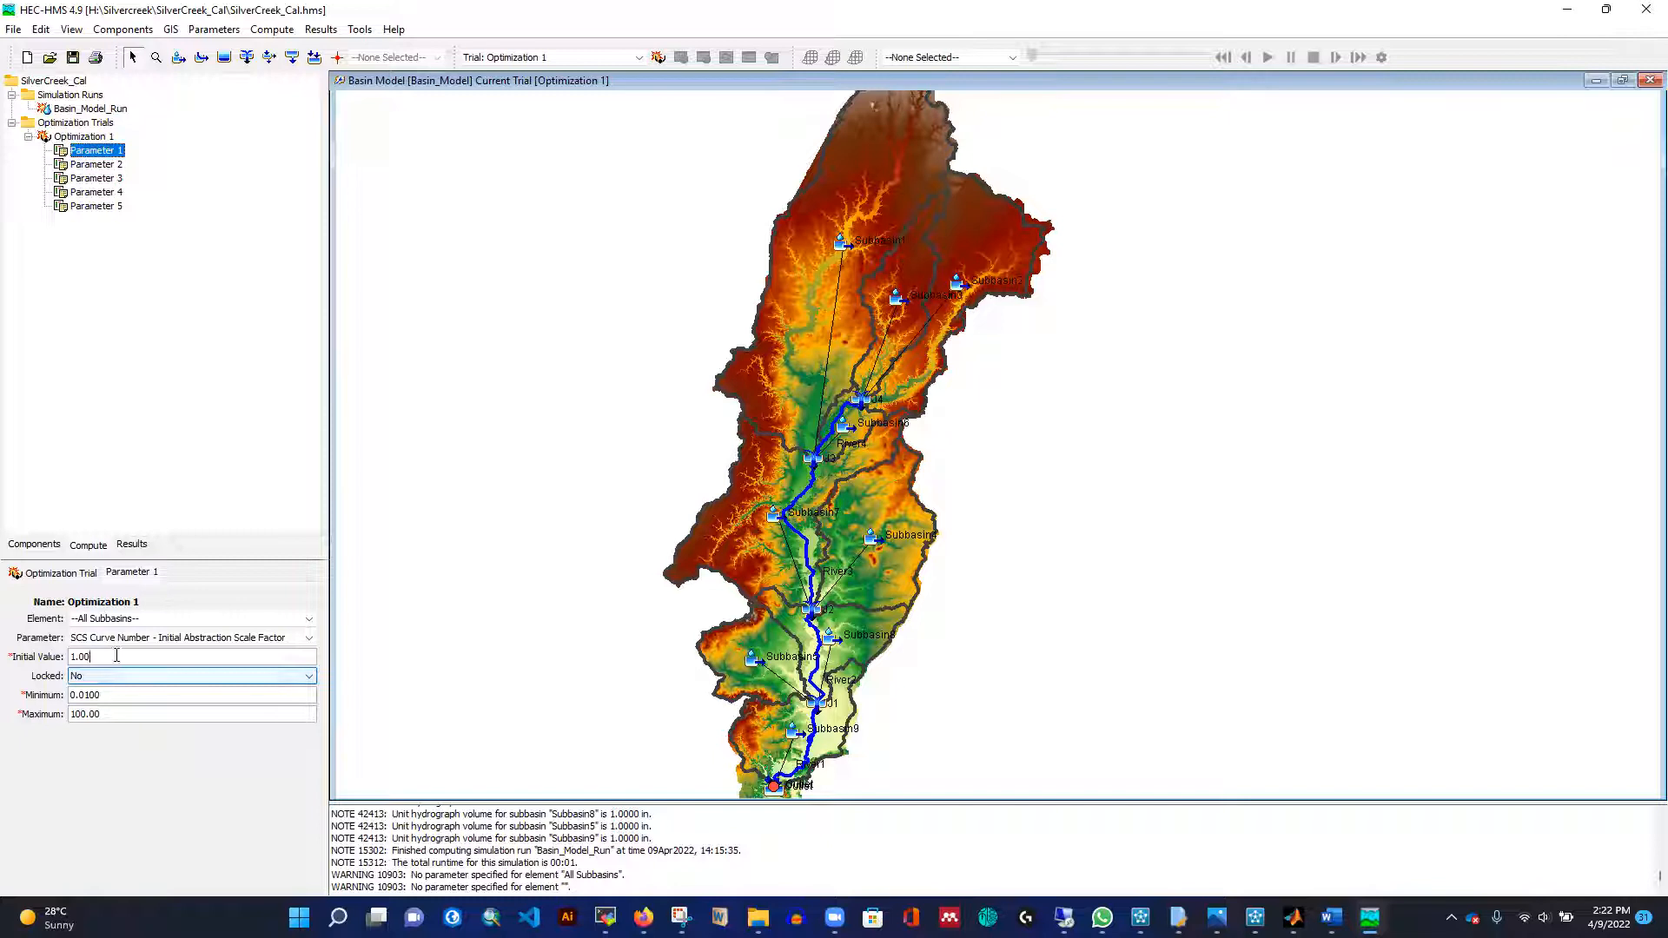
left_click_drag(157, 656, 8, 643)
type("0.")
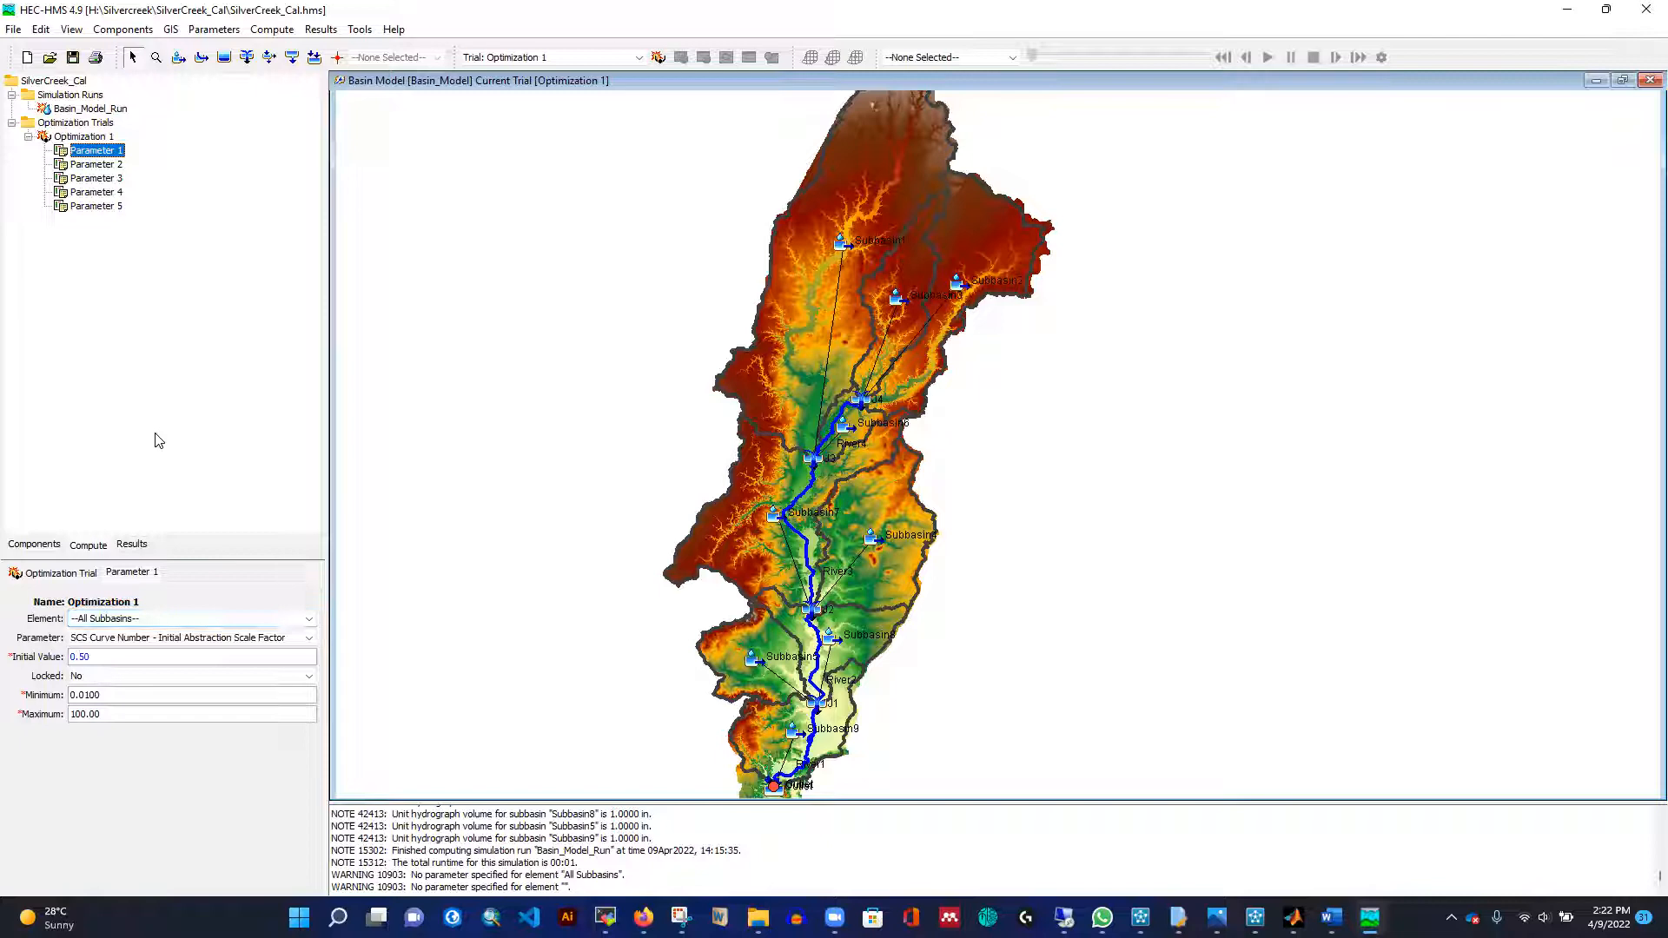
double_click(113, 657)
type("1")
Assign Parameter 2 to all subbasins with the SCS Curve Number - Curve Number Scale Factor.
left_click(113, 166)
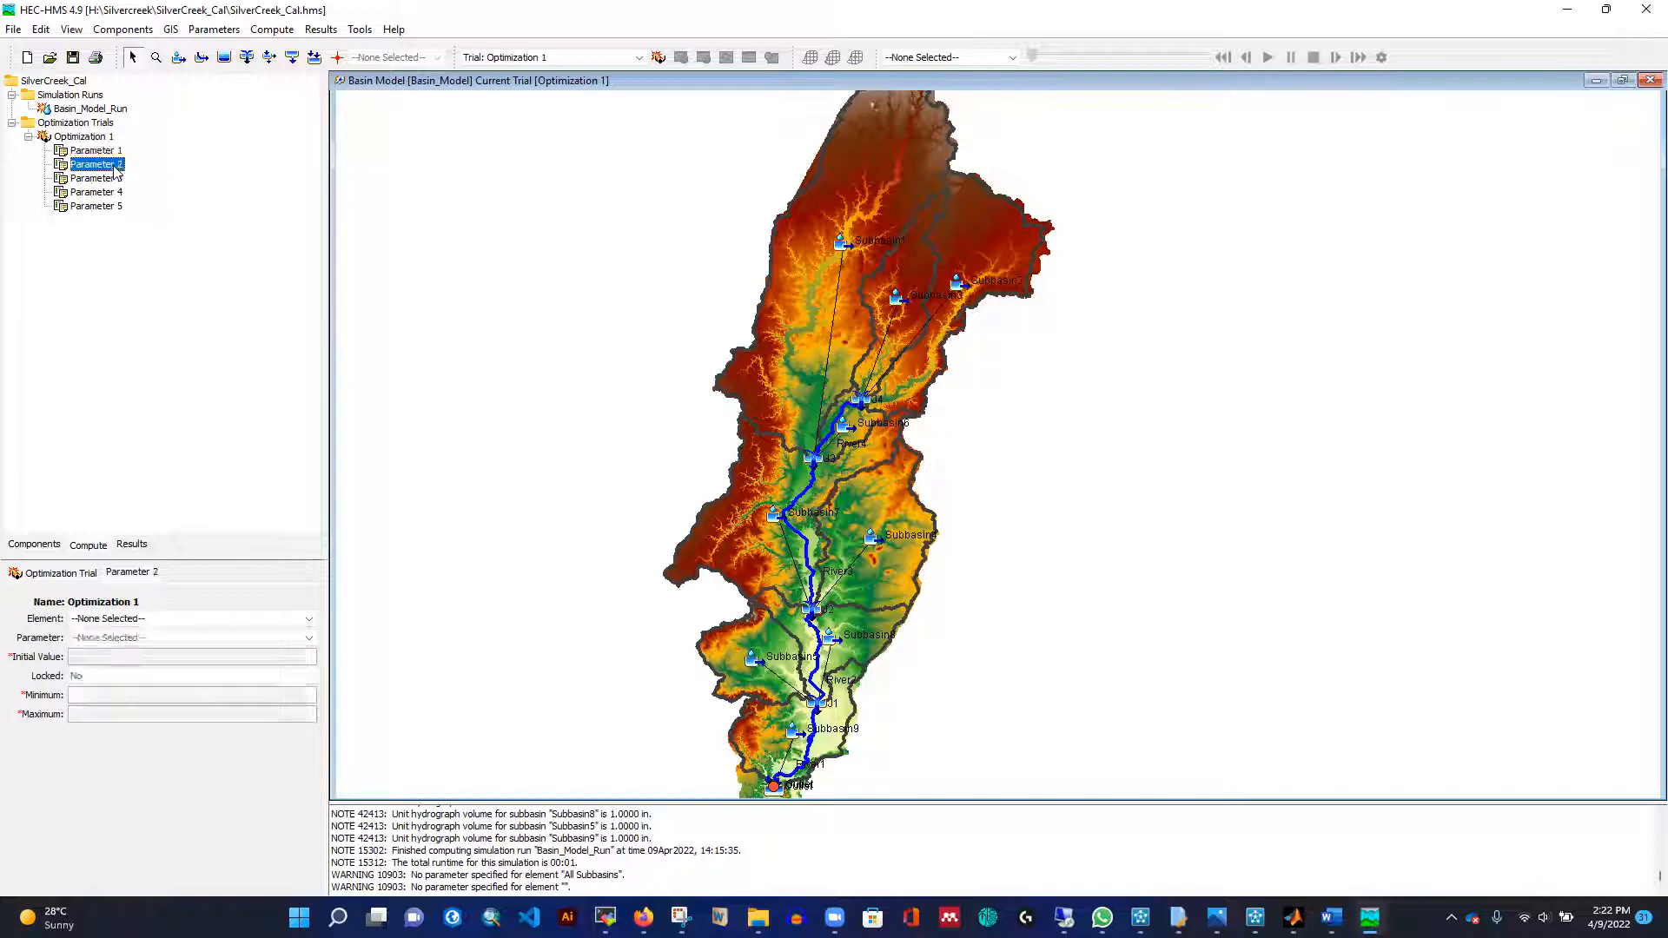
left_click(197, 619)
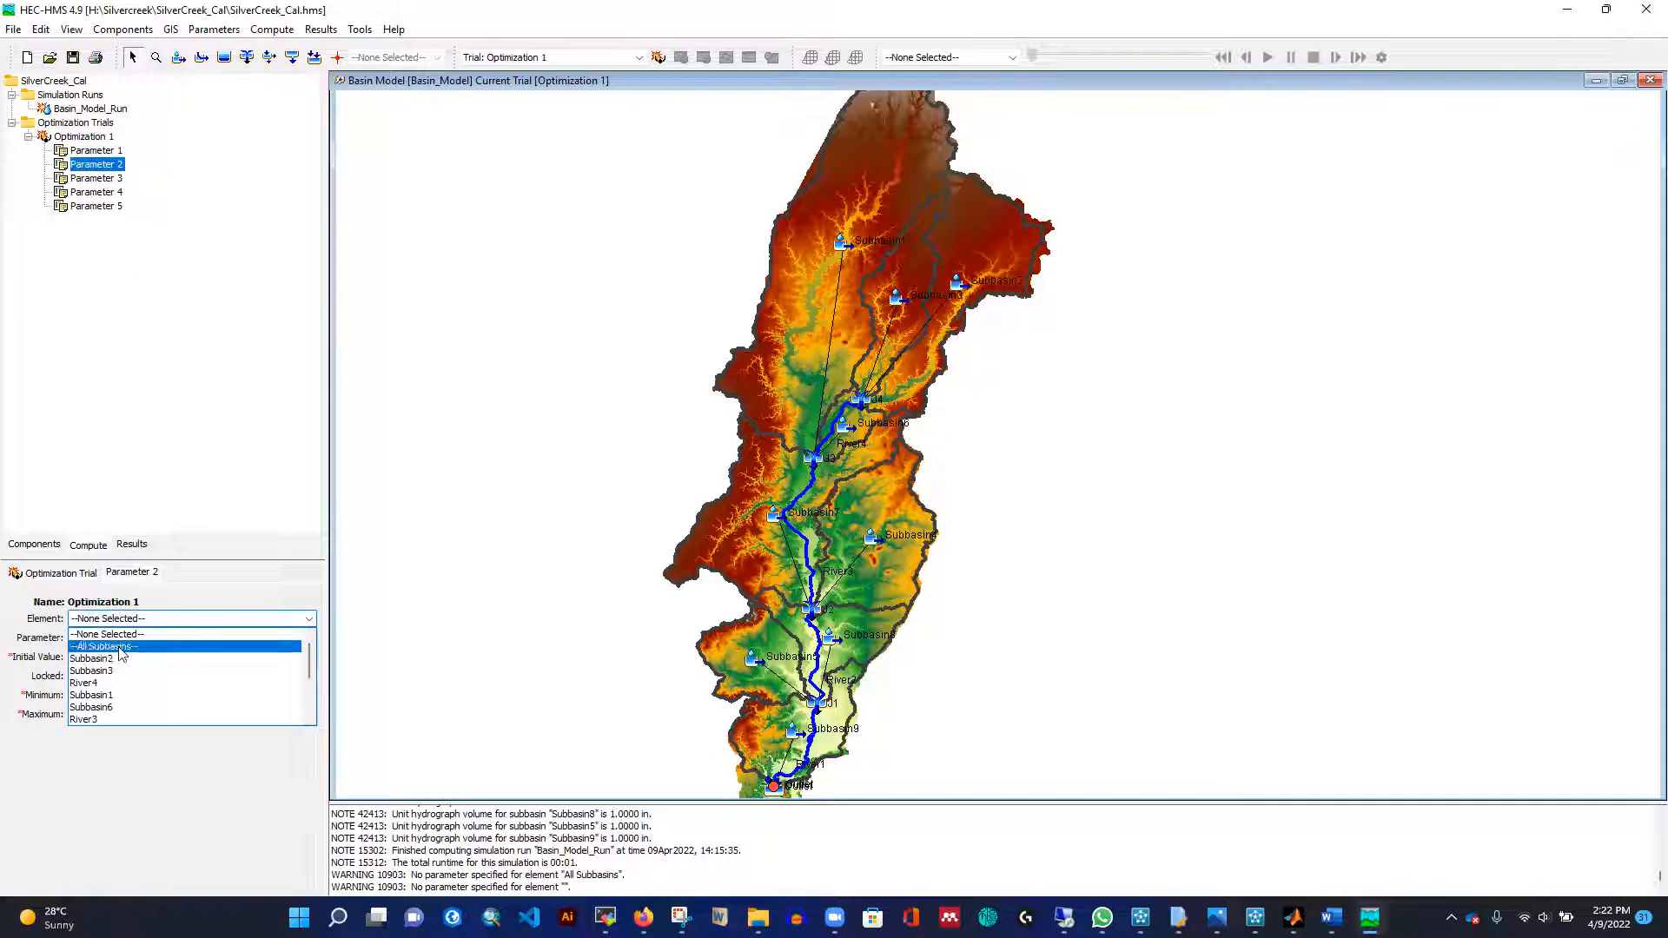
left_click(121, 647)
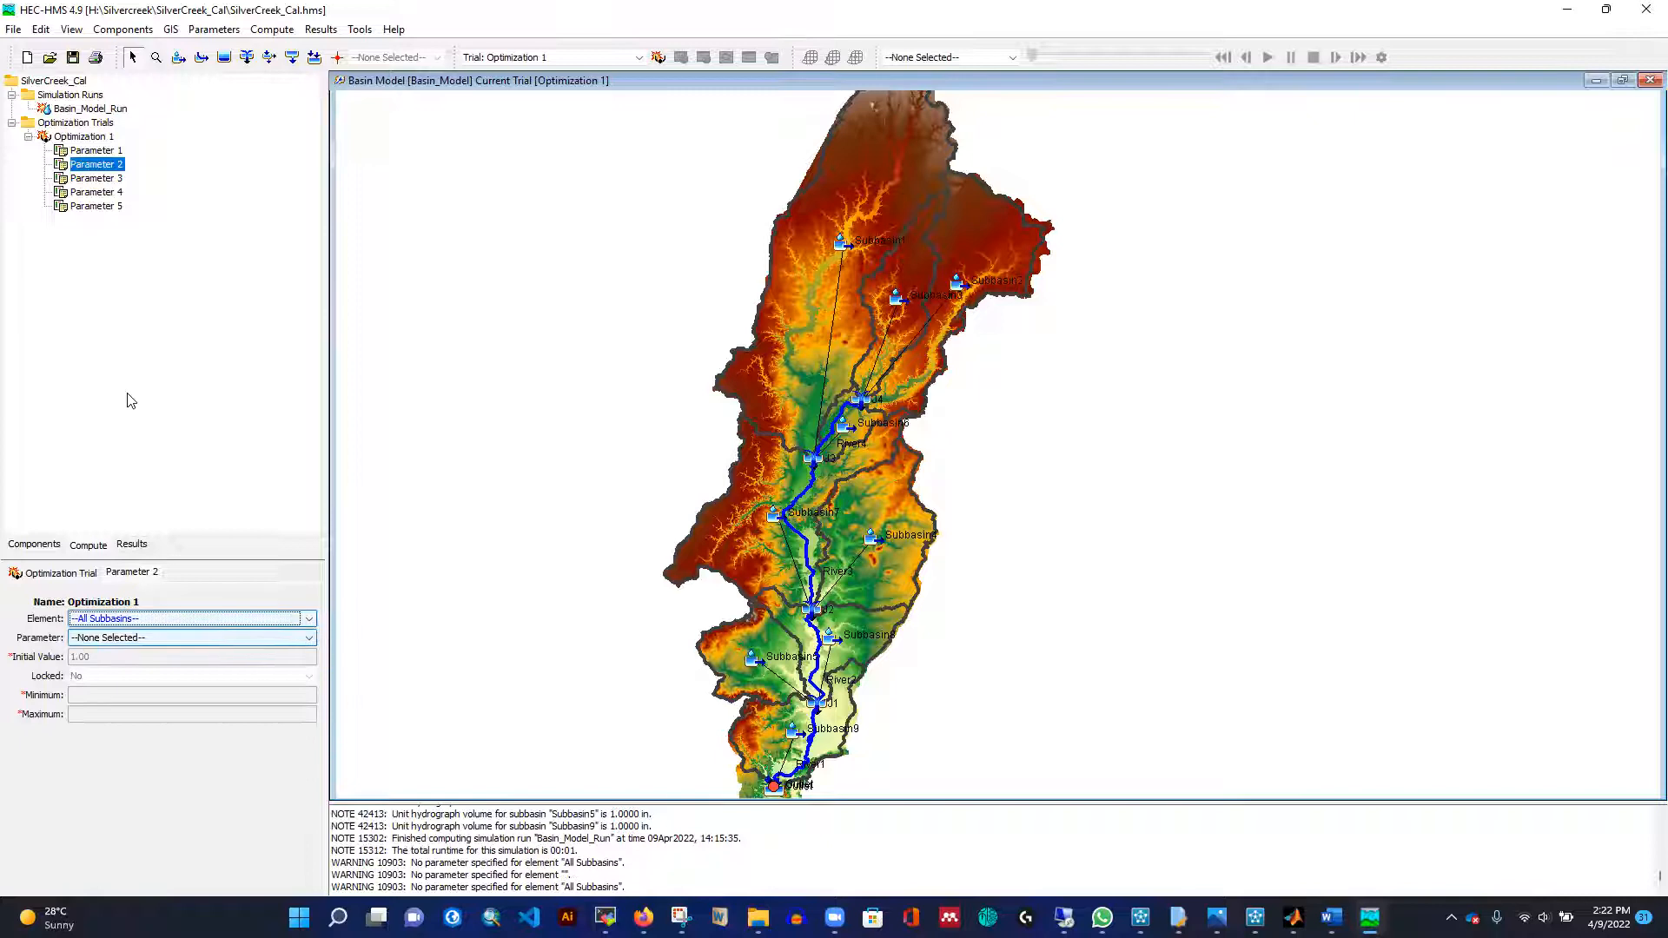
left_click(102, 640)
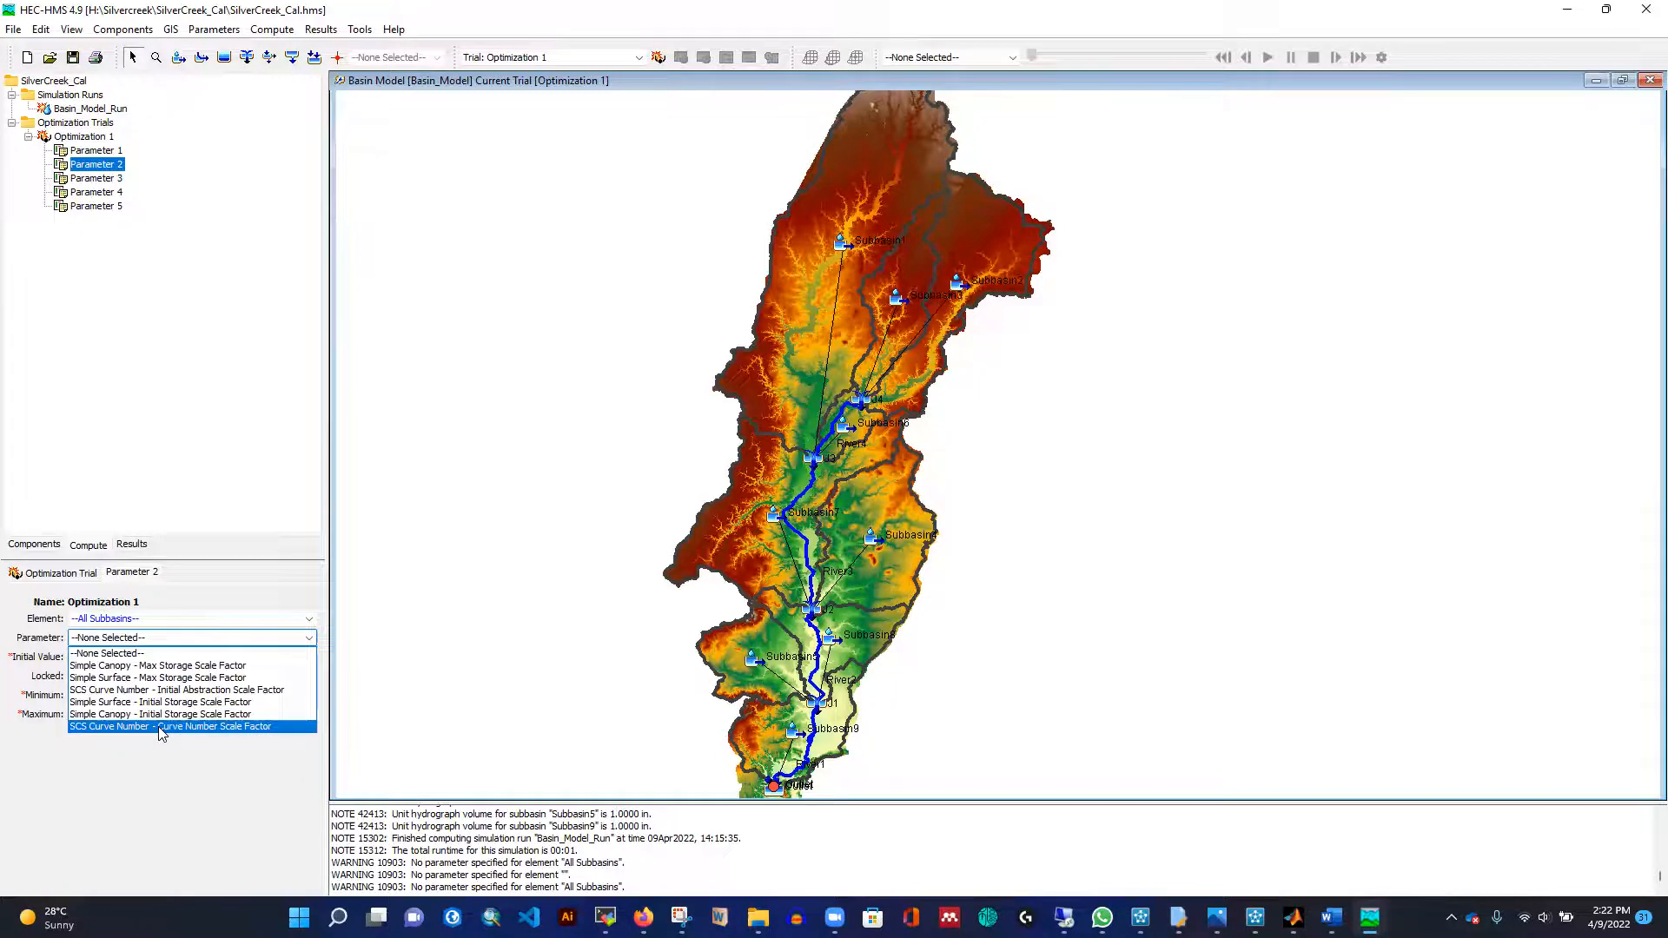
left_click(201, 728)
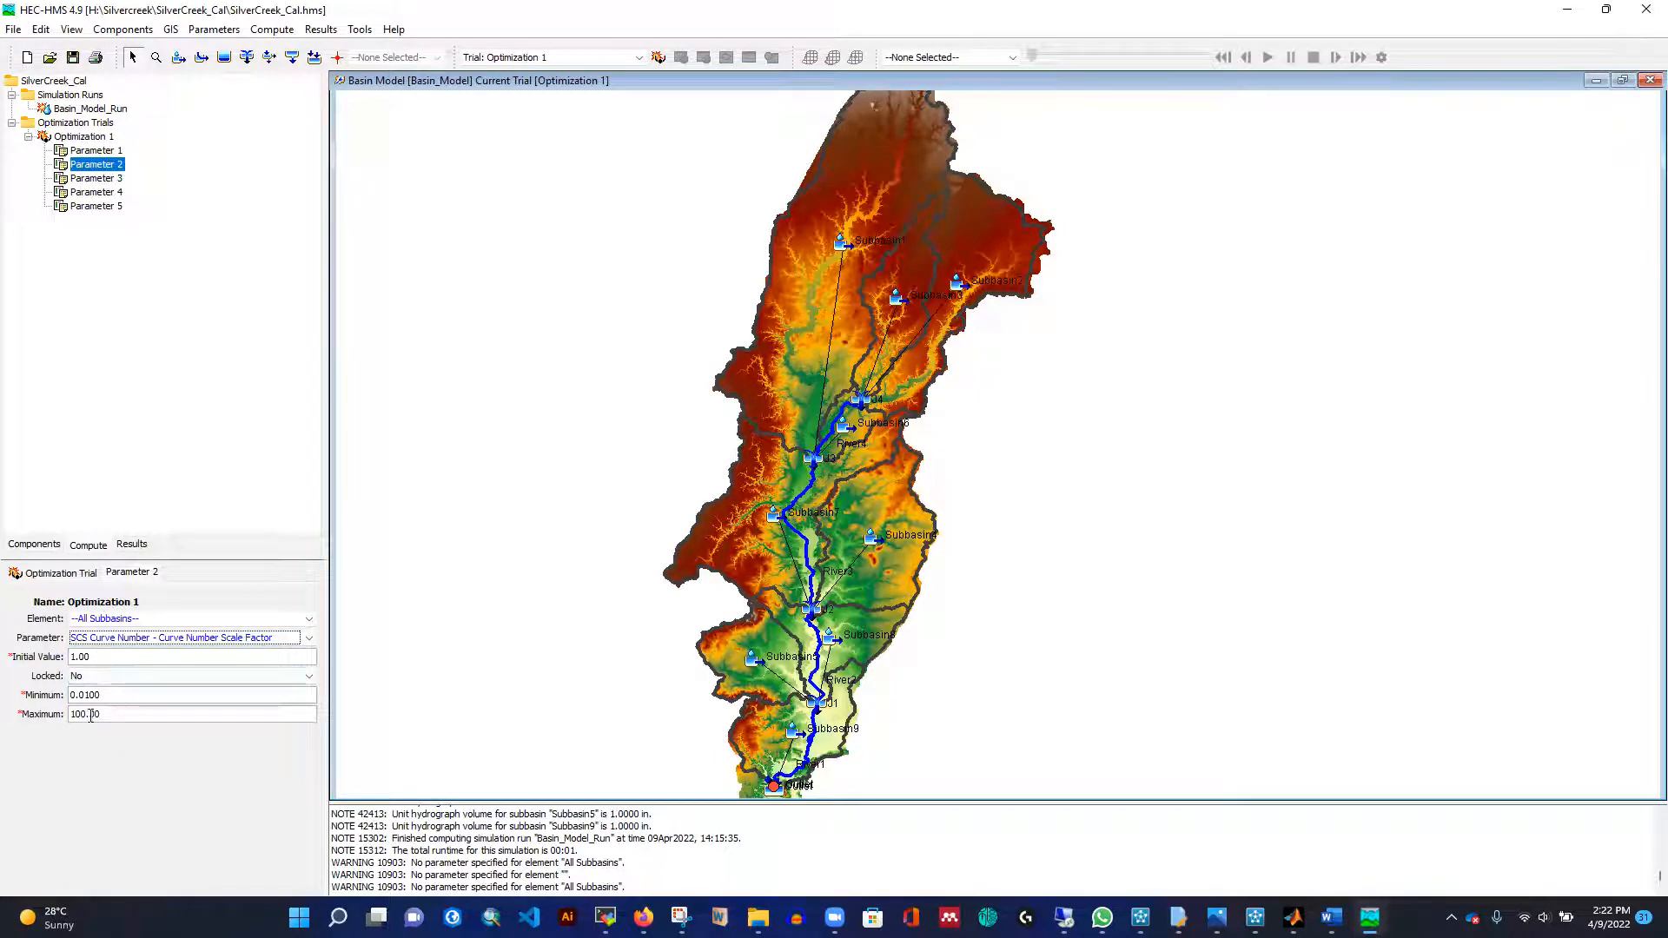
Add five more parameters to the Optimization 1 trial, up to Parameter 10.
left_click(107, 180)
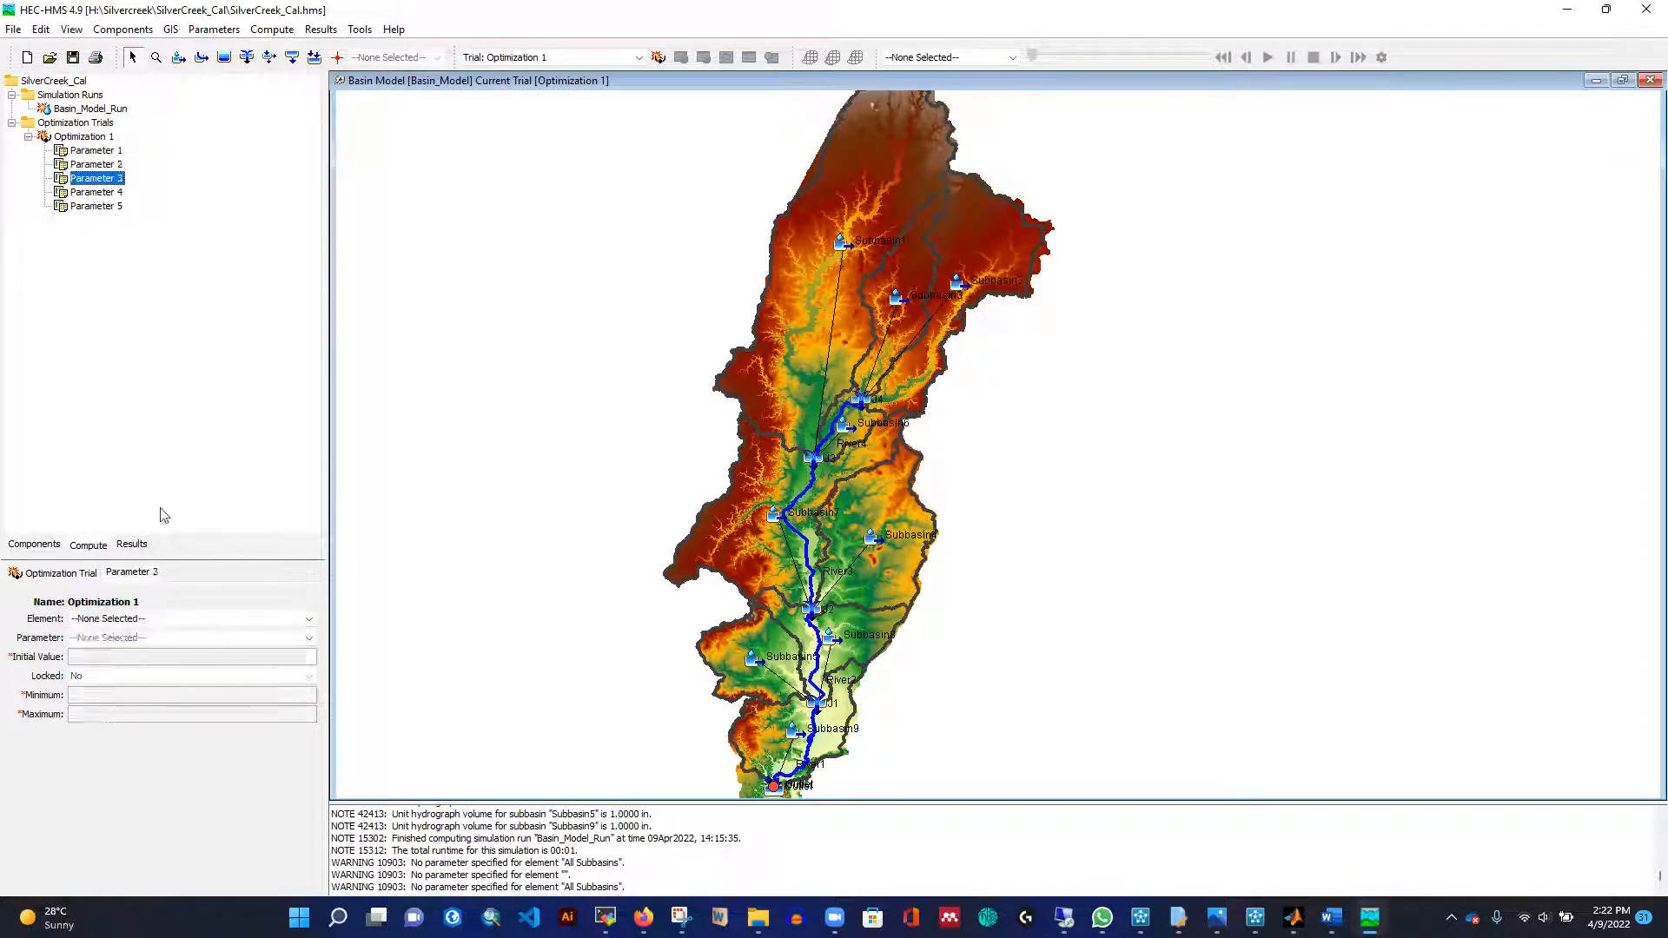
right_click(103, 179)
left_click(118, 191)
right_click(106, 180)
left_click(118, 190)
right_click(106, 181)
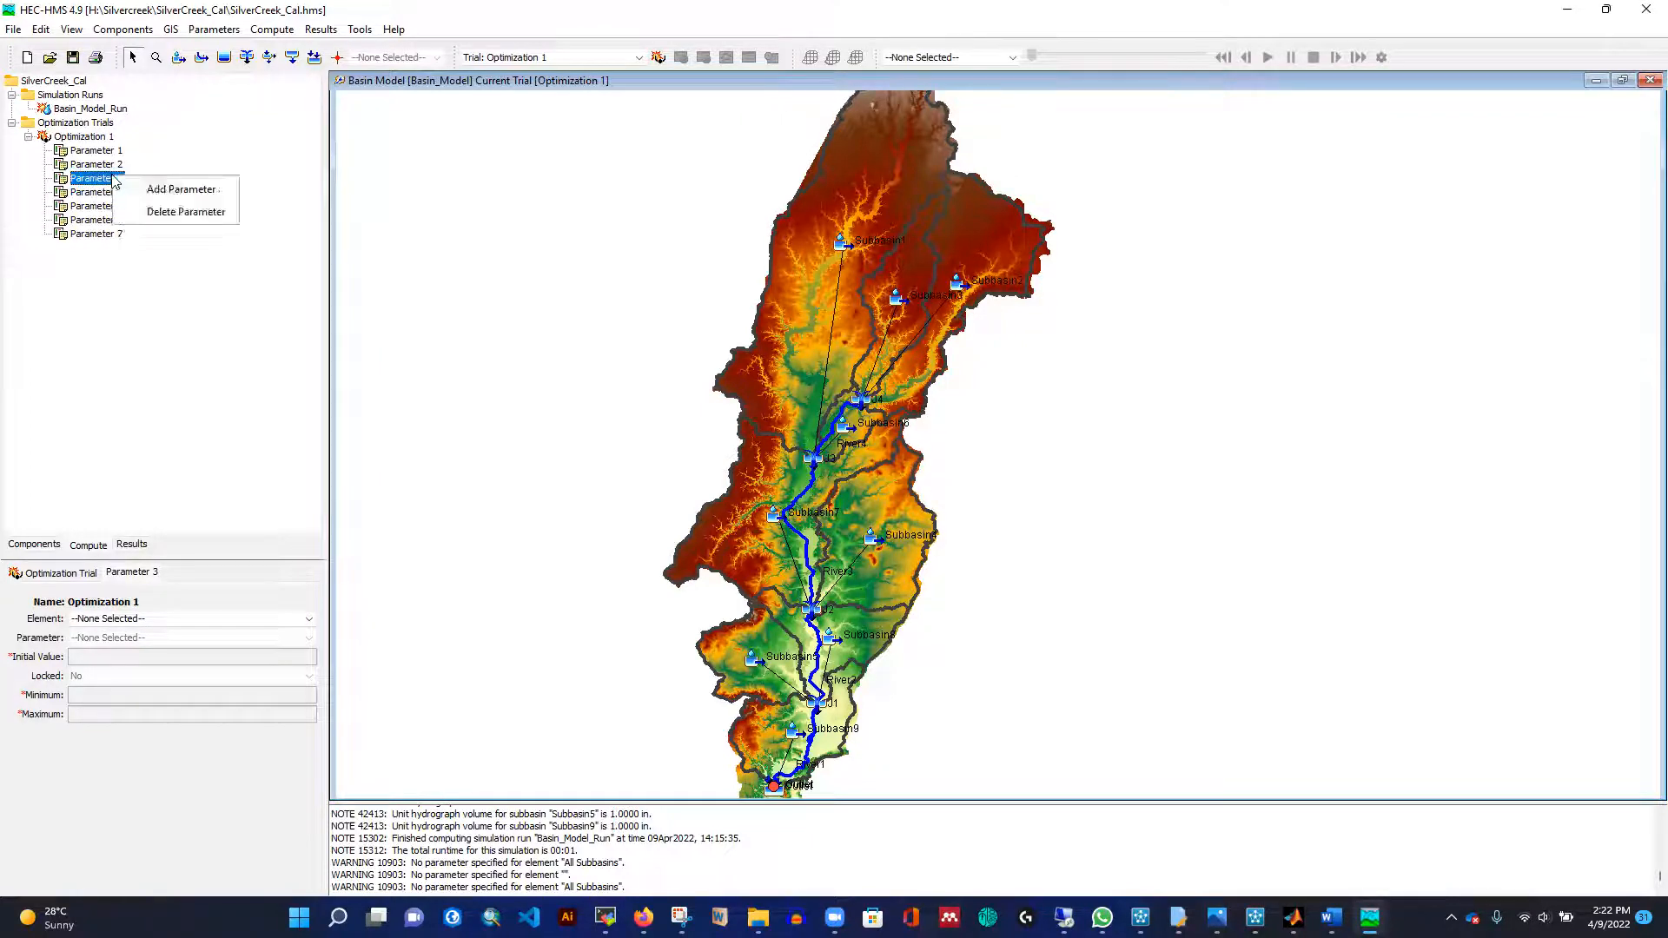
left_click(118, 190)
right_click(105, 178)
left_click(122, 189)
right_click(103, 181)
left_click(120, 188)
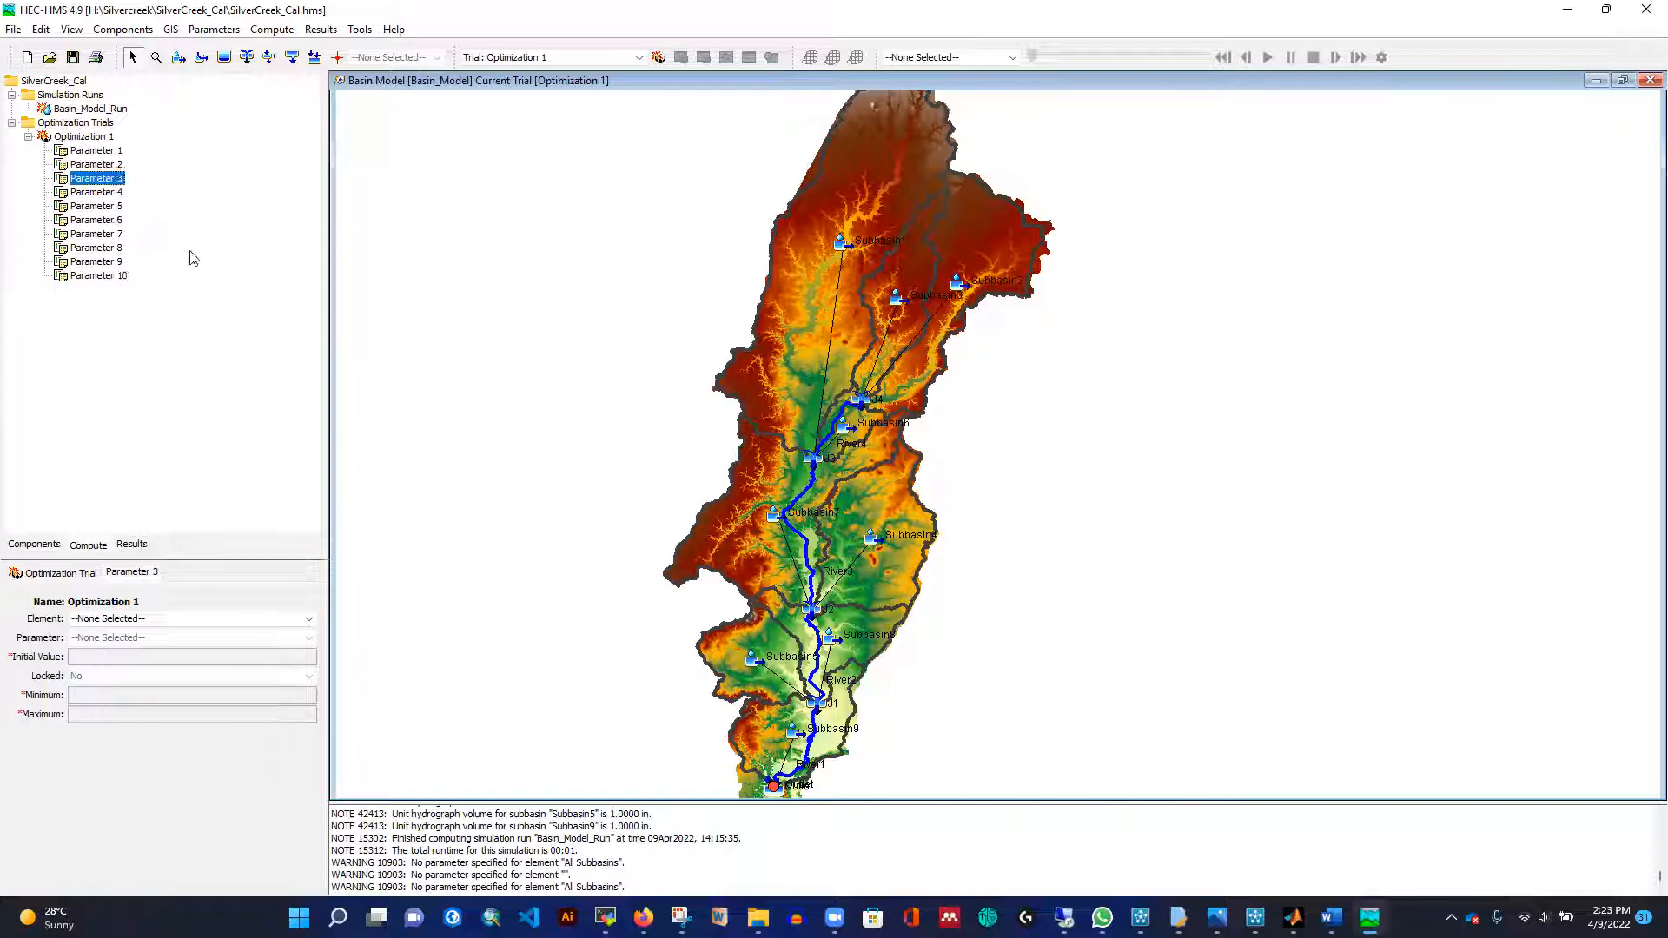
Assign Parameter 3 to River4 with Muskingum - K and set its minimum to 0.1 HR.
left_click(144, 619)
left_click(90, 683)
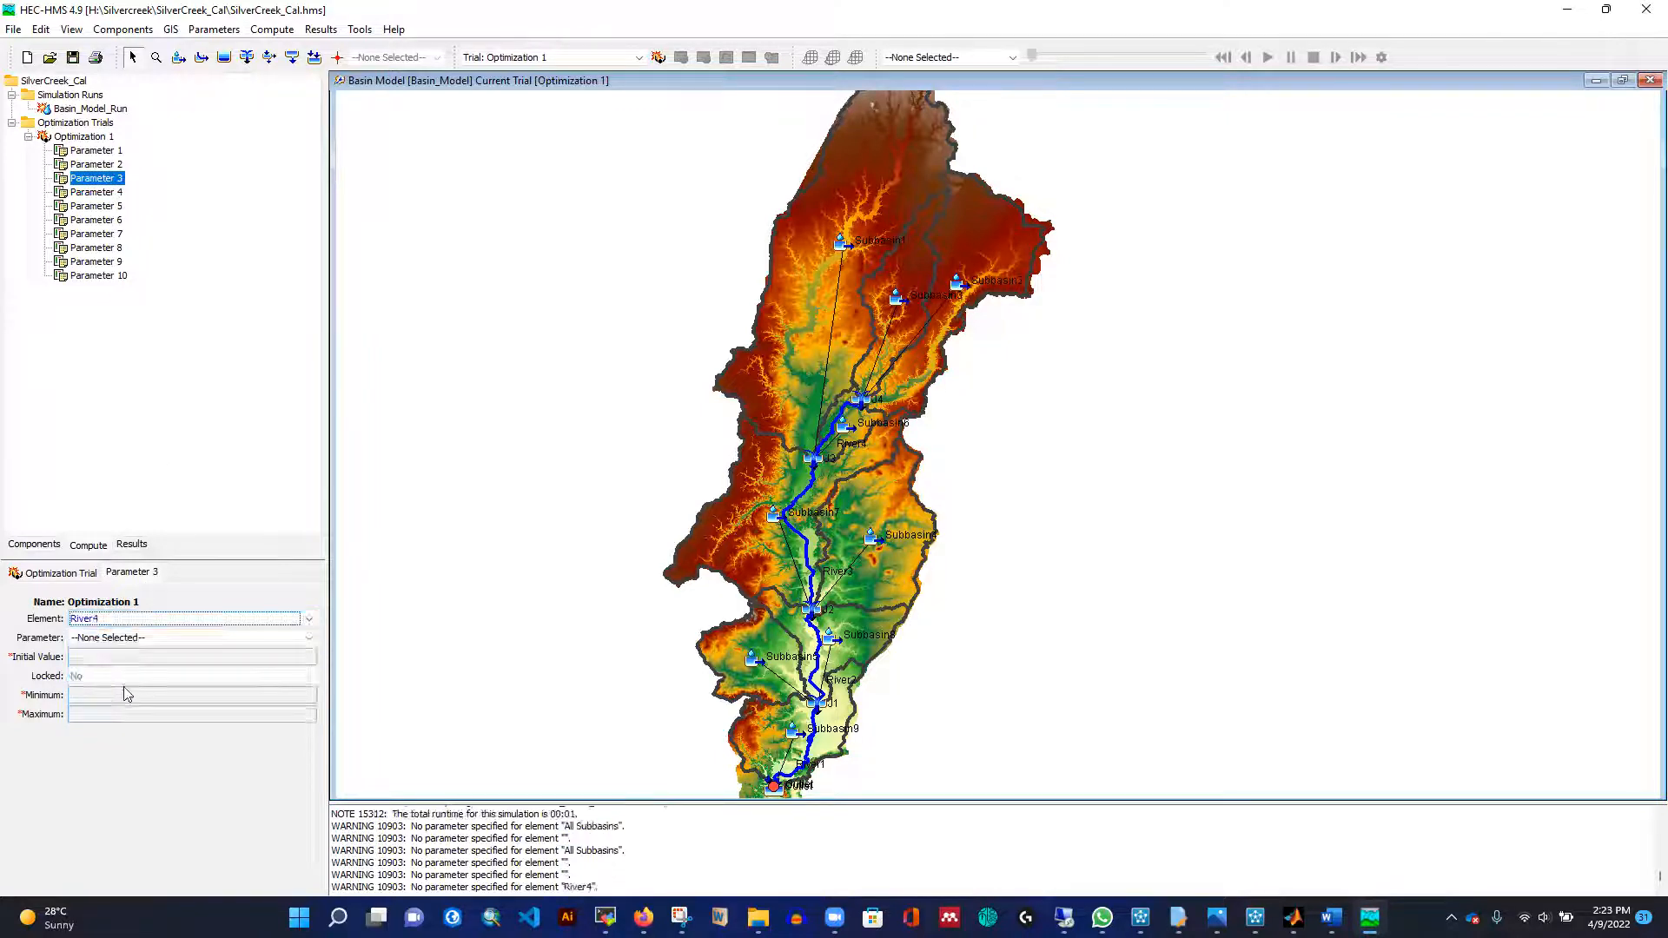
left_click(108, 641)
left_click(139, 665)
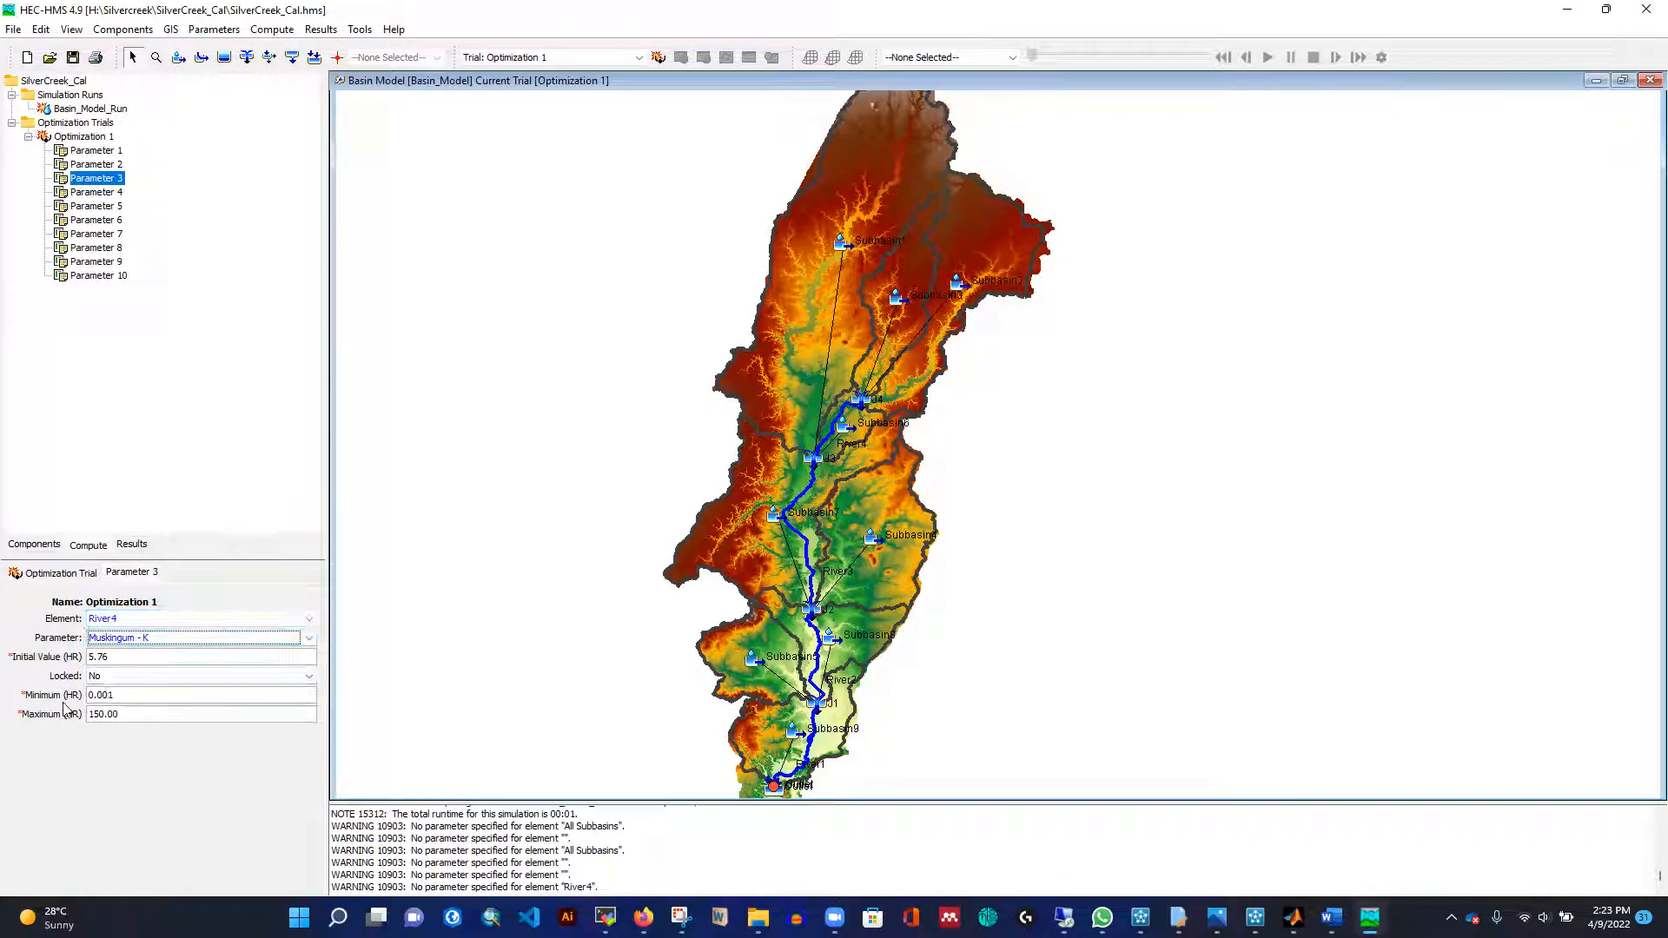
left_click(109, 696)
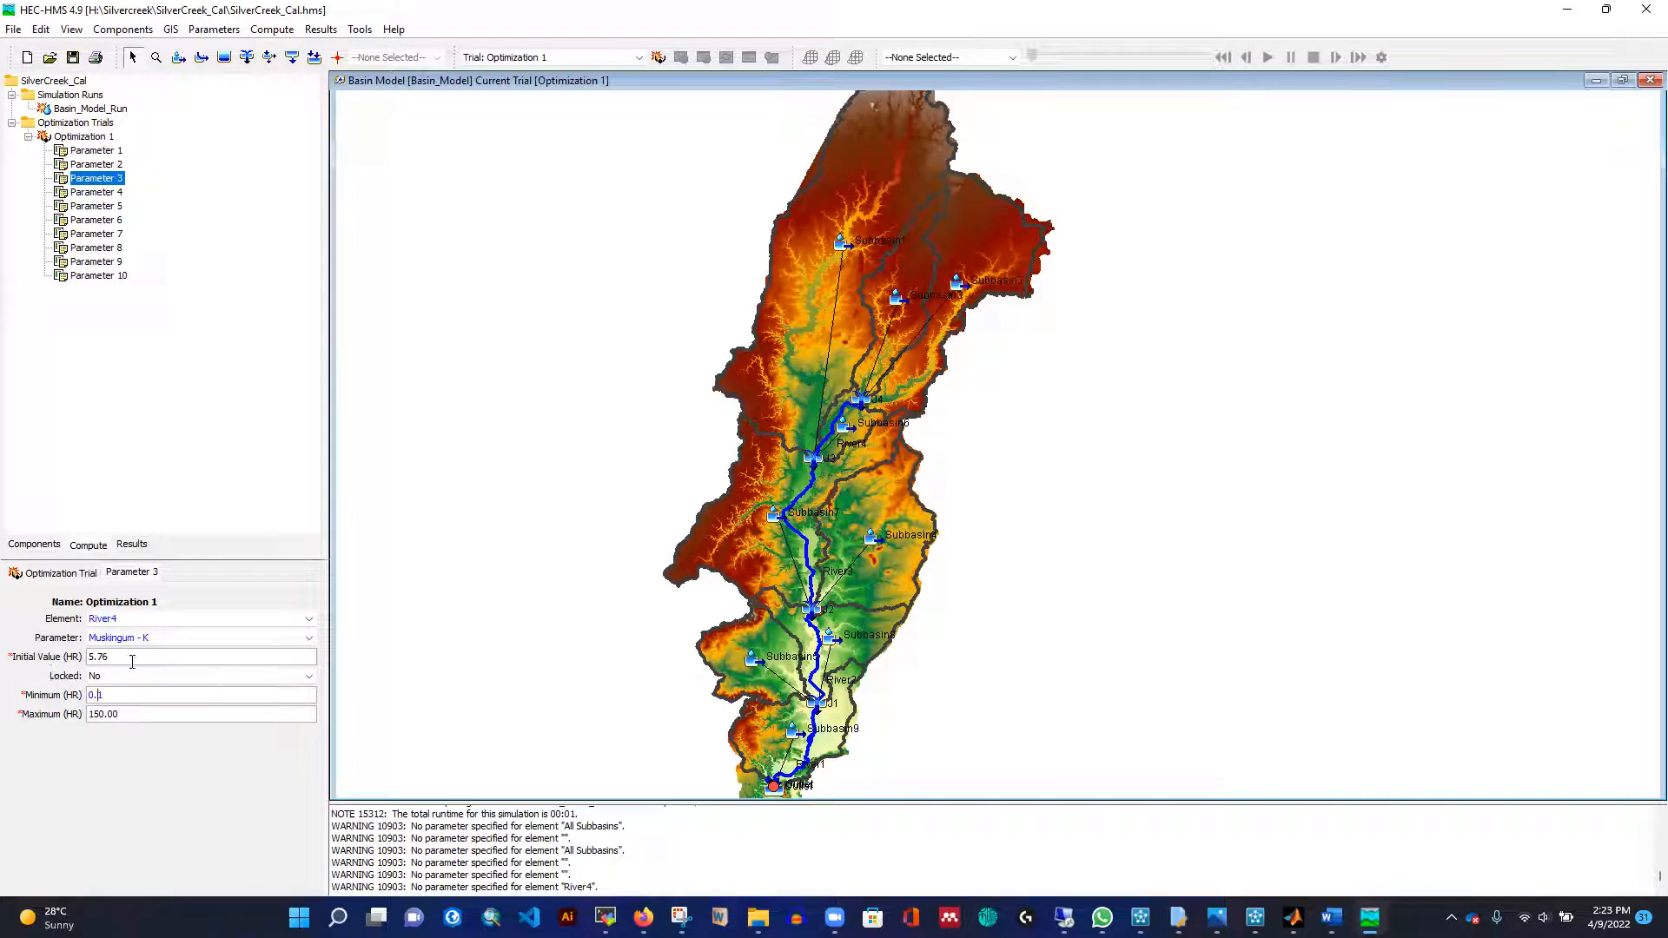
Assign Parameter 4 to River4 with Muskingum - x.
left_click(97, 192)
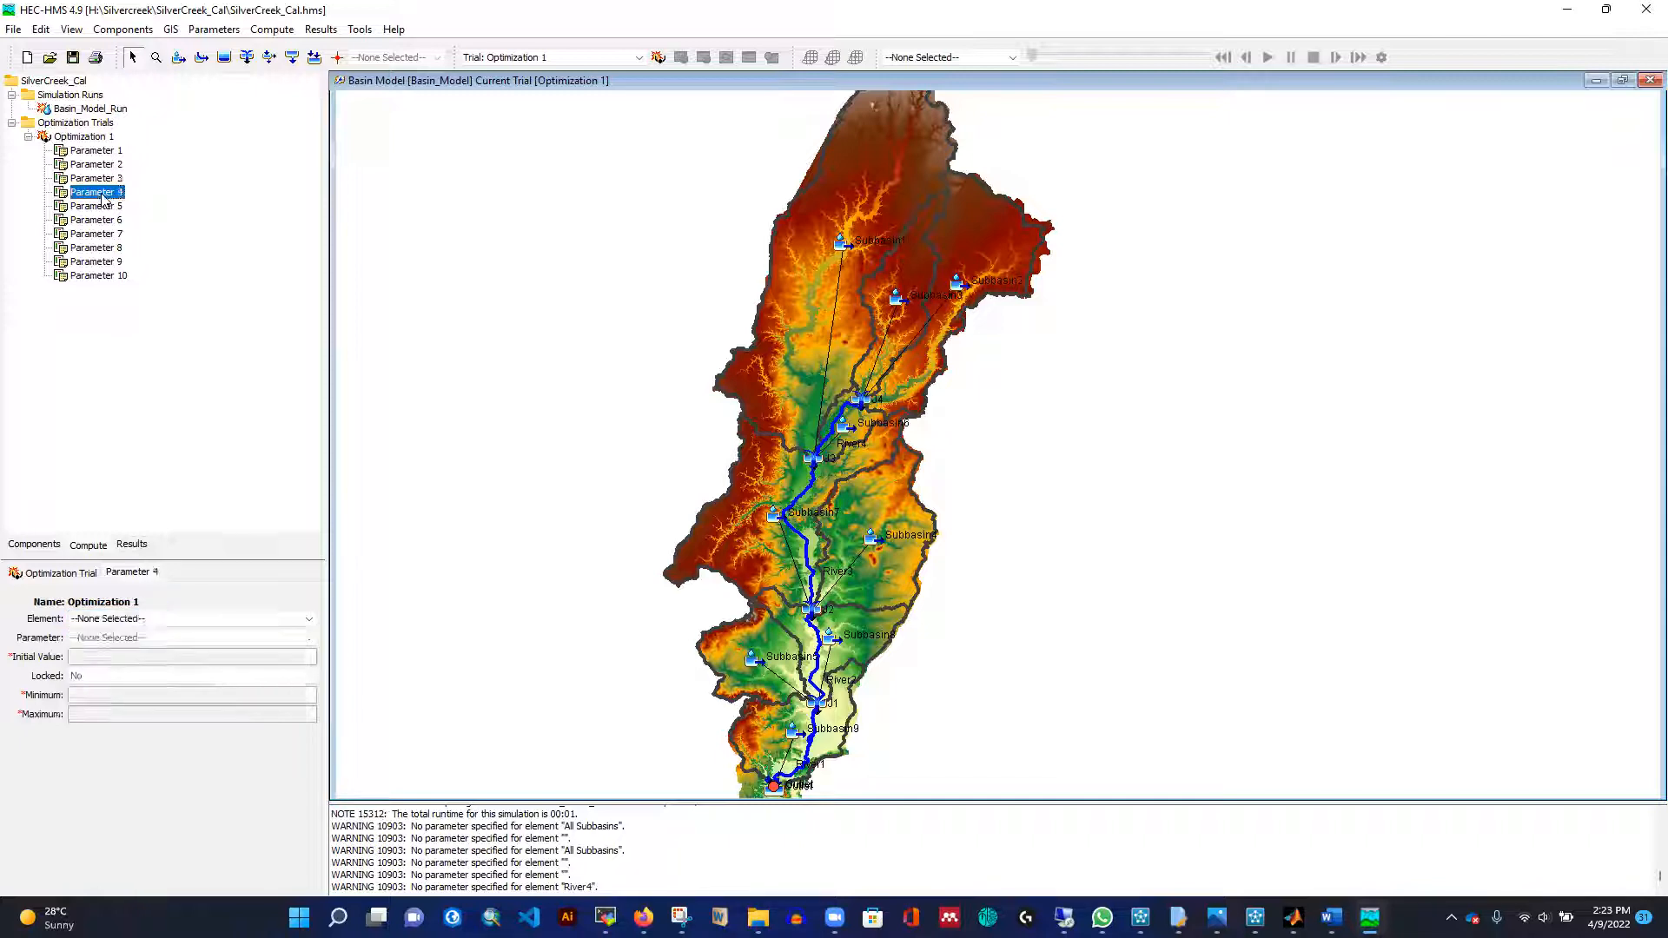
left_click(135, 619)
left_click(107, 682)
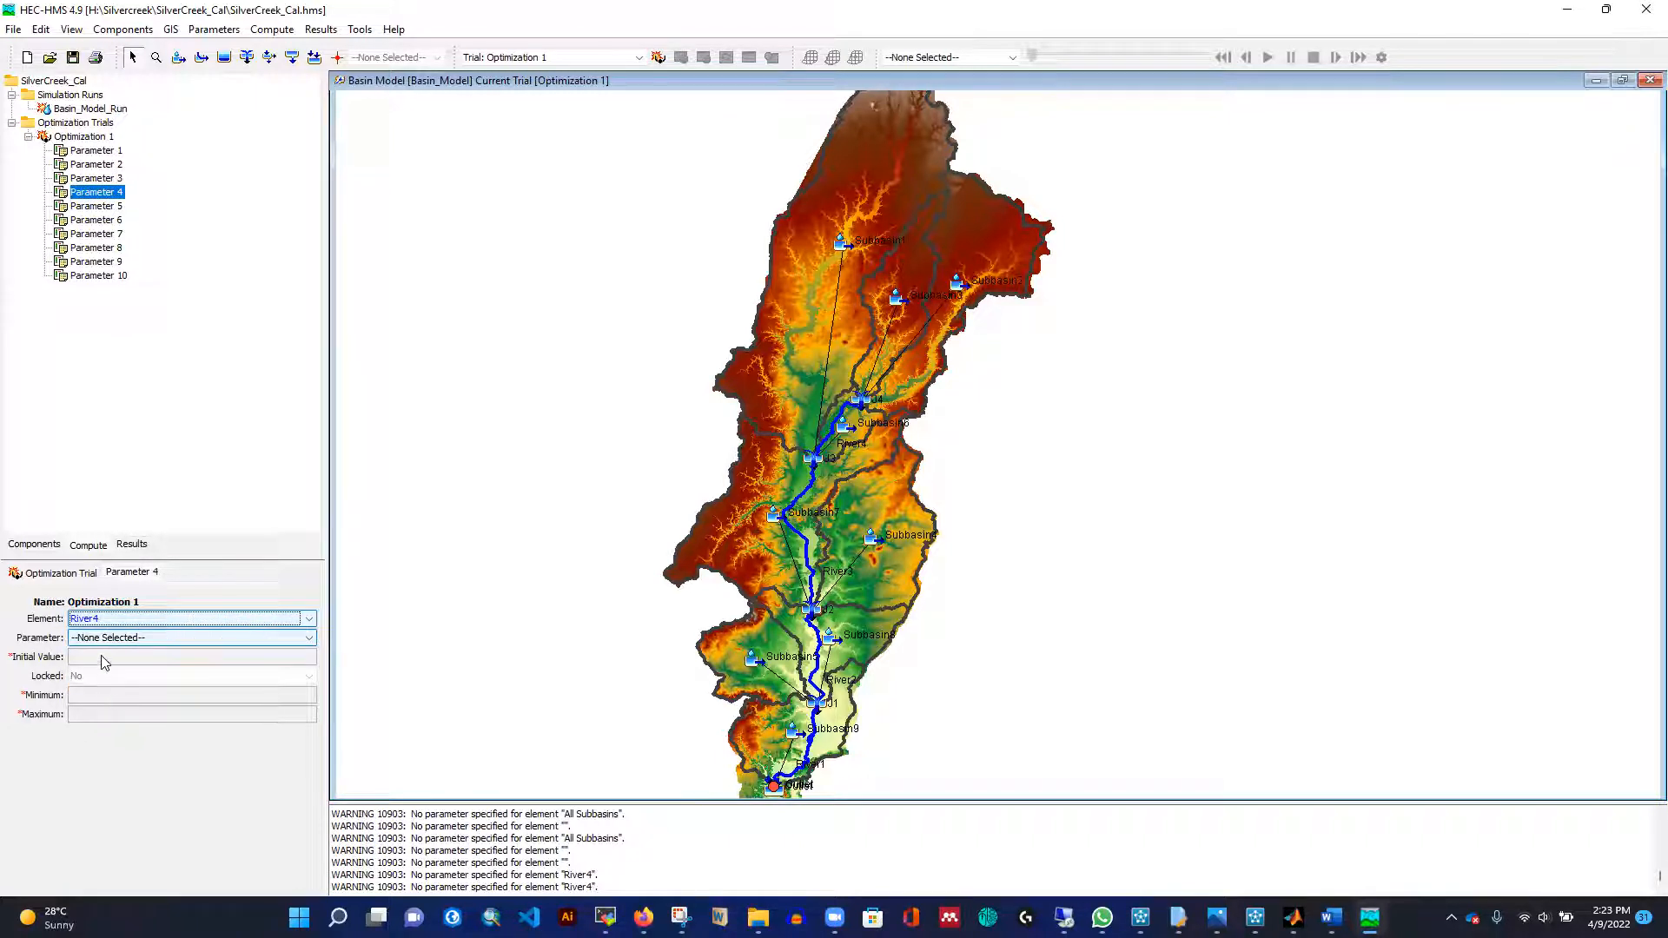
left_click(104, 637)
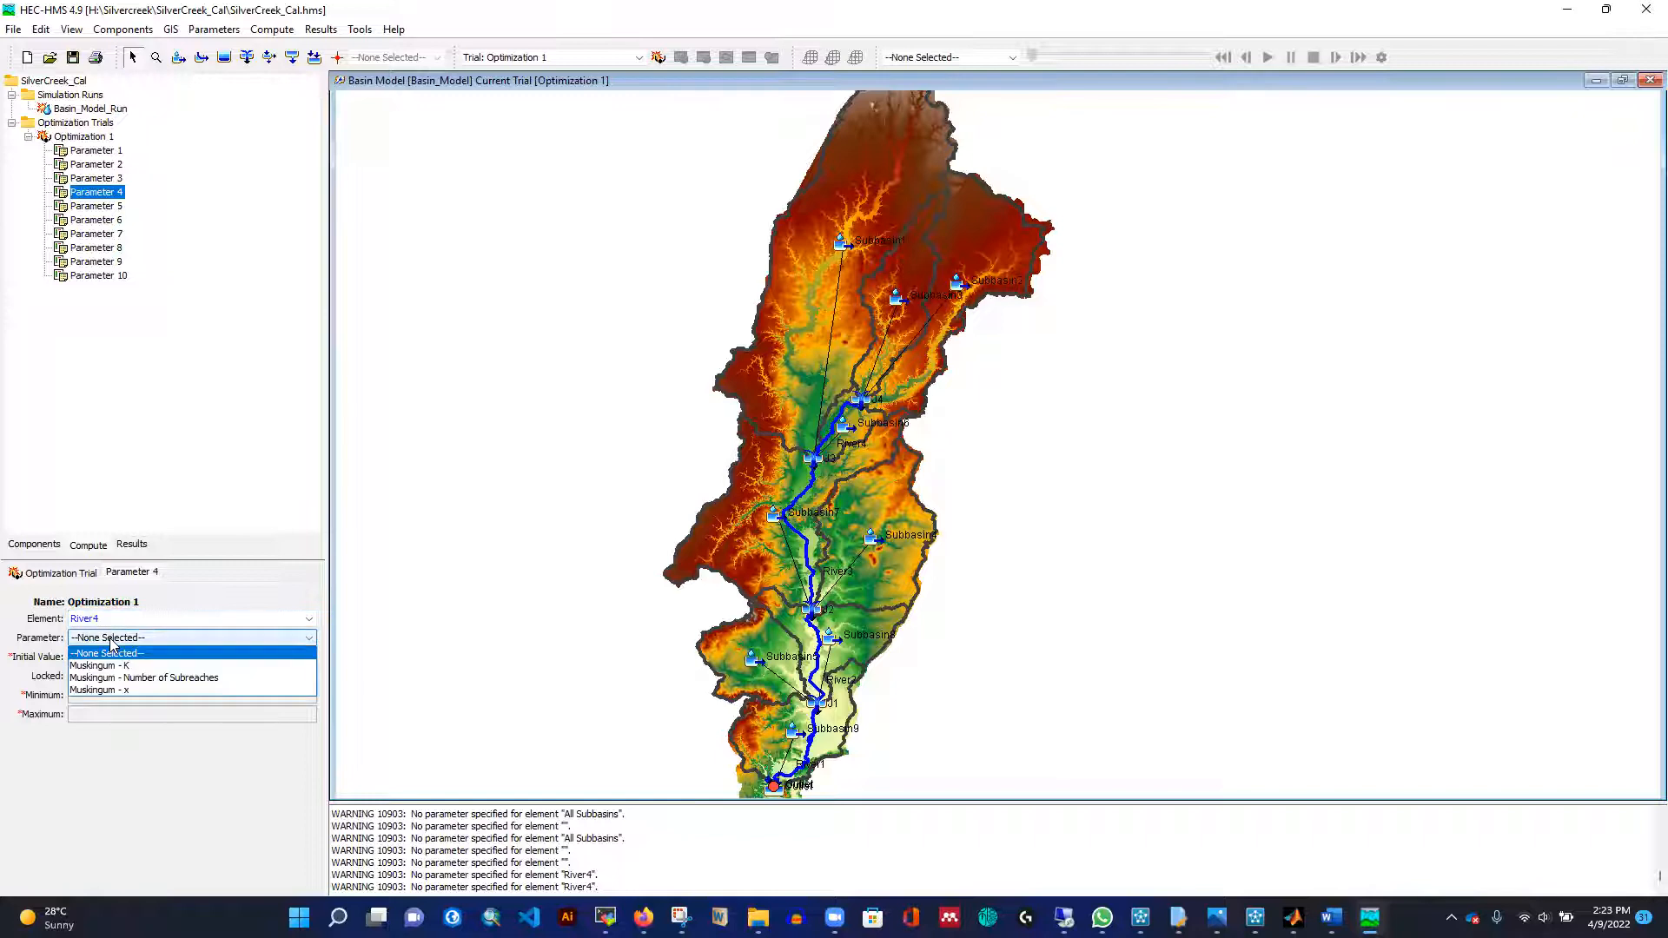
left_click(121, 691)
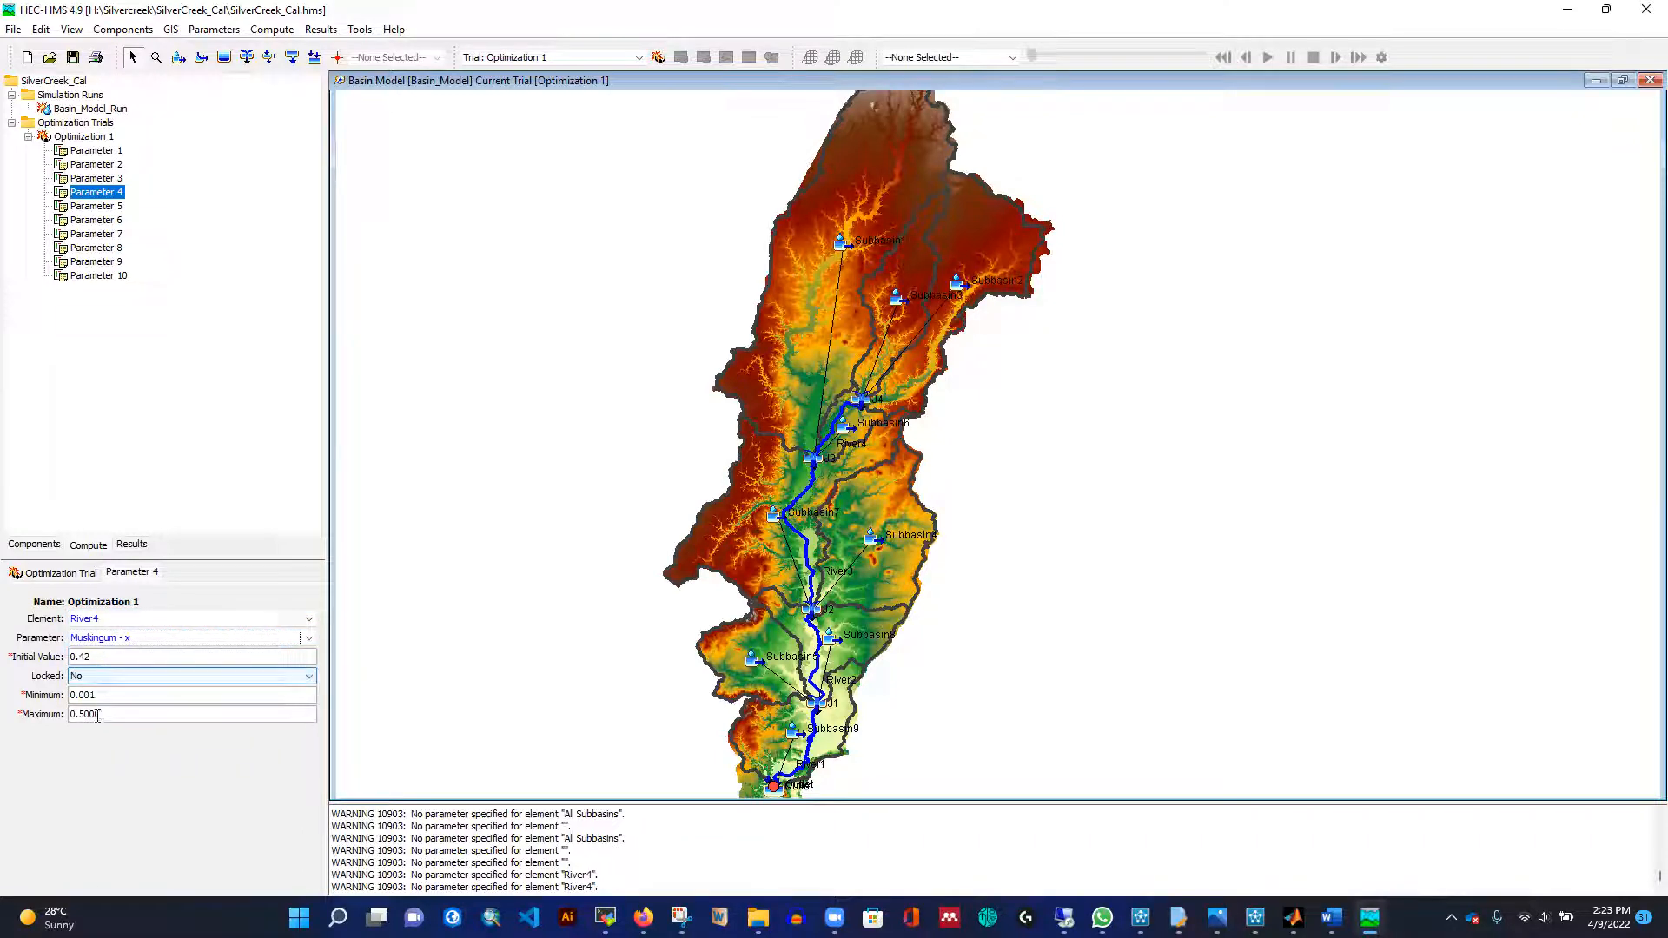
Assign Parameter 5 to River3 with Muskingum - K and set its minimum to 0.1 HR.
left_click(96, 207)
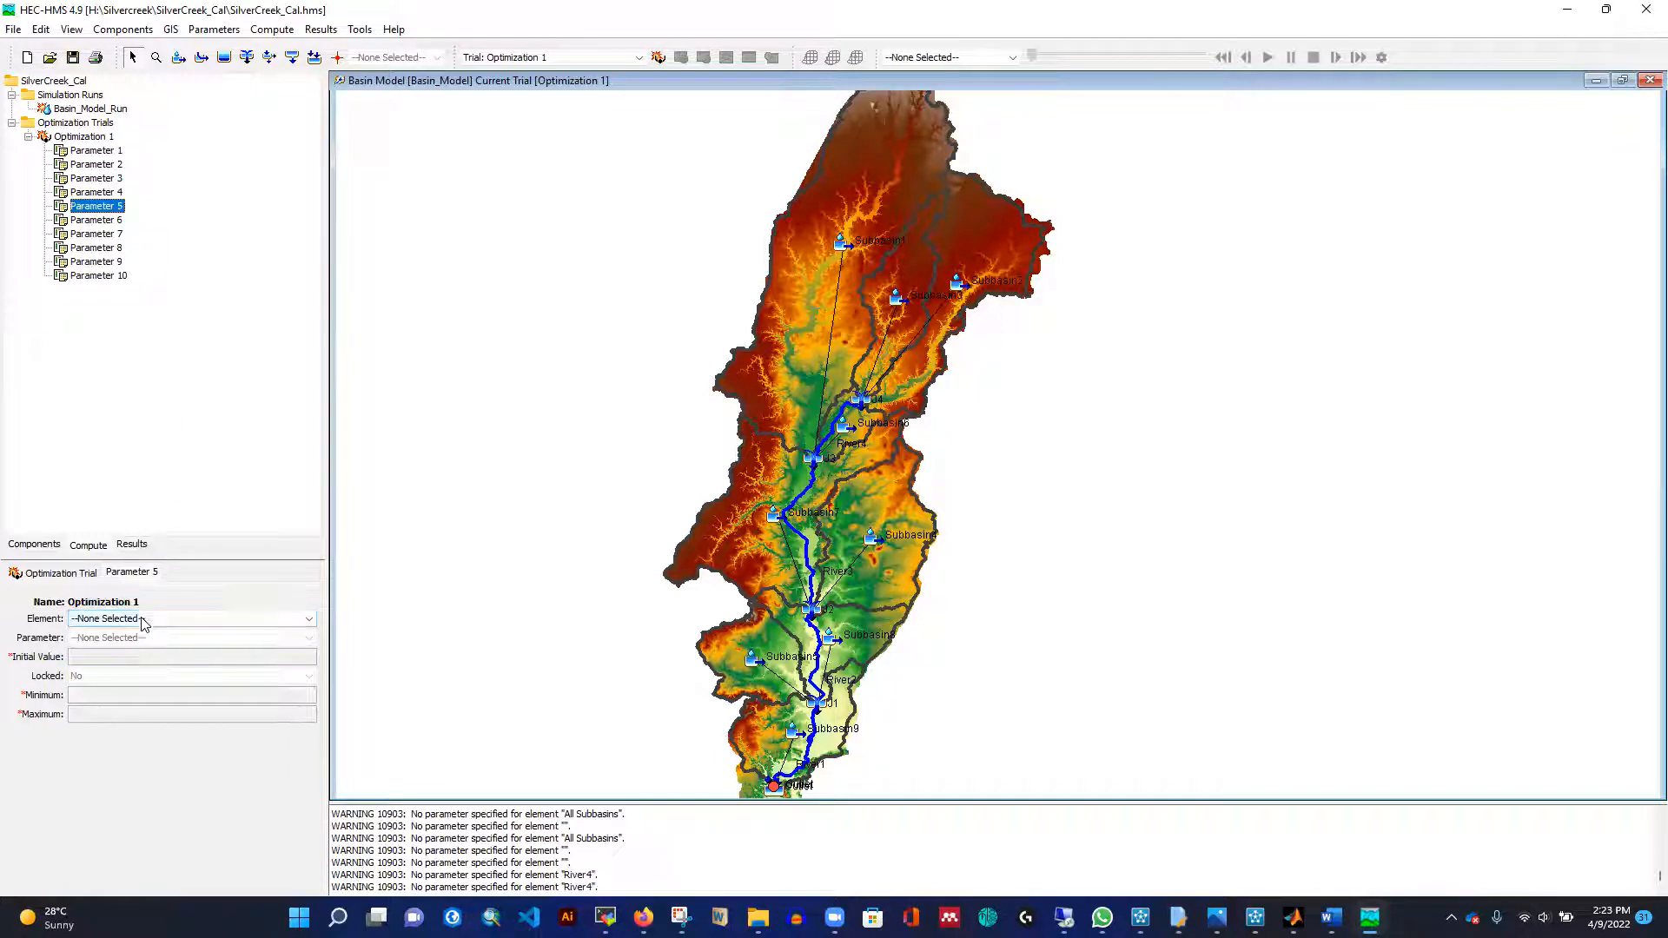
left_click(174, 619)
left_click(102, 720)
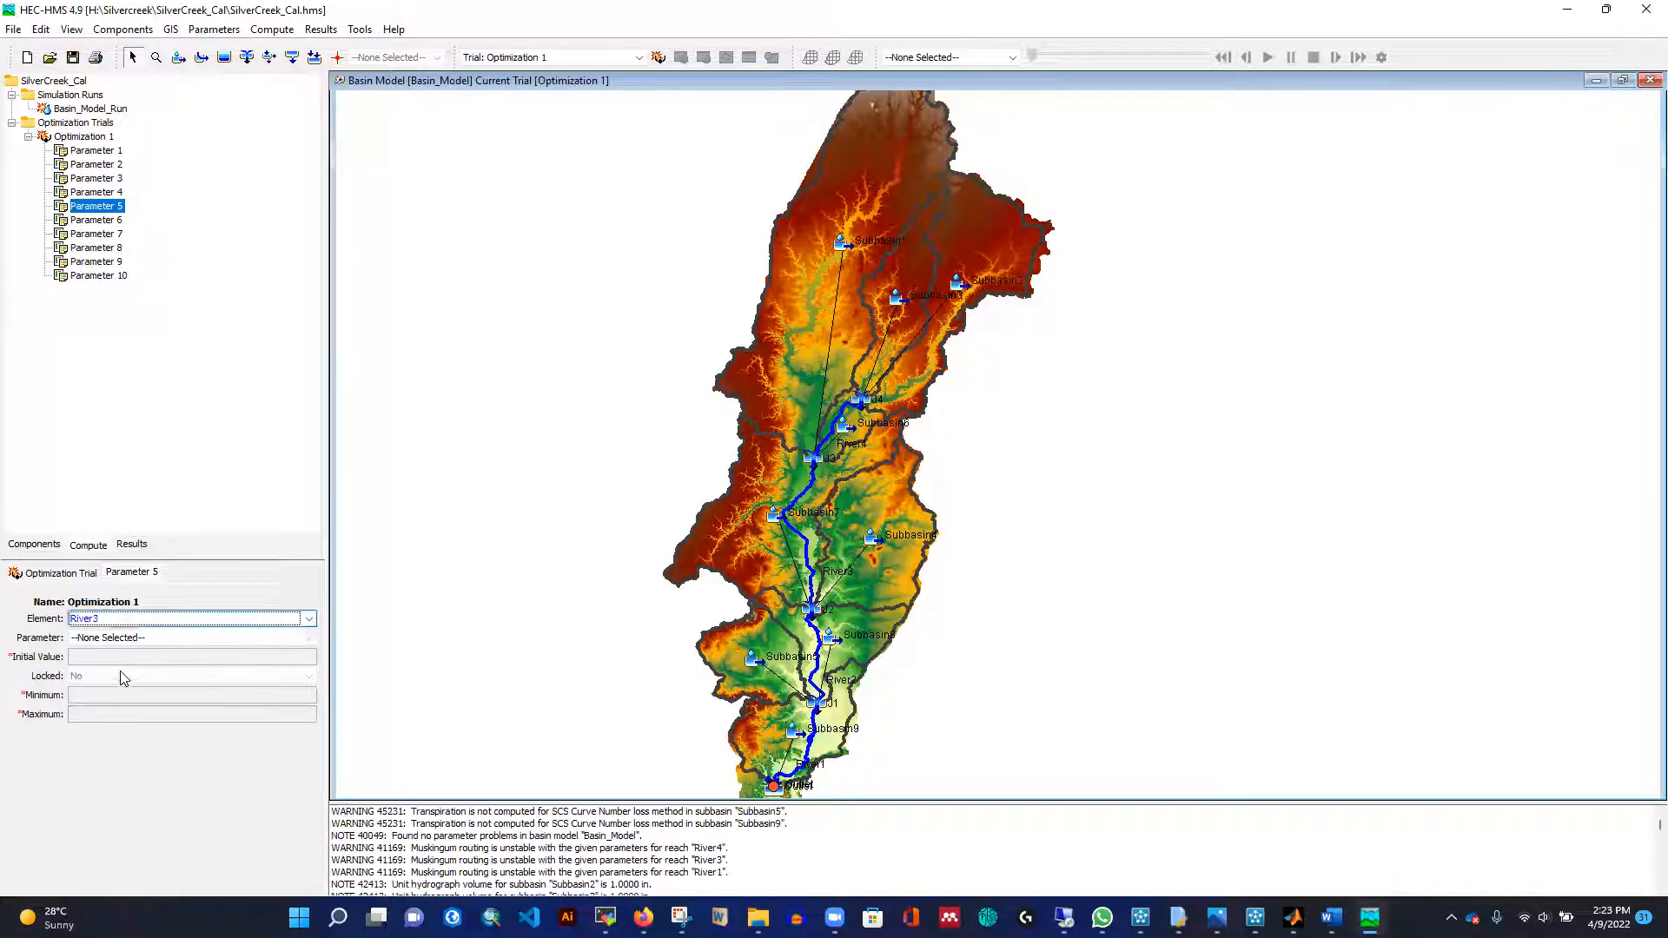
left_click(122, 638)
left_click(112, 666)
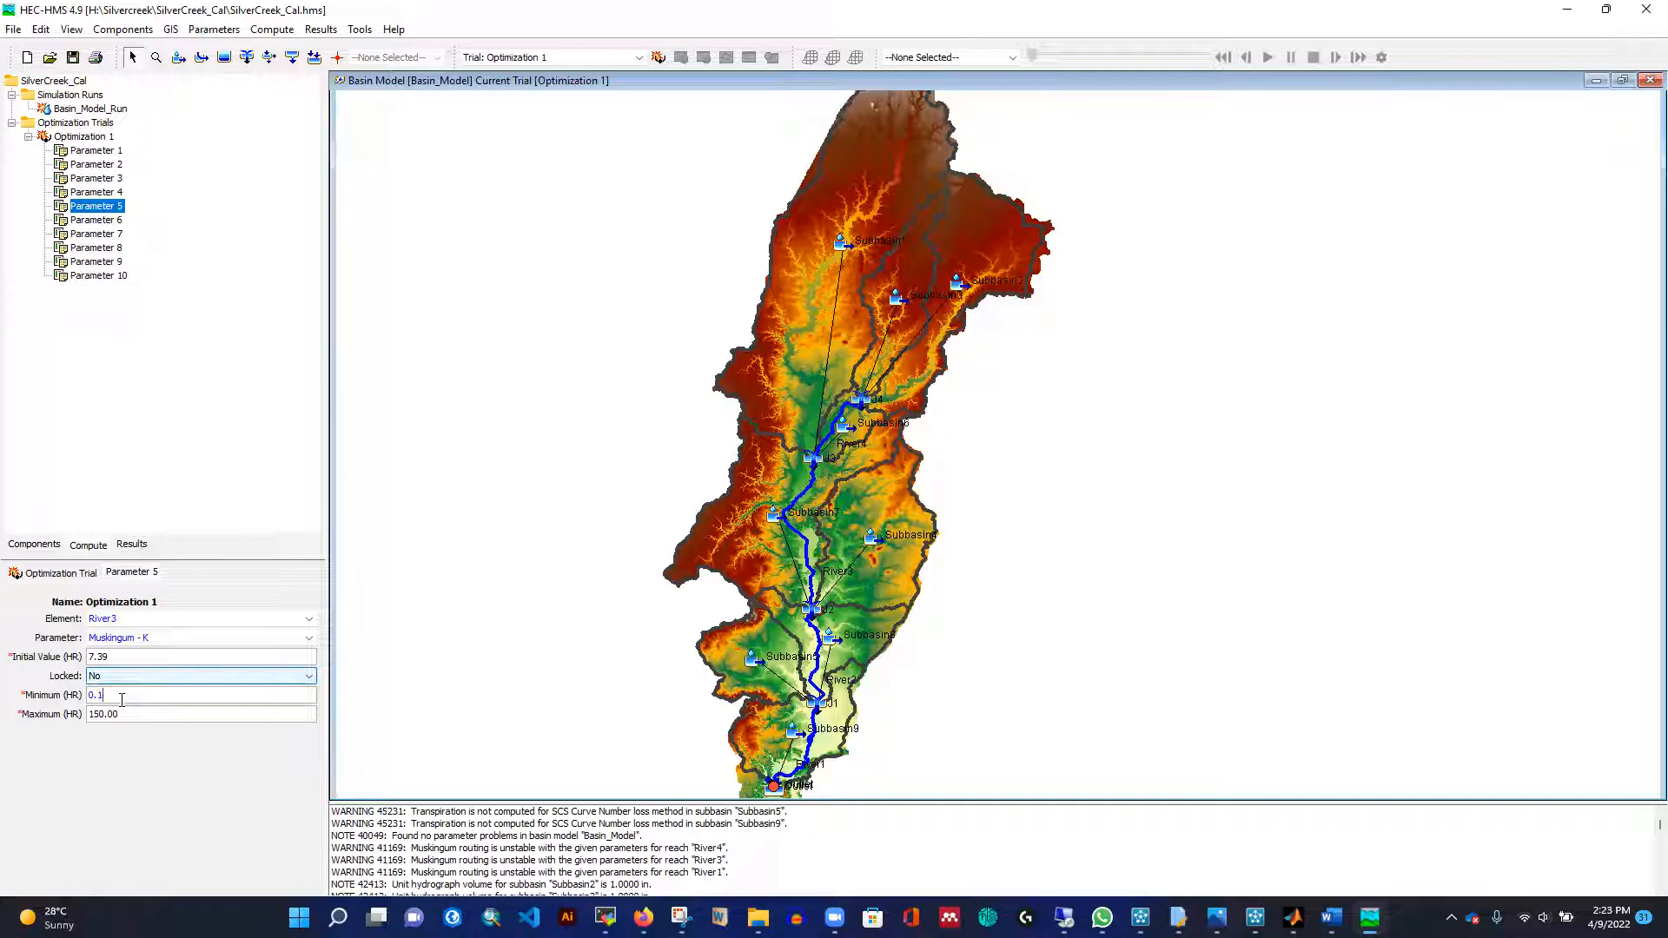
Assign Parameter 6 to River3 with Muskingum - x.
left_click(96, 220)
left_click(122, 619)
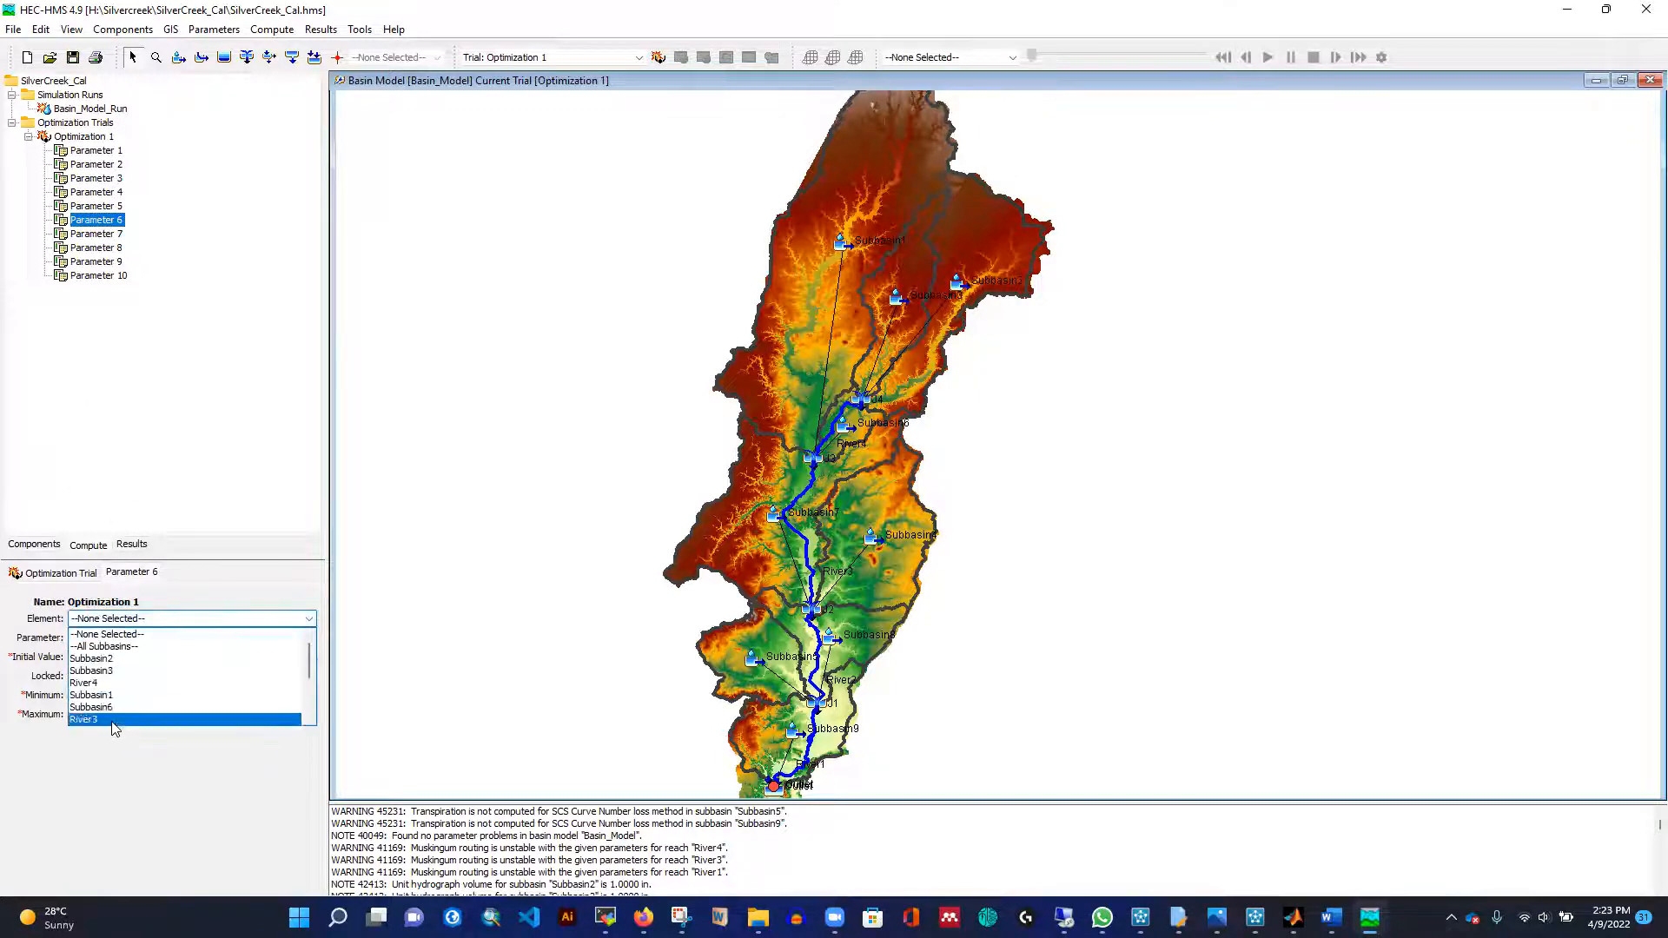
left_click(113, 720)
left_click(122, 638)
left_click(125, 682)
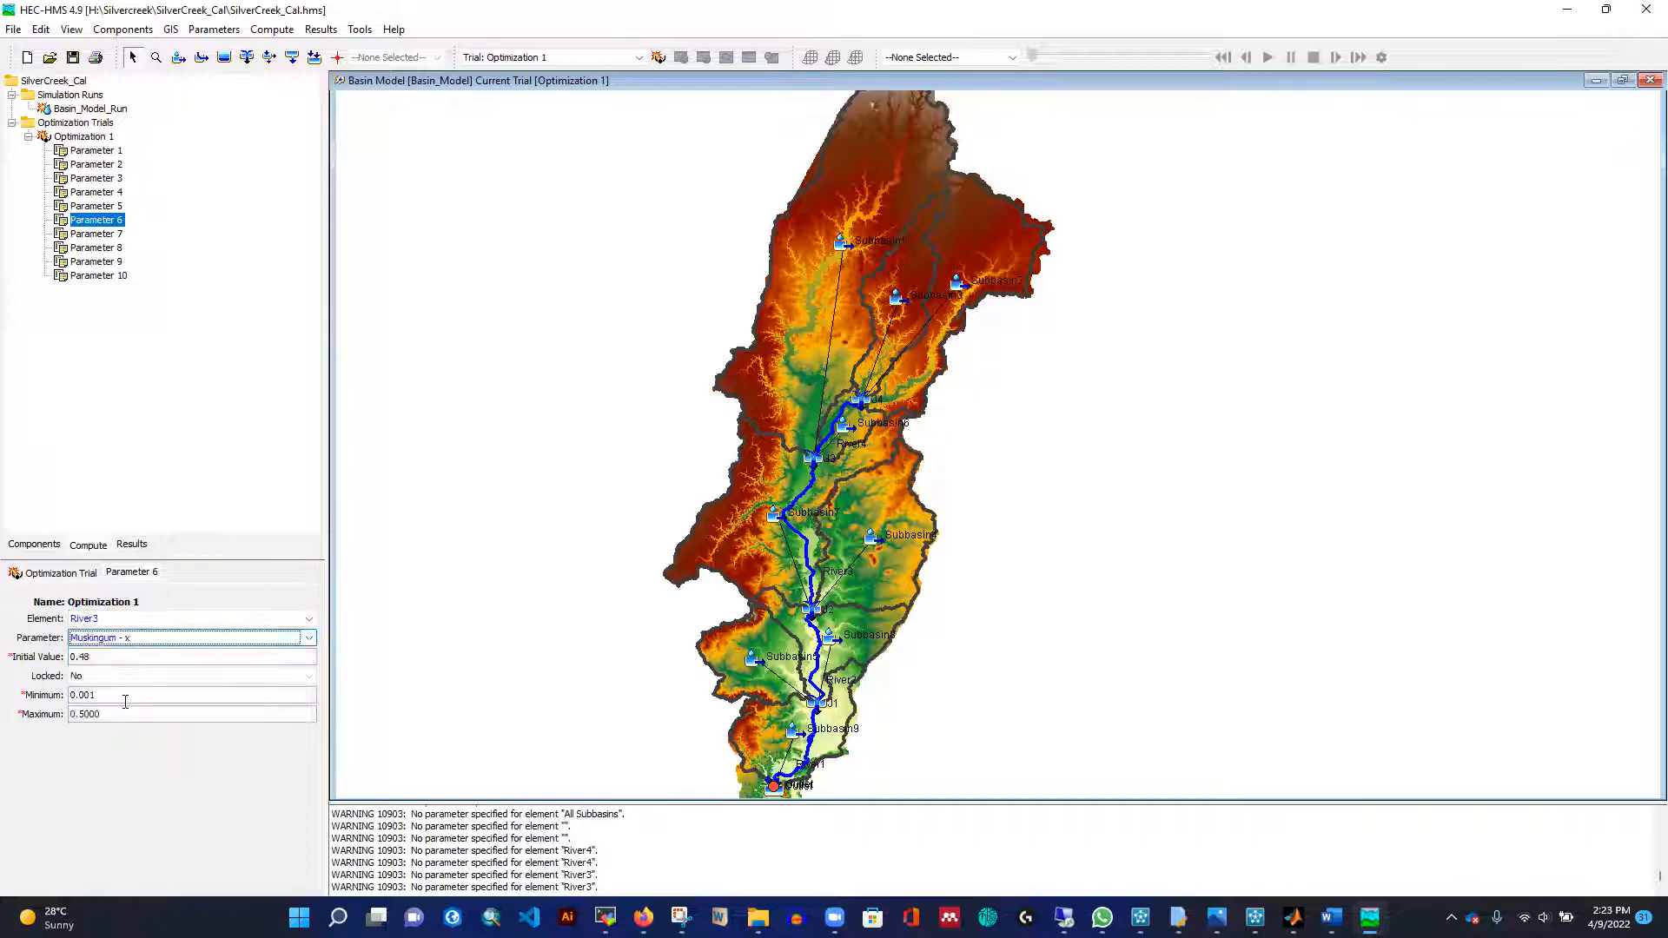
Assign Parameter 7 to River2 with Muskingum - K and set its minimum to 0.1 HR.
left_click(98, 234)
left_click(113, 620)
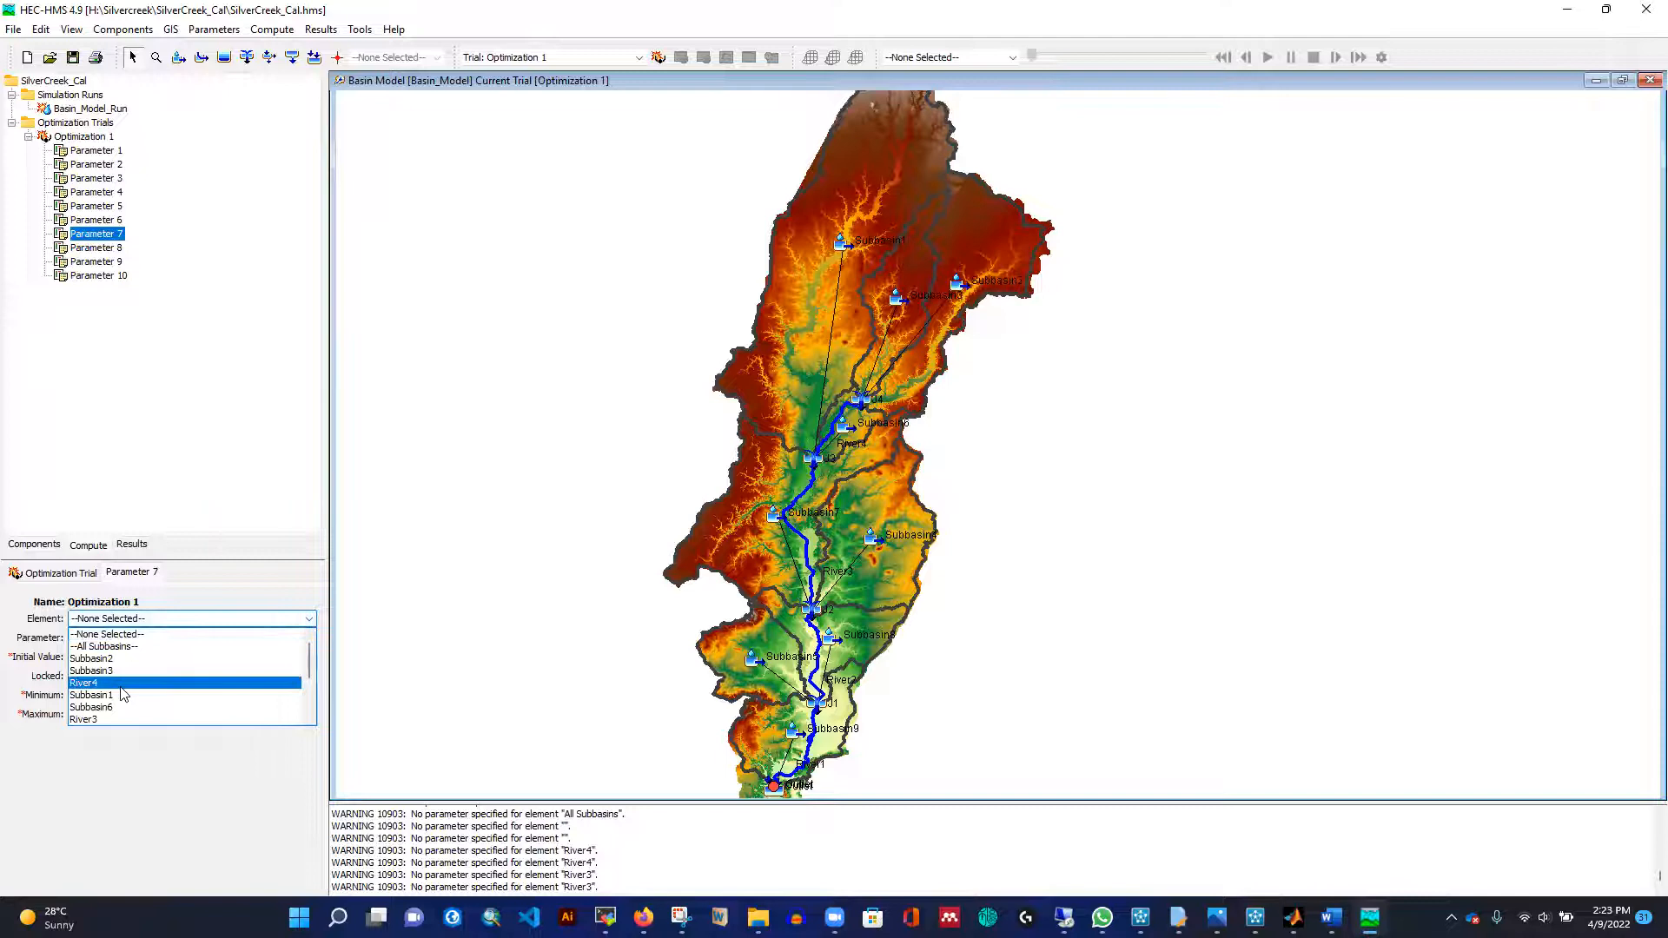
scroll(122, 693, "down", 1)
left_click(100, 718)
left_click(115, 638)
left_click(113, 669)
left_click(111, 695)
key("BackSpace")
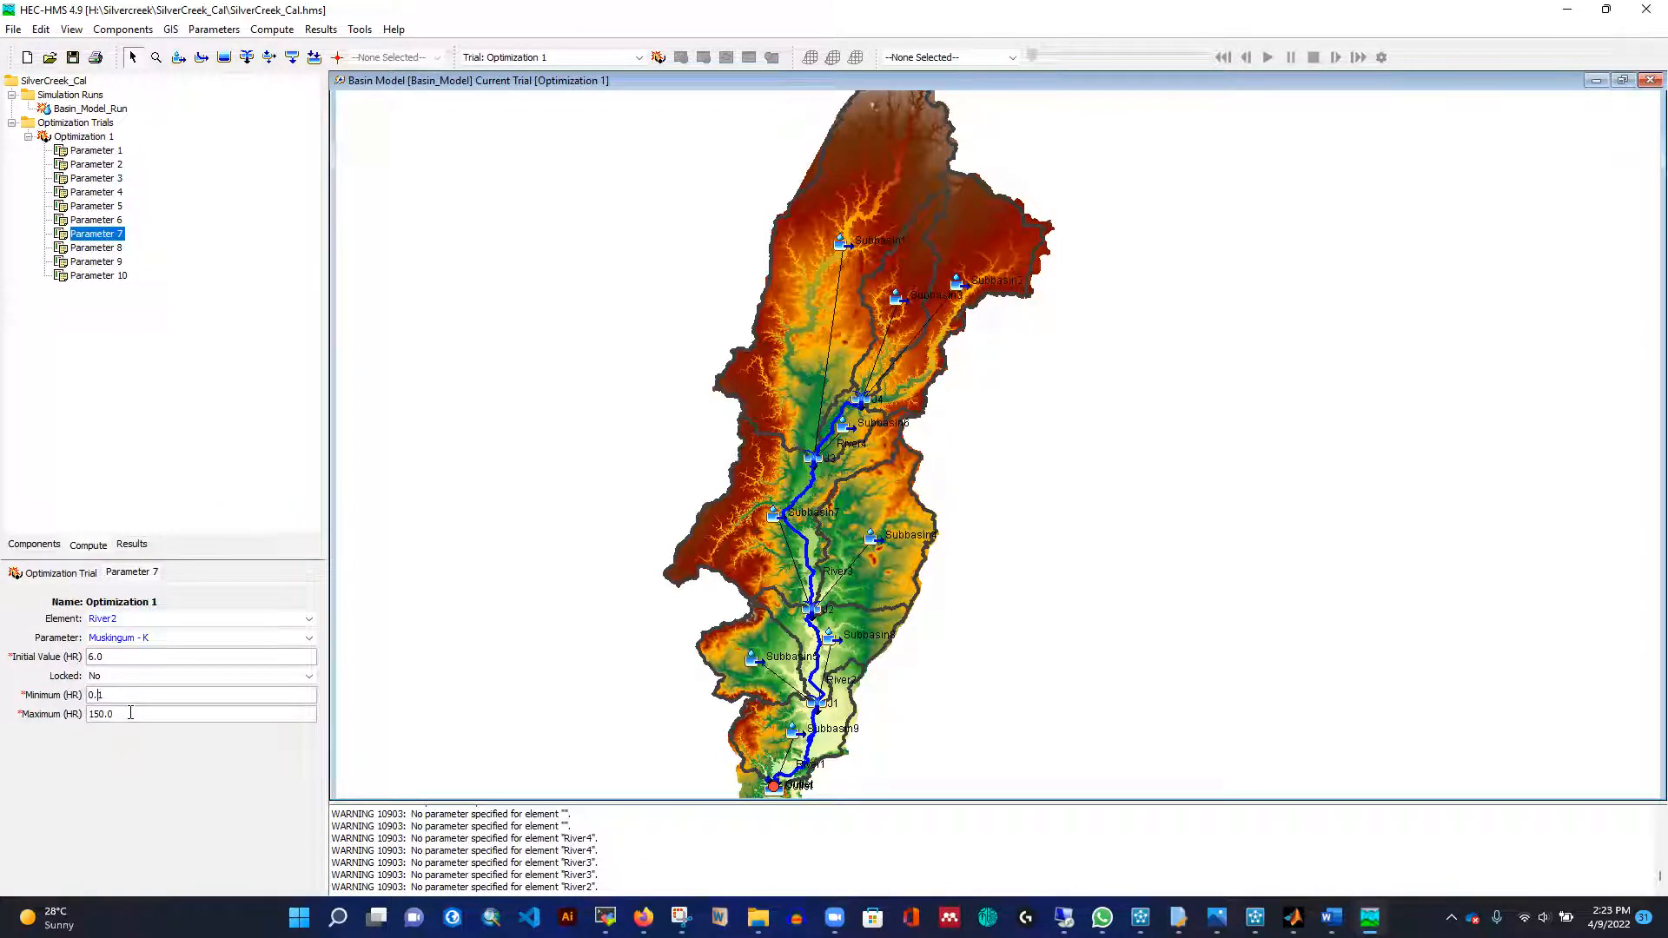
Assign Parameter 8 to River2 with Muskingum - x.
left_click(106, 248)
left_click(97, 619)
scroll(101, 687, "down", 2)
left_click(102, 683)
left_click(122, 638)
left_click(118, 683)
Assign Parameter 9 to River1 with Muskingum - K and set its minimum to 0.1 HR.
left_click(98, 262)
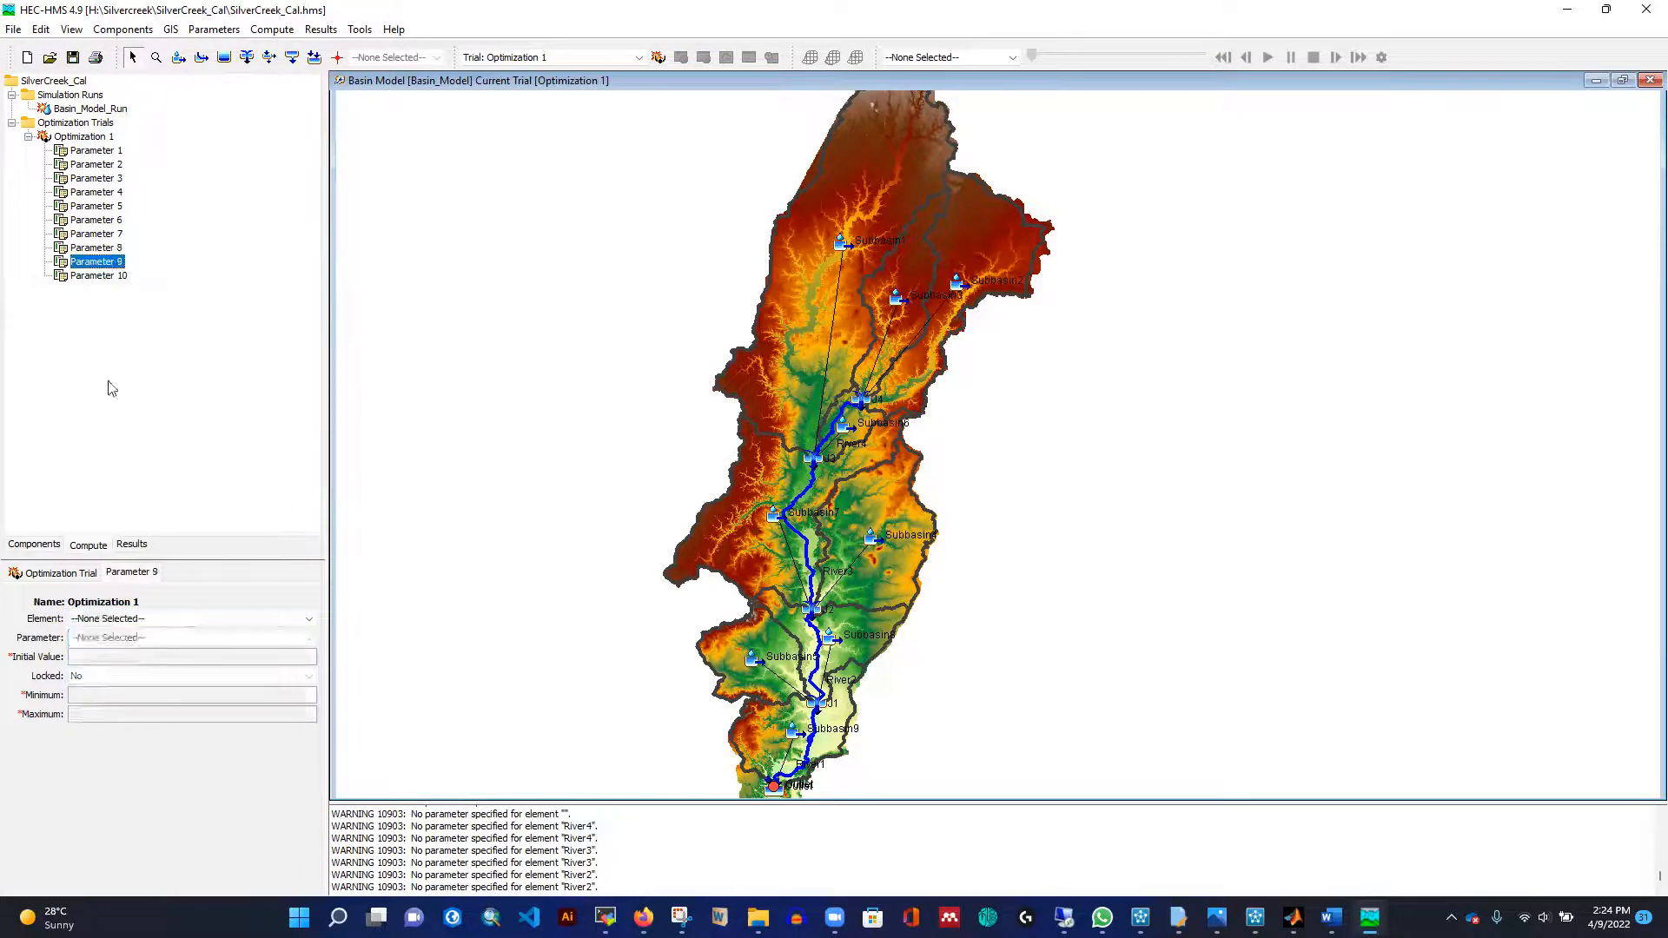
left_click(112, 619)
scroll(104, 696, "down", 2)
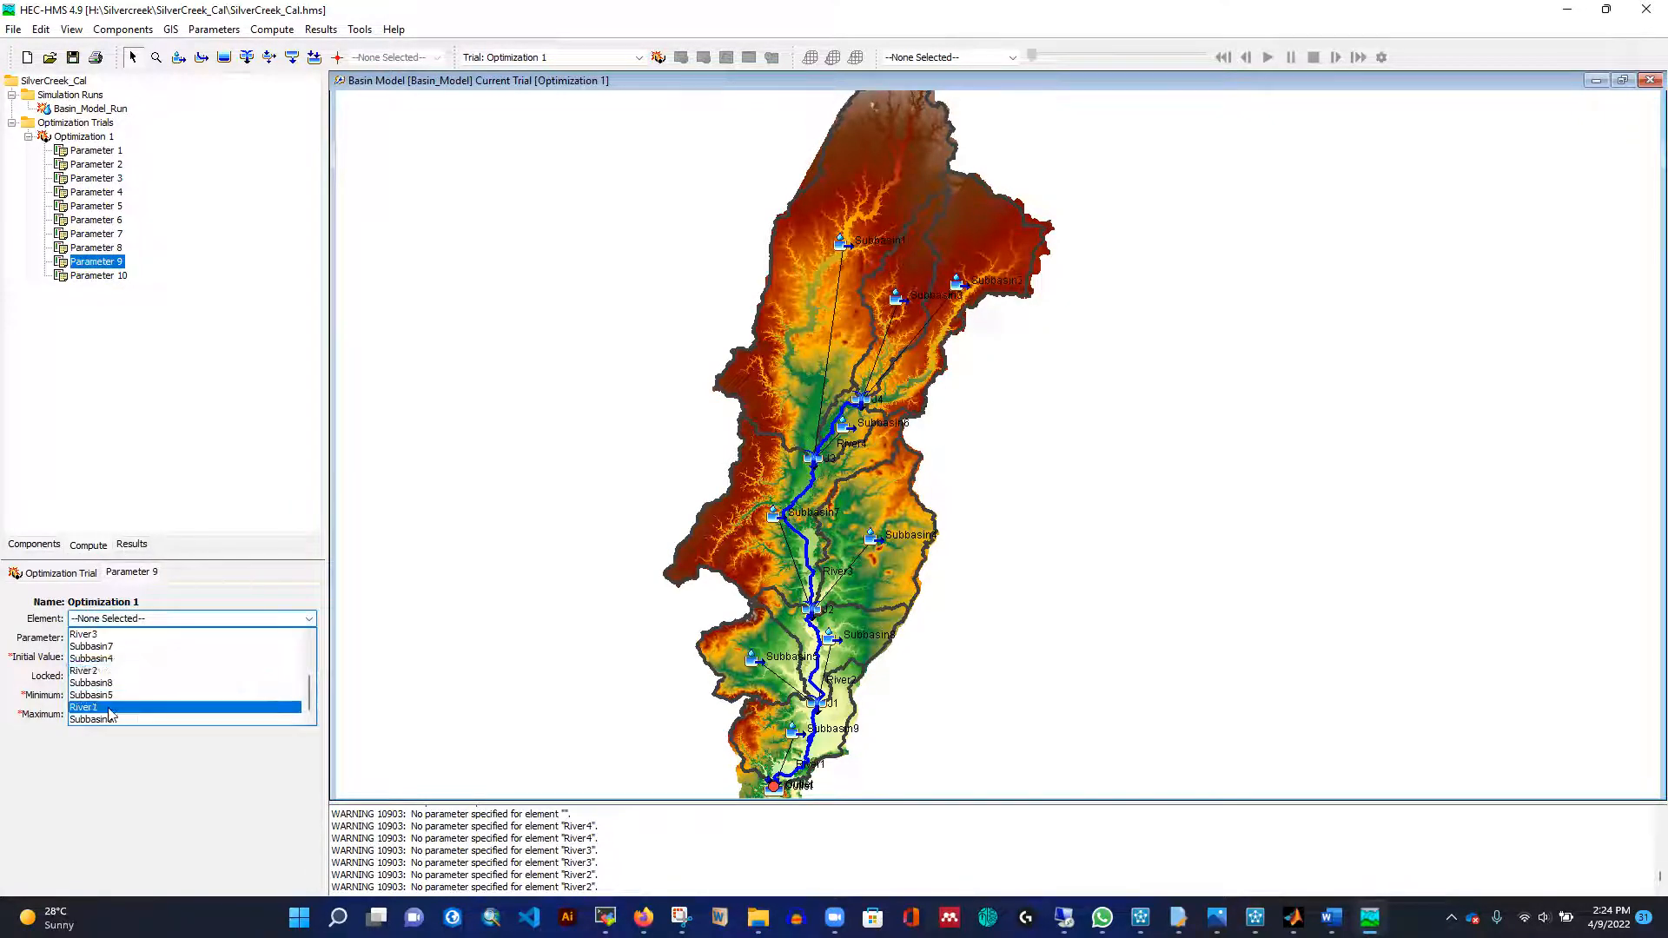
left_click(105, 706)
left_click(130, 639)
left_click(126, 670)
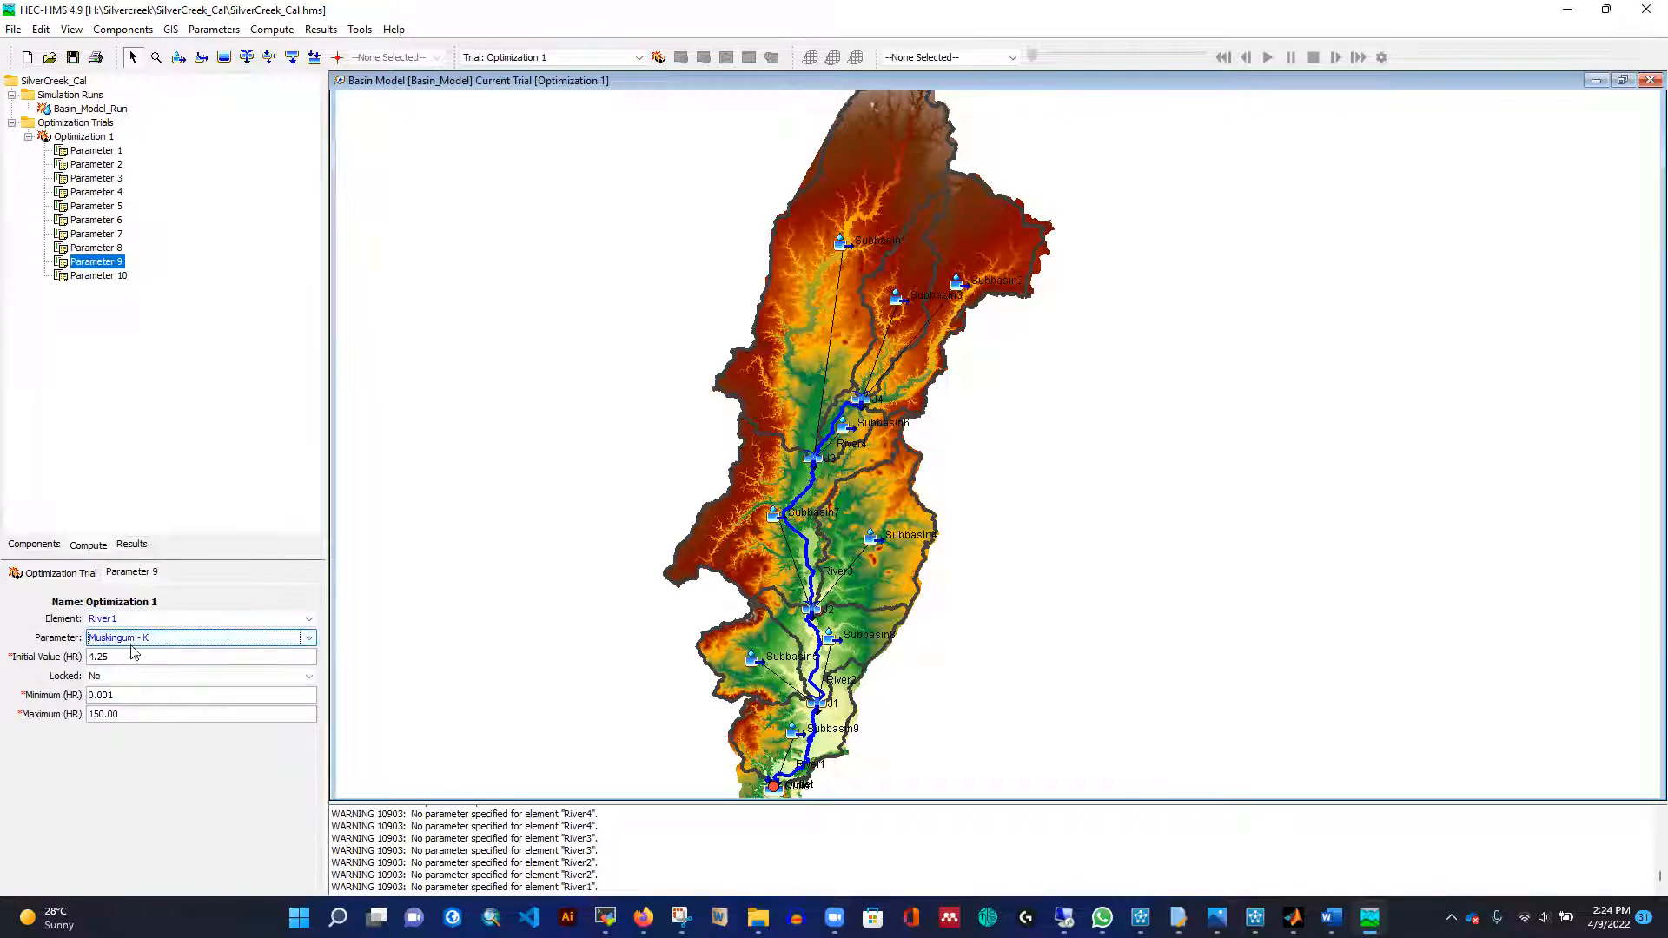
left_click(110, 695)
type("1")
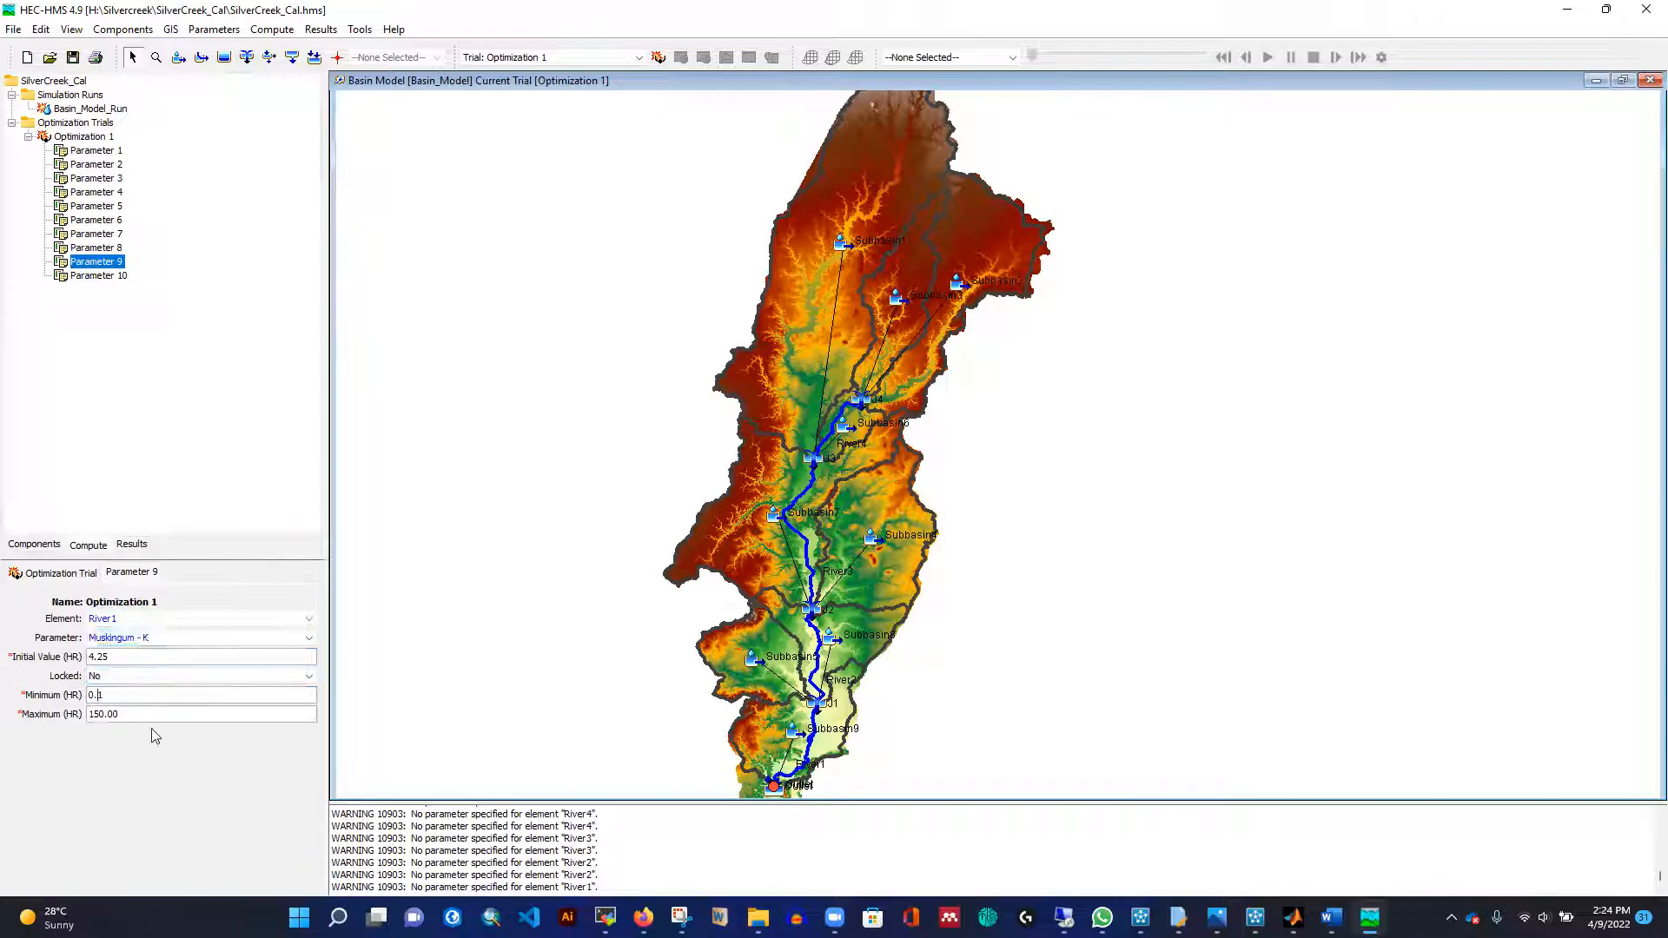
Assign Parameter 10 to River1 with Muskingum - x and save the project.
left_click(111, 275)
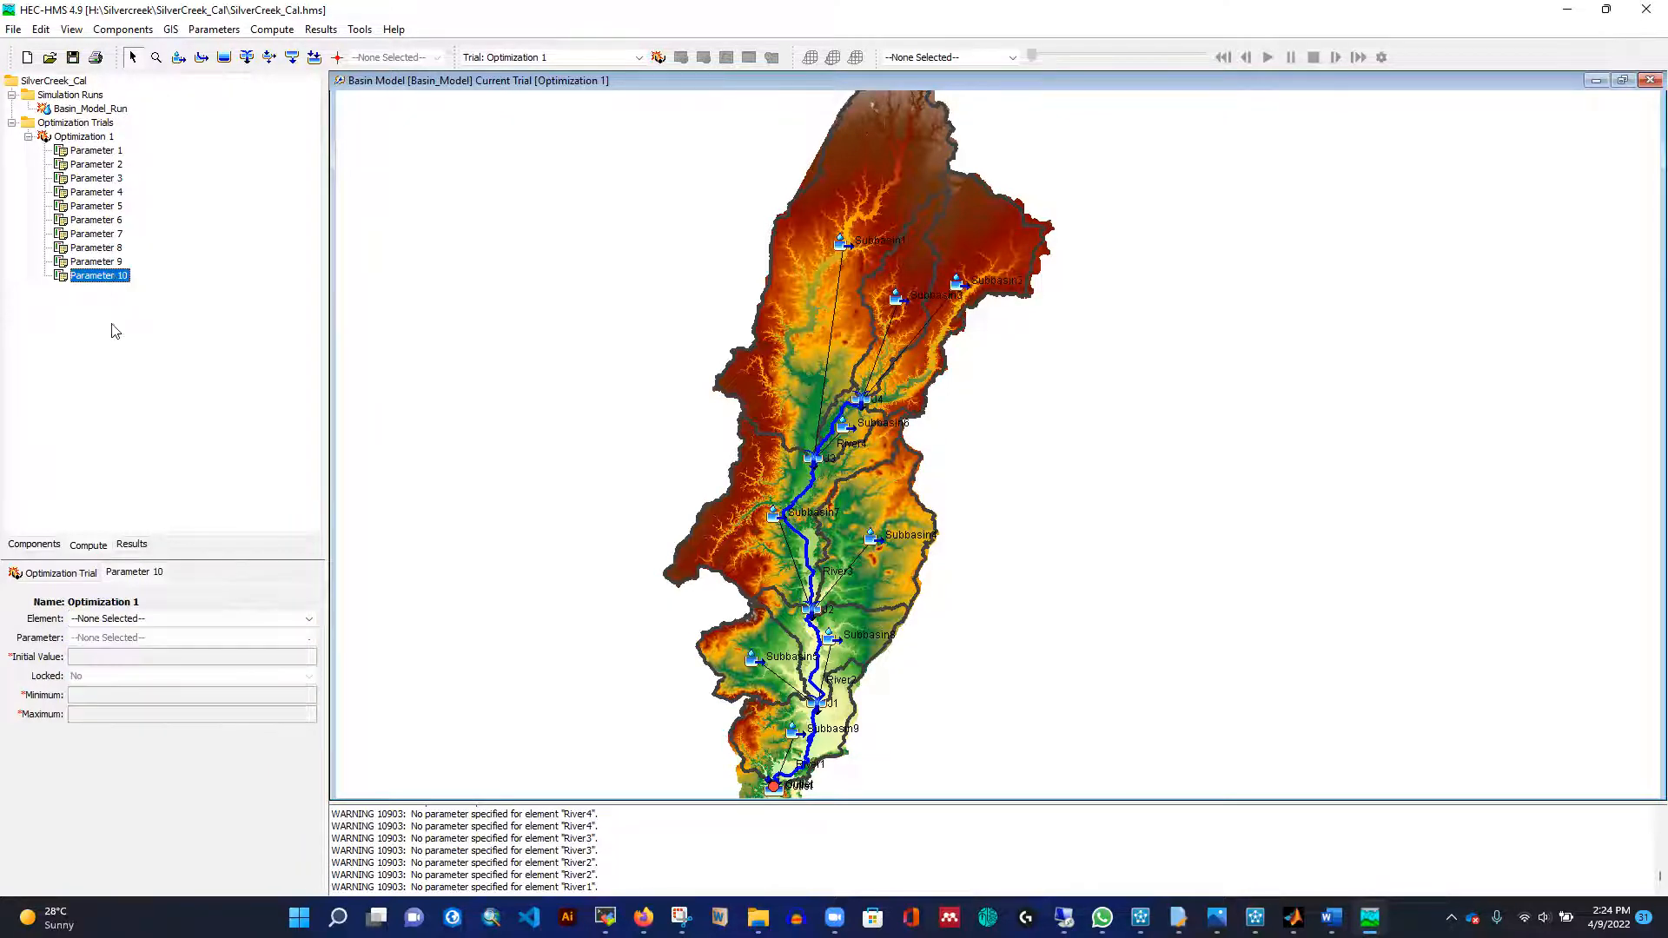
left_click(128, 619)
left_click(161, 706)
left_click(117, 637)
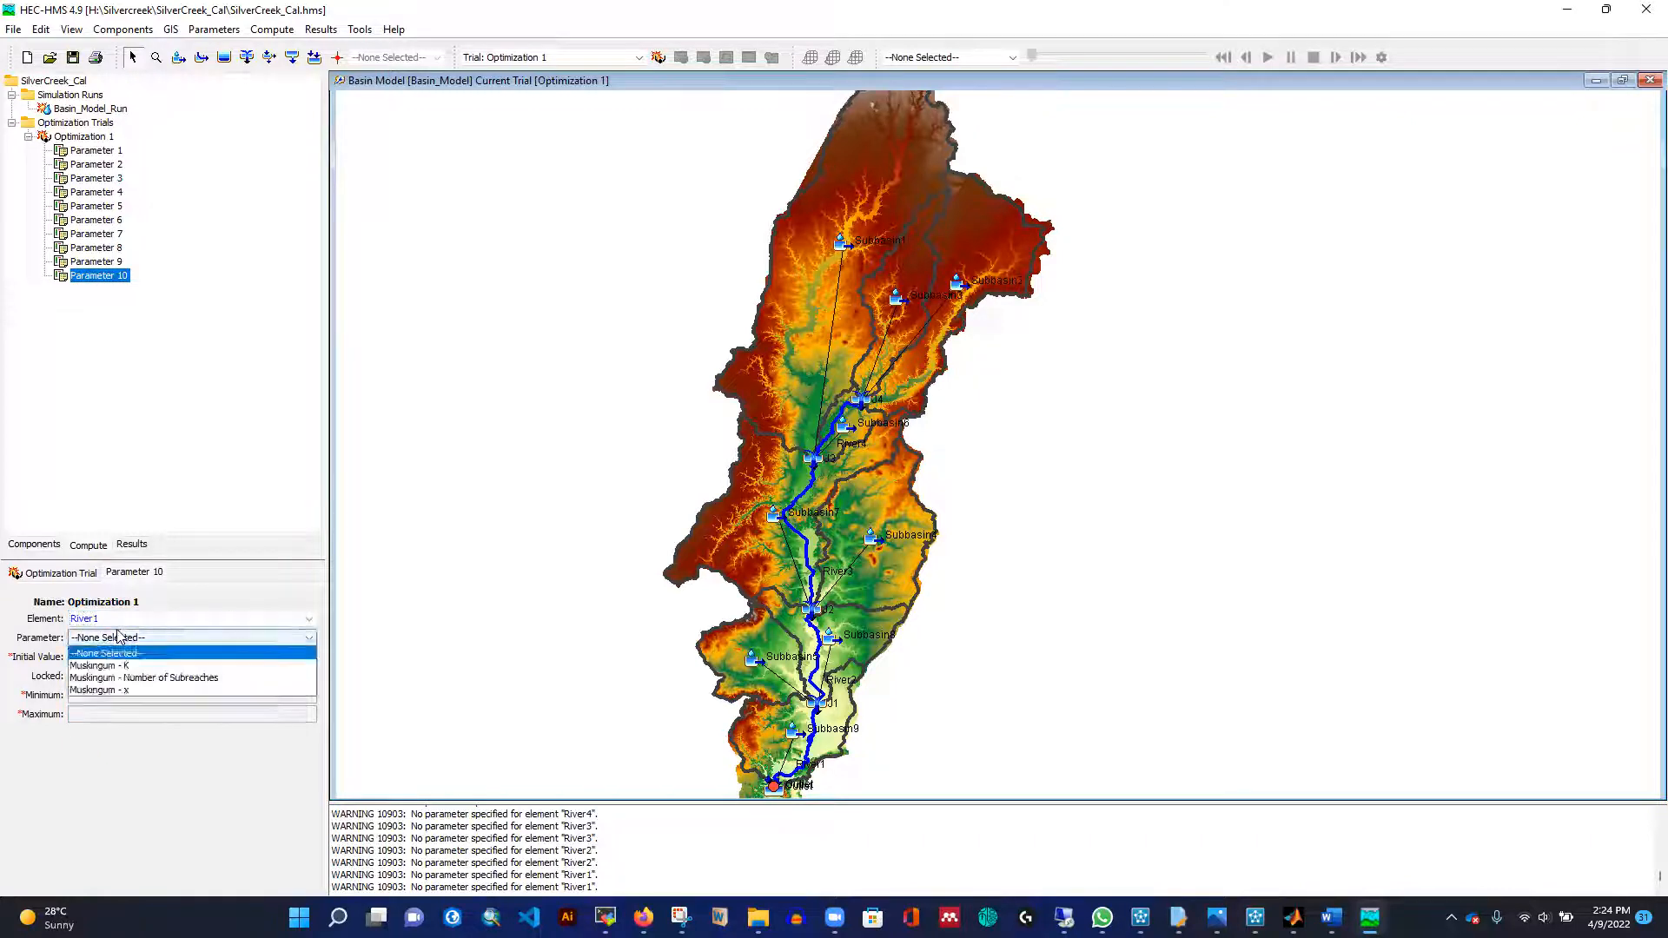
left_click(121, 690)
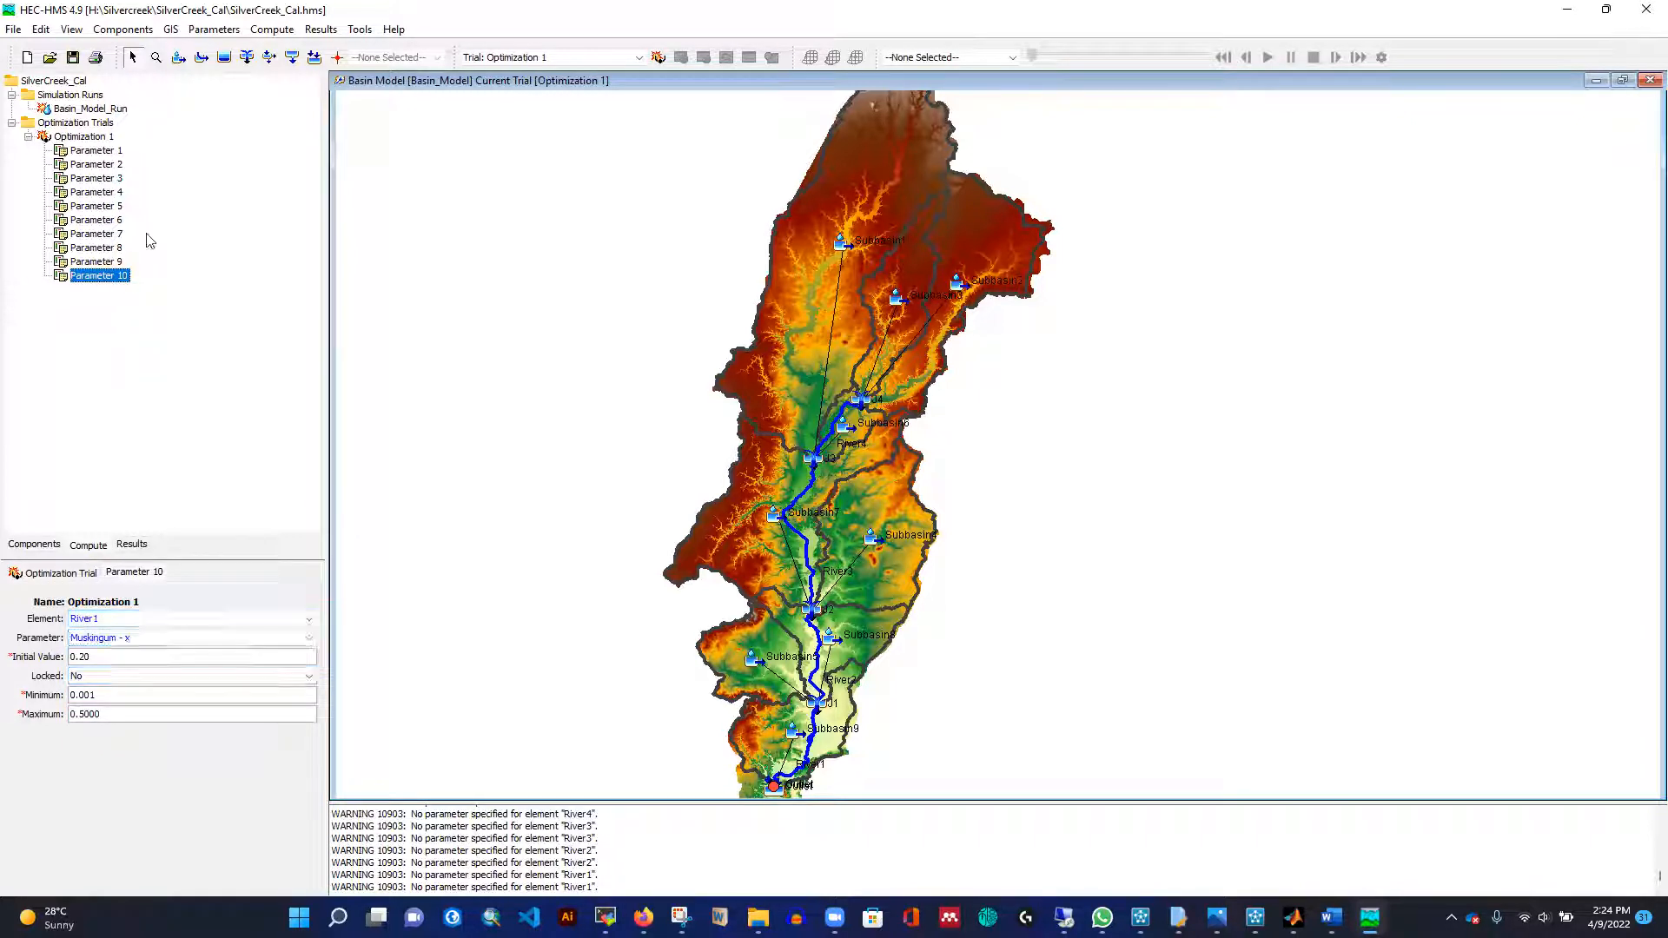
left_click(75, 58)
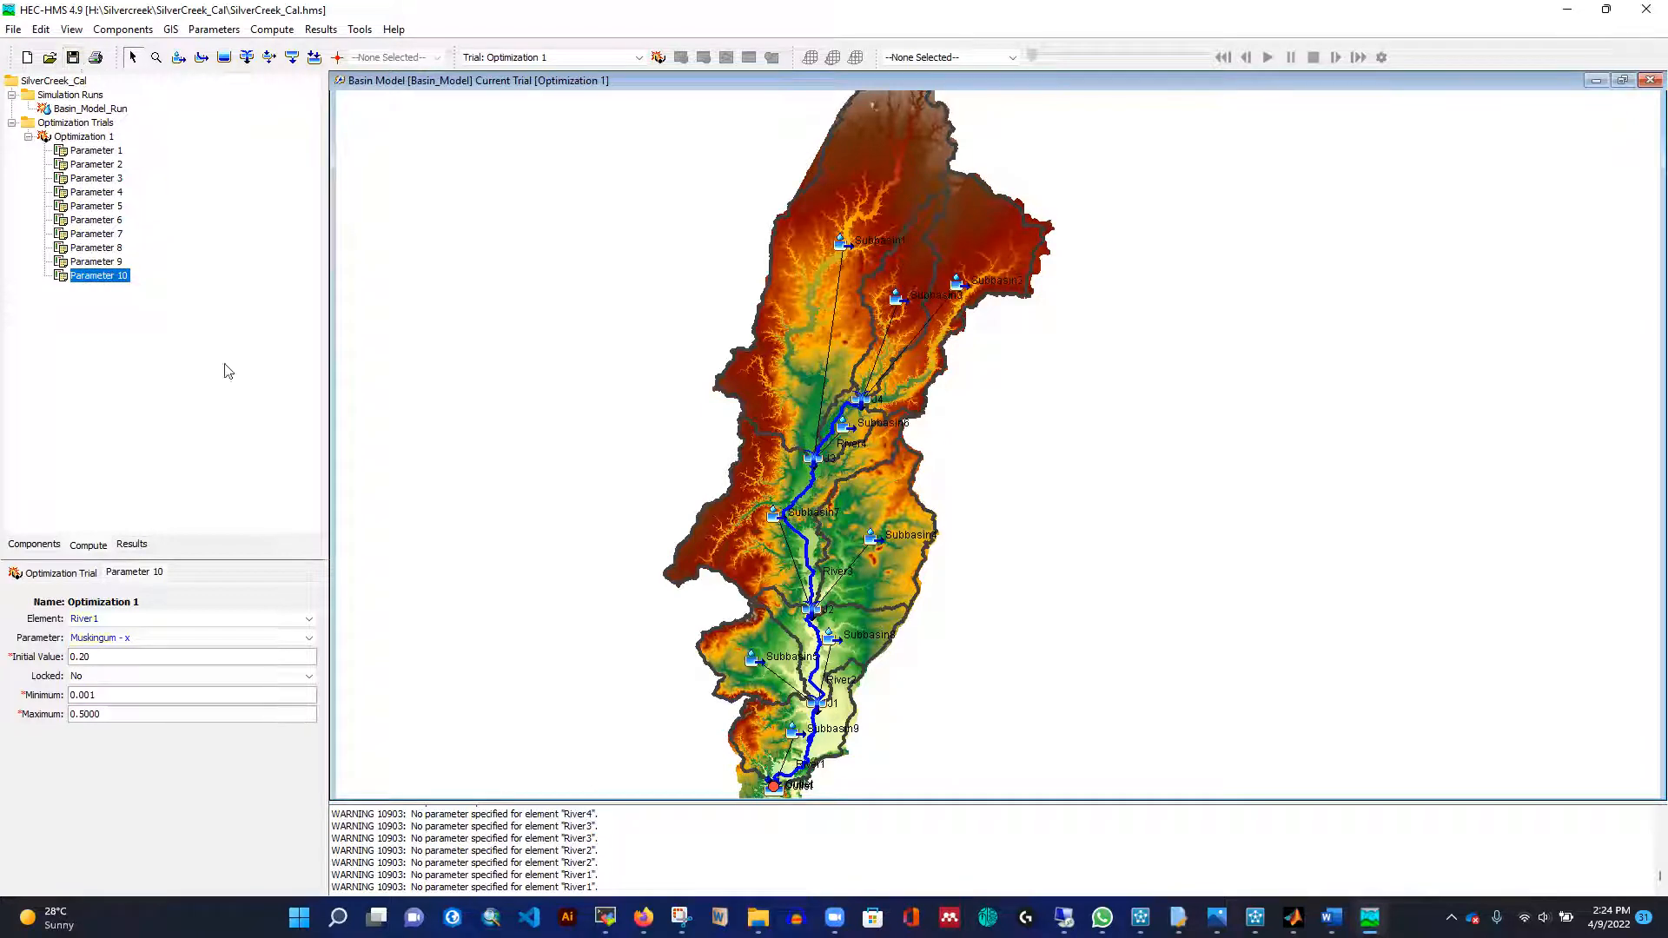
View the Outlet results graph of Basin_Model_Run at full window size.
left_click(131, 545)
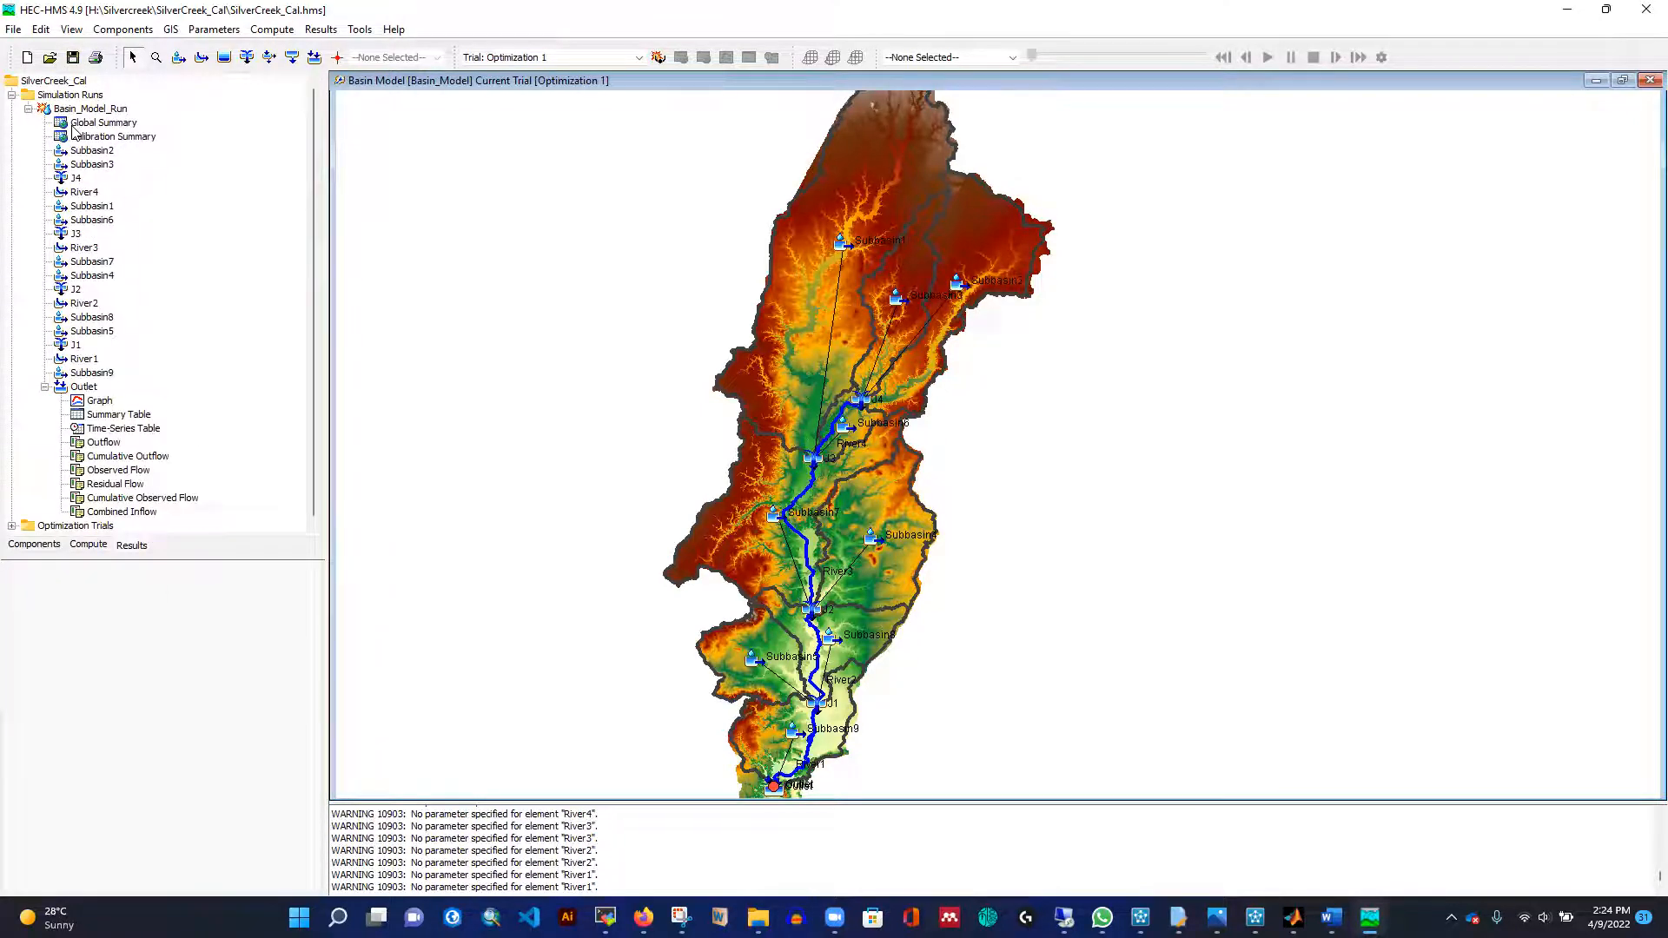
left_click(99, 400)
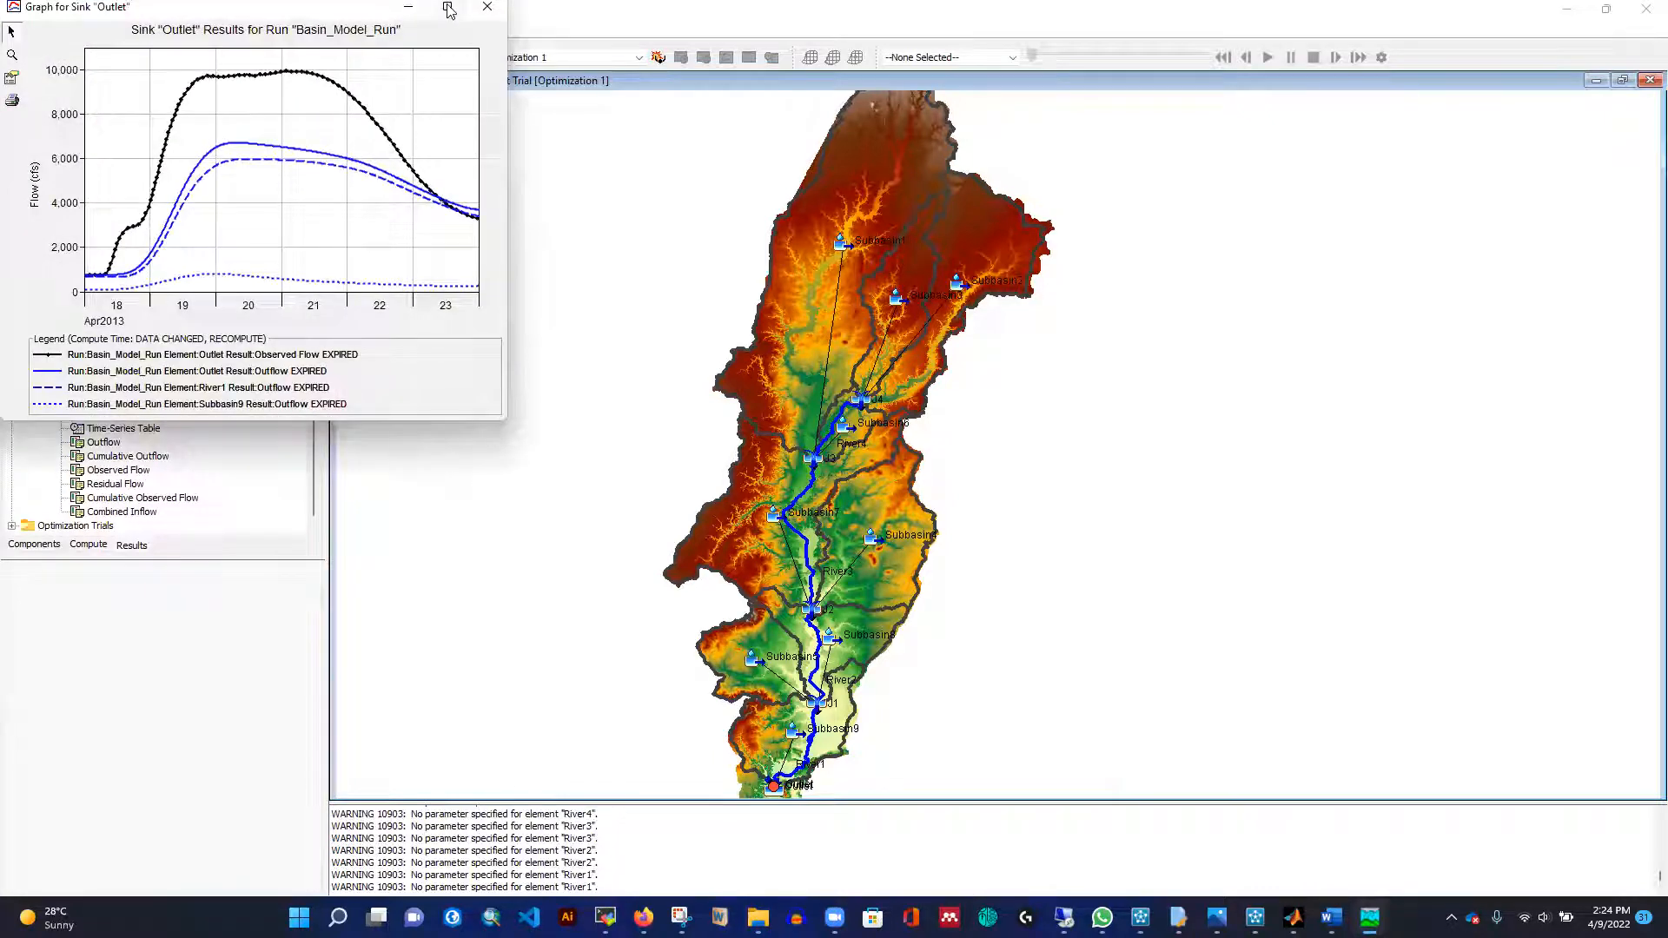
left_click(448, 8)
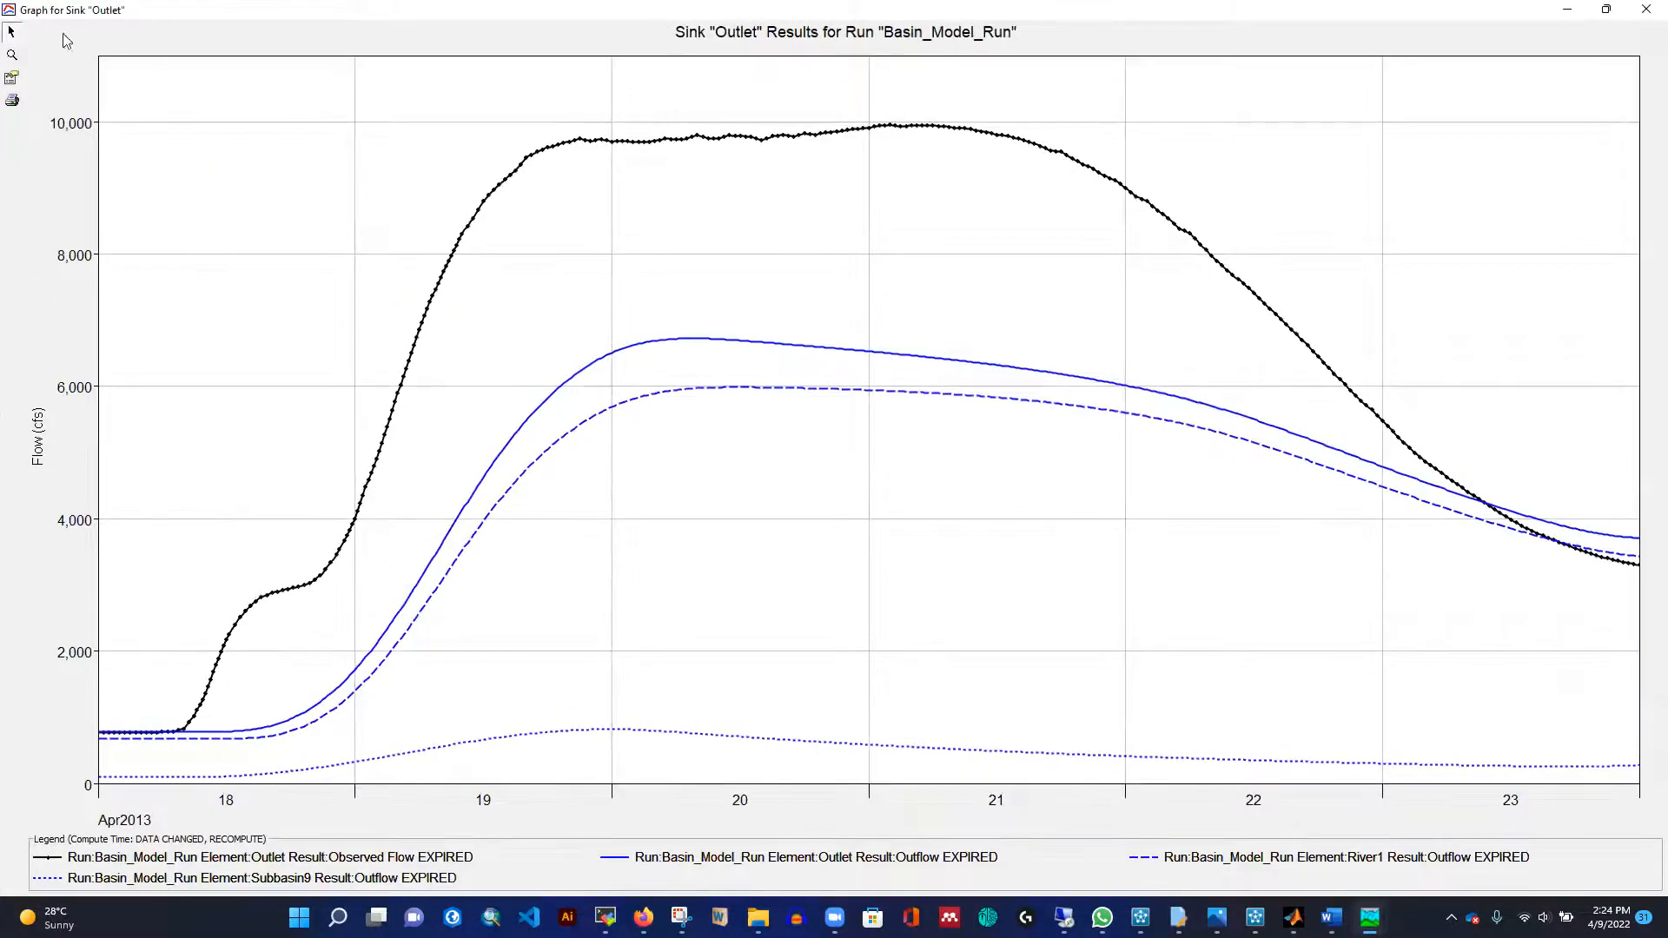
Remove the Subbasin9 and River1 outflow curves from the Outlet graph to compare observed flow with simulated outflow.
left_click(12, 79)
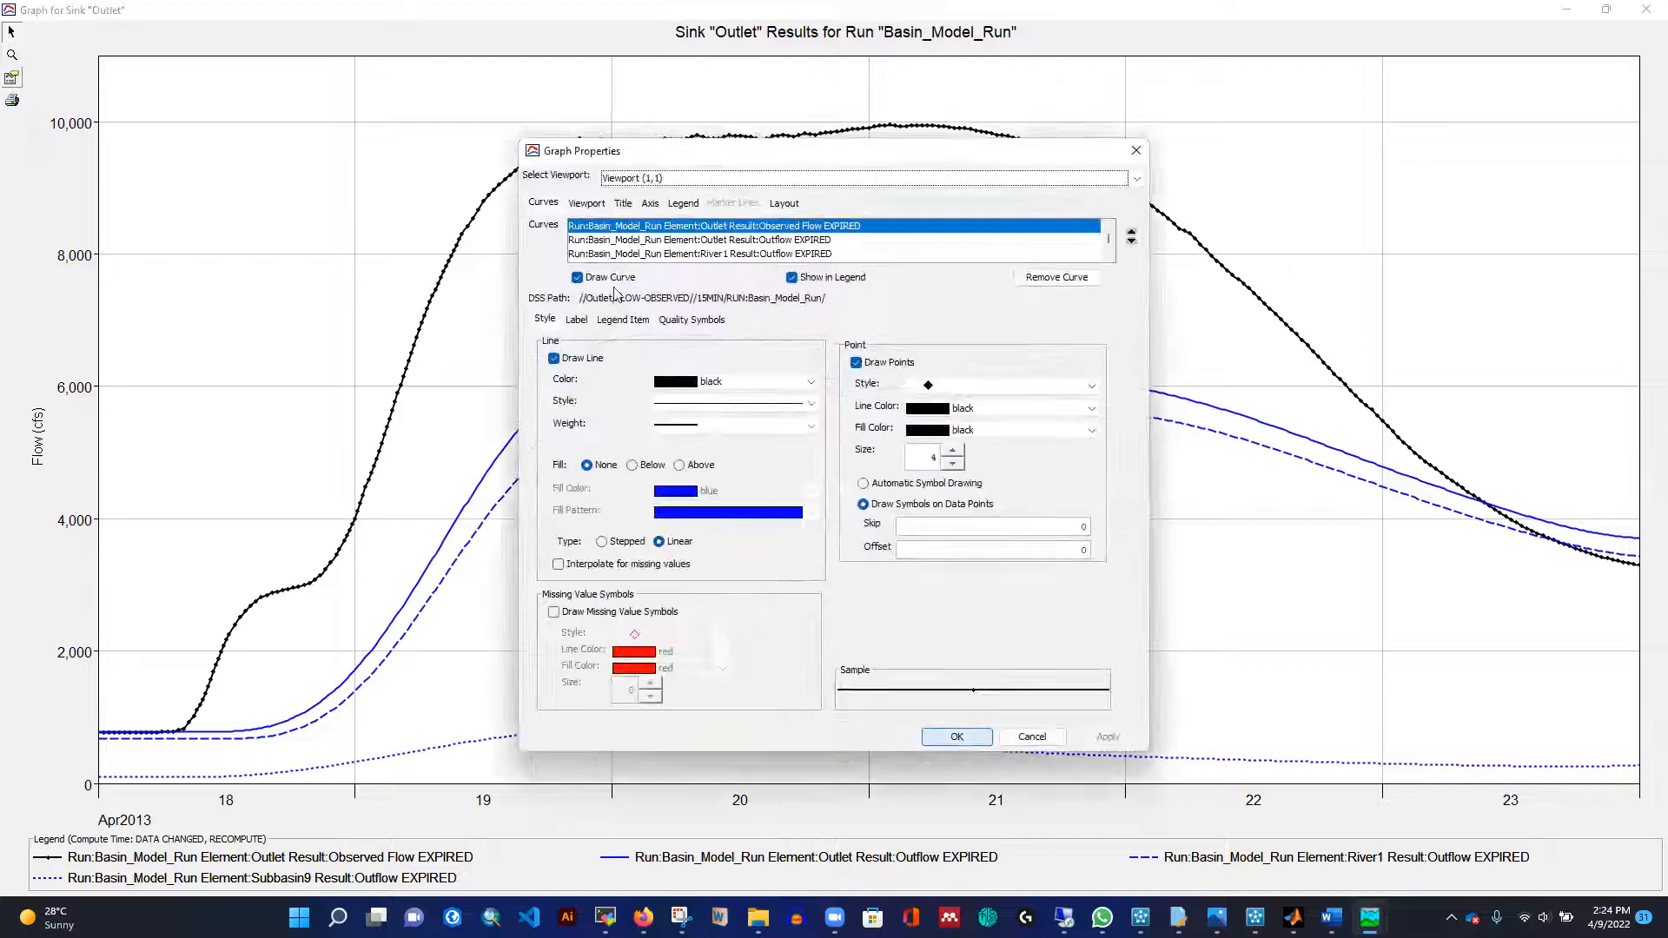
scroll(809, 258, "down", 1)
left_click(810, 255)
left_click(1056, 277)
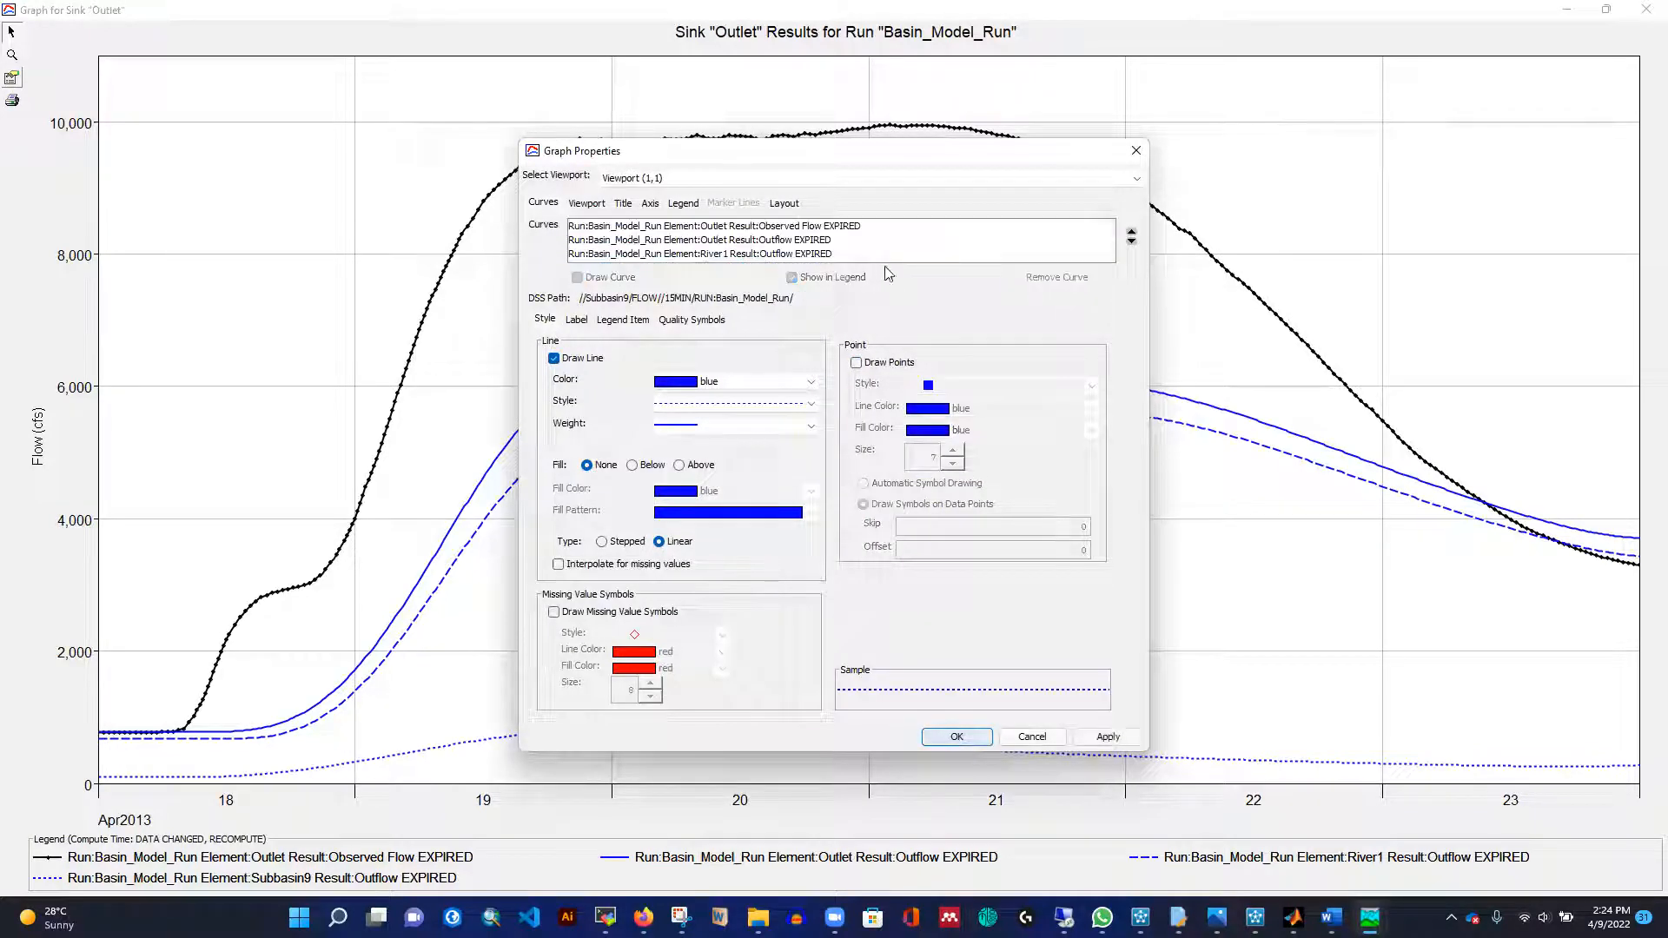
left_click(825, 255)
left_click(1057, 278)
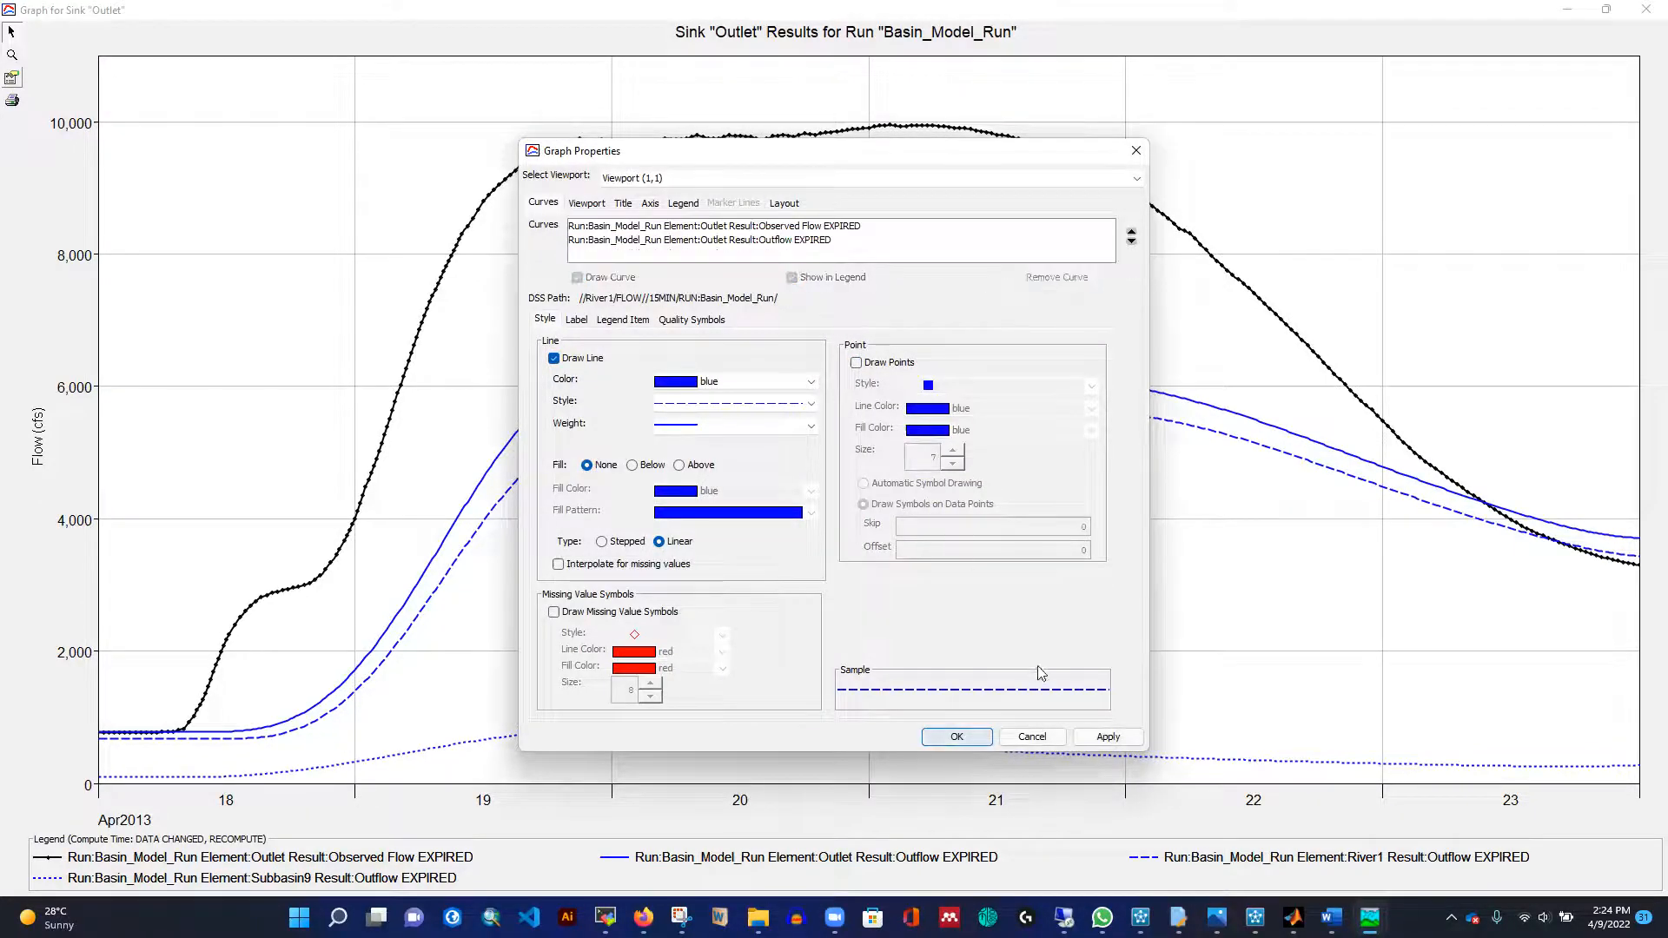
left_click(1108, 737)
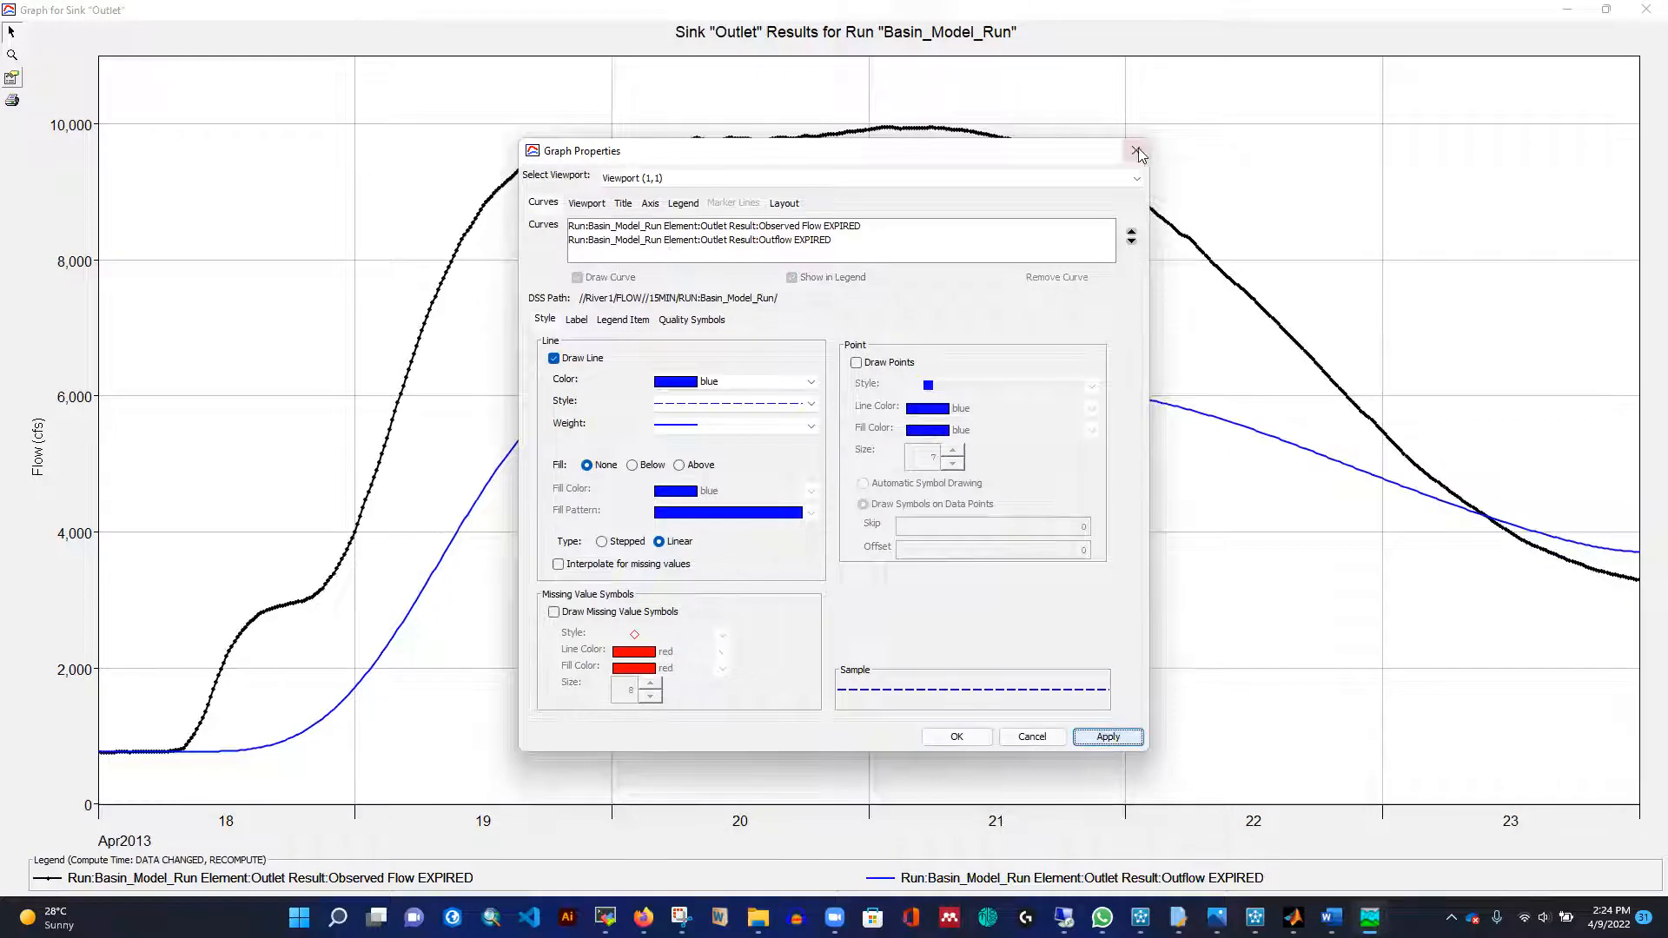
left_click(1137, 151)
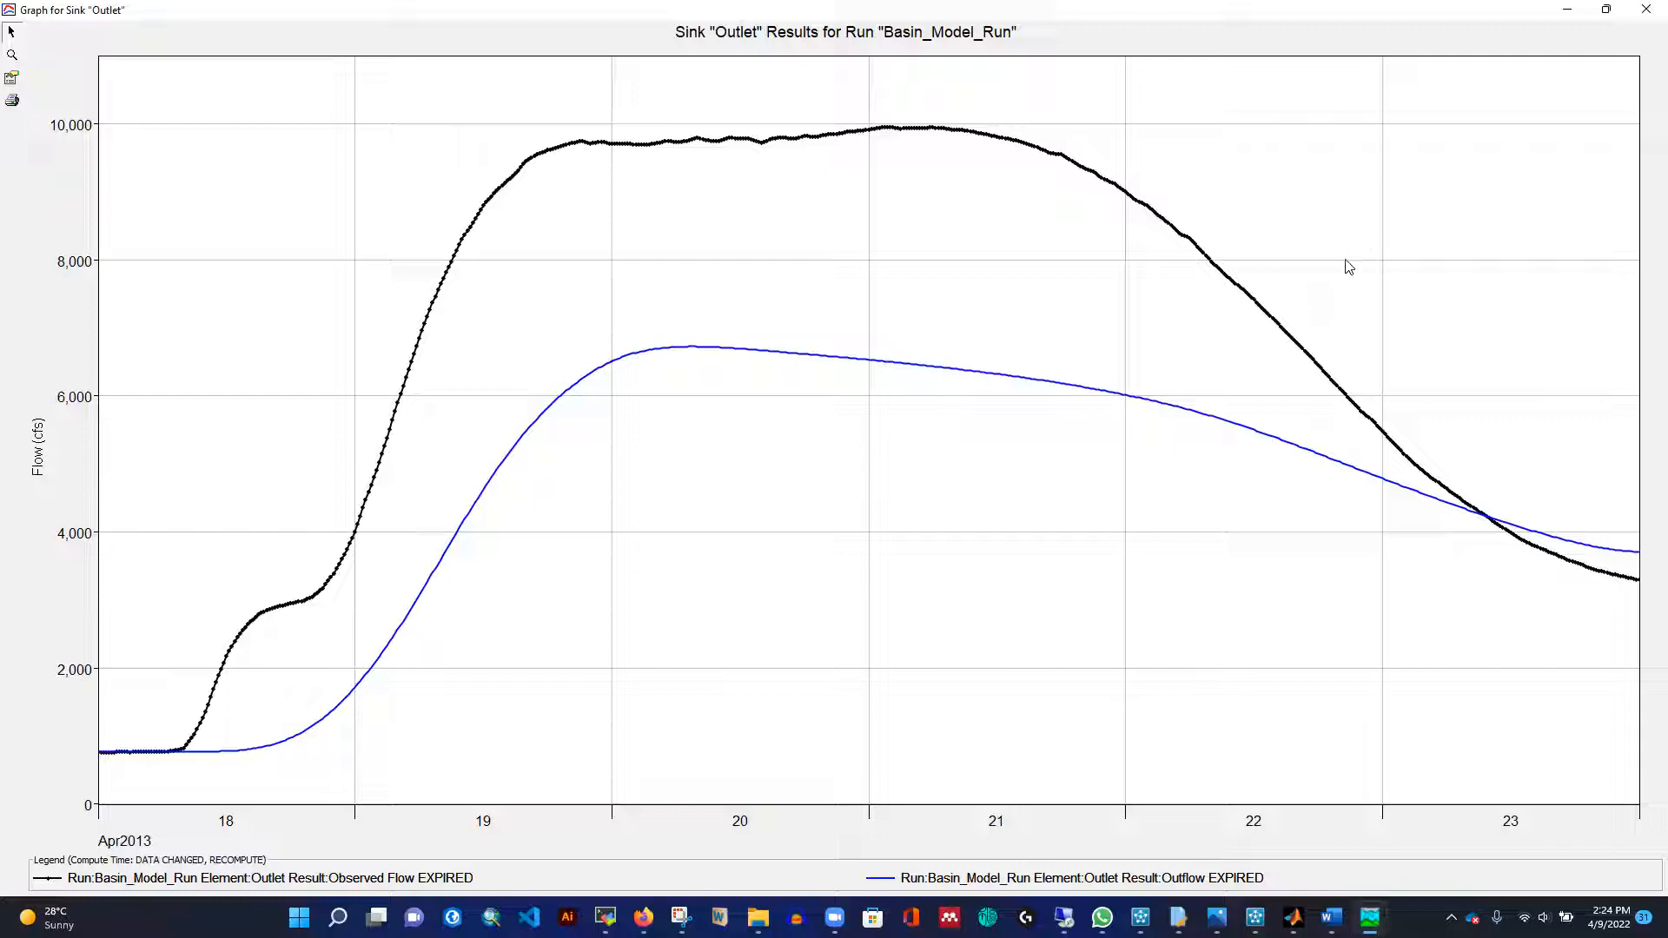
left_click(1645, 12)
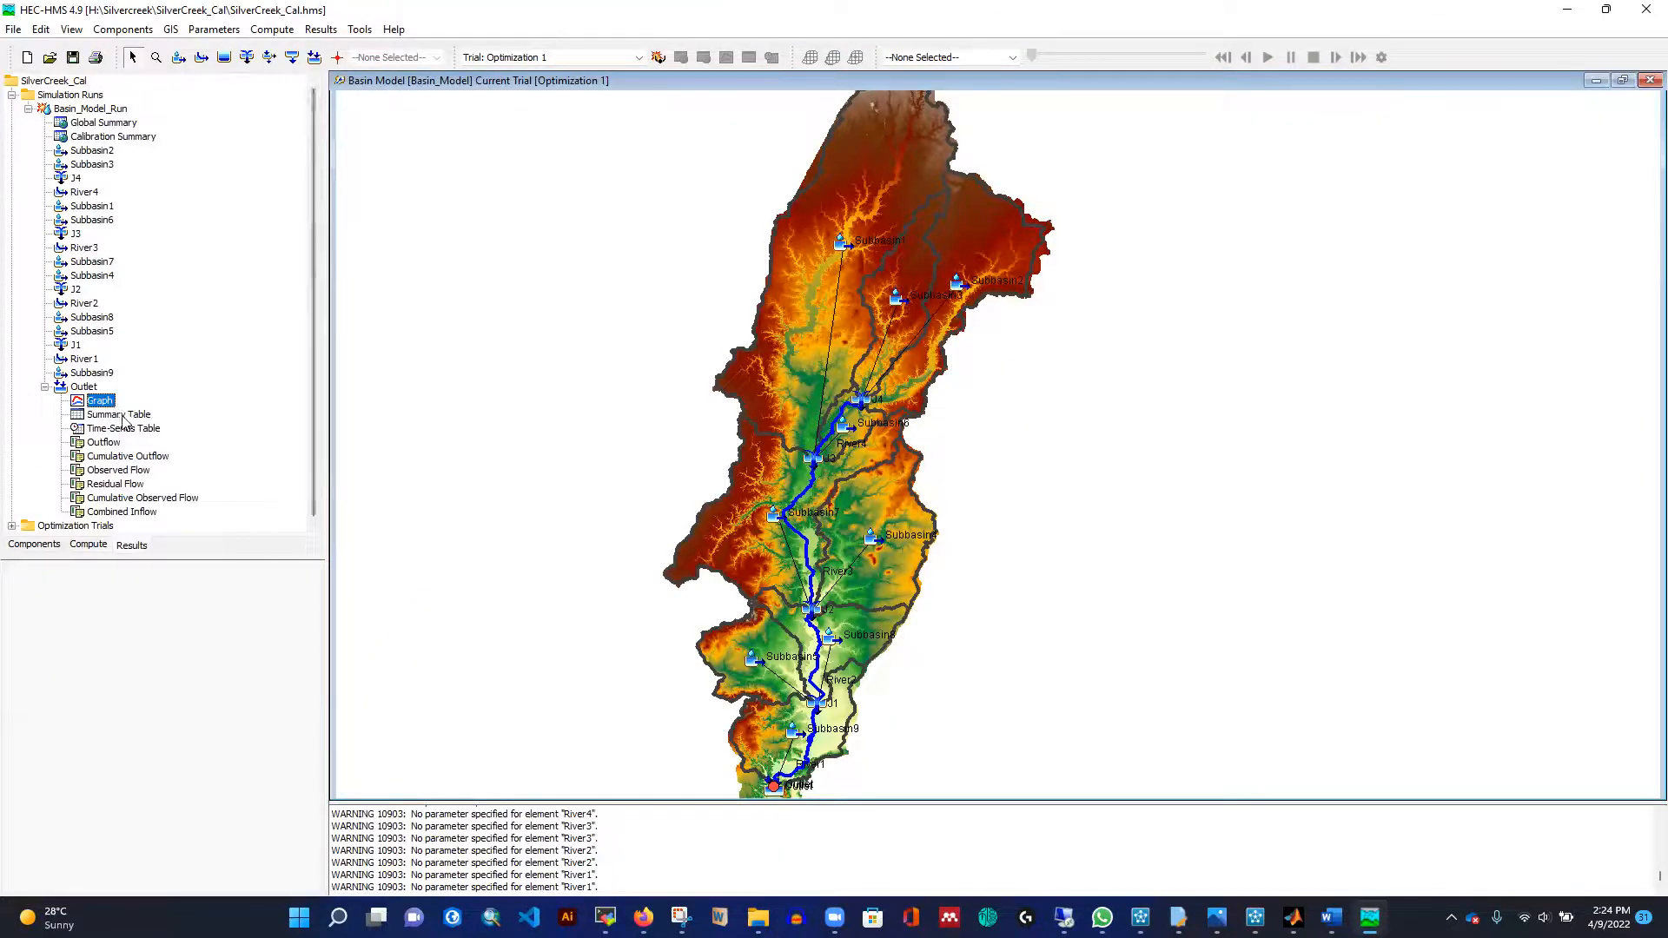
Check the Outlet's summary table for Basin_Model_Run.
left_click(123, 416)
left_click(444, 6)
key("Up")
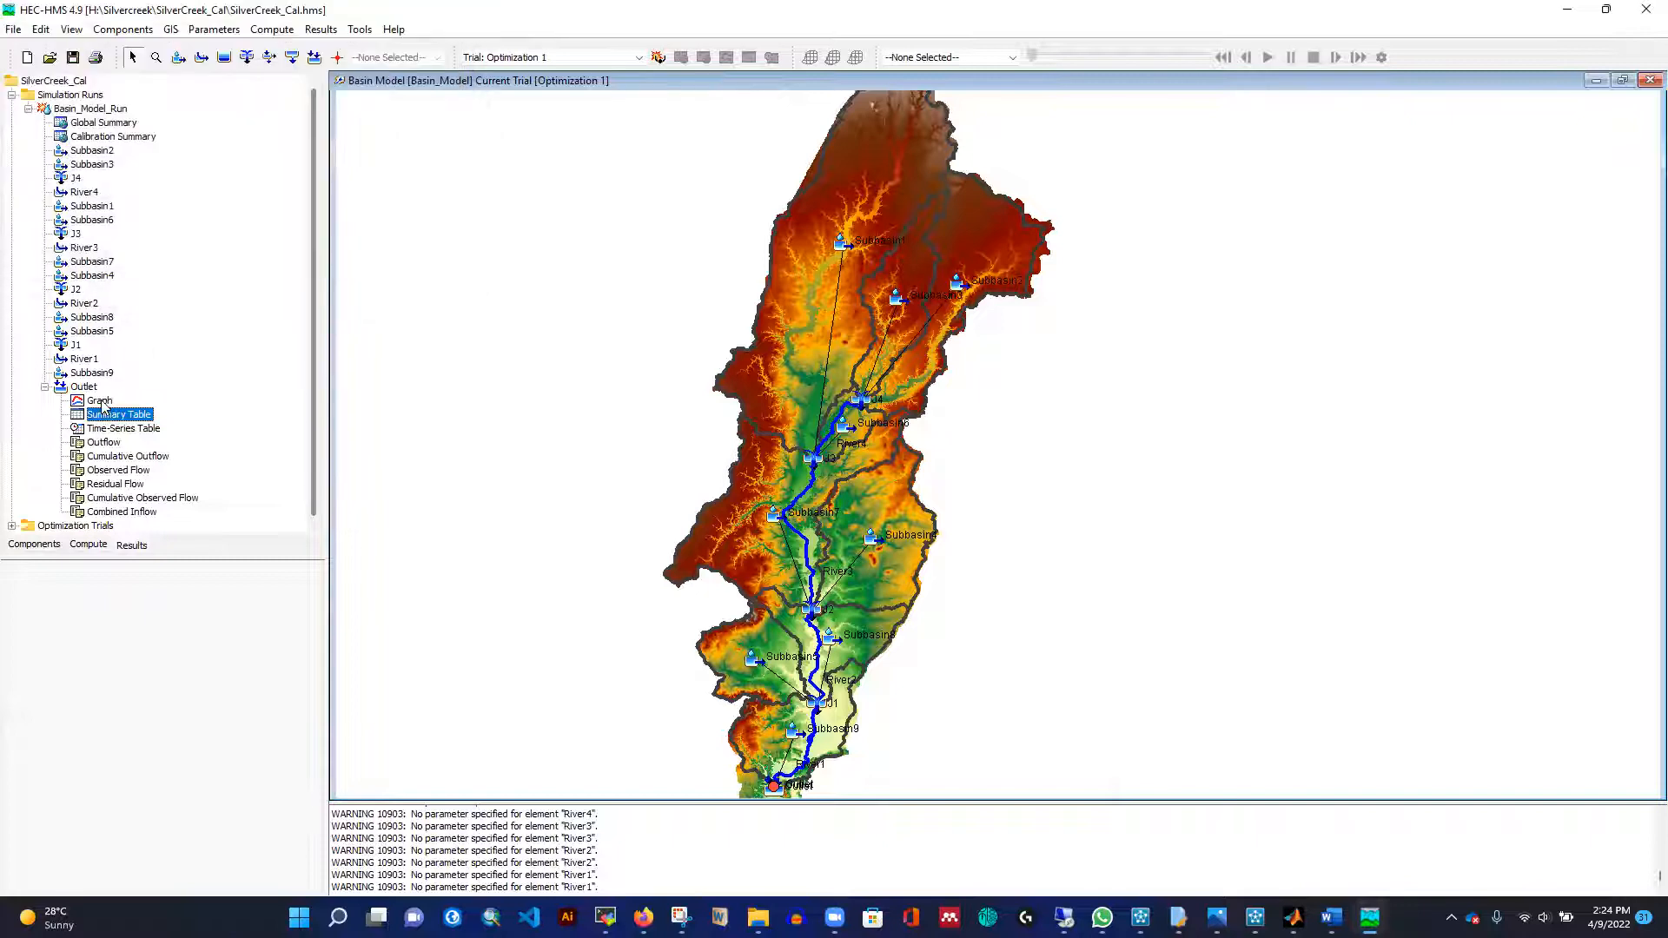
left_click(485, 12)
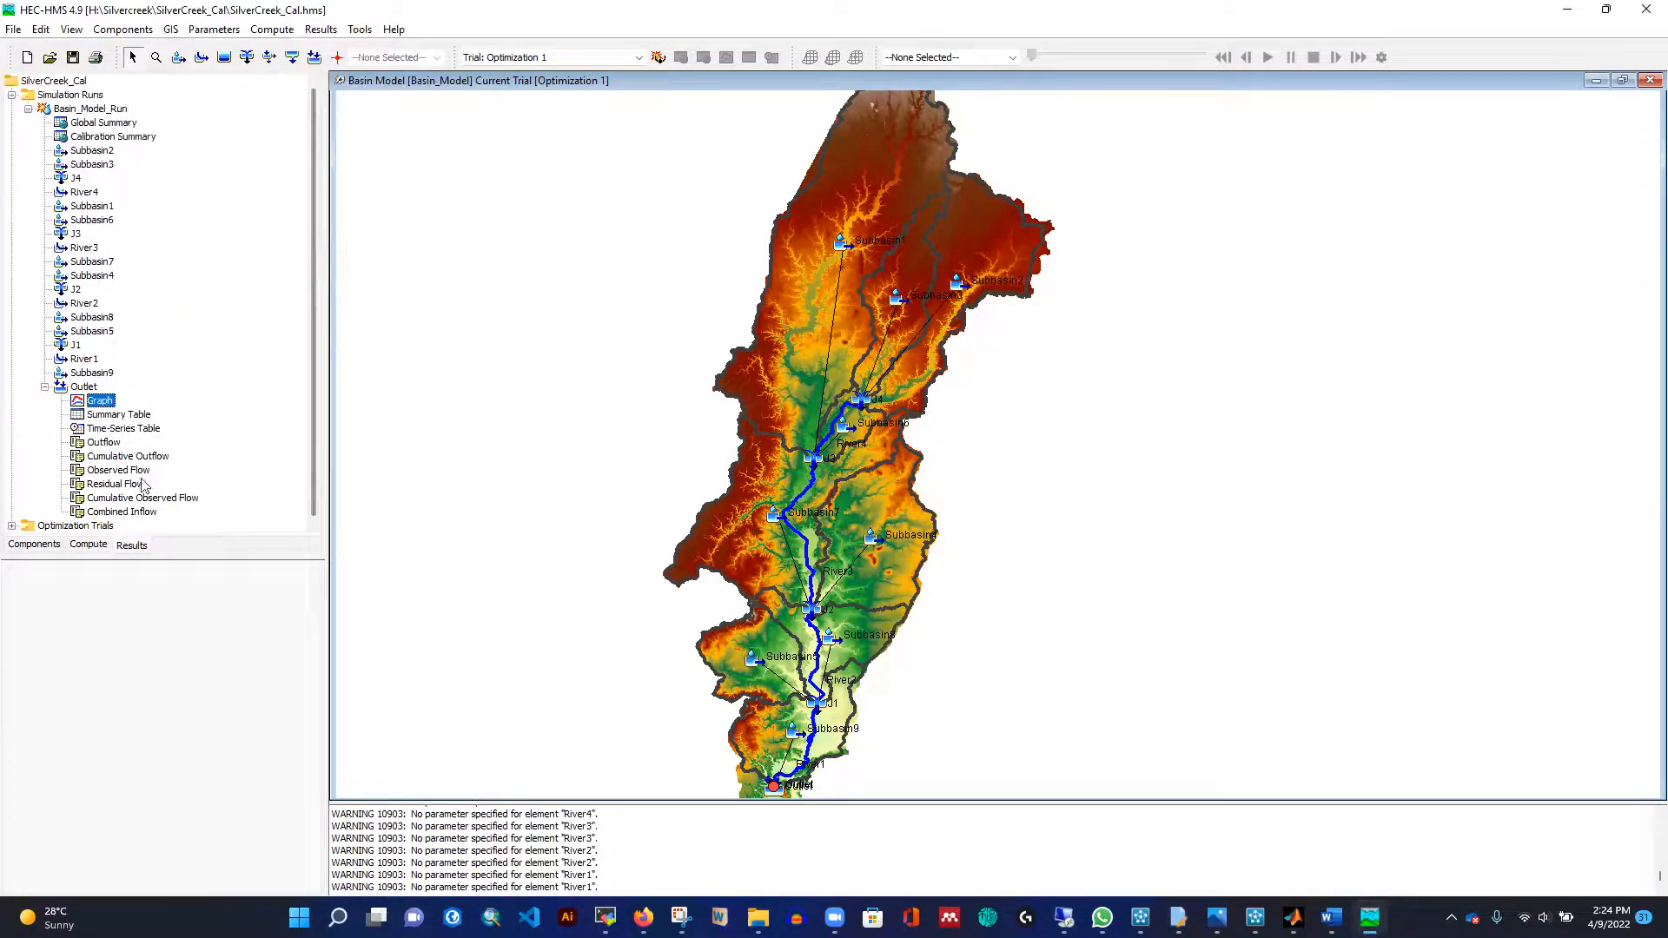
Select the Optimization 1 trial as the current computation and compute it to completion.
left_click(28, 108)
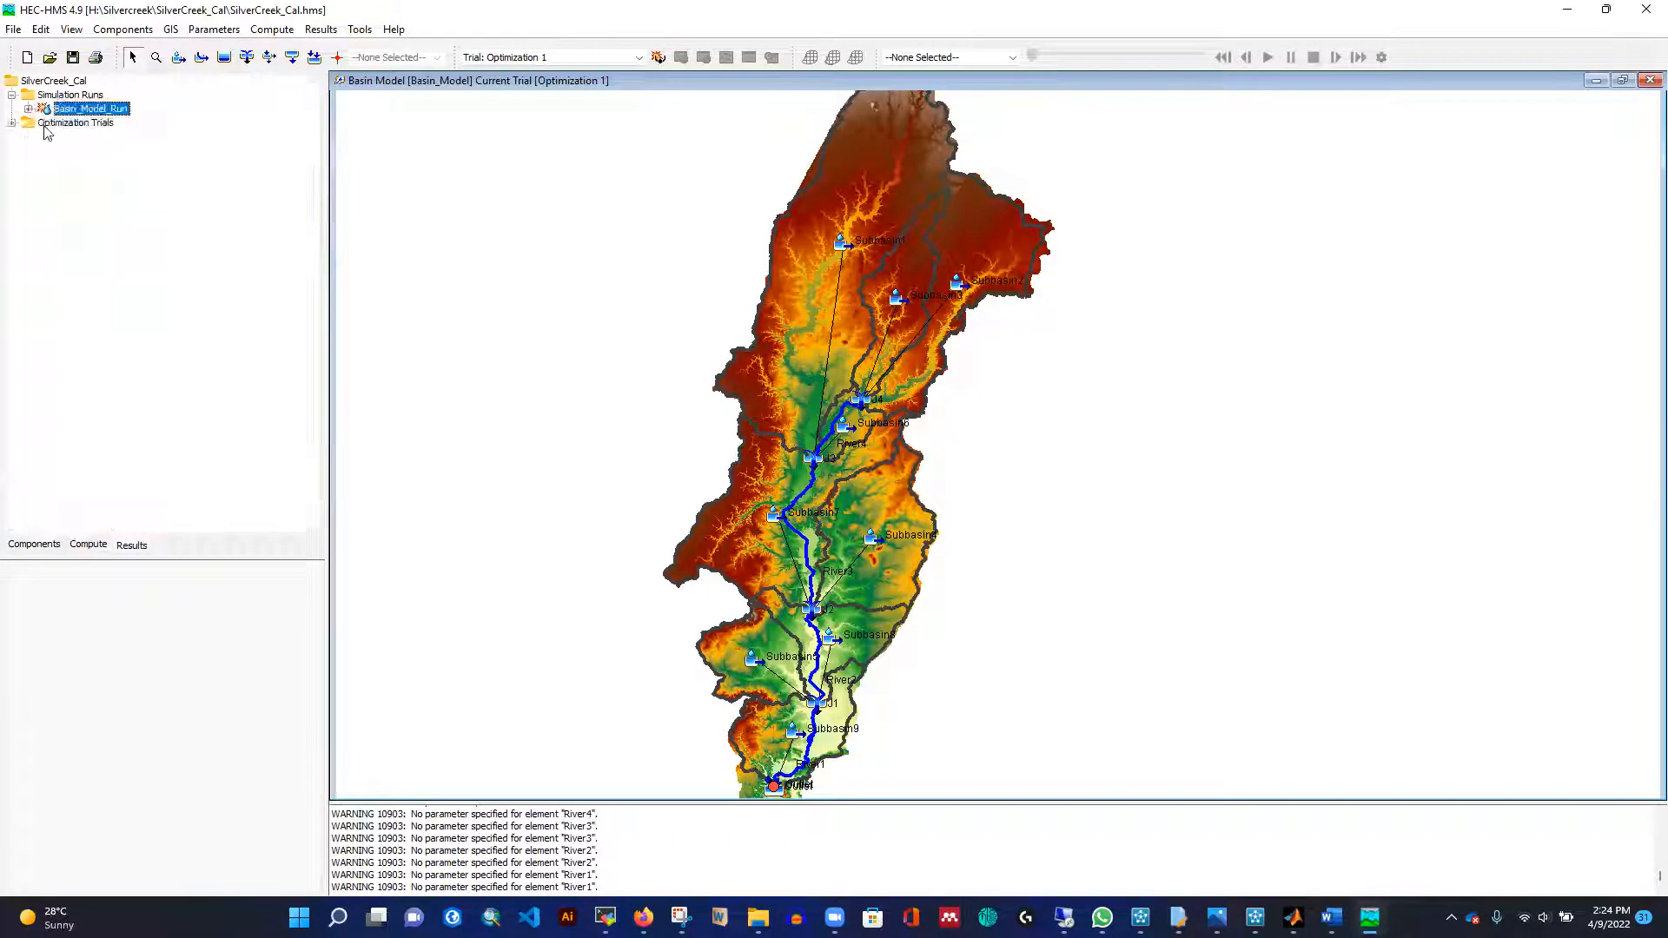
double_click(48, 124)
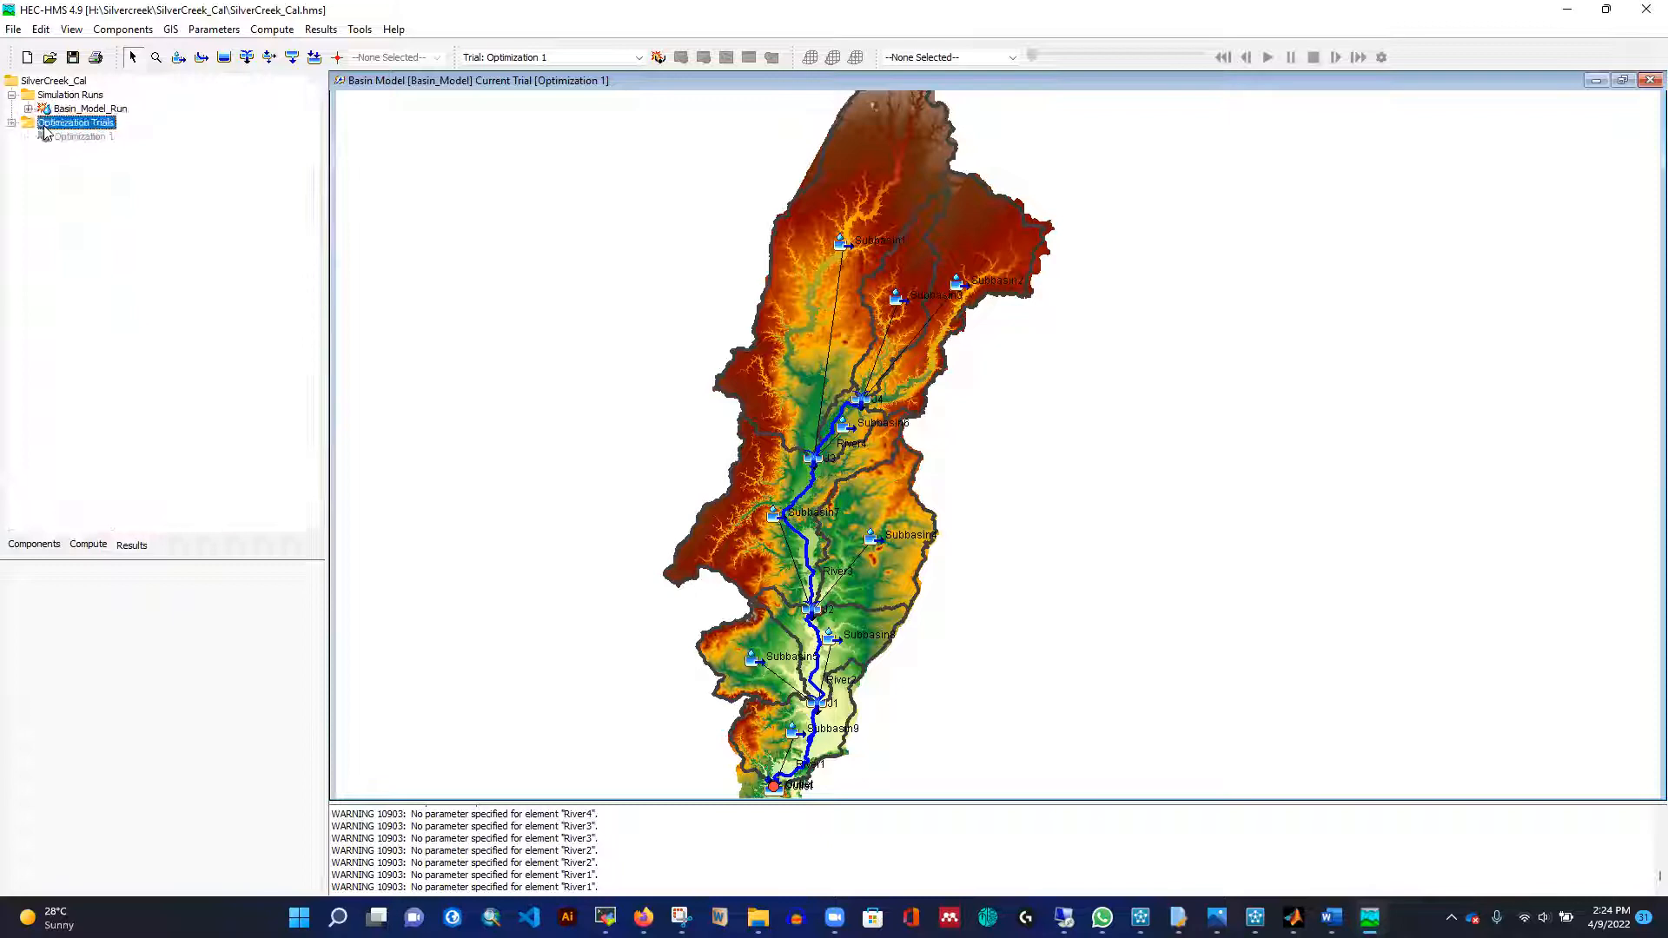
left_click(539, 60)
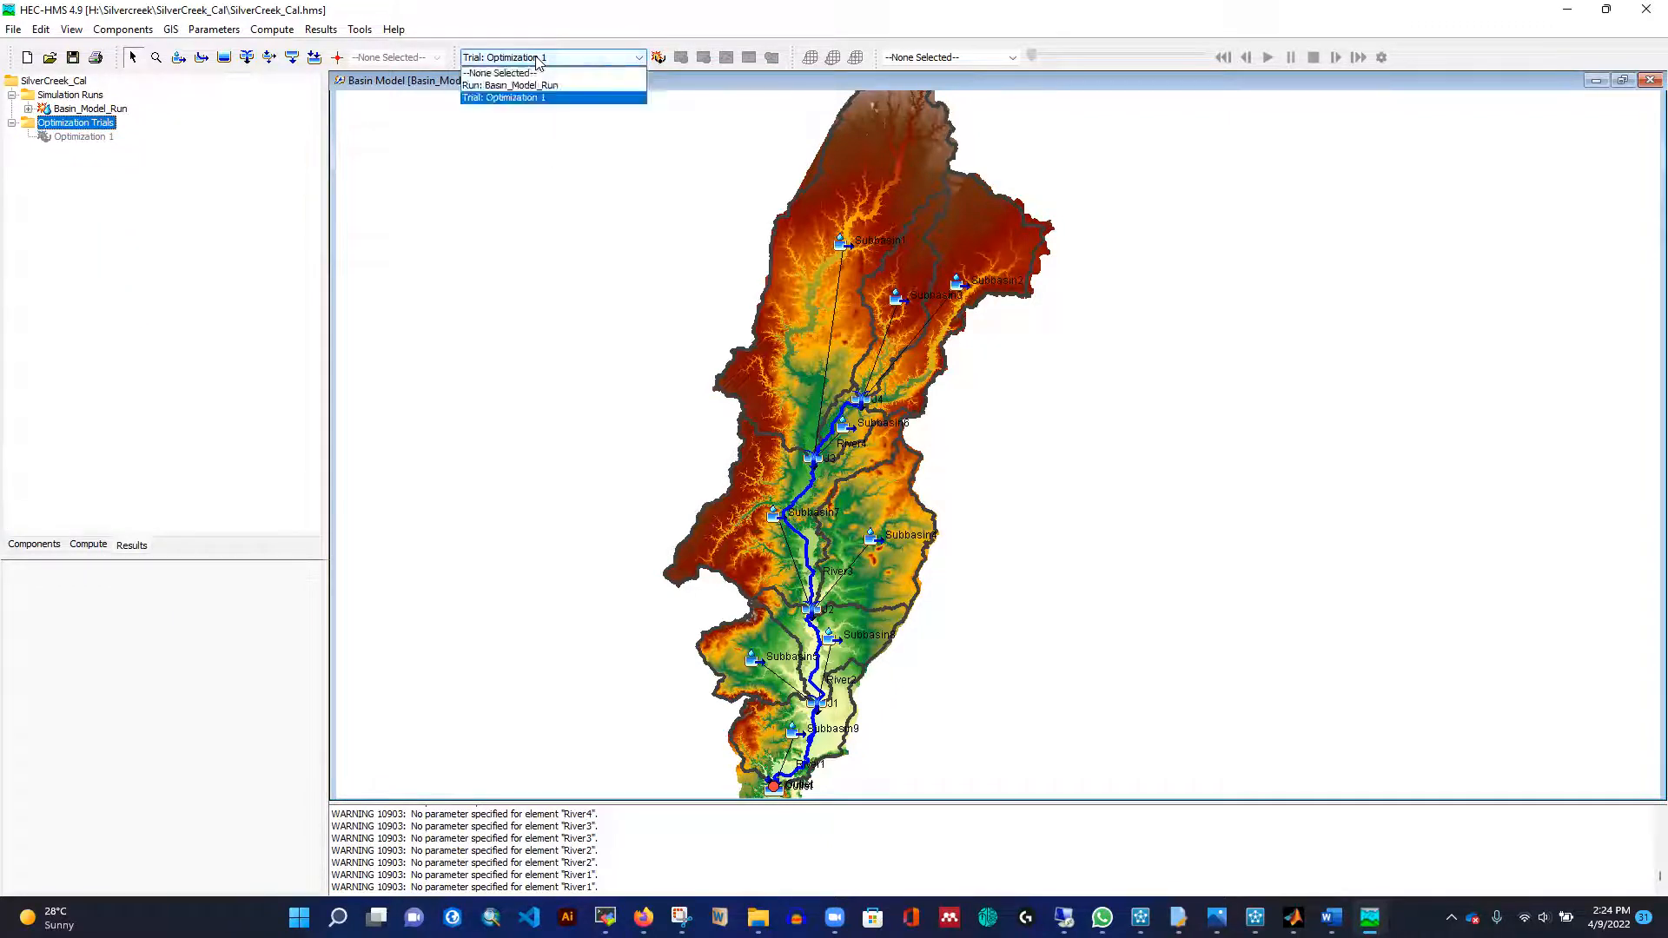
left_click(524, 98)
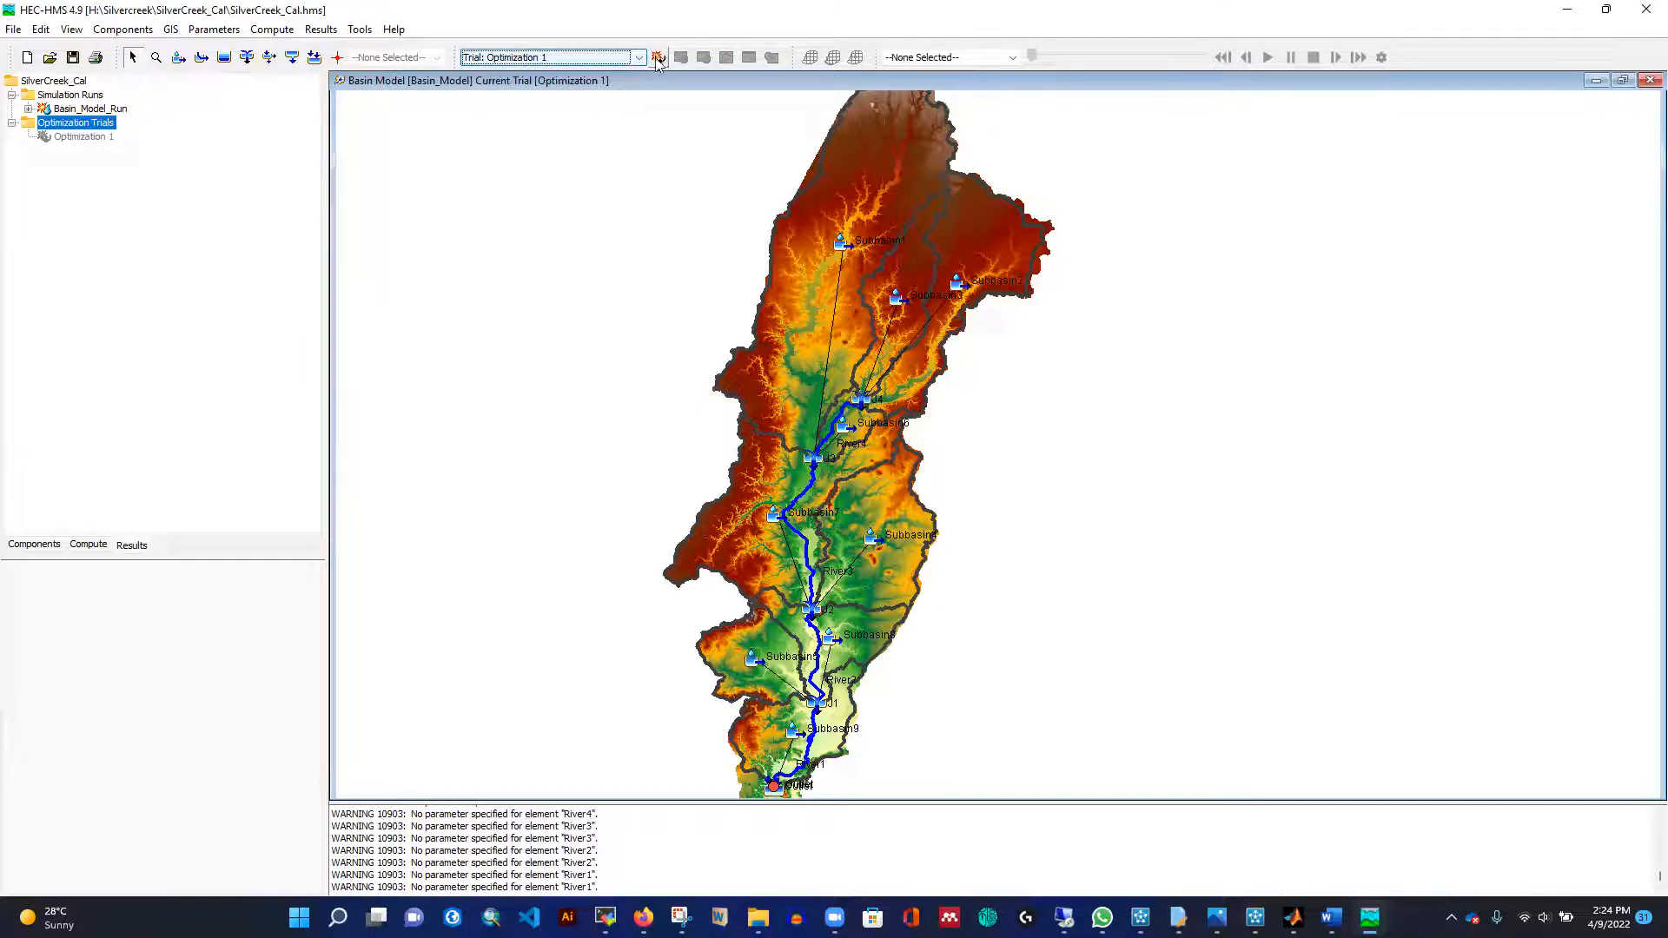
left_click(656, 57)
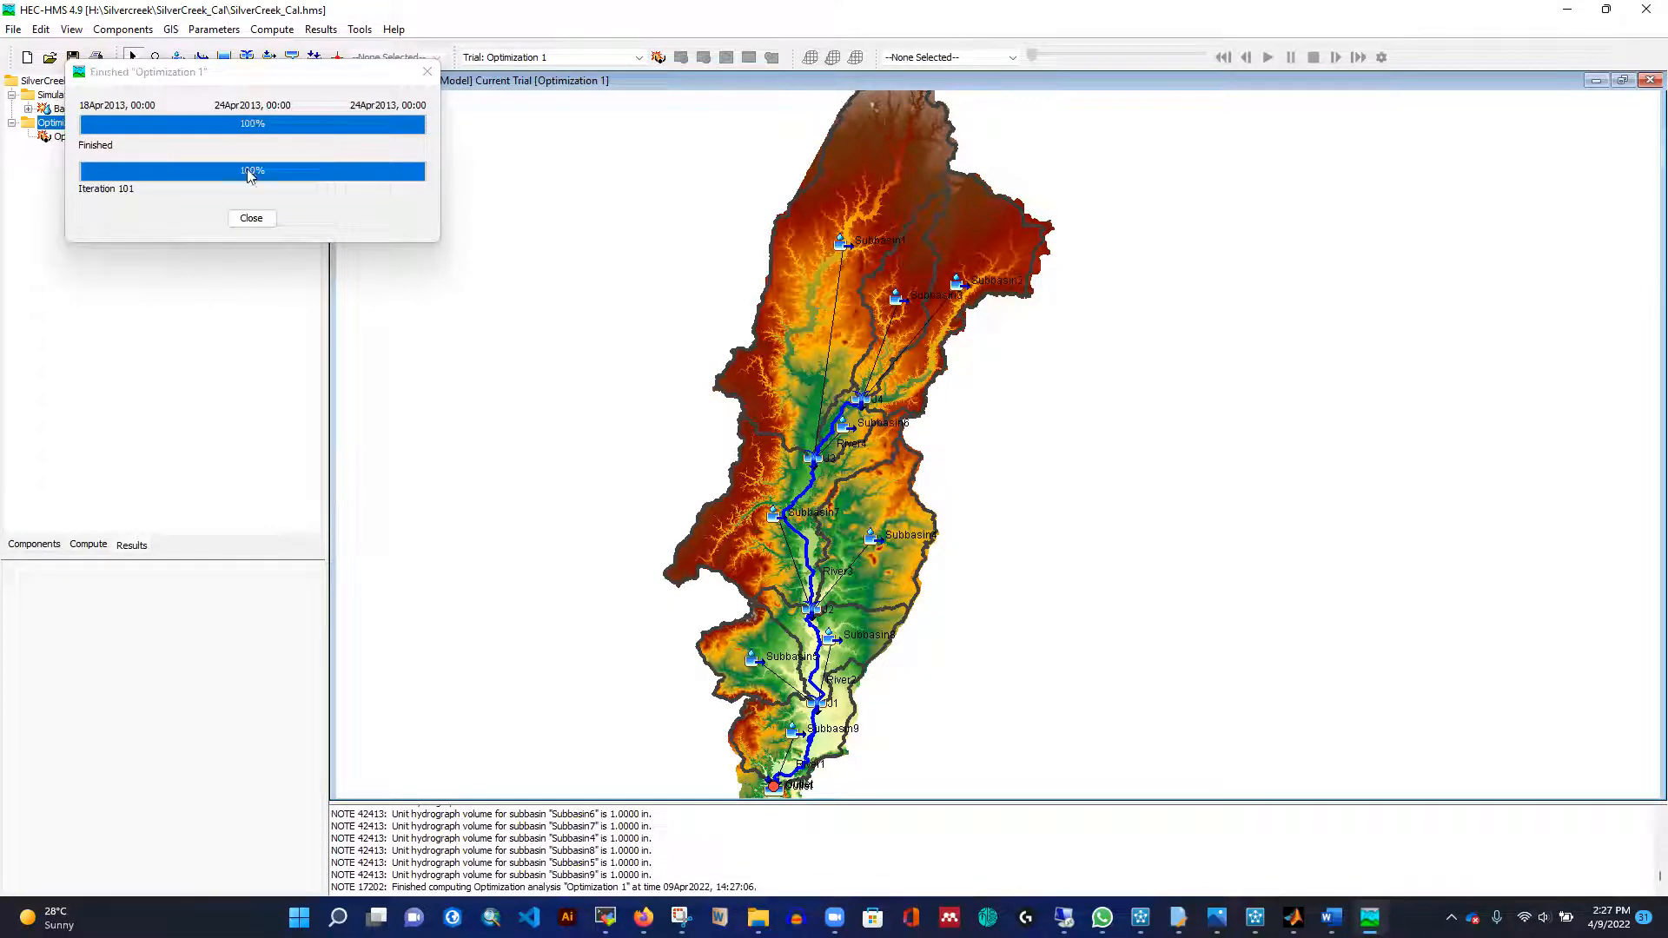
left_click(253, 216)
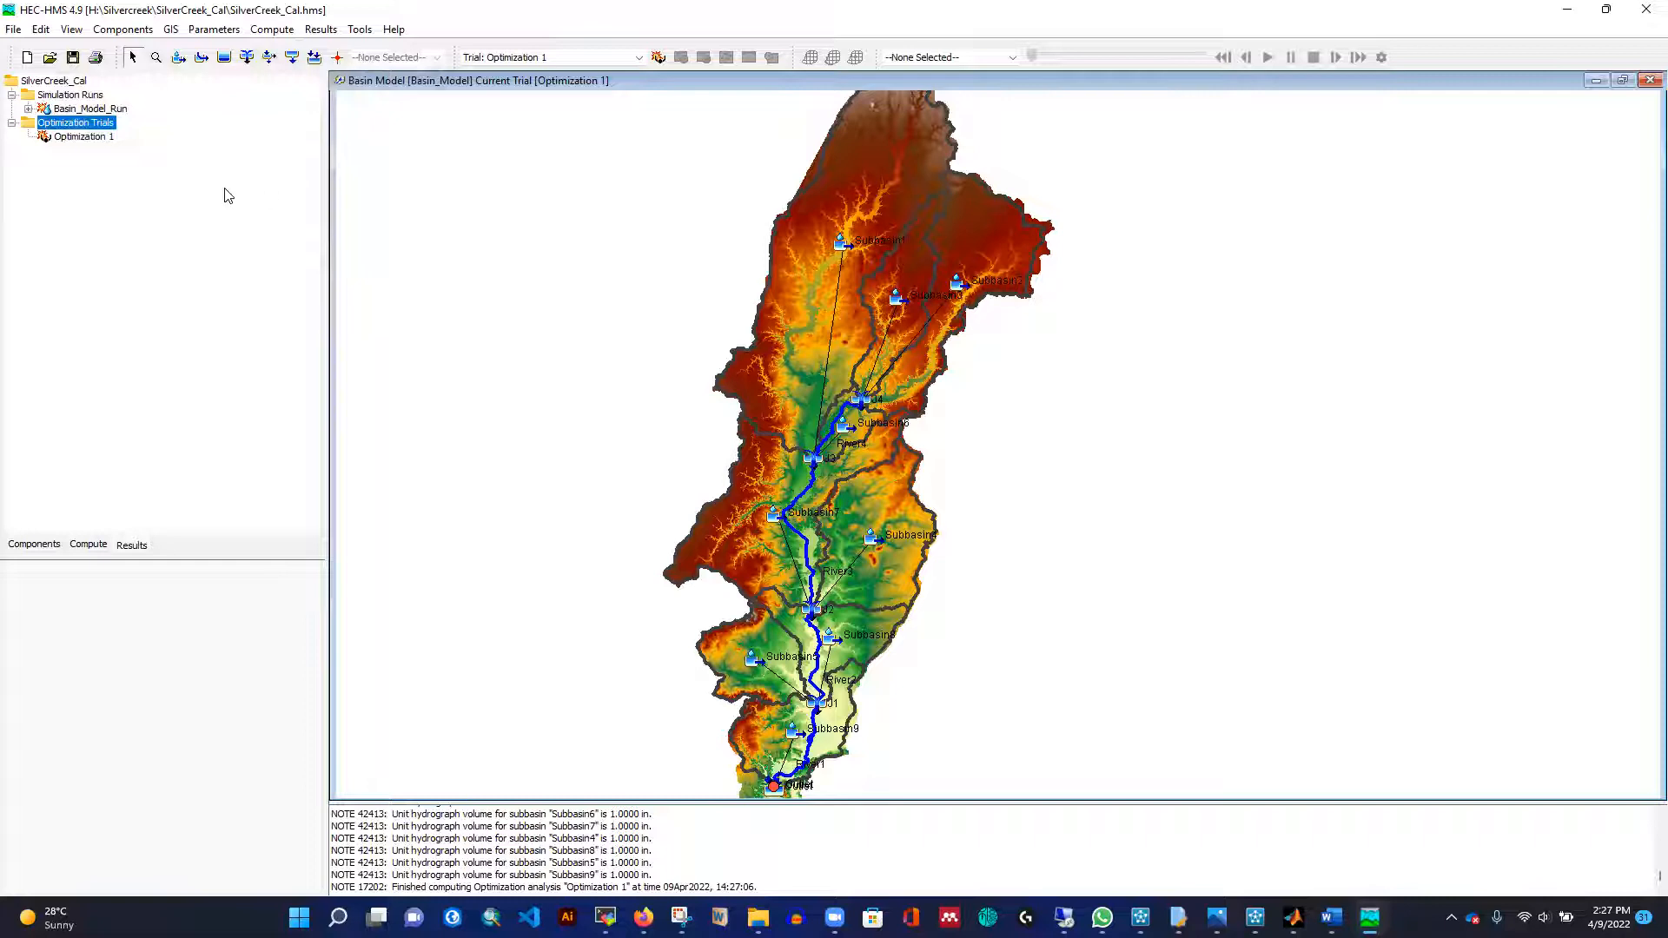
Examine the objective function summary of Optimization 1 for simulated versus observed volume and peak flow at the Outlet.
left_click(79, 137)
left_click(130, 546)
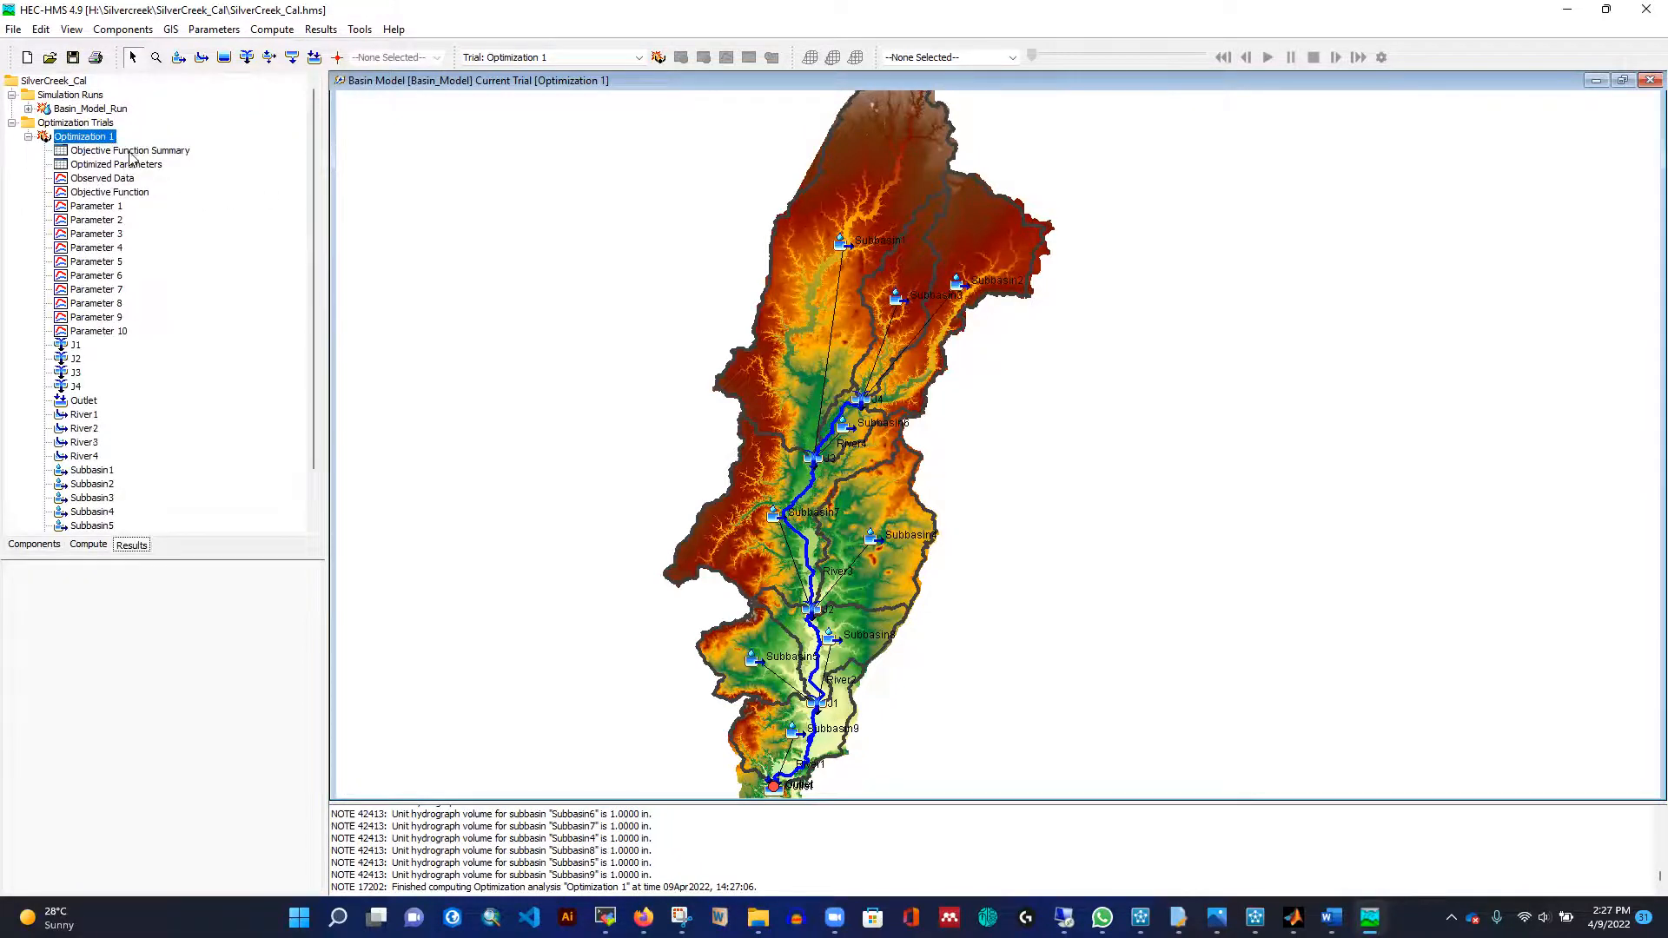
left_click(131, 152)
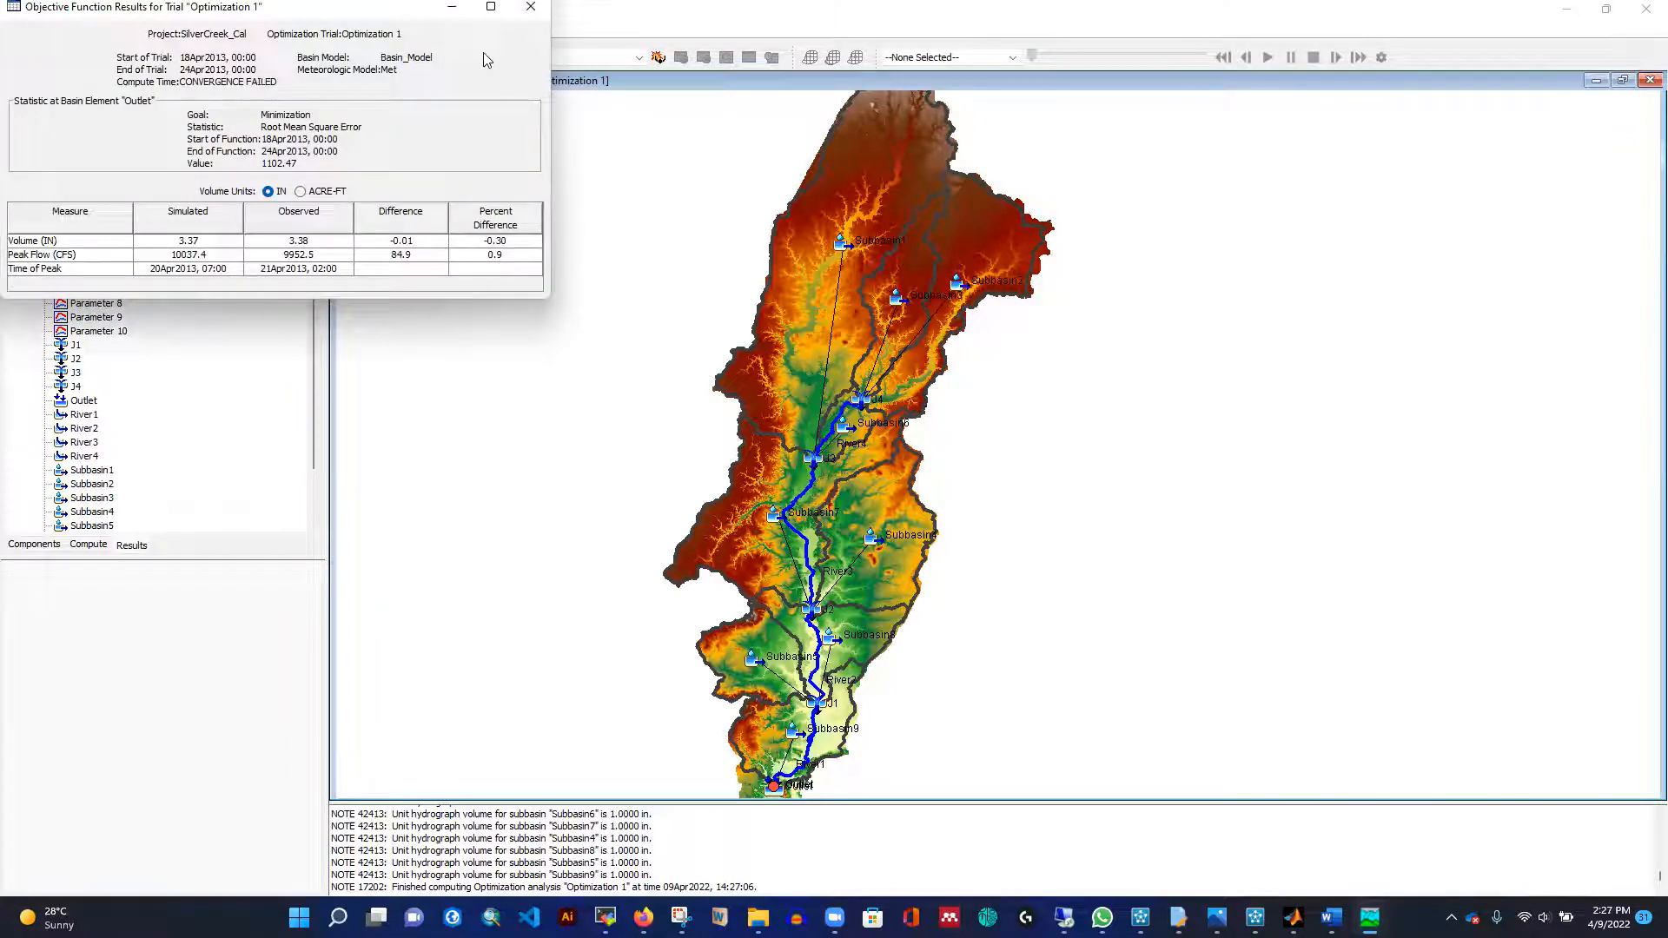
left_click(491, 7)
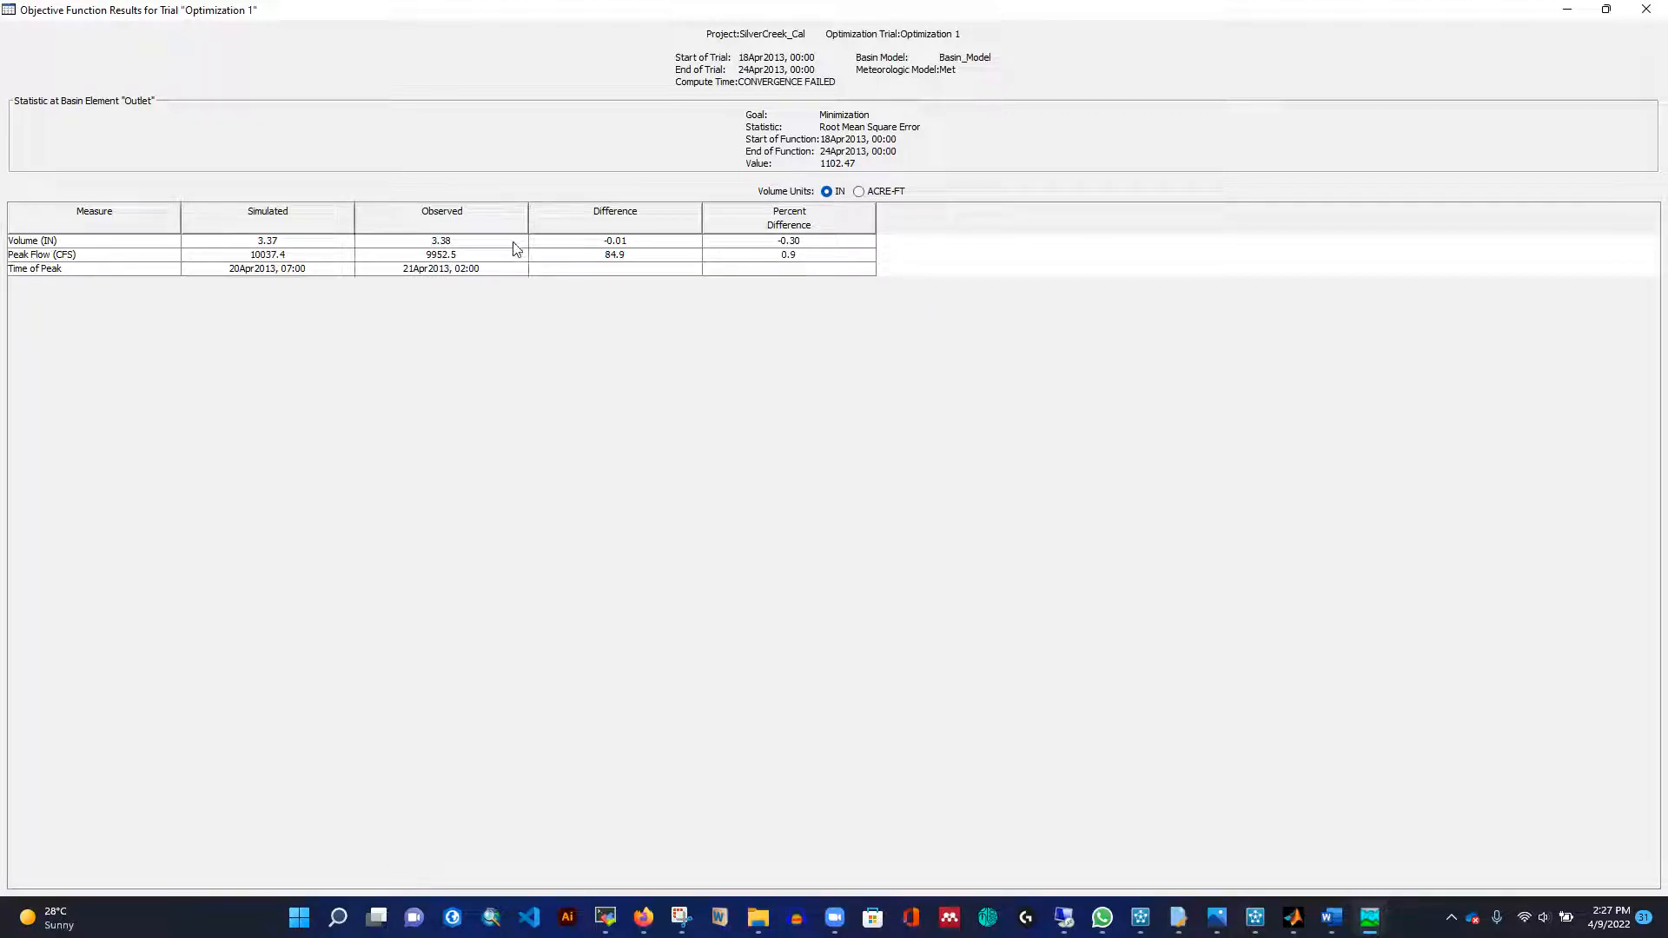
left_click(1646, 9)
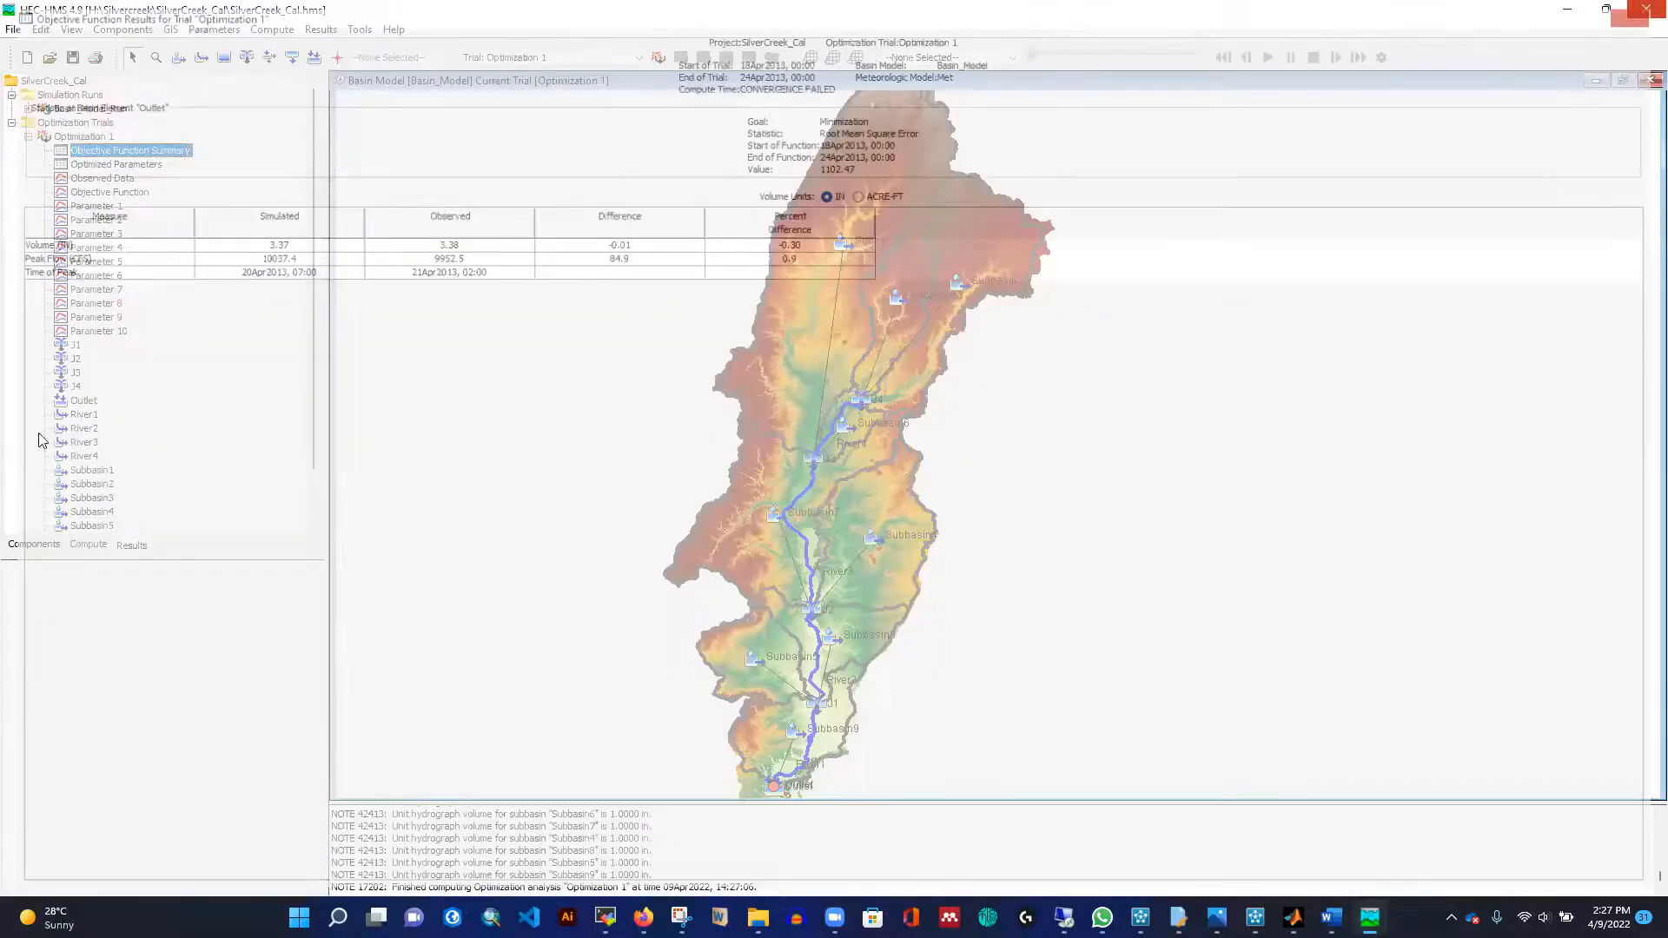
Examine the optimized parameters table of Optimization 1, comparing initial and optimized values.
left_click(116, 164)
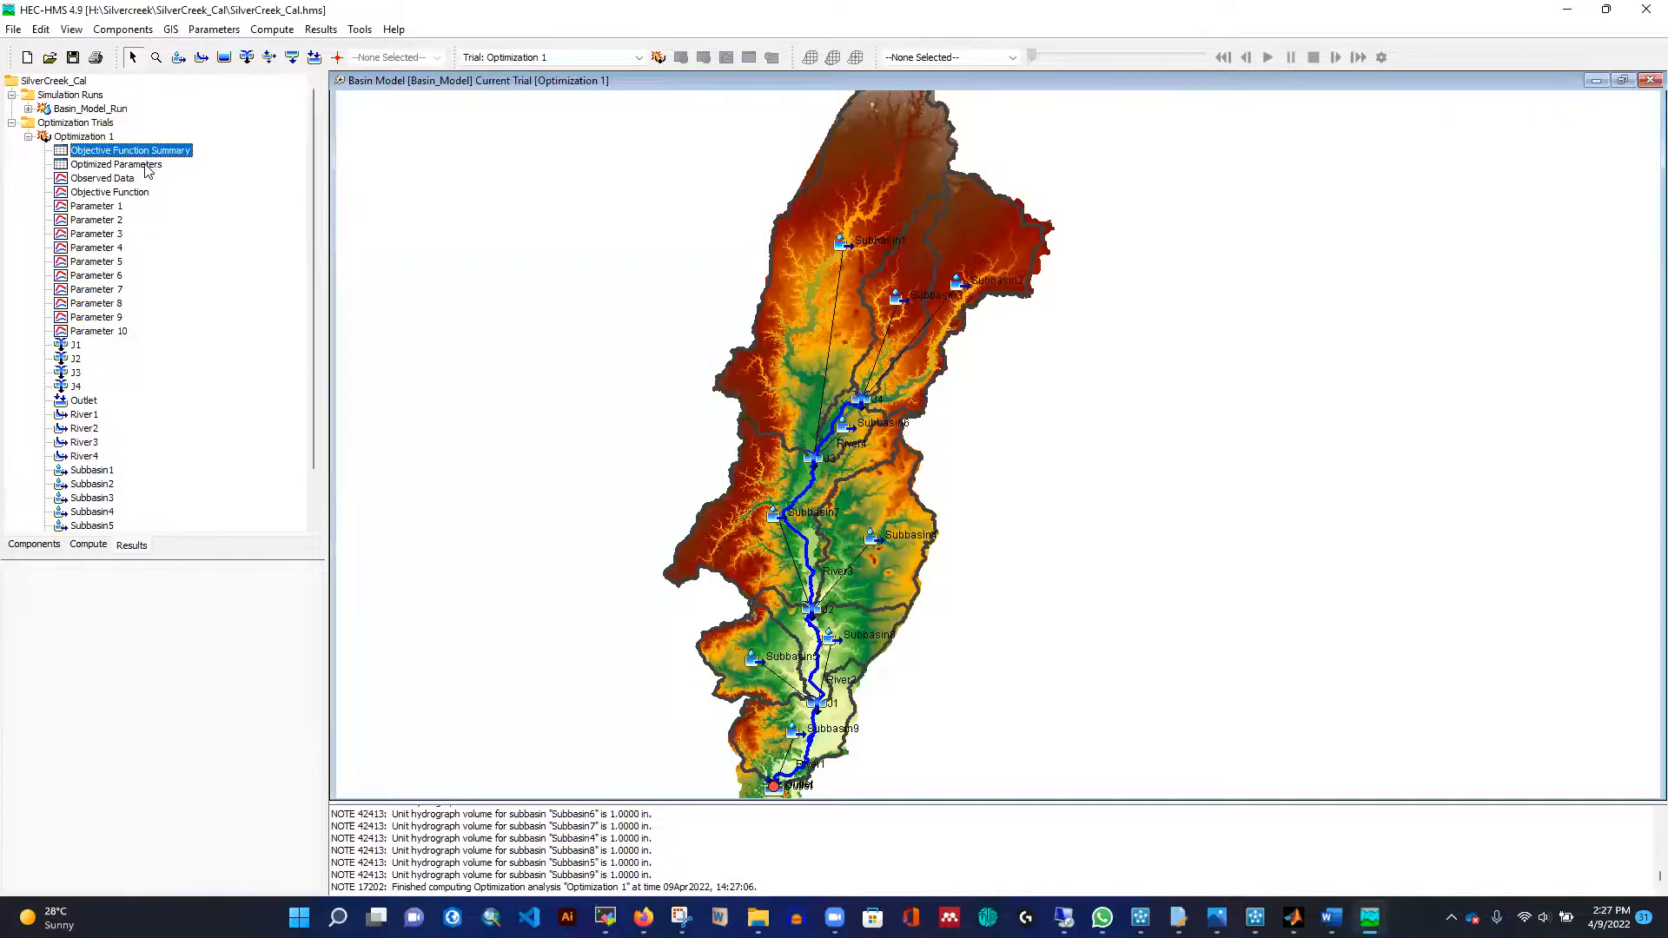
left_click(489, 12)
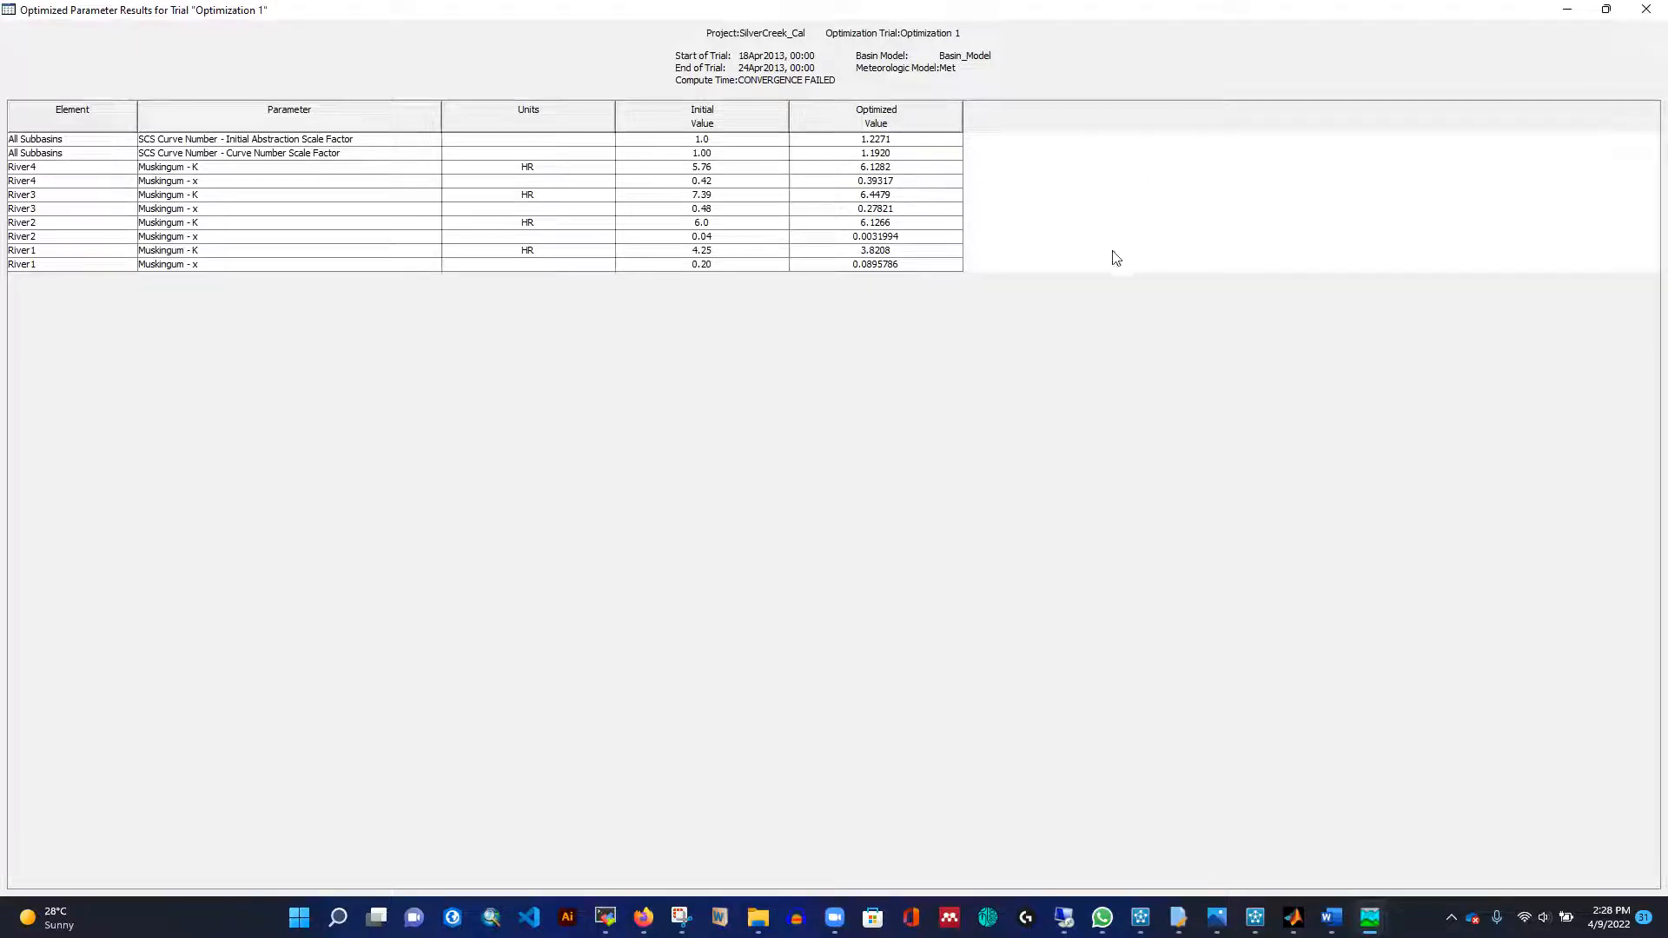
left_click(1645, 9)
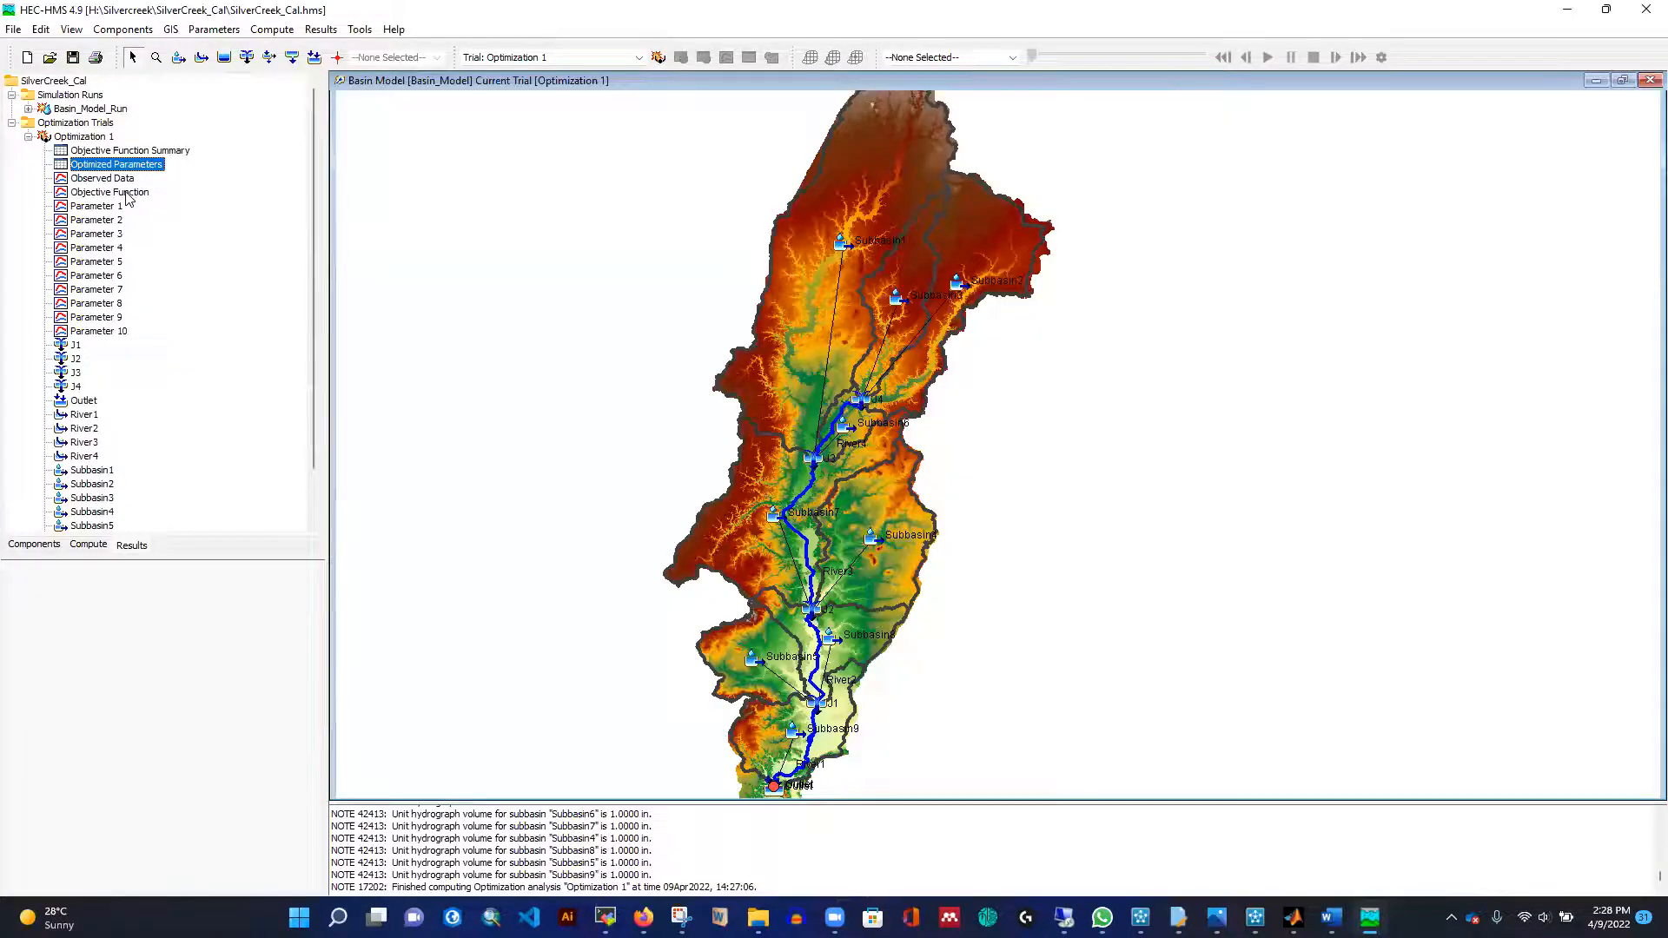
Examine the objective function graph of Optimization 1 to see how the root mean square error evolves over the iterations.
left_click(126, 195)
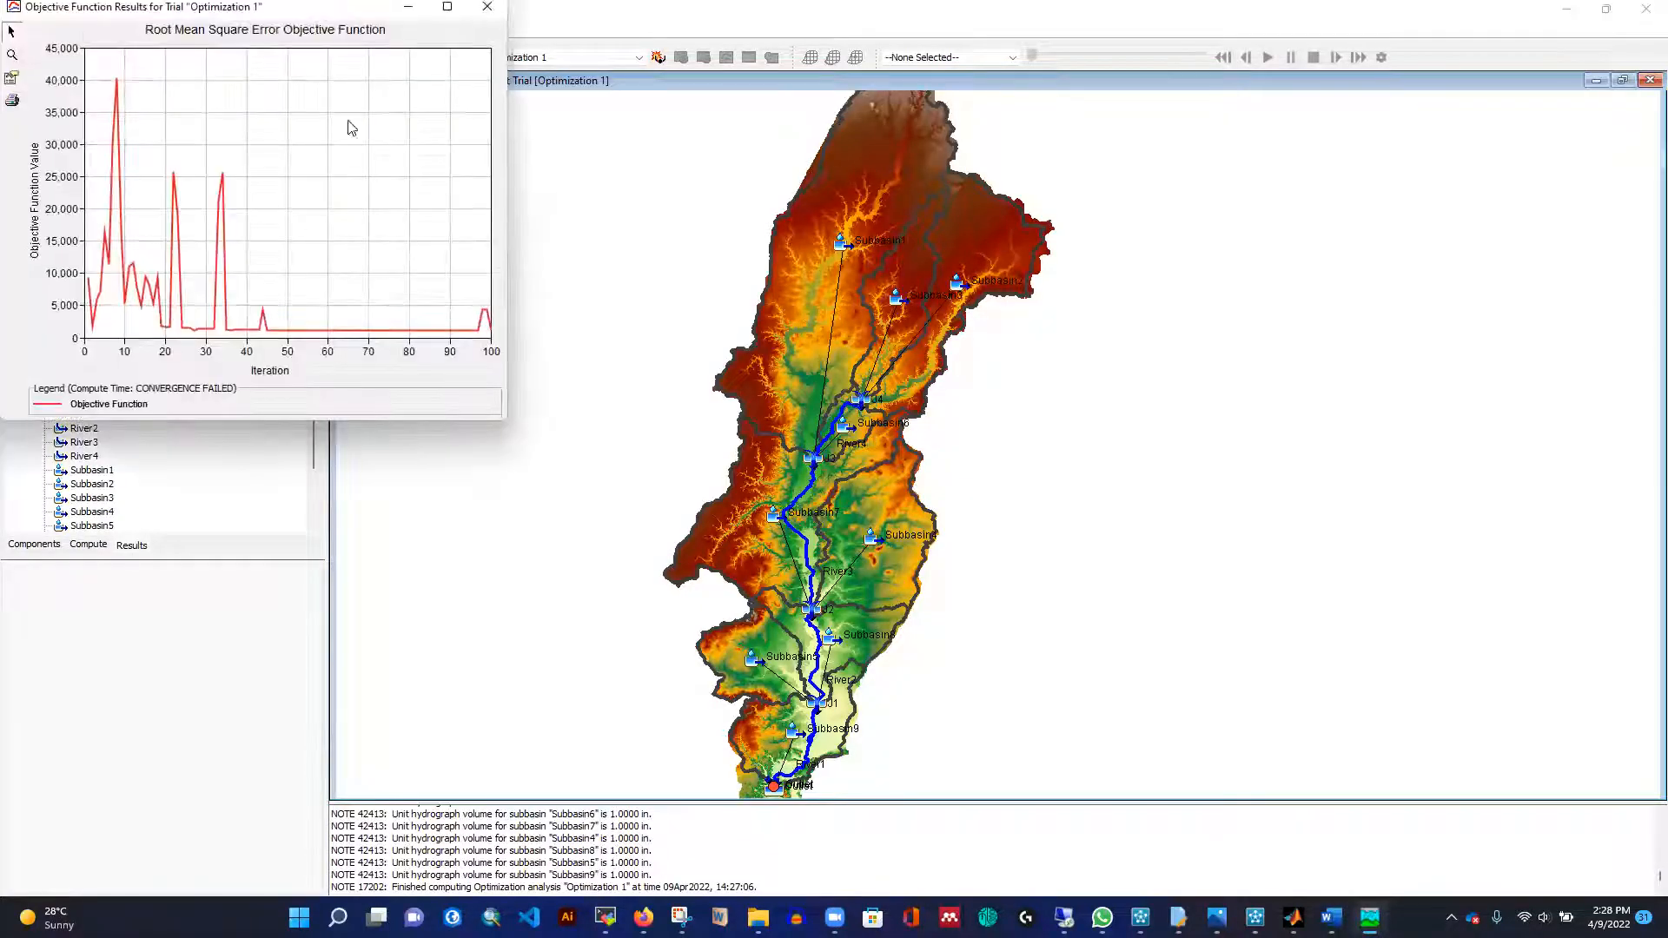
left_click(447, 7)
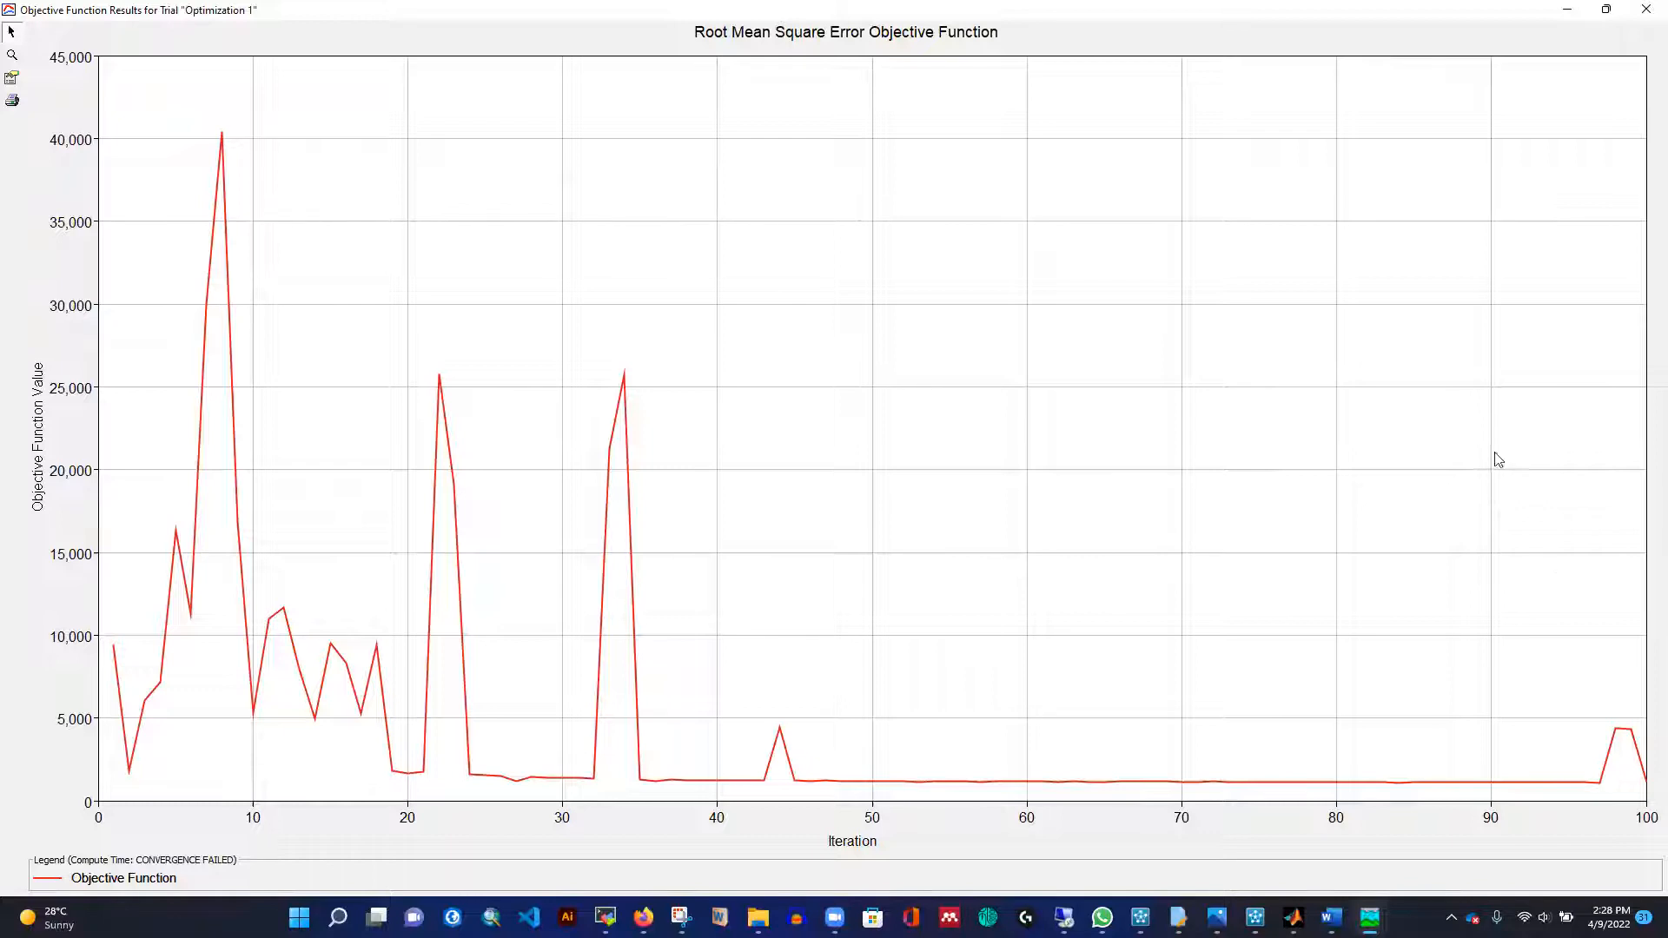
left_click(1645, 12)
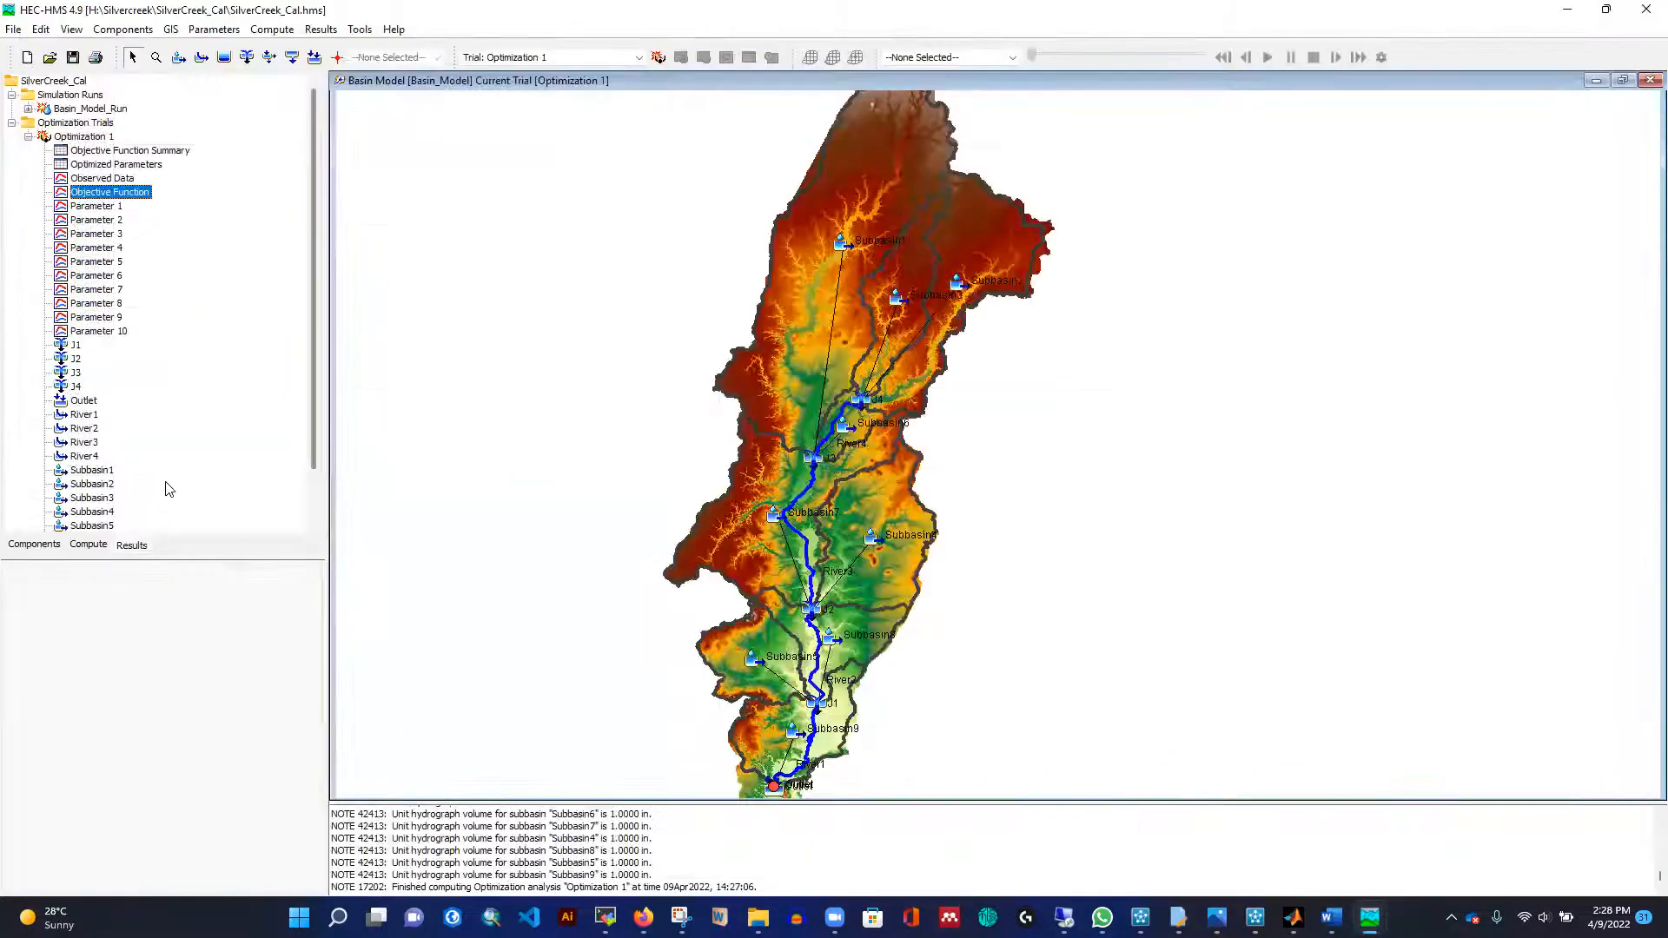
View the Outlet graph of the Optimization 1 trial at full size to compare observed and simulated flow.
scroll(165, 473, "down", 3)
left_click(85, 344)
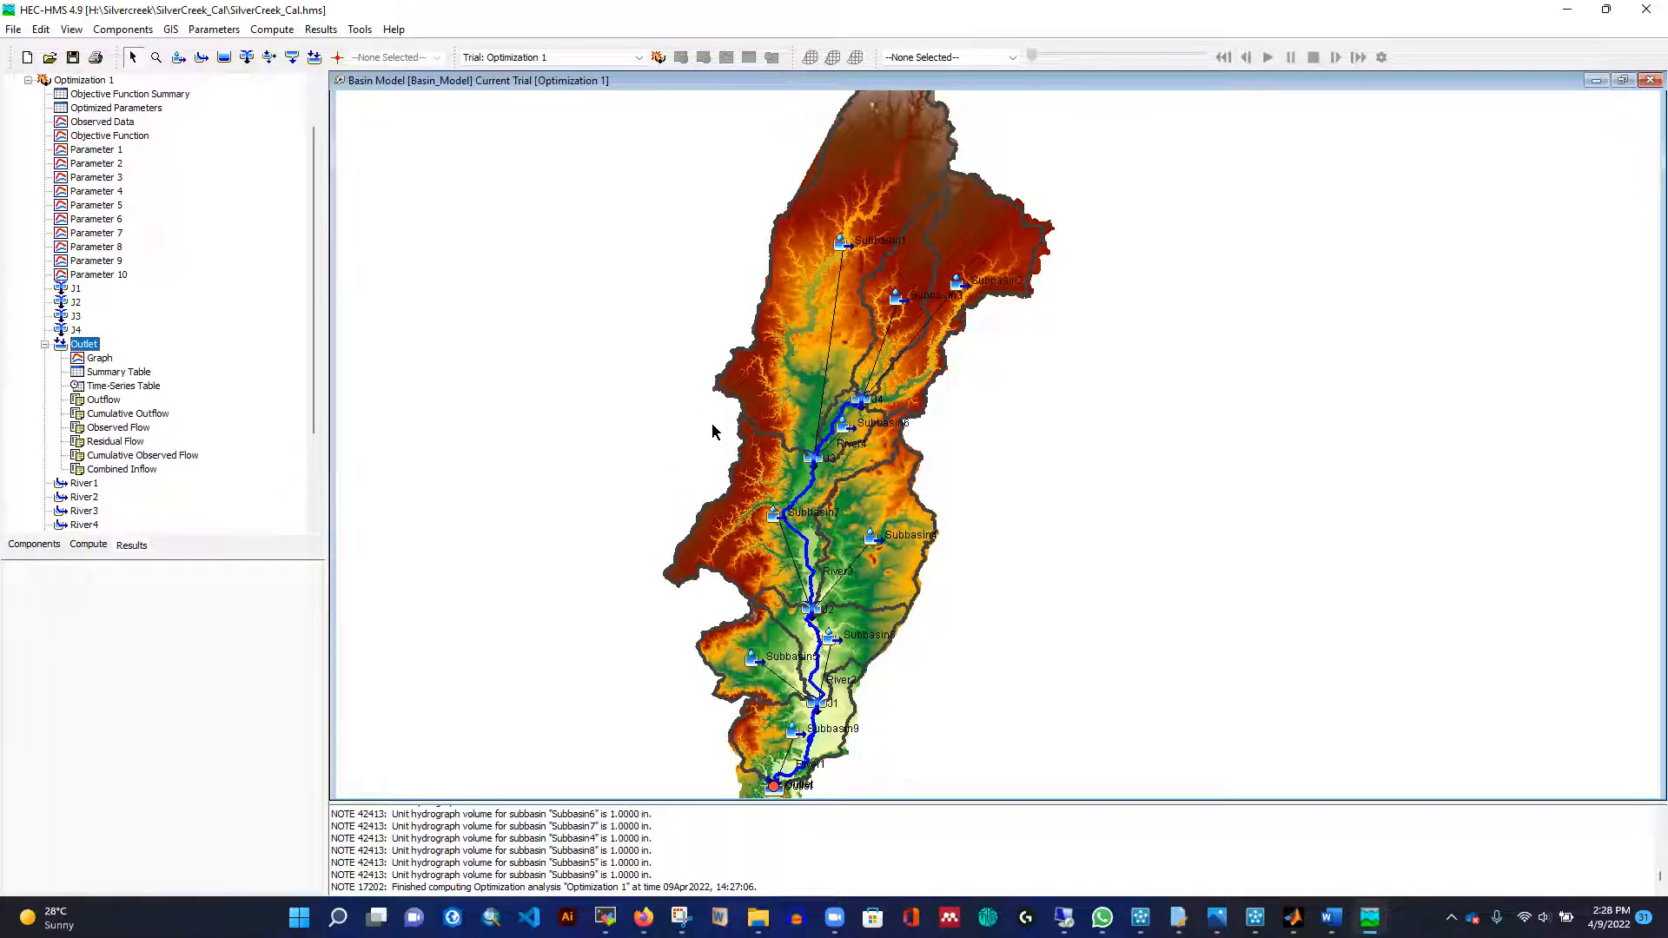
left_click(102, 362)
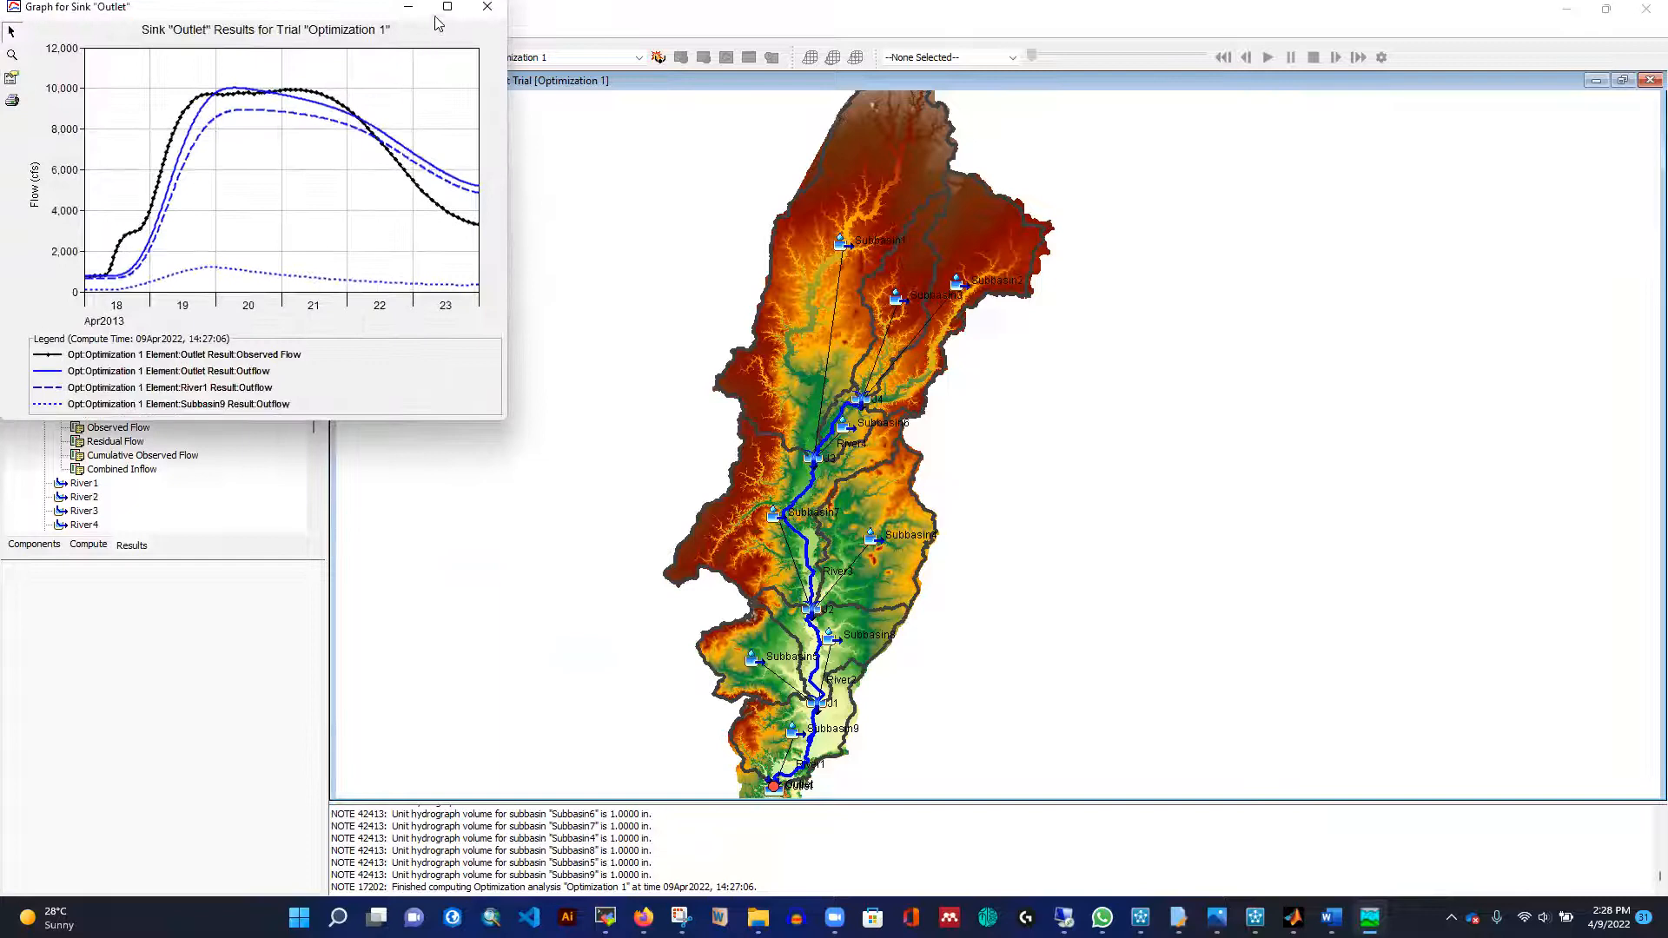
left_click(448, 10)
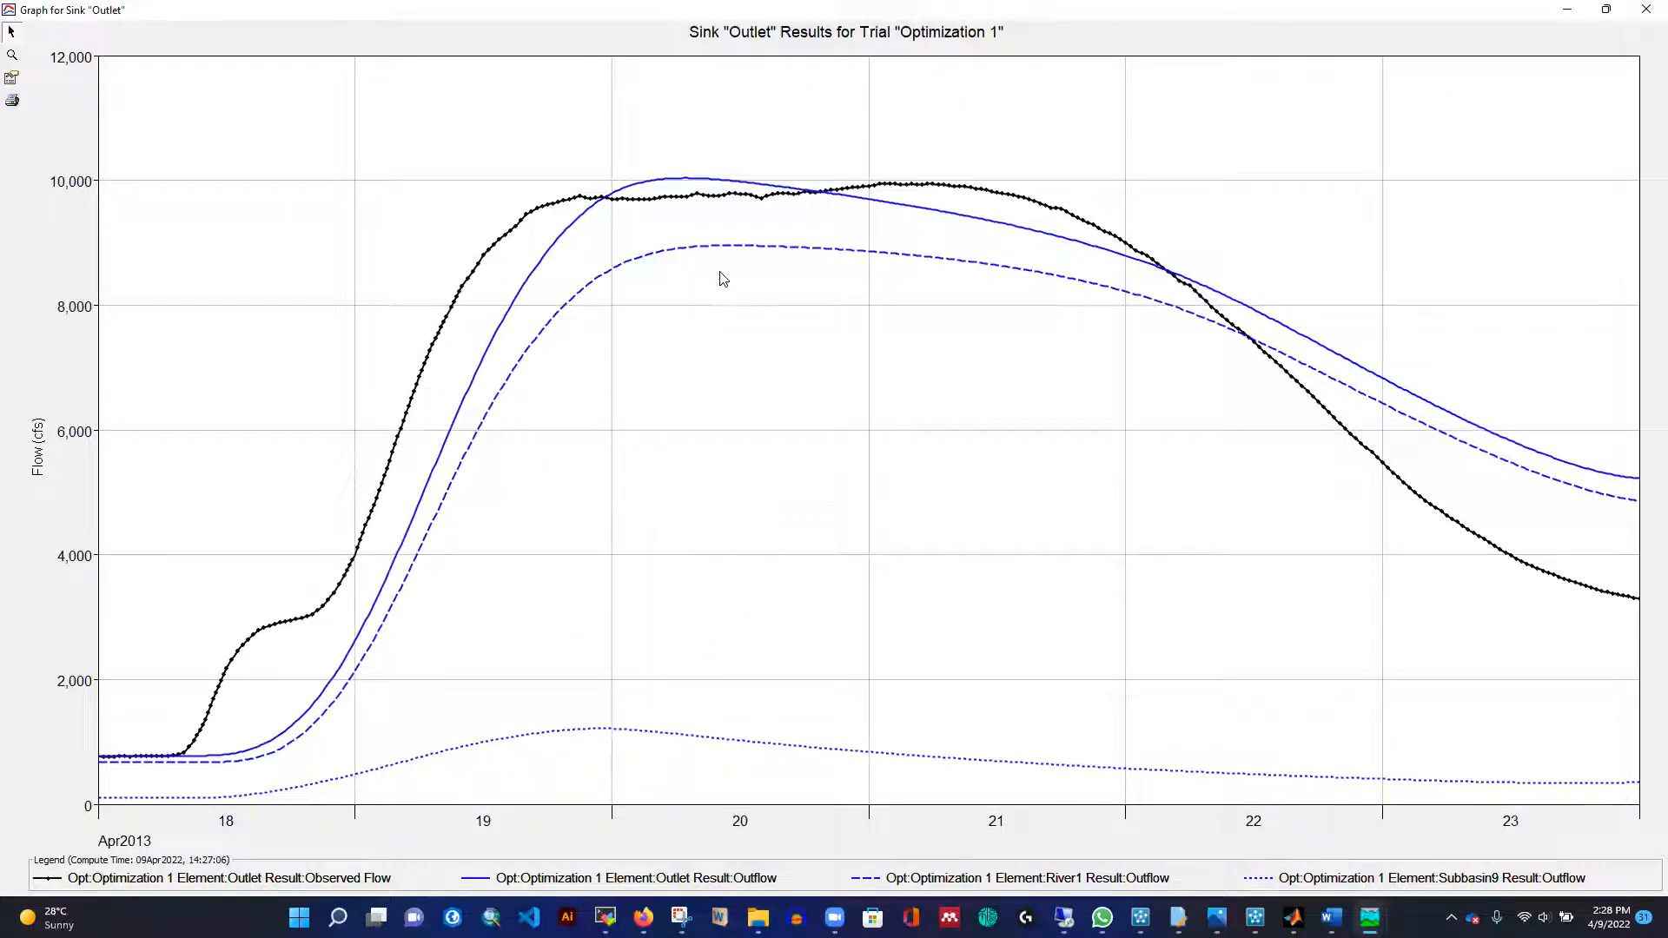
Remove the Subbasin9 and River1 outflow curves from the Outlet graph, keeping only observed flow and Outlet outflow.
double_click(135, 193)
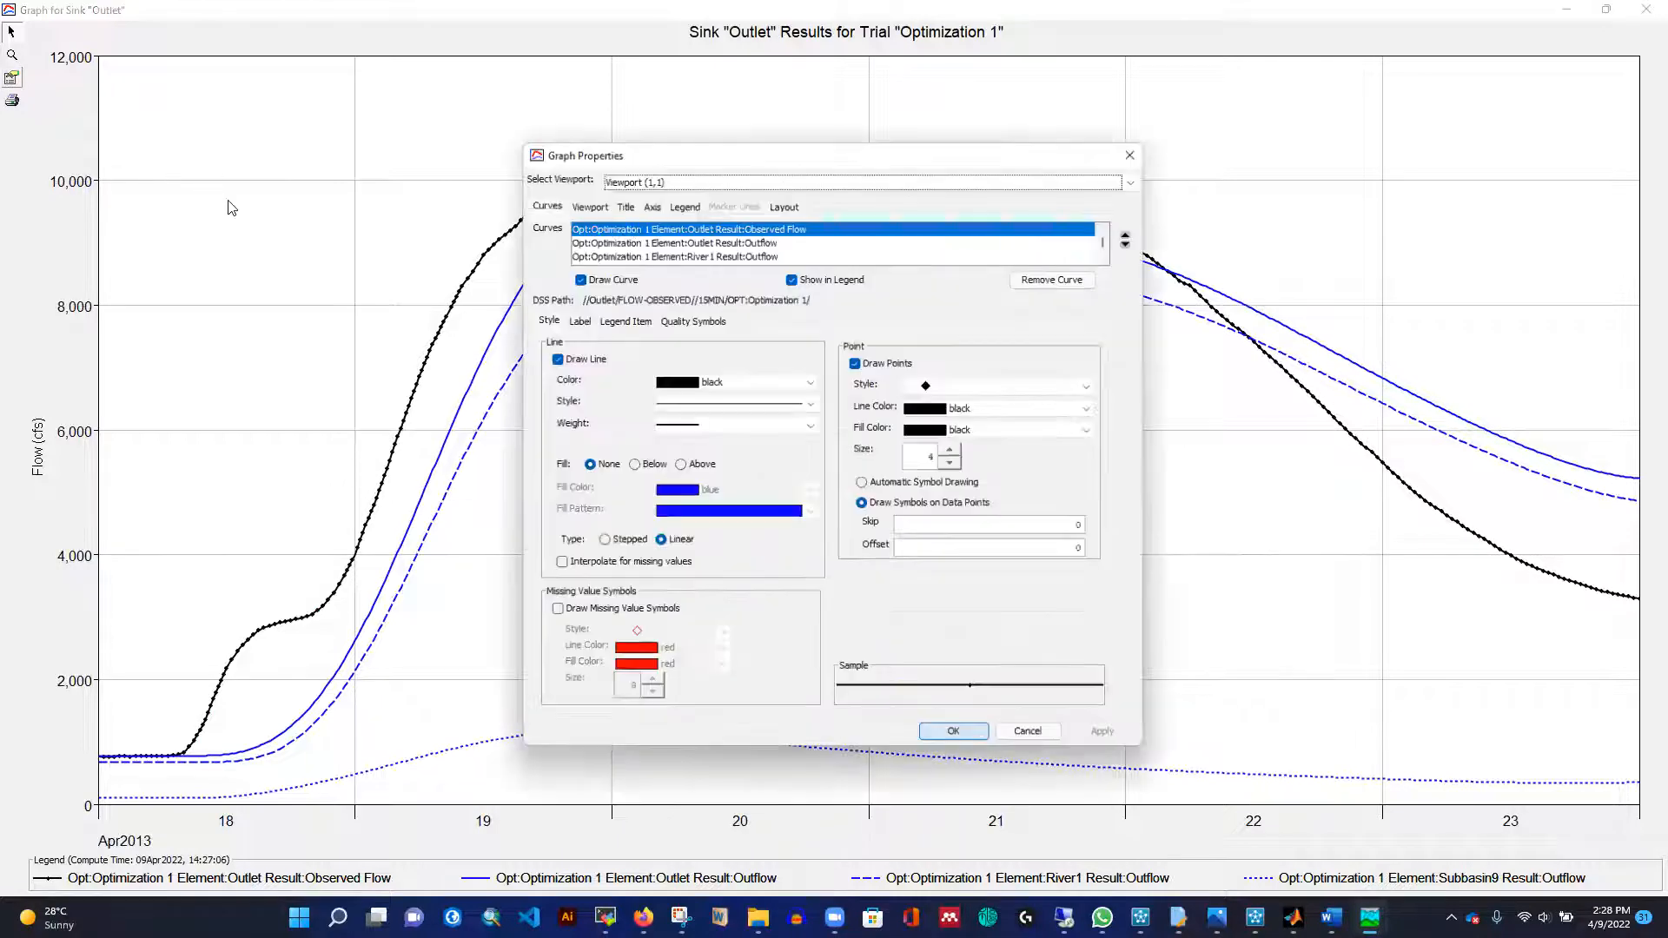
scroll(852, 258, "down", 1)
left_click(785, 256)
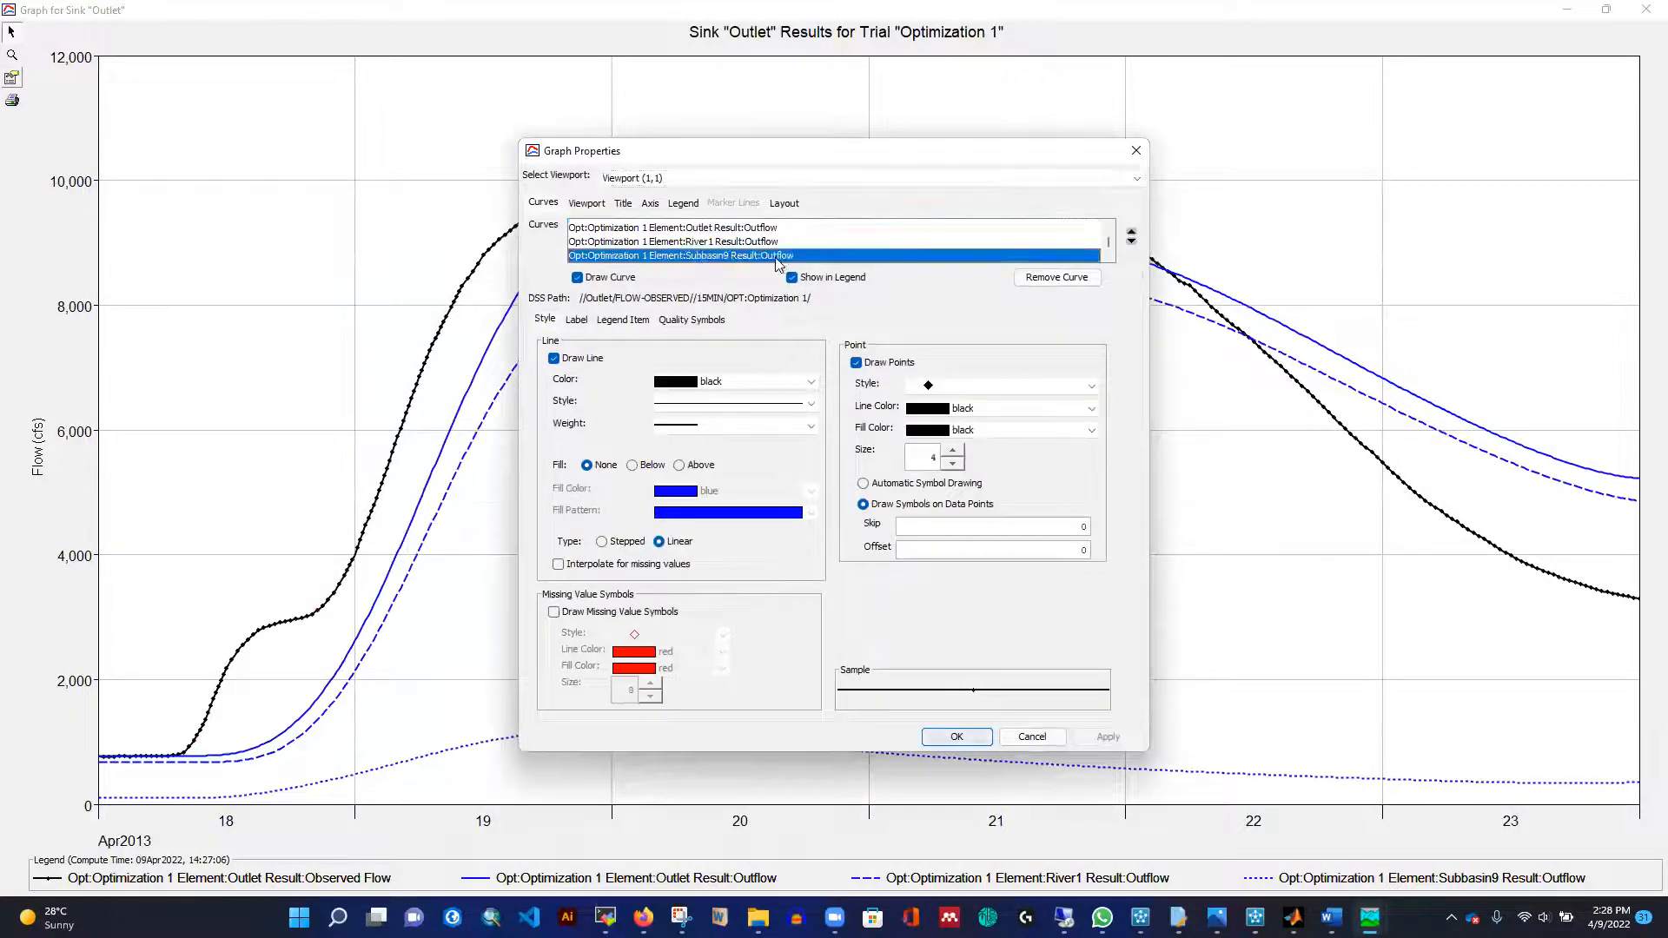
left_click(762, 255)
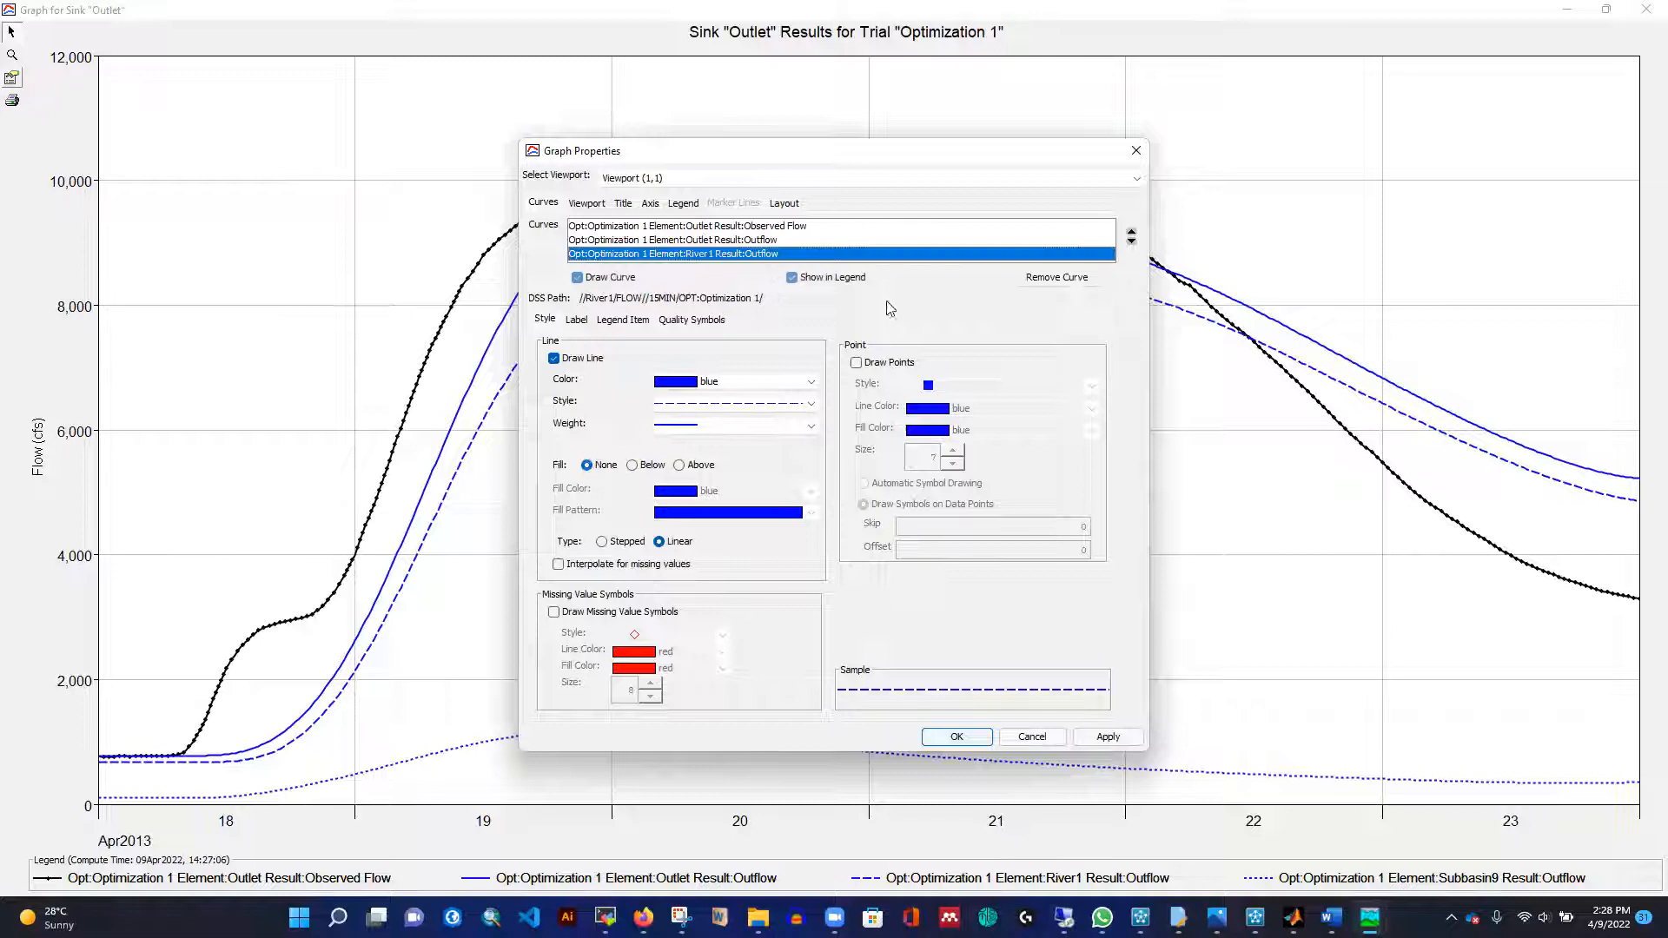
left_click(1045, 279)
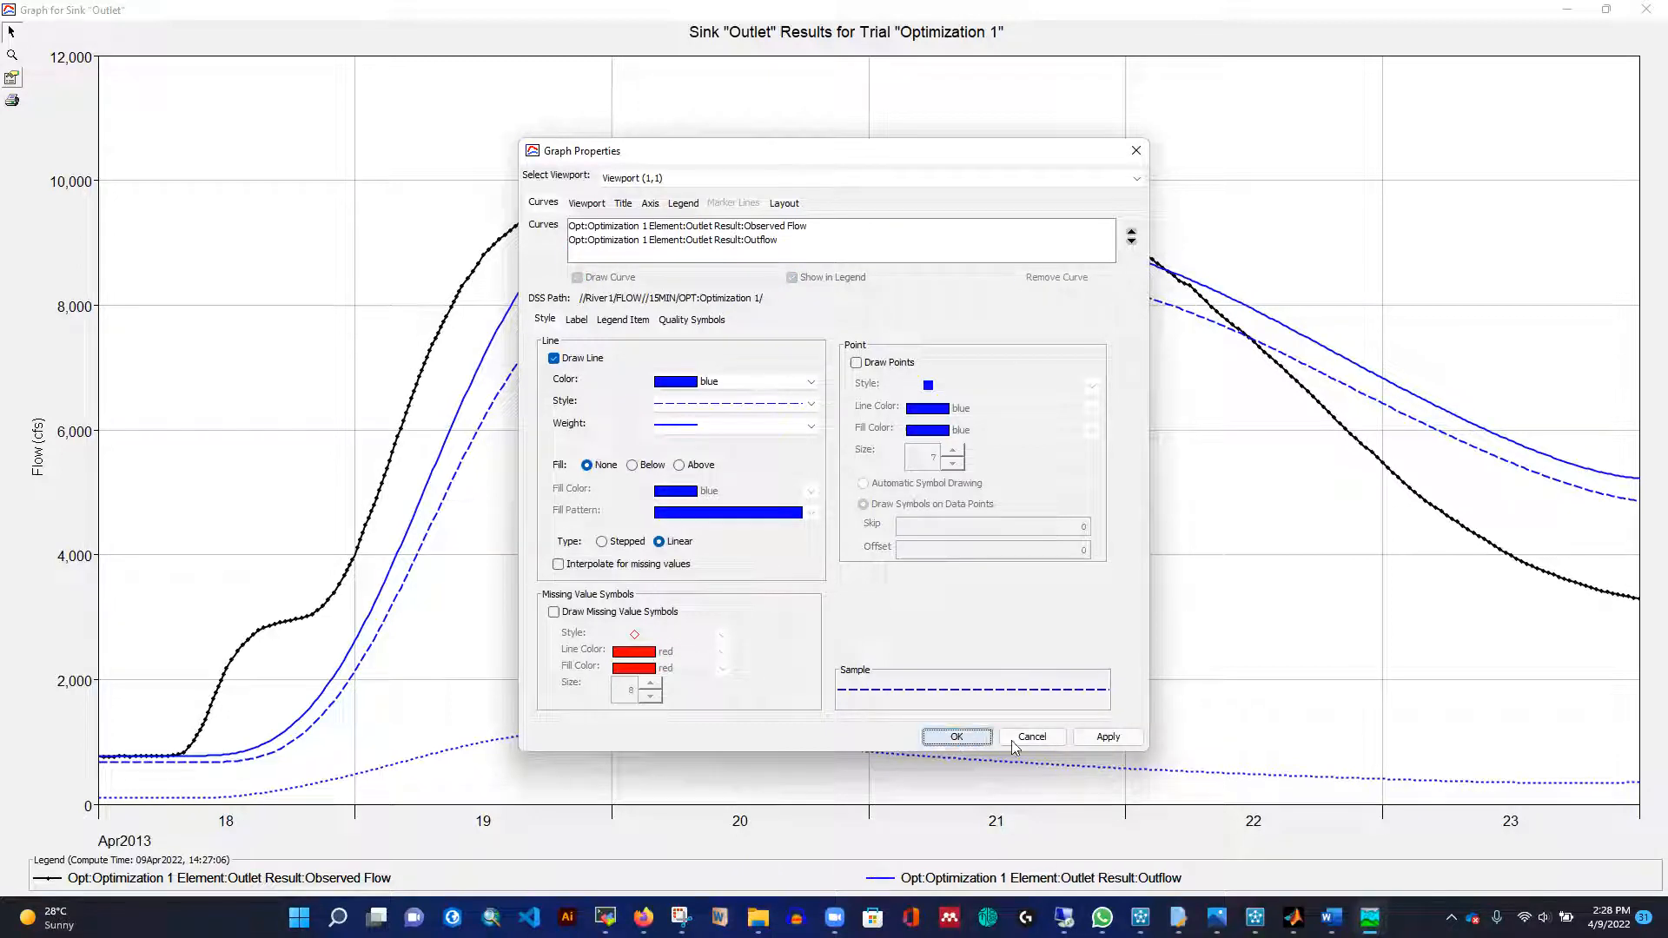
left_click(1108, 737)
left_click(1136, 151)
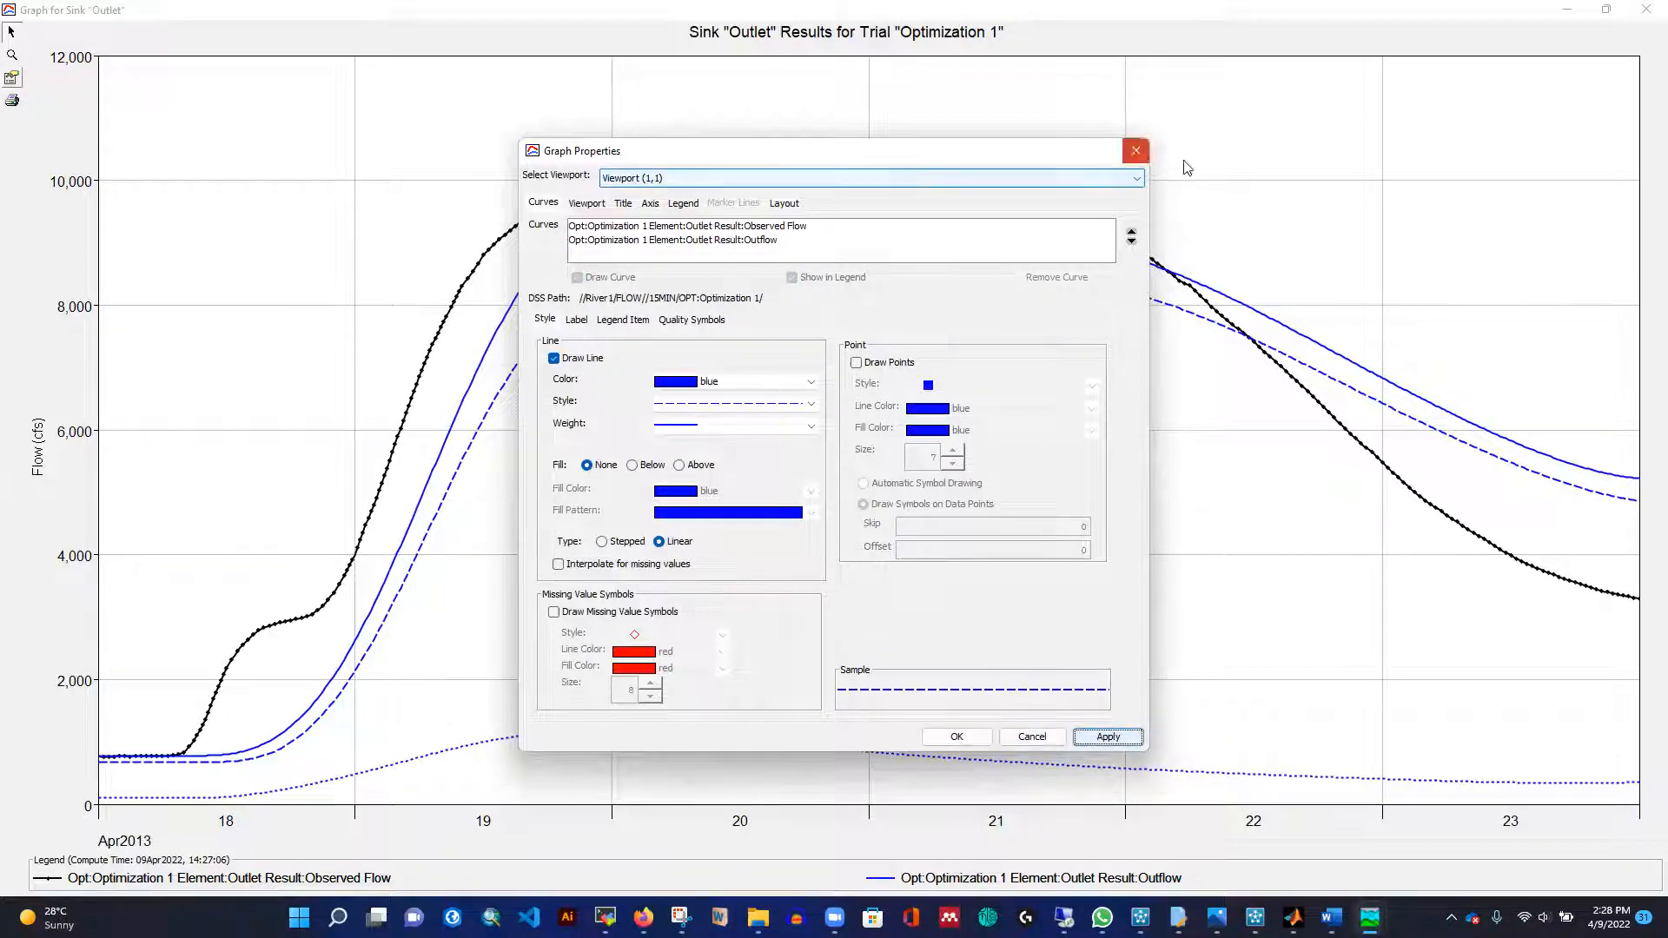
Set the graph aside and examine the Outlet summary table of Optimization 1 for peak discharge, volume, Nash-Sutcliffe and percent bias.
left_click(1609, 11)
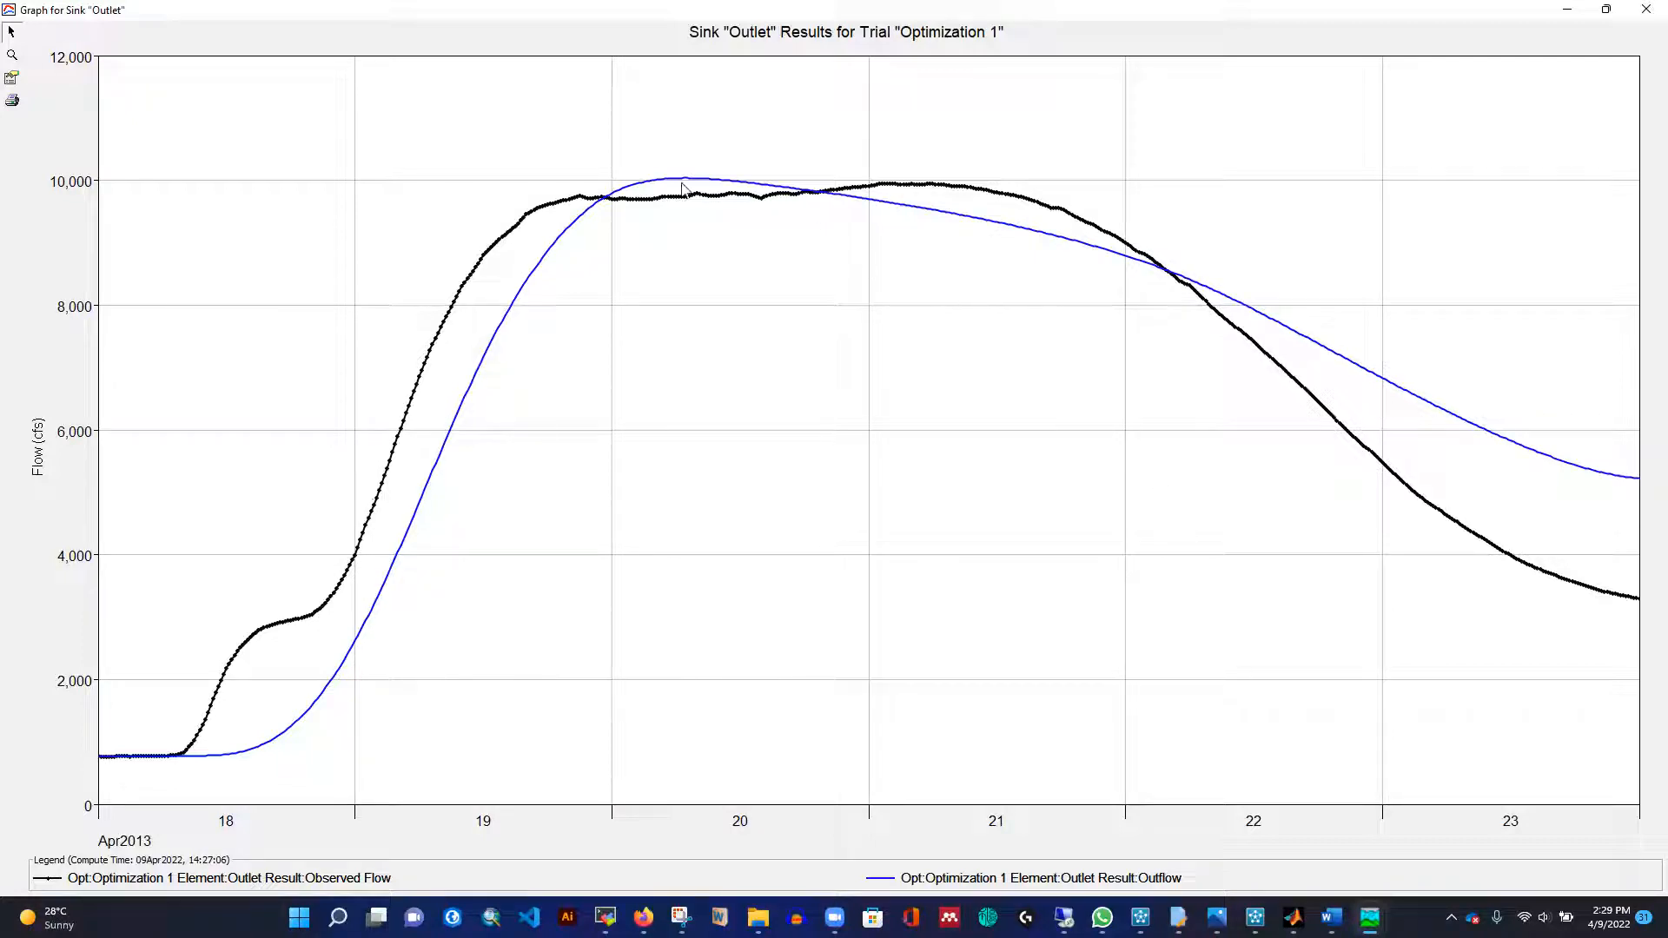
left_click(1607, 10)
left_click_drag(361, 24, 1187, 207)
left_click(120, 373)
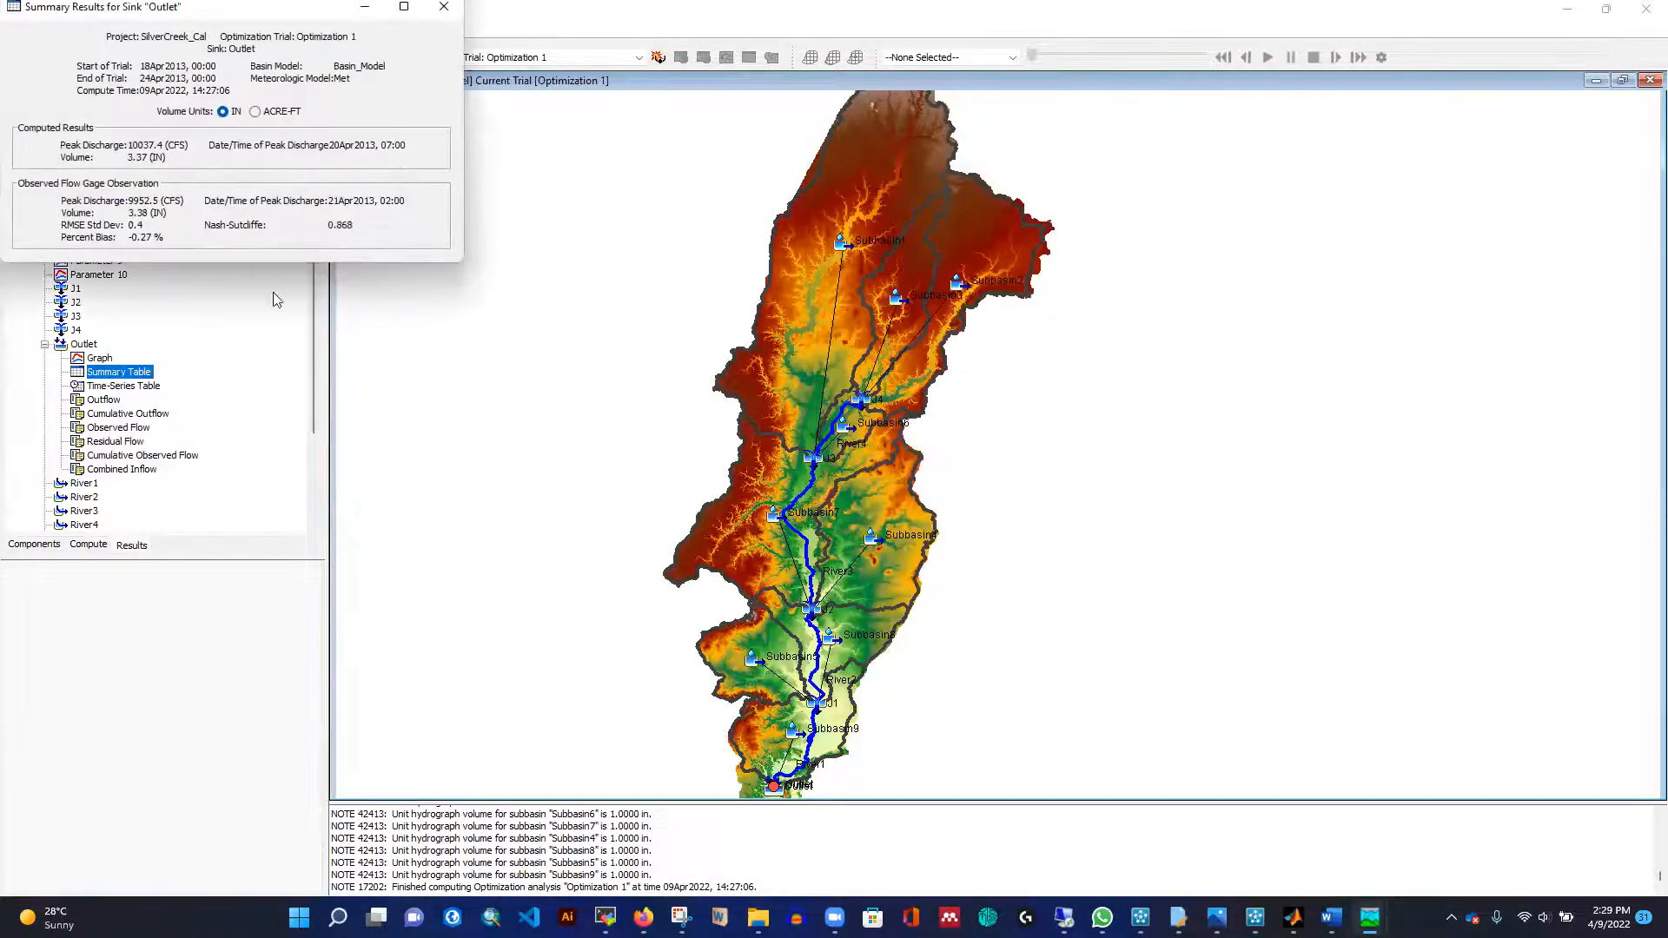
left_click_drag(270, 18, 561, 184)
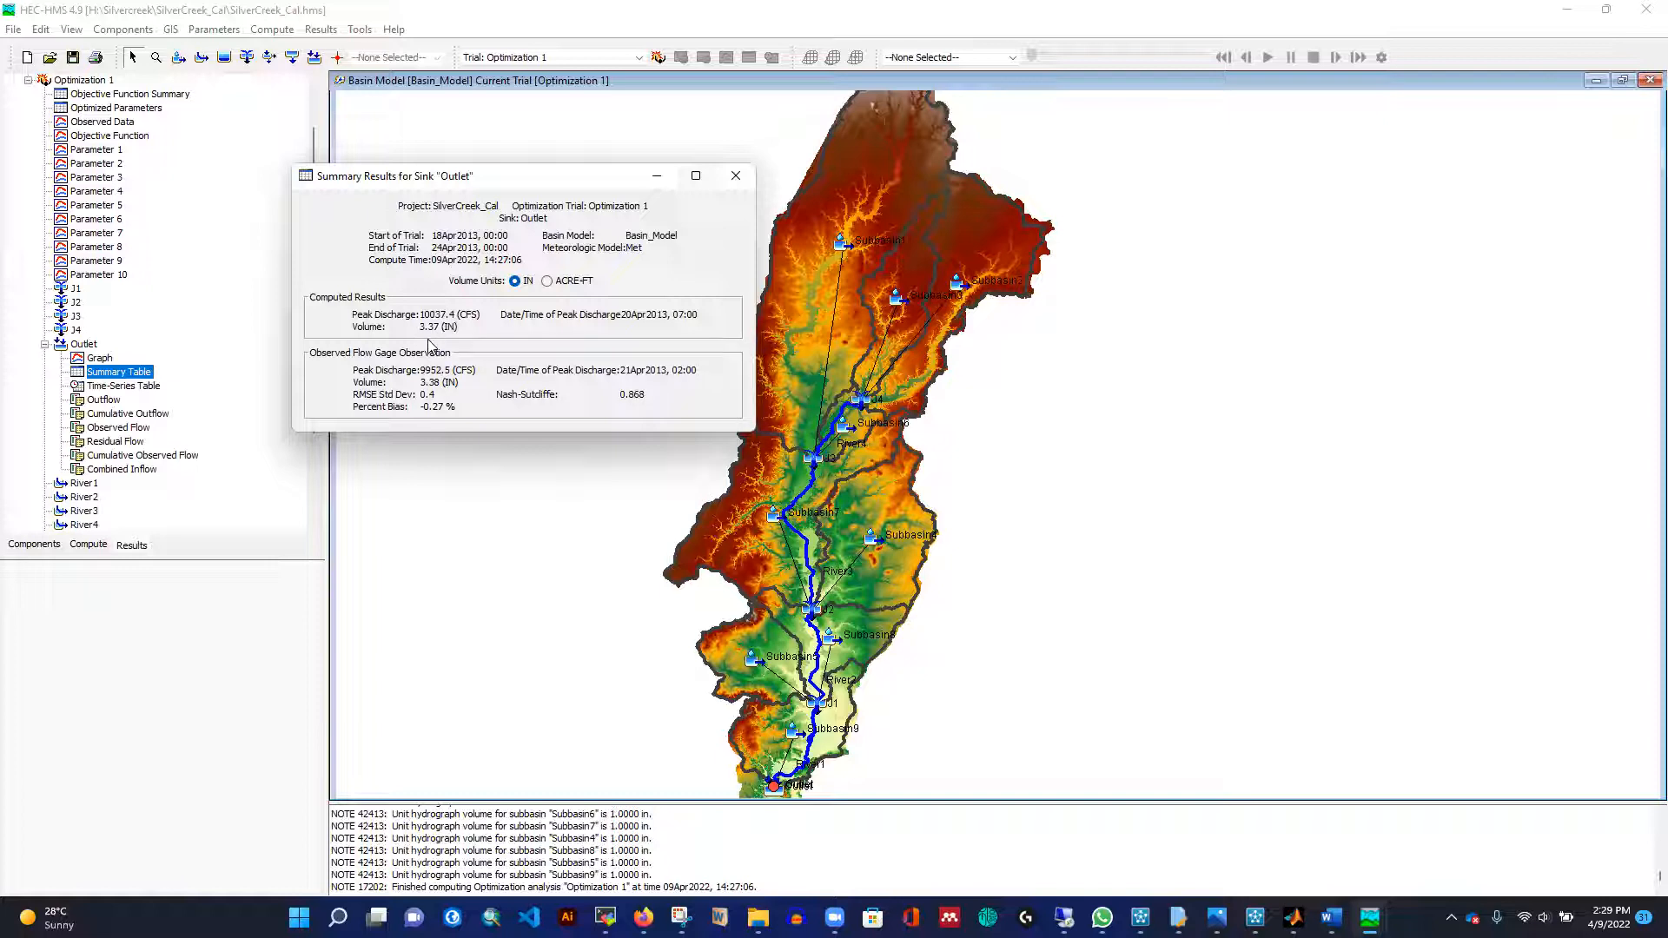
left_click(735, 176)
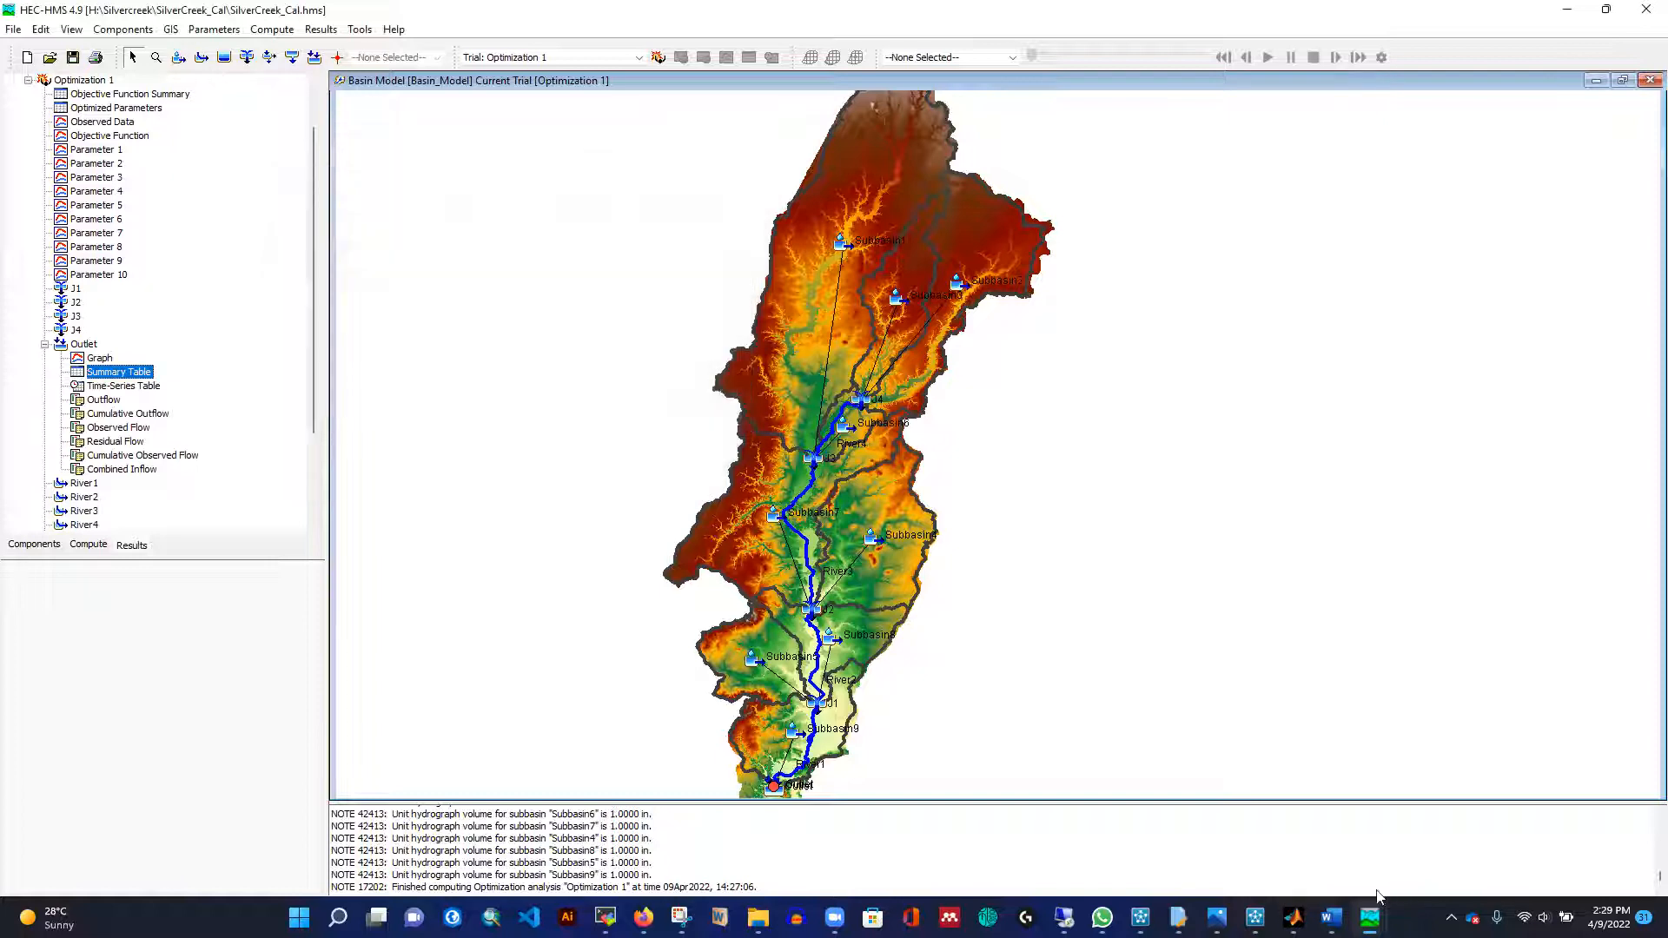
Return to the reduced Outlet graph at full size, examine how simulated outflow follows observed flow, and close it.
mouse_move(1369, 917)
left_click(1469, 825)
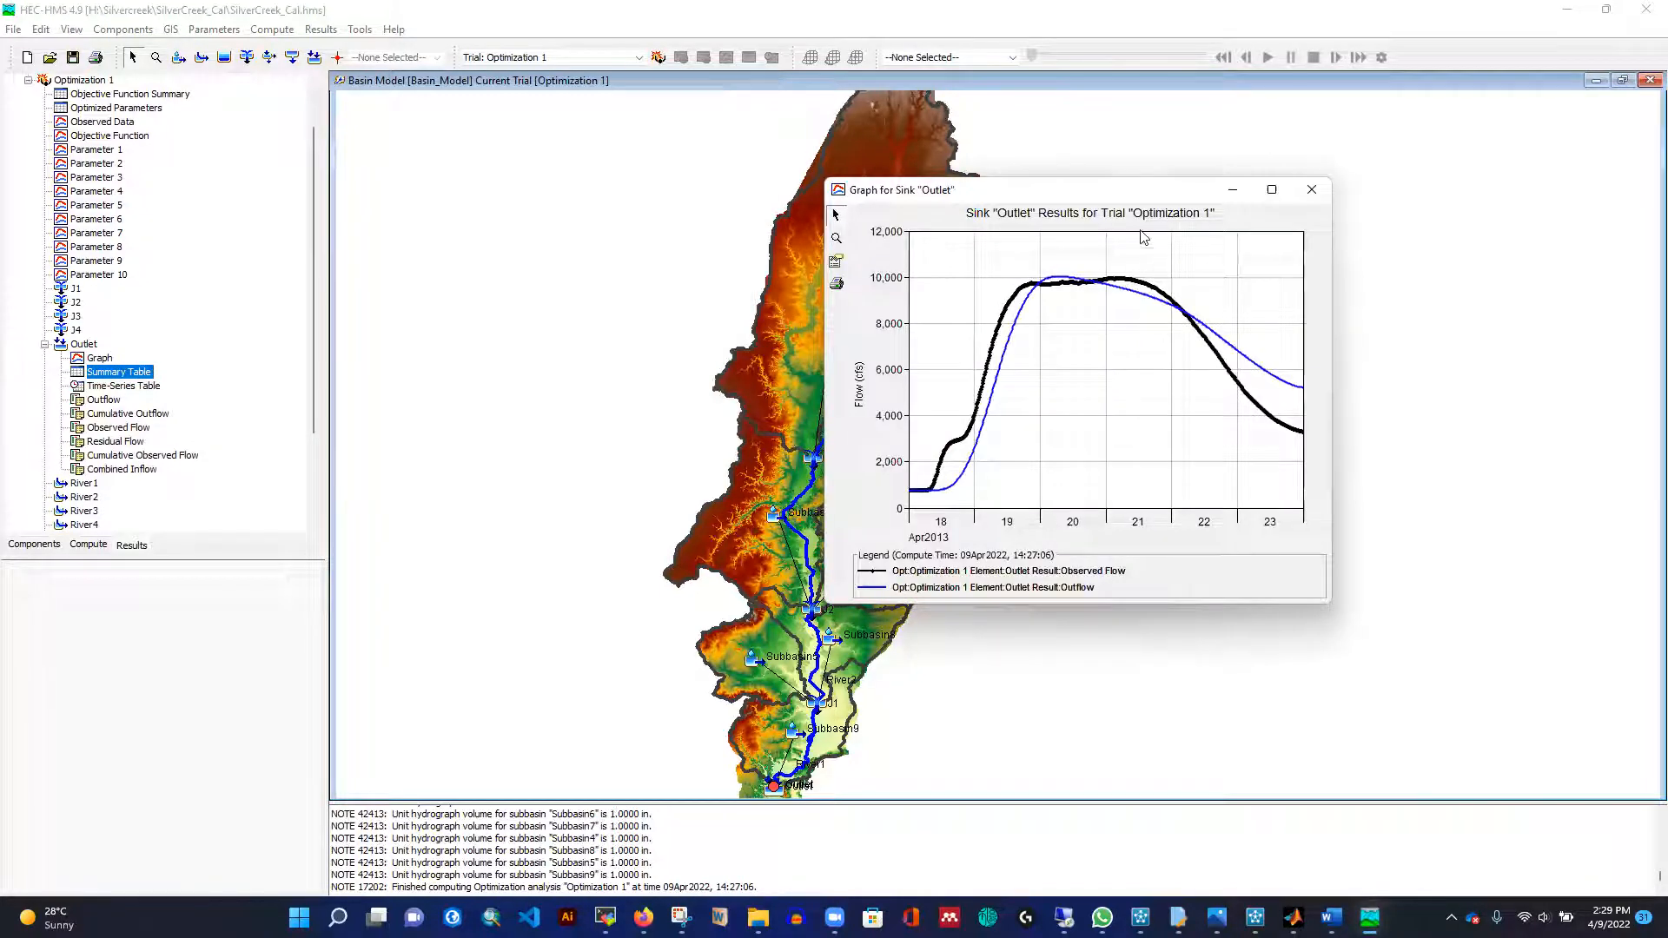
double_click(1021, 191)
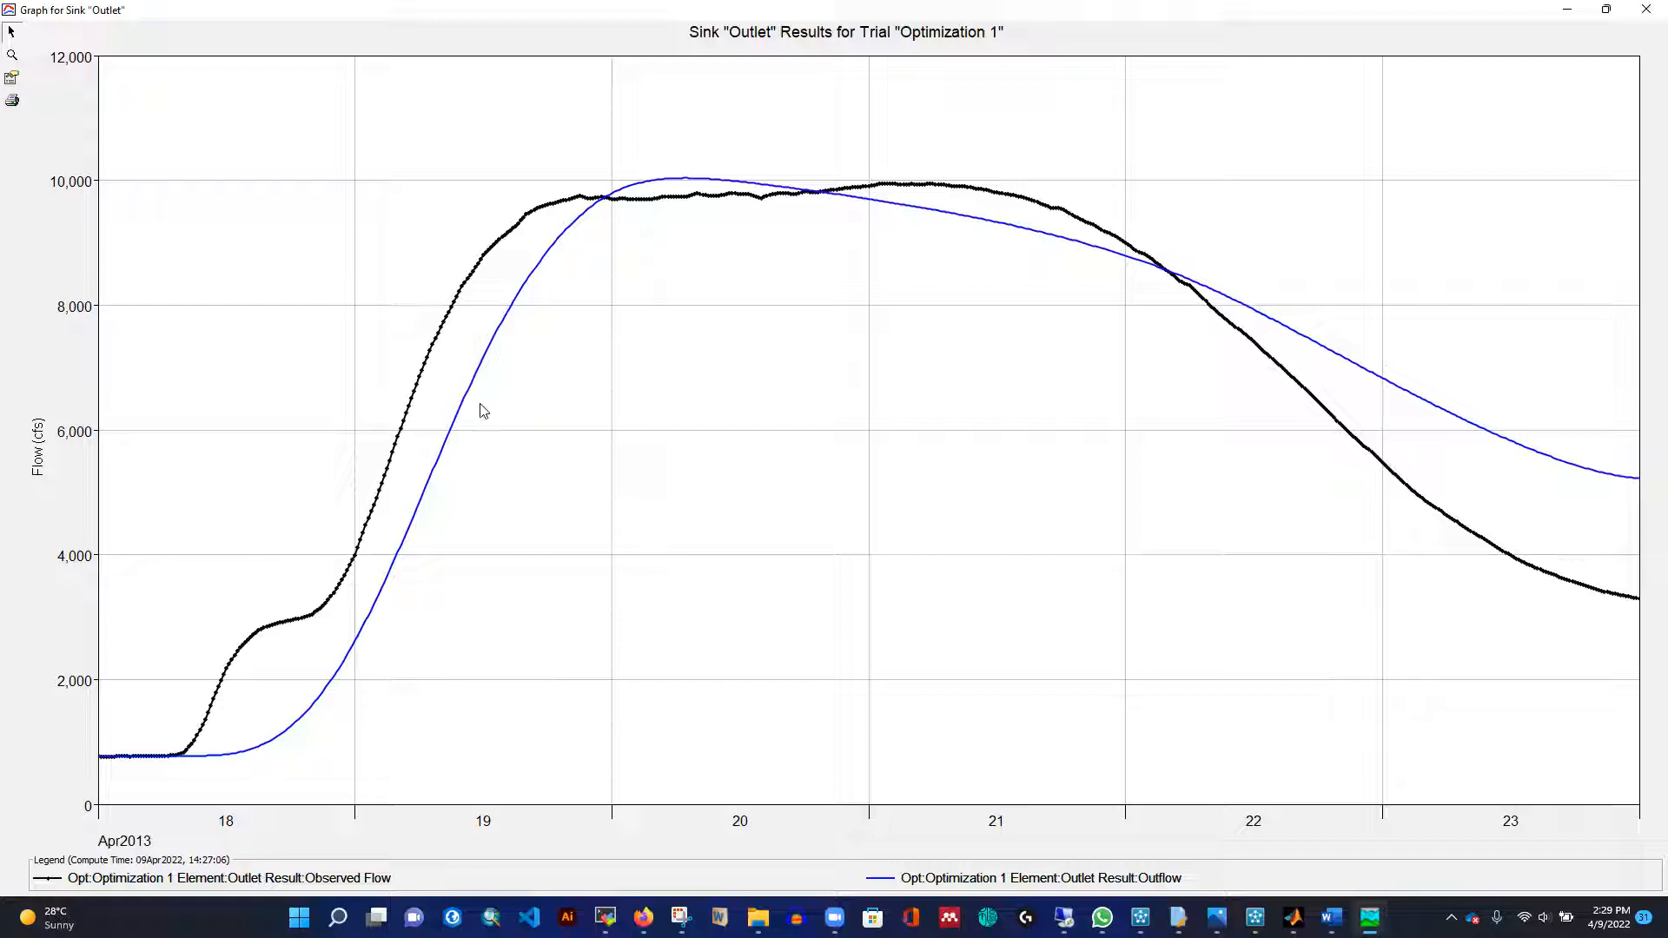
mouse_move(458, 419)
mouse_move(413, 397)
left_click(1645, 10)
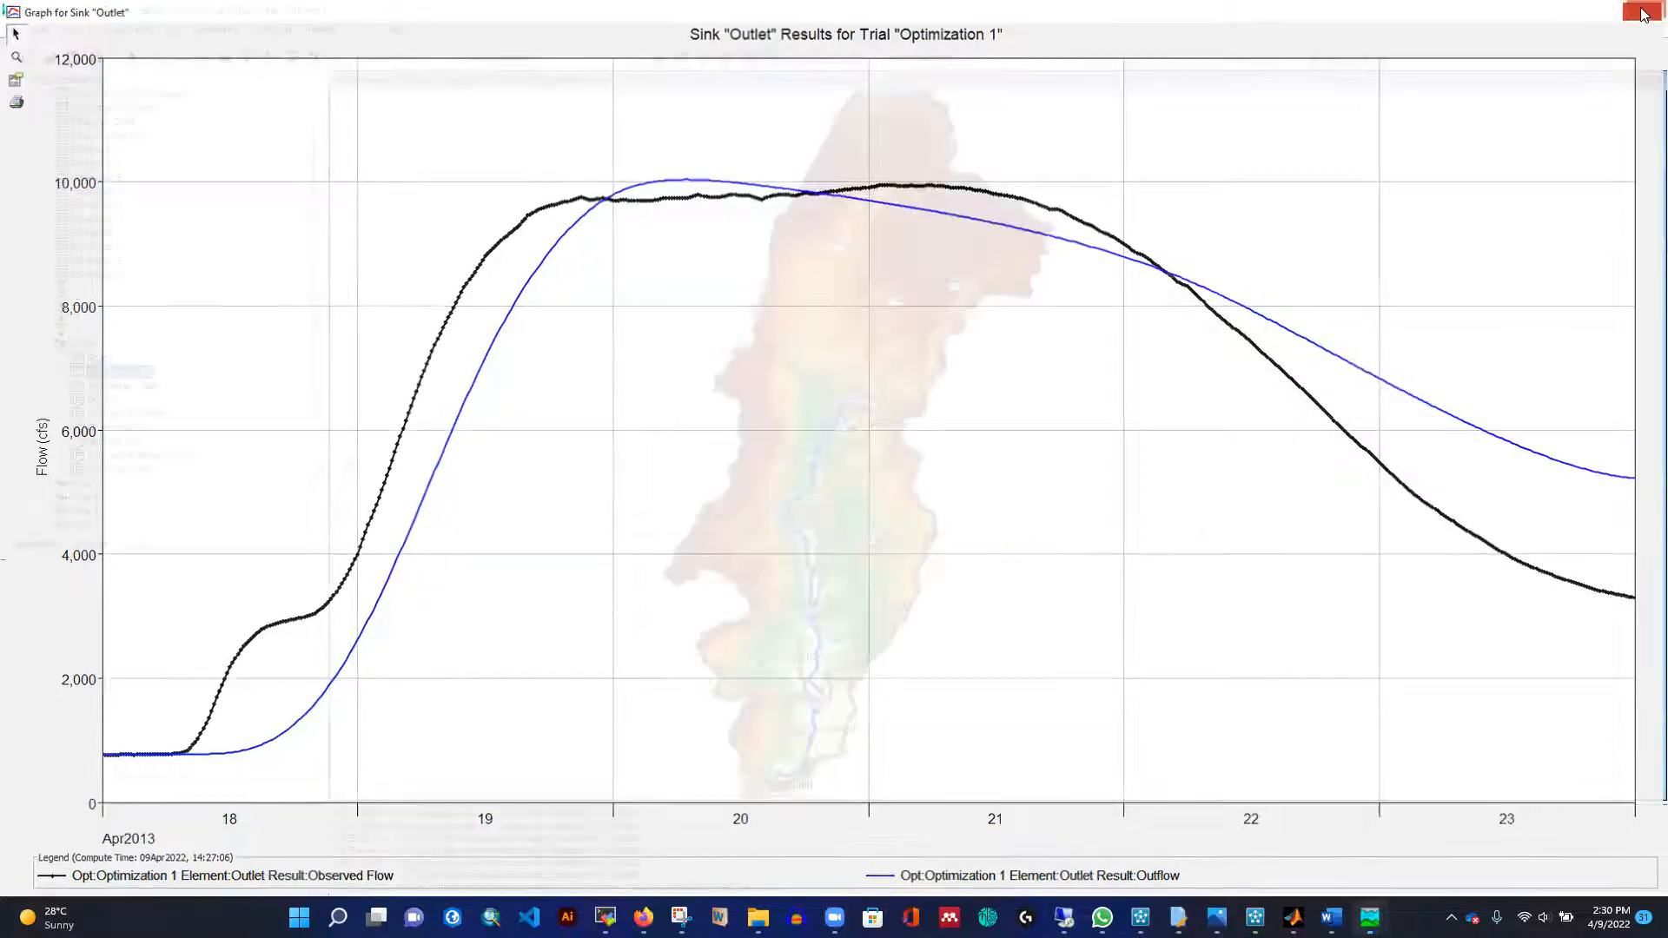
Examine the Outlet graph of the uncalibrated Basin_Model_Run simulation to compare simulated outflow with observed flow.
scroll(68, 359, "up", 2)
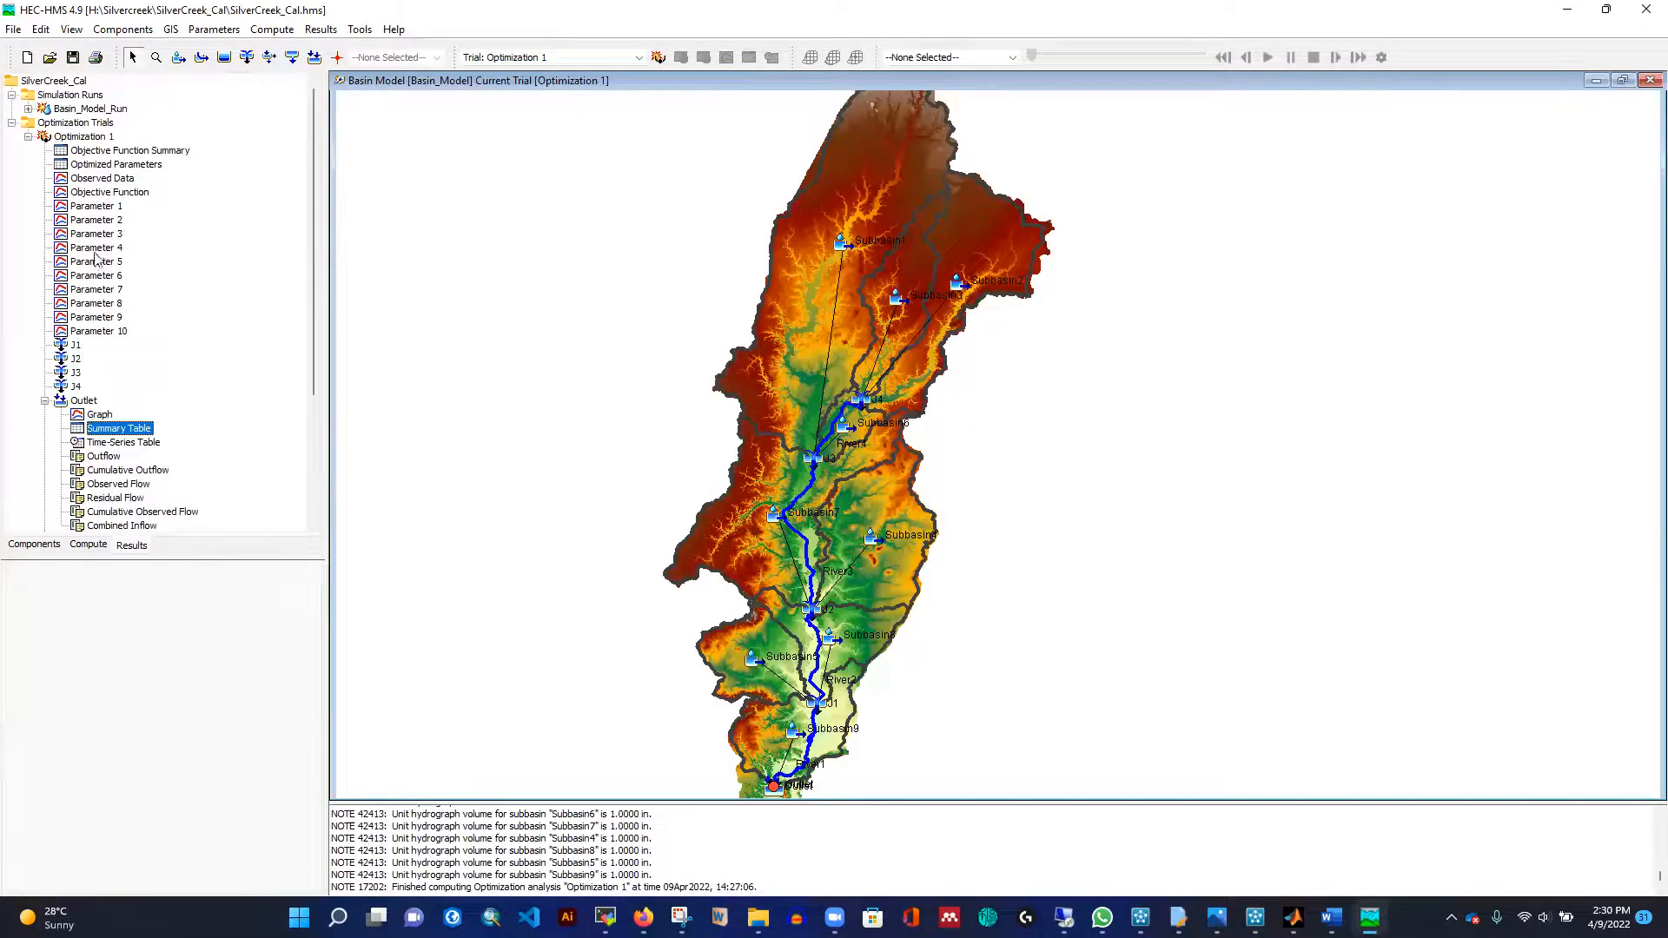
left_click(85, 108)
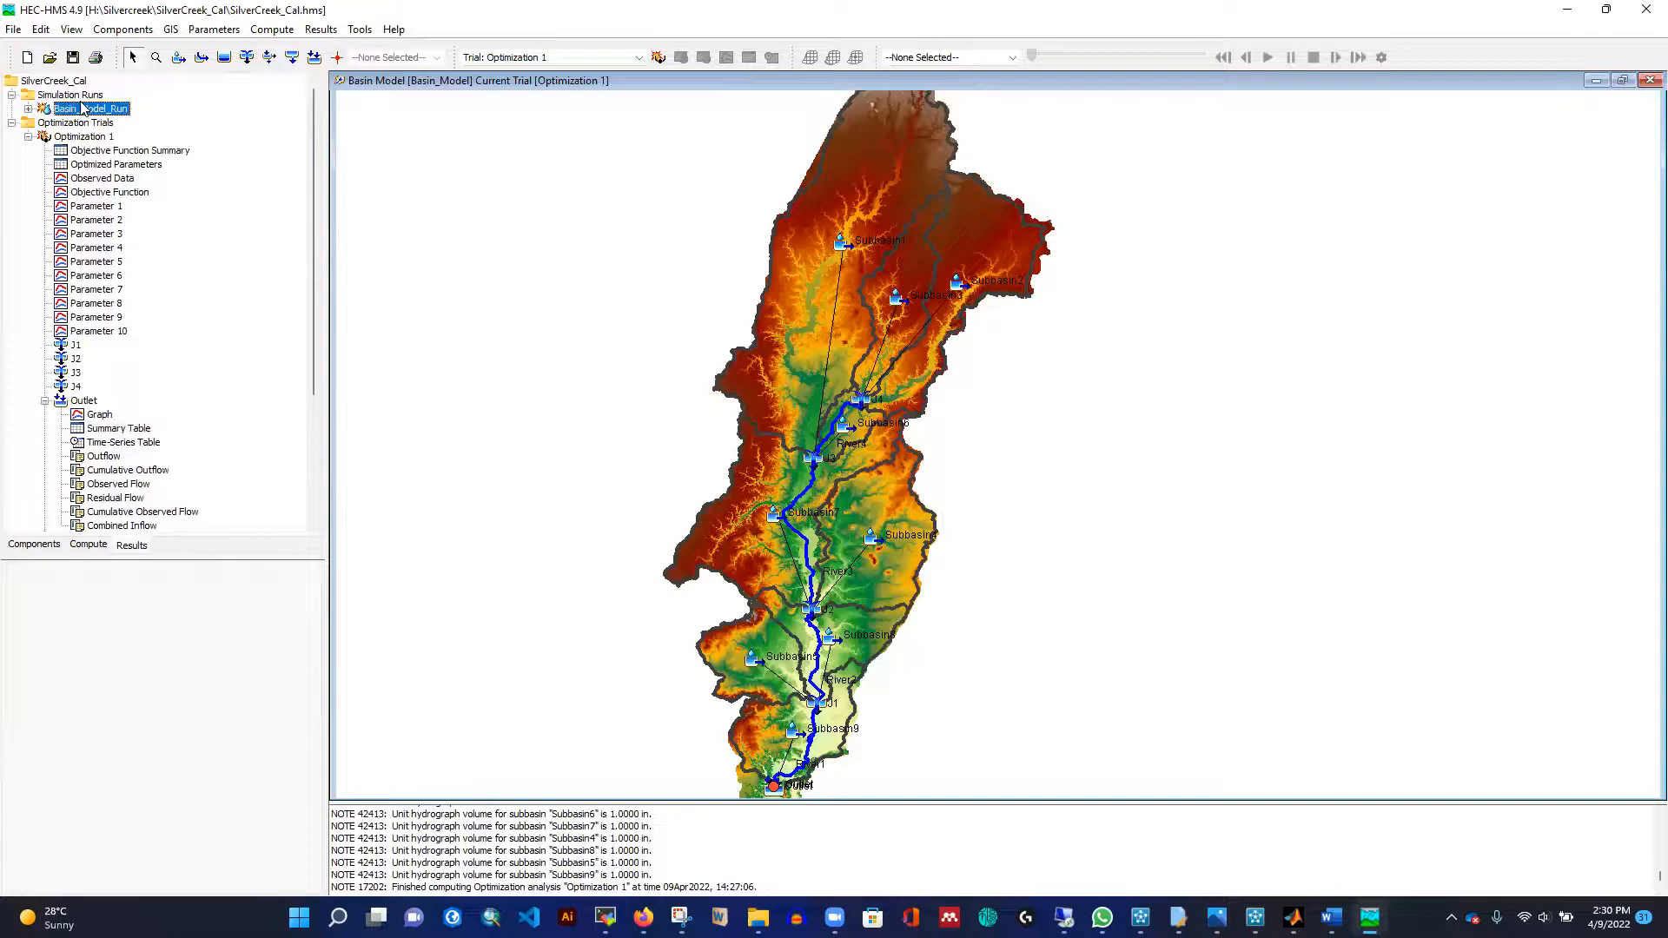
left_click(28, 109)
left_click(100, 401)
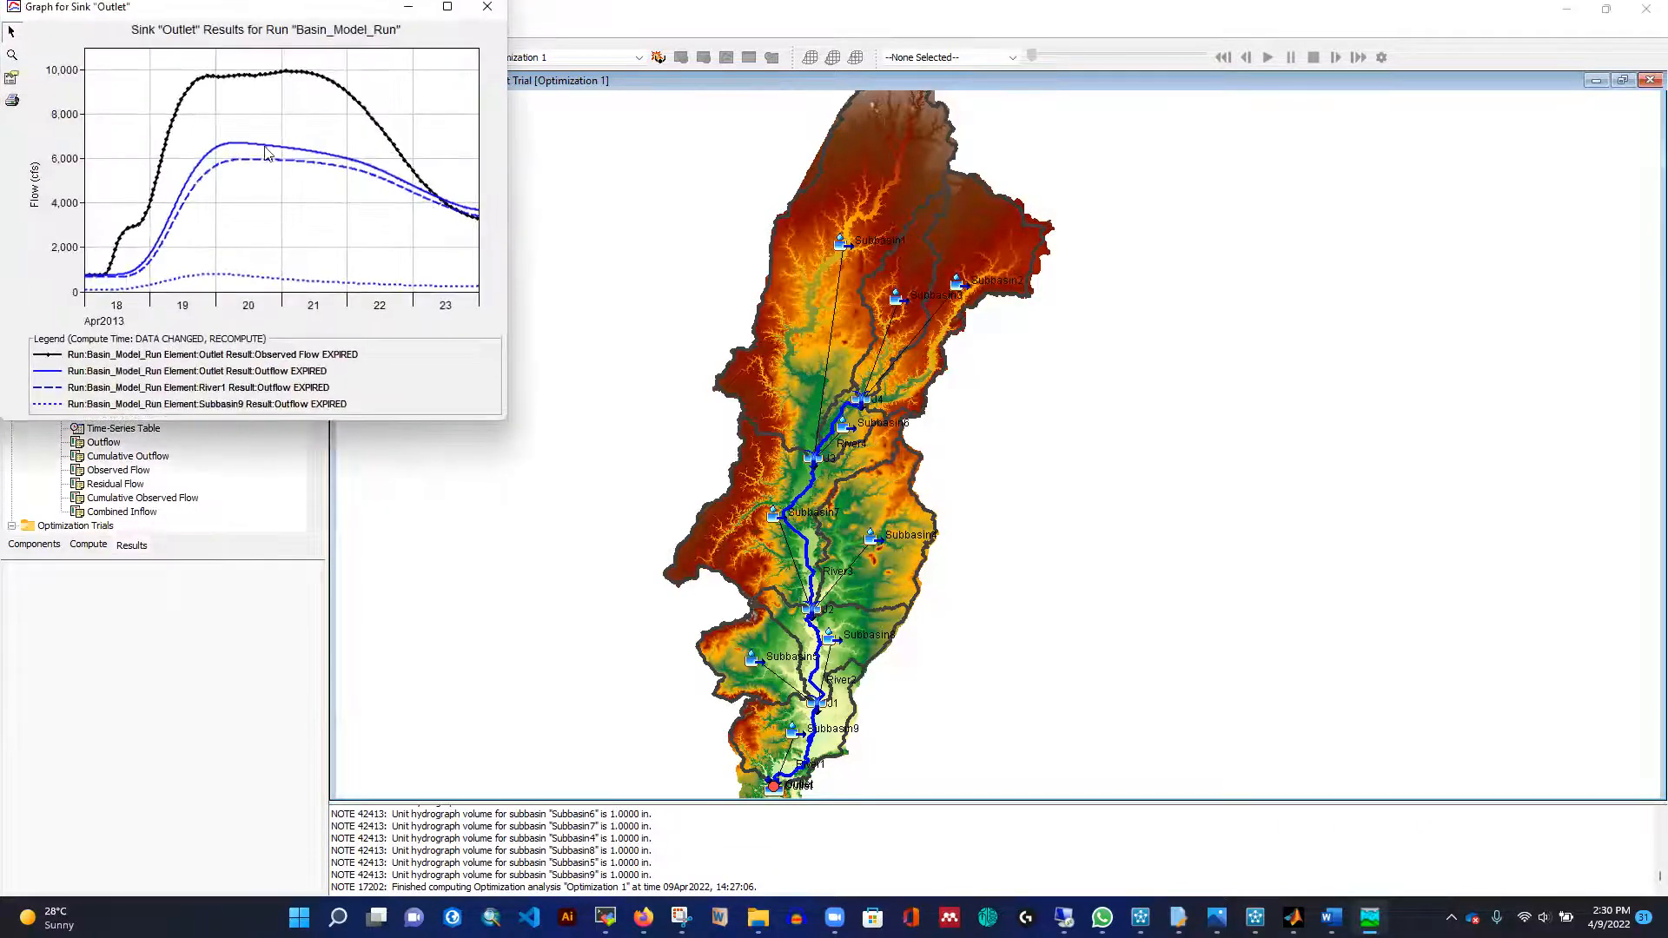
left_click(482, 11)
Examine the Optimization 1 Outlet graph again for comparison with the uncalibrated simulation run.
scroll(139, 418, "down", 4)
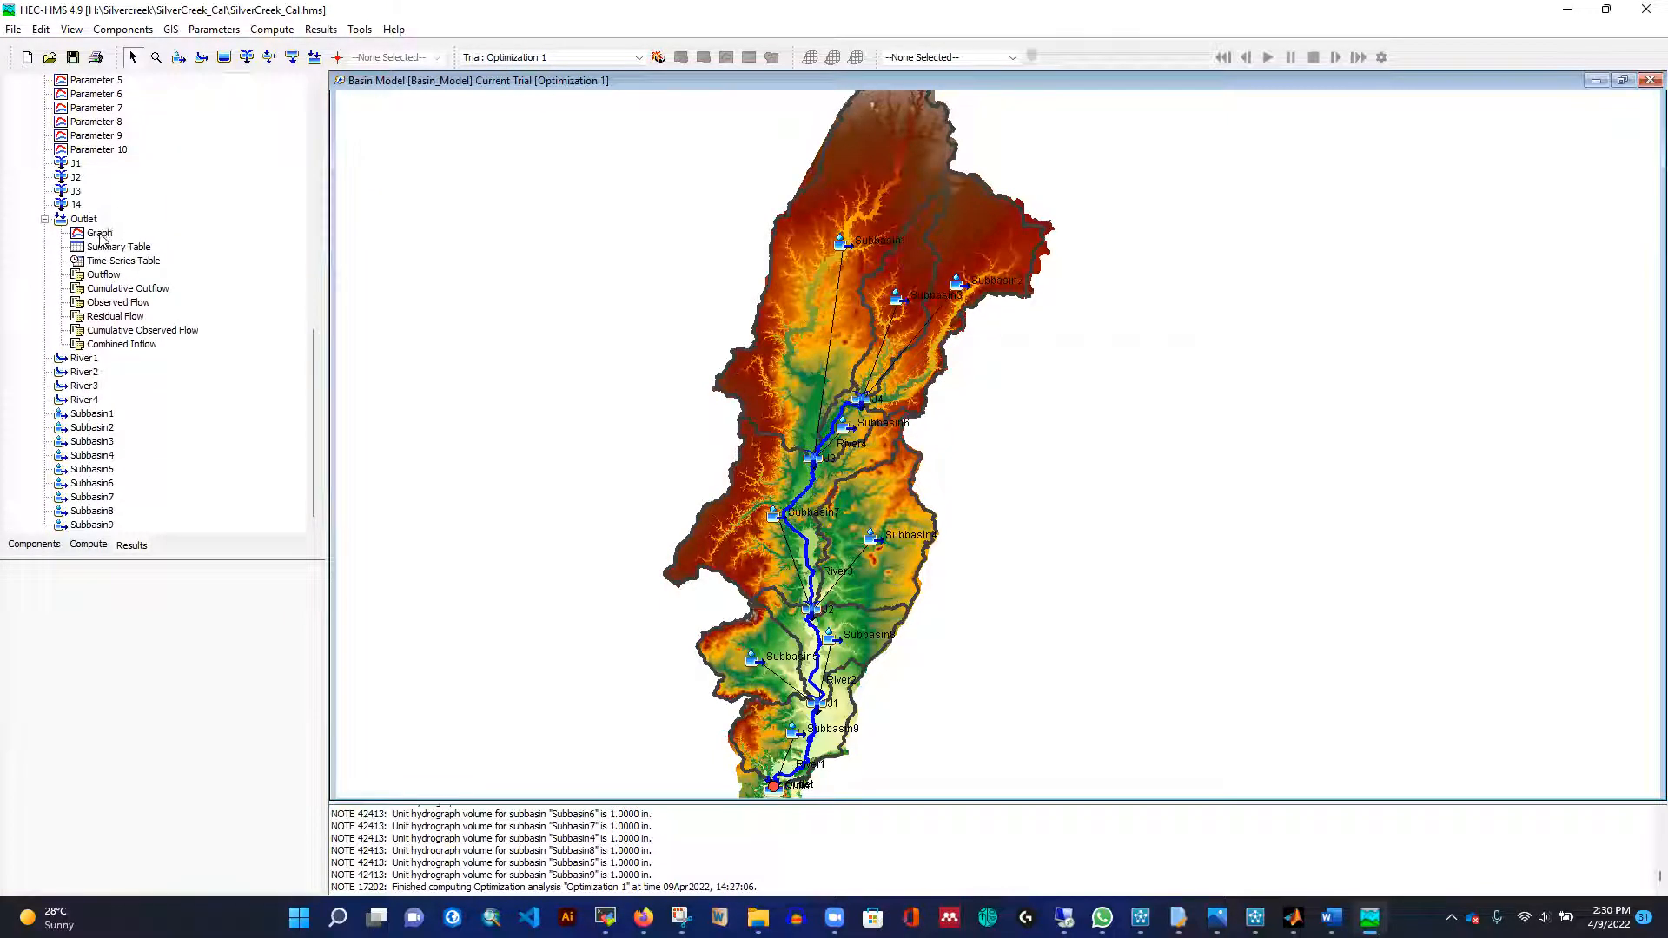
left_click(99, 233)
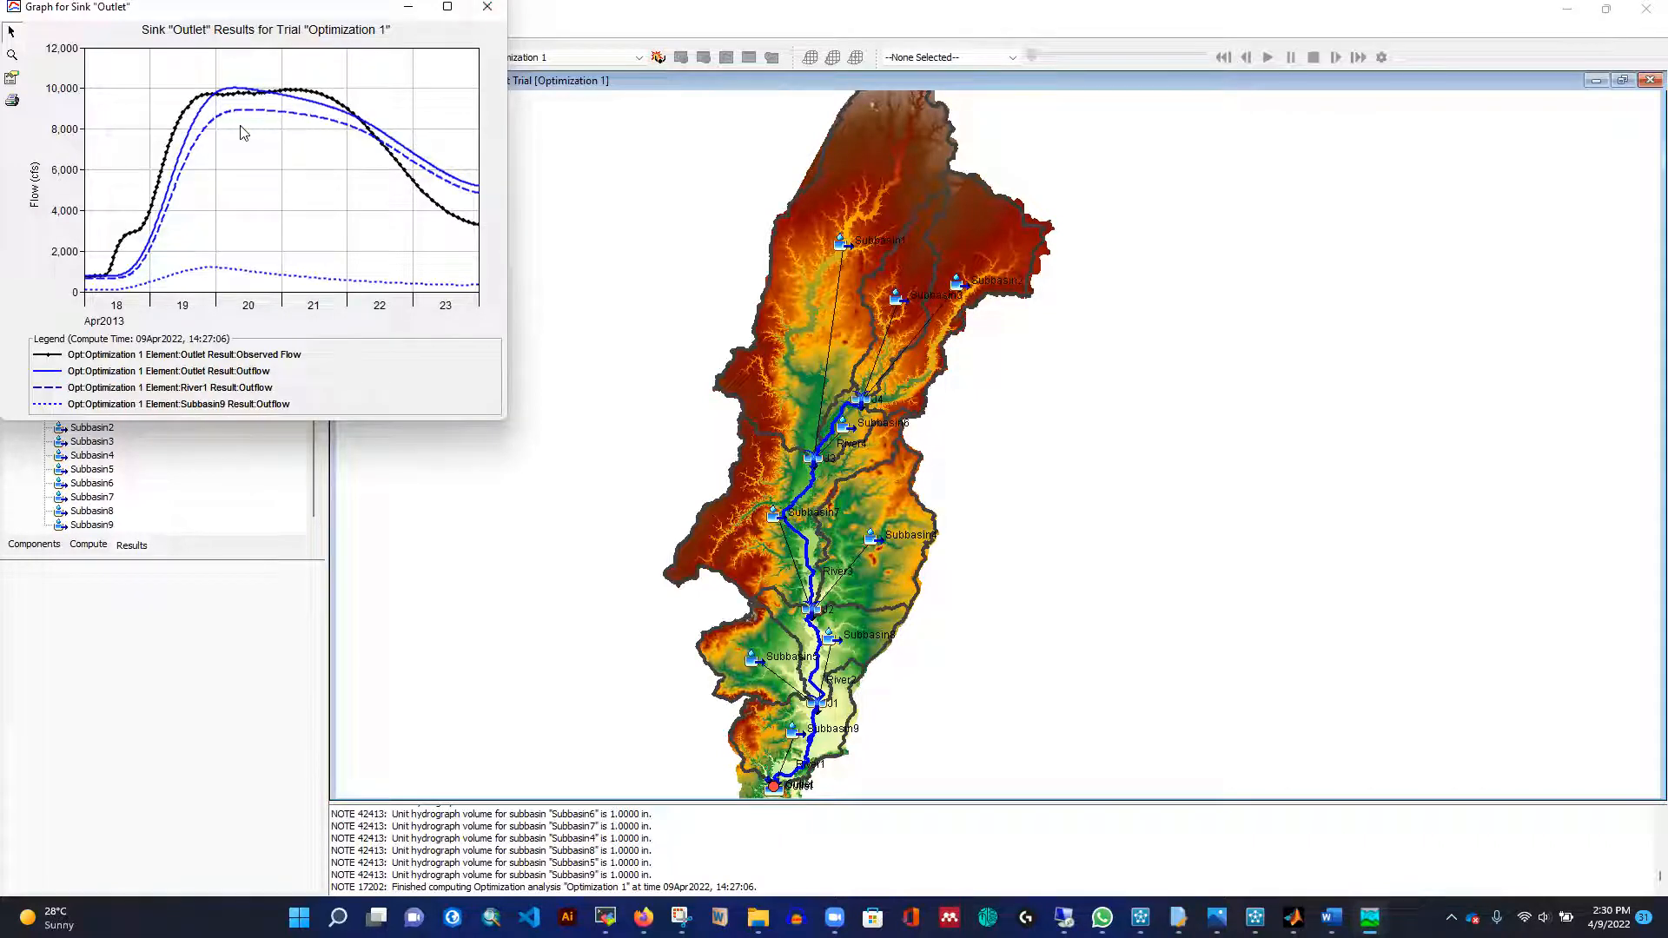
left_click(487, 6)
Open the optimized parameters table of Optimization 1 and move it clear of the project tree.
scroll(193, 232, "up", 12)
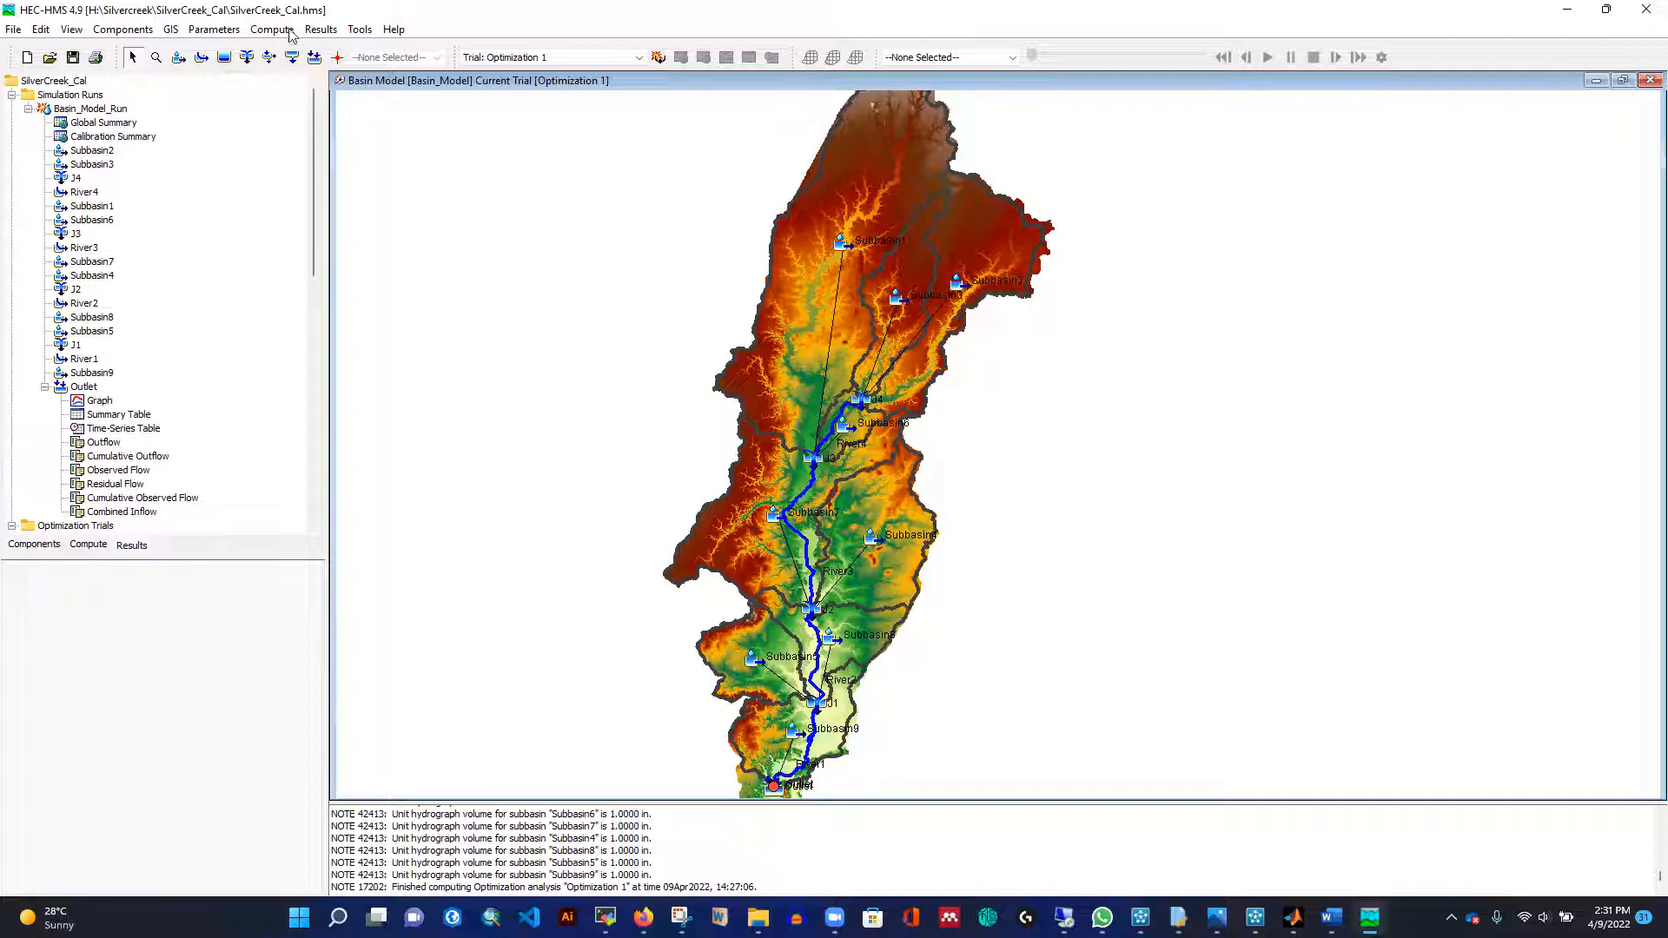
scroll(187, 383, "down", 4)
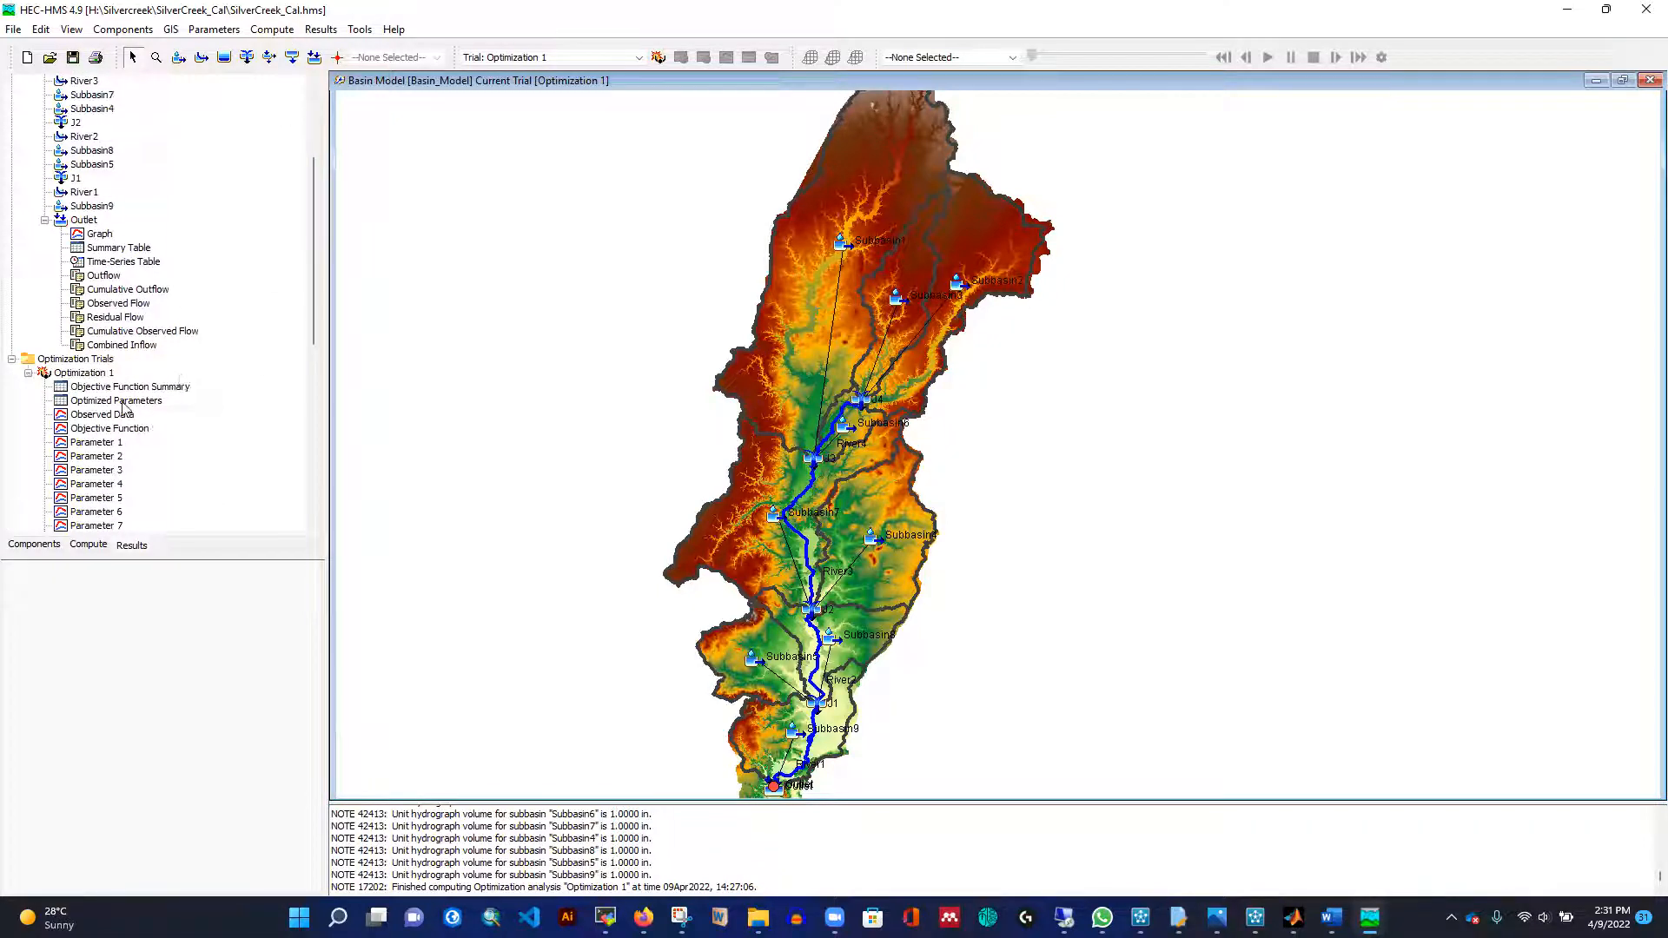
scroll(130, 407, "down", 10)
scroll(137, 393, "up", 5)
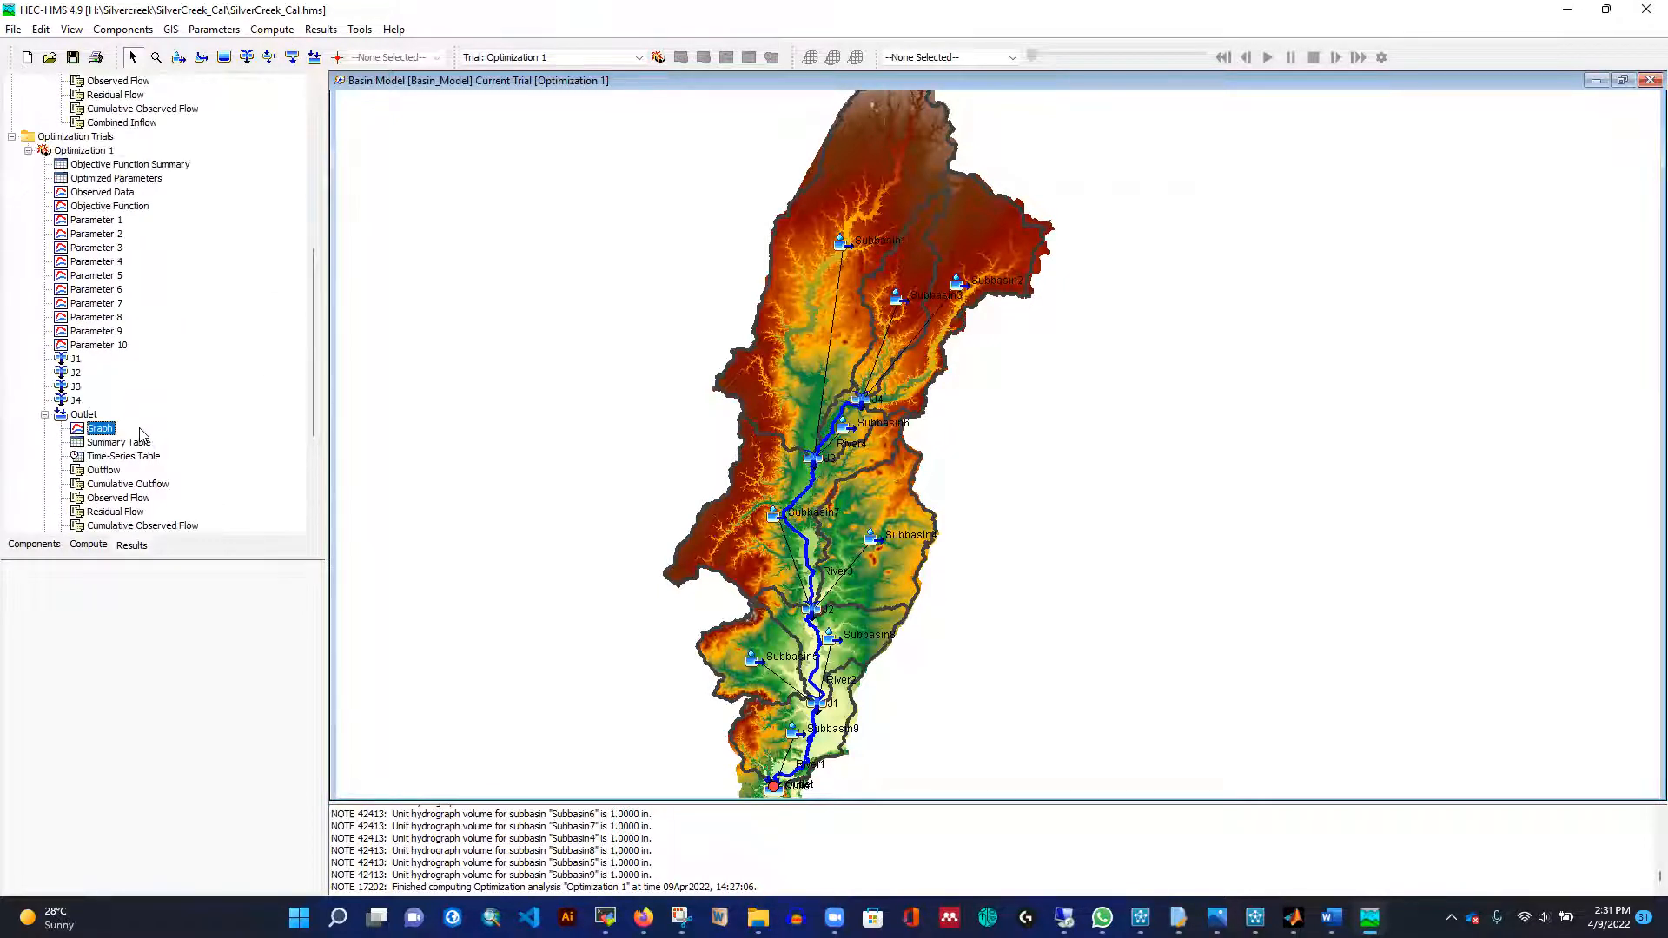
scroll(126, 313, "up", 2)
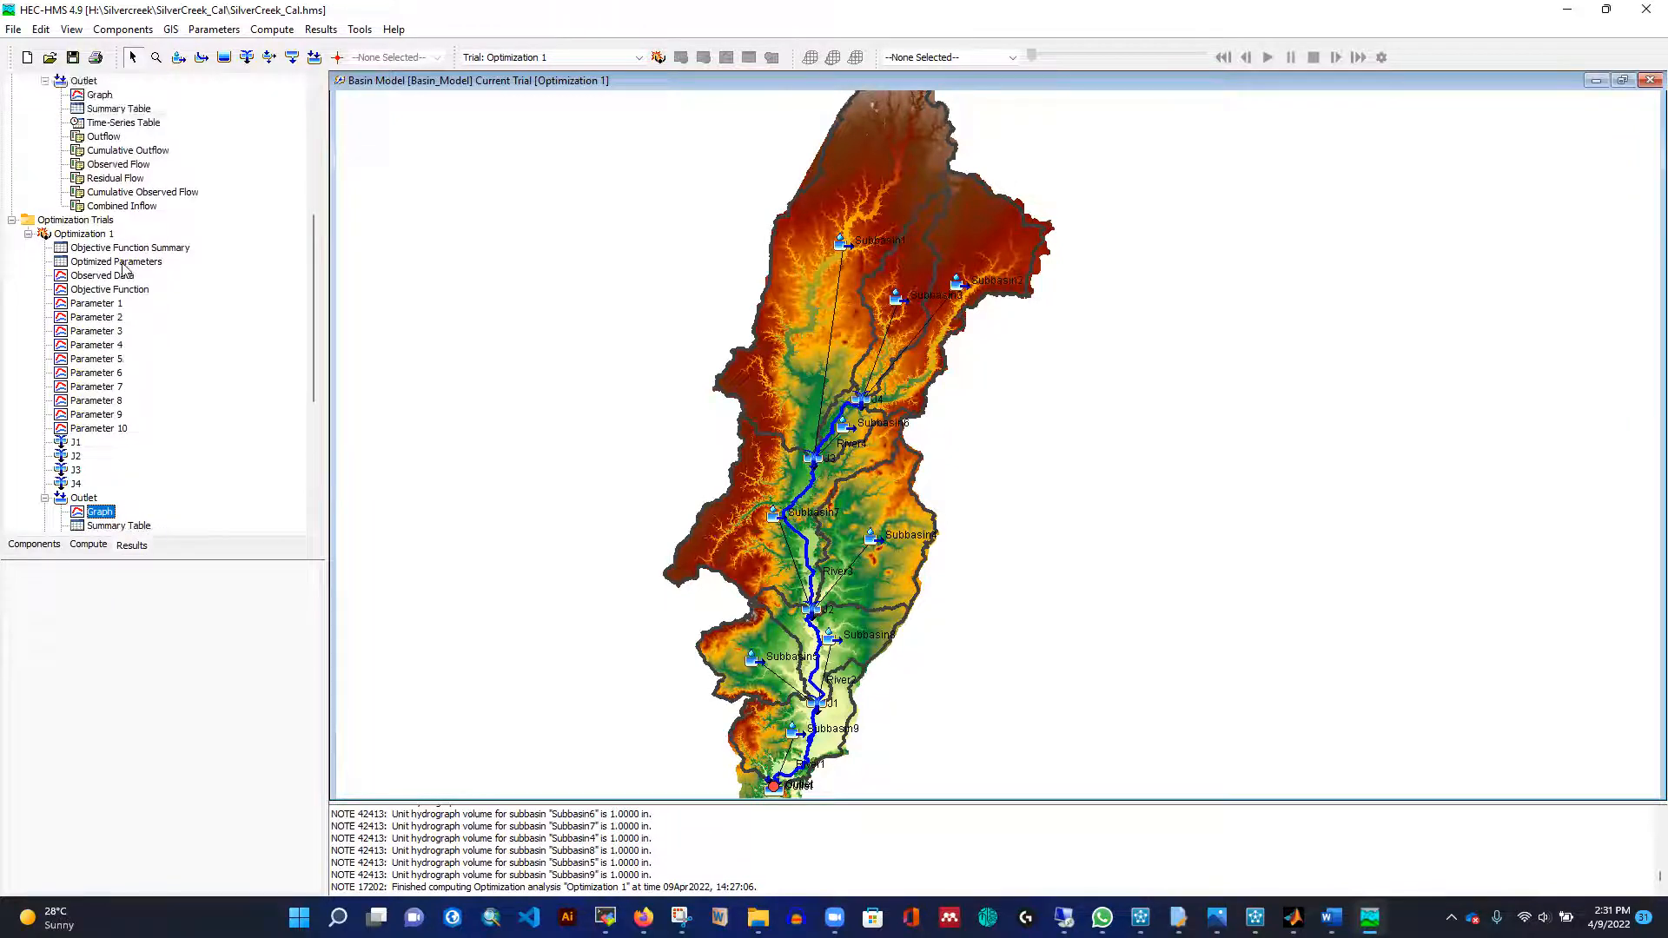
left_click(122, 264)
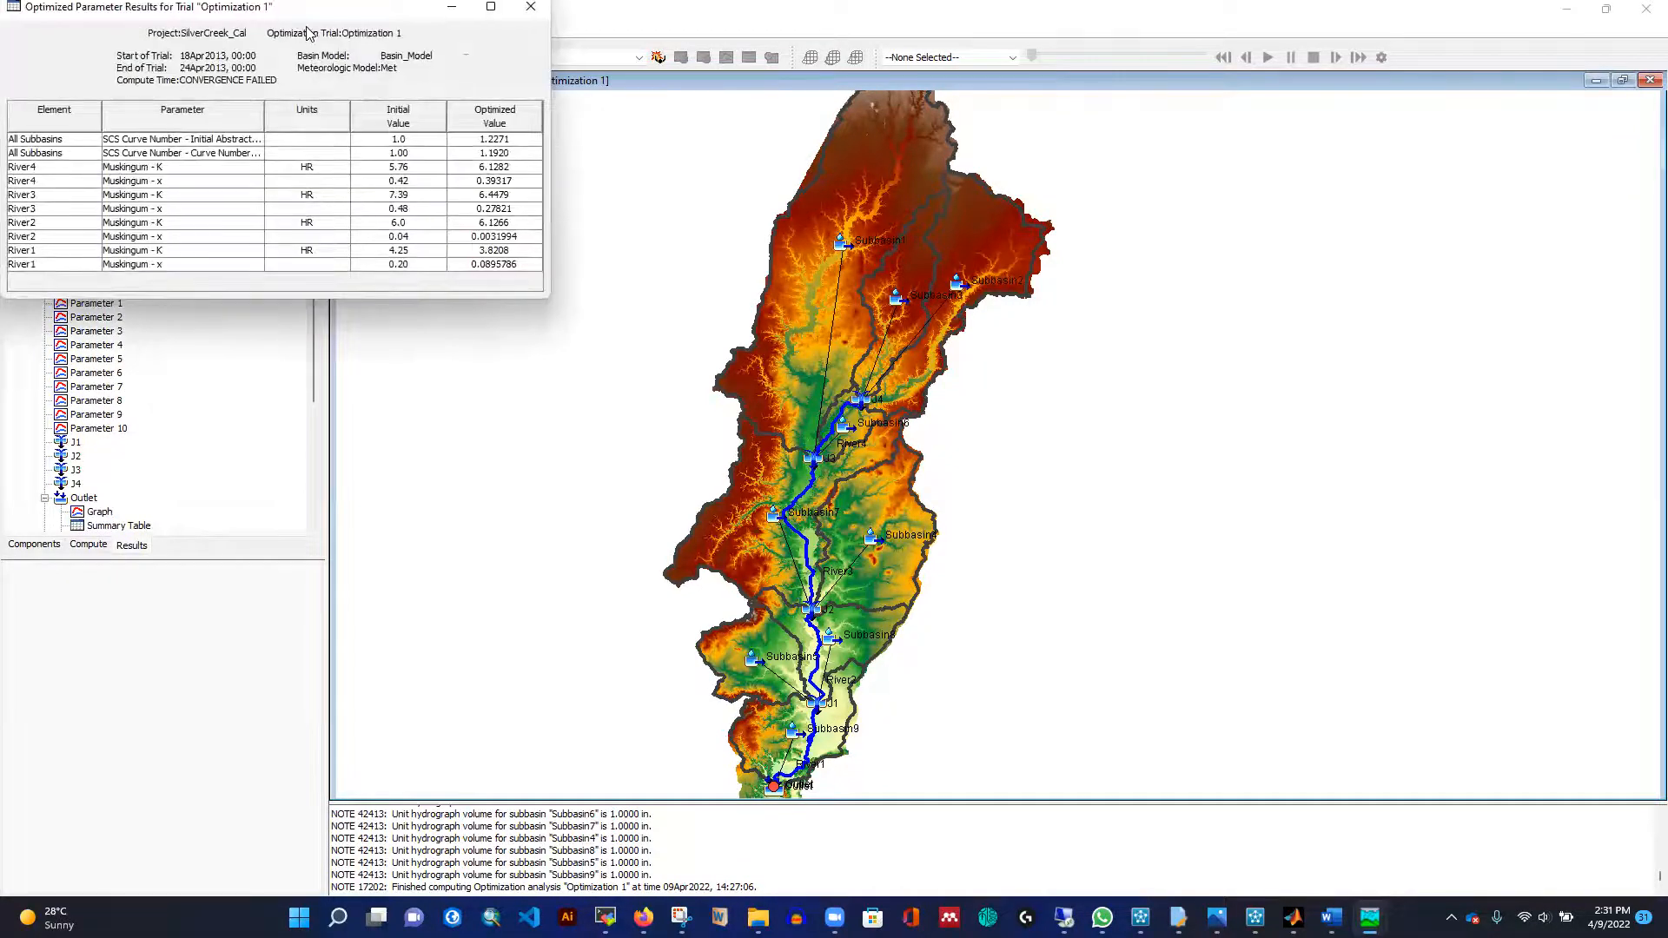
left_click_drag(305, 10, 1287, 188)
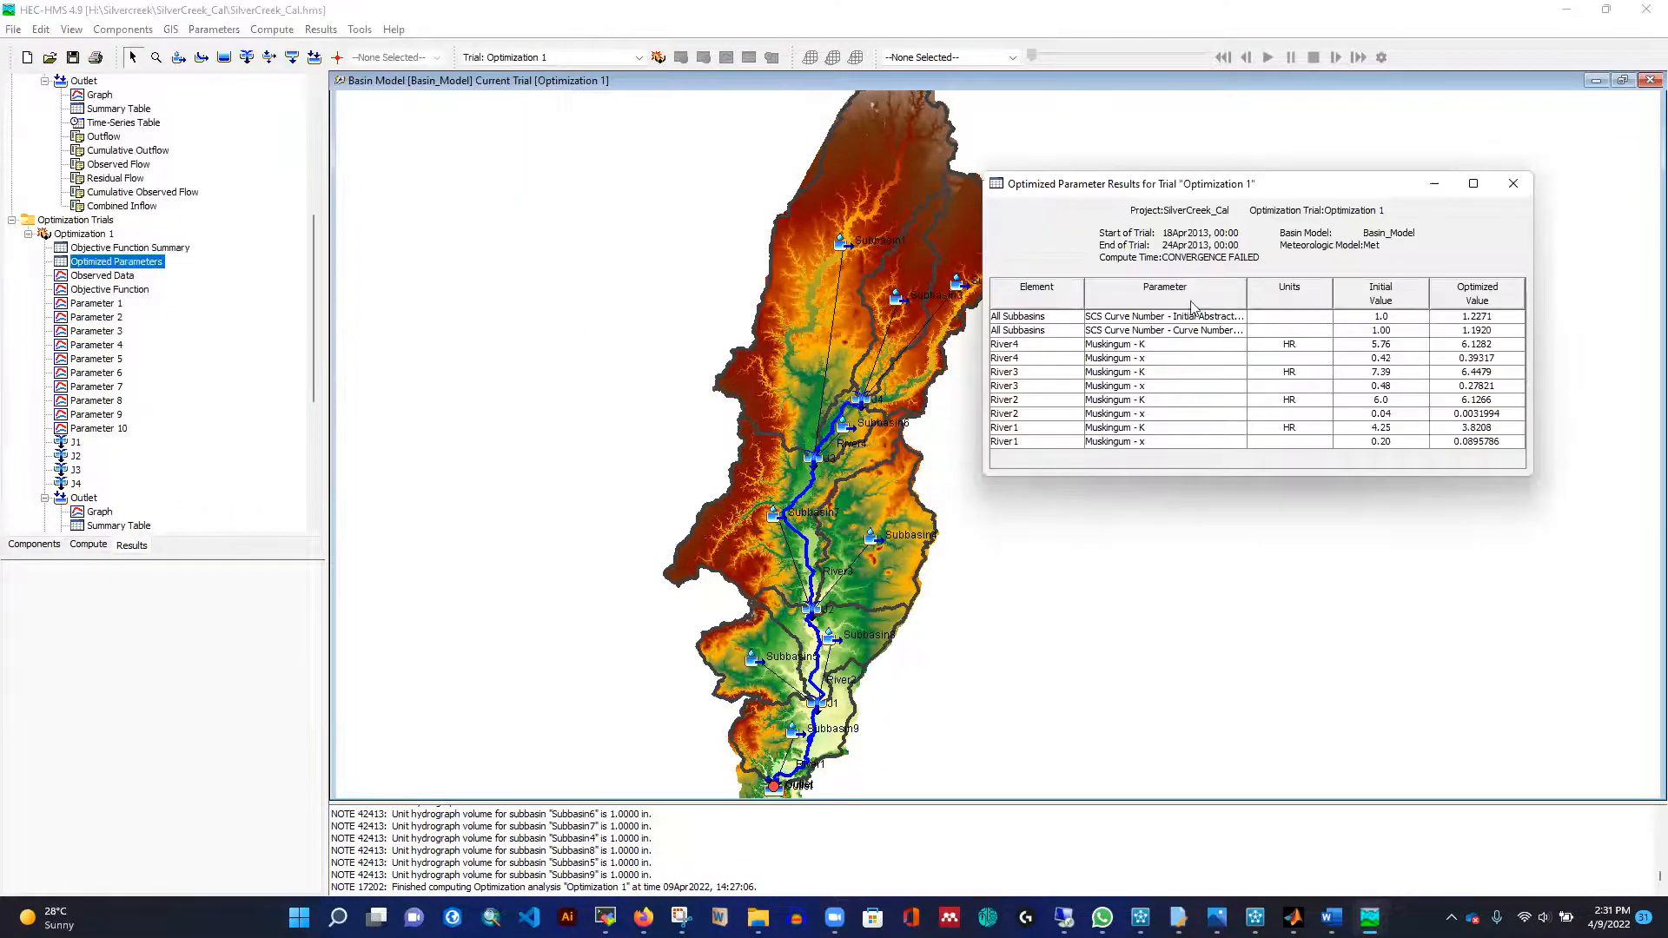
Open the SCS Curve Number loss parameters of all subbasins in Basin_Model and move the table aside.
left_click(38, 545)
scroll(113, 165, "up", 1)
left_click(87, 138)
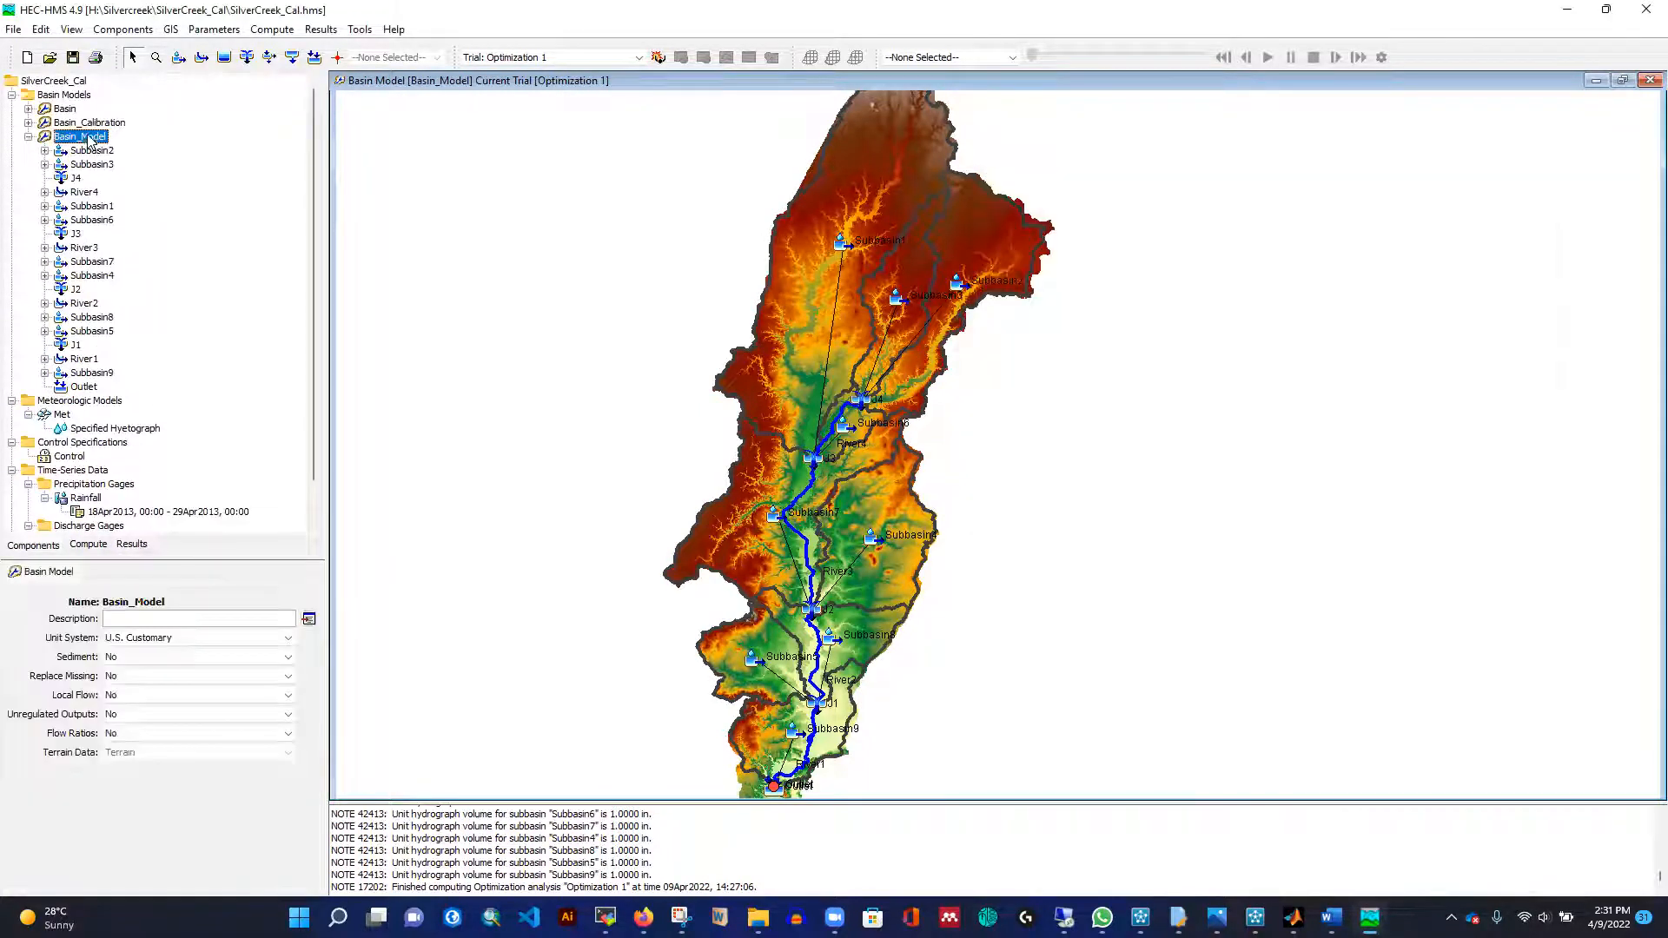
left_click(209, 30)
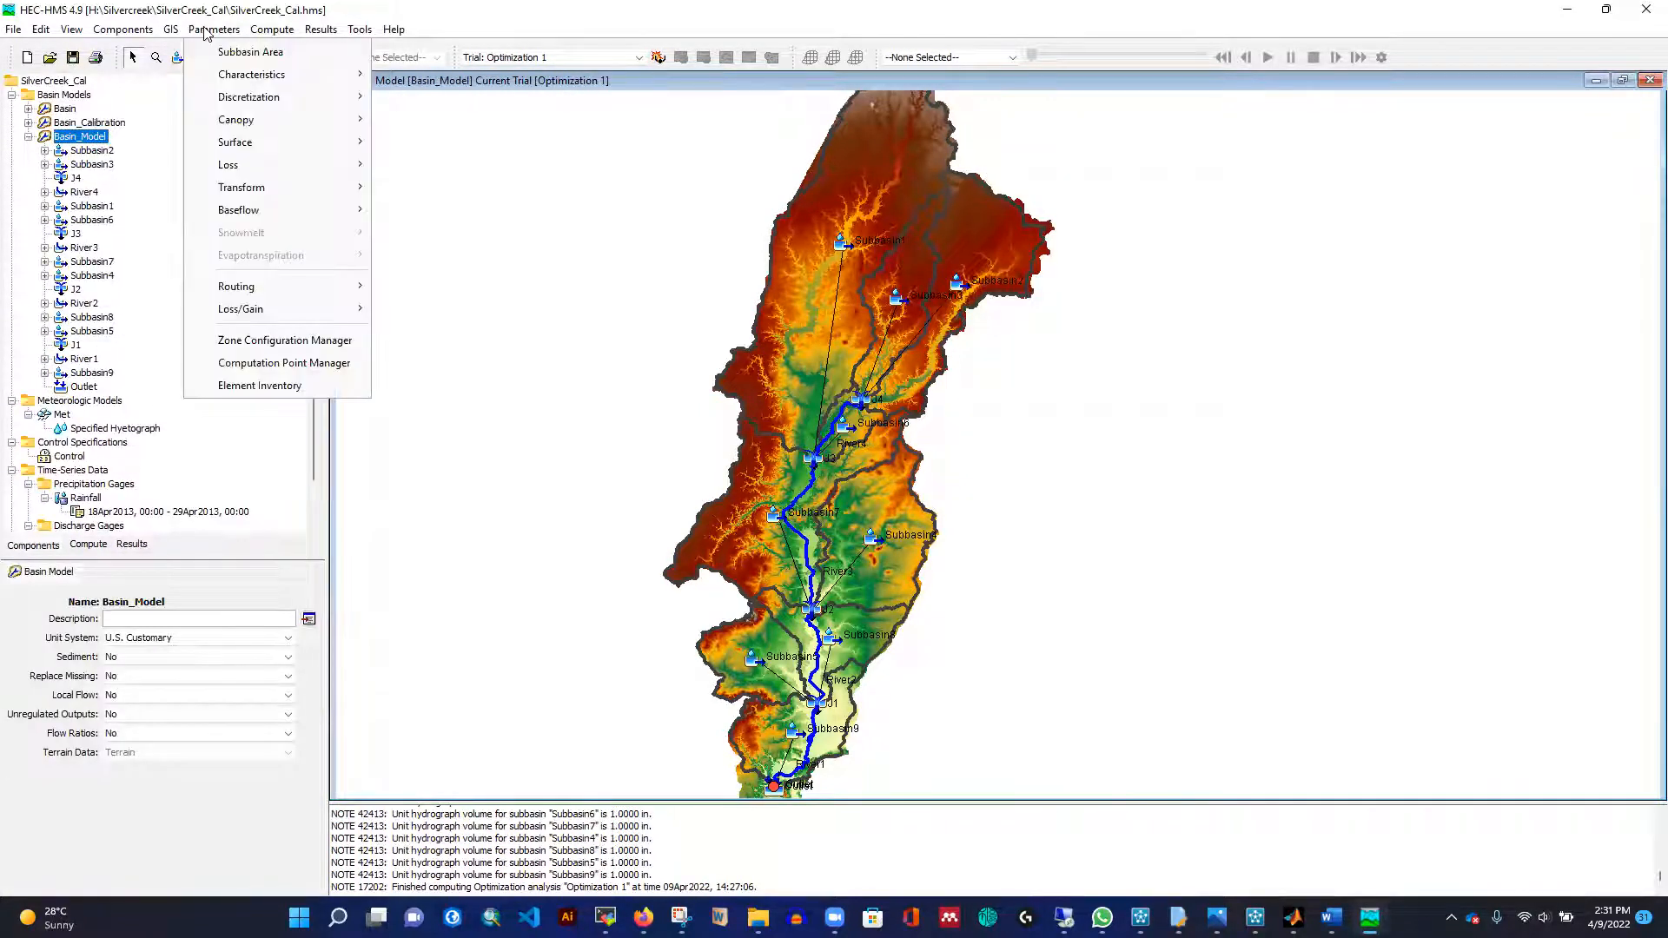
mouse_move(297, 172)
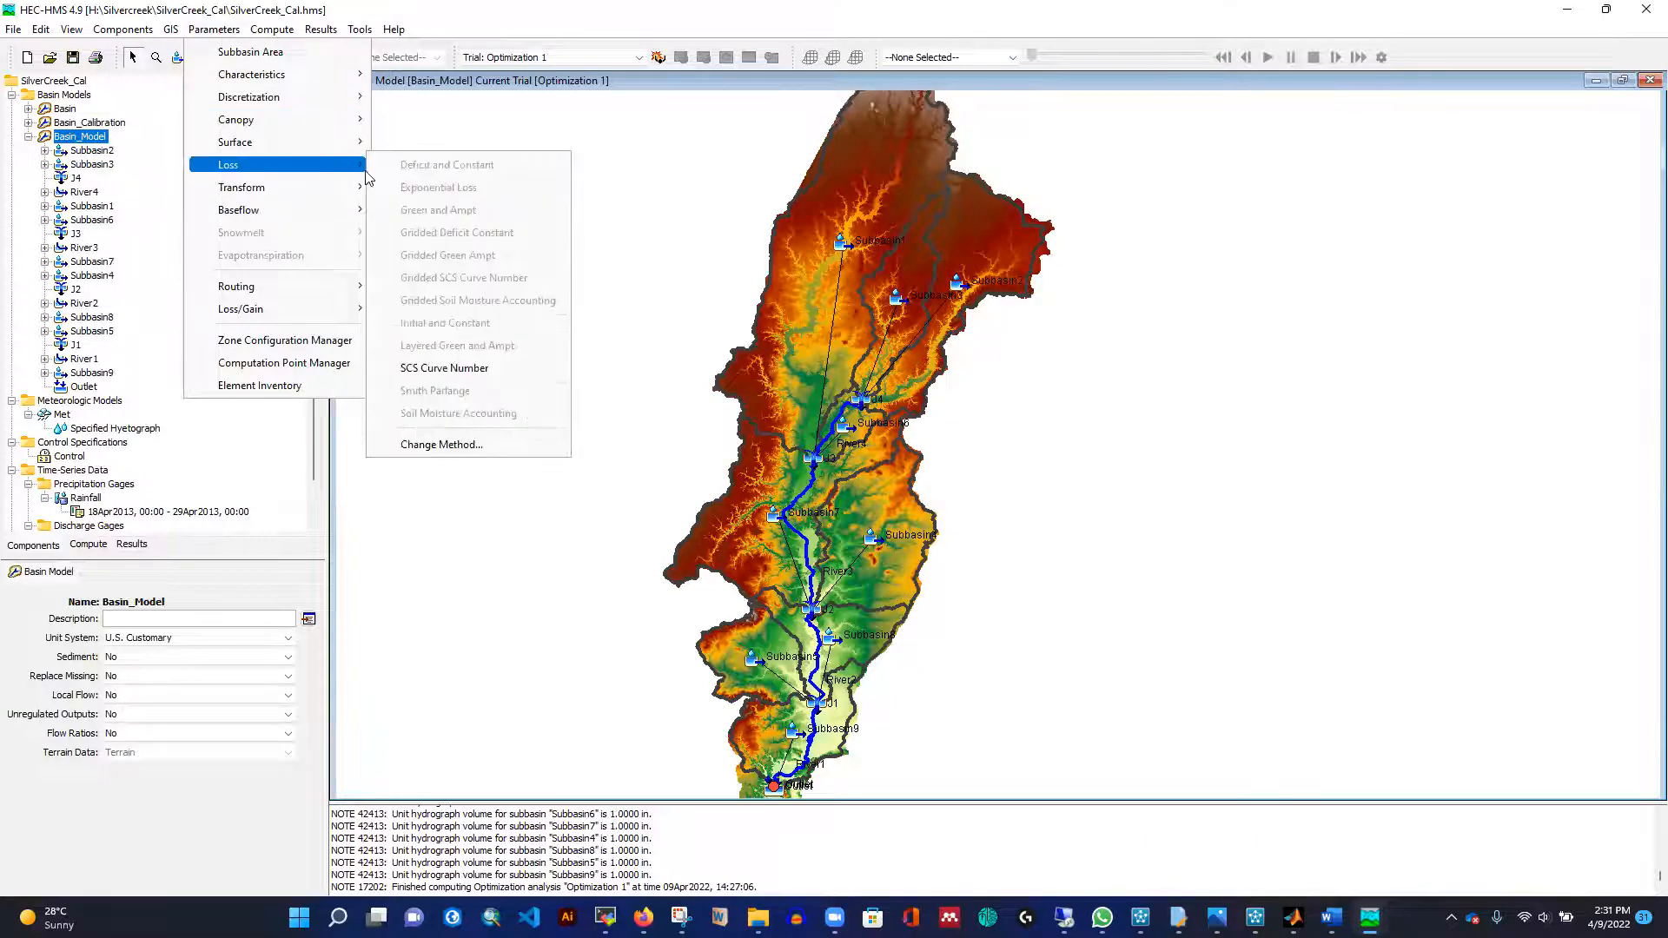
left_click(421, 372)
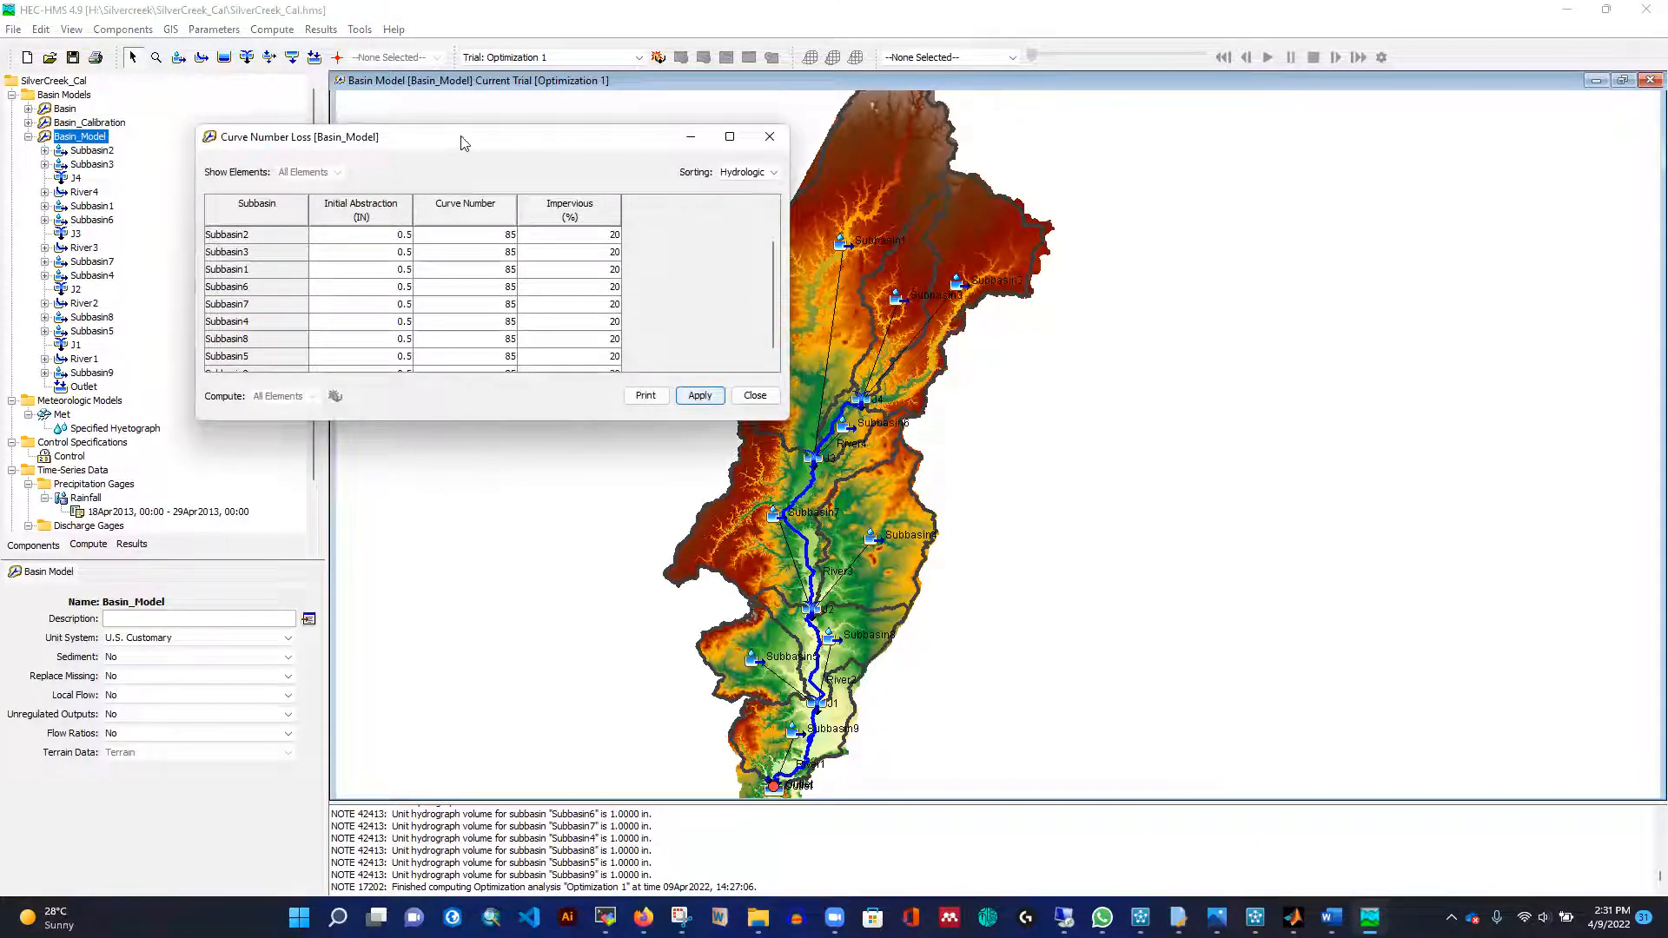
left_click_drag(444, 144, 334, 130)
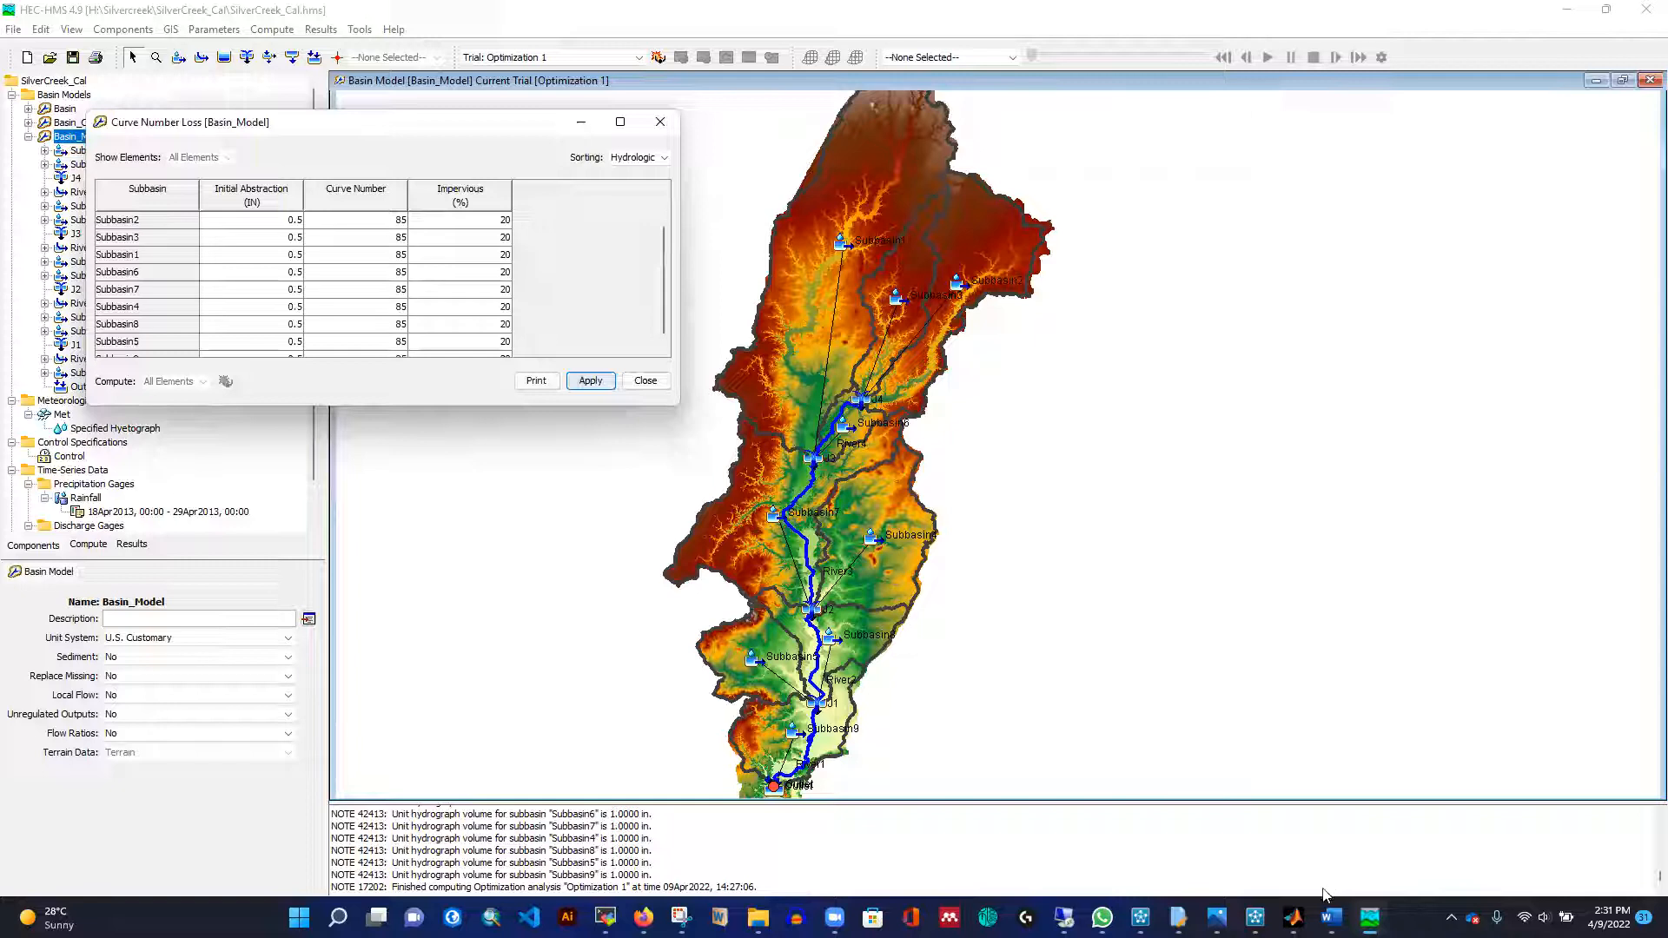
Place the optimized parameters table beside the Curve Number Loss table and select the optimized initial abstraction scale factor for all subbasins.
left_click(1371, 917)
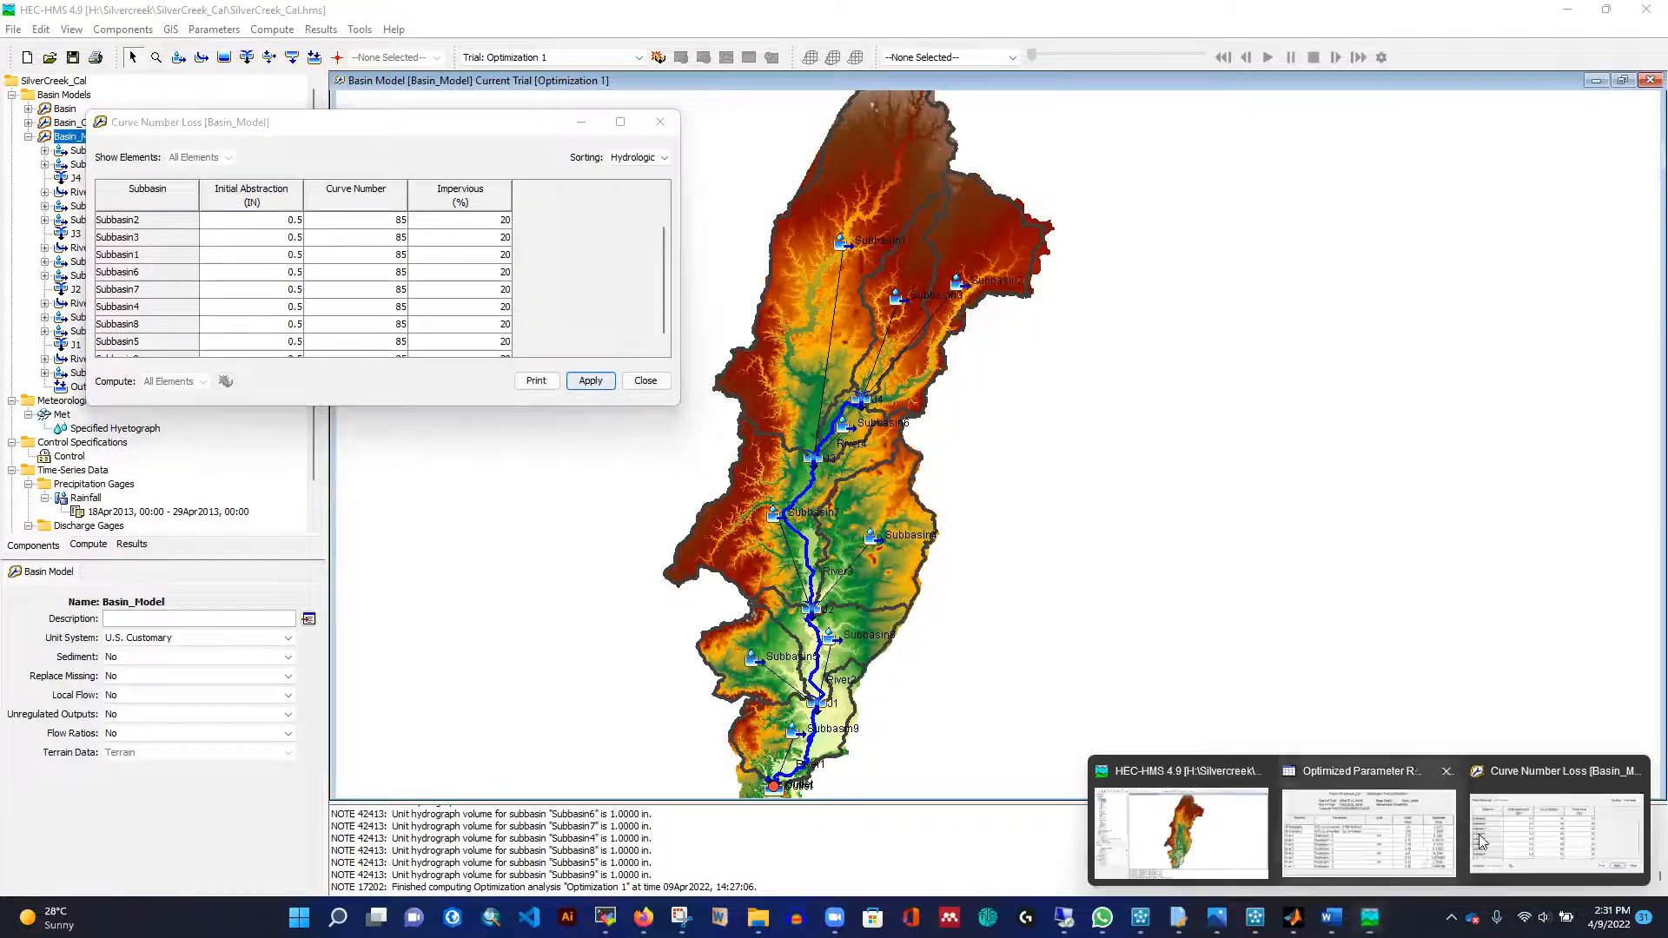
left_click(1408, 823)
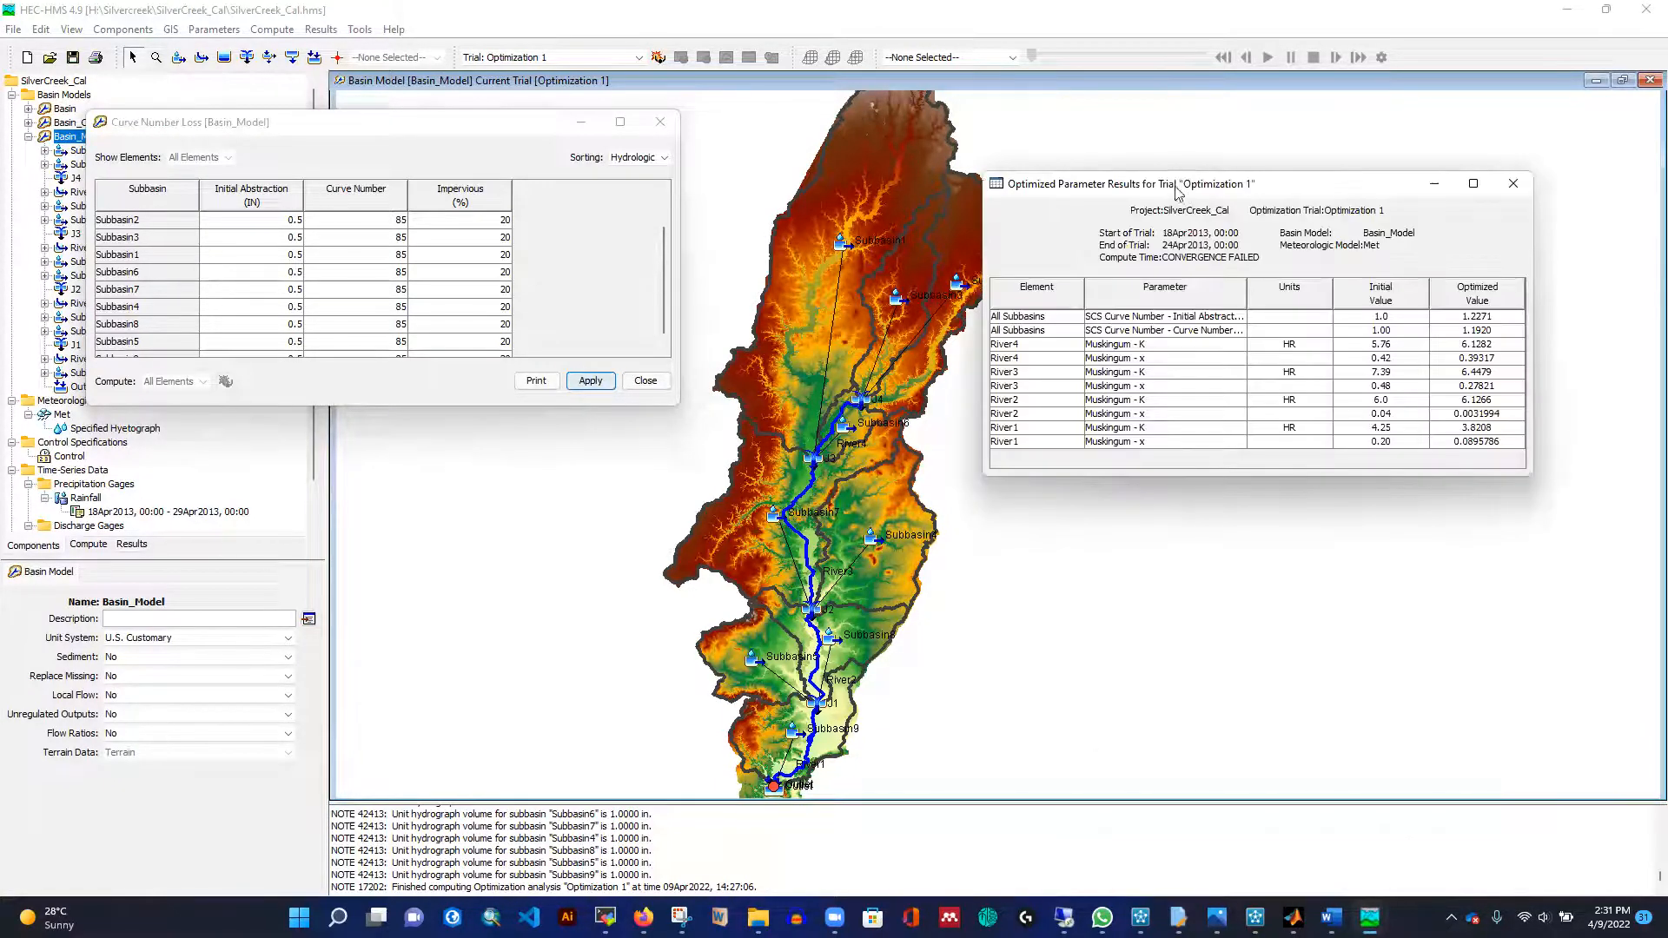
left_click_drag(1164, 174, 1012, 161)
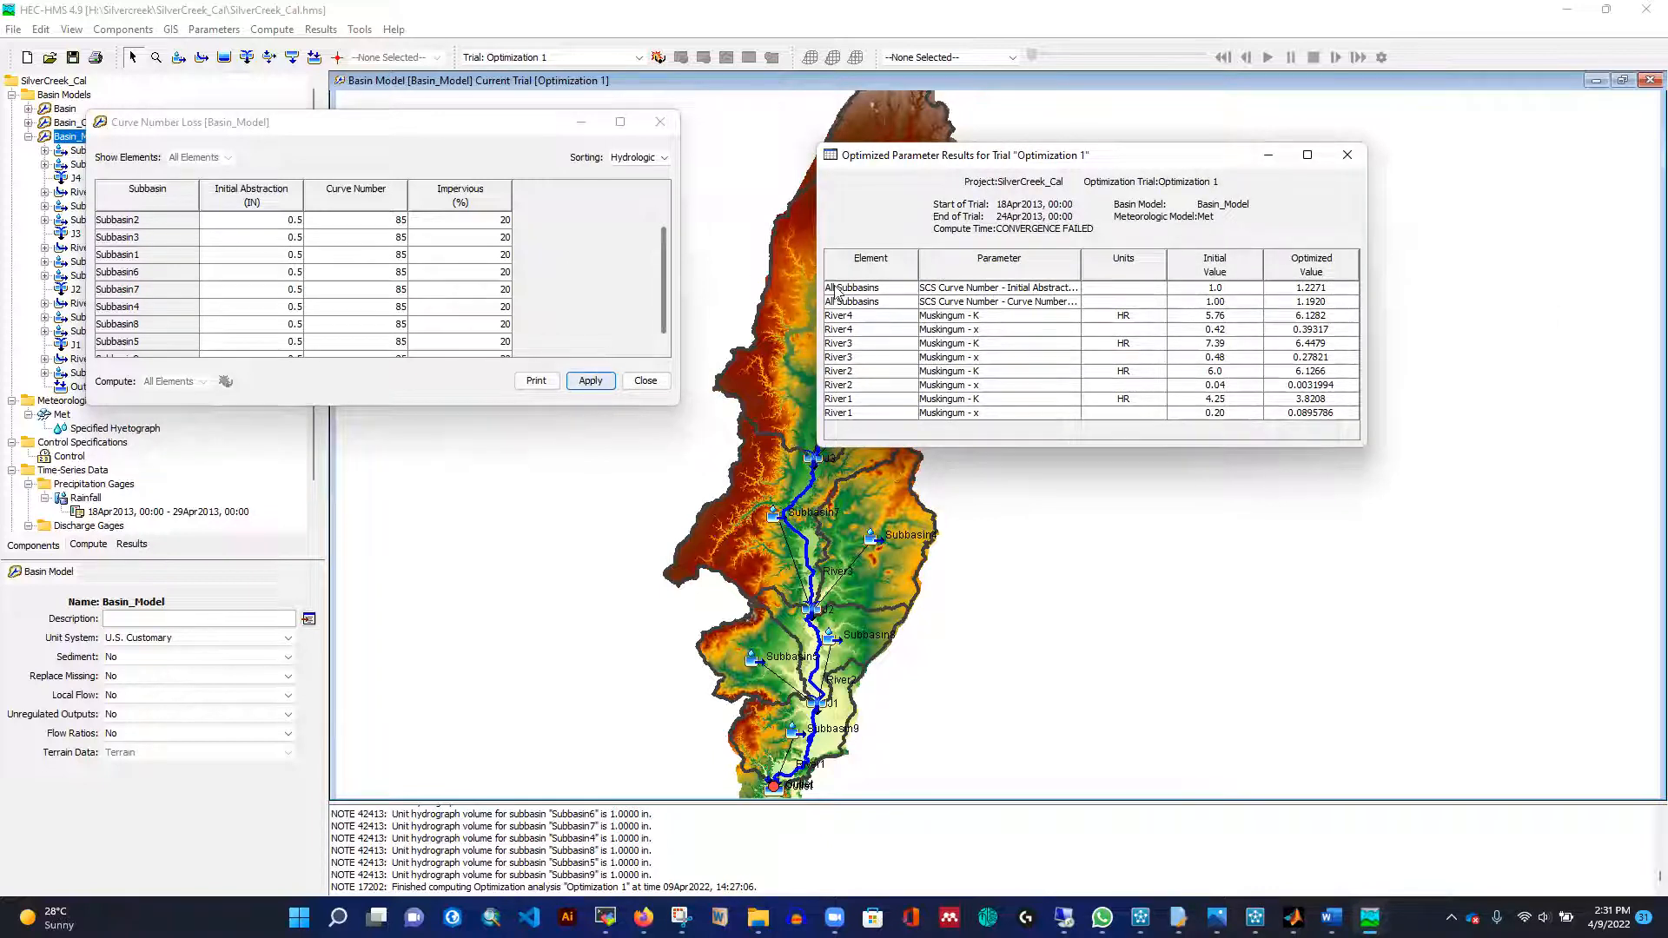
left_click(1311, 290)
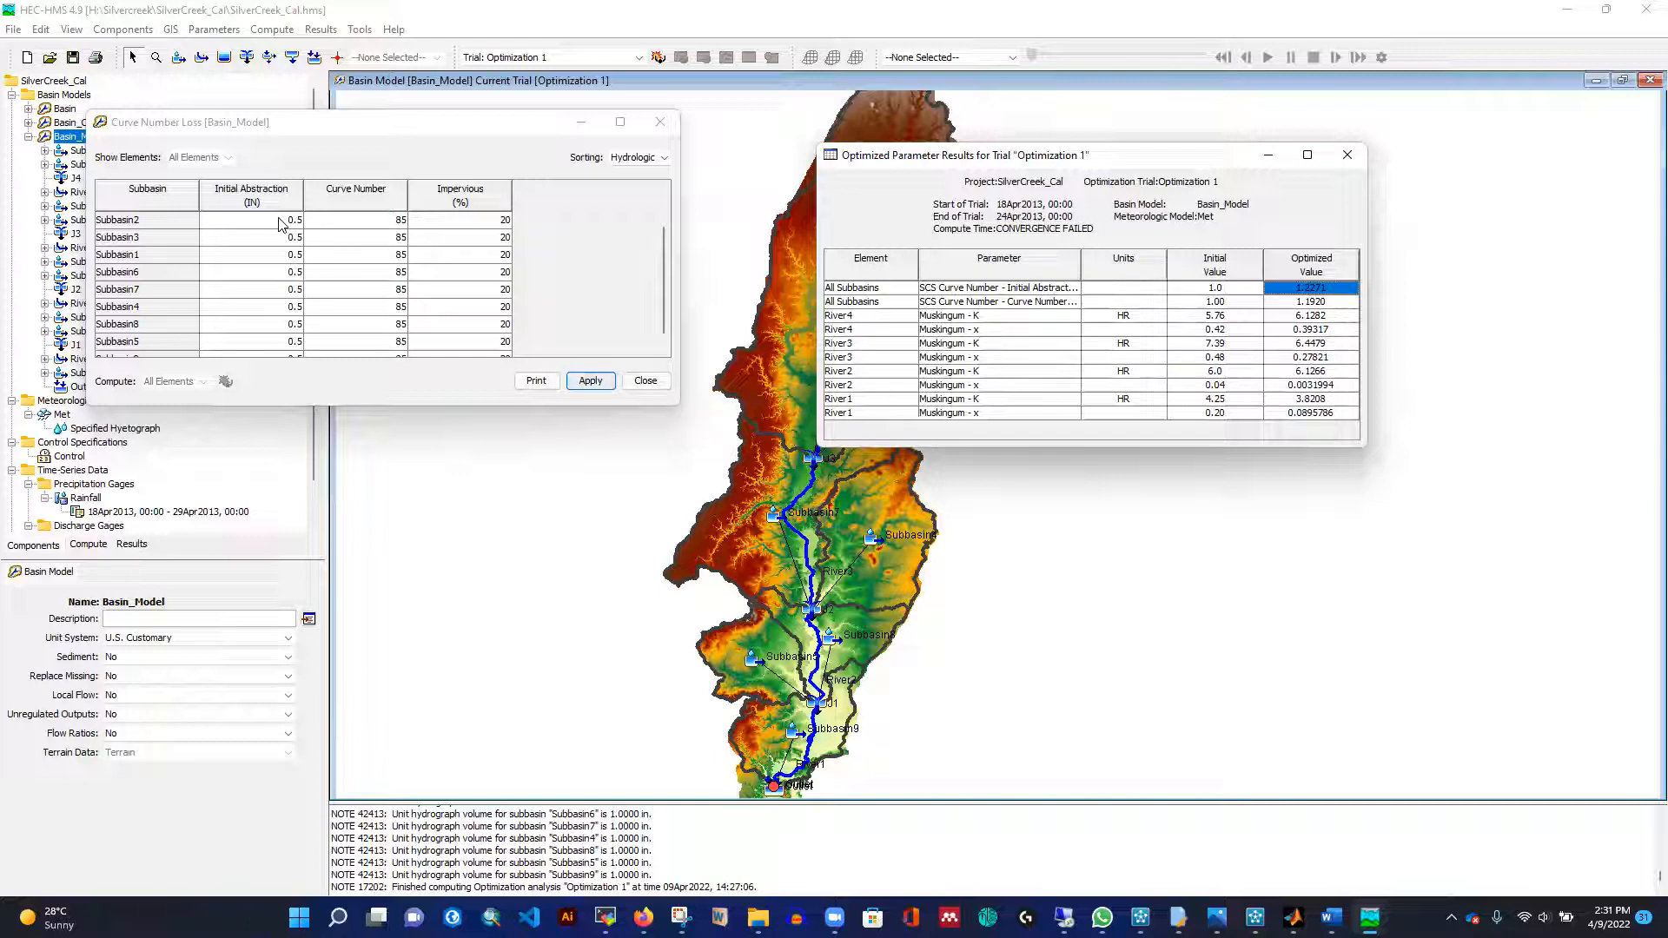
Multiply the initial abstraction of all subbasins by the optimized scale factor 1.2271 using the table fill.
left_click_drag(275, 228, 275, 249)
left_click(341, 272)
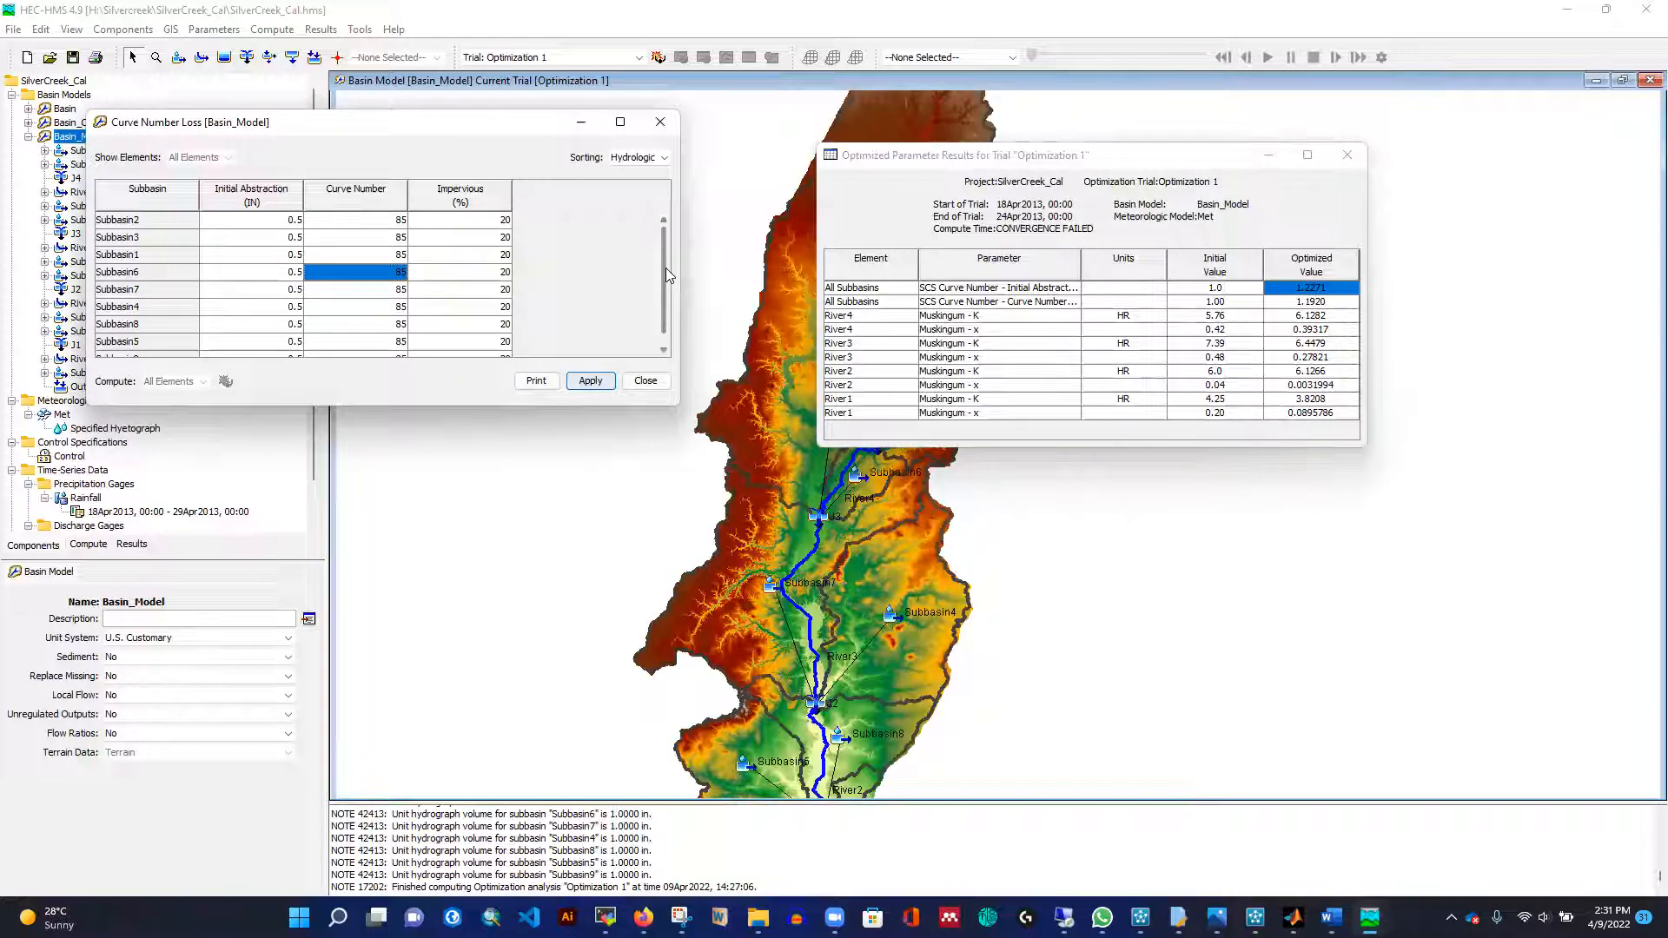
left_click_drag(258, 224, 245, 374)
right_click(243, 278)
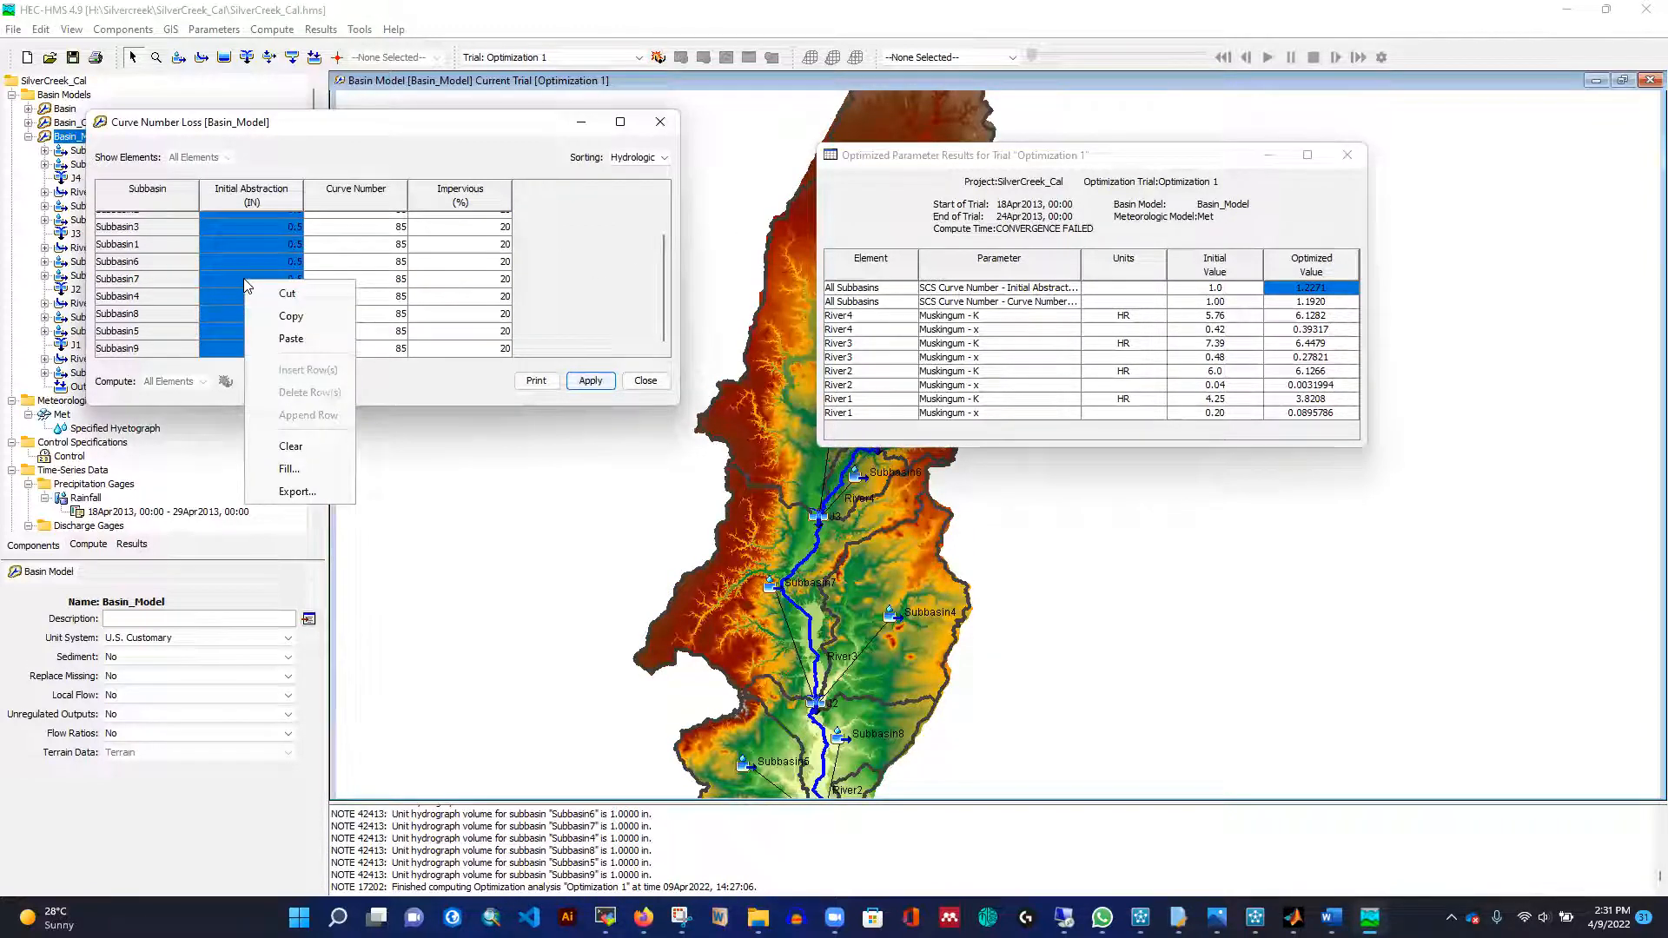
left_click(290, 469)
left_click(320, 208)
left_click(422, 205)
type("1.")
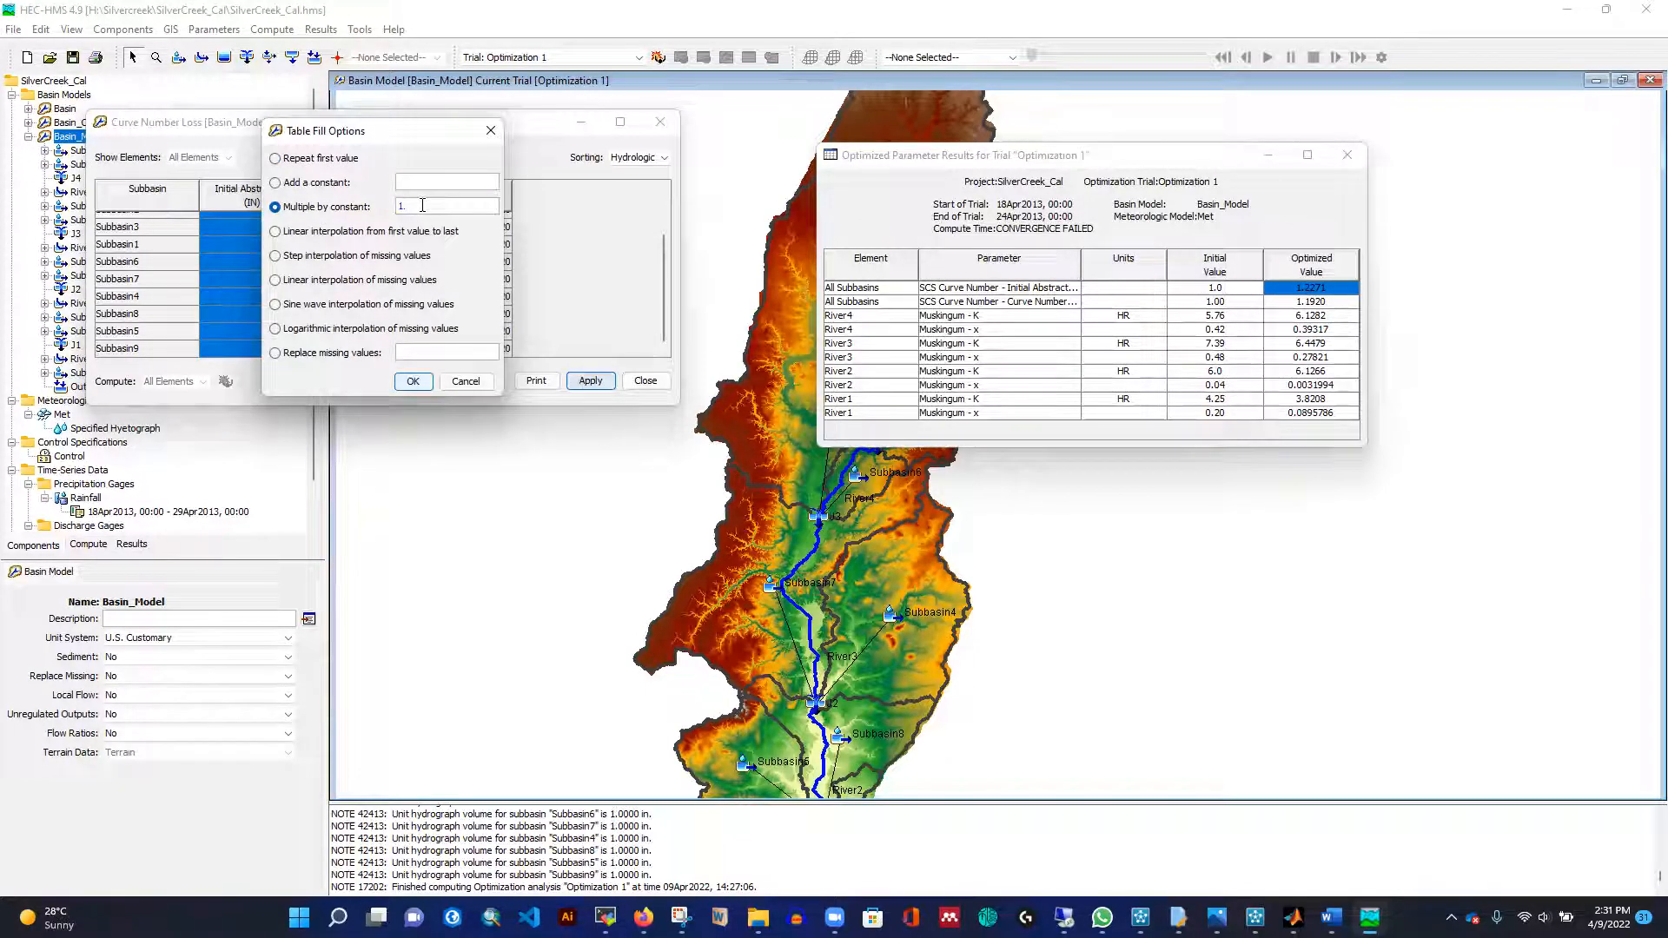
type("2271")
left_click(413, 381)
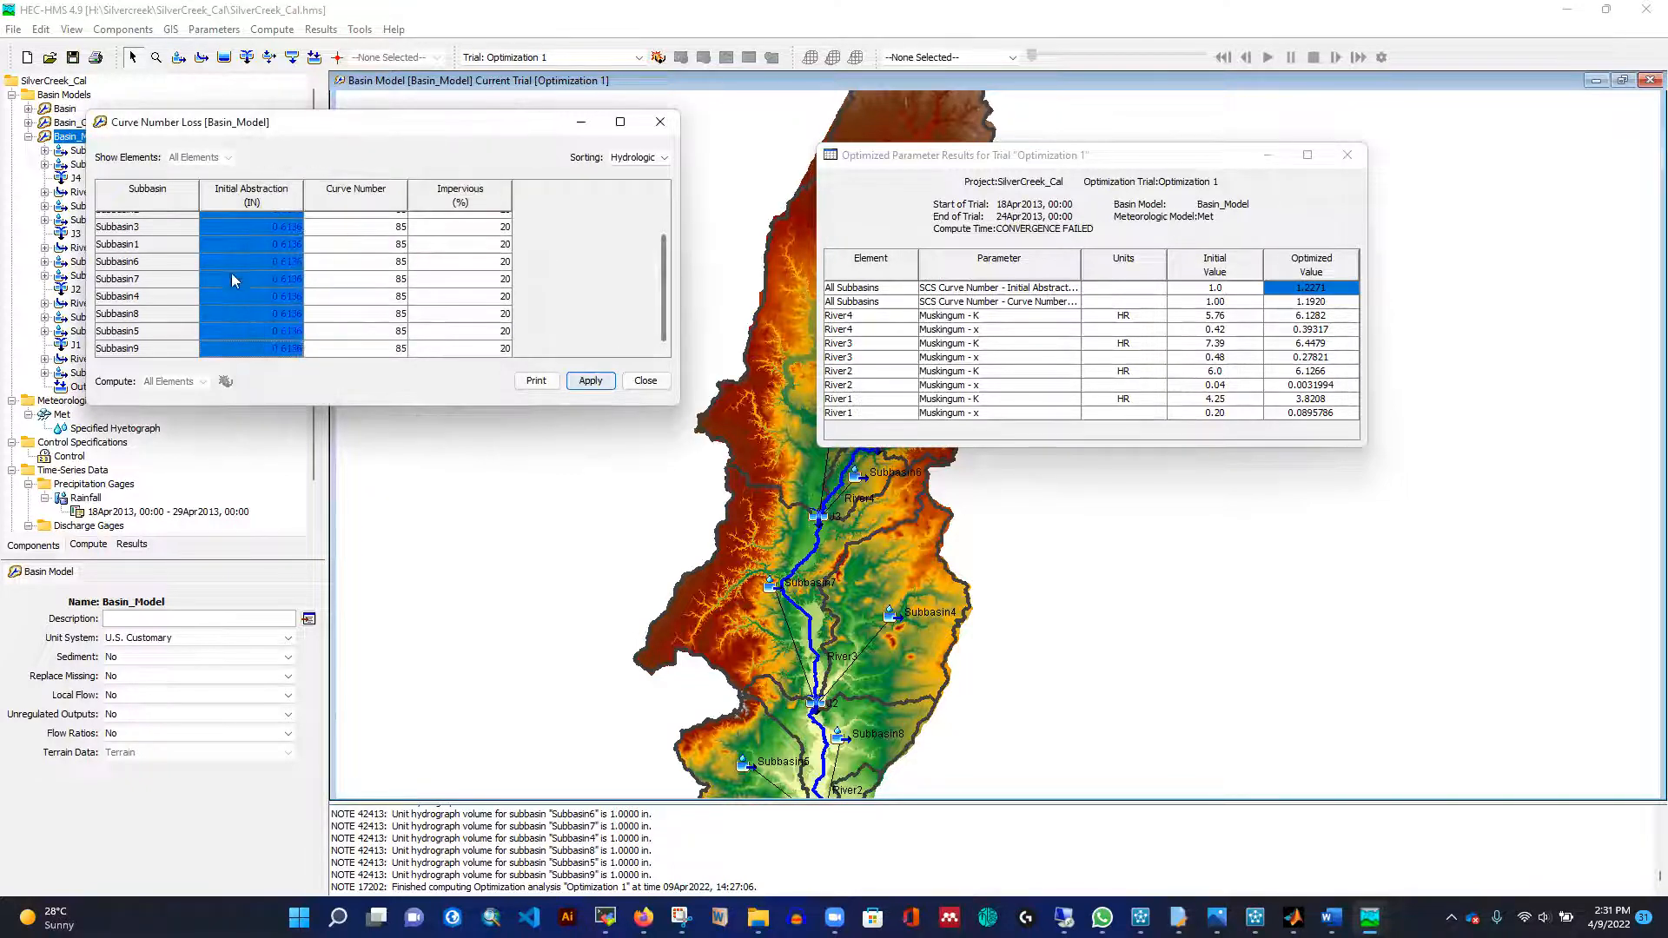
scroll(237, 277, "up", 1)
scroll(261, 264, "down", 1)
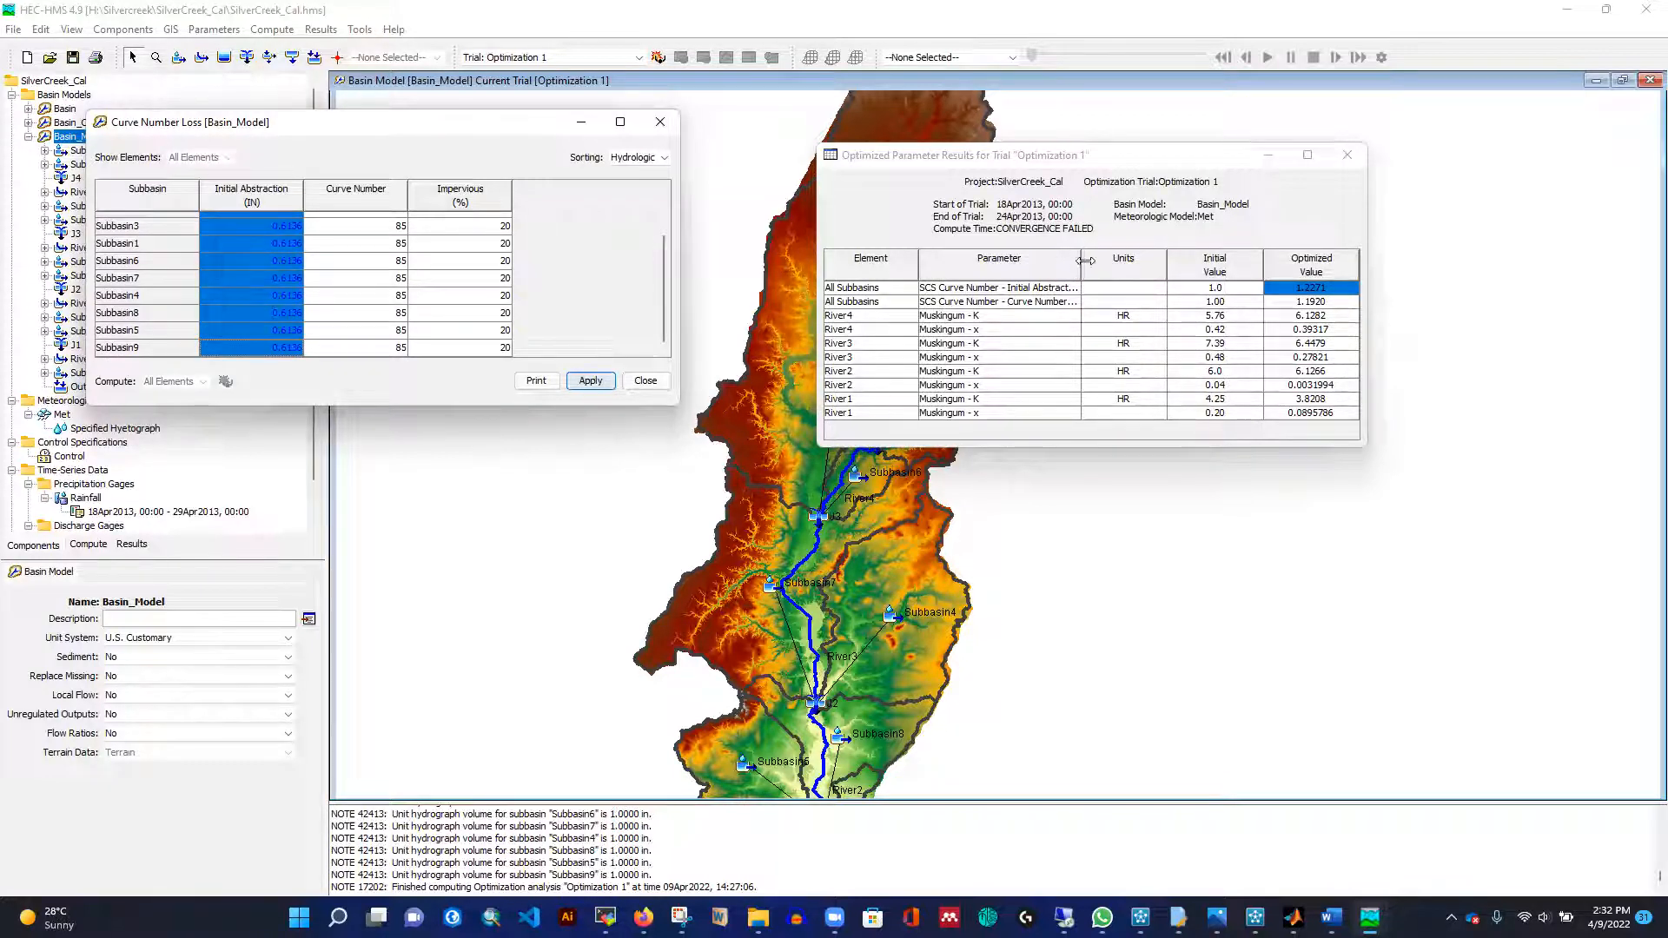
Widen the optimized Parameter column, and multiply the curve number of all subbasins by the constant 1.192.
left_click_drag(1082, 260, 1173, 260)
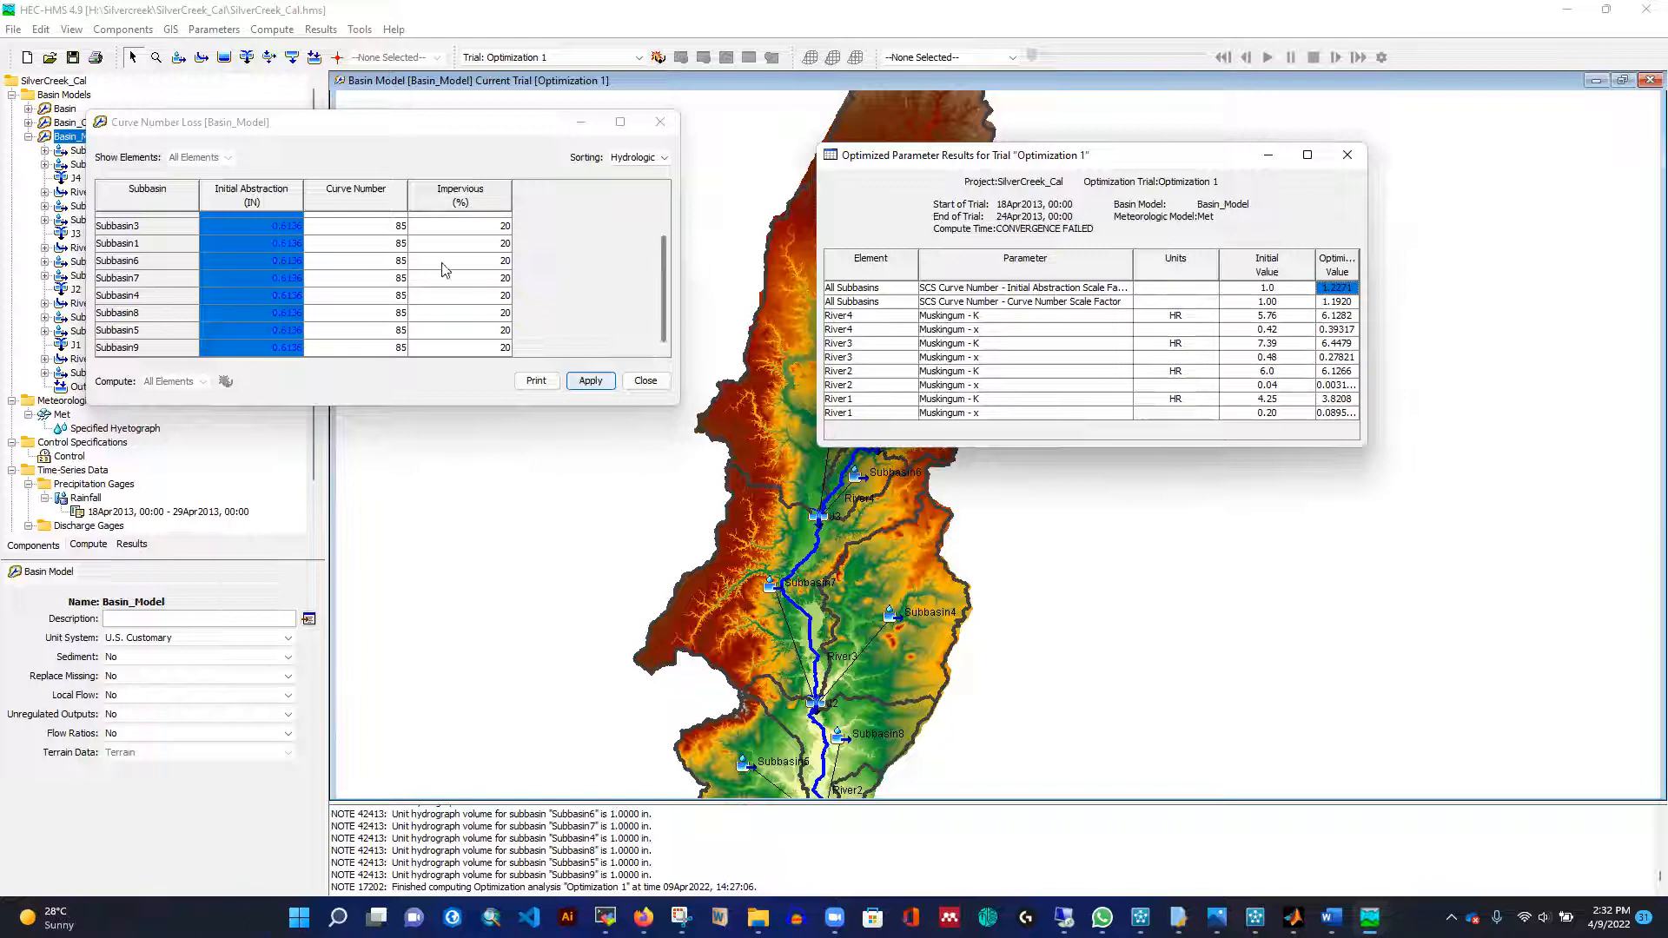
scroll(408, 261, "up", 1)
left_click(385, 245)
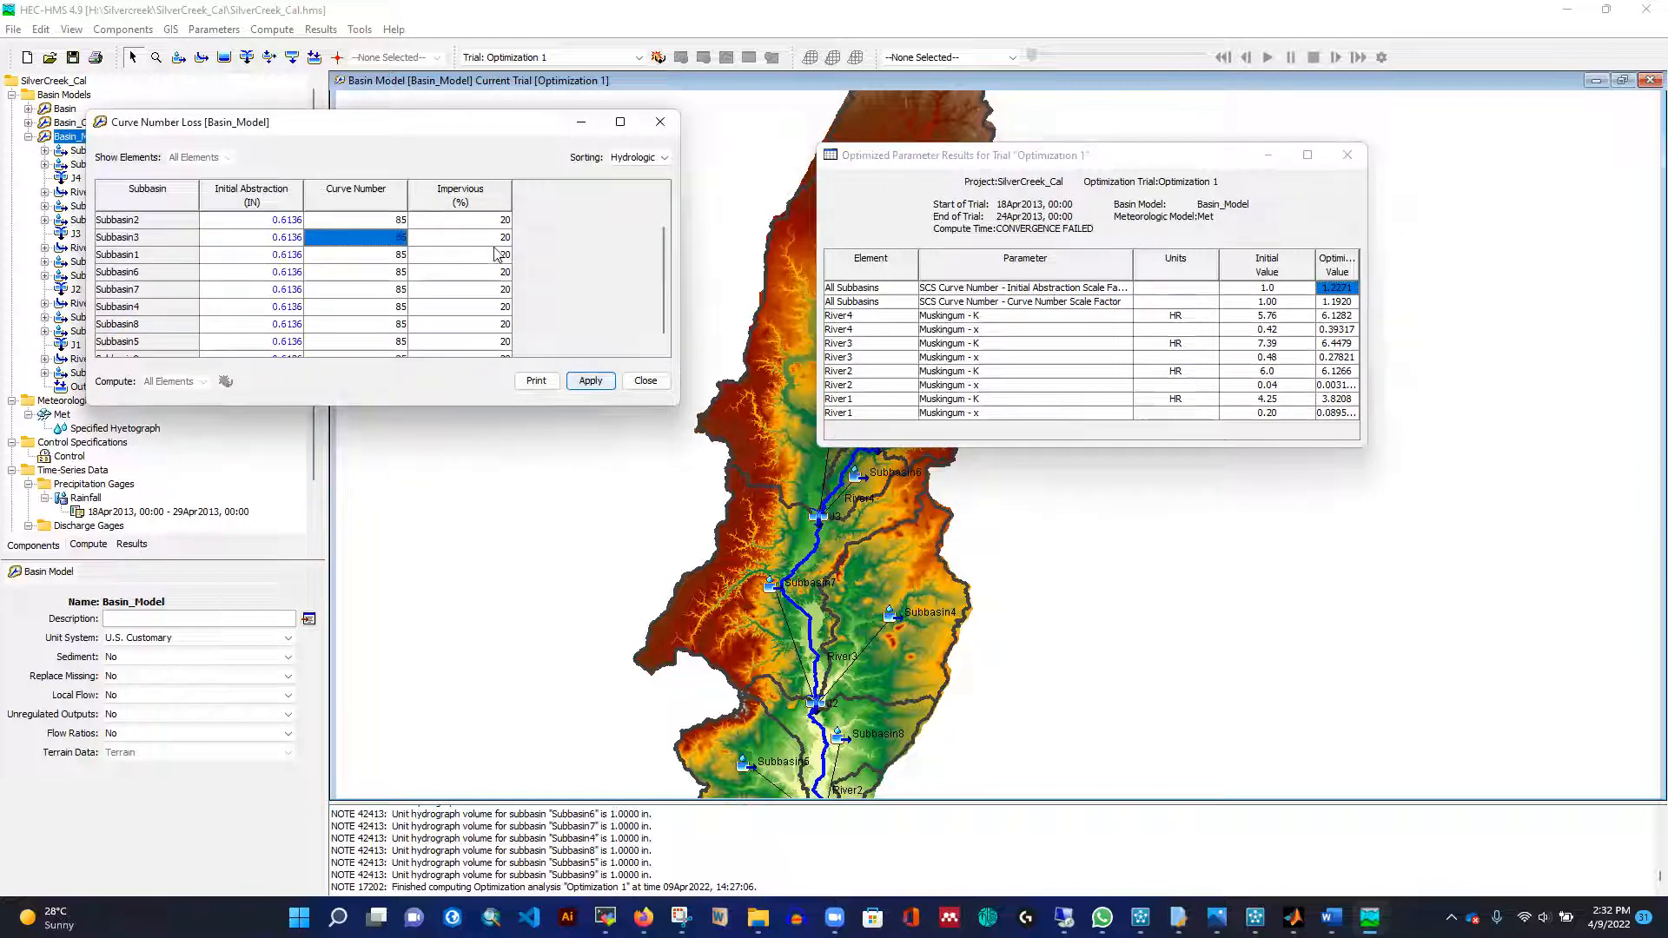
left_click(348, 223)
left_click_drag(351, 239, 347, 380)
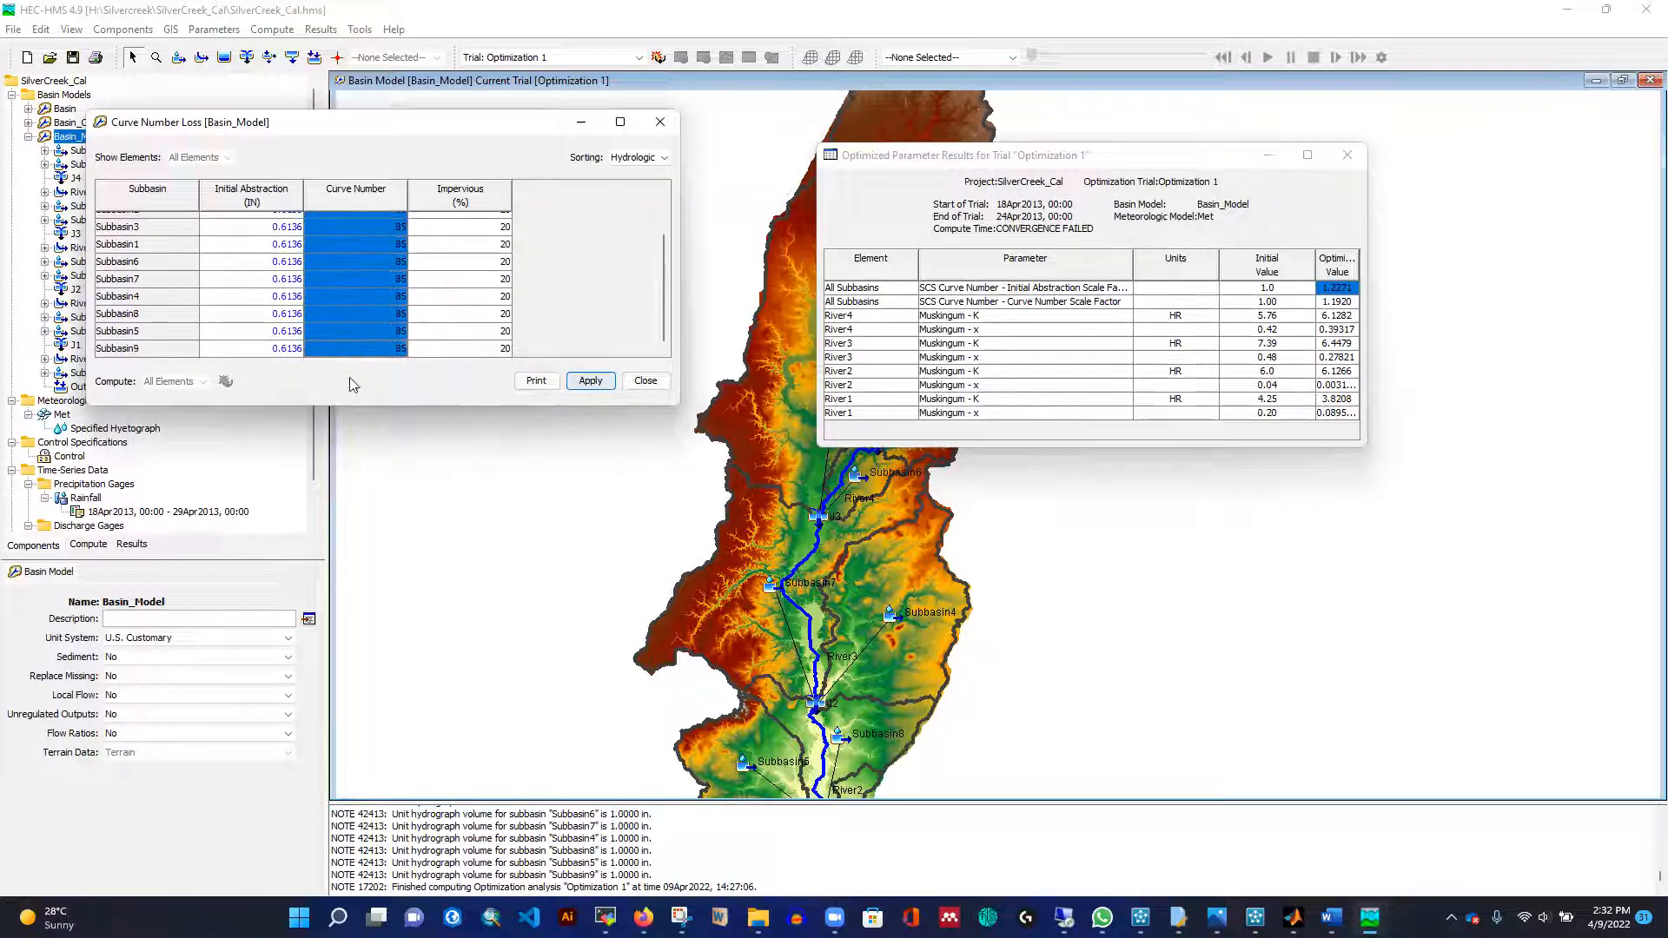
right_click(353, 273)
left_click(405, 451)
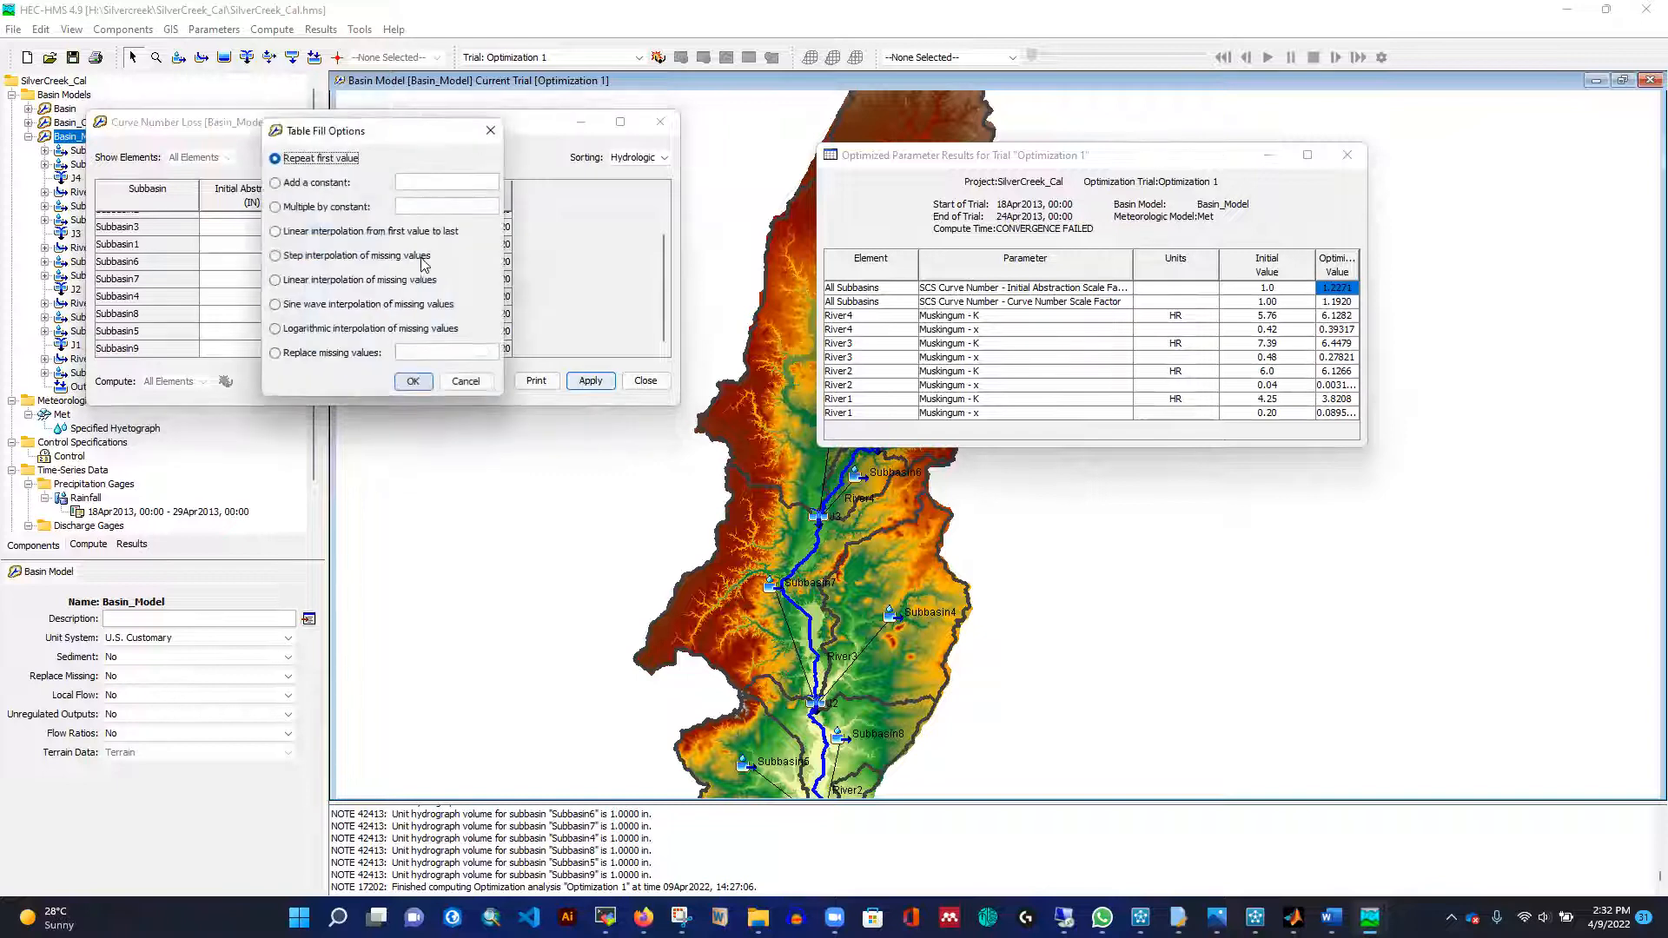
left_click(318, 206)
left_click(426, 206)
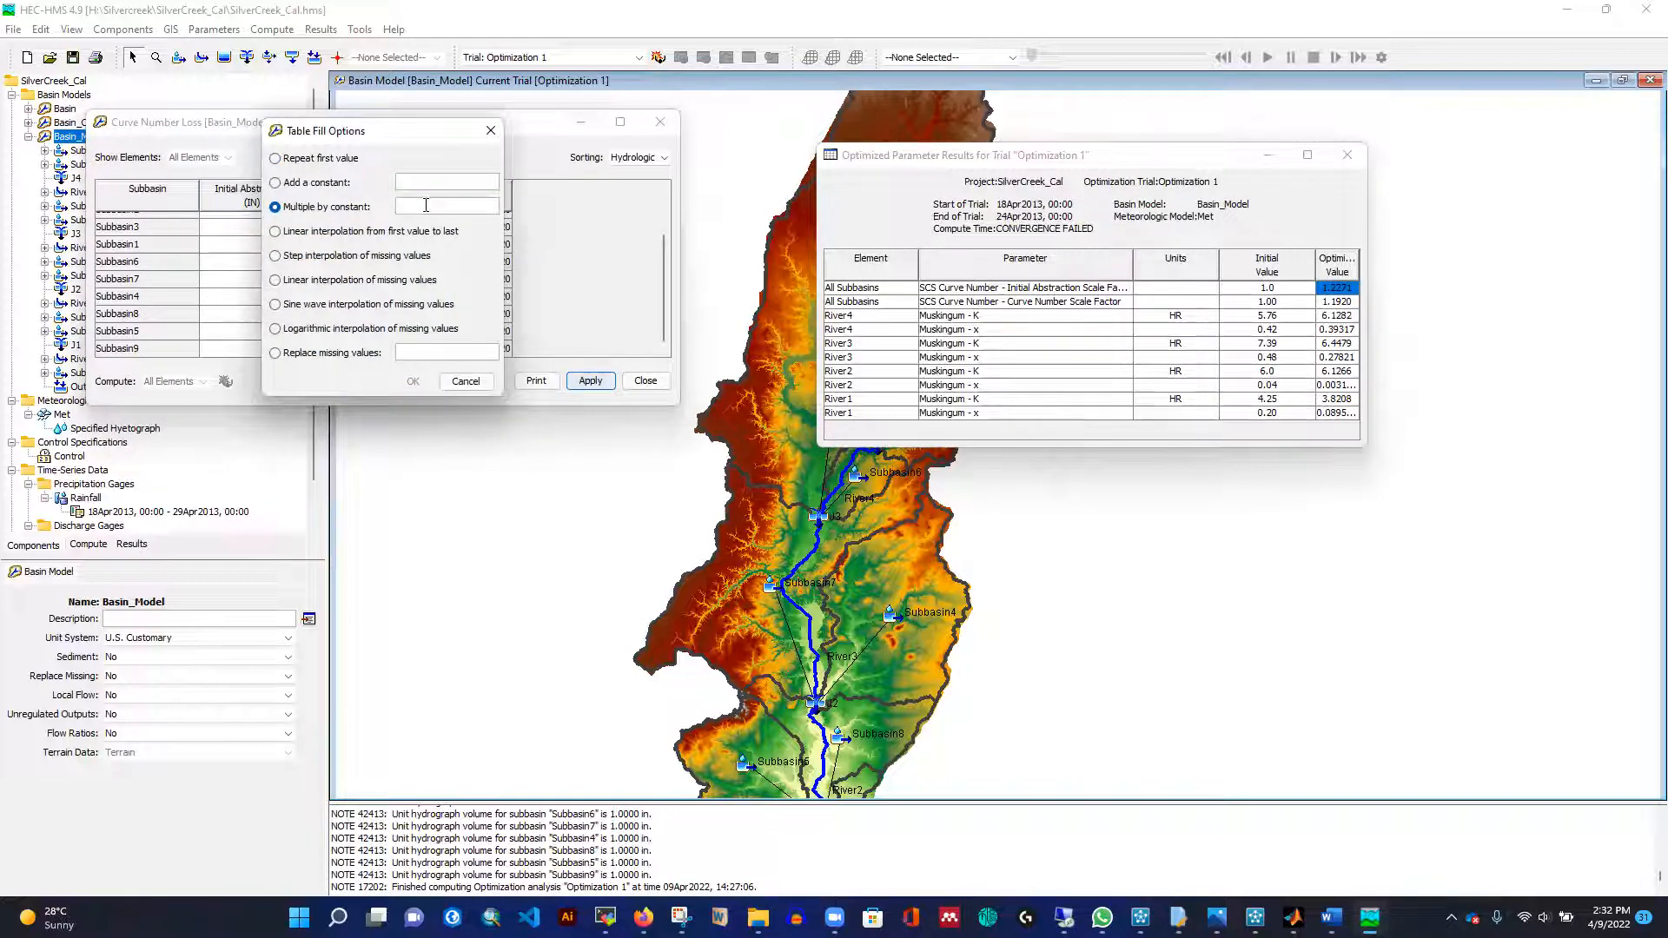
type("1.192")
left_click(410, 382)
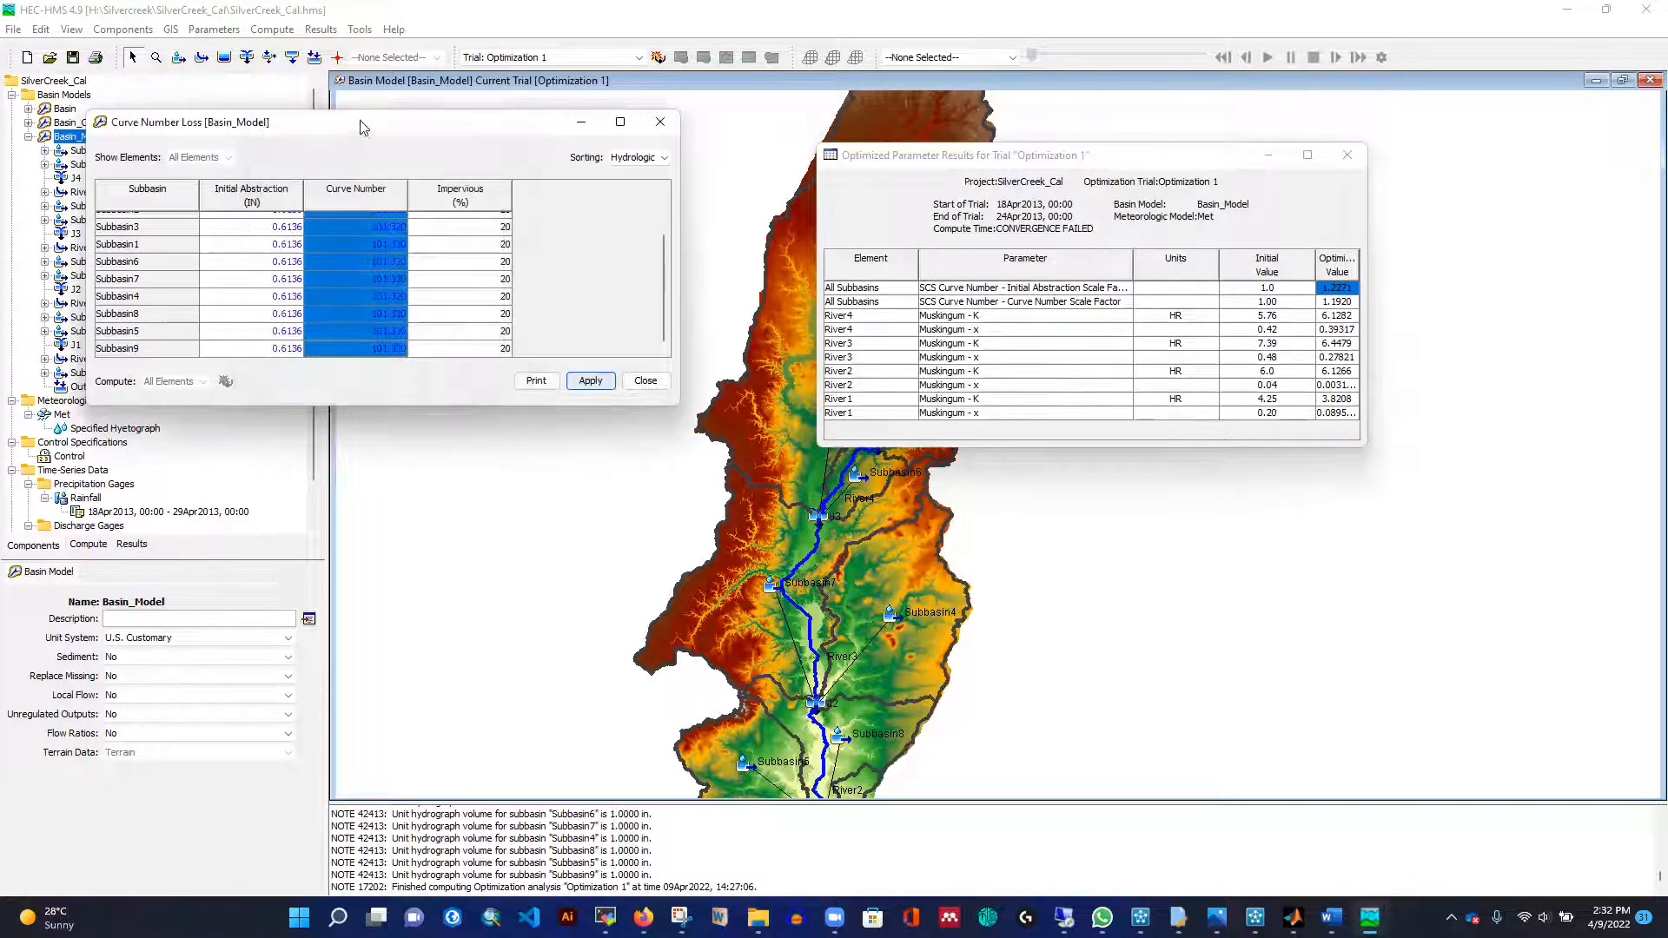
scroll(353, 264, "up", 1)
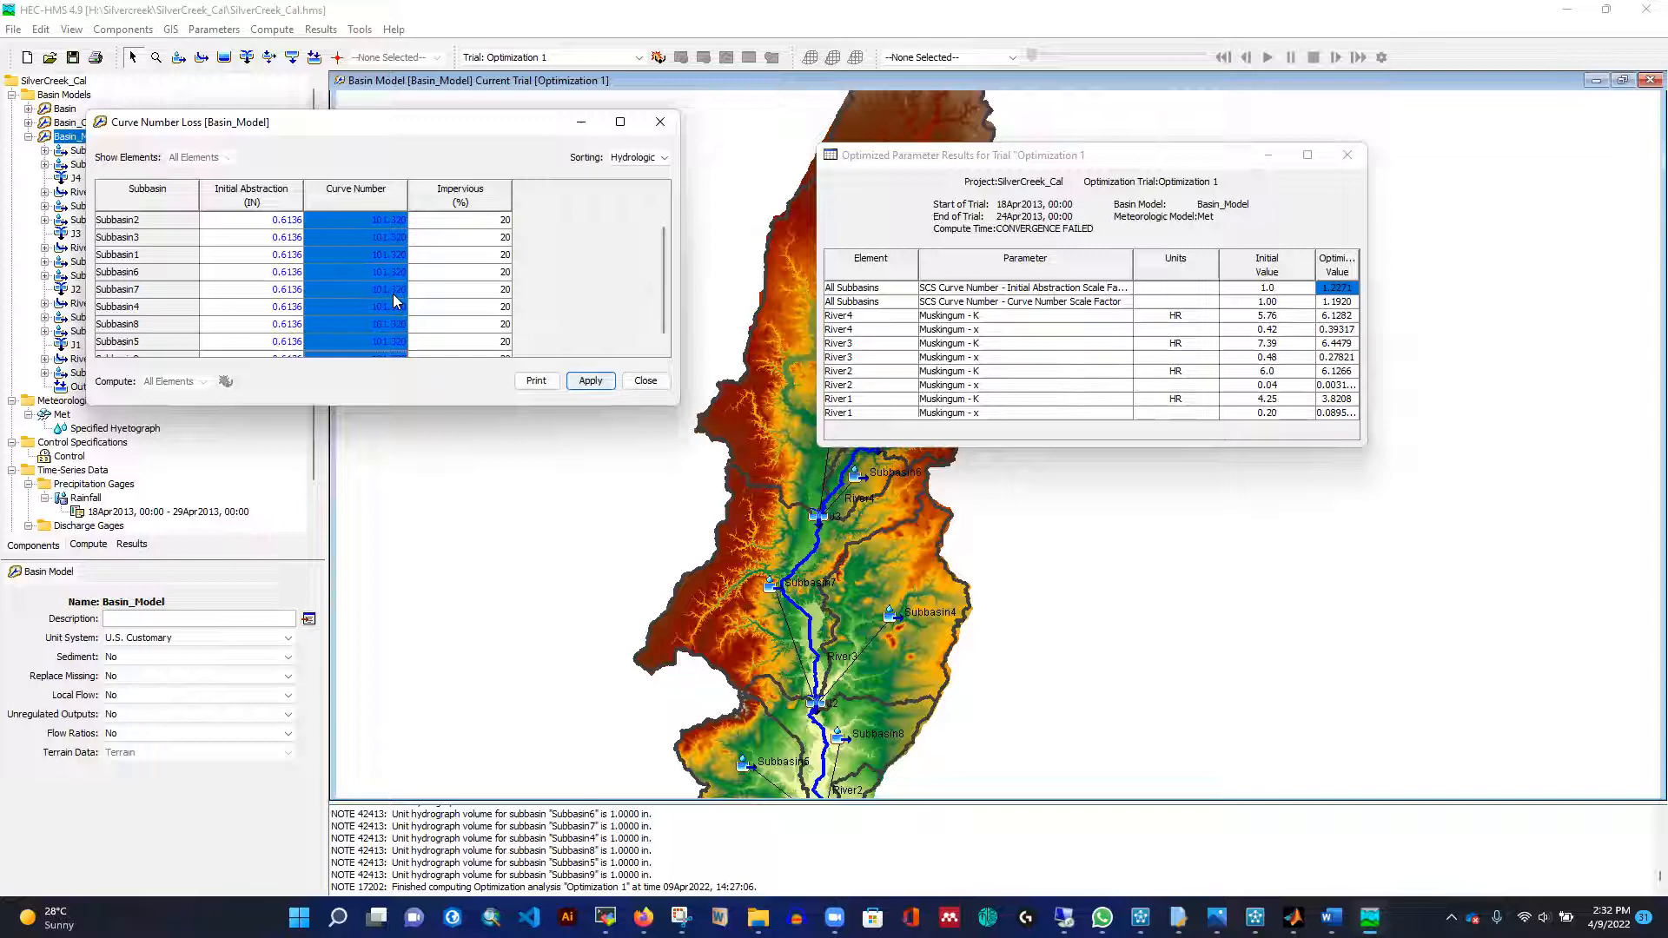
Close the Curve Number Loss table without saving its changes and close the optimized parameters table.
left_click(645, 380)
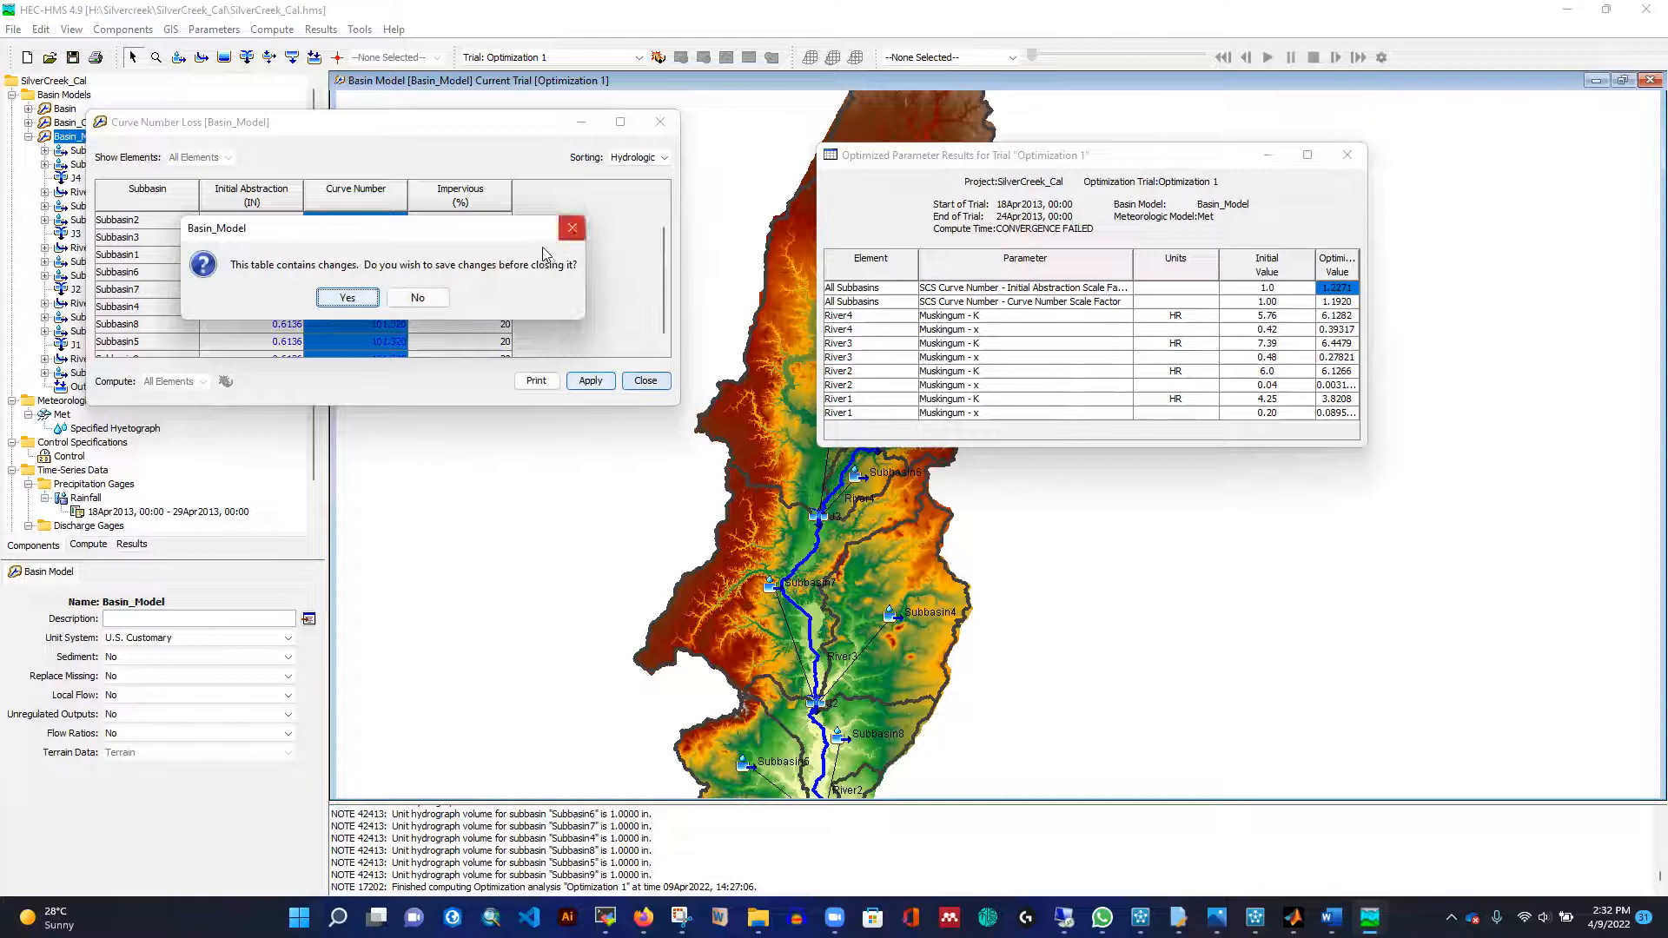
left_click(418, 300)
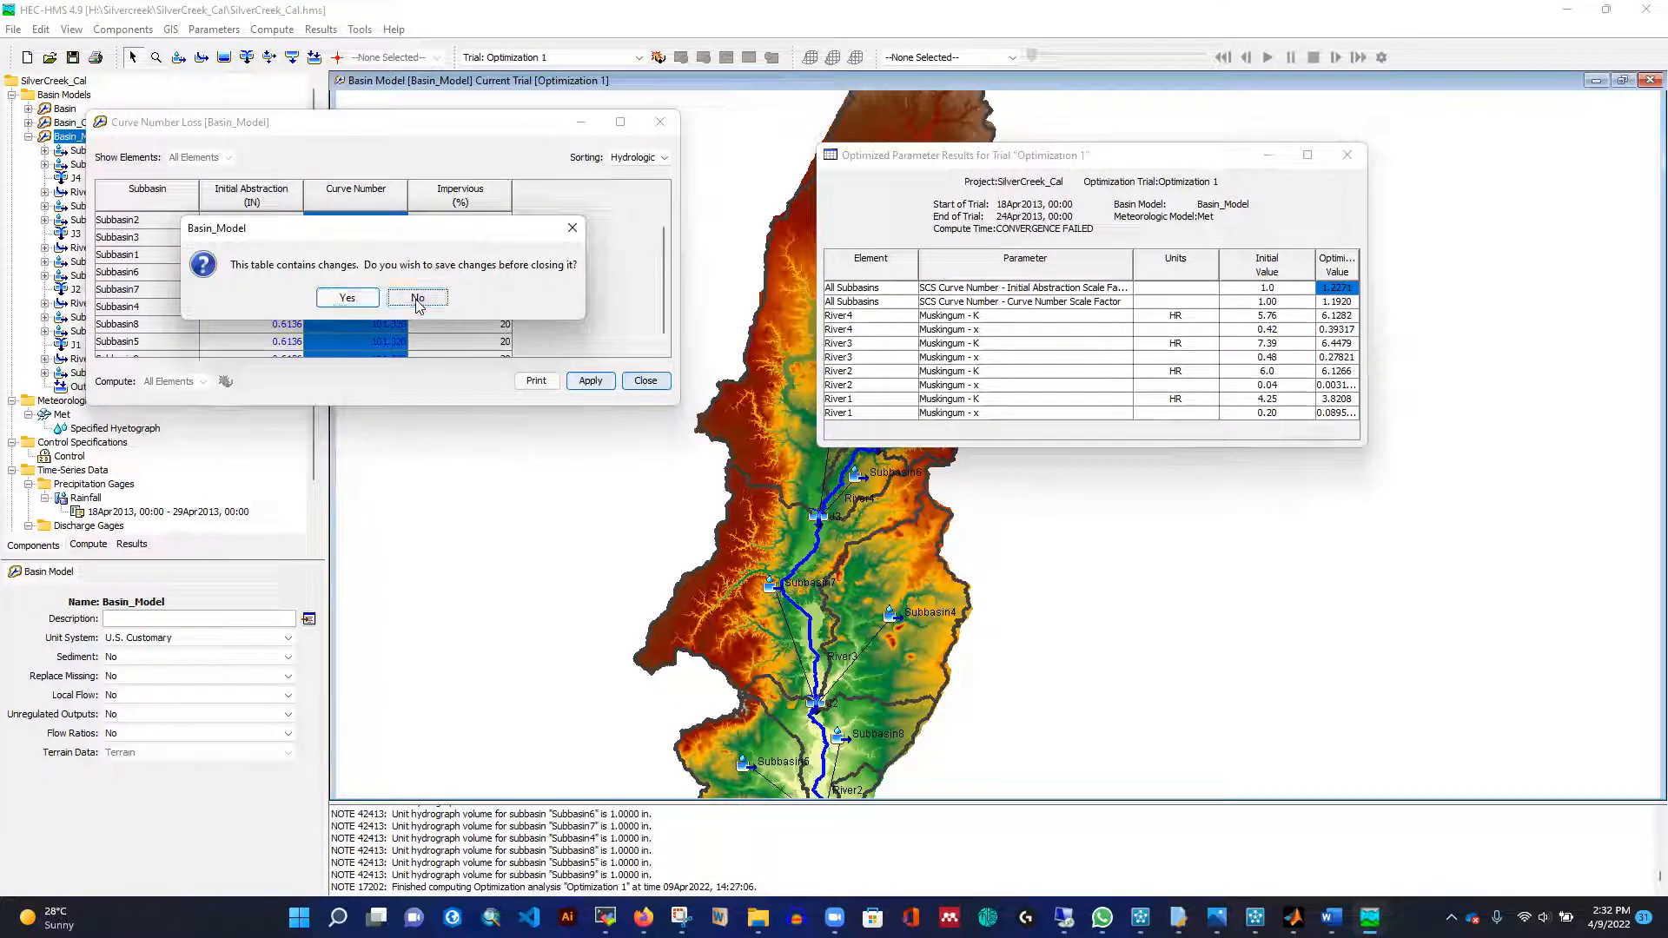
left_click(1348, 156)
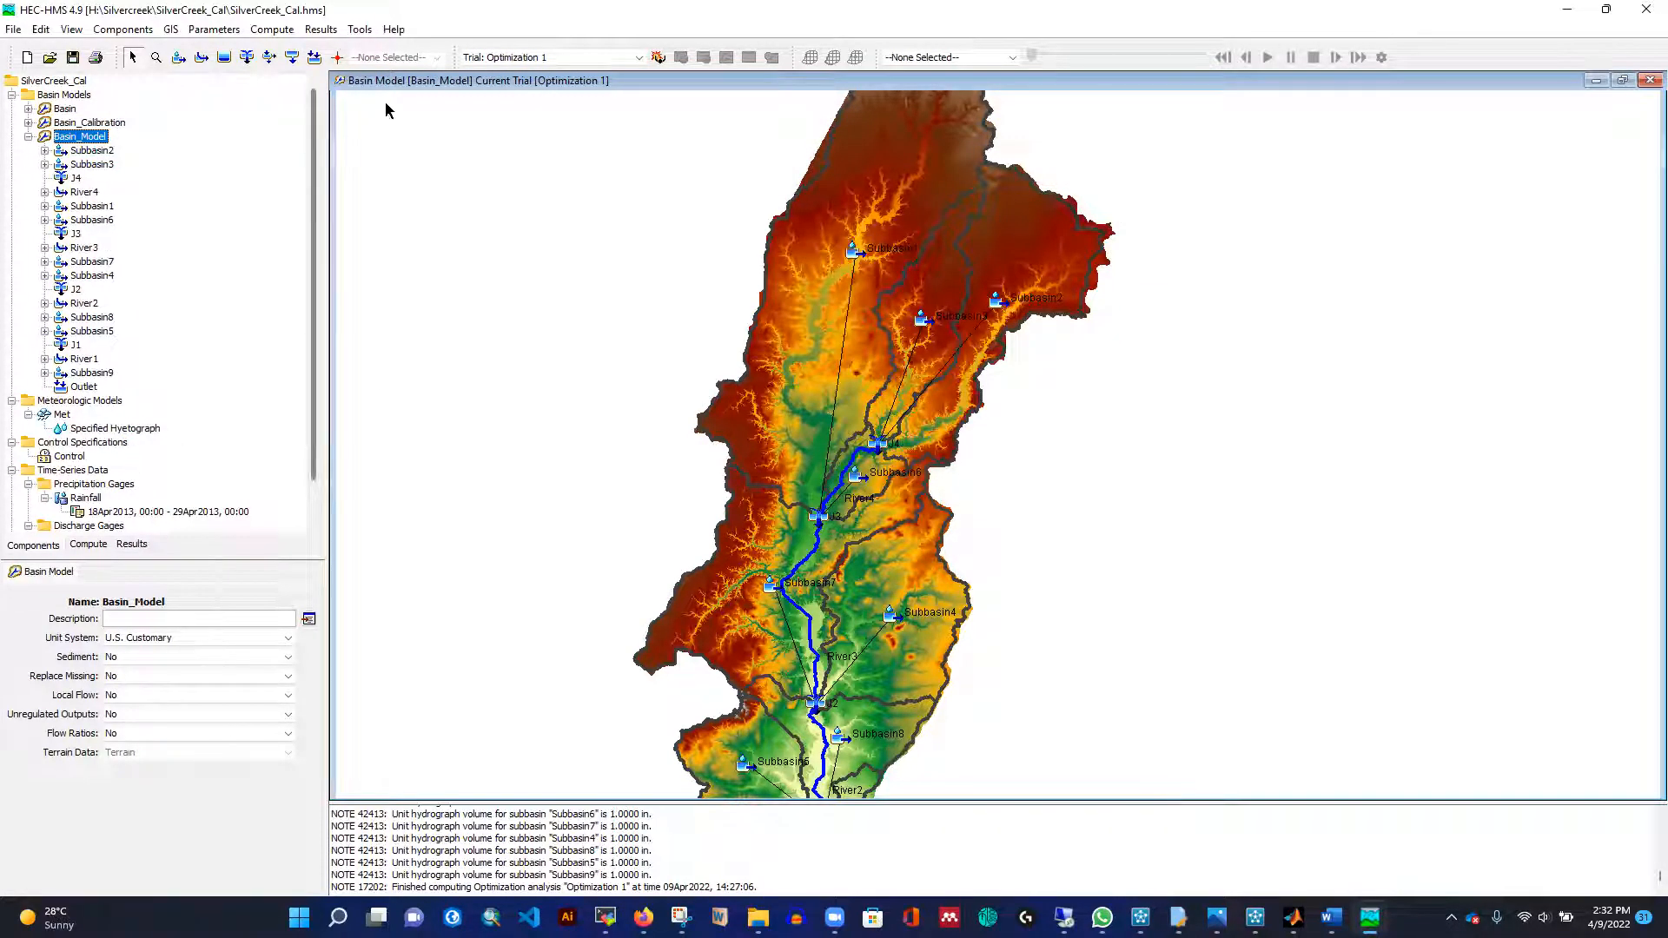
Review the initial value and limits of Parameter 1 and Parameter 2 in the Optimization 1 trial.
scroll(91, 503, "down", 1)
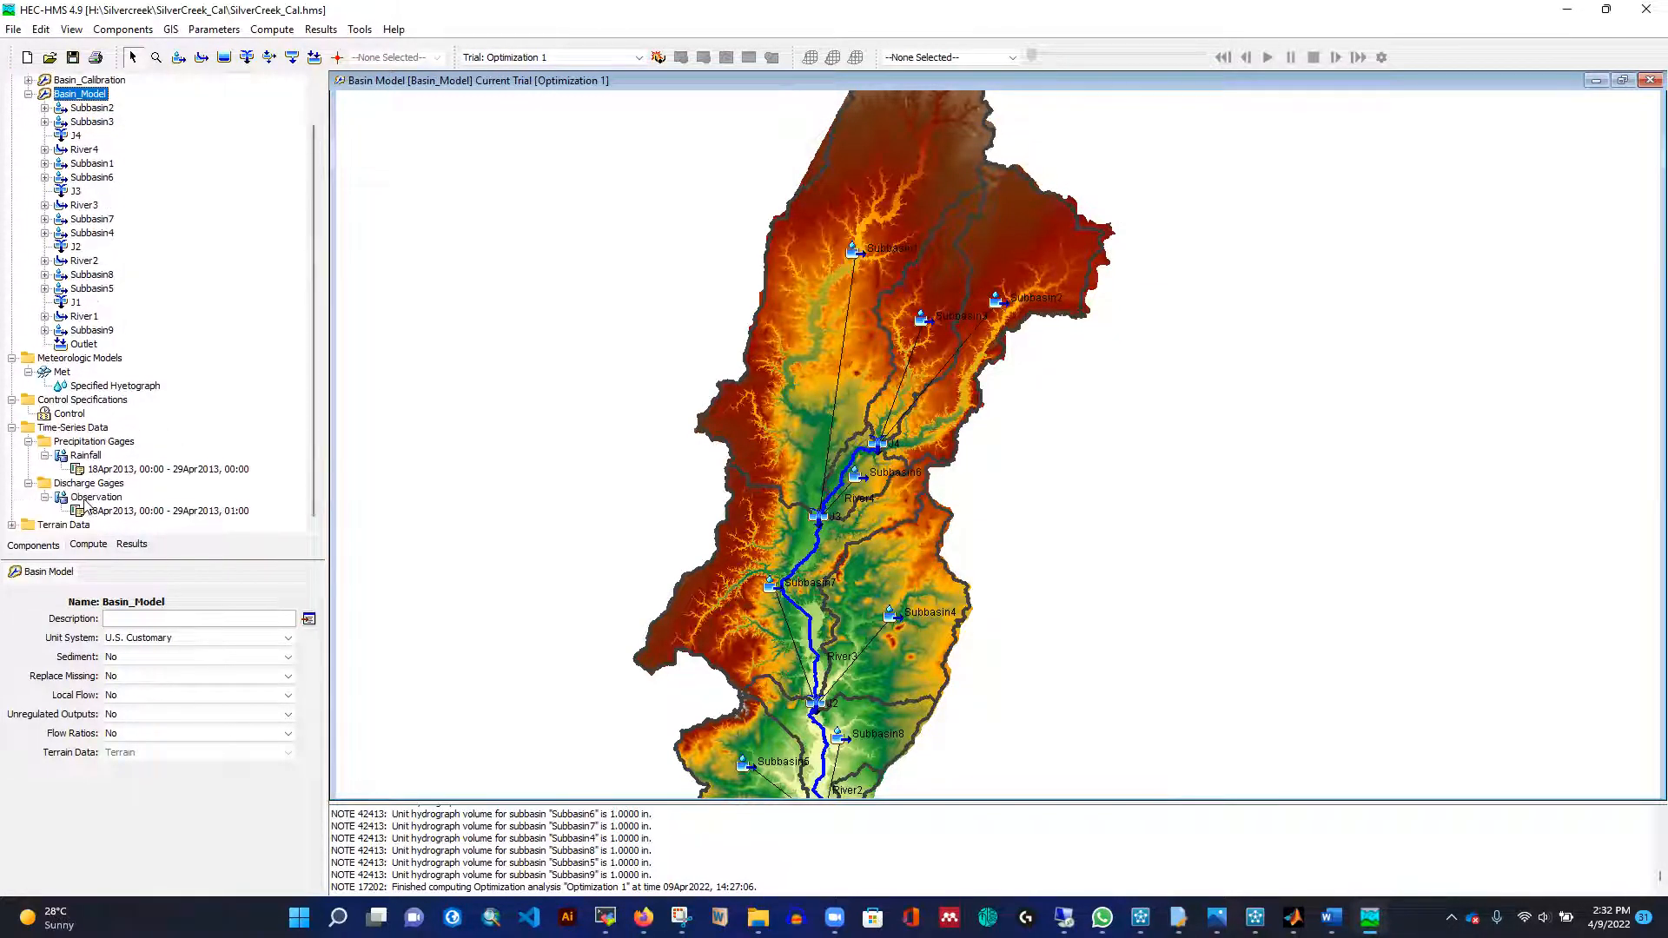
left_click(89, 545)
left_click(80, 137)
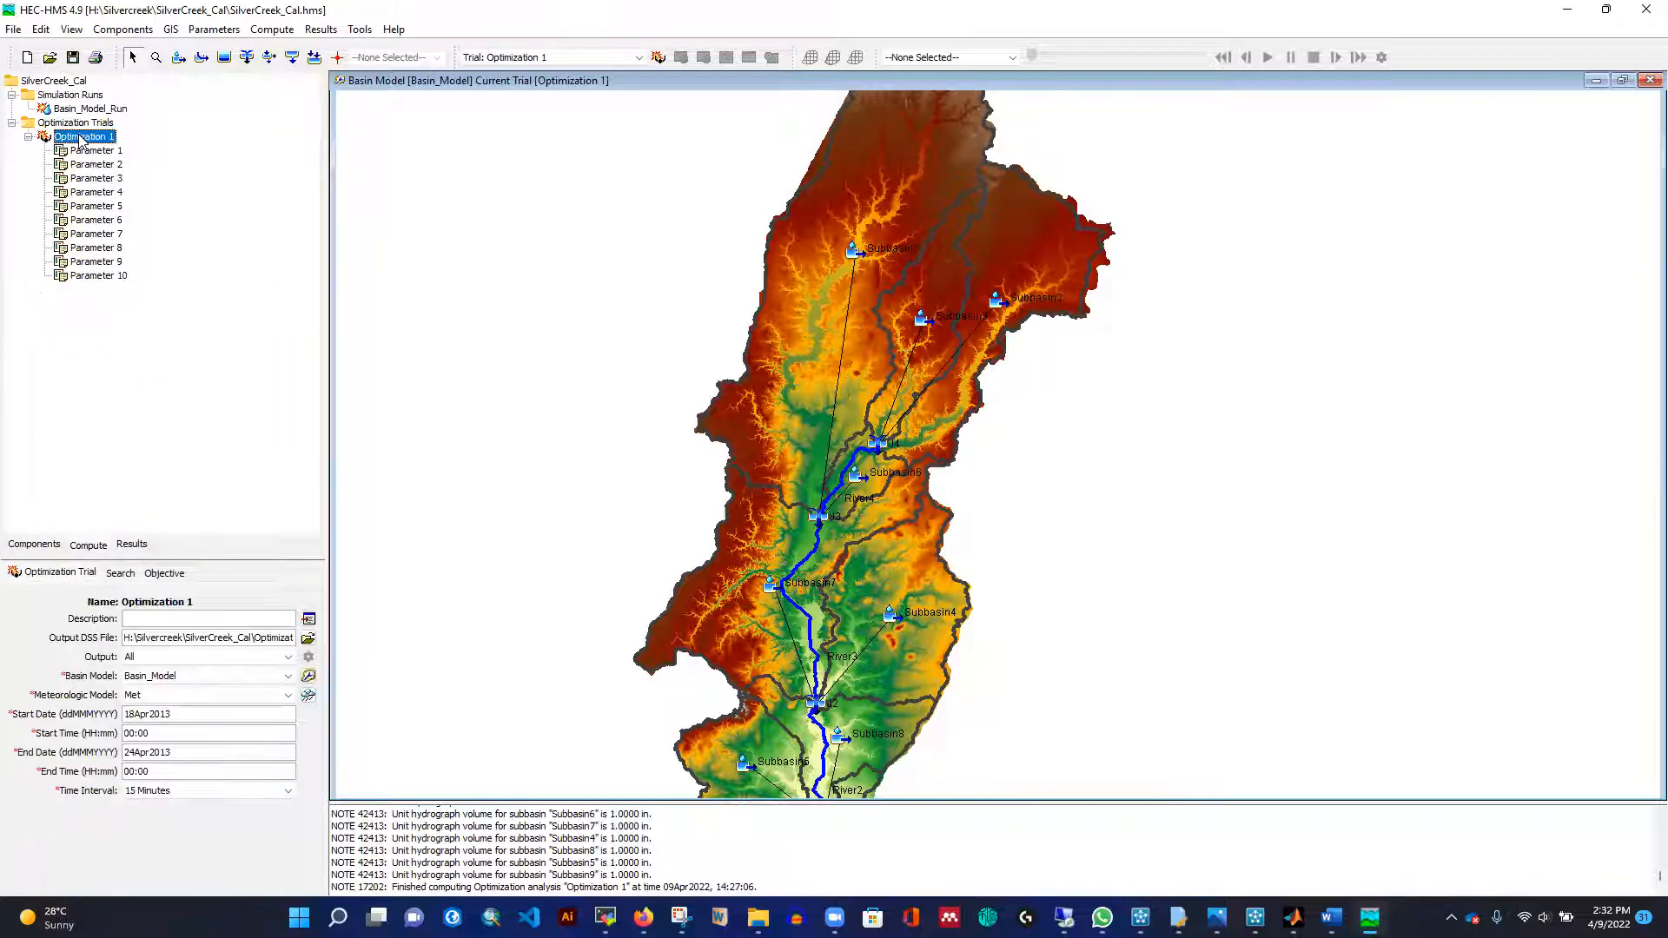
left_click(93, 151)
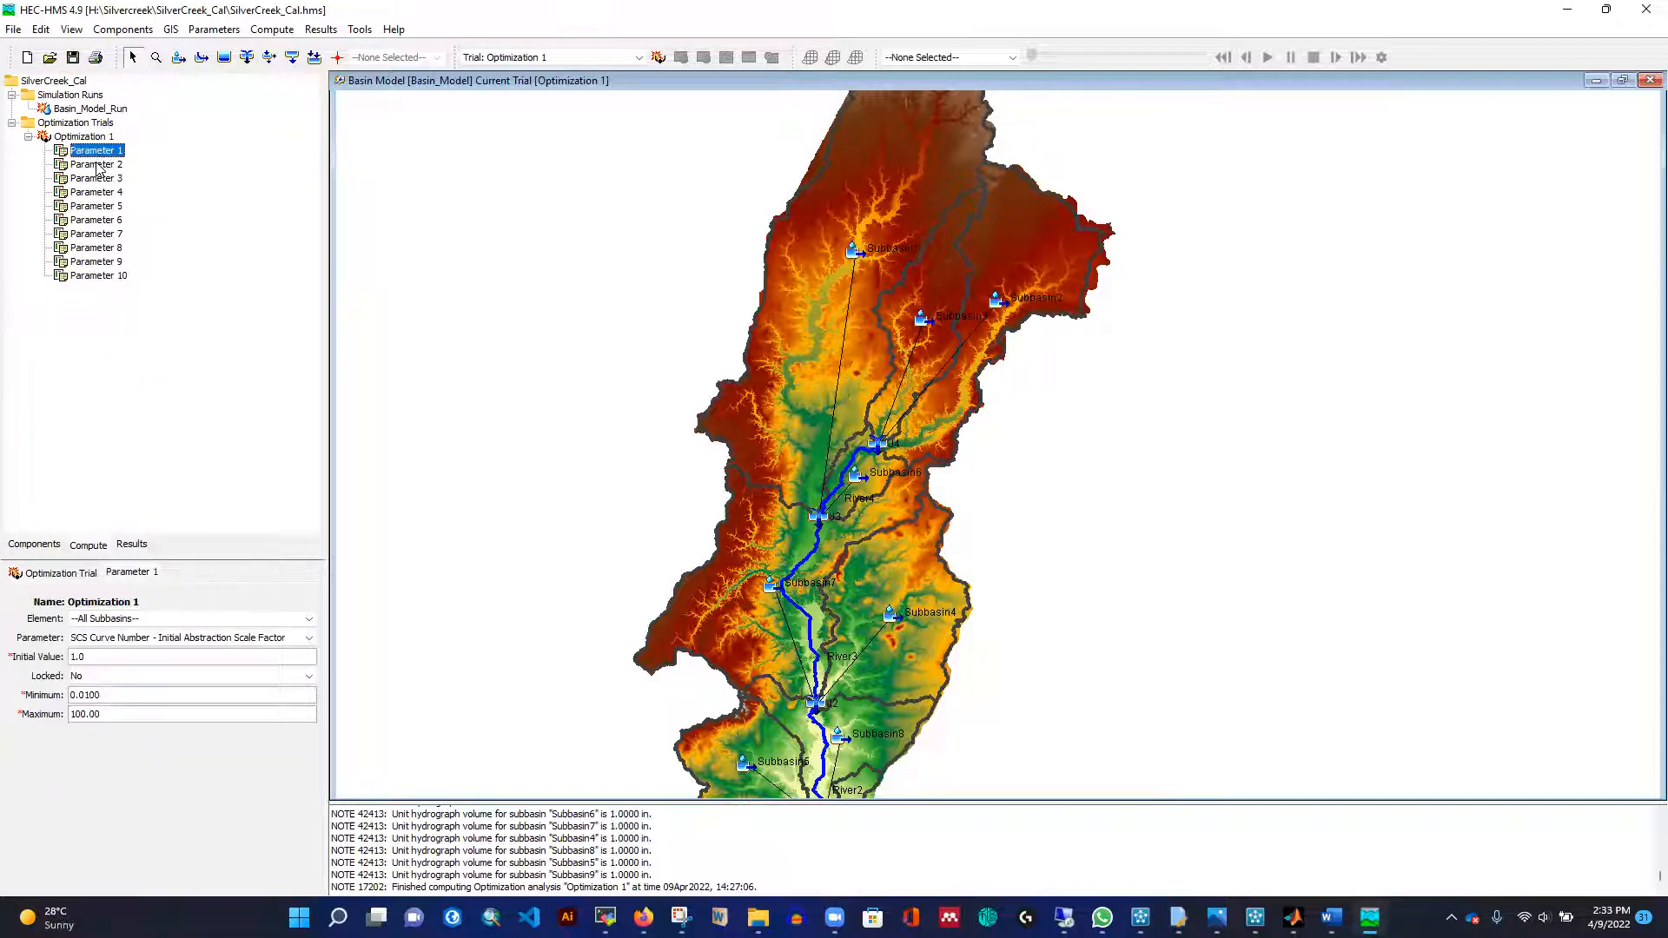
left_click(98, 165)
left_click(106, 714)
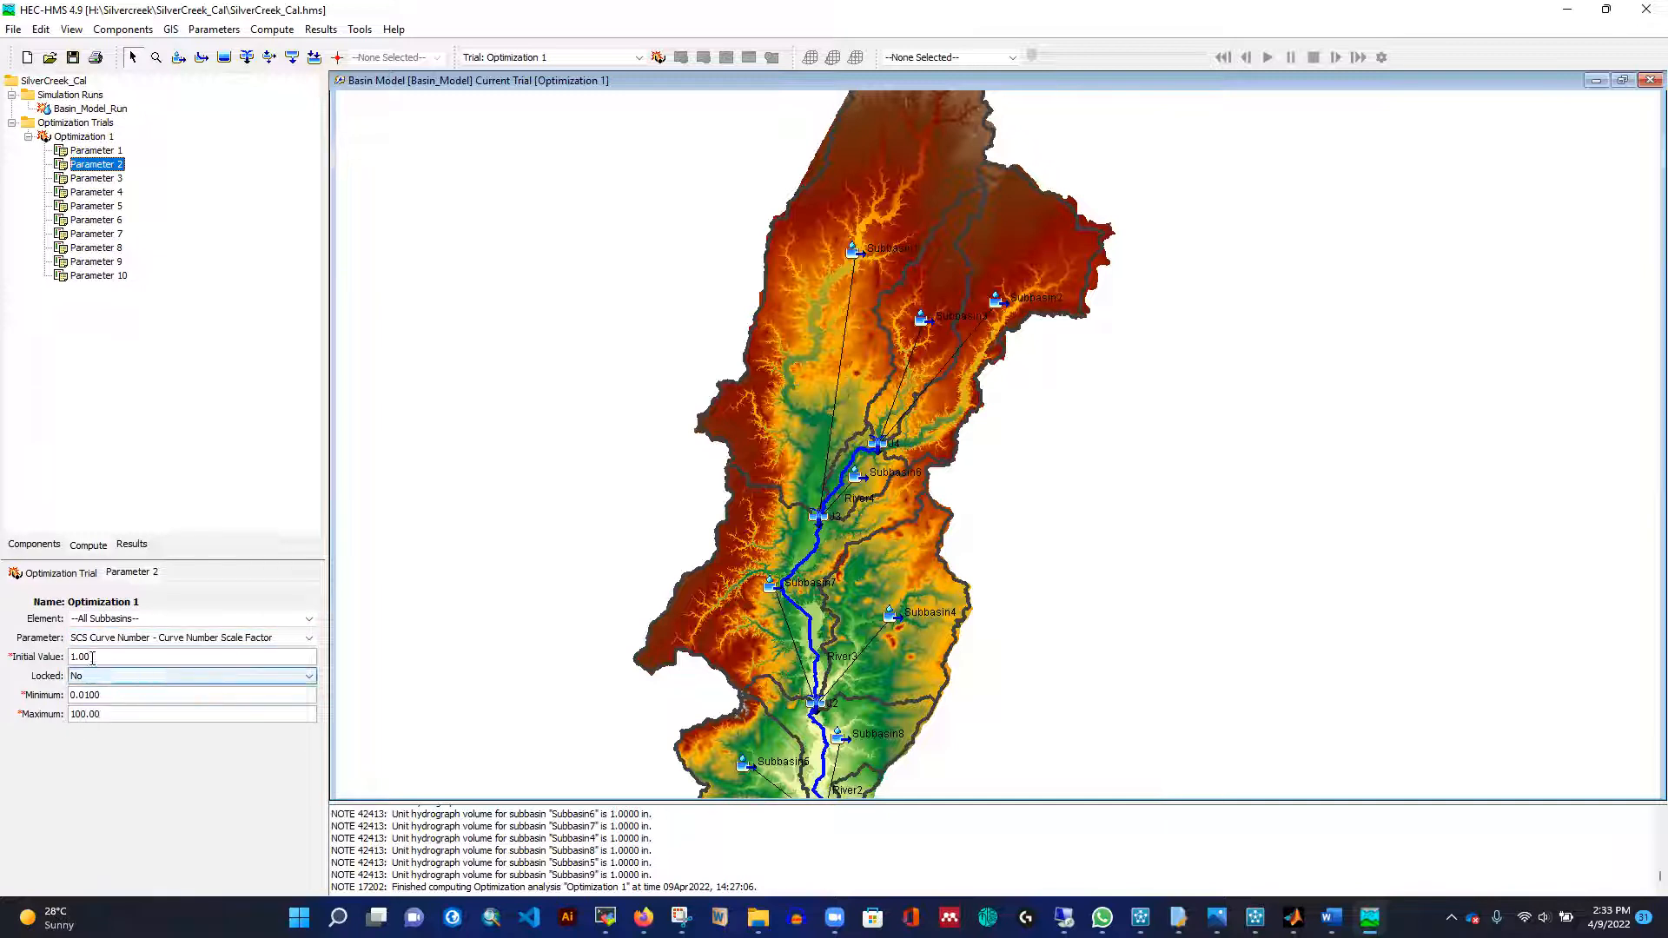
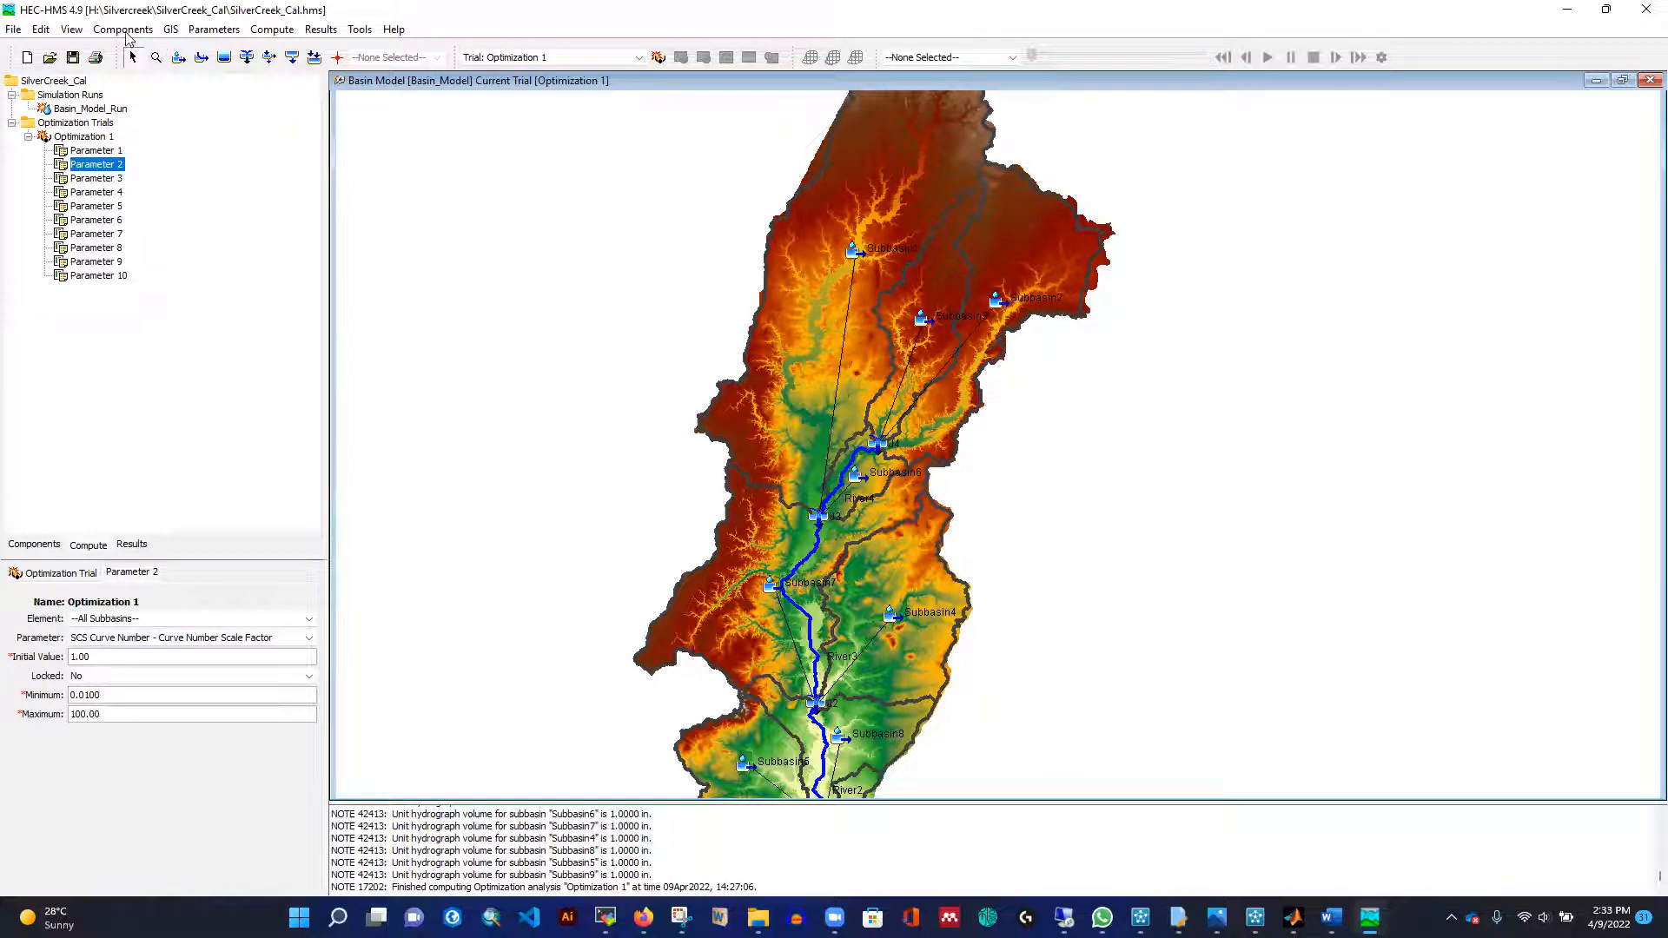
Reopen the SCS Curve Number loss parameters of Basin_Model.
left_click(214, 29)
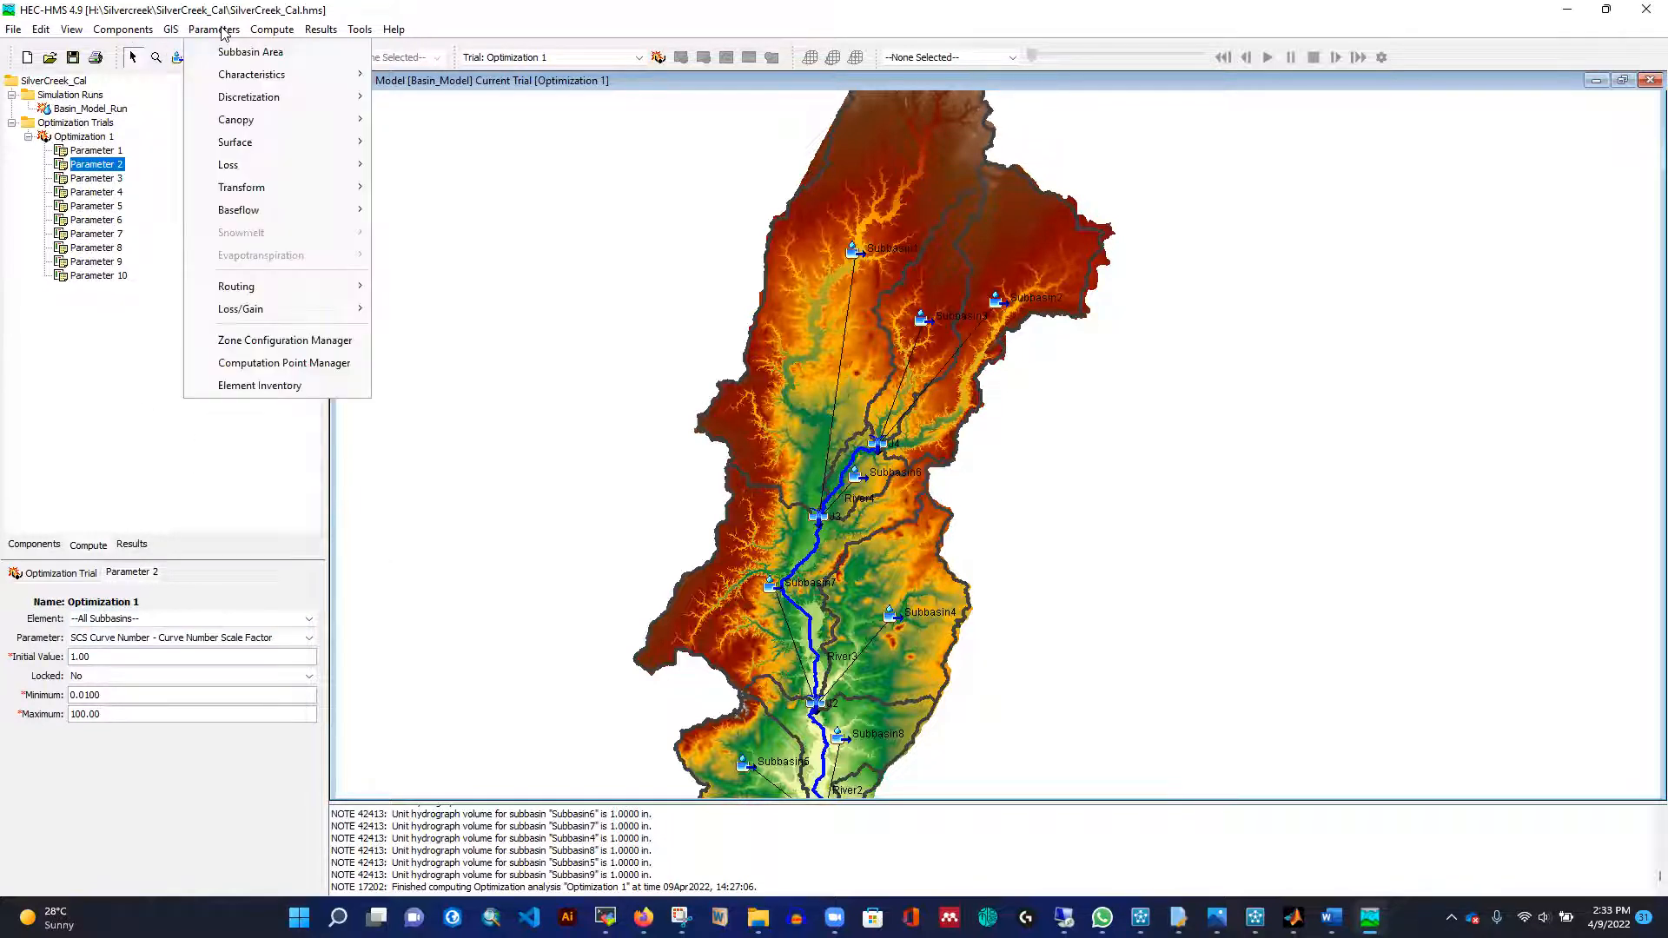
left_click(33, 545)
scroll(112, 128, "up", 1)
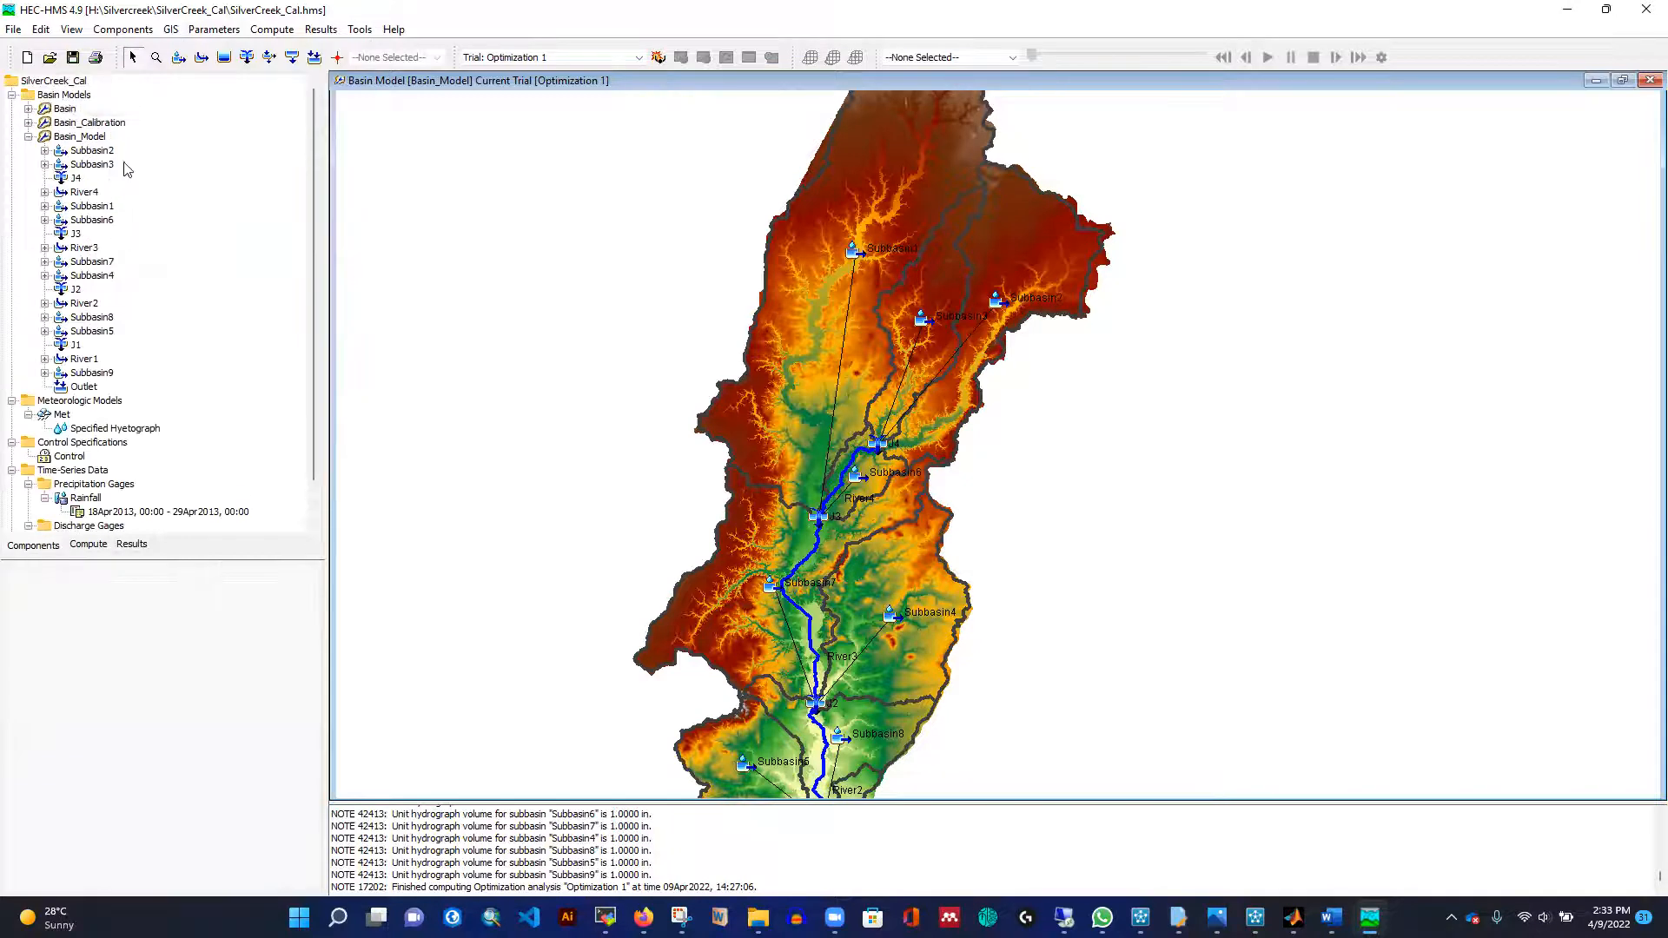
left_click(87, 138)
left_click(225, 30)
mouse_move(265, 165)
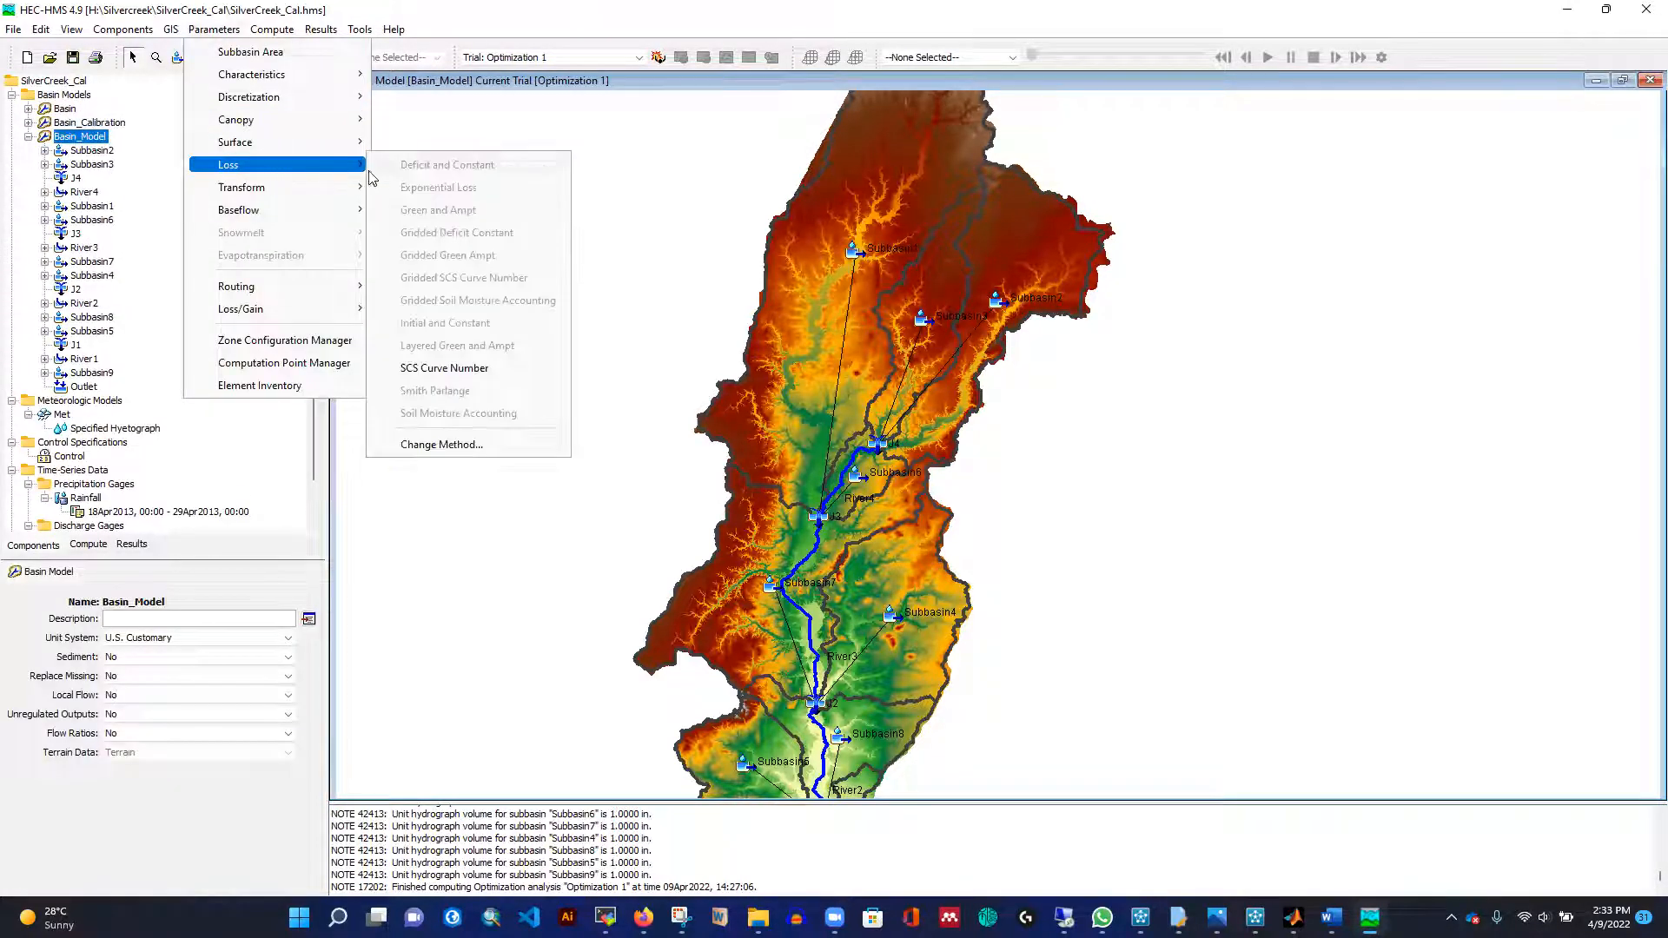
left_click(441, 369)
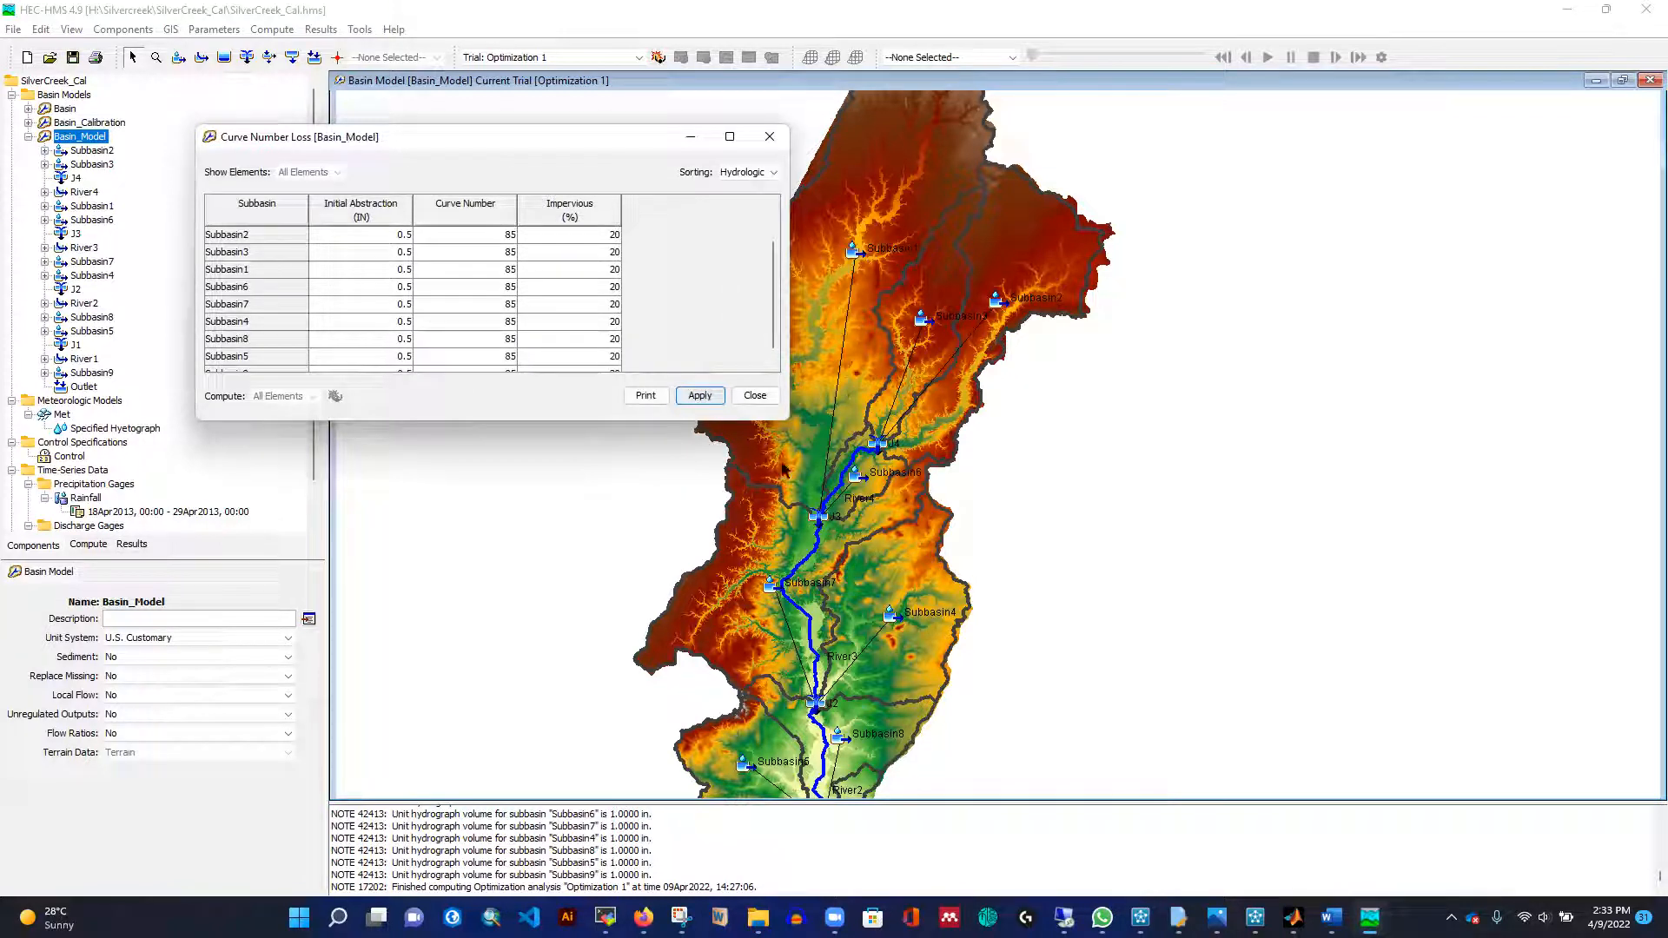
Reopen the Optimization 1 optimized parameters table and place it beside the Curve Number Loss table.
left_click(133, 546)
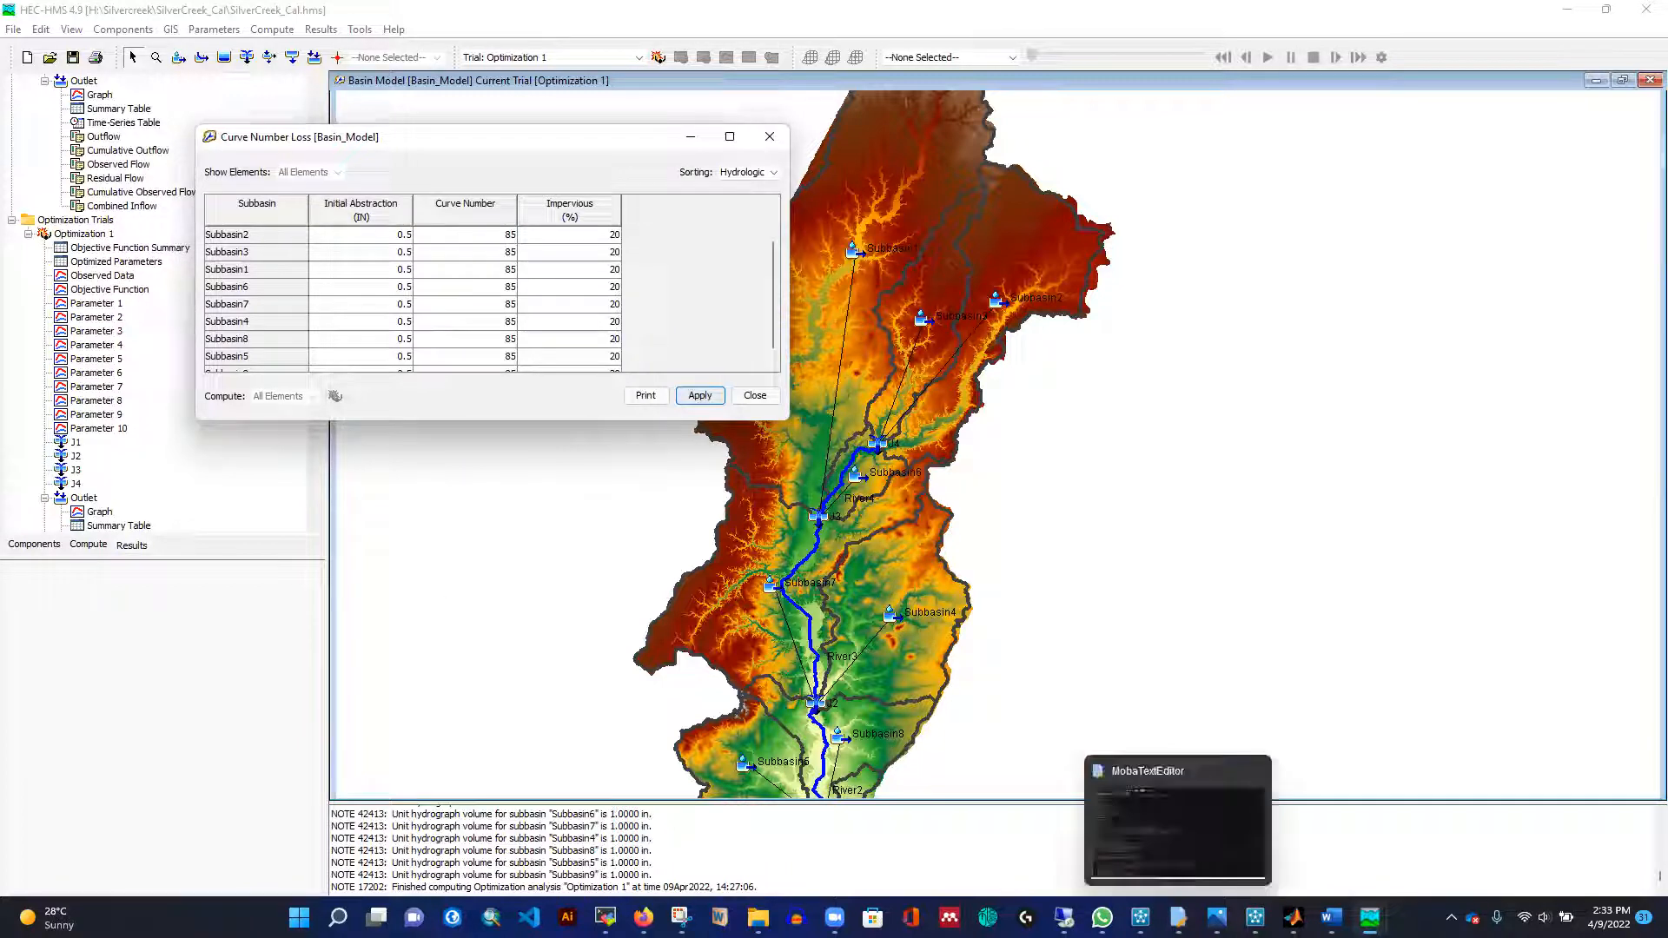
mouse_move(1370, 918)
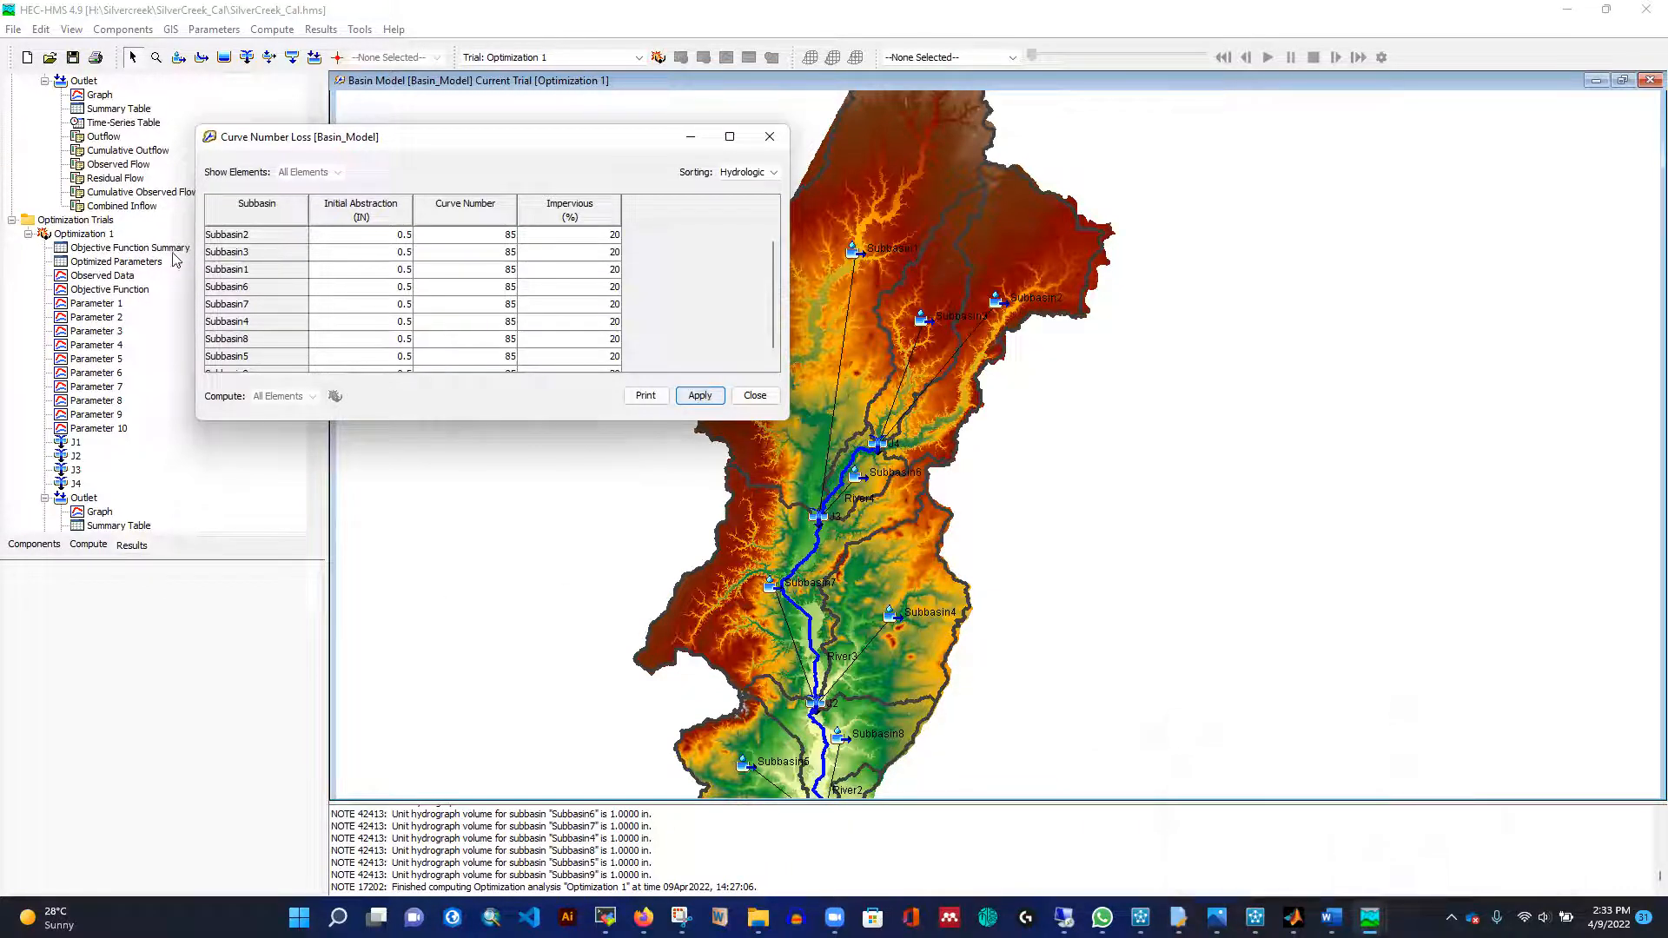
left_click(103, 265)
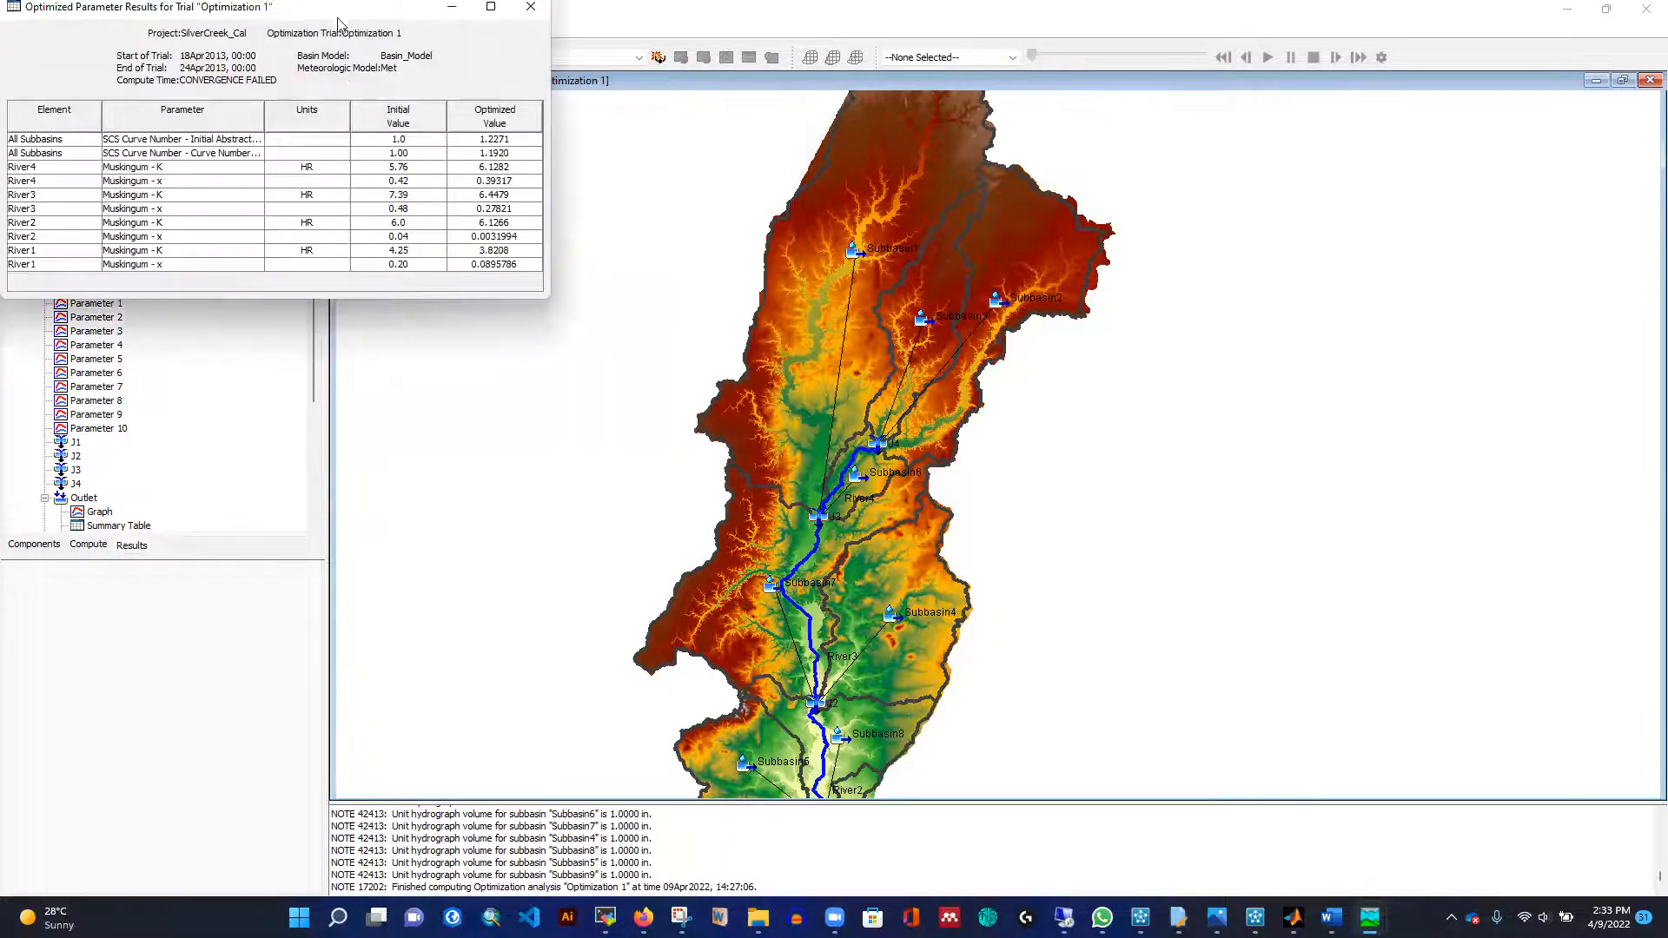
left_click_drag(338, 23, 1166, 194)
mouse_move(1371, 918)
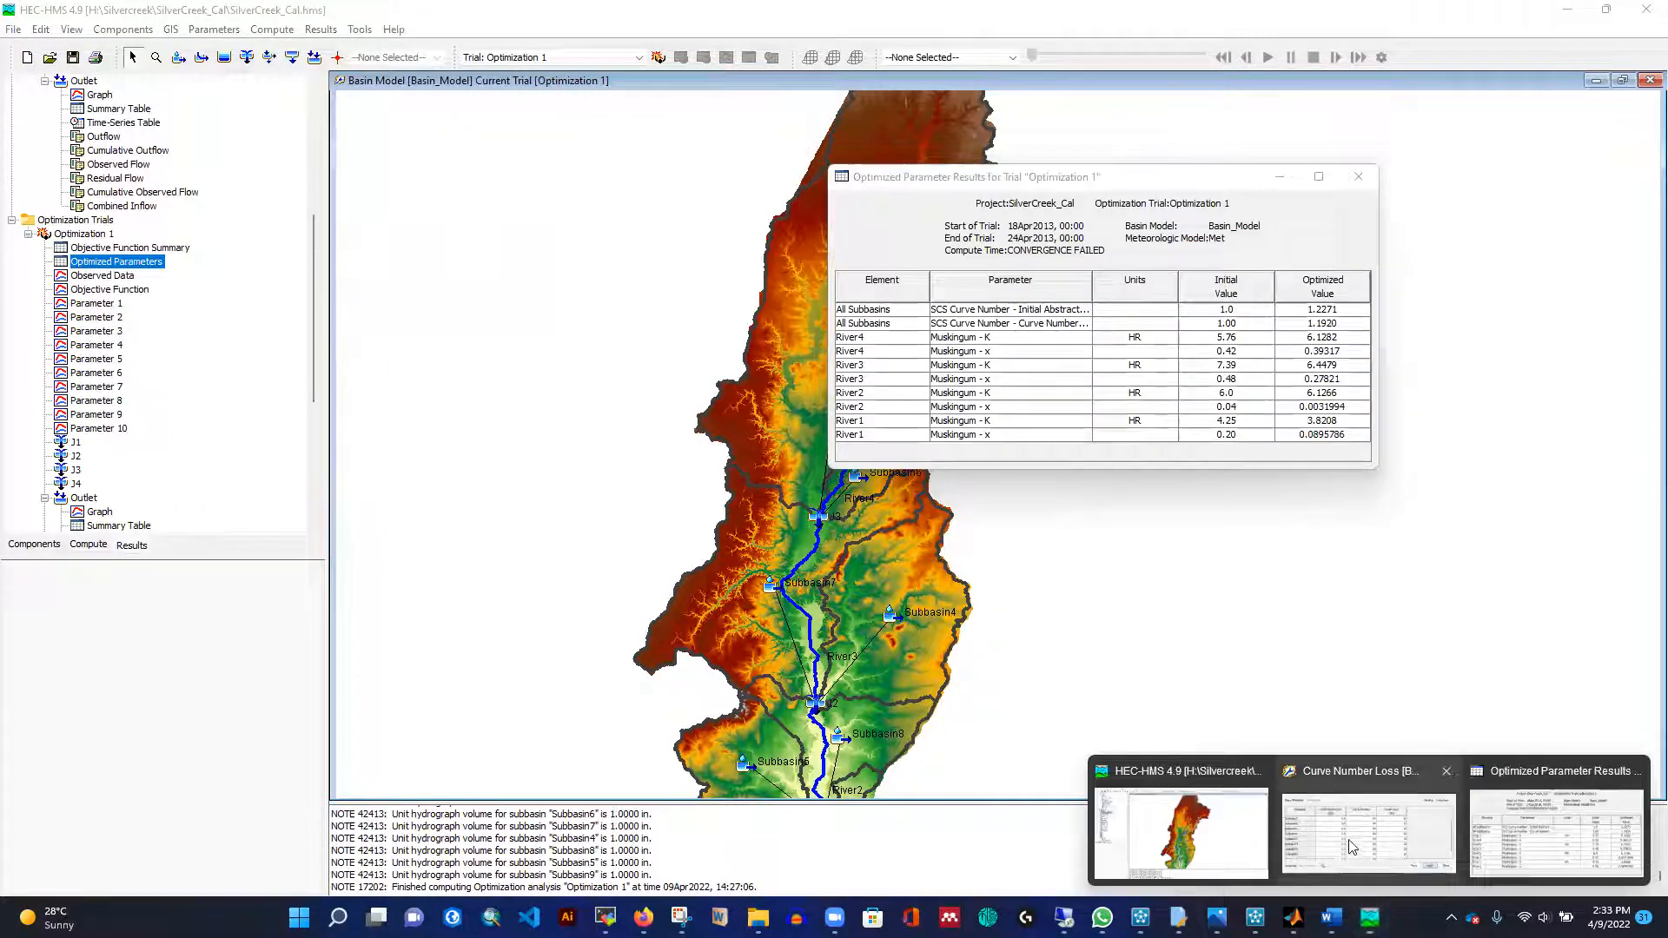
left_click(1356, 830)
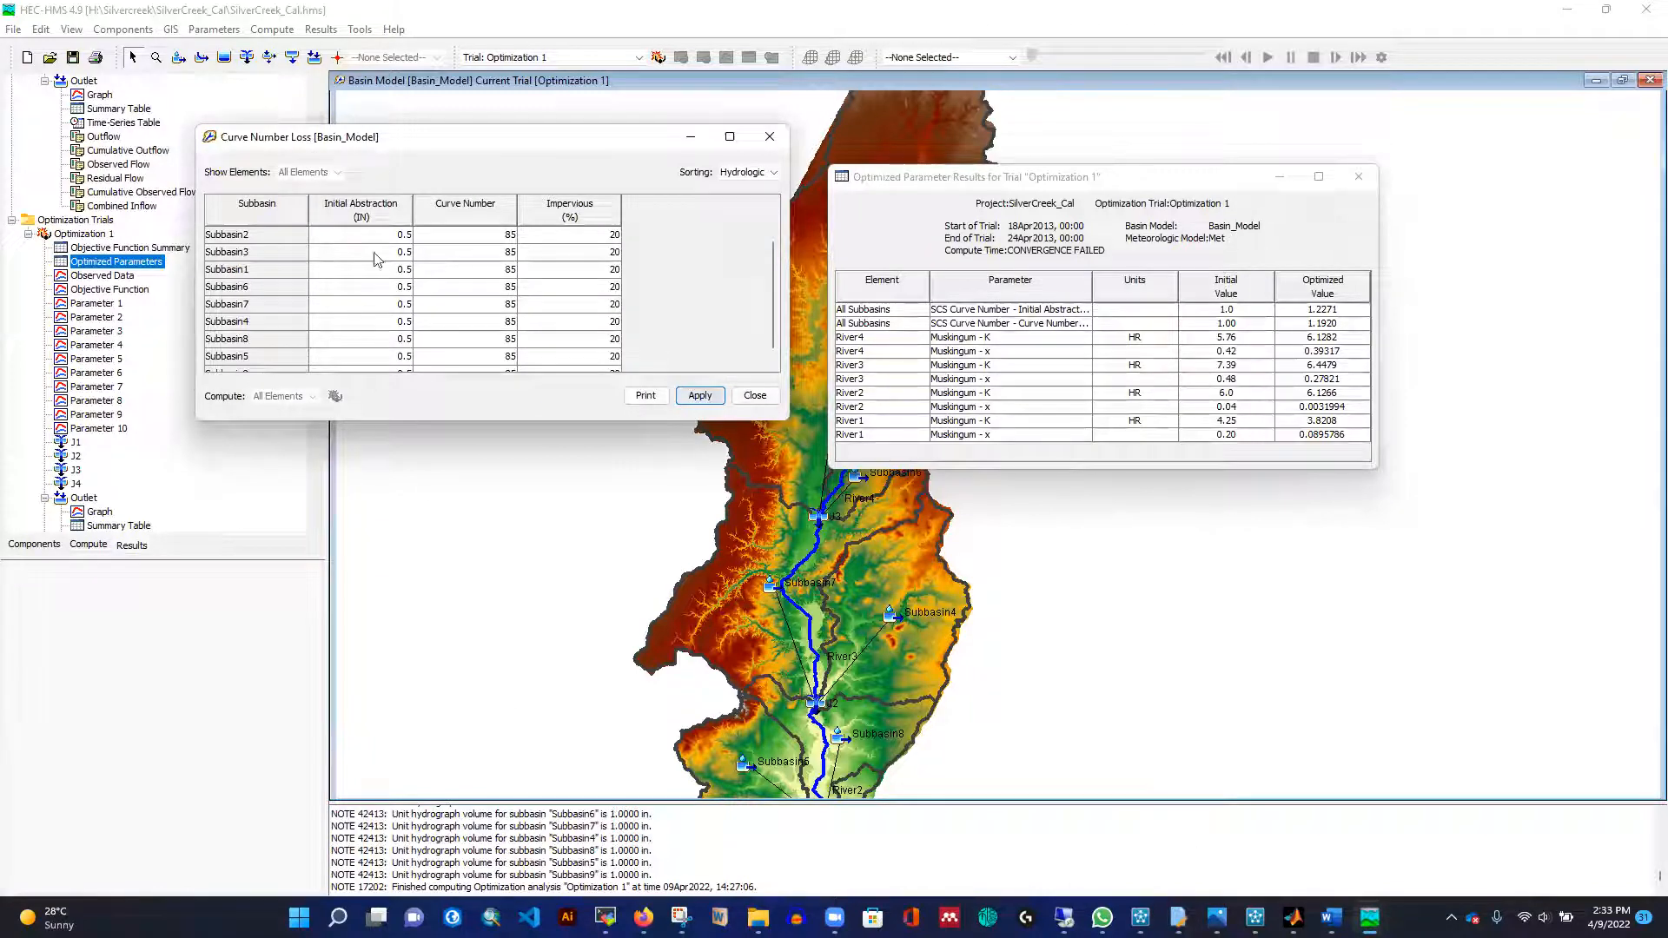
Multiply the initial abstraction of every subbasin by 1.2271 in the reopened Curve Number Loss table.
left_click_drag(376, 233, 388, 466)
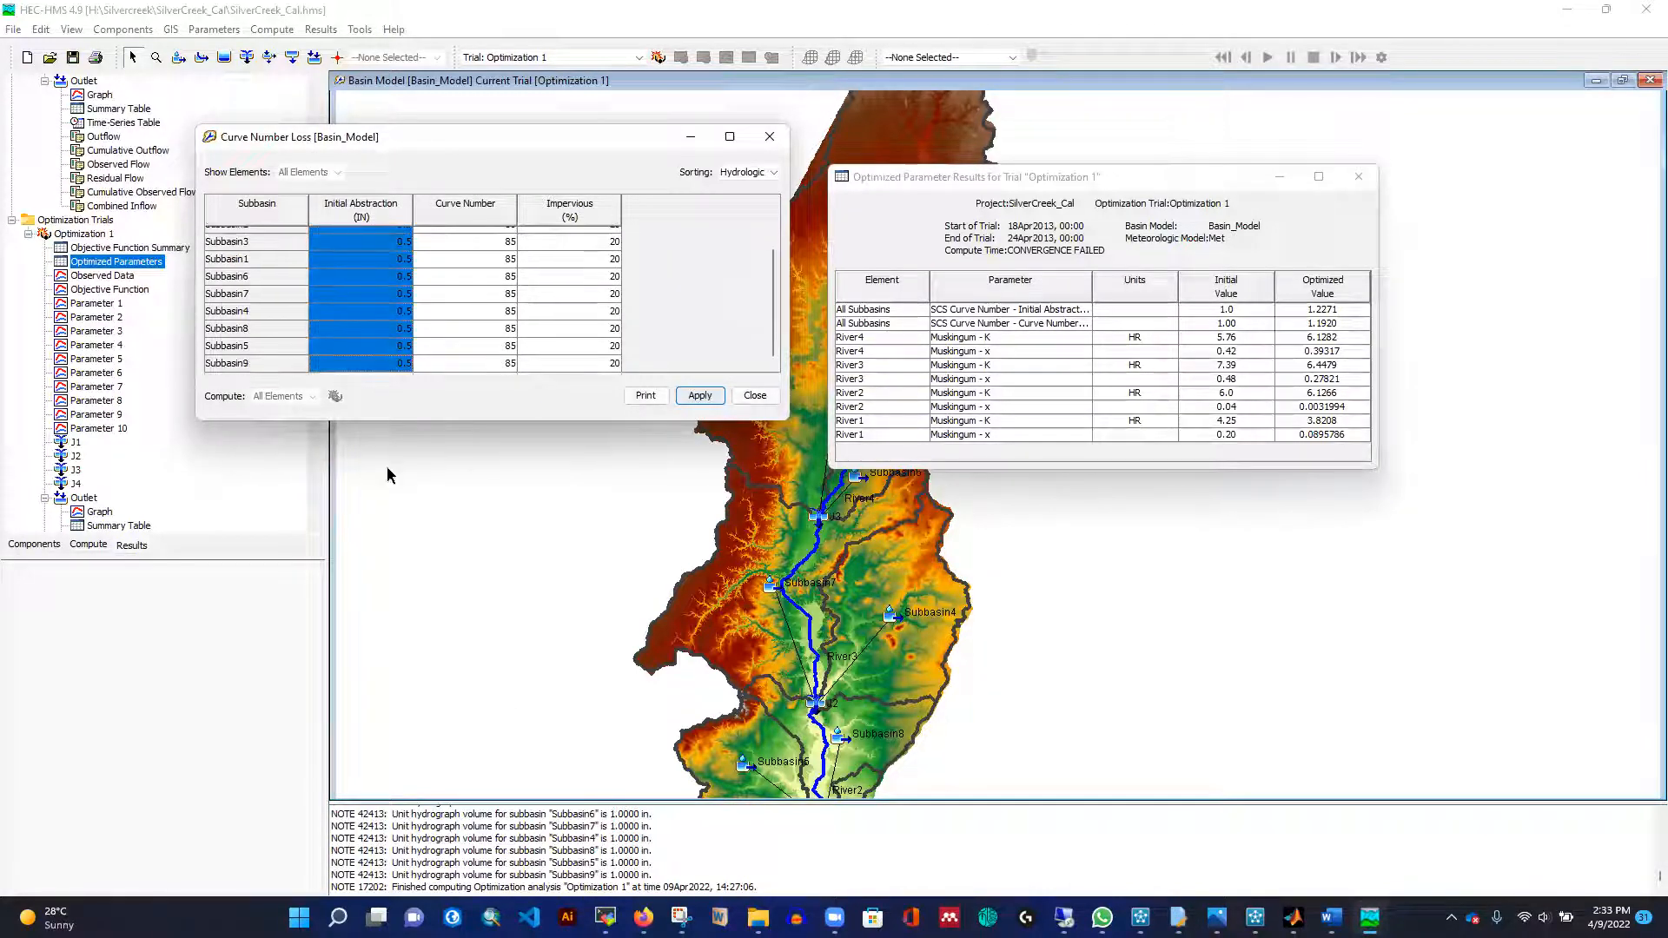
right_click(365, 304)
left_click(432, 486)
left_click(451, 224)
left_click(553, 222)
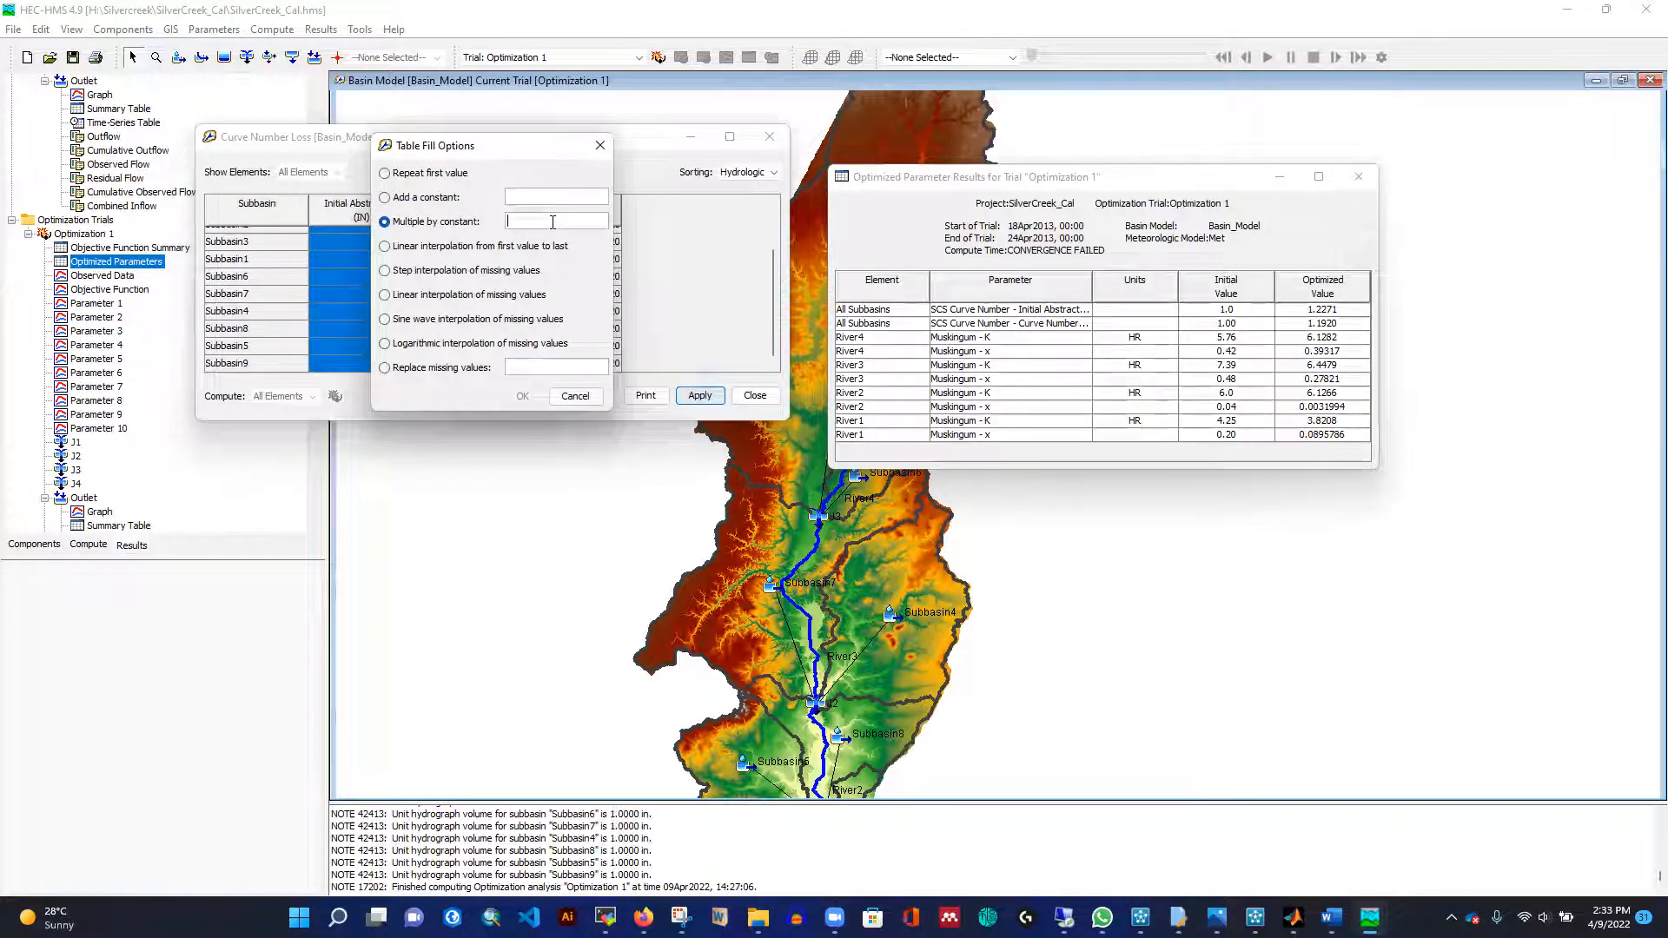
type("1.2271")
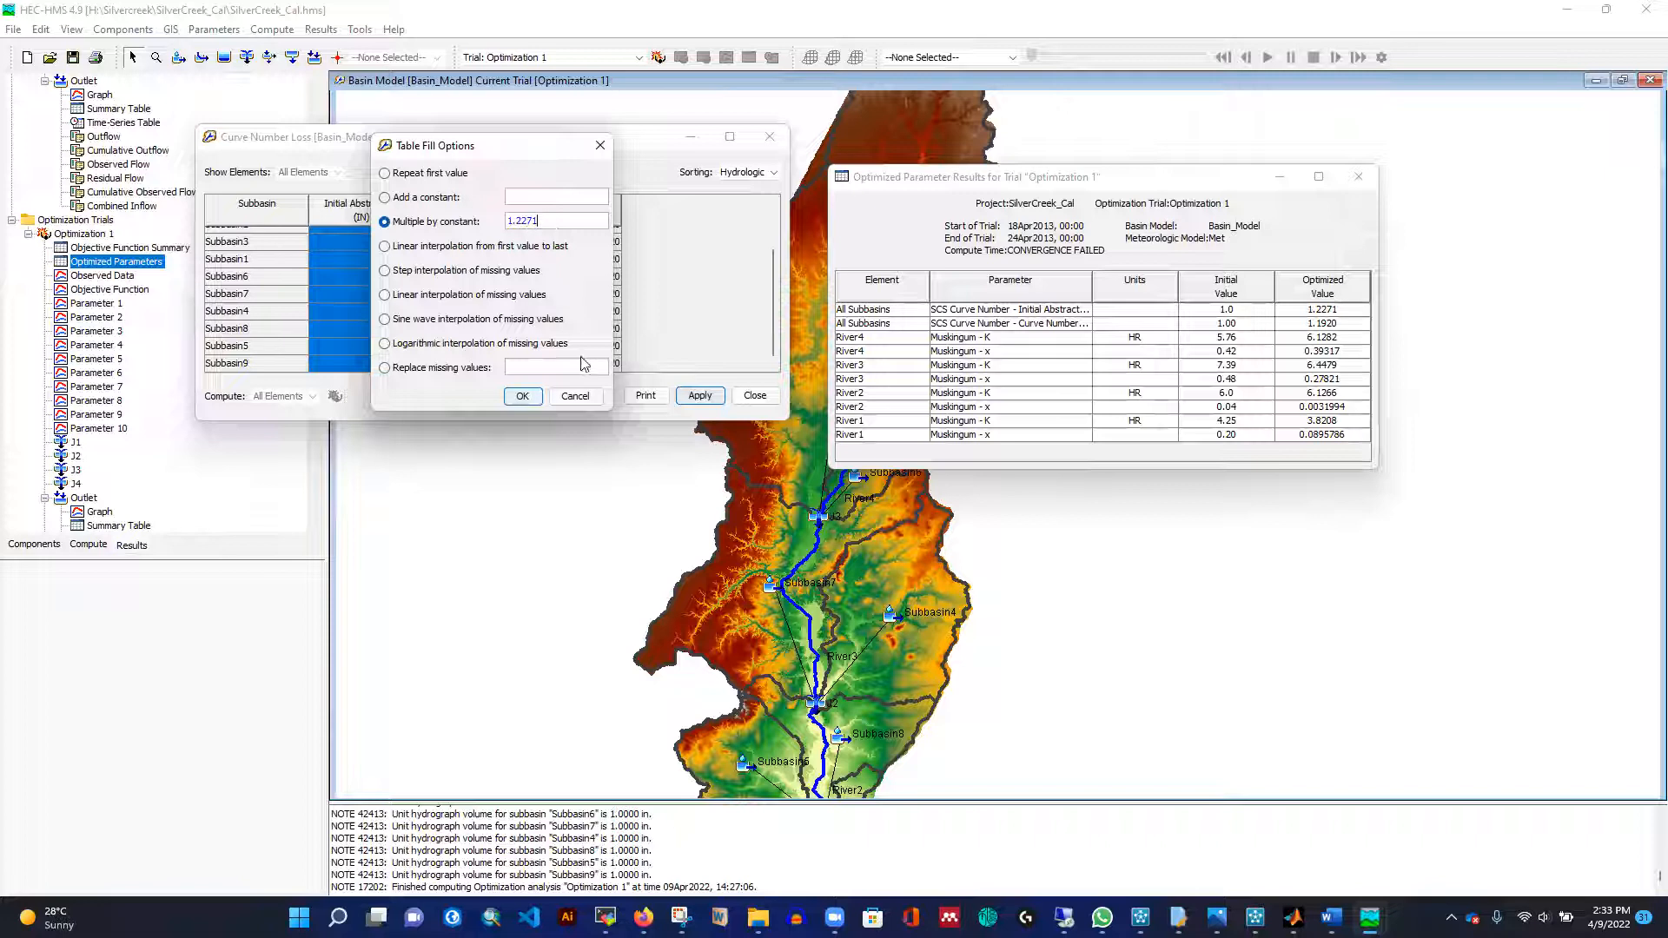
left_click(523, 396)
scroll(497, 261, "up", 1)
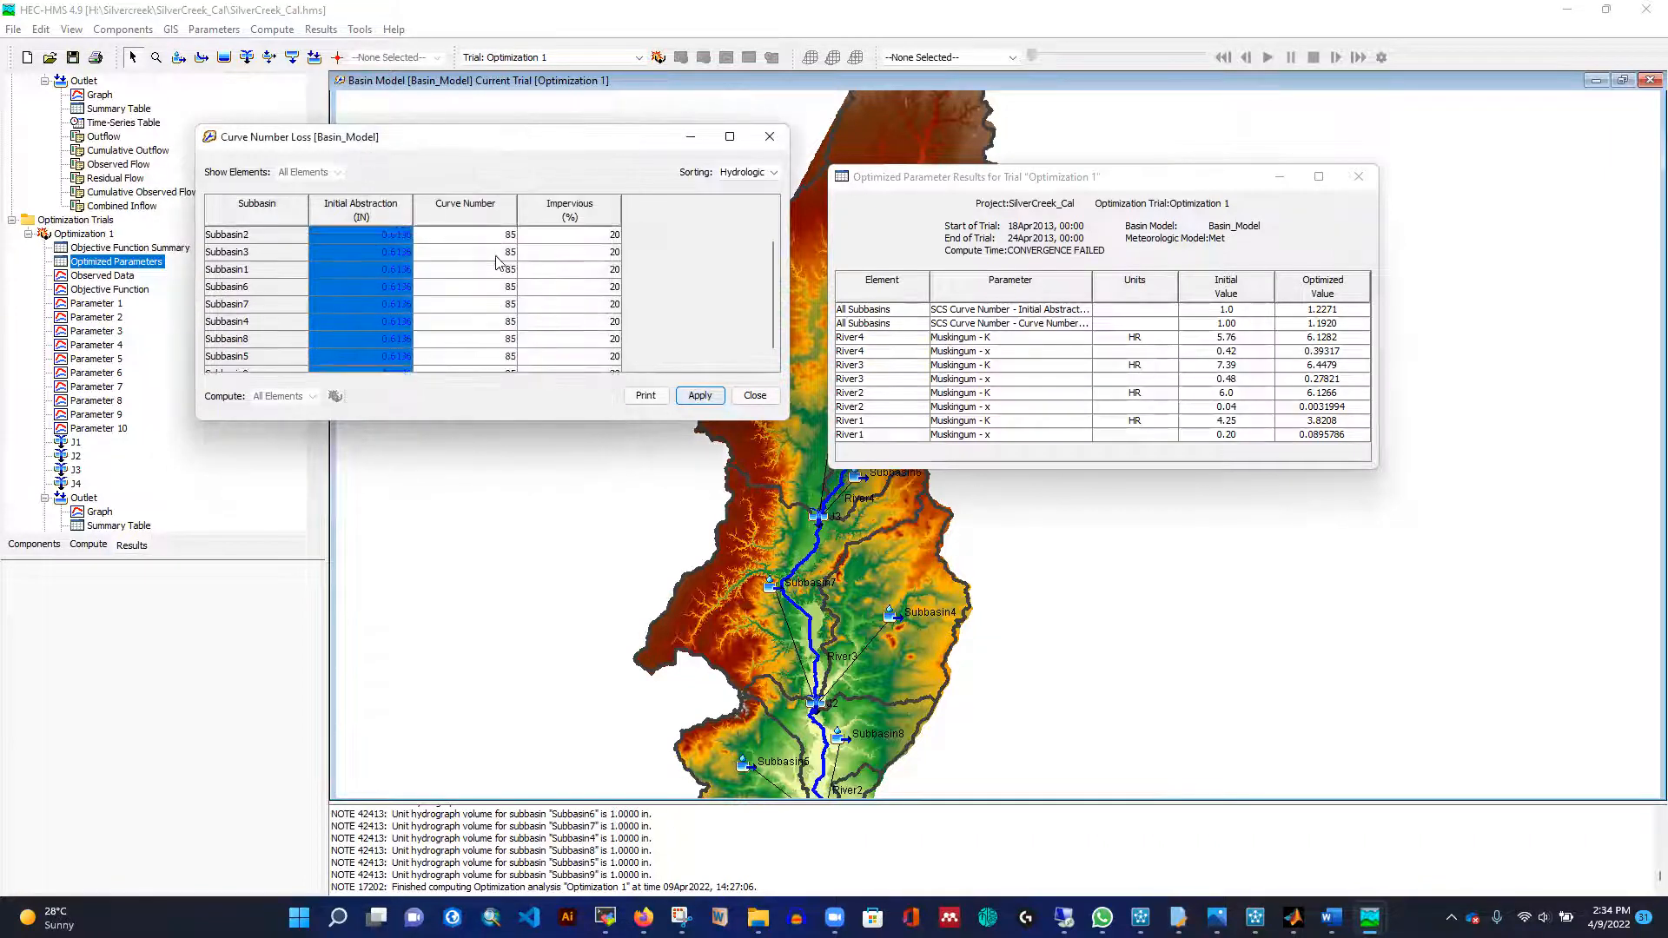
Add a constant of 9 to the curve number of every subbasin in the Curve Number Loss table.
left_click_drag(494, 239, 501, 424)
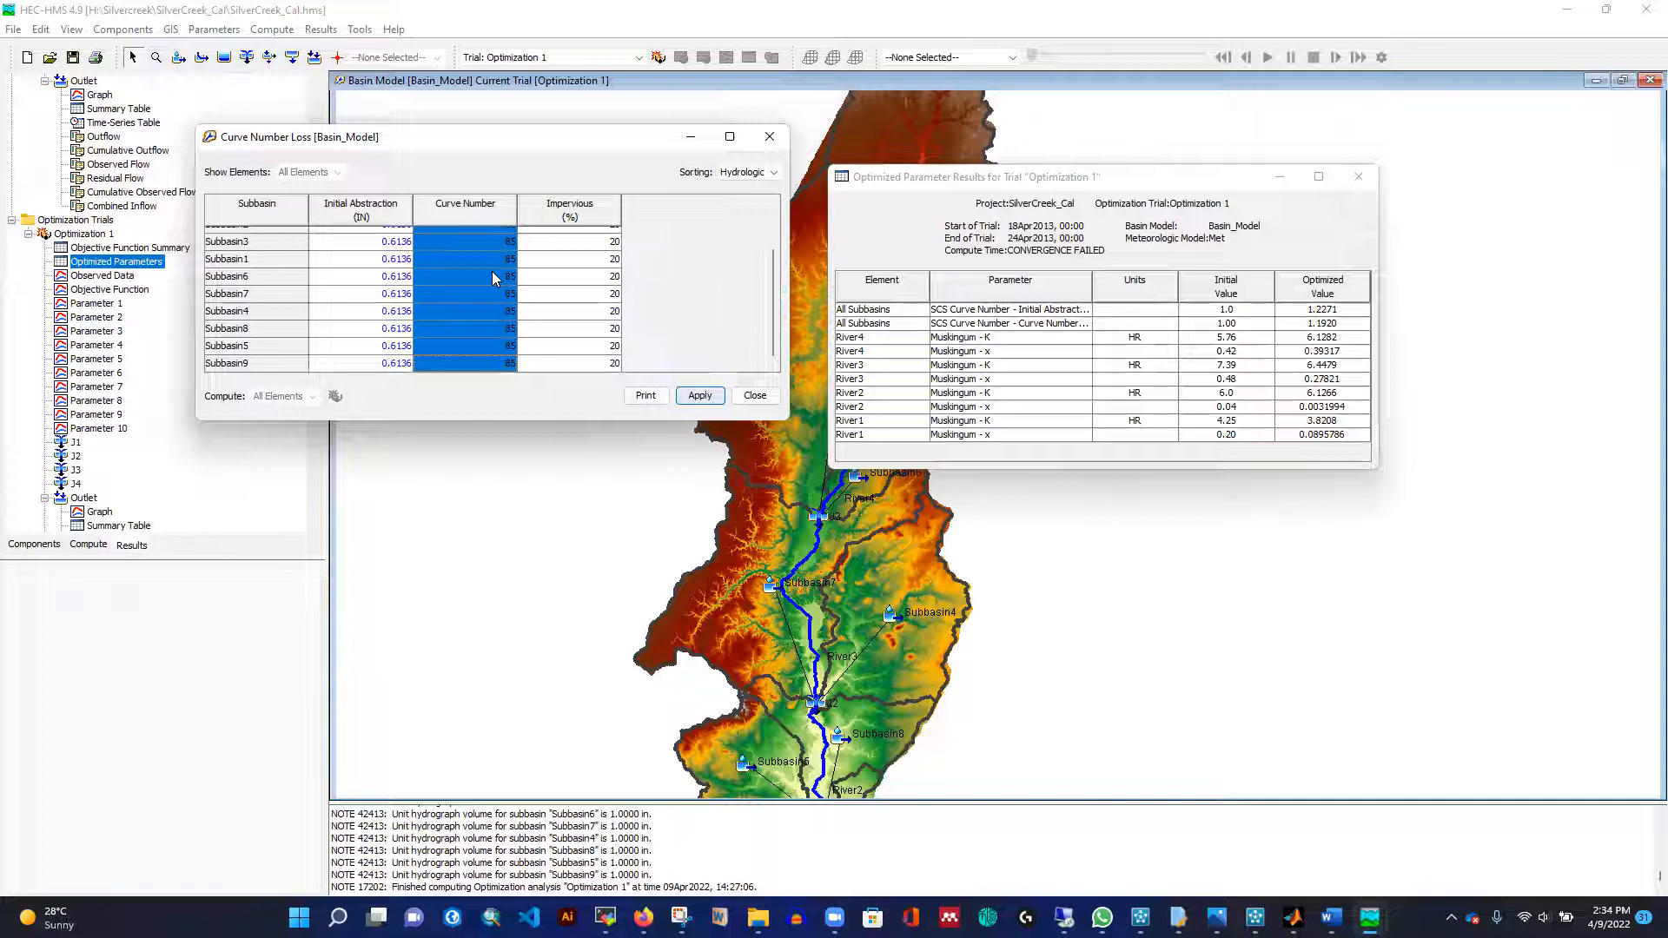
right_click(456, 253)
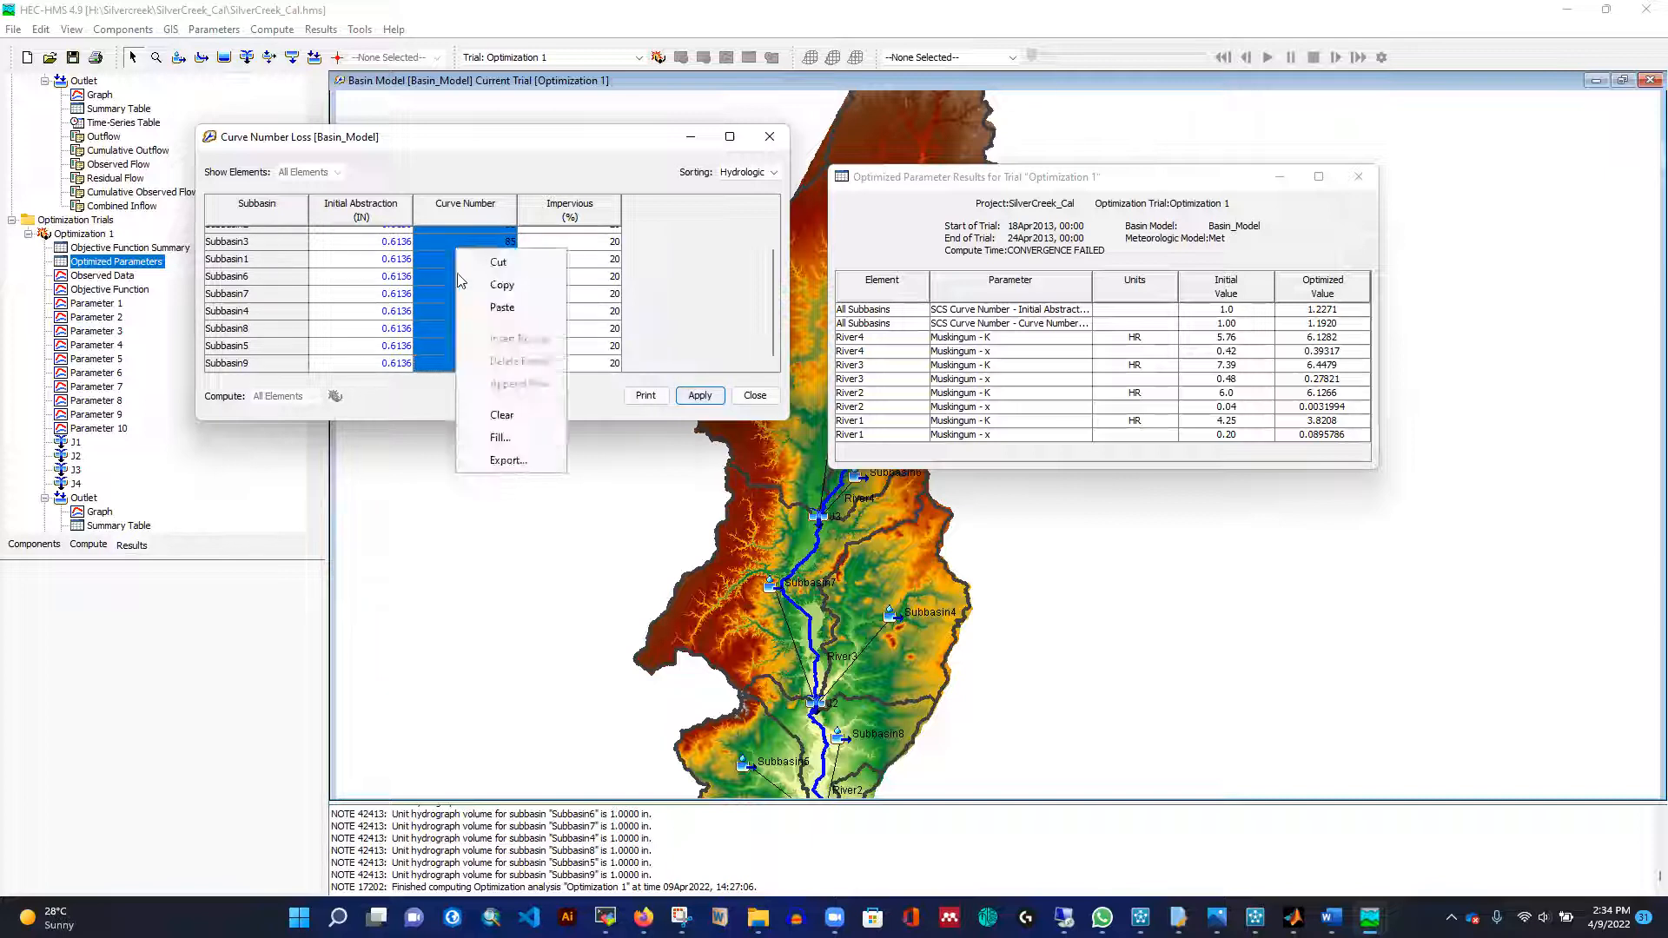
left_click(512, 438)
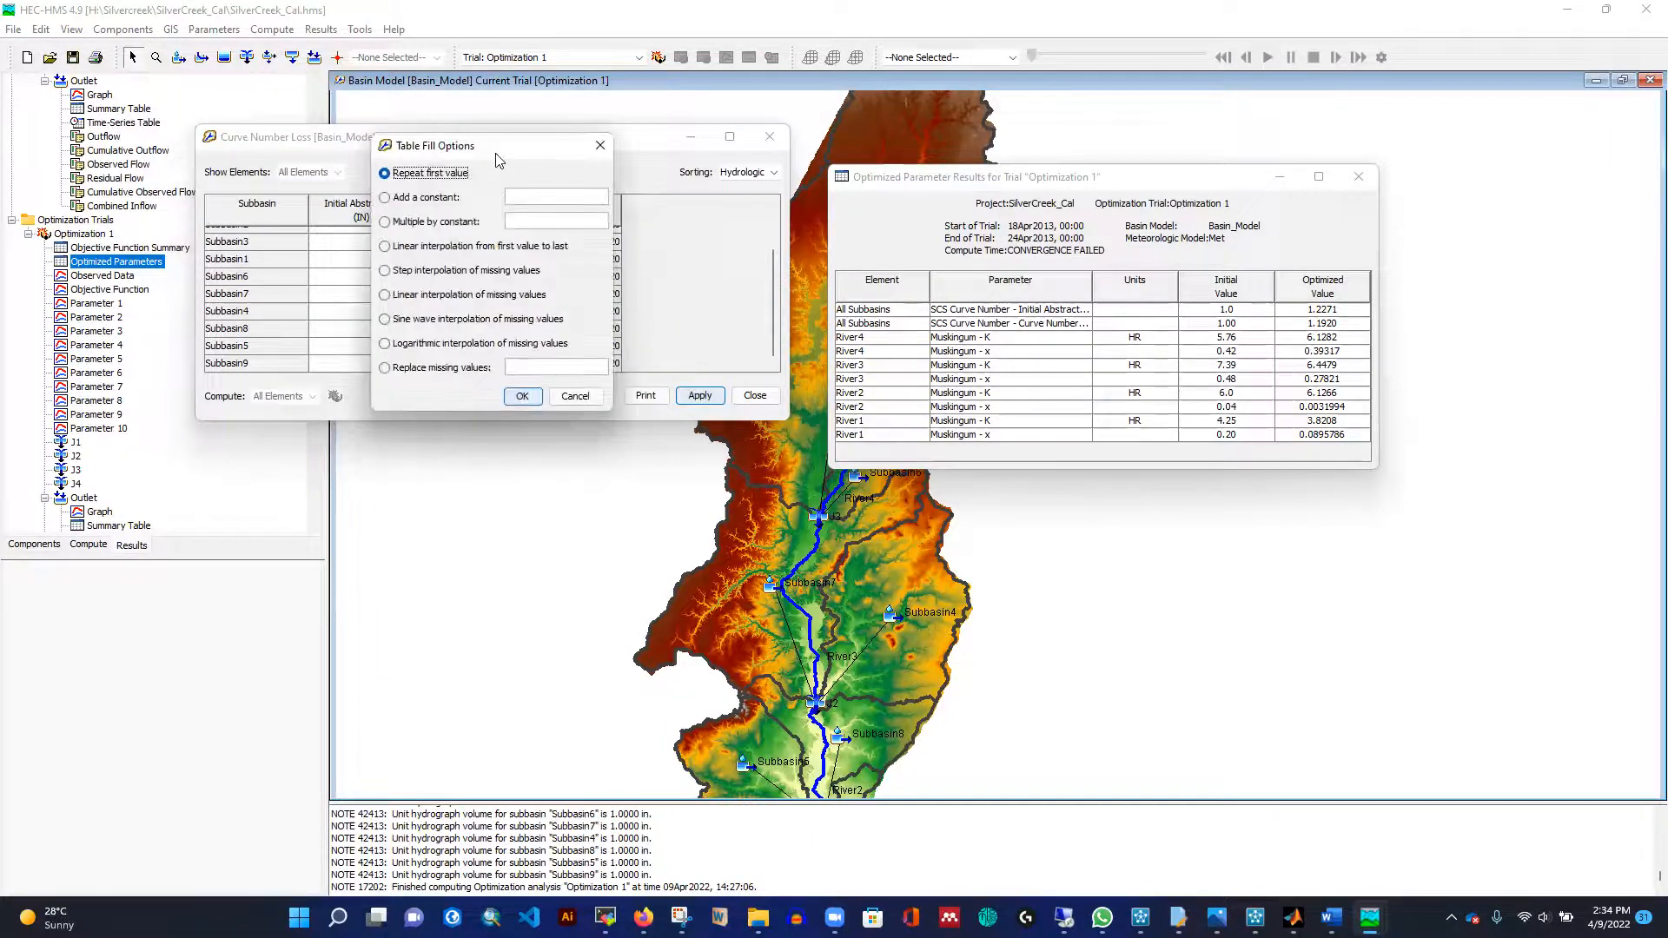
left_click(327, 295)
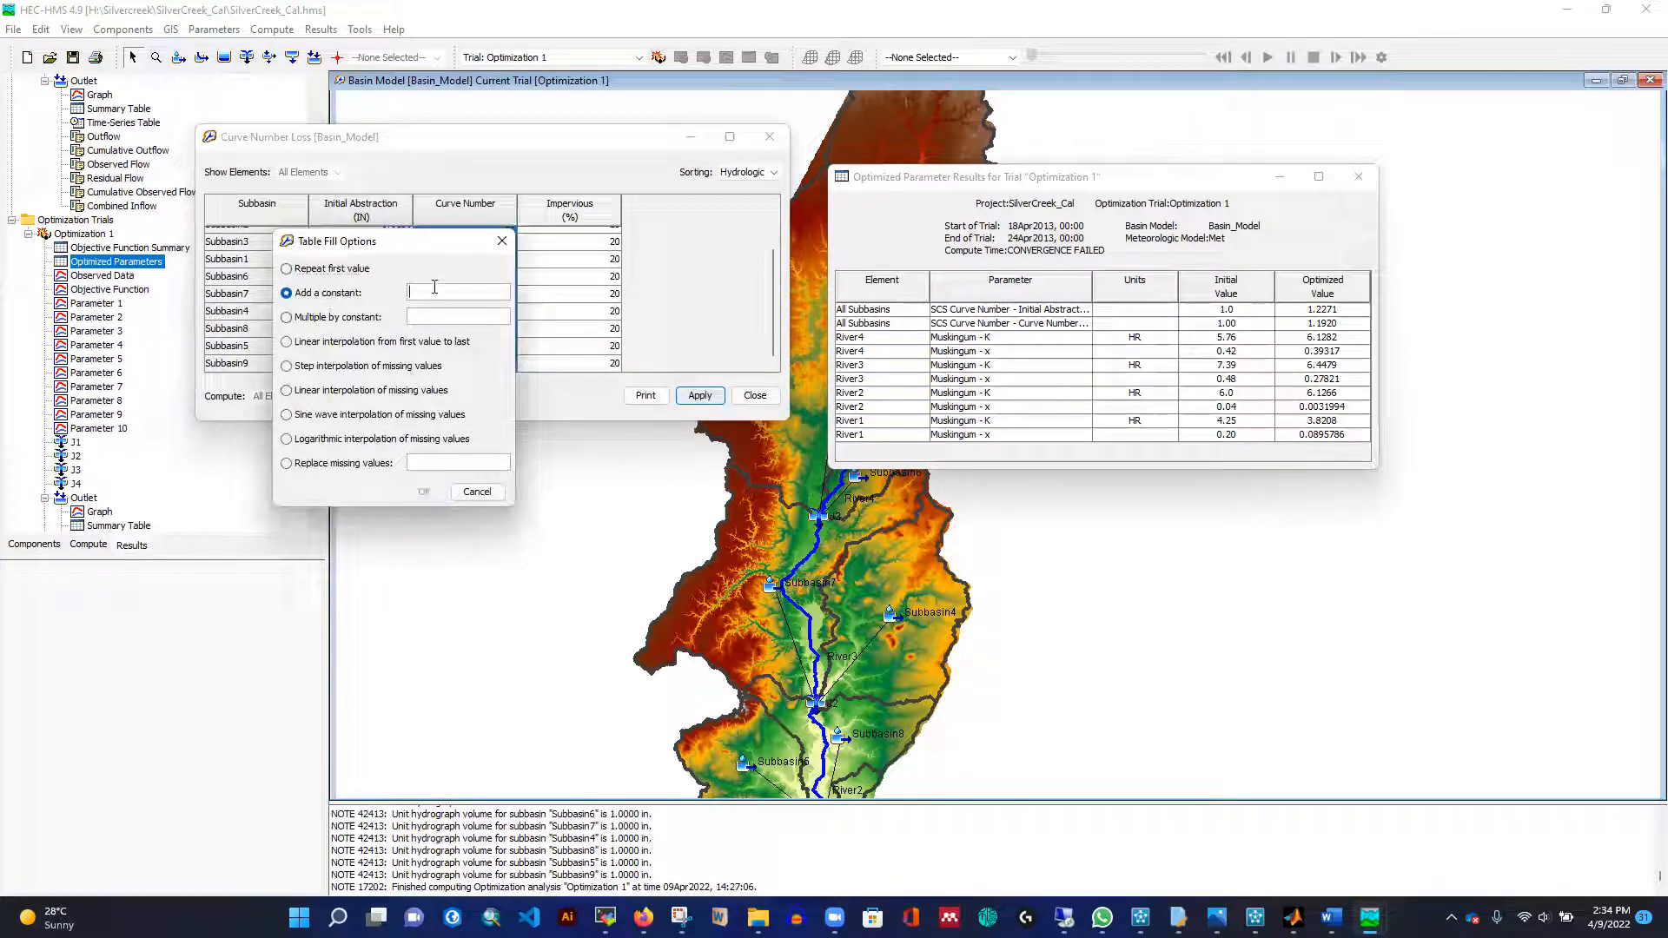
left_click_drag(404, 244, 380, 207)
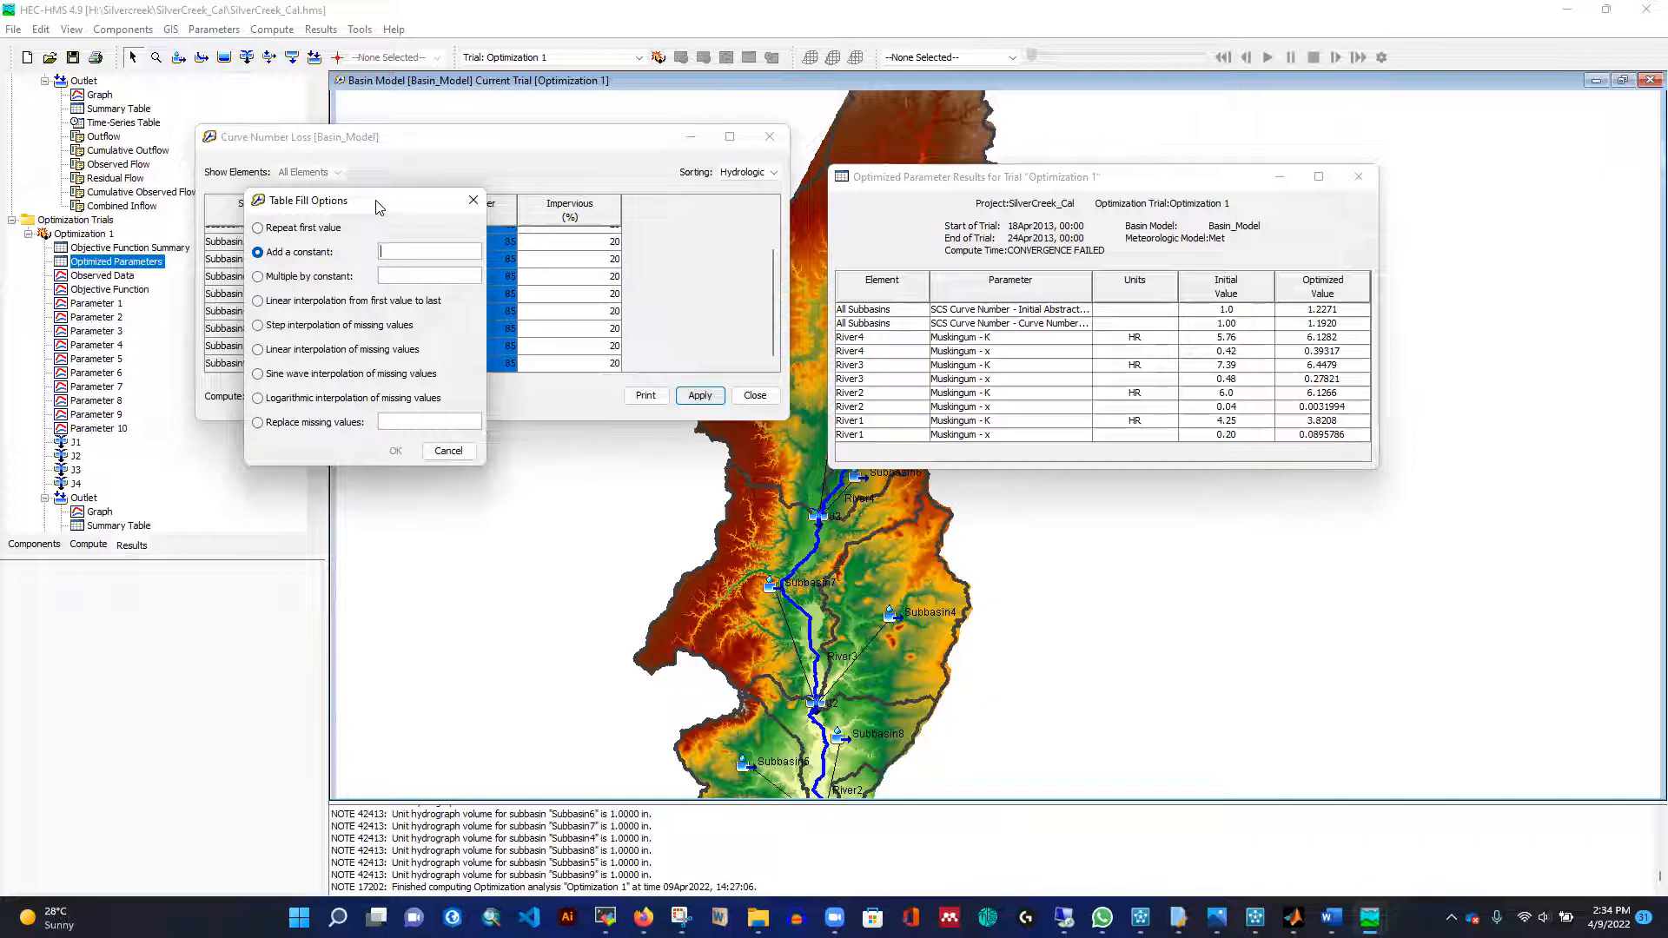
type("9")
left_click(396, 450)
Add a constant of -2 to all subbasin curve numbers, then apply and close the Curve Number Loss table.
scroll(493, 289, "up", 1)
right_click(493, 264)
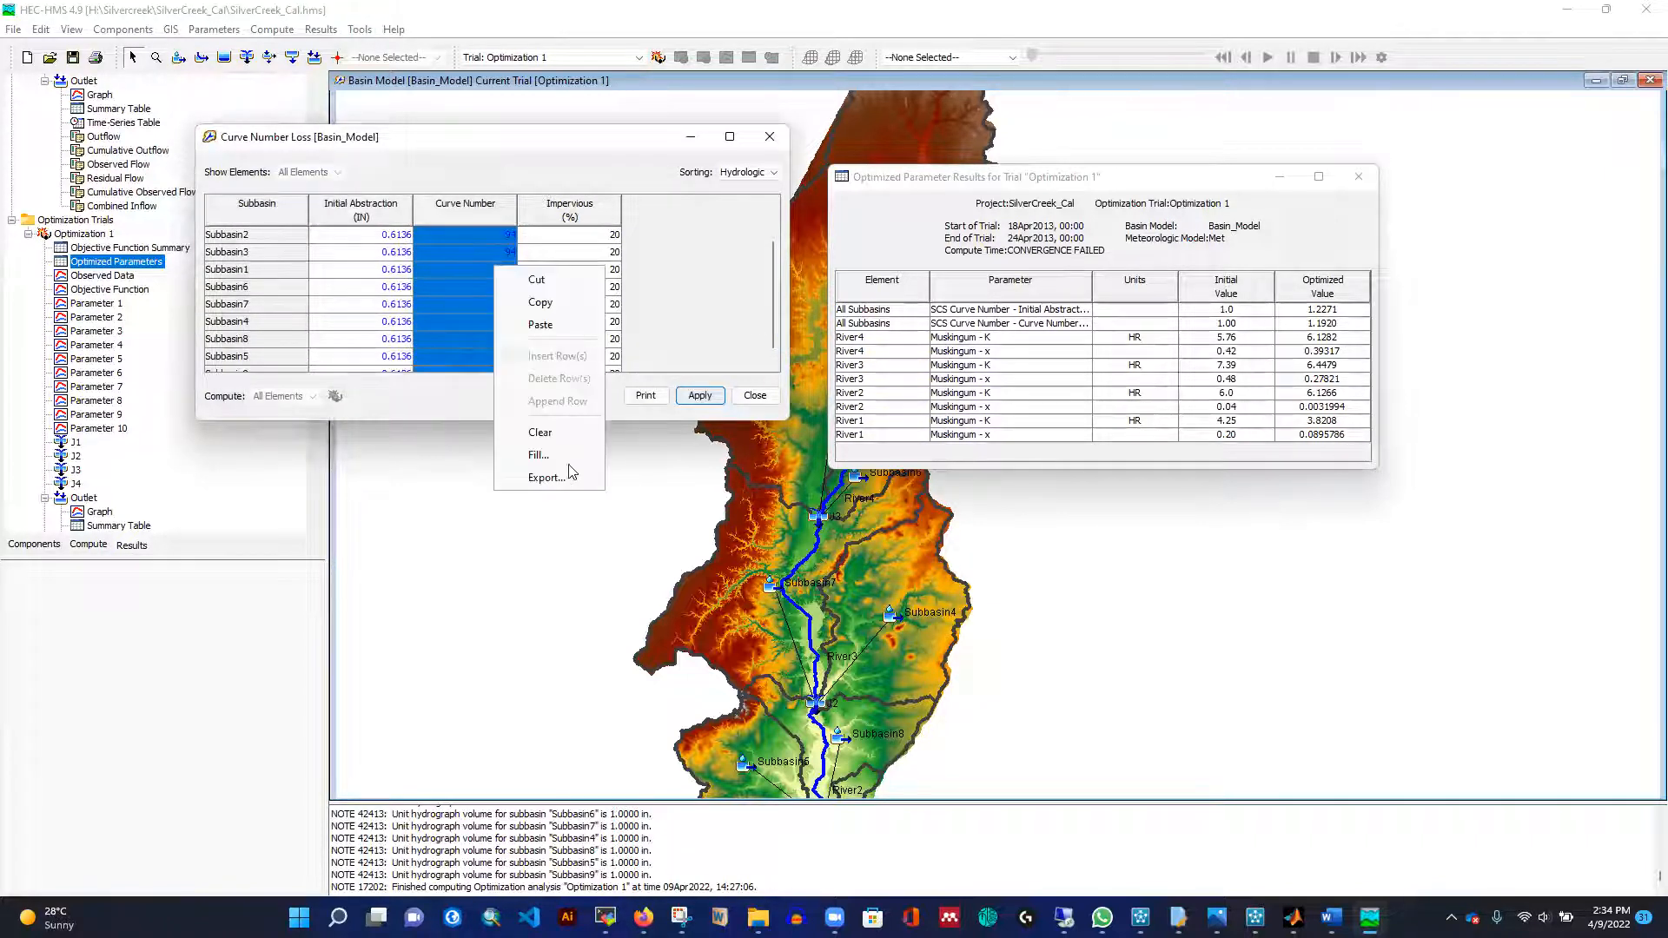
left_click(556, 455)
left_click(426, 197)
left_click(544, 198)
type("-2")
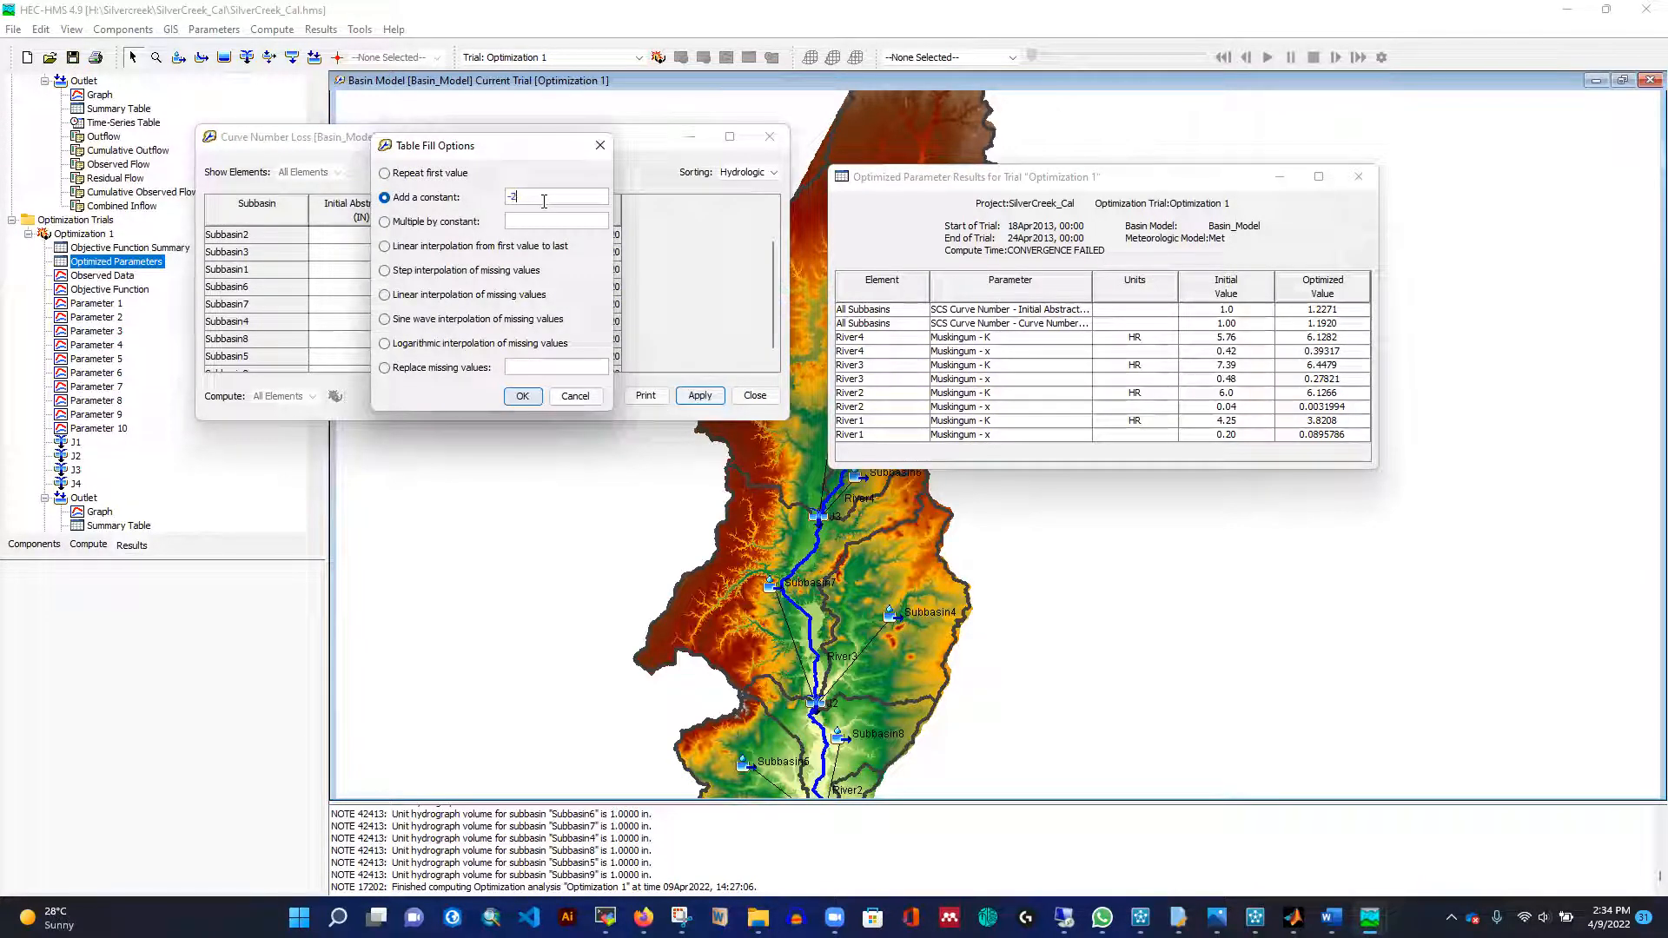
left_click(522, 396)
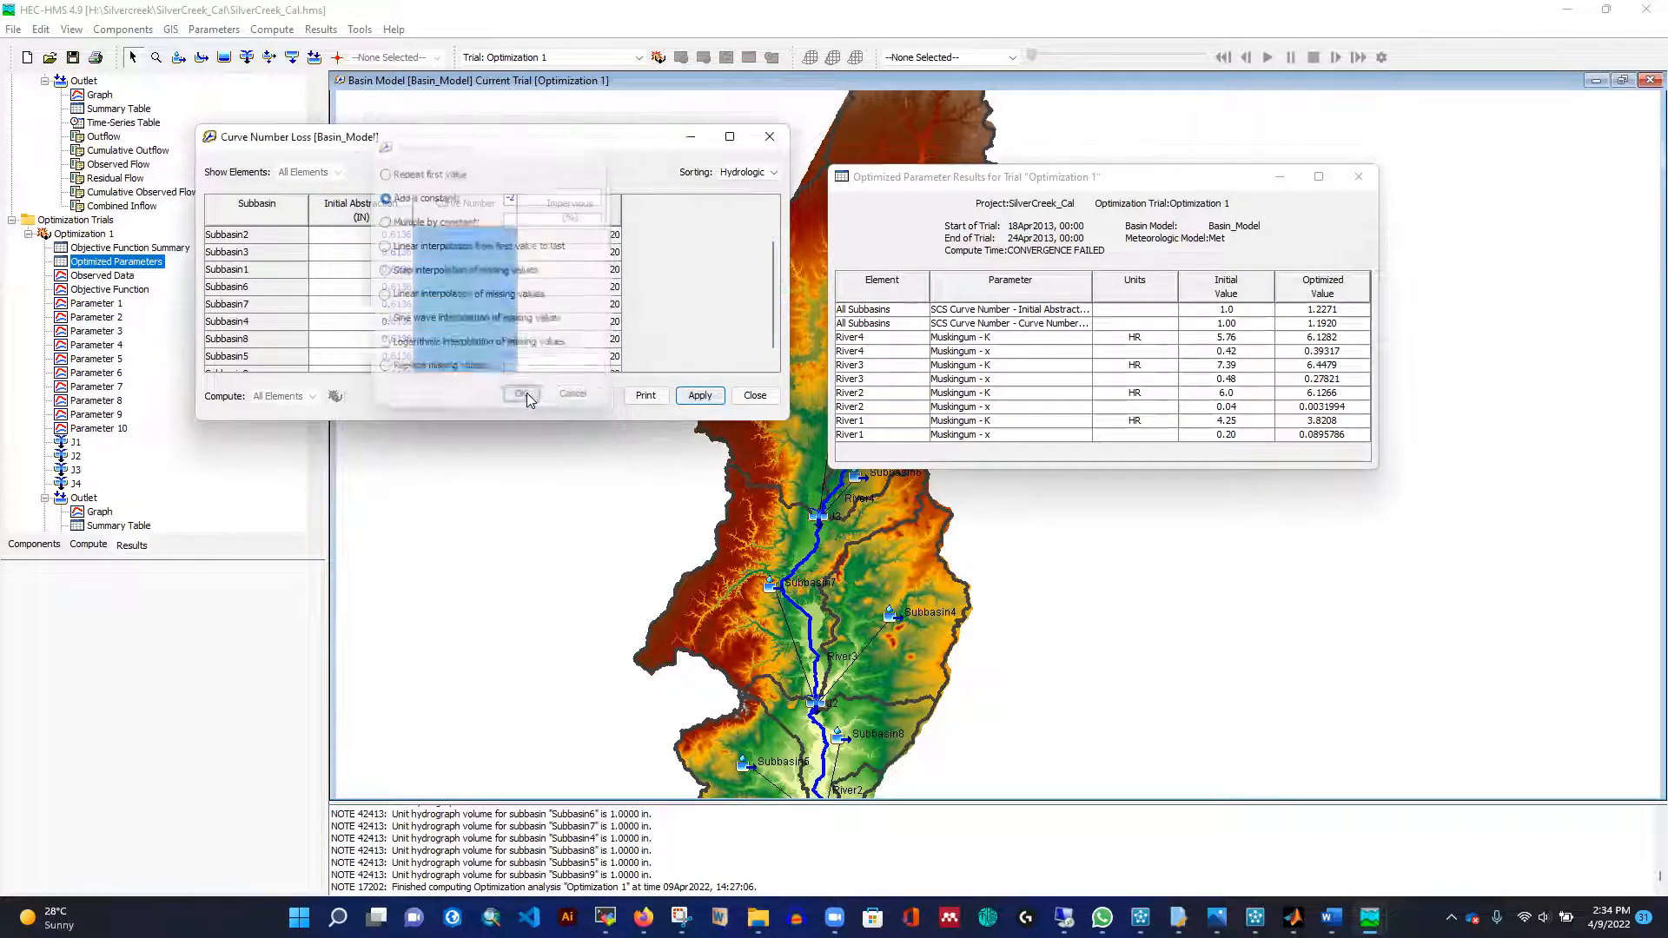
left_click(702, 398)
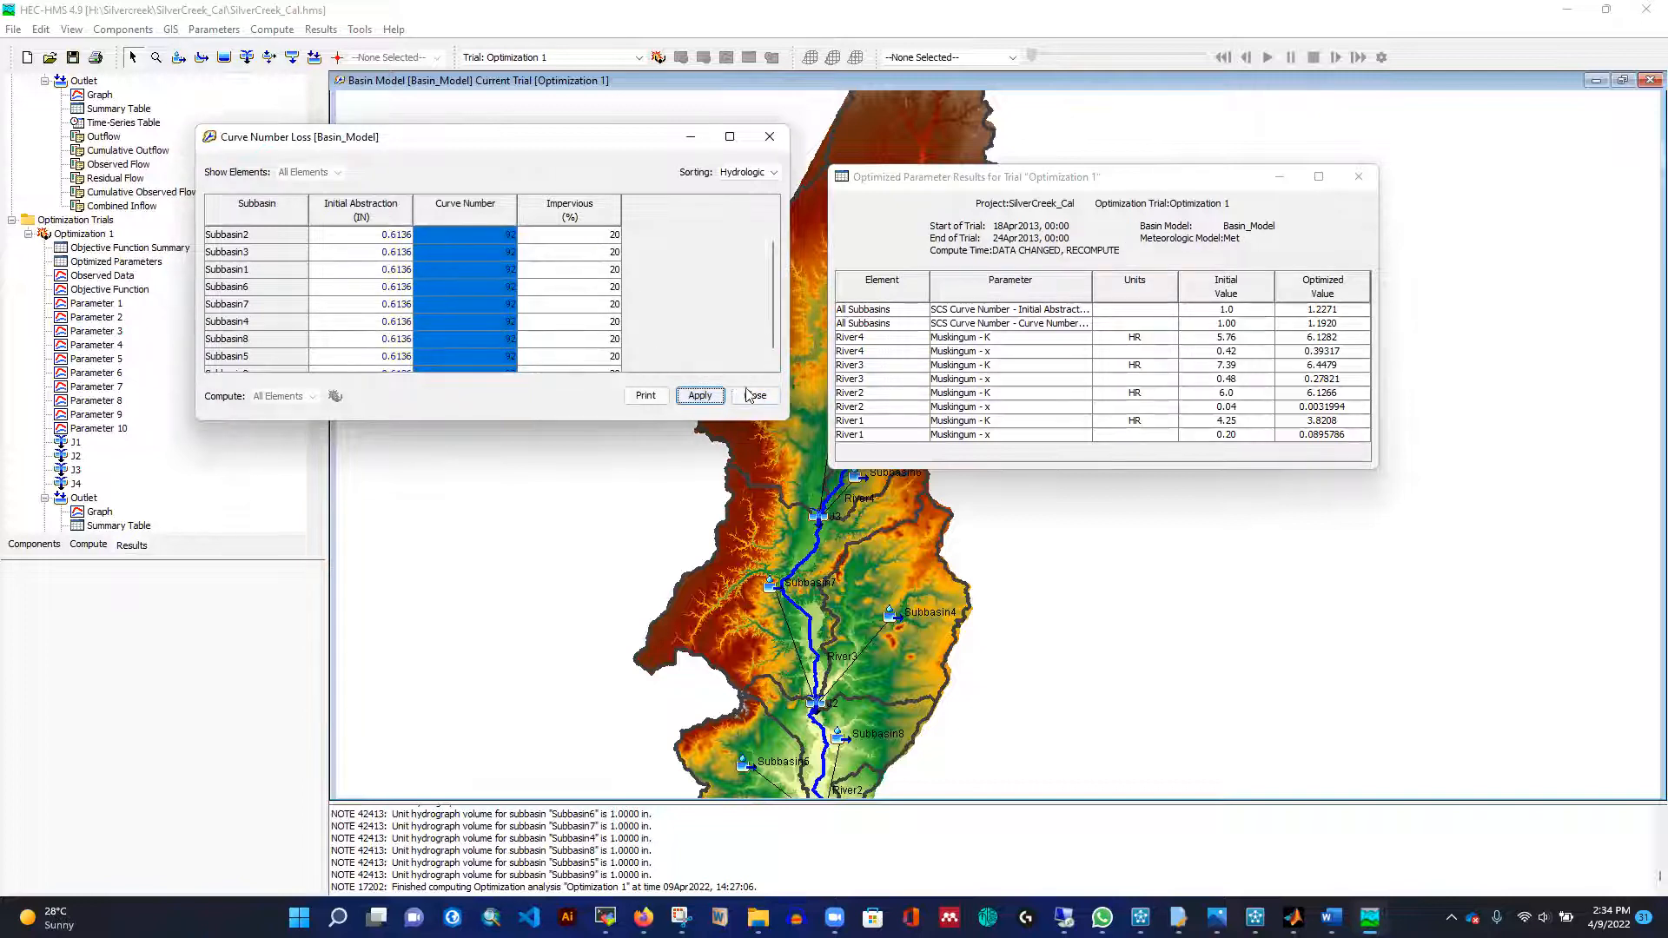
left_click(752, 395)
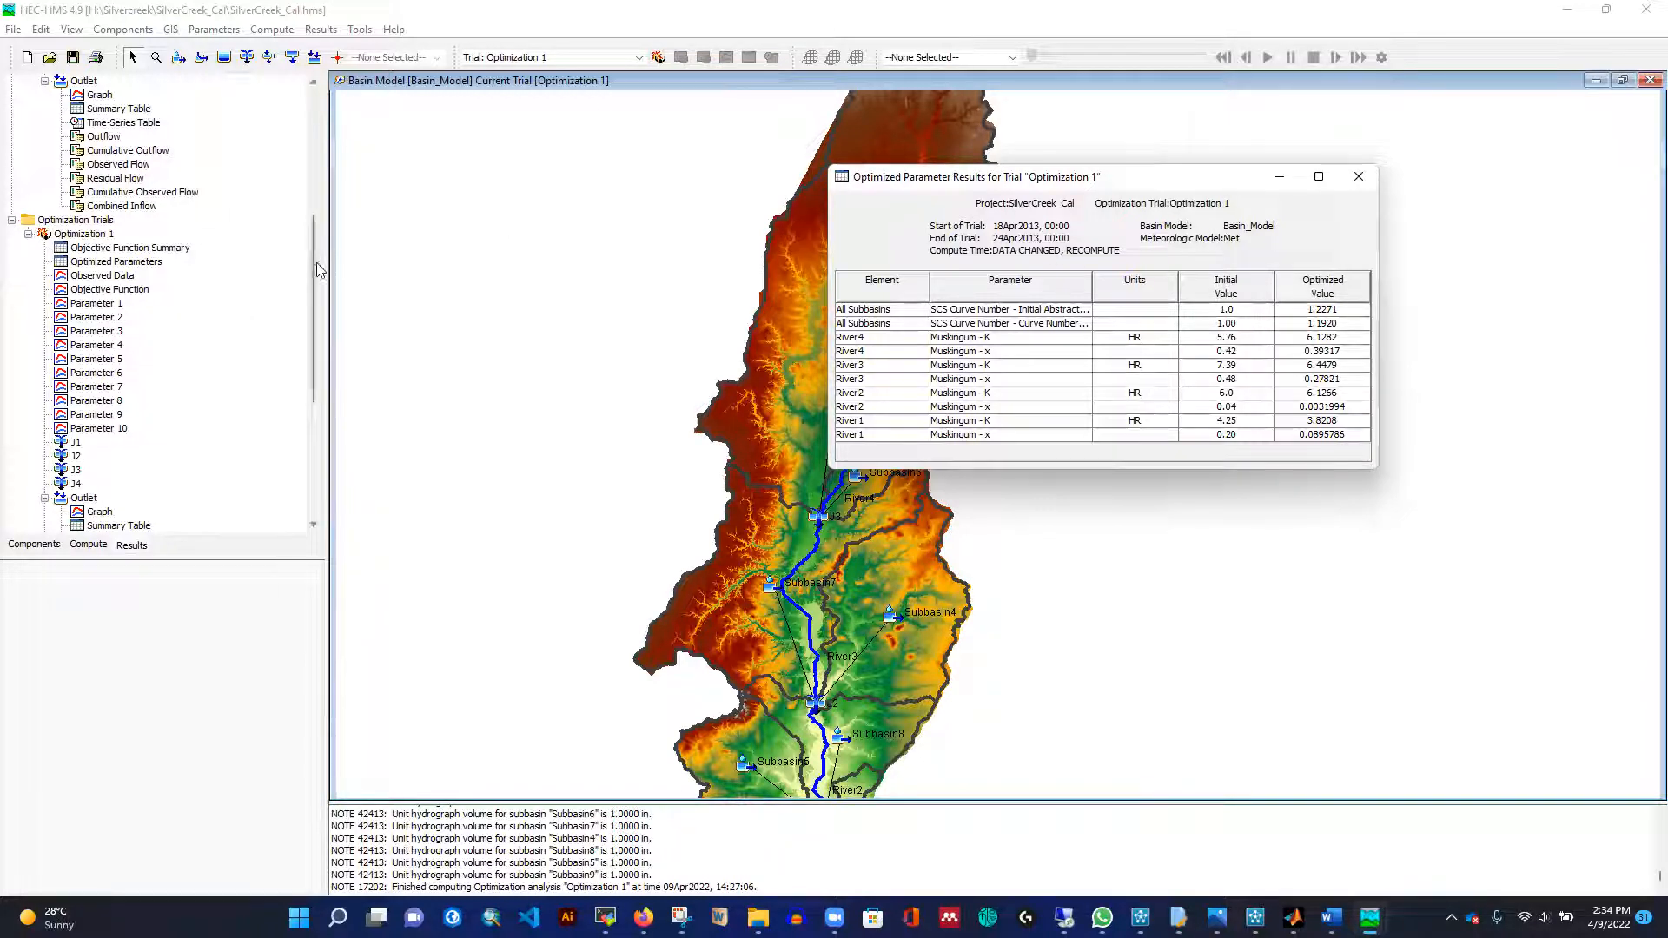
Make Basin_Model_Run the current compute selection and compute it.
left_click(317, 139)
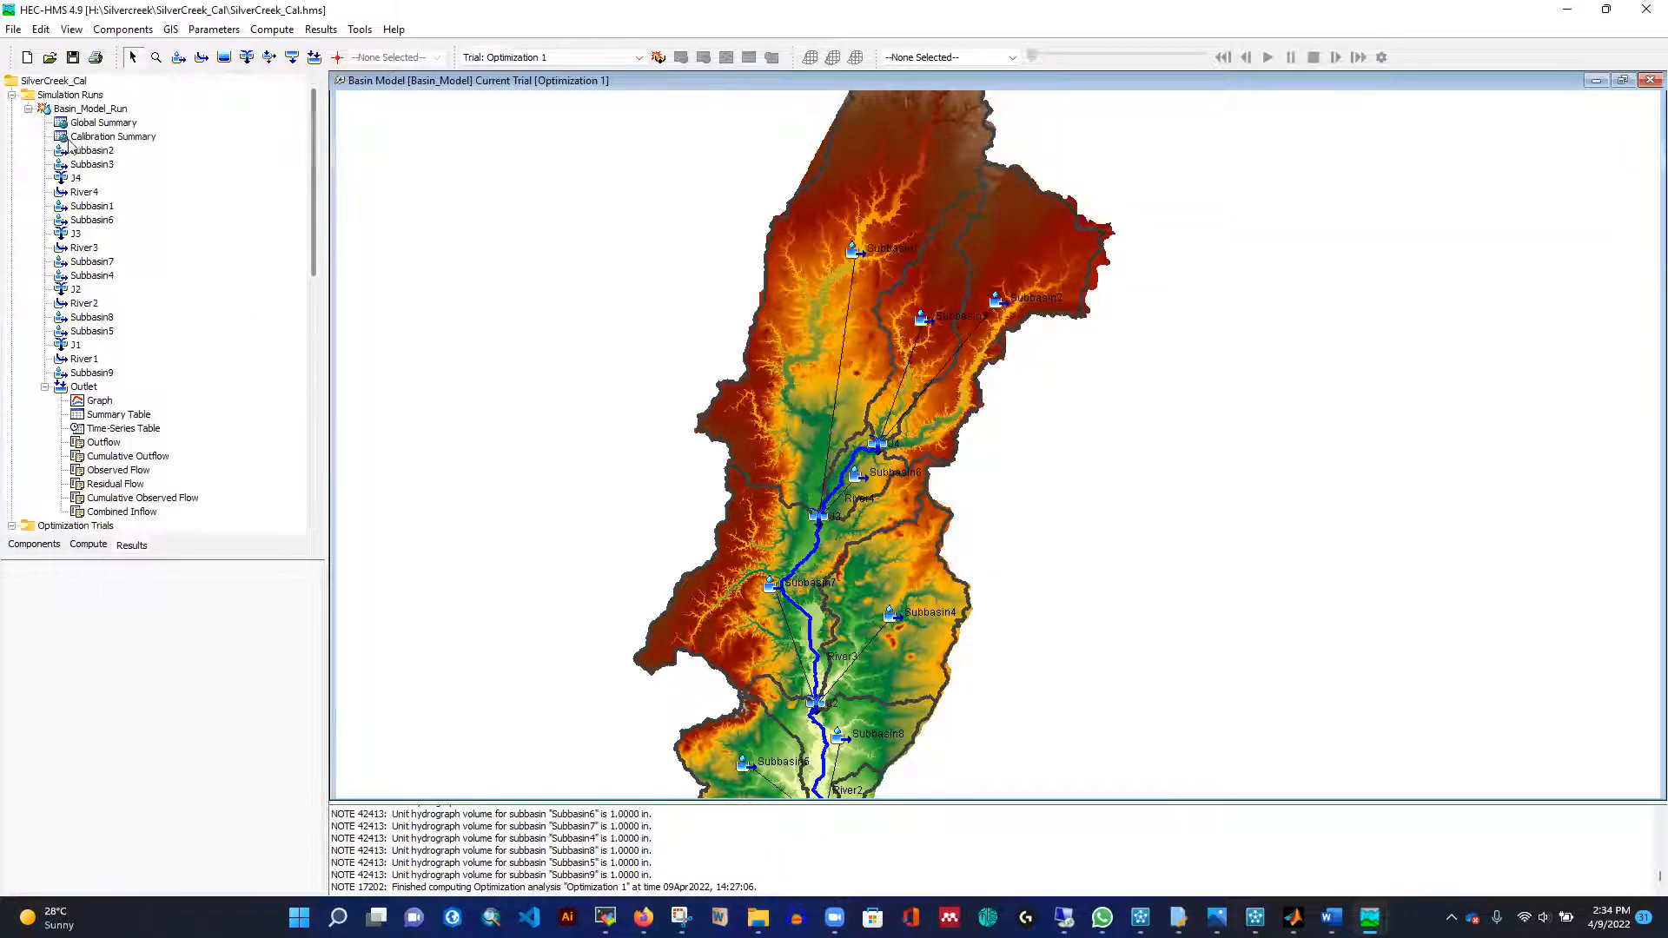
left_click(525, 59)
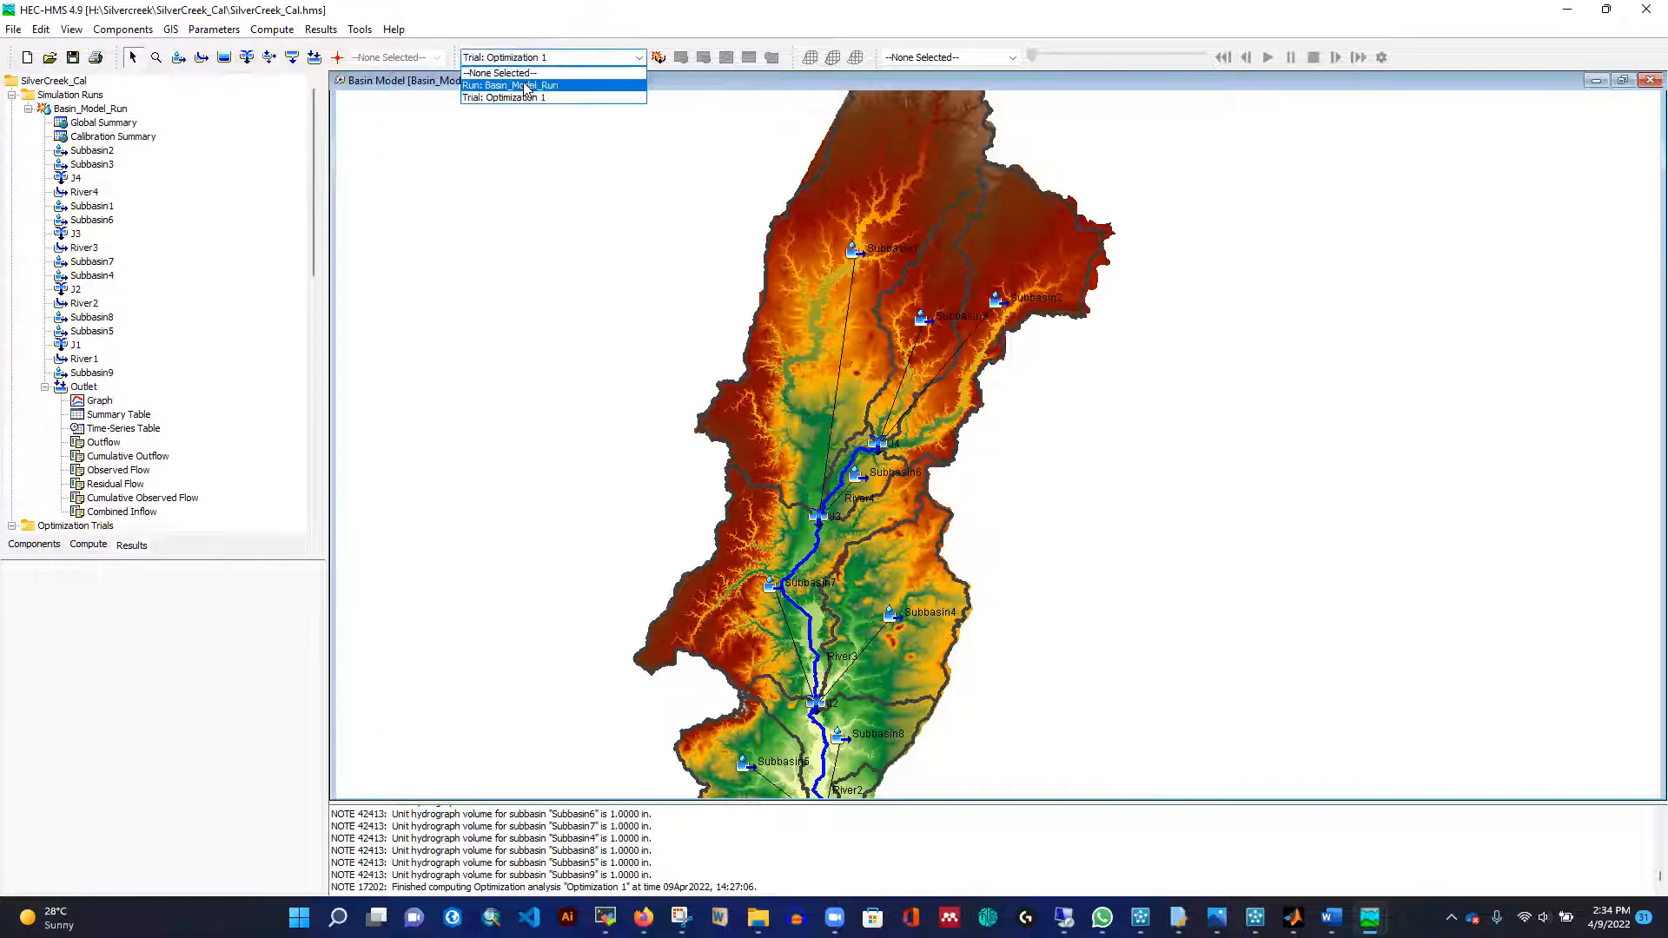
left_click(529, 90)
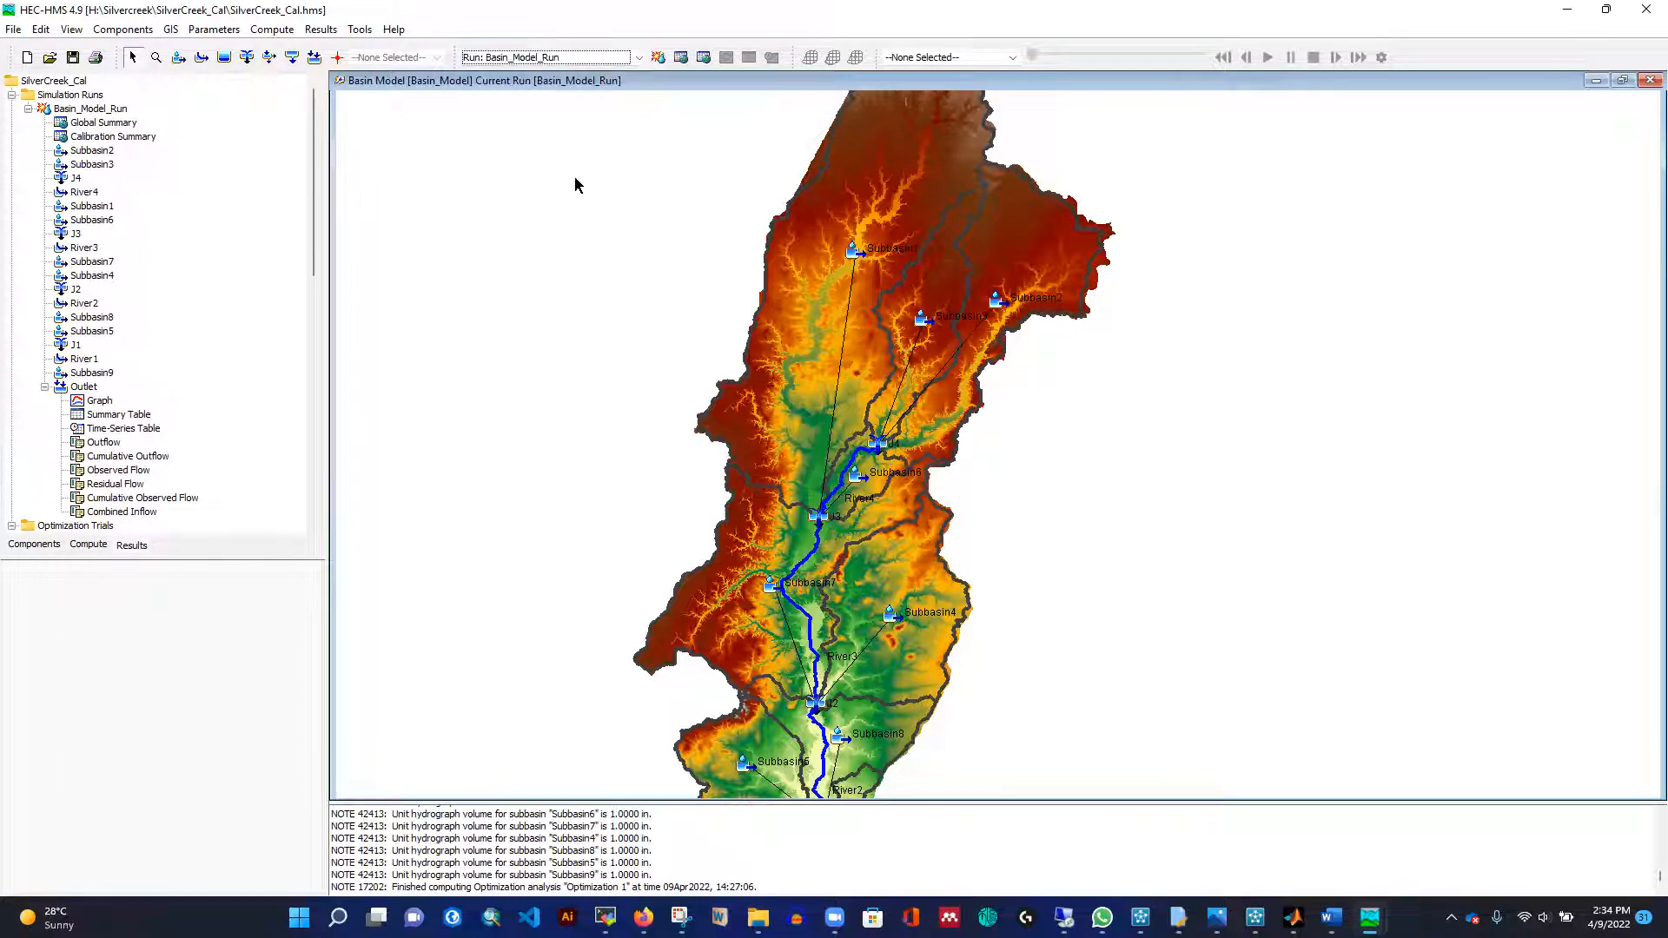
left_click(658, 57)
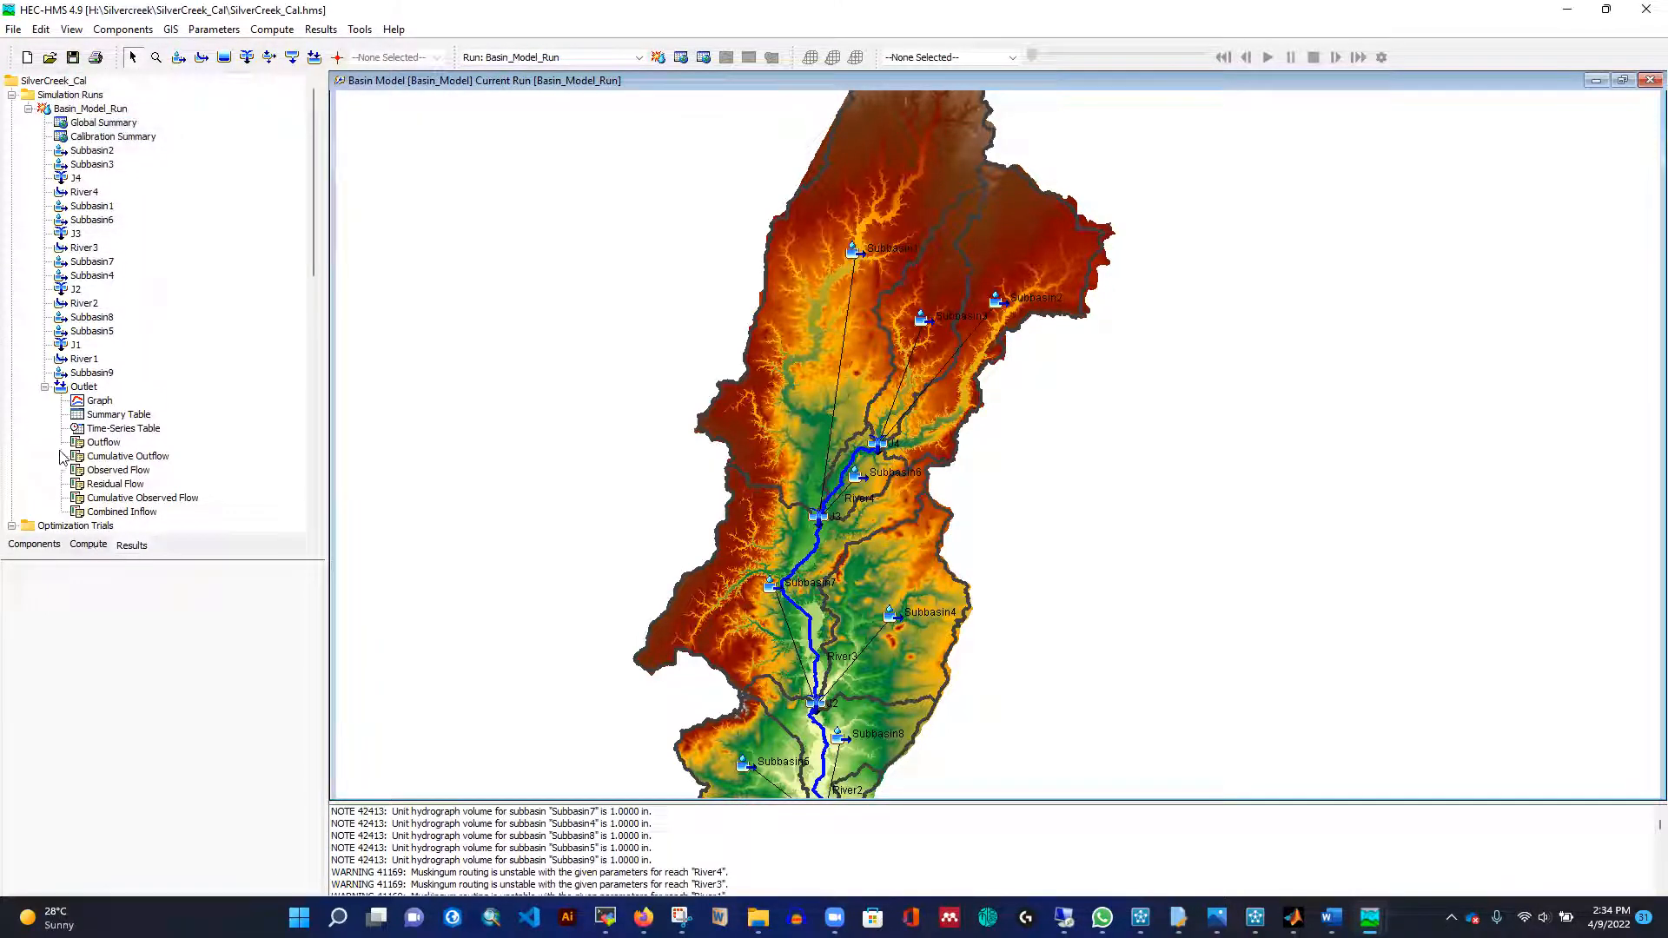
Review the Outlet hydrograph enlarged and the Outlet summary table of Basin_Model_Run.
left_click(99, 401)
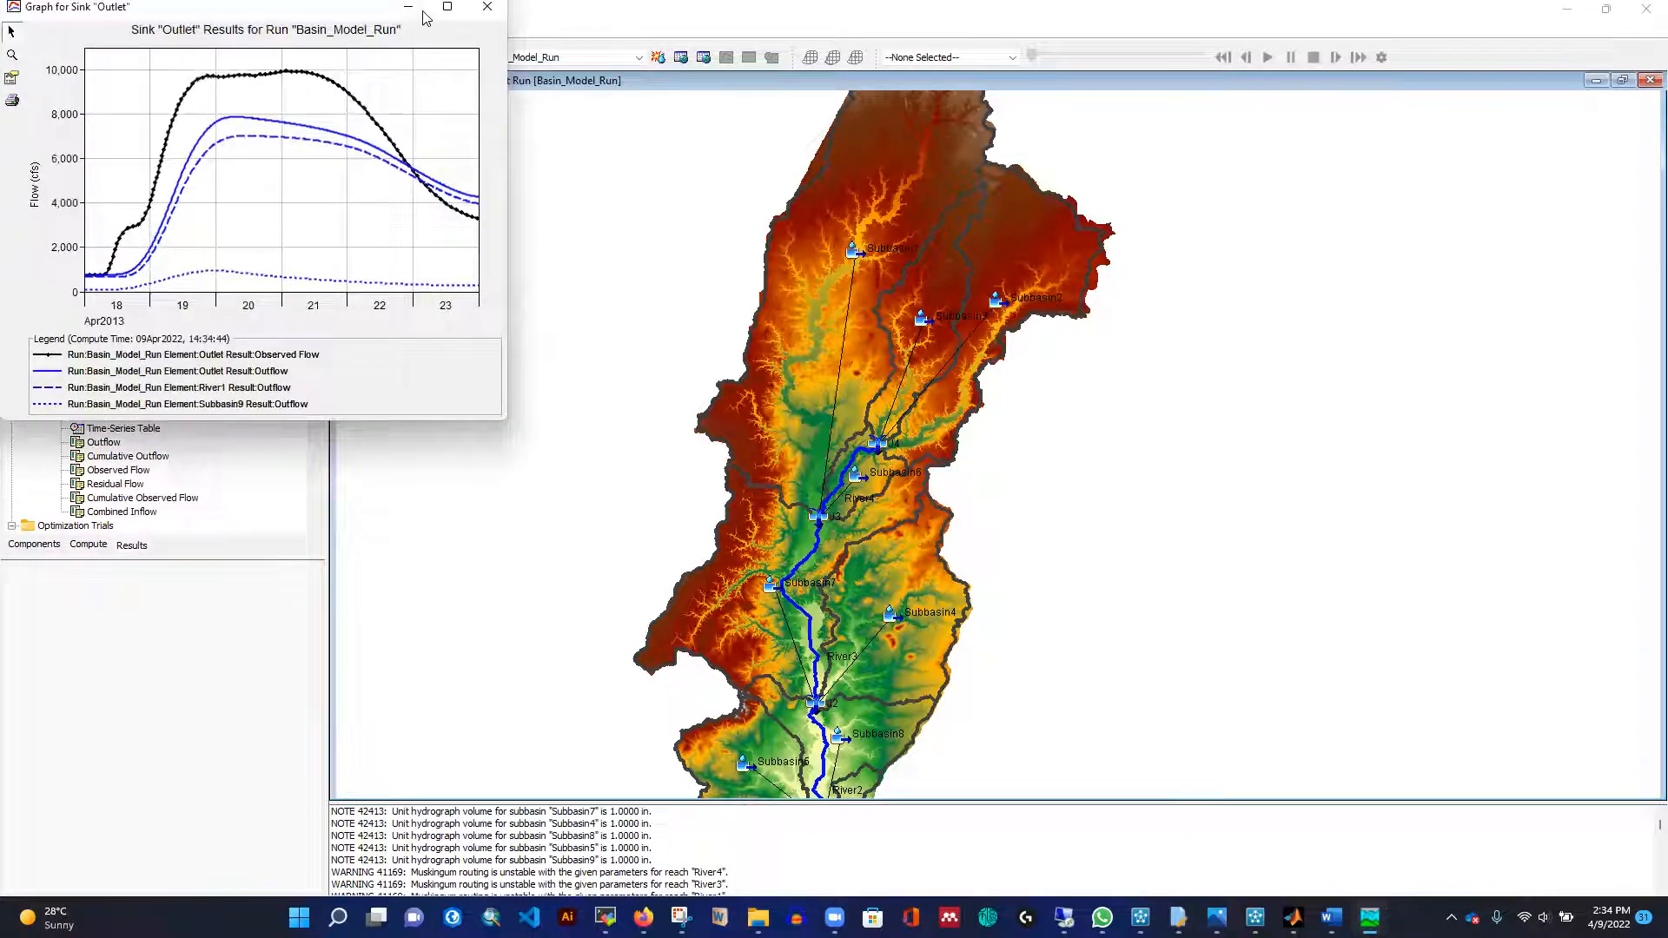
left_click(446, 8)
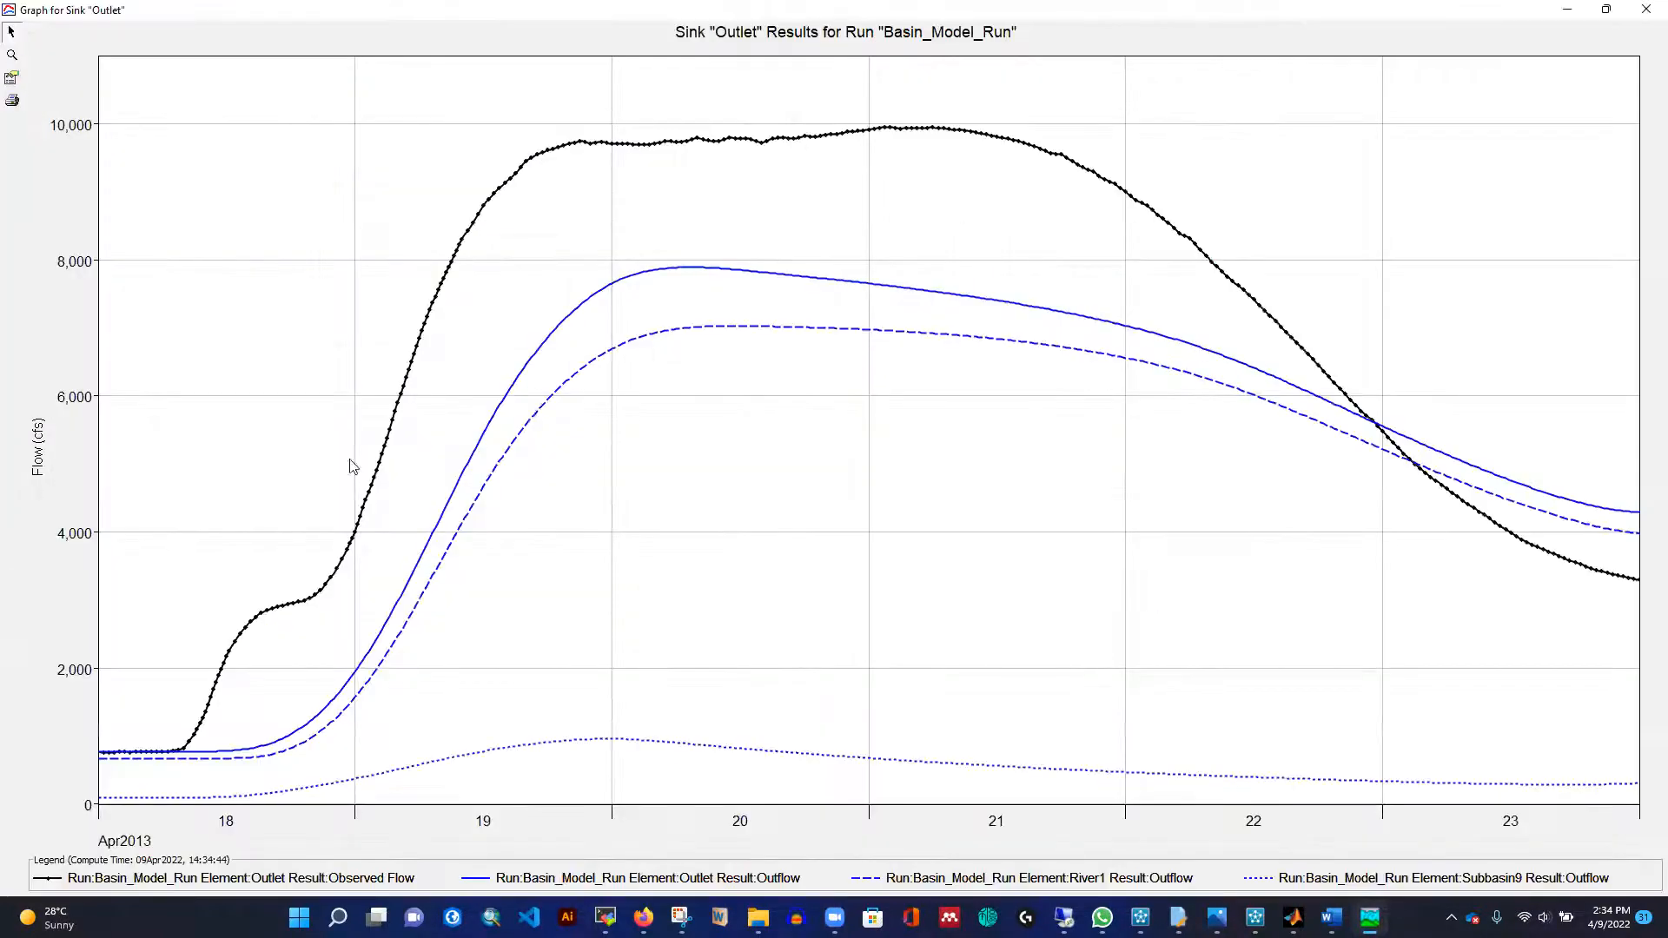
left_click(1645, 11)
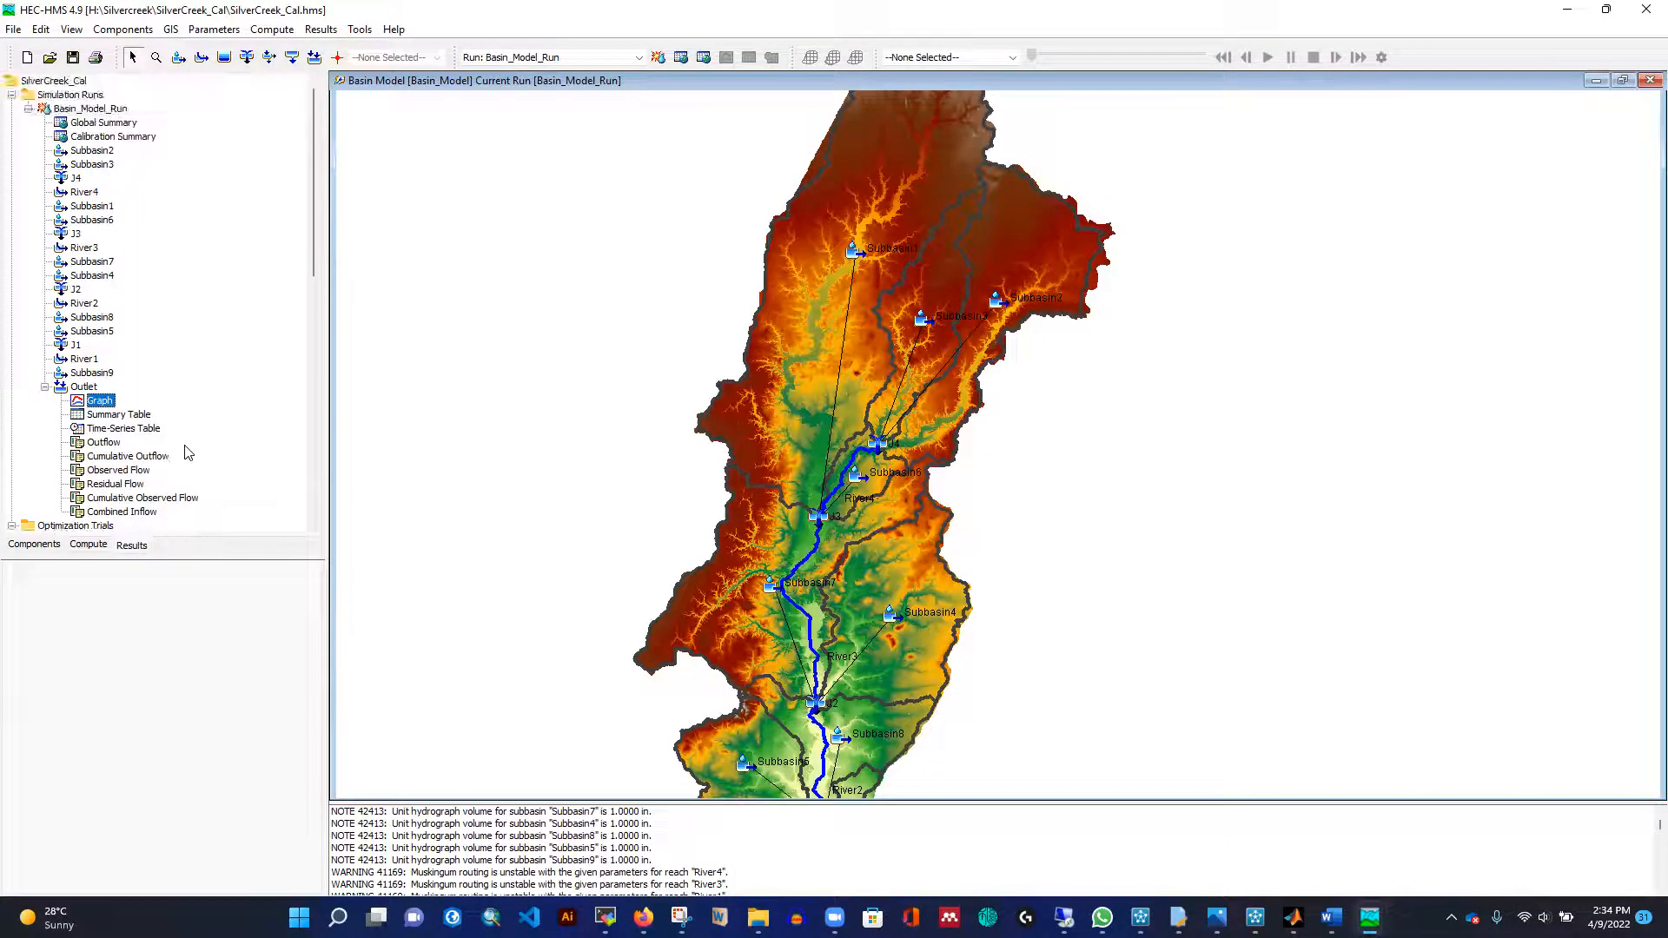
left_click(125, 417)
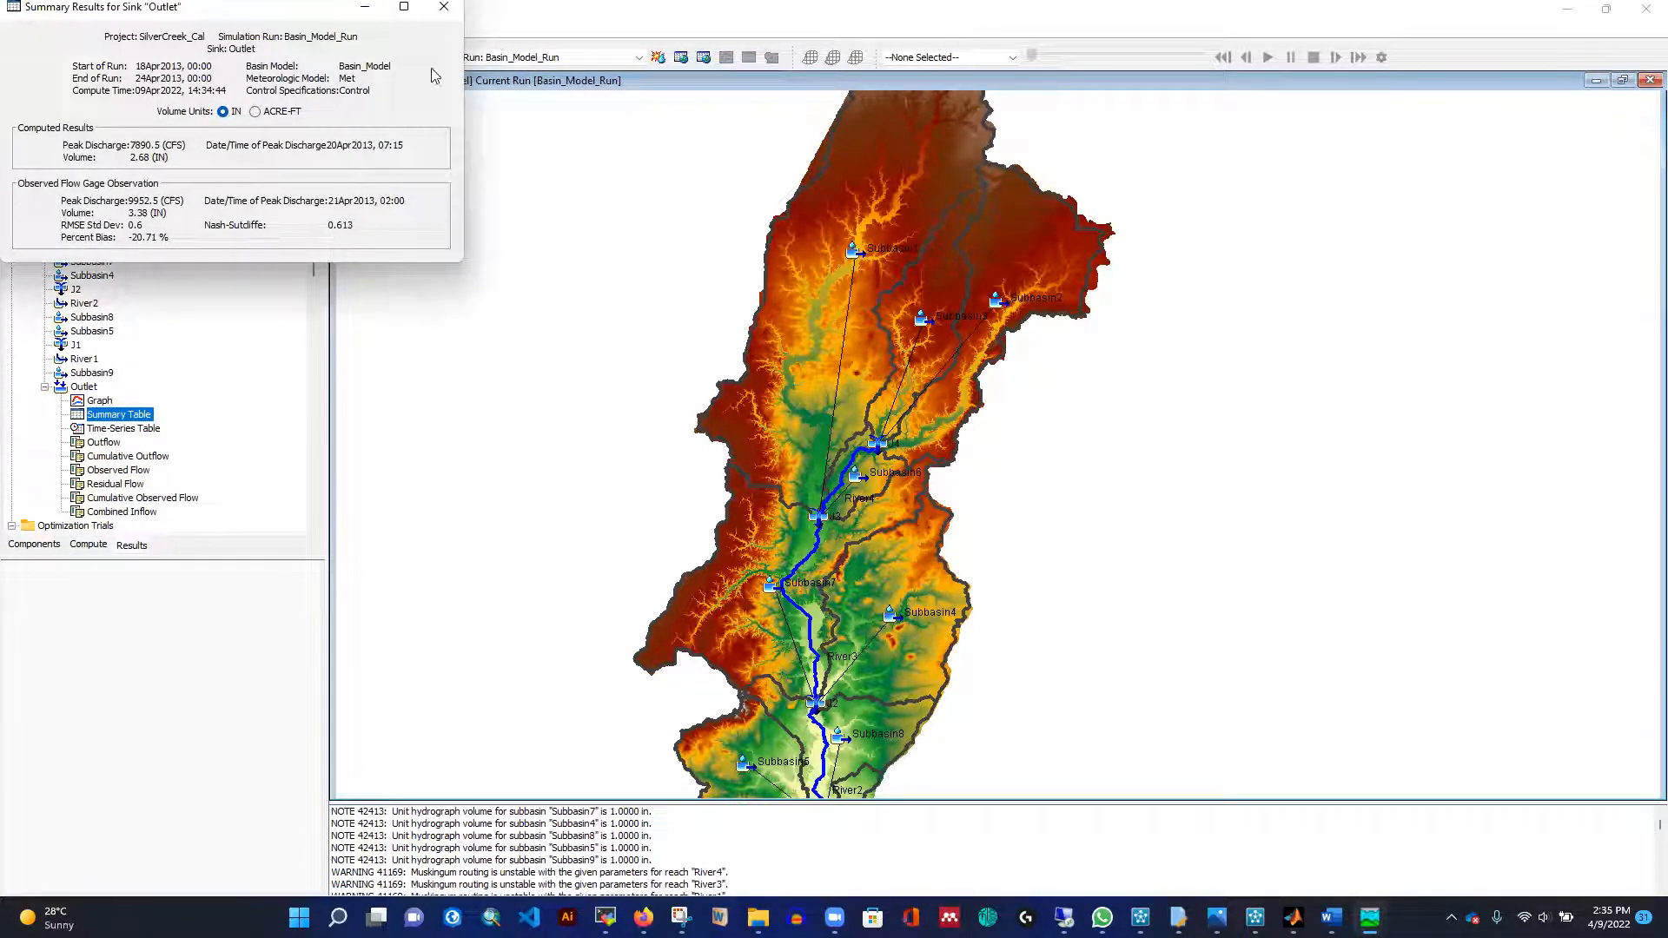
left_click(444, 8)
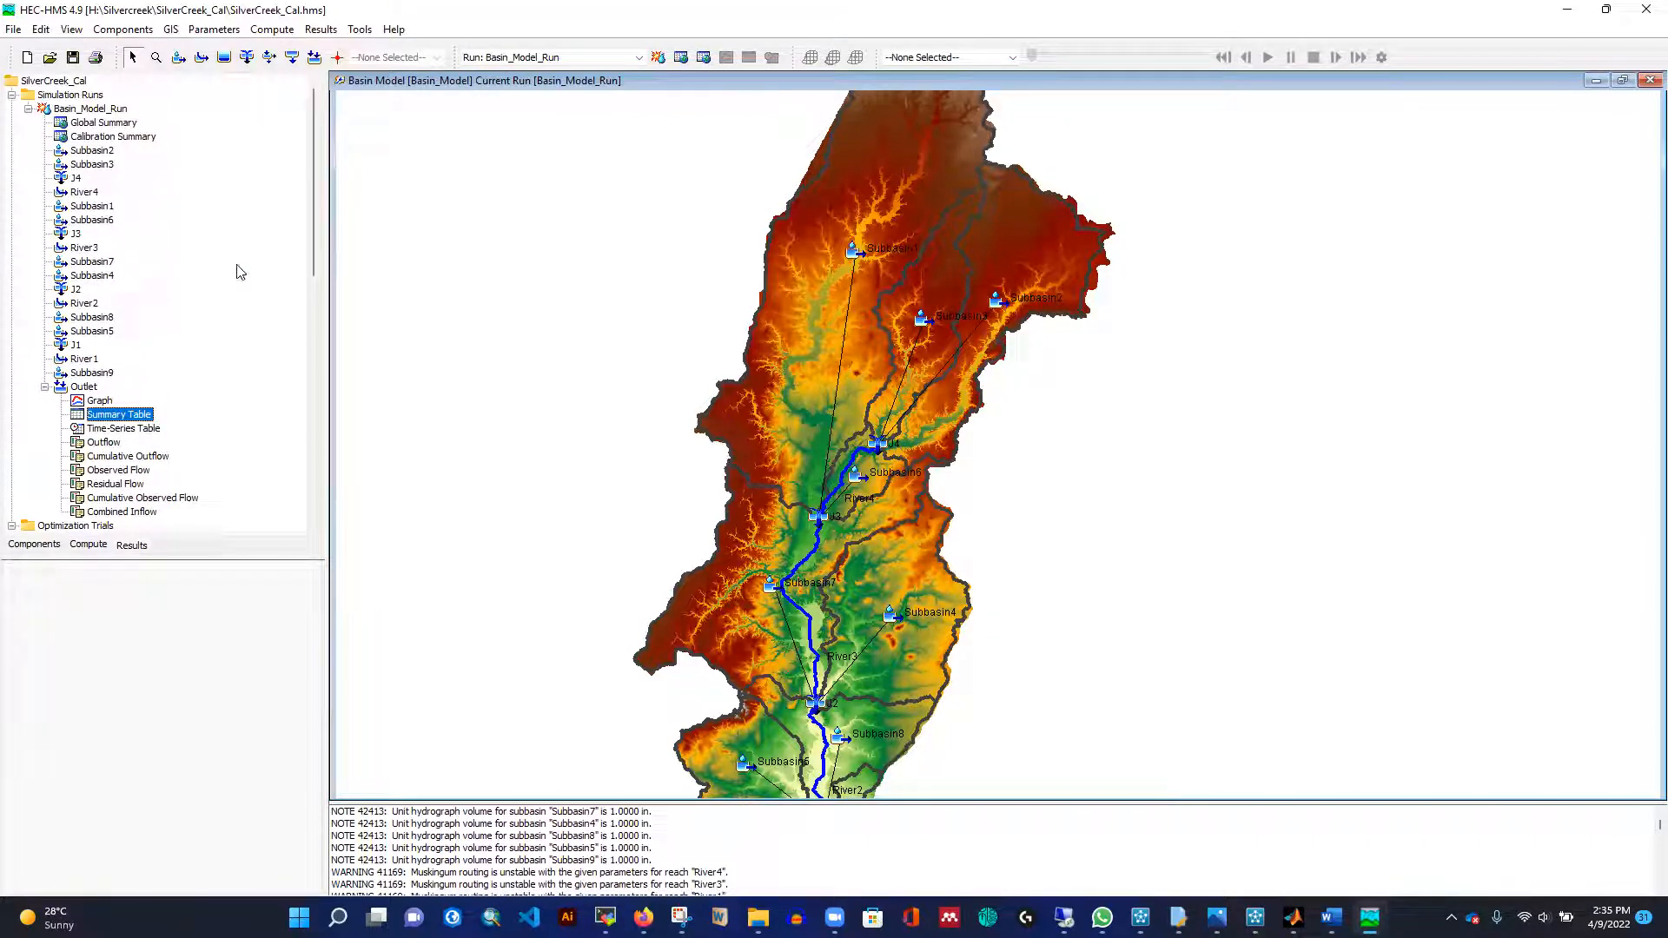
Bring back the Optimization 1 optimized parameters table and enlarge it to show the full parameter names.
mouse_move(1370, 918)
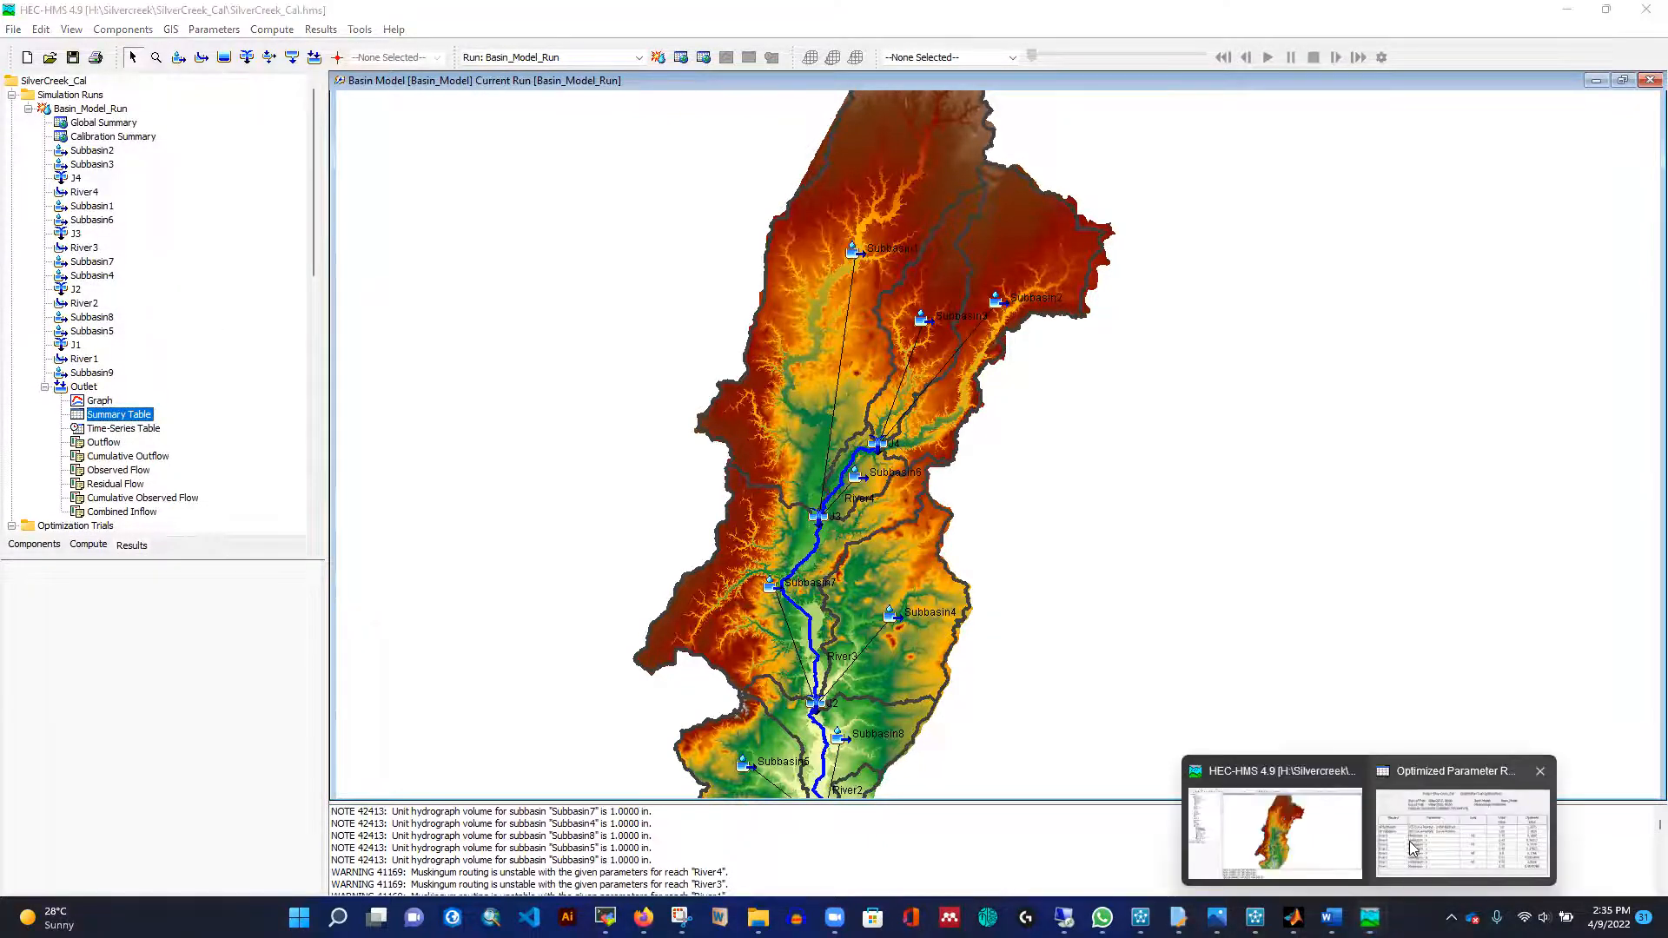
left_click(1415, 847)
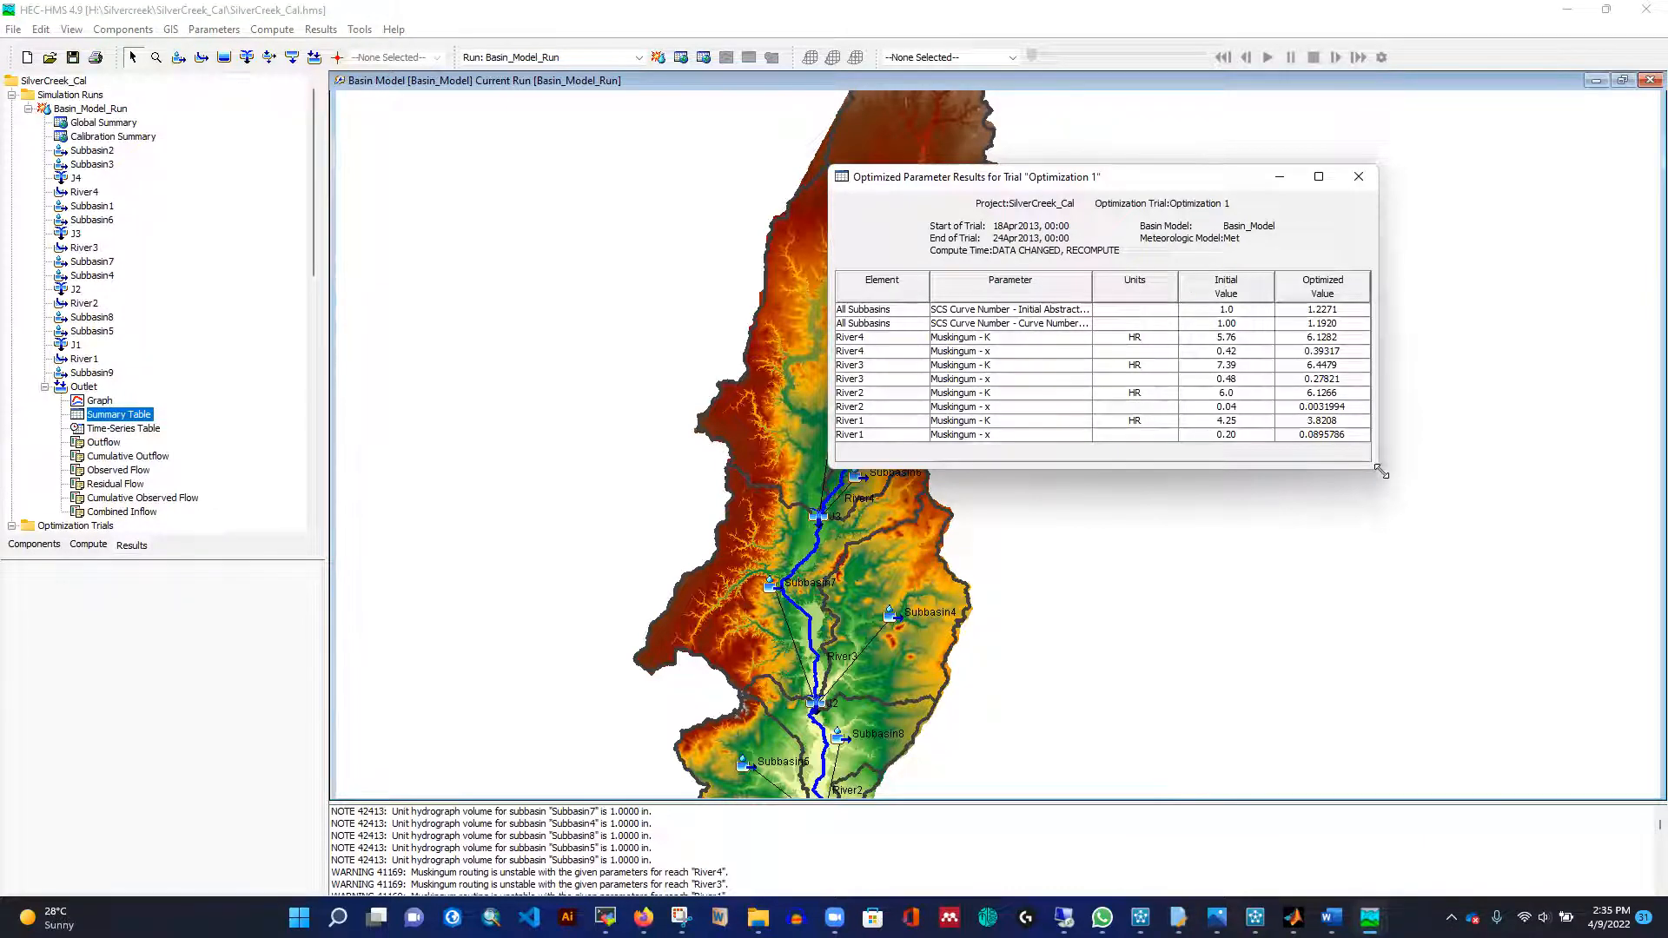
left_click_drag(1382, 472, 1545, 514)
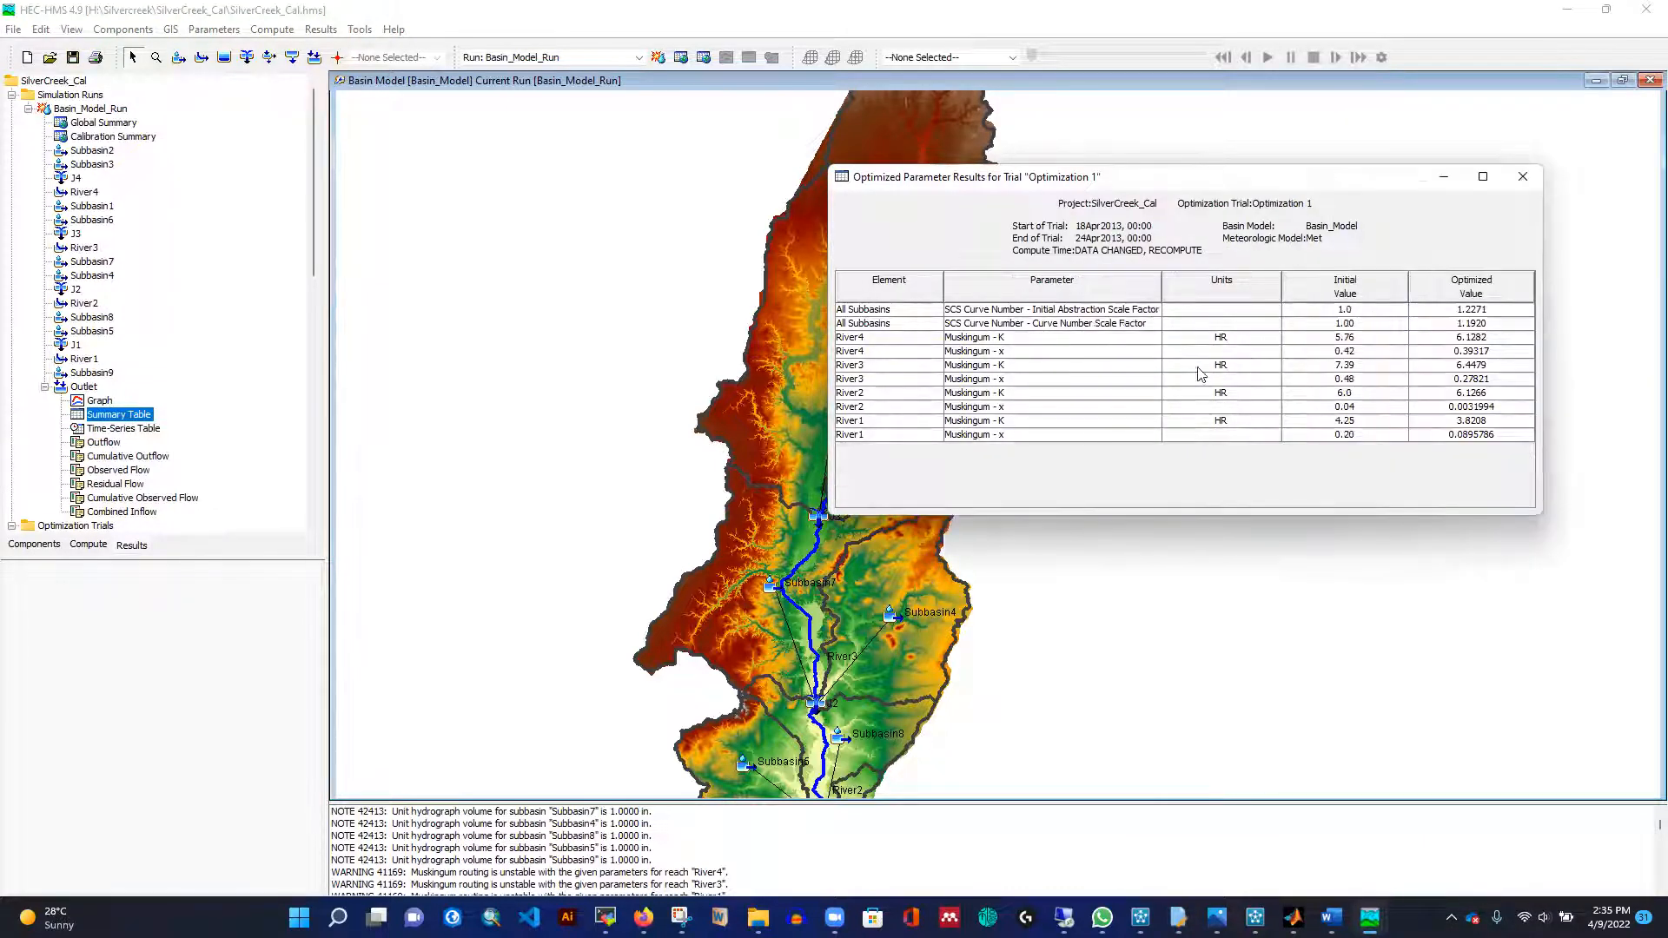
Open the Muskingum routing parameters of Basin_Model, enlarge the table and show it beside the Optimization 1 optimized parameters.
left_click(39, 546)
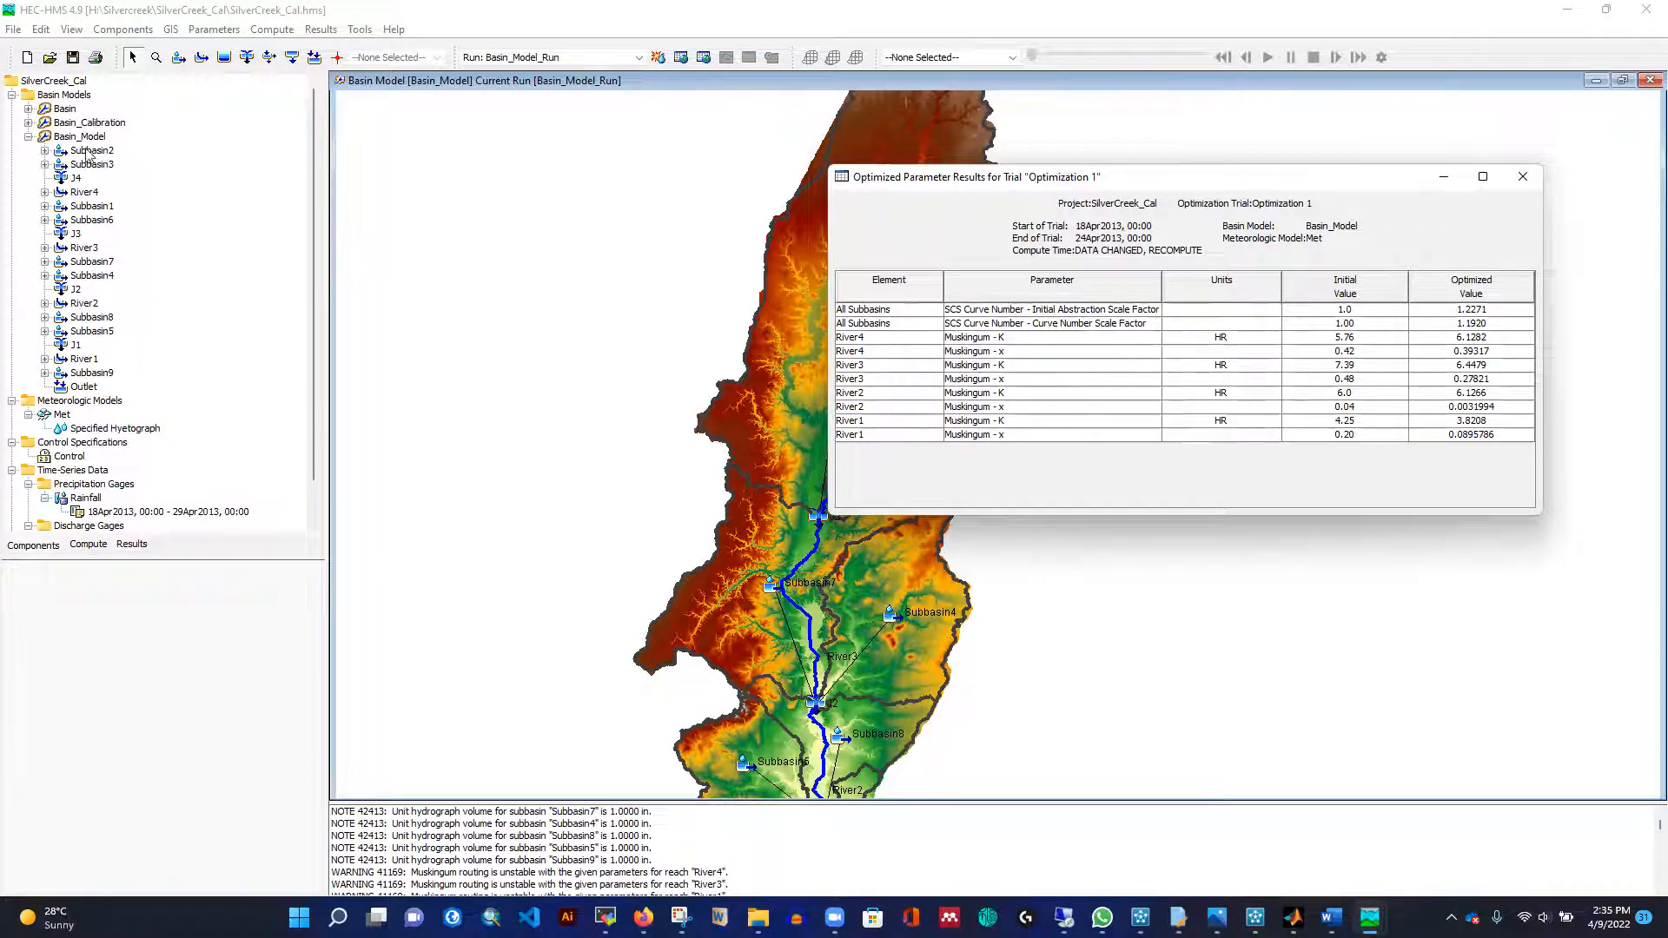
left_click(80, 136)
left_click(214, 28)
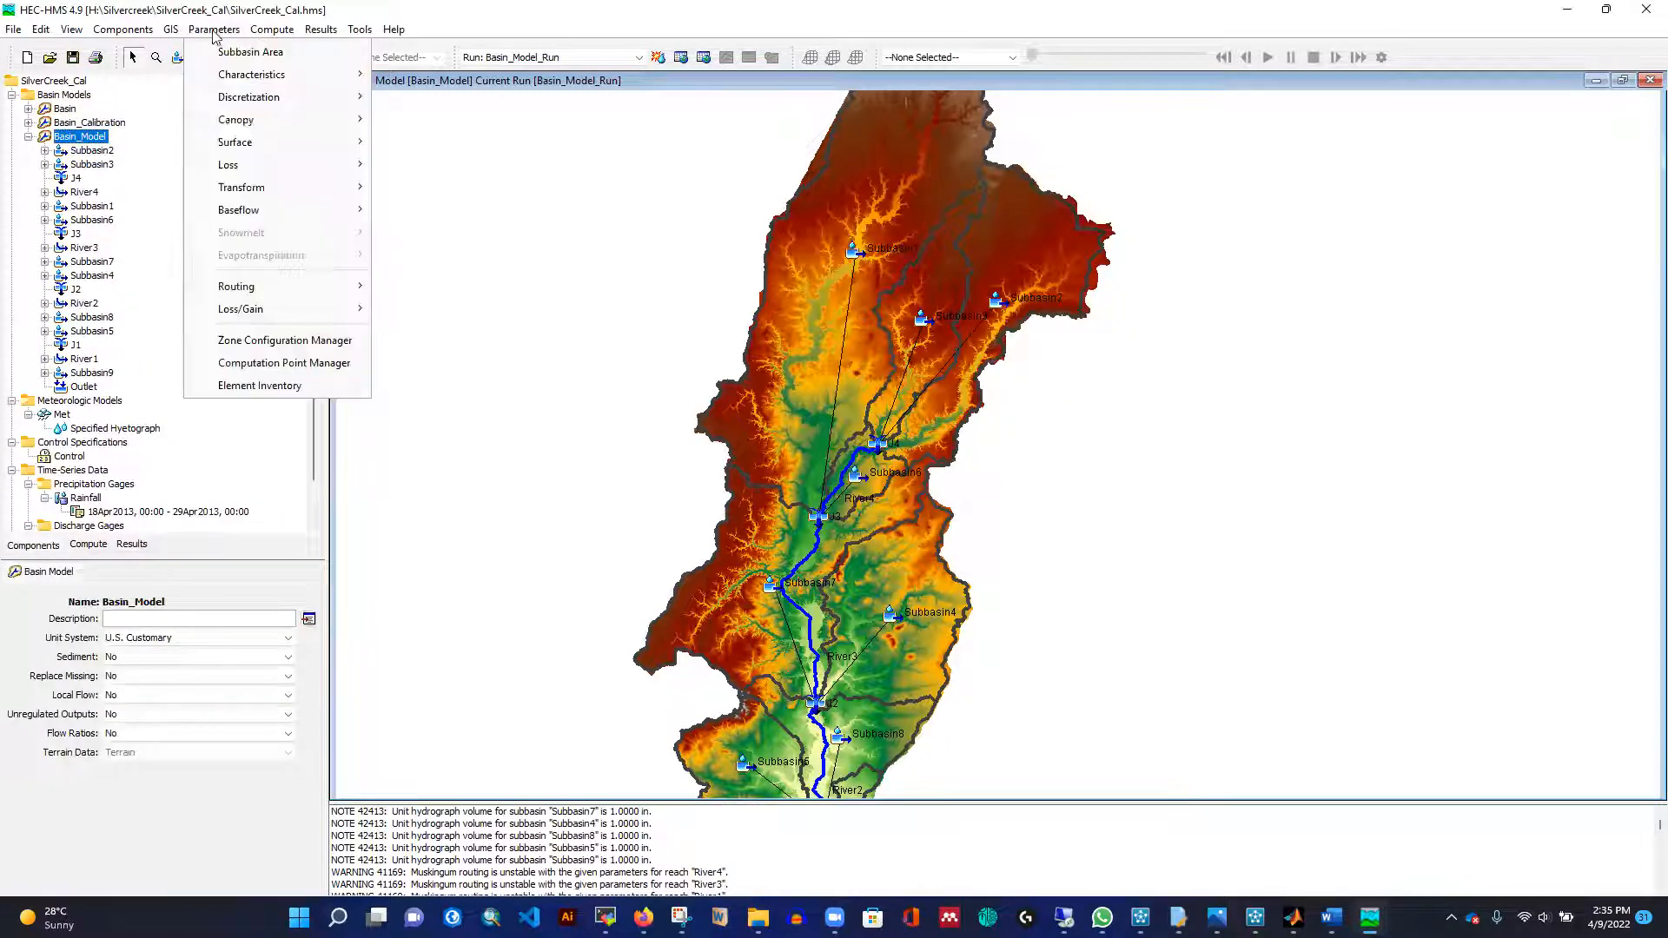
mouse_move(330, 286)
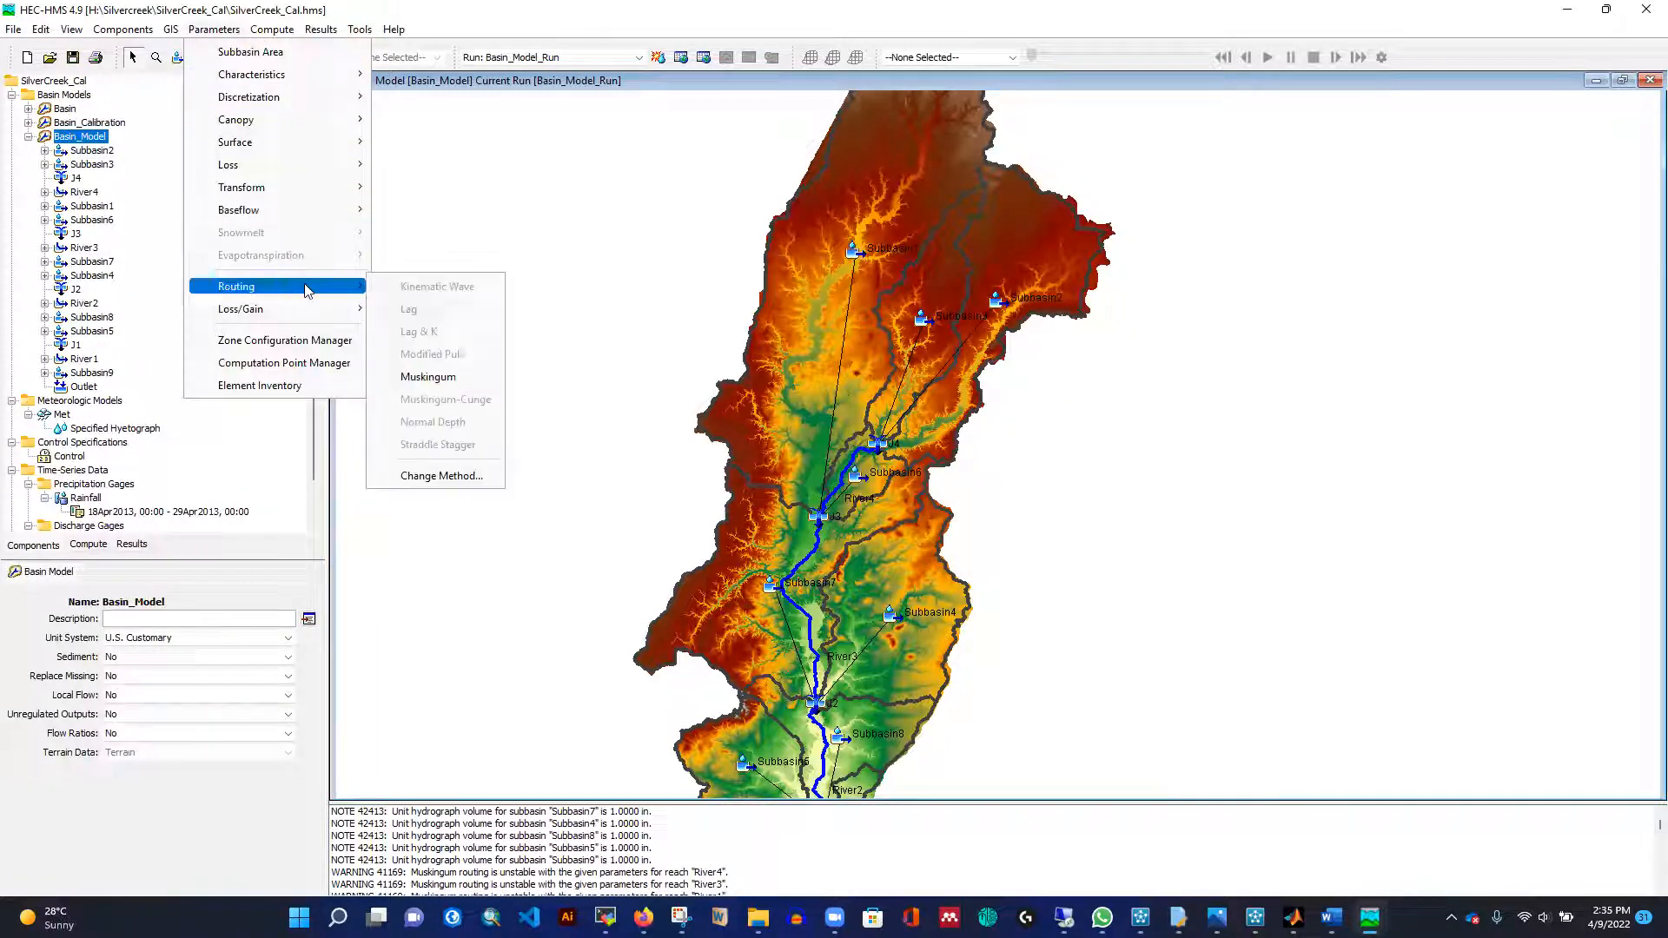
left_click(445, 373)
left_click_drag(508, 138, 415, 75)
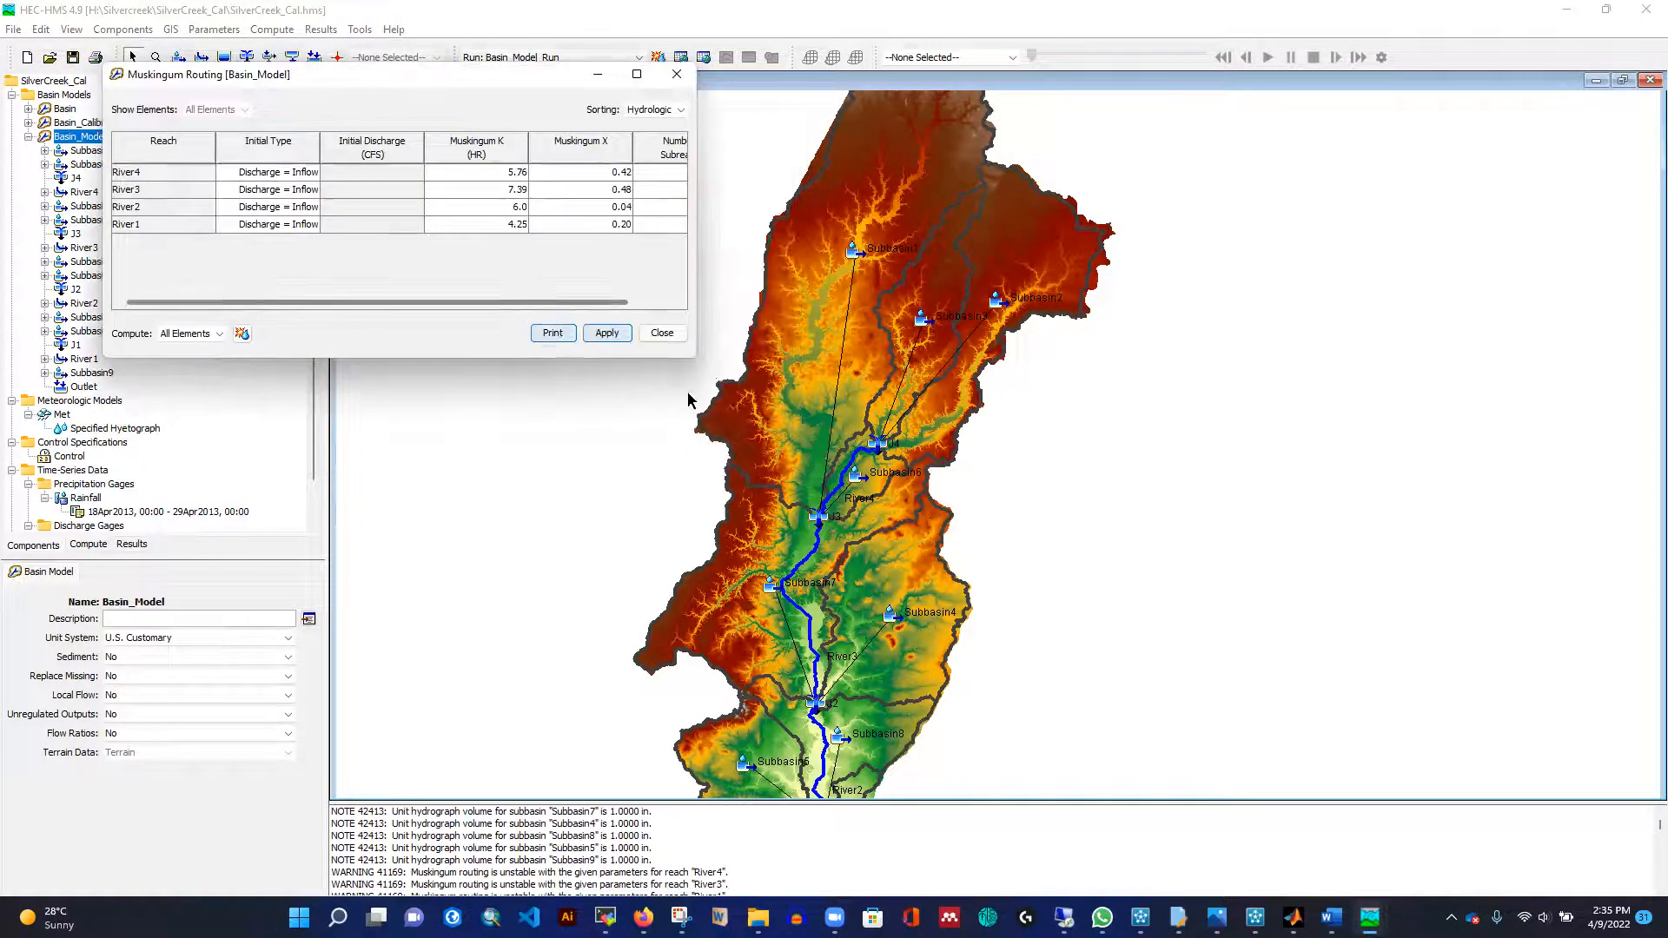
left_click_drag(697, 357, 845, 399)
left_click_drag(423, 84, 360, 79)
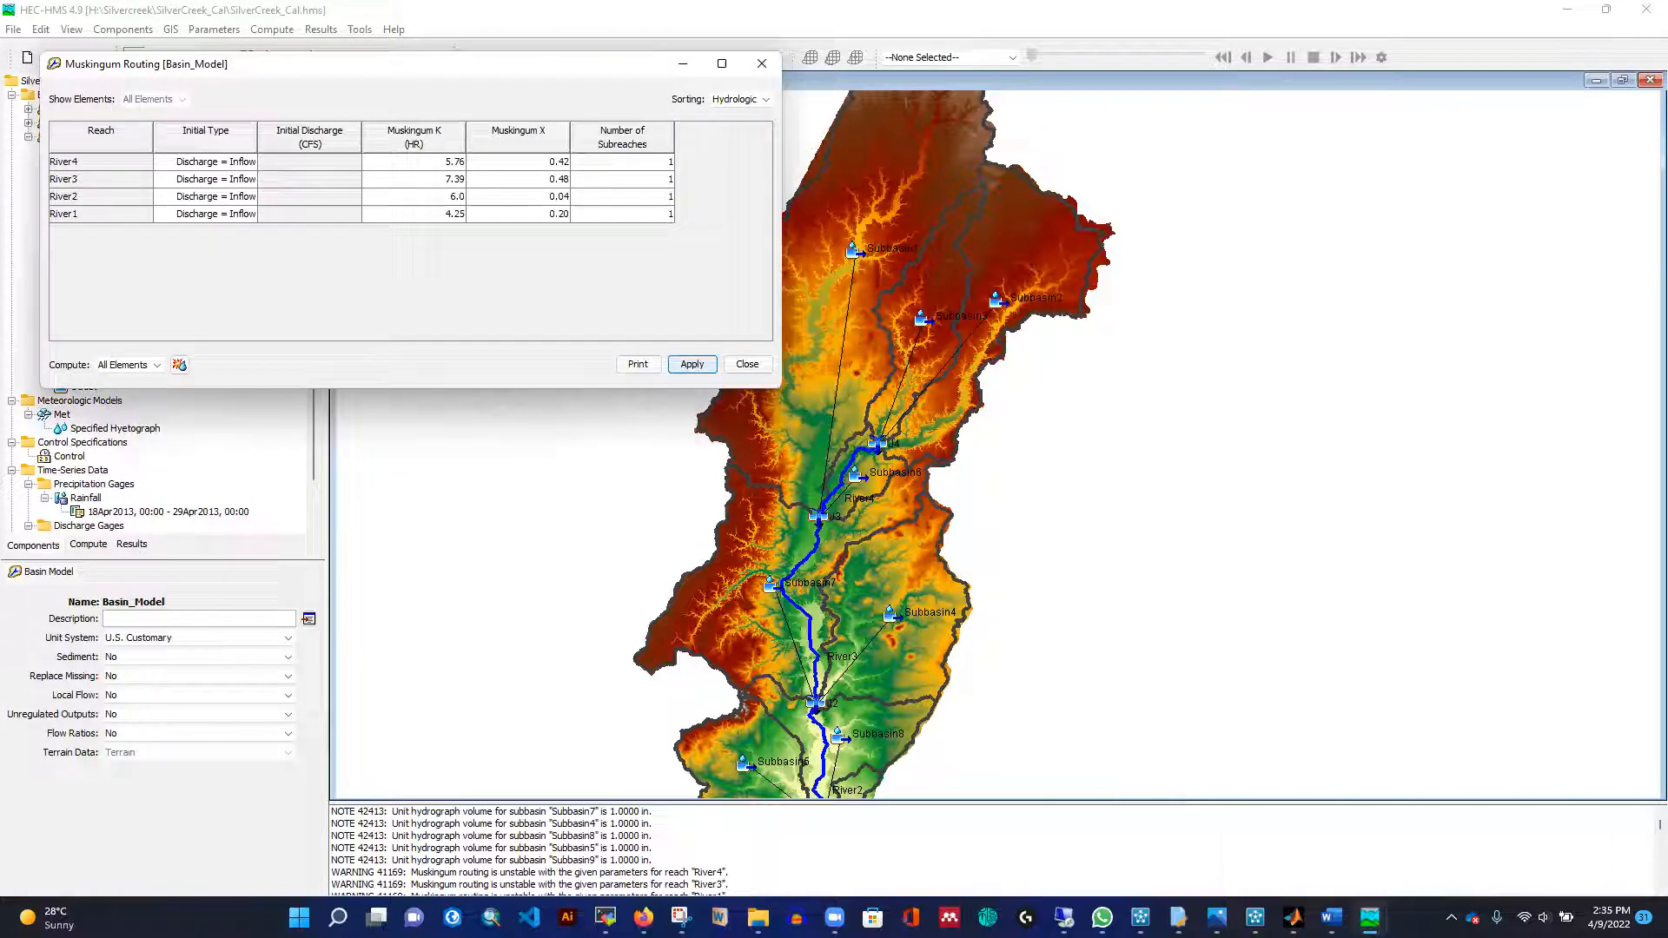
mouse_move(1371, 919)
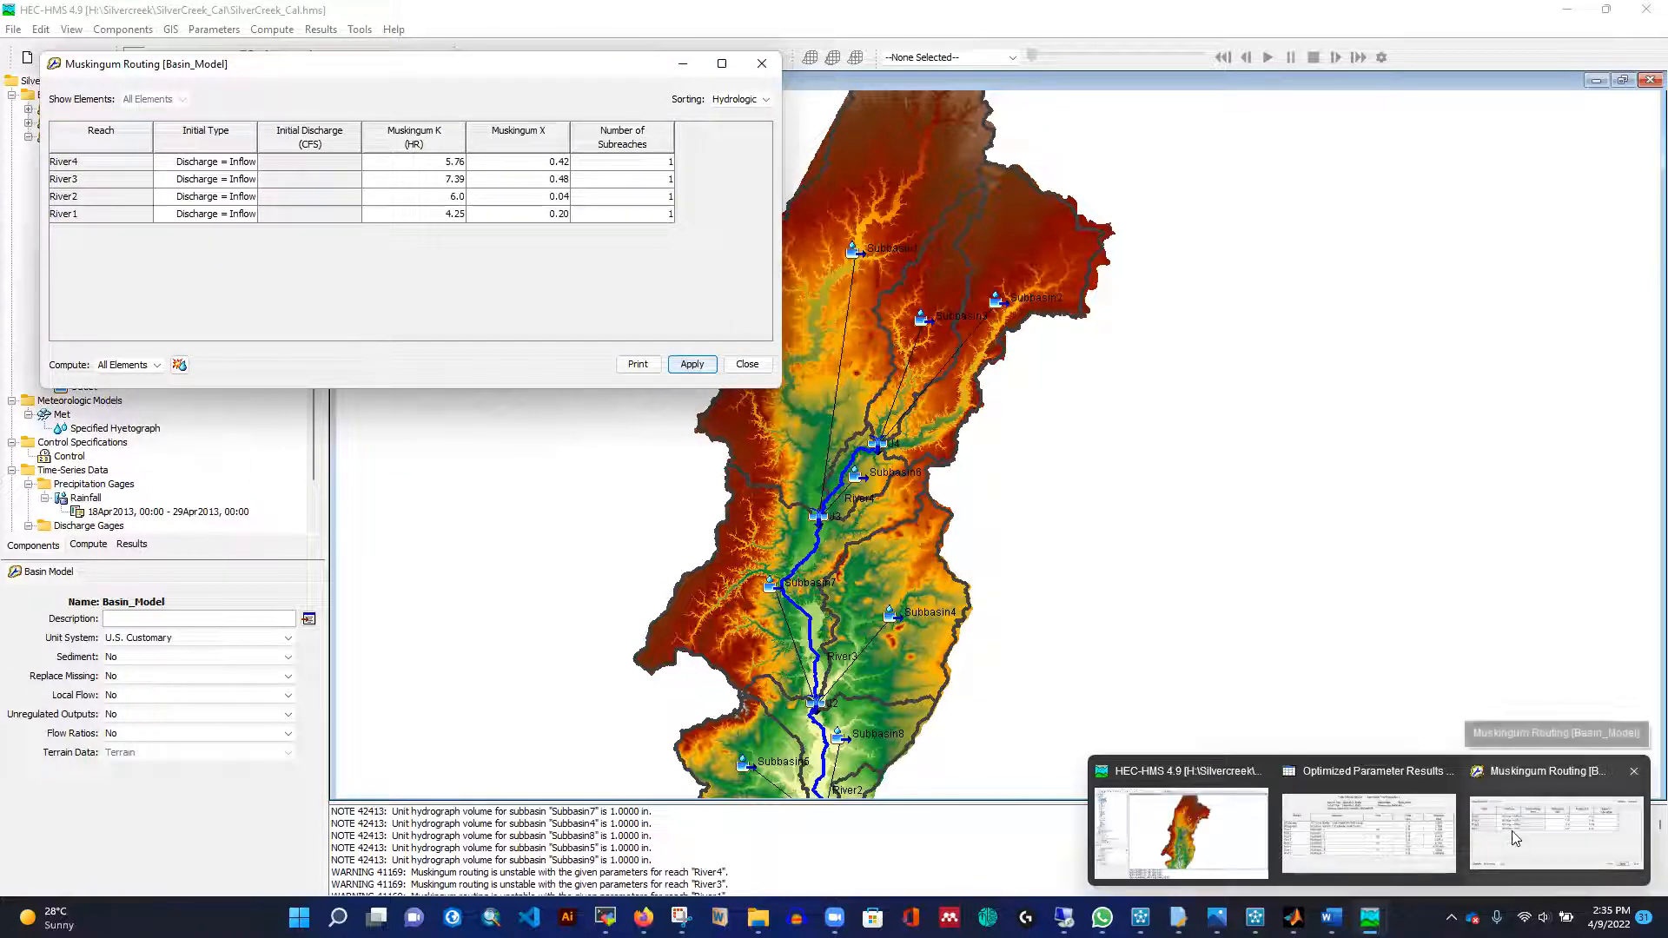
left_click(1369, 832)
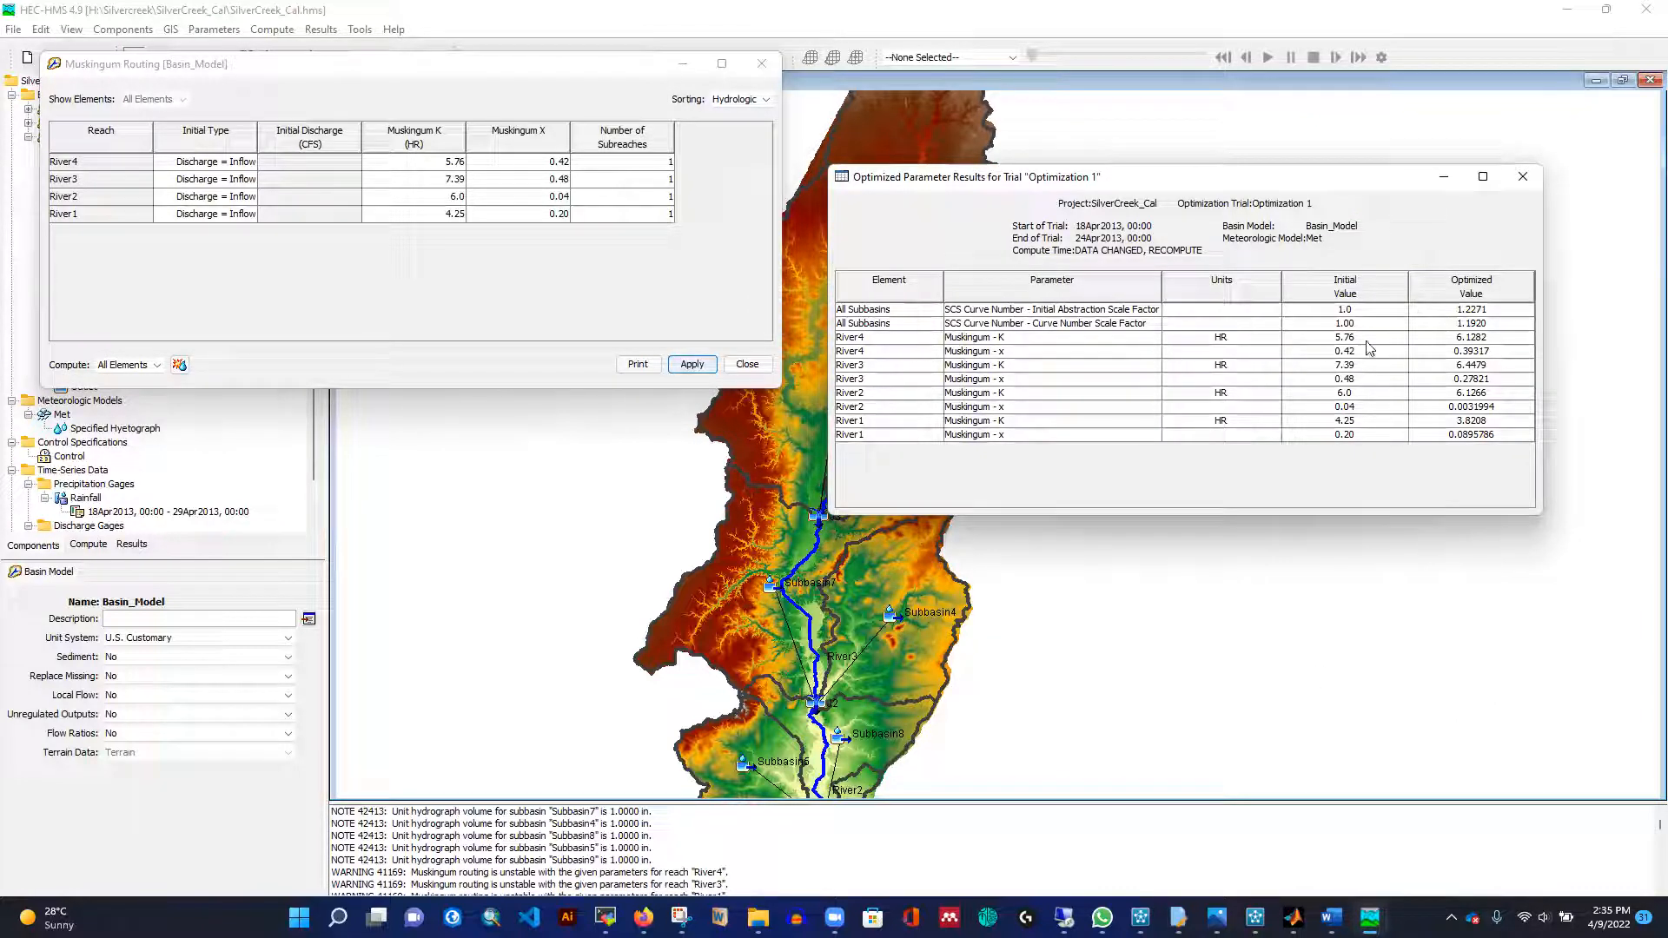
Set River4's Muskingum K to 6.1282 hr and Muskingum X to 0.393, following the Optimization 1 optimized values.
left_click(1459, 339)
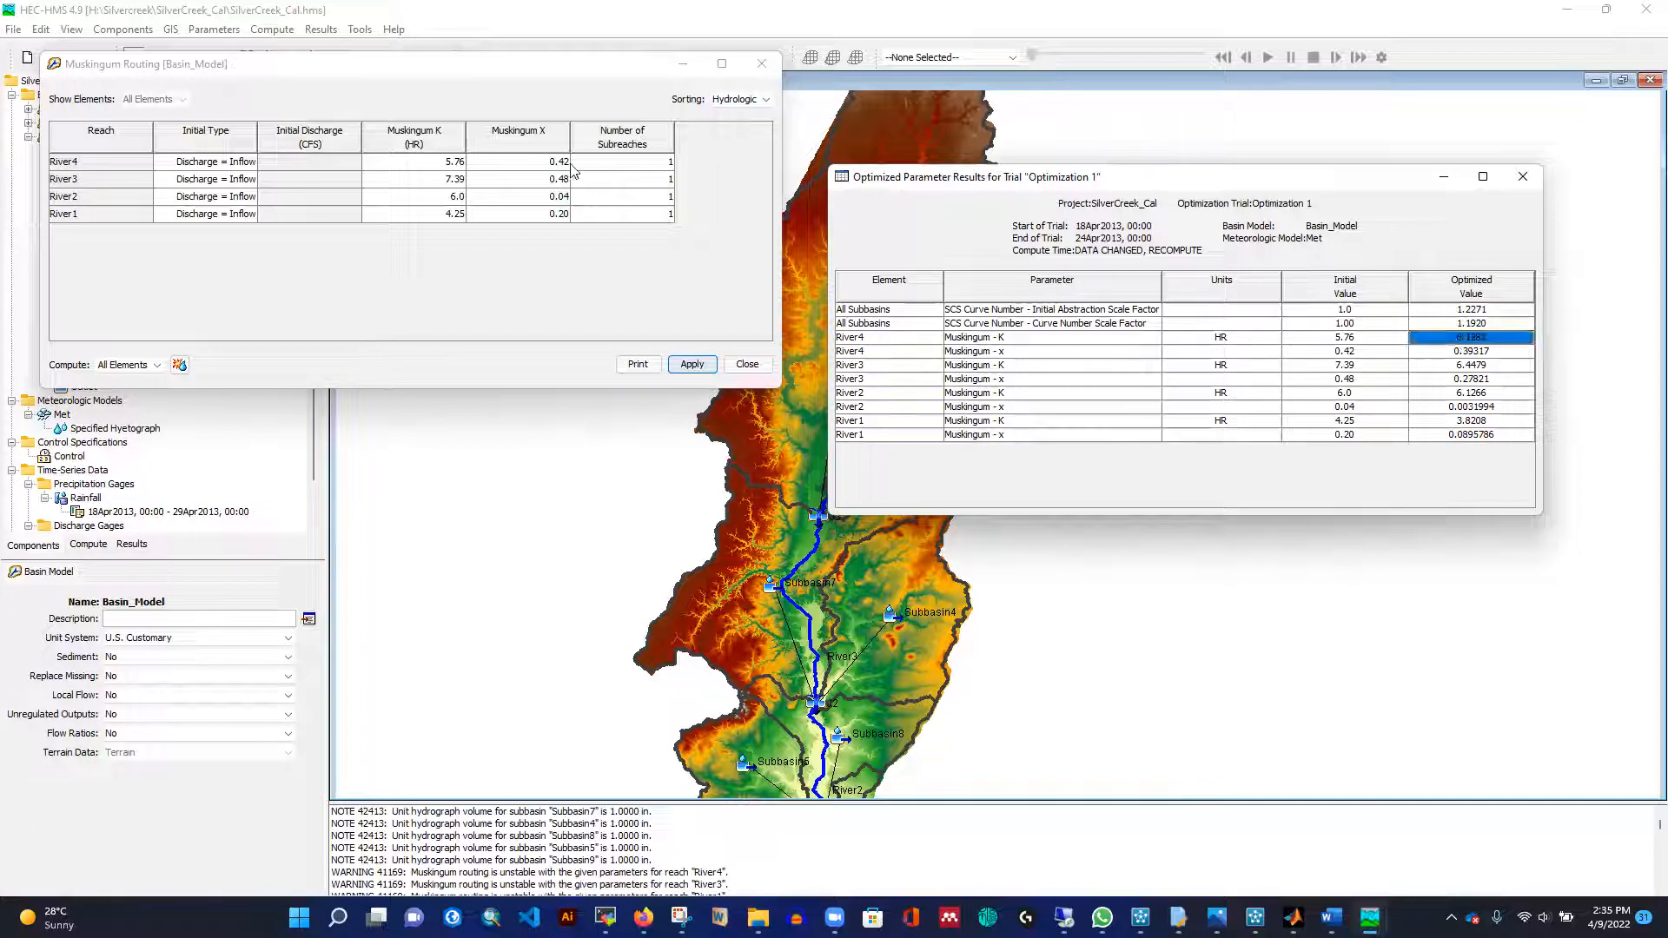
left_click(458, 167)
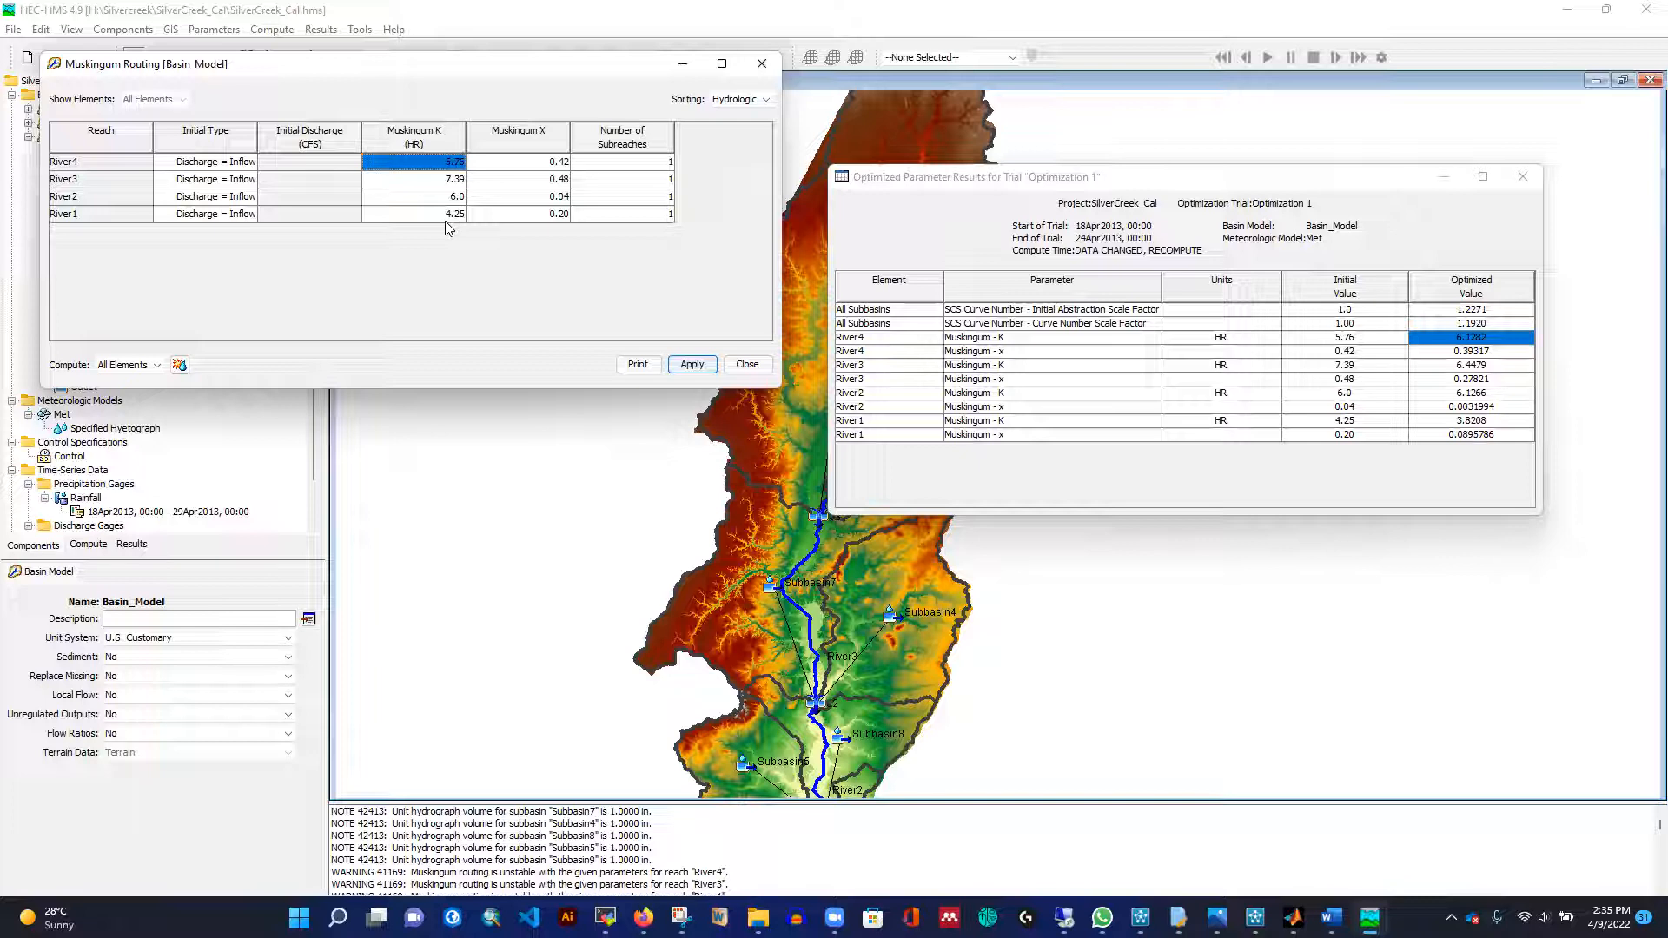
type("6.")
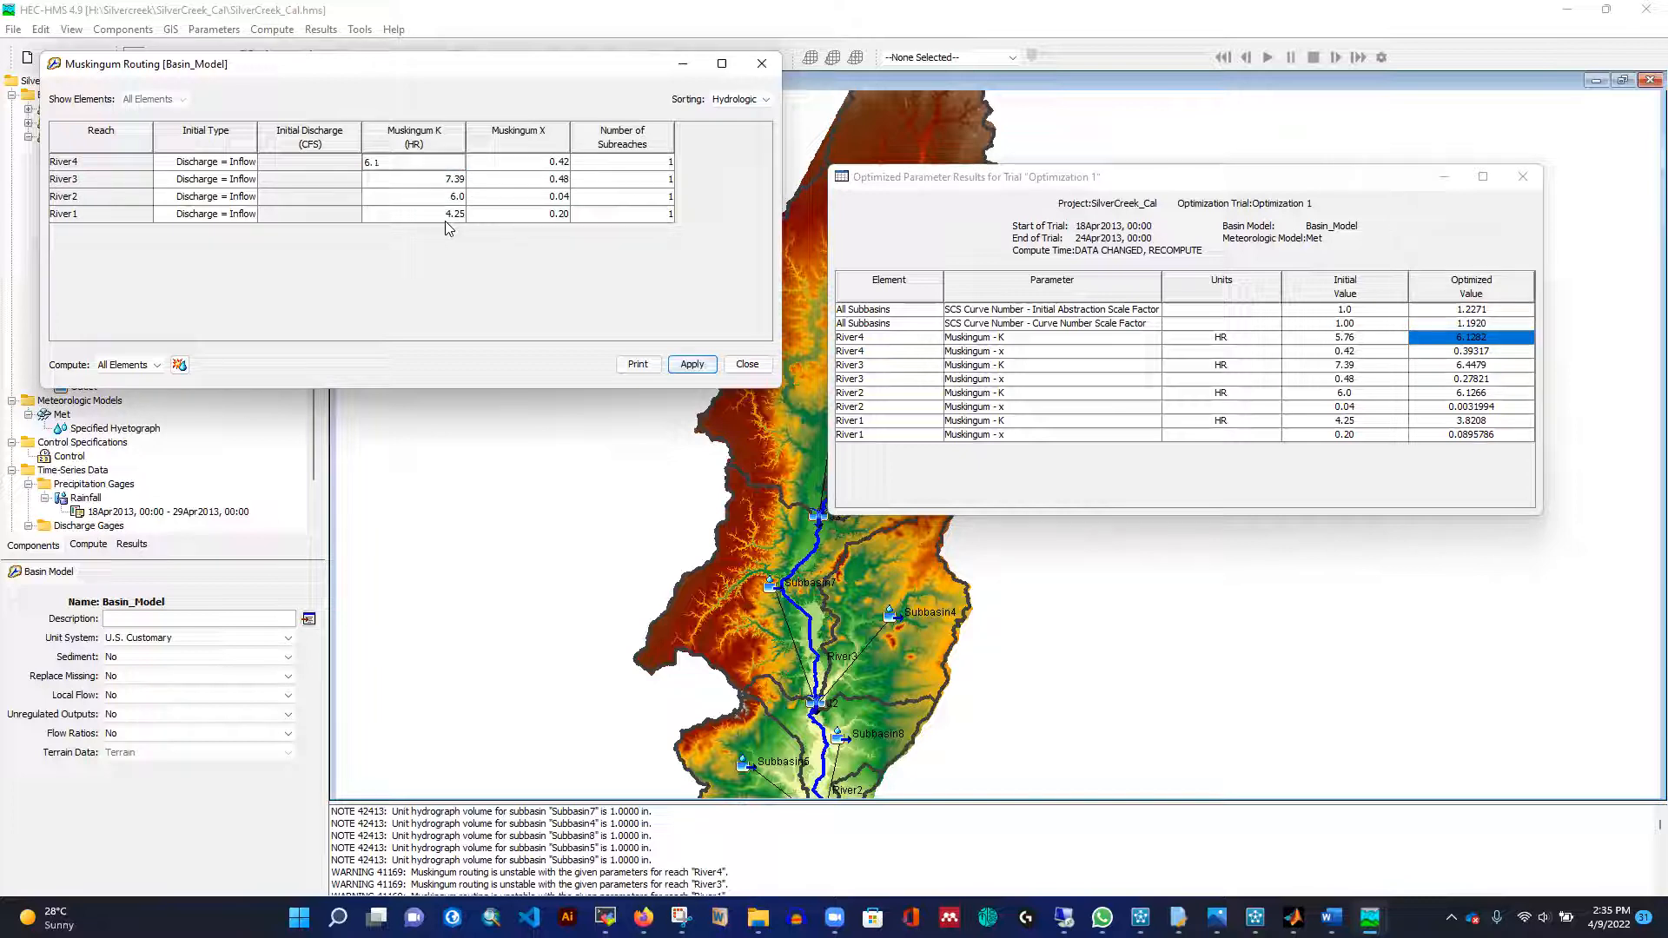
type("1282")
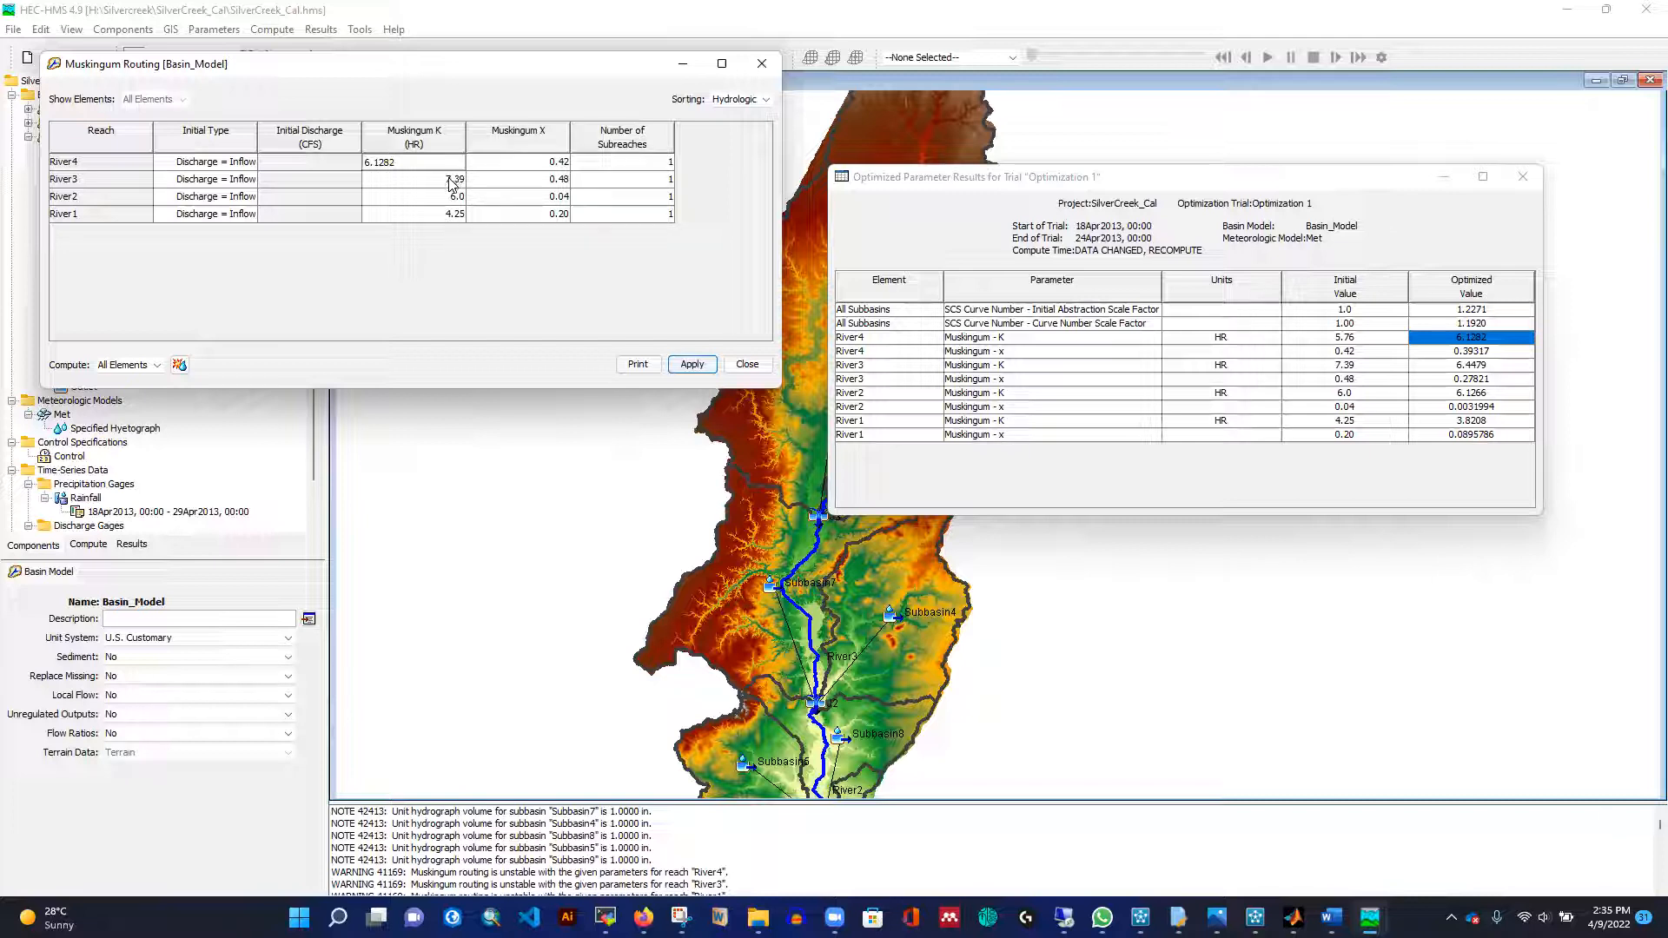
left_click(540, 166)
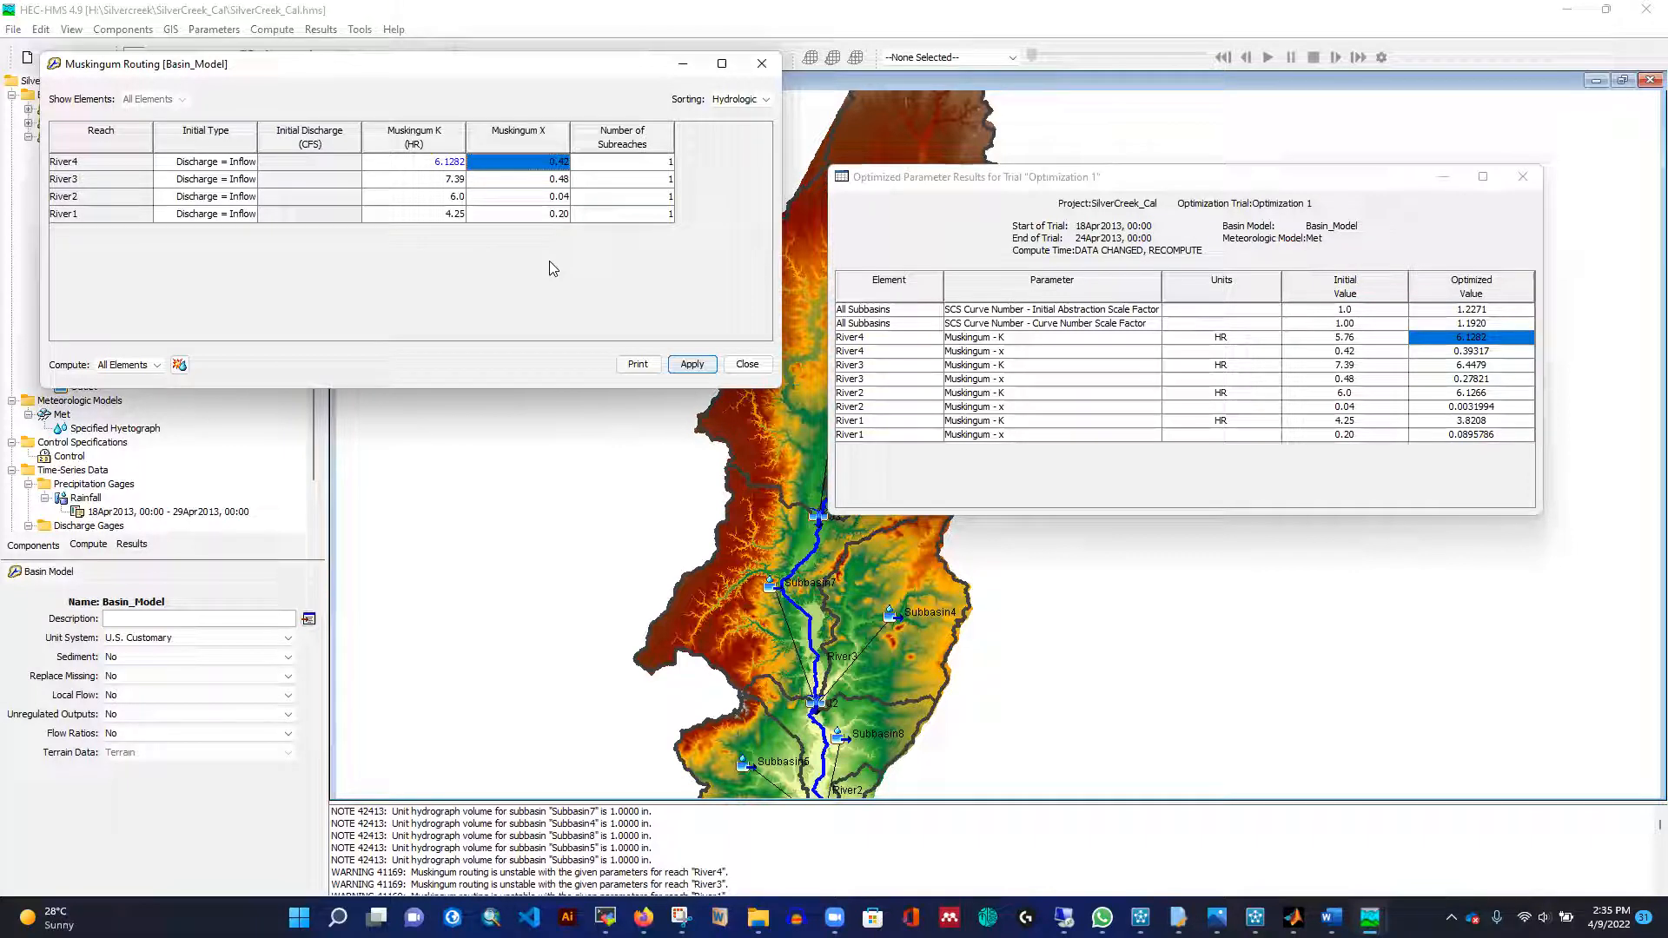
type("0.3")
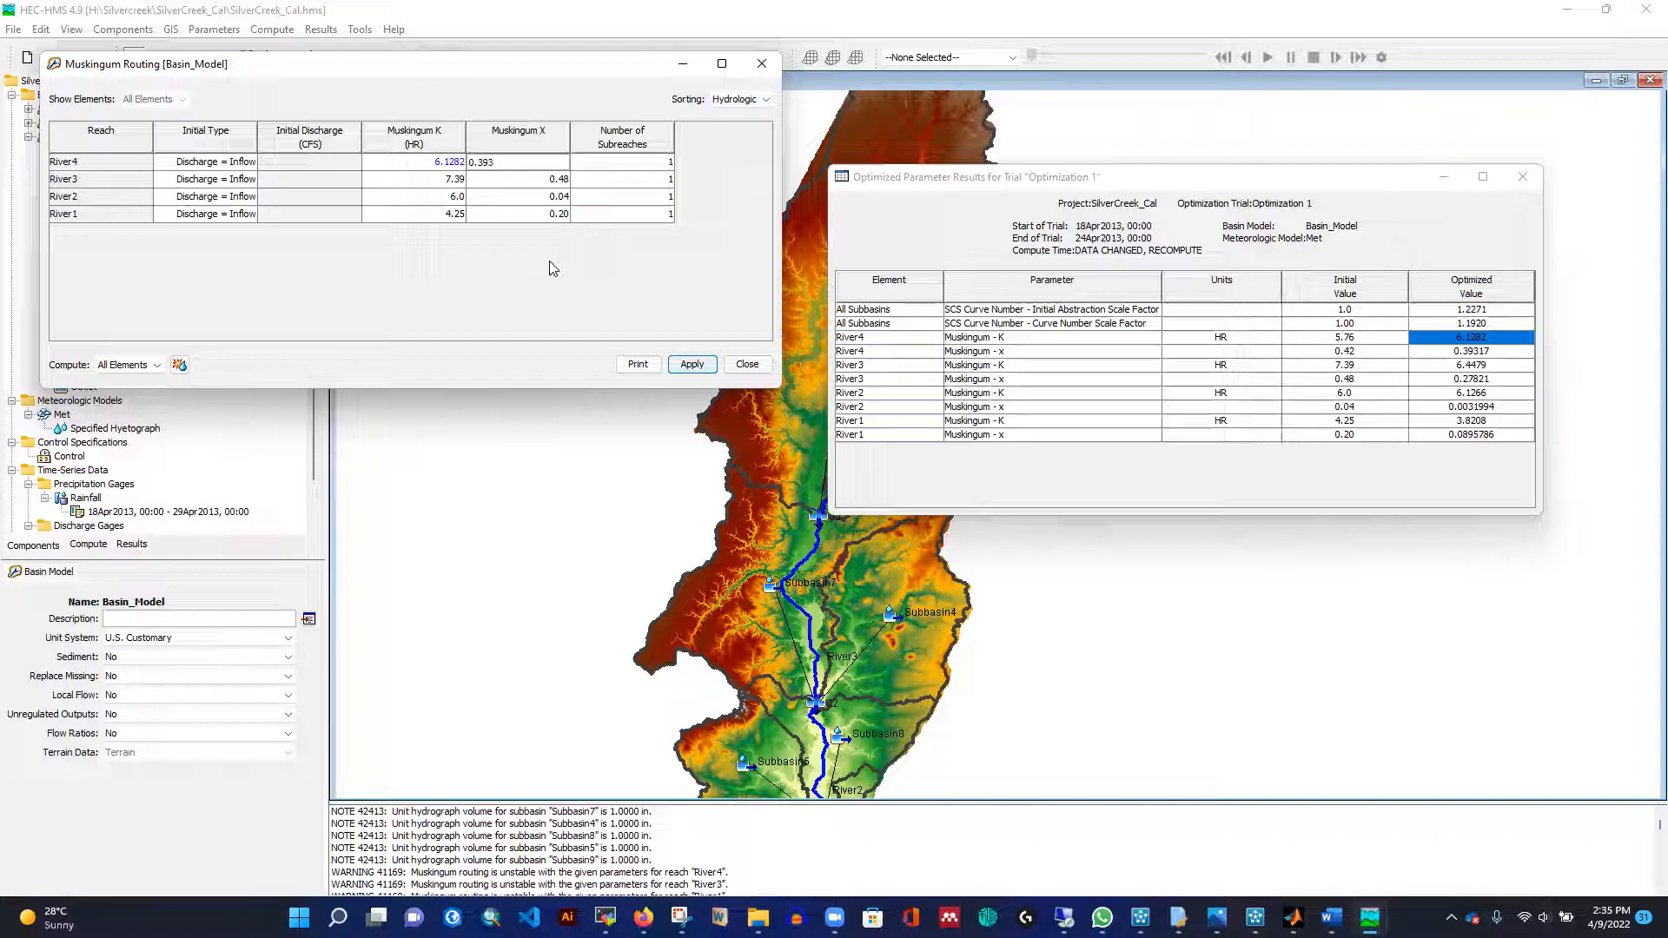
type("93")
Set River3's Muskingum K to 6.4479 hr and Muskingum X to 0.278.
left_click(423, 184)
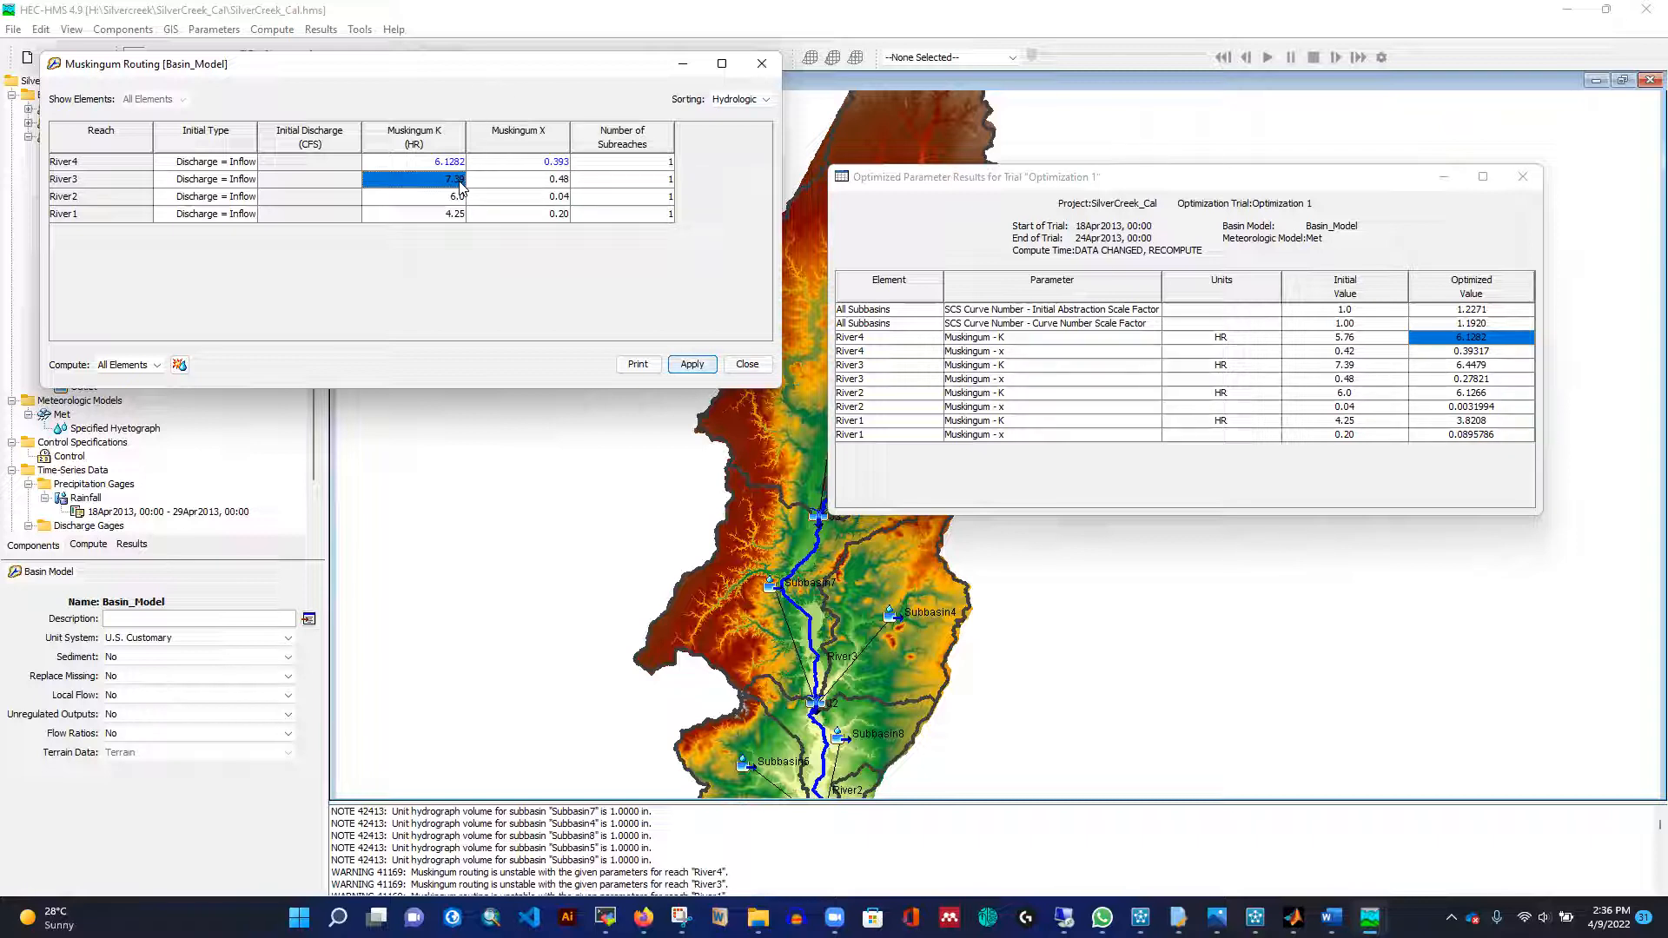
type("6.44")
left_click(549, 180)
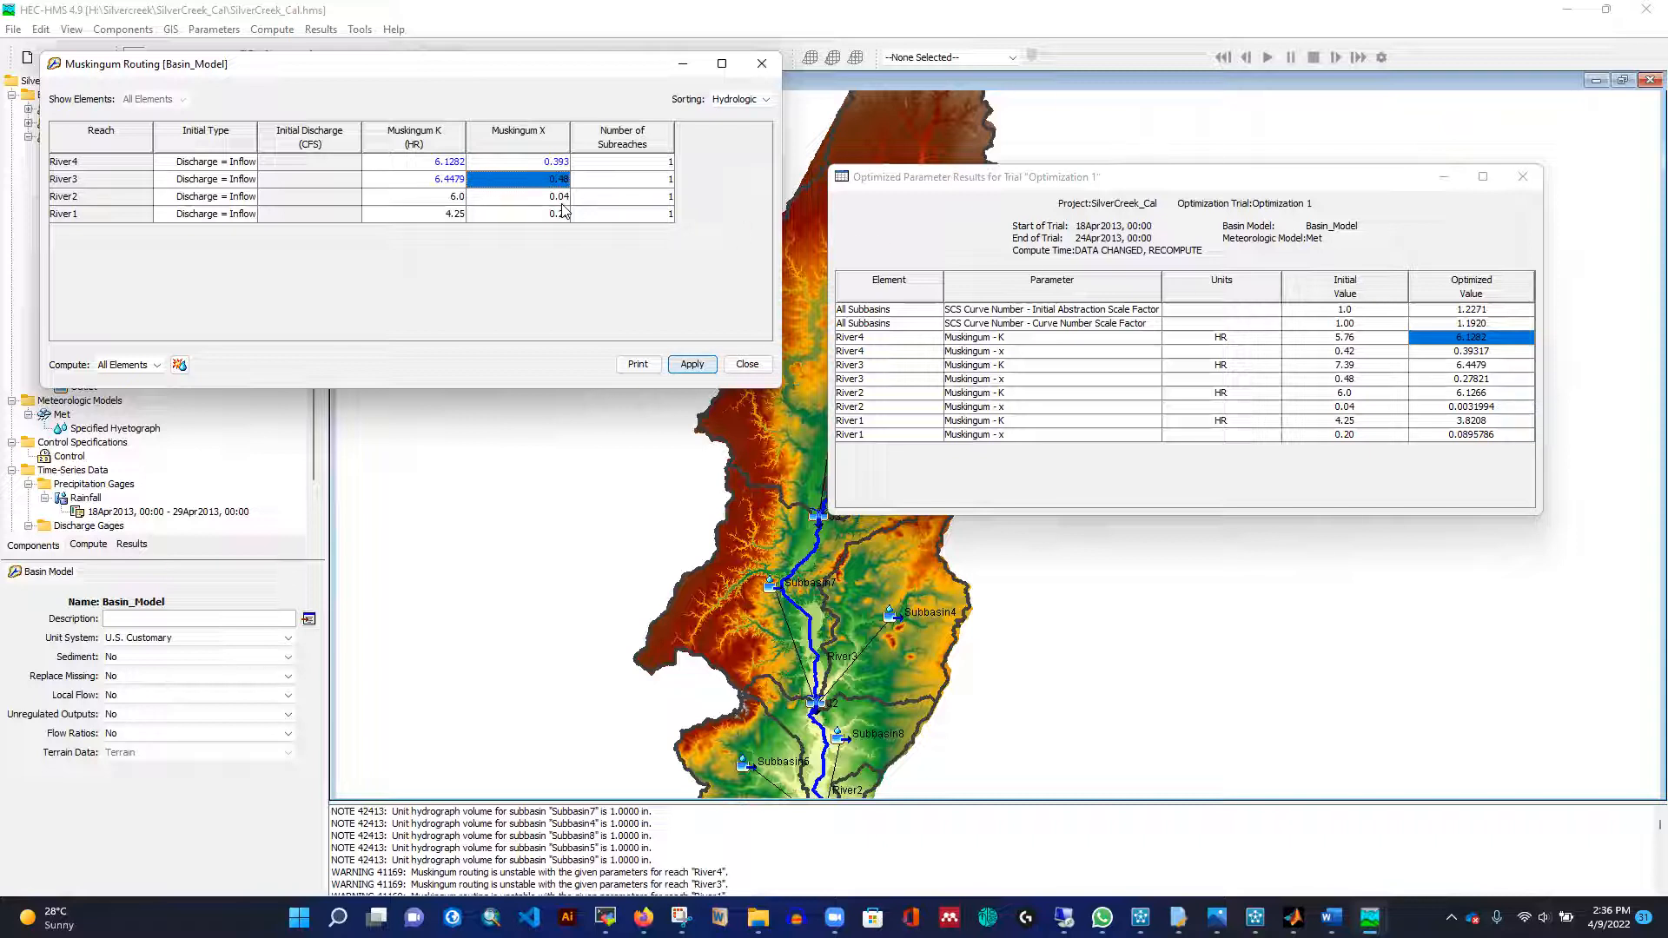
type("0.278")
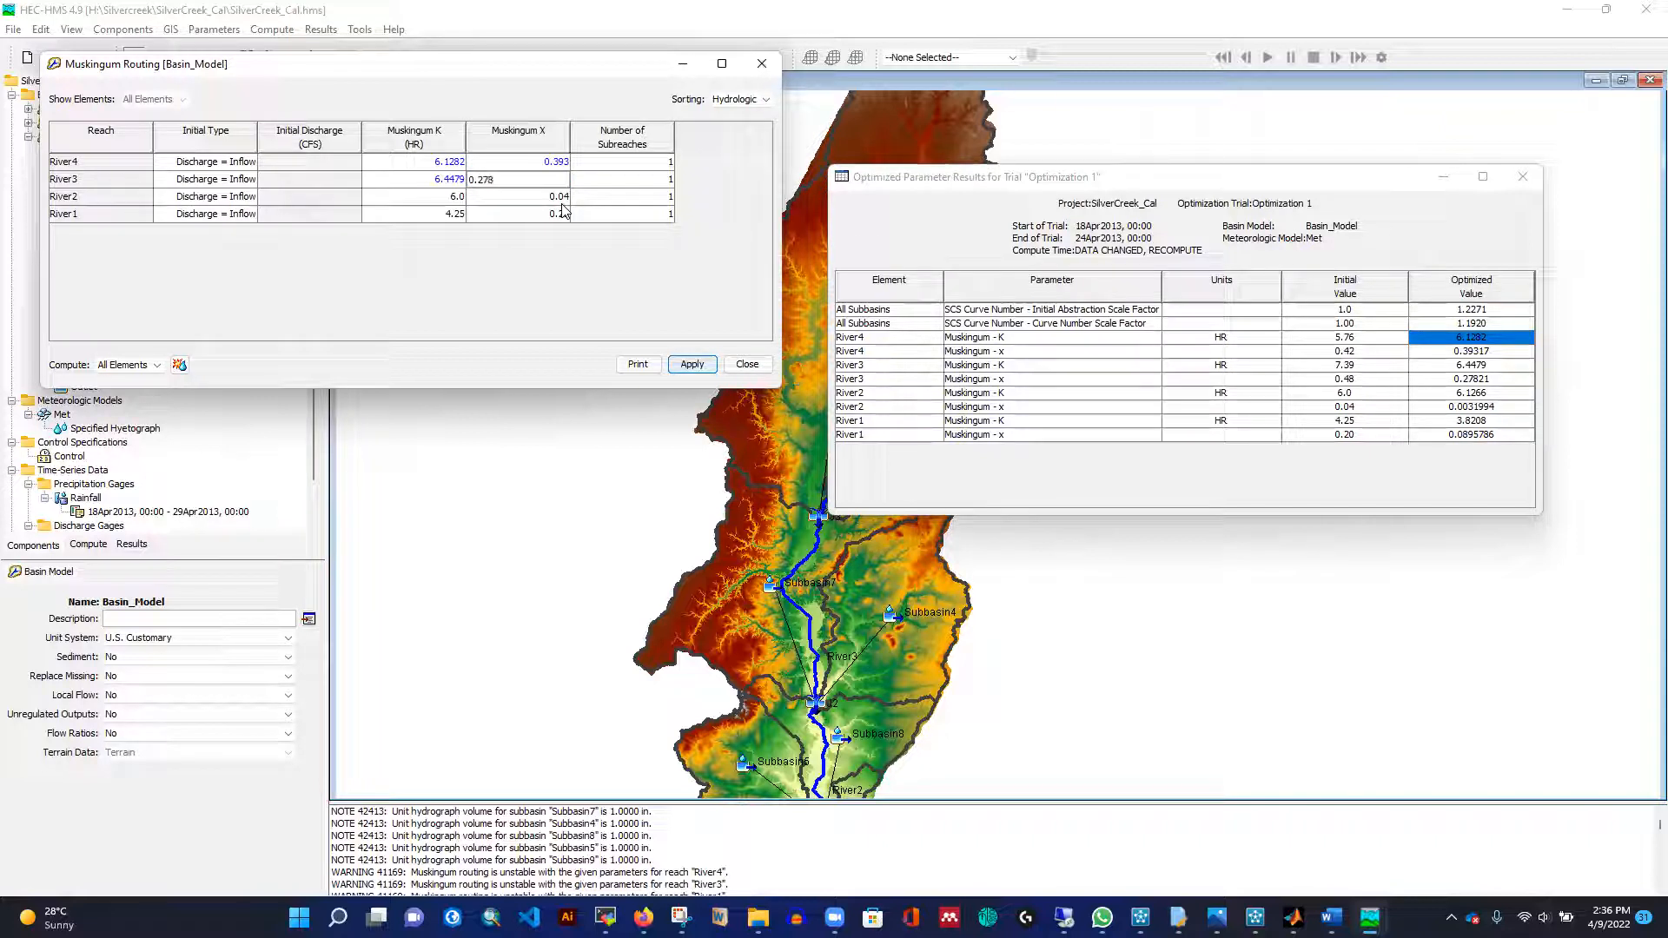
Set River2's Muskingum K to 6.12 hr.
left_click(453, 200)
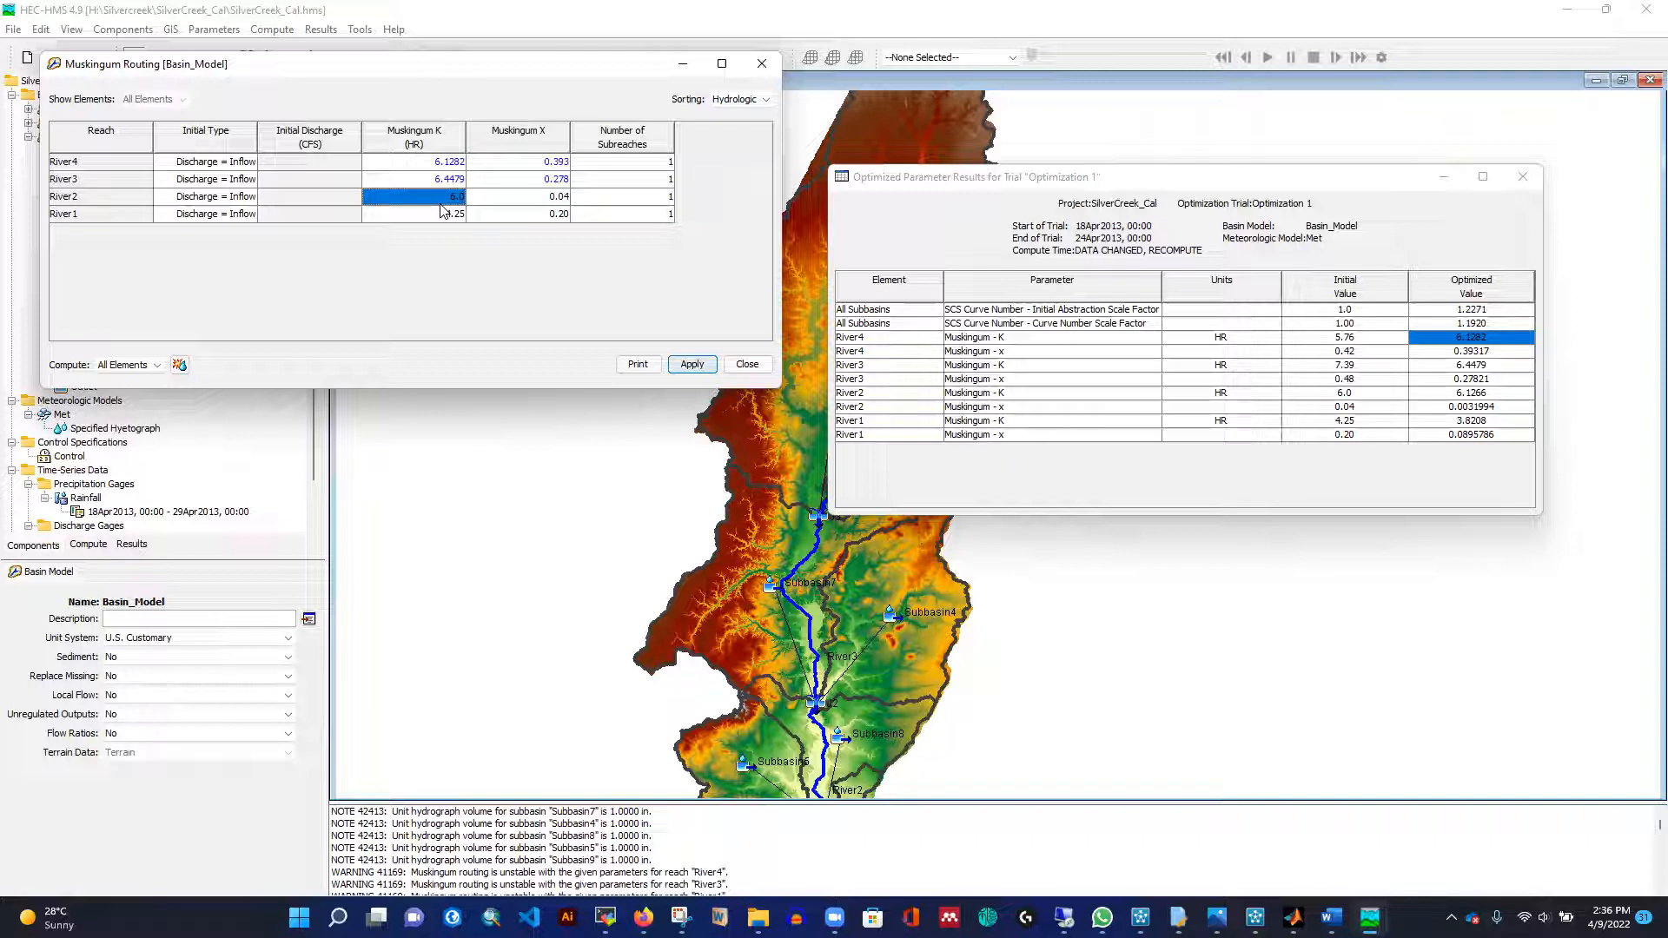
type("6.")
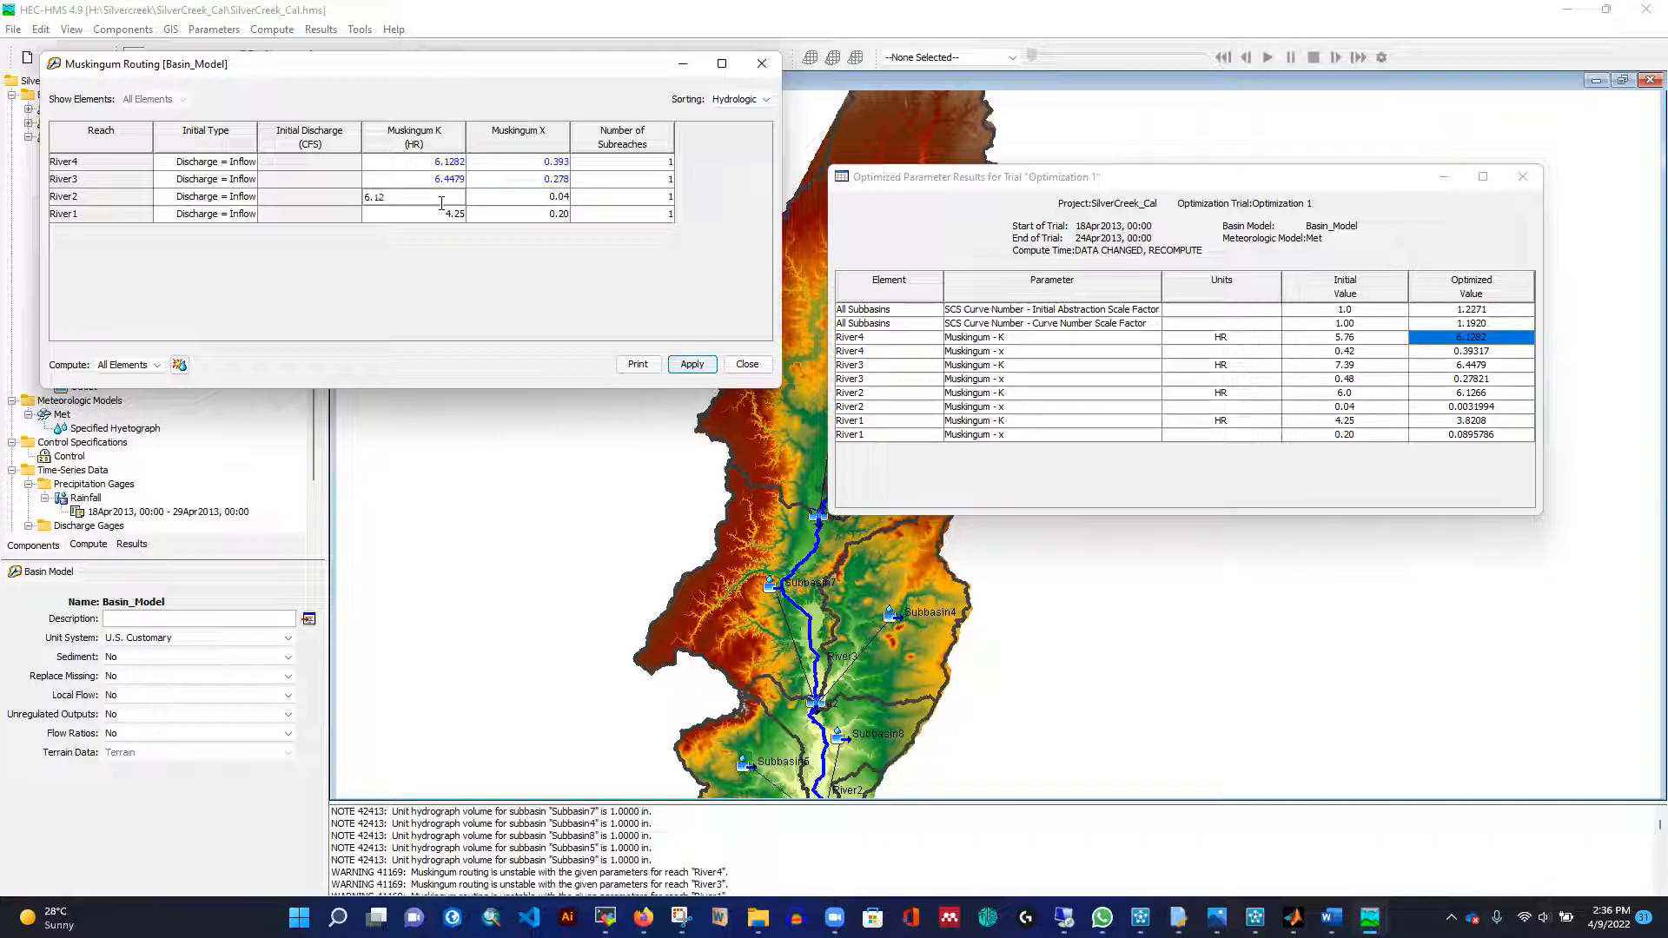
left_click(554, 197)
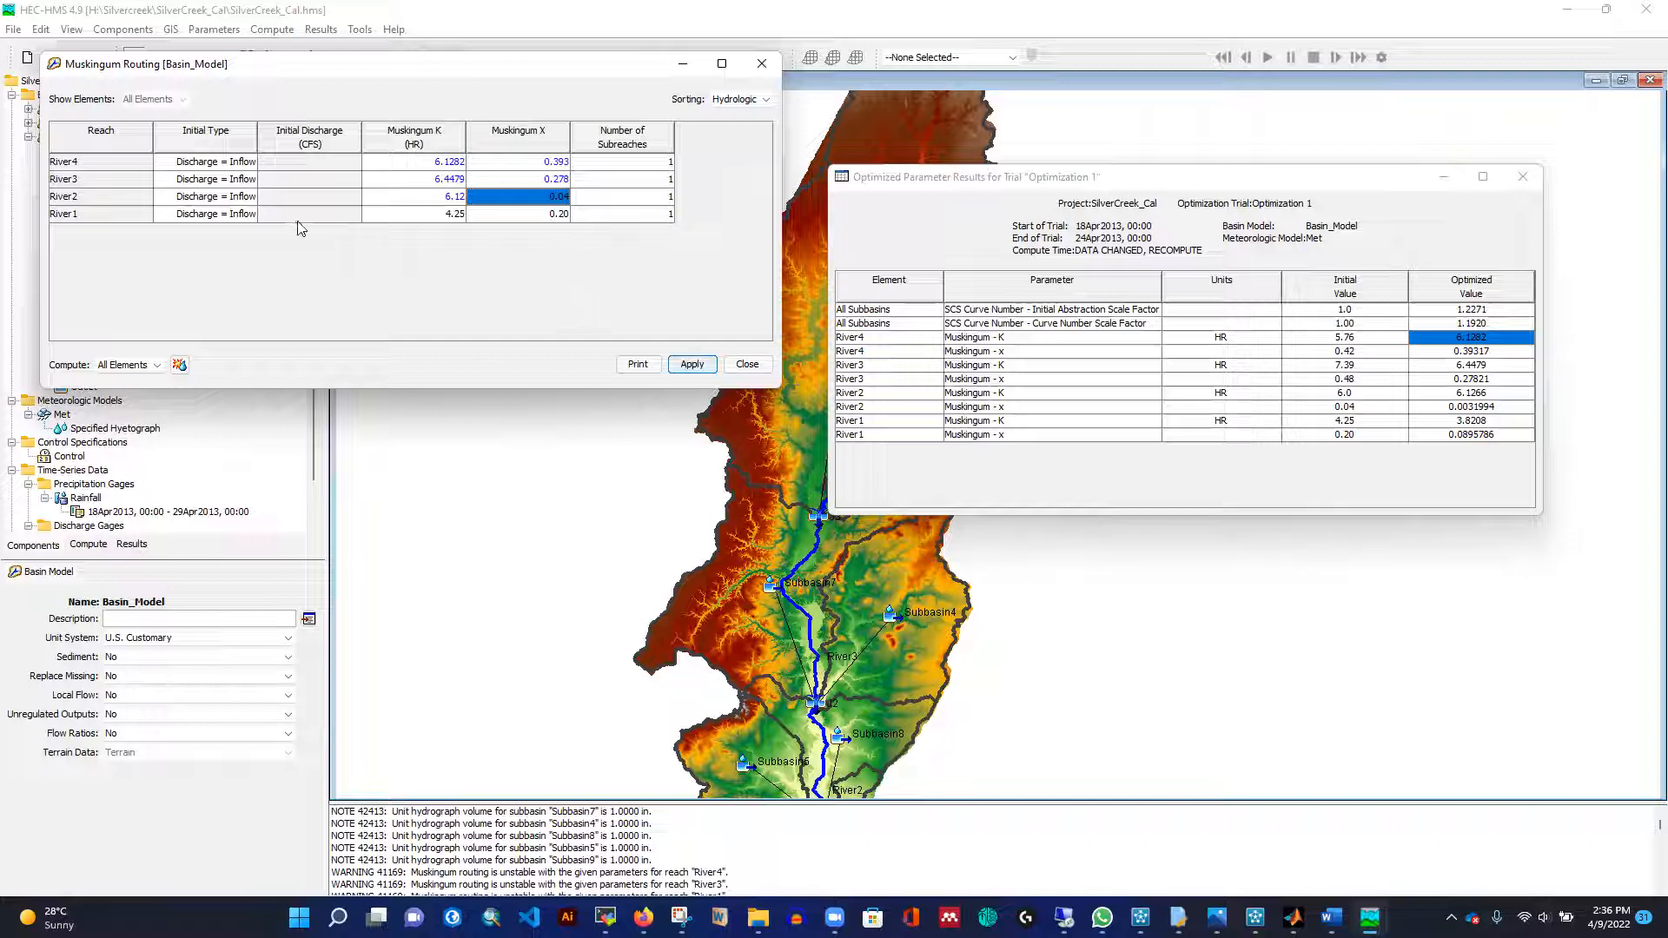
Set River1's Muskingum K to 3.82 hr and X to 0.1, and apply the Muskingum routing edits of Basin_Model.
left_click(445, 213)
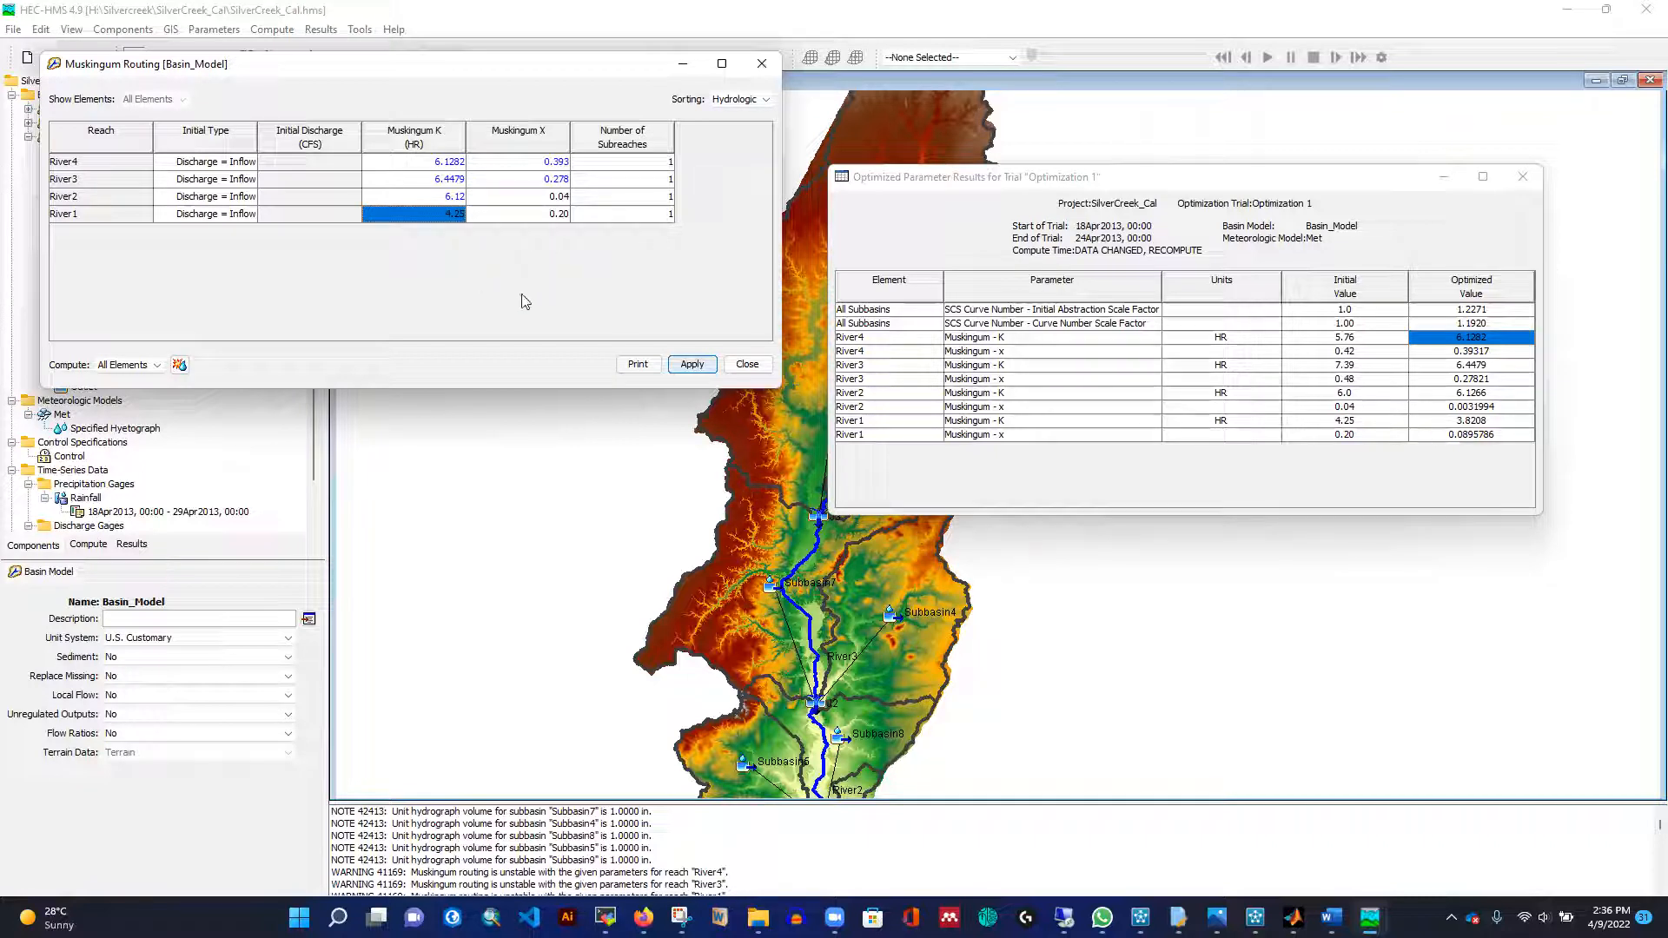
type("3")
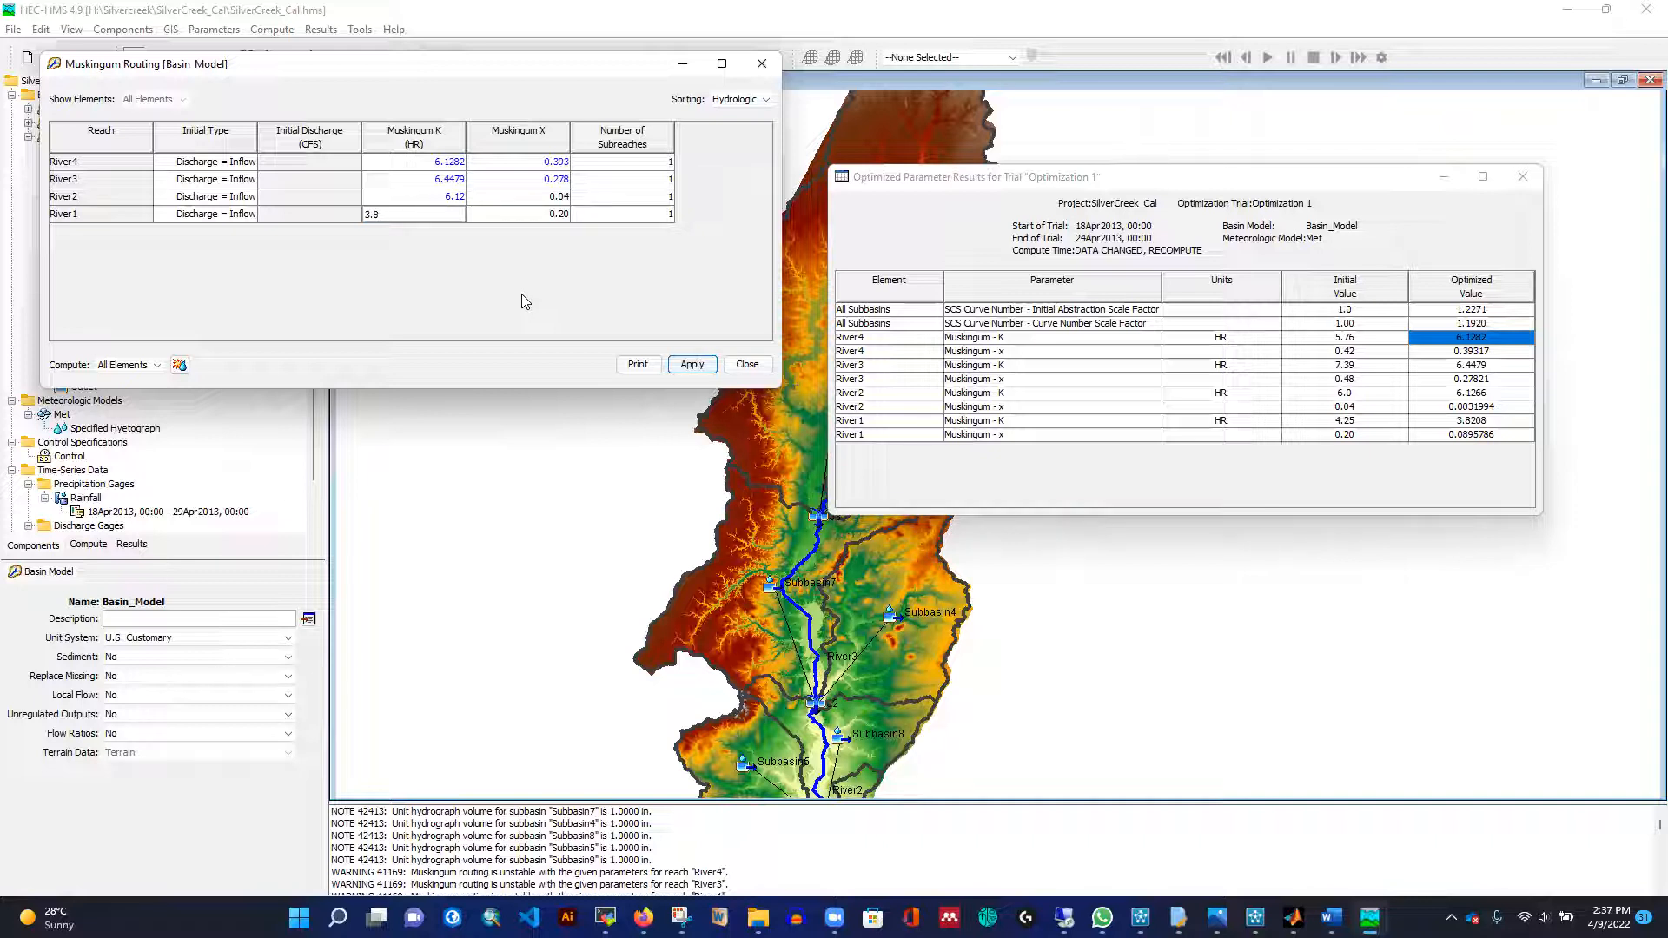
left_click(550, 216)
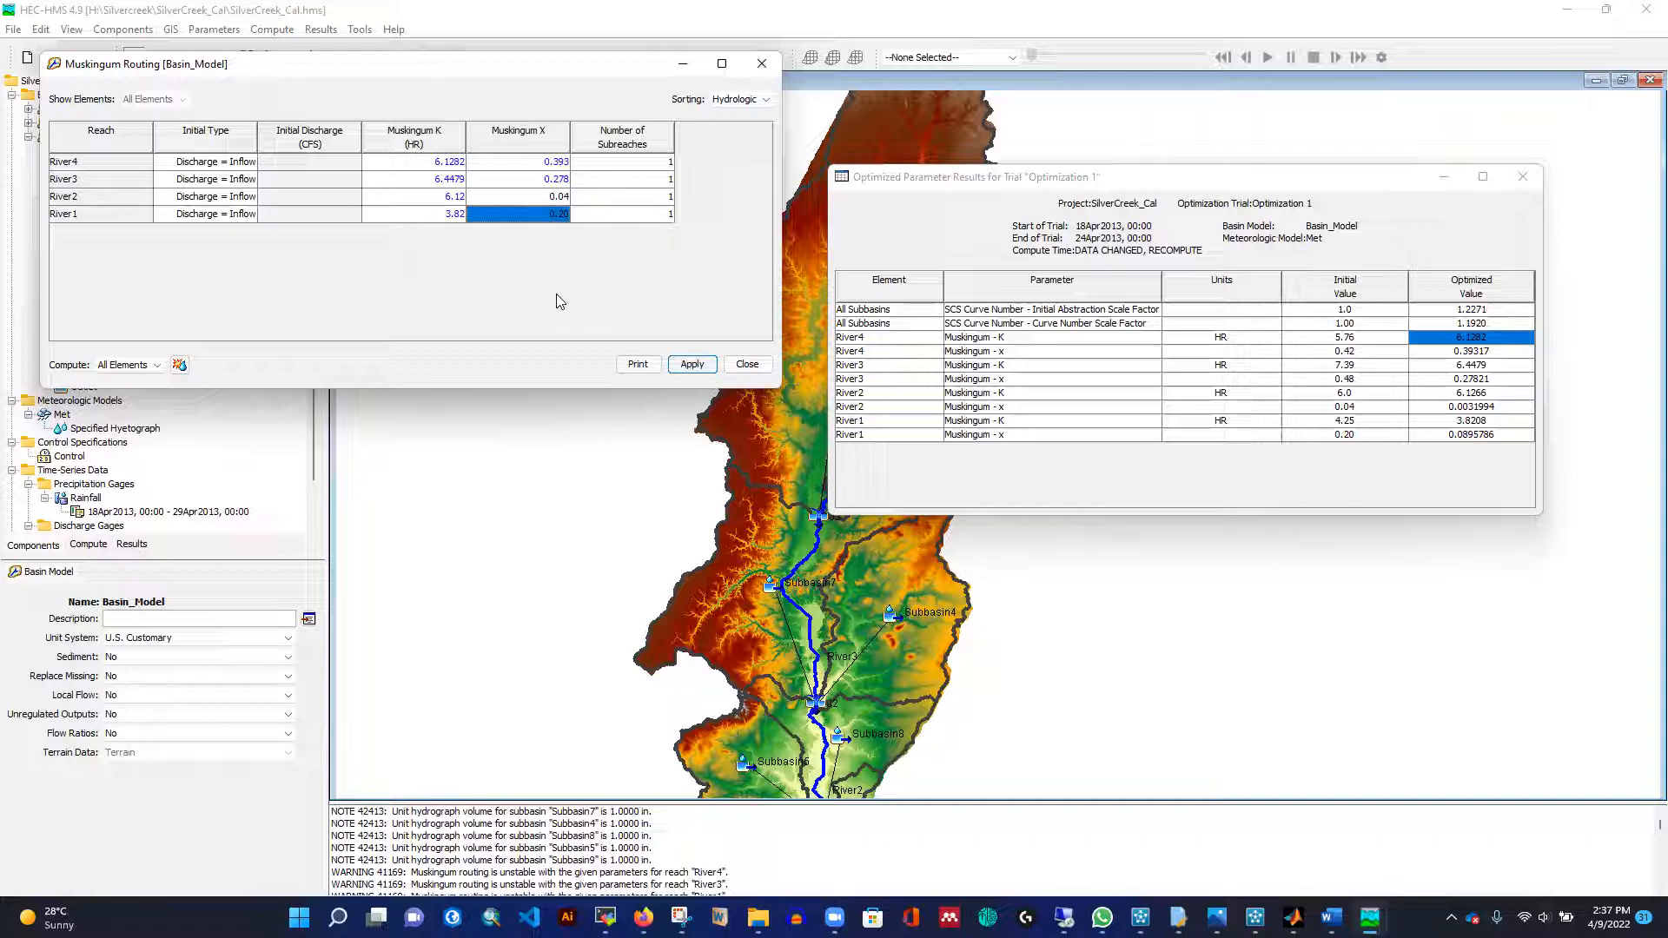
type("0.1")
left_click(691, 364)
left_click(746, 364)
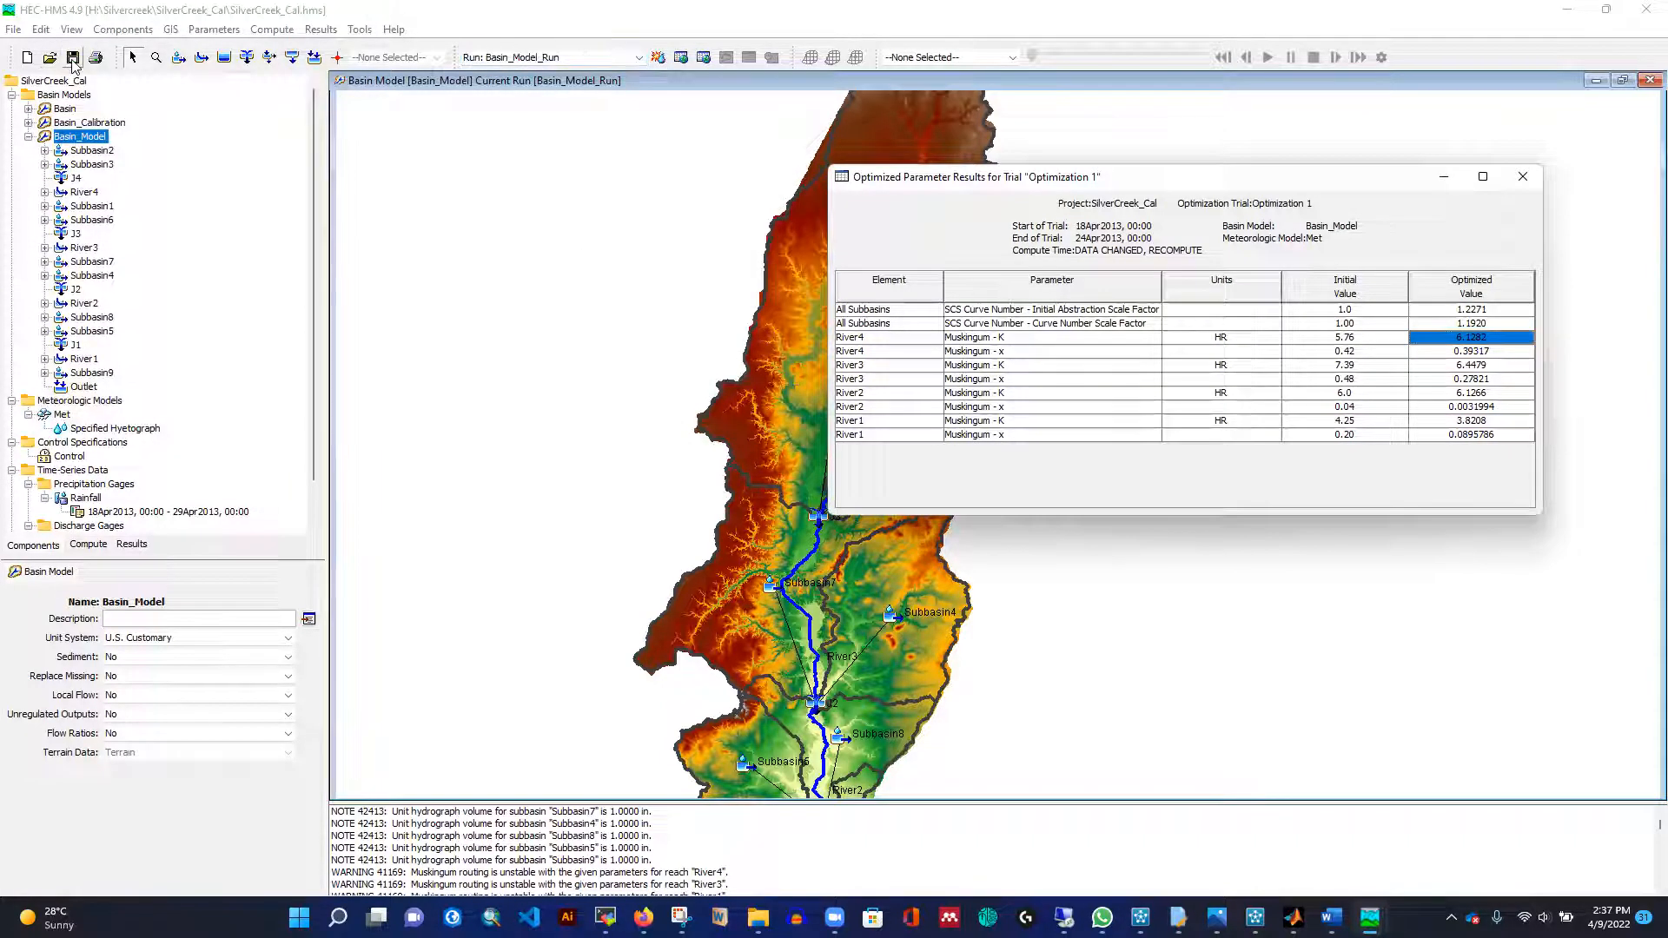
Save the project and recompute Basin_Model_Run, with the Optimization 1 optimized parameters table brought back in front.
left_click(73, 60)
left_click(658, 59)
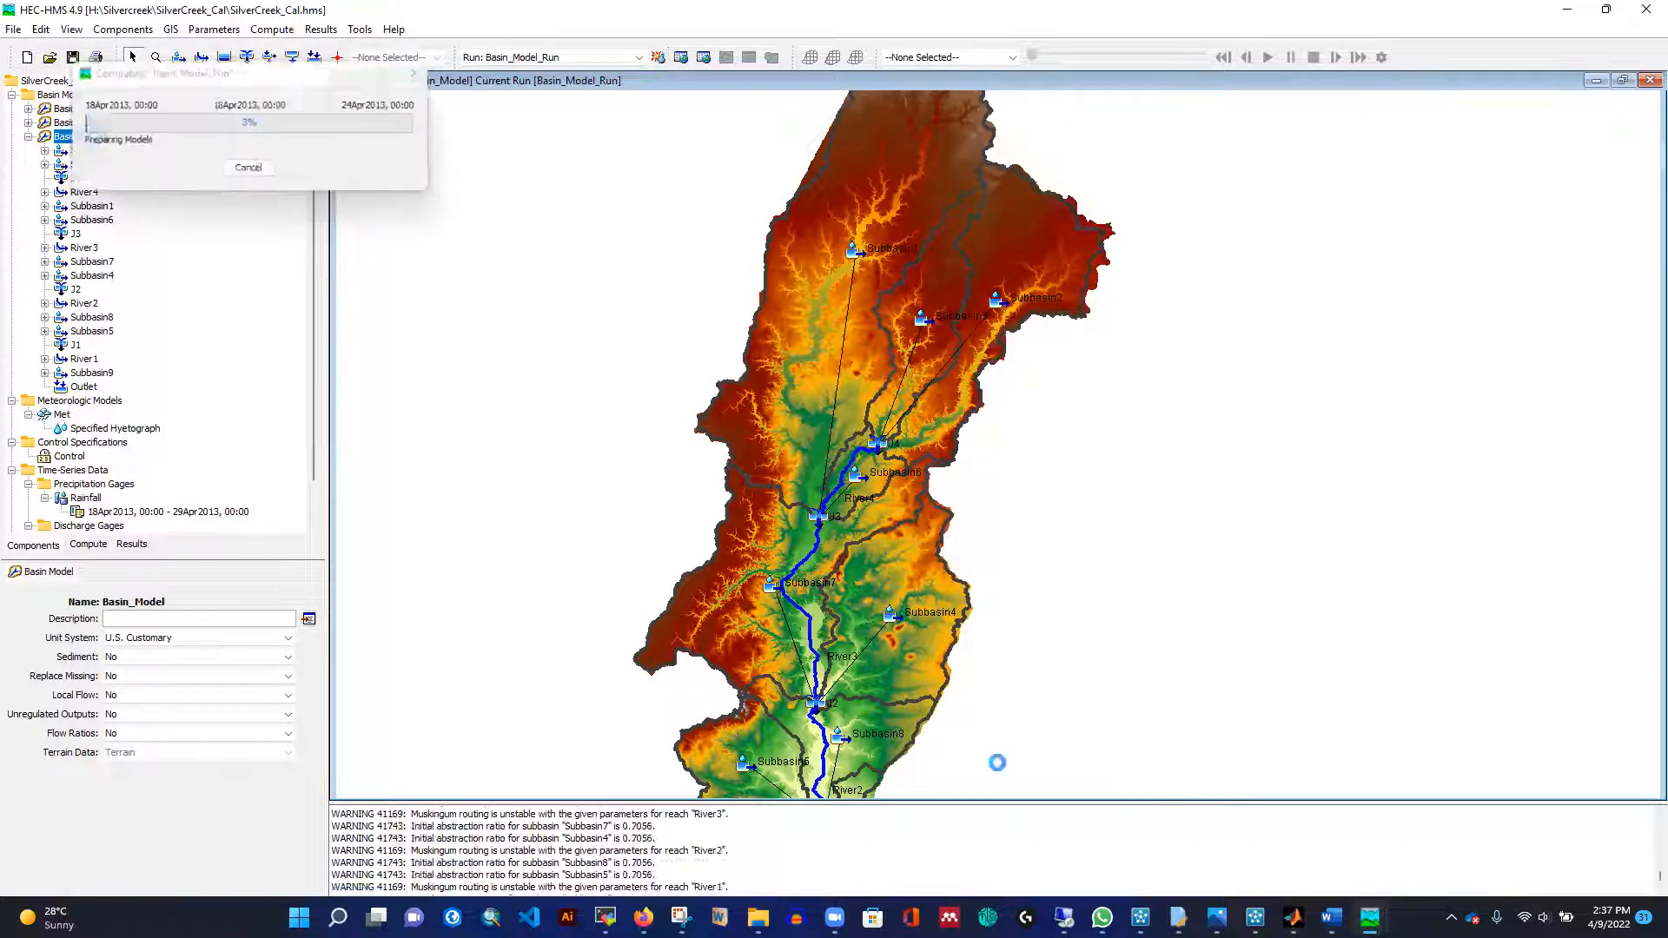
mouse_move(1370, 919)
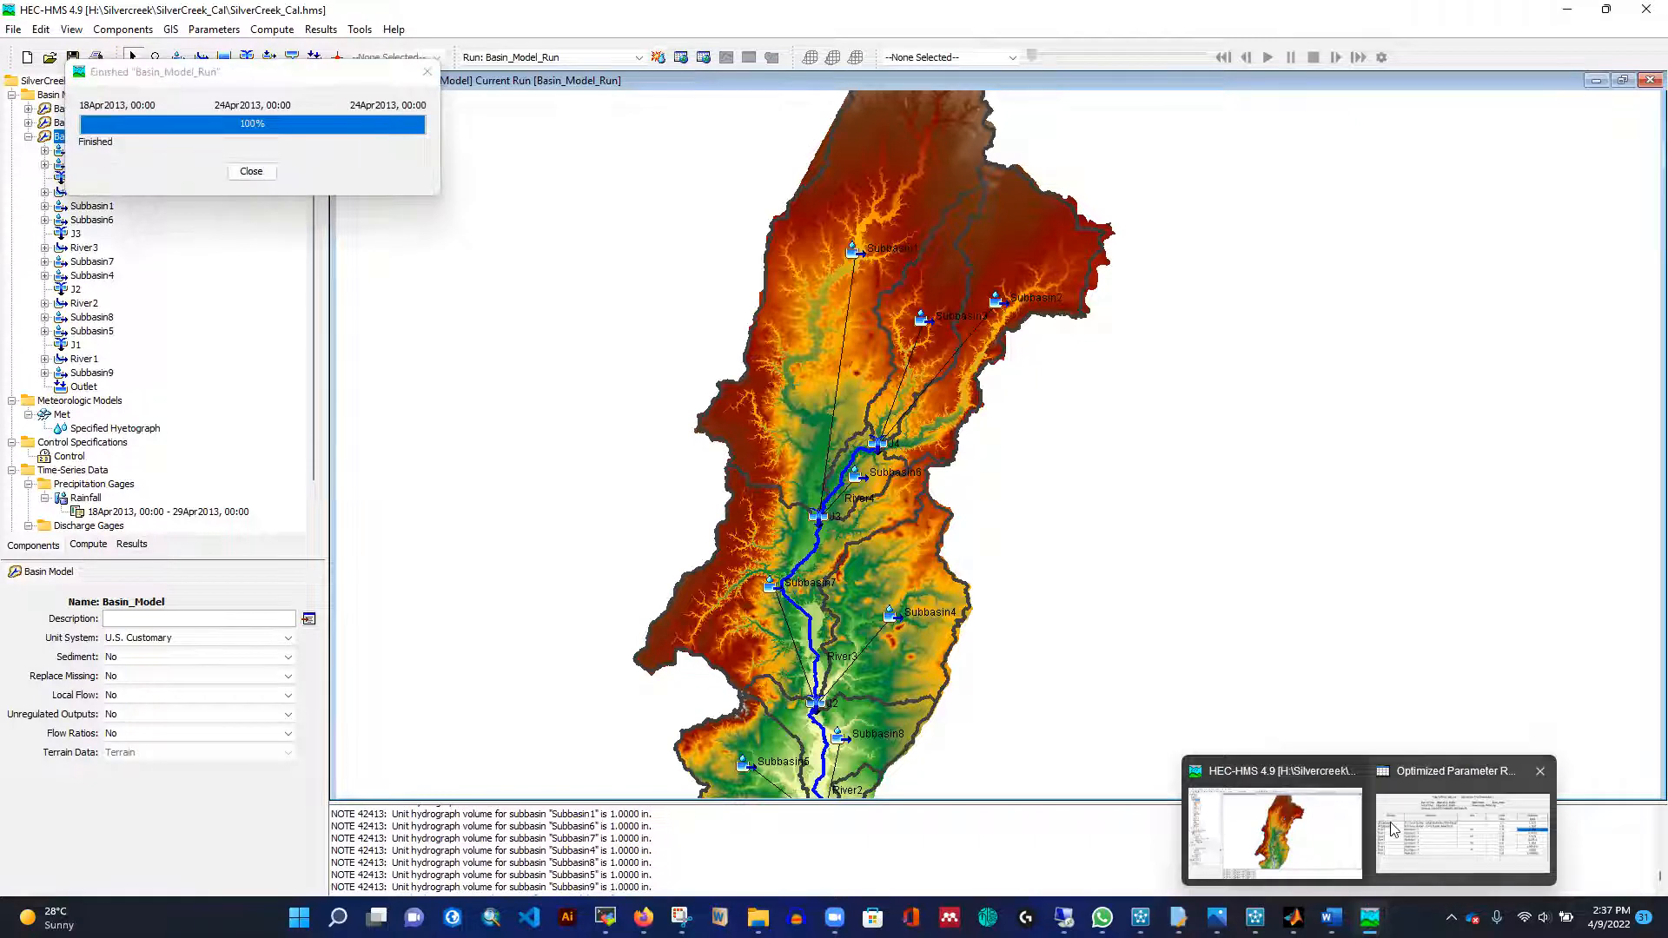
left_click(1463, 833)
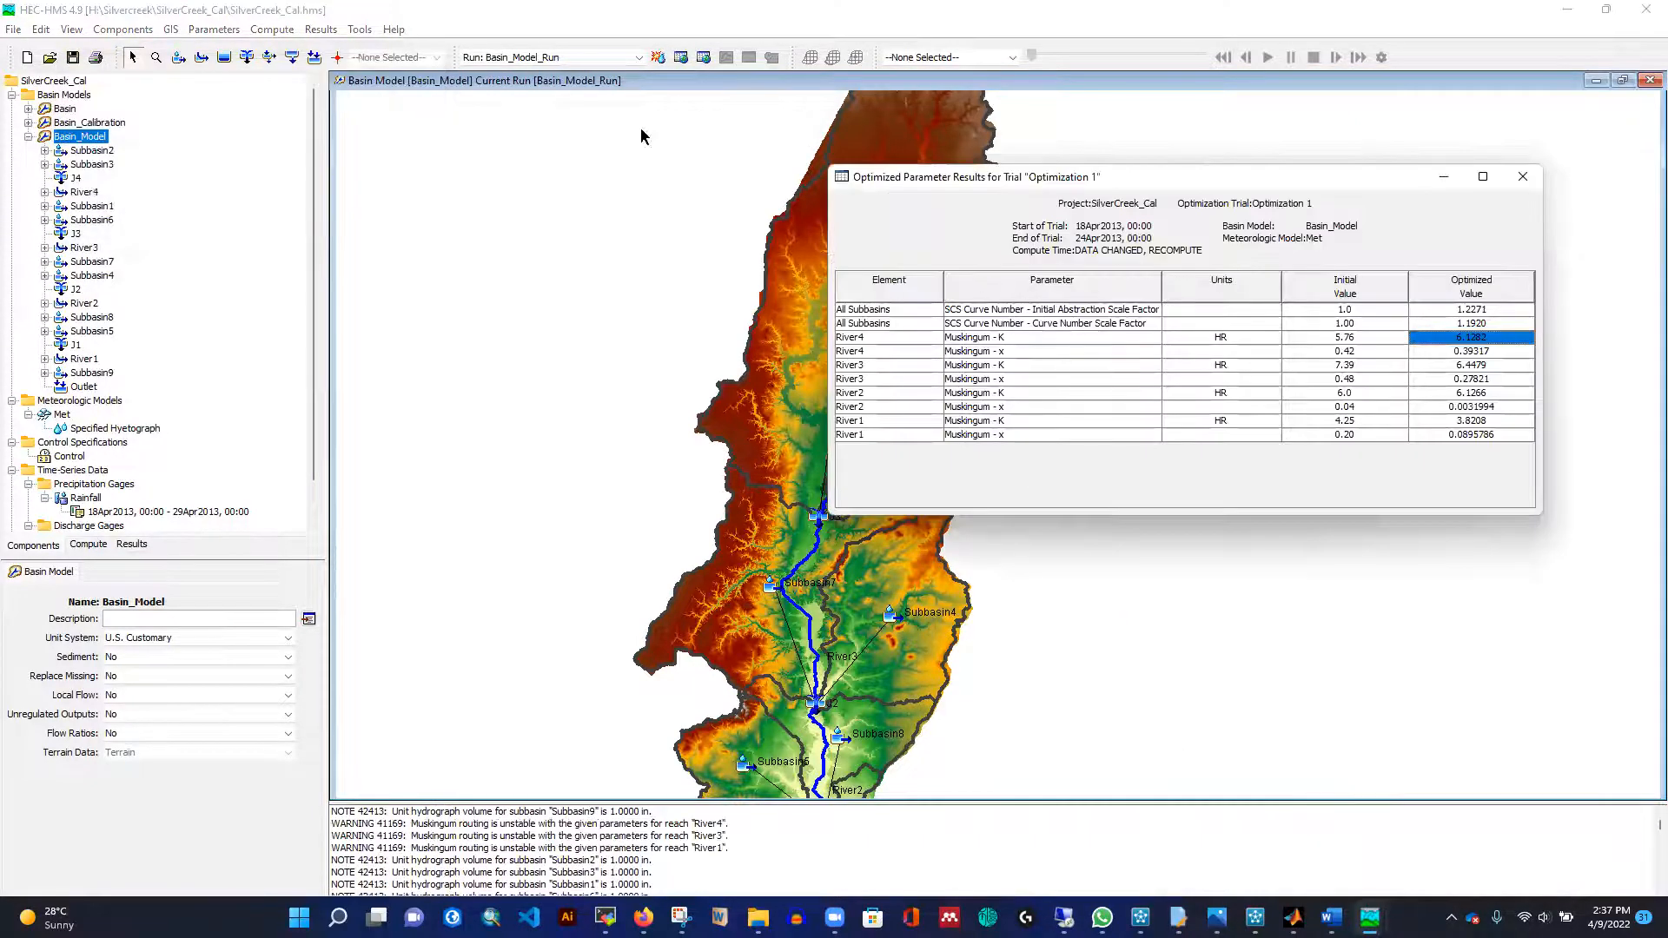
Review the recomputed Basin_Model_Run results for the Outlet in the enlarged hydrograph and the summary table.
scroll(161, 448, "down", 1)
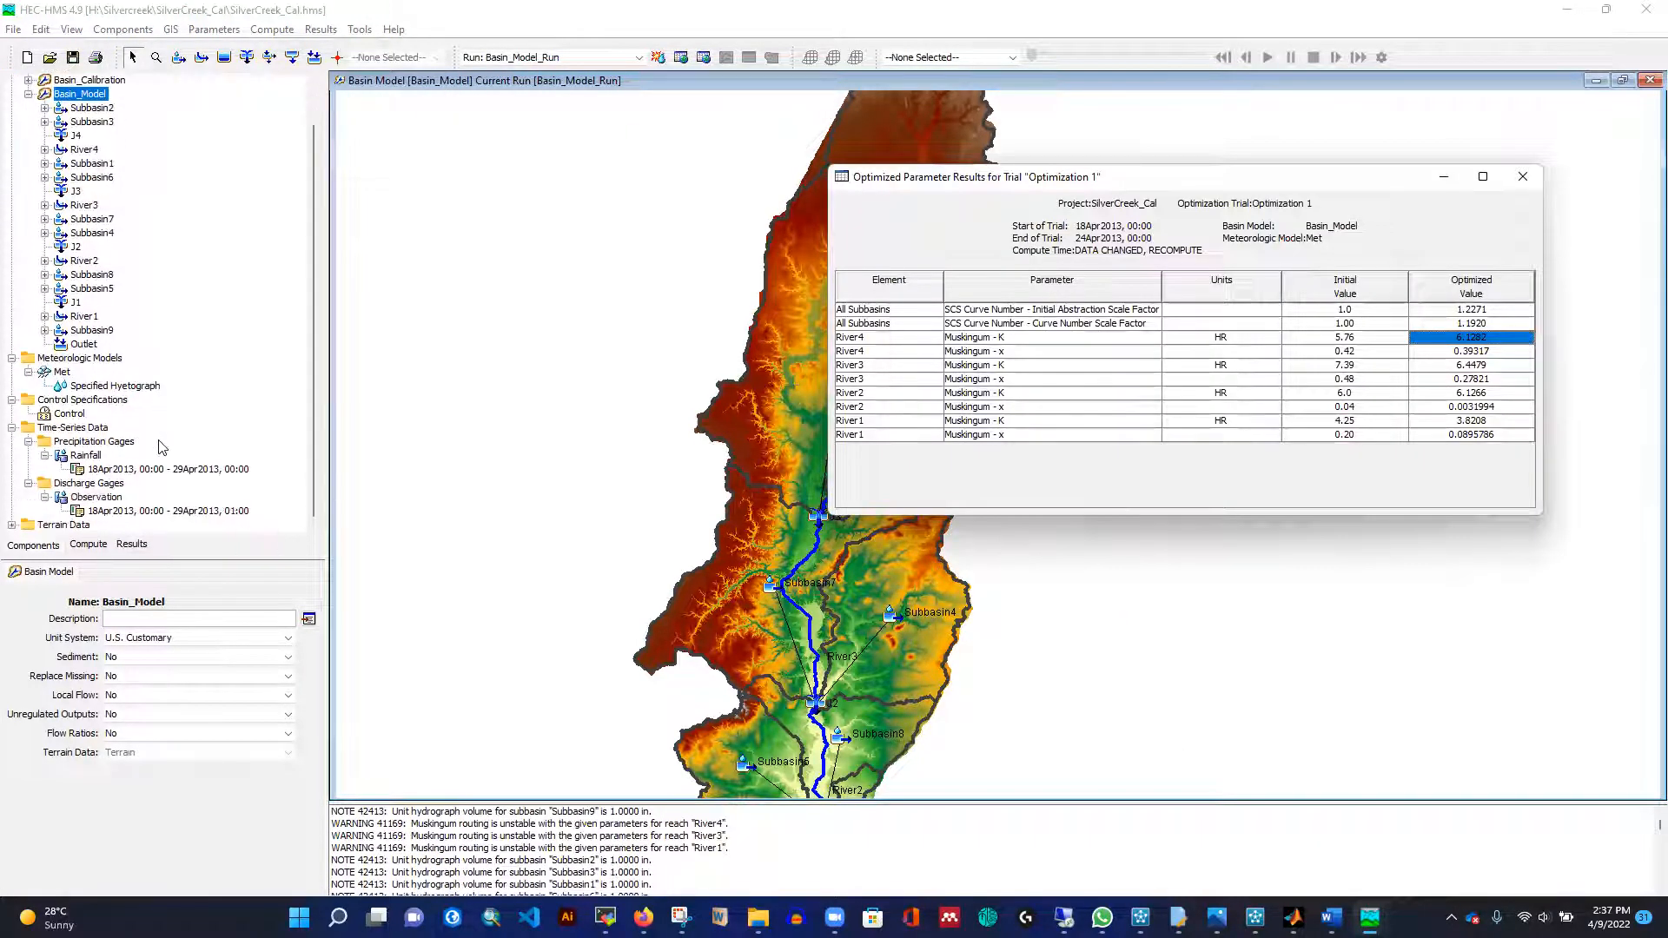
left_click(132, 544)
left_click(97, 402)
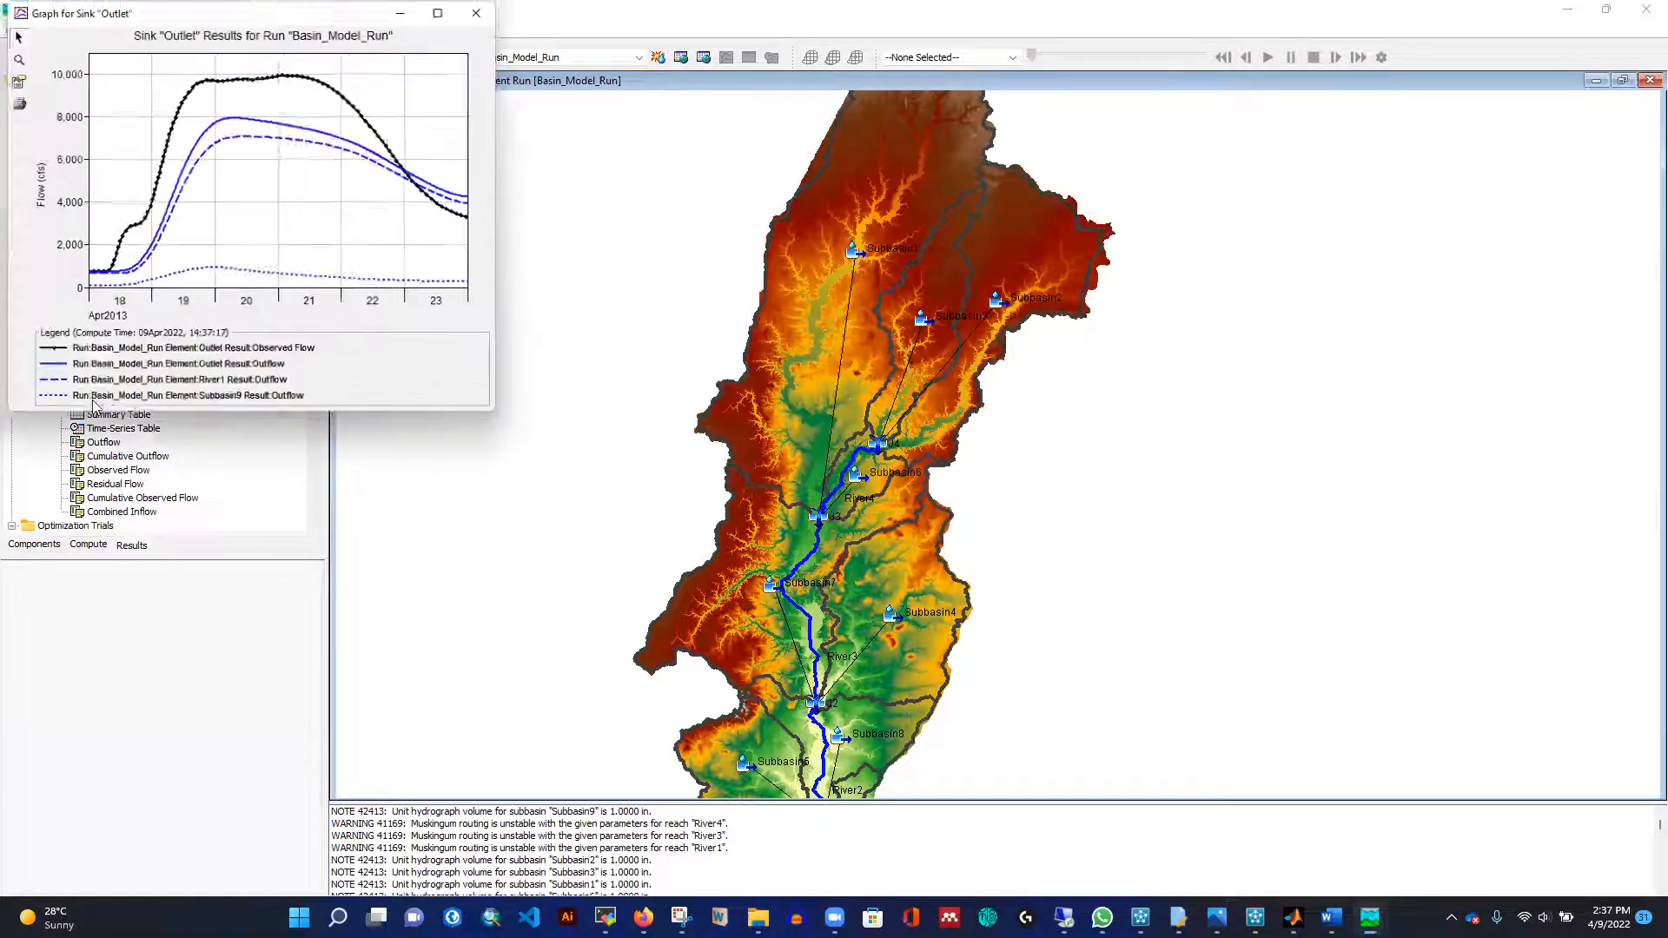
left_click(446, 10)
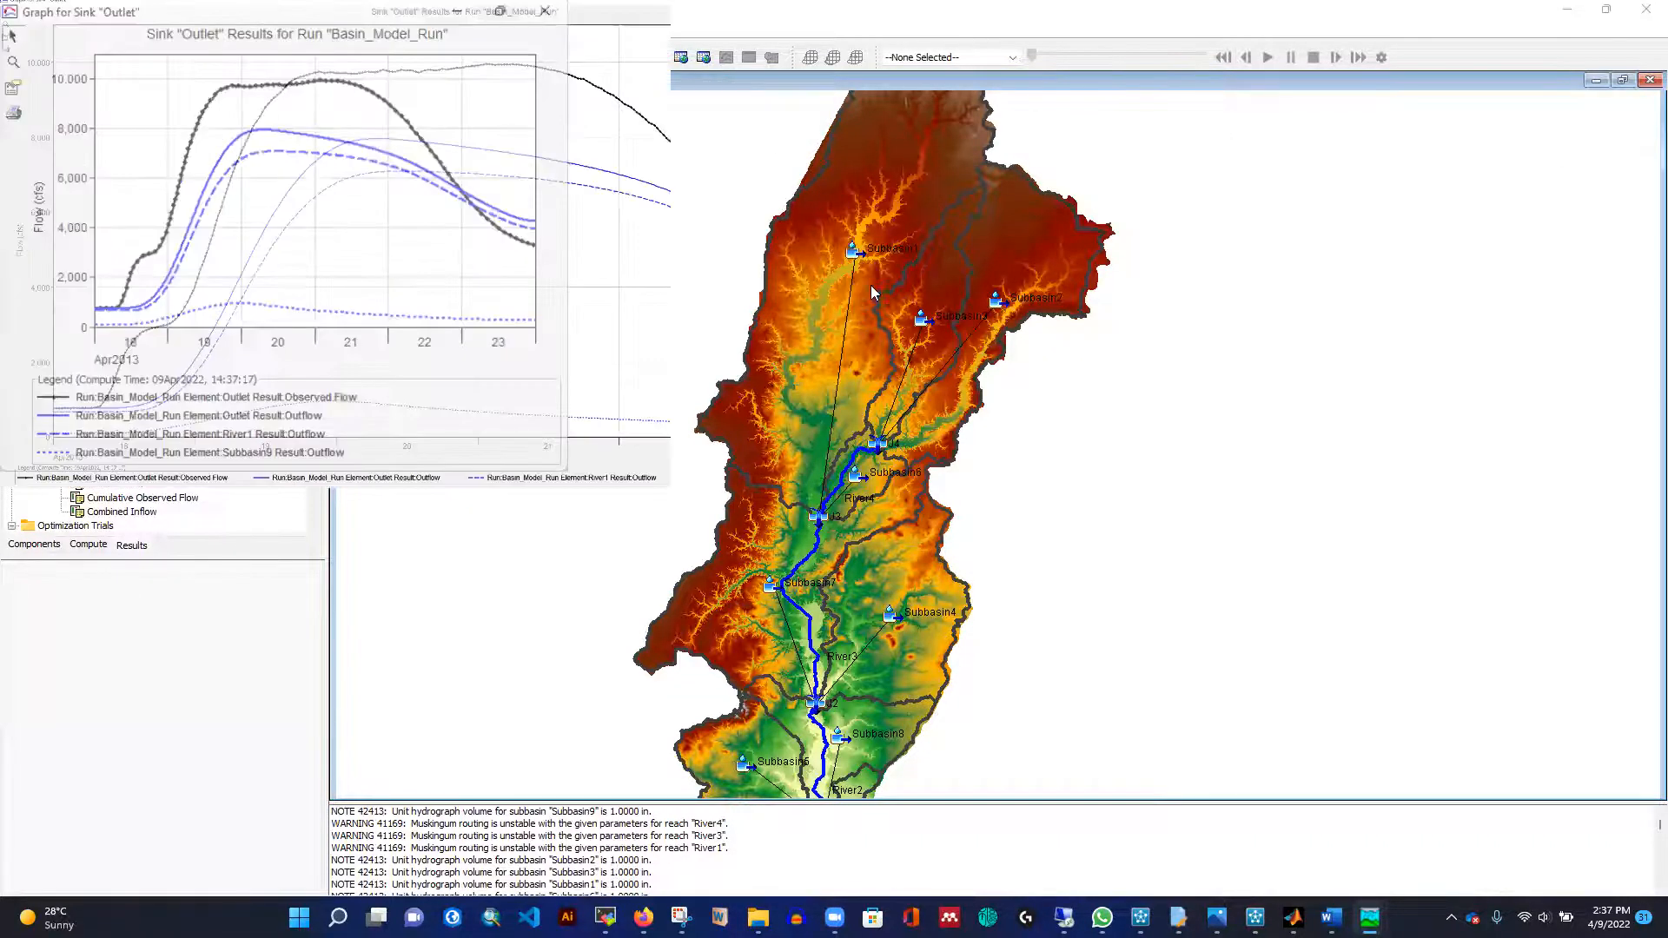
left_click(1644, 12)
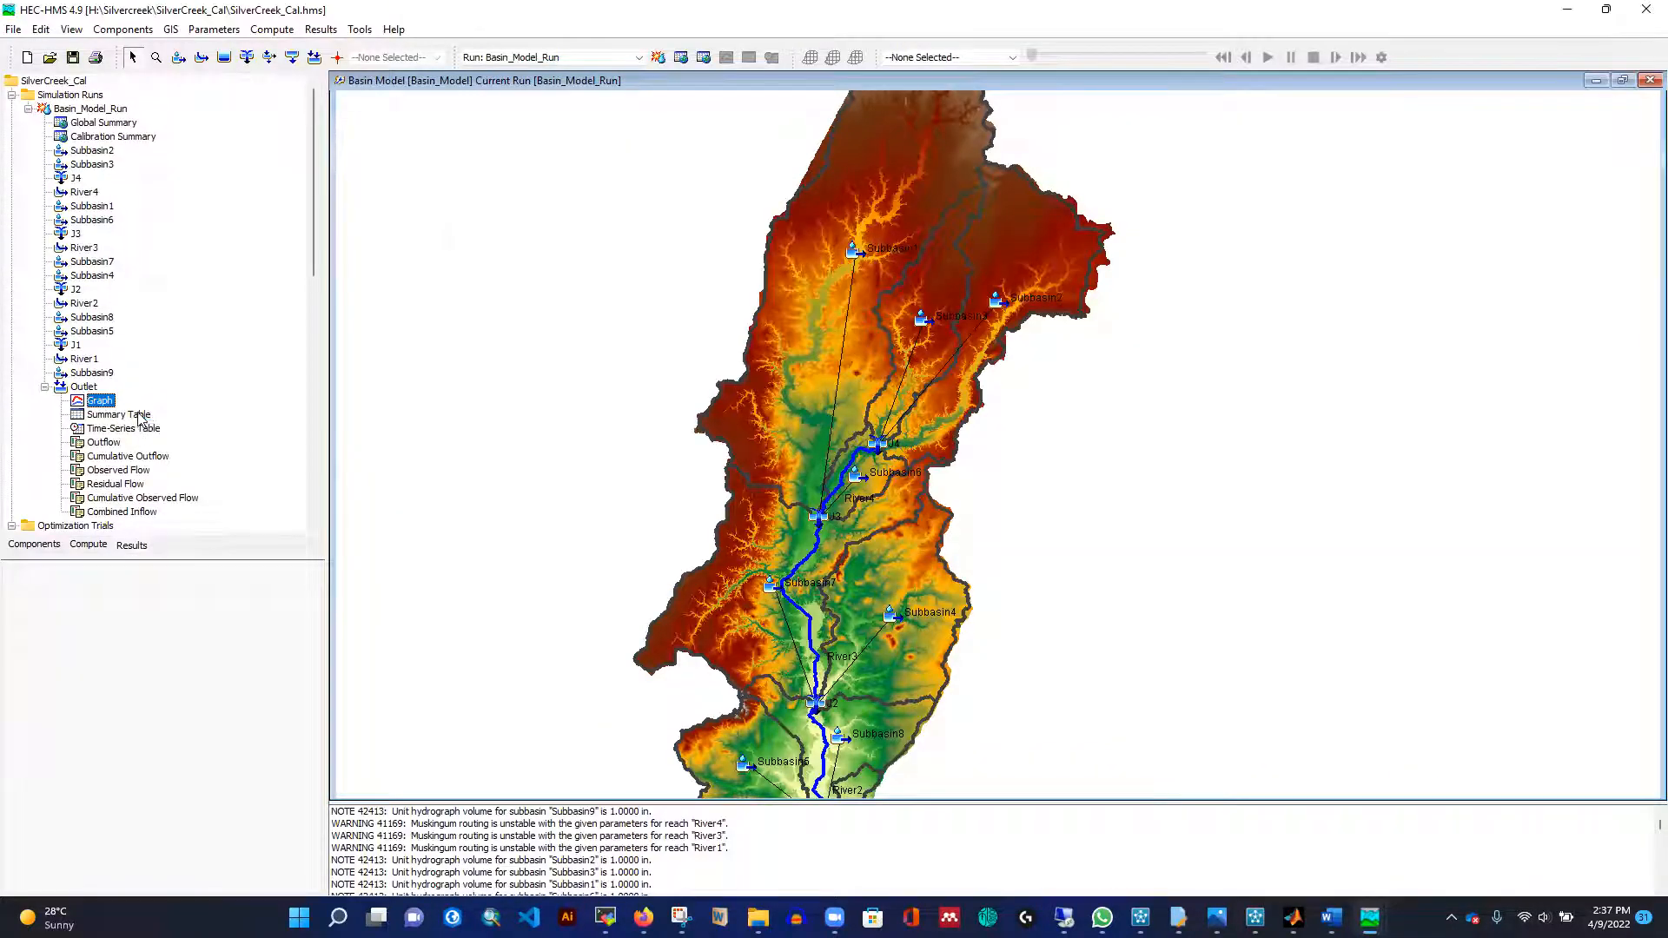
left_click(122, 414)
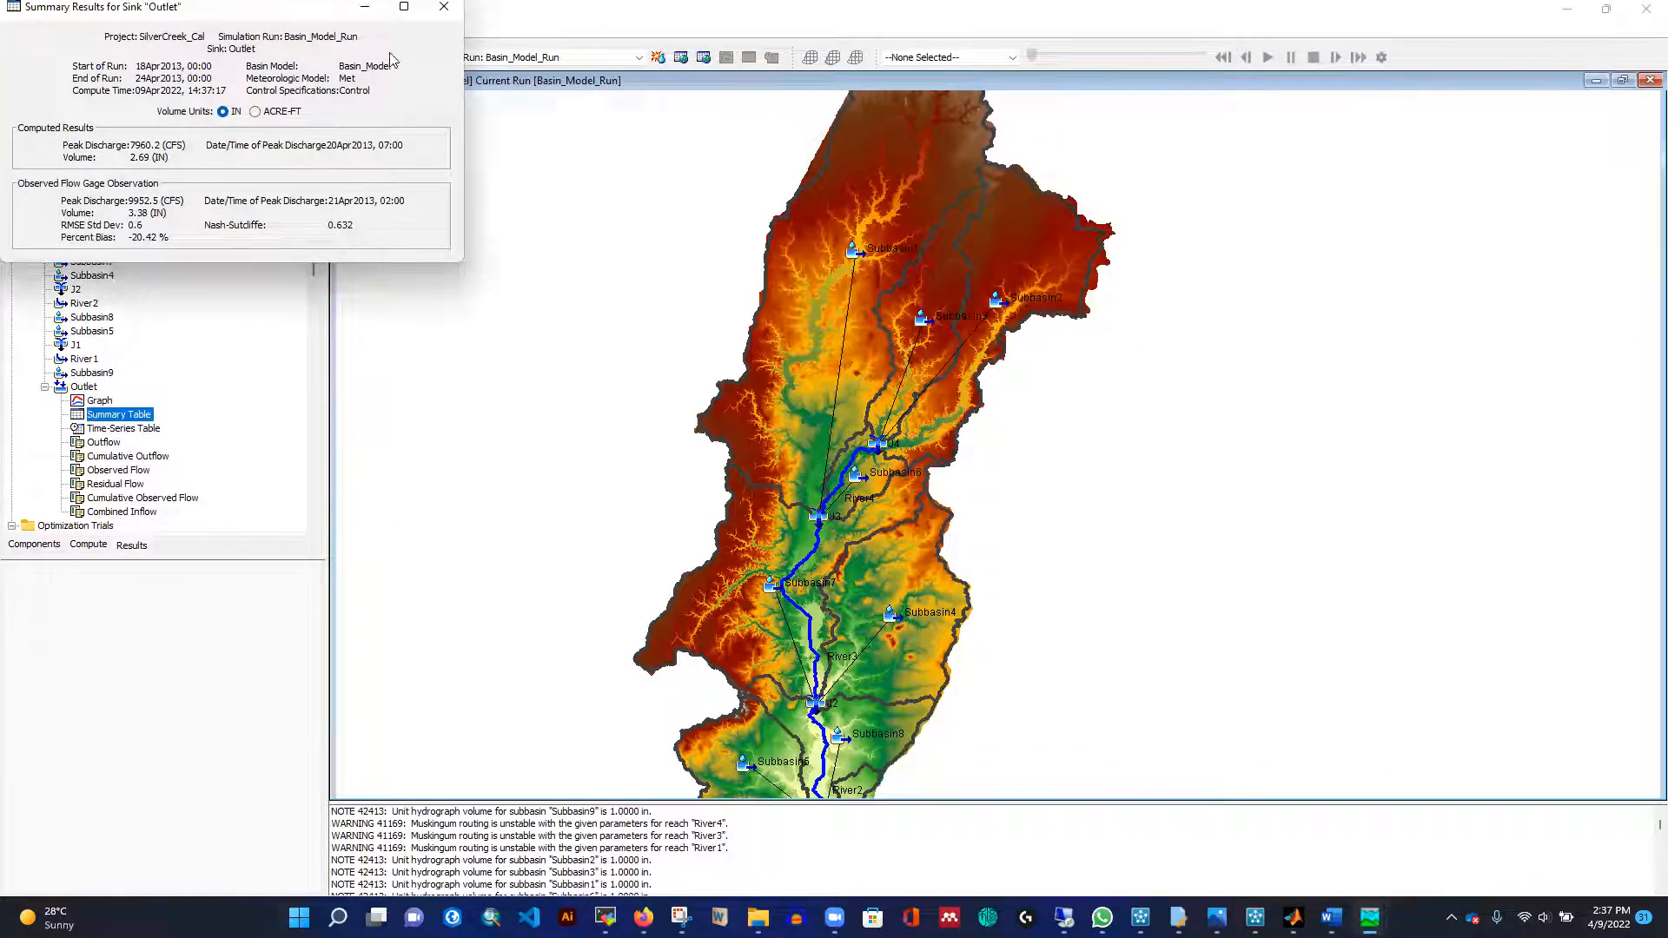
left_click_drag(290, 20, 412, 87)
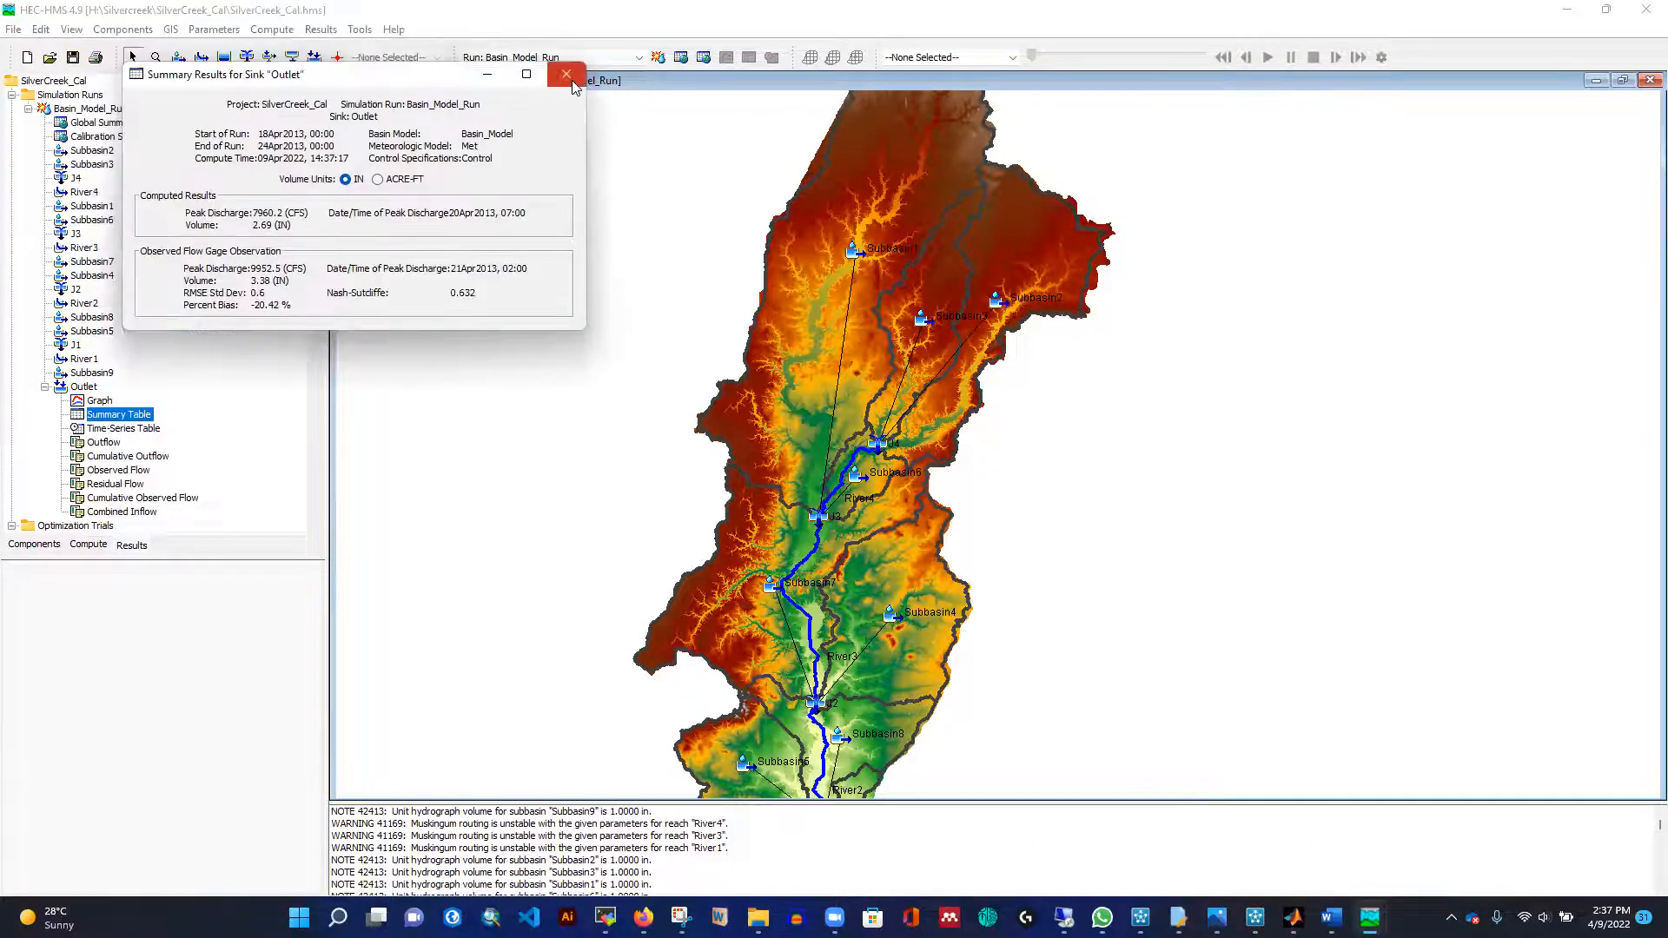
left_click(566, 75)
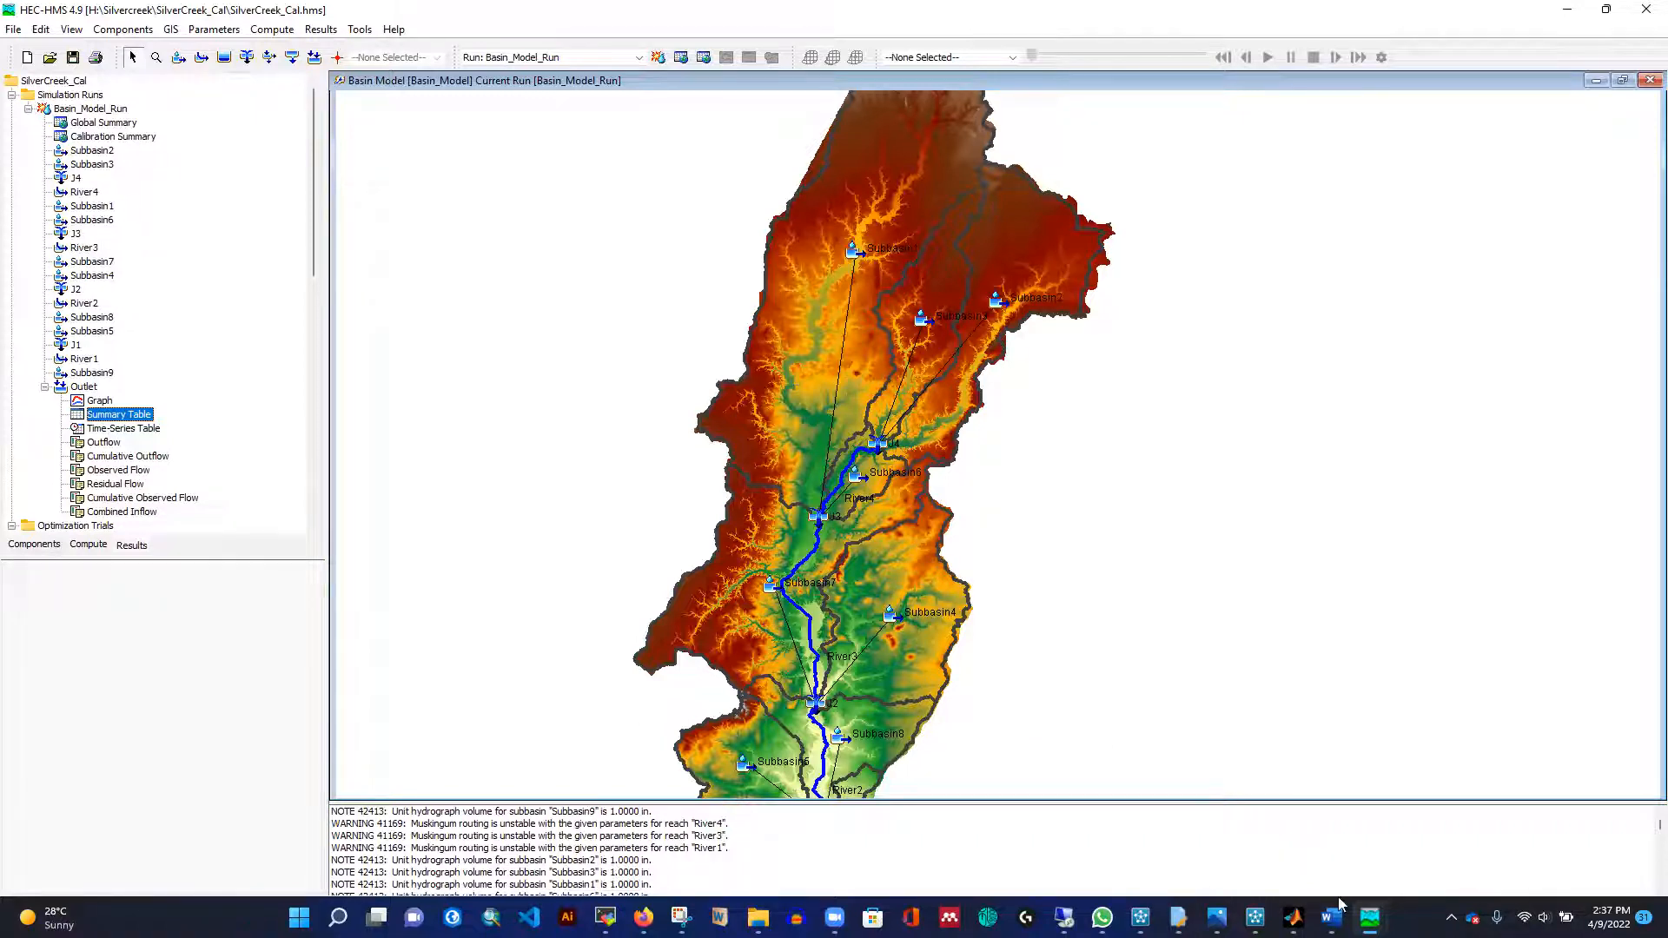
Examine the Outlet graph of the Optimization 1 trial, comparing its outflow curve with the observed flow.
mouse_move(1371, 917)
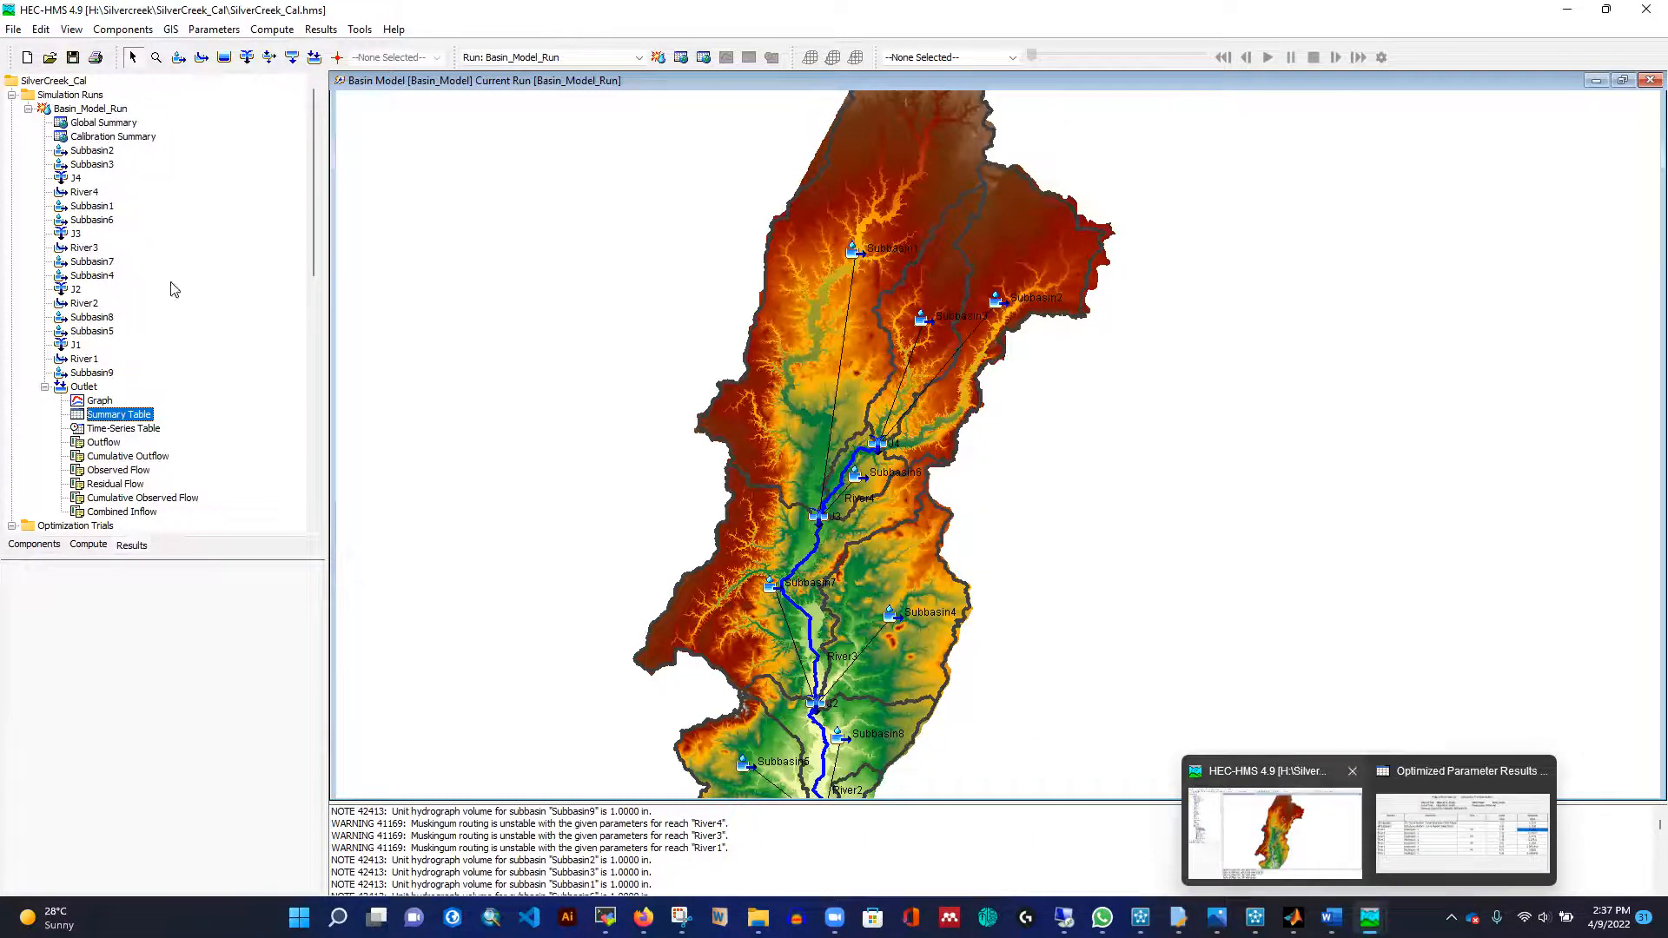
scroll(106, 504, "down", 4)
scroll(105, 501, "down", 10)
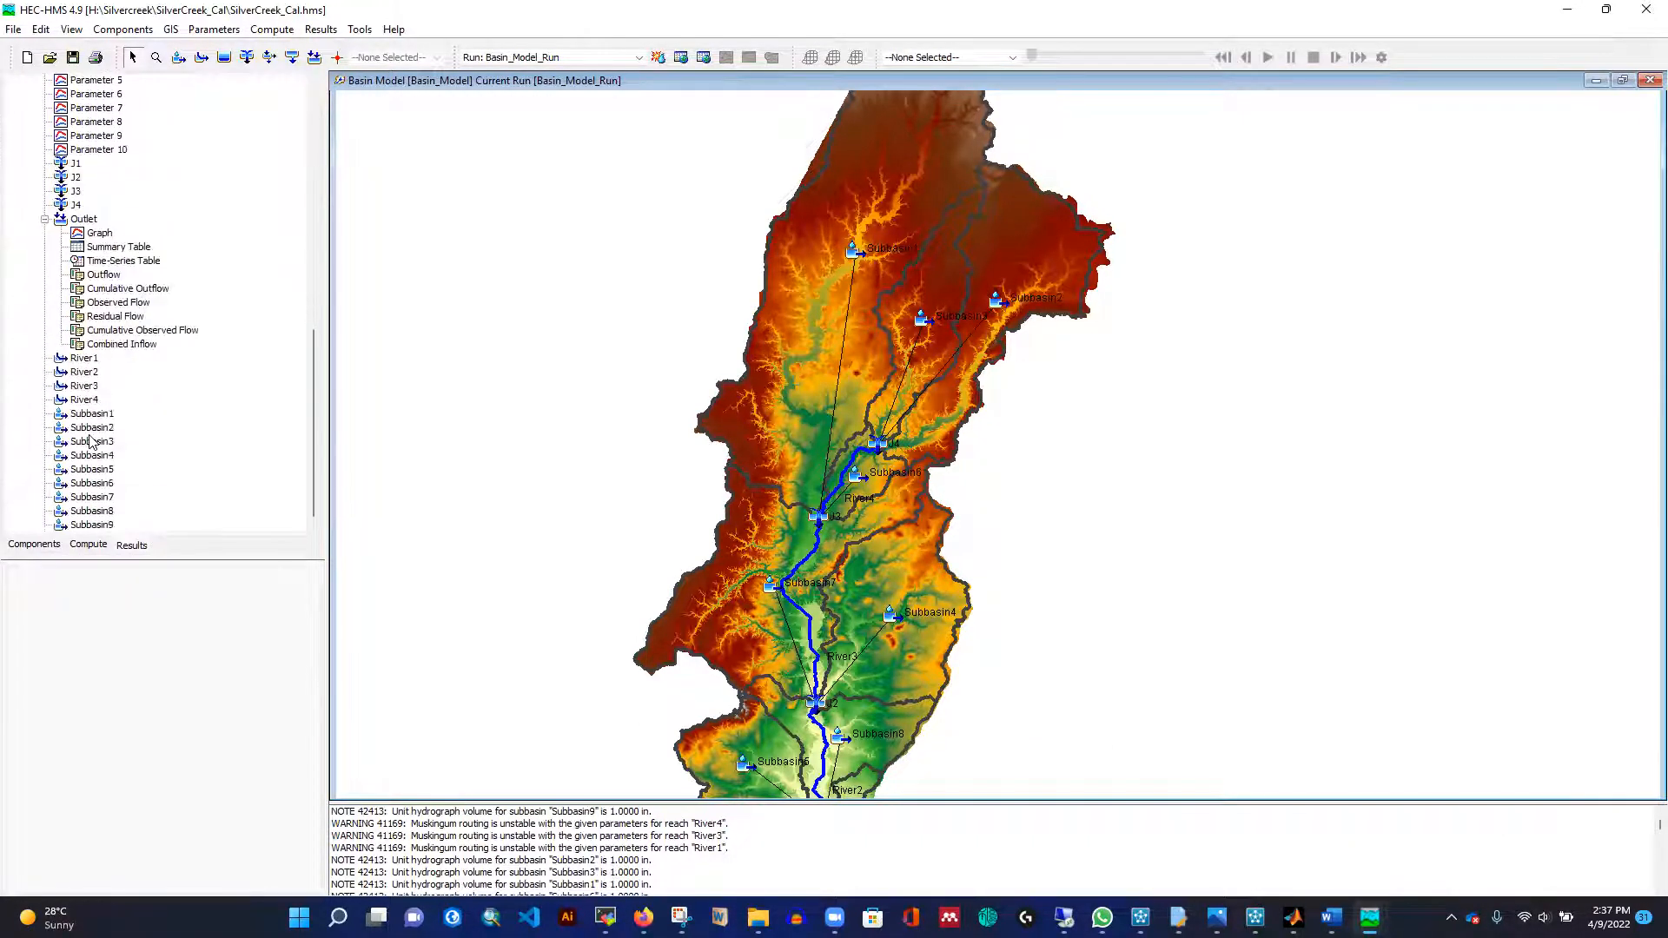
left_click(99, 233)
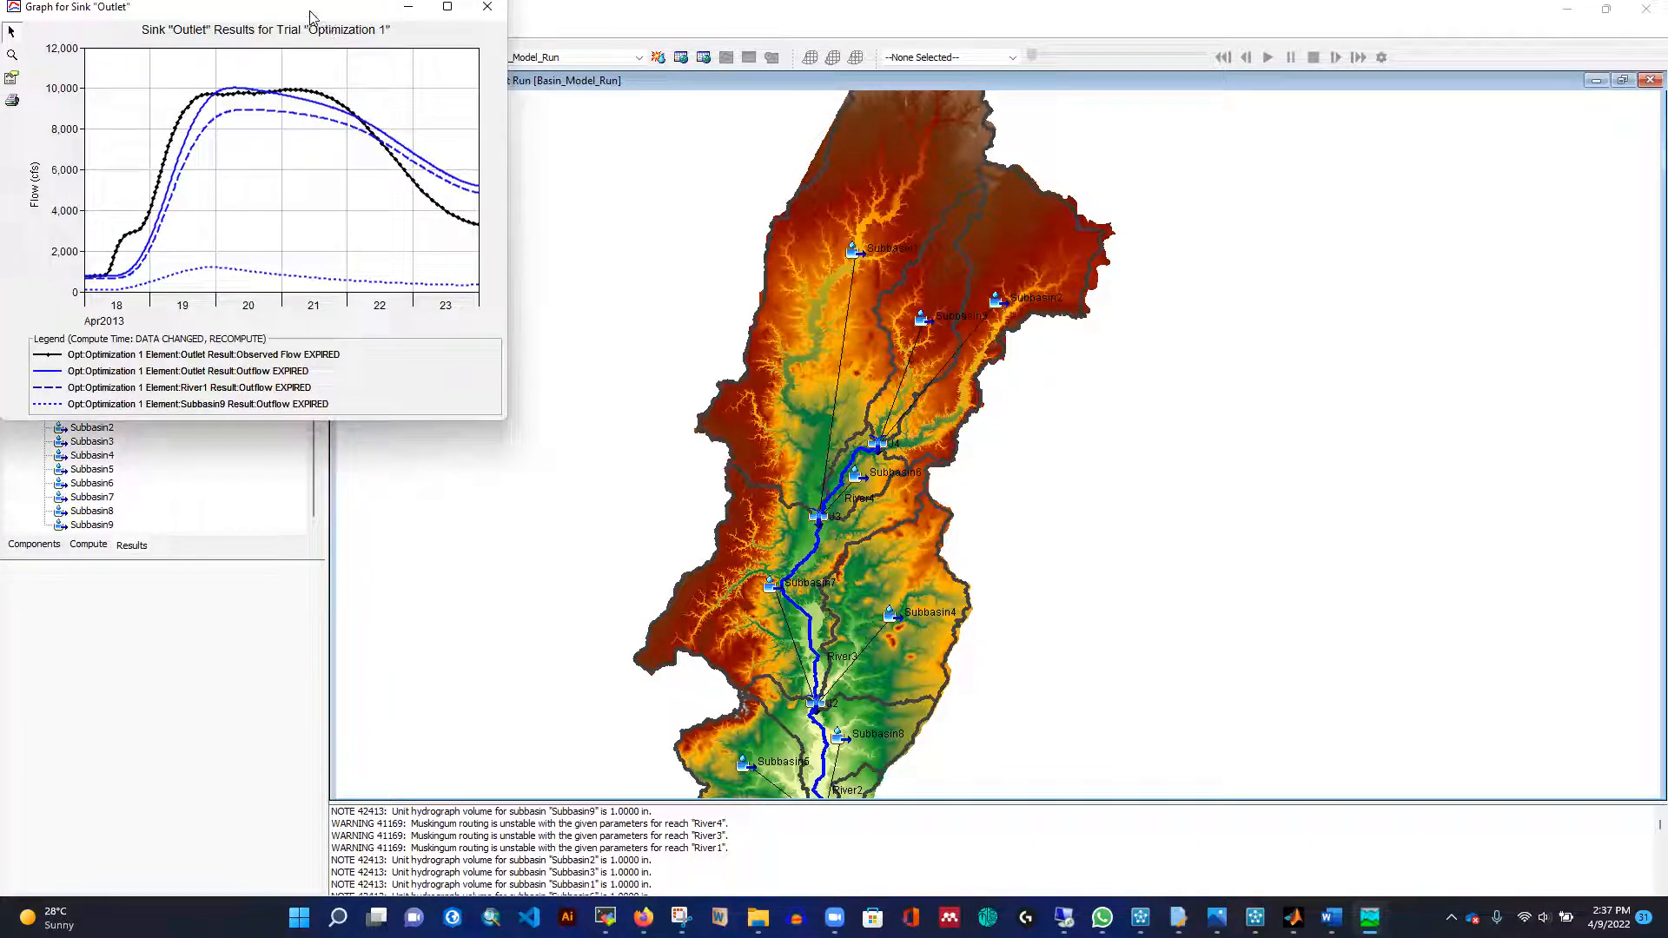
left_click_drag(310, 17, 415, 52)
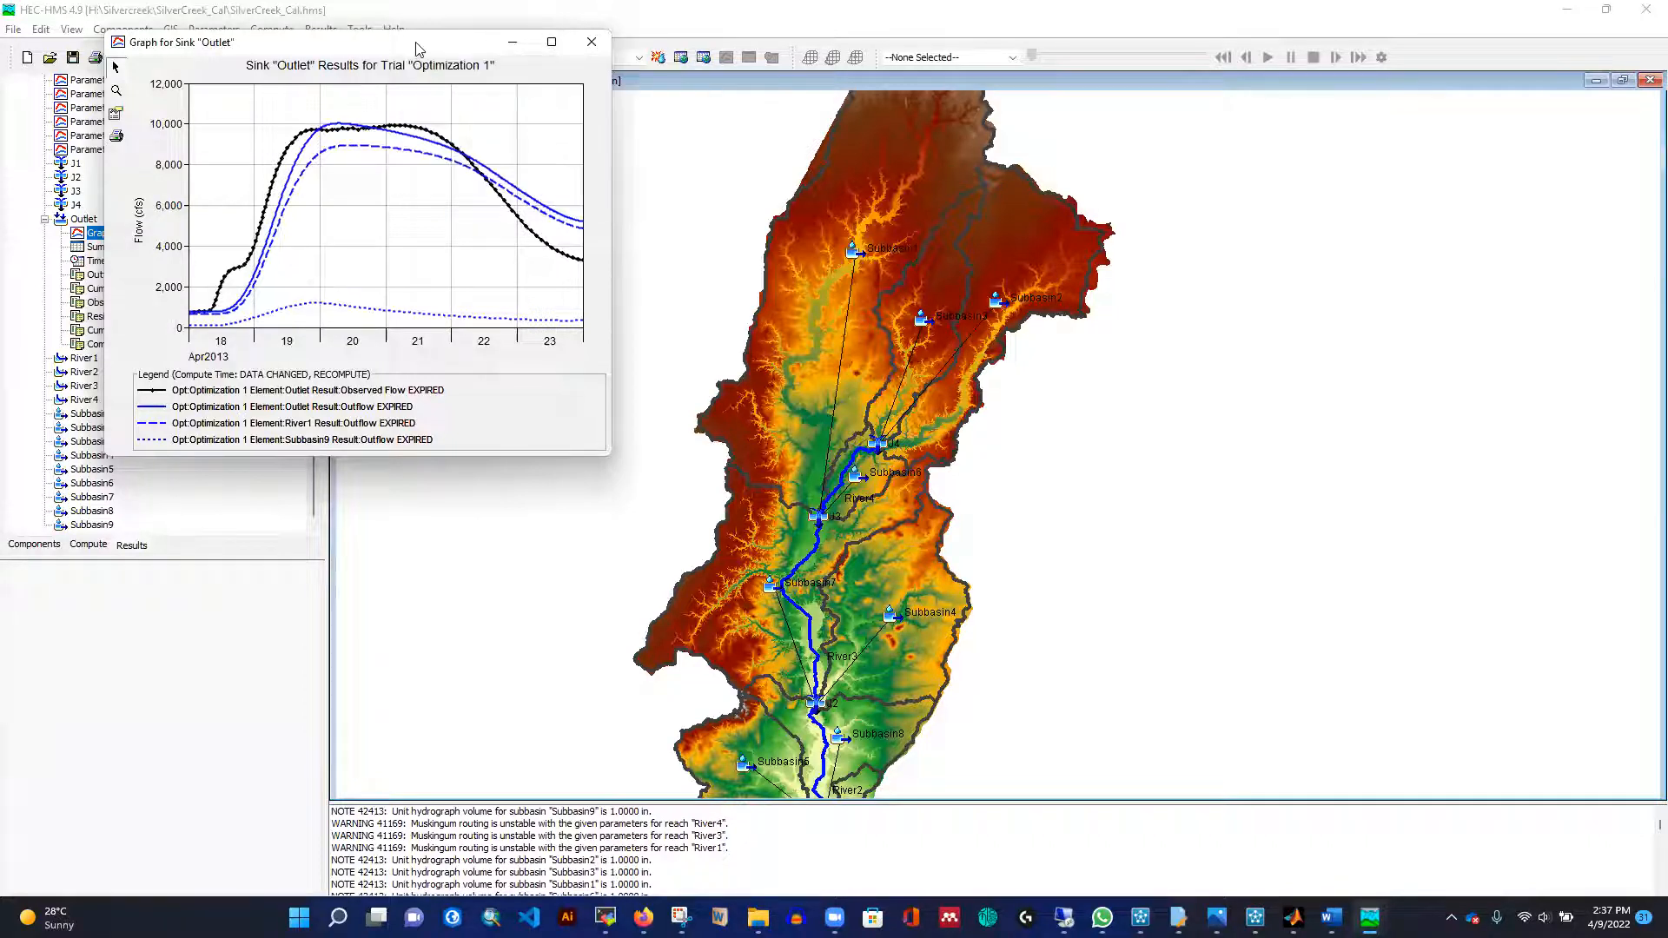
left_click(579, 50)
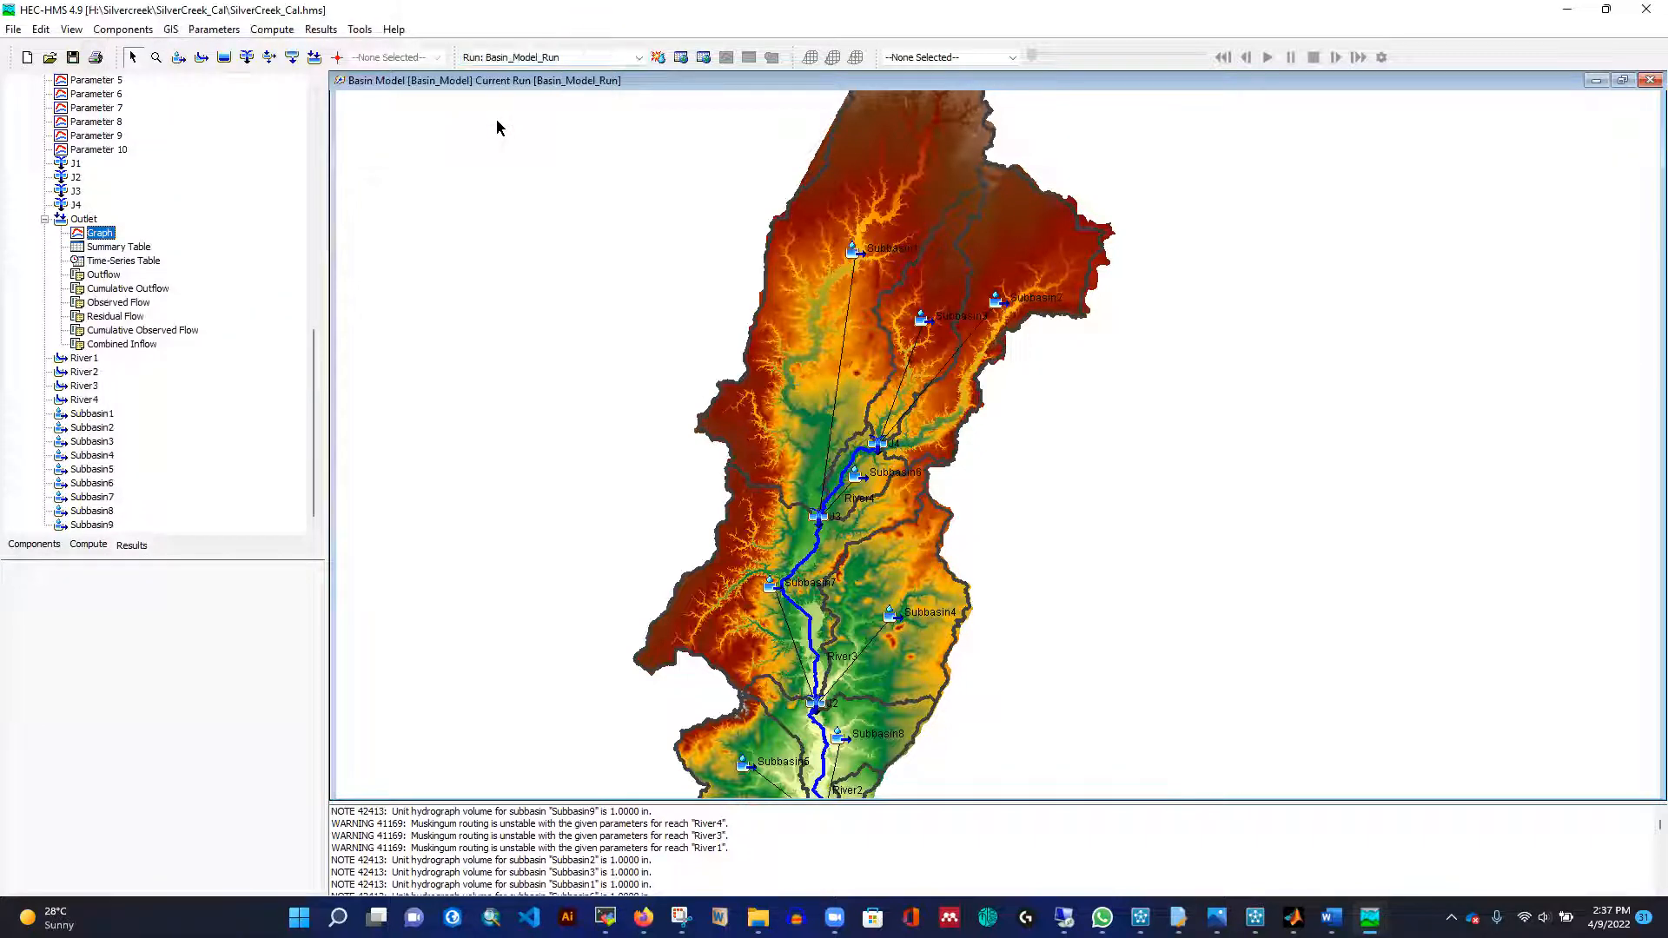
scroll(198, 308, "up", 15)
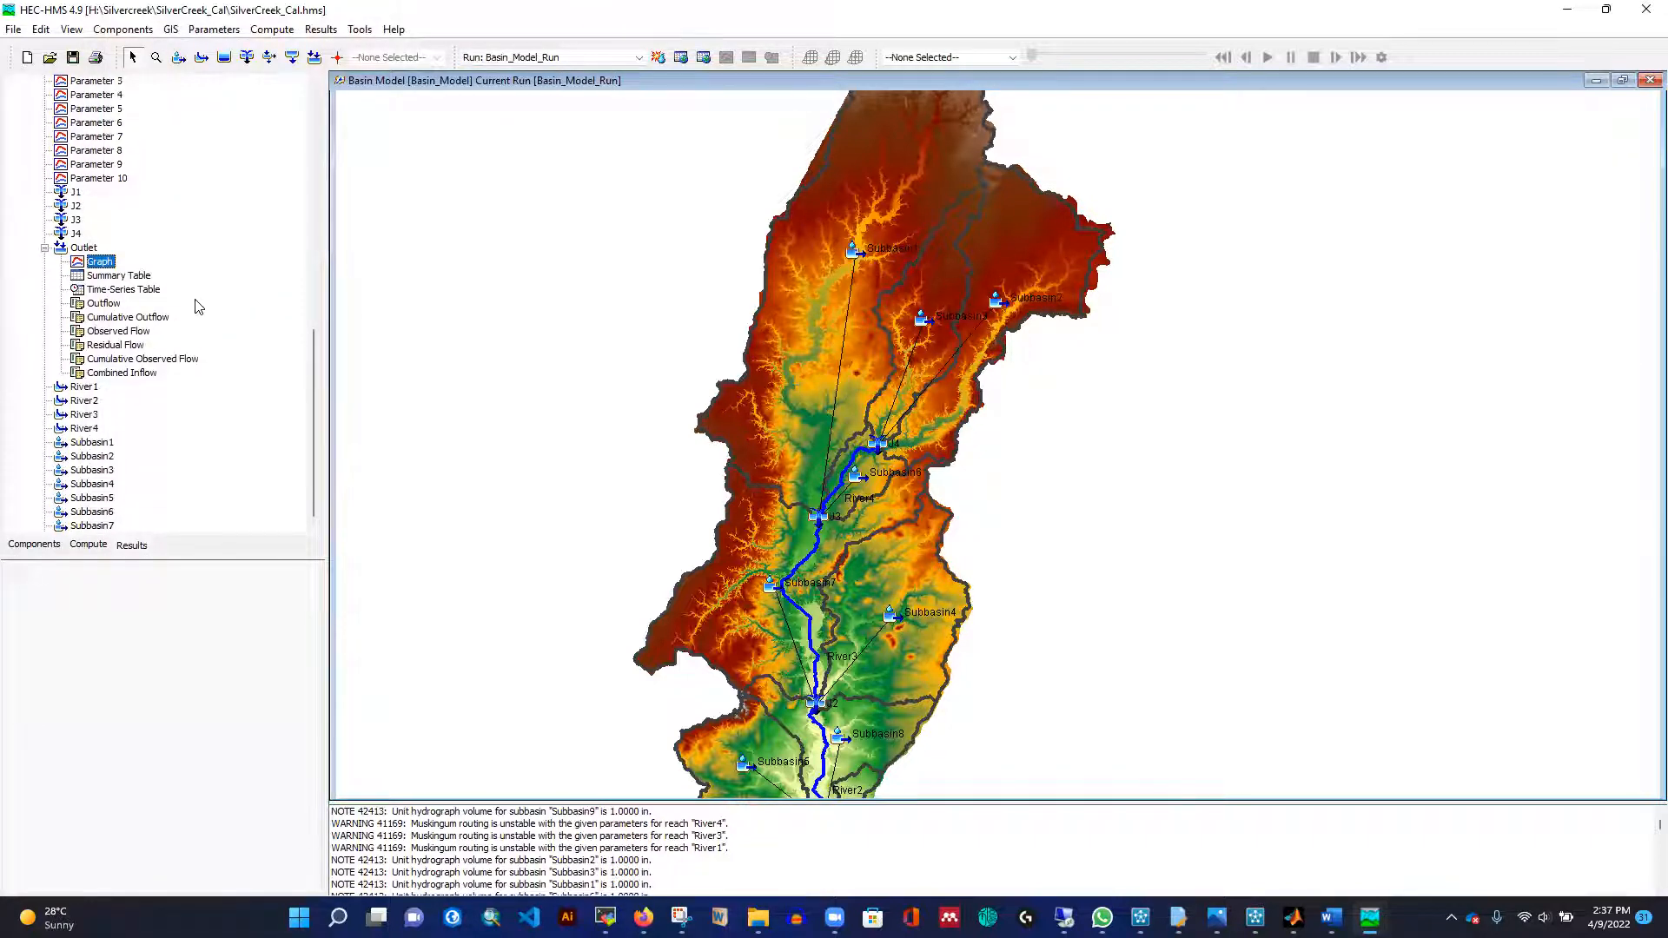
left_click(214, 28)
mouse_move(272, 172)
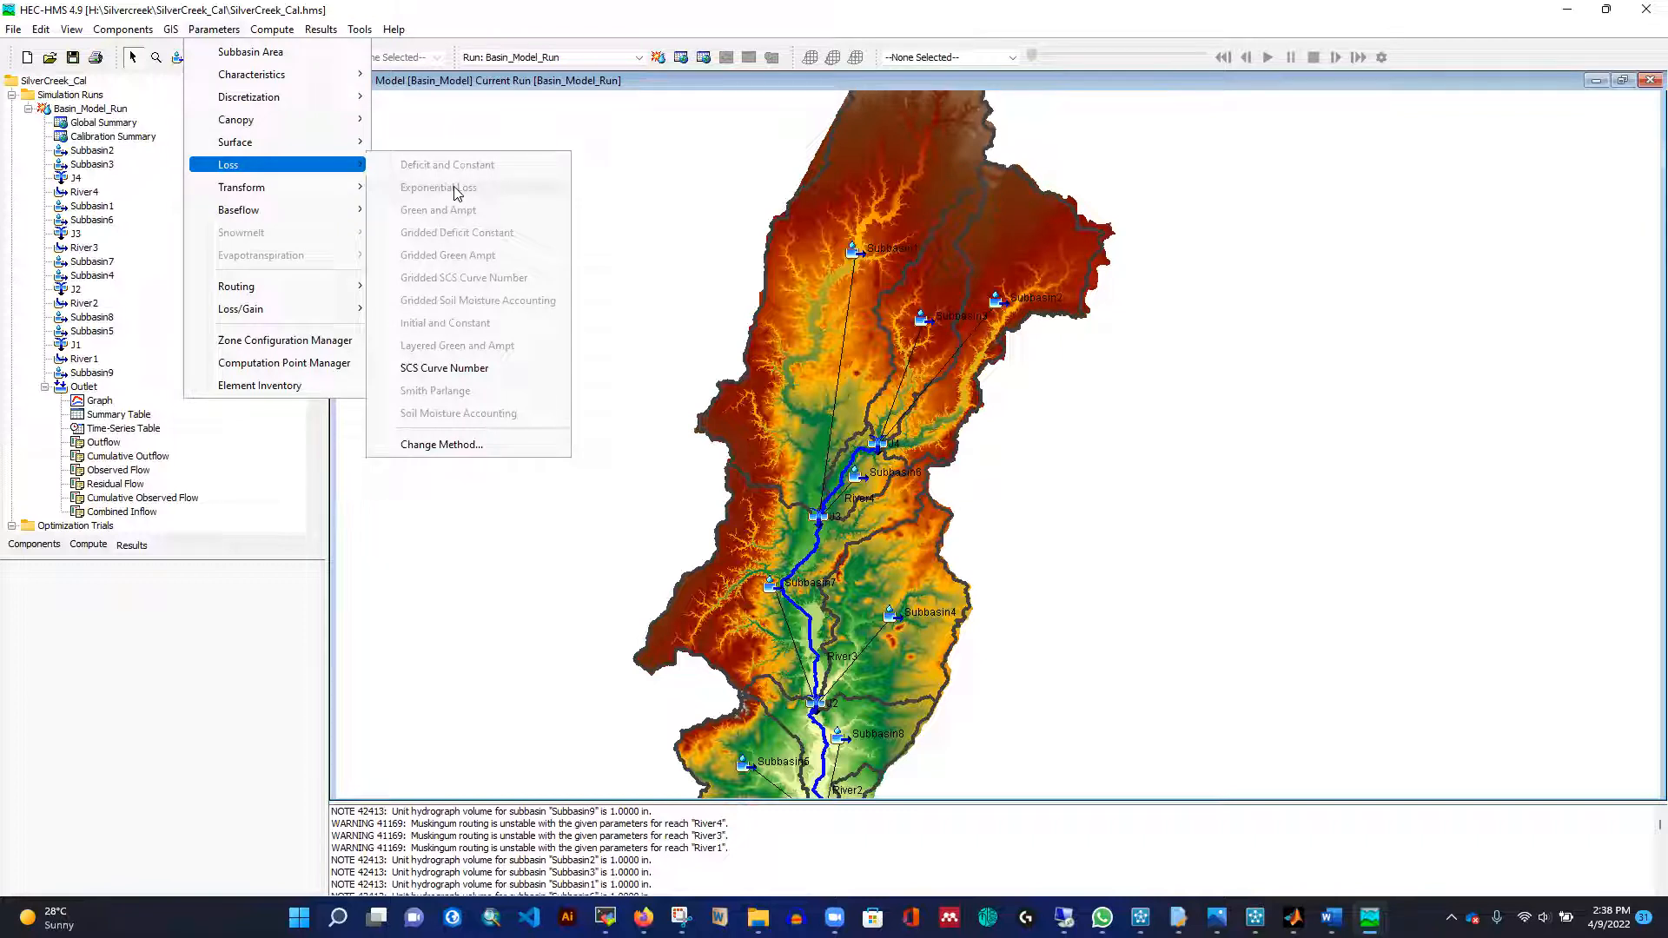
mouse_move(283, 216)
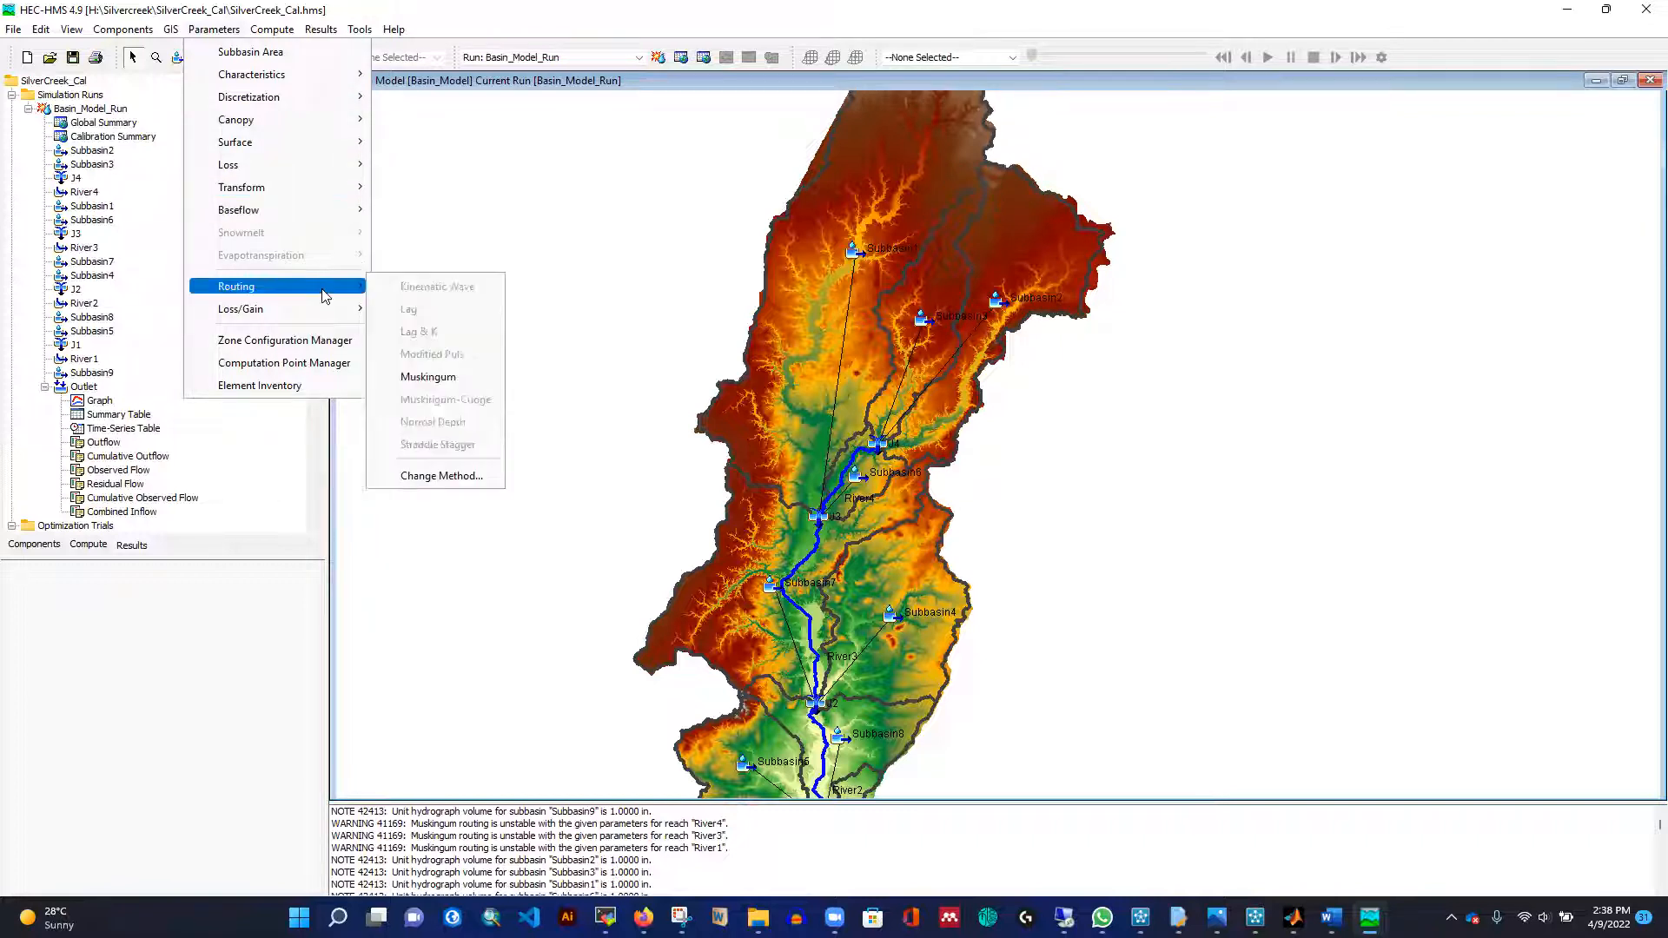
mouse_move(328, 193)
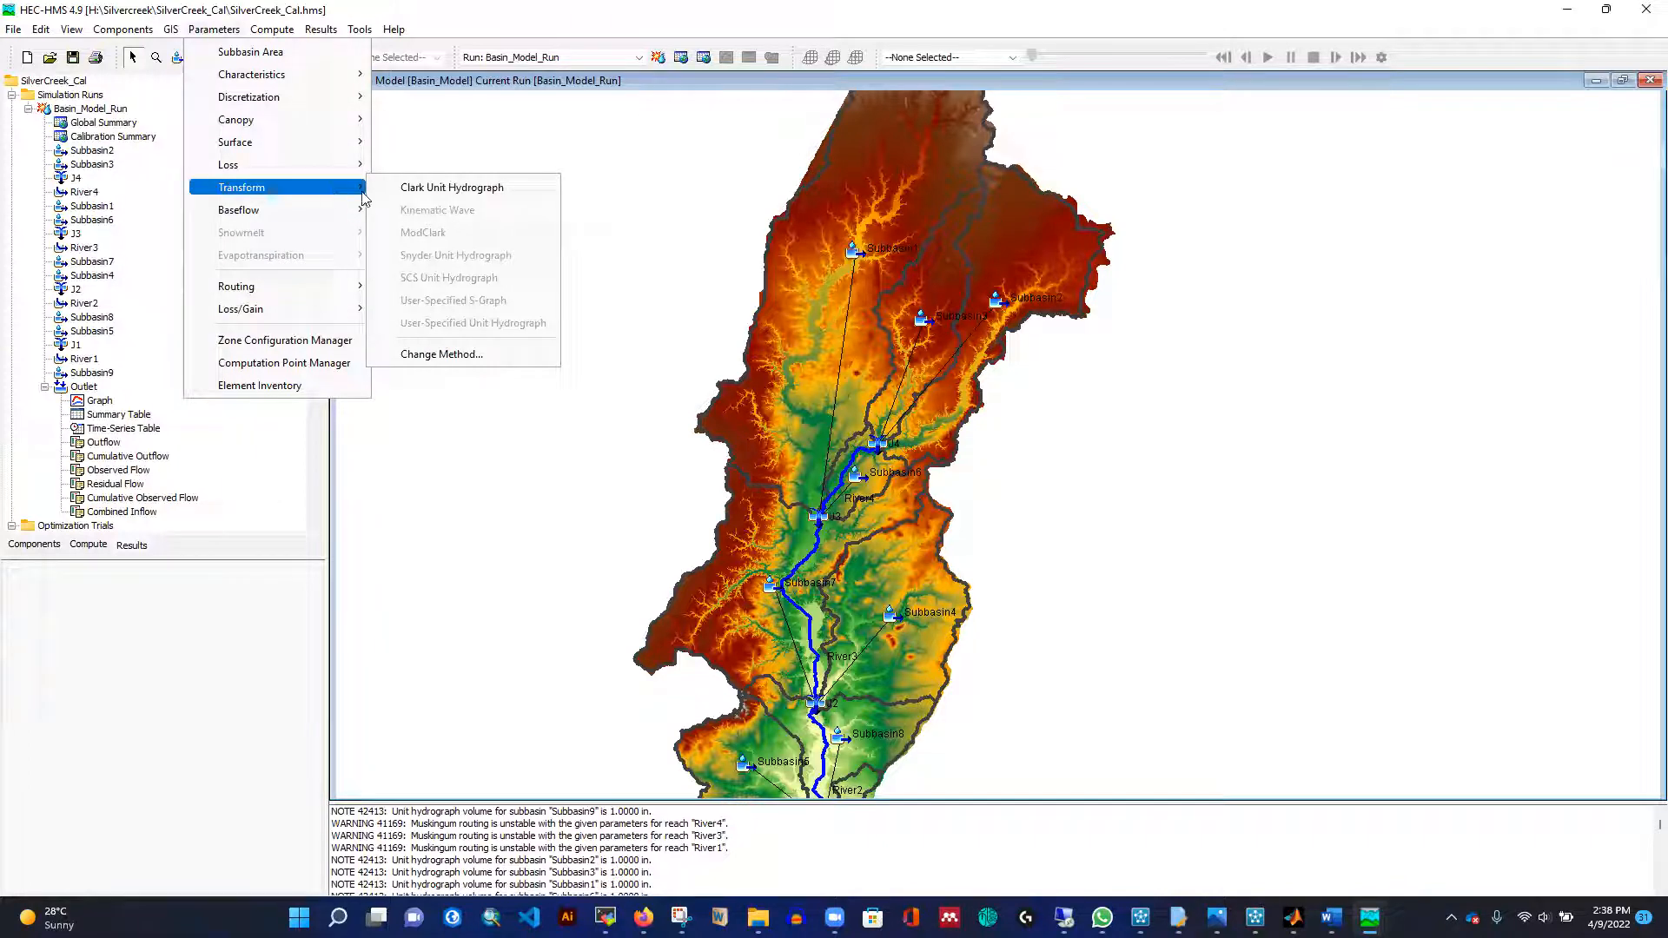
Open the Clark Unit Hydrograph transform parameters for the subbasins and close the optimized parameter results of trial Optimization 1.
left_click(398, 188)
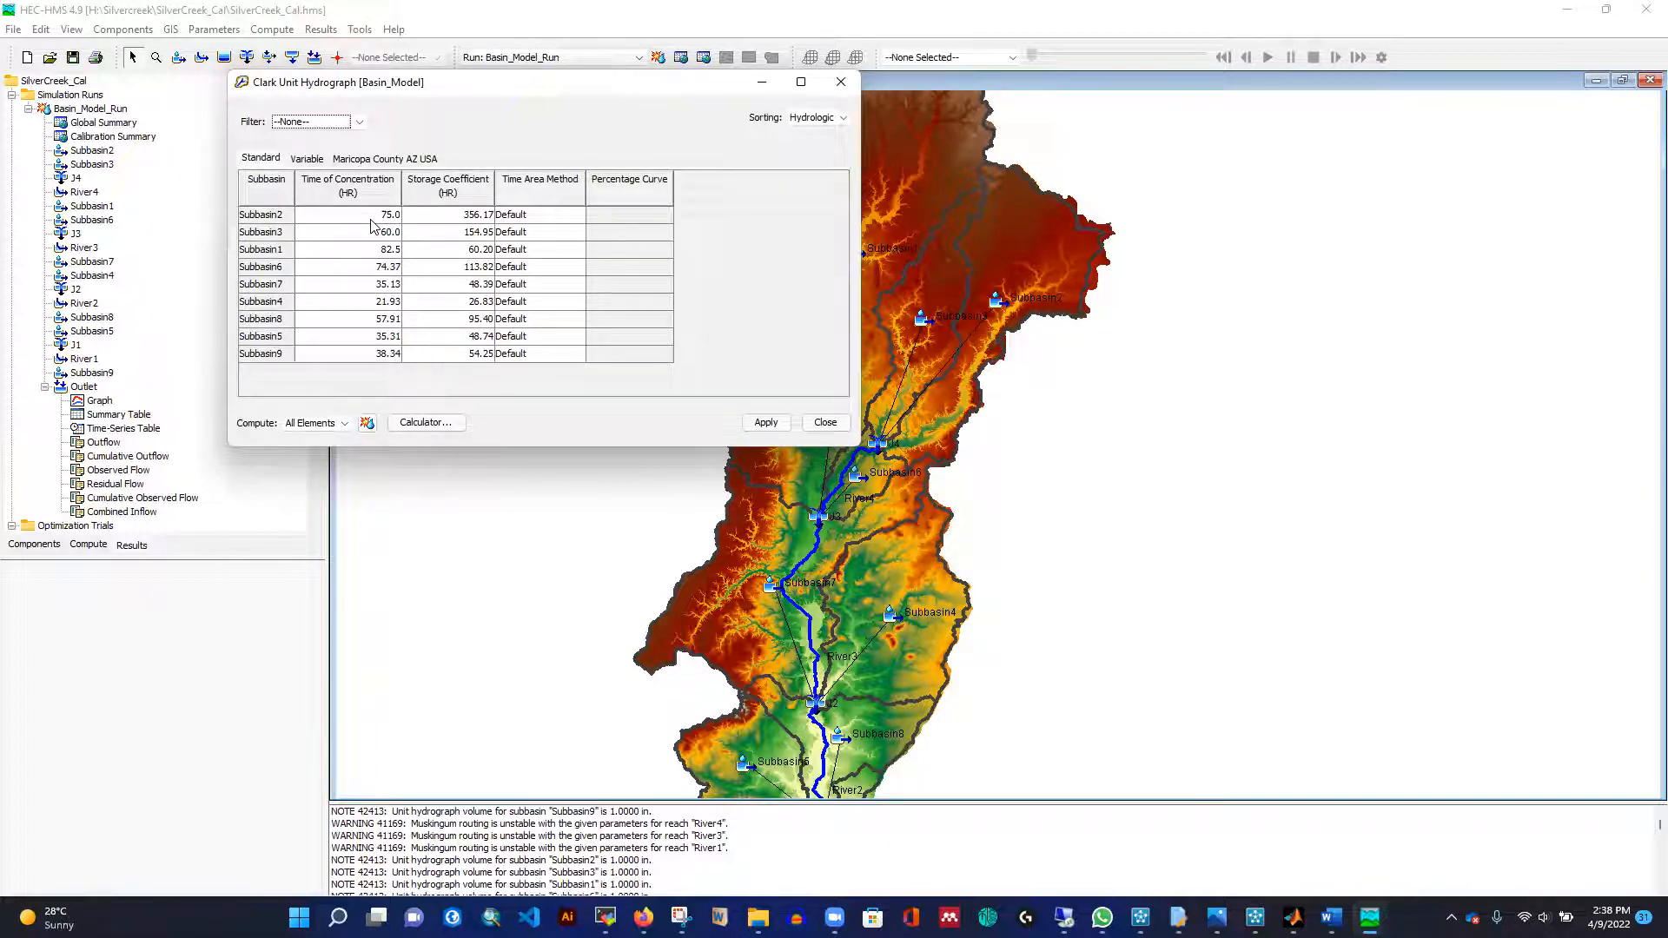
left_click_drag(508, 83, 382, 59)
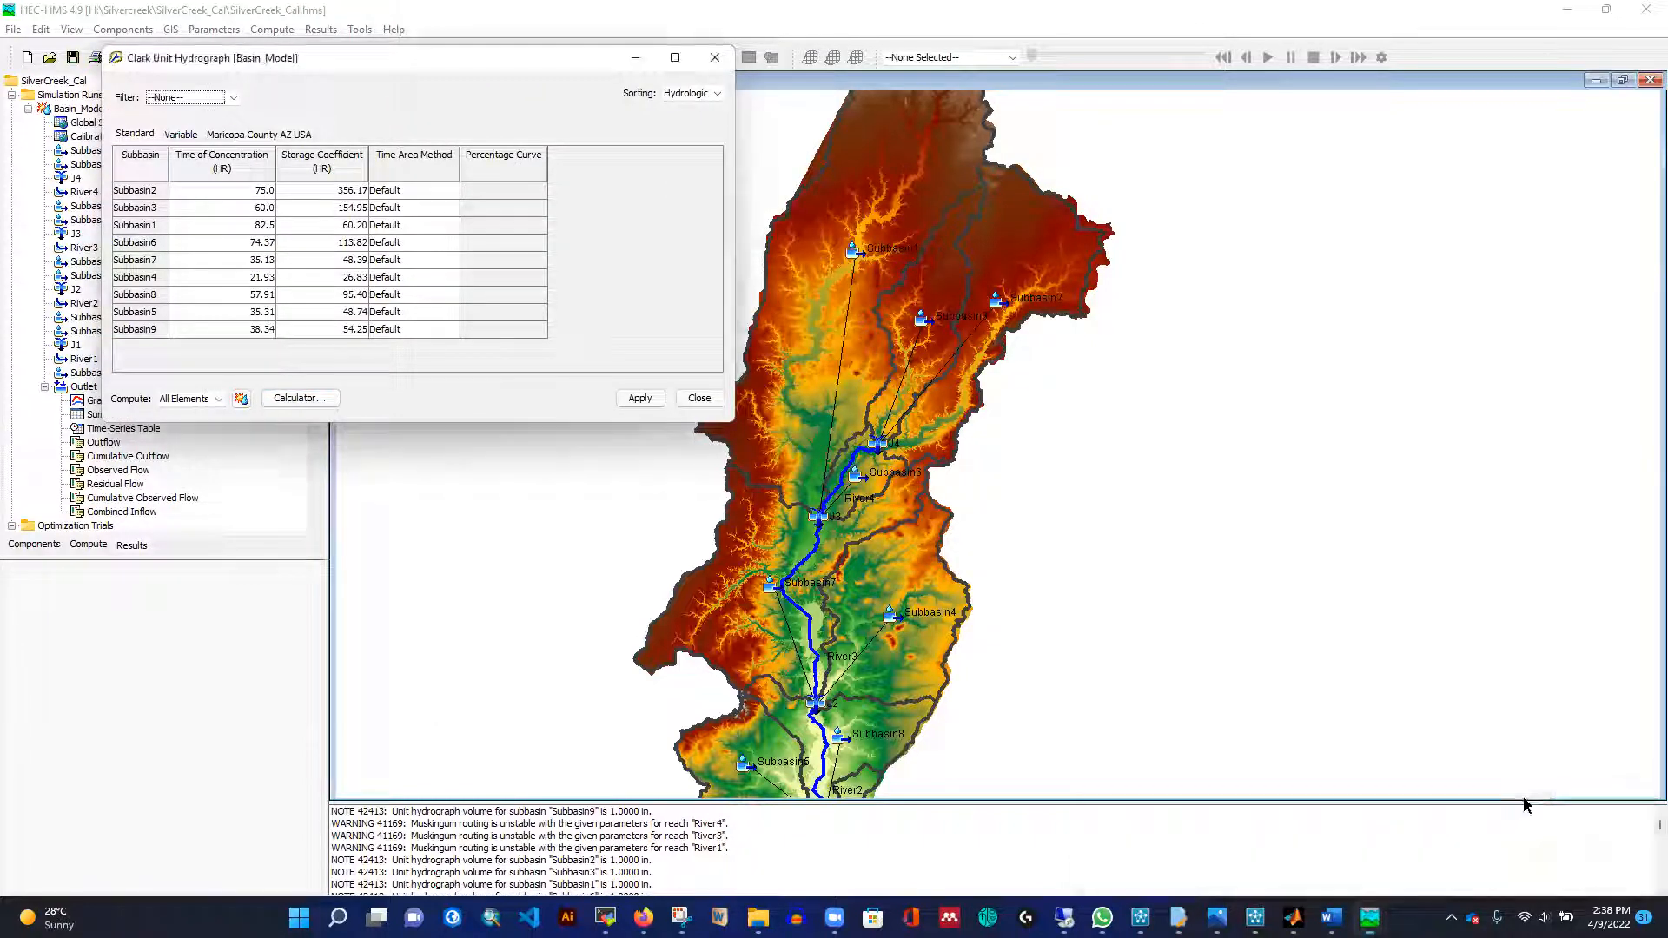
left_click(1141, 749)
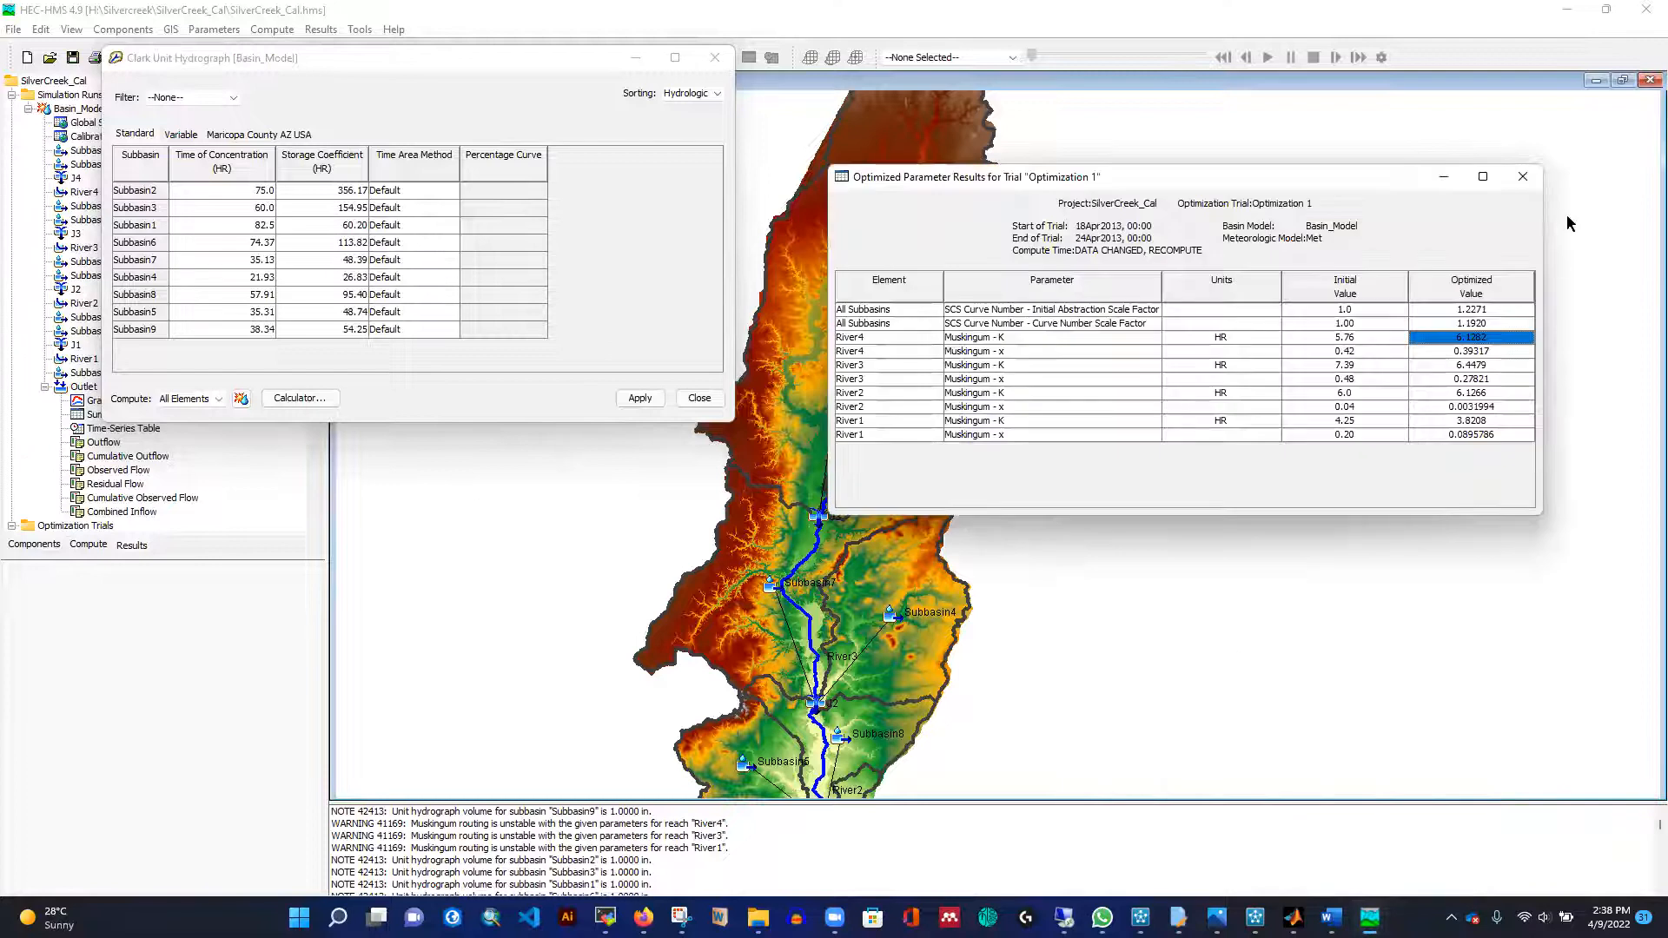
left_click(1523, 176)
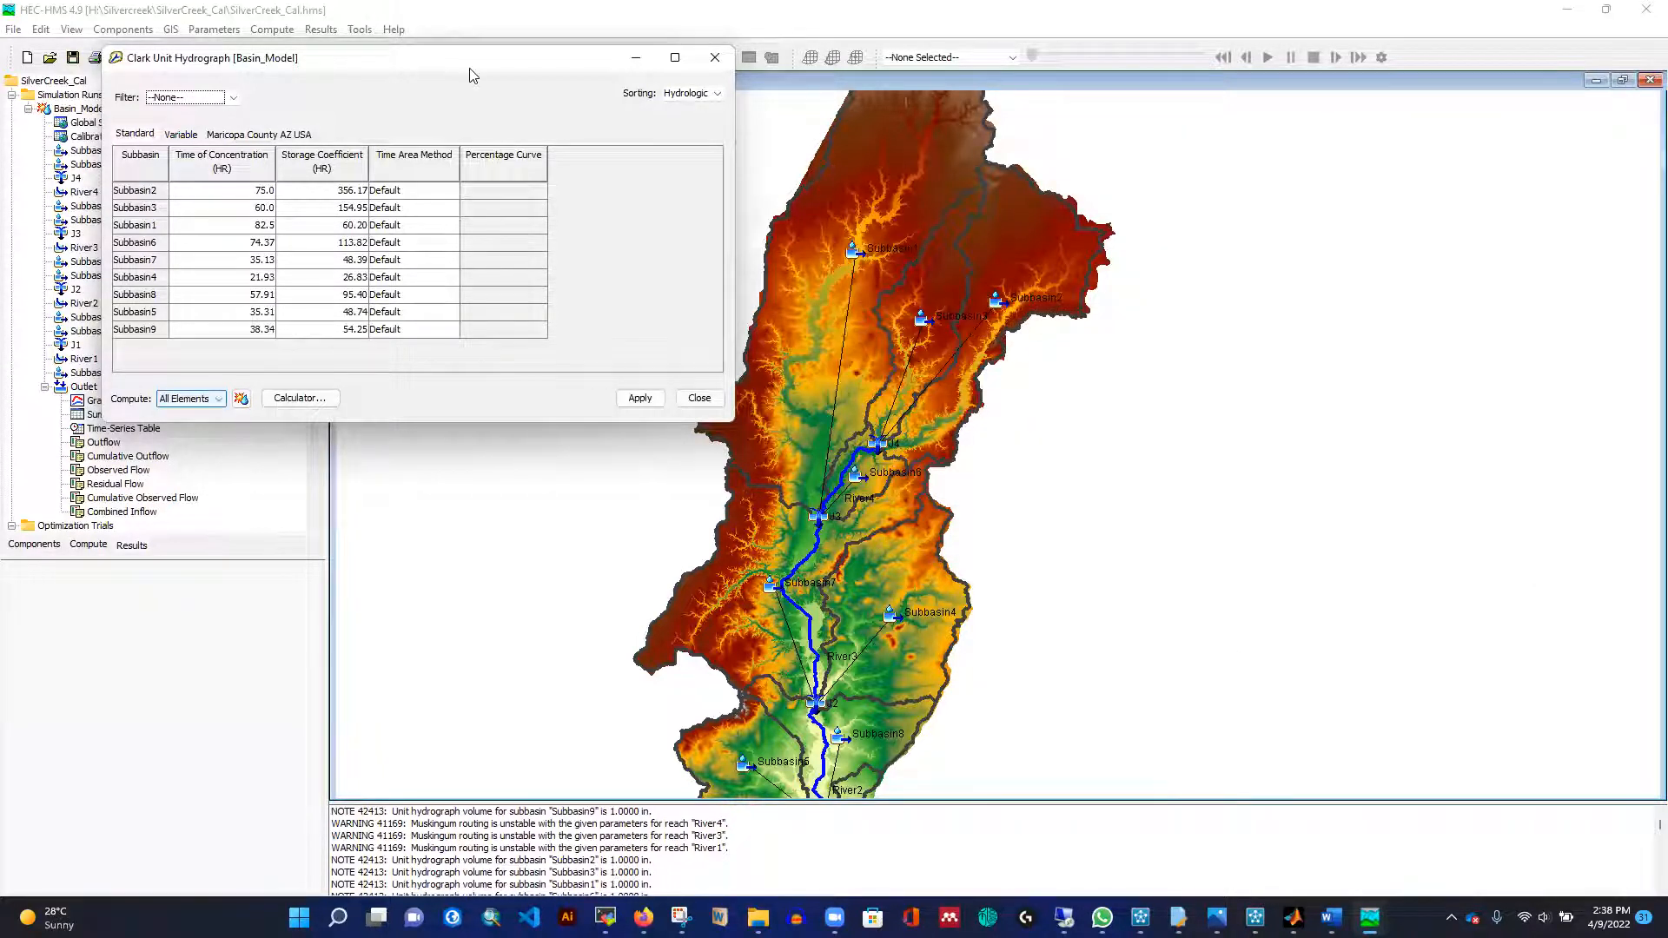
left_click_drag(470, 69, 785, 59)
Compare the observed and simulated flow on the Outlet graph of Basin_Model_Run.
scroll(122, 400, "down", 3)
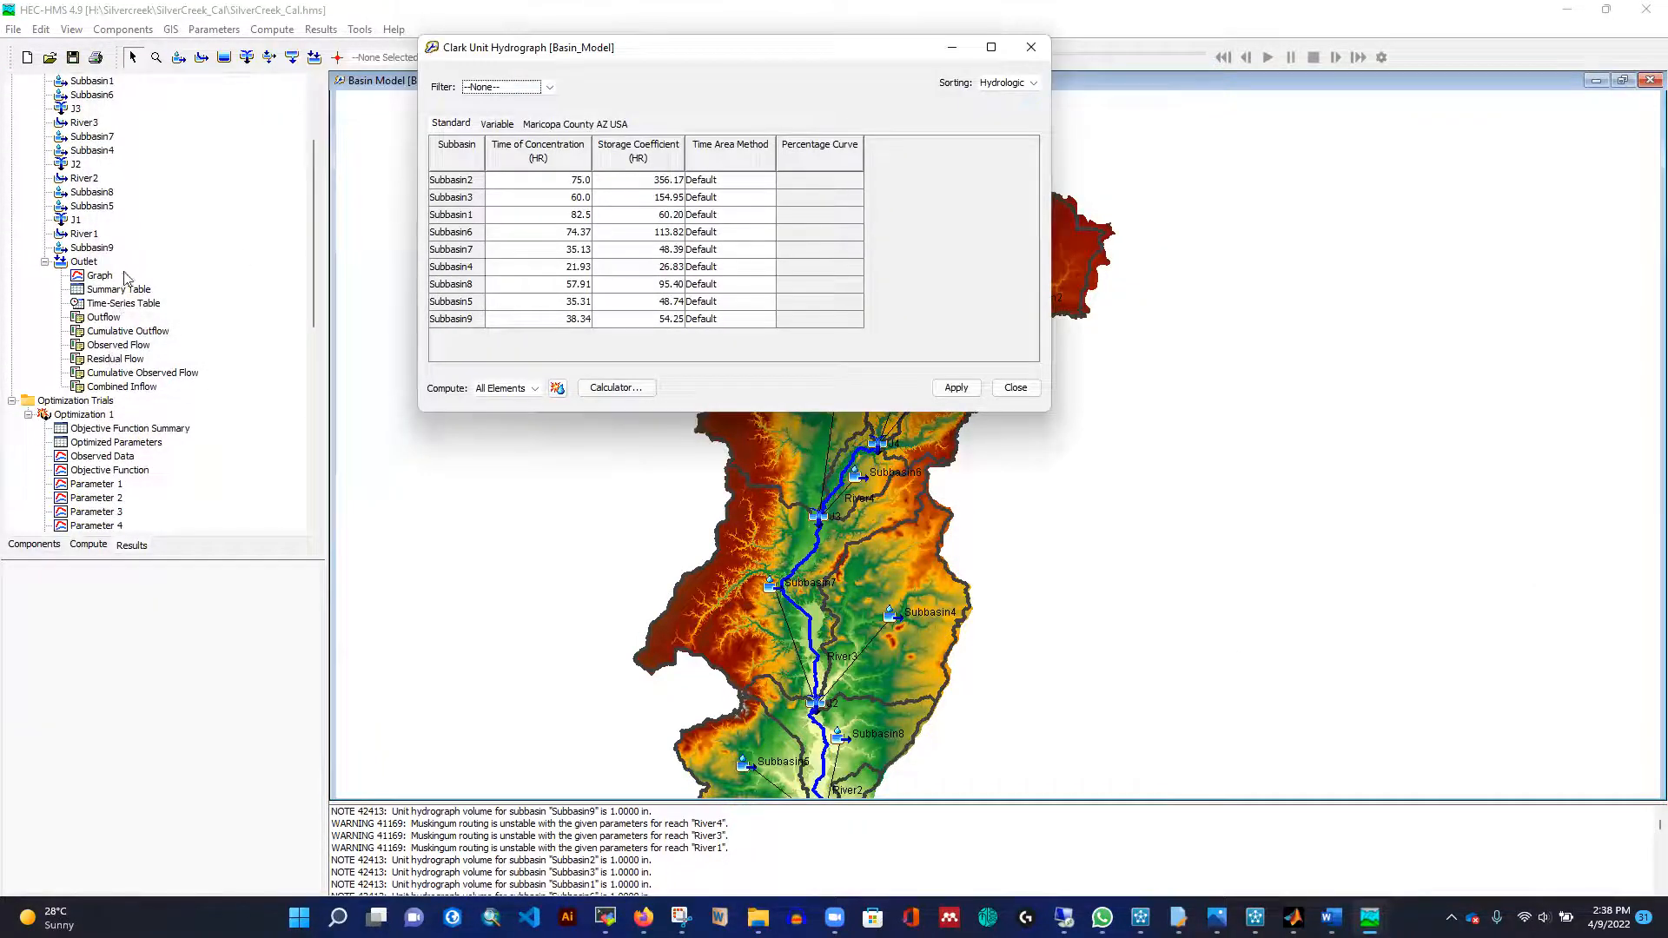
left_click(99, 277)
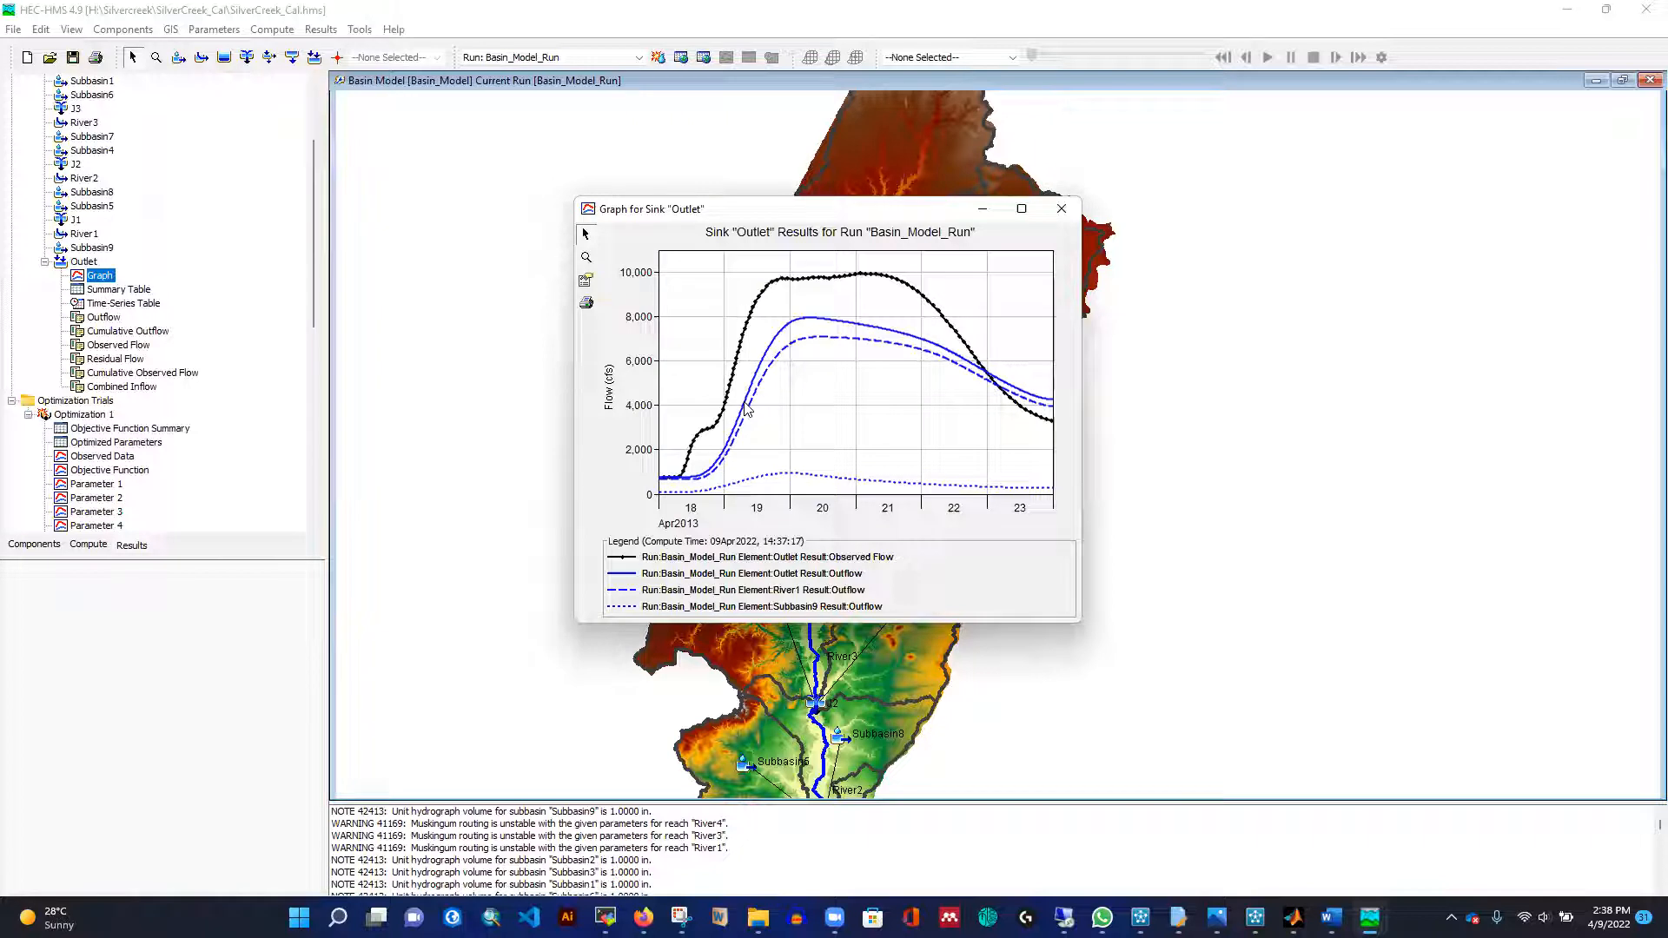
mouse_move(796, 349)
left_click(1061, 209)
mouse_move(1371, 917)
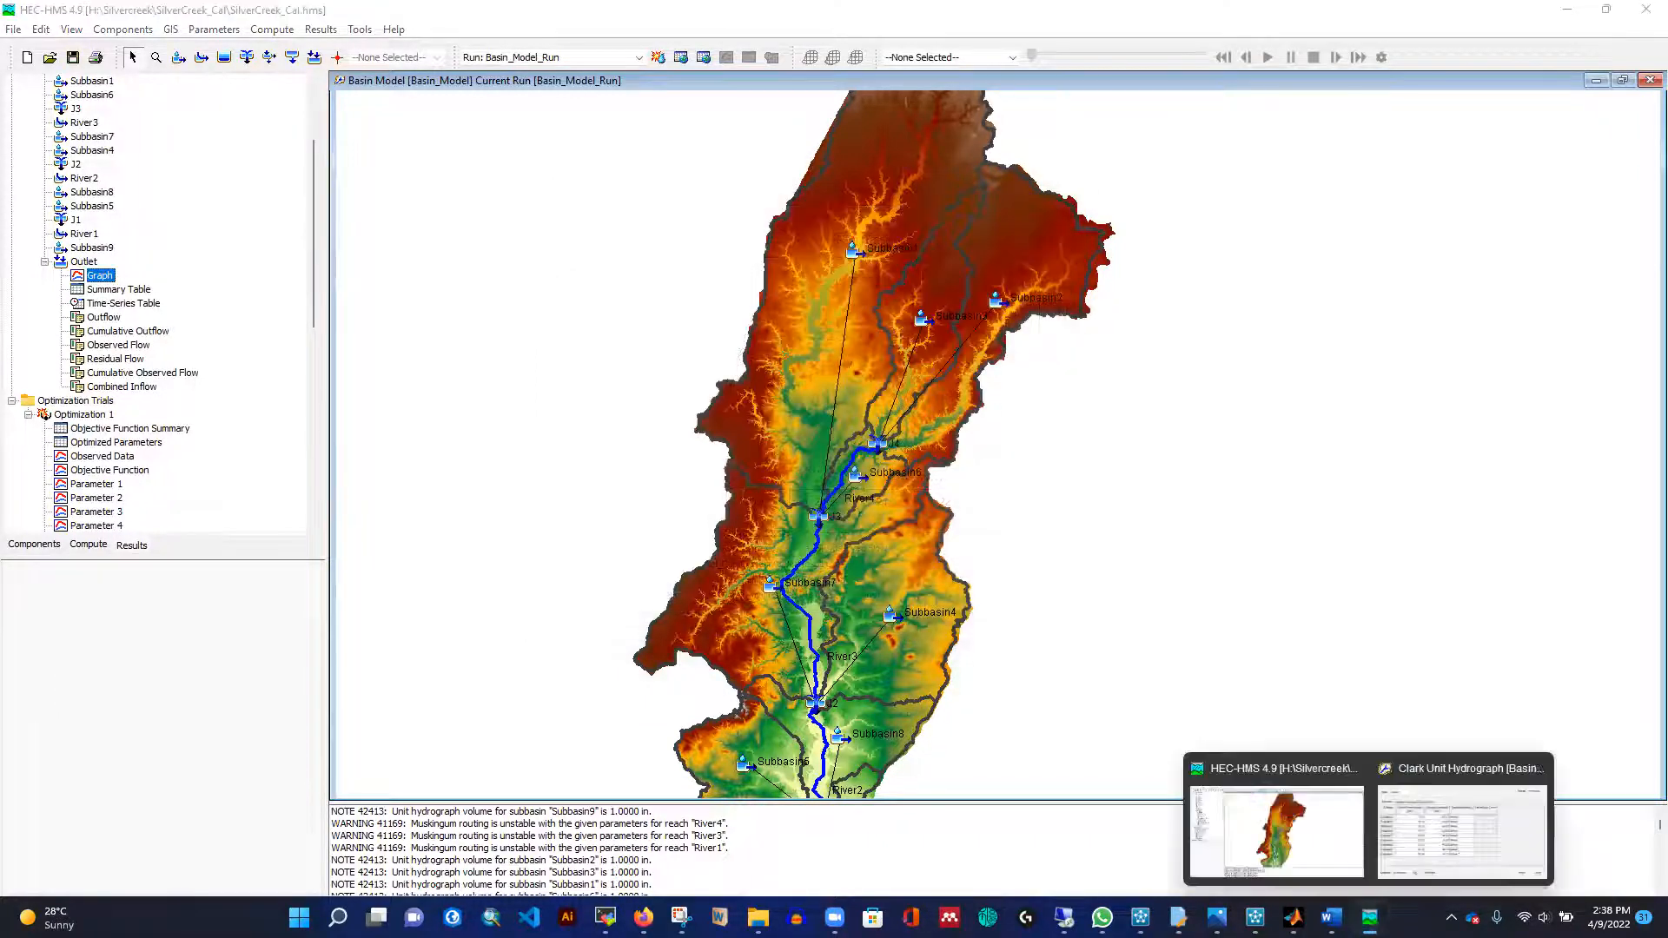
Multiply the Clark time of concentration of all nine subbasins by a constant of 0.75 and apply the change.
left_click(1467, 841)
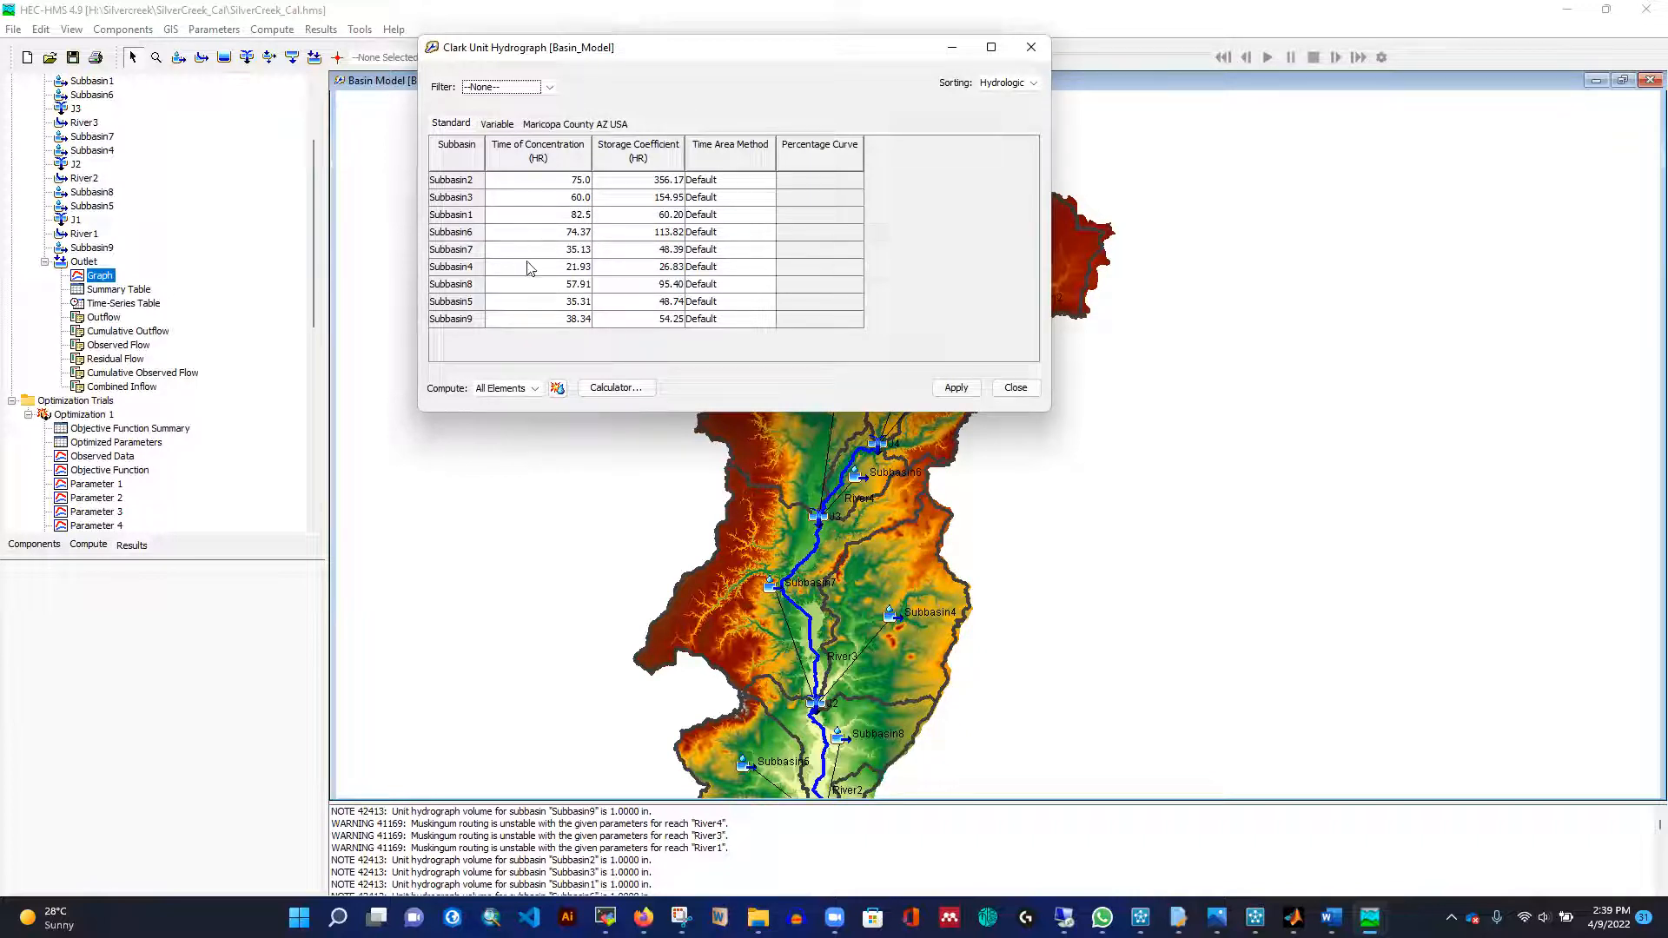
left_click_drag(545, 186, 554, 339)
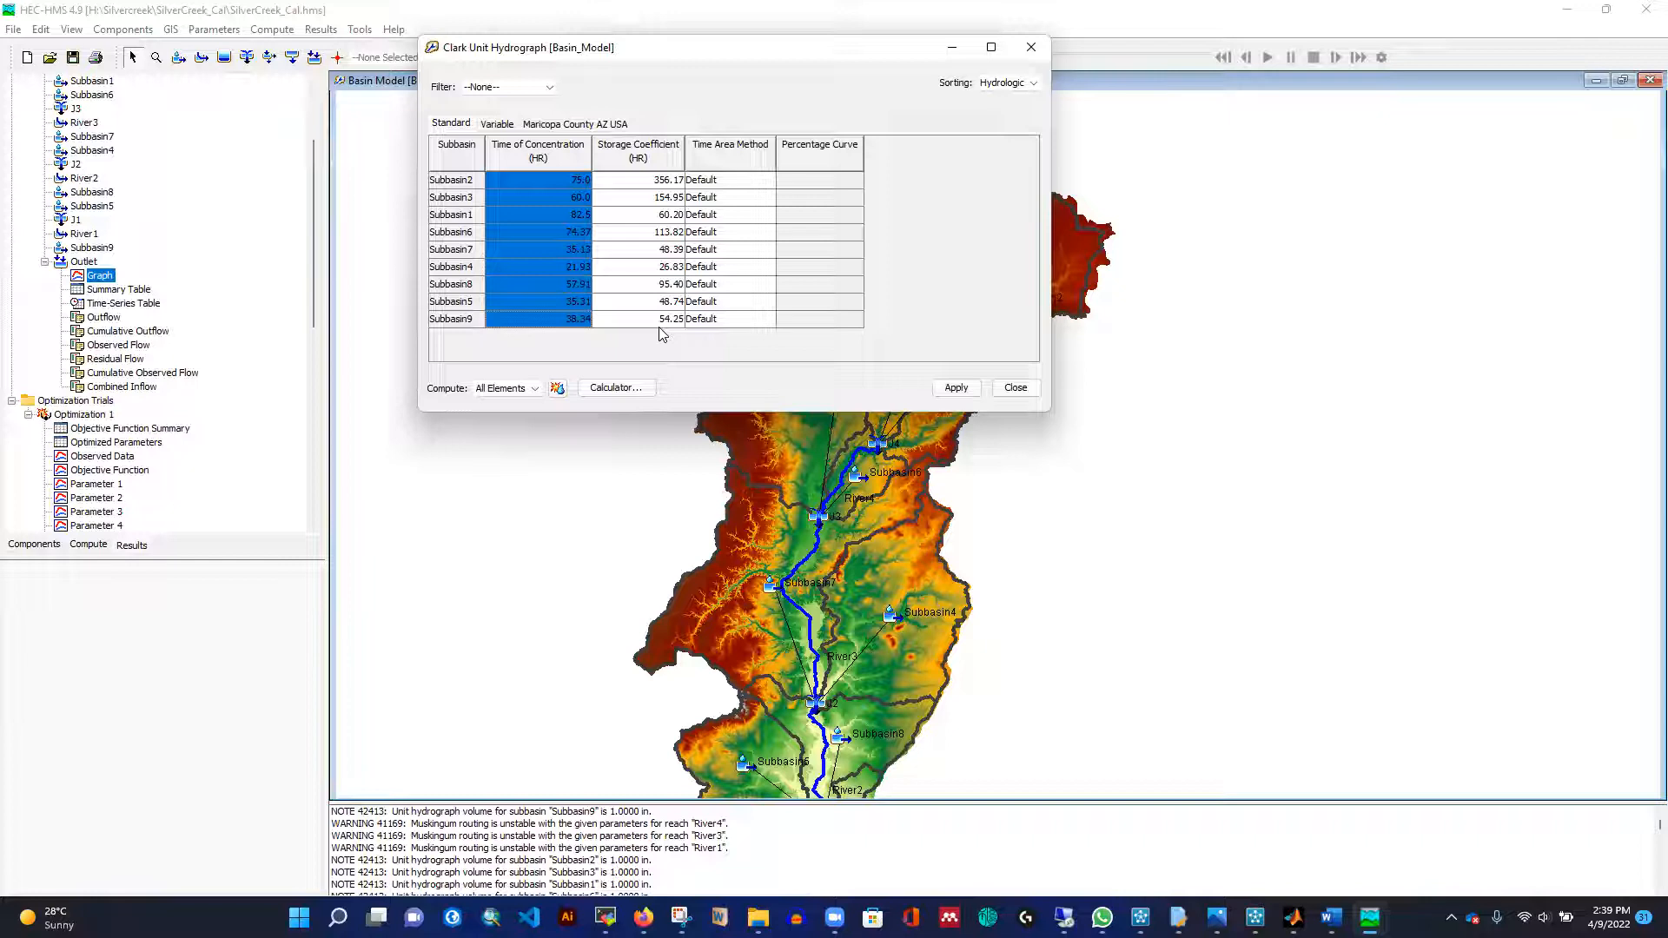
right_click(532, 208)
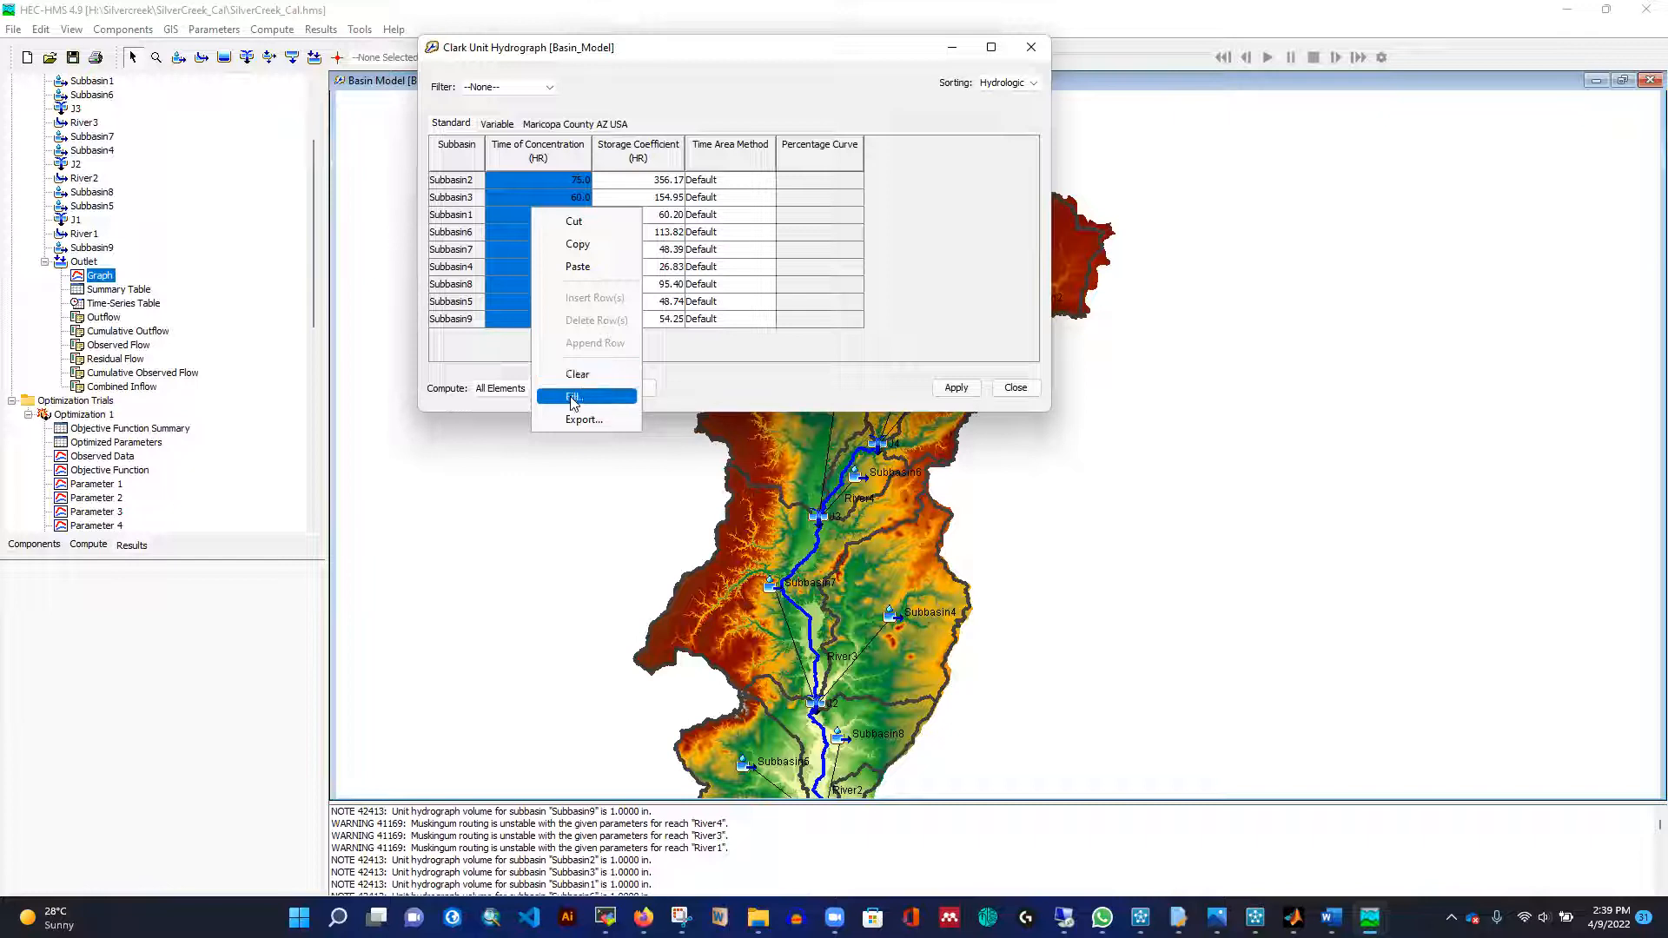
left_click(578, 396)
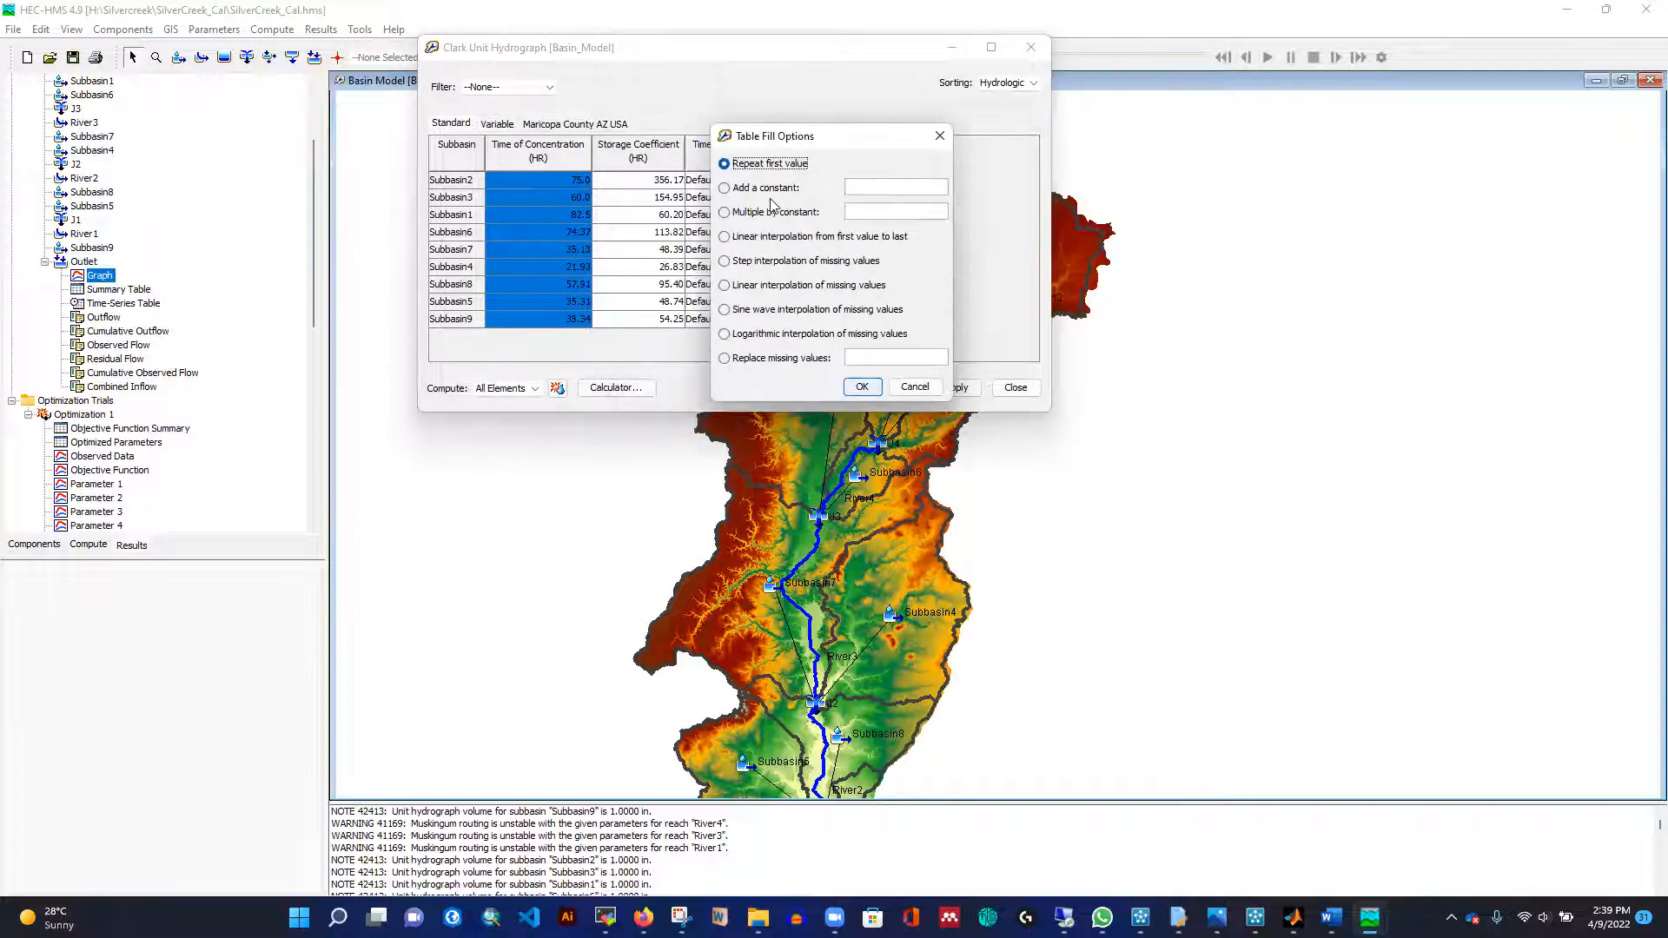
left_click(756, 212)
left_click(868, 213)
type("0.75")
left_click(859, 387)
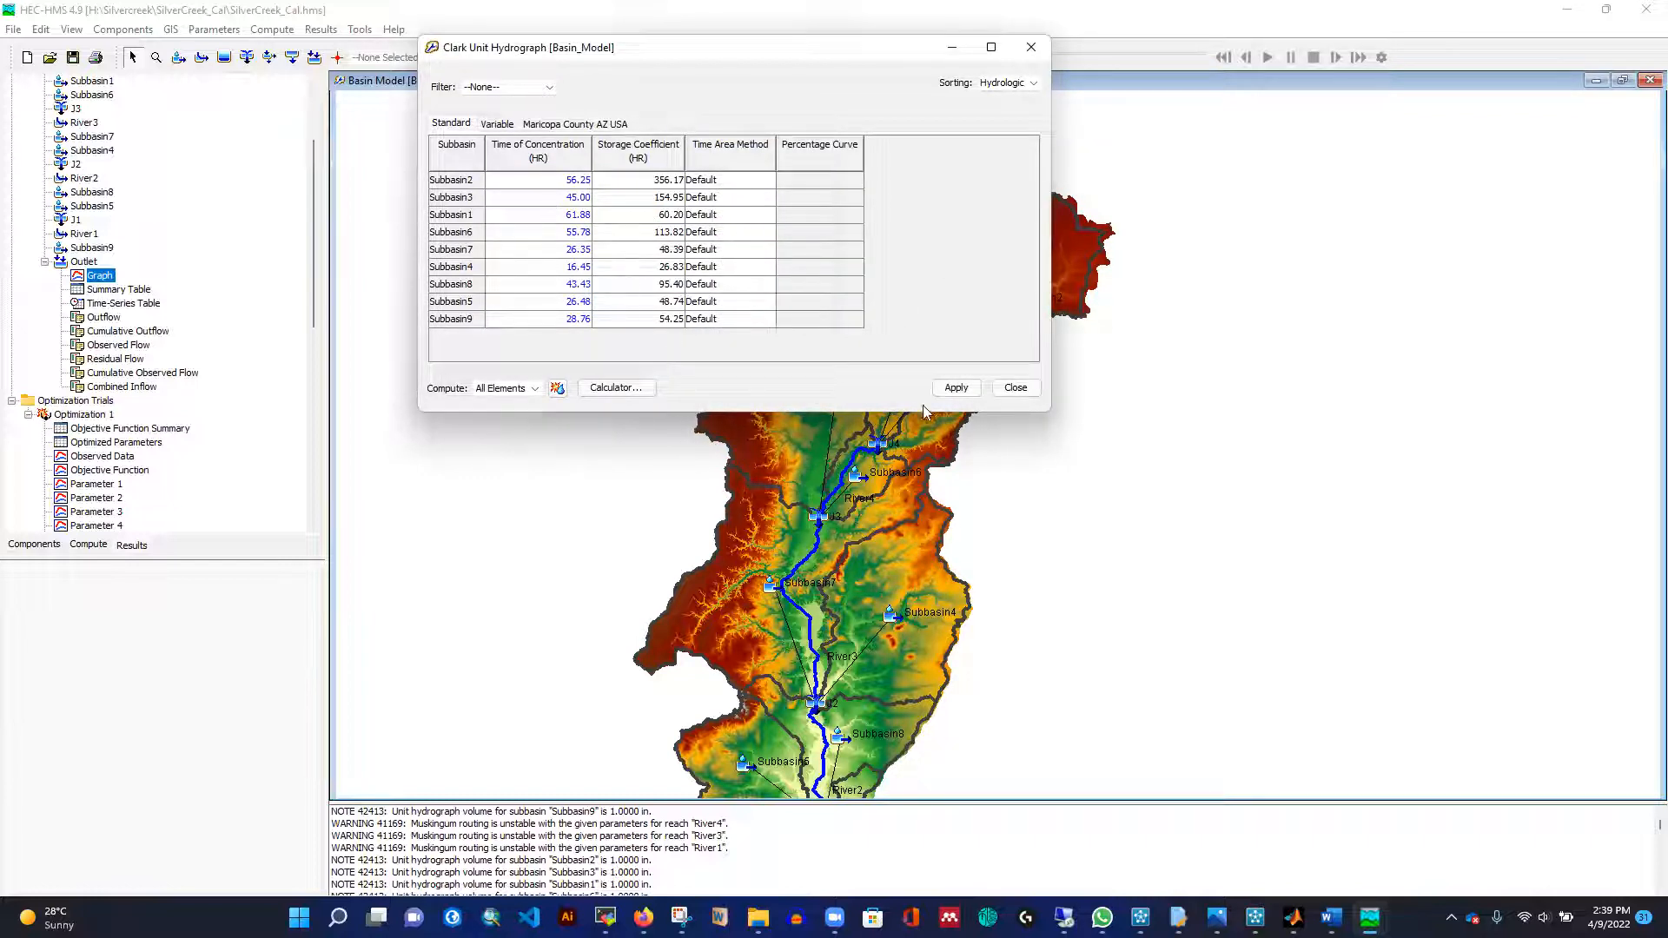
left_click(955, 387)
left_click(1015, 388)
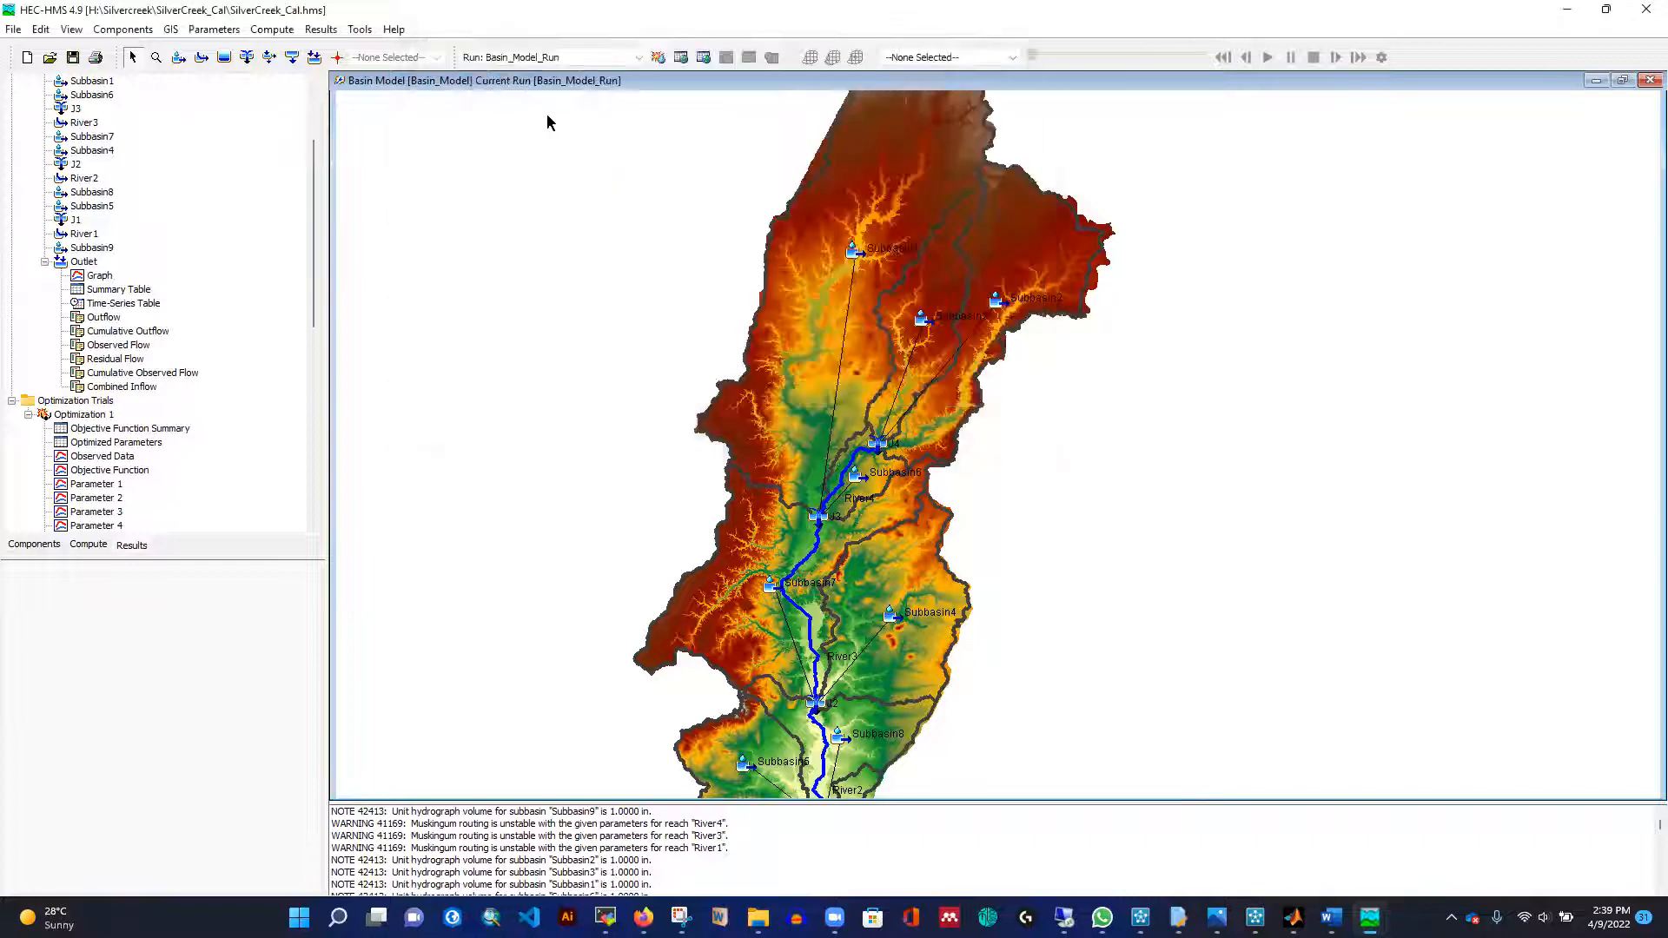
Recompute Basin_Model_Run with the scaled times of concentration and review the Outlet's graph and summary table.
left_click(657, 58)
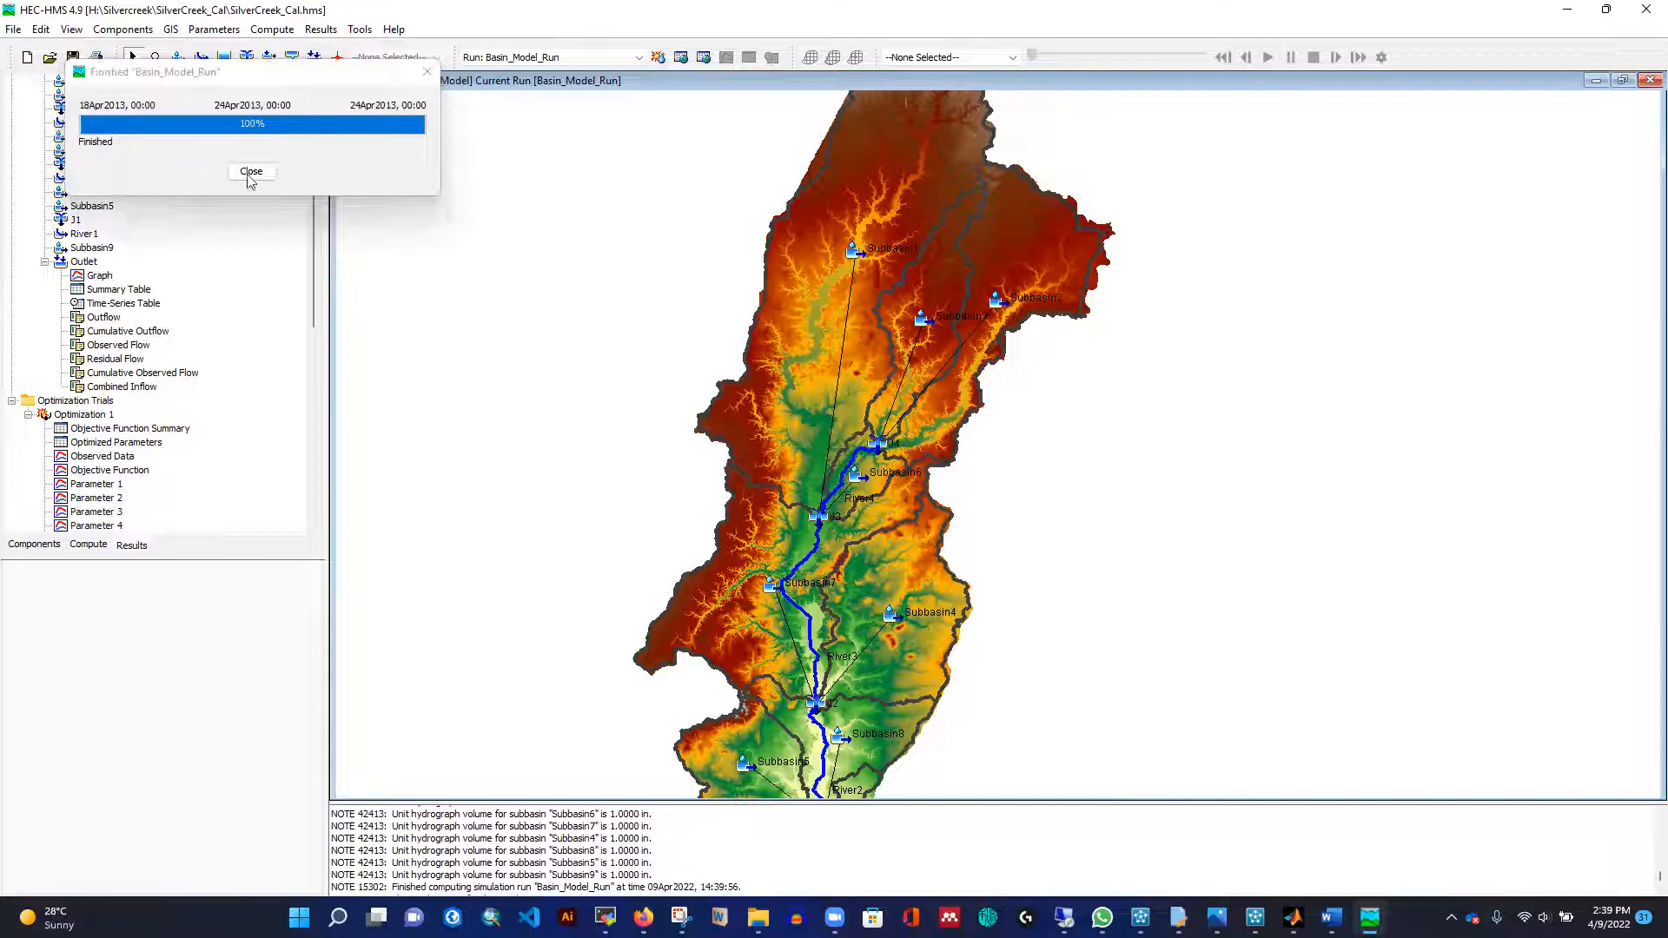
left_click(251, 173)
left_click(131, 546)
left_click(98, 276)
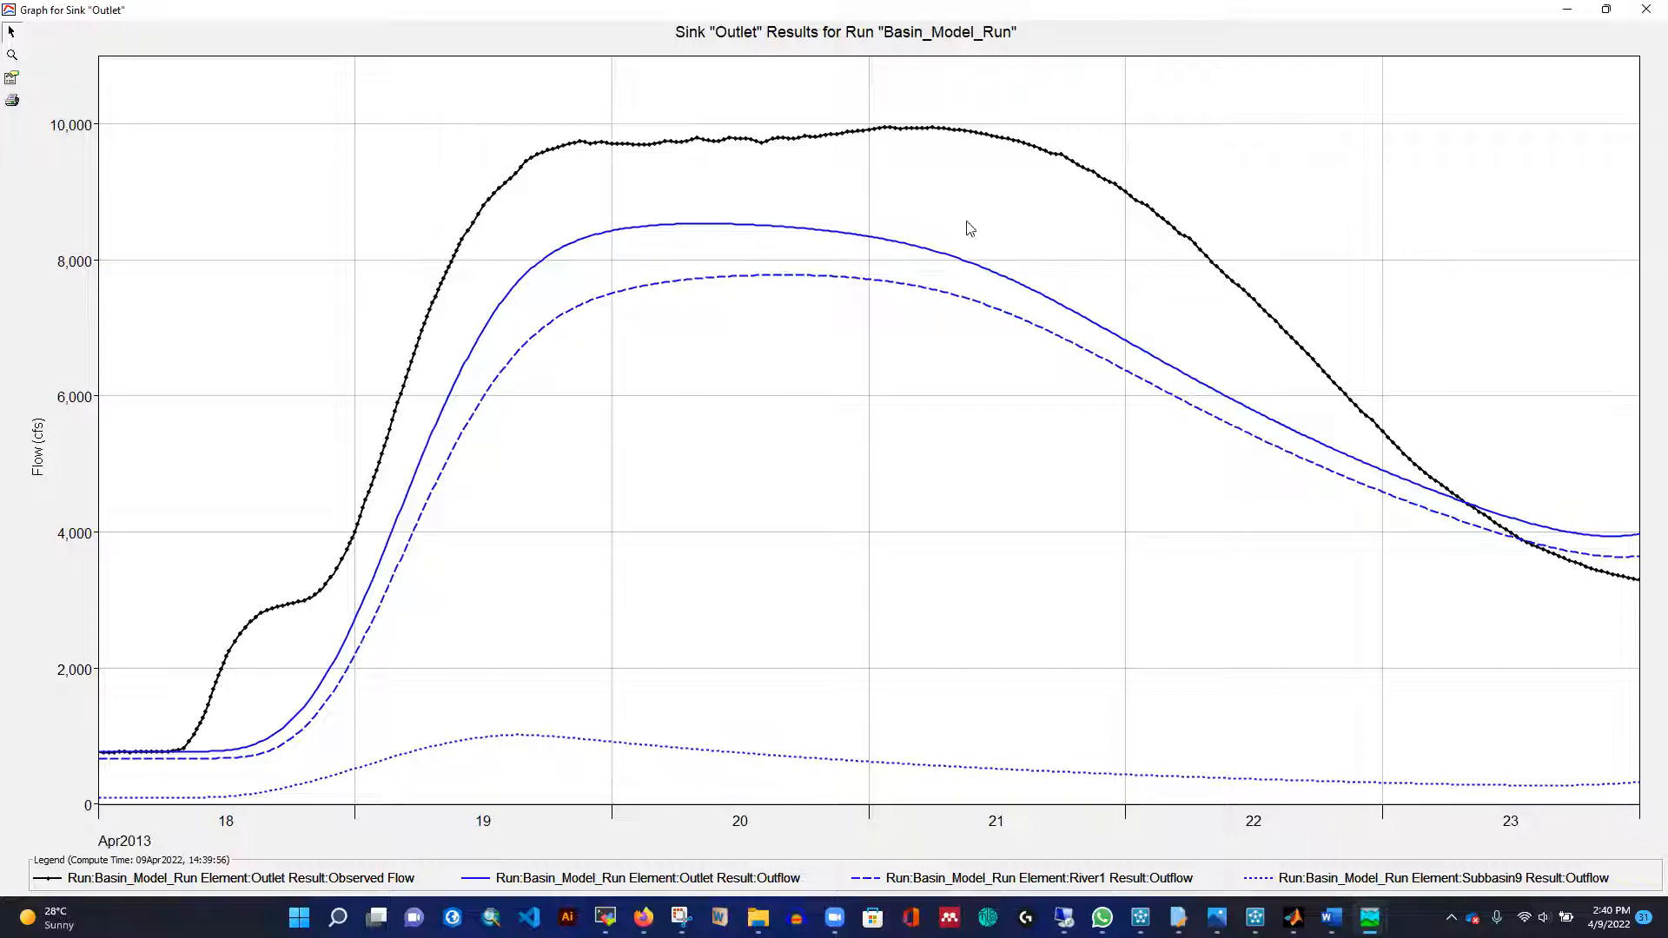
left_click(1646, 9)
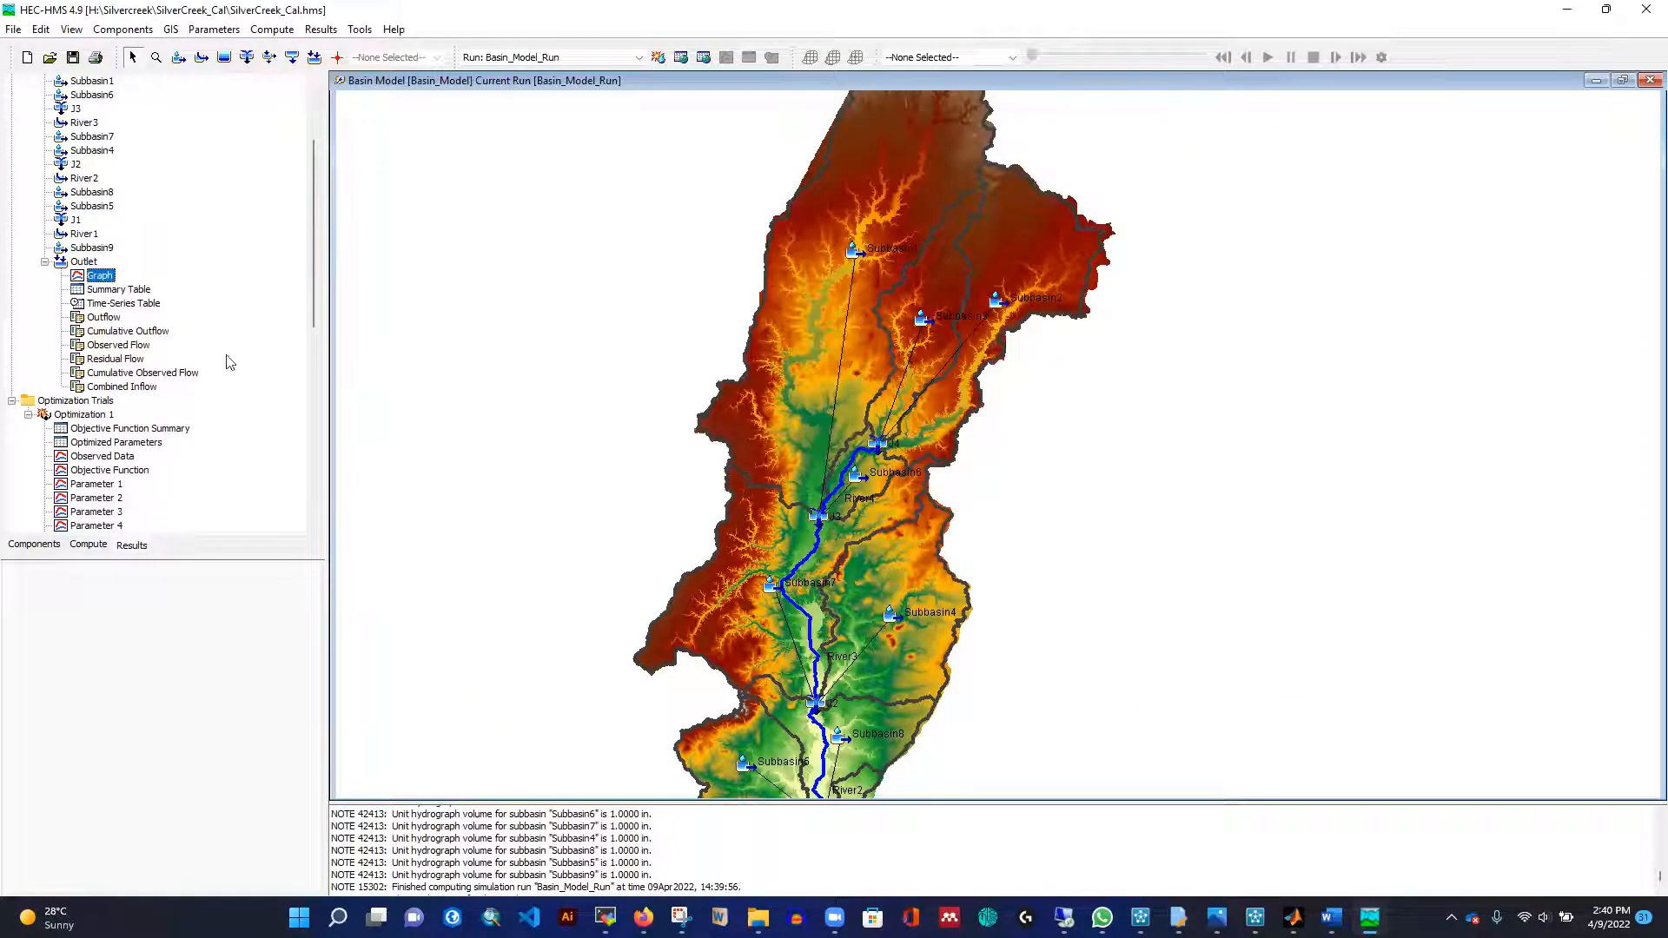
left_click(136, 292)
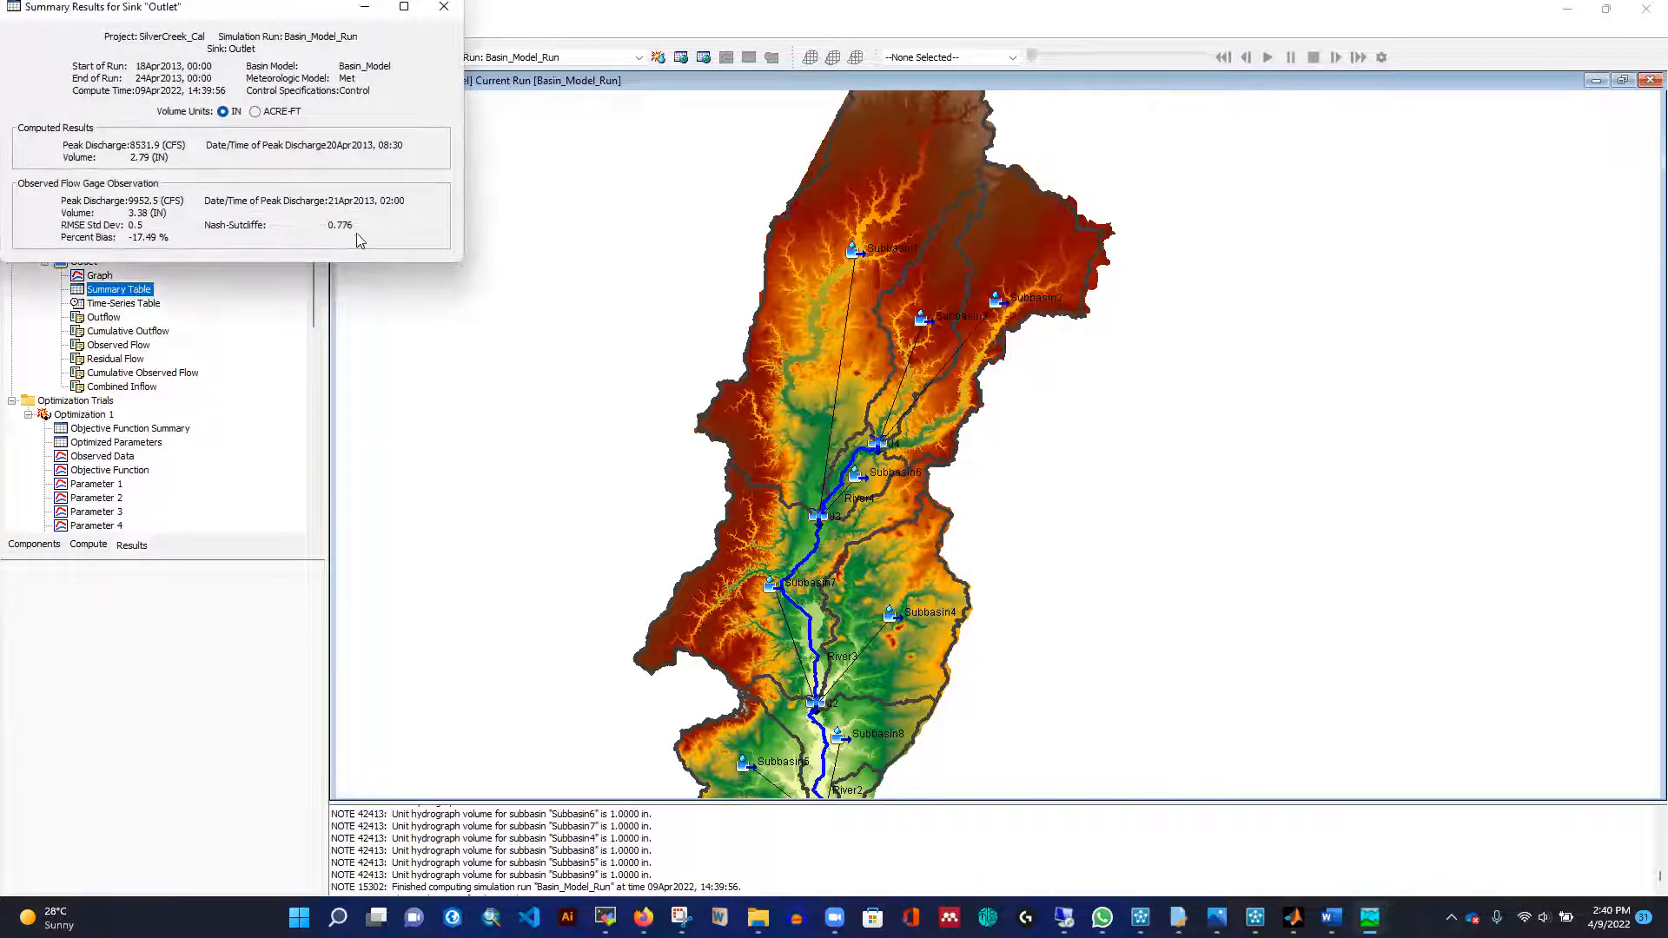
left_click(446, 11)
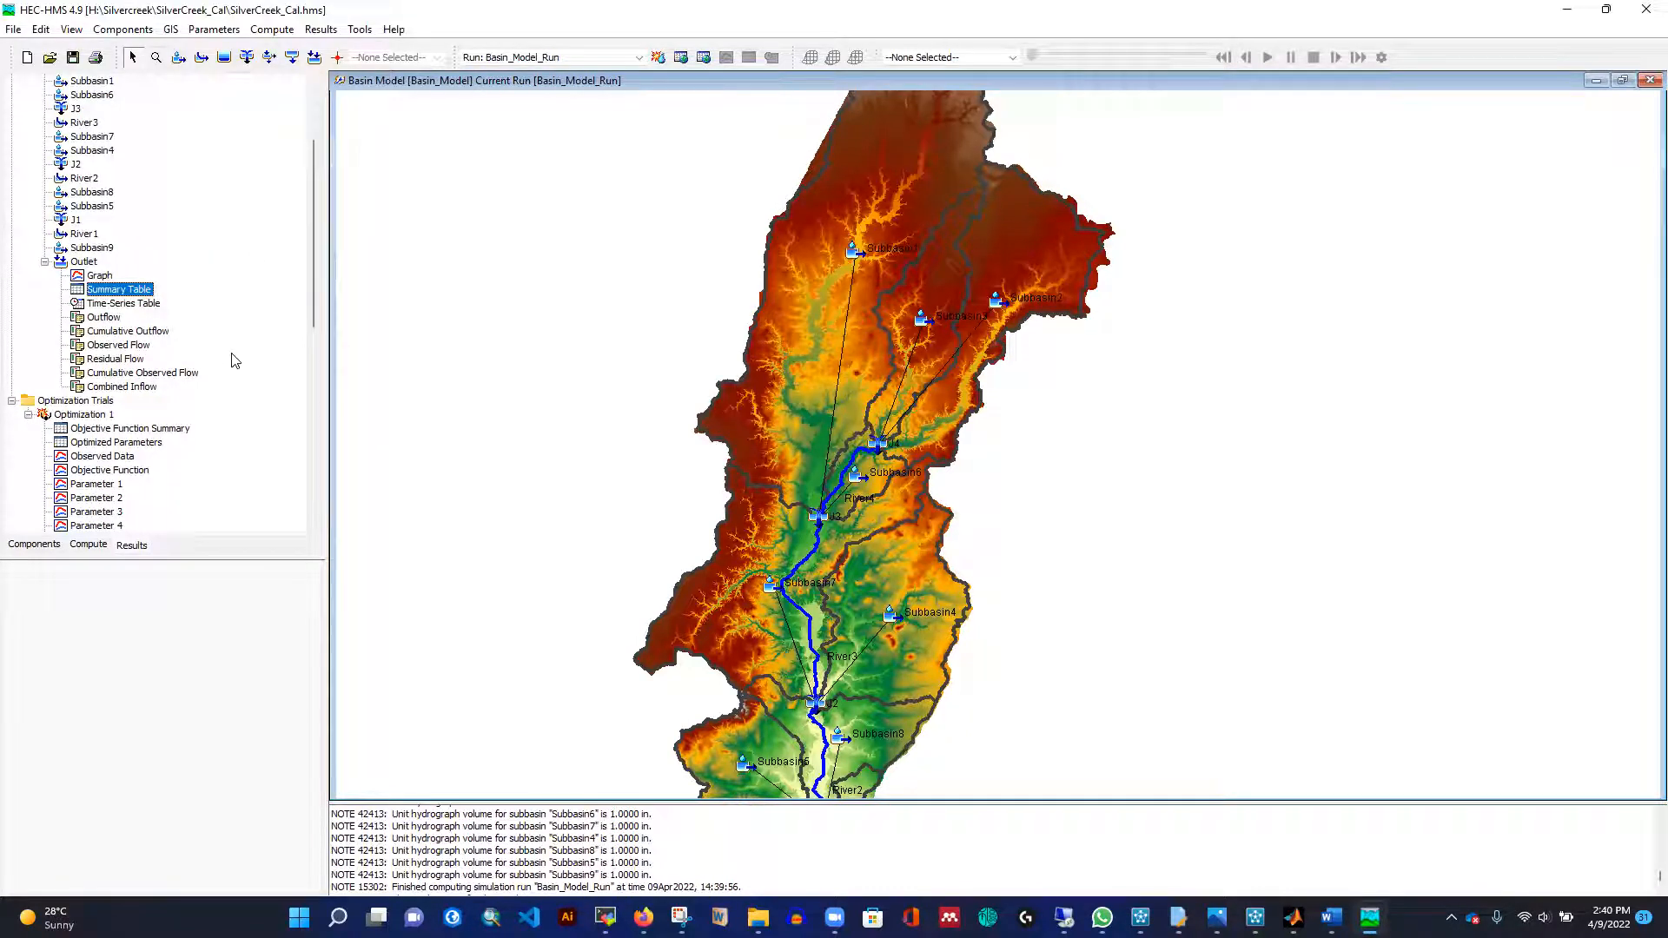
Set Subbasin2's Clark storage coefficient to 200 hours and apply the change.
left_click(122, 30)
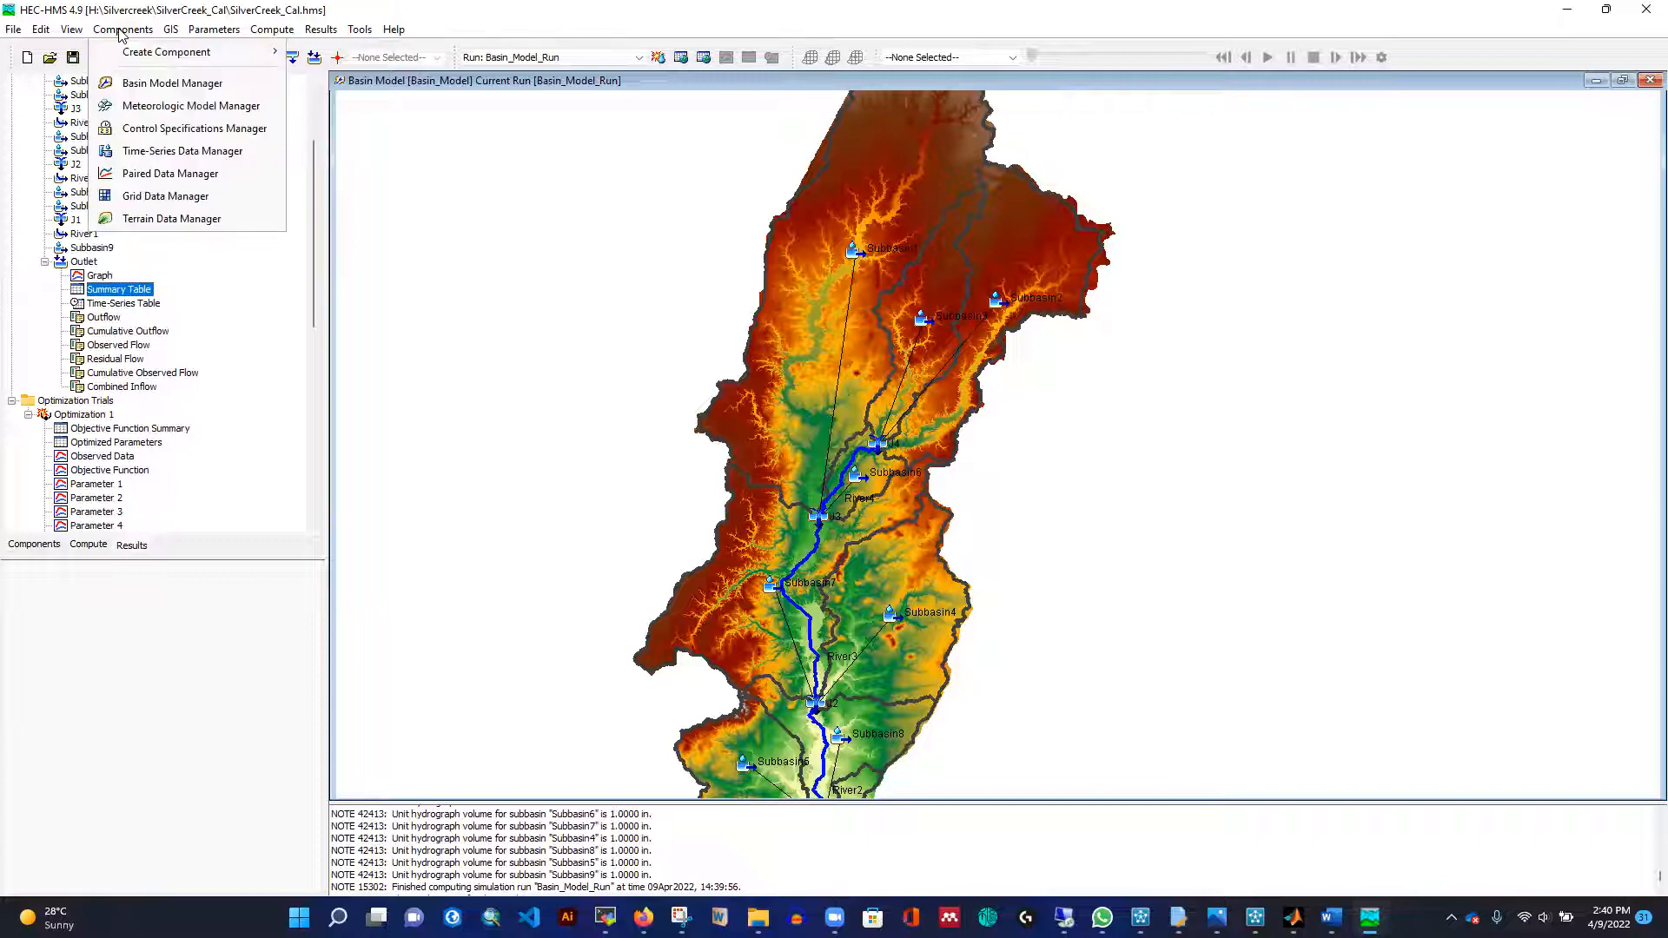
mouse_move(219, 29)
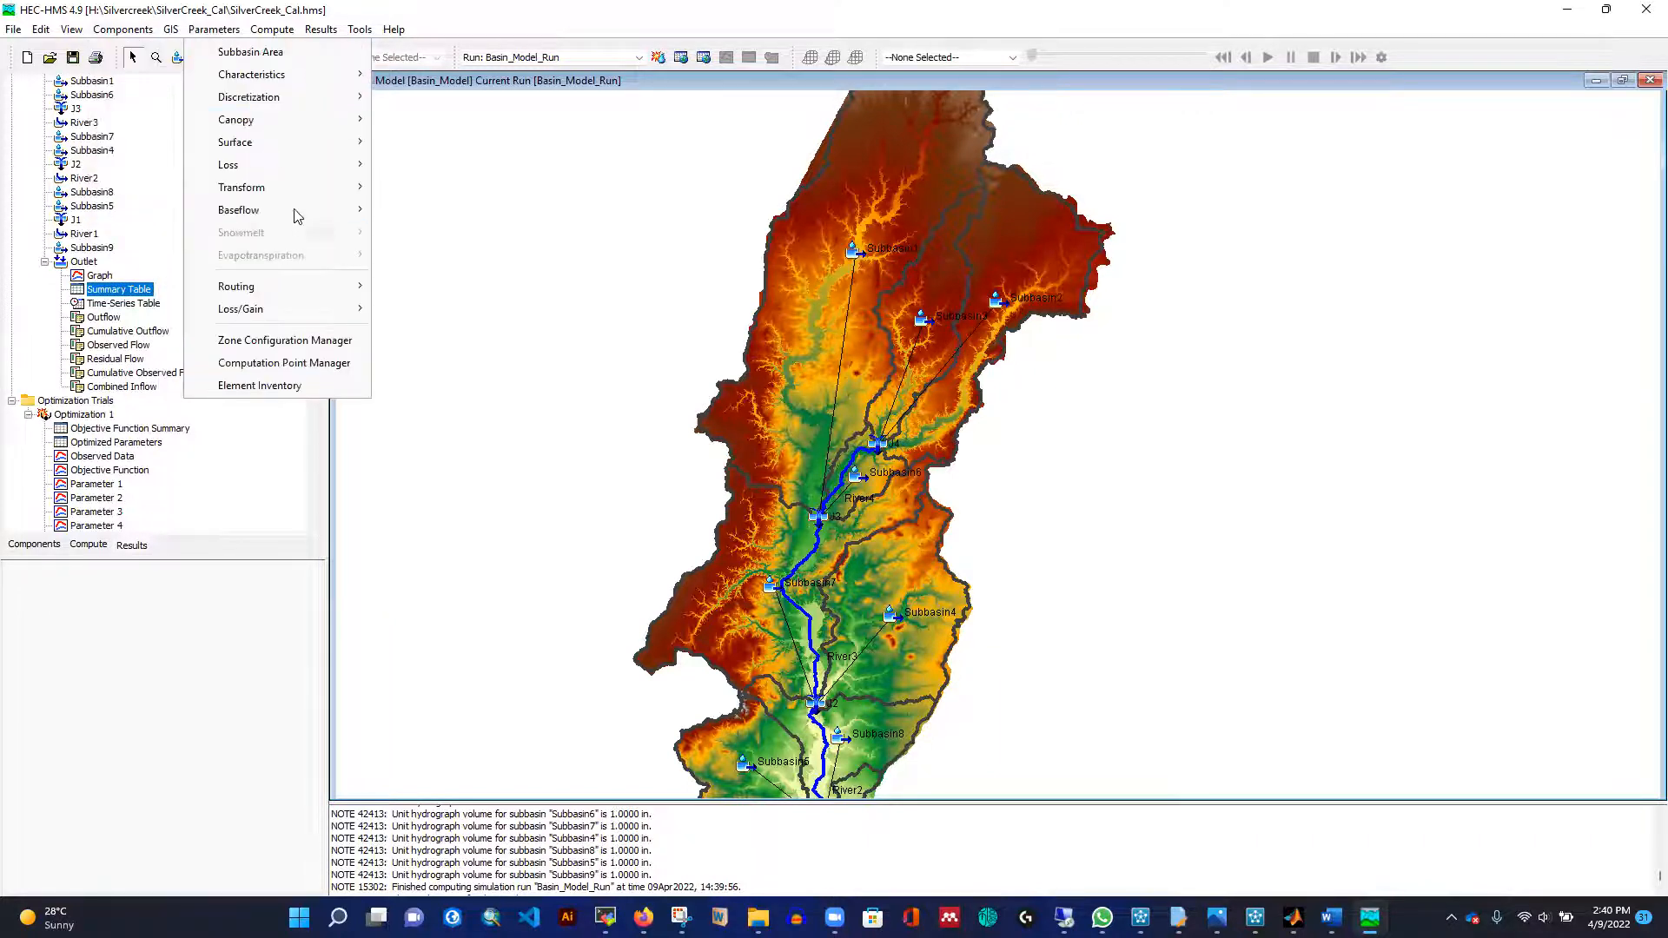
mouse_move(300, 187)
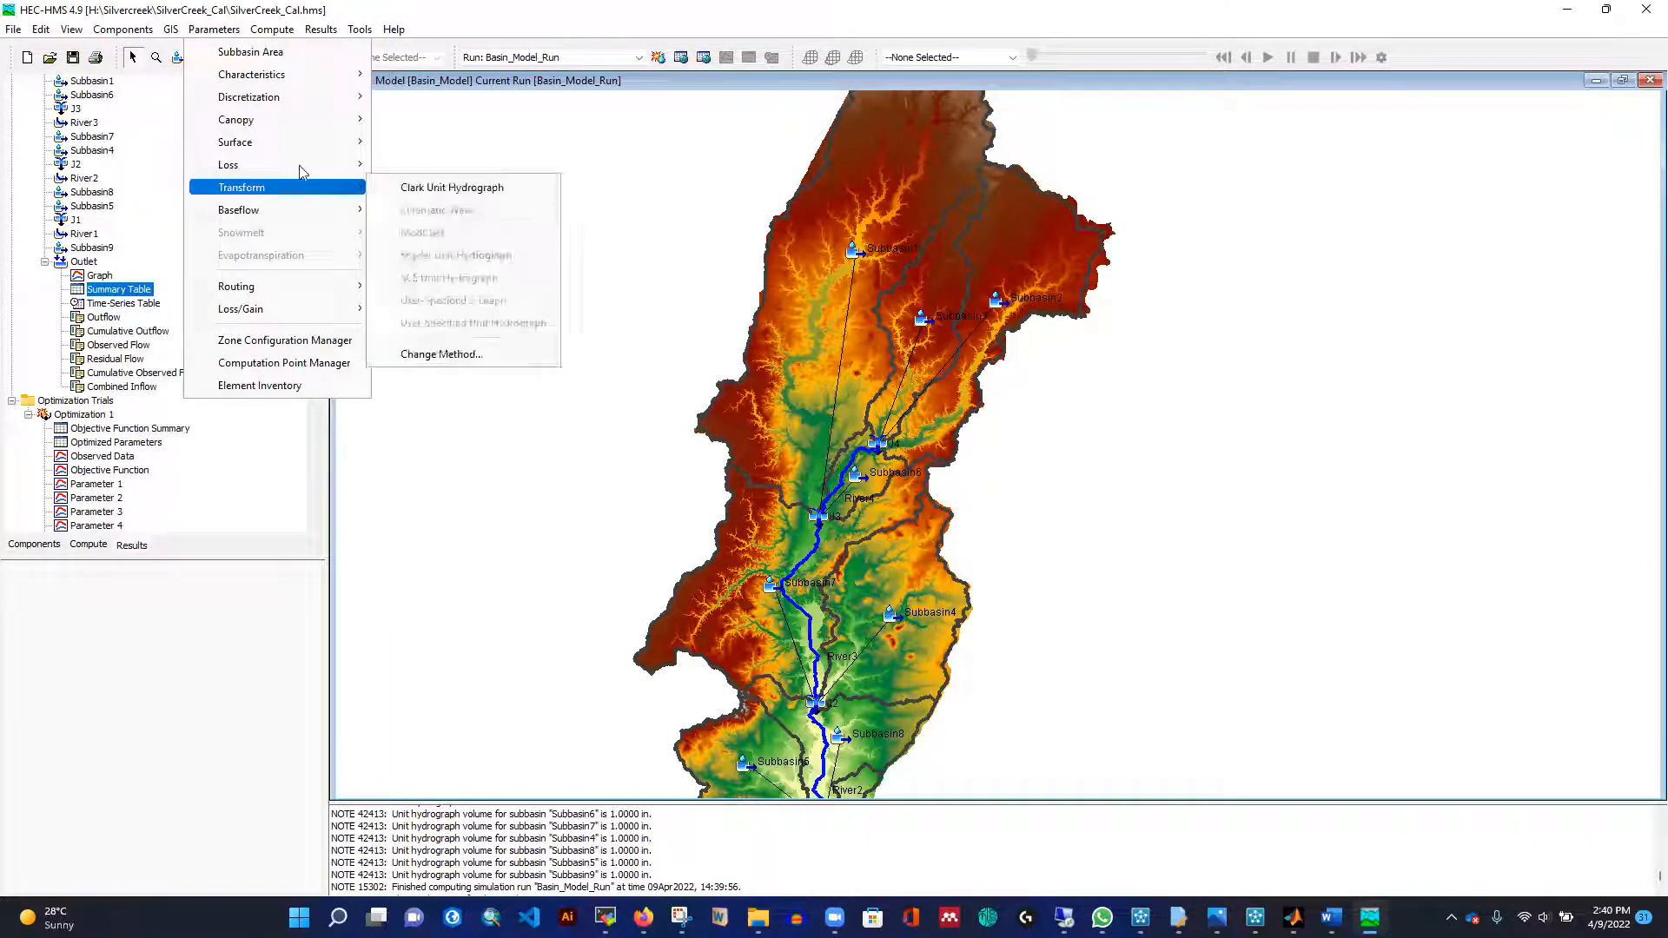
left_click(431, 193)
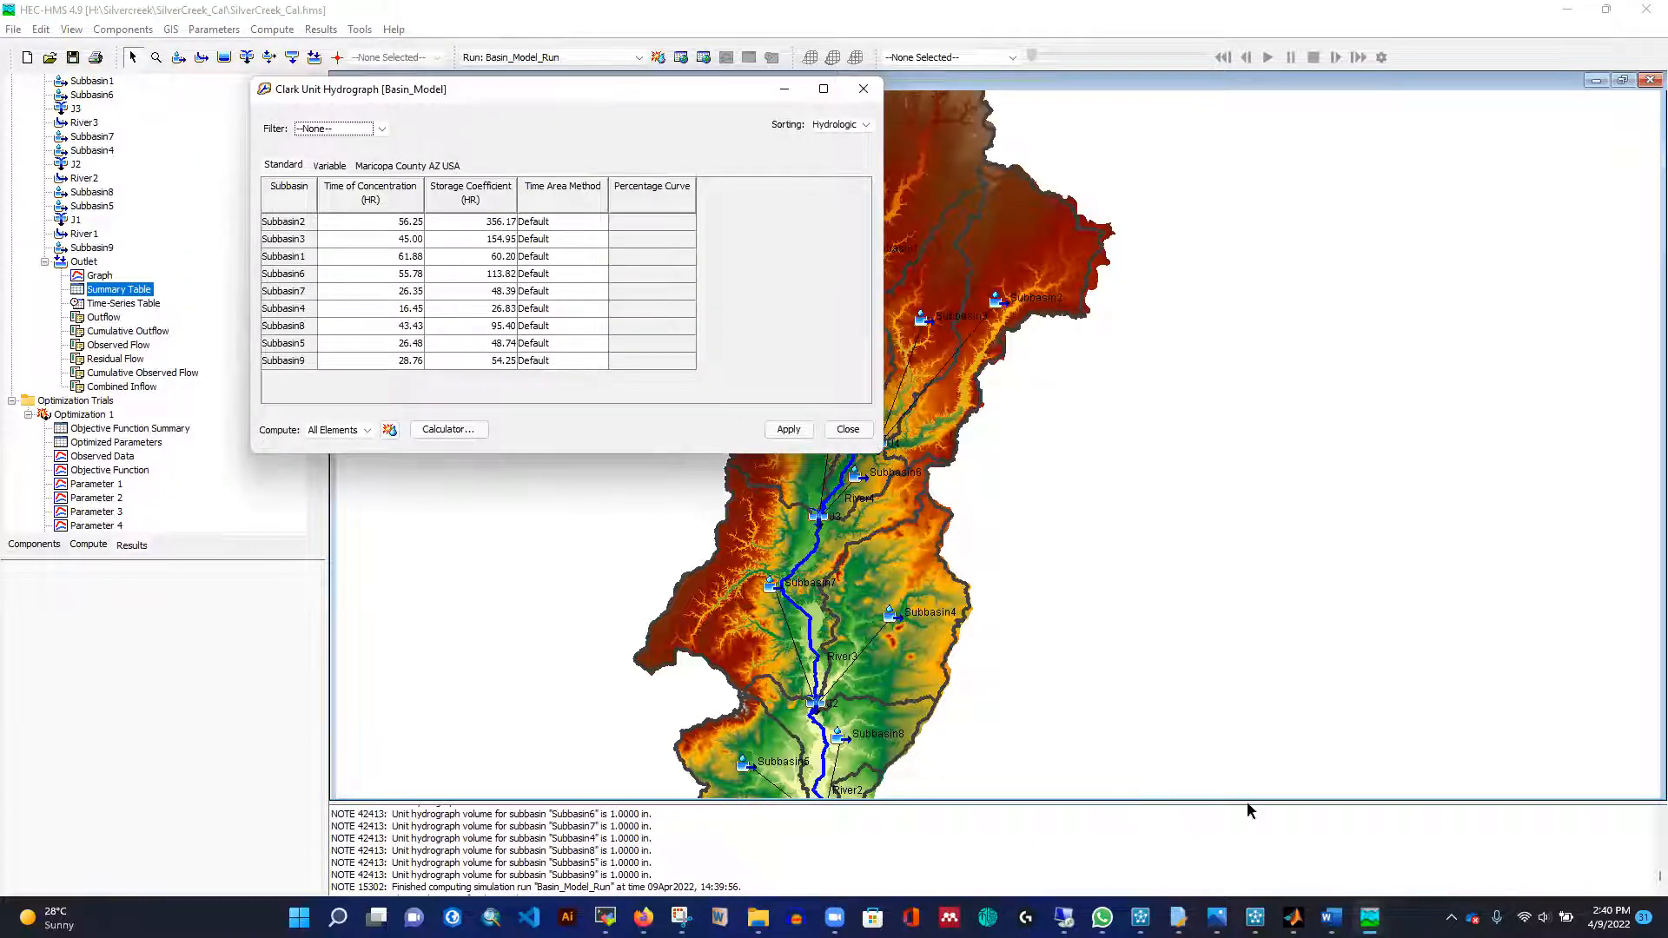
mouse_move(1370, 917)
left_click(1423, 856)
left_click(484, 228)
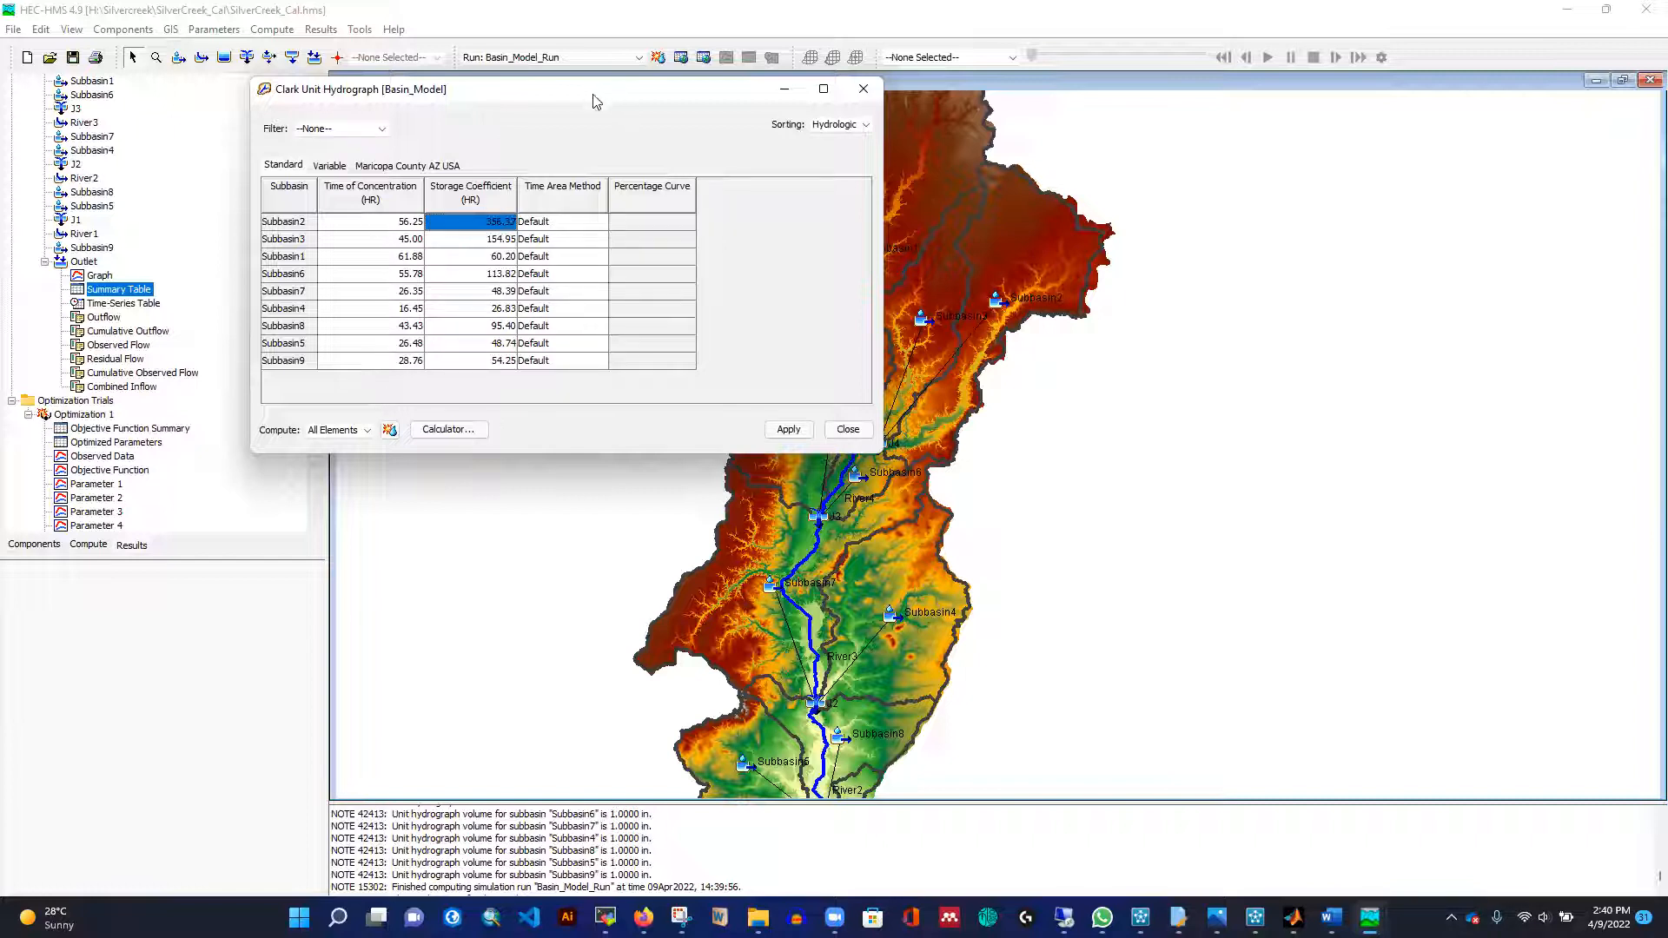
left_click_drag(597, 102, 398, 137)
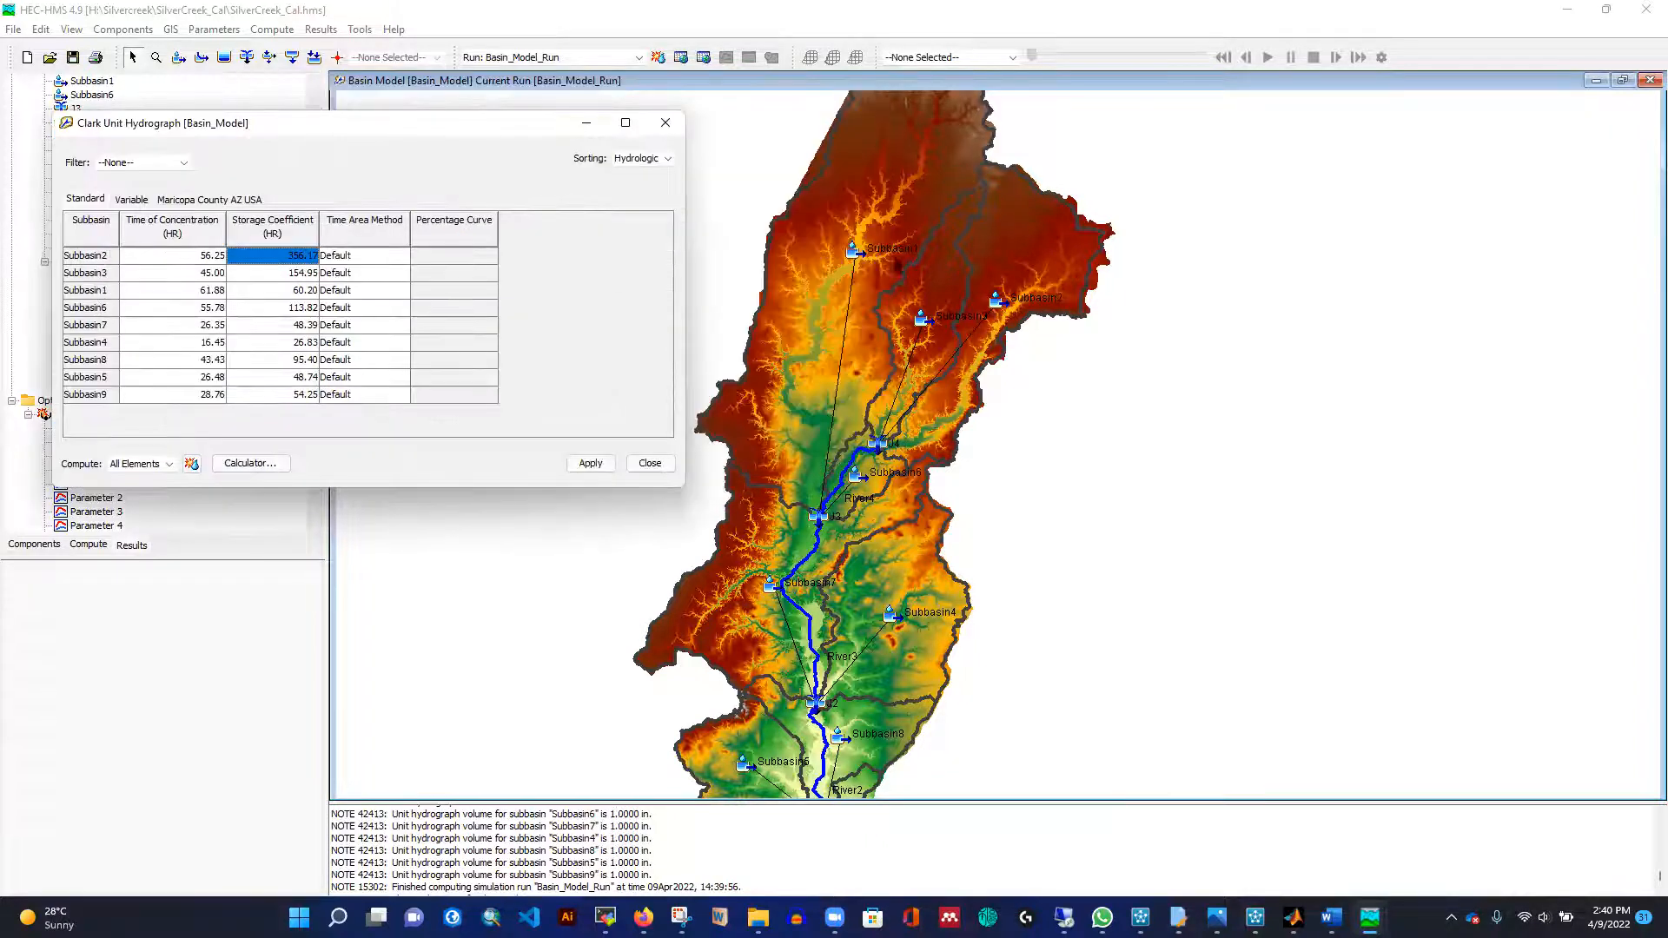
scroll(883, 256, "up", 2)
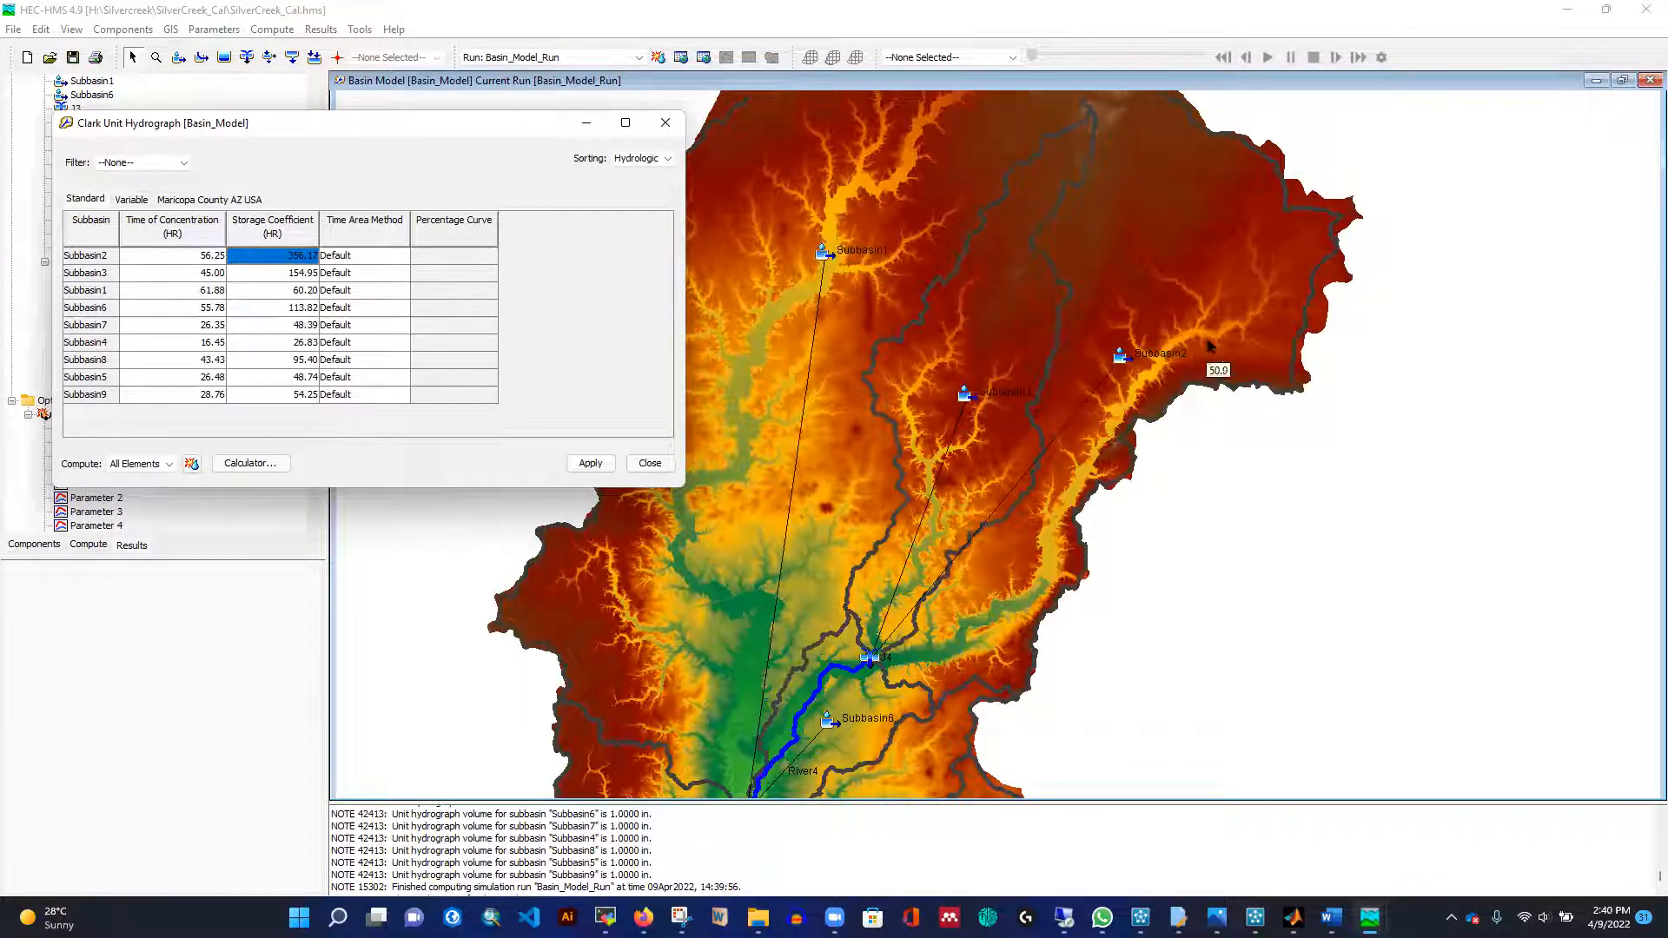
scroll(1041, 362, "down", 1)
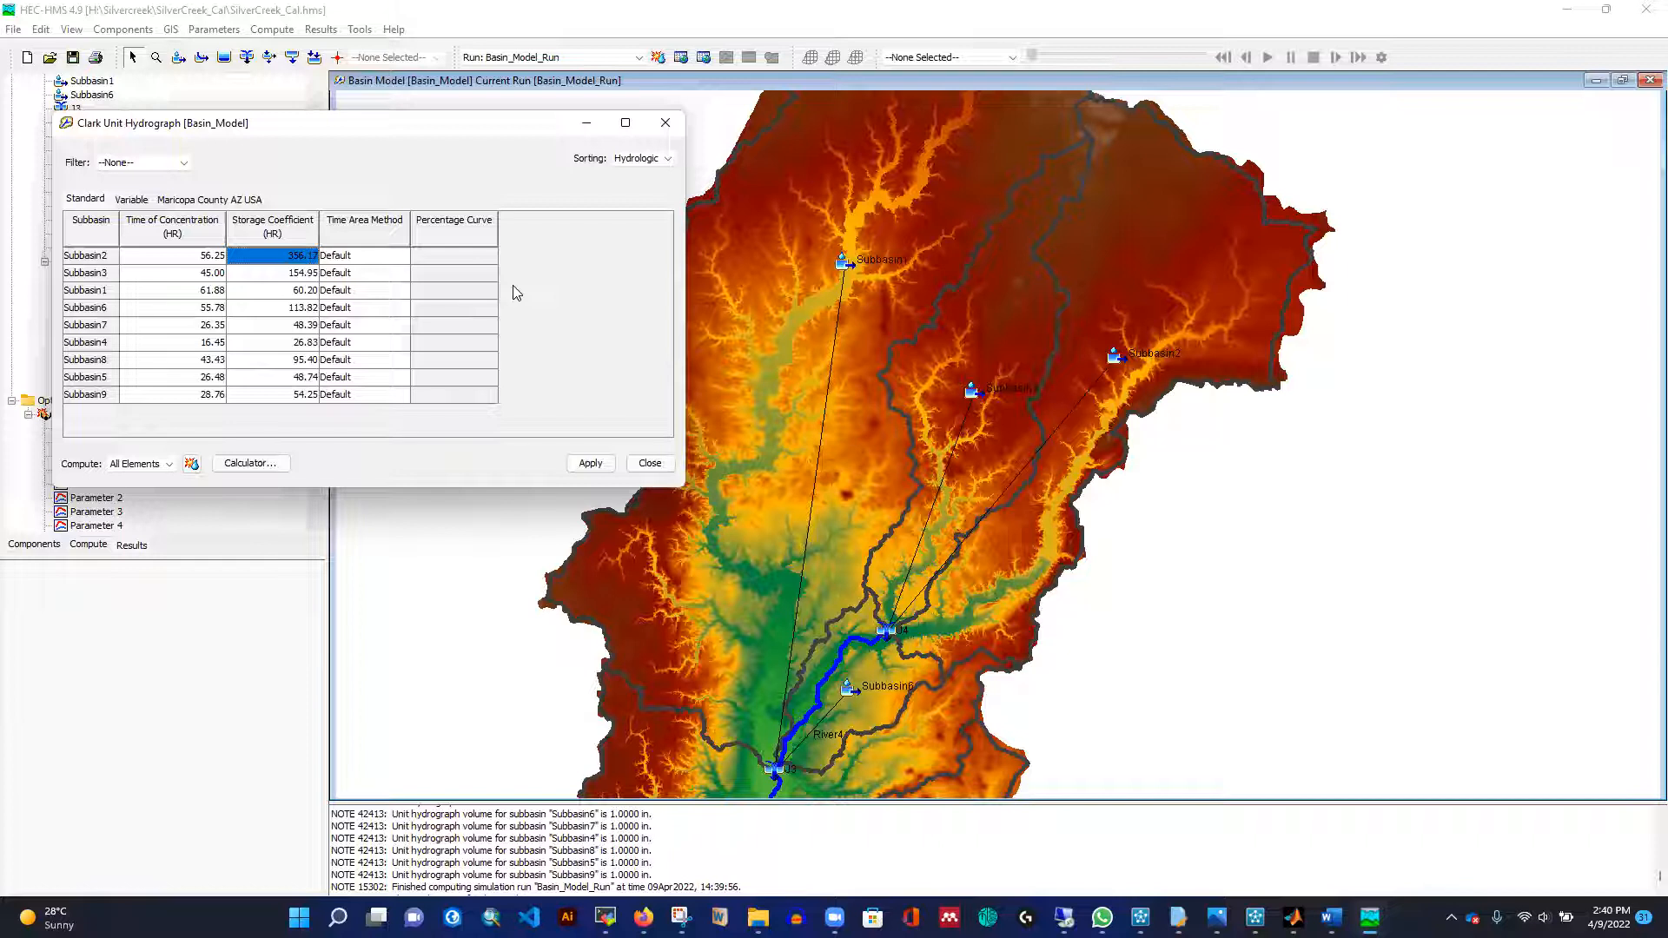
type("200")
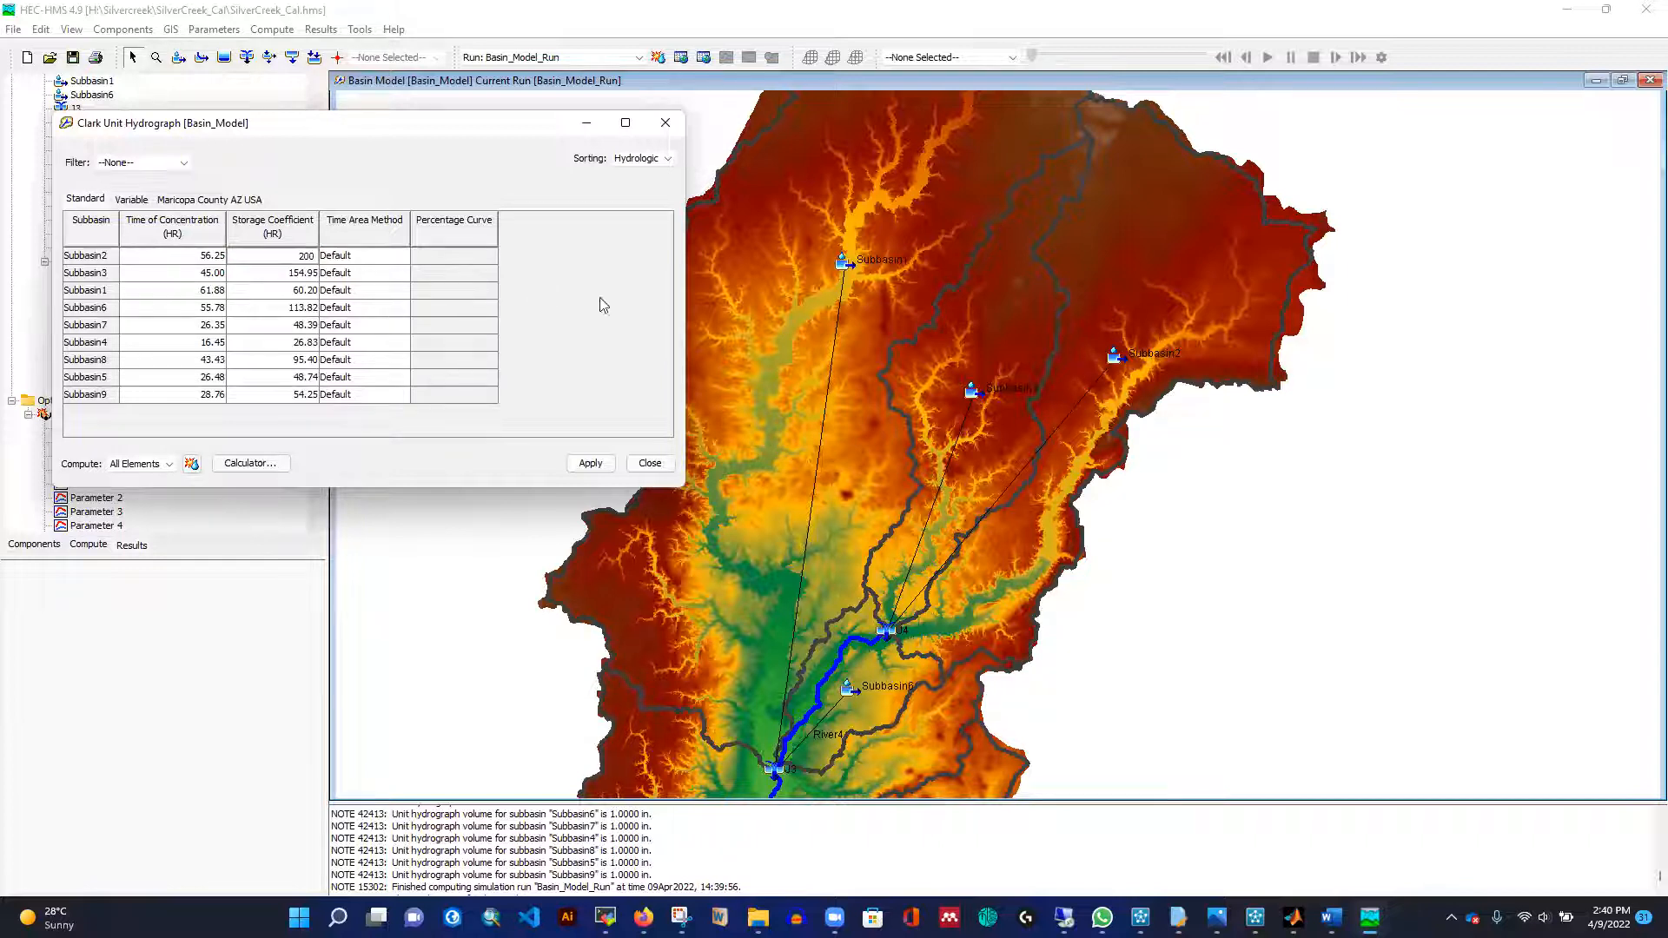
left_click(284, 276)
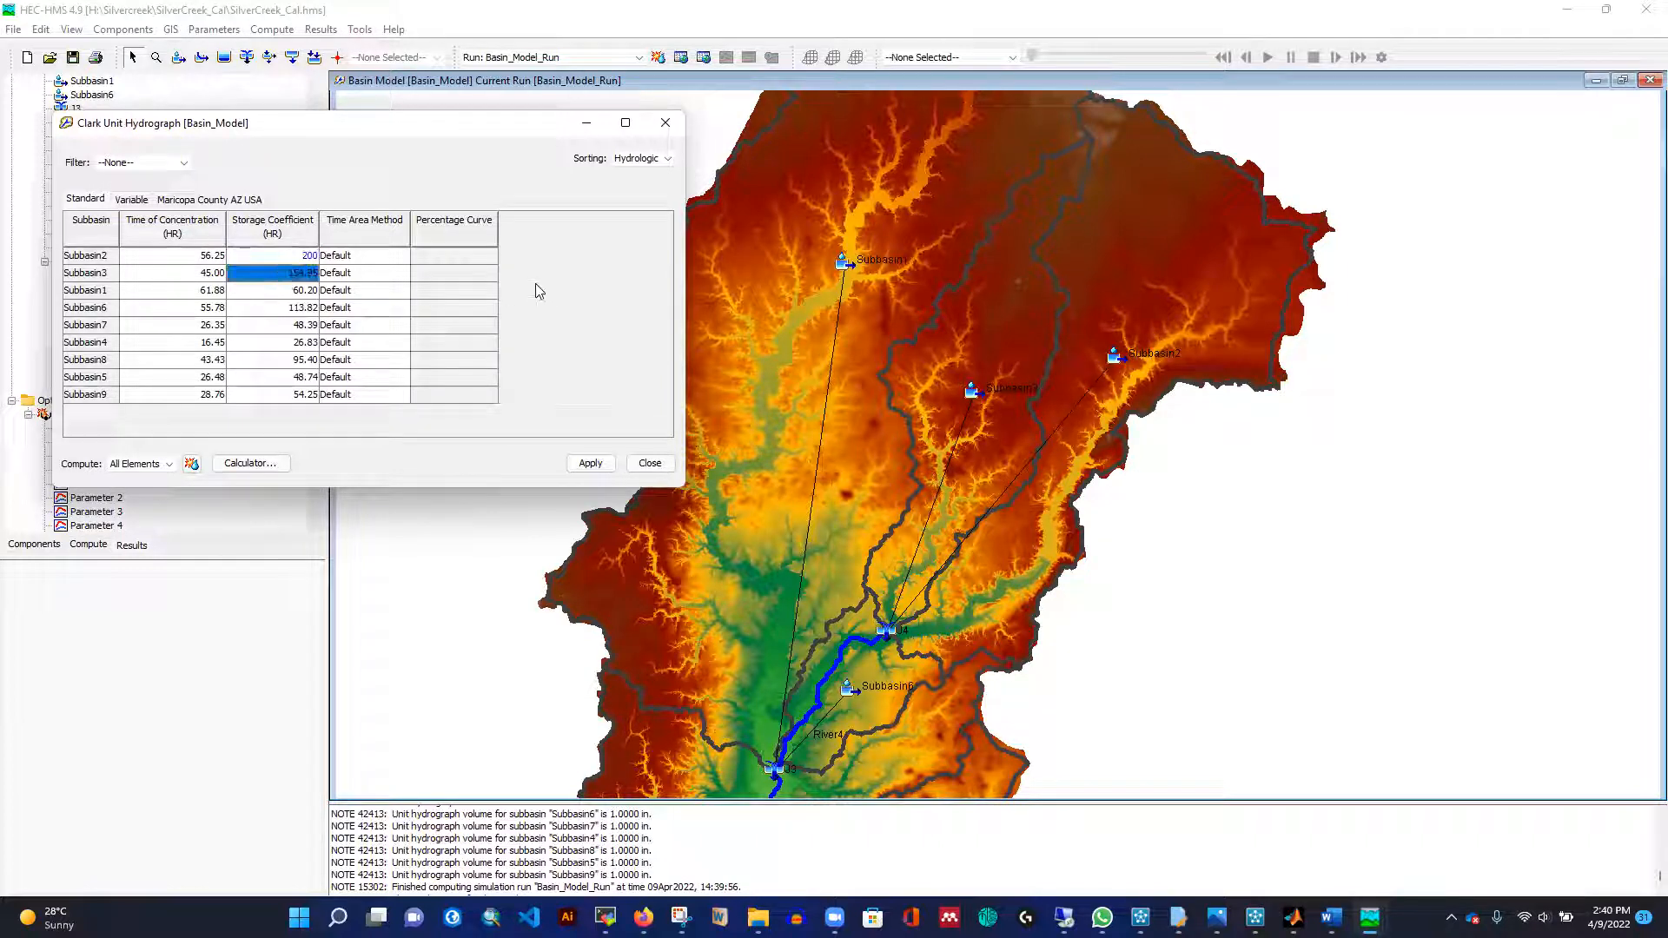
left_click(591, 463)
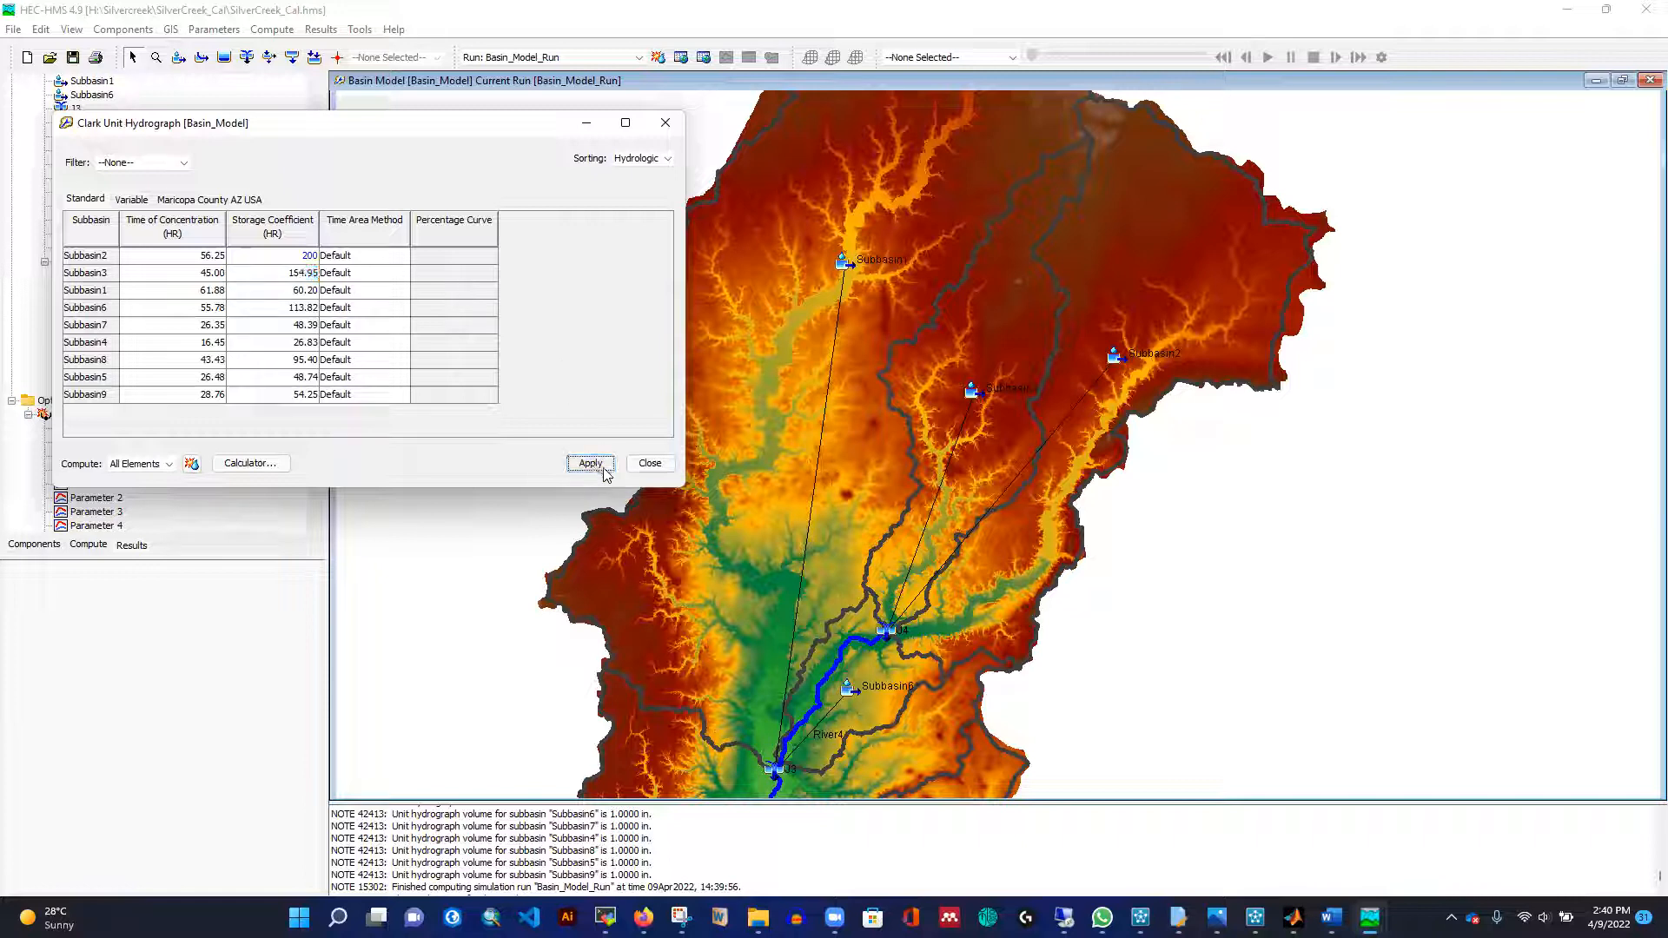
left_click(651, 463)
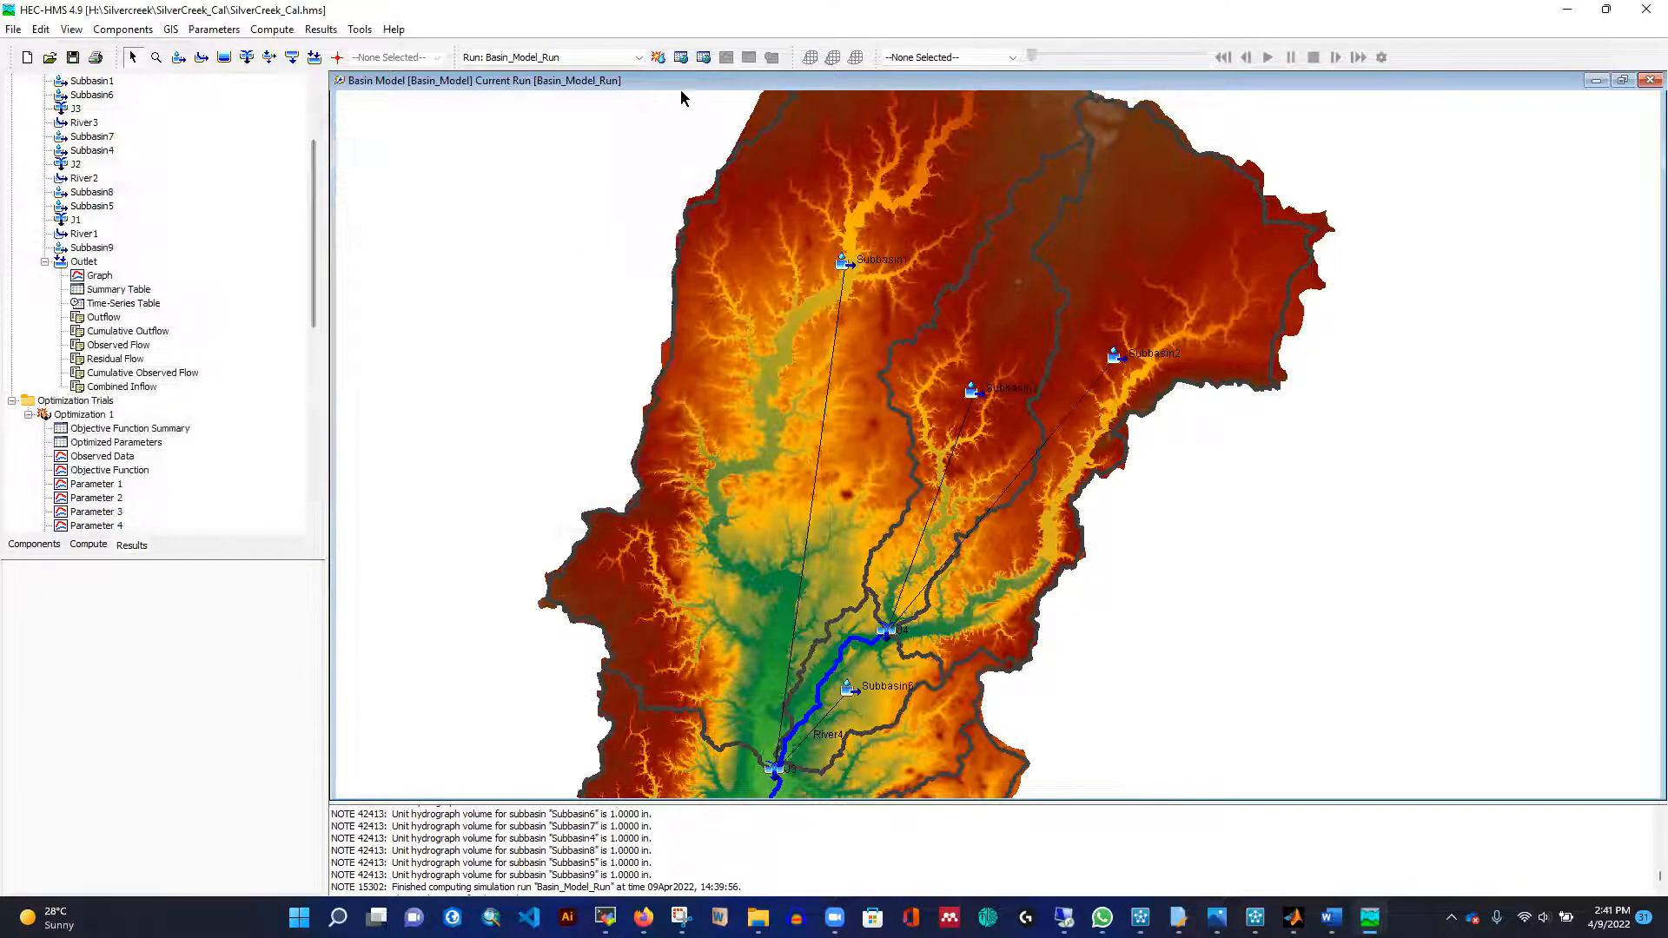
Recompute Basin_Model_Run with Subbasin2's new storage coefficient and check the Outlet's enlarged graph and summary results.
left_click(658, 57)
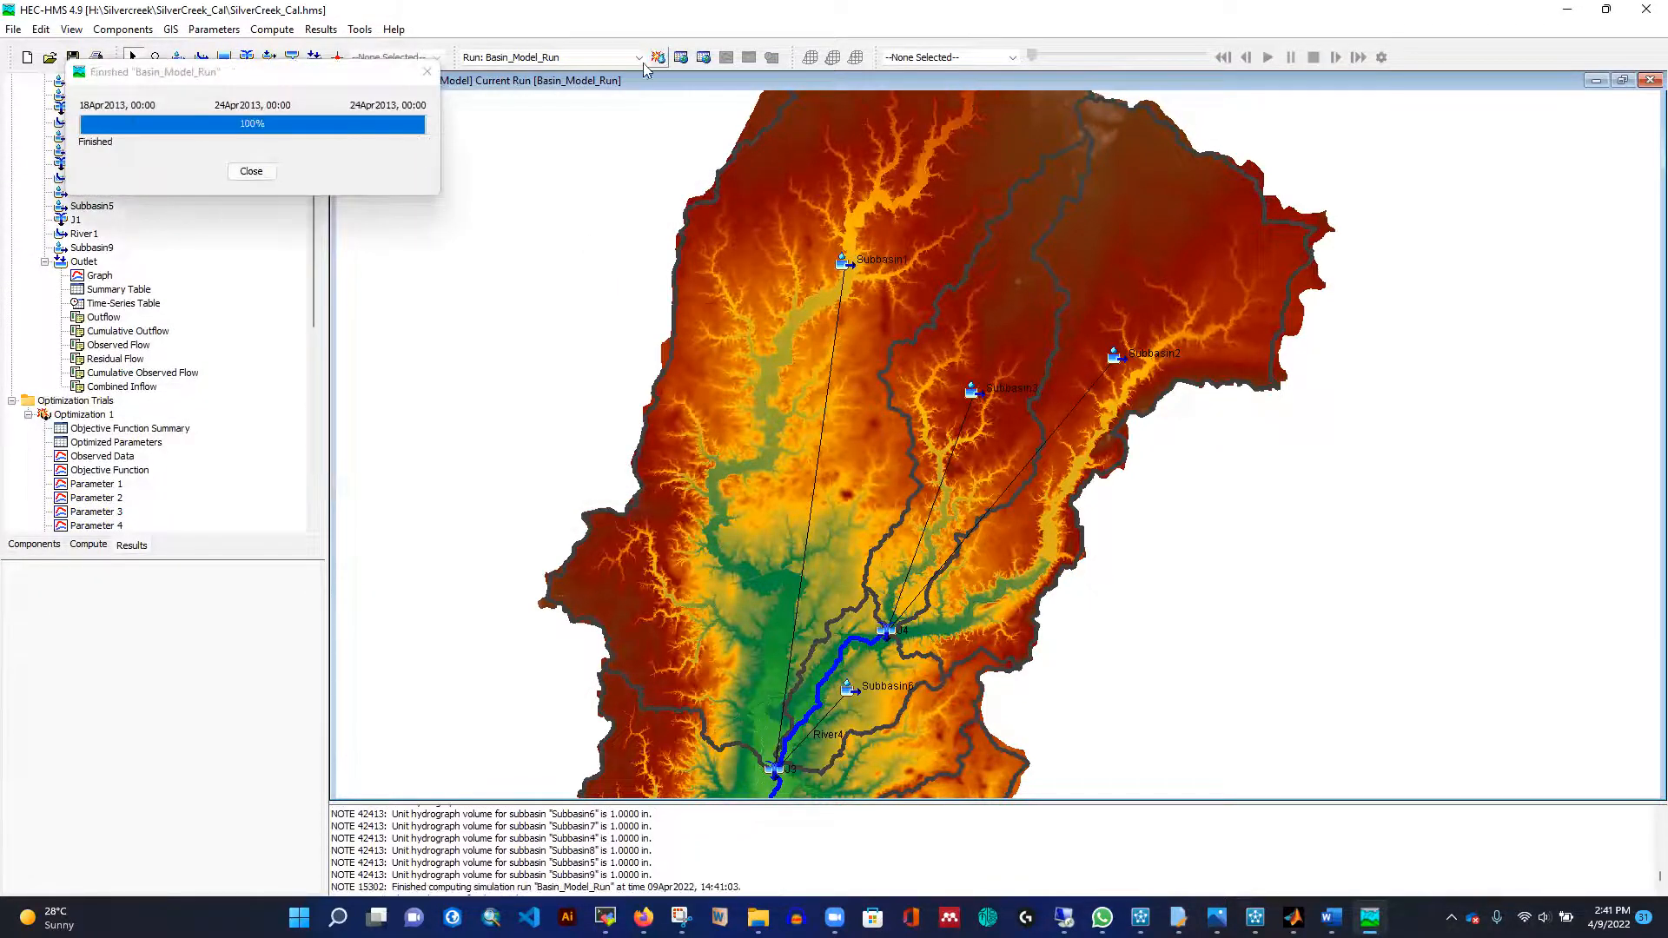
left_click(252, 172)
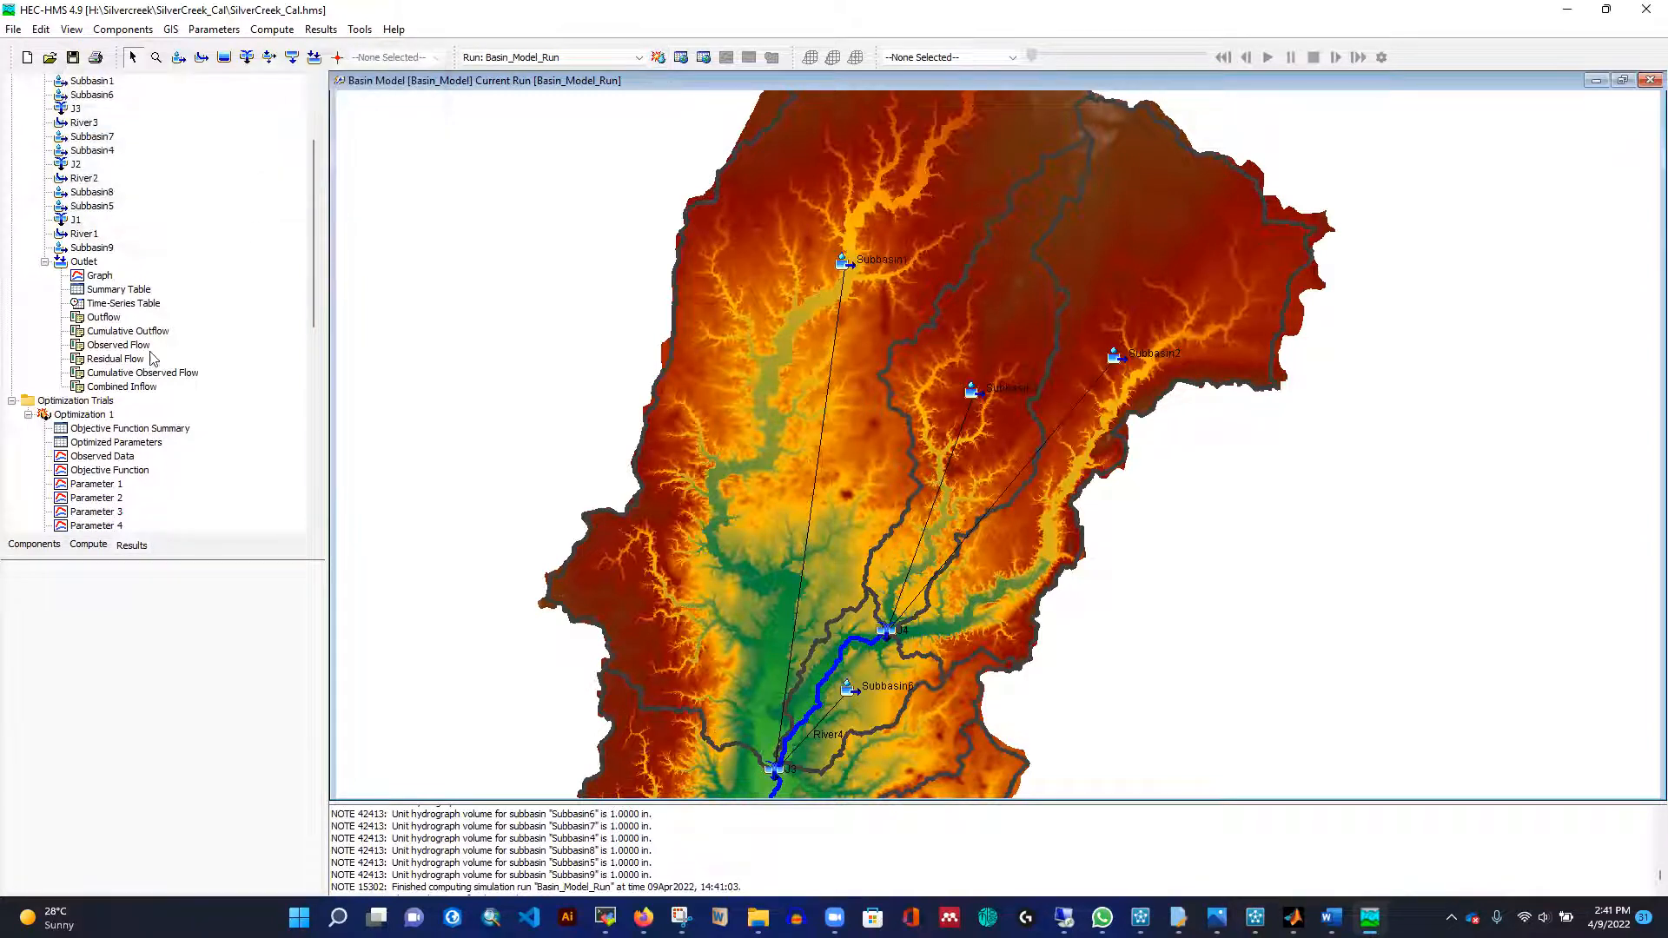
left_click(101, 276)
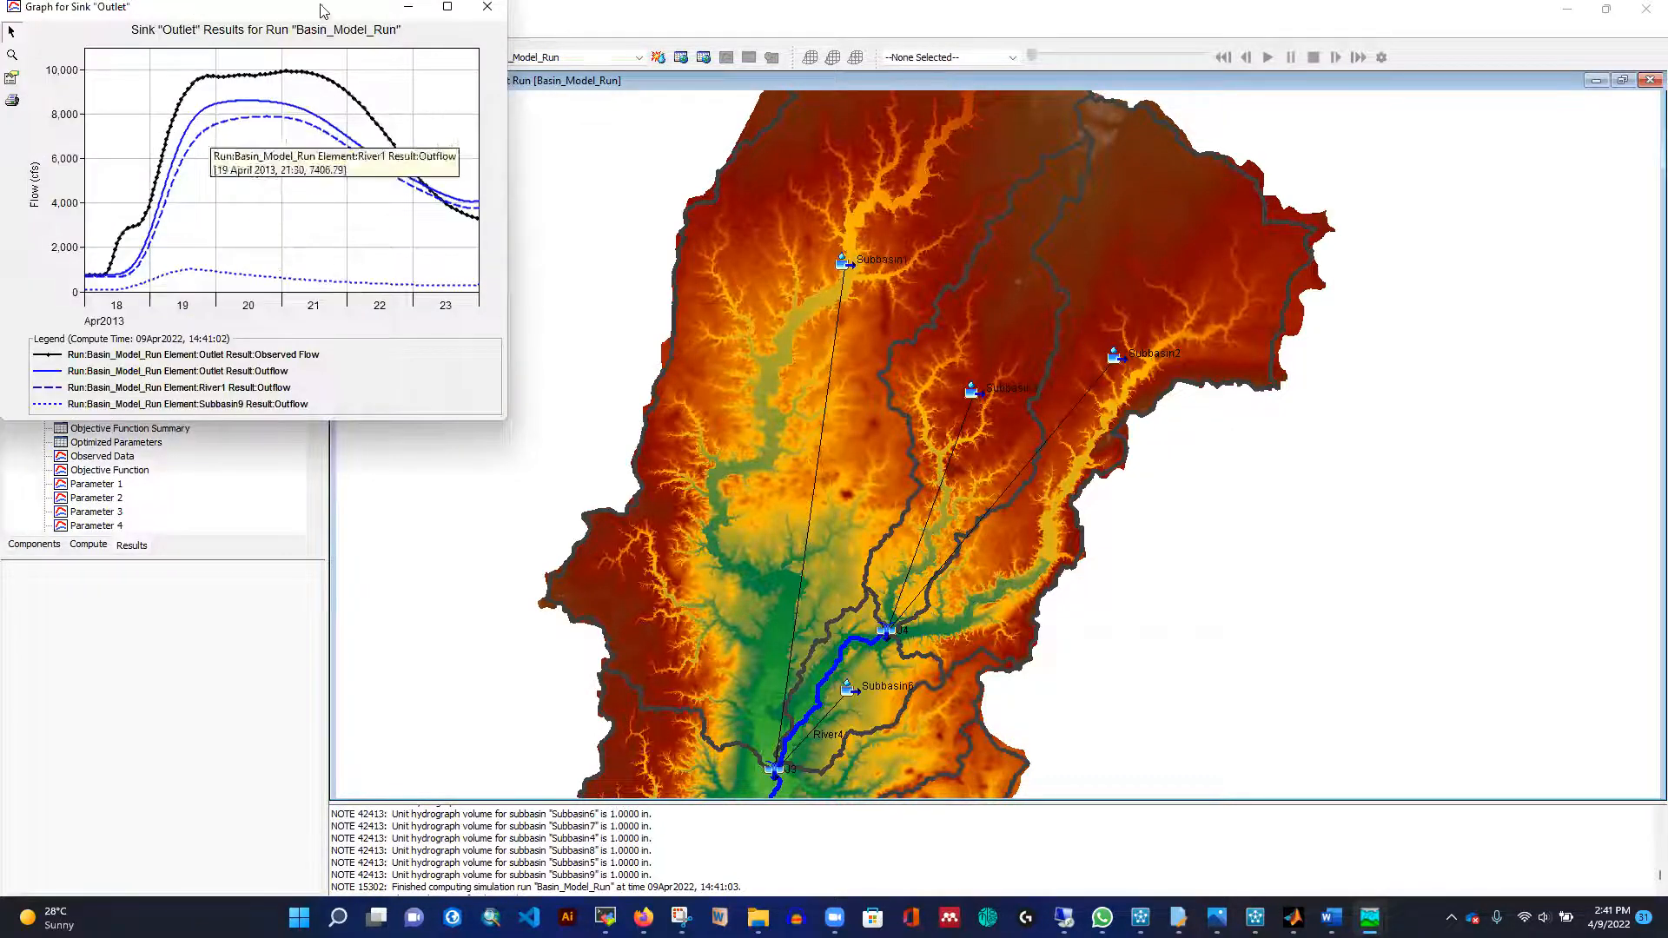
left_click(448, 14)
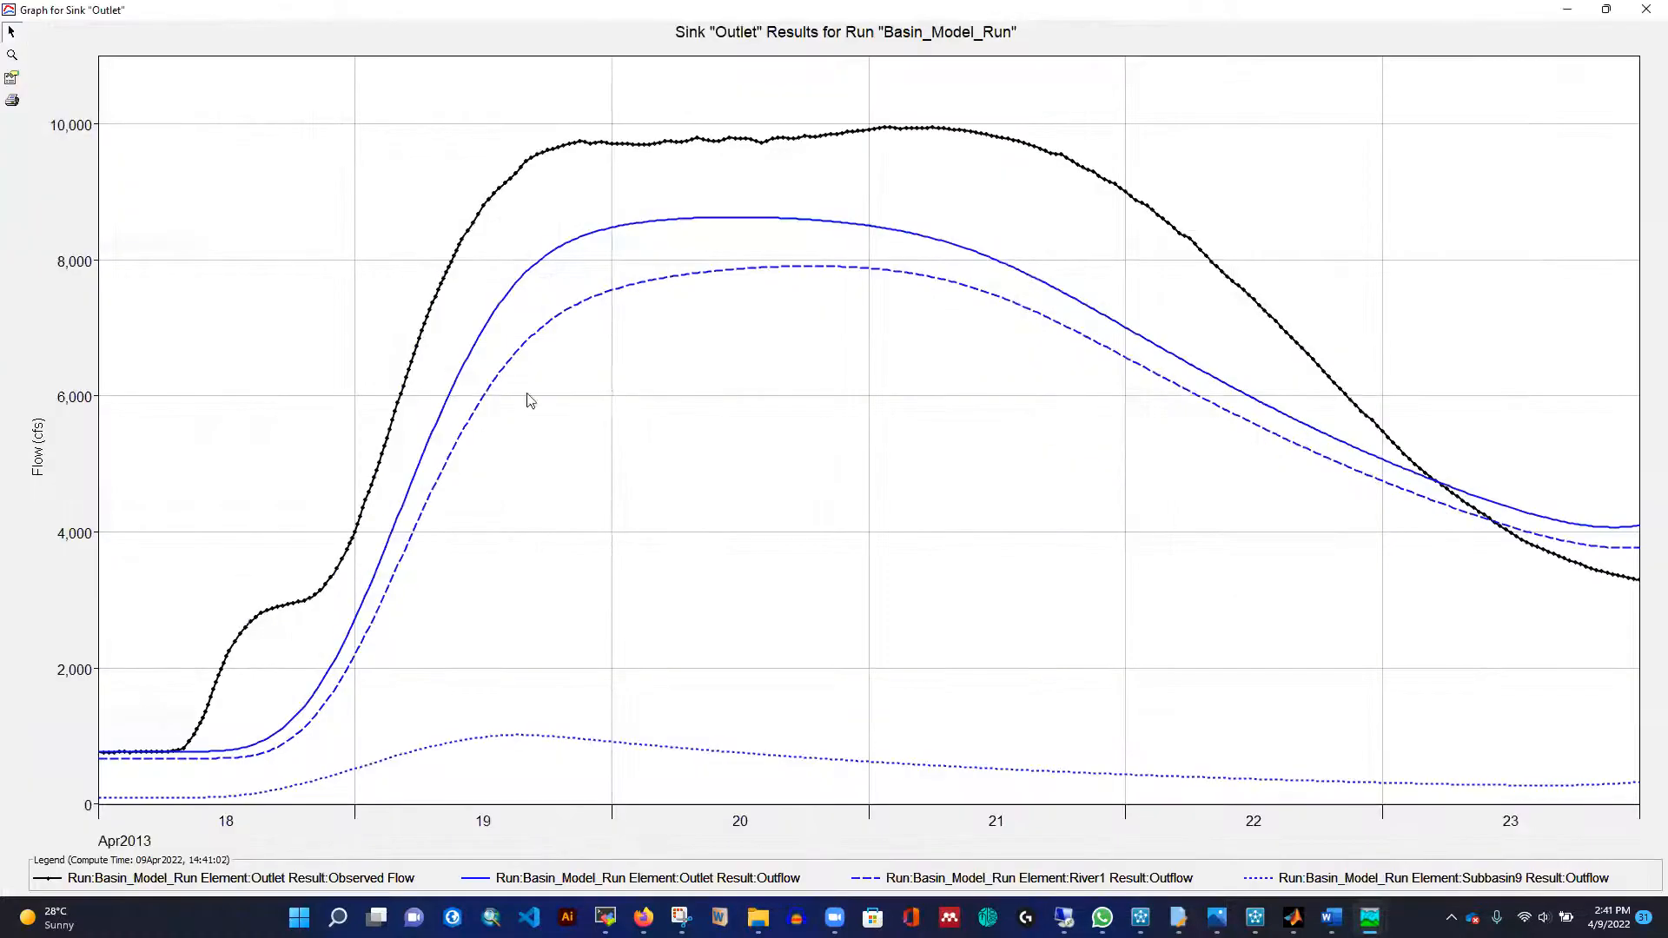
left_click(1646, 10)
left_click(110, 291)
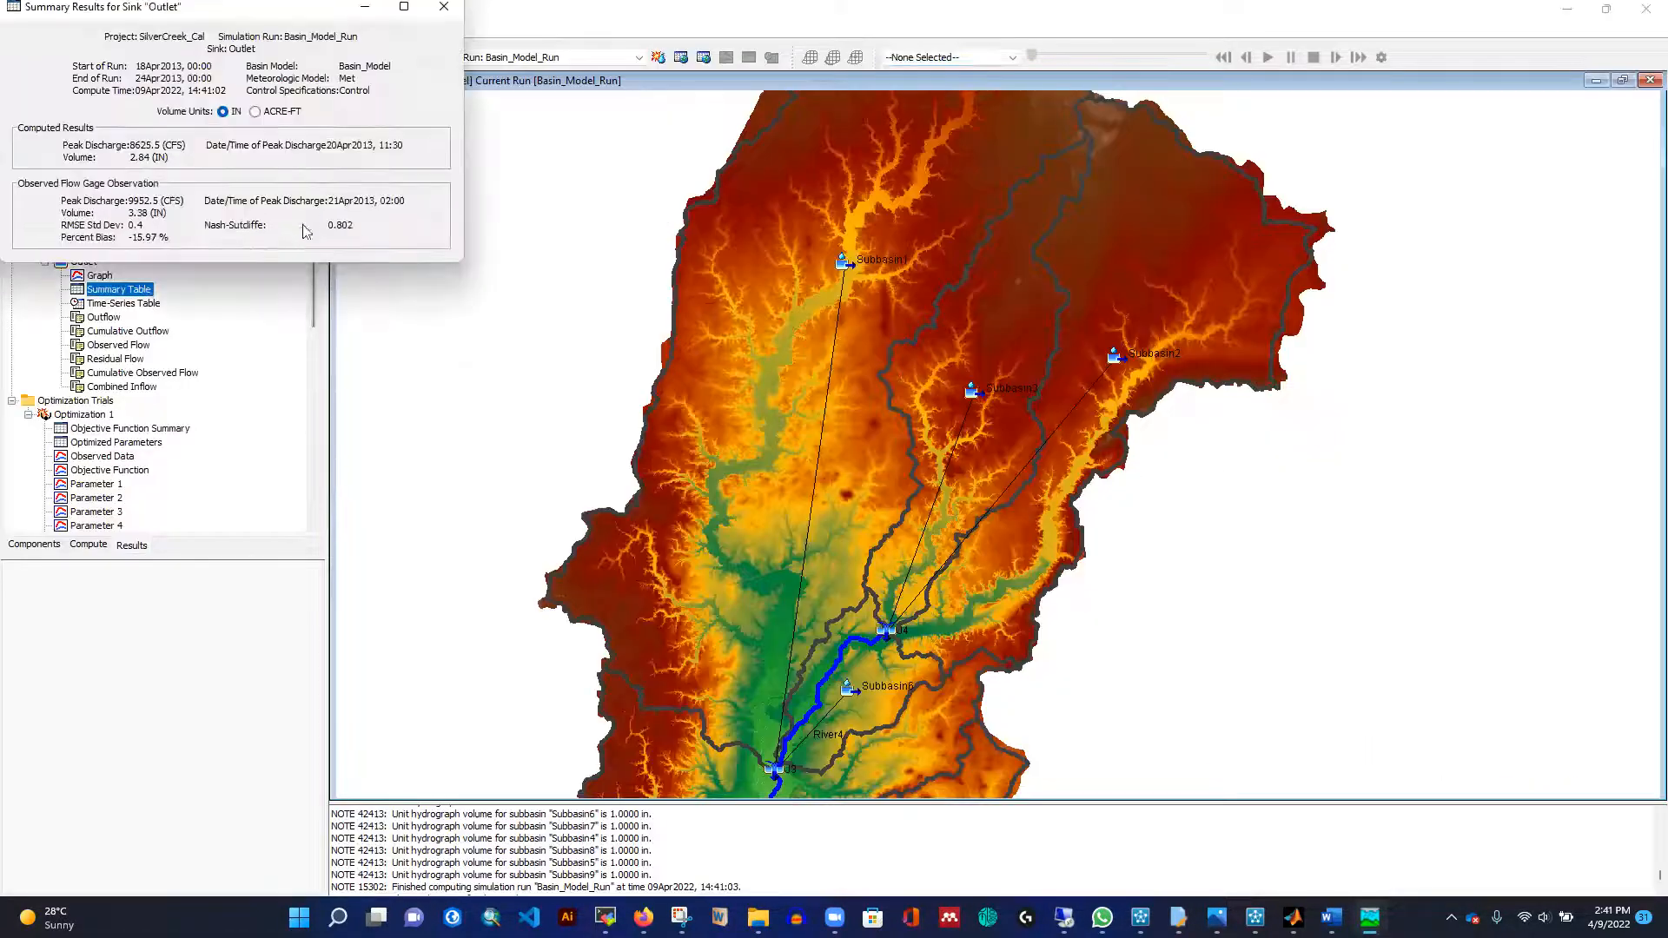
Set Subbasin3's Clark storage coefficient to 100 hours and apply the change.
left_click(443, 7)
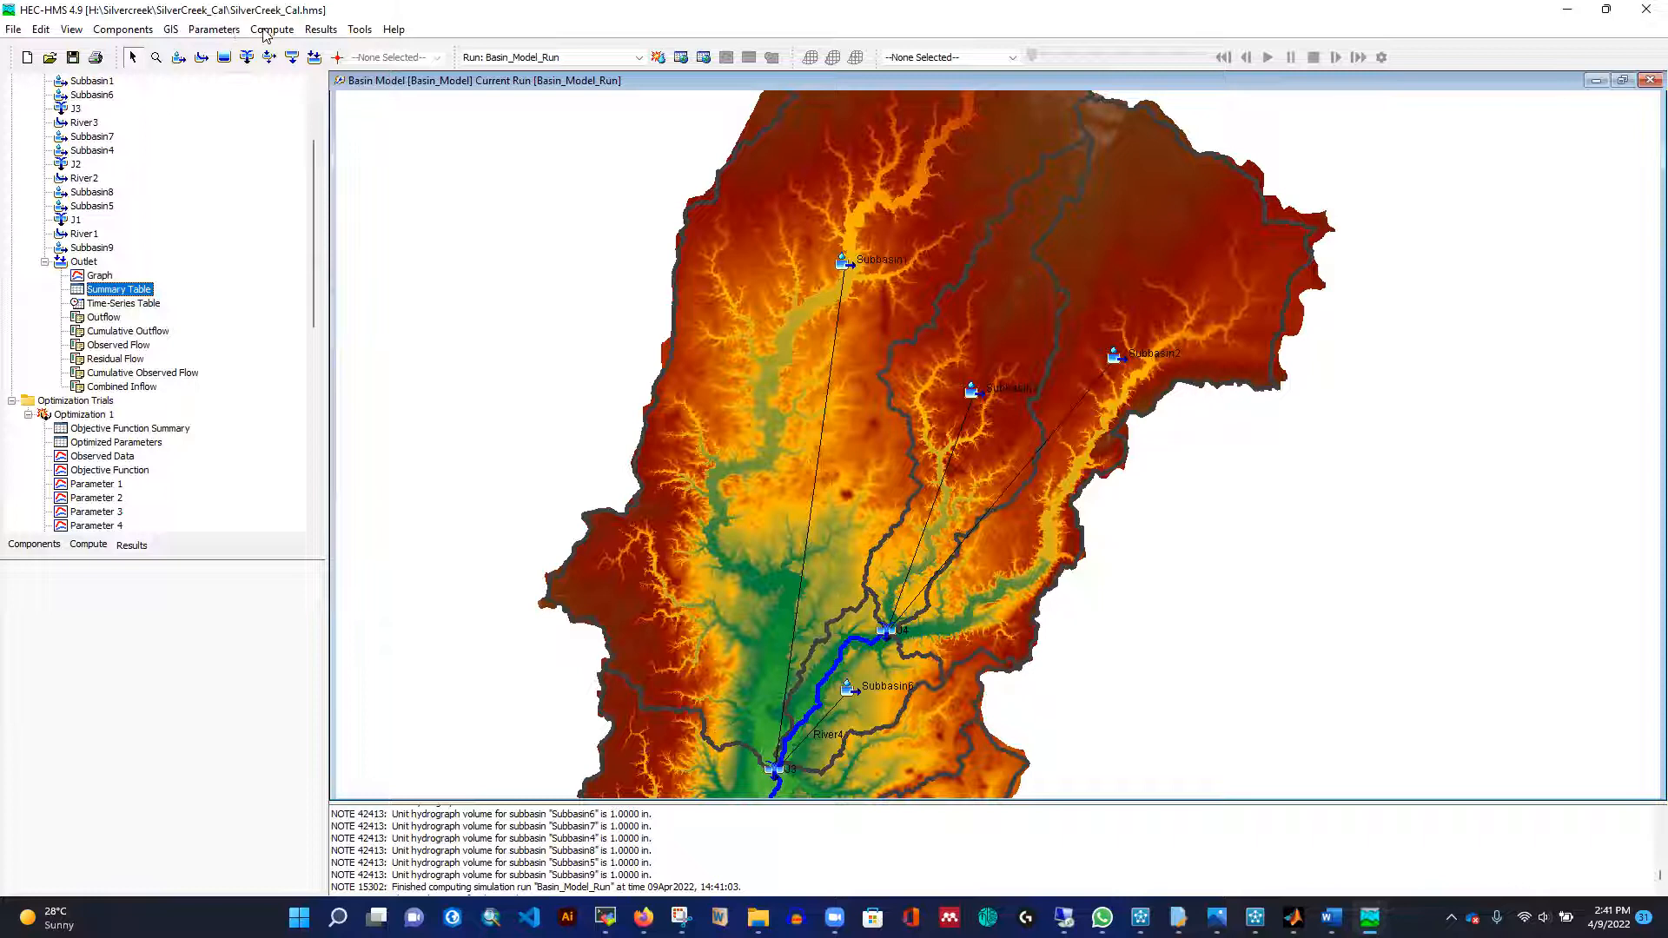
left_click(219, 31)
mouse_move(325, 190)
left_click(443, 184)
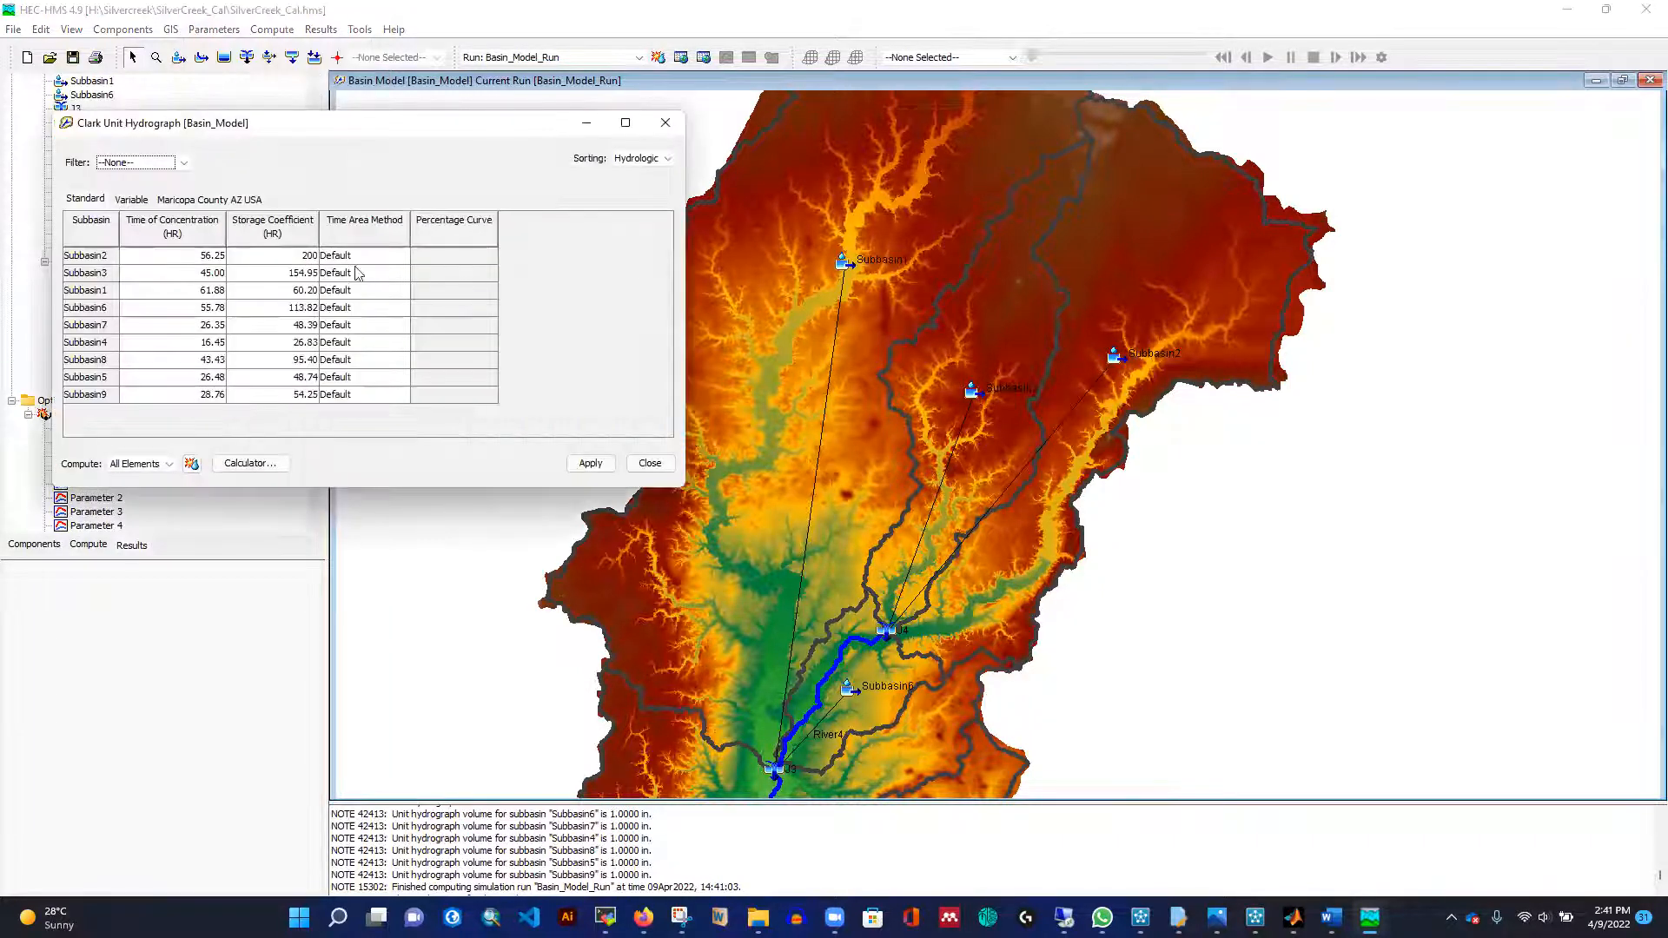
left_click(289, 274)
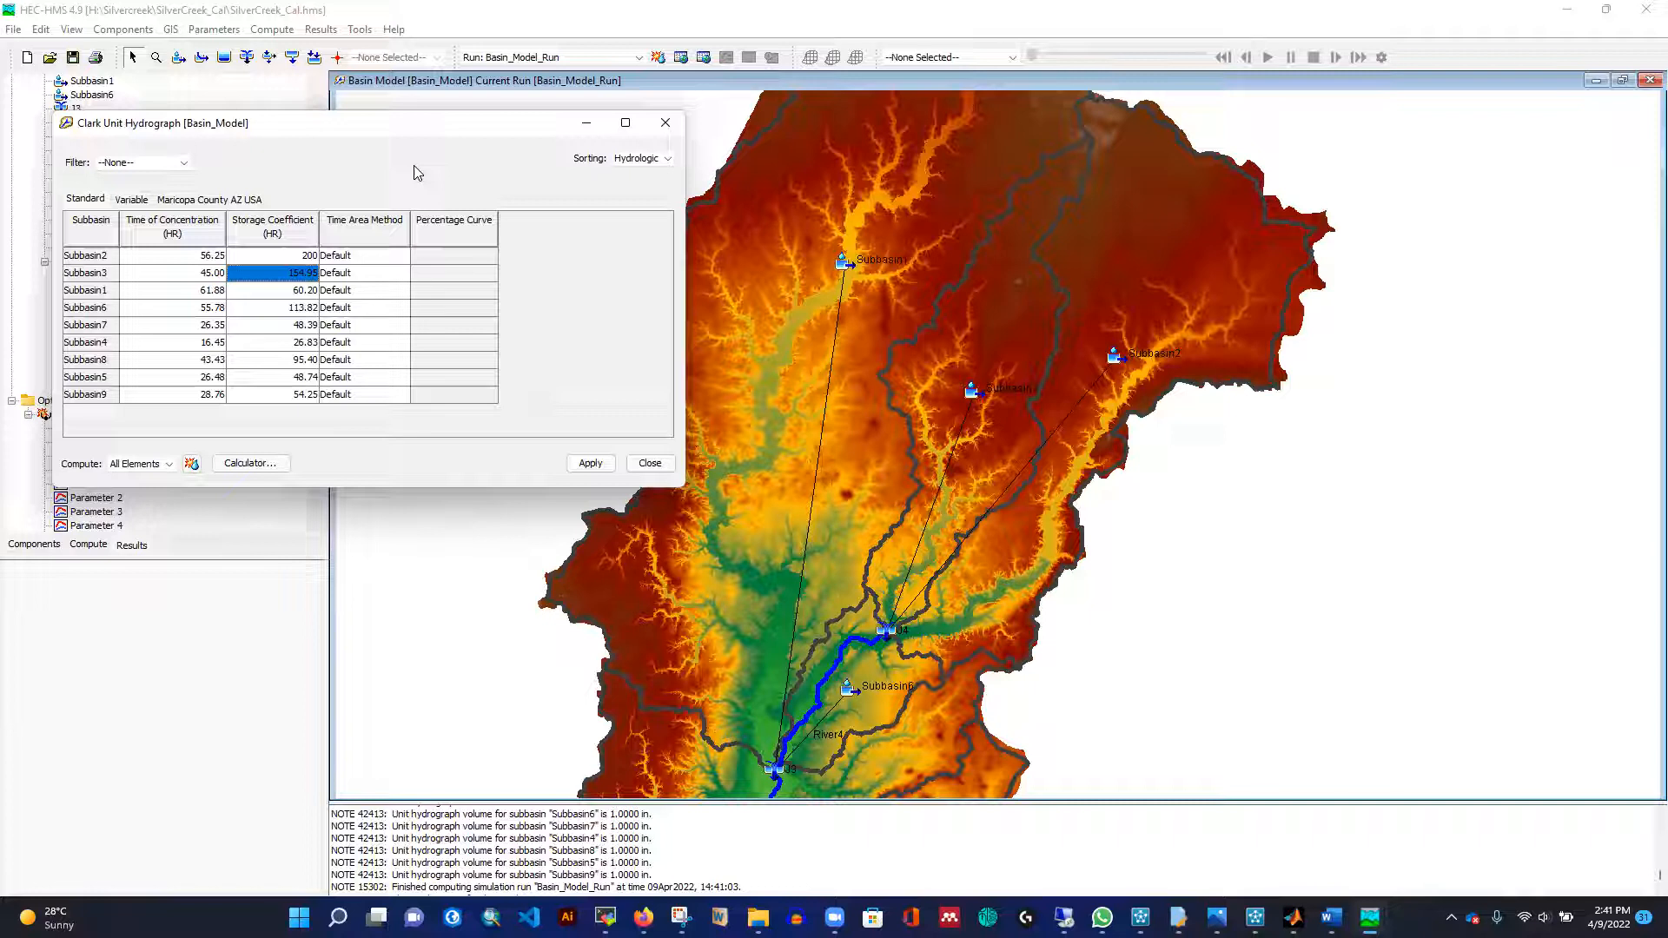
type("100")
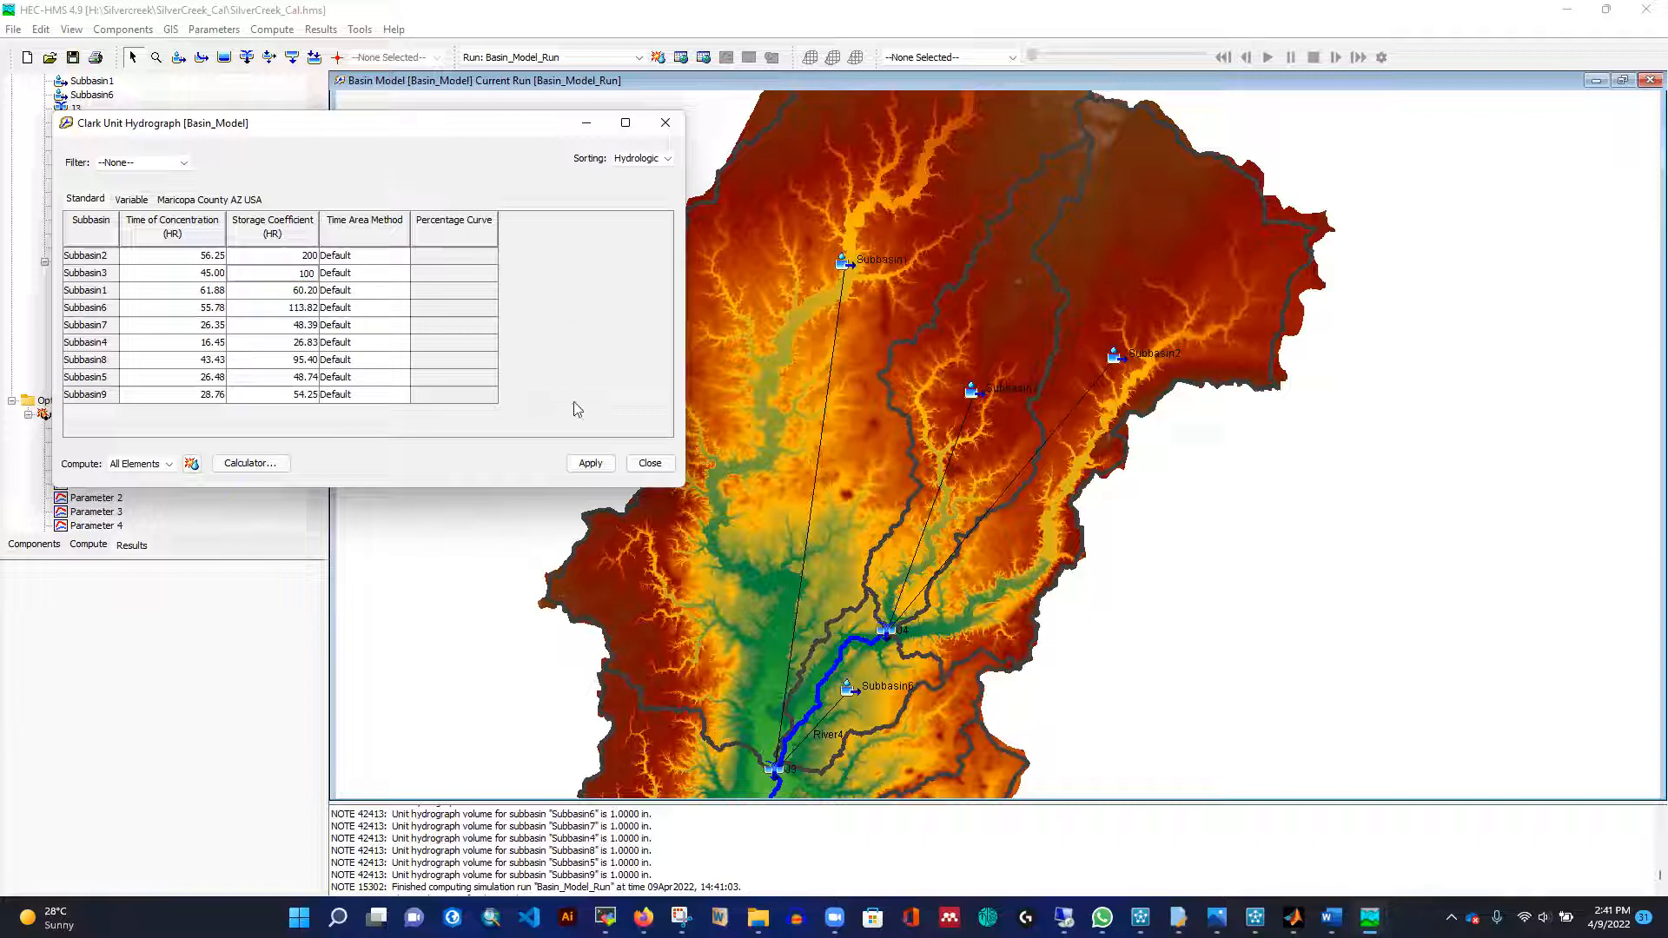
left_click(588, 465)
left_click(649, 464)
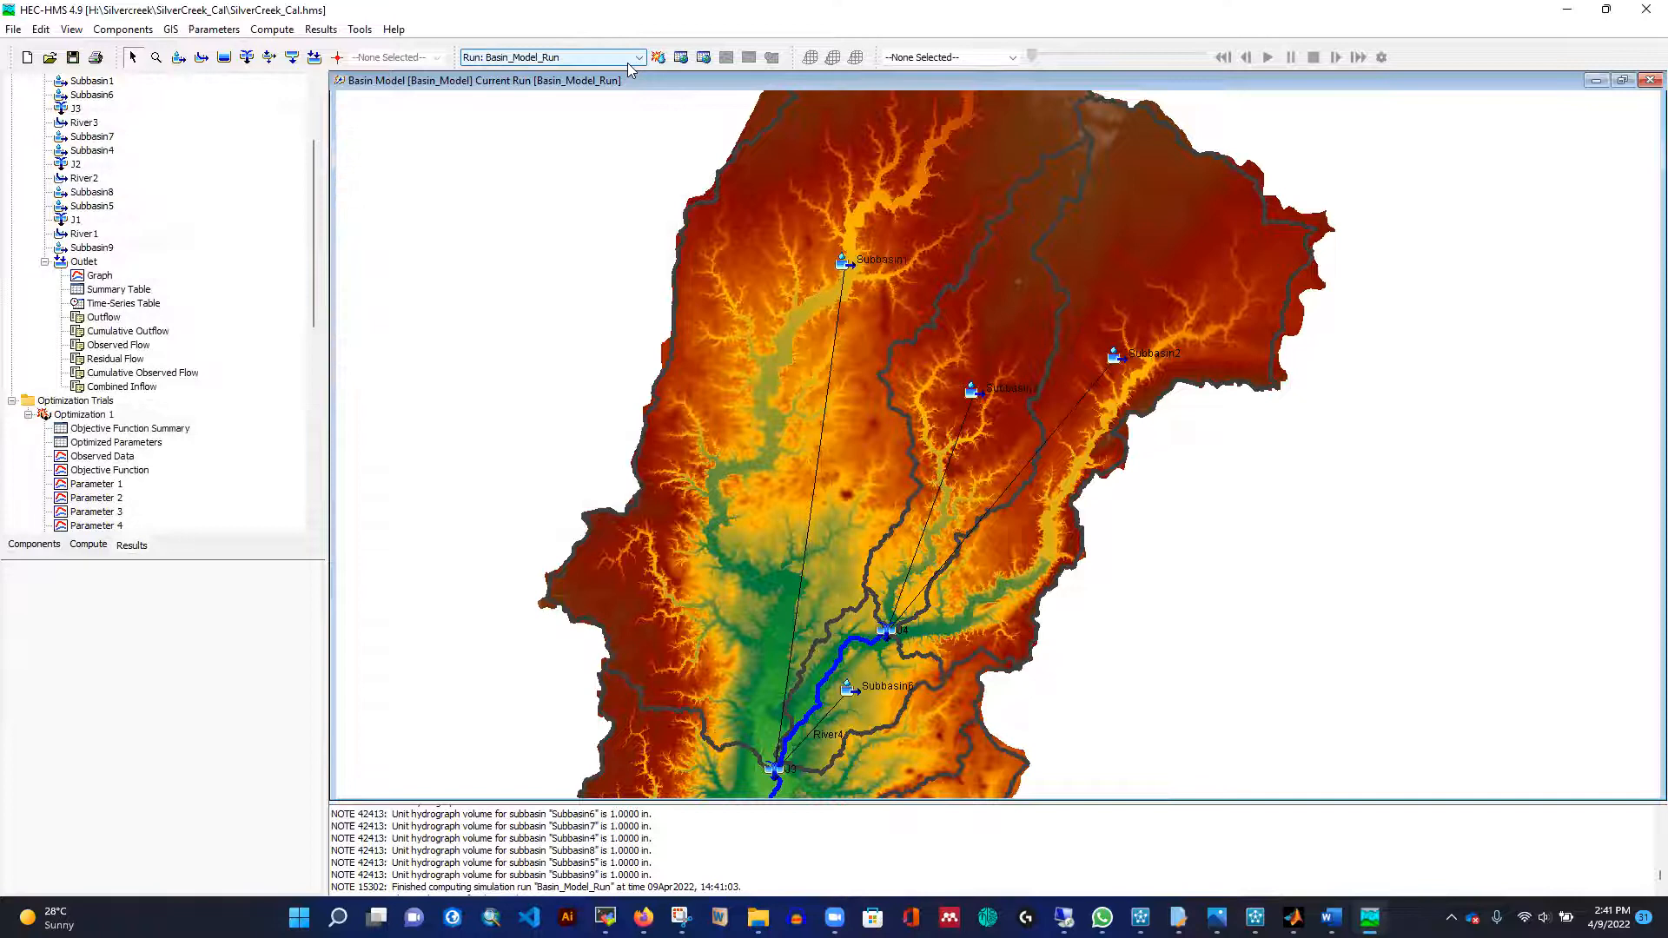
Recompute Basin_Model_Run with Subbasin3's storage coefficient of 100 hours and review the Outlet's enlarged graph and summary table.
left_click(661, 58)
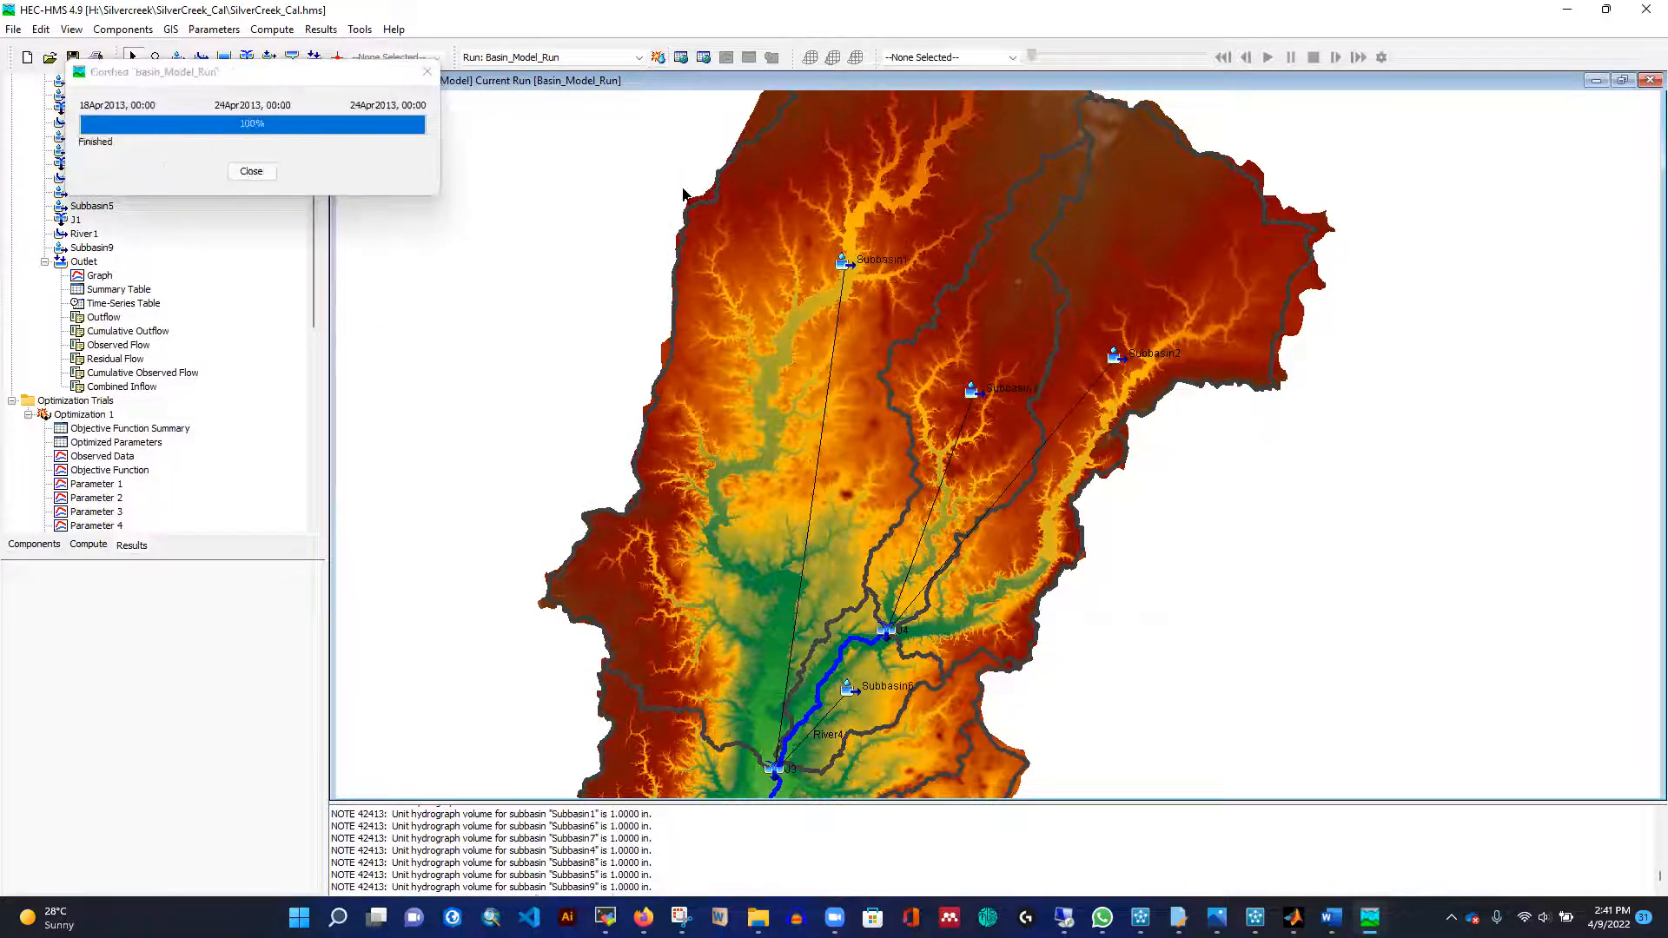
left_click(251, 171)
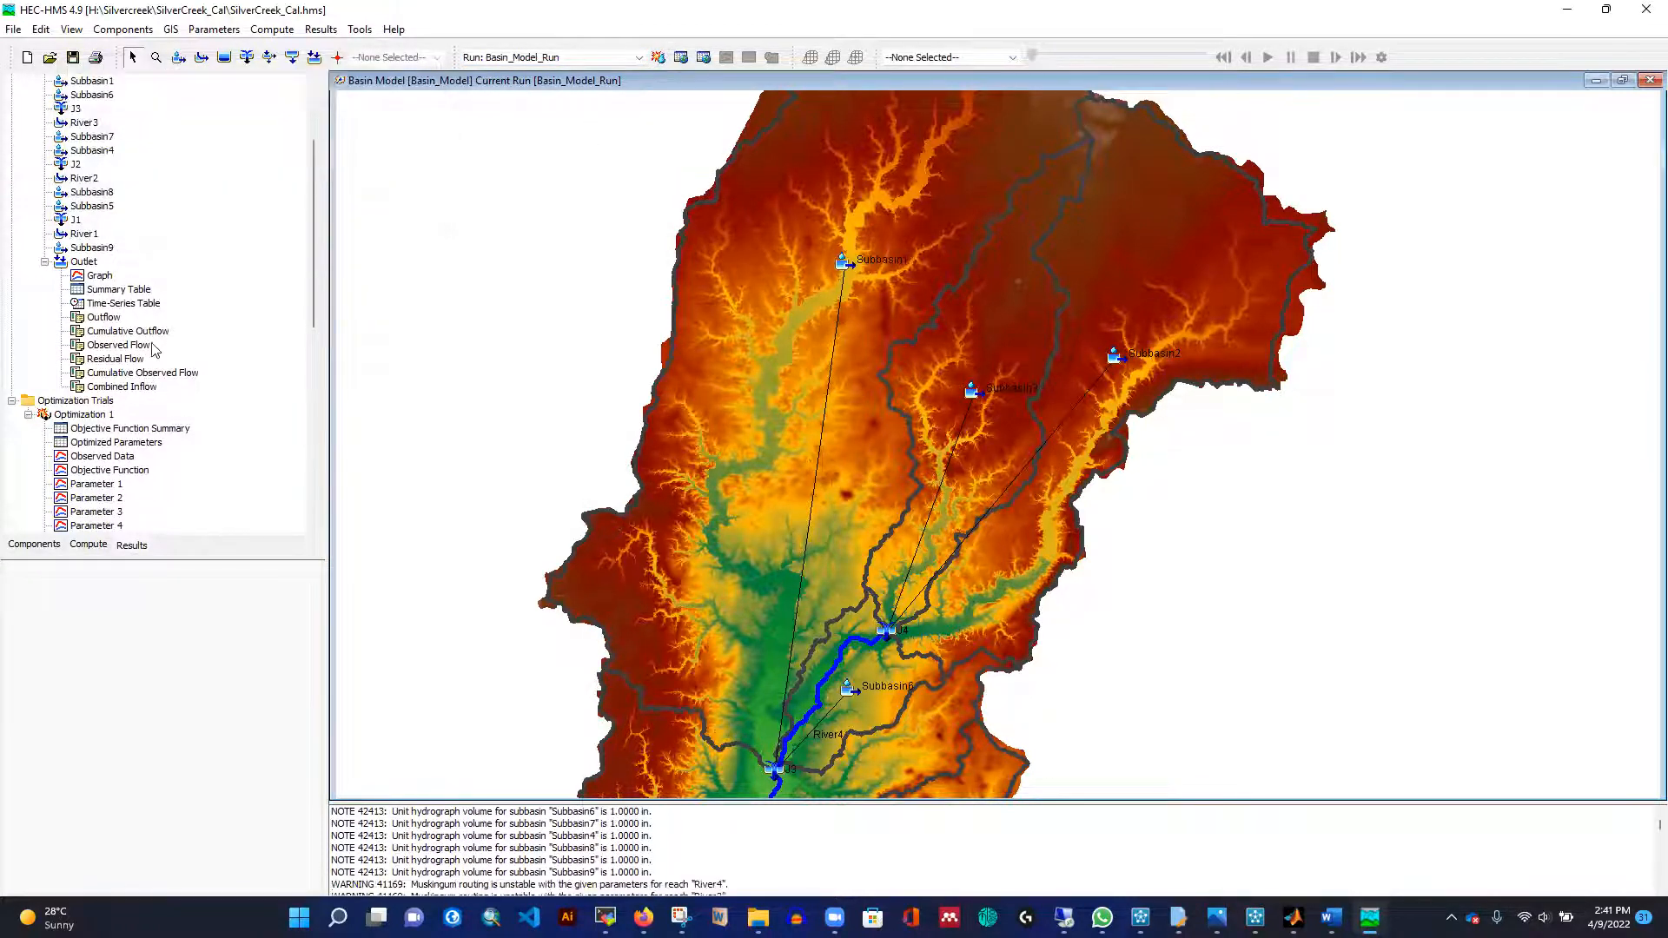
left_click(110, 278)
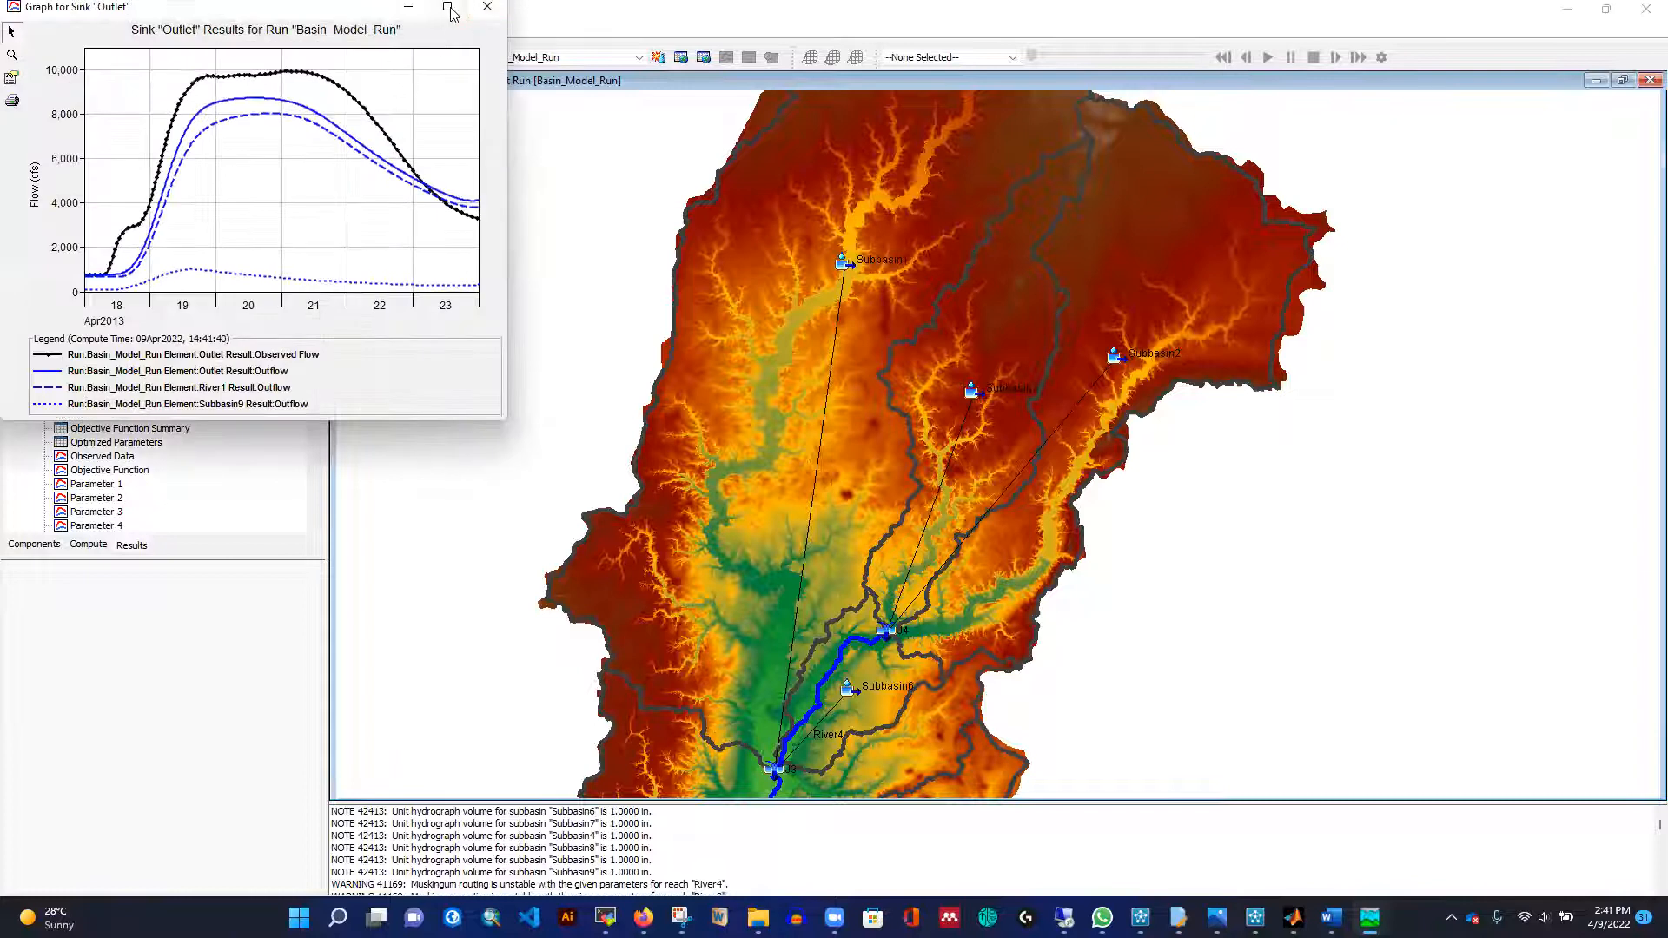
left_click(447, 9)
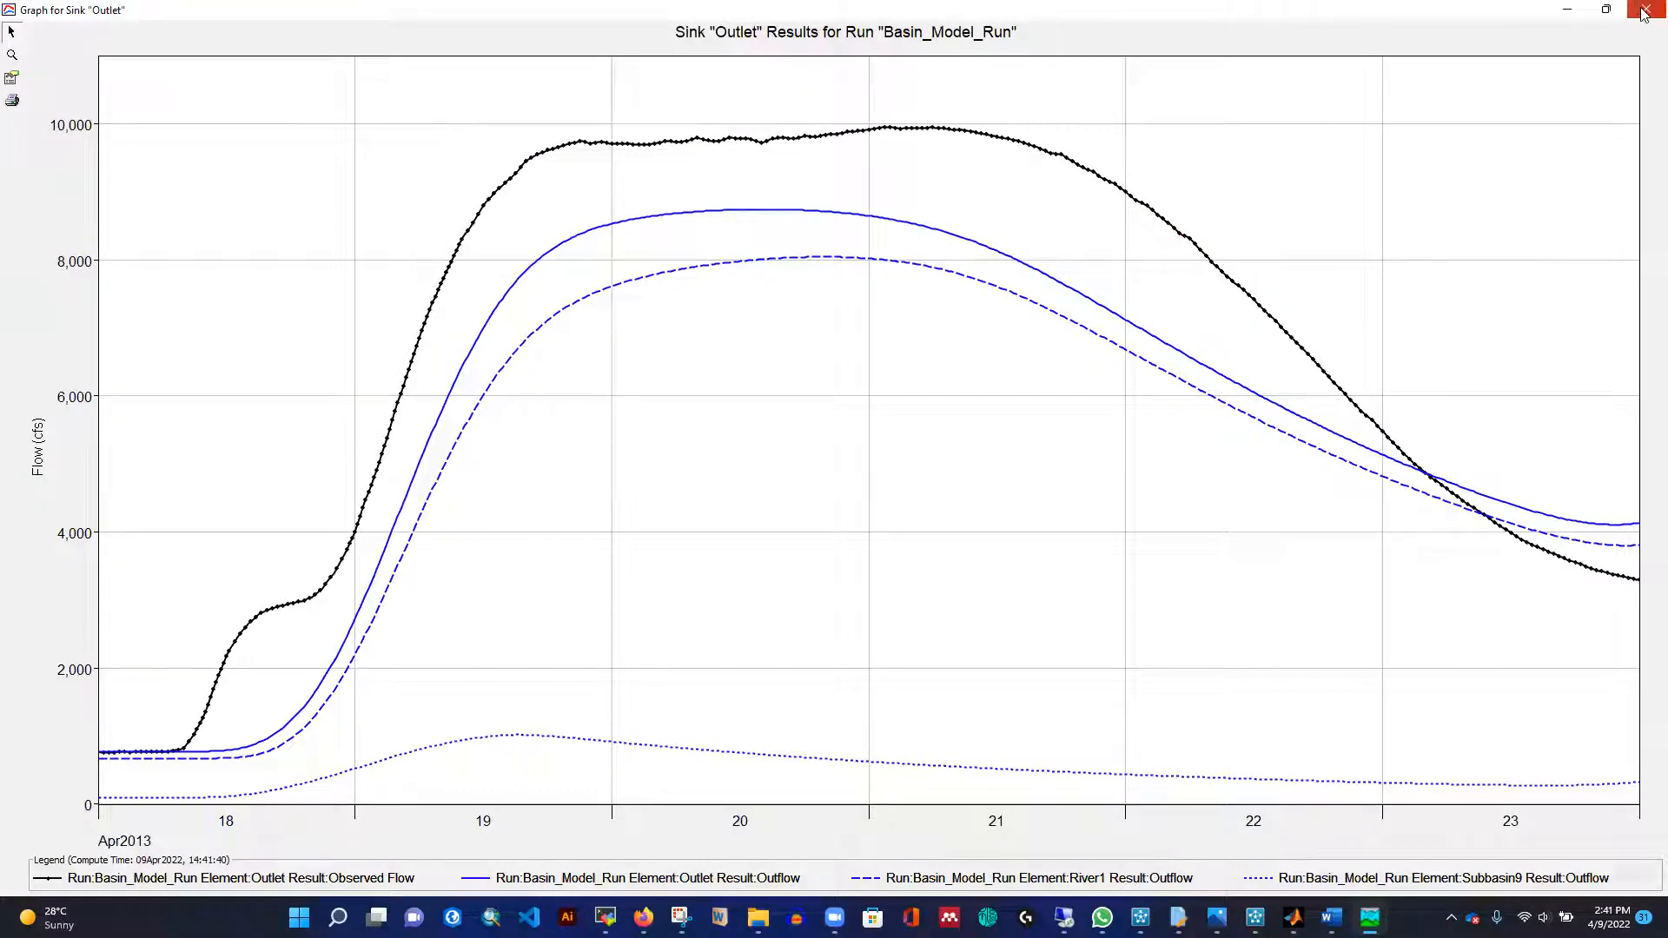
left_click(1645, 10)
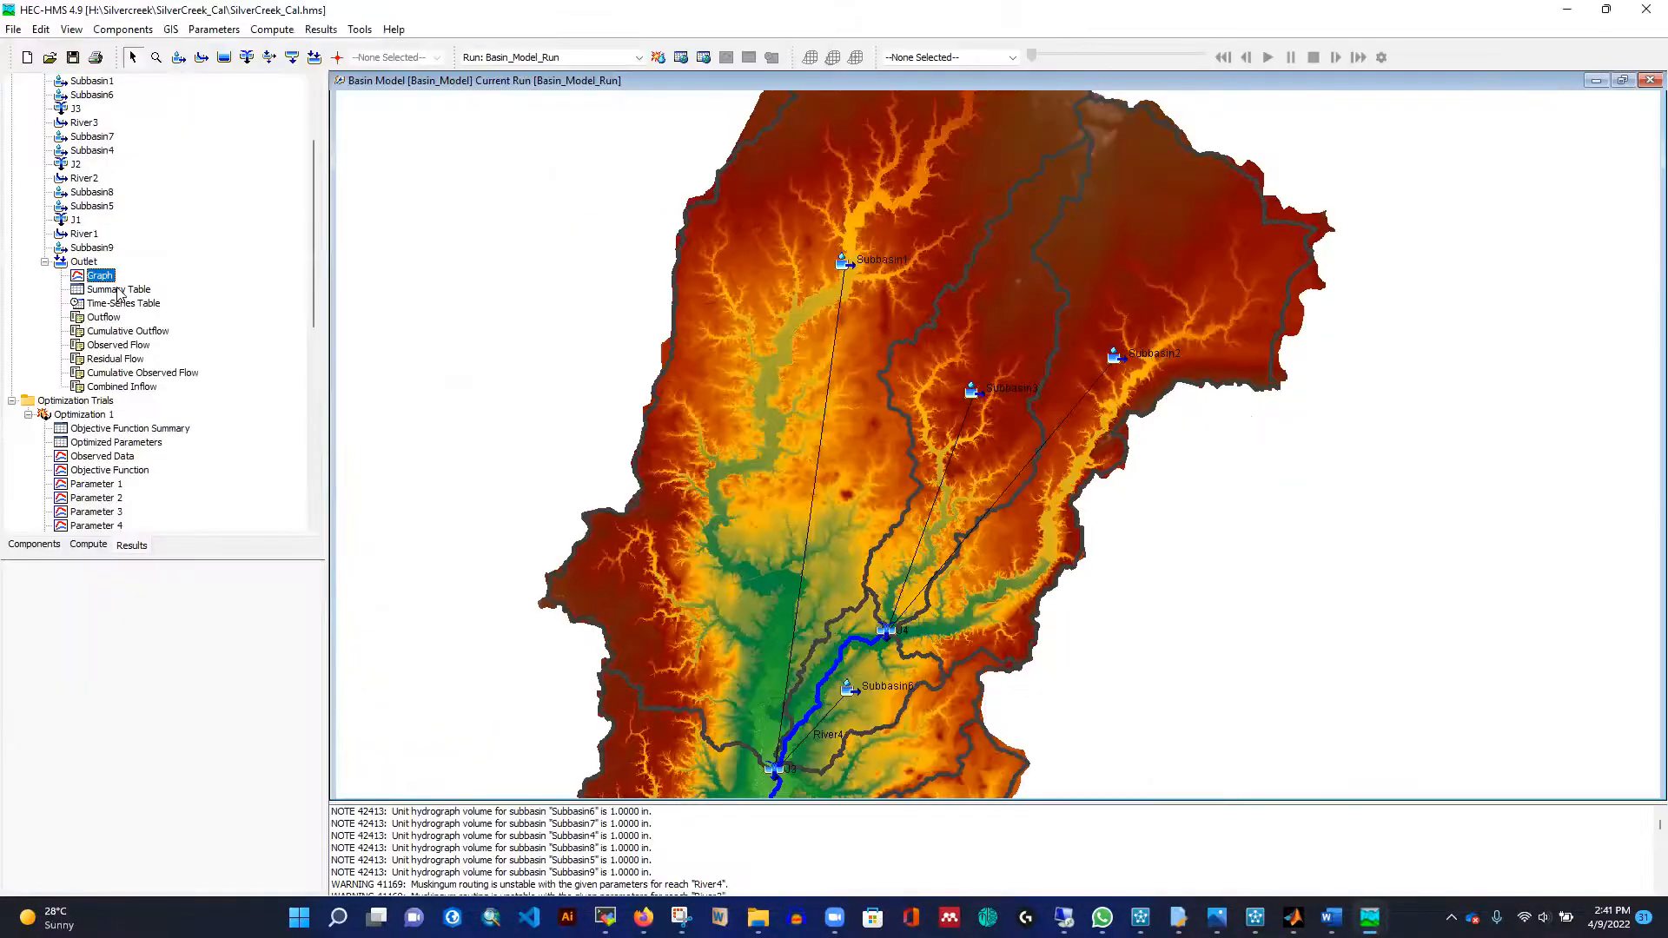
left_click(119, 292)
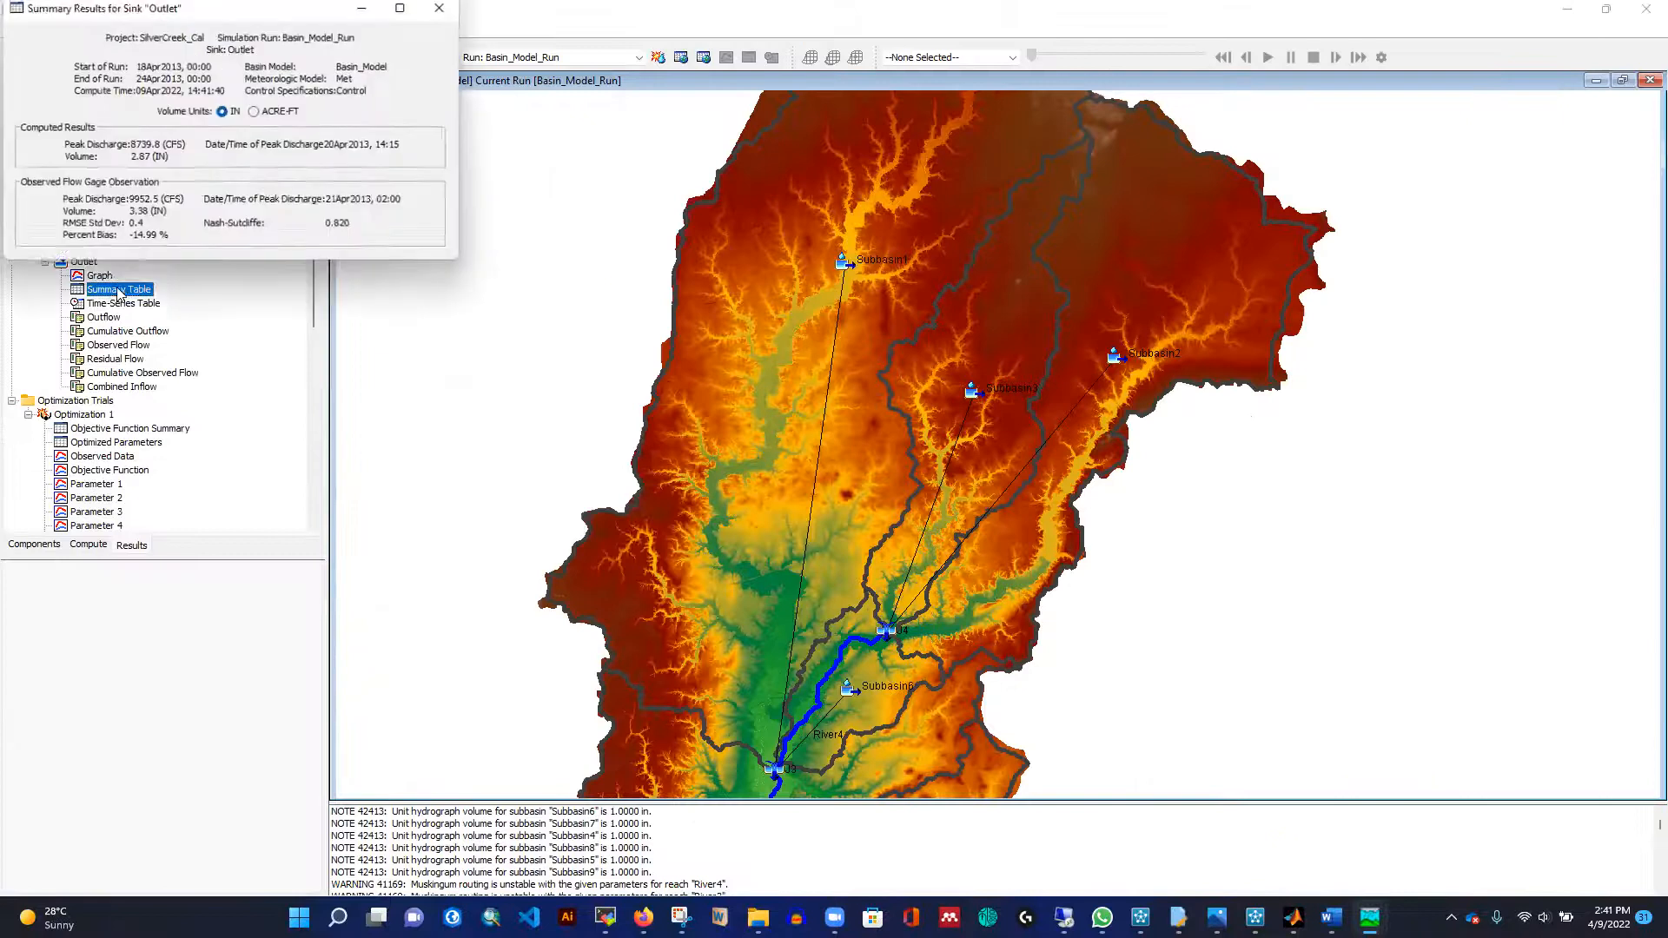
left_click(445, 8)
Set Subbasin3's Clark storage coefficient to 90 hours and apply the change.
left_click(213, 30)
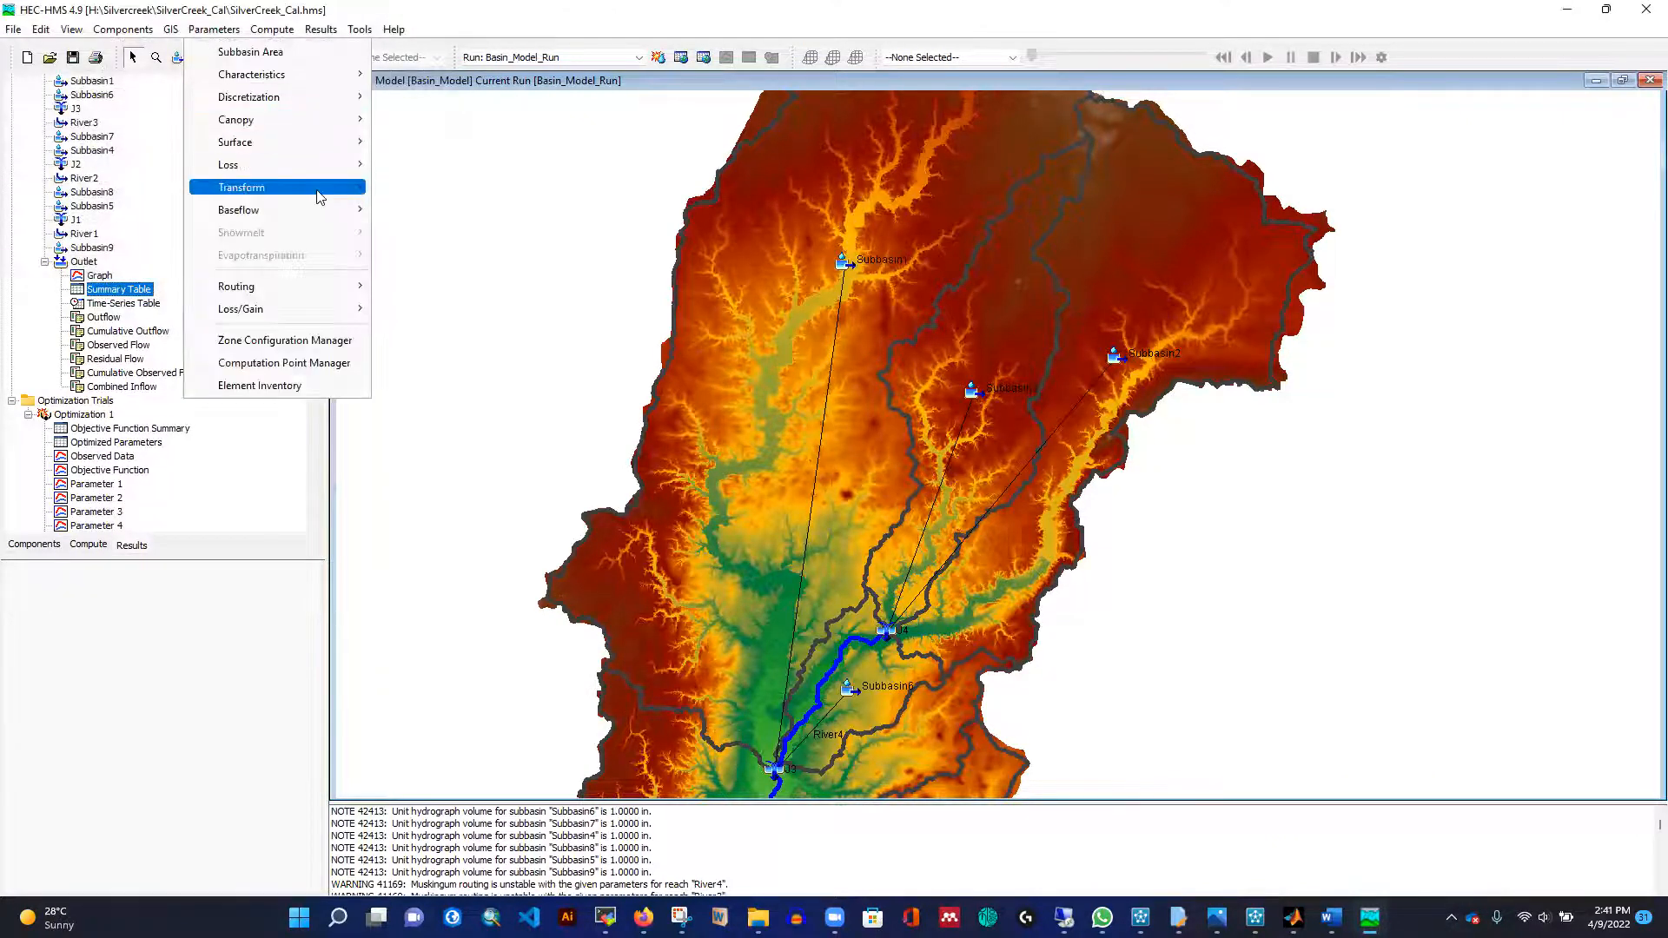
mouse_move(320, 197)
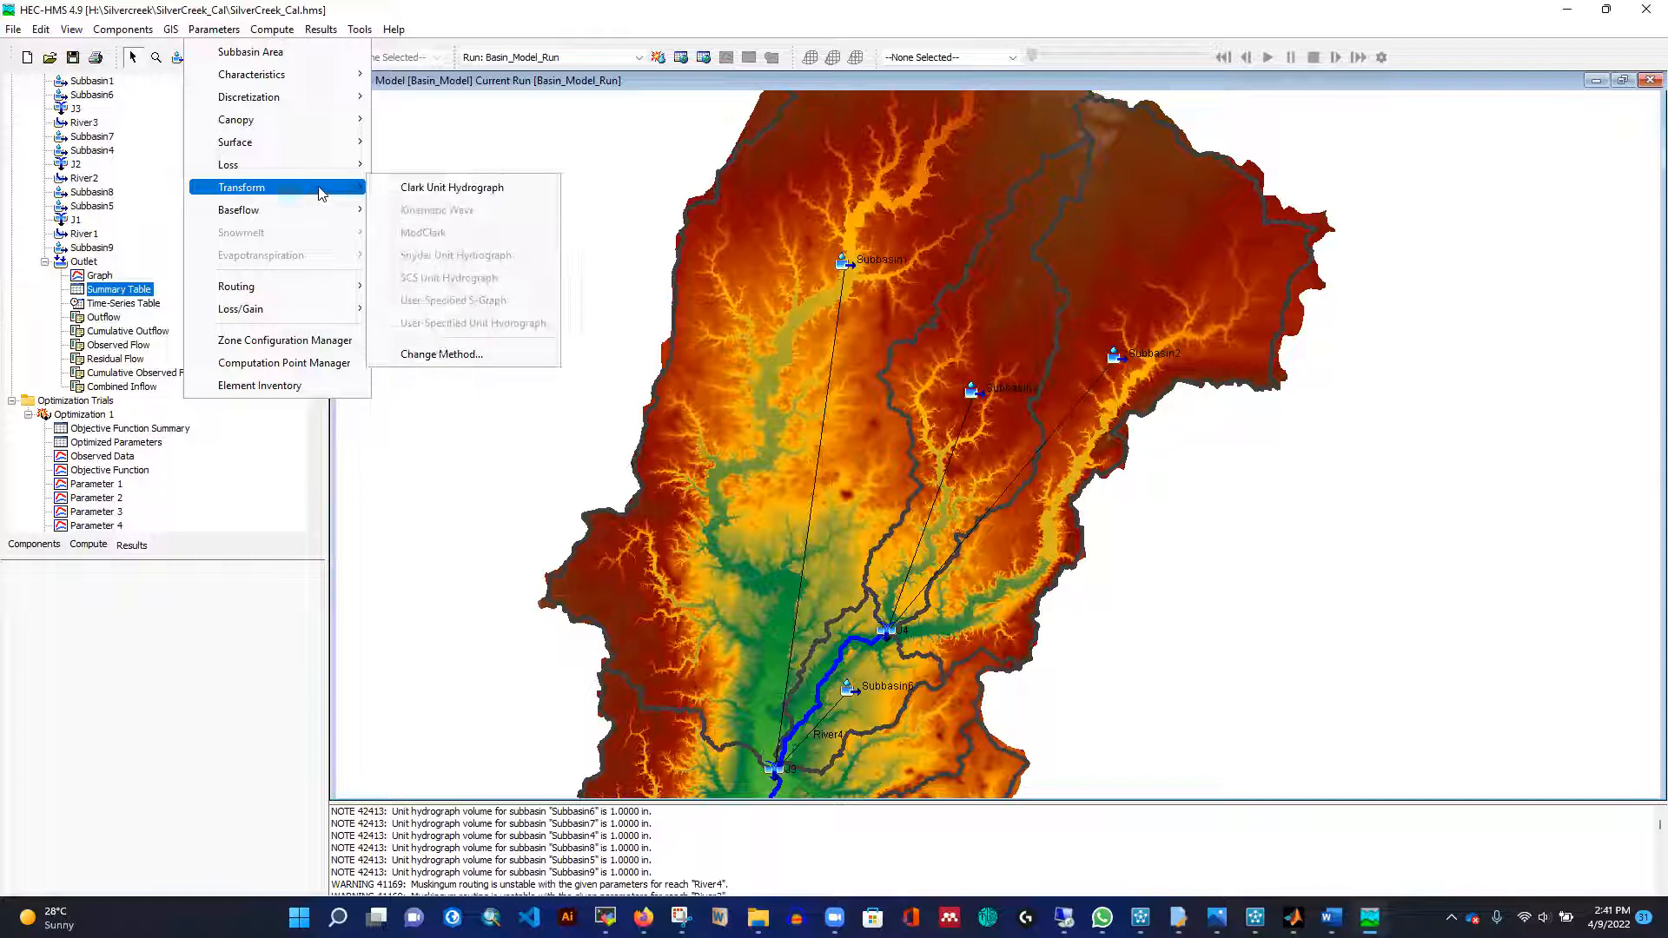
left_click(409, 188)
left_click(308, 273)
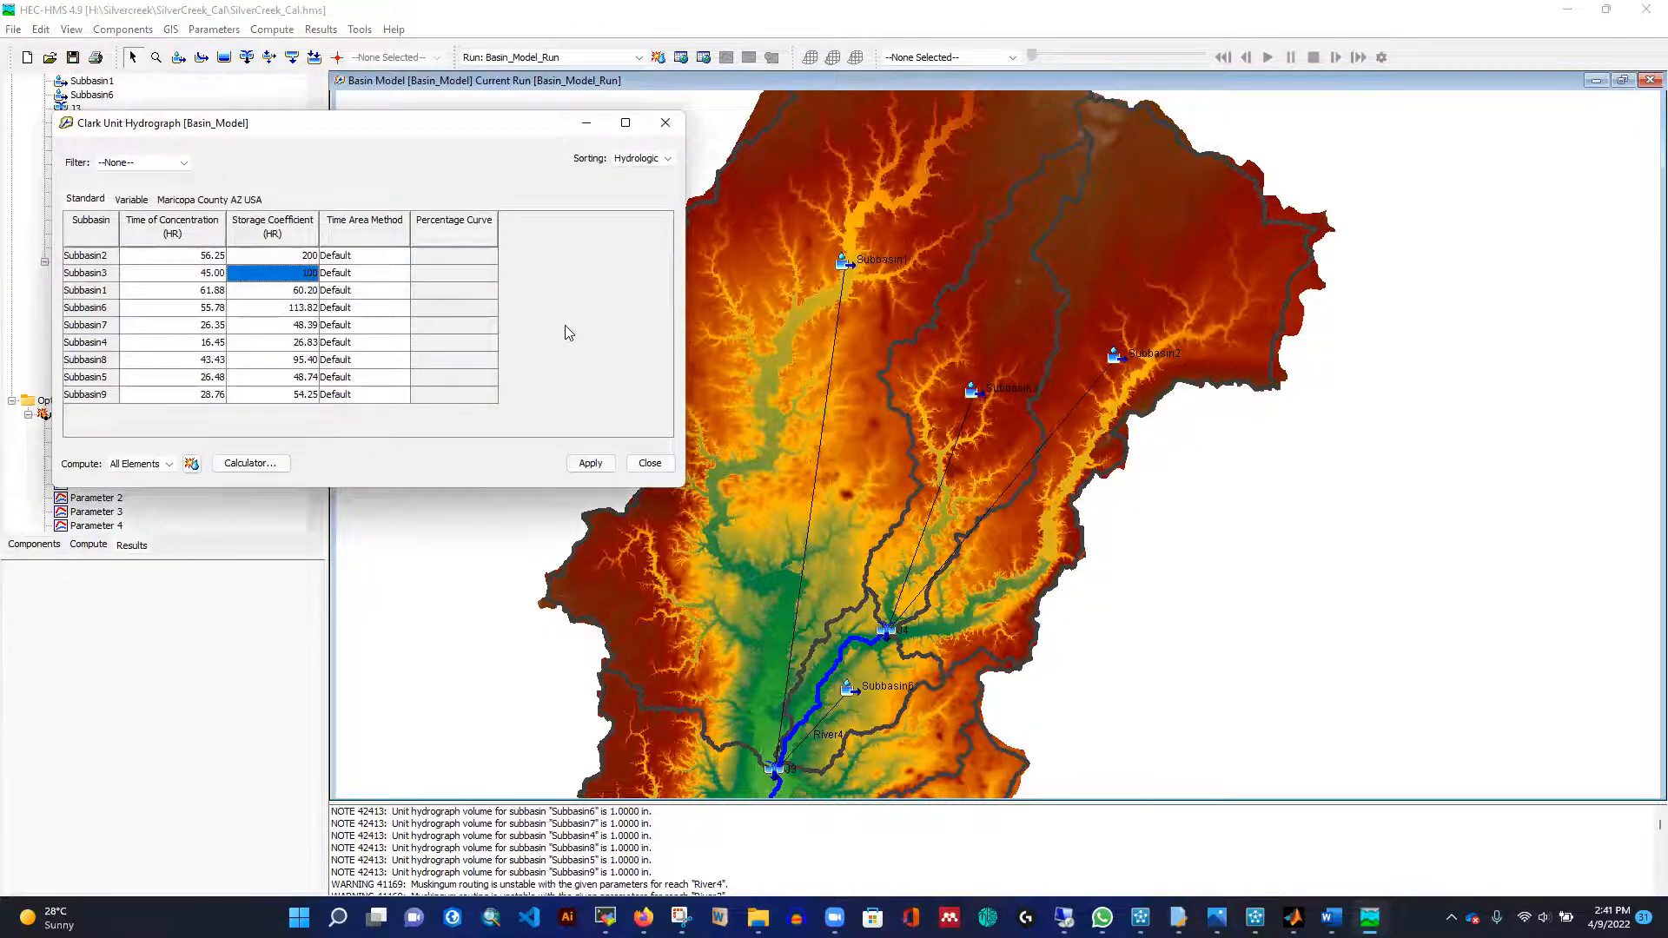
type("90")
left_click(592, 462)
left_click(652, 462)
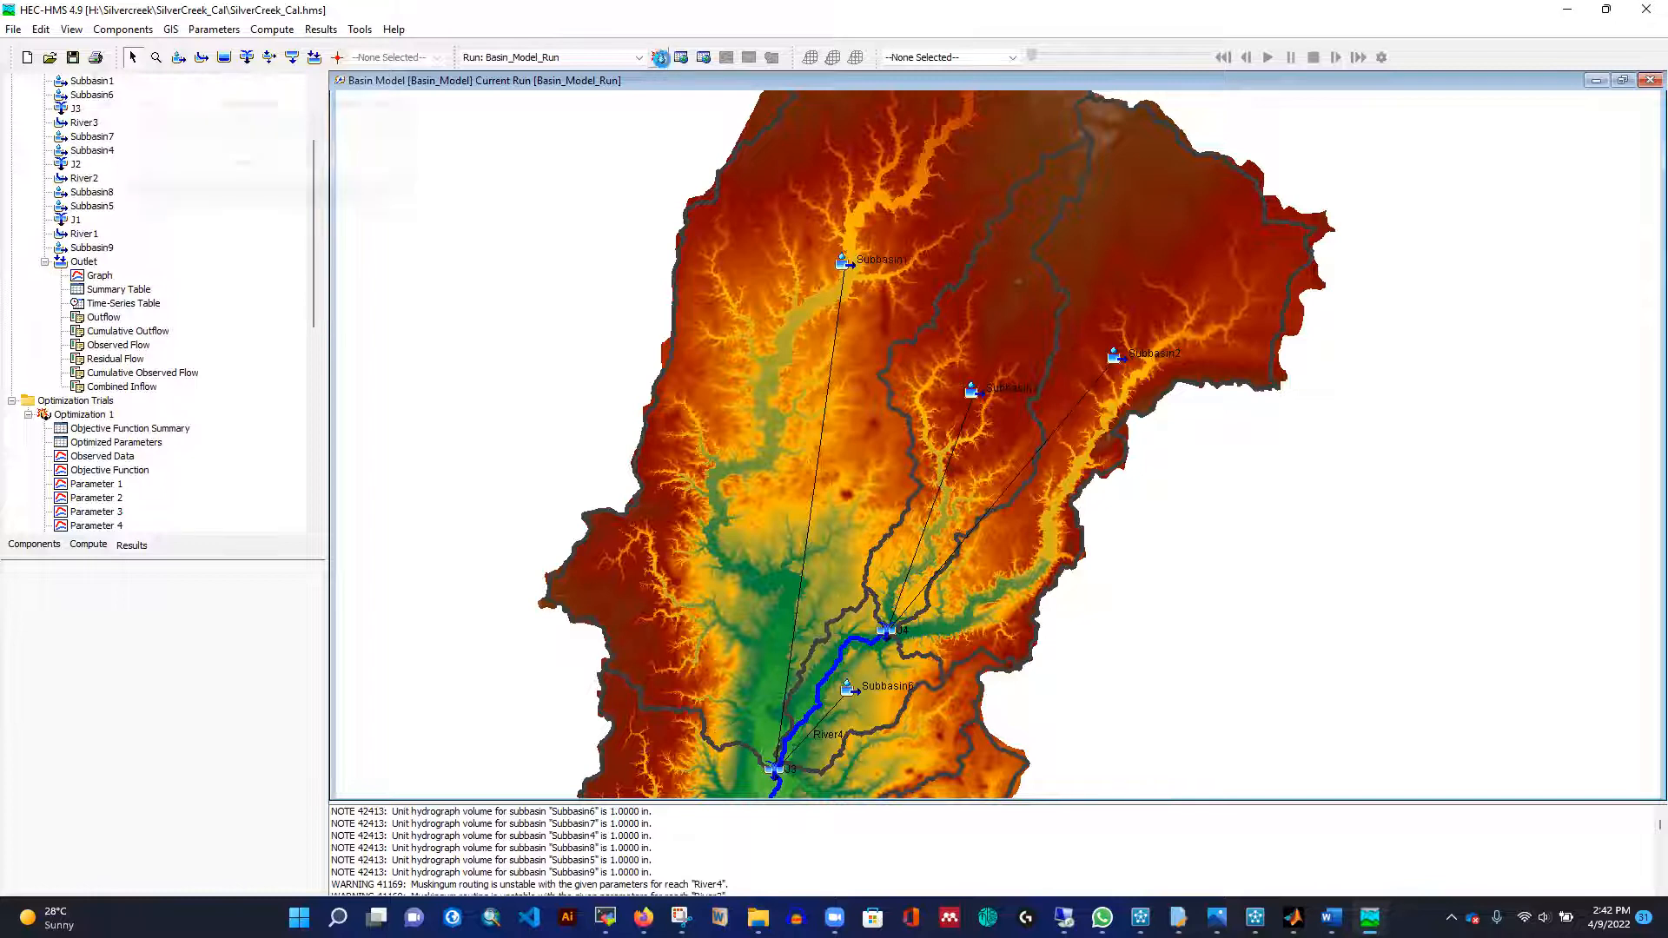
Recompute Basin_Model_Run with Subbasin3's storage coefficient of 90 hours and compare the Outlet's simulated and observed flow in its graph and summary table.
left_click(660, 58)
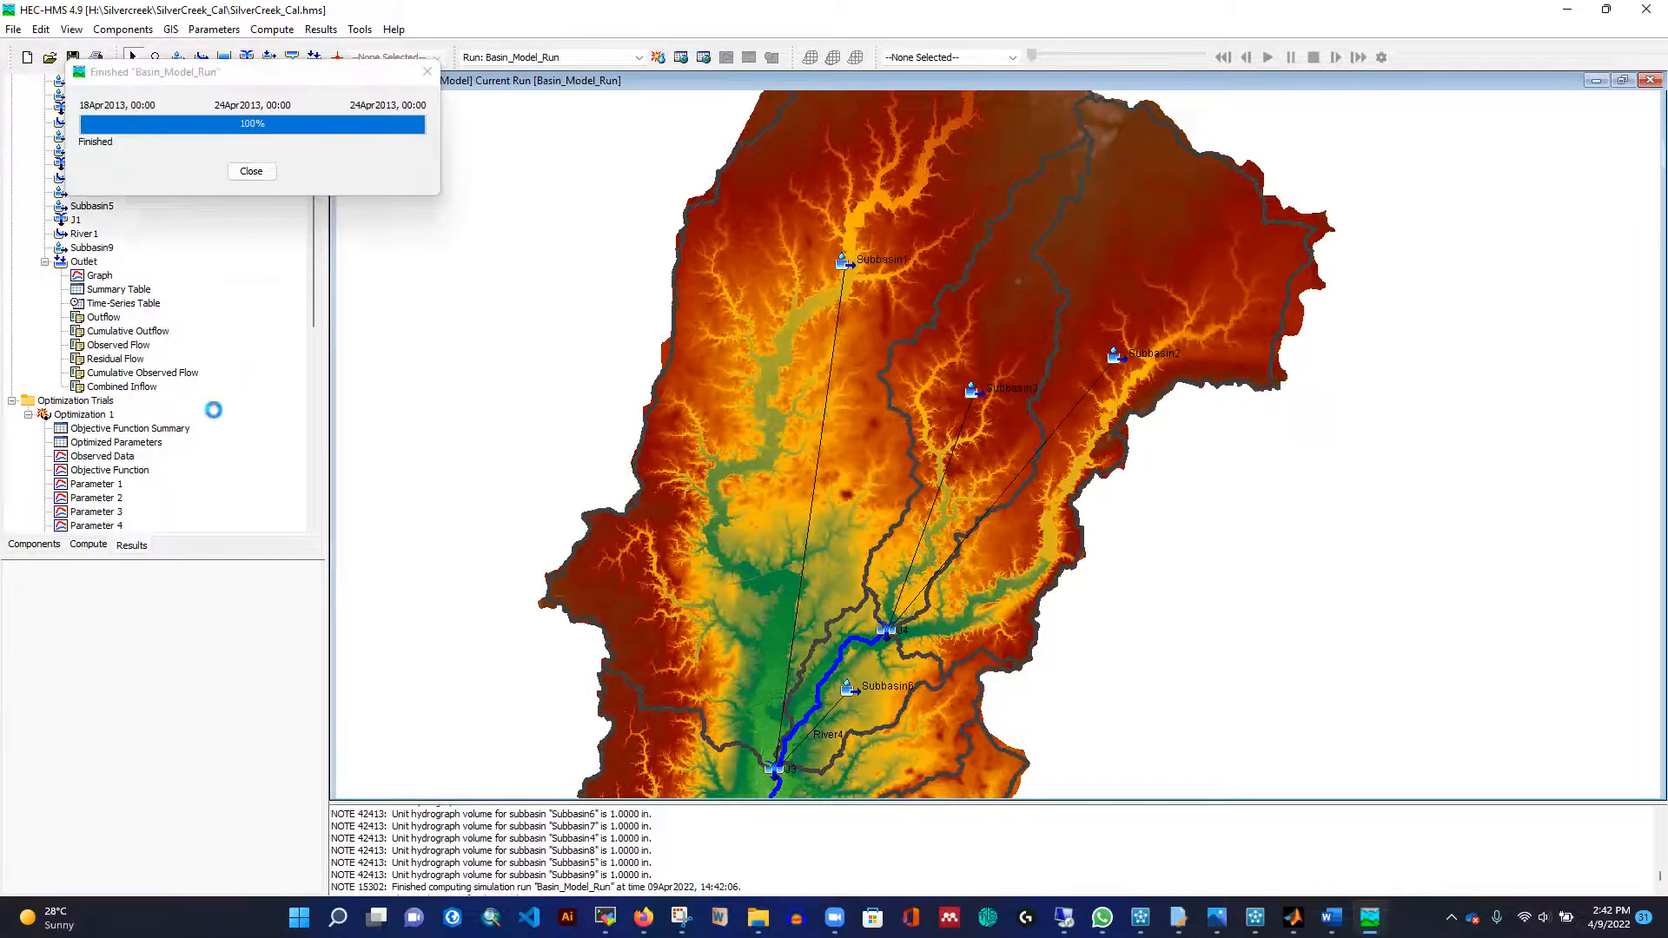
left_click(99, 276)
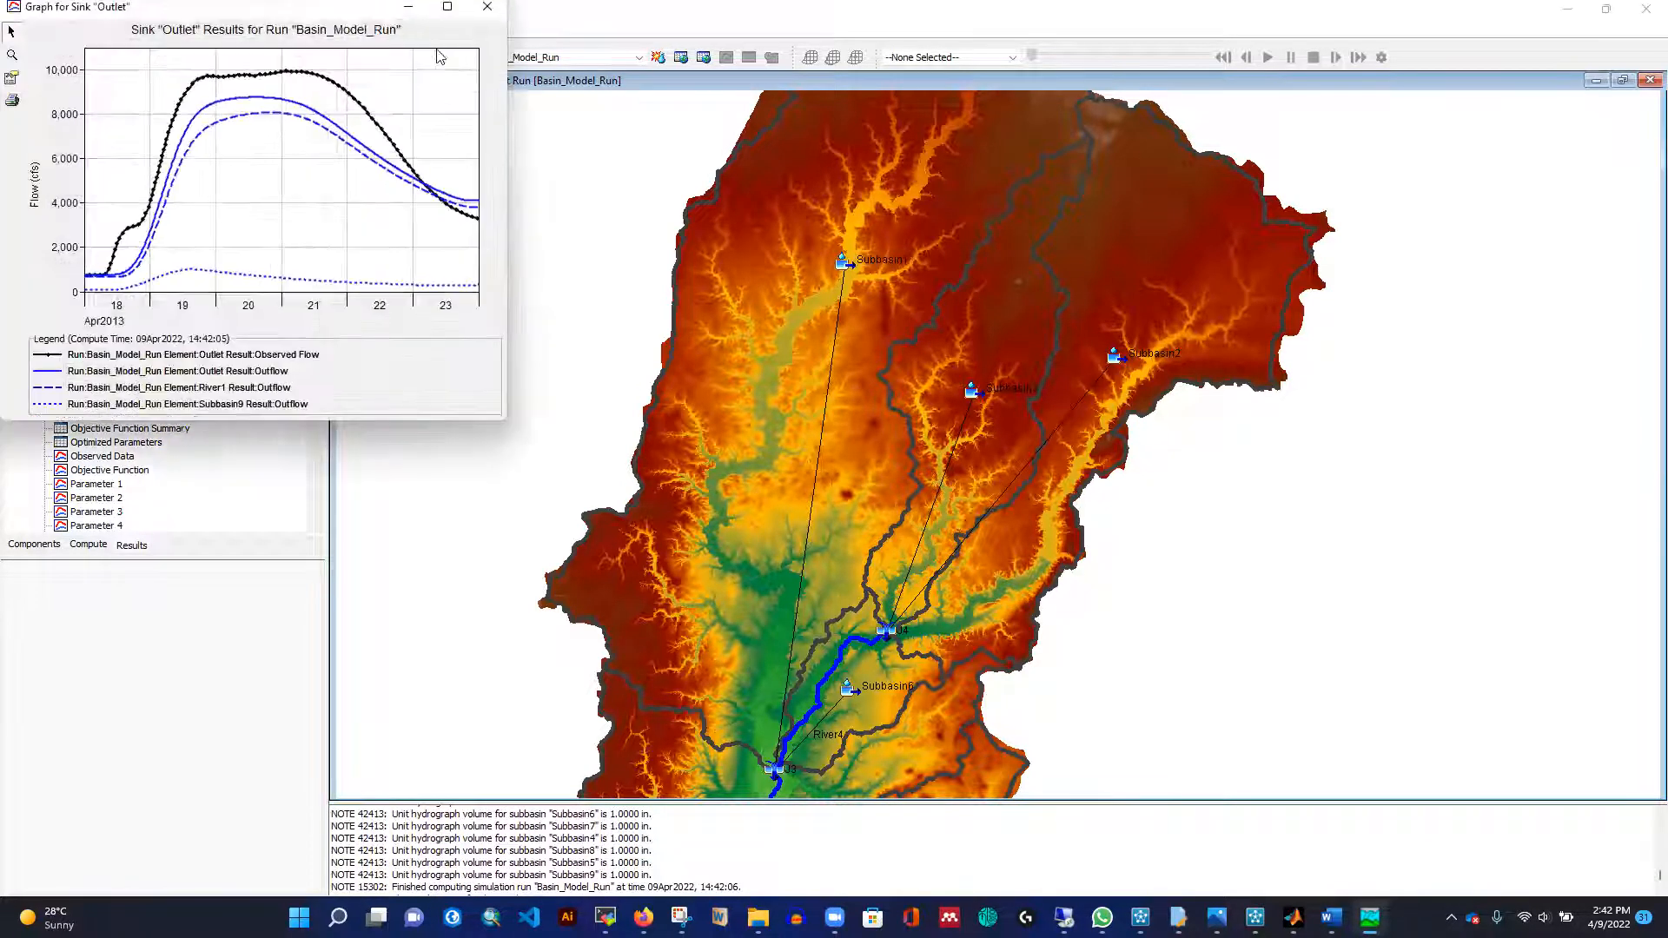
left_click(454, 9)
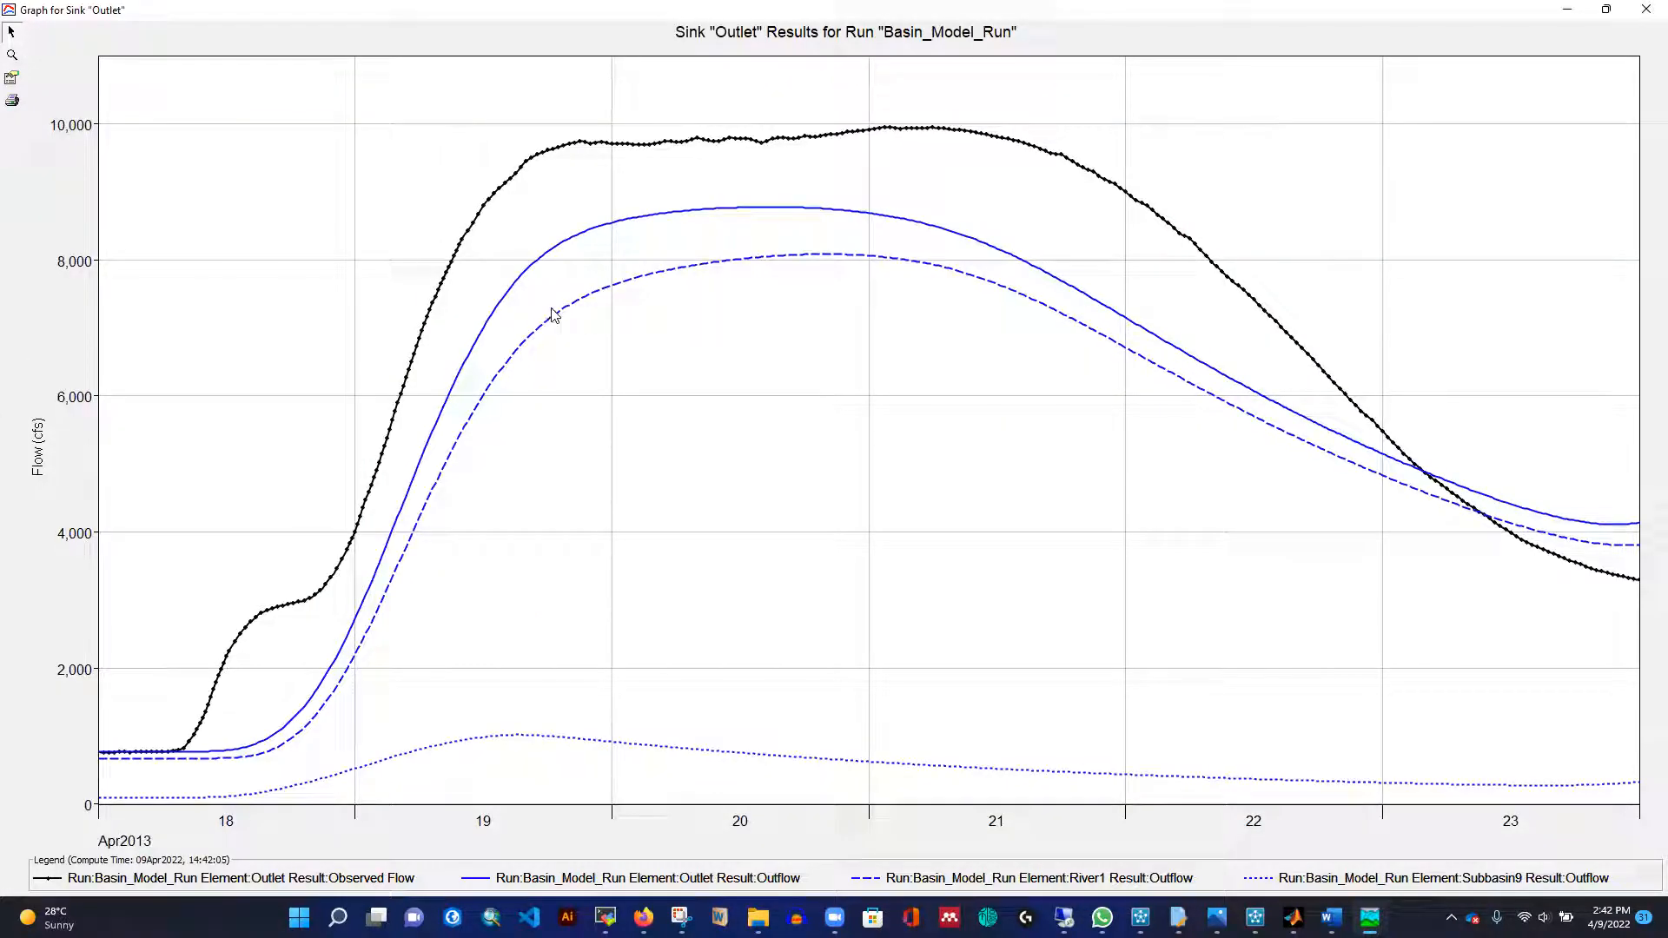
left_click(1646, 8)
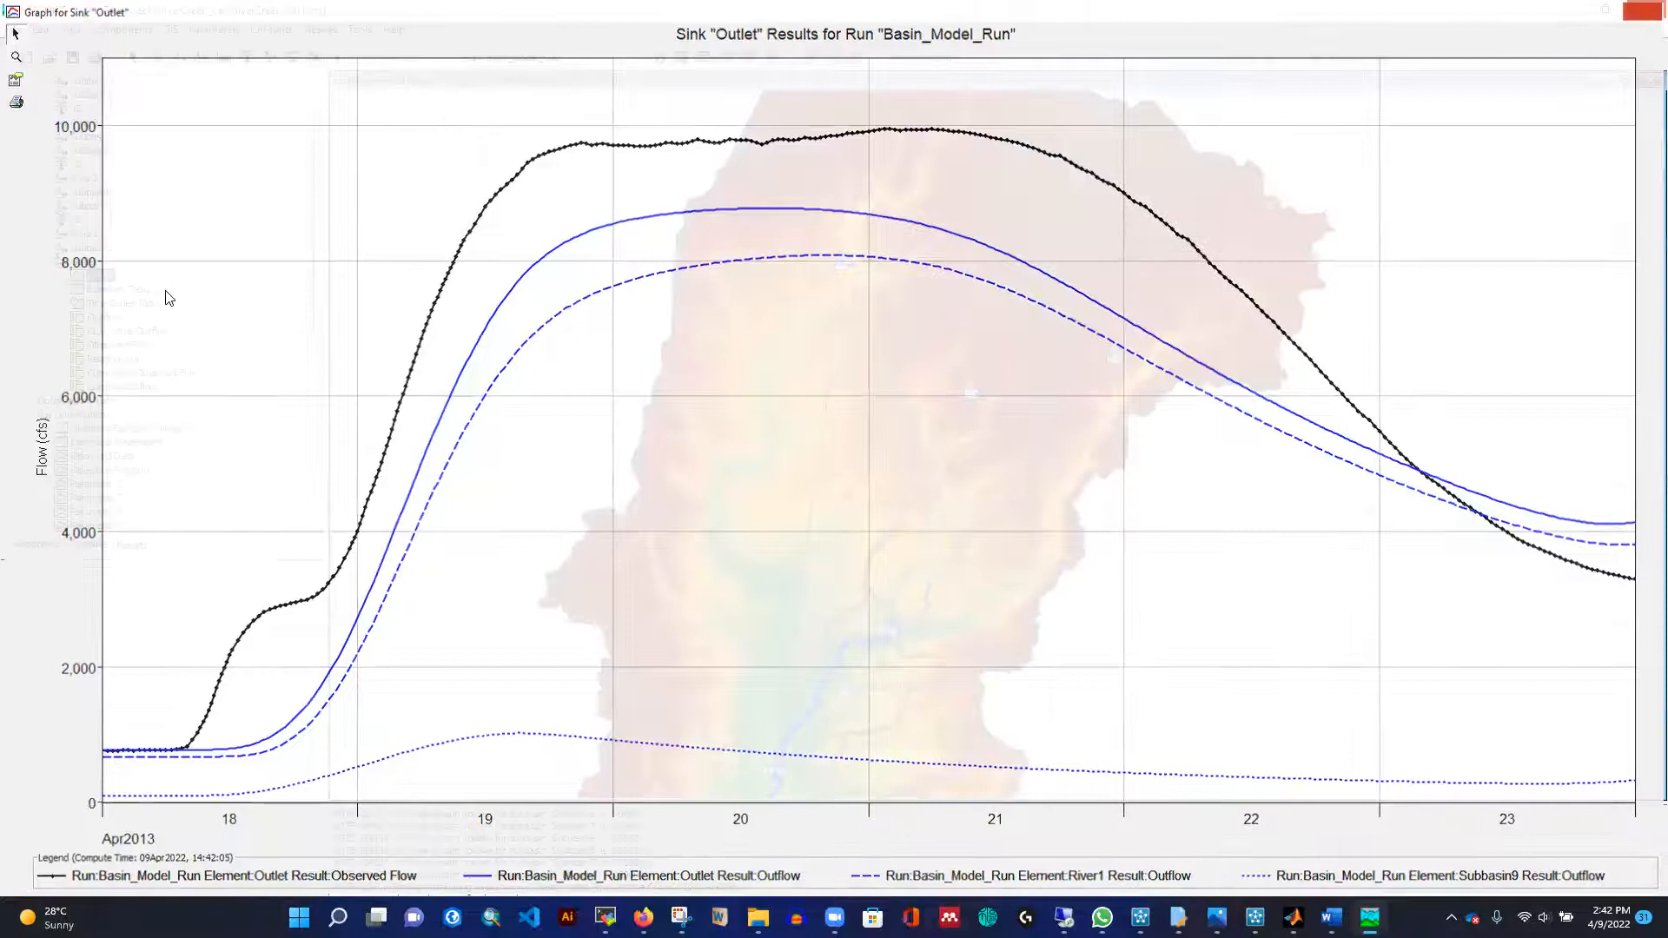
left_click(130, 290)
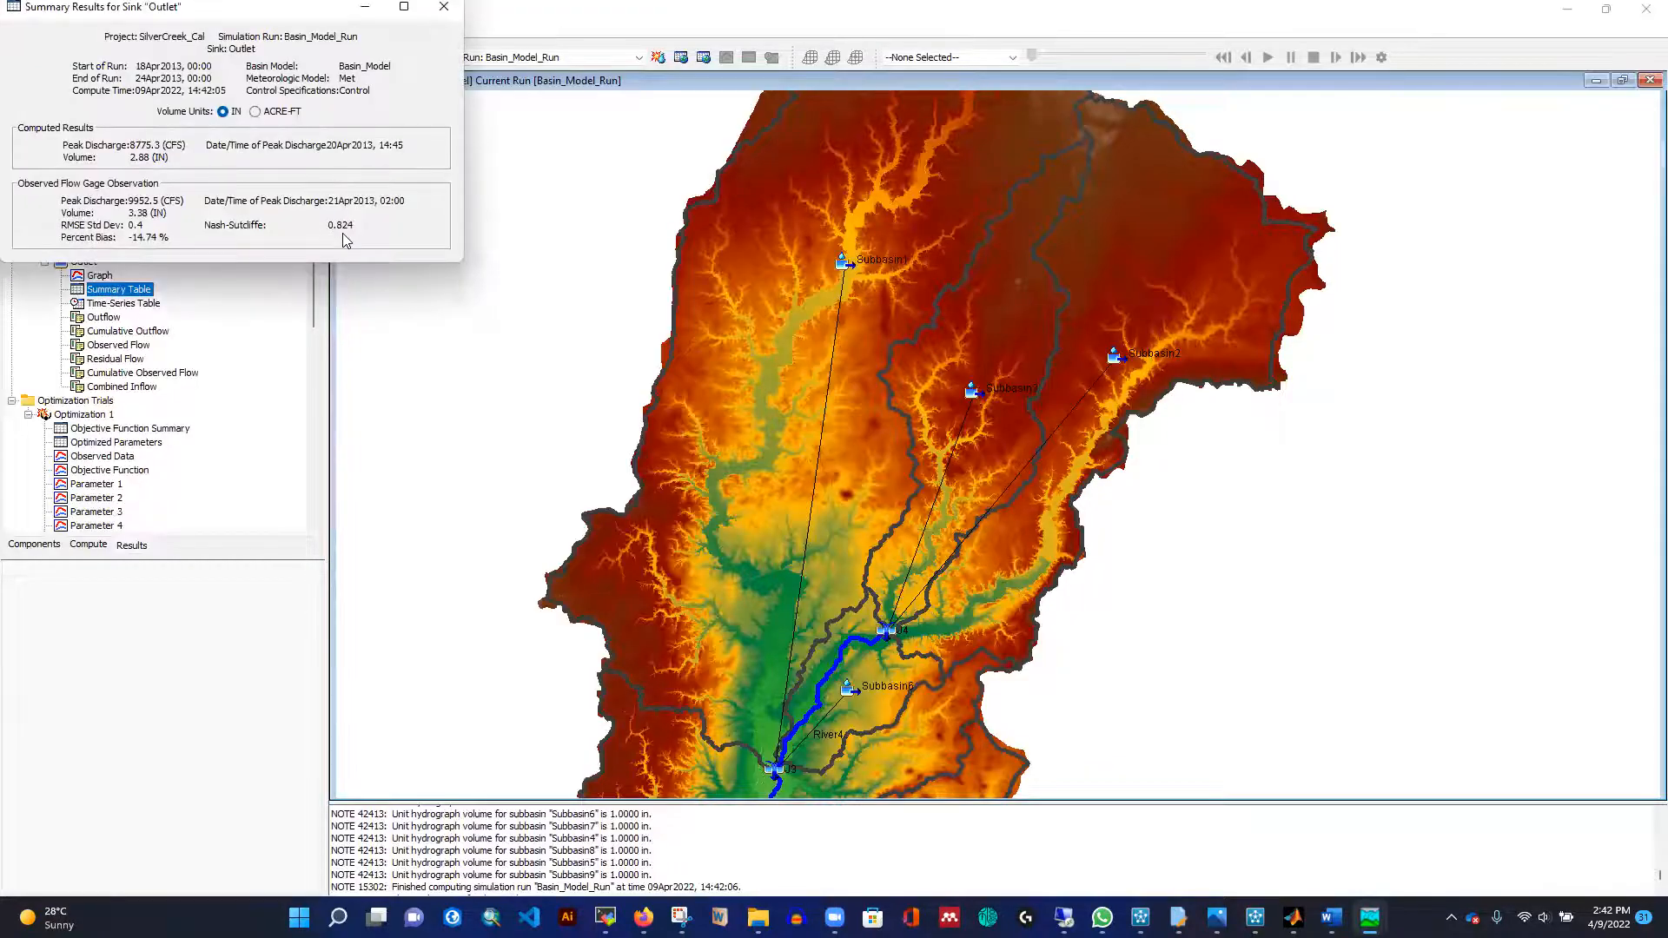
left_click(444, 9)
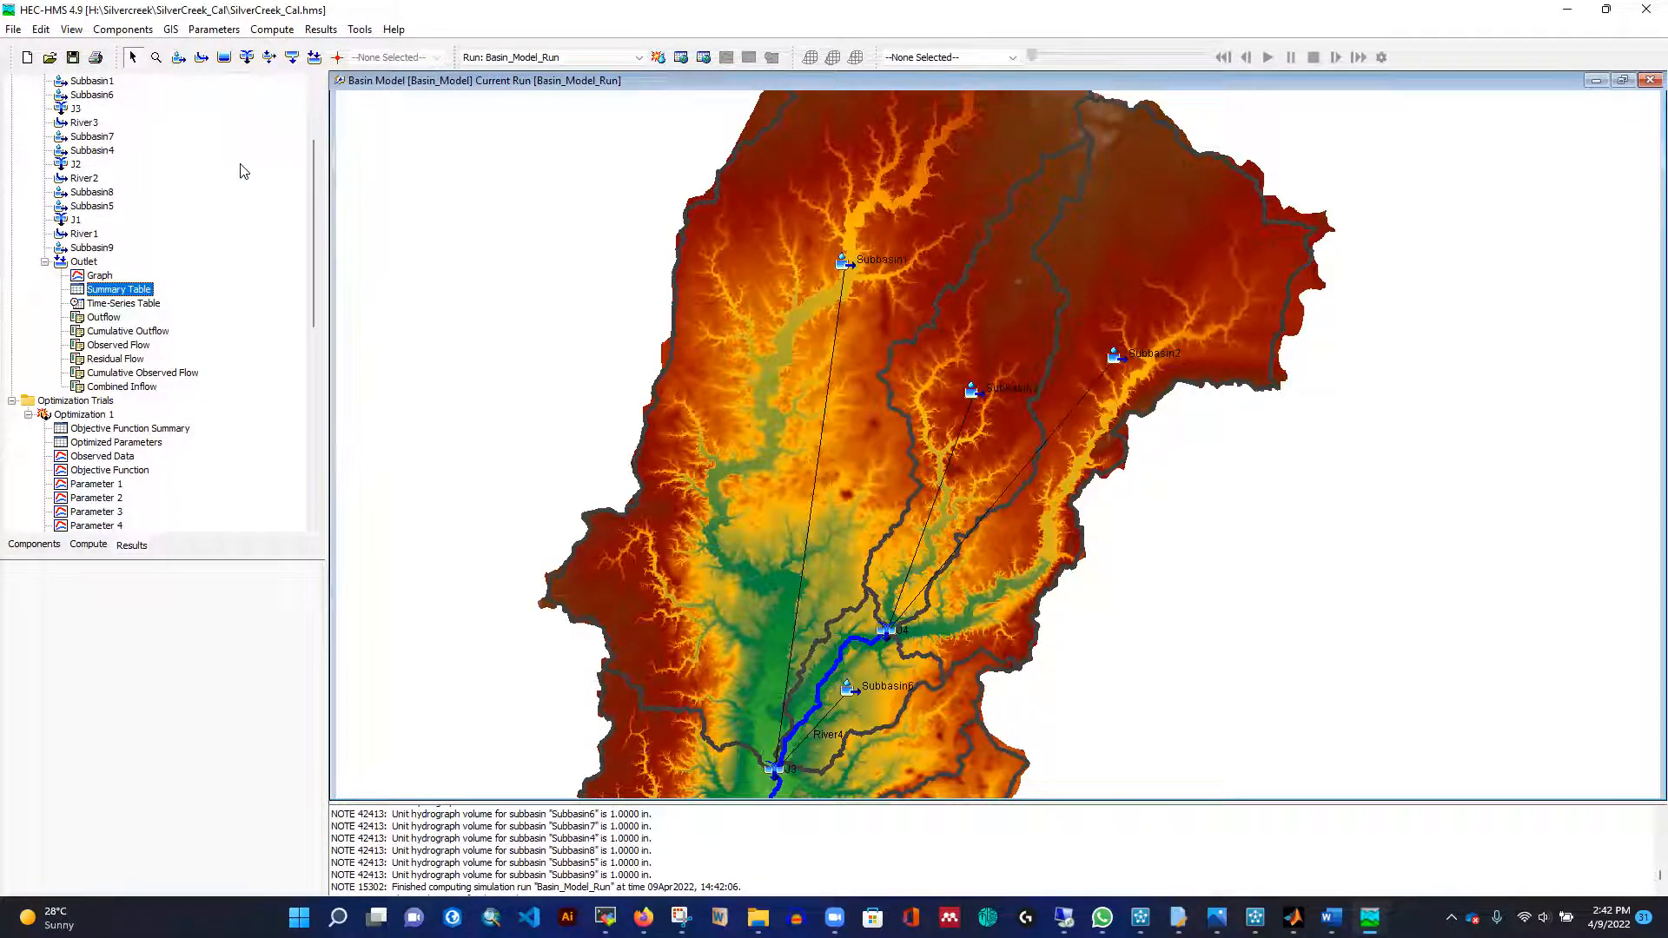
left_click(99, 277)
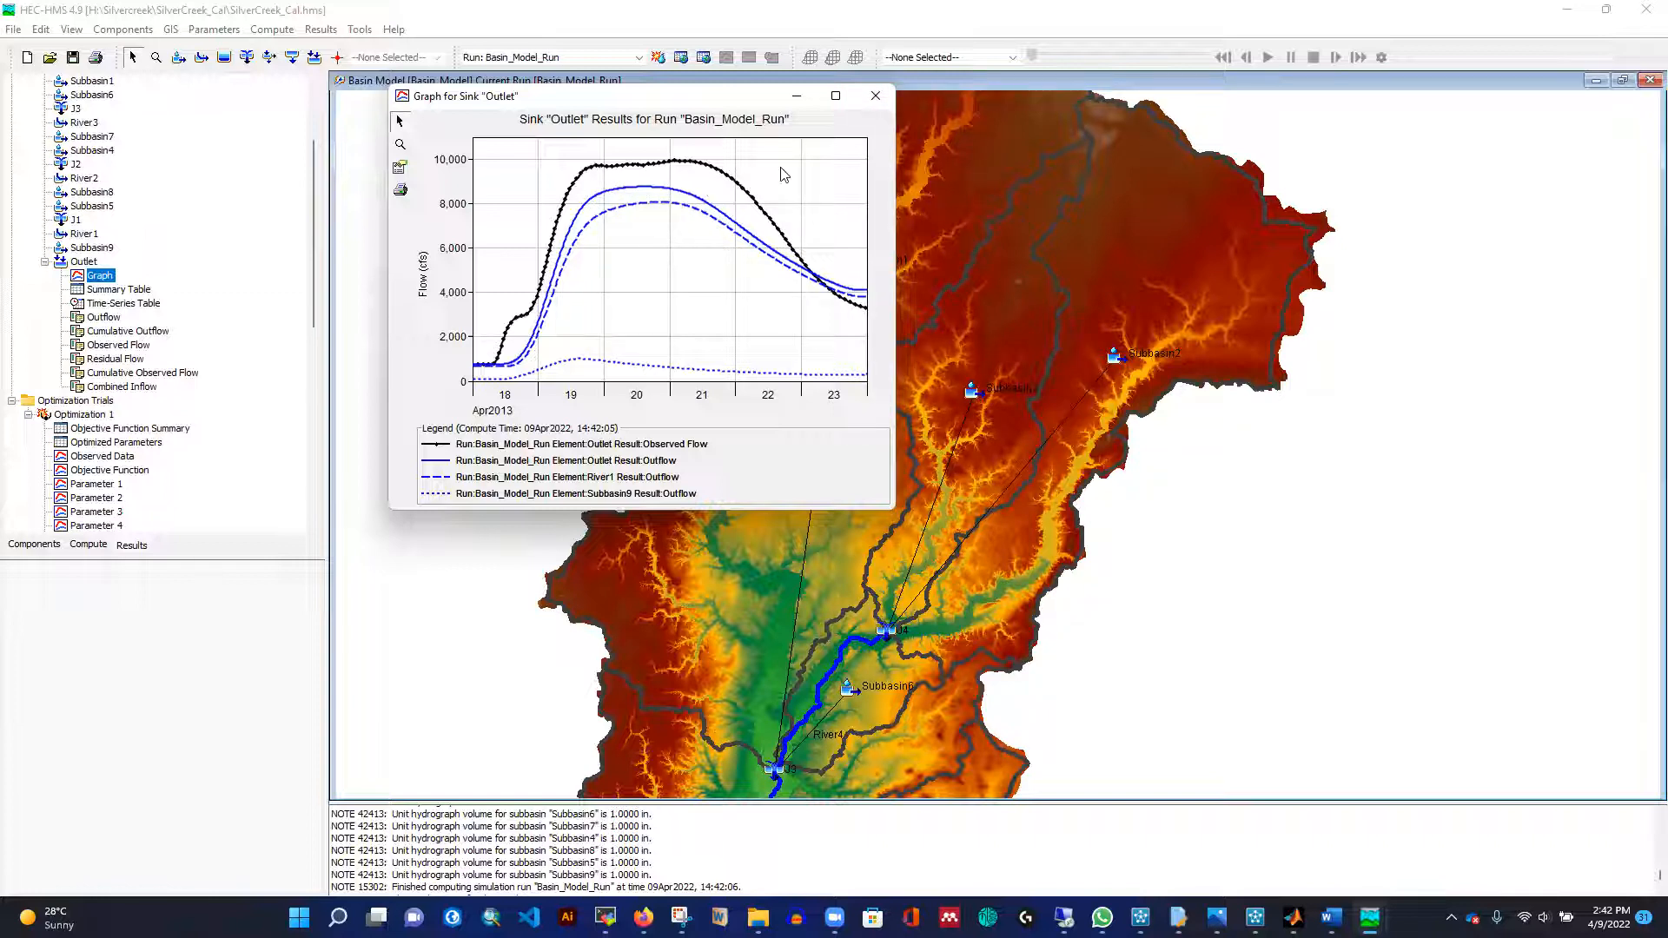
left_click(875, 96)
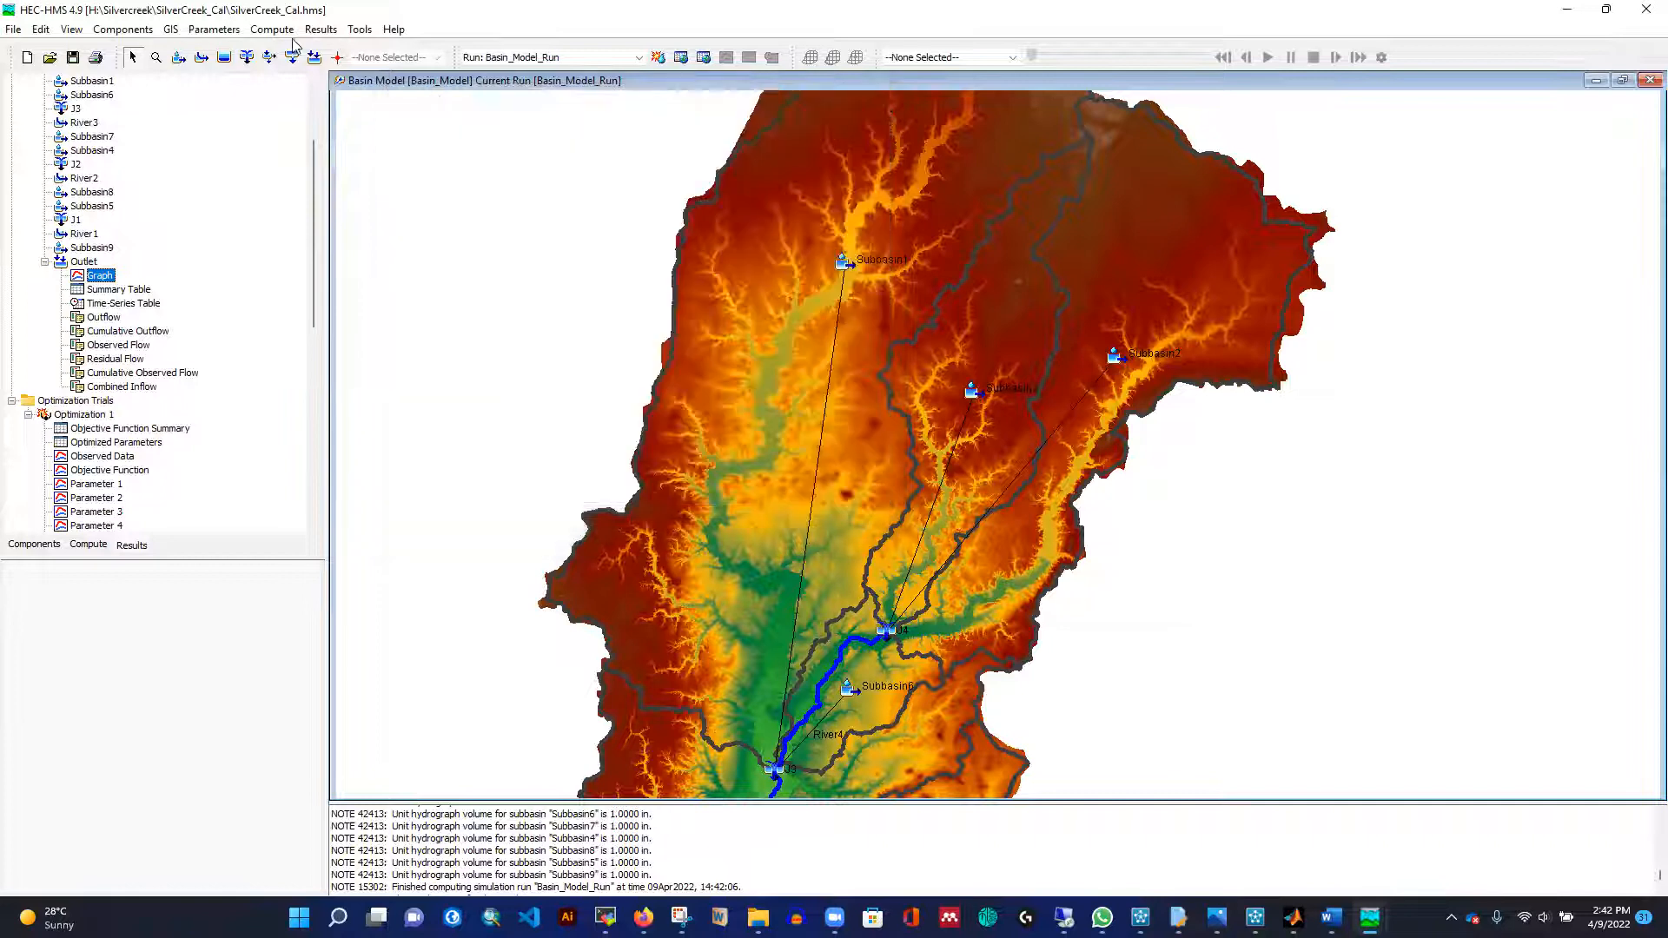
Add a constant of 10 to the impervious percentage of all nine subbasins in the Curve Number Loss parameters and apply the change.
left_click(213, 30)
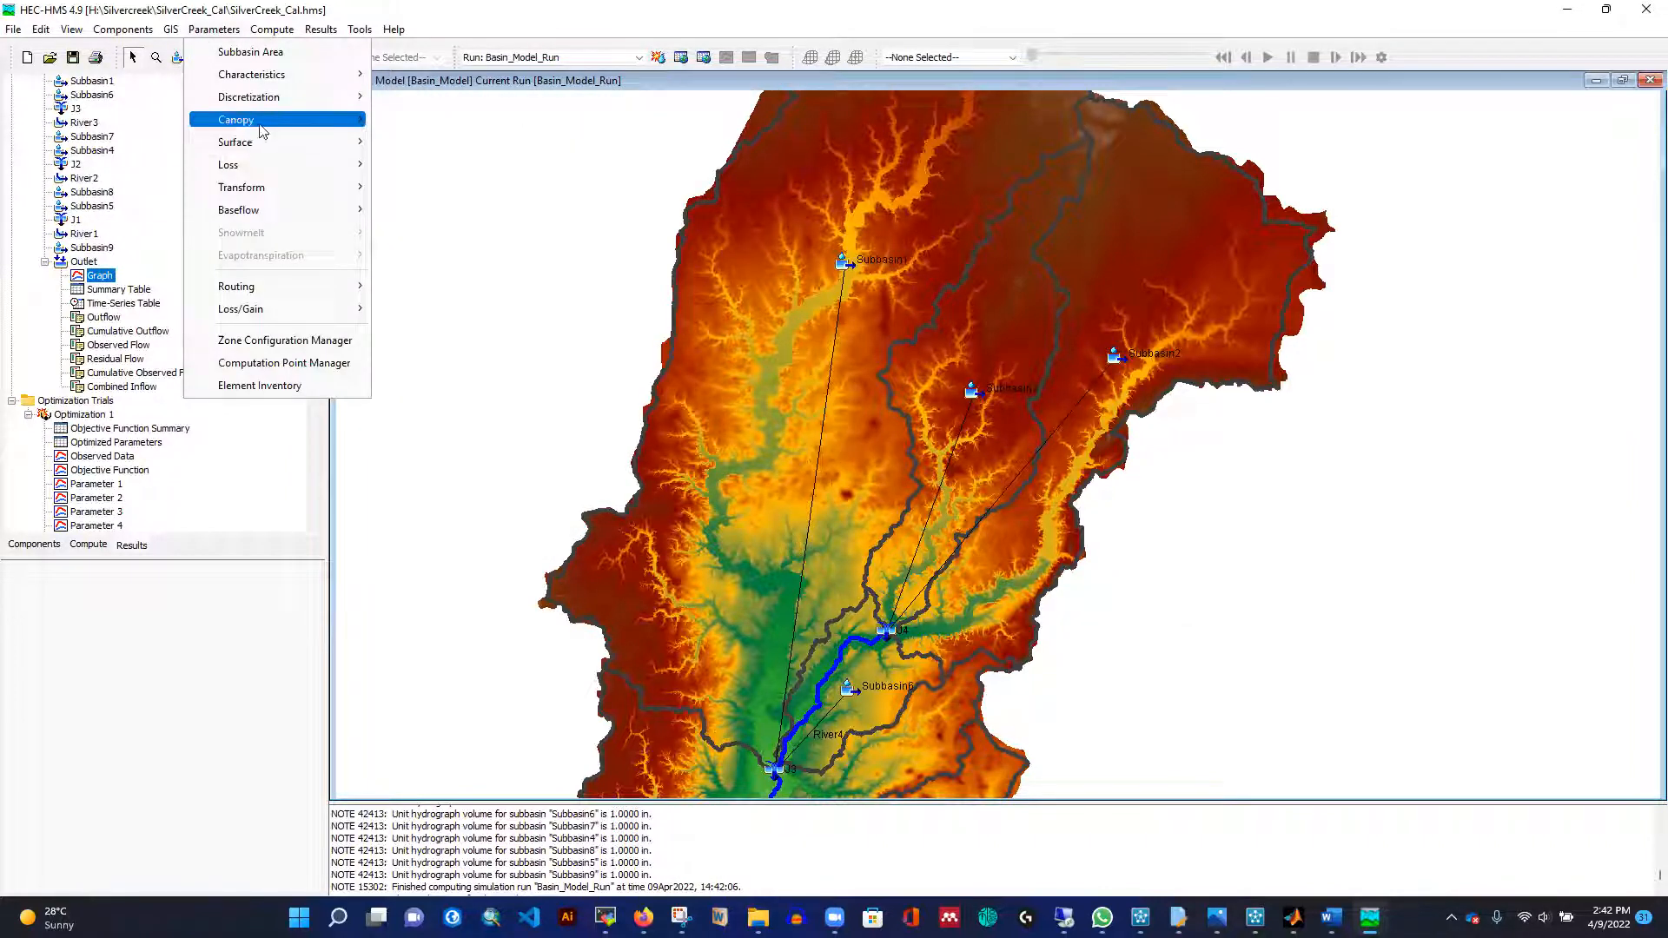
mouse_move(263, 166)
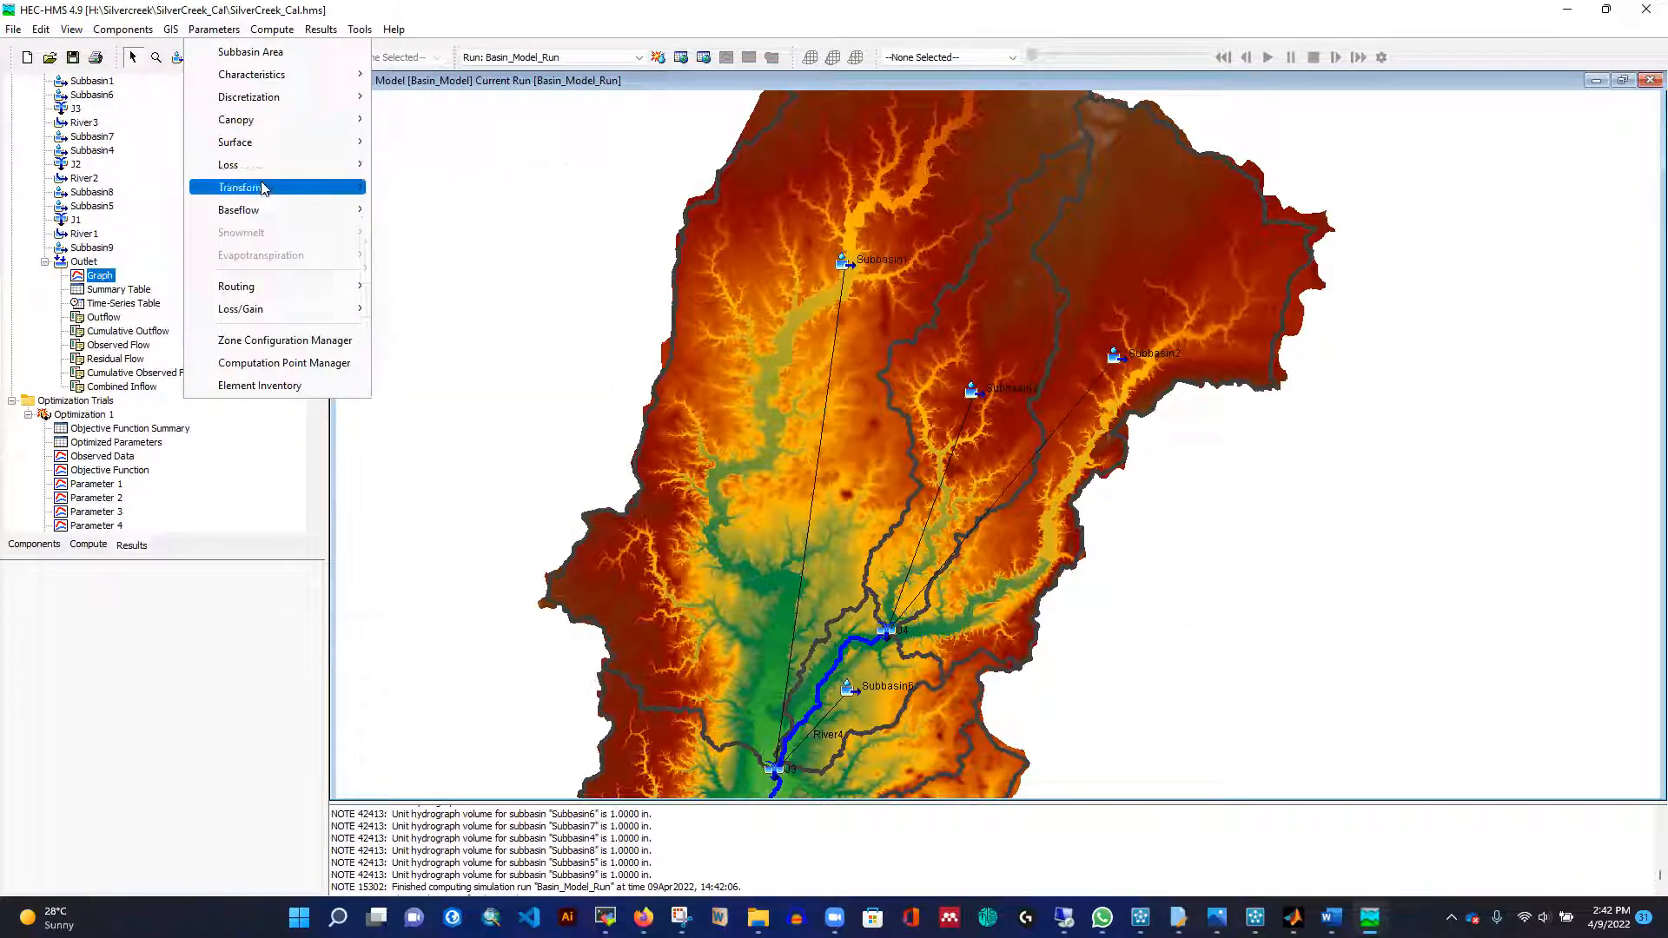
mouse_move(274, 287)
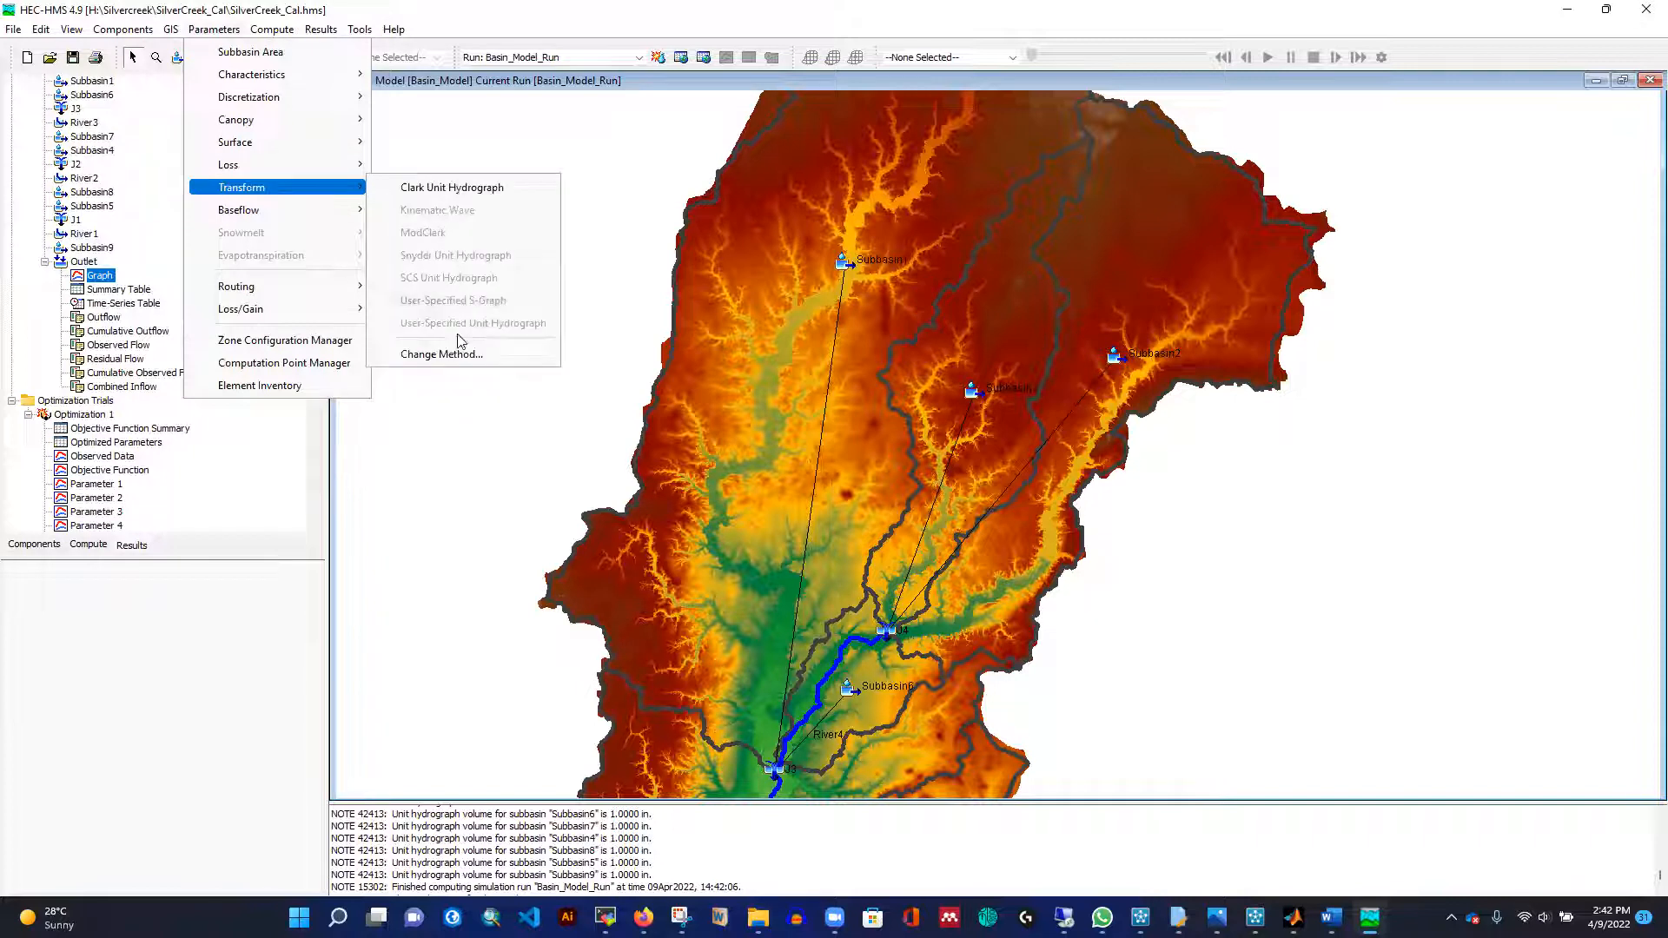
left_click(439, 372)
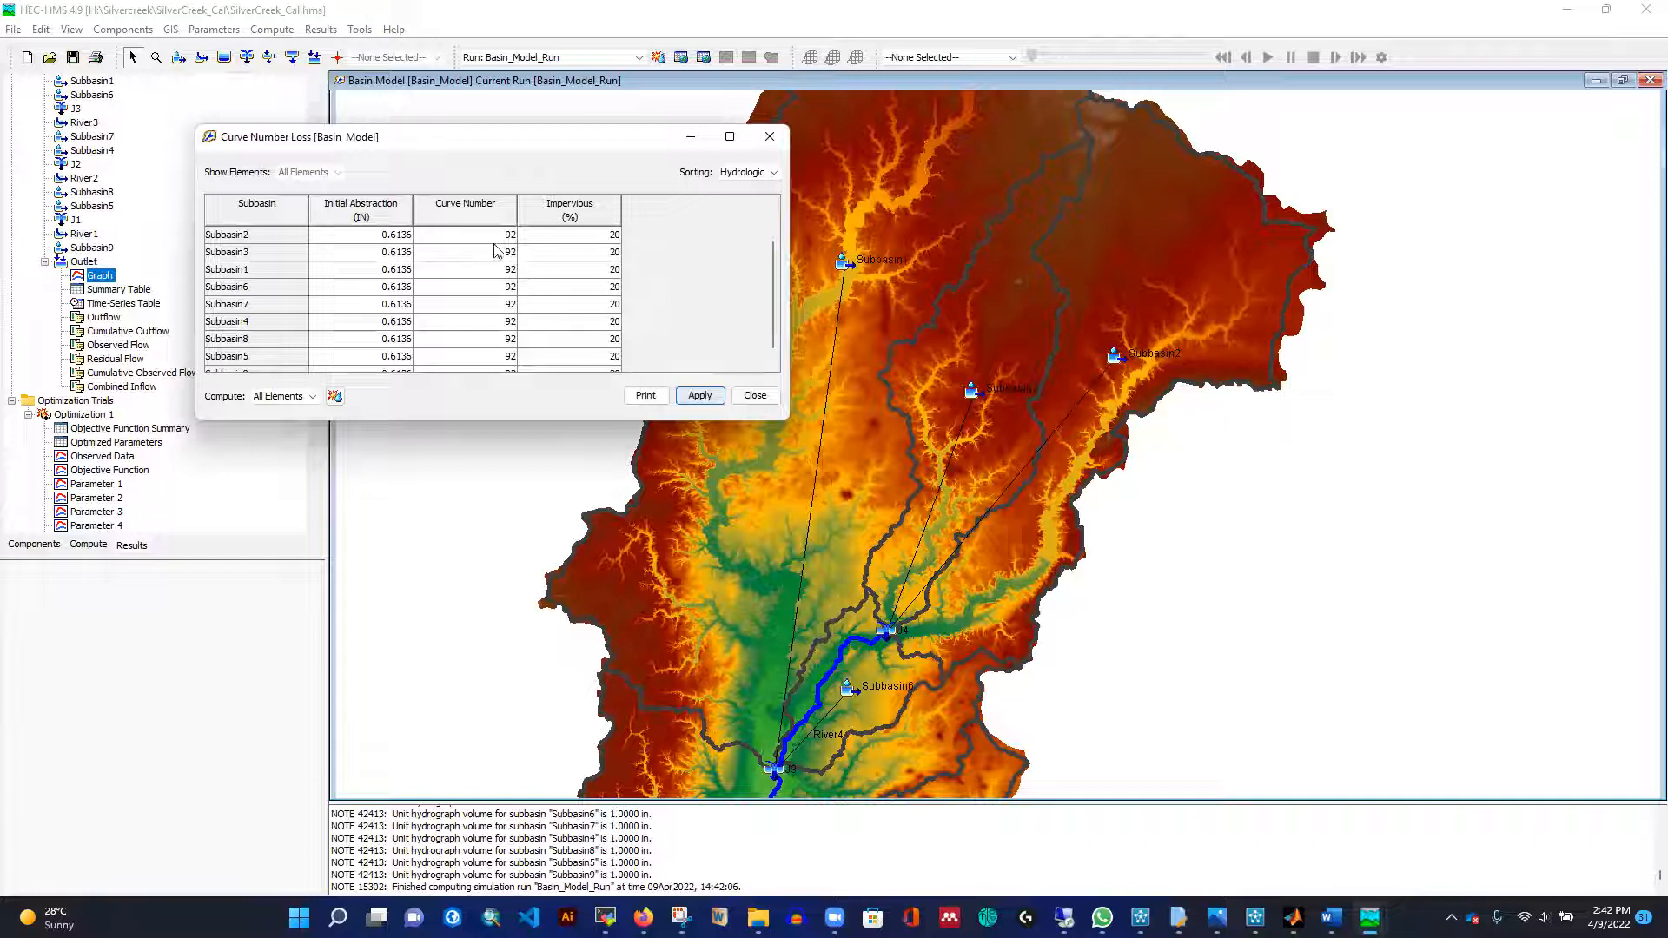
left_click_drag(615, 156, 682, 158)
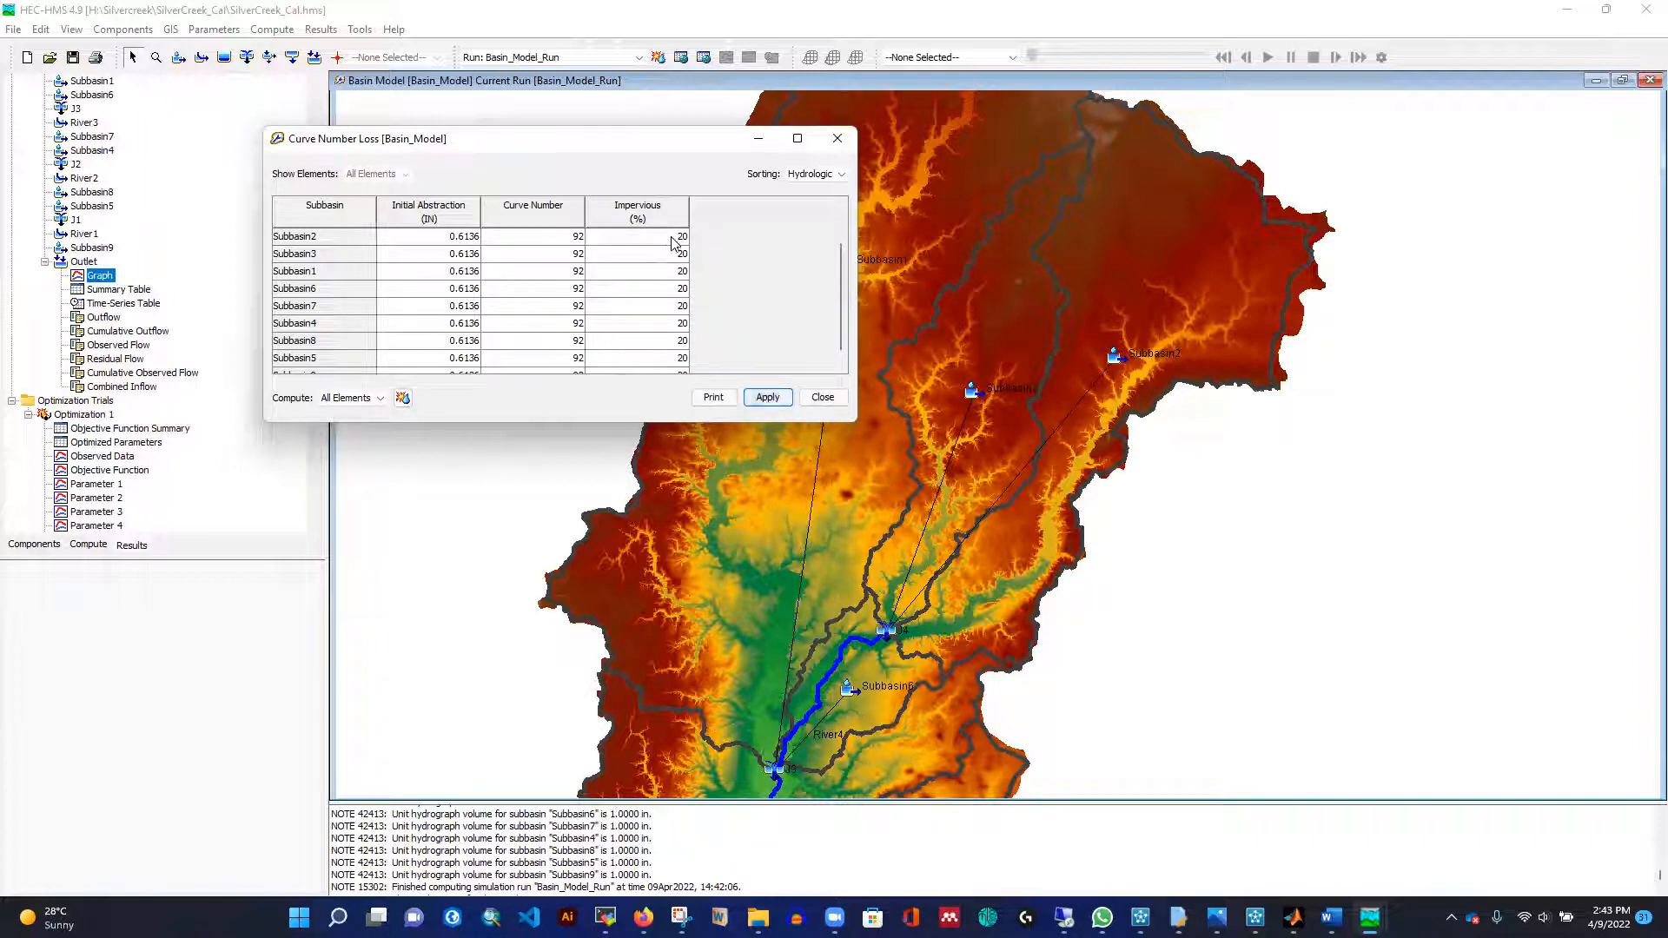
scroll(671, 249, "down", 1)
scroll(658, 296, "up", 1)
left_click(639, 237)
scroll(639, 327, "down", 1)
scroll(641, 328, "up", 1)
left_click(668, 309)
left_click_drag(661, 235, 677, 383)
right_click(655, 297)
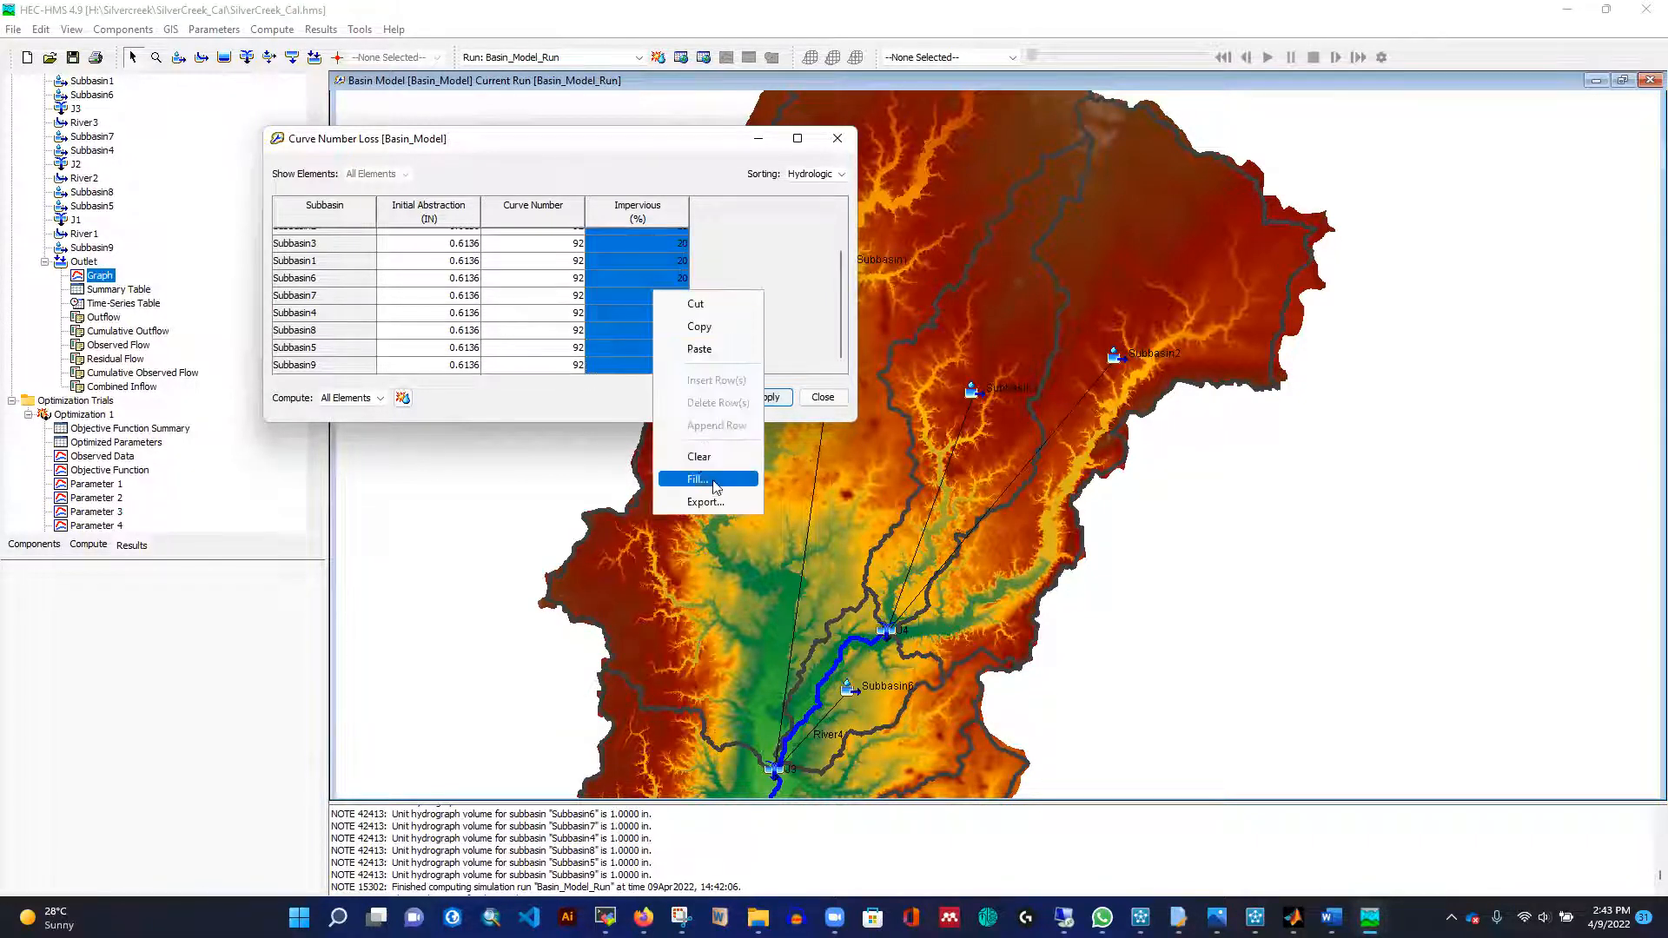
left_click(698, 476)
left_click(500, 200)
left_click(615, 196)
type("10")
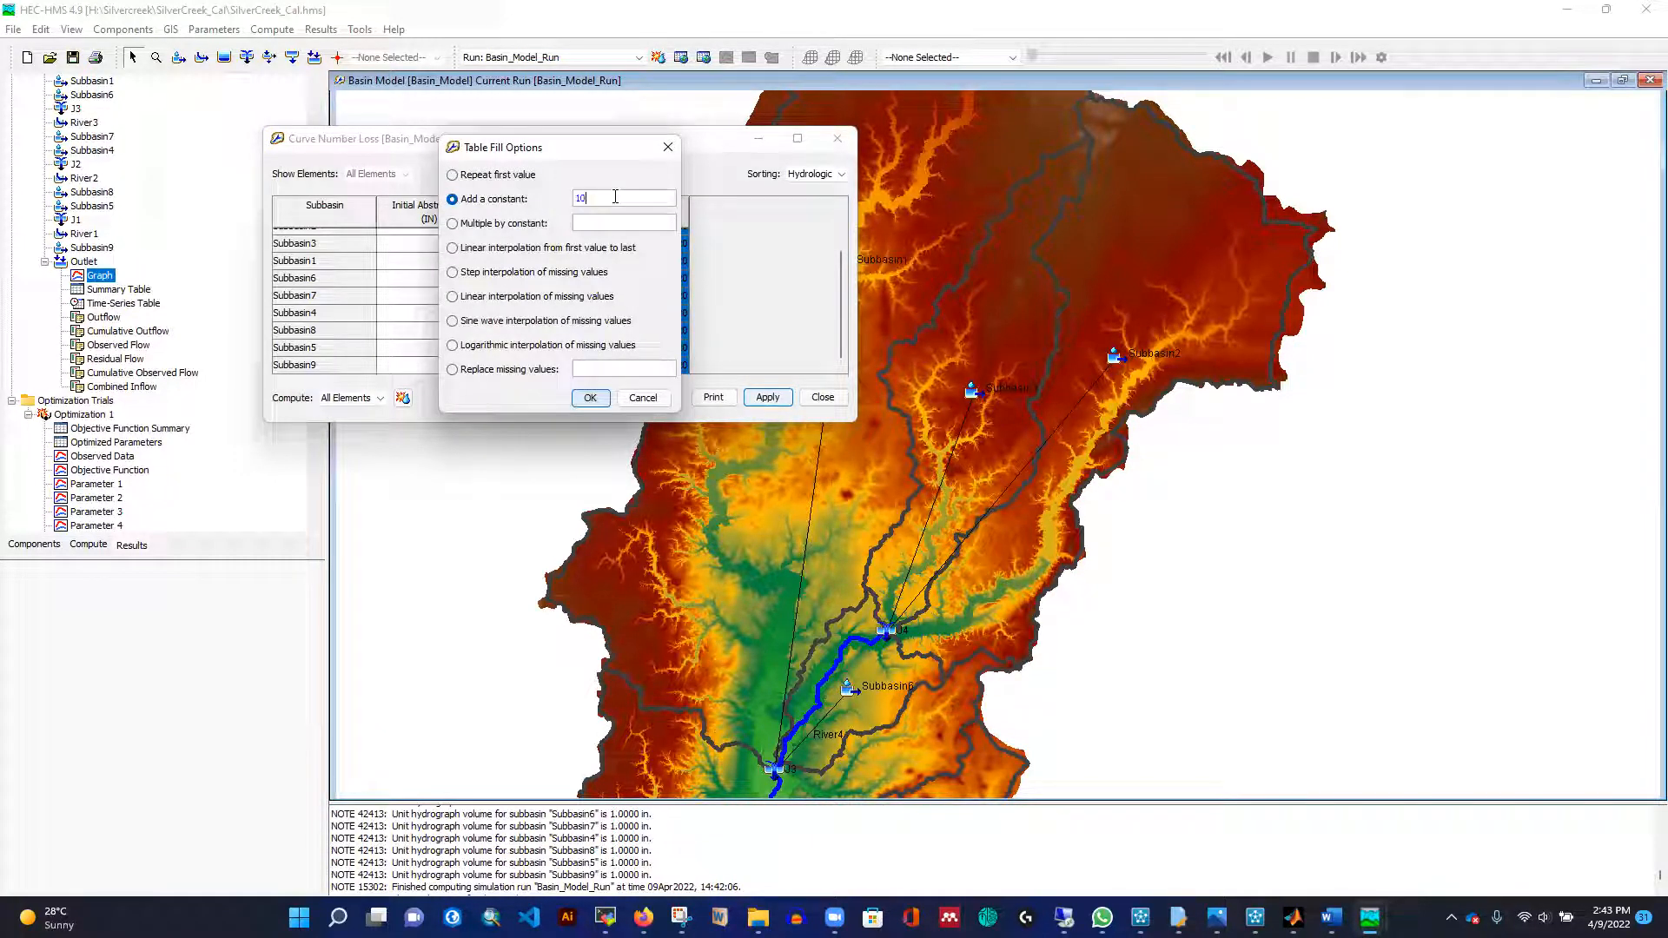
left_click(590, 397)
left_click(767, 397)
left_click(818, 400)
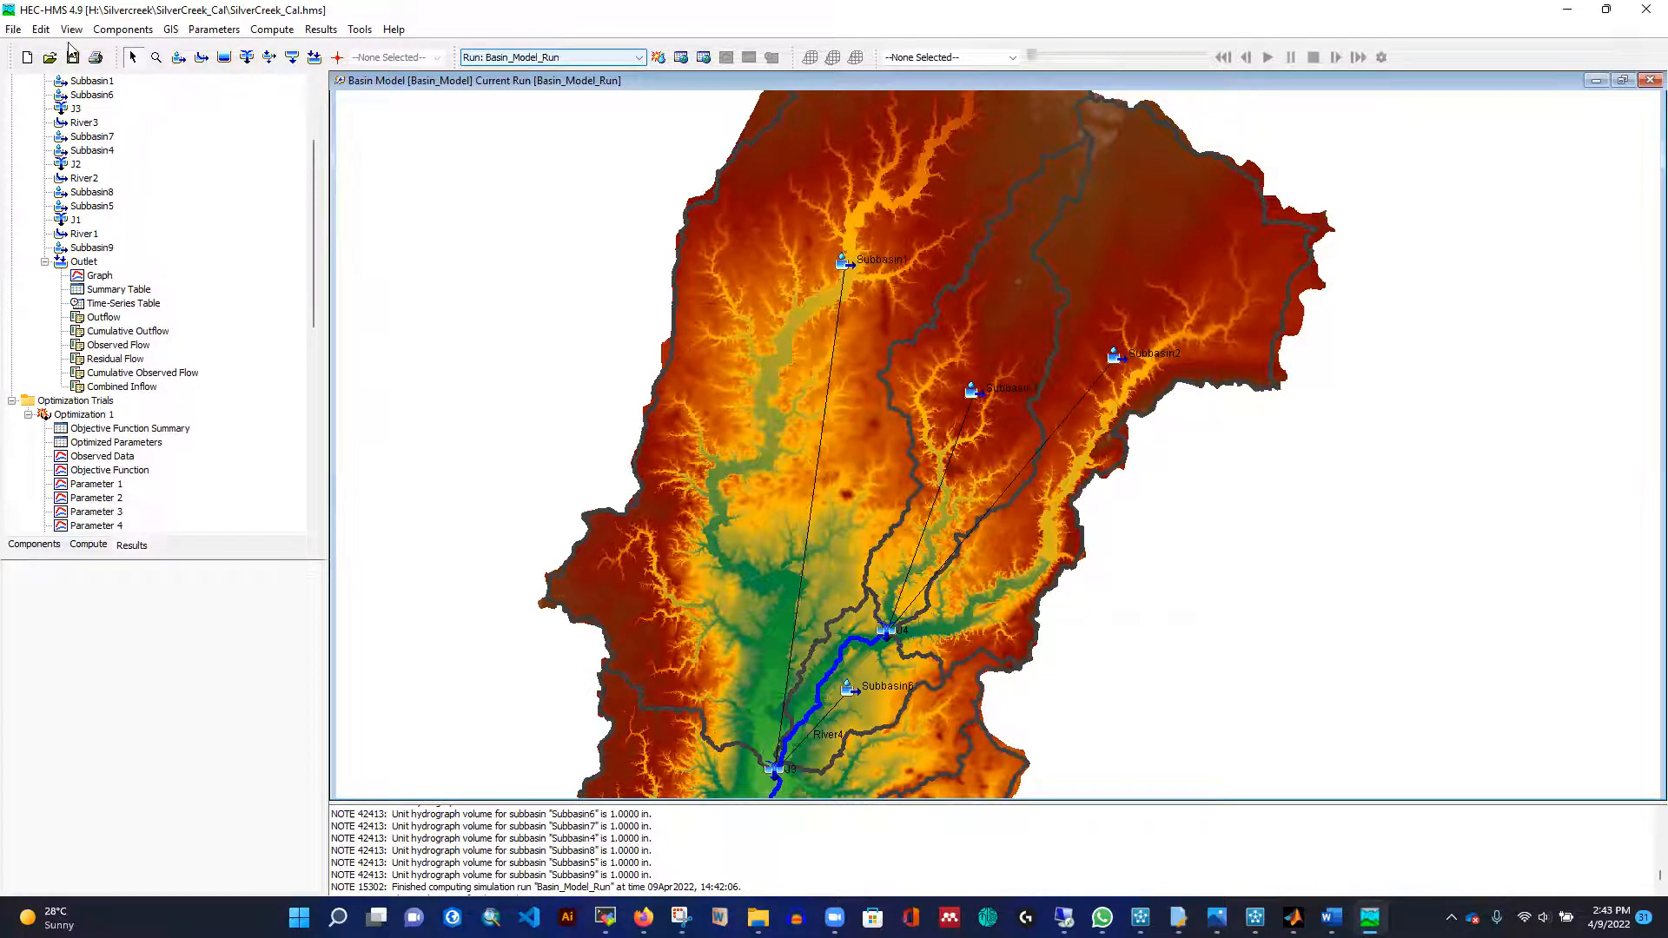
Recompute Basin_Model_Run with the increased impervious percentages and review the Outlet's enlarged graph and summary table.
left_click(658, 58)
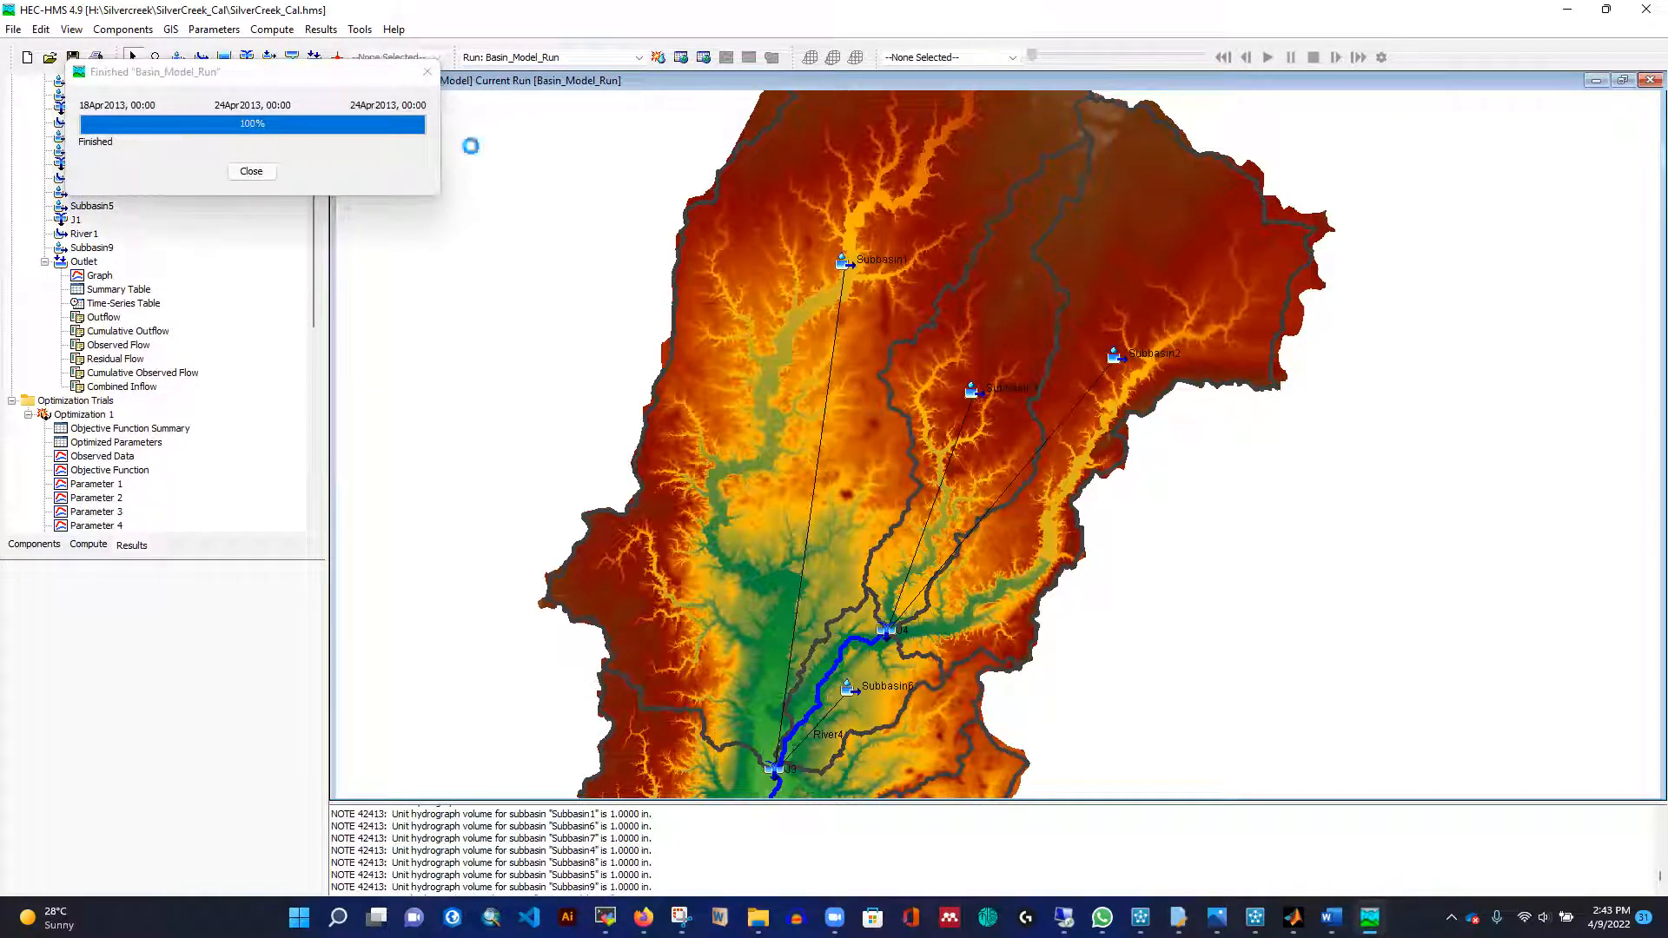
left_click(252, 172)
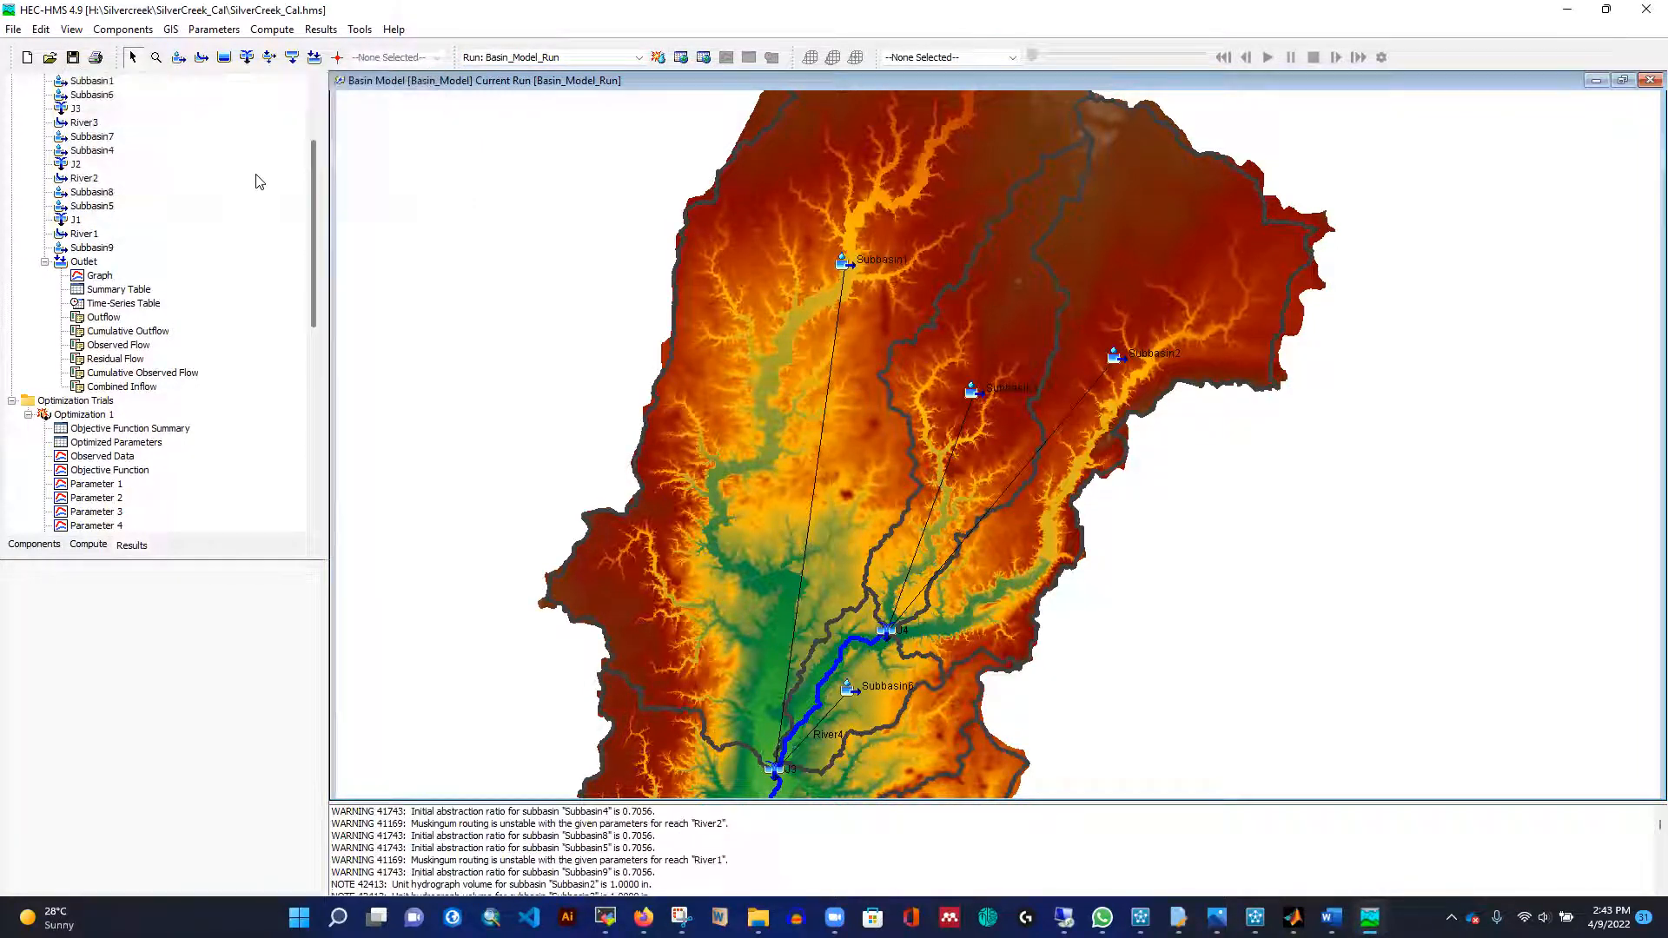
left_click(98, 276)
left_click(444, 10)
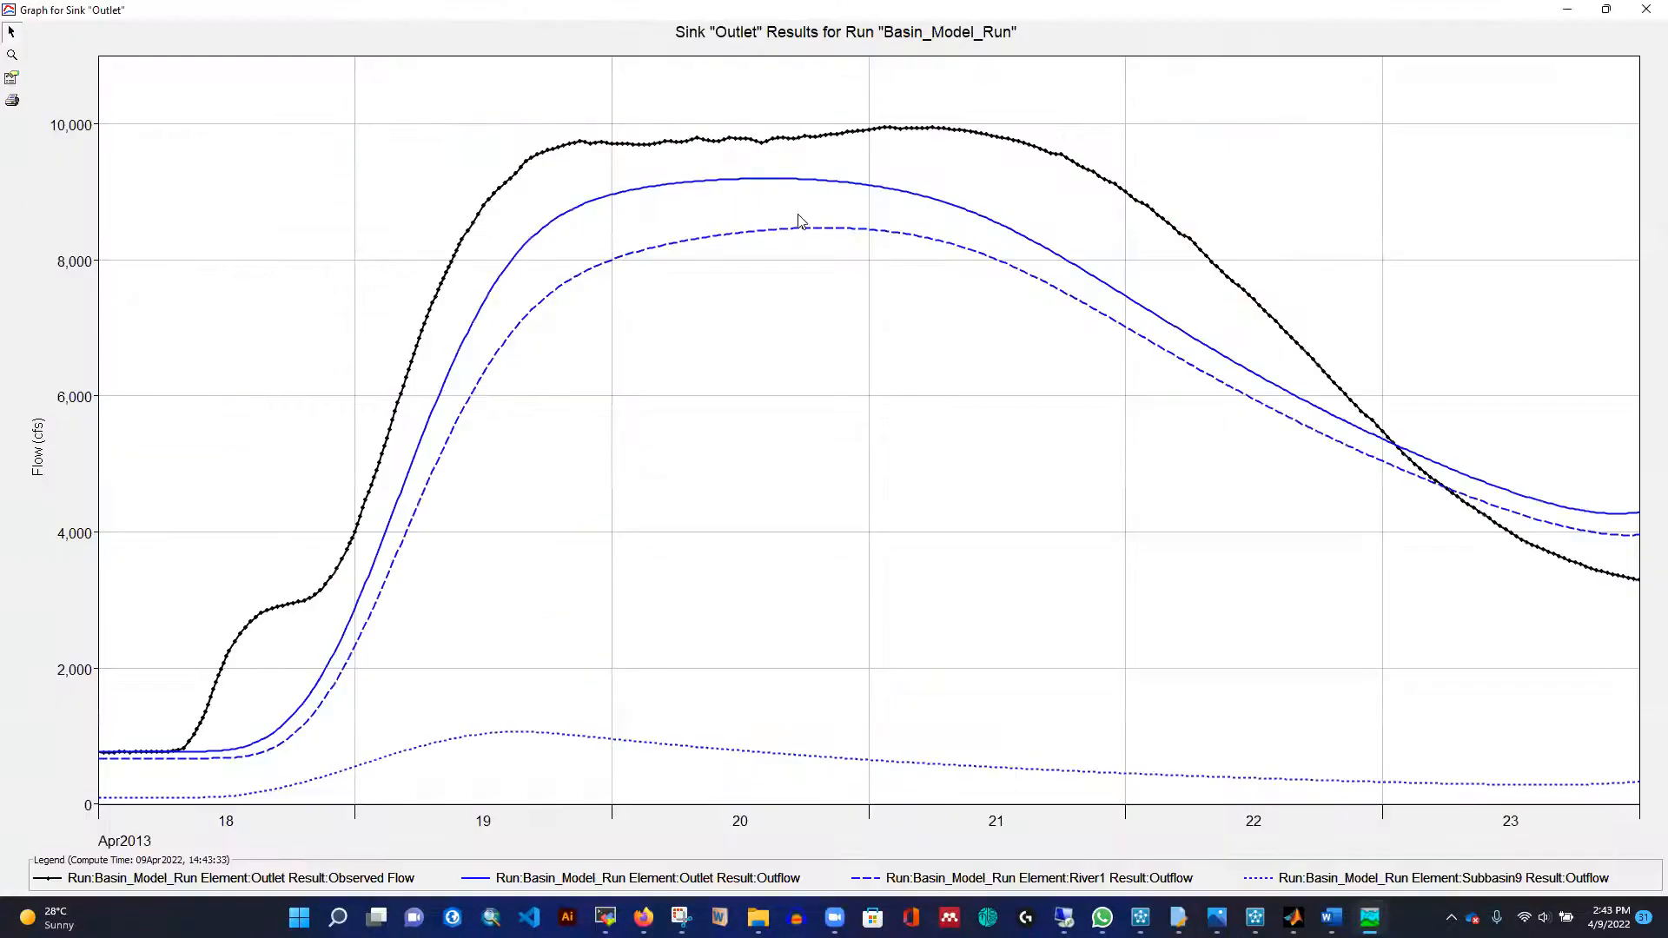
left_click(1643, 12)
left_click(117, 290)
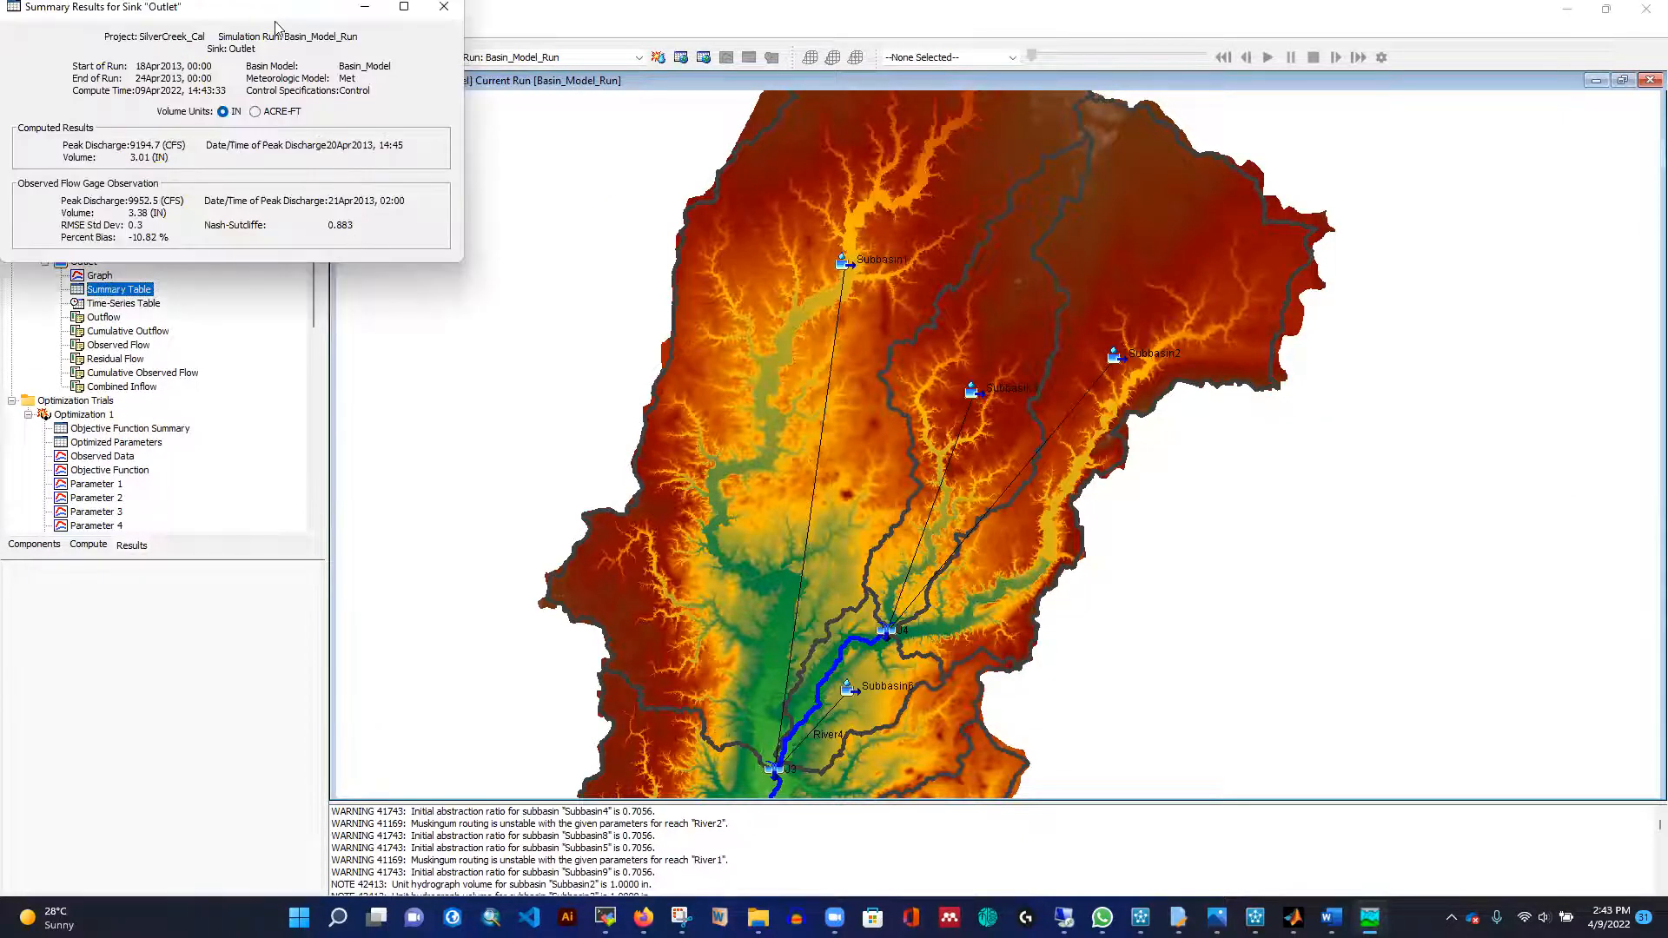
Examine the Outlet's summary results for Basin_Model_Run in an enlarged window, then close it.
left_click_drag(381, 9, 587, 108)
left_click(609, 103)
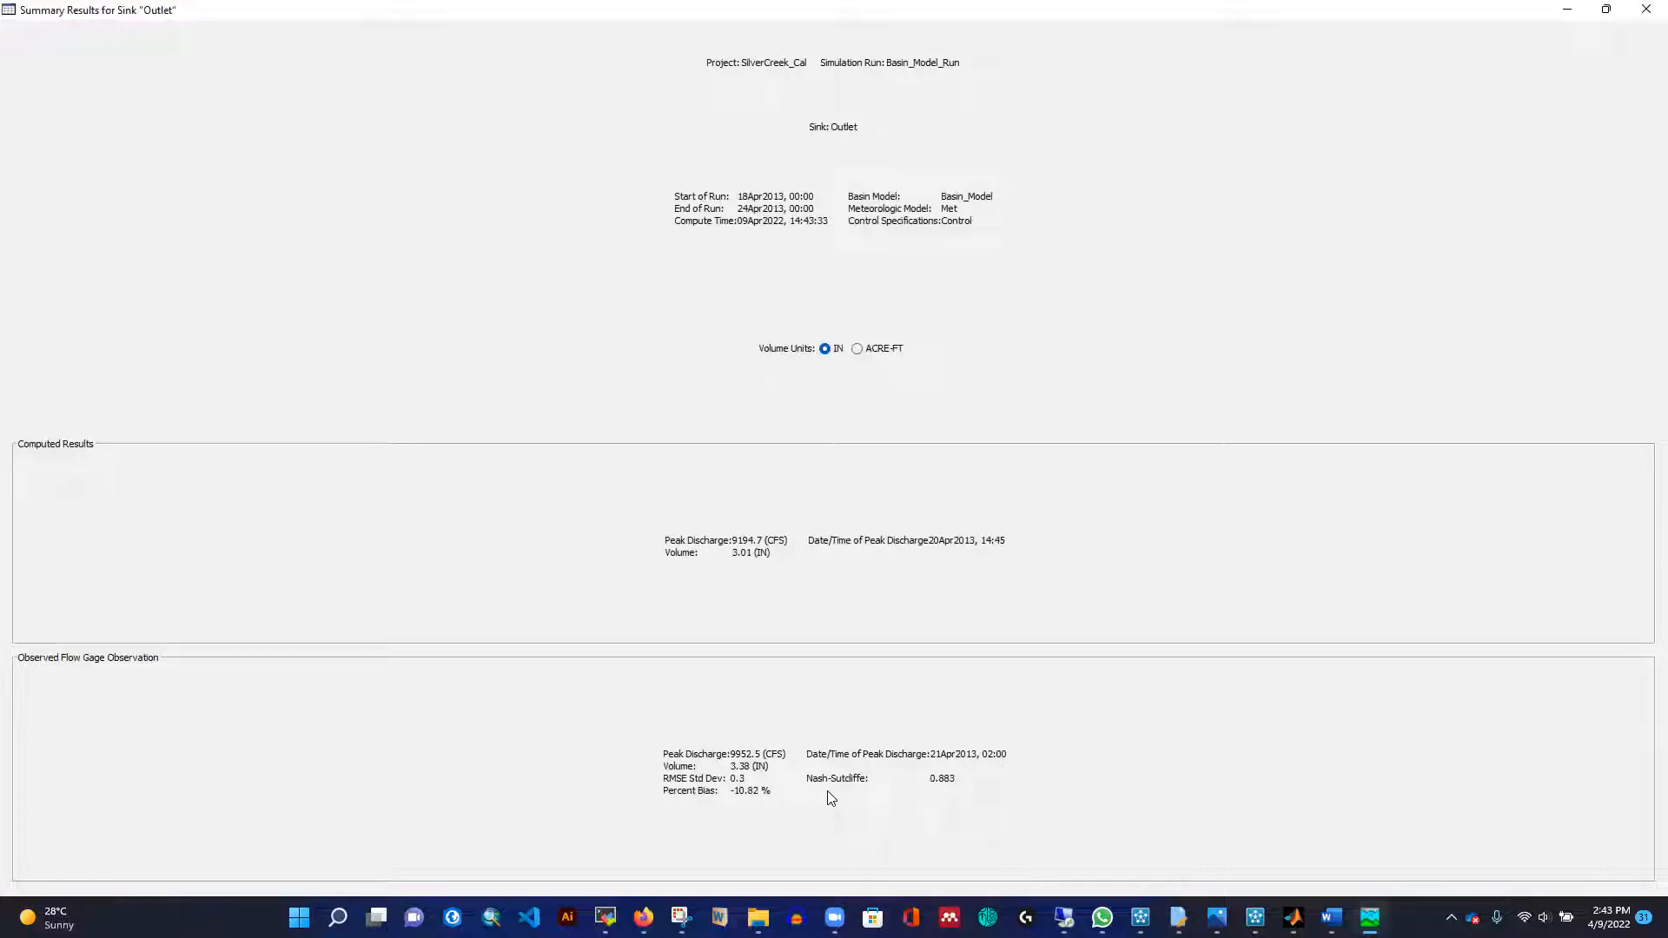
left_click(1647, 9)
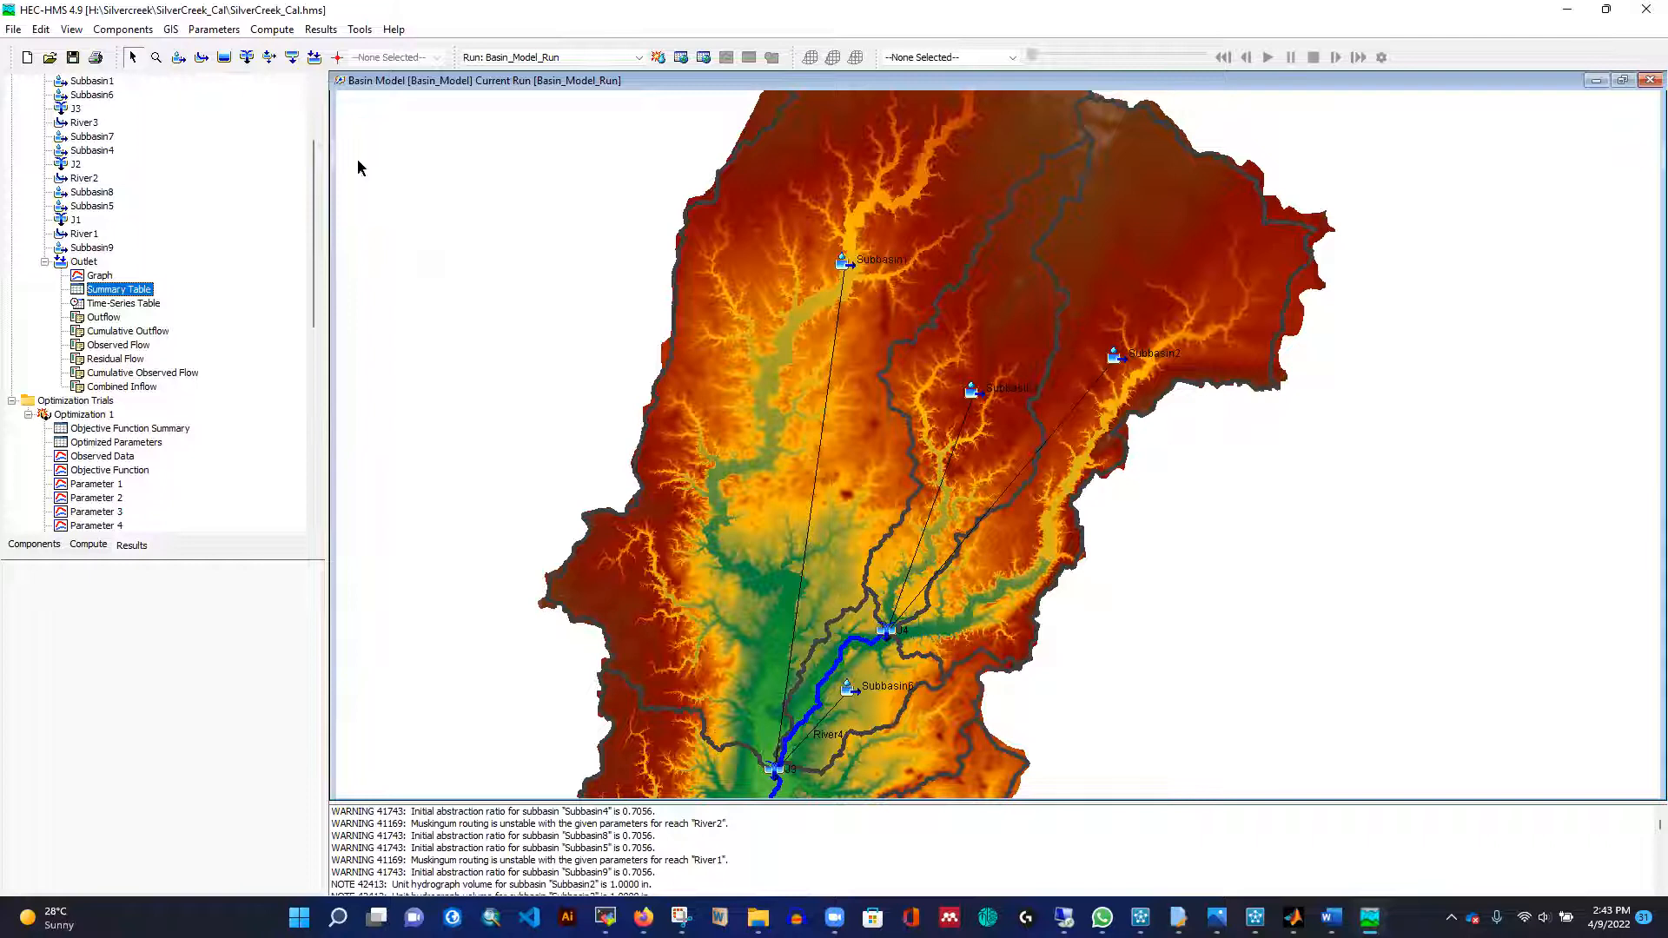
Remove the Subbasin9 and River1 outflow curves from the Outlet's graph and compare observed flow with simulated outflow at full size.
left_click(98, 277)
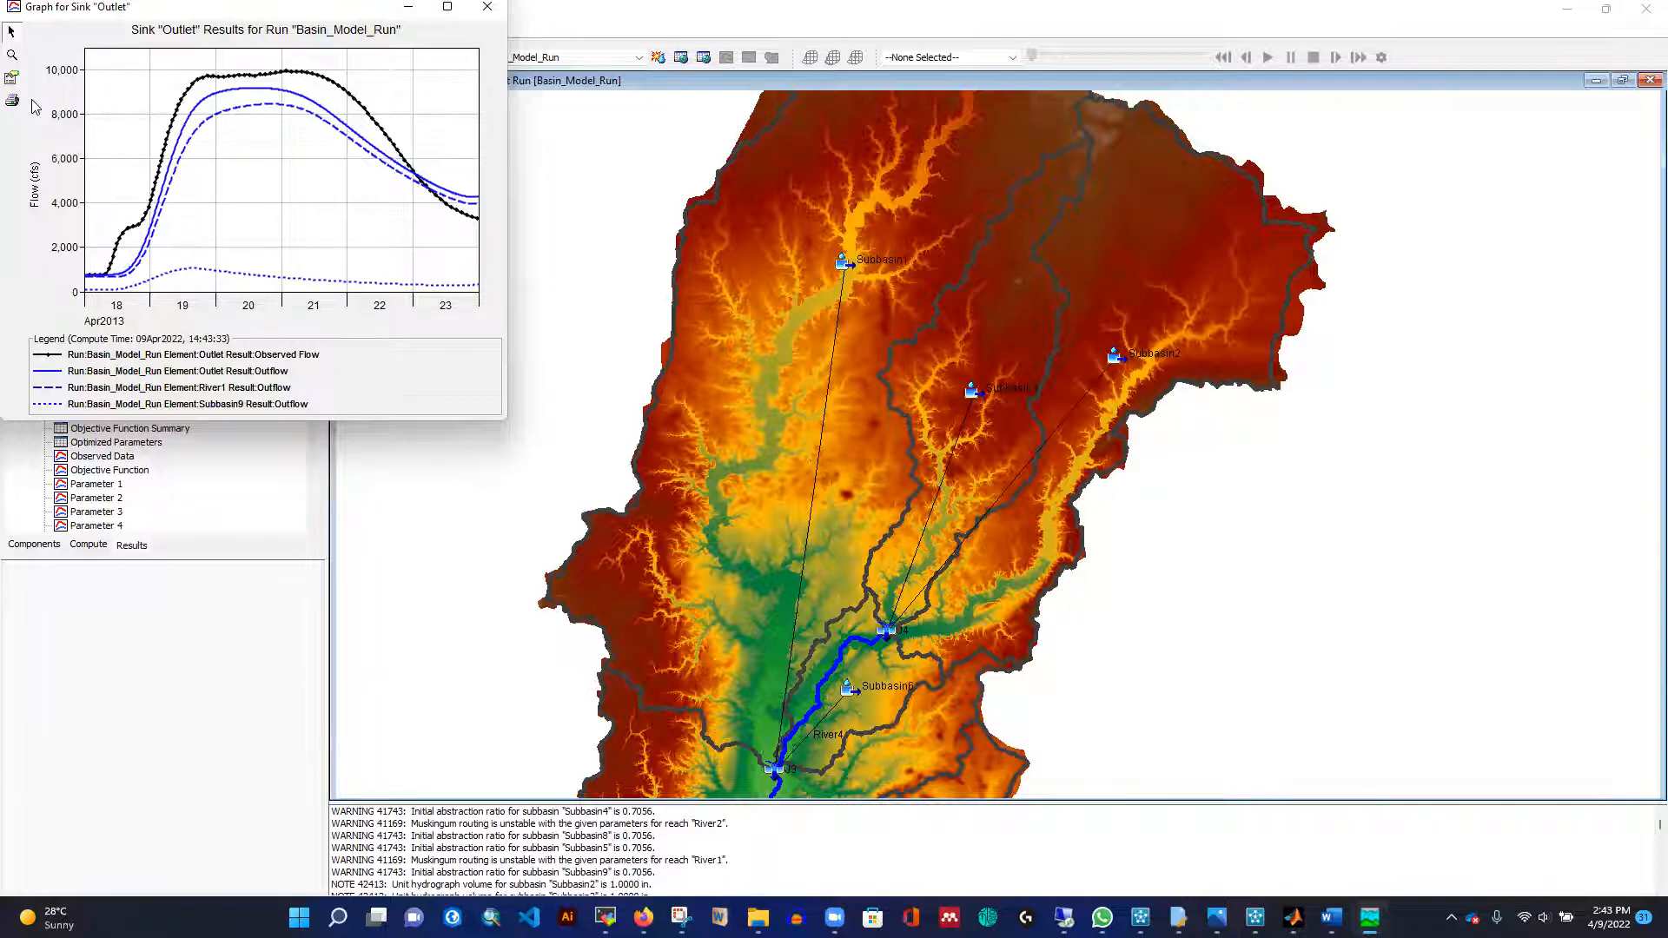
left_click(11, 78)
scroll(414, 109, "down", 1)
left_click(272, 117)
left_click(545, 141)
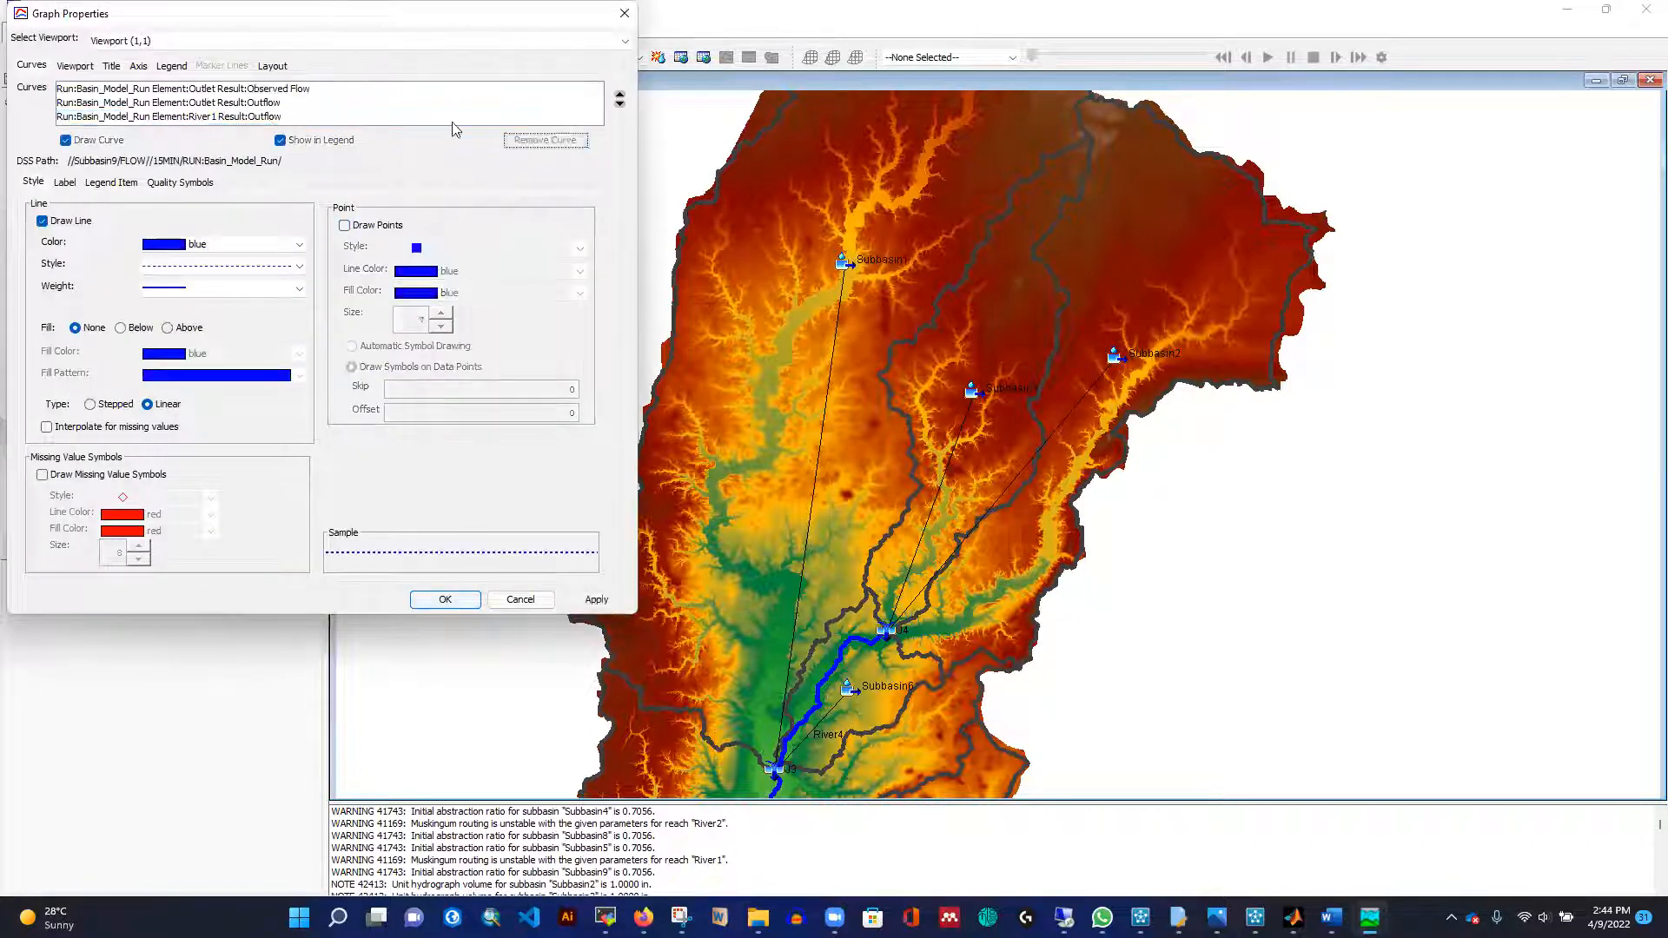
left_click(252, 116)
left_click(548, 140)
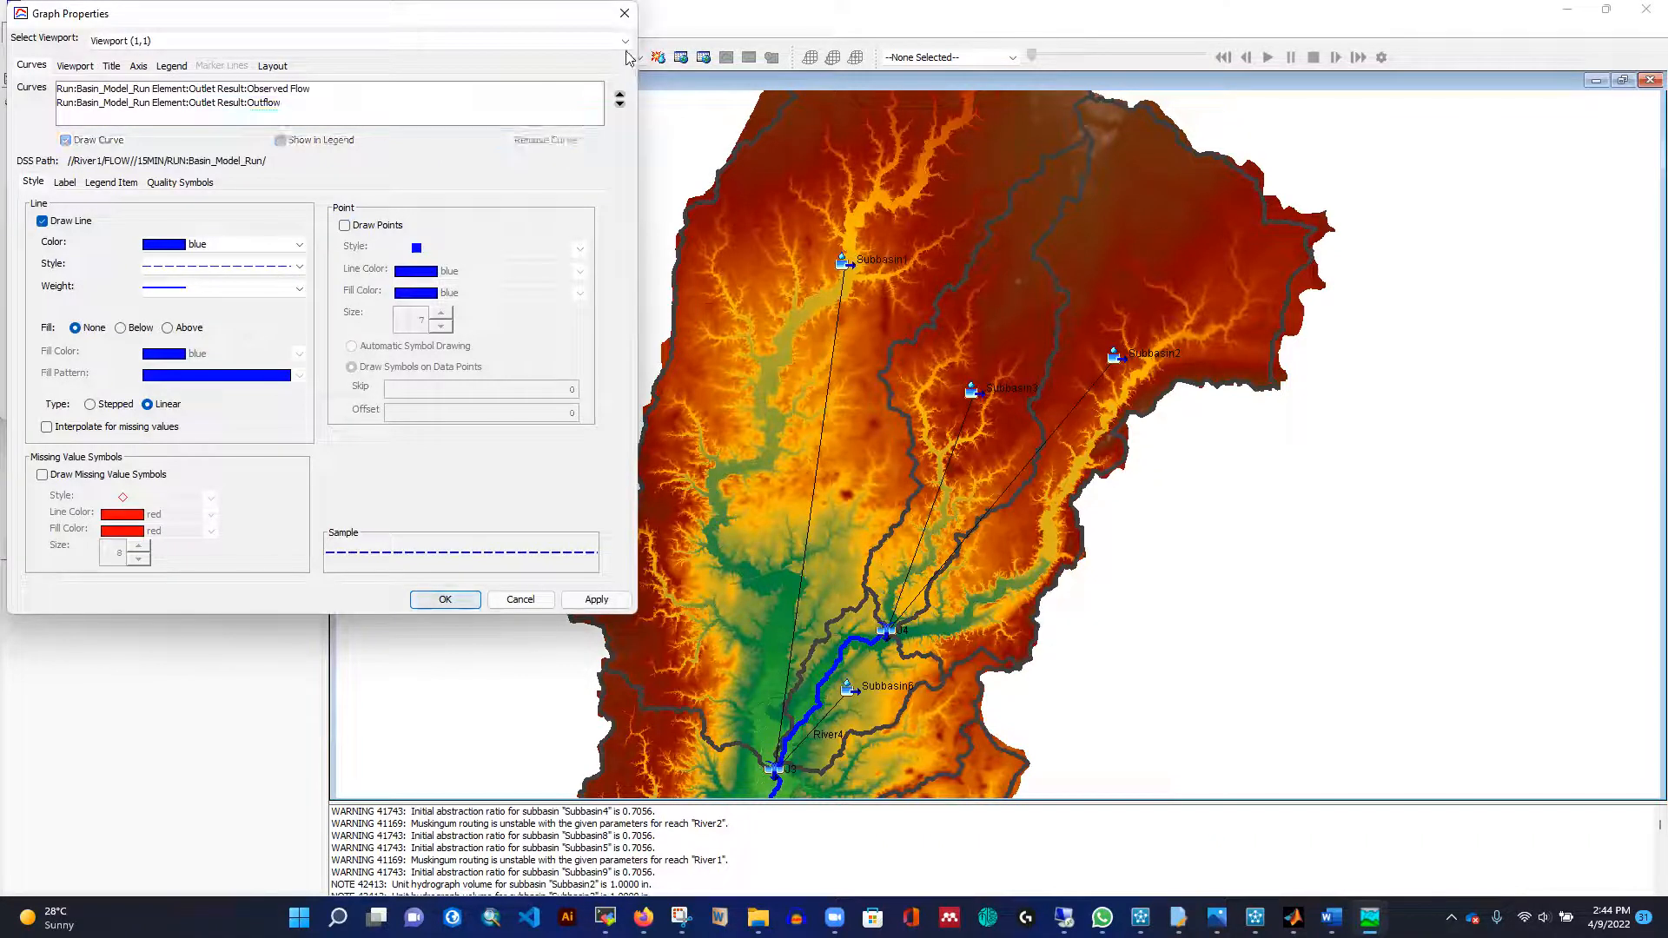
left_click(581, 602)
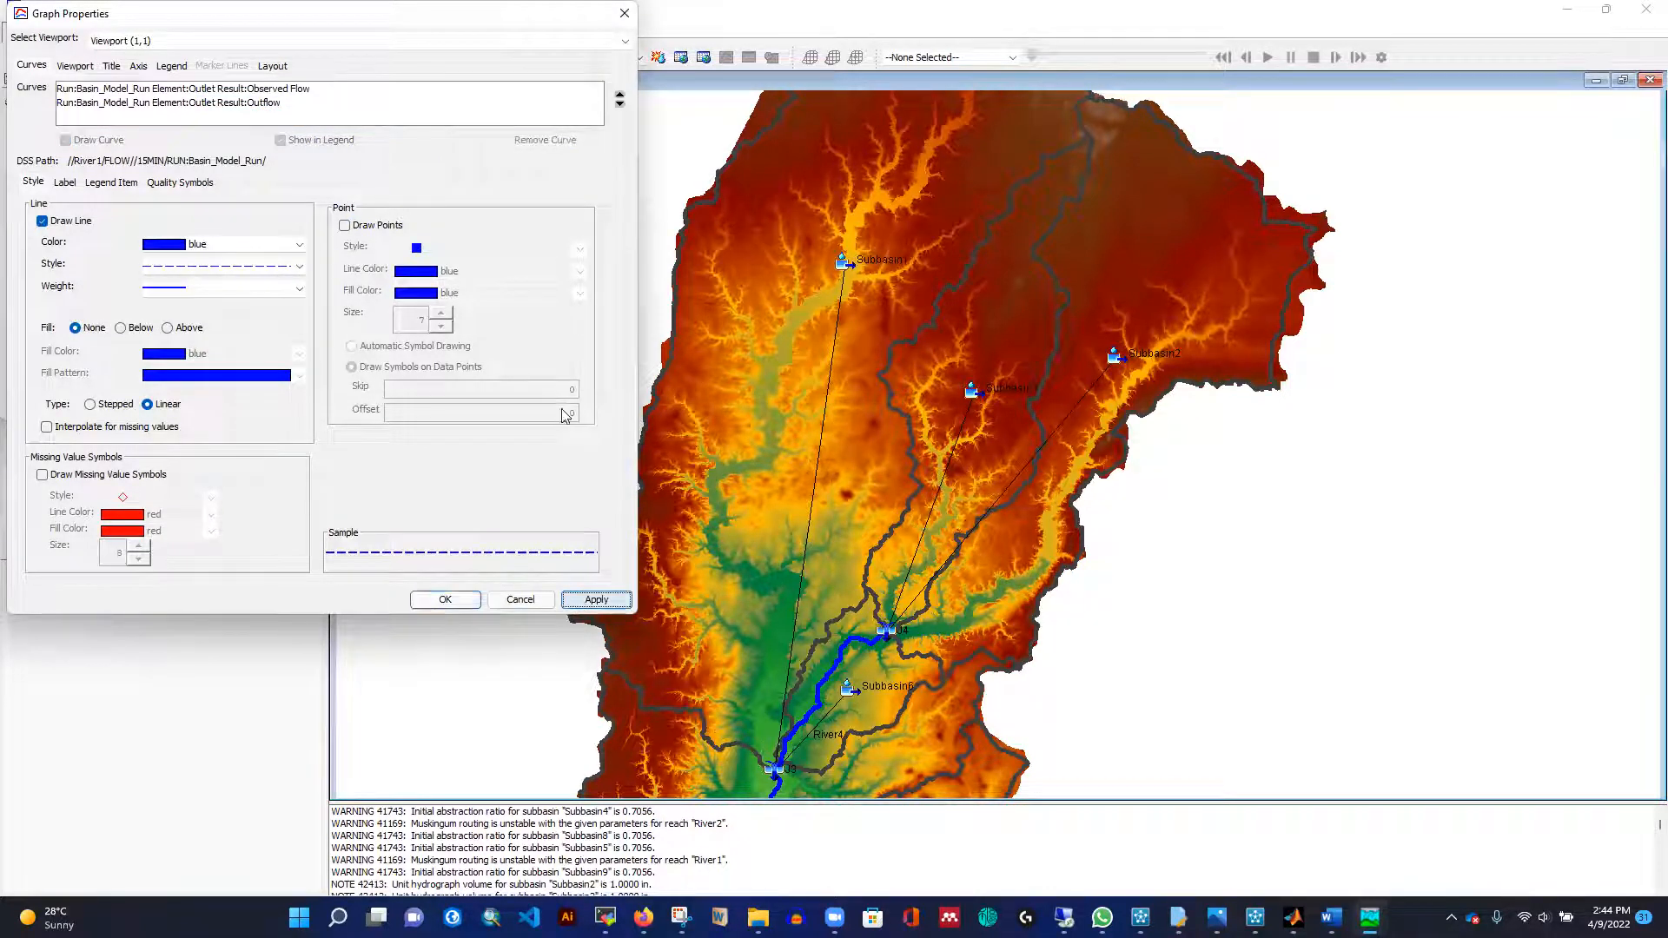
left_click(624, 13)
left_click(448, 7)
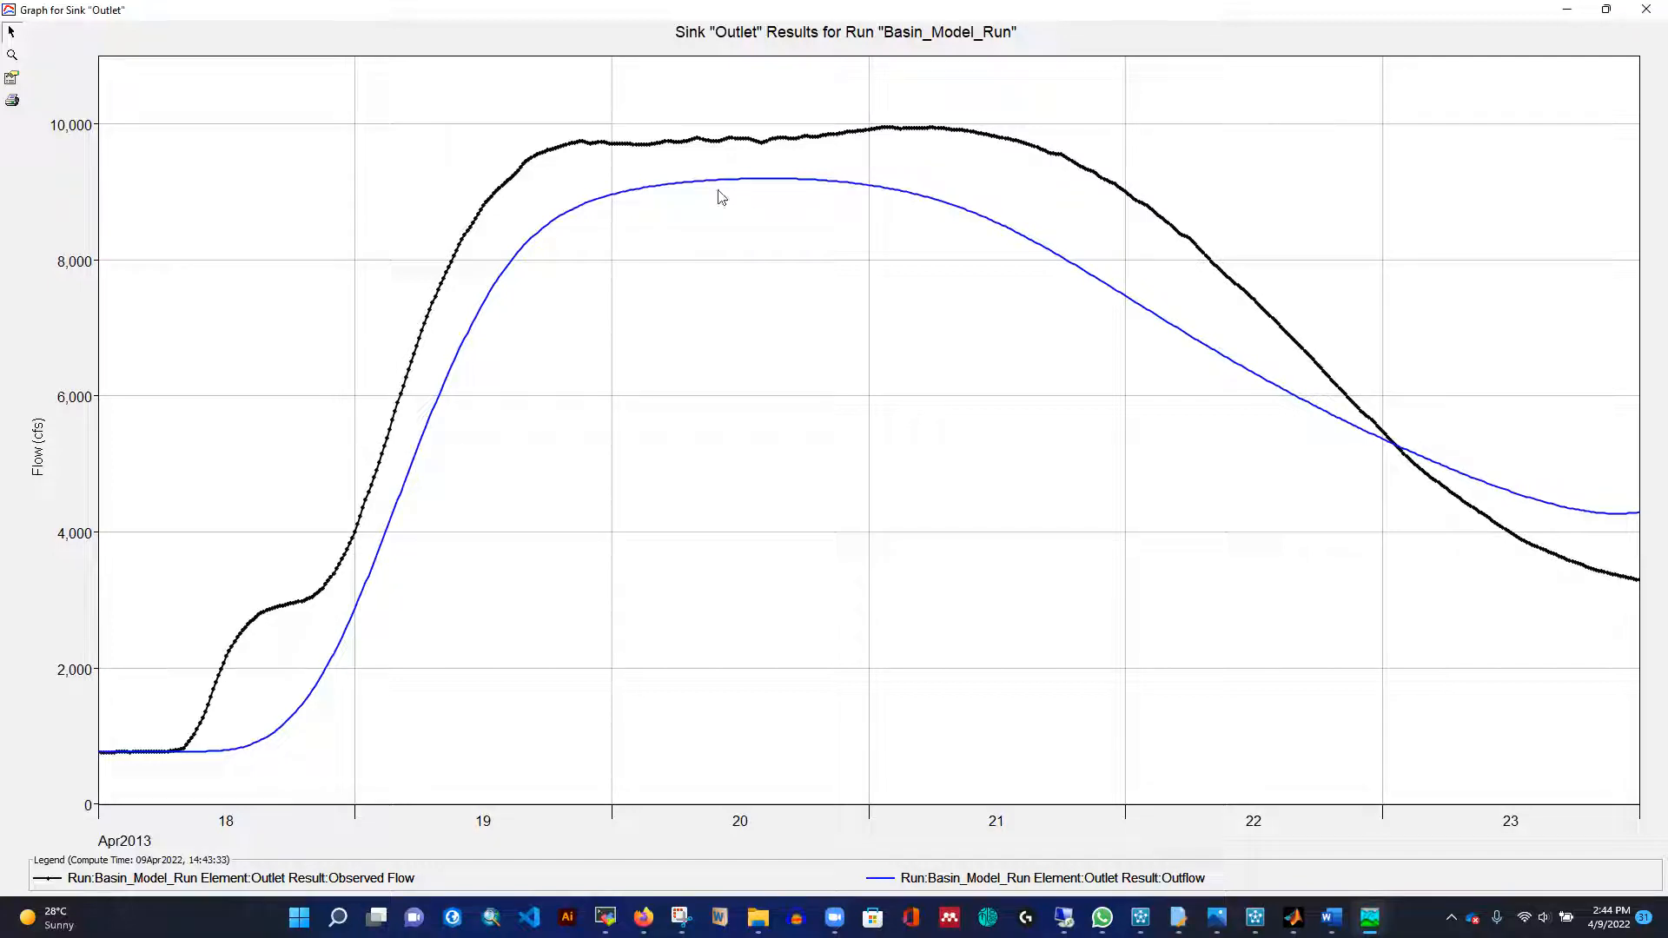
left_click(1645, 10)
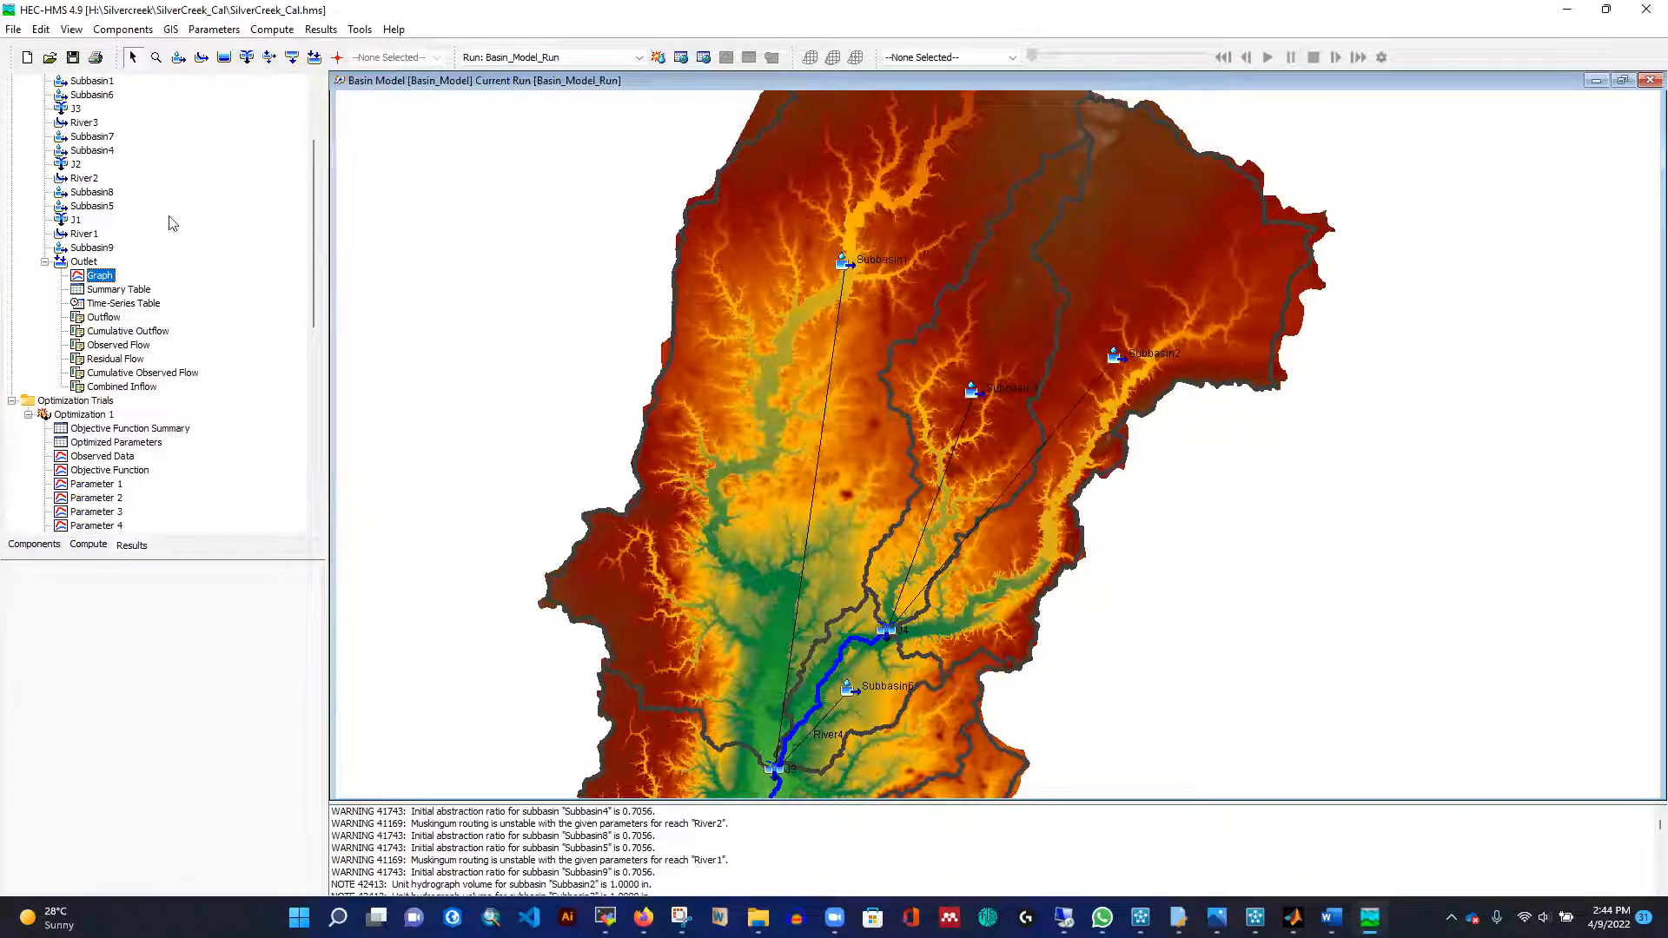
Add a constant of -0.05 to the initial abstraction of all nine subbasins in the Curve Number Loss parameters and apply the change.
left_click(212, 29)
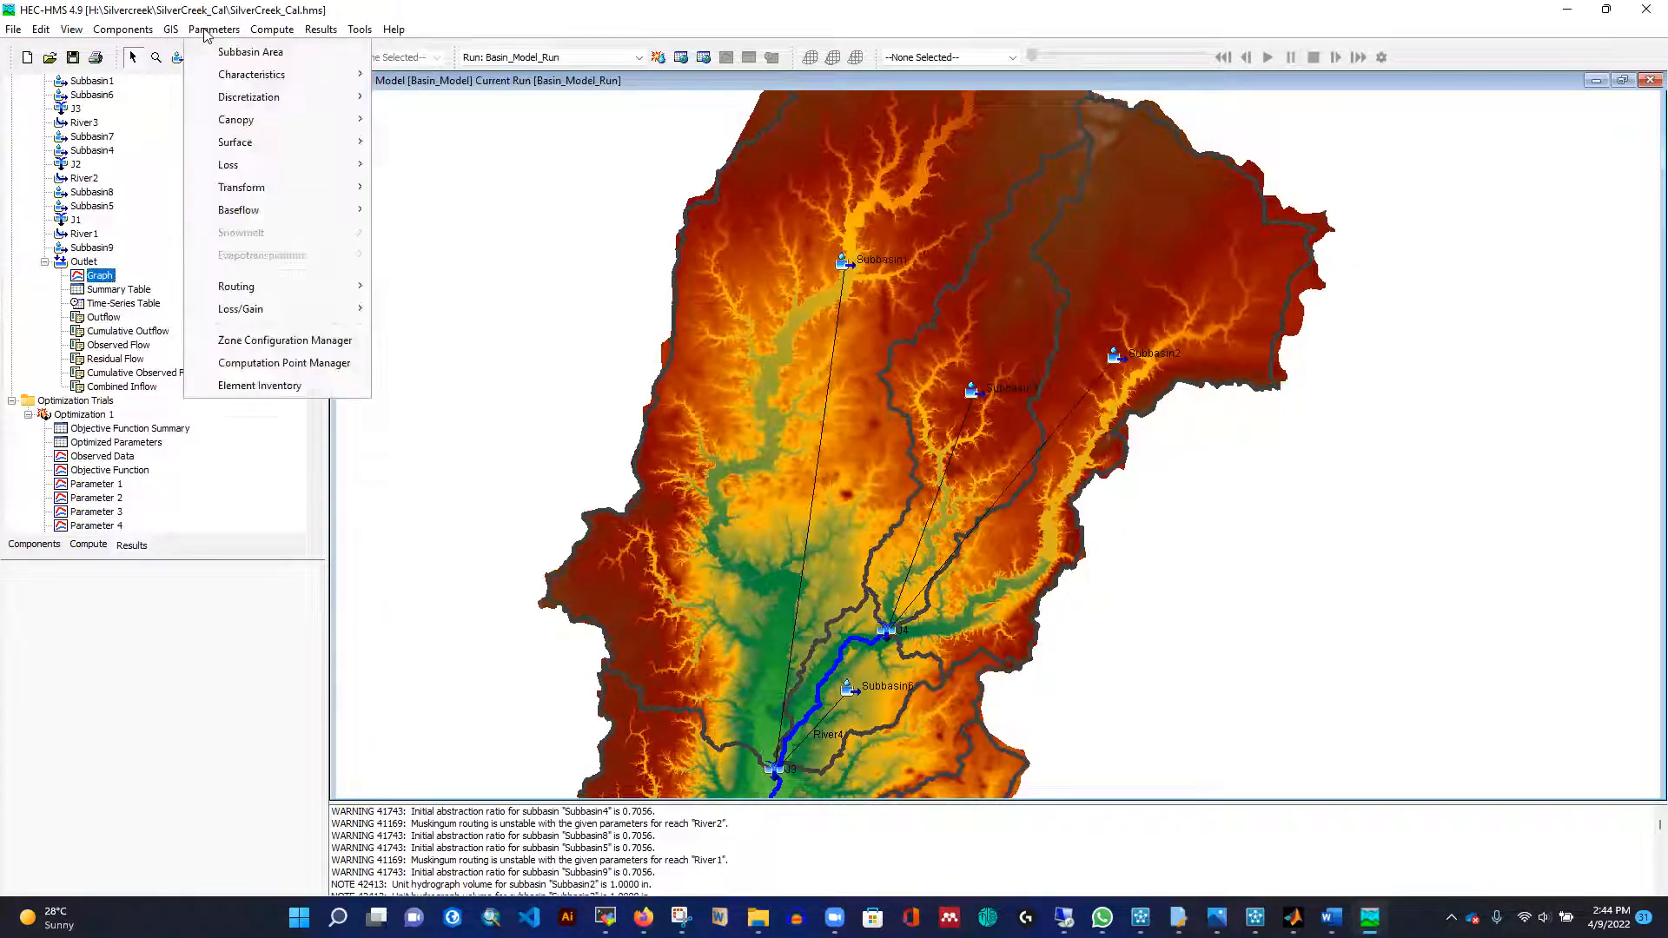
mouse_move(252, 165)
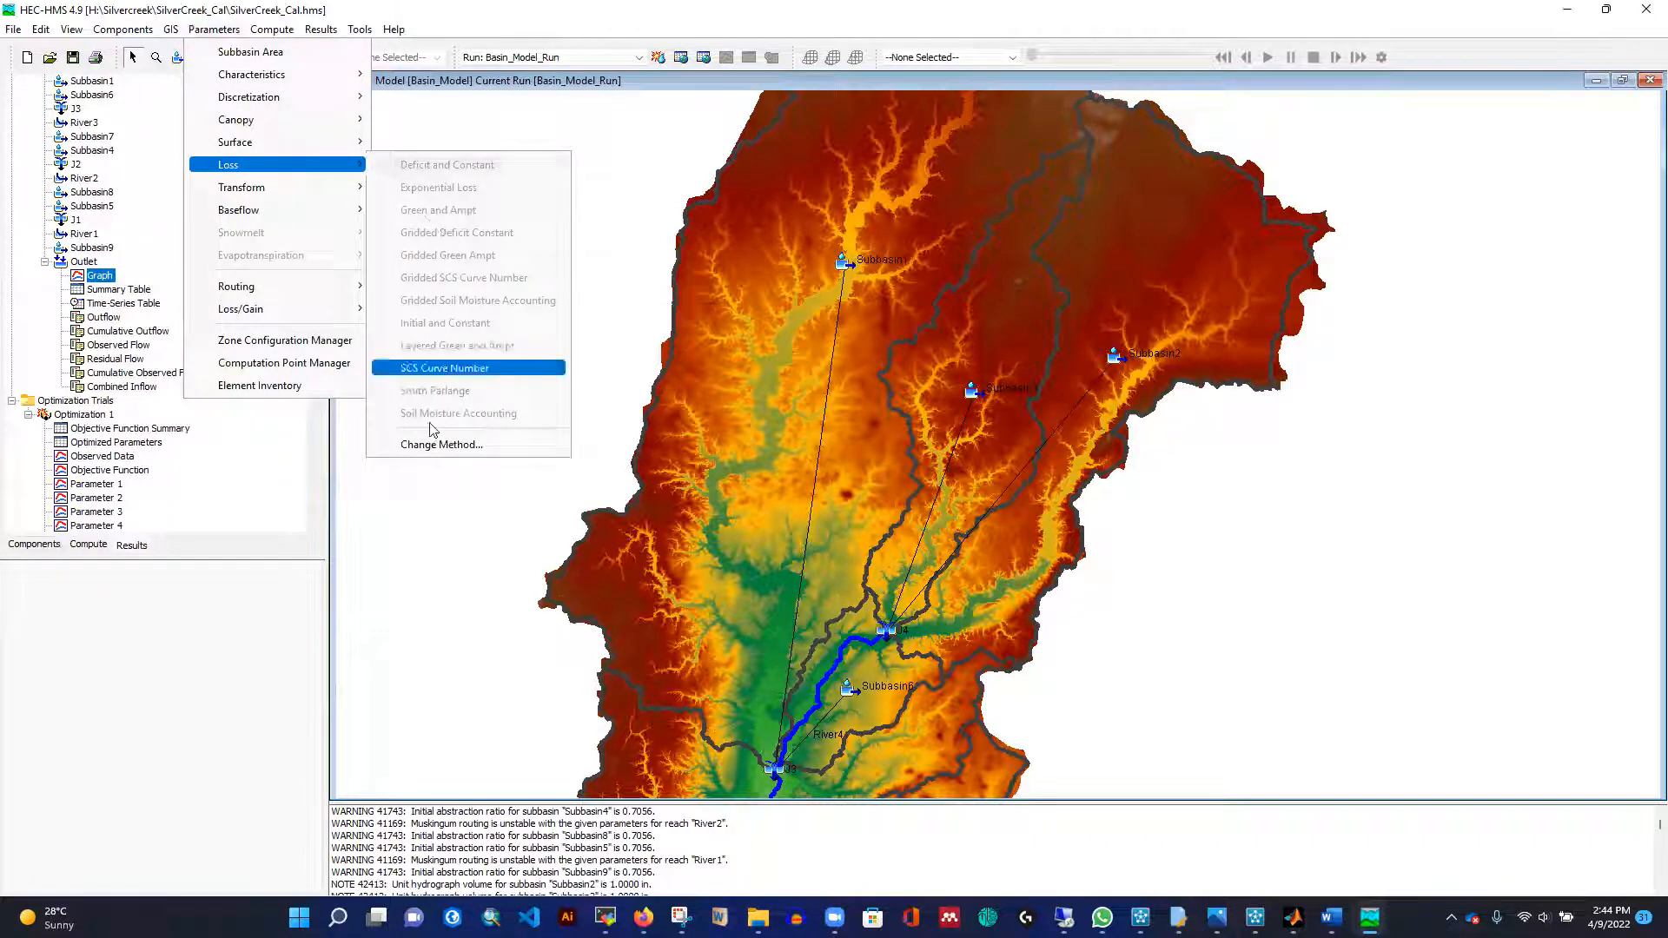
left_click(418, 372)
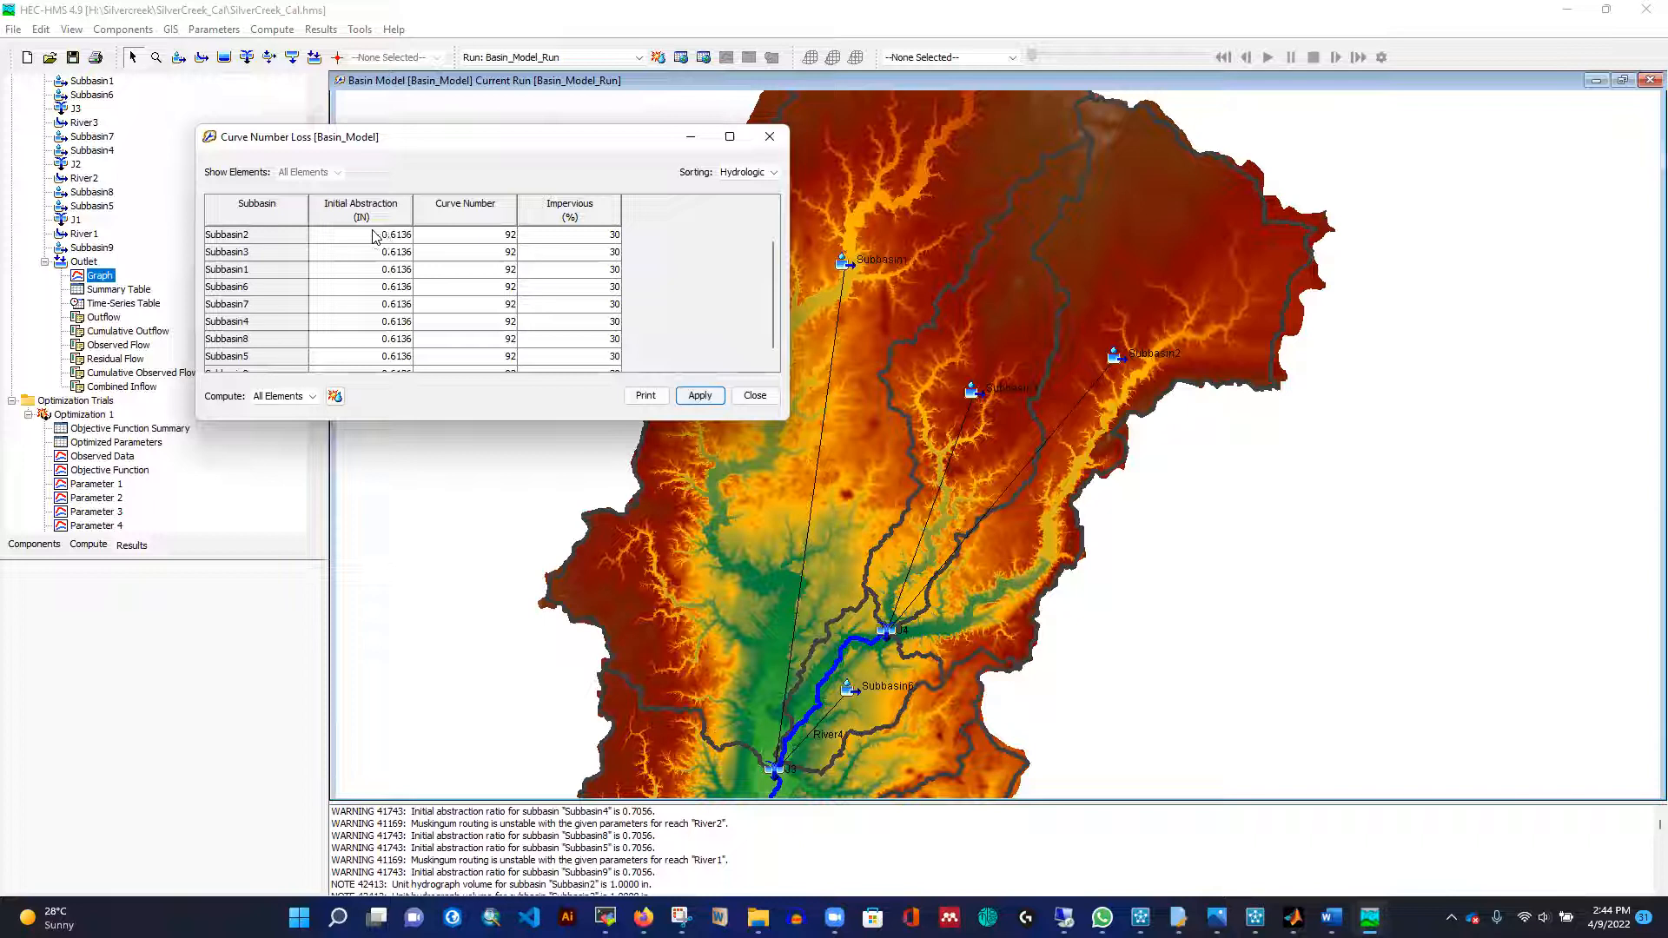
left_click_drag(374, 234, 380, 430)
right_click(378, 276)
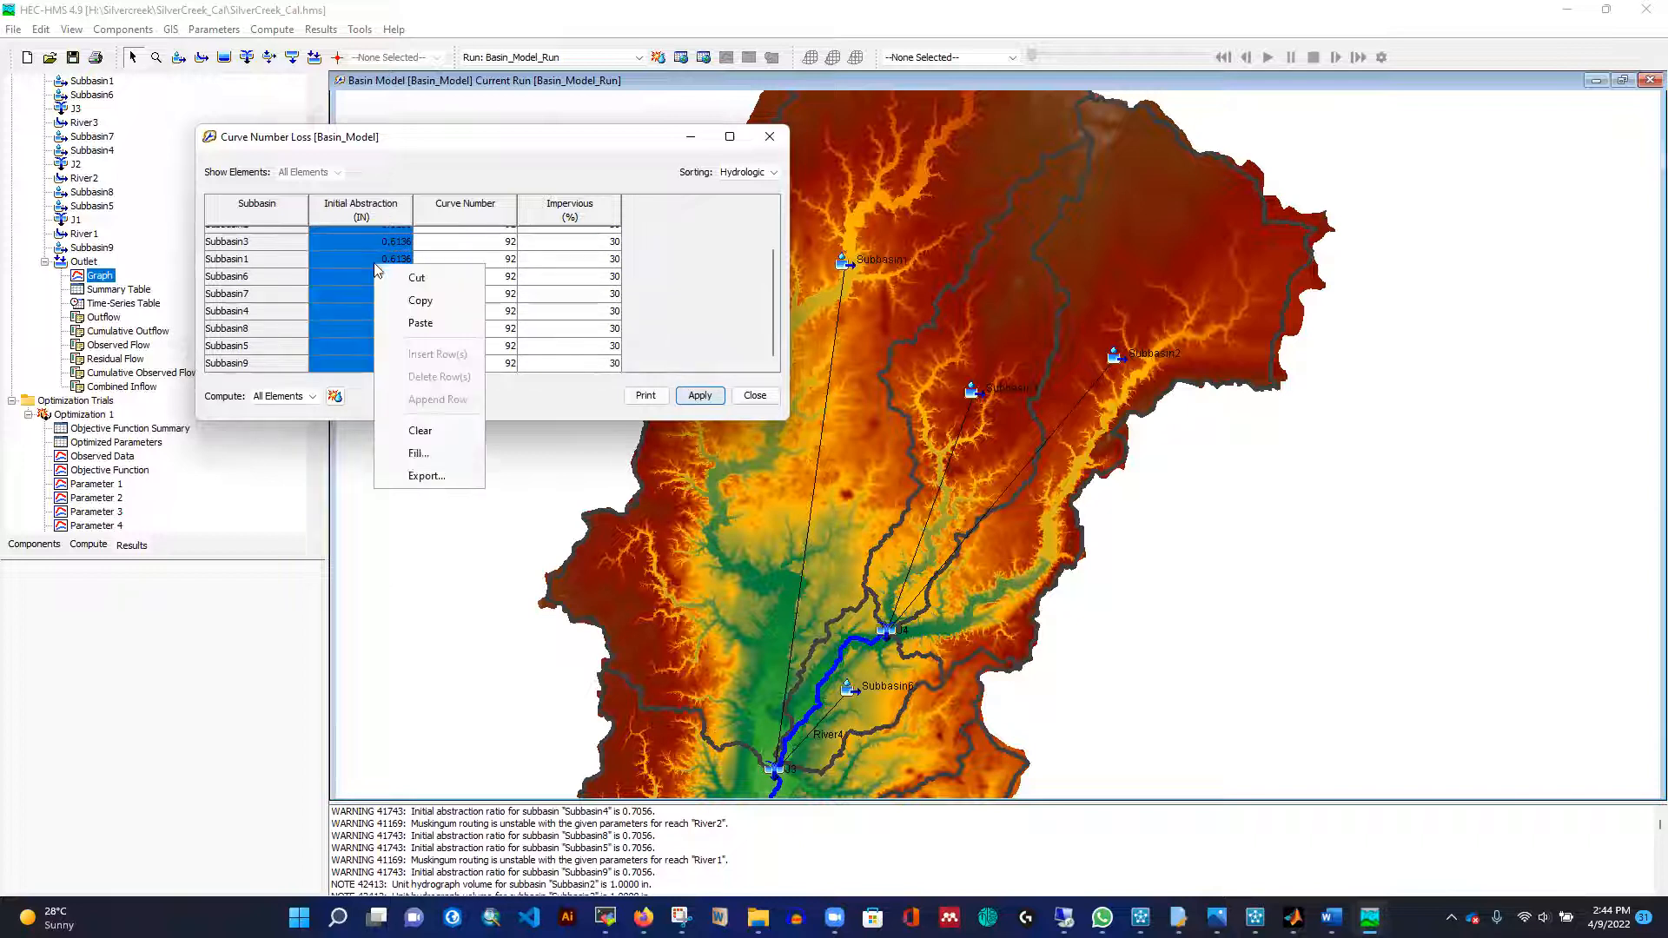
left_click(418, 453)
left_click(514, 195)
type("-0.05")
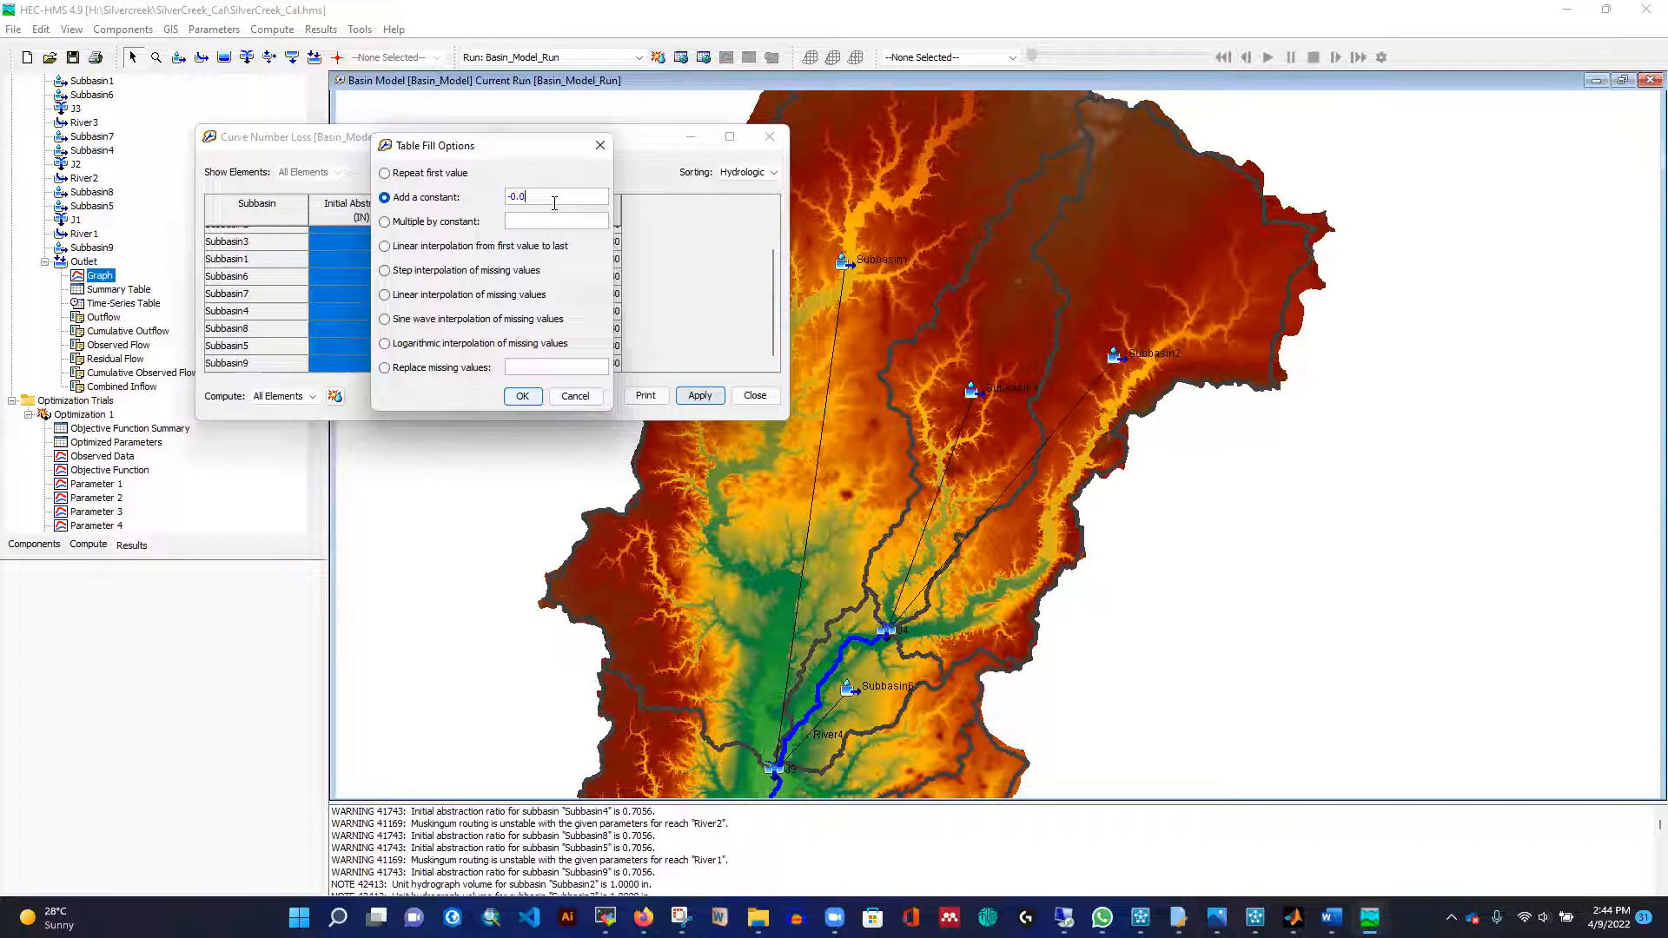
left_click(522, 396)
scroll(790, 433, "up", 1)
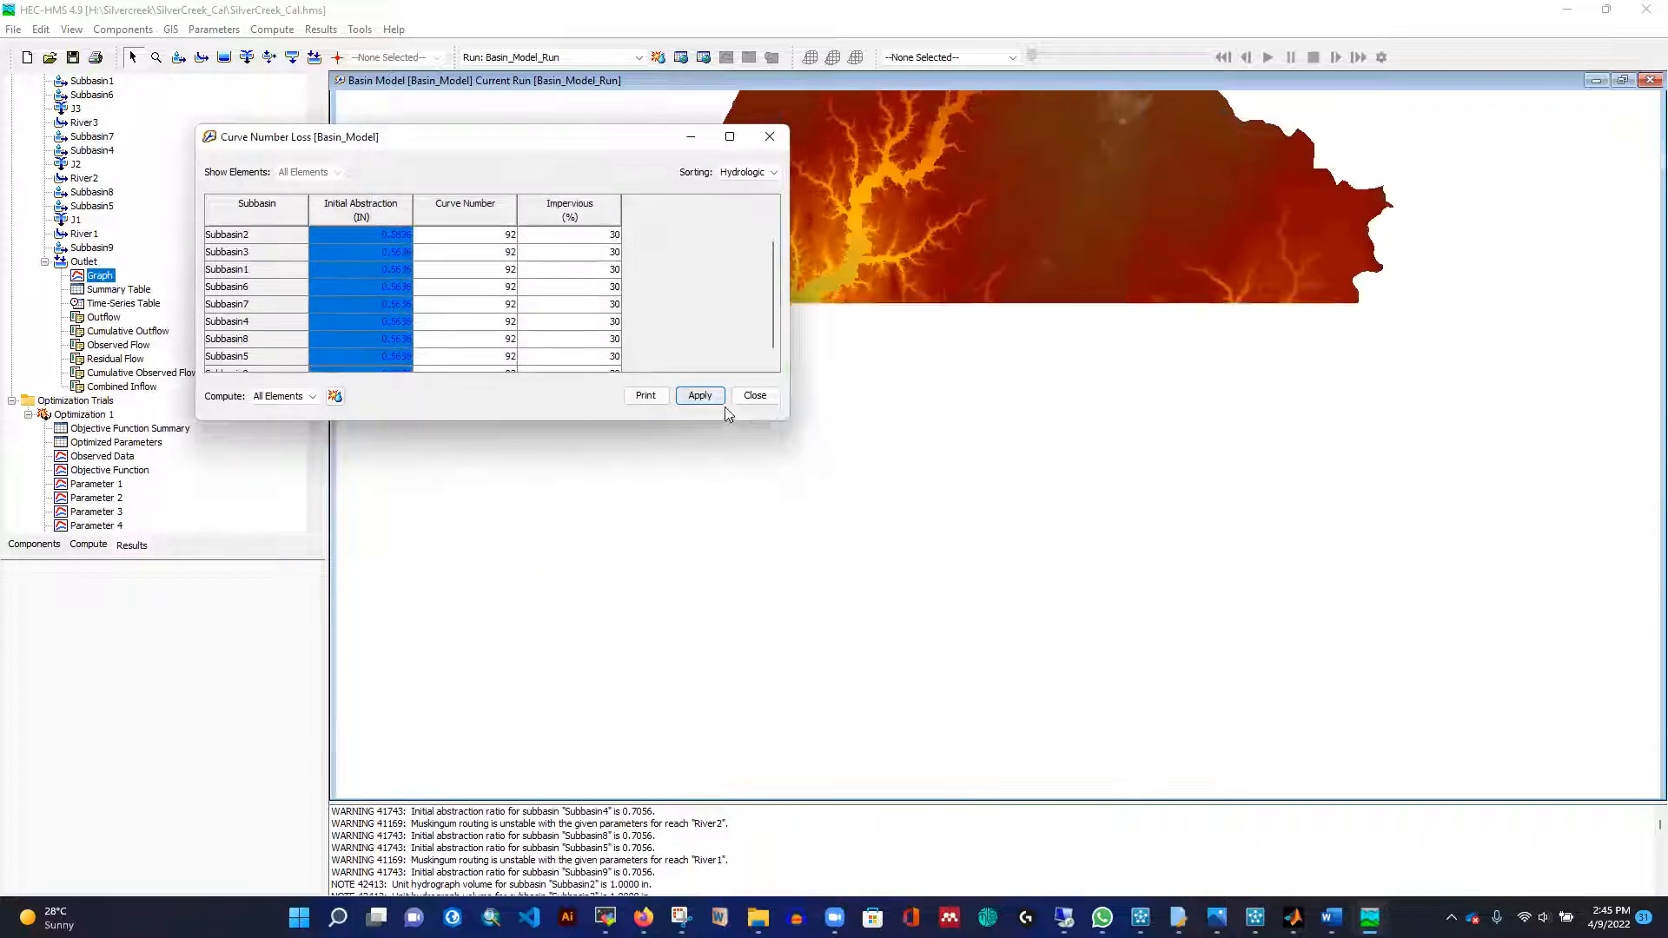
left_click(698, 400)
left_click(753, 398)
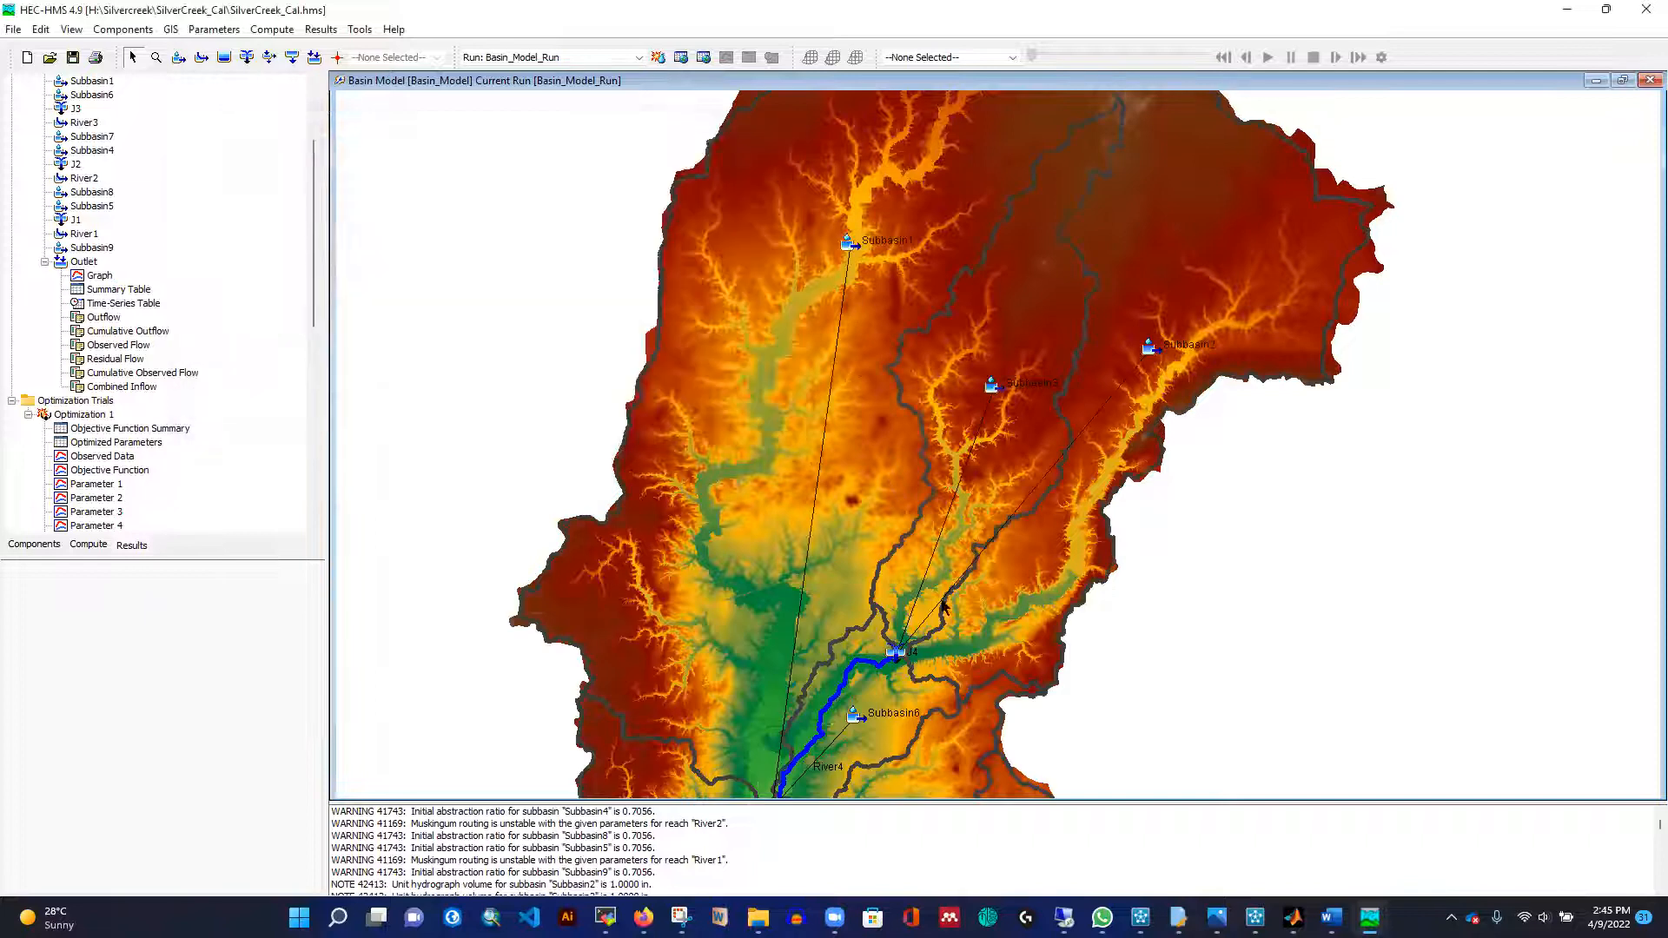
Recompute Basin_Model_Run with initial abstraction lowered by 0.05 and review the Outlet's enlarged graph and summary table.
left_click(659, 57)
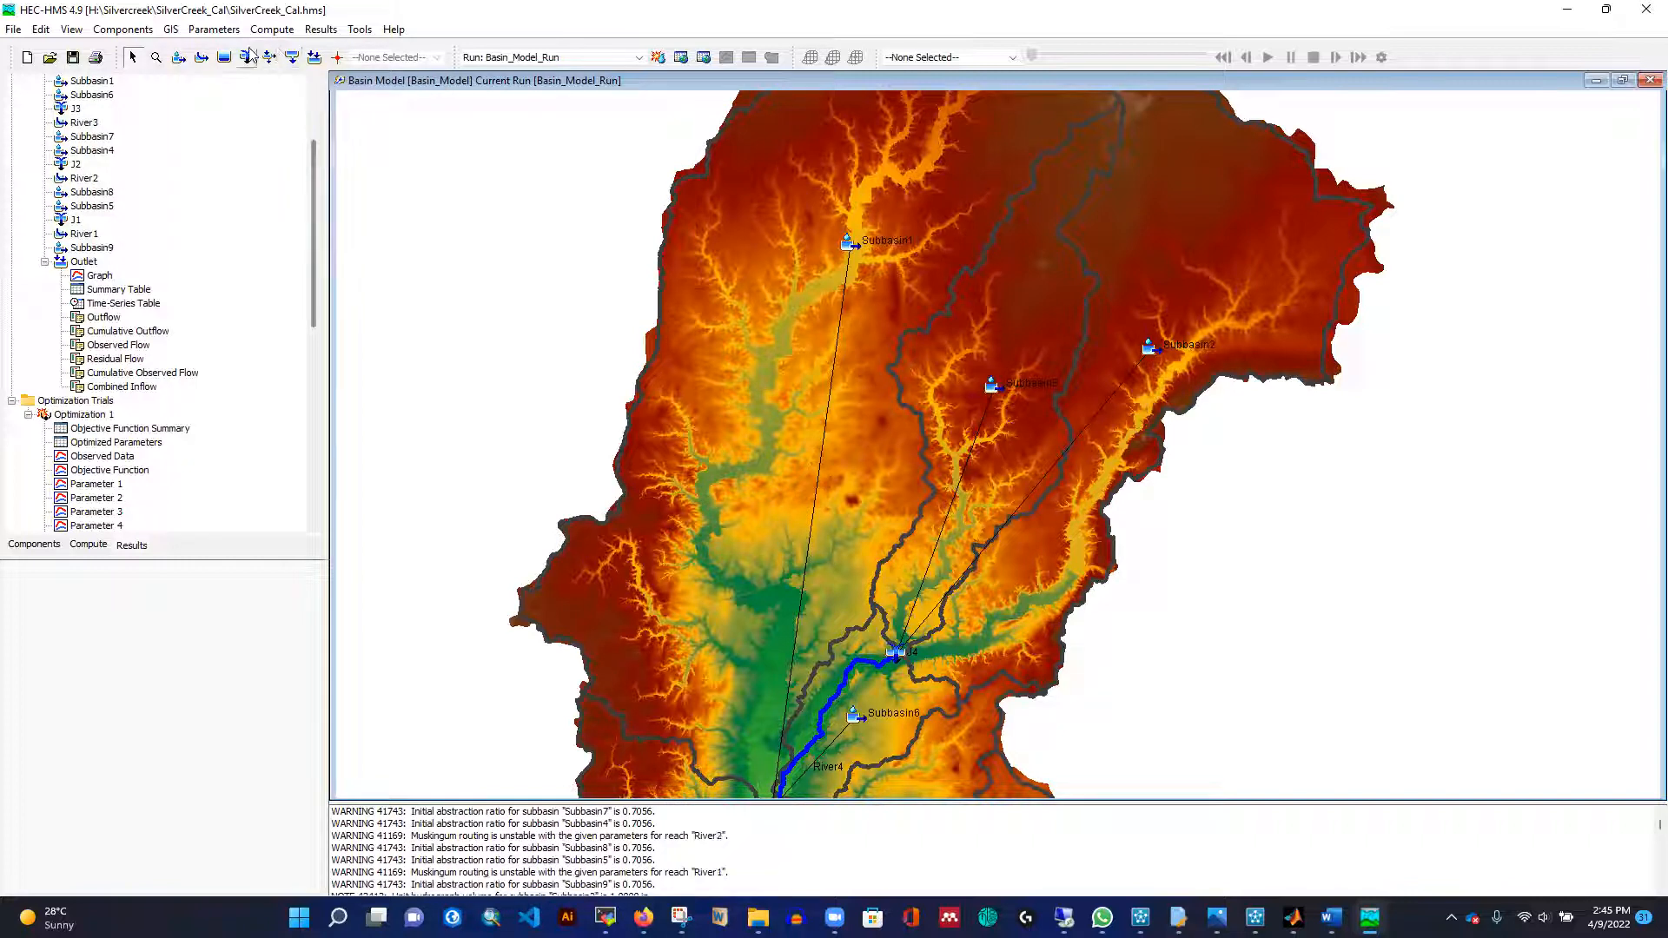
left_click(215, 31)
left_click(449, 13)
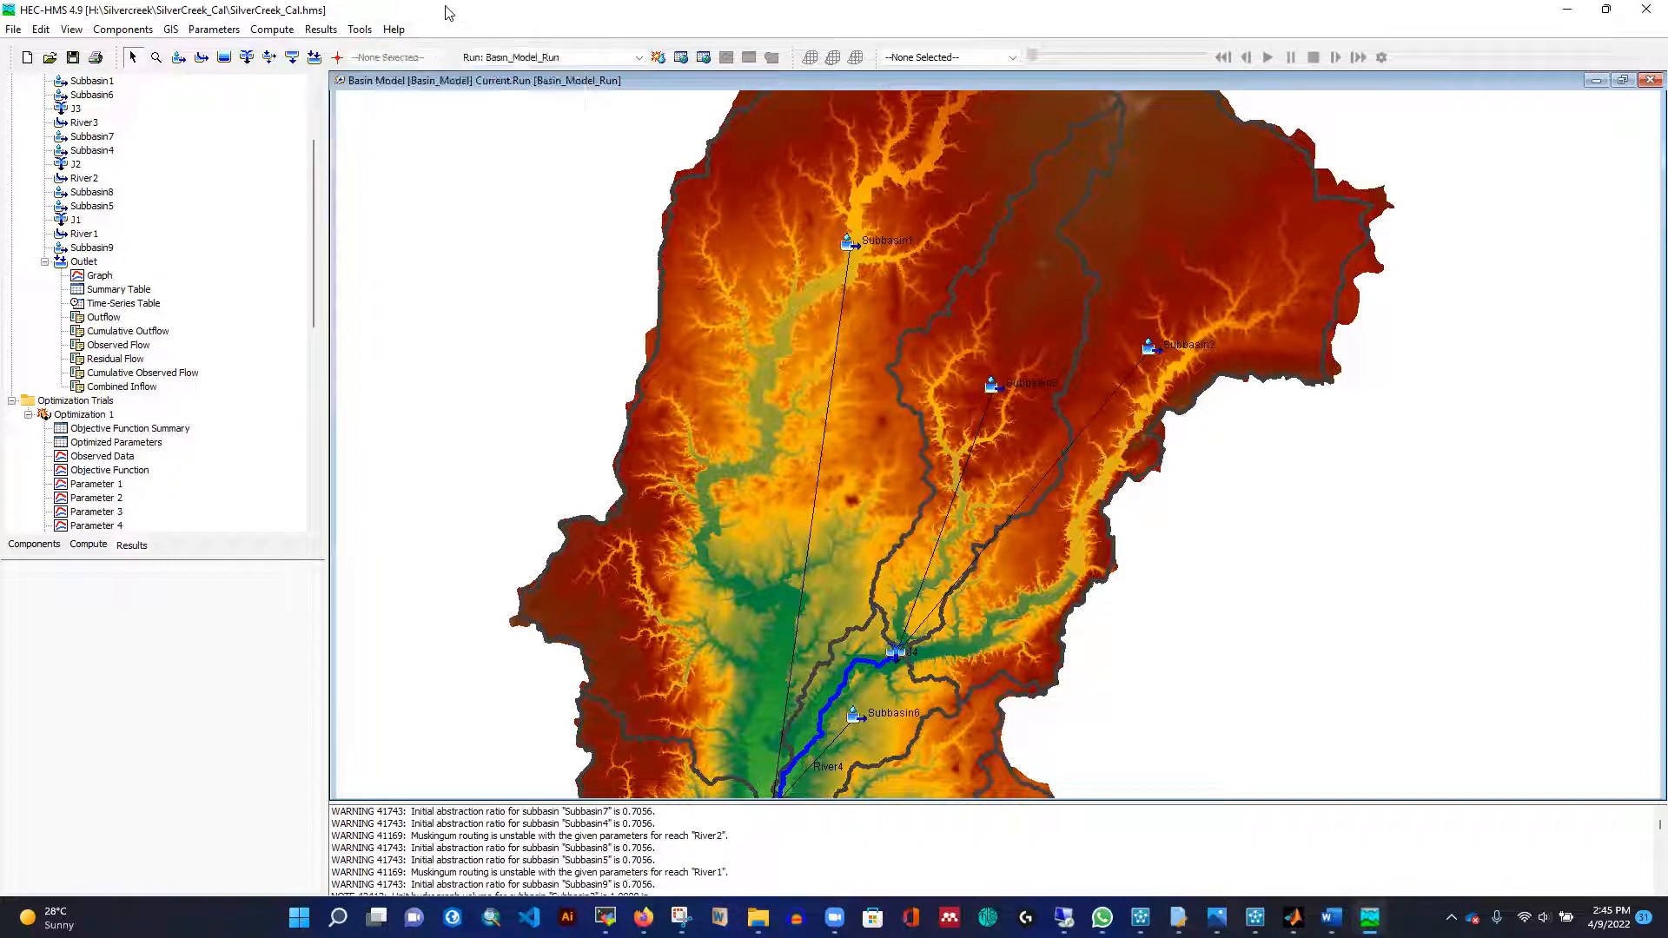
left_click(100, 276)
left_click(448, 8)
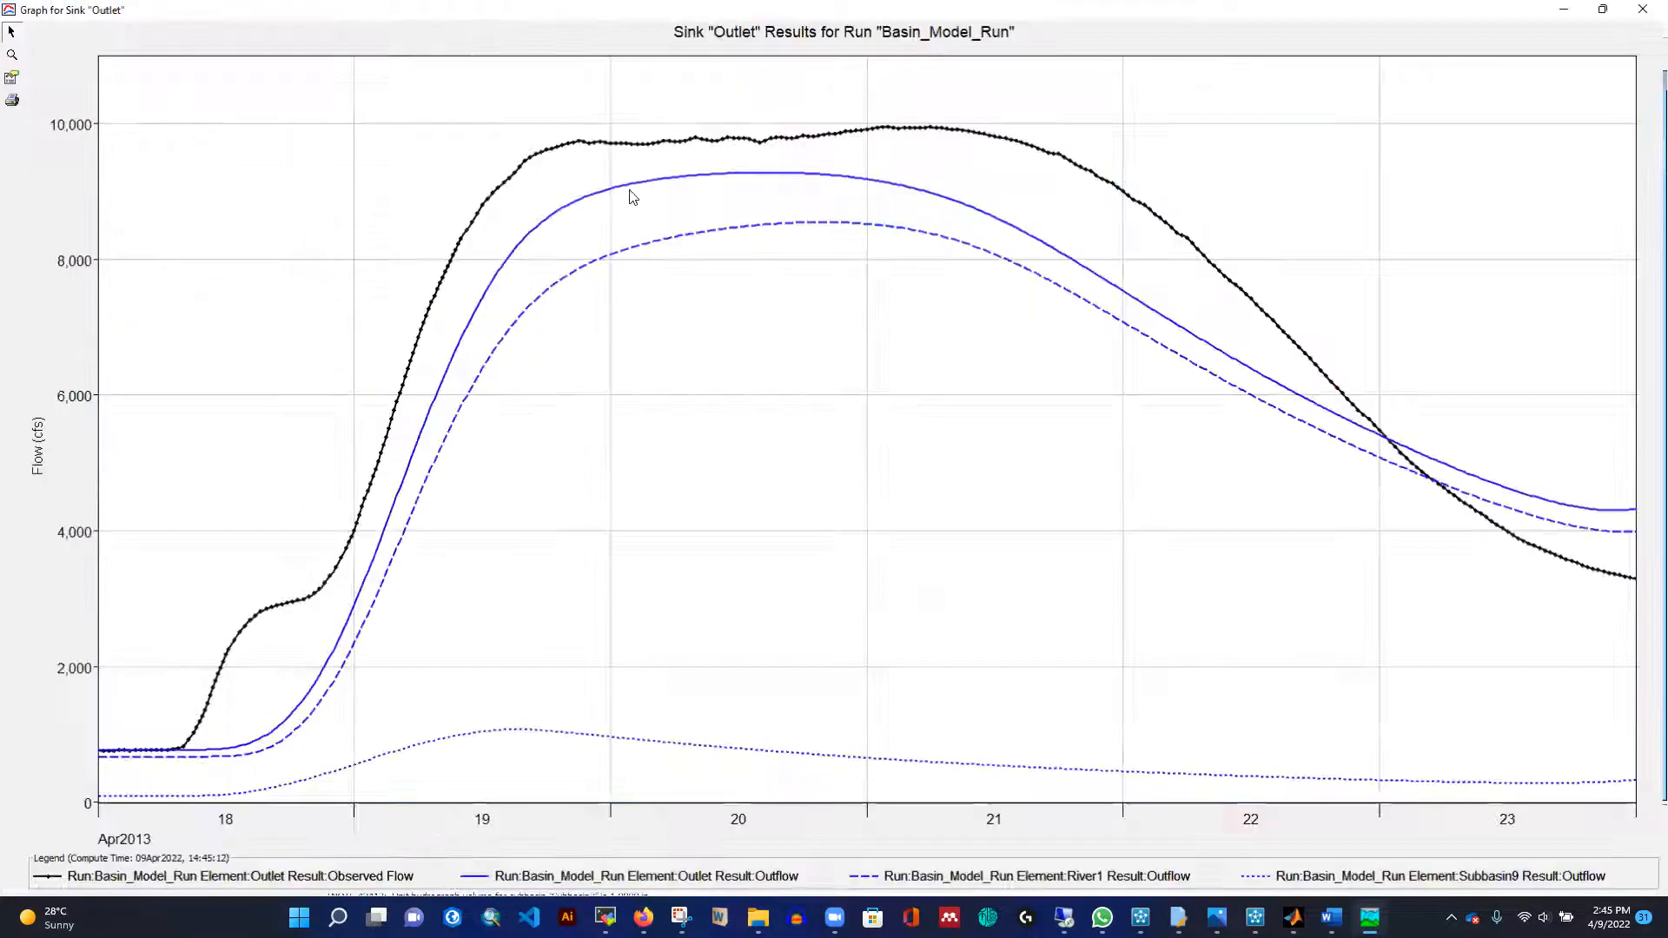
left_click(1646, 9)
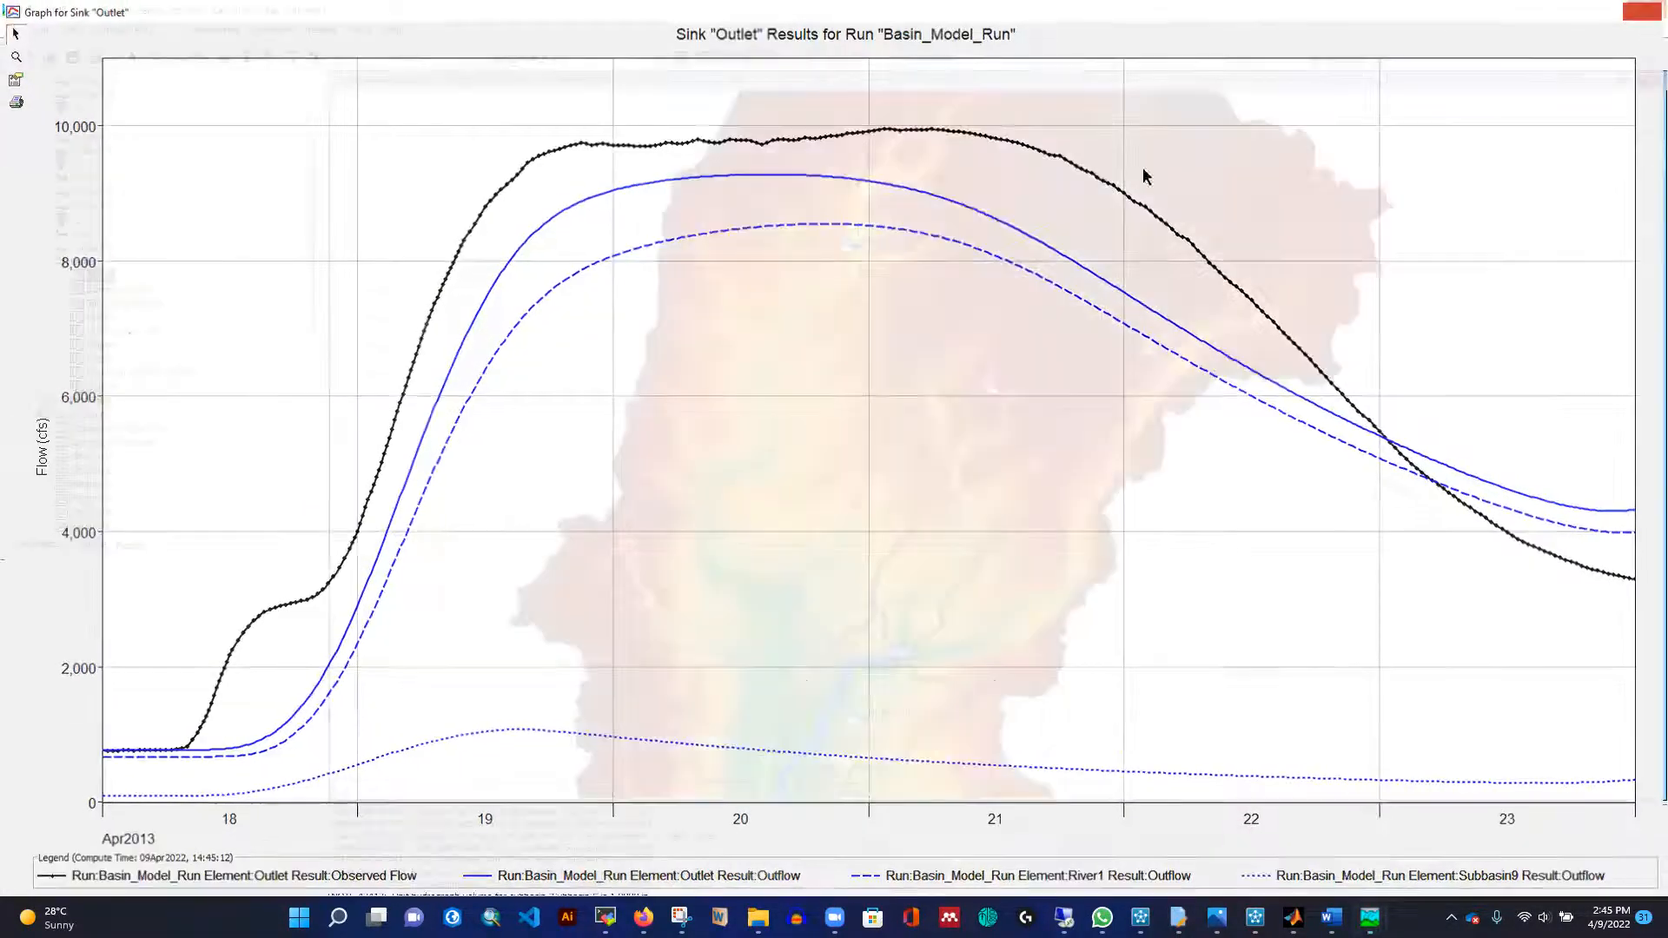
left_click(118, 290)
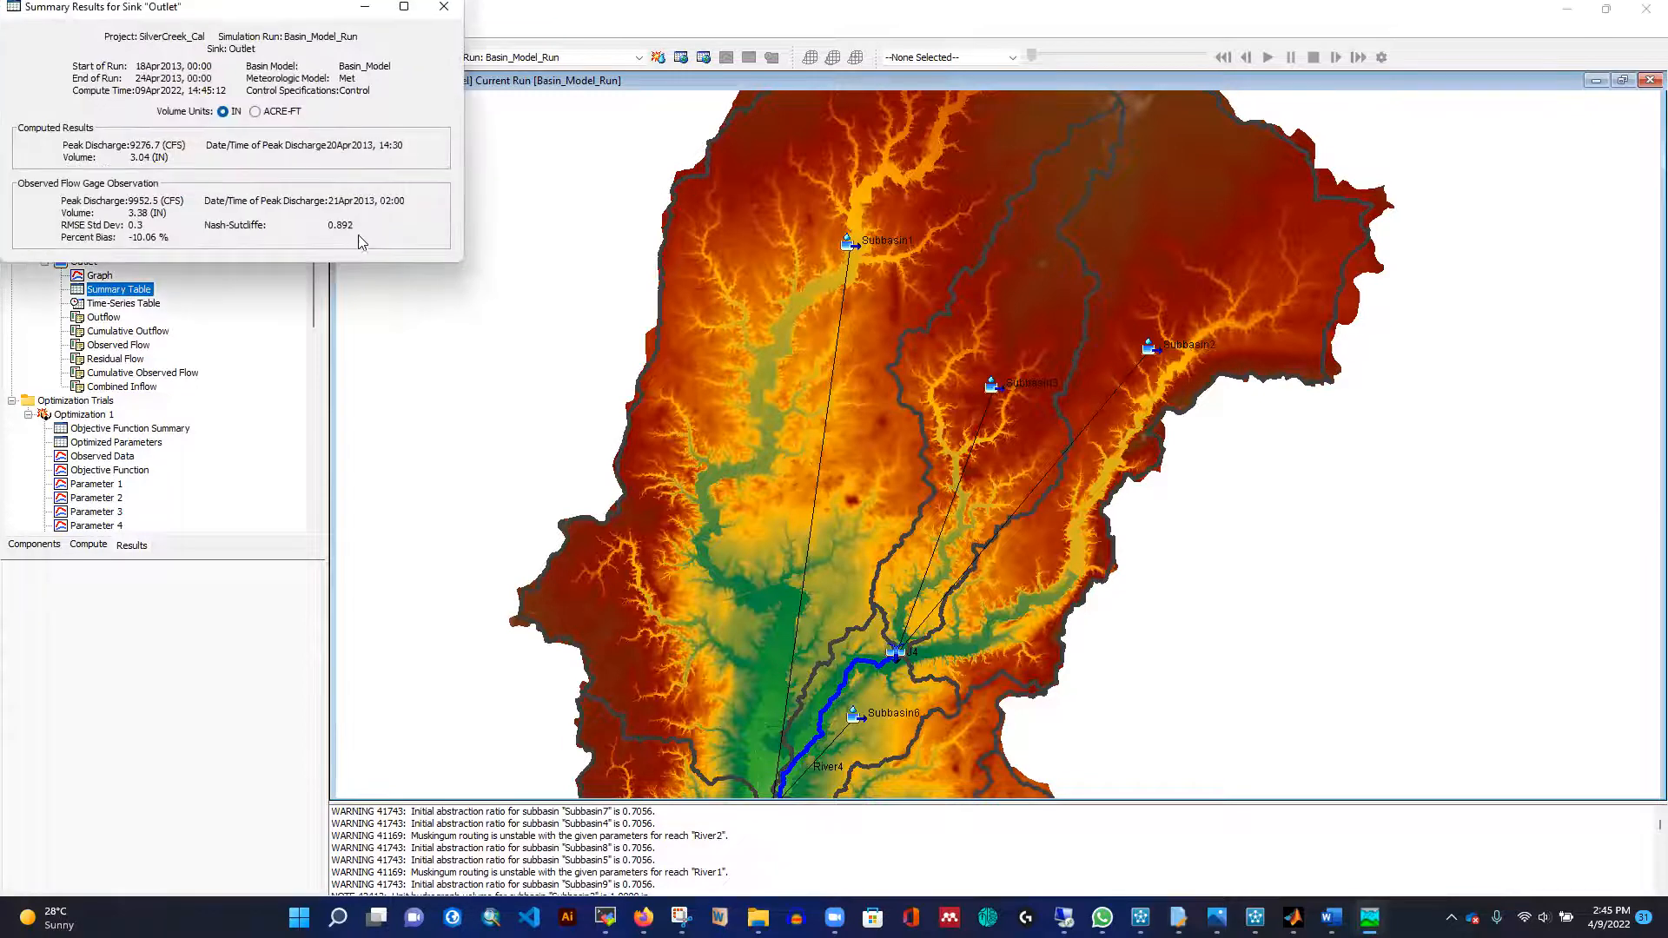
left_click(445, 9)
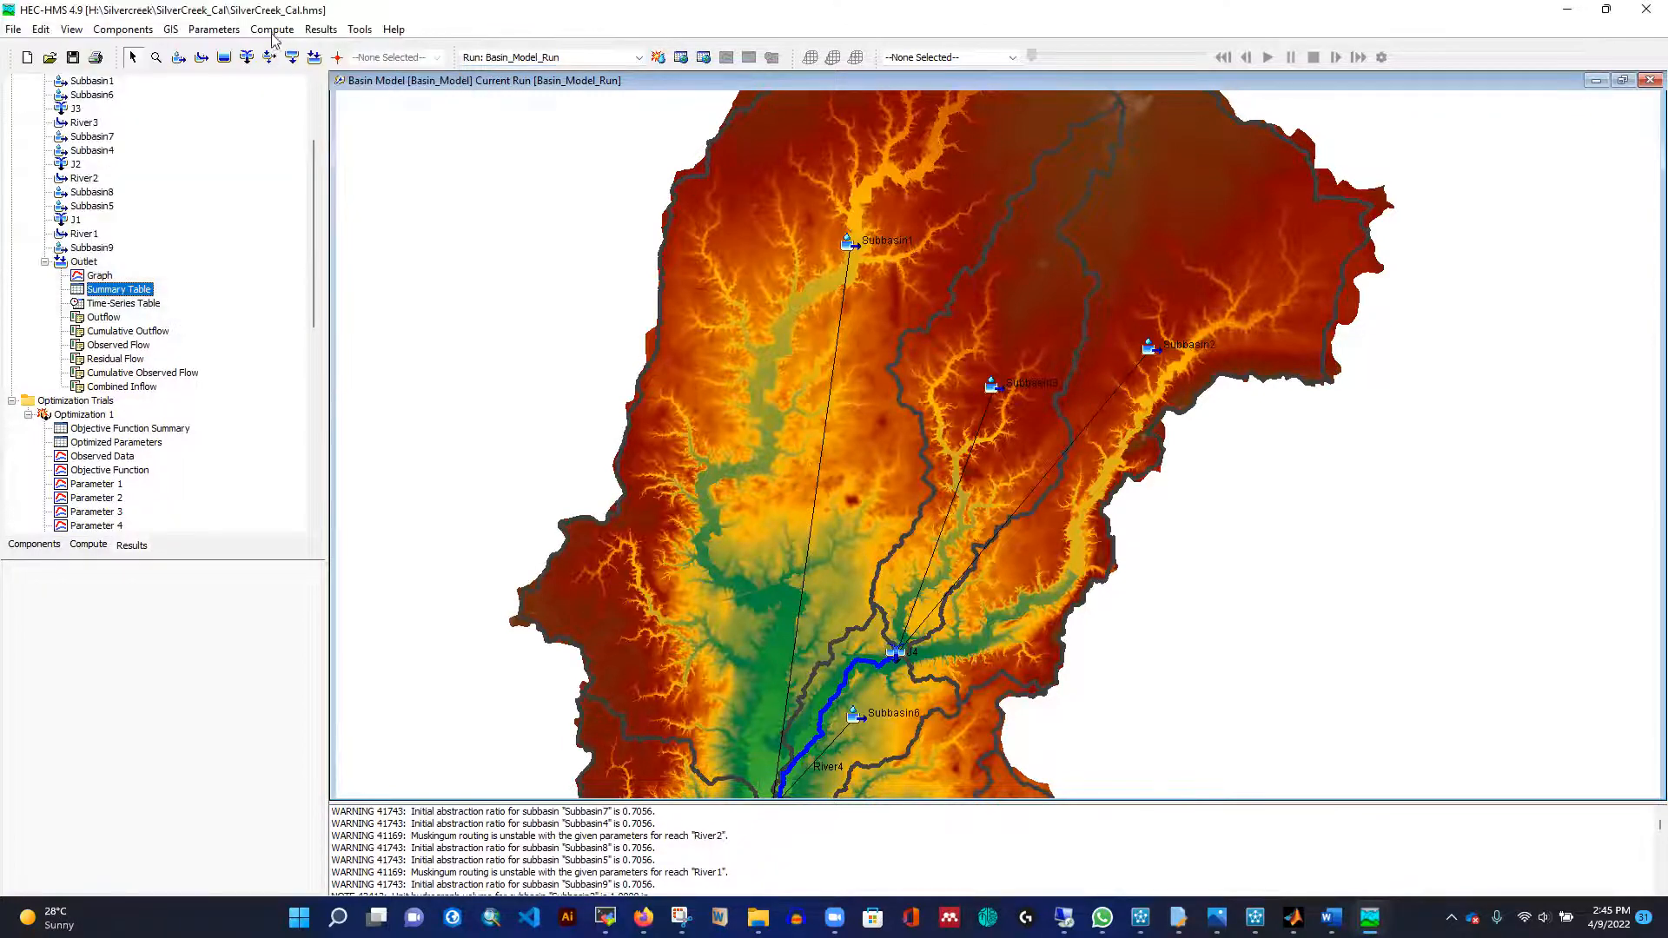
Add a constant of -0.02 to all nine subbasins' initial abstraction in the Curve Number Loss parameters and apply the change.
left_click(208, 32)
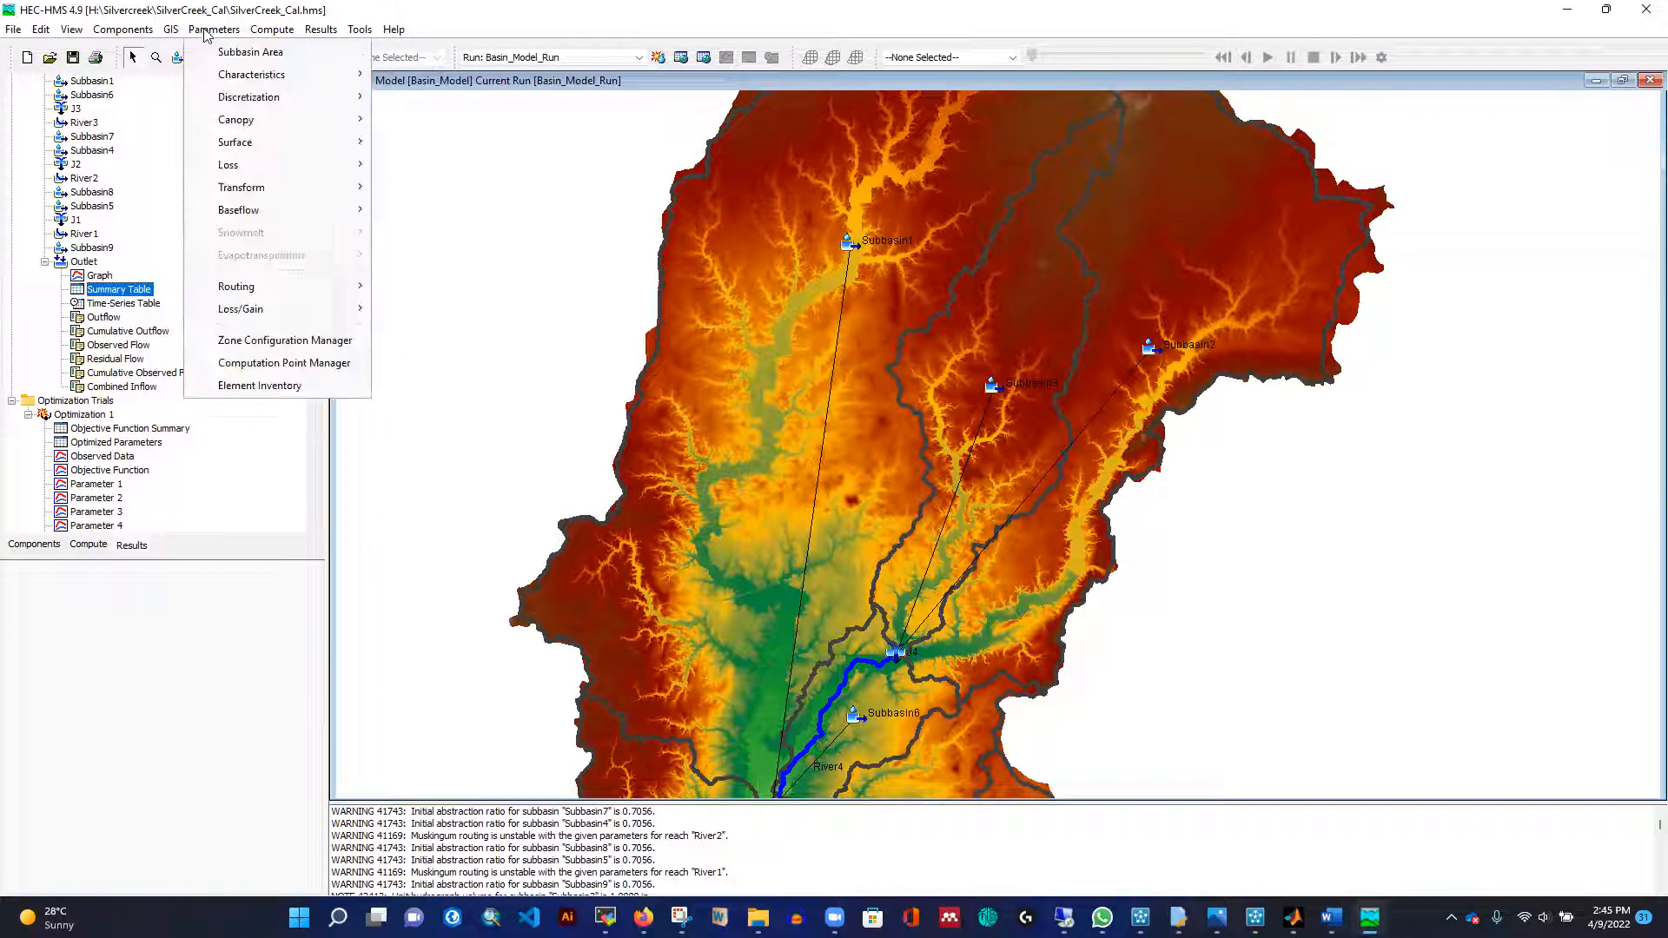
mouse_move(291, 167)
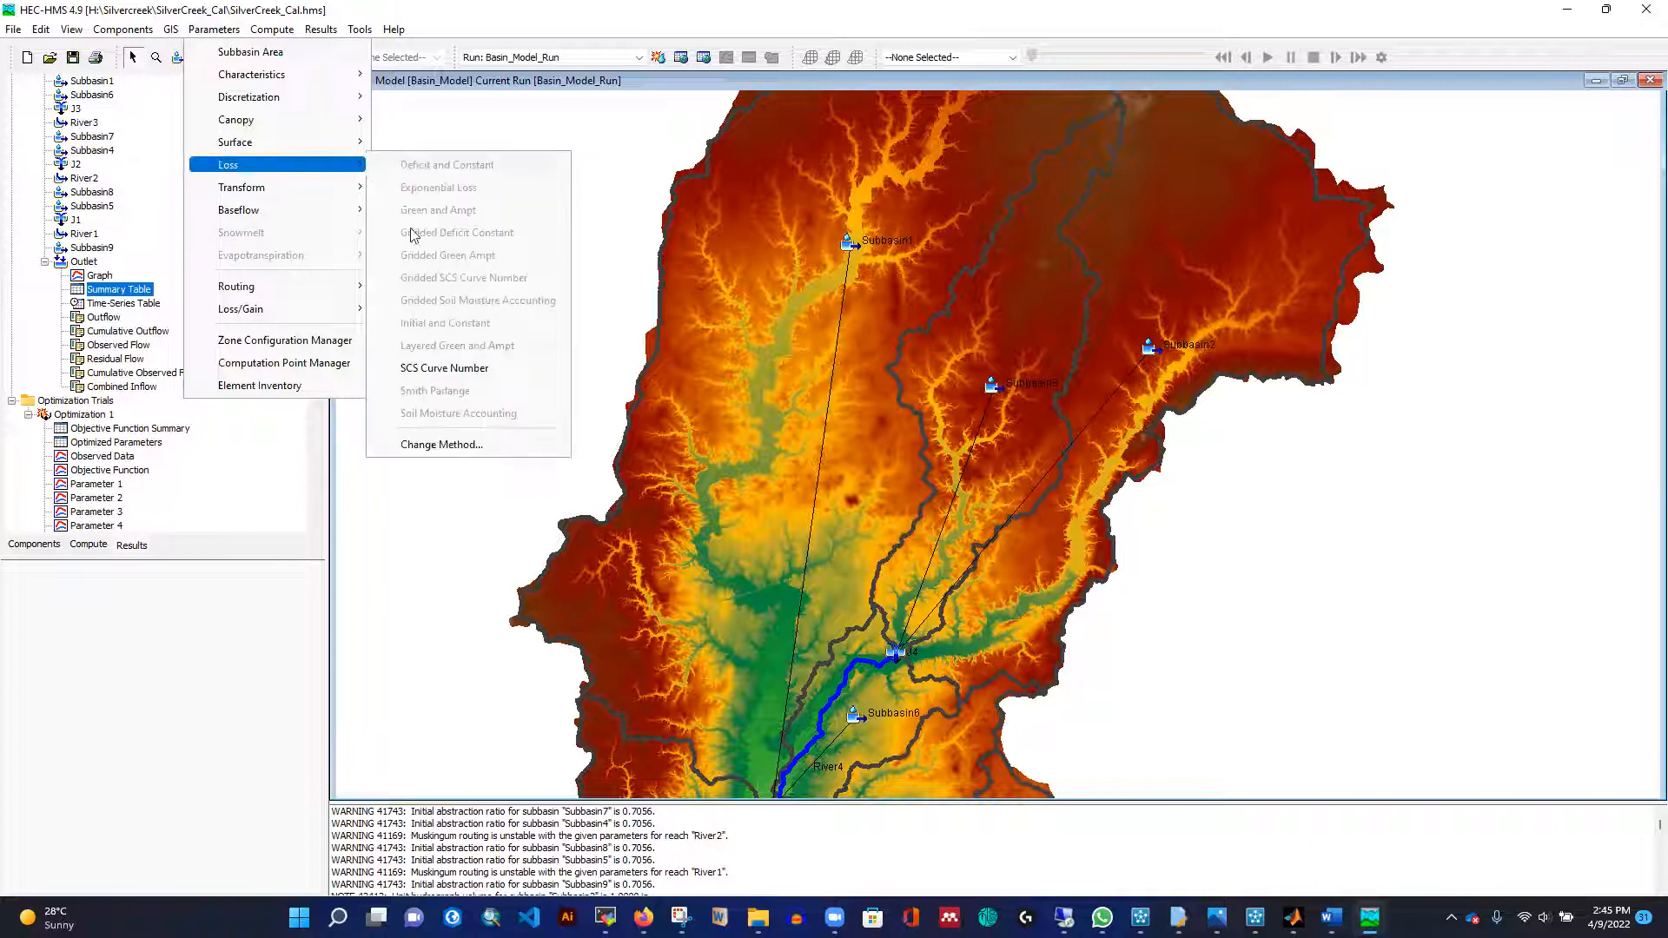
left_click(425, 369)
left_click(377, 238)
left_click_drag(377, 238, 365, 351)
right_click(365, 285)
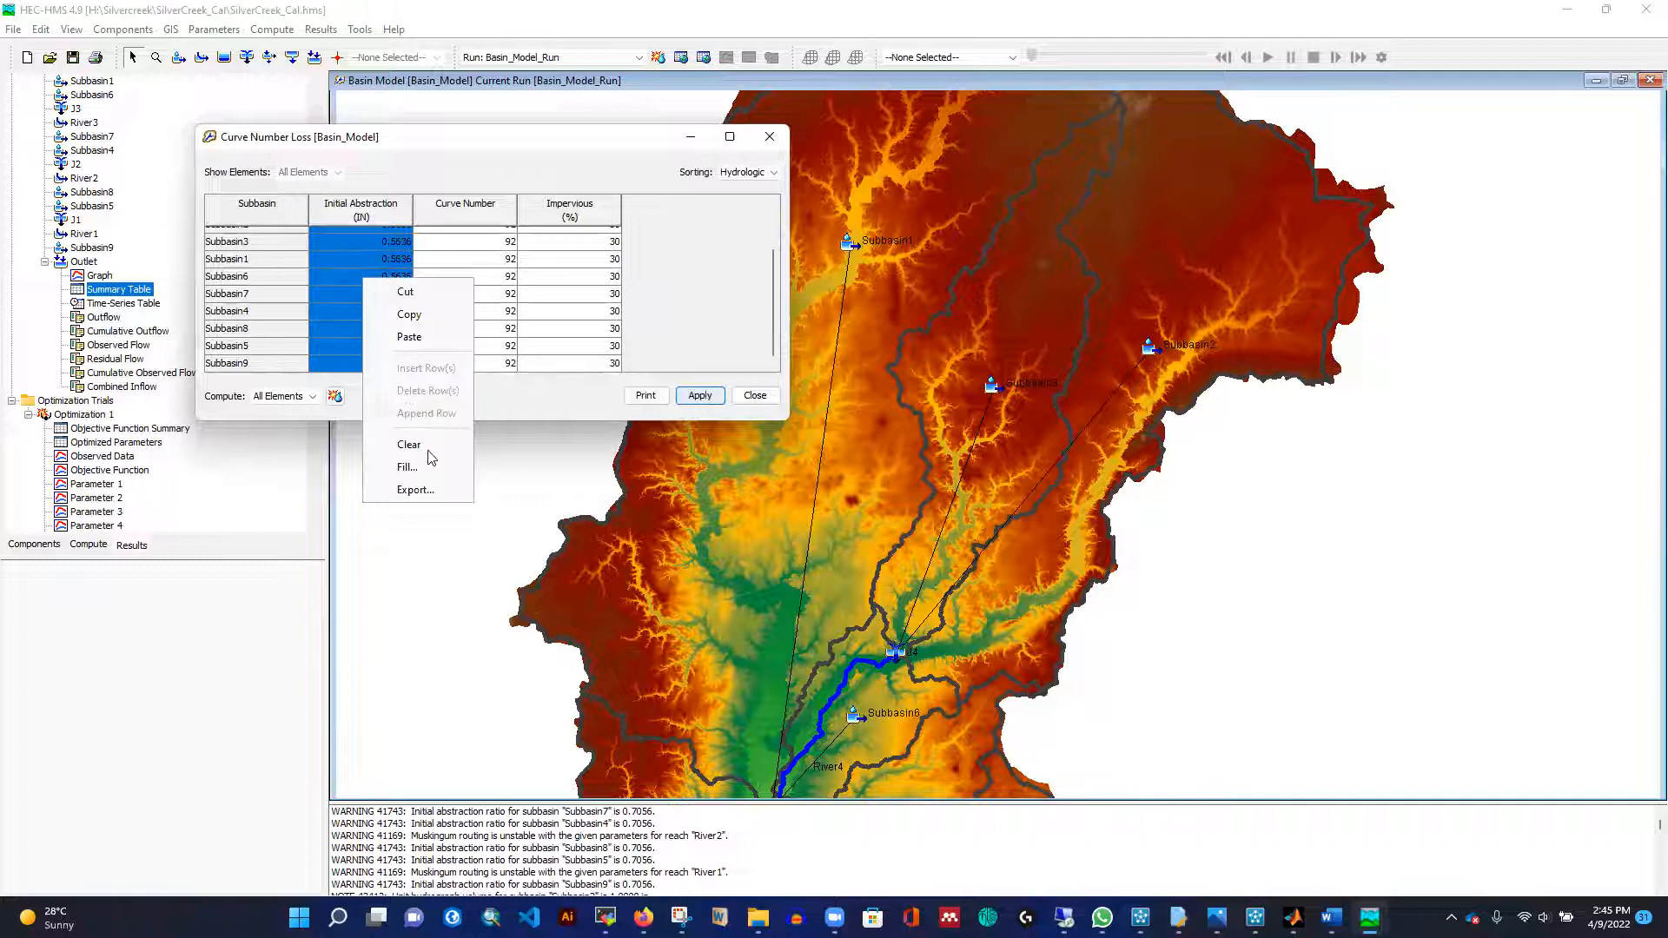
left_click(422, 476)
left_click(426, 197)
left_click(533, 197)
type("-0.02")
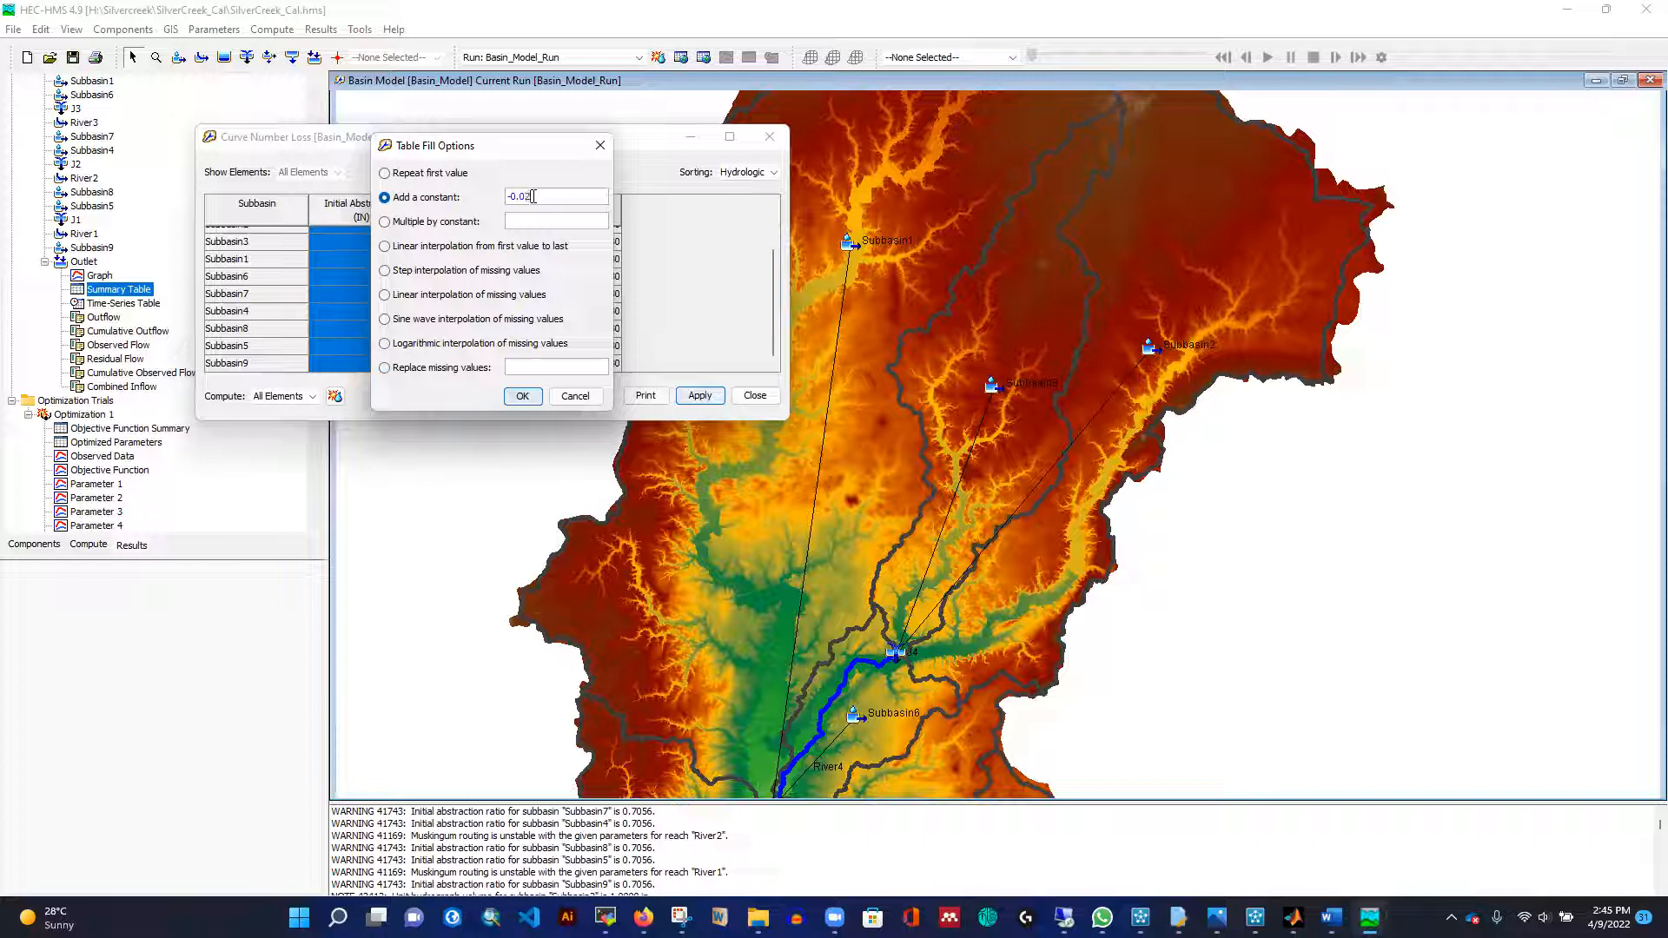
left_click(522, 396)
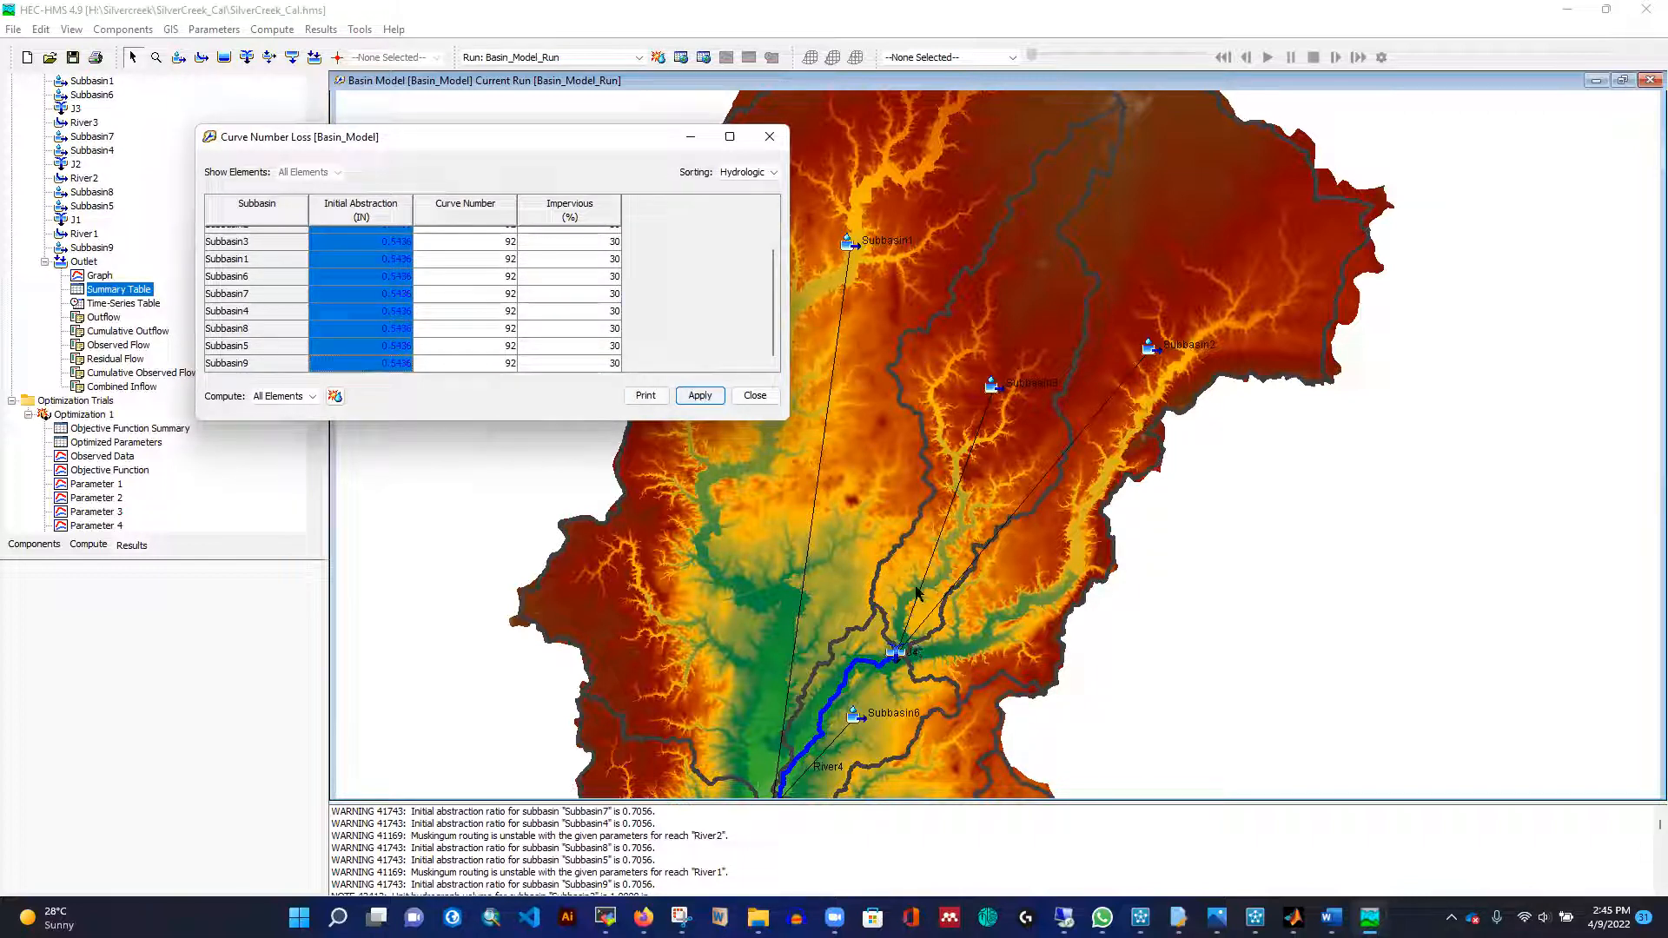
left_click(699, 396)
left_click(755, 396)
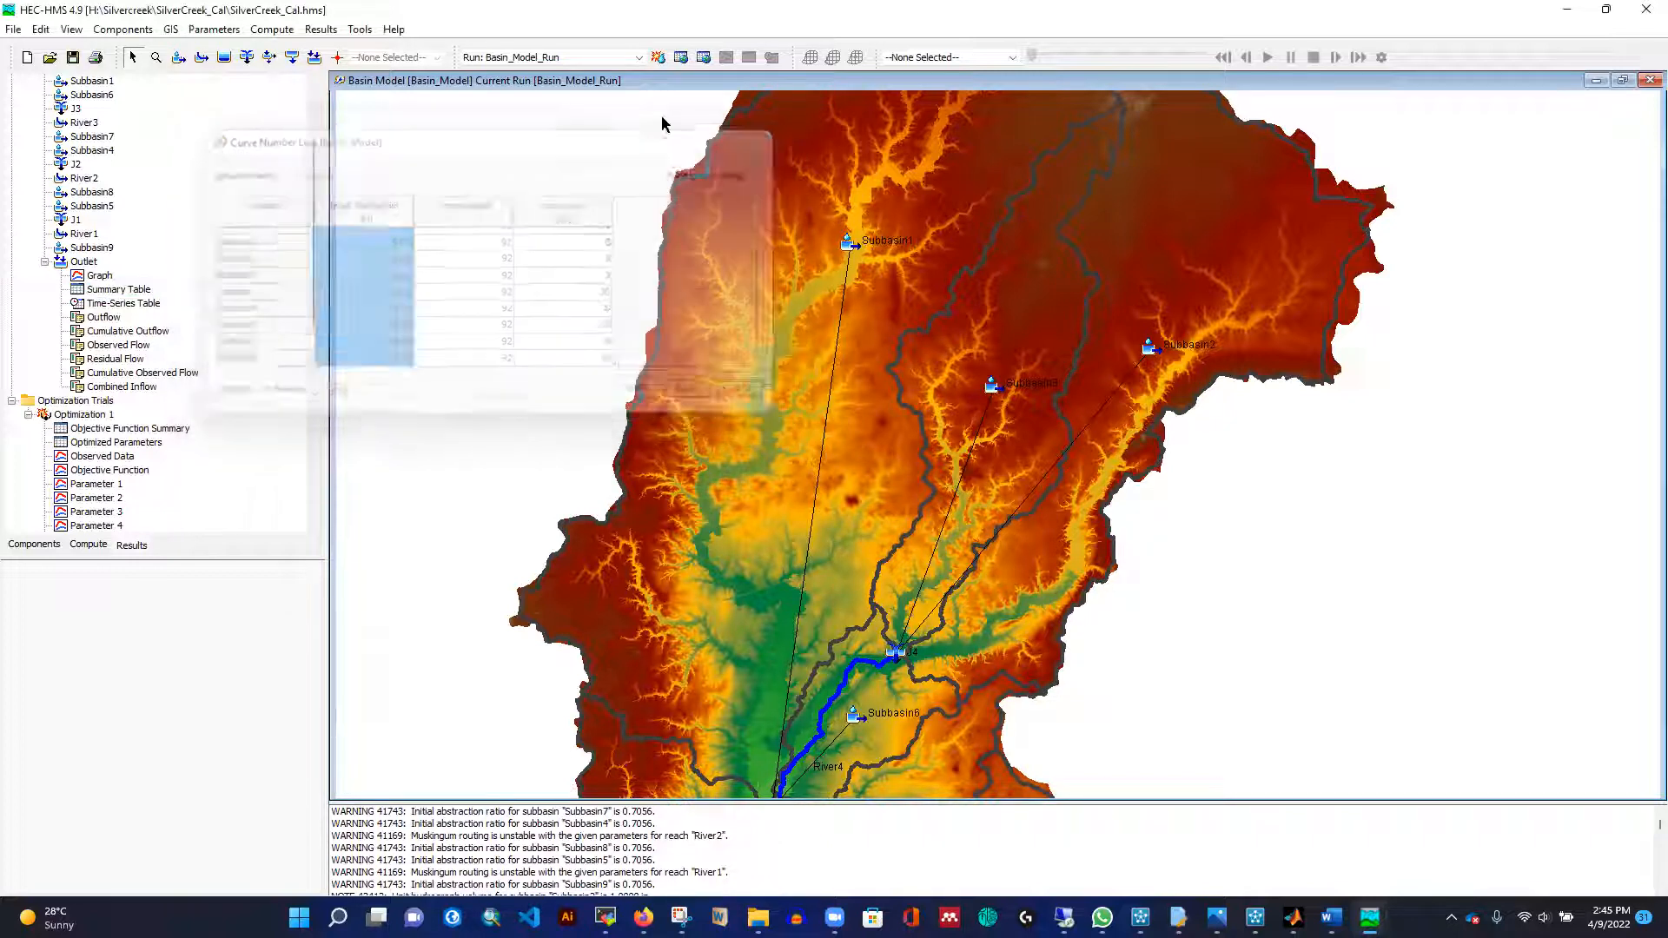
Recompute Basin_Model_Run with initial abstraction lowered by a further 0.02 and compare the Outlet's flows in its graph and summary table.
left_click(662, 60)
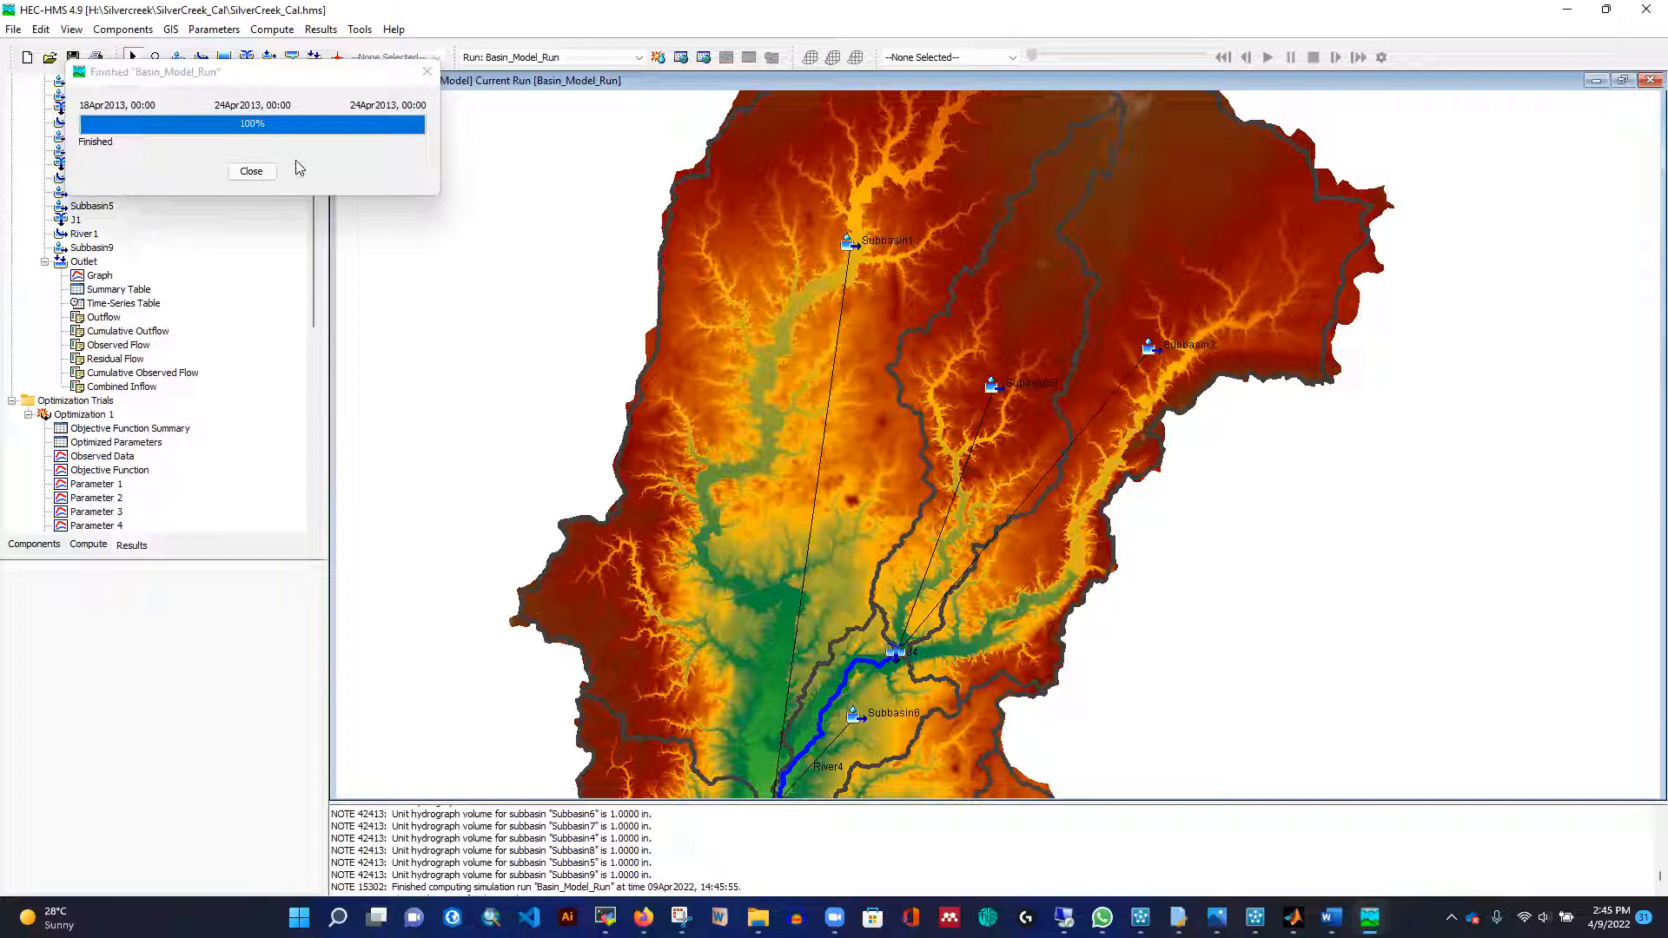
left_click(248, 171)
left_click(99, 276)
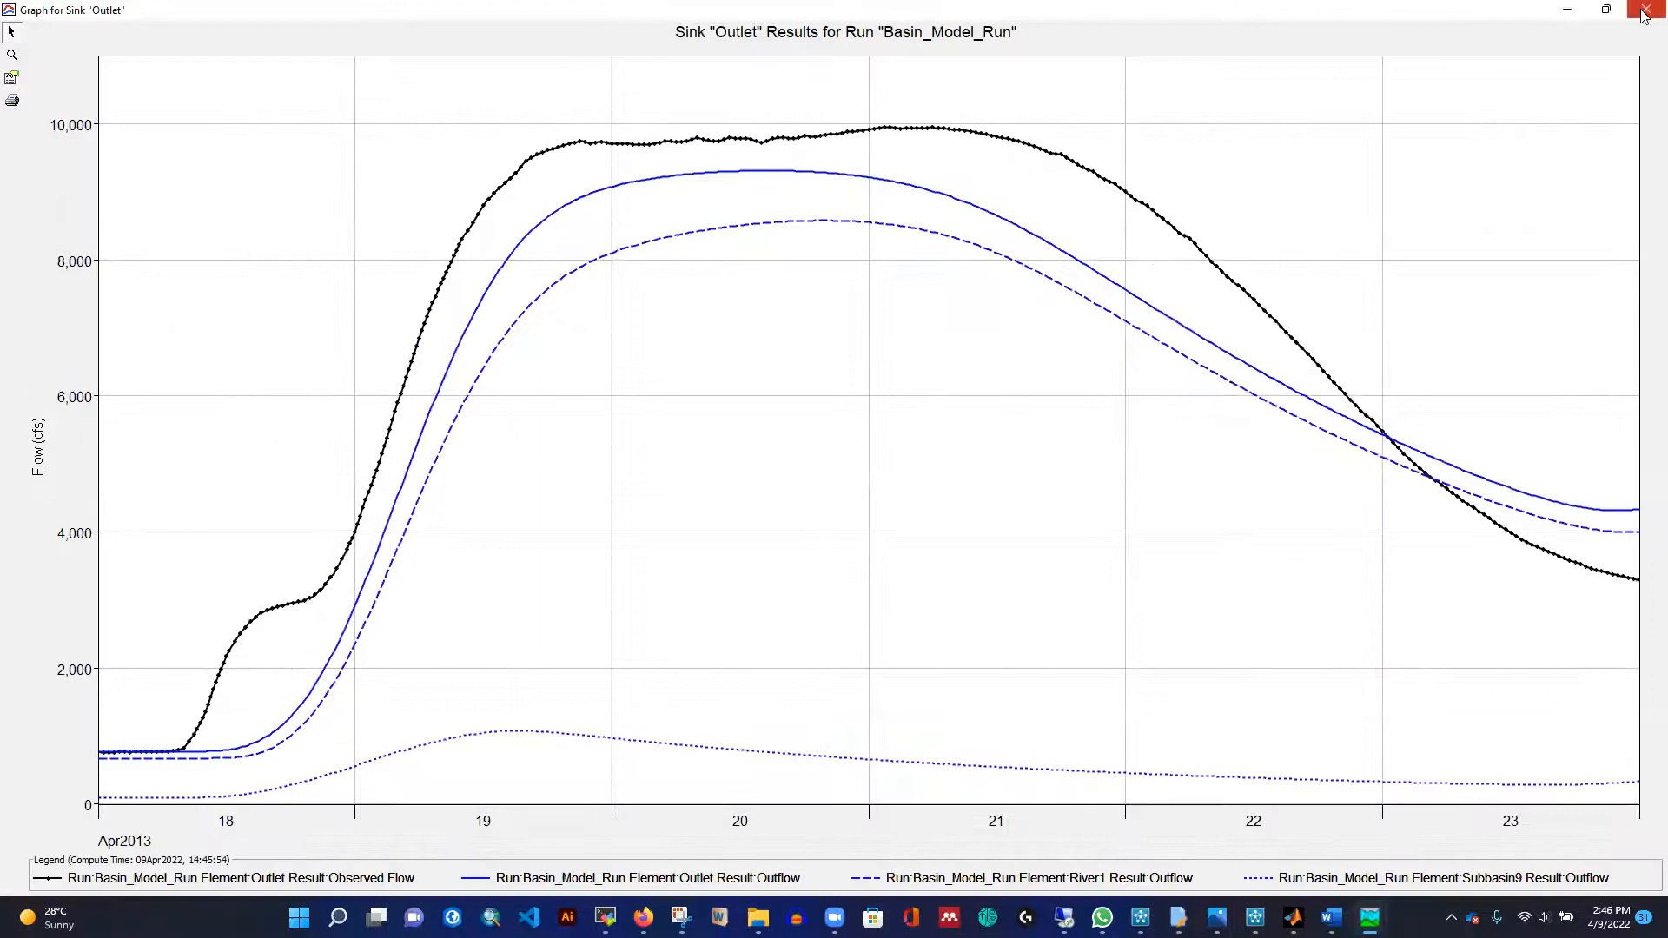
left_click(1645, 14)
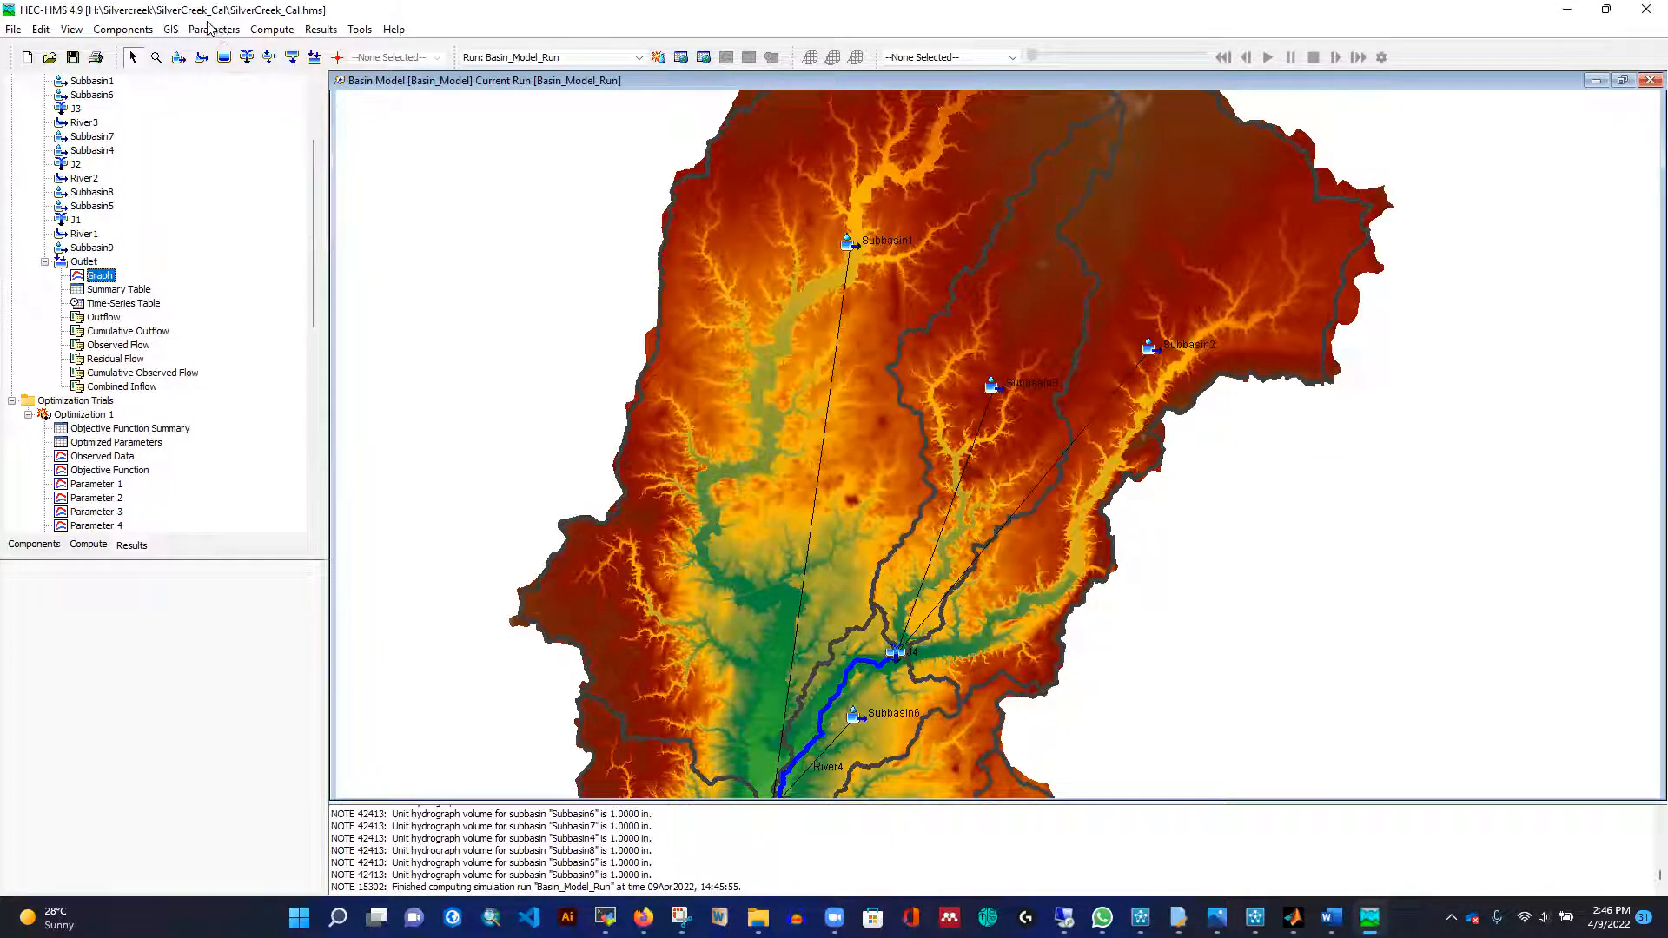
left_click(137, 290)
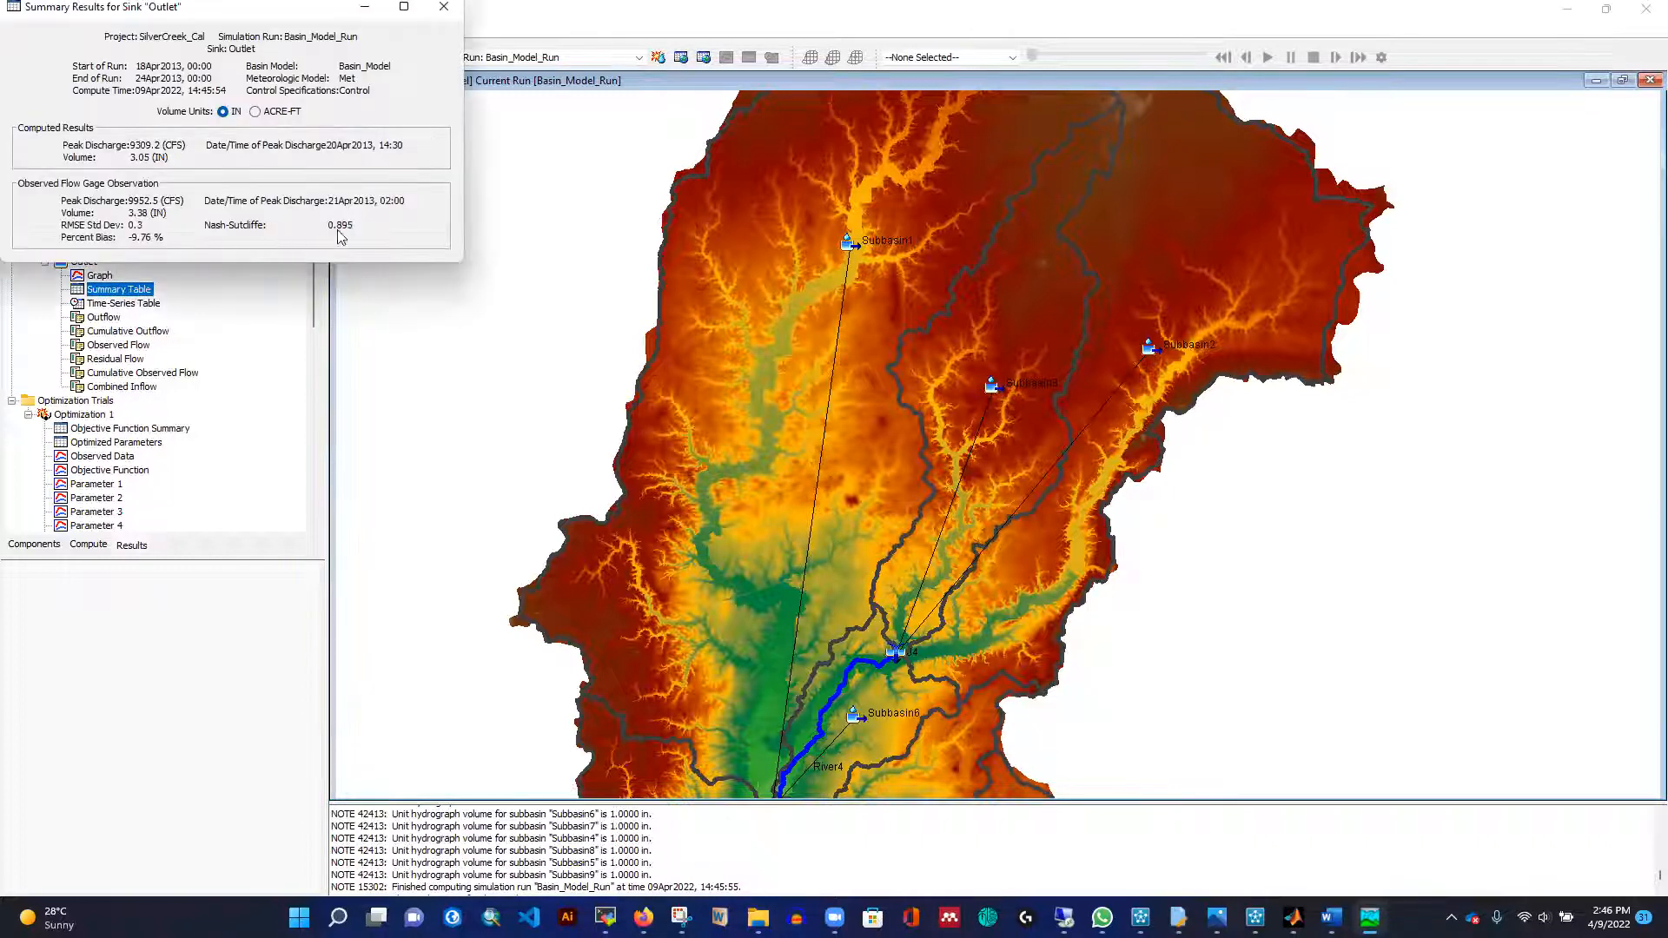
left_click(443, 7)
Set the initial abstraction of Subbasin2 and Subbasin3 to 0.35 in in the SCS Curve Number loss parameters.
left_click(217, 30)
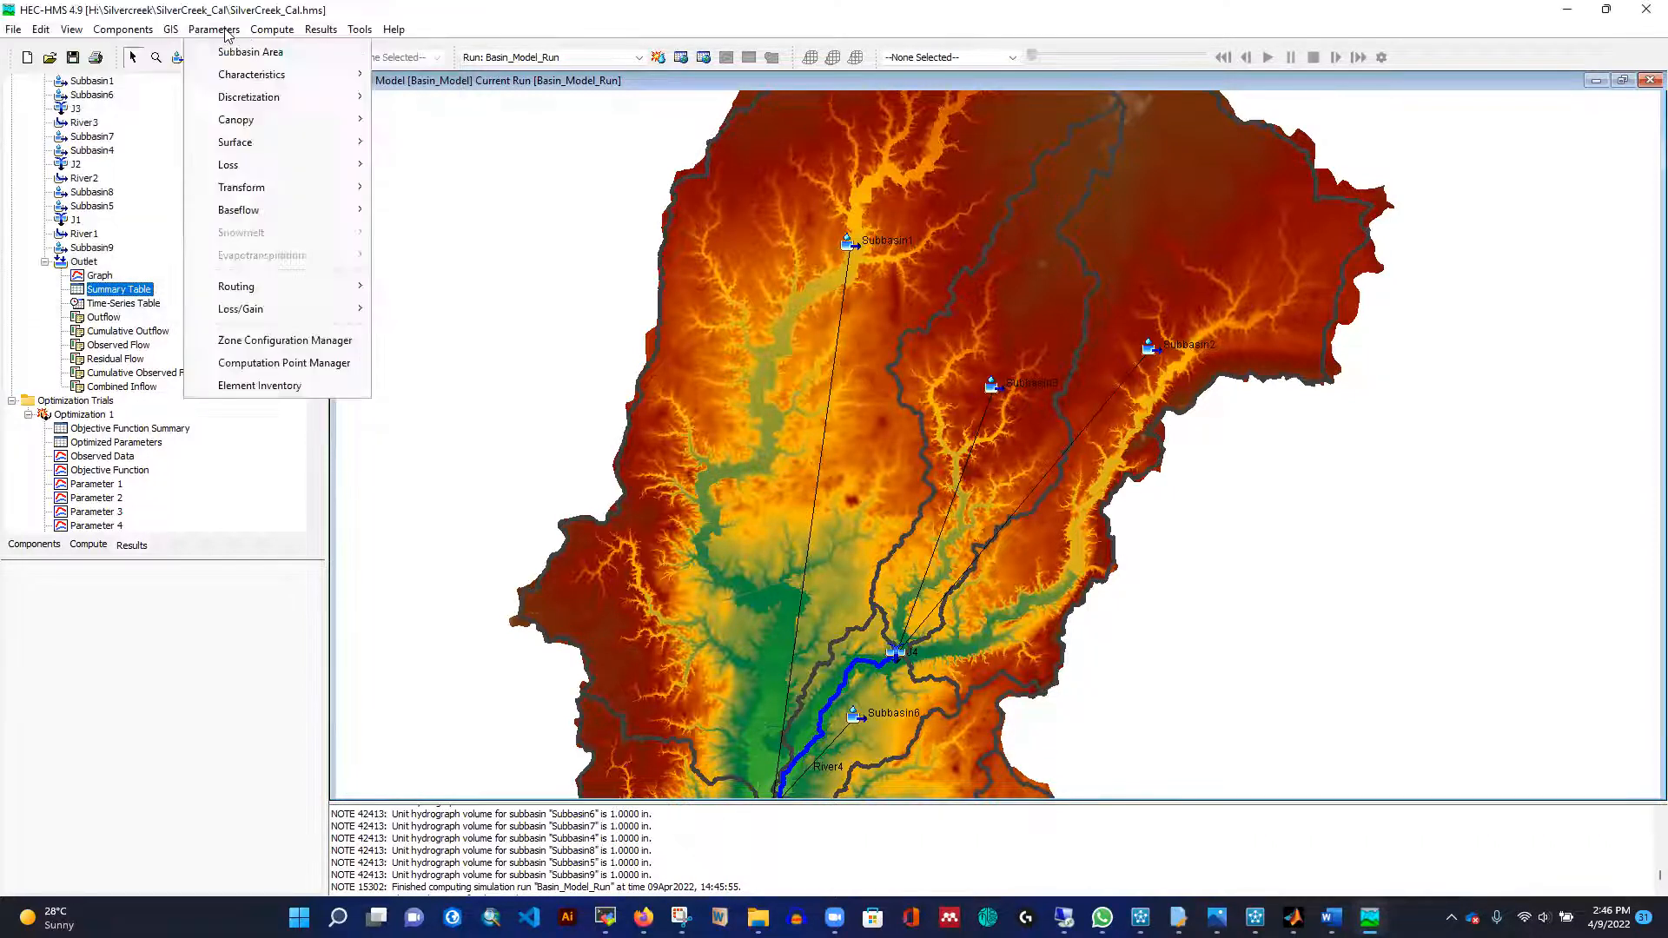
mouse_move(287, 165)
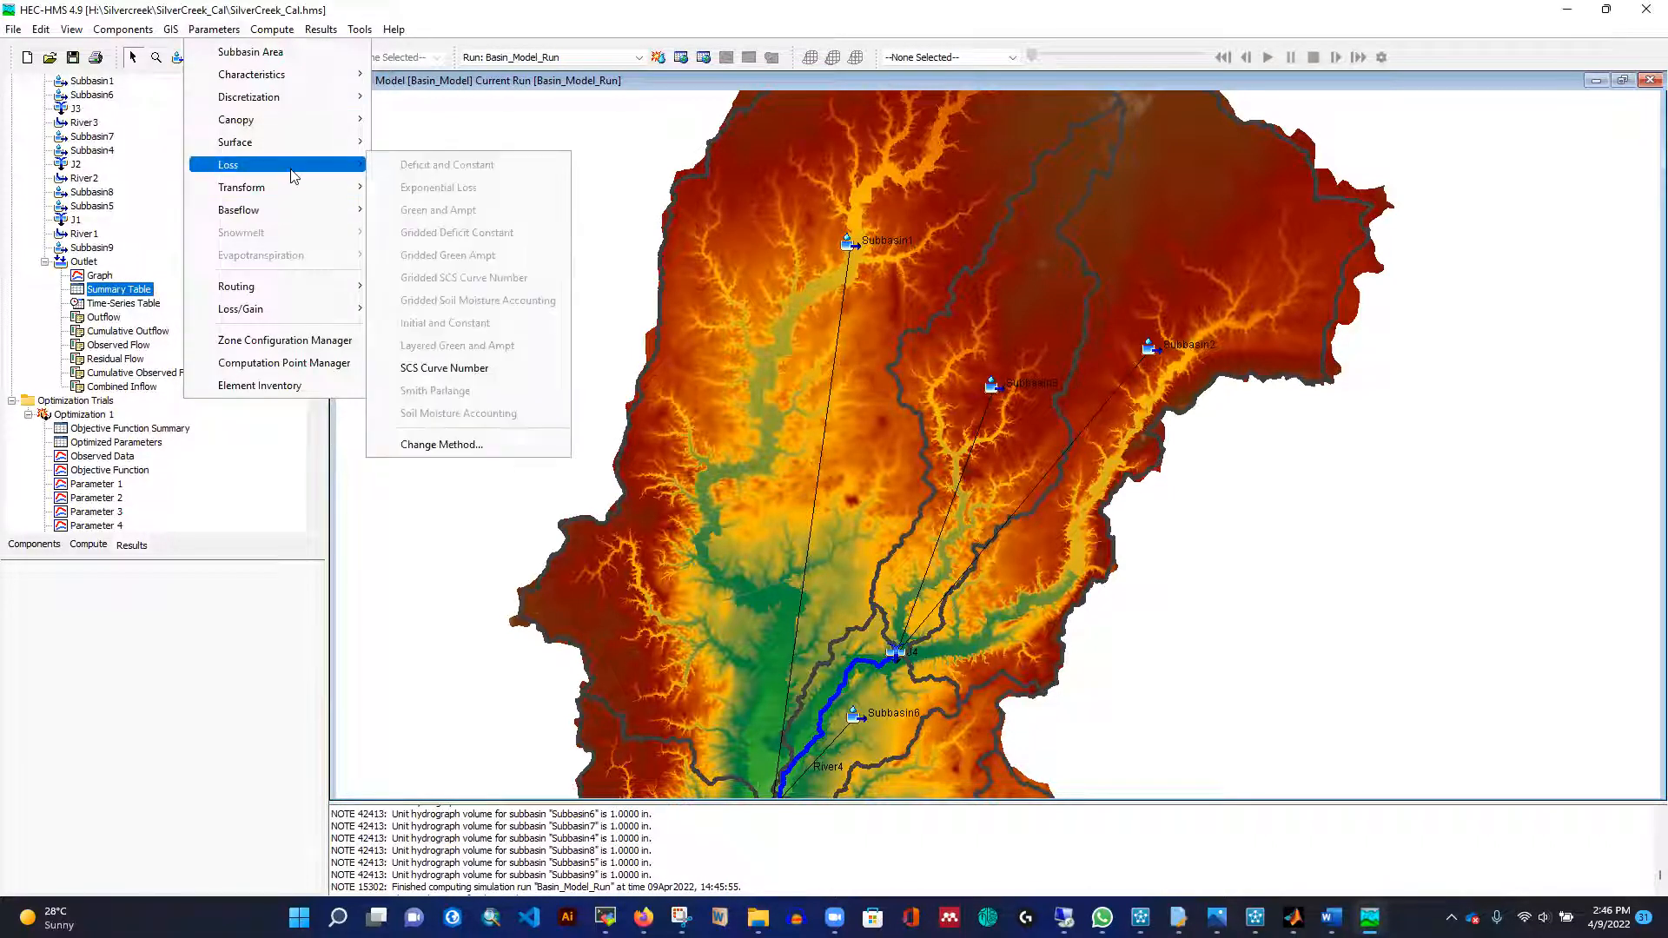
left_click(443, 368)
left_click_drag(591, 150, 611, 151)
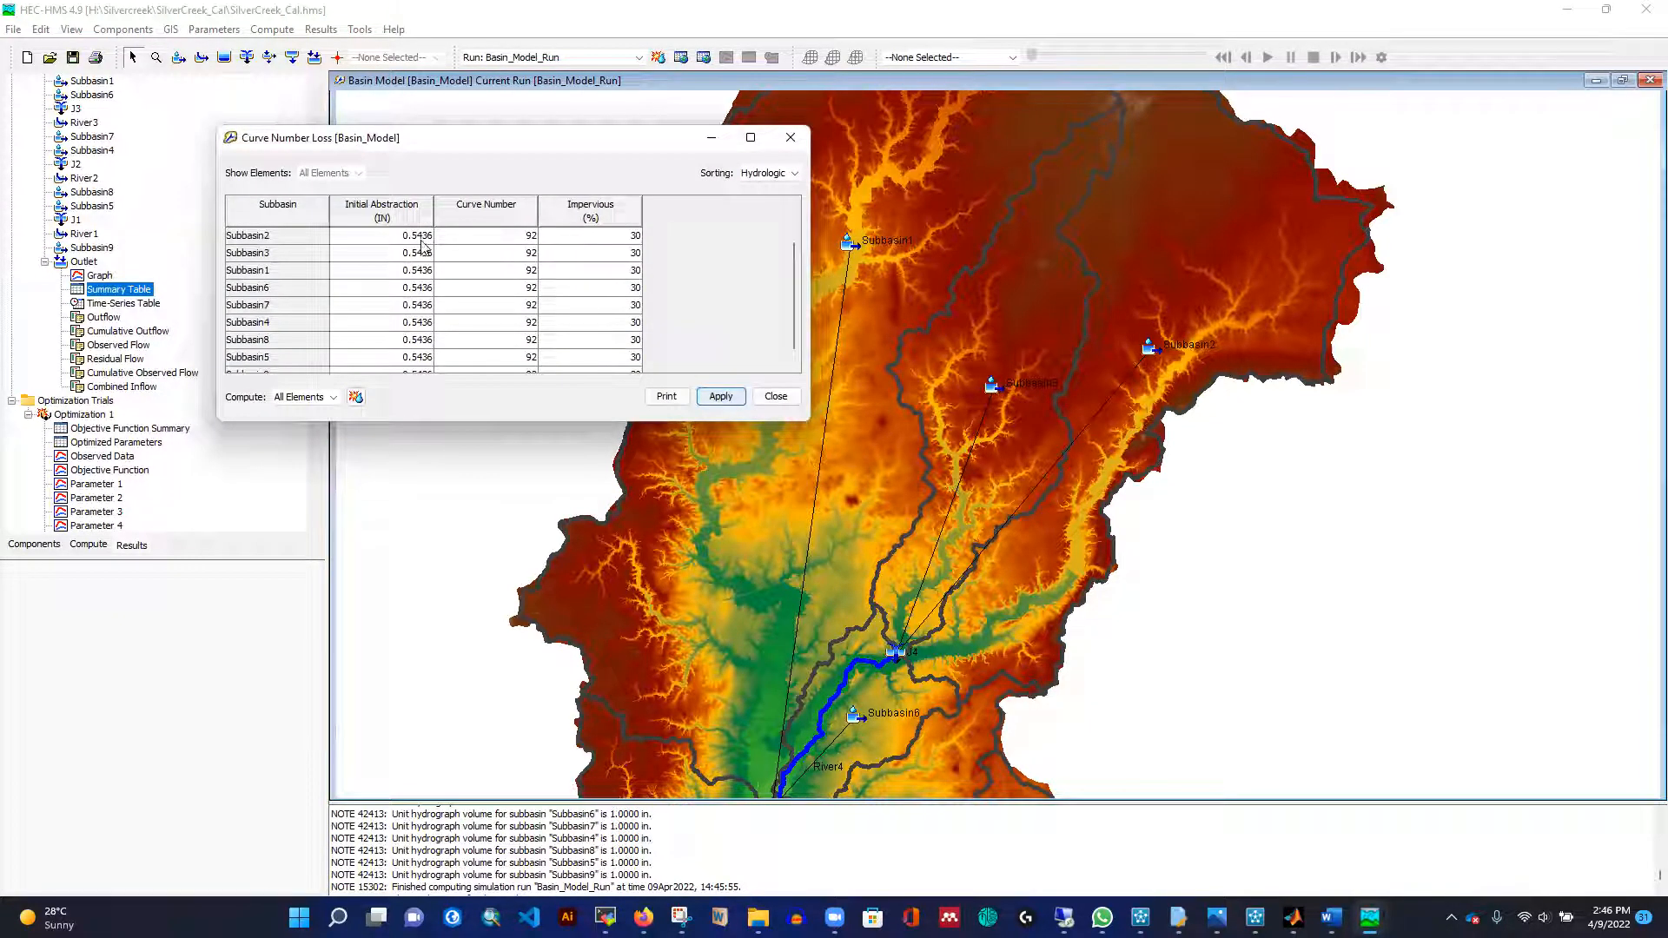
left_click(411, 242)
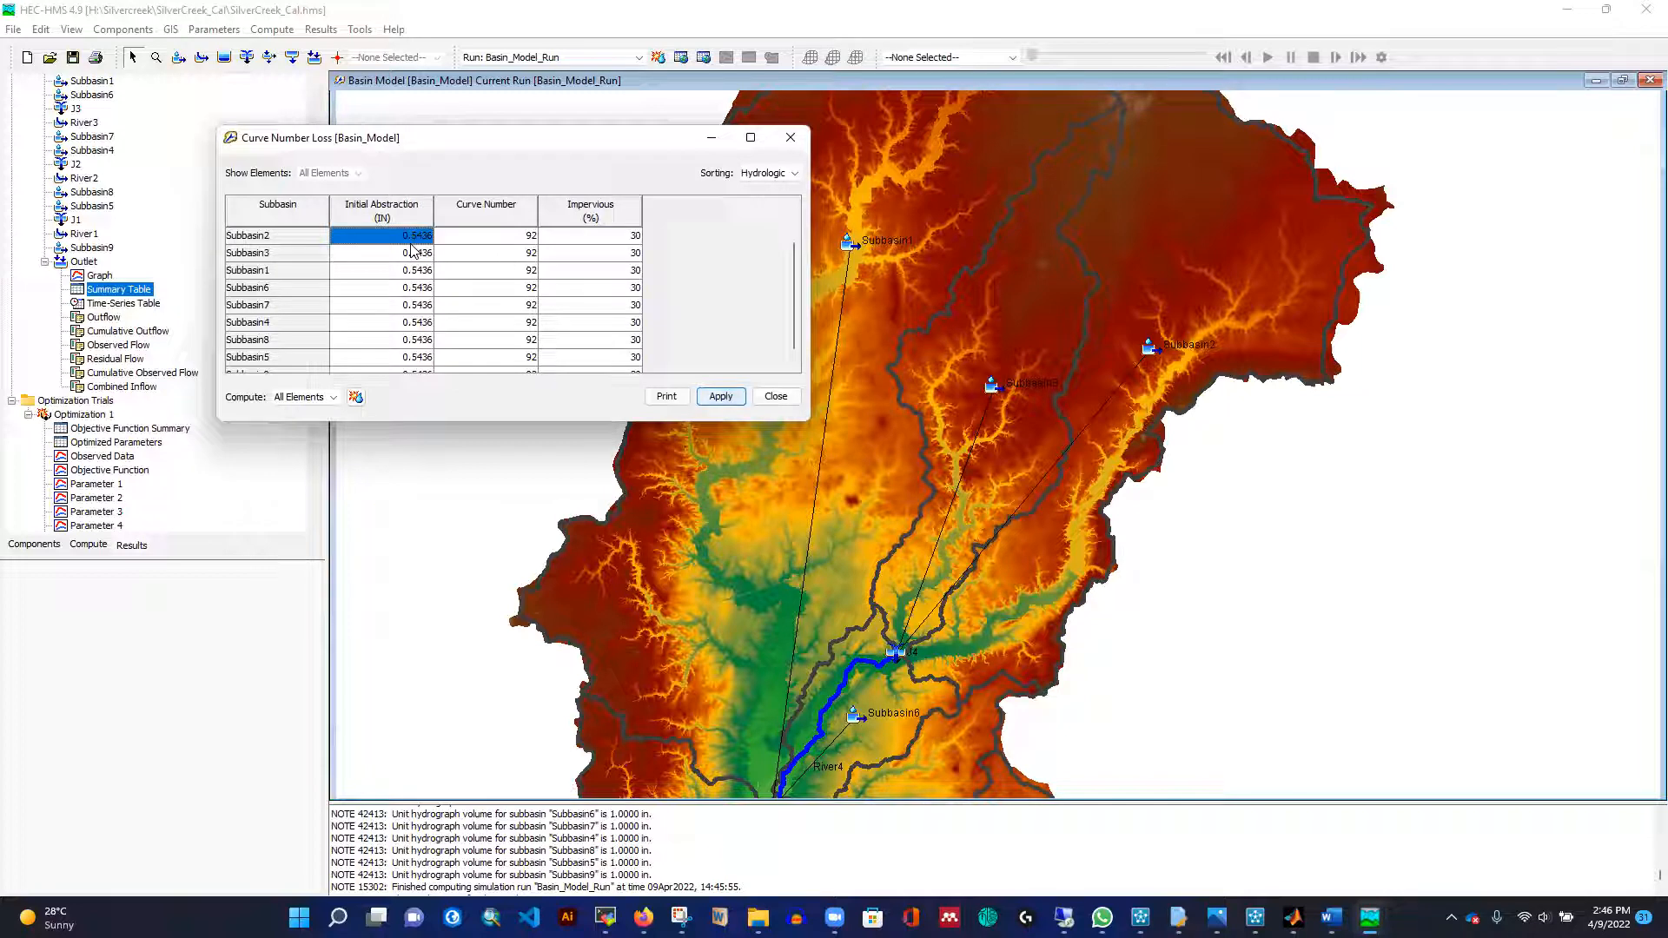
type("0.3")
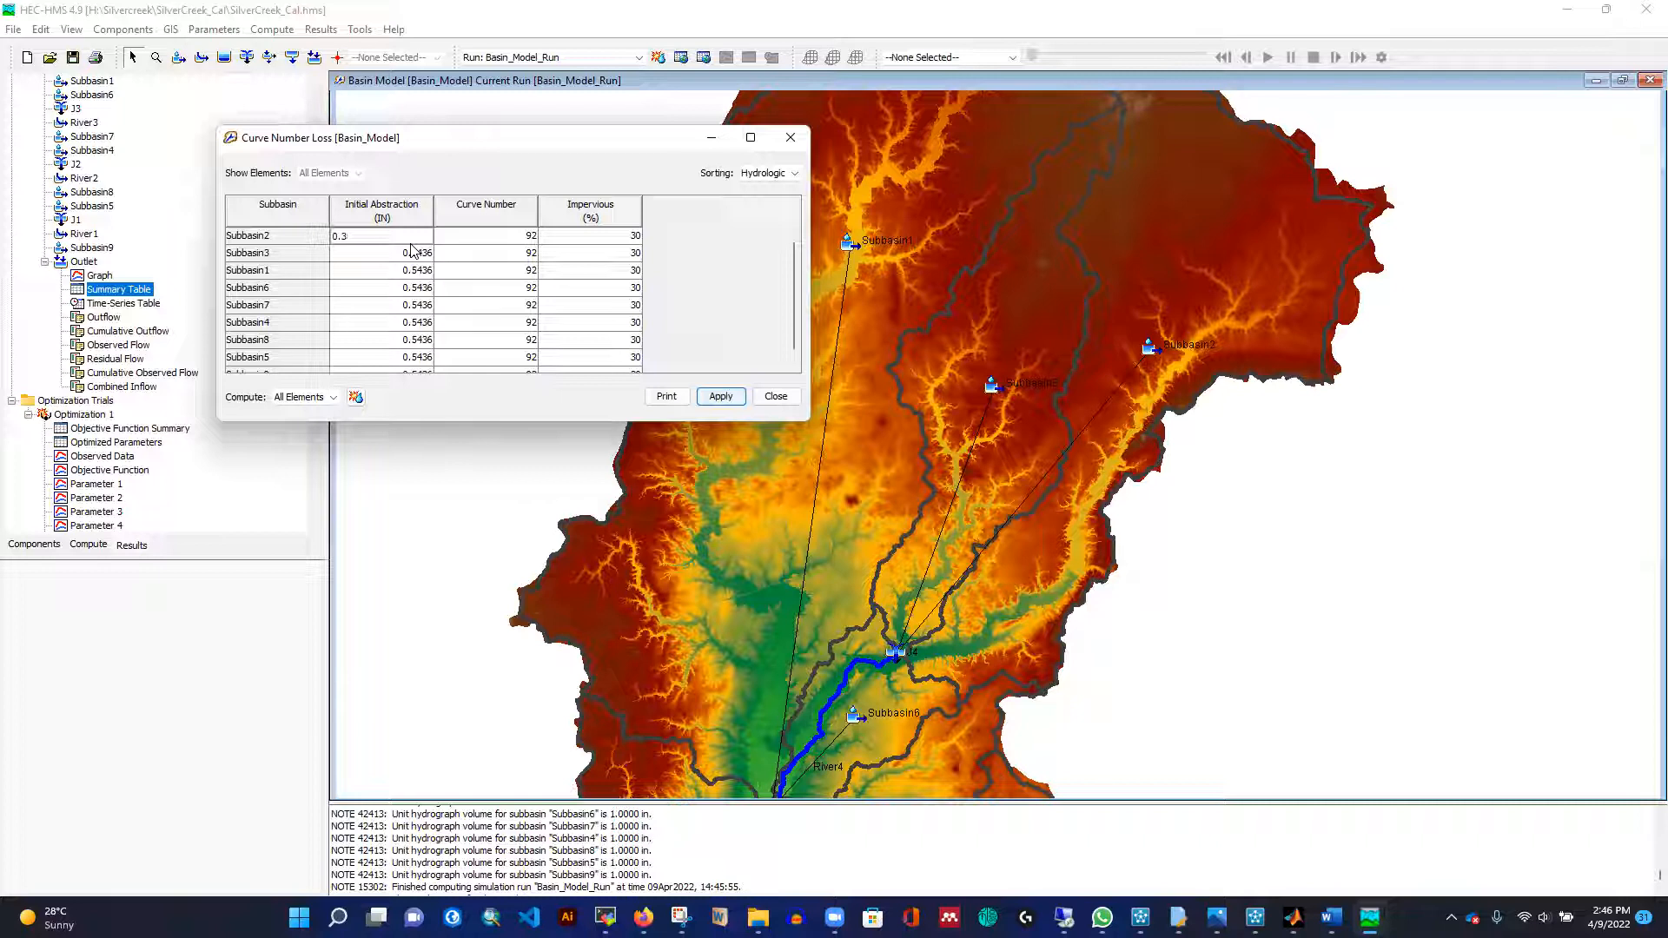
type("5")
left_click(411, 257)
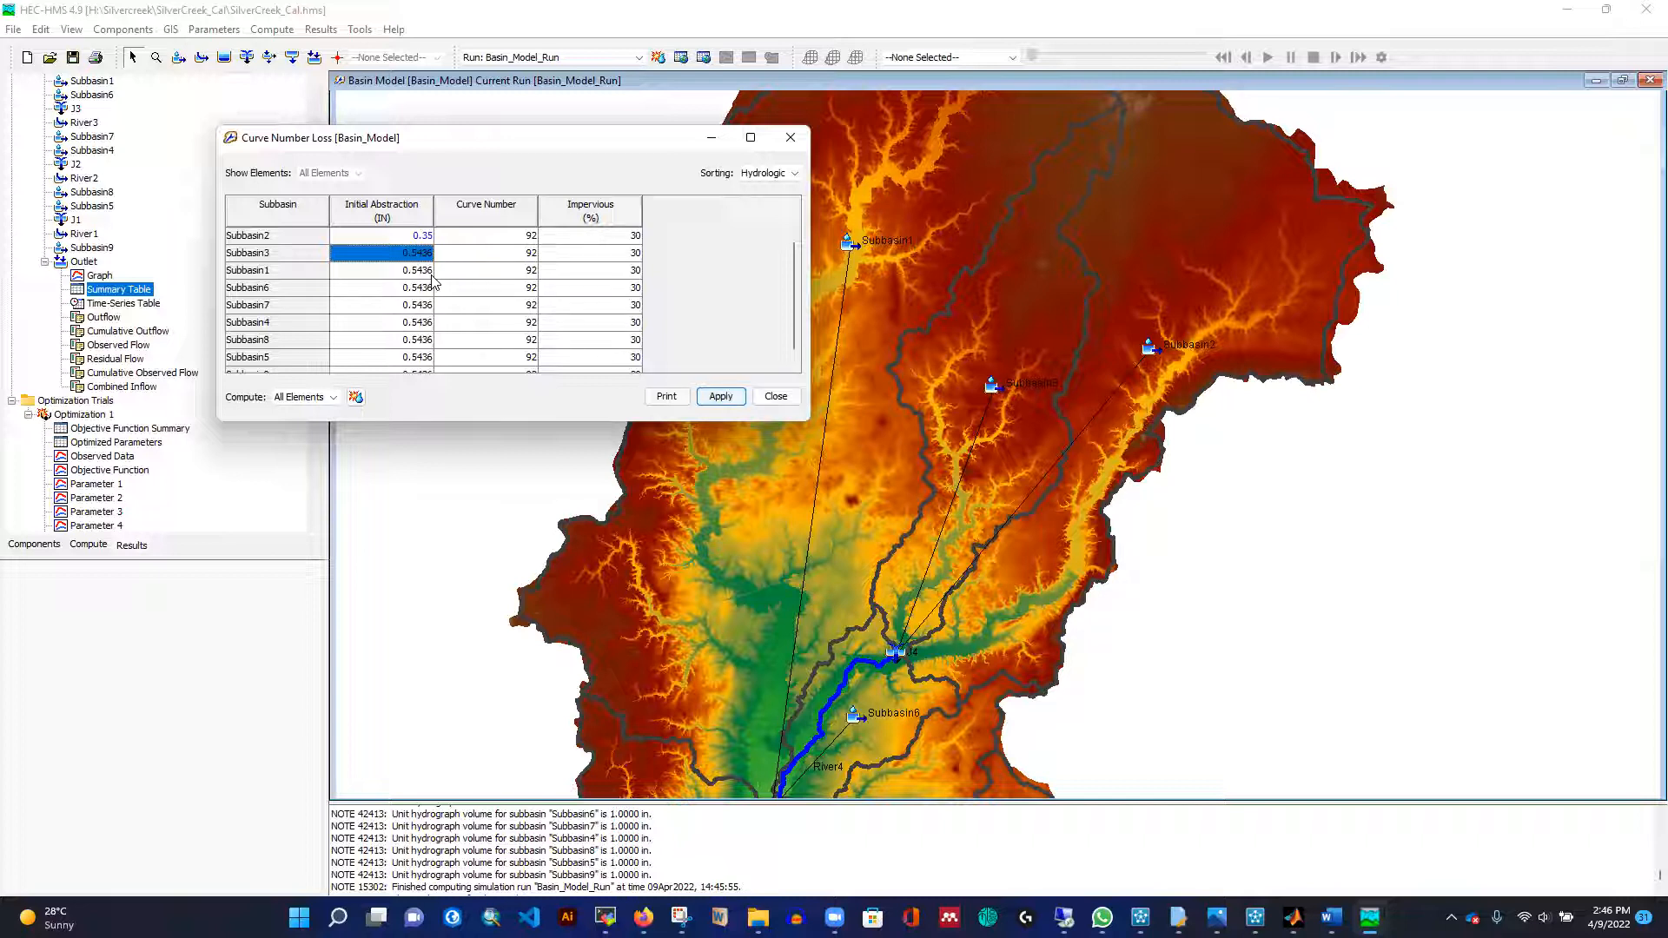
type("0.")
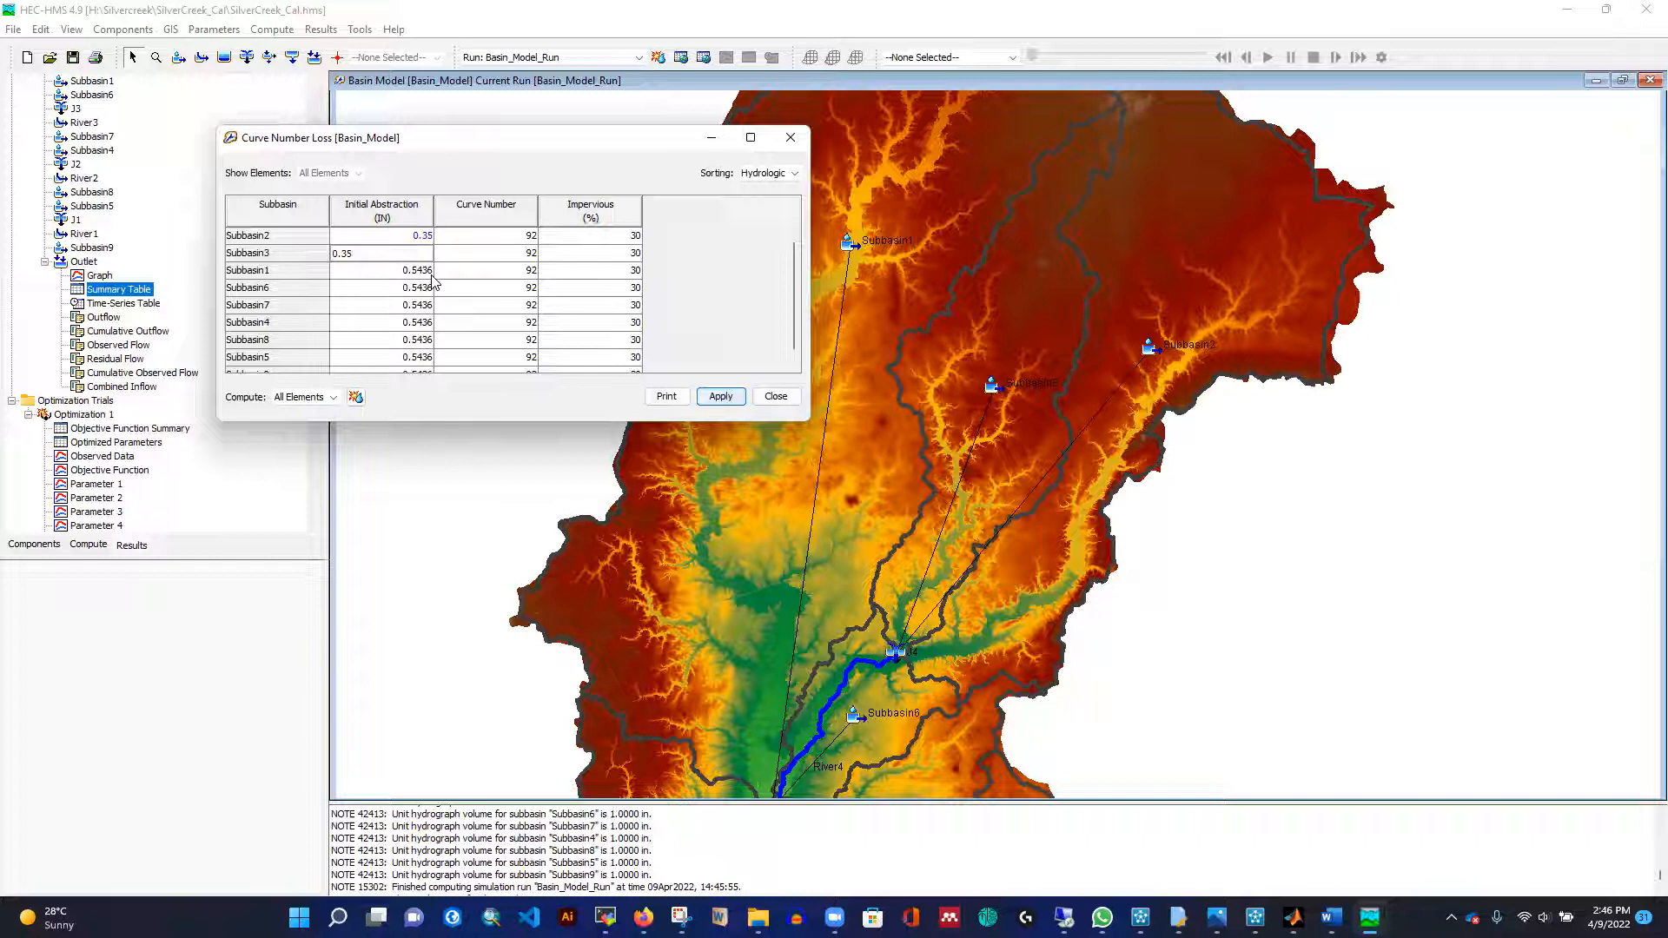
Set Subbasin1's initial abstraction to 0.35 in, apply the loss parameter changes and close the Curve Number Loss editor.
left_click(406, 276)
left_click(405, 277)
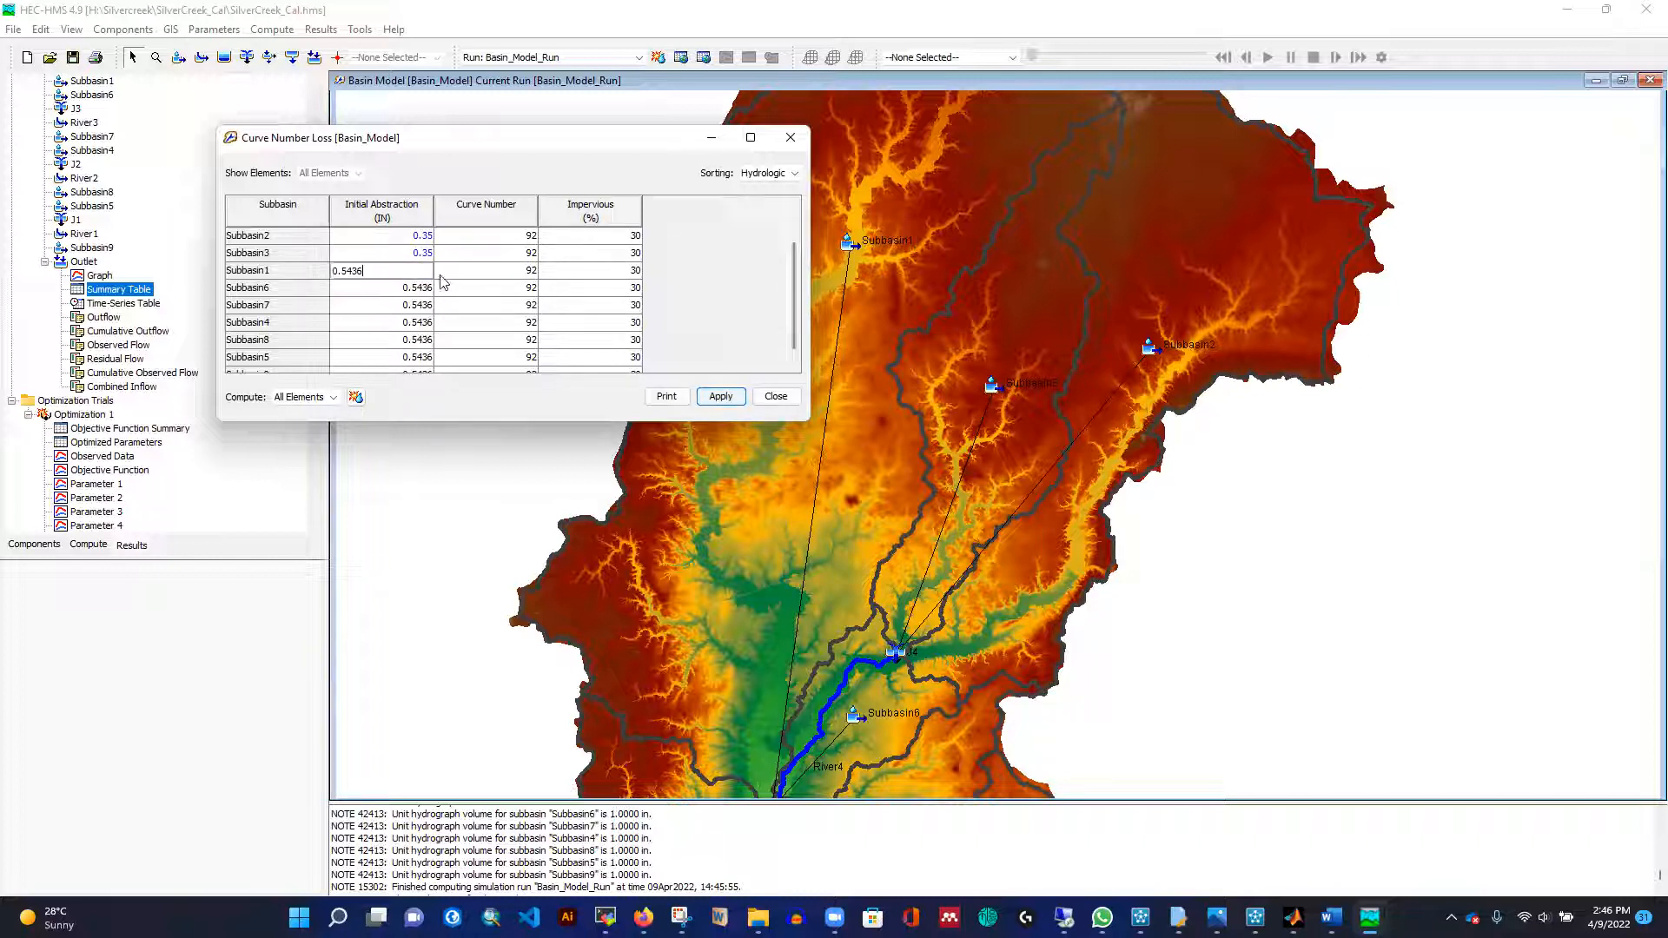
key("BackSpace")
left_click(396, 297)
left_click(719, 396)
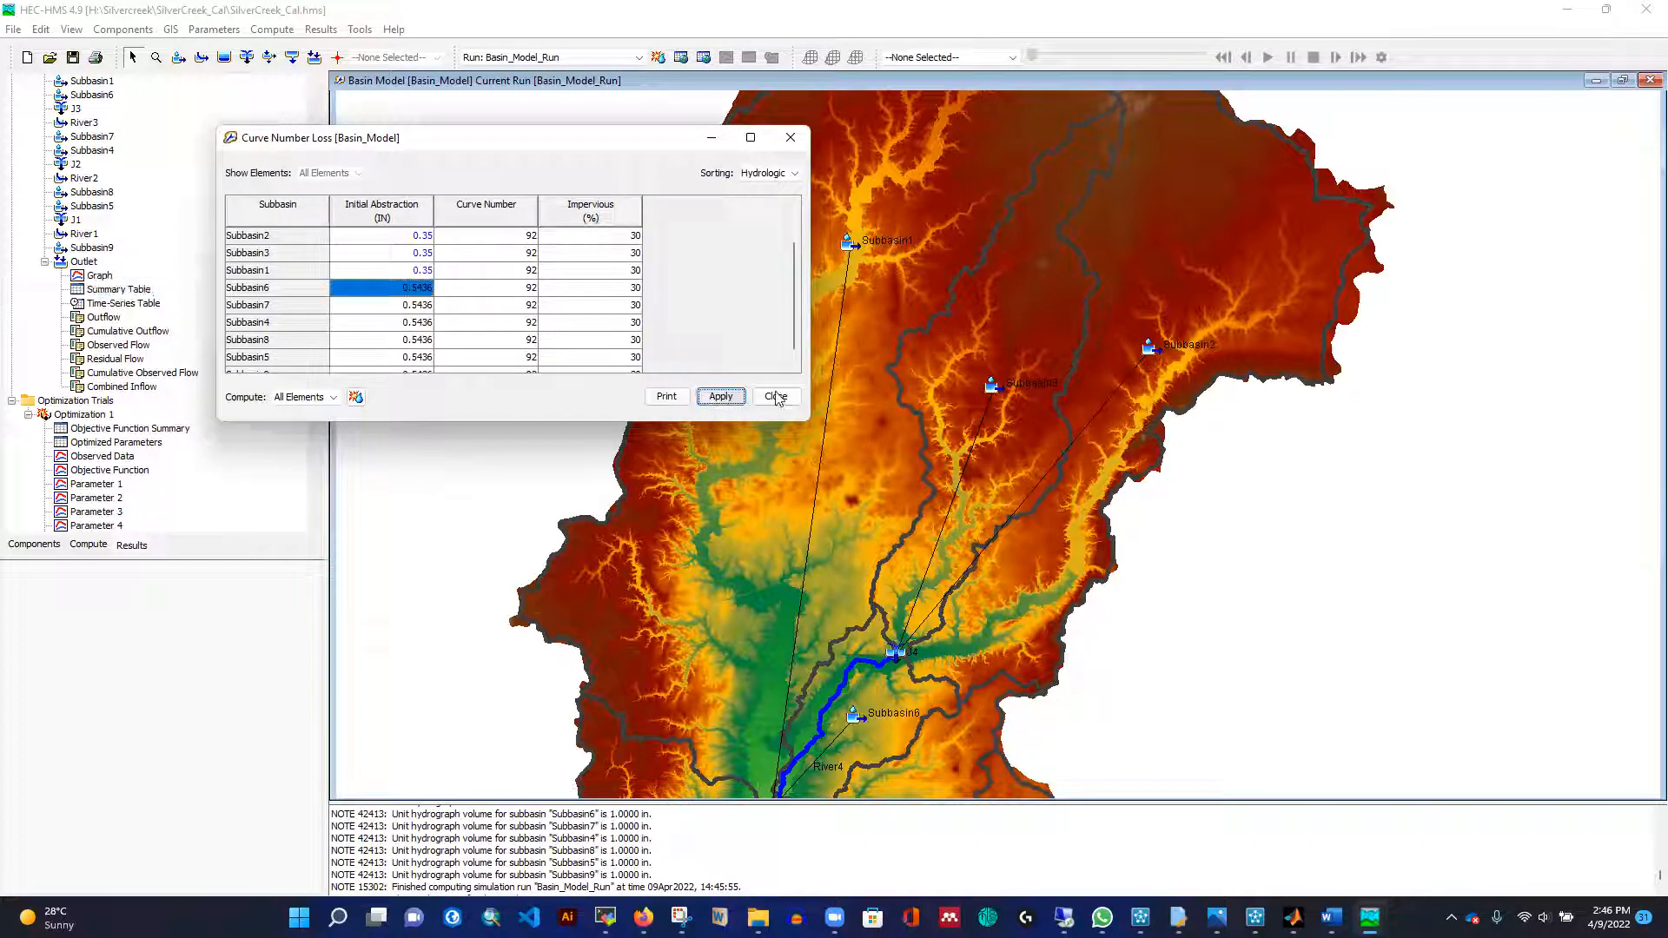
left_click(776, 396)
Recompute Basin_Model_Run with the lowered initial abstraction for Subbasins 1, 2 and 3, and compare the Outlet's flows in its graph and summary table.
left_click(660, 57)
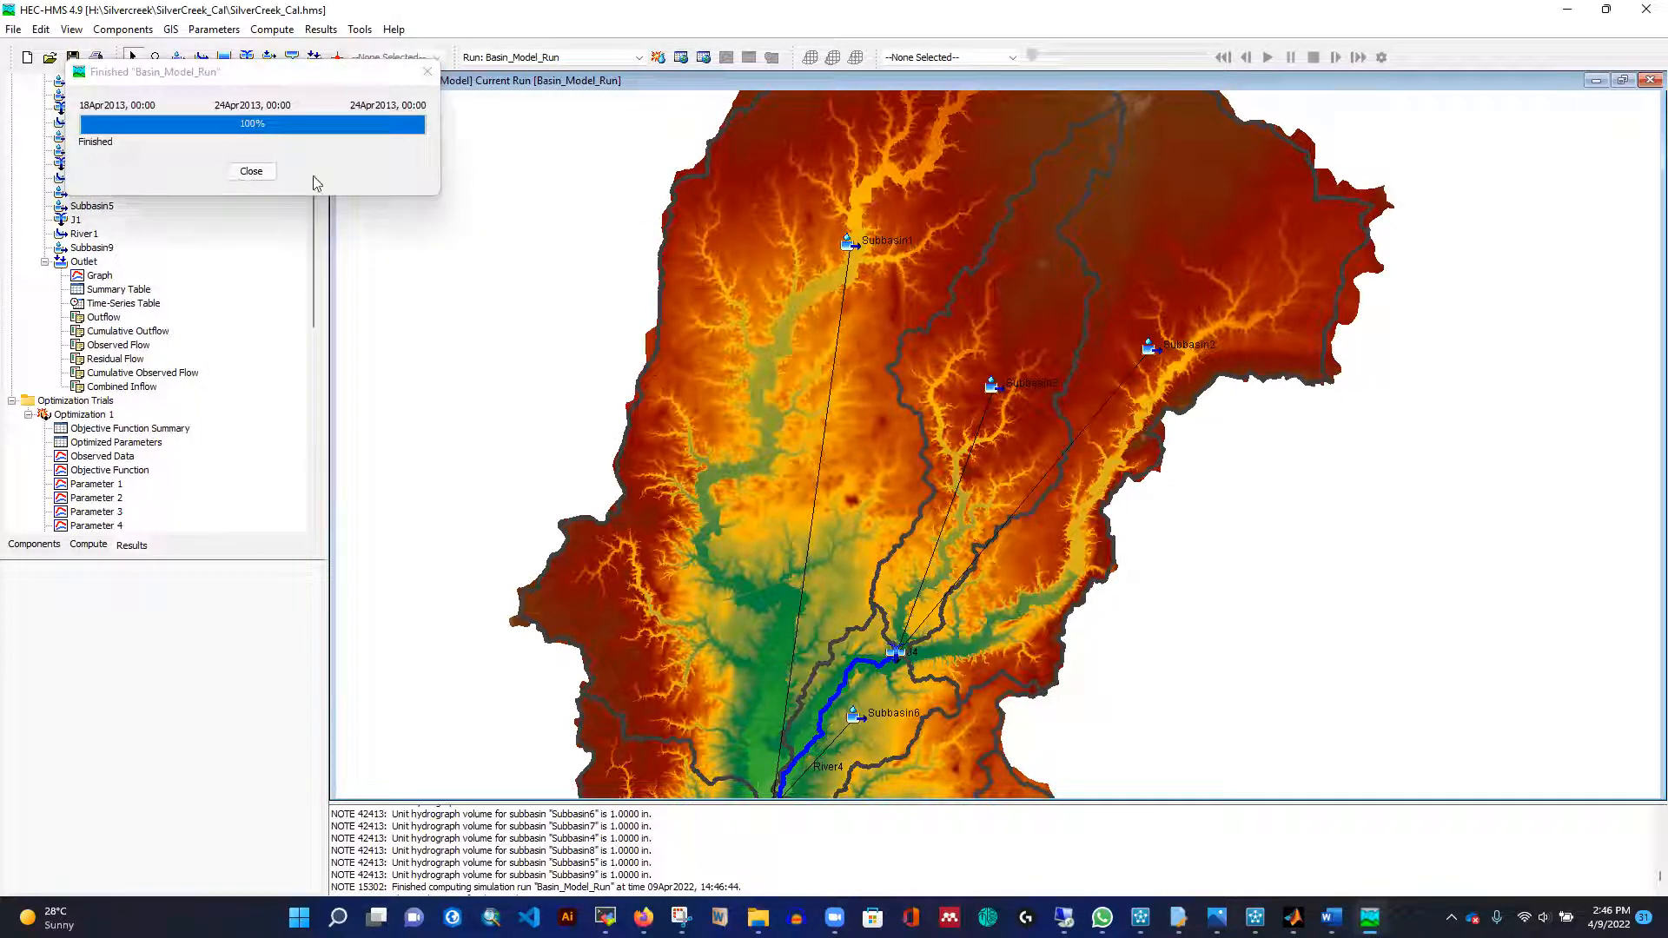
left_click(244, 173)
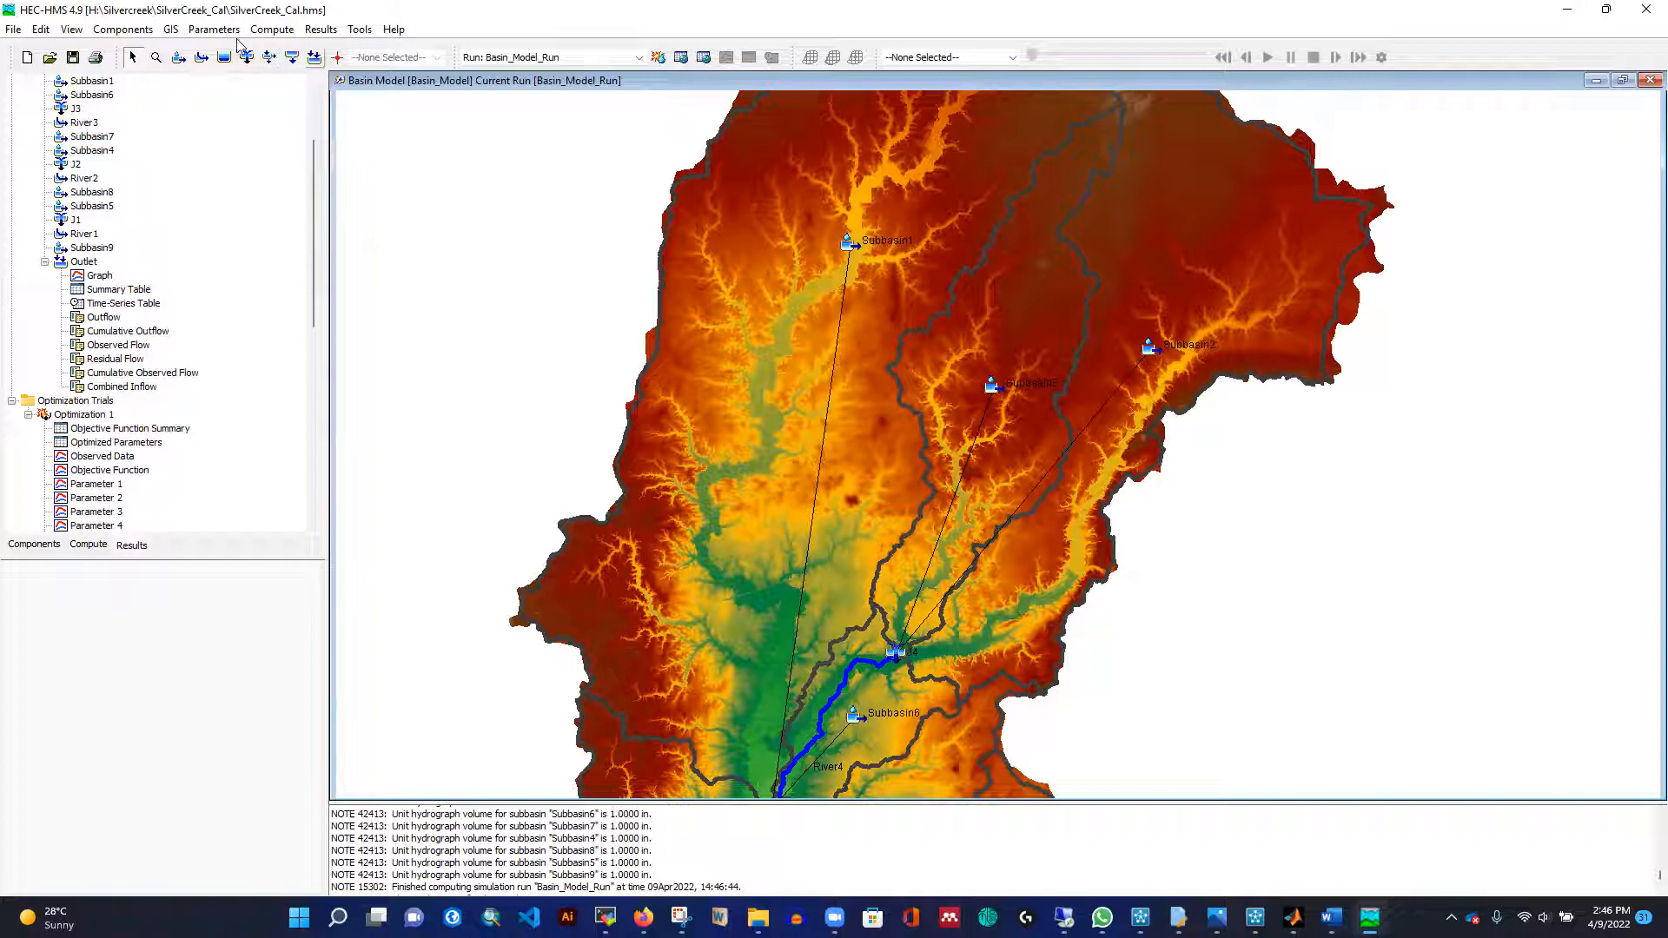
left_click(103, 279)
left_click(446, 13)
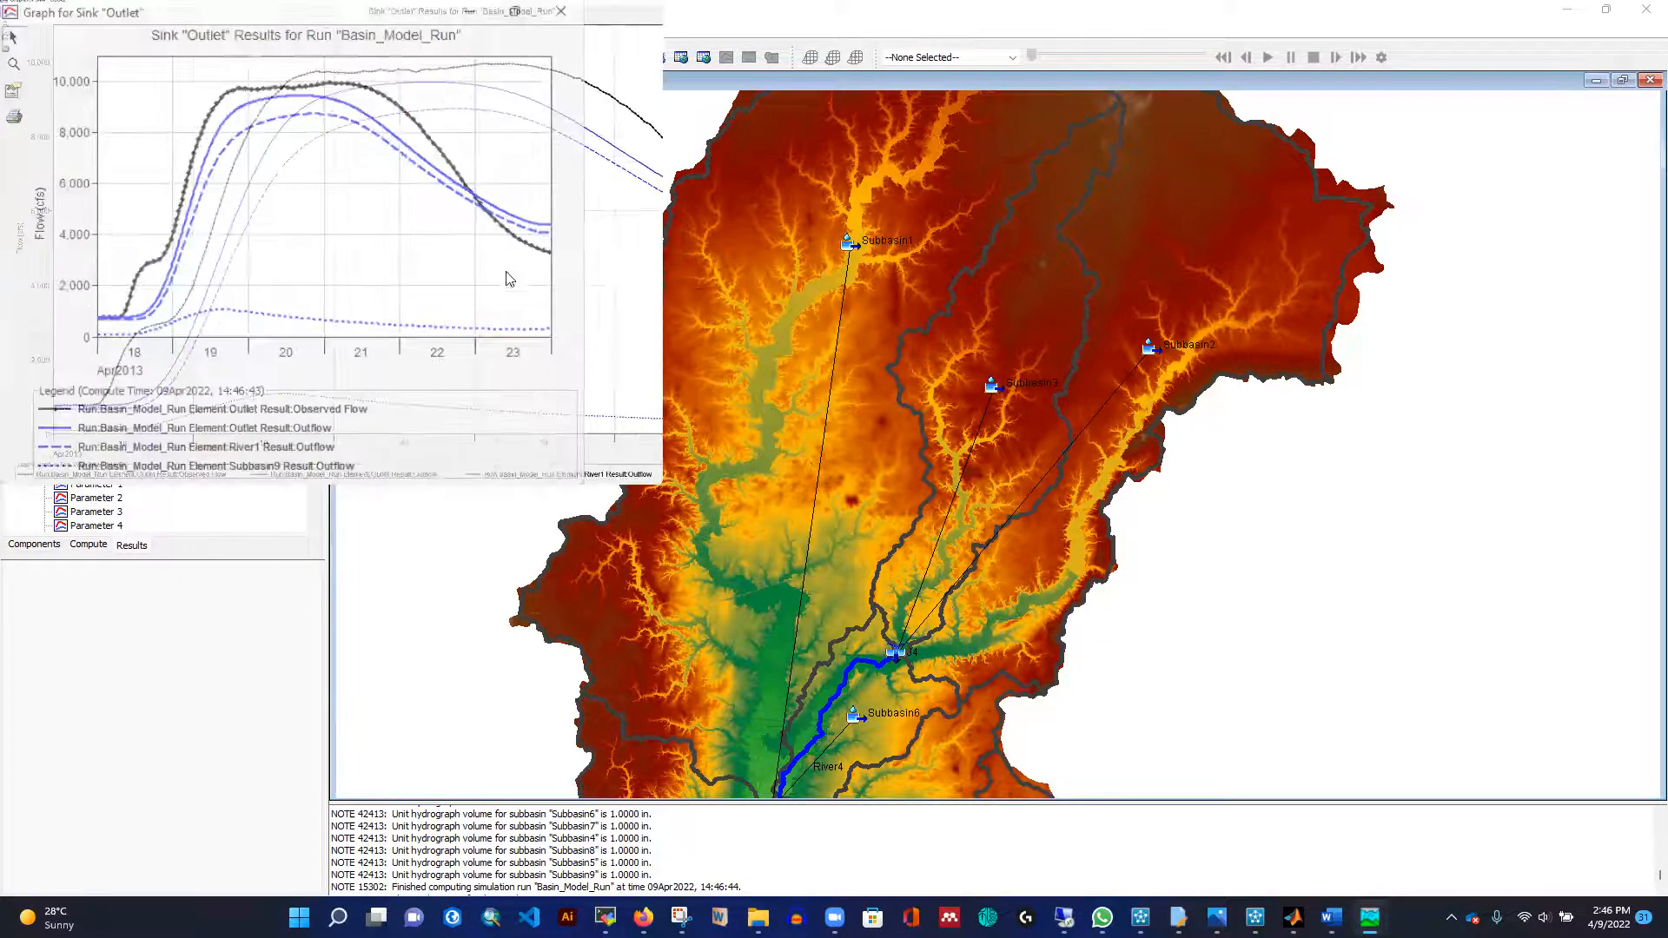
left_click(1644, 11)
left_click(122, 290)
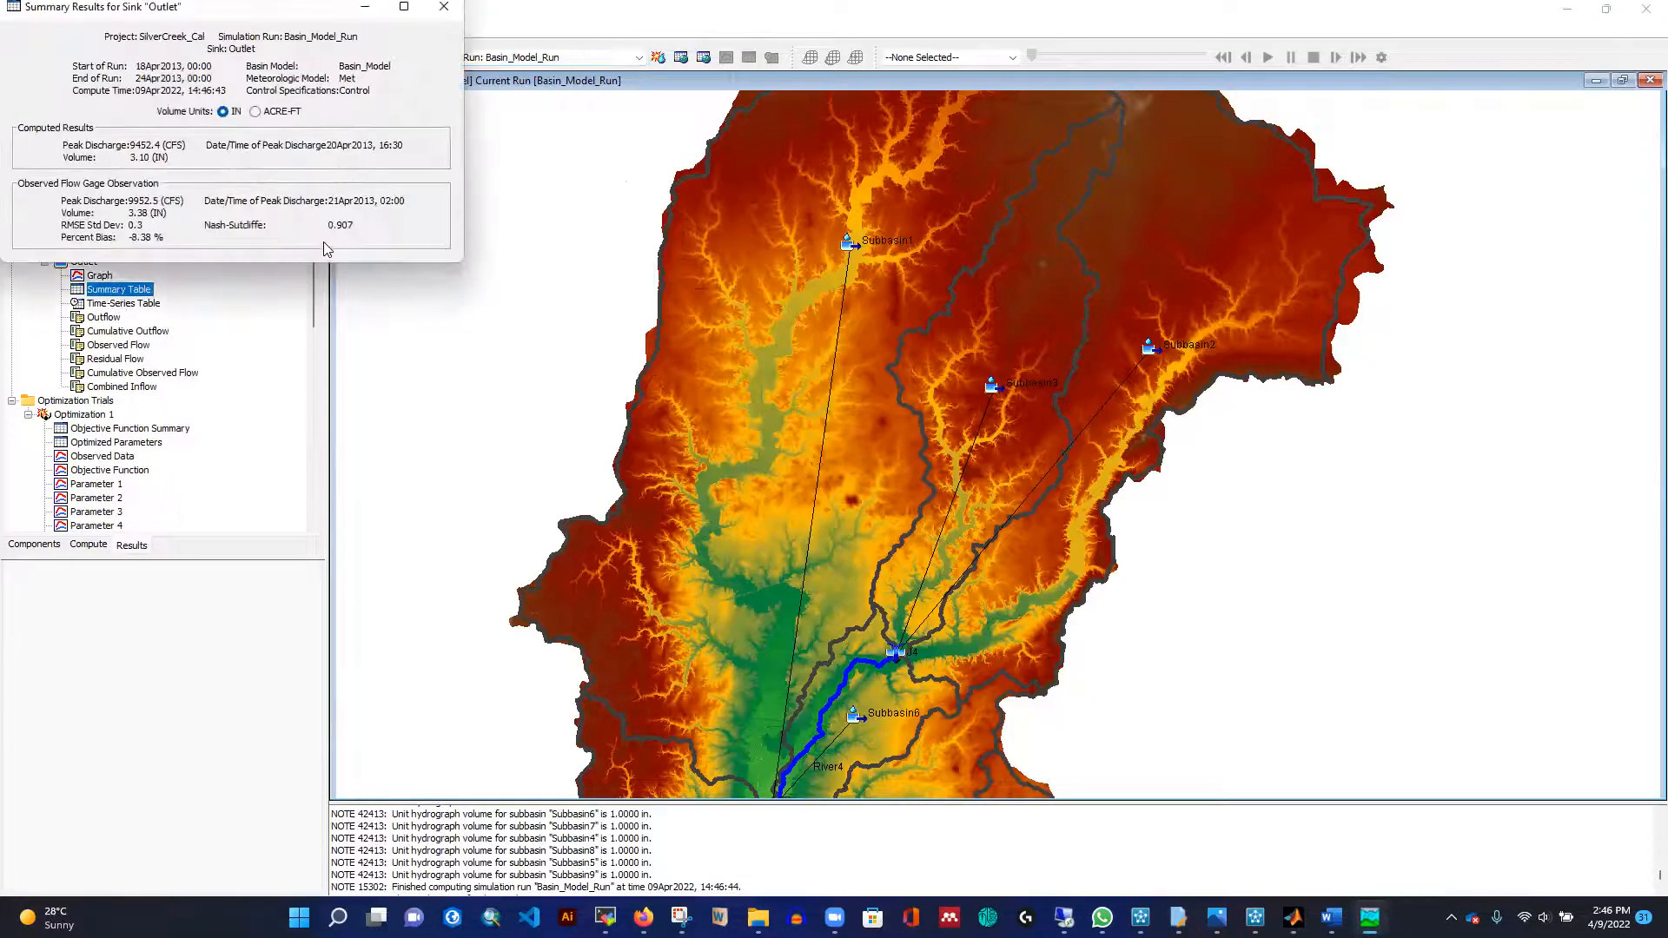
left_click(444, 7)
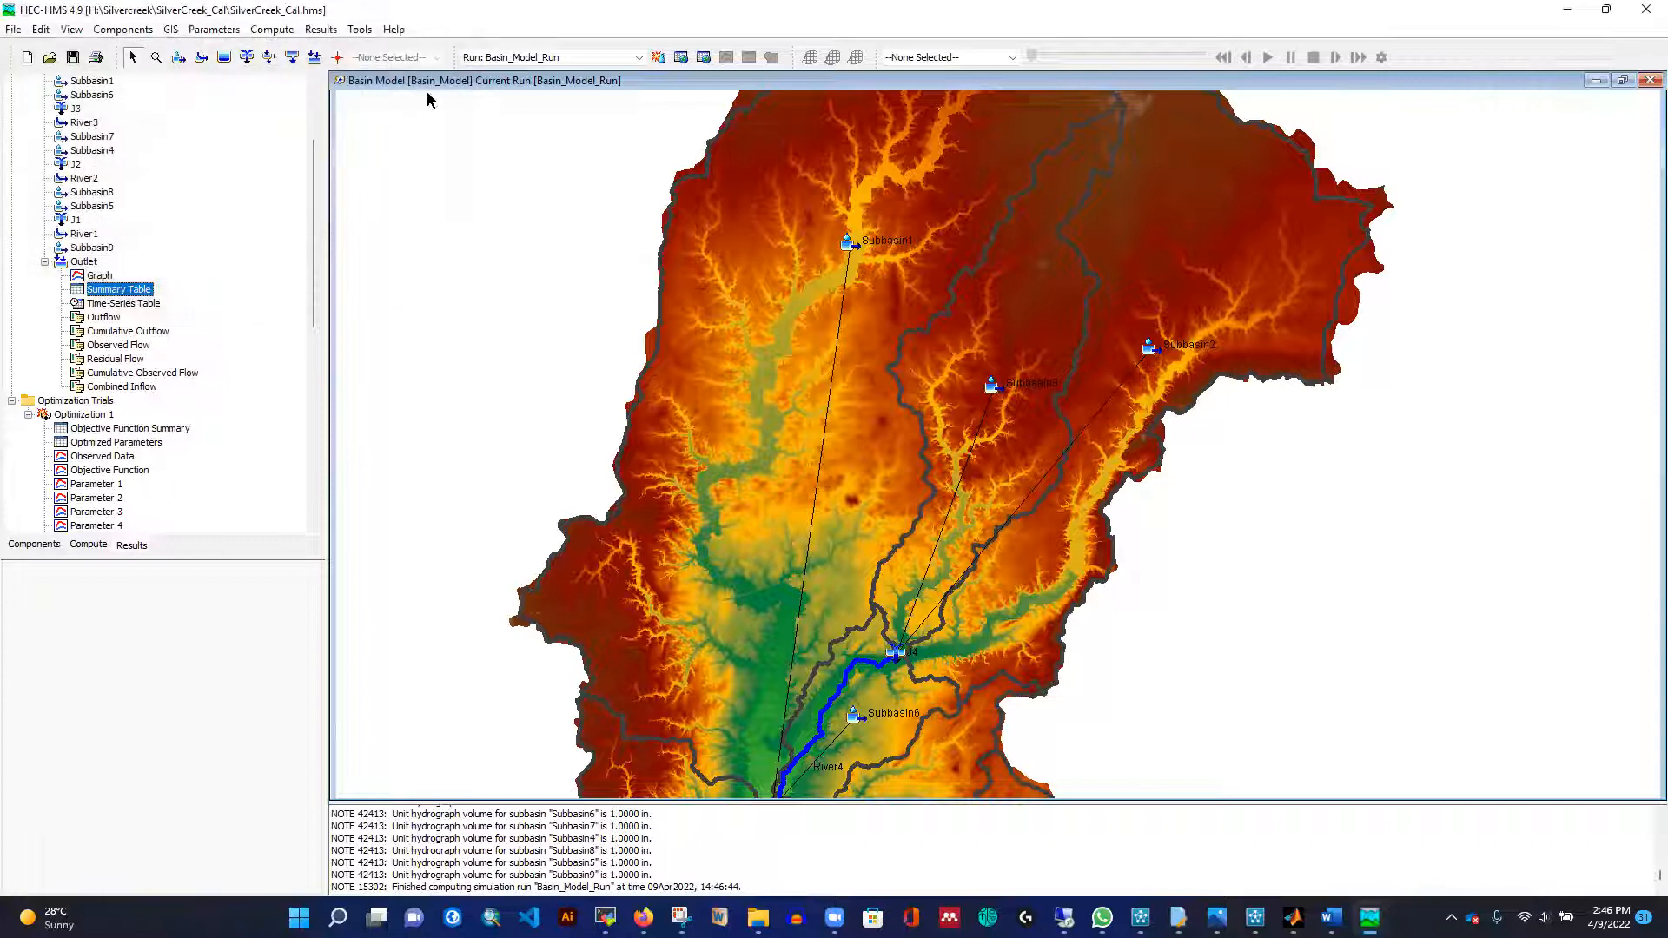
left_click(100, 277)
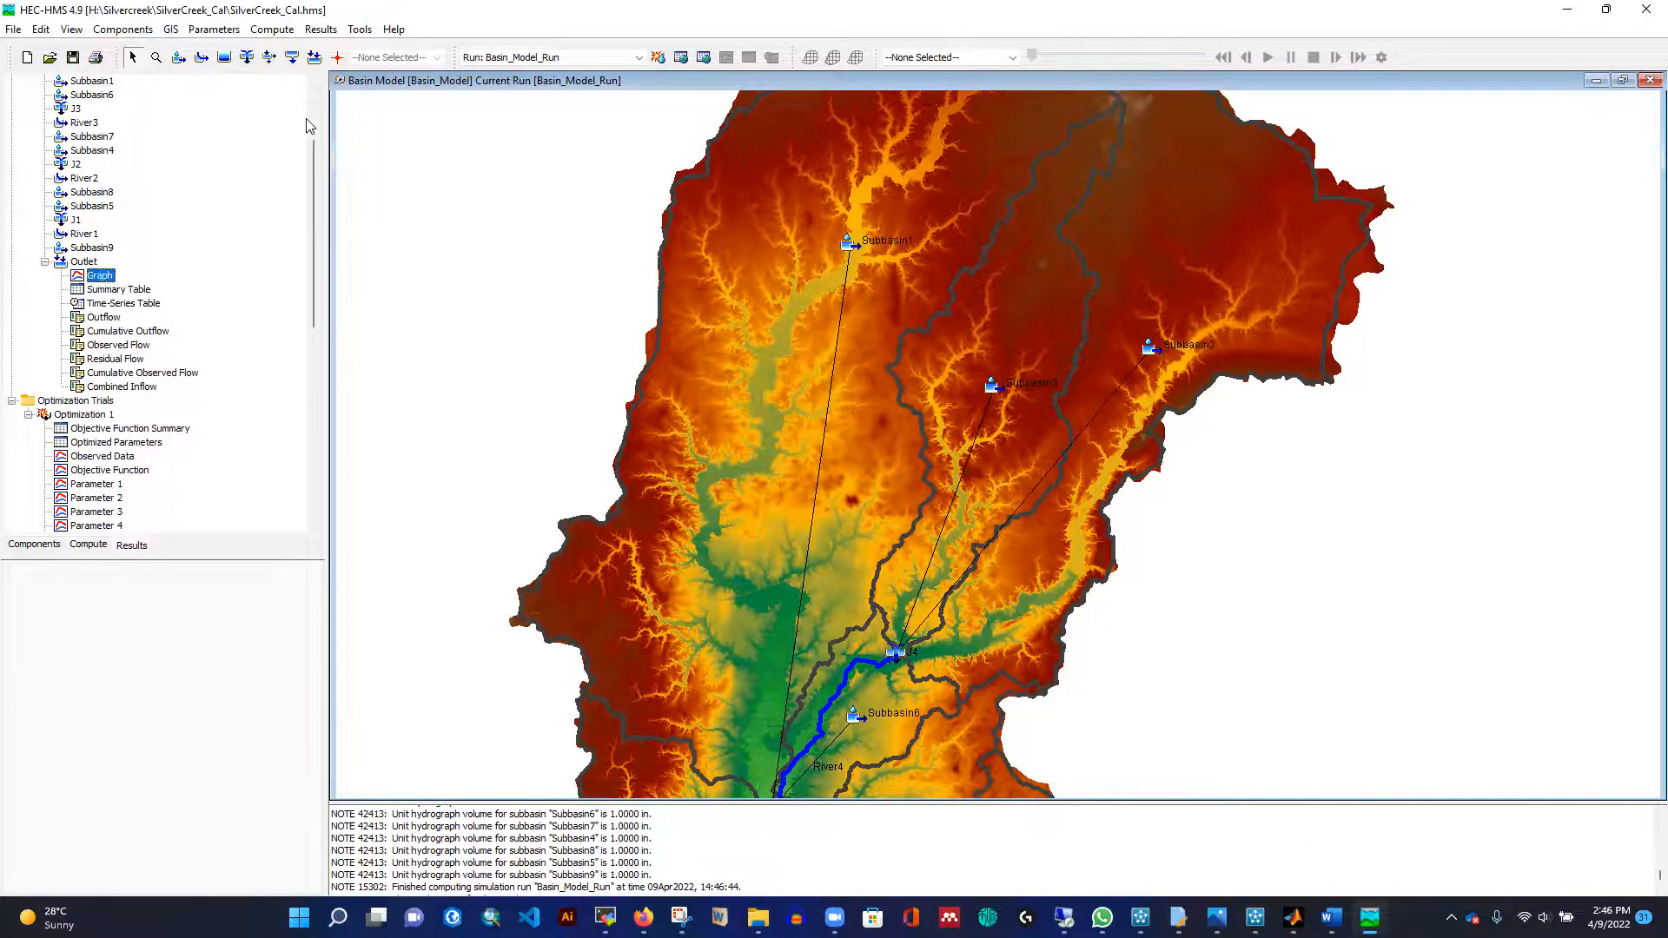
double_click(461, 11)
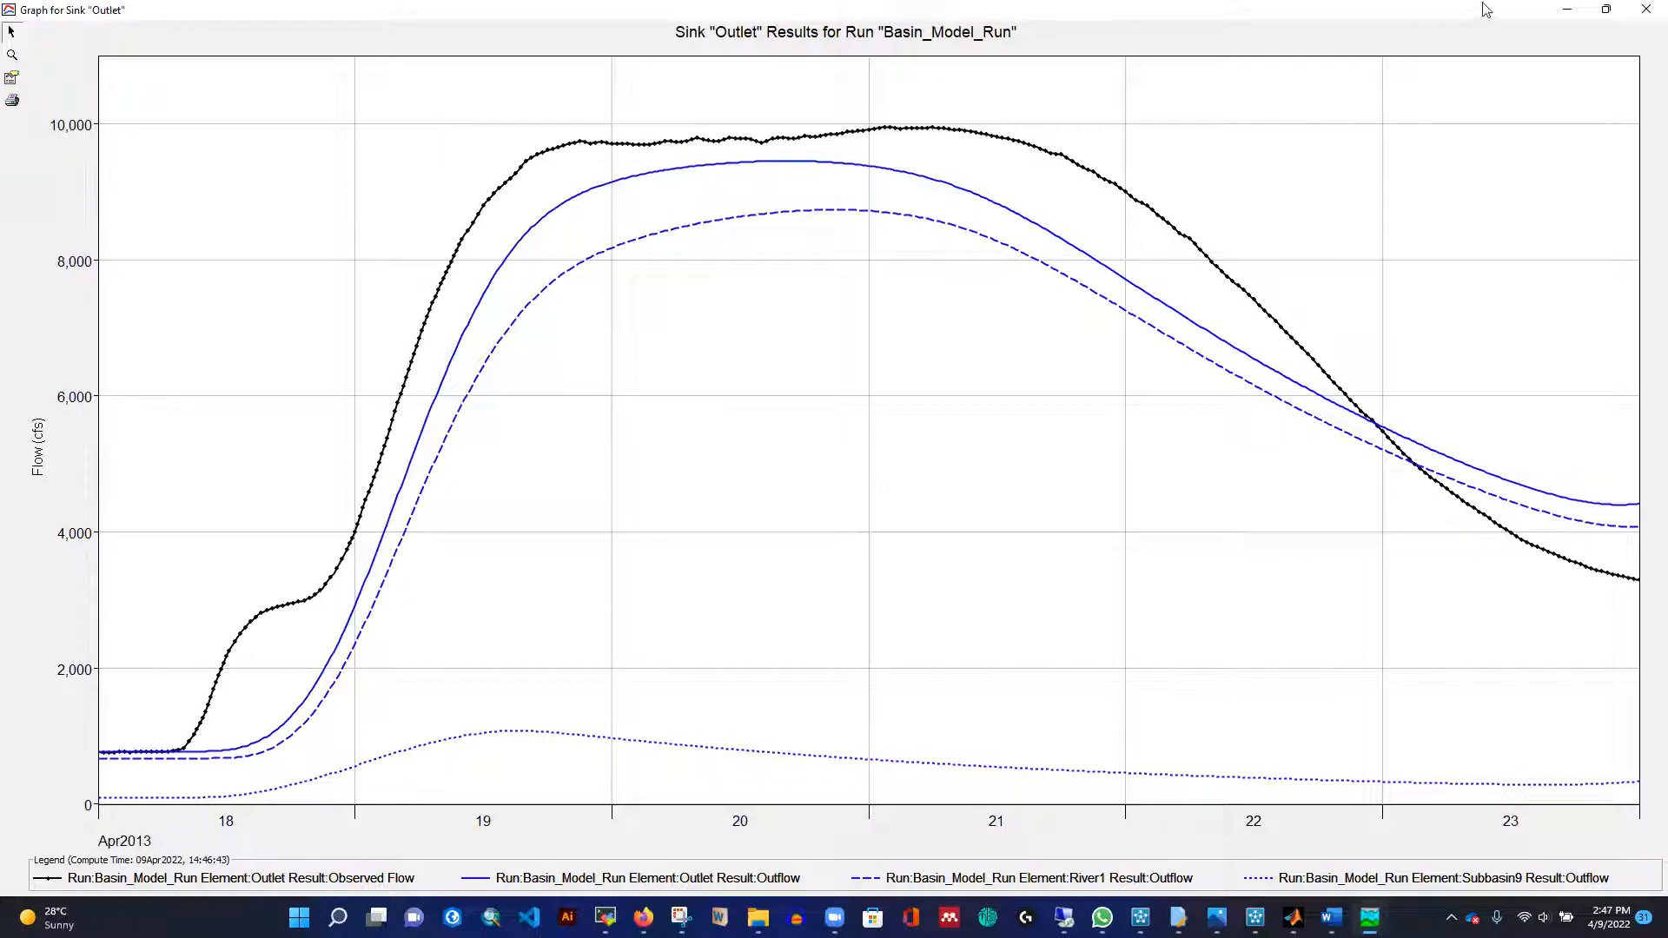
left_click(1646, 10)
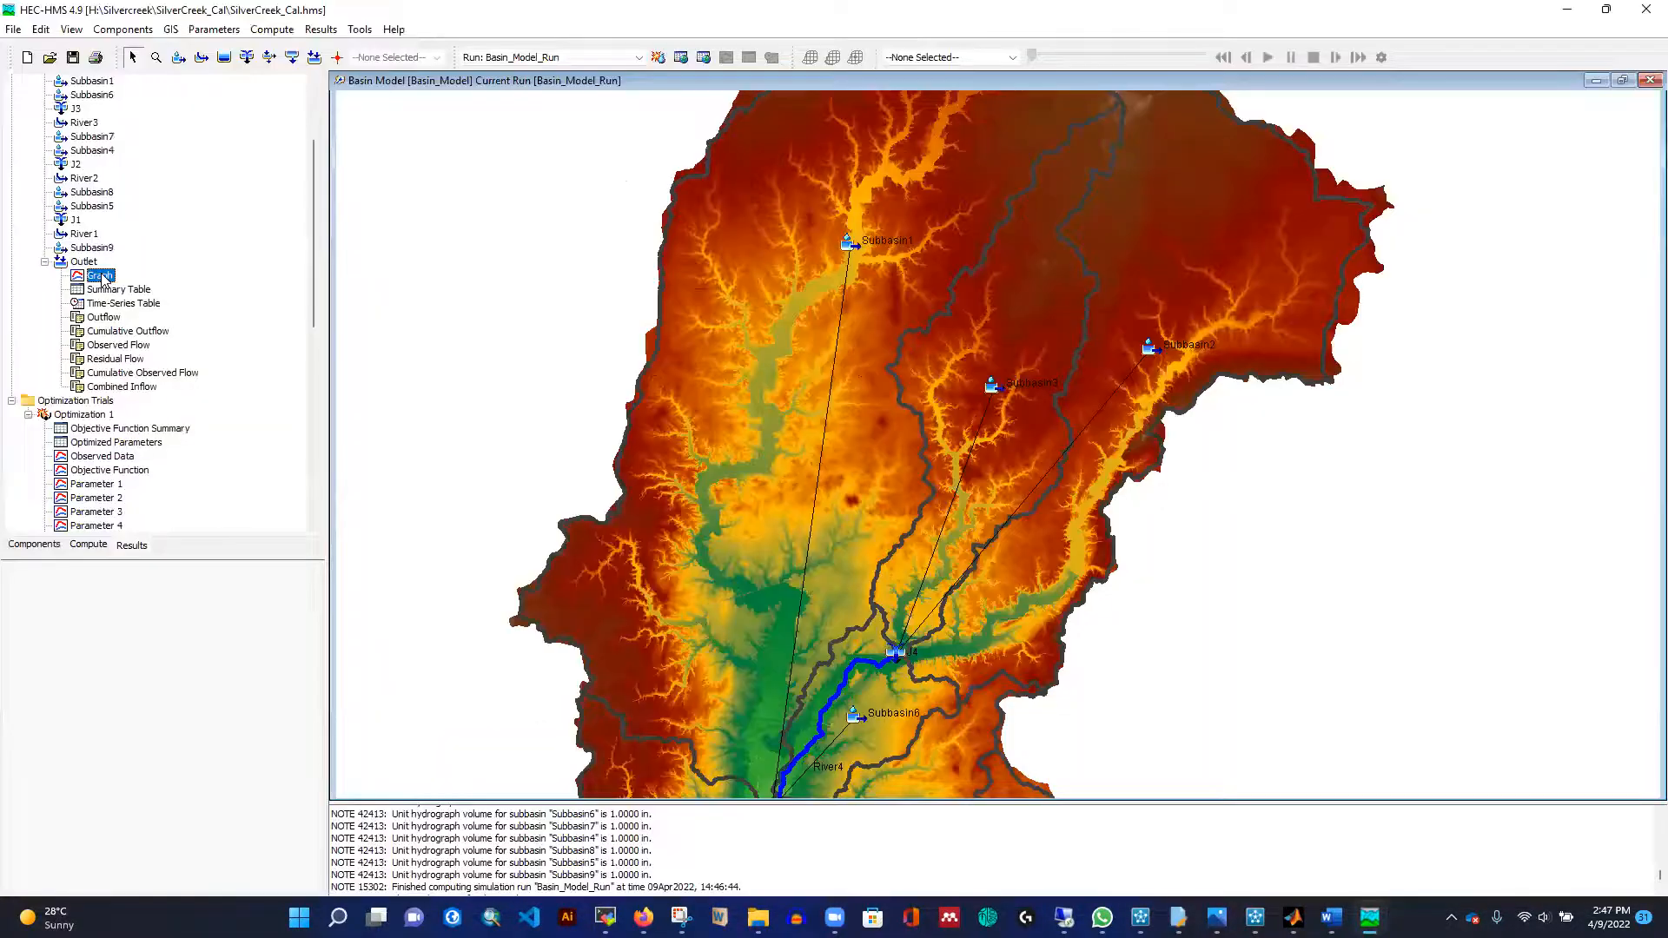
Open the SCS Curve Number loss parameters and examine the subbasin locations on the basin map.
left_click(282, 31)
mouse_move(217, 29)
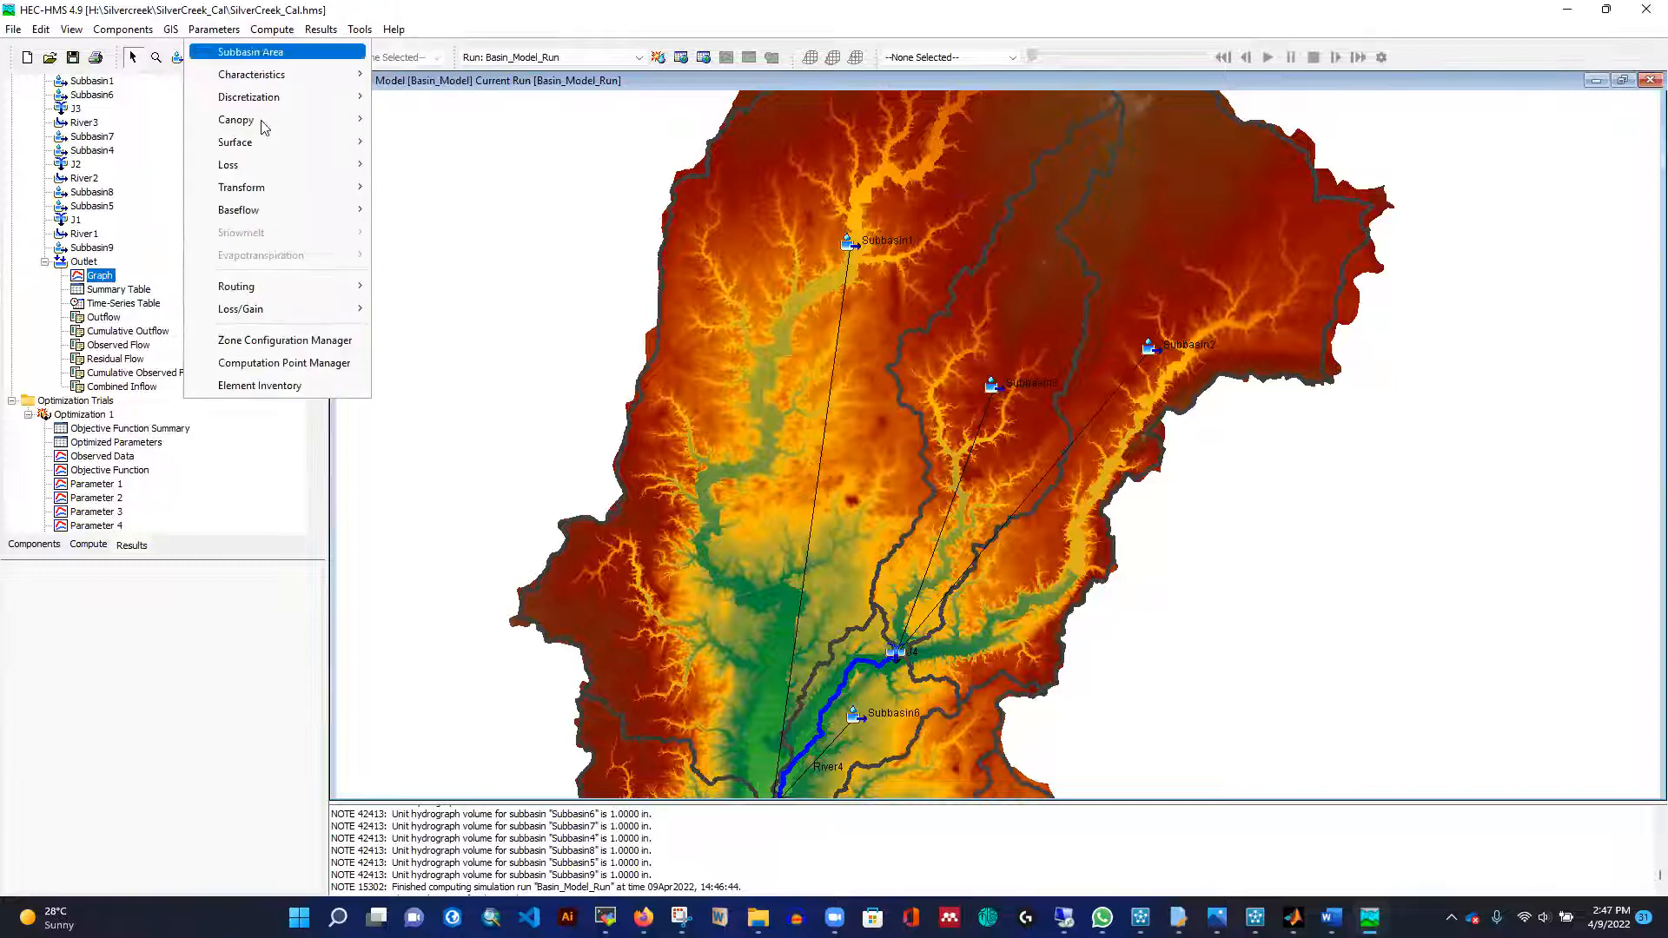
mouse_move(278, 164)
left_click(422, 371)
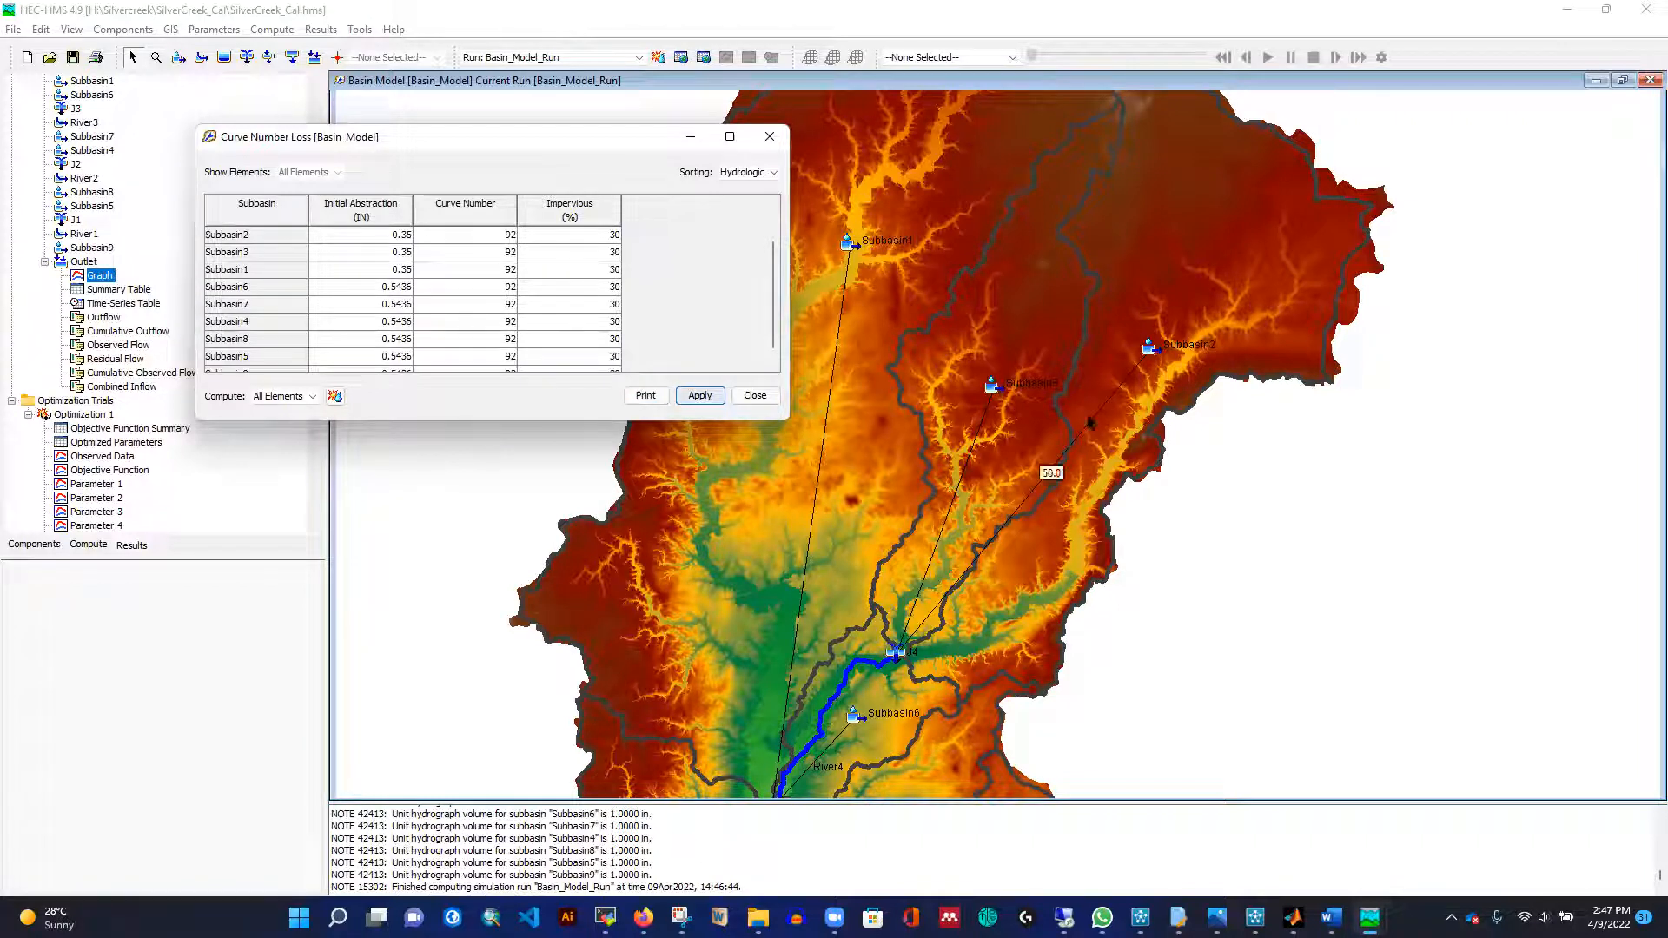
scroll(1041, 253, "up", 2)
scroll(1001, 214, "down", 3)
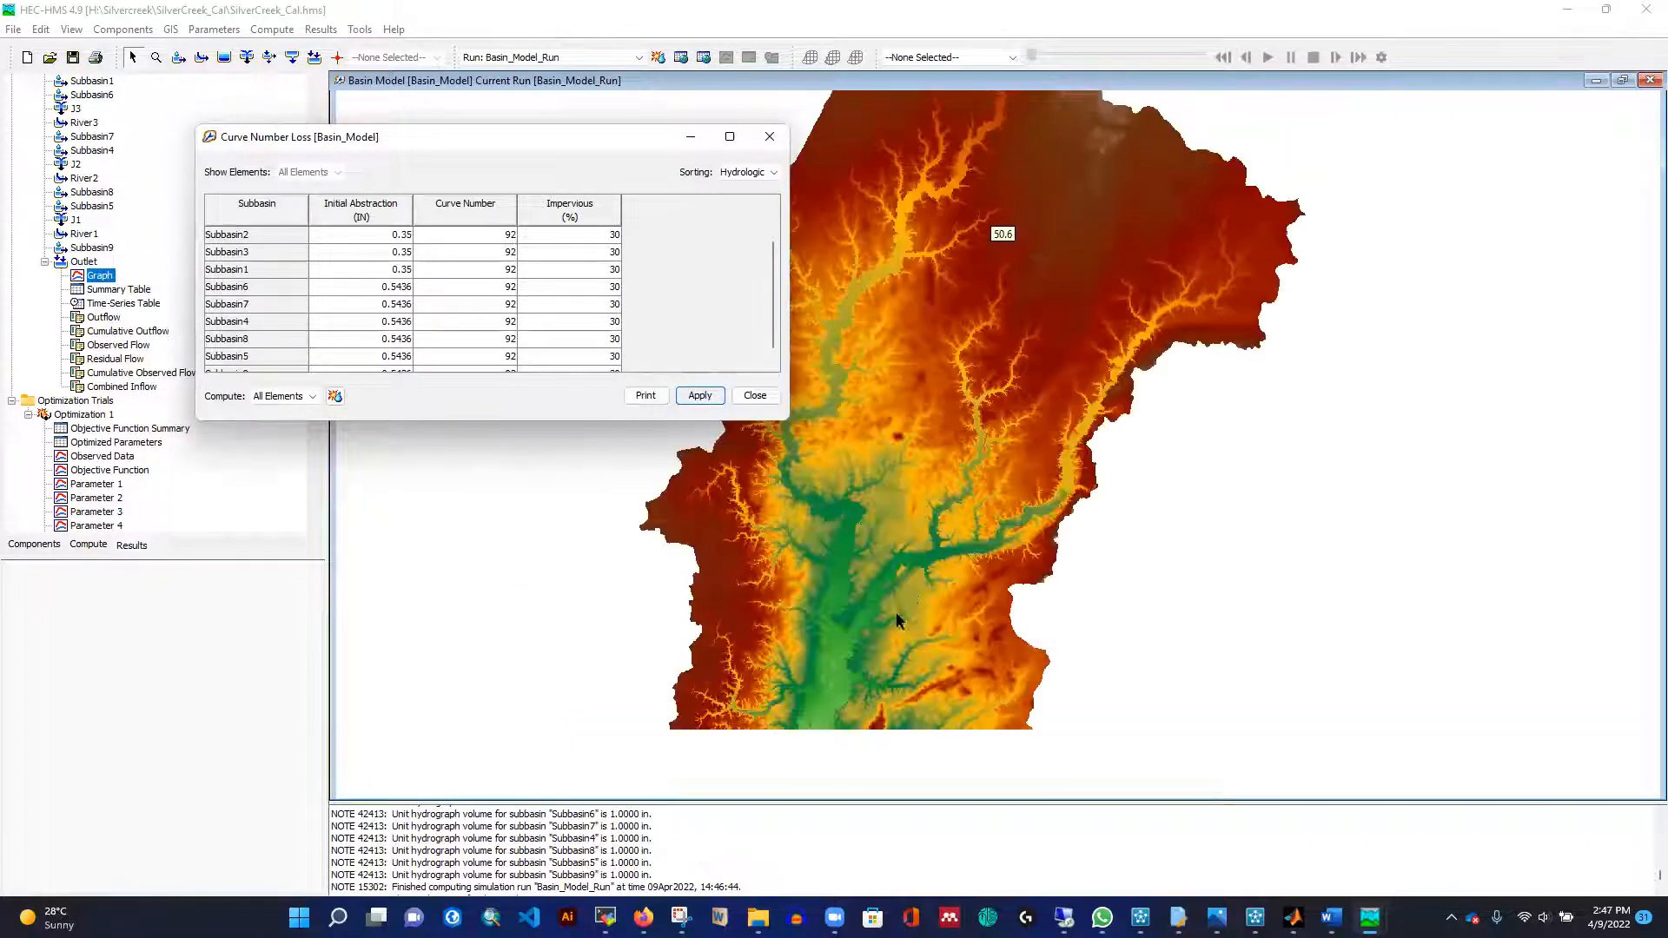
scroll(977, 342, "up", 3)
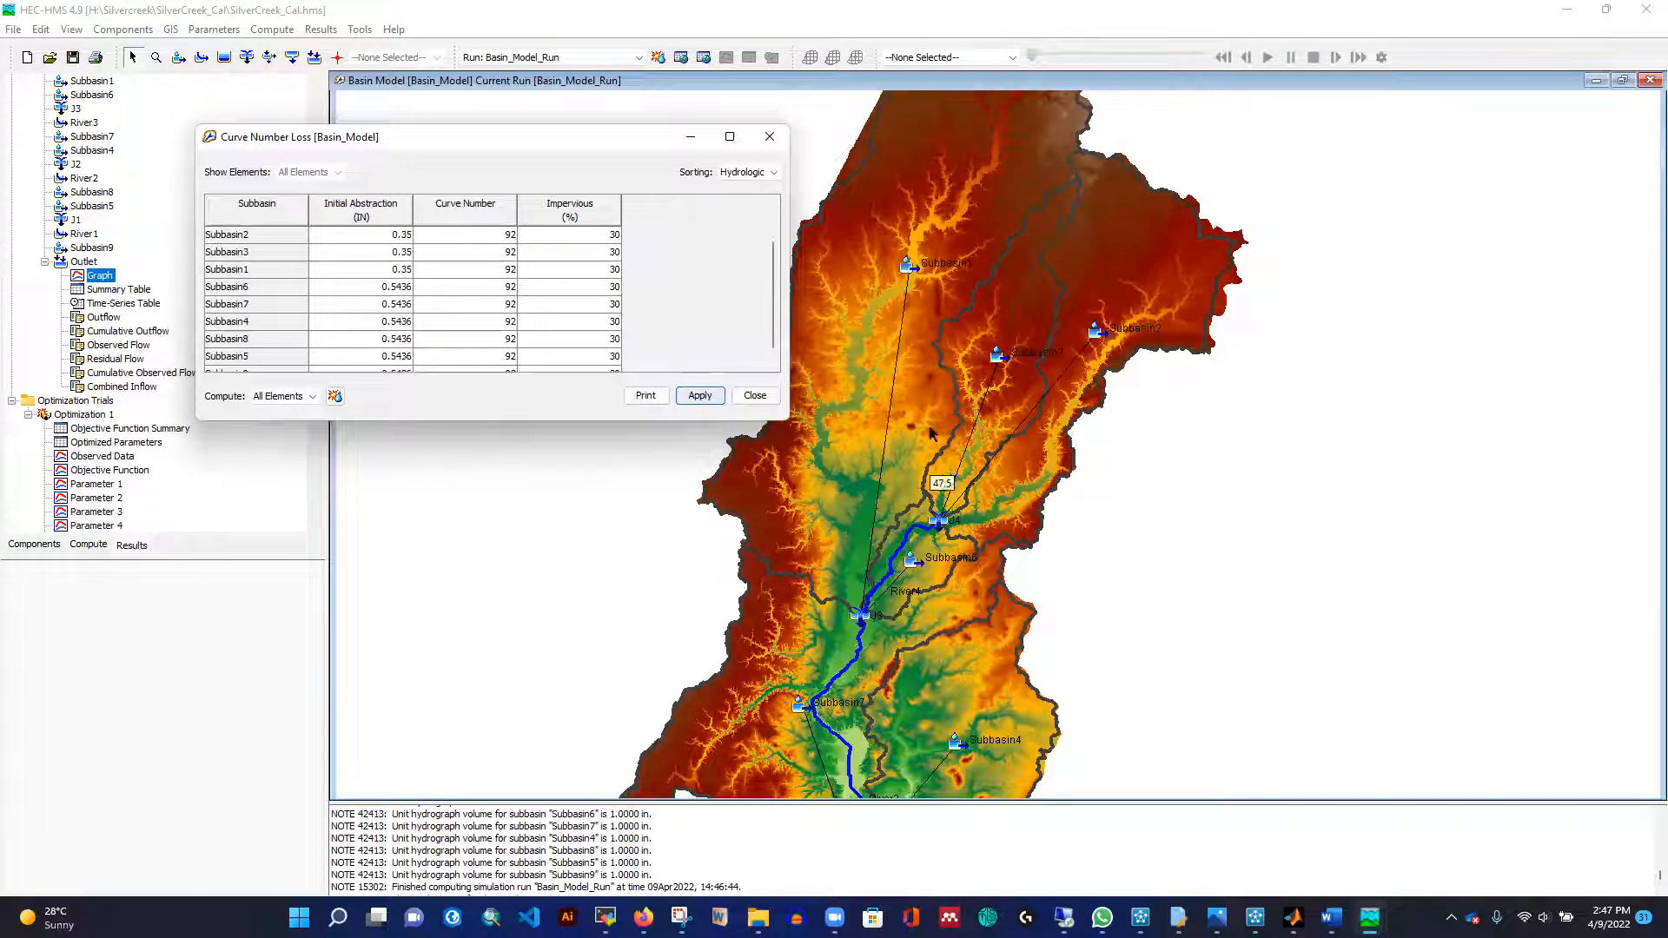
scroll(943, 395, "down", 1)
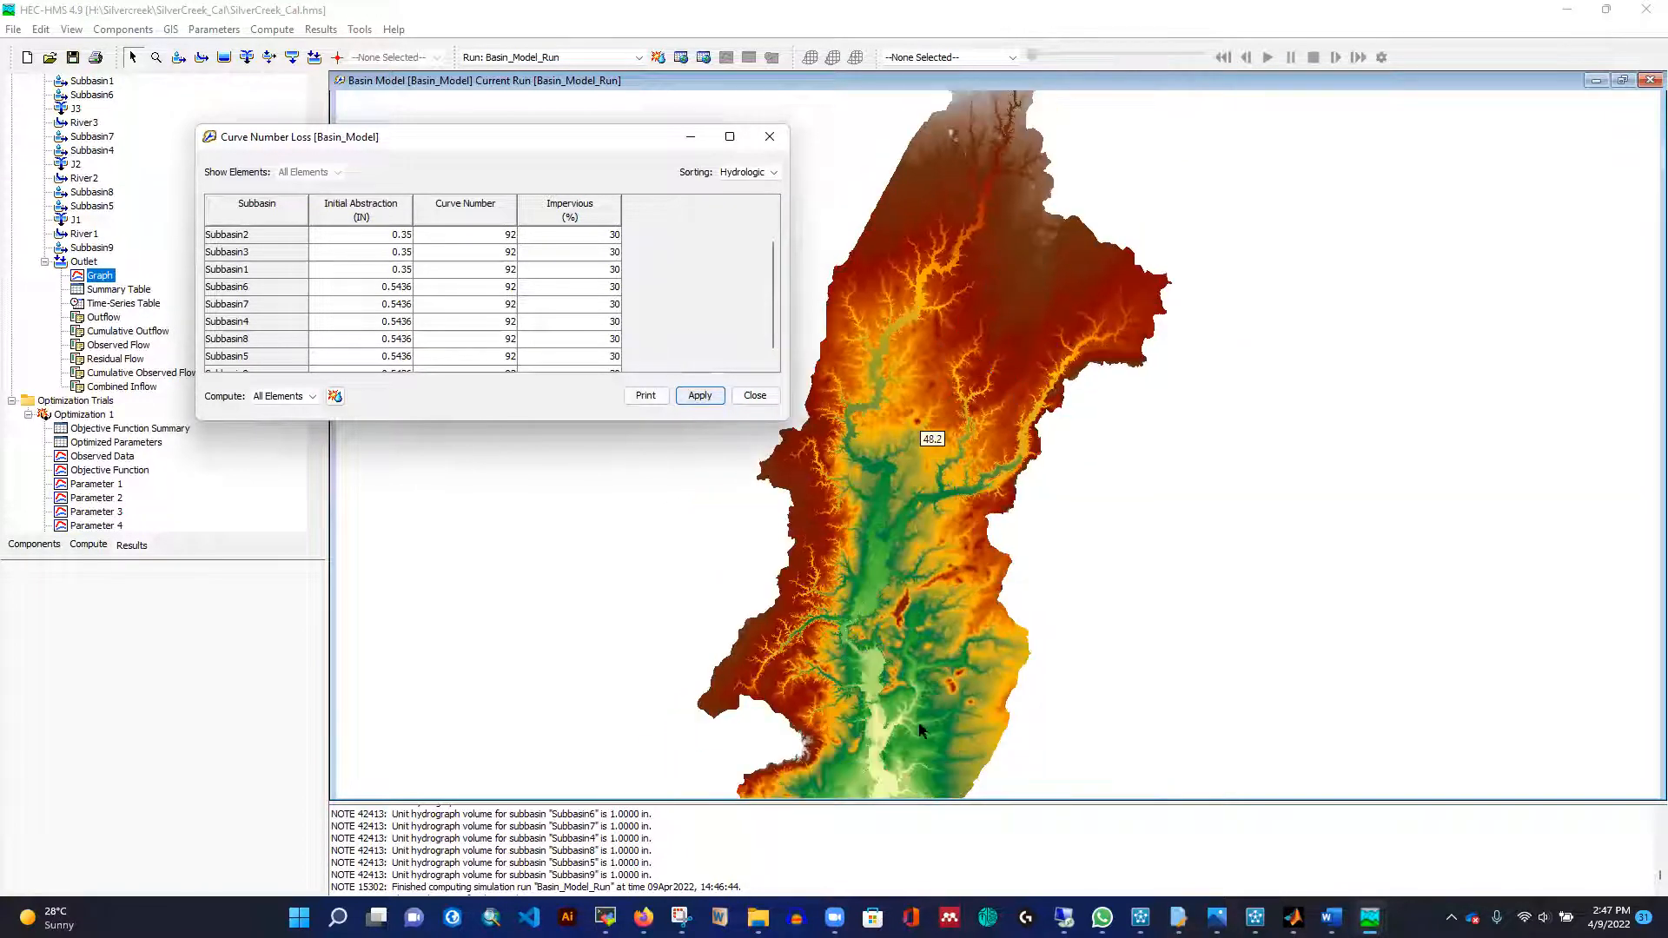
scroll(883, 723, "up", 2)
scroll(859, 532, "up", 2)
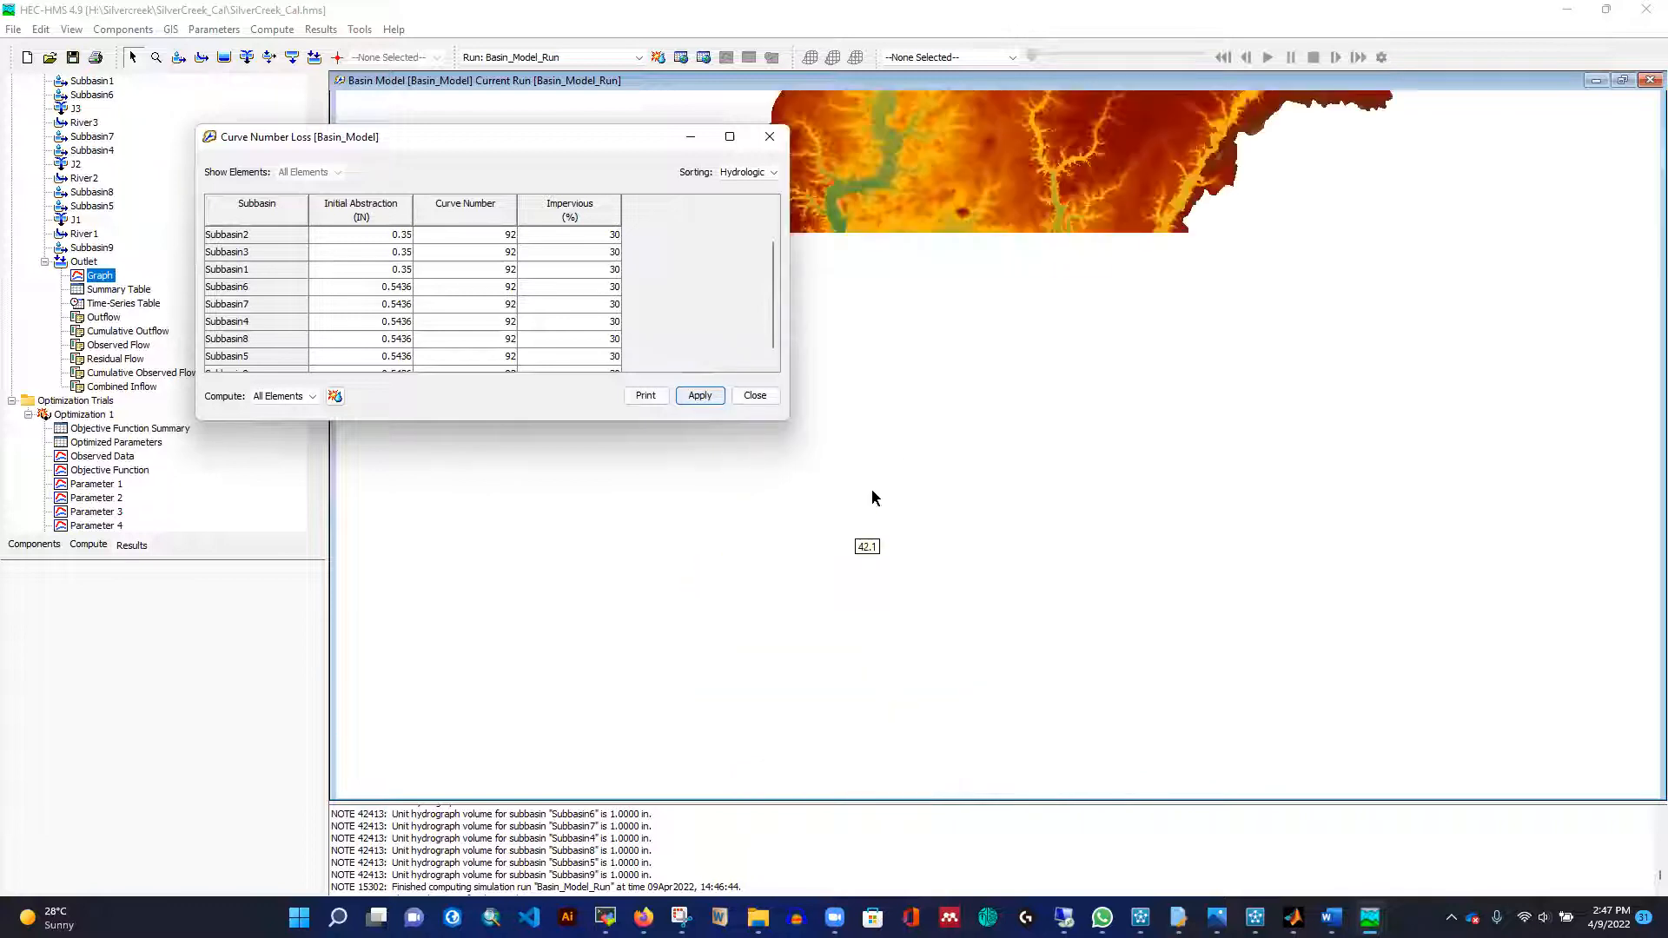
scroll(887, 322, "up", 2)
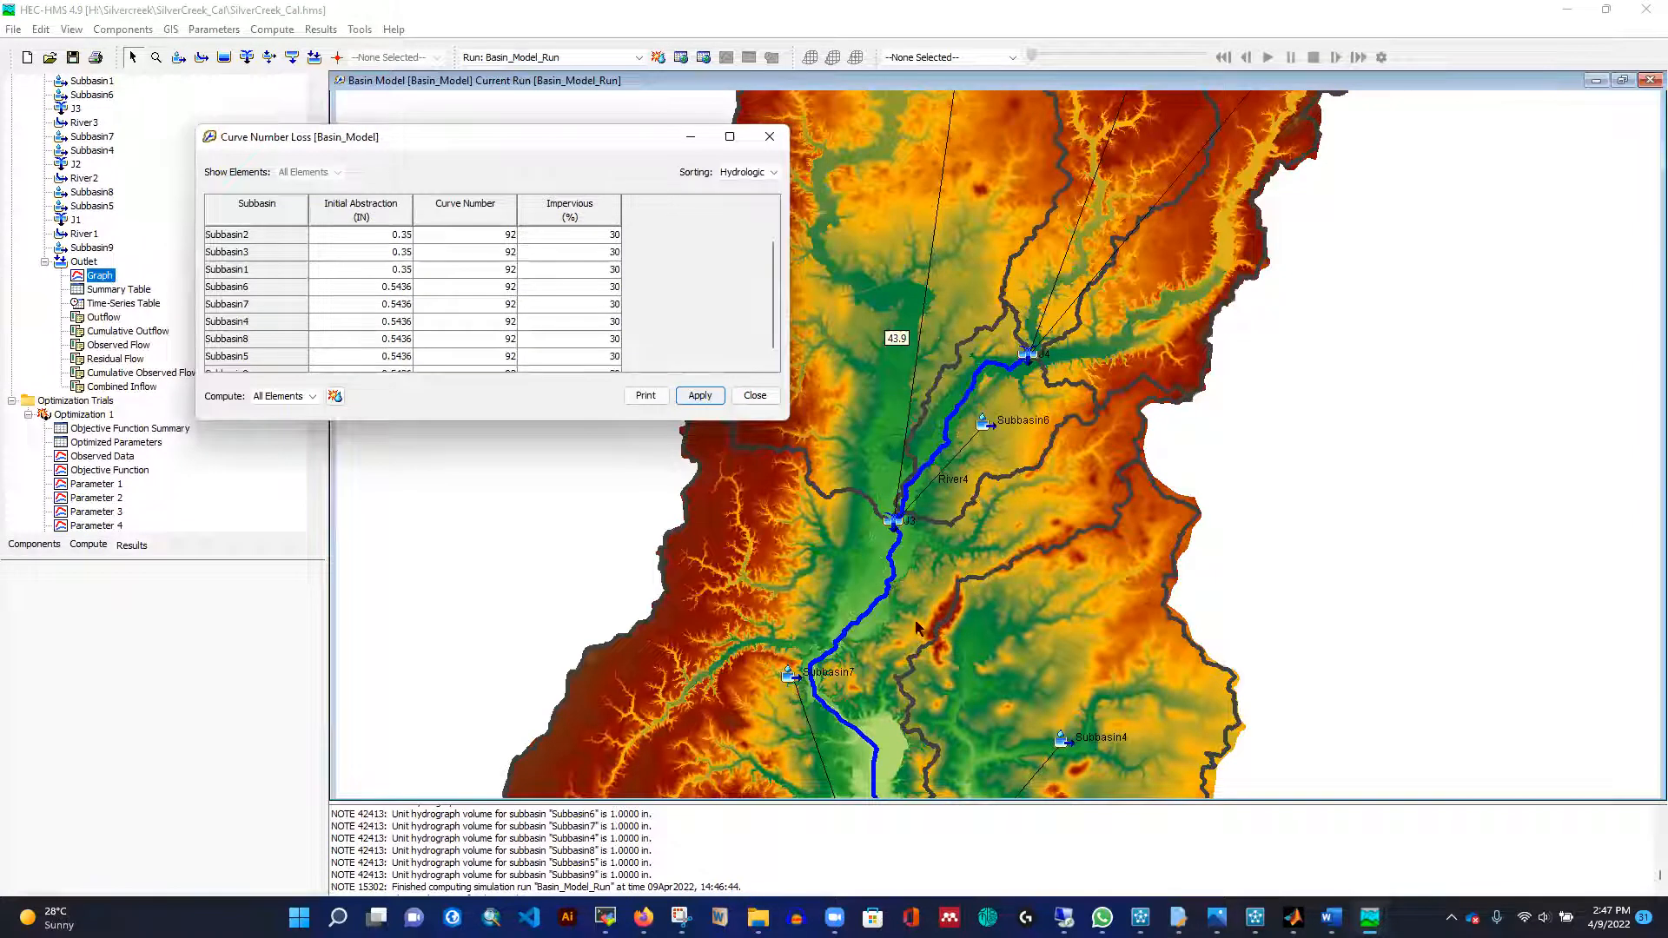
scroll(1011, 296, "up", 2)
scroll(979, 305, "down", 1)
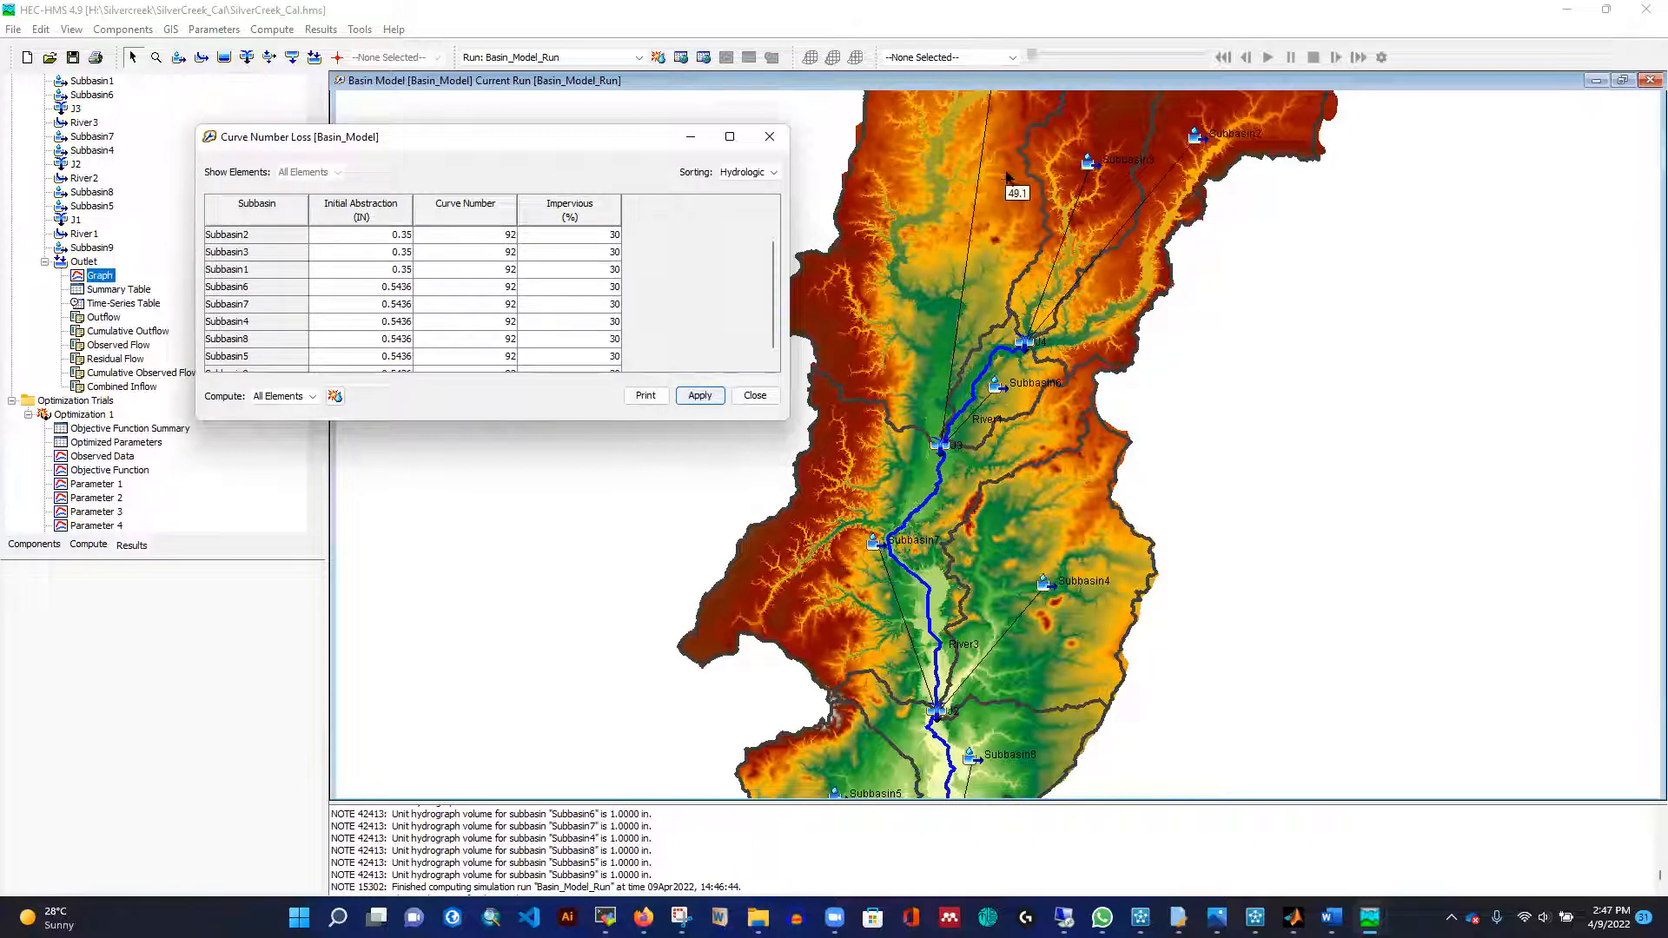
scroll(895, 623, "up", 1)
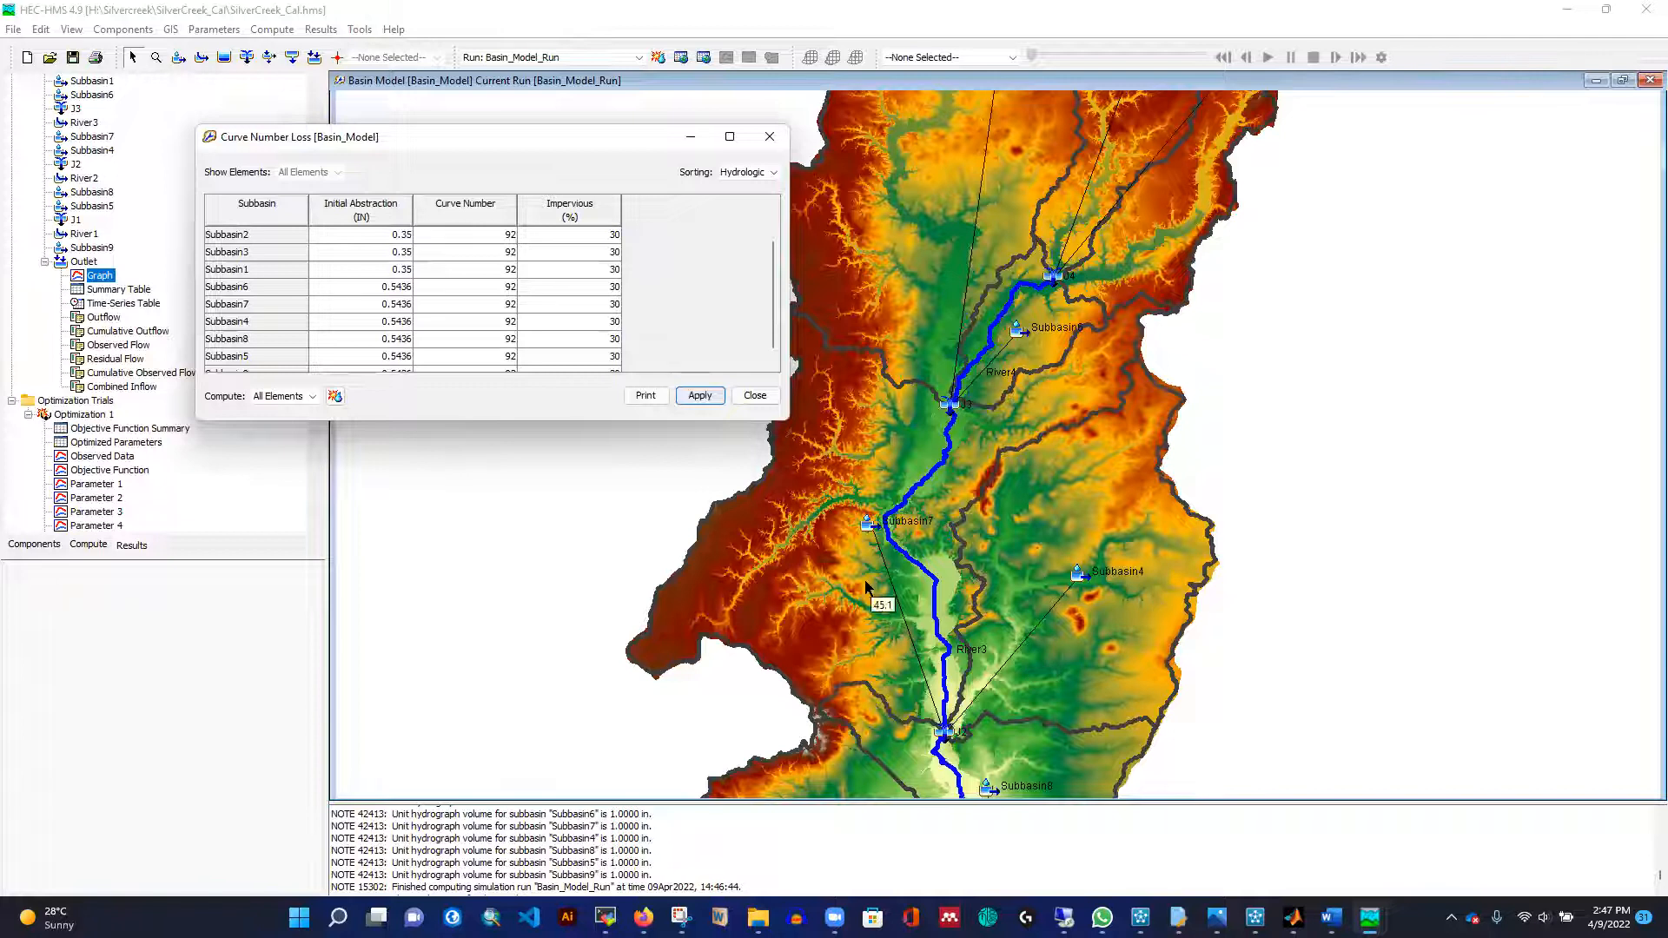
Set the initial abstraction of Subbasin7 and Subbasin4 to 0.35 in, apply the change and close the Curve Number Loss editor.
left_click(402, 308)
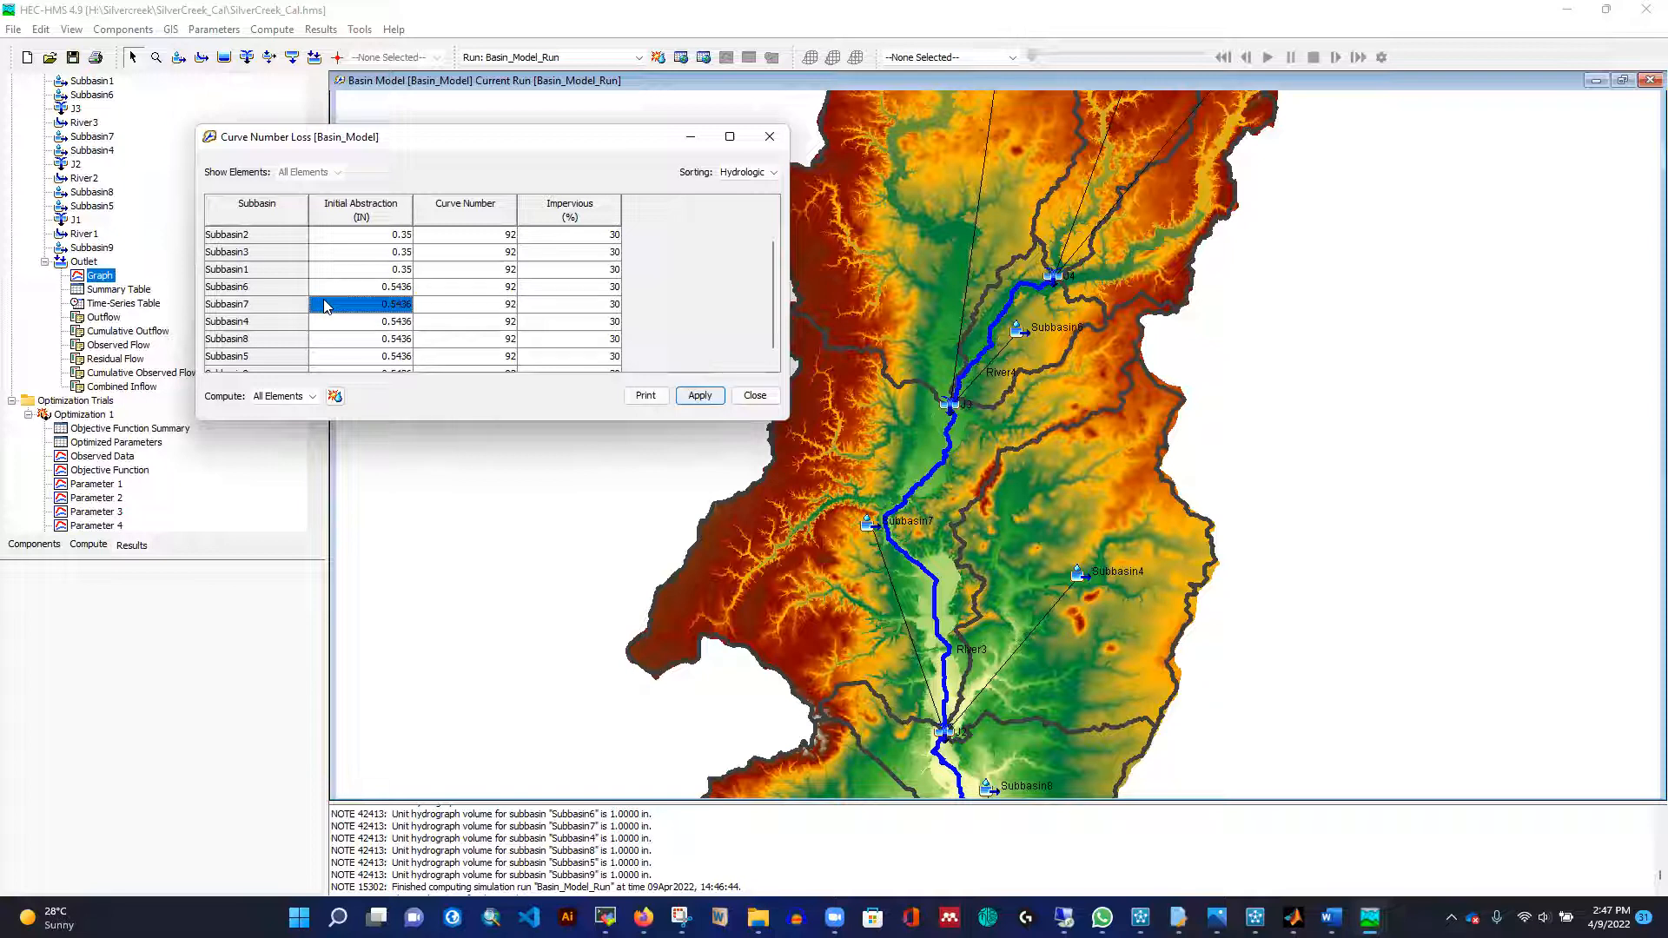
type("0.")
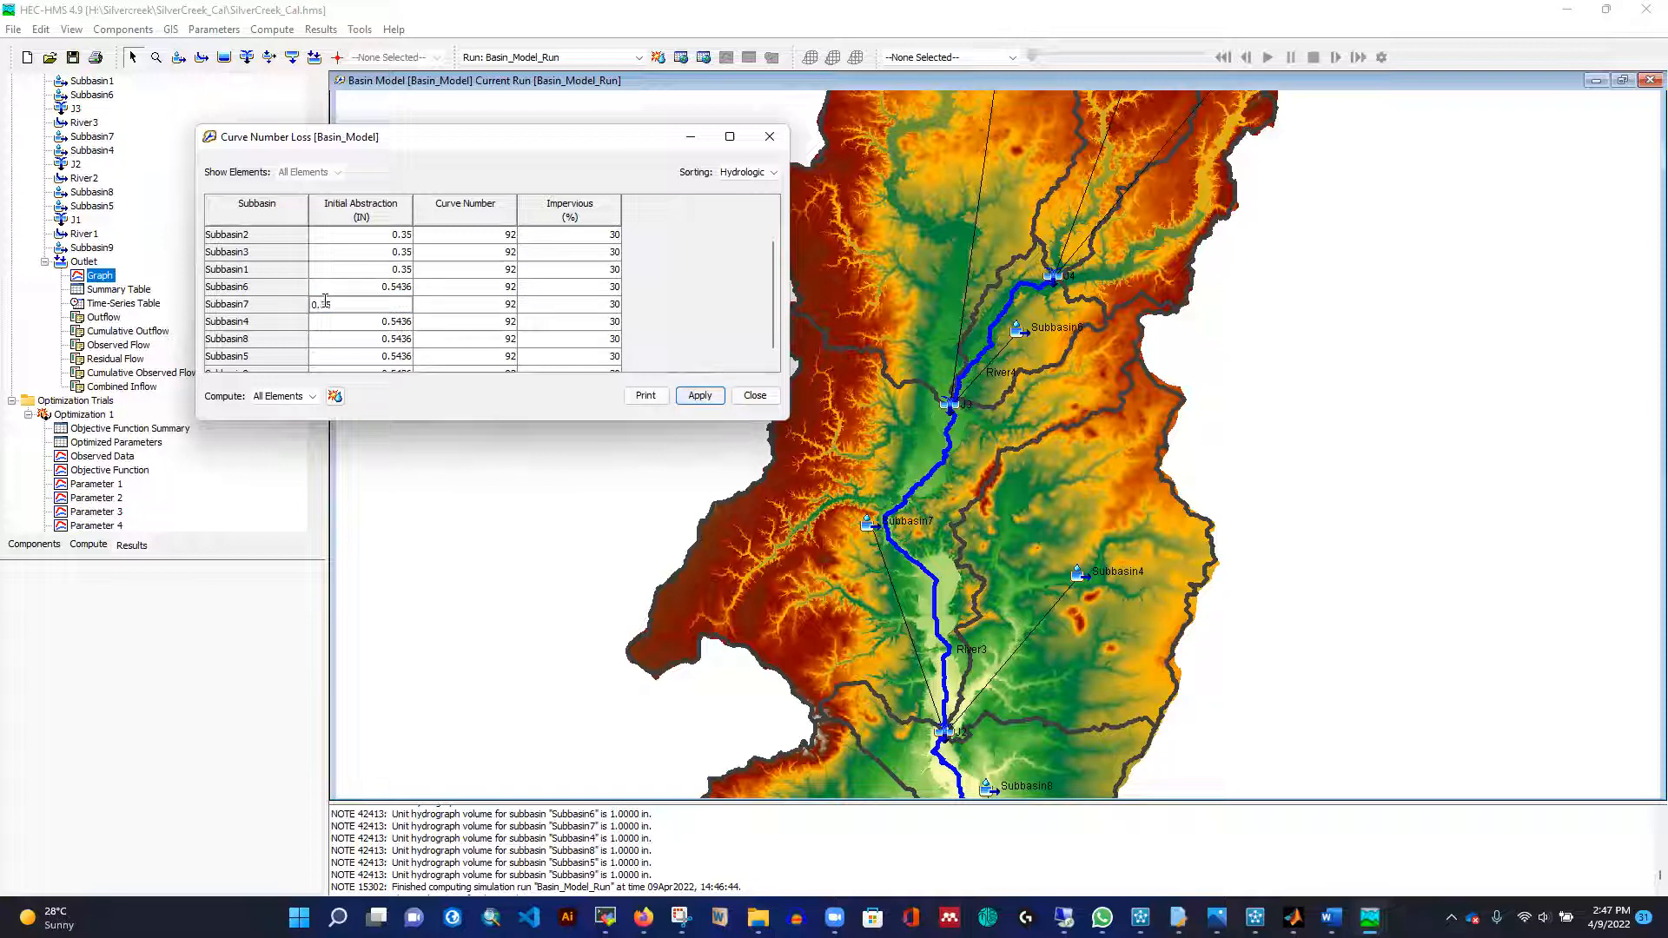
left_click(380, 323)
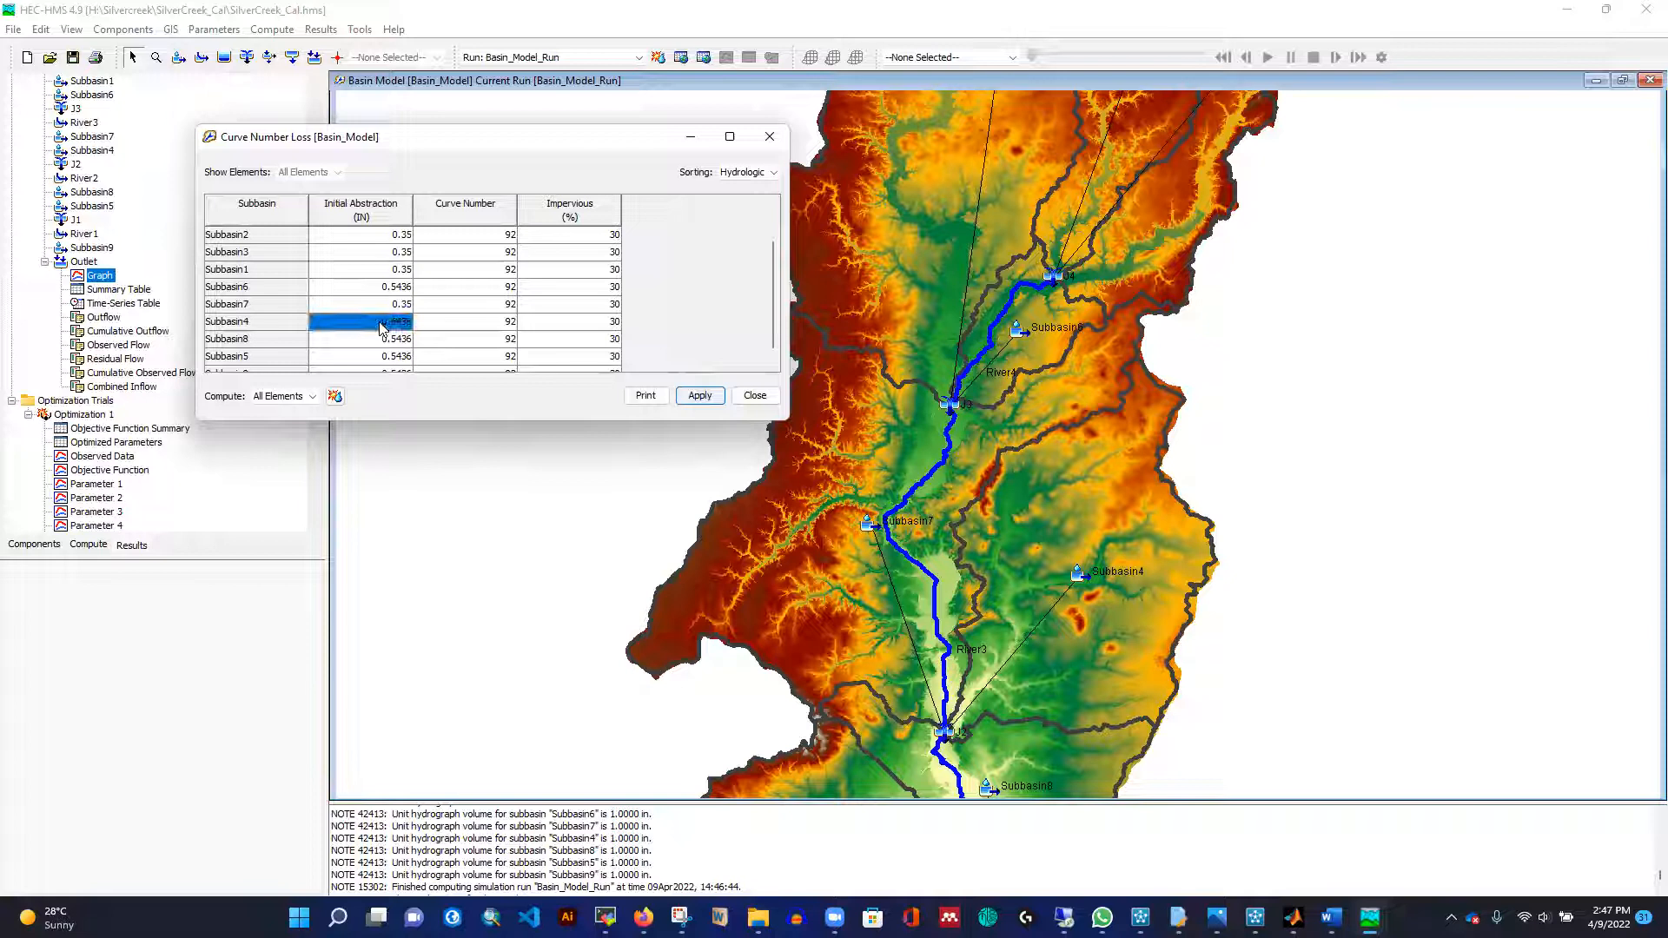
type("0.35")
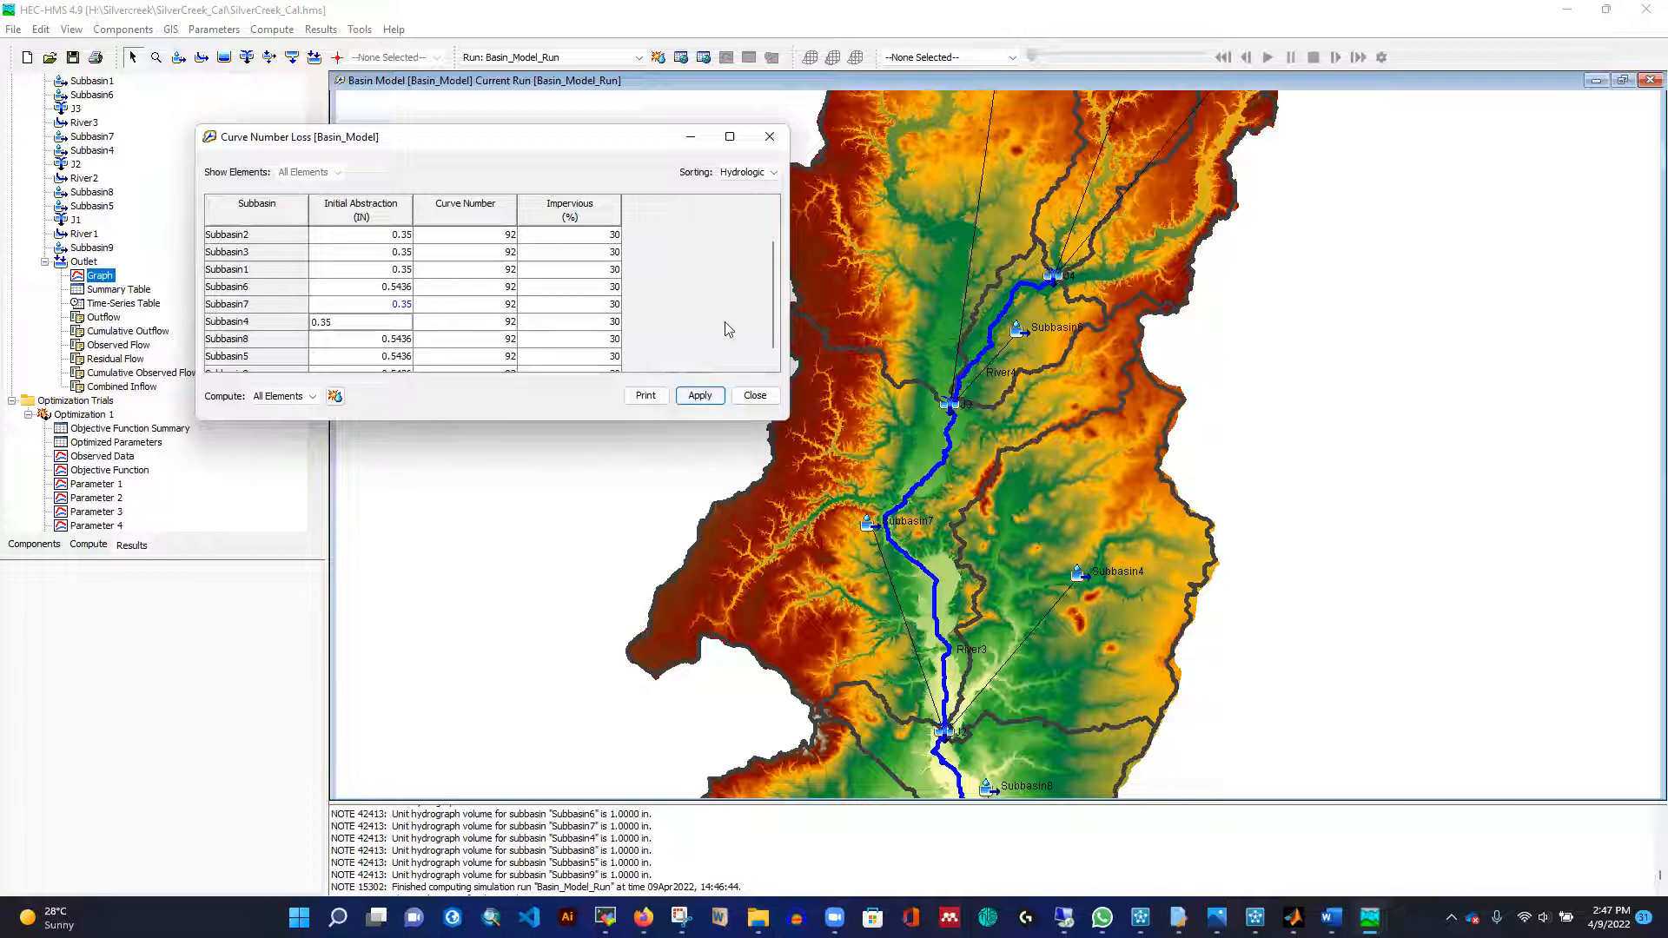
left_click(700, 396)
left_click(755, 395)
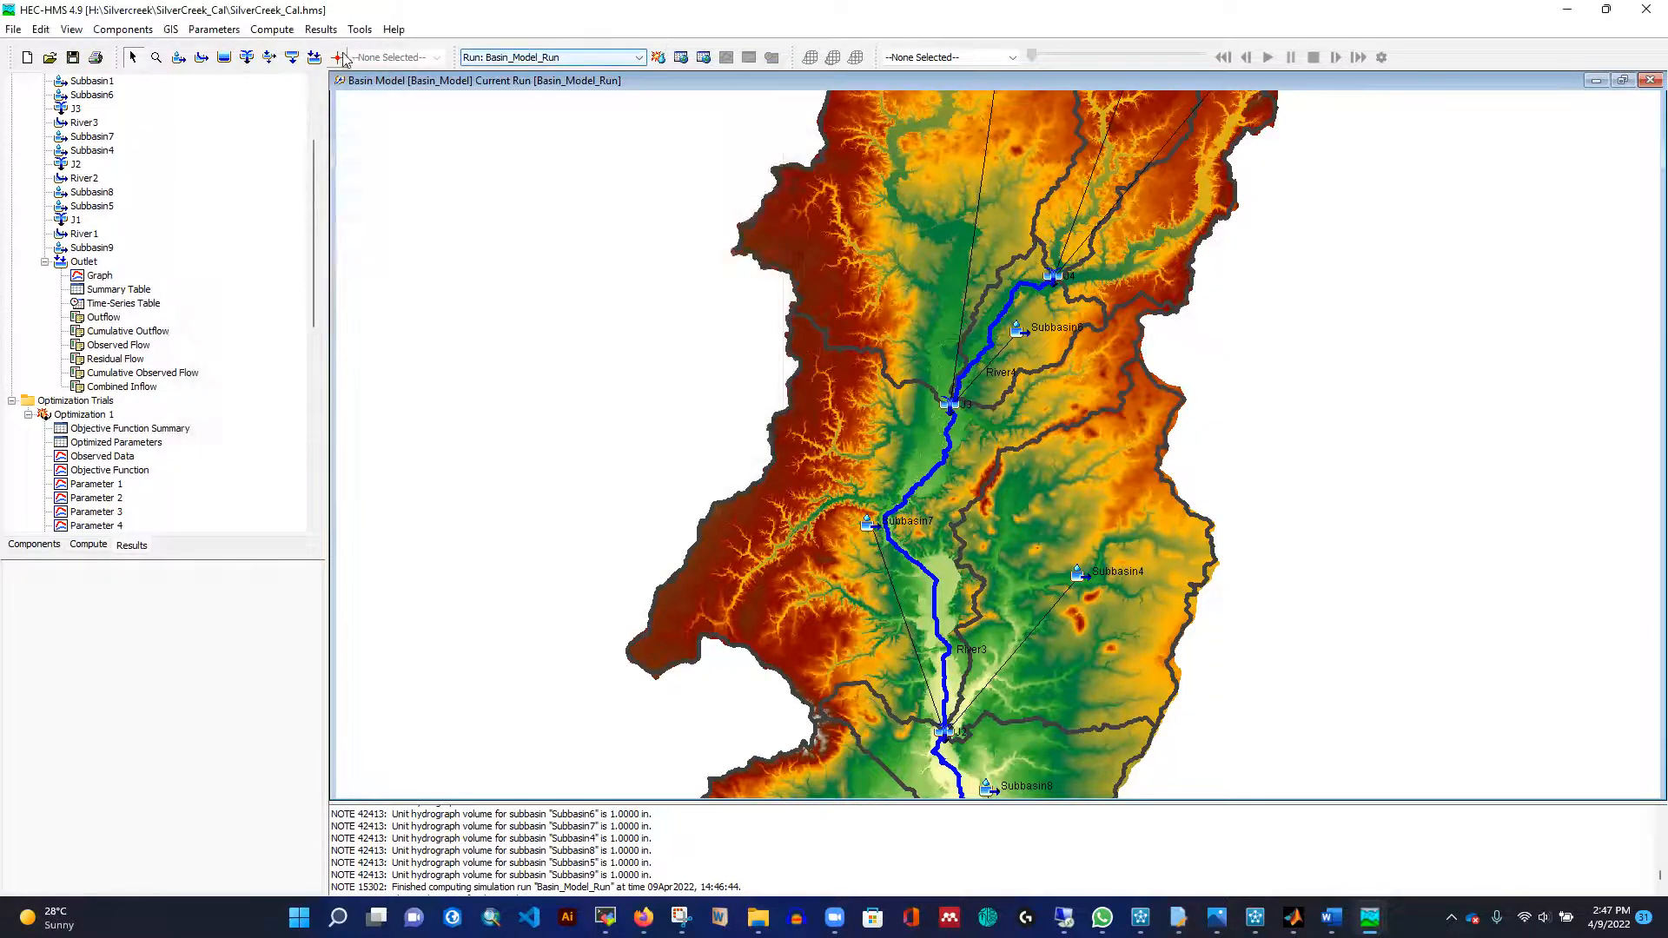
Recompute Basin_Model_Run with the lowered initial abstraction for Subbasin7 and Subbasin4, and review the Outlet's enlarged graph.
left_click(657, 58)
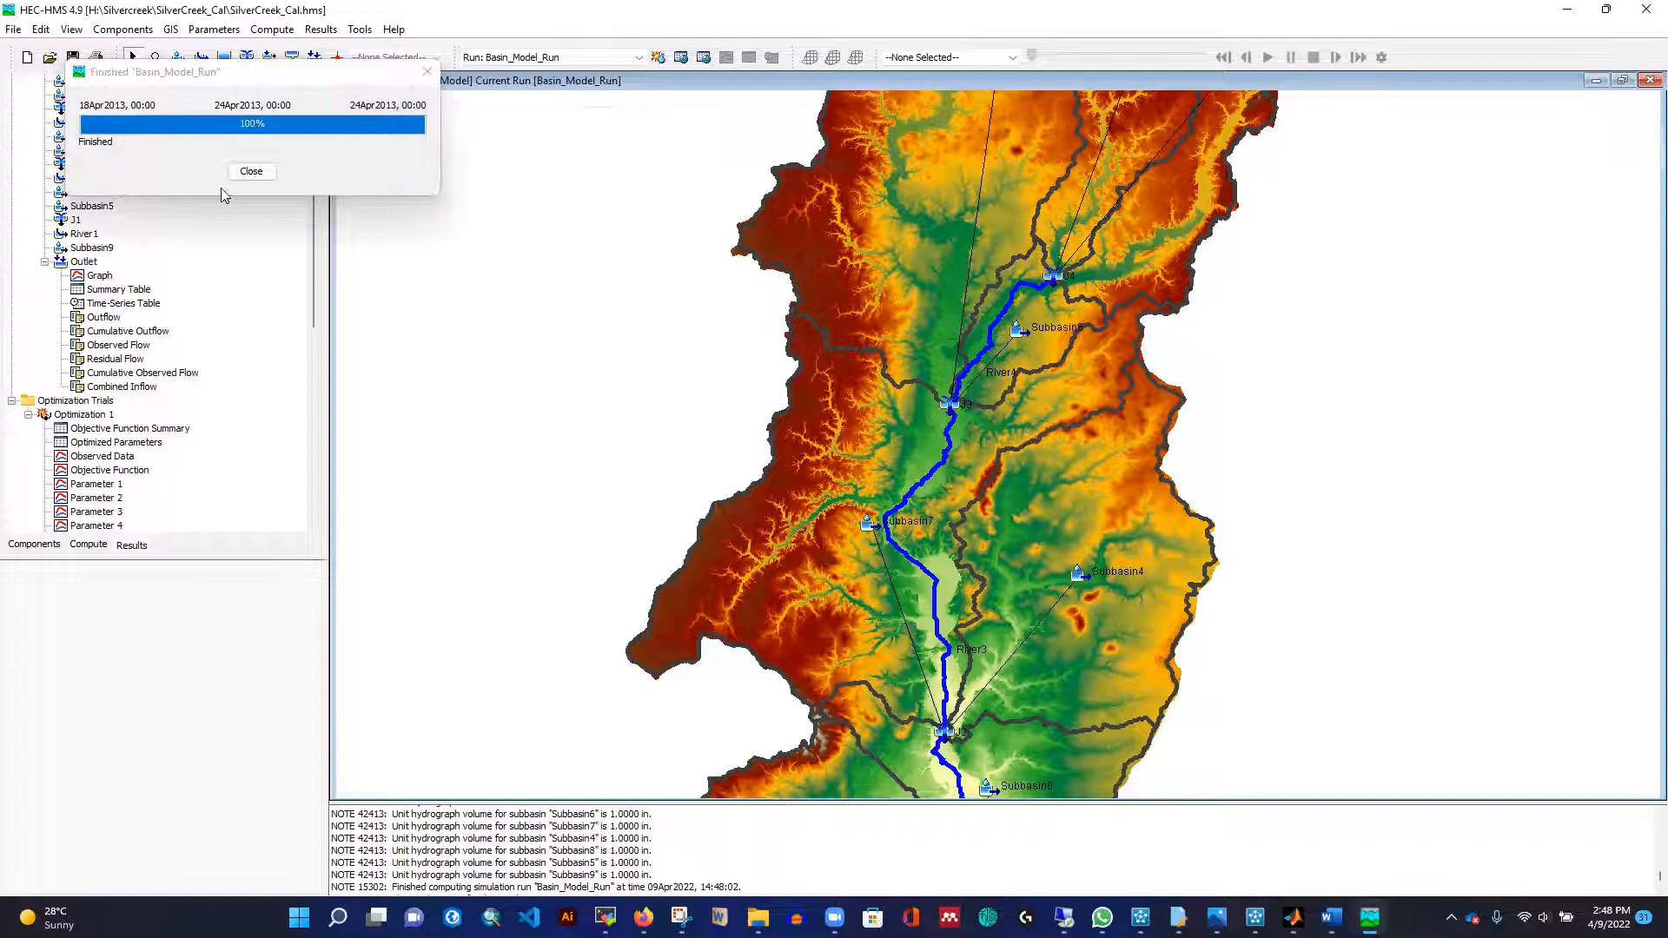
left_click(248, 172)
left_click(98, 275)
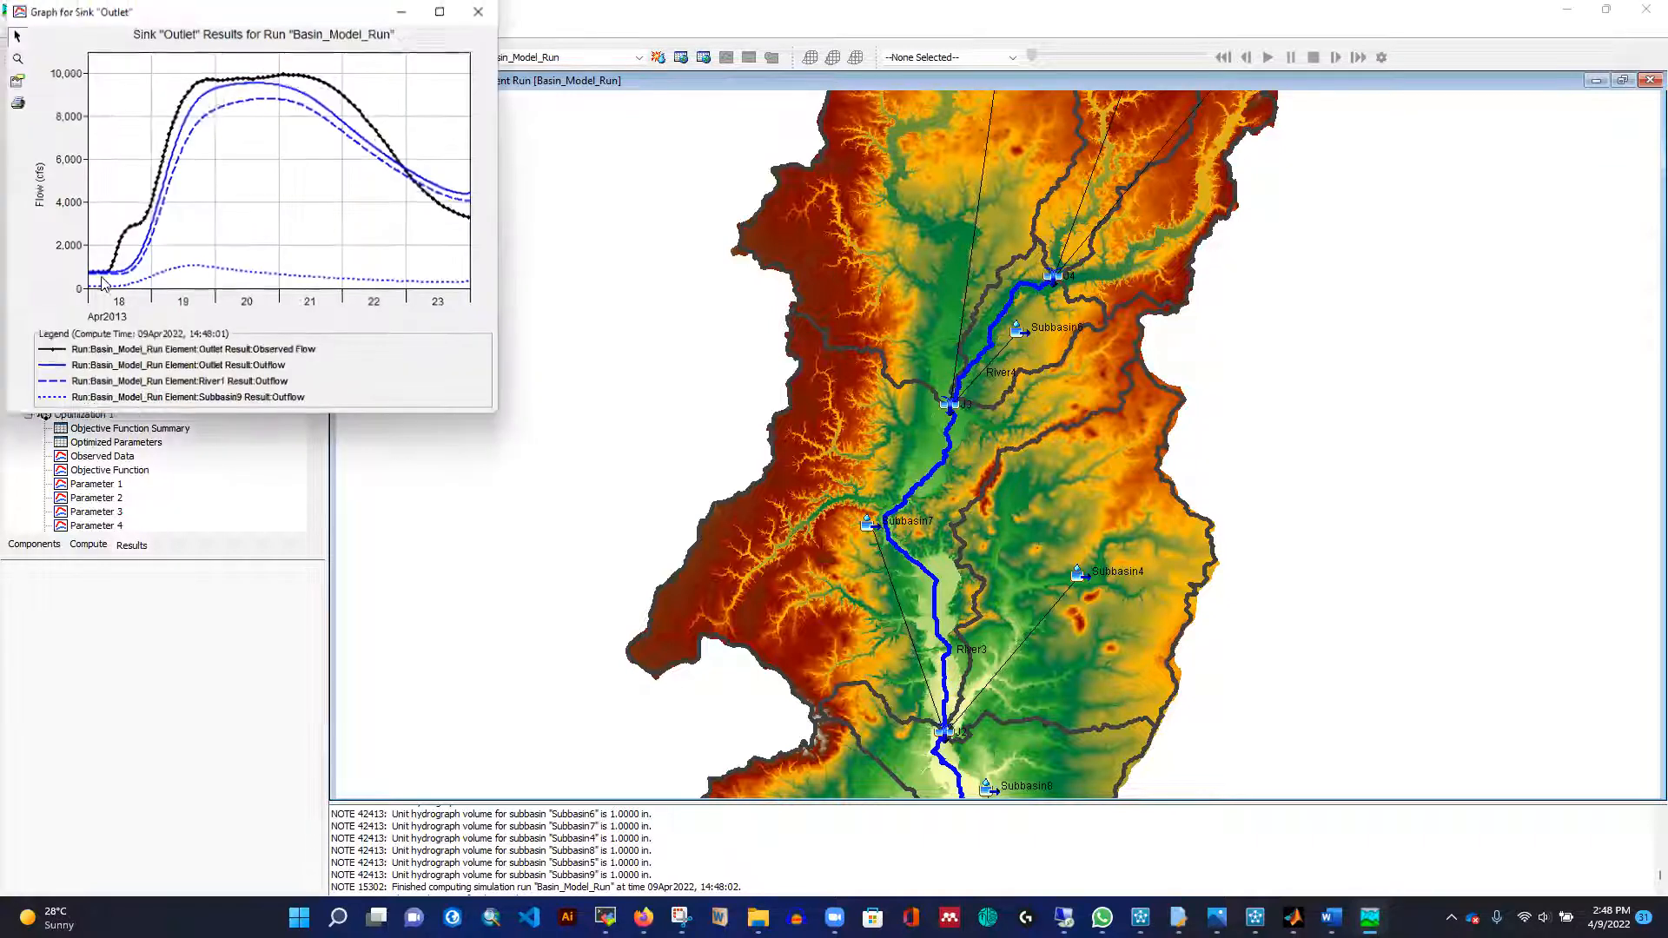
left_click(447, 8)
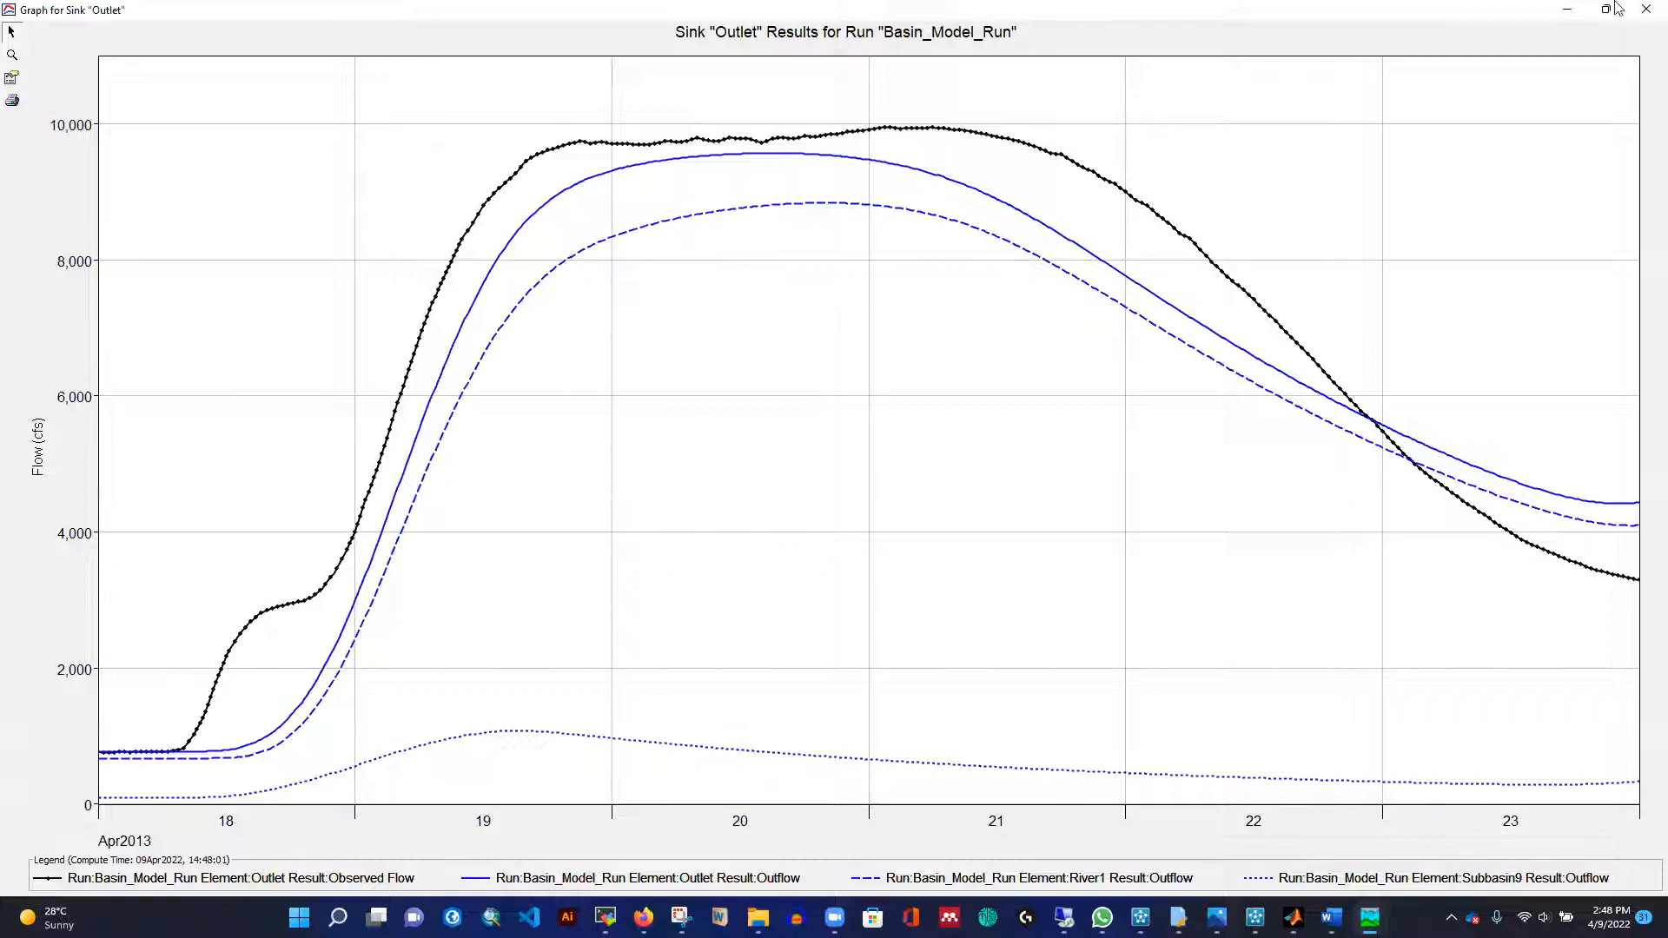
left_click(1646, 9)
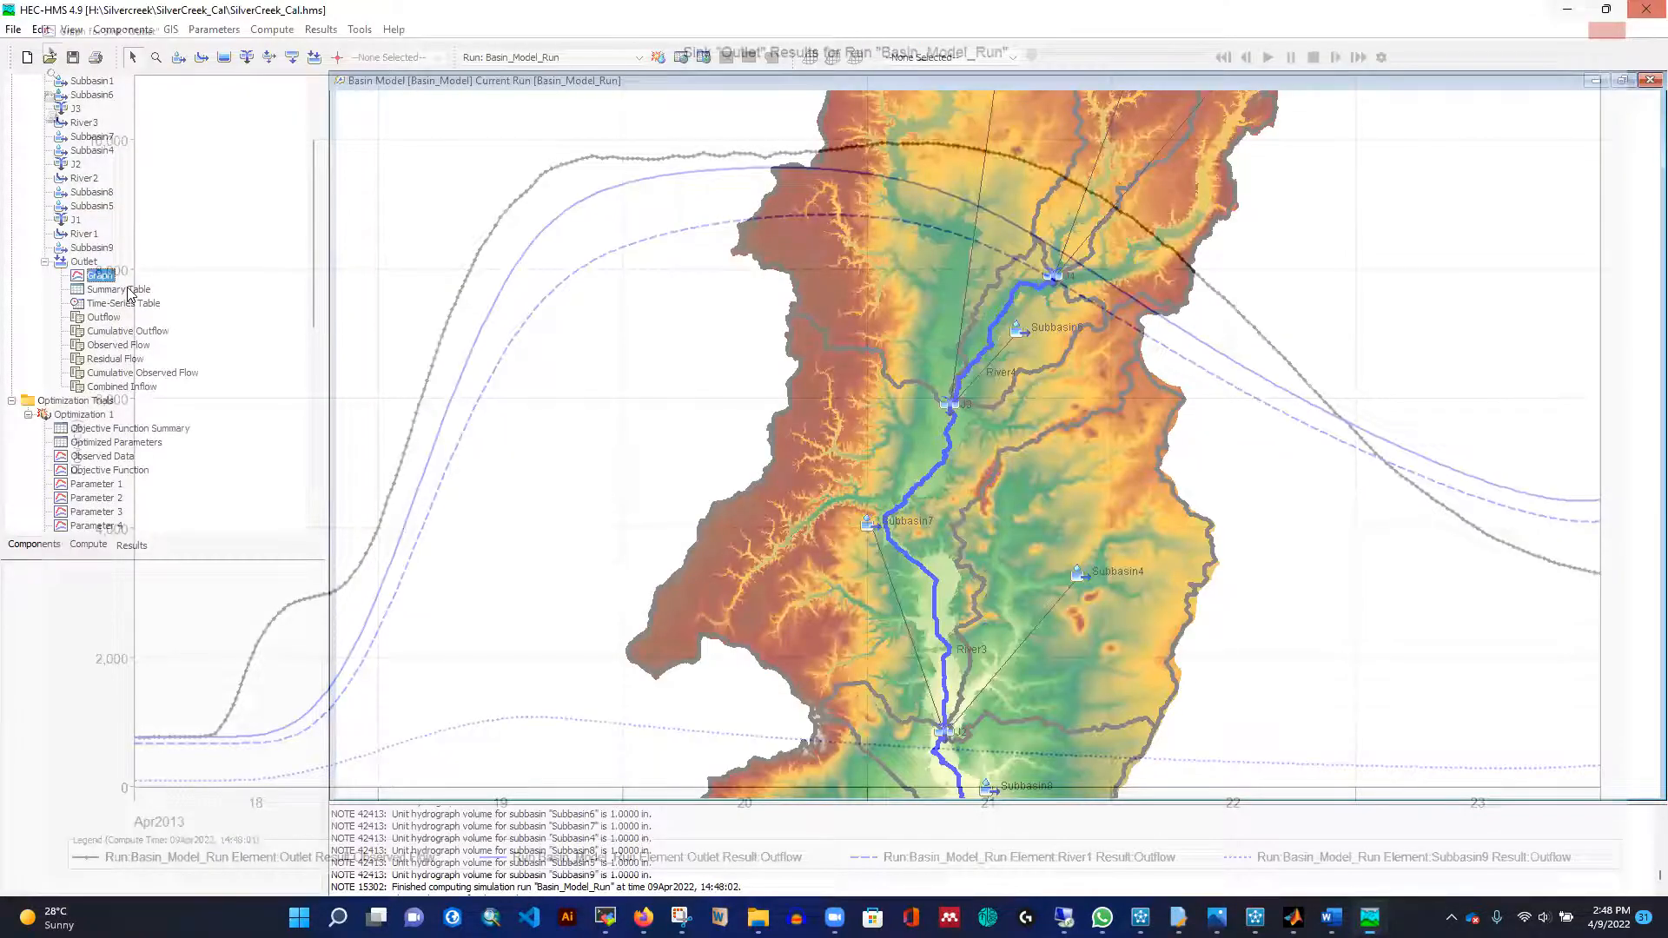
Review the Outlet's summary table and its enlarged graph to compare the simulated flow with the observed flow.
left_click(122, 289)
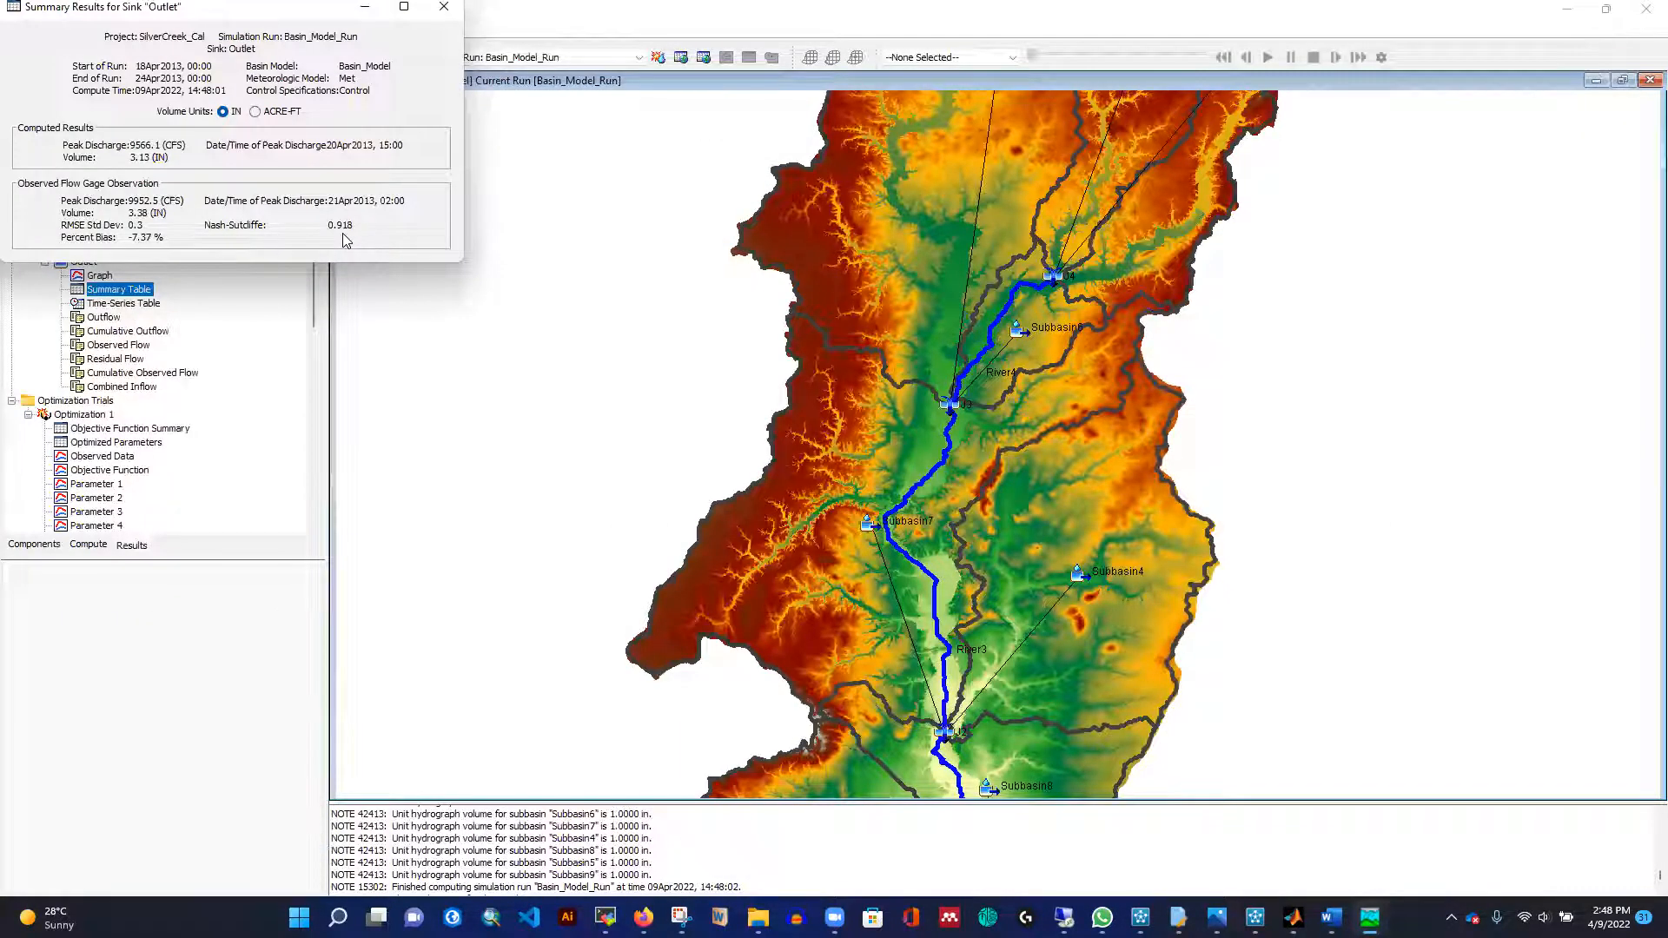
left_click(444, 6)
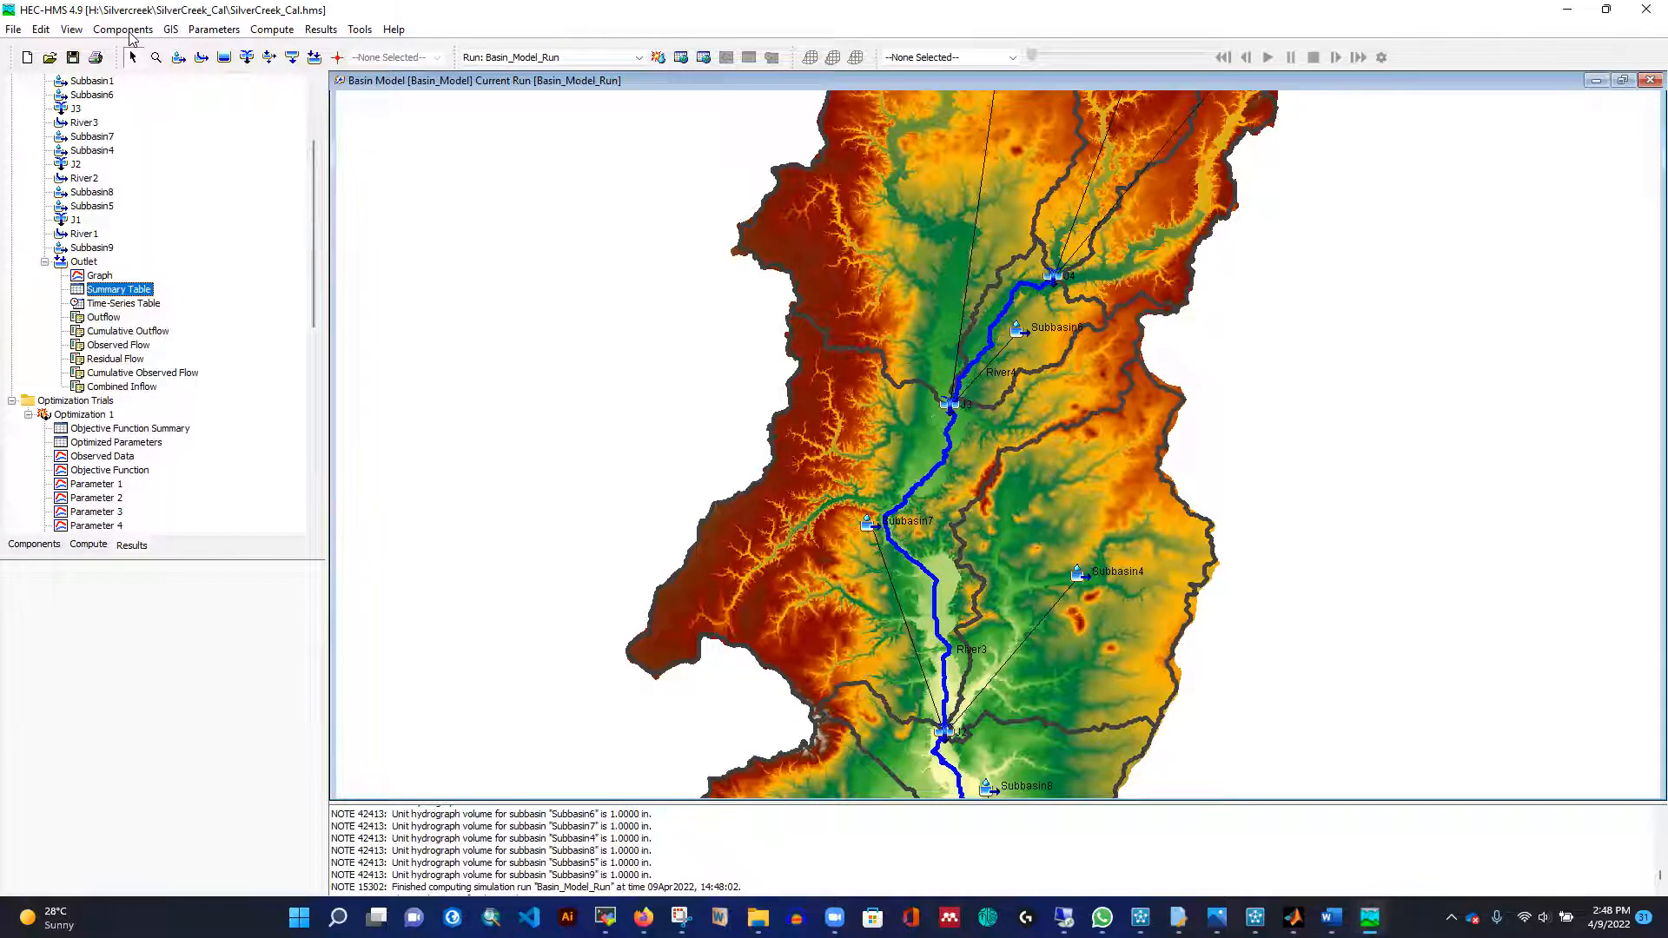
left_click(98, 276)
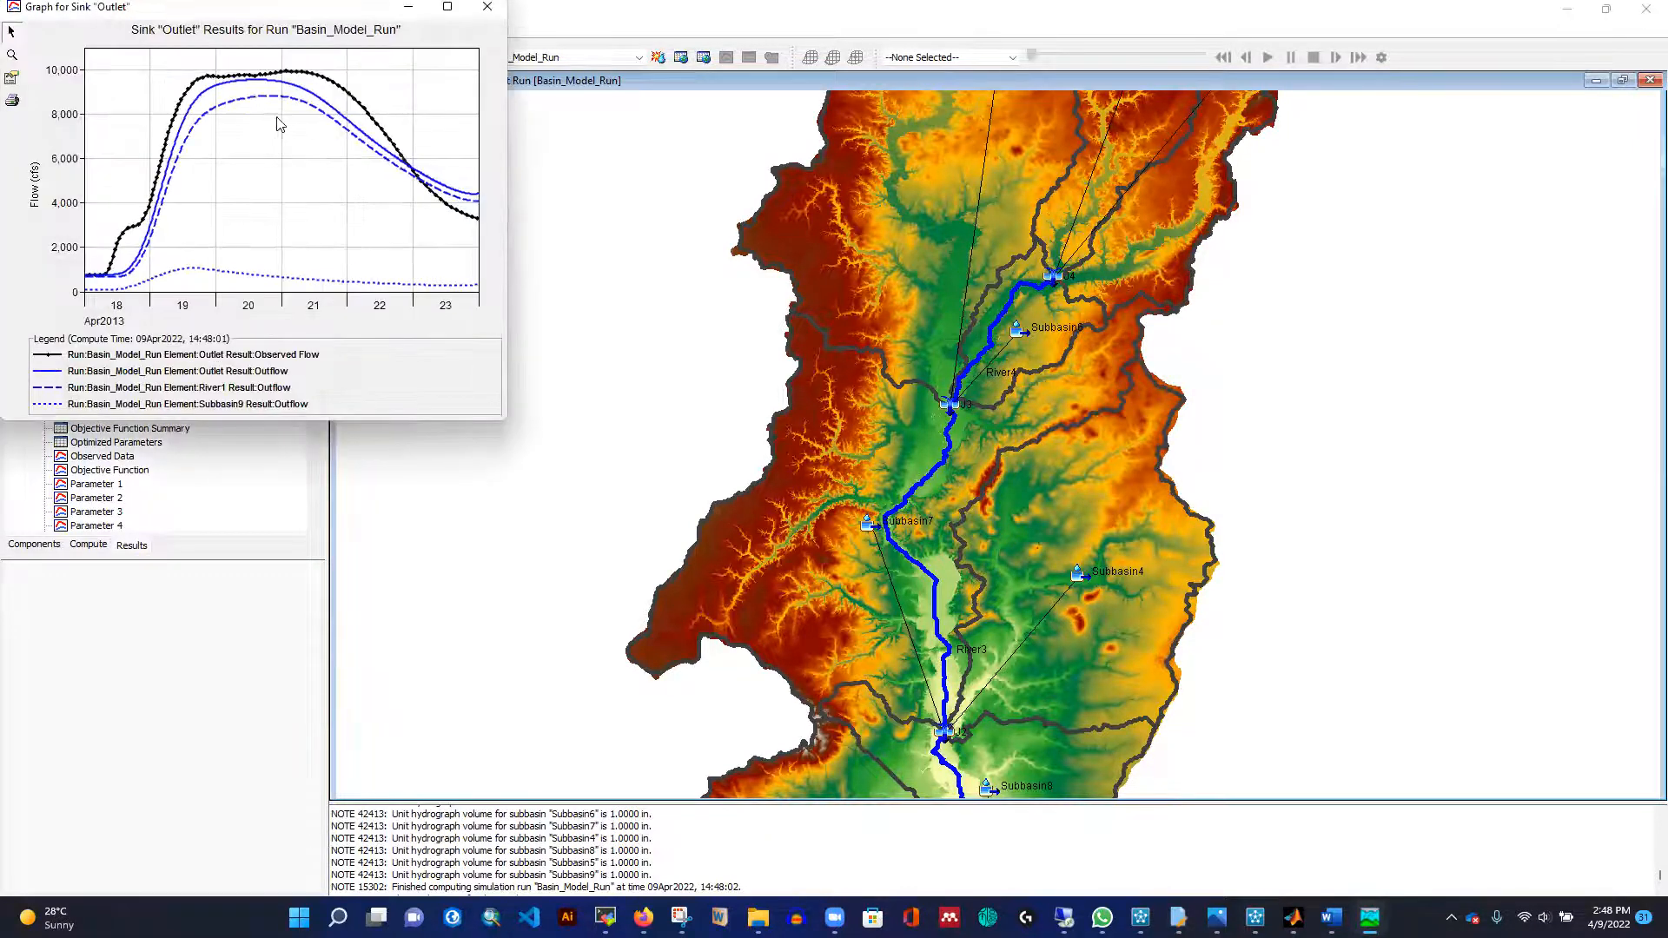
left_click(447, 7)
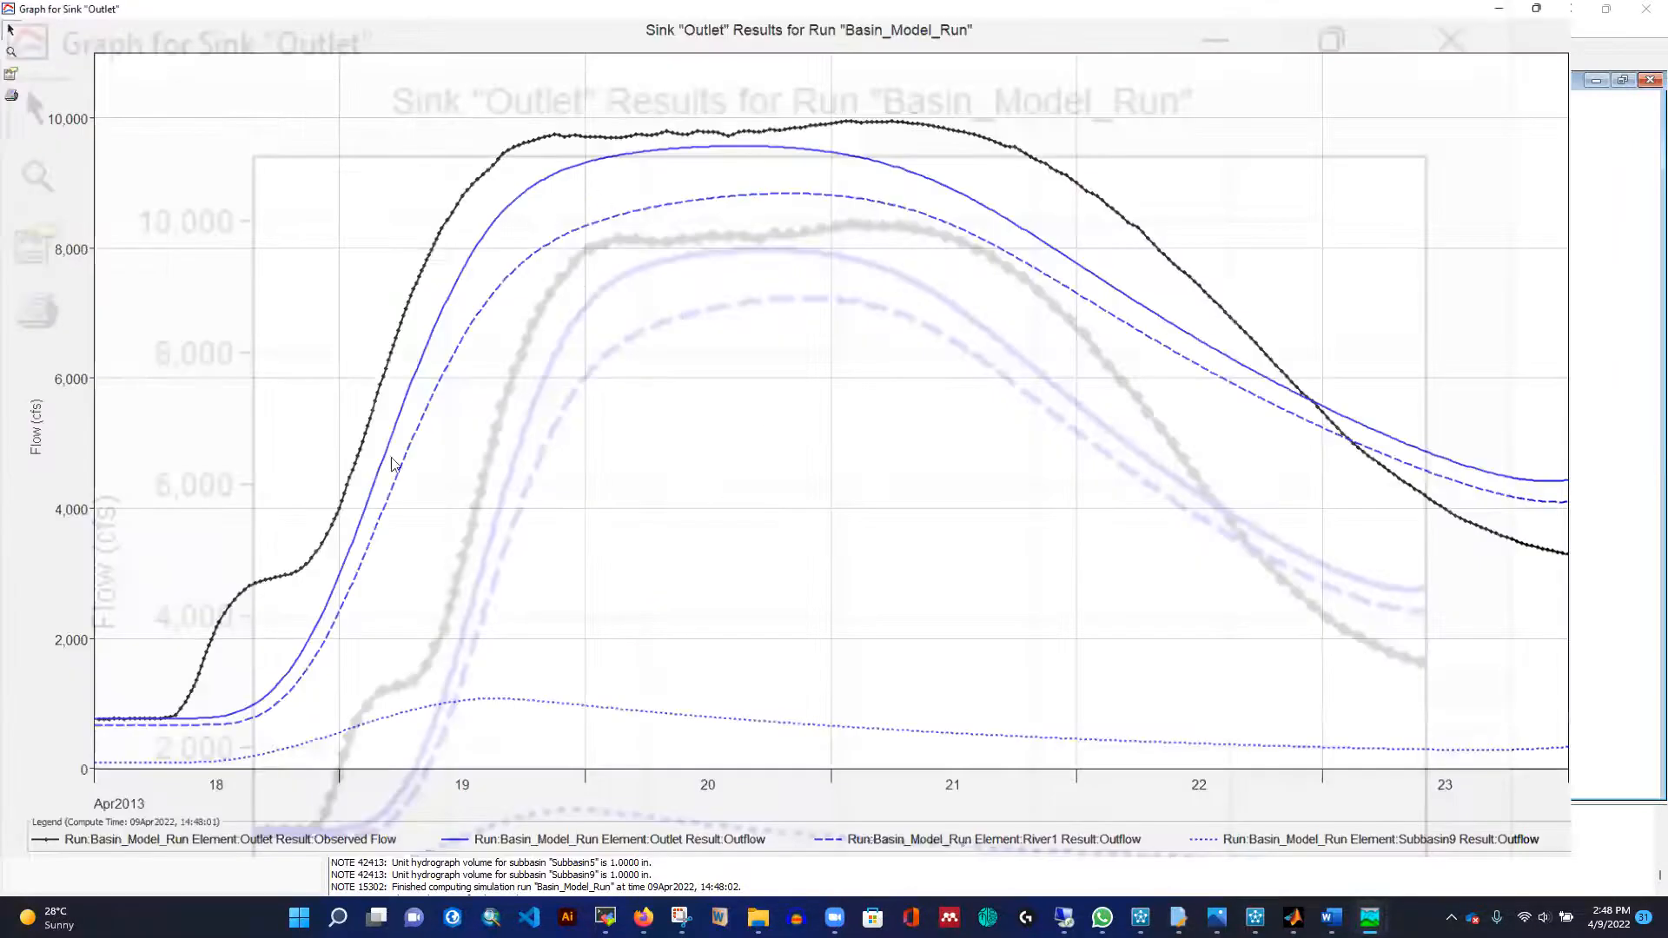
left_click(1645, 11)
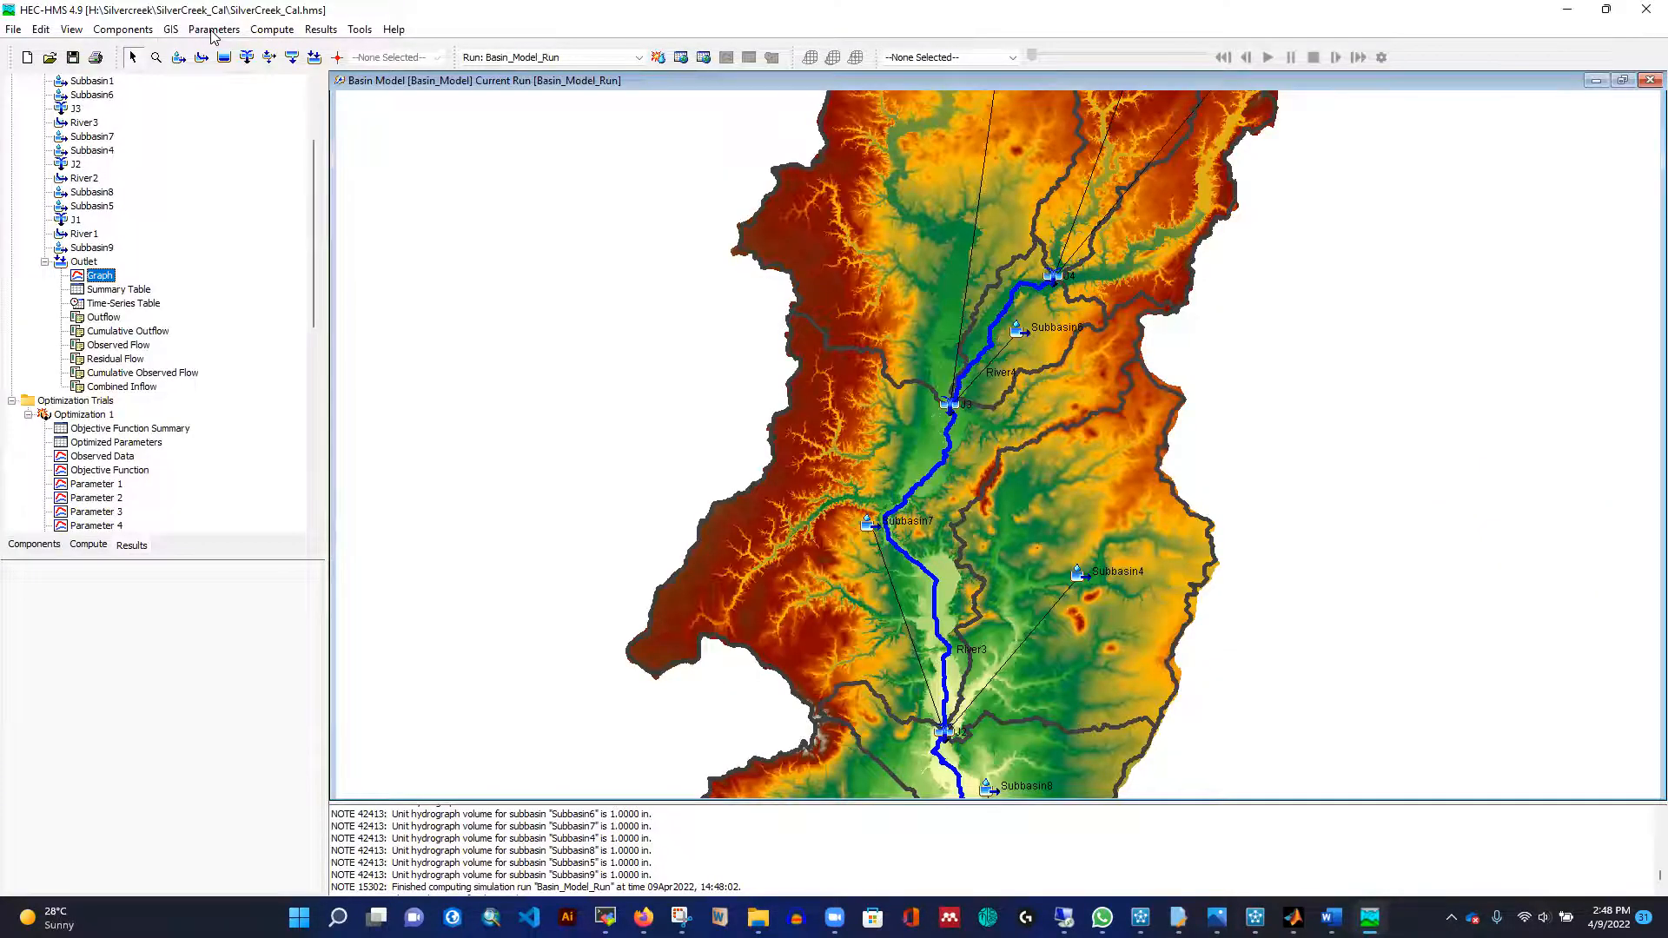
Set the SCS Curve Number initial abstraction of Subbasin2 and Subbasin3 to 0.30 in, apply the change and close the editor.
left_click(212, 33)
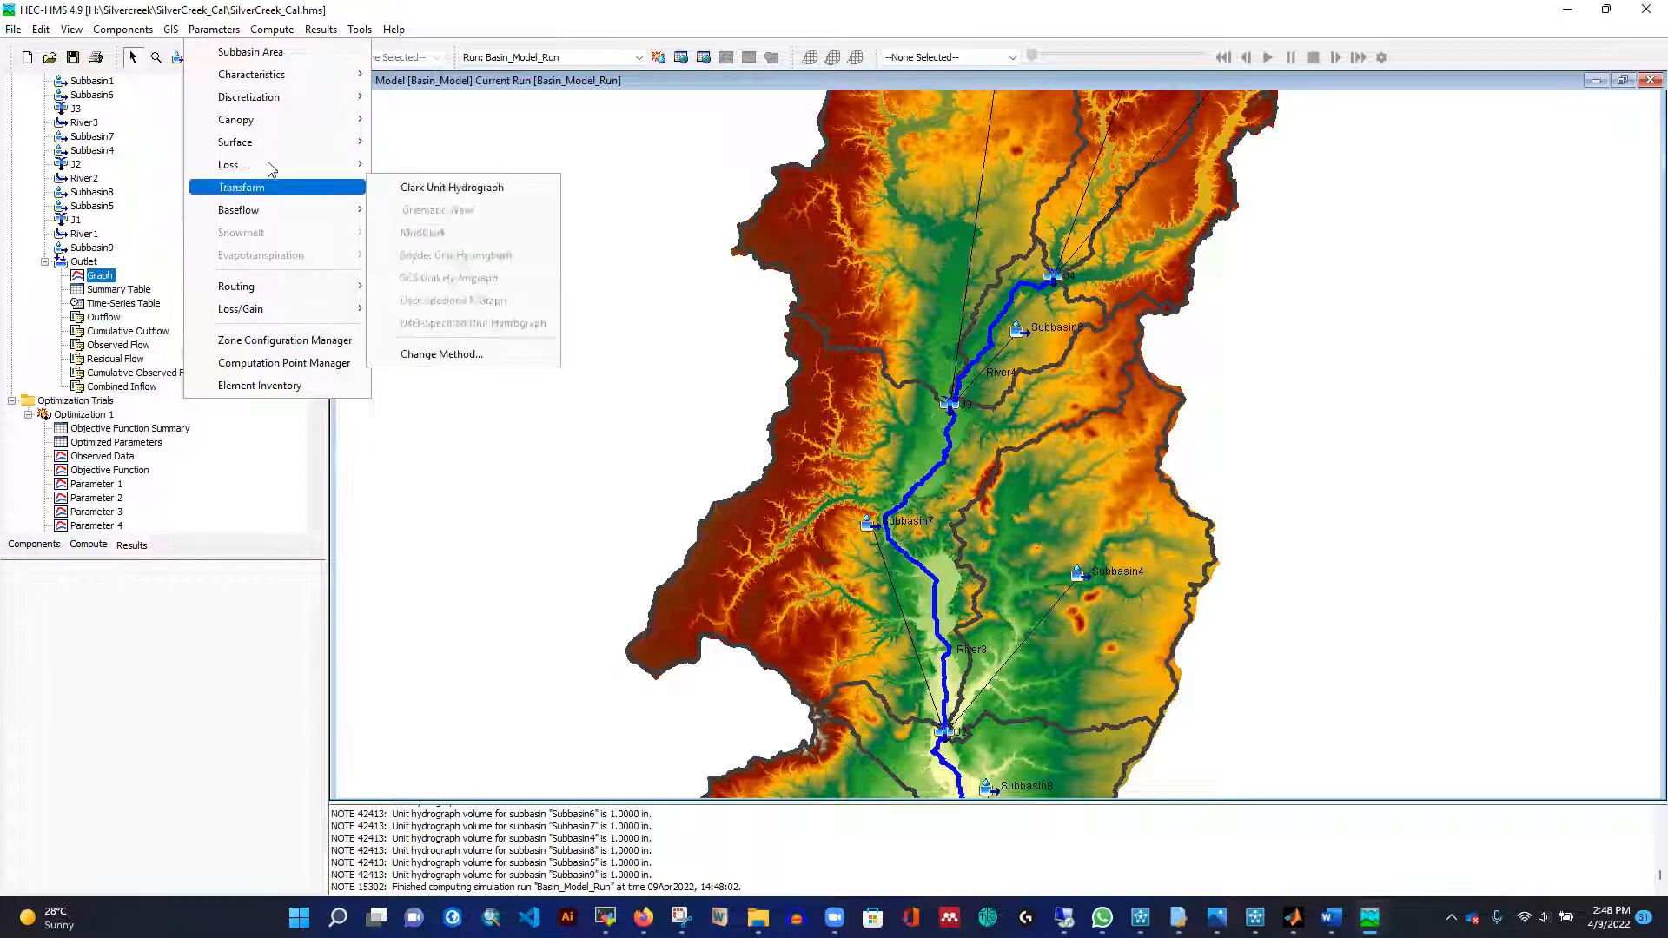
mouse_move(268, 164)
left_click(441, 372)
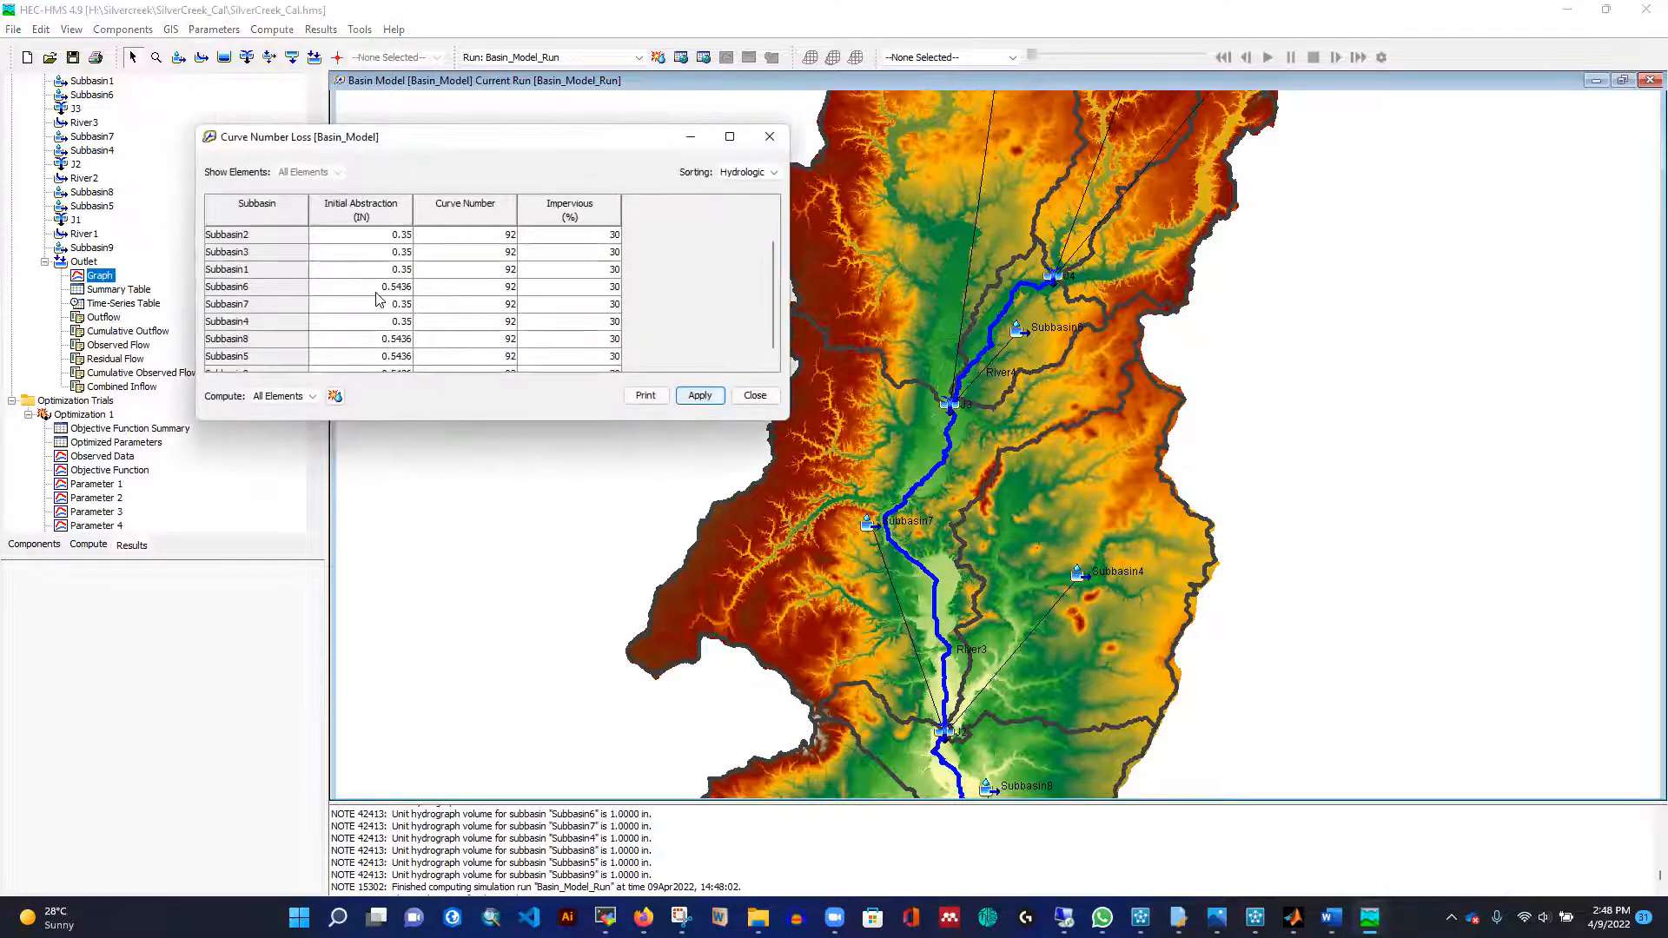
scroll(380, 300, "down", 1)
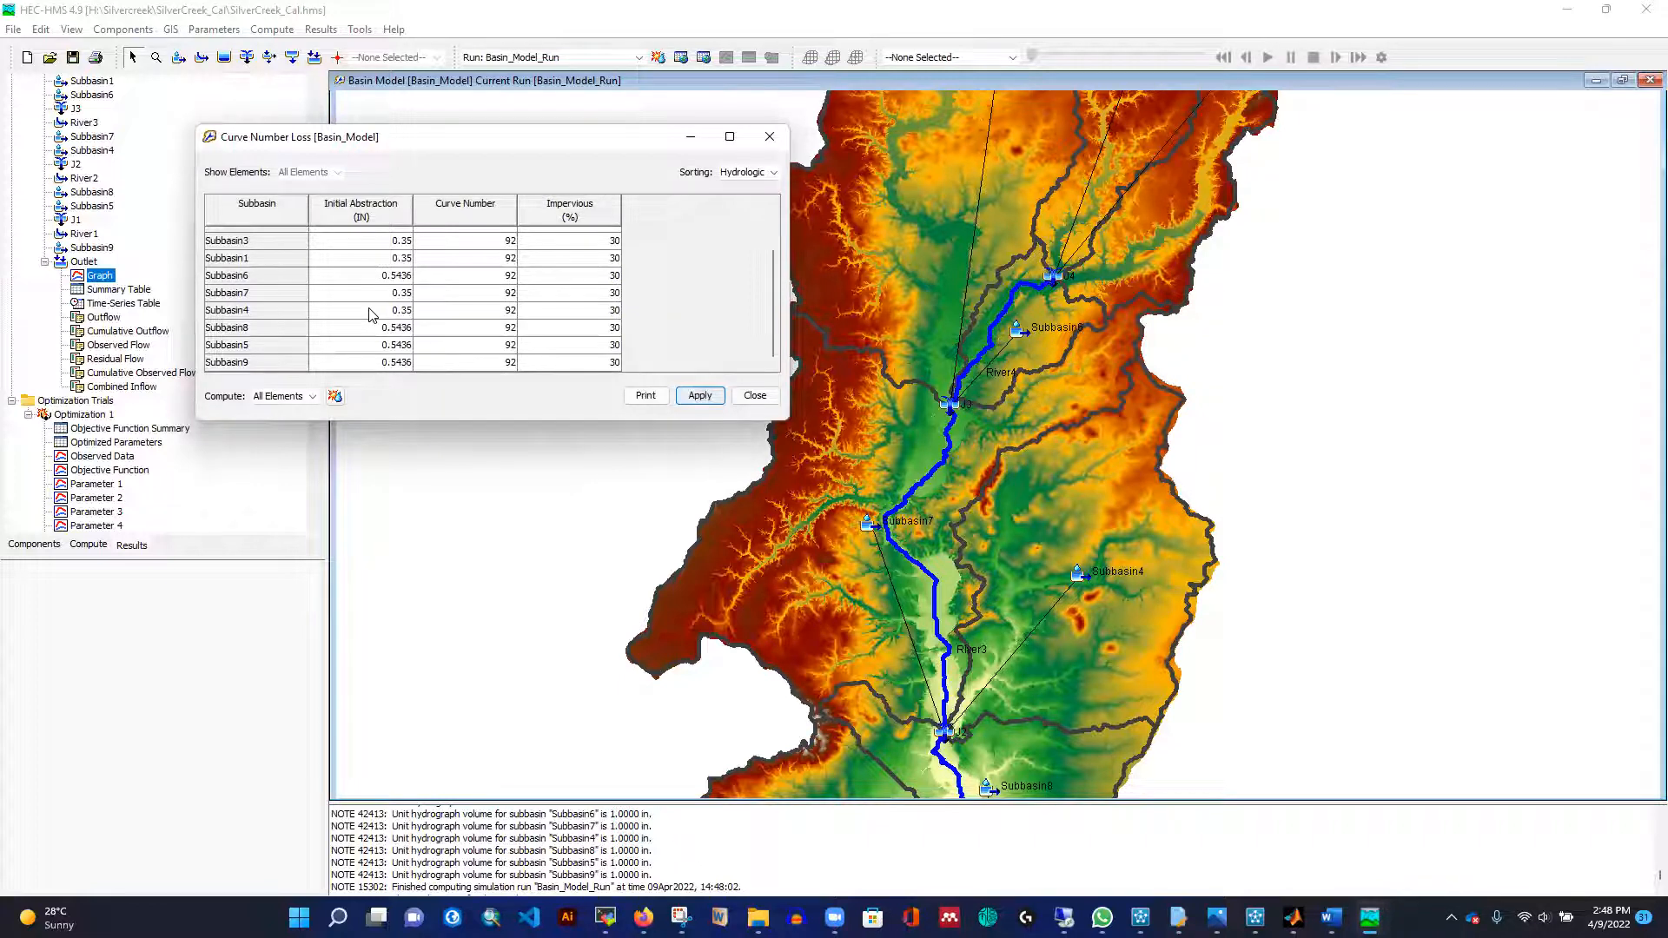
scroll(377, 319, "up", 1)
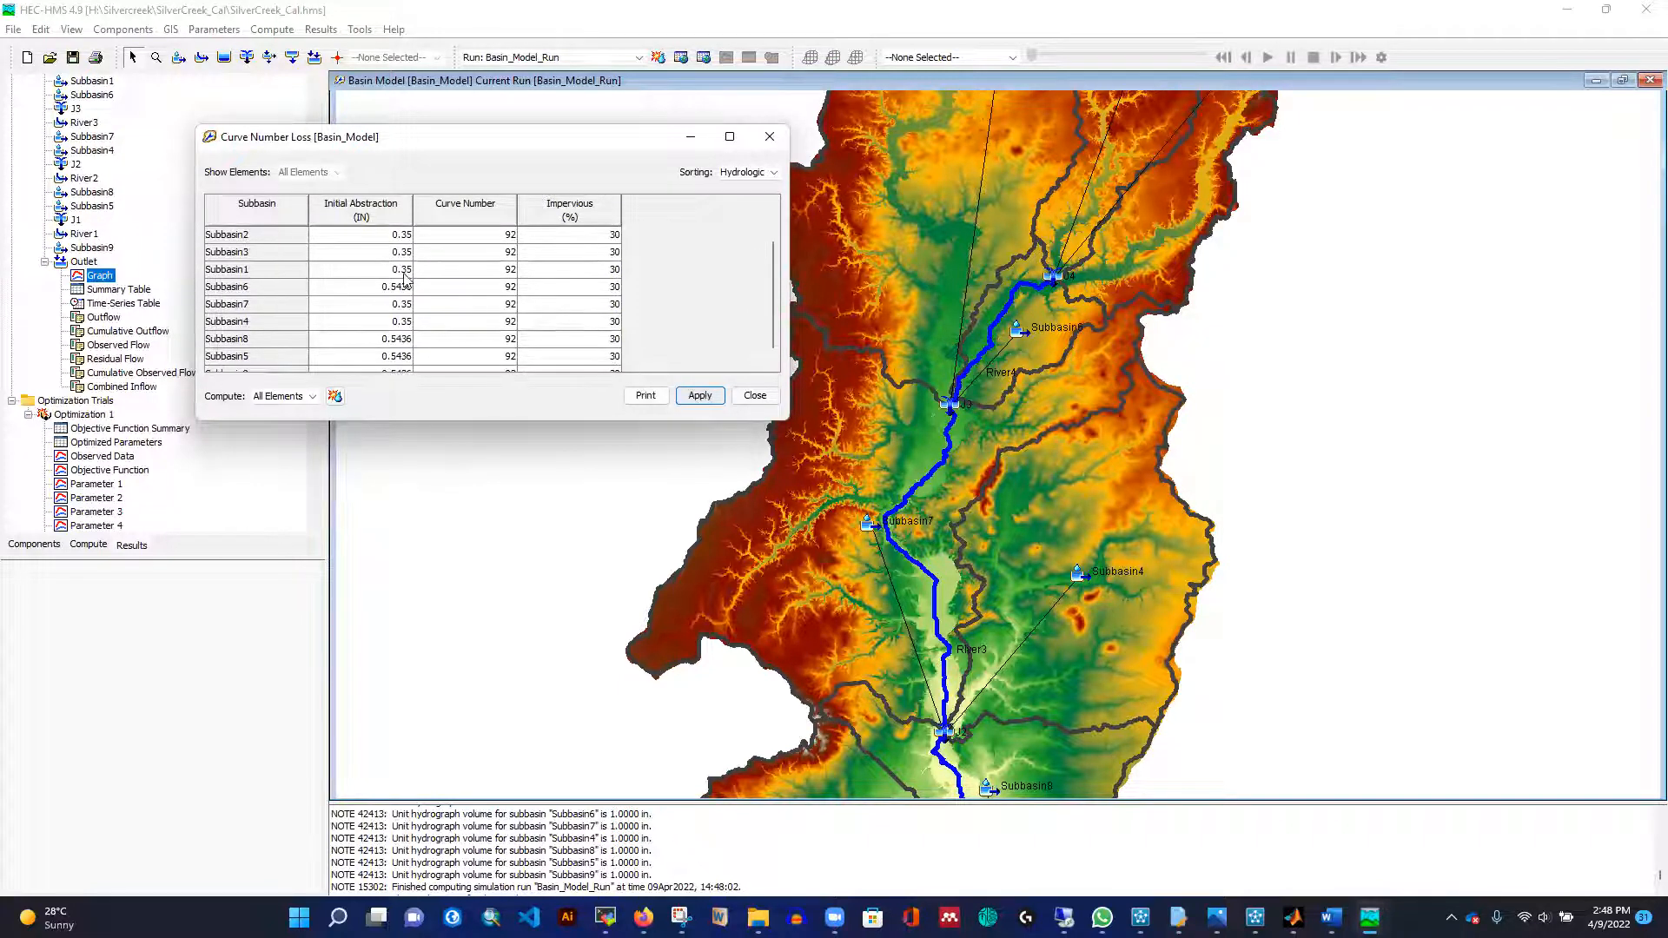
left_click(404, 236)
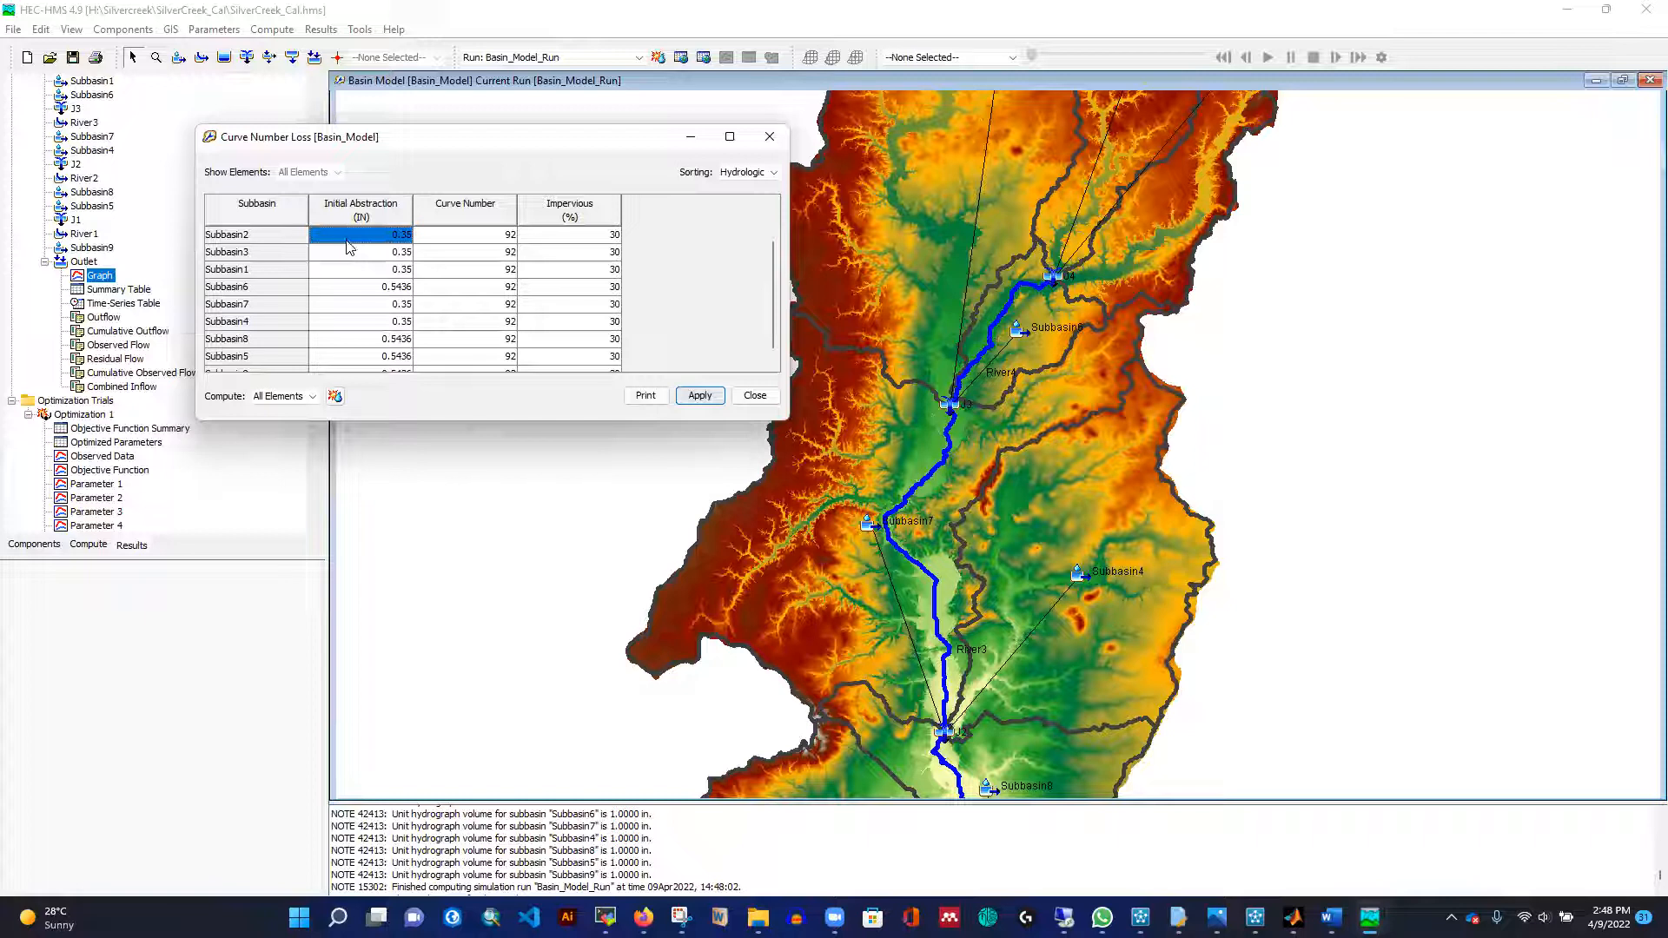
type("0.30")
key("Return")
type("0.")
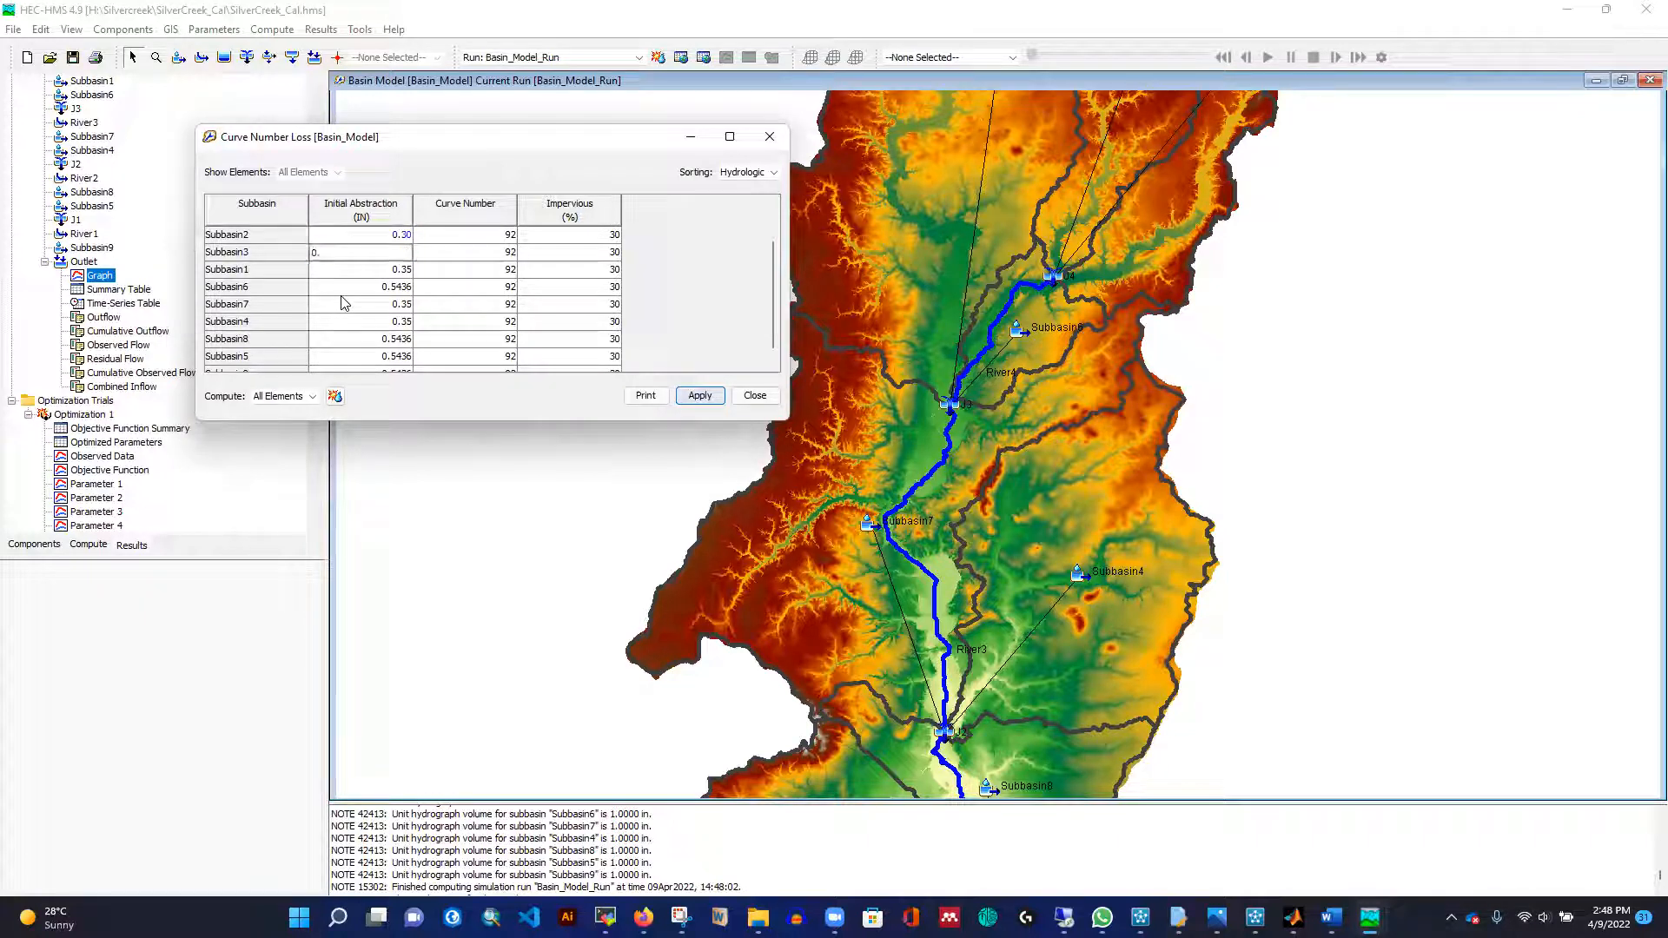
type("30")
key("Return")
left_click(700, 396)
left_click(754, 396)
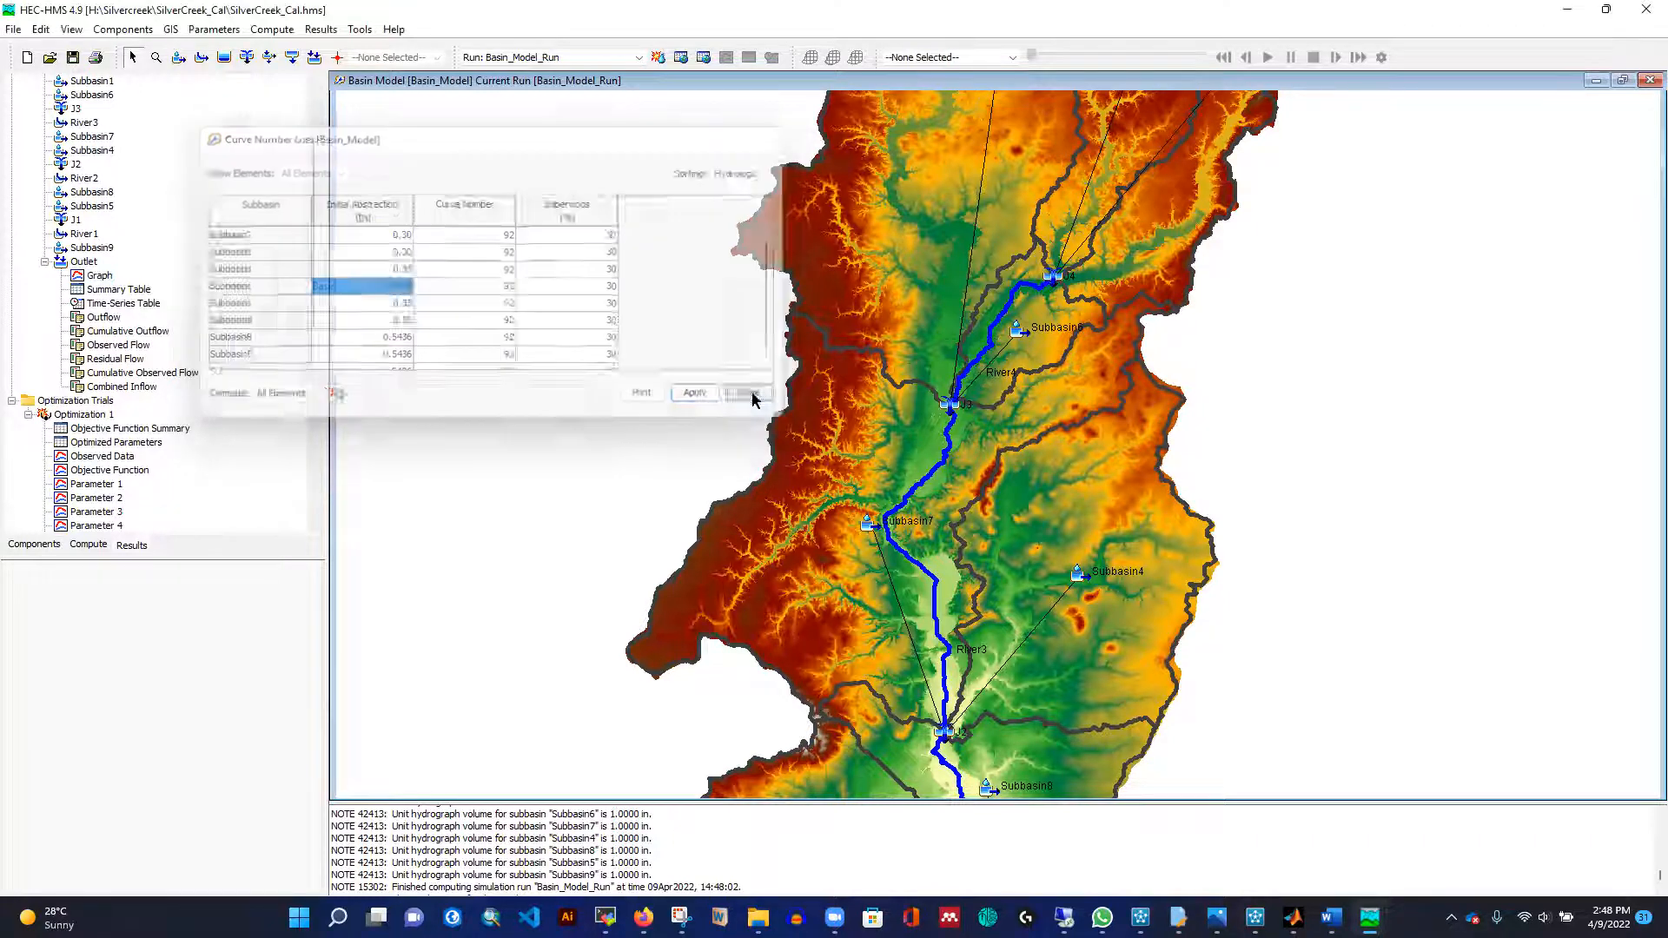
Recompute Basin_Model_Run with the lowered initial abstraction for Subbasin2 and Subbasin3, and review the Outlet's graph and summary table.
left_click(658, 57)
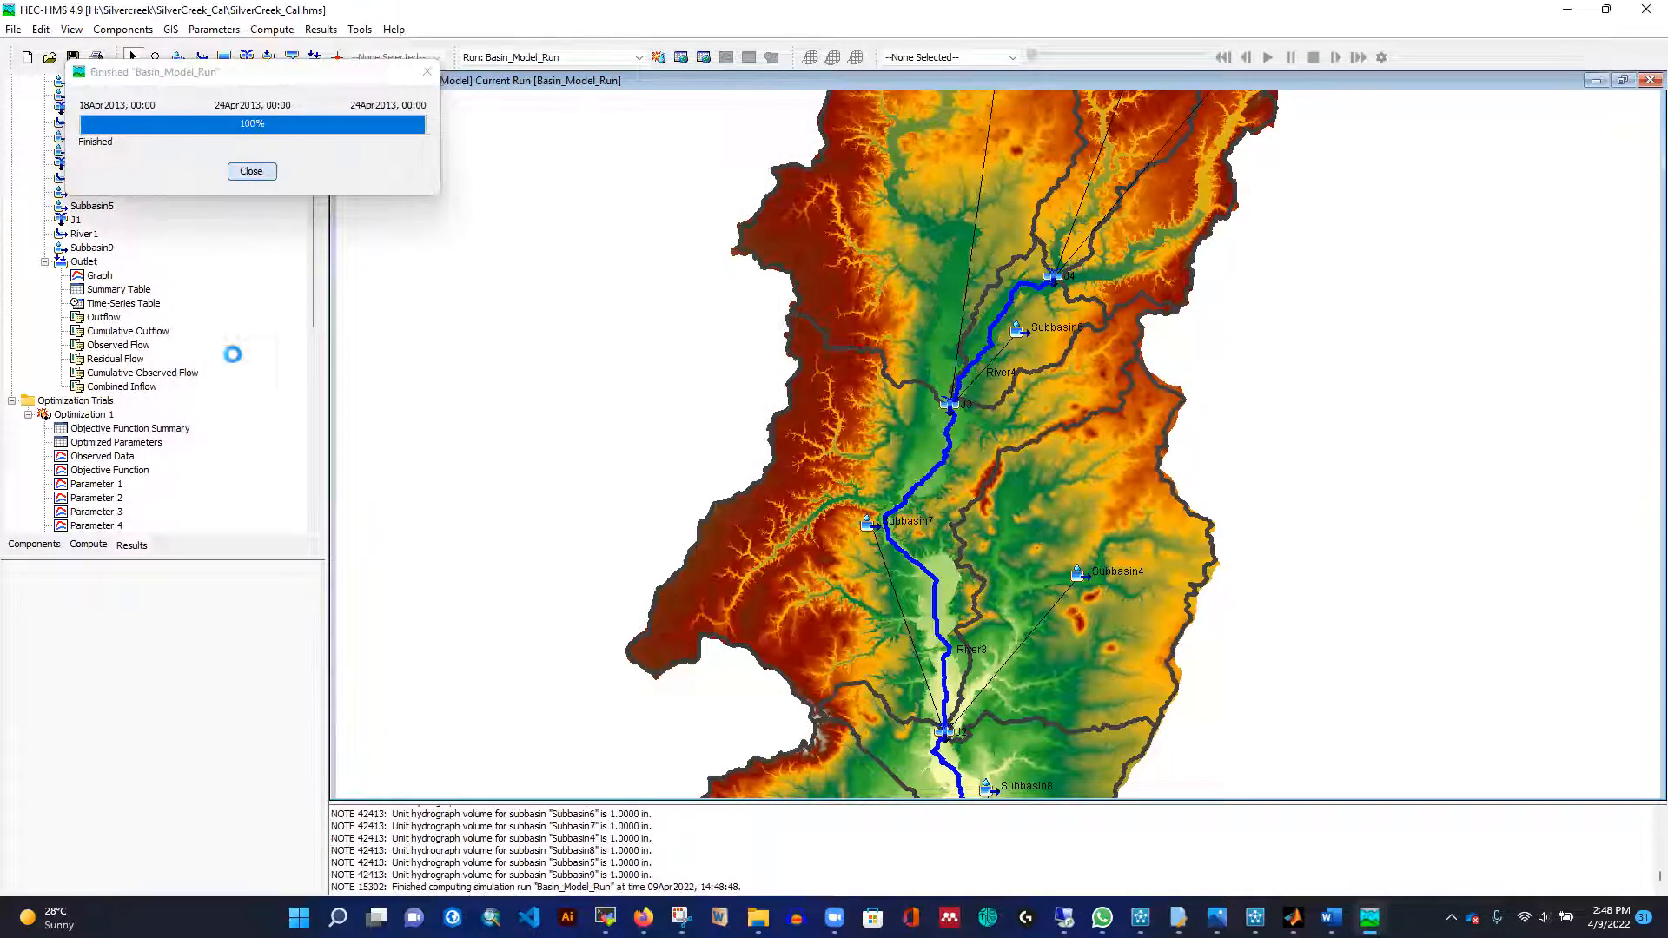
left_click(99, 277)
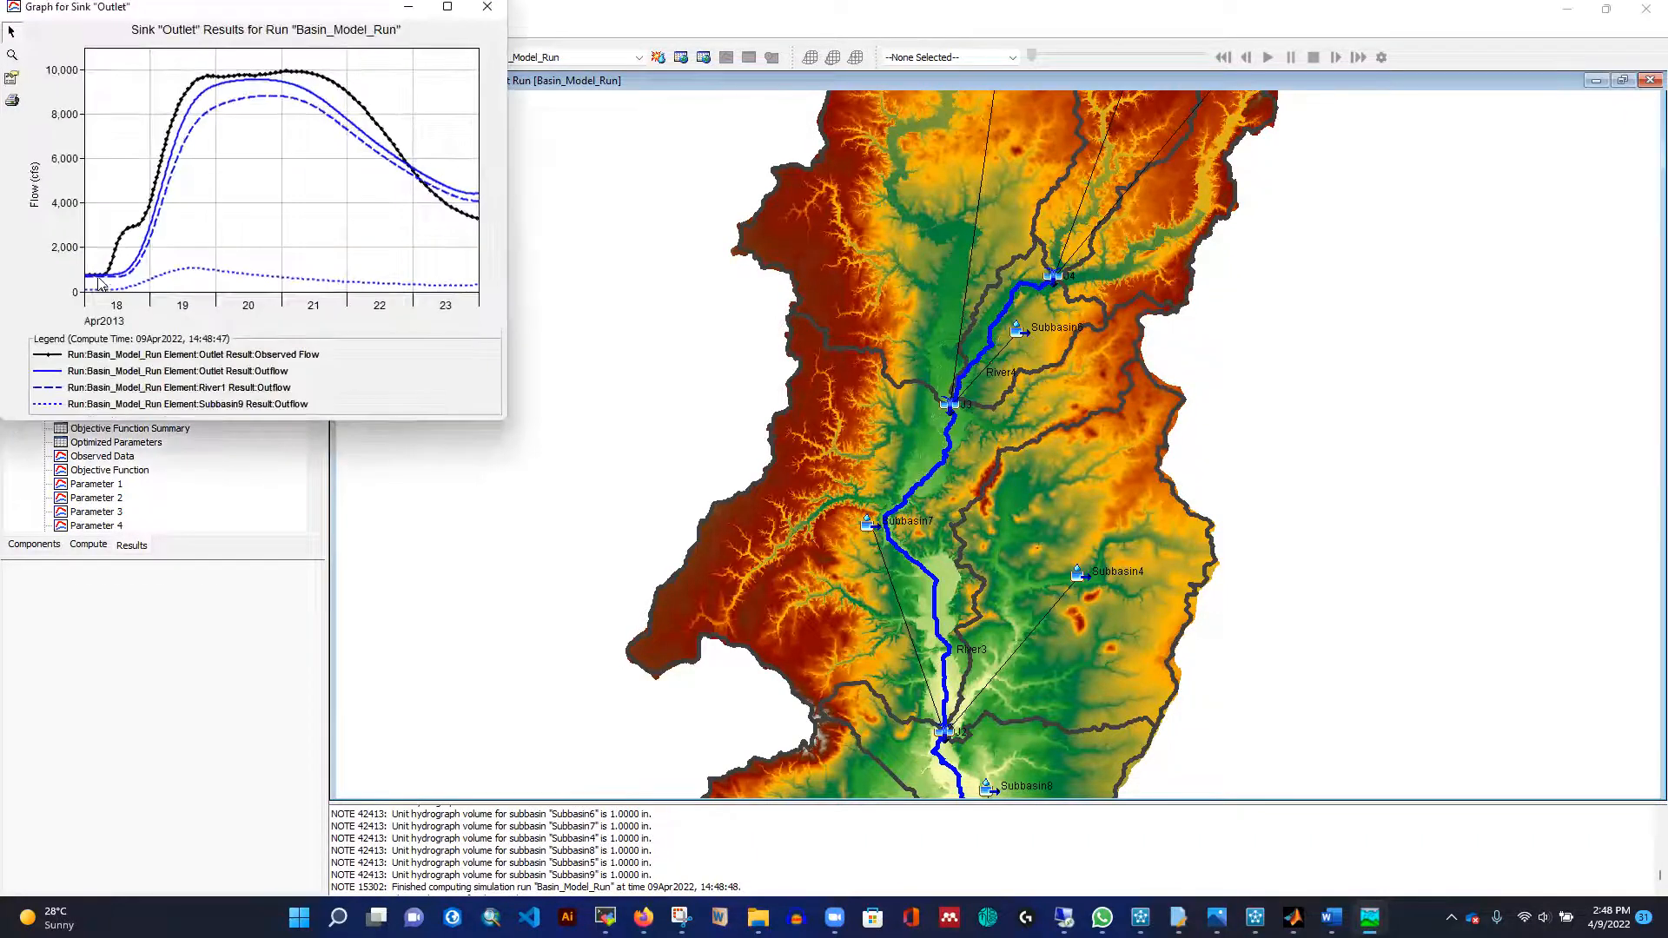
left_click(459, 9)
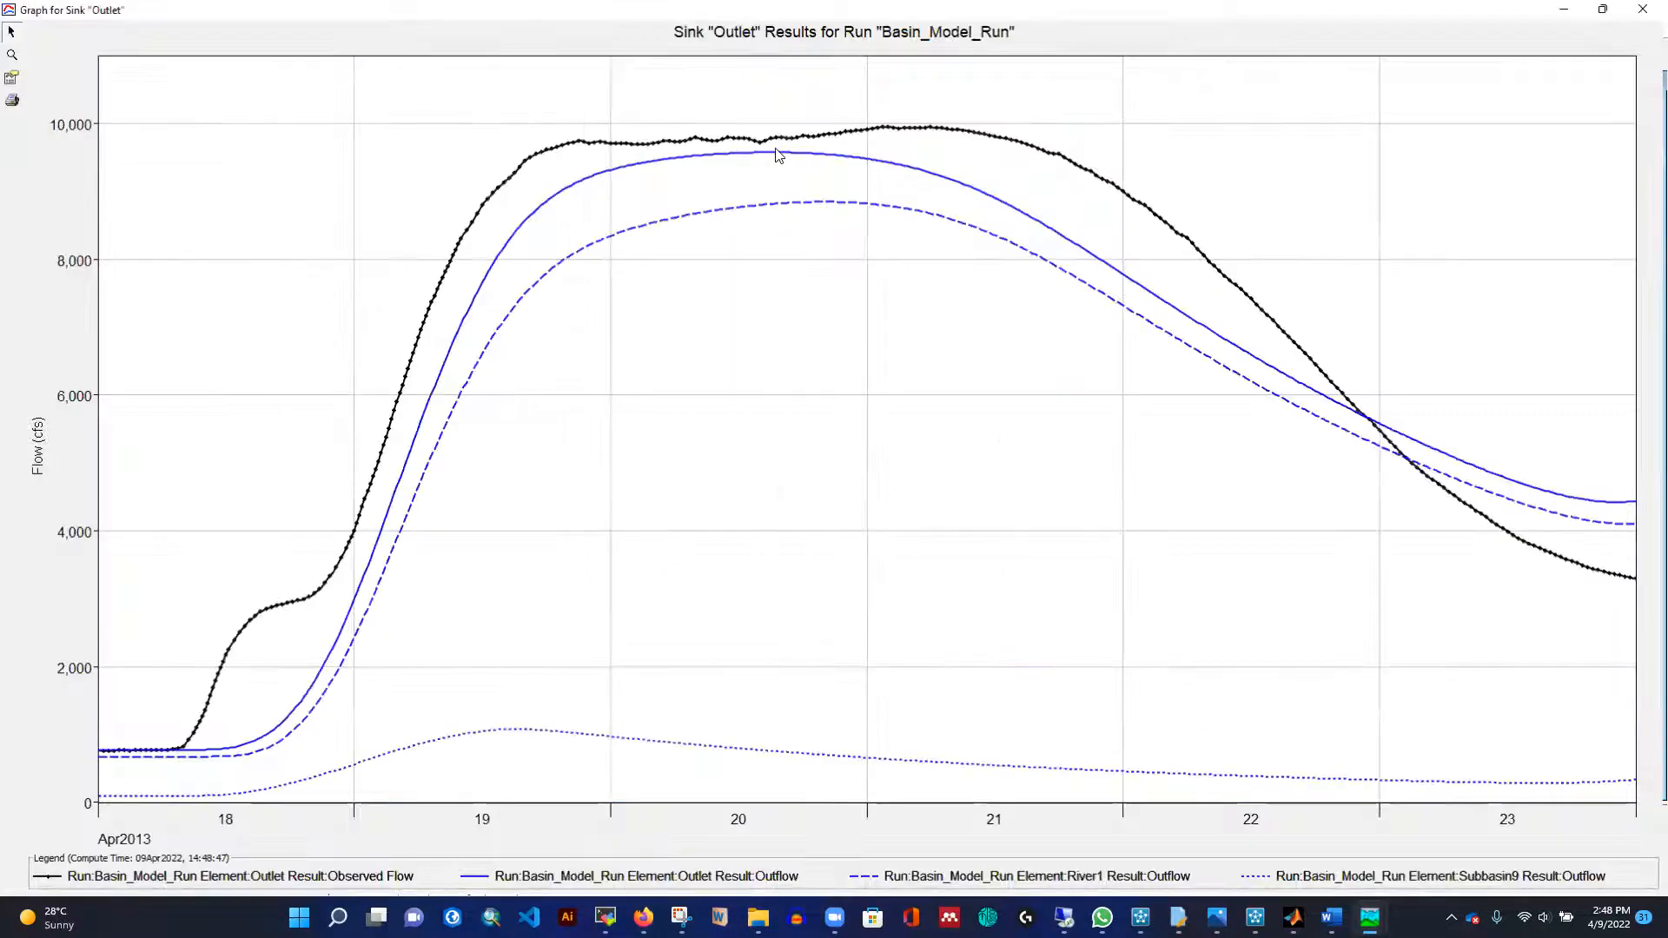
left_click(1640, 10)
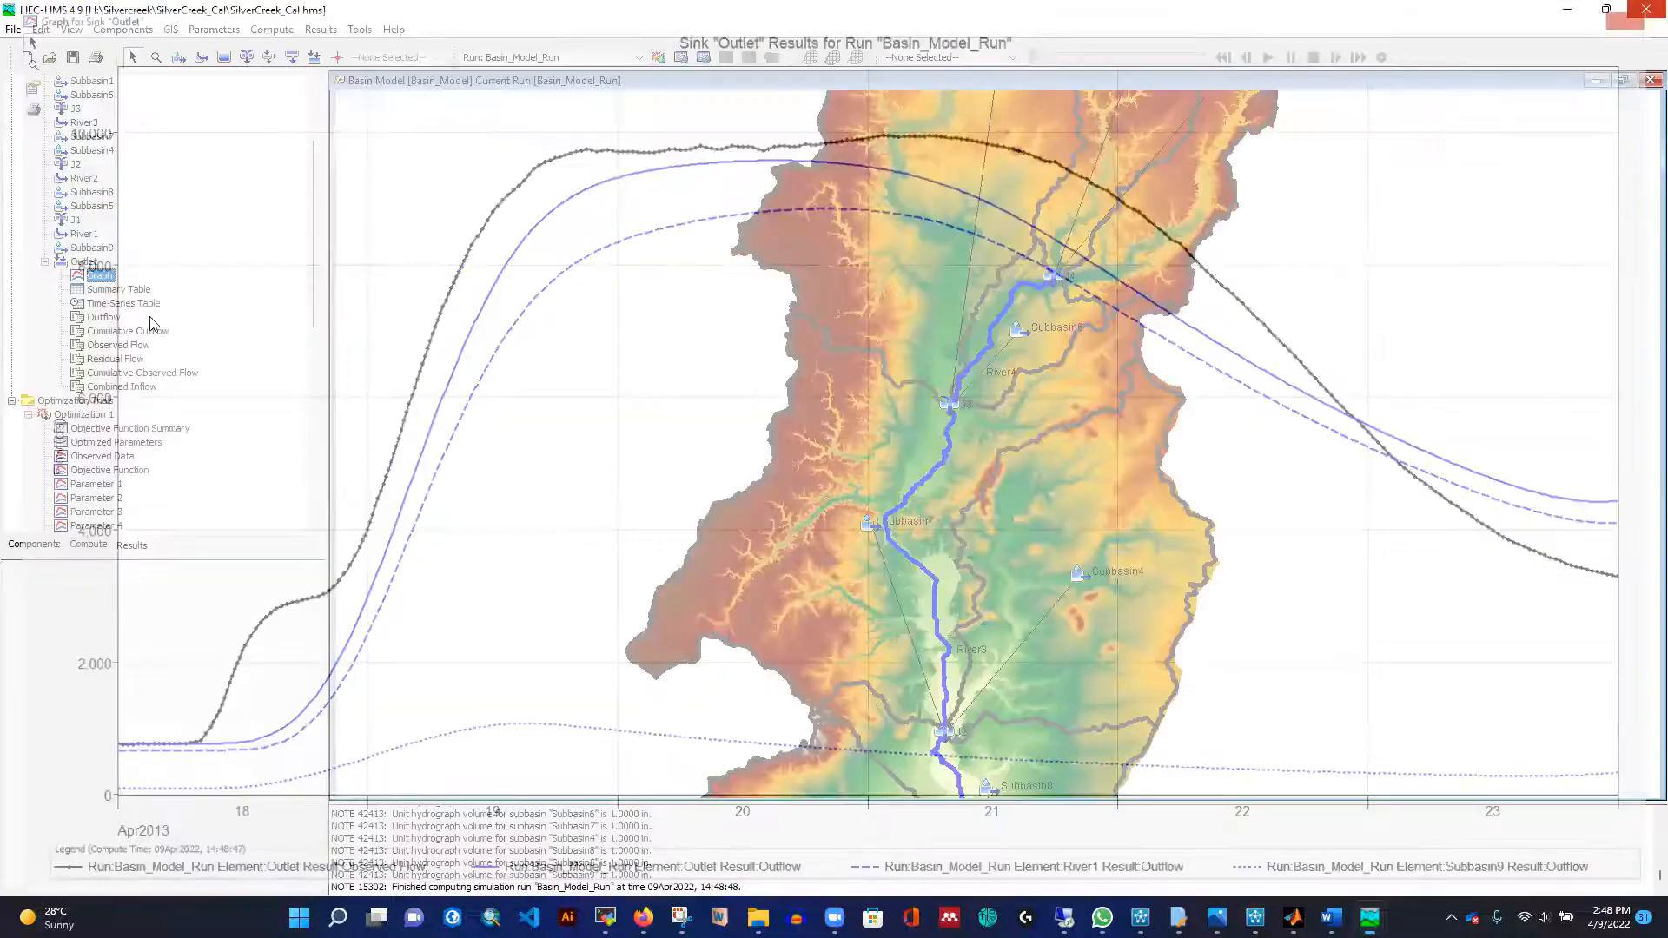
left_click(122, 292)
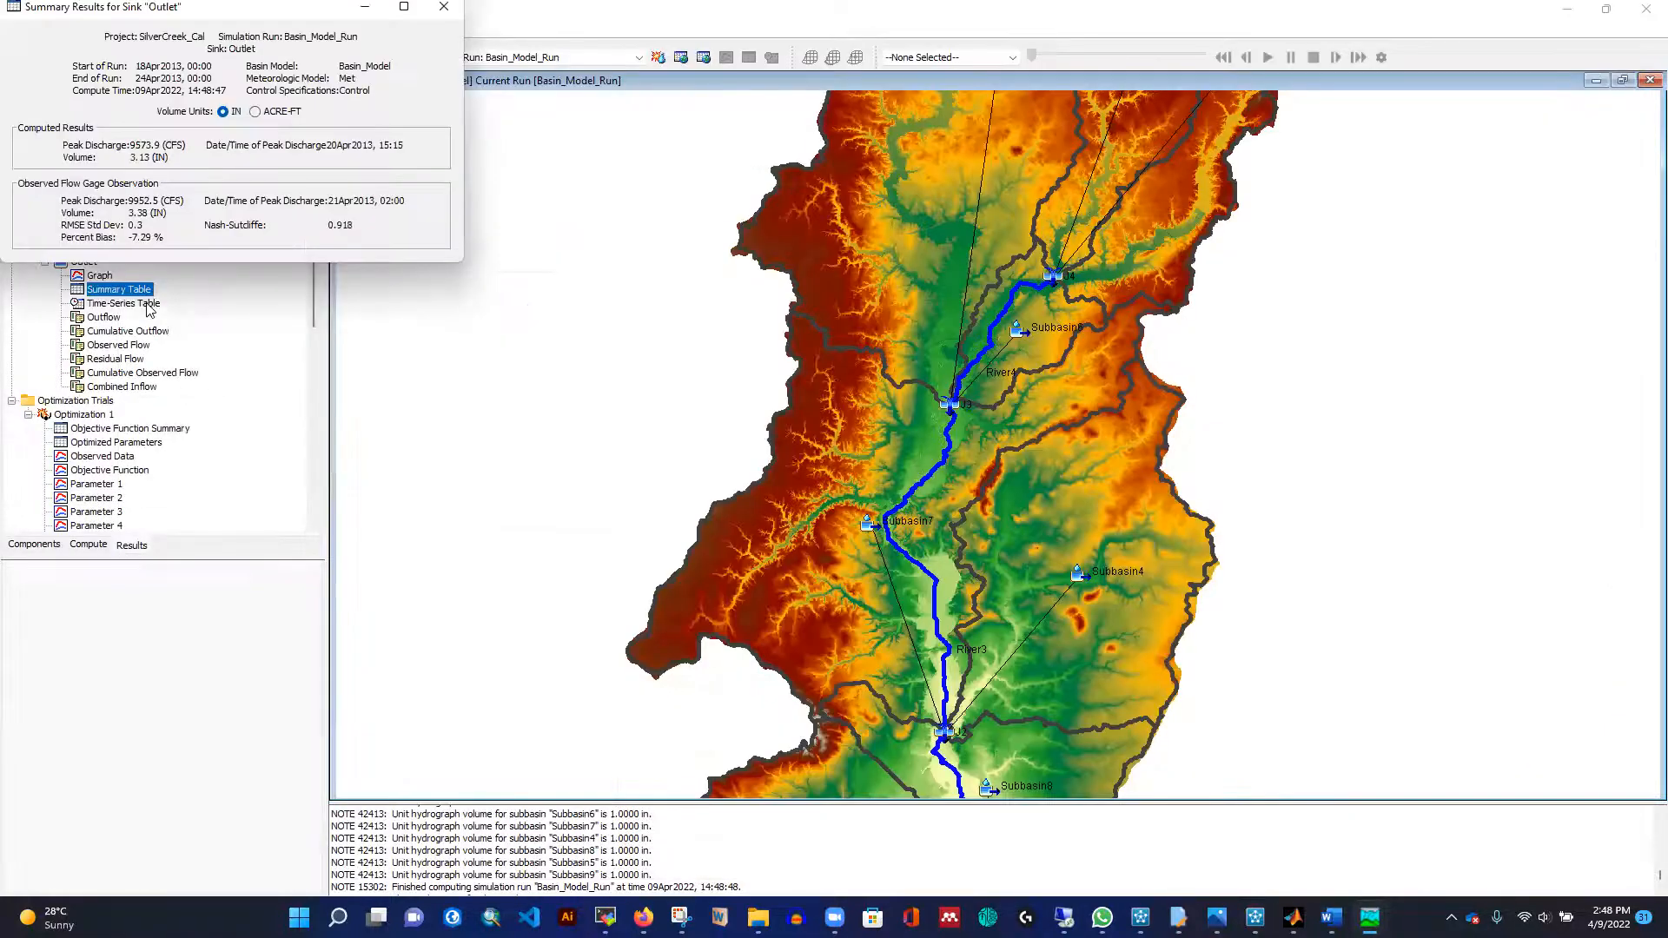
left_click(443, 11)
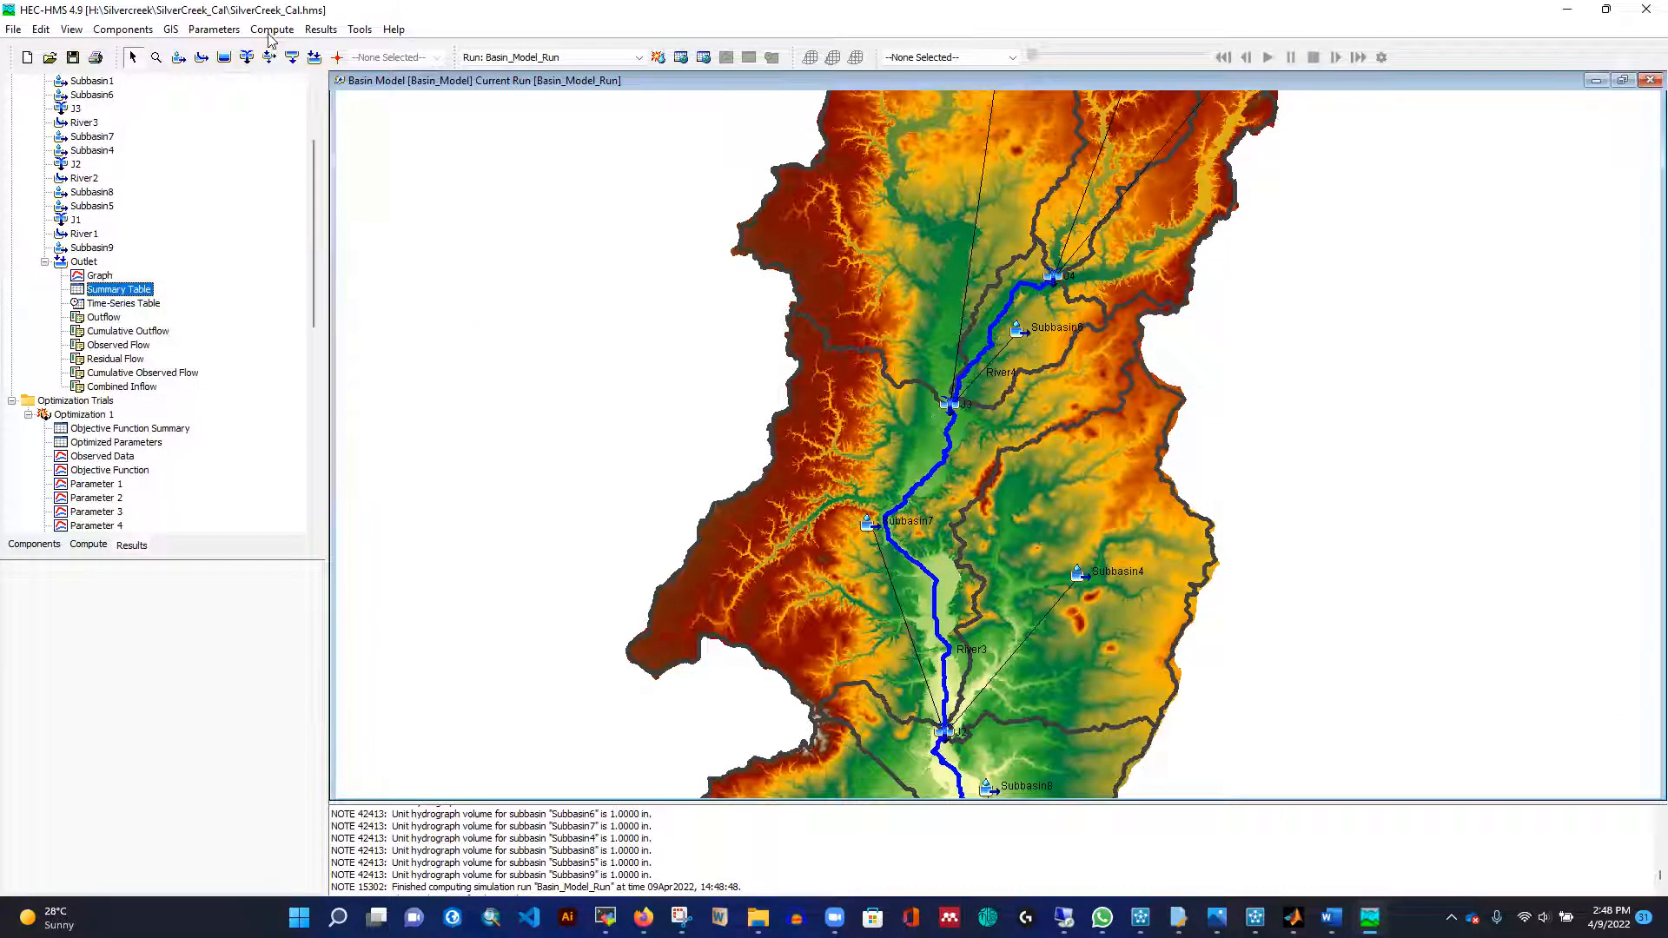
Set the SCS Curve Number initial abstraction of Subbasin7 and Subbasin4 to 0.30 in, apply the change and close the editor.
left_click(210, 29)
mouse_move(274, 168)
left_click(433, 369)
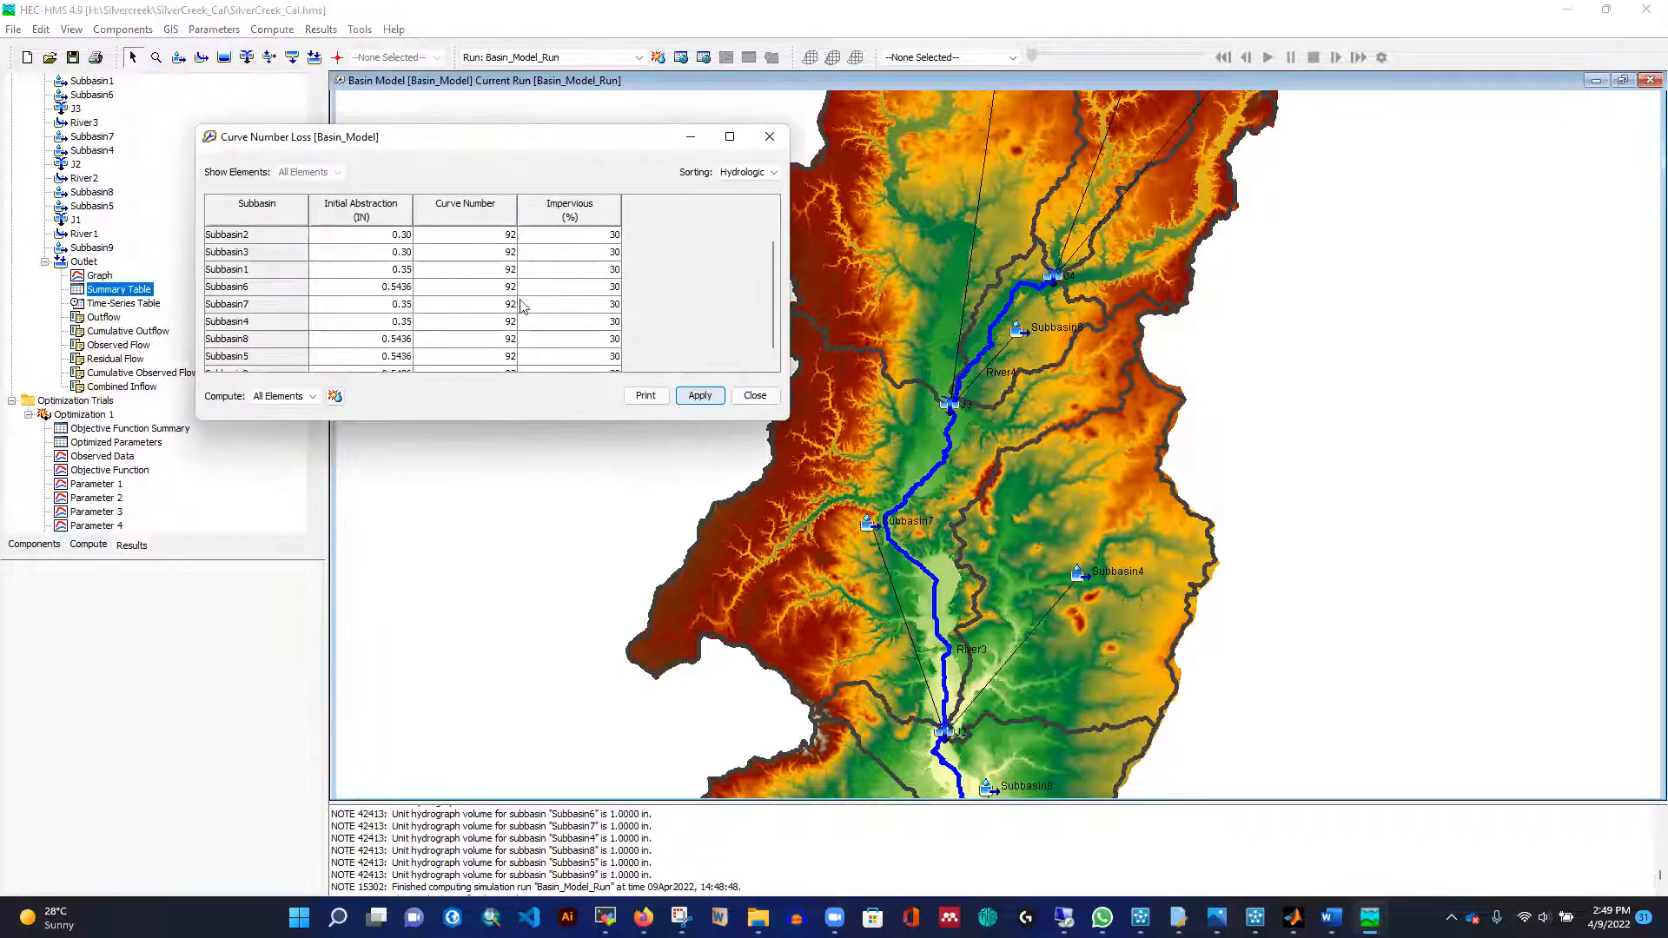
scroll(378, 323, "down", 1)
left_click(395, 297)
type("0")
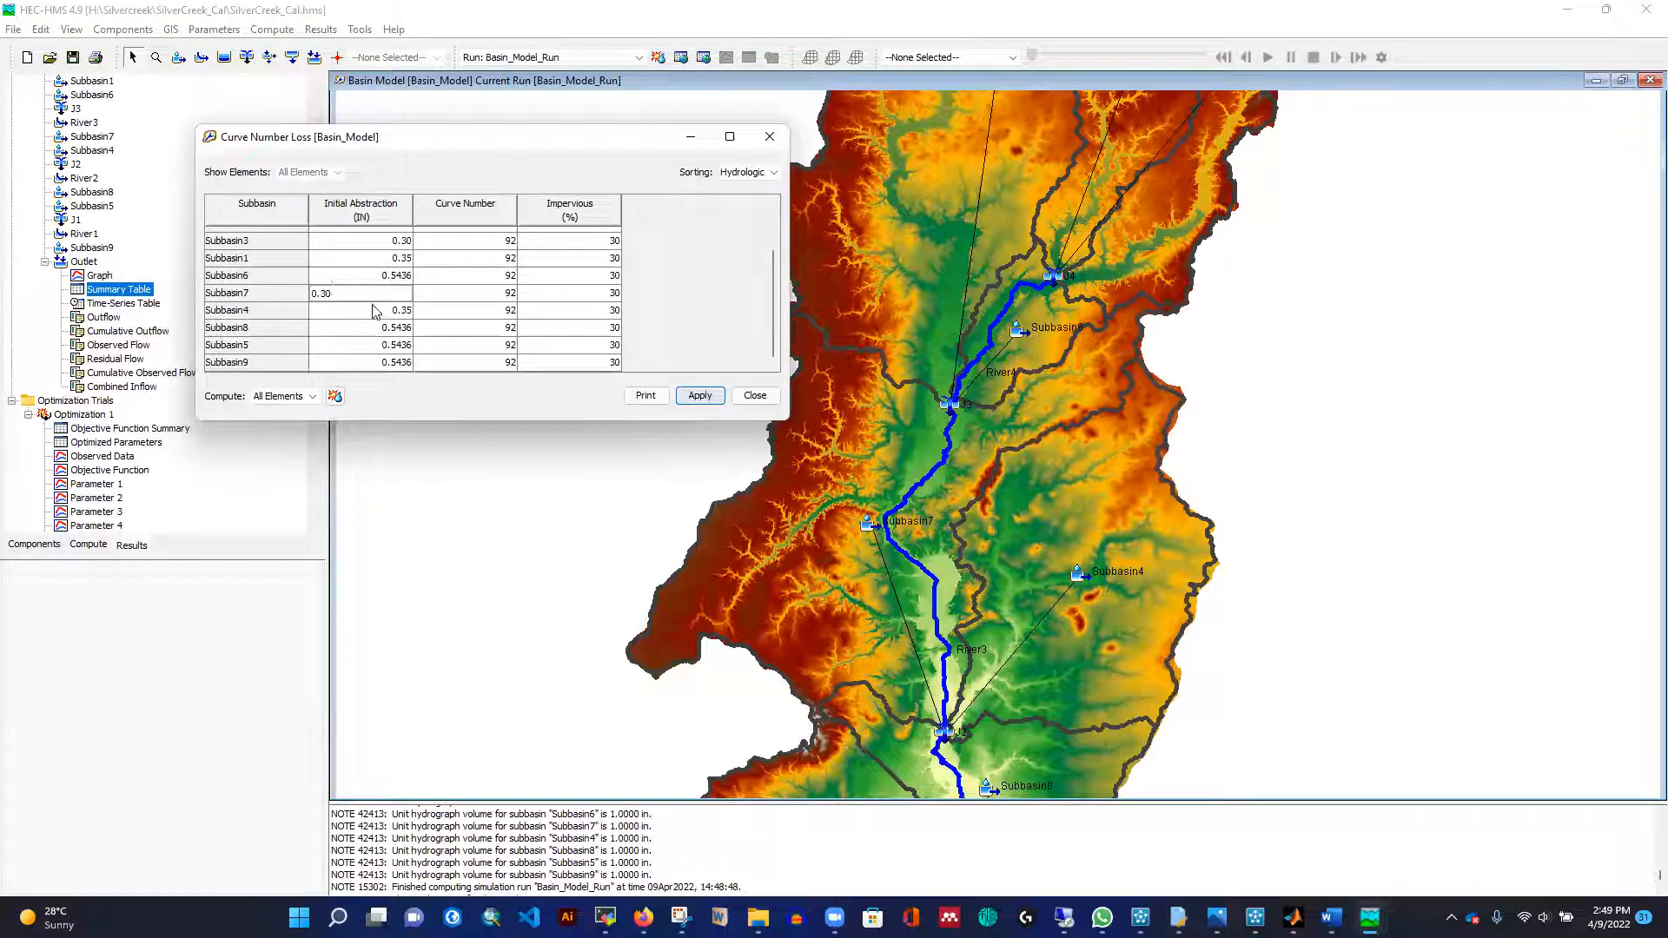
type(".30")
left_click(378, 312)
type("0.3")
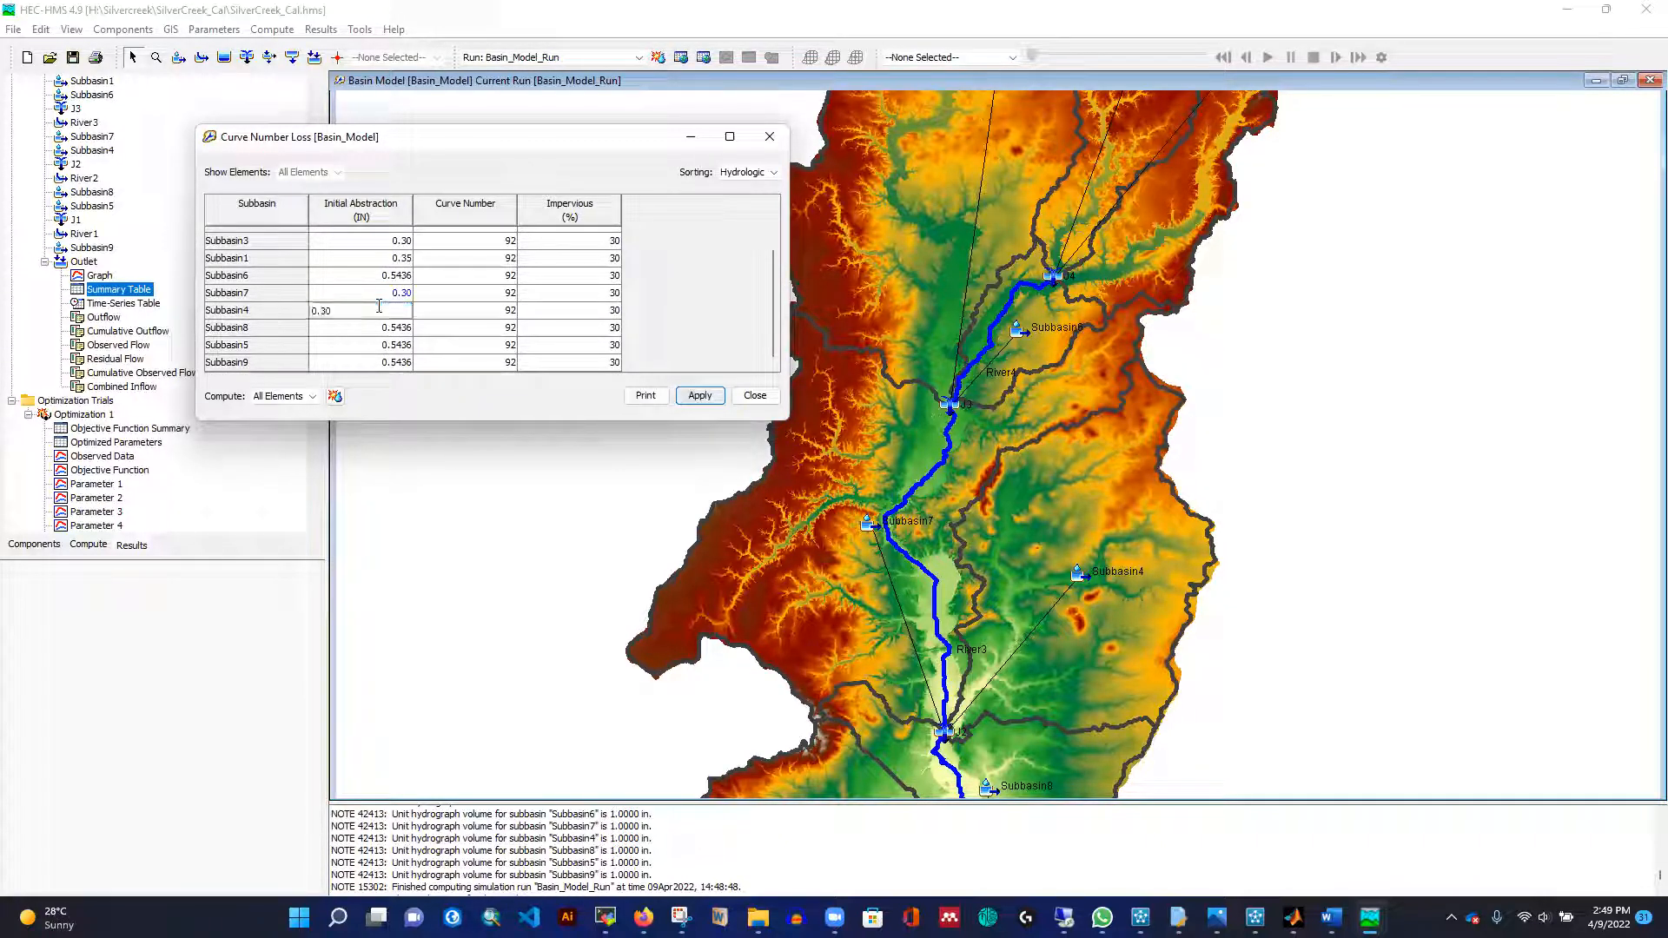
left_click(383, 328)
left_click(700, 395)
left_click(755, 396)
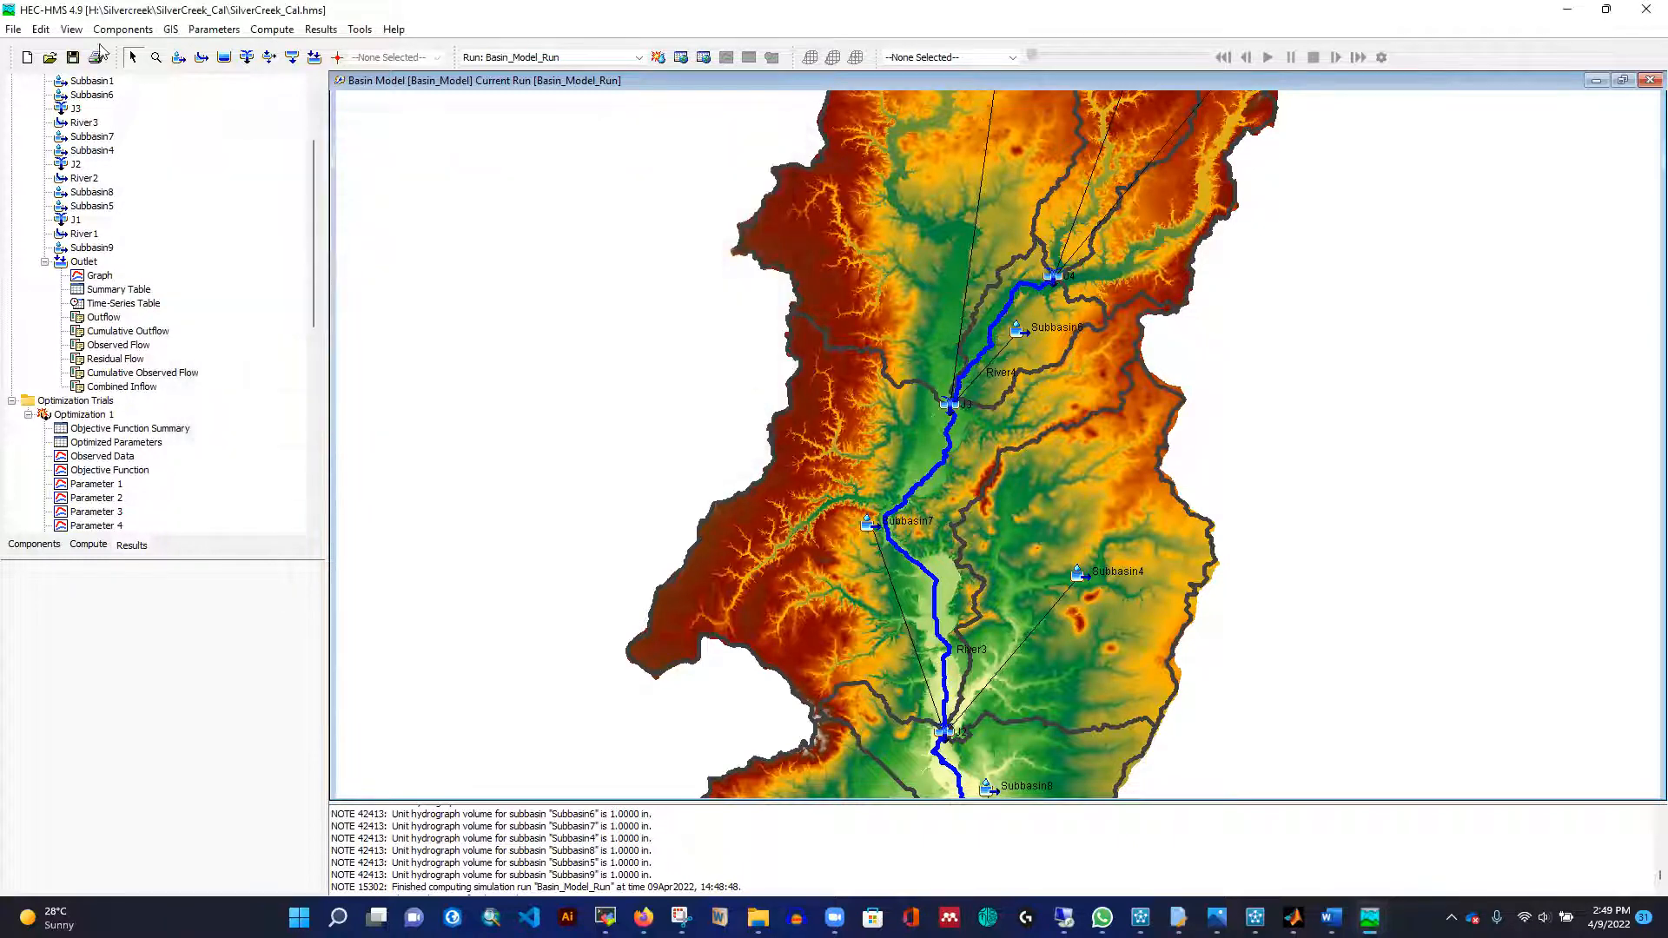
Recompute Basin_Model_Run with the 0.30 in initial abstraction for Subbasin7 and Subbasin4, and check the Outlet's graph and summary table.
left_click(657, 58)
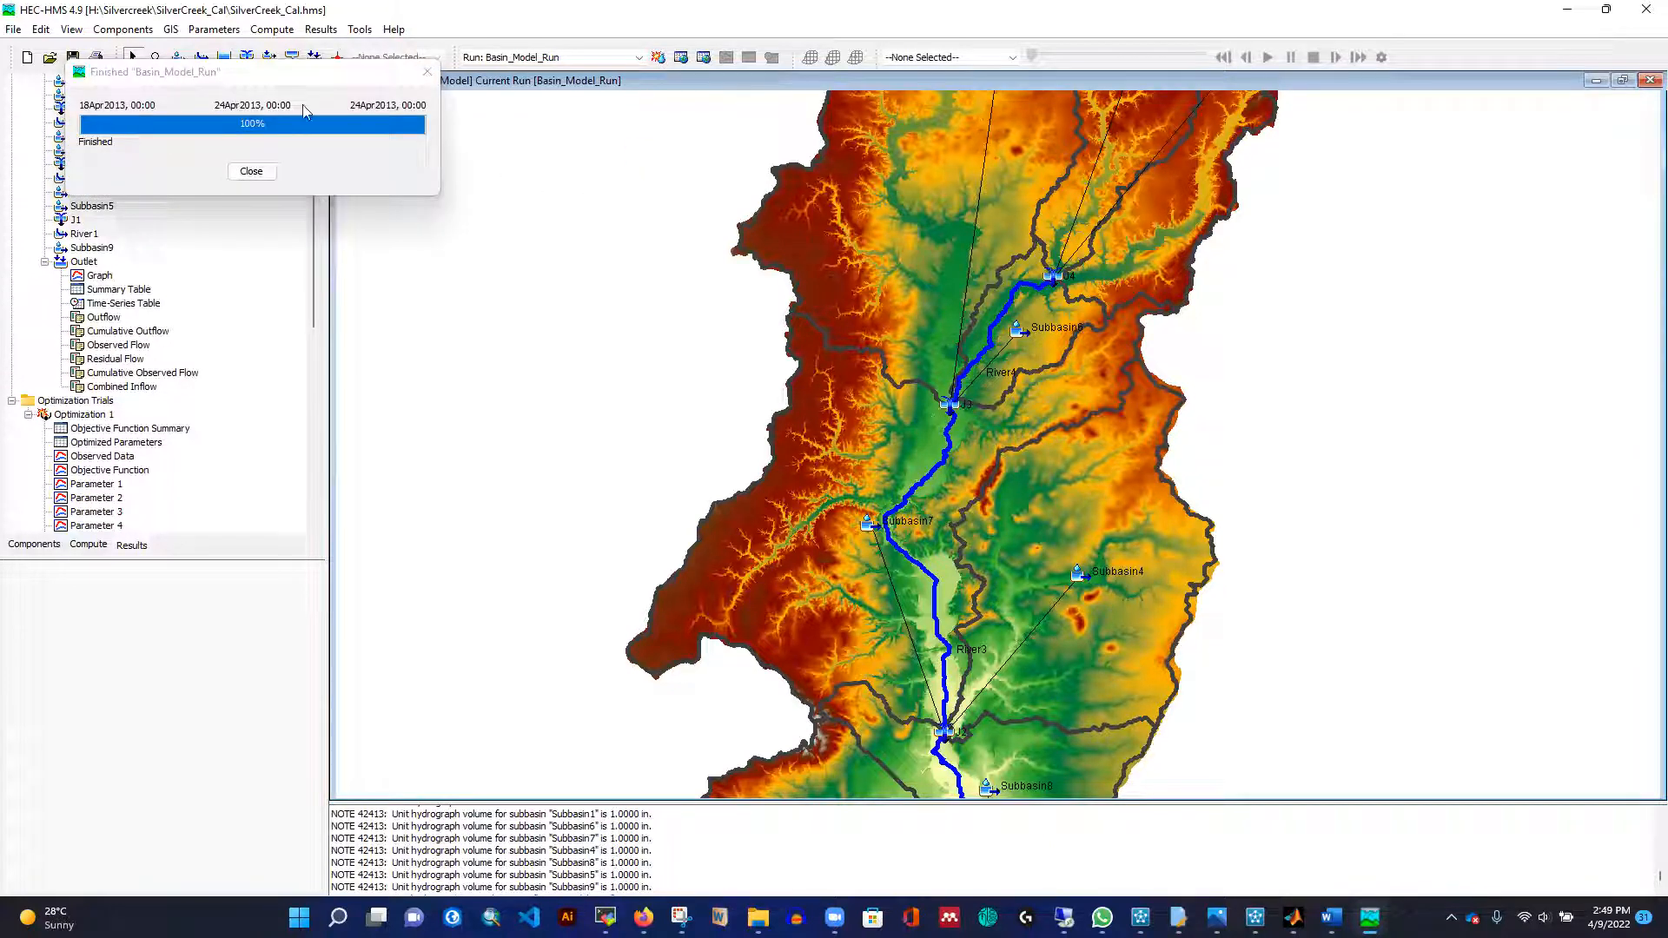
left_click(100, 277)
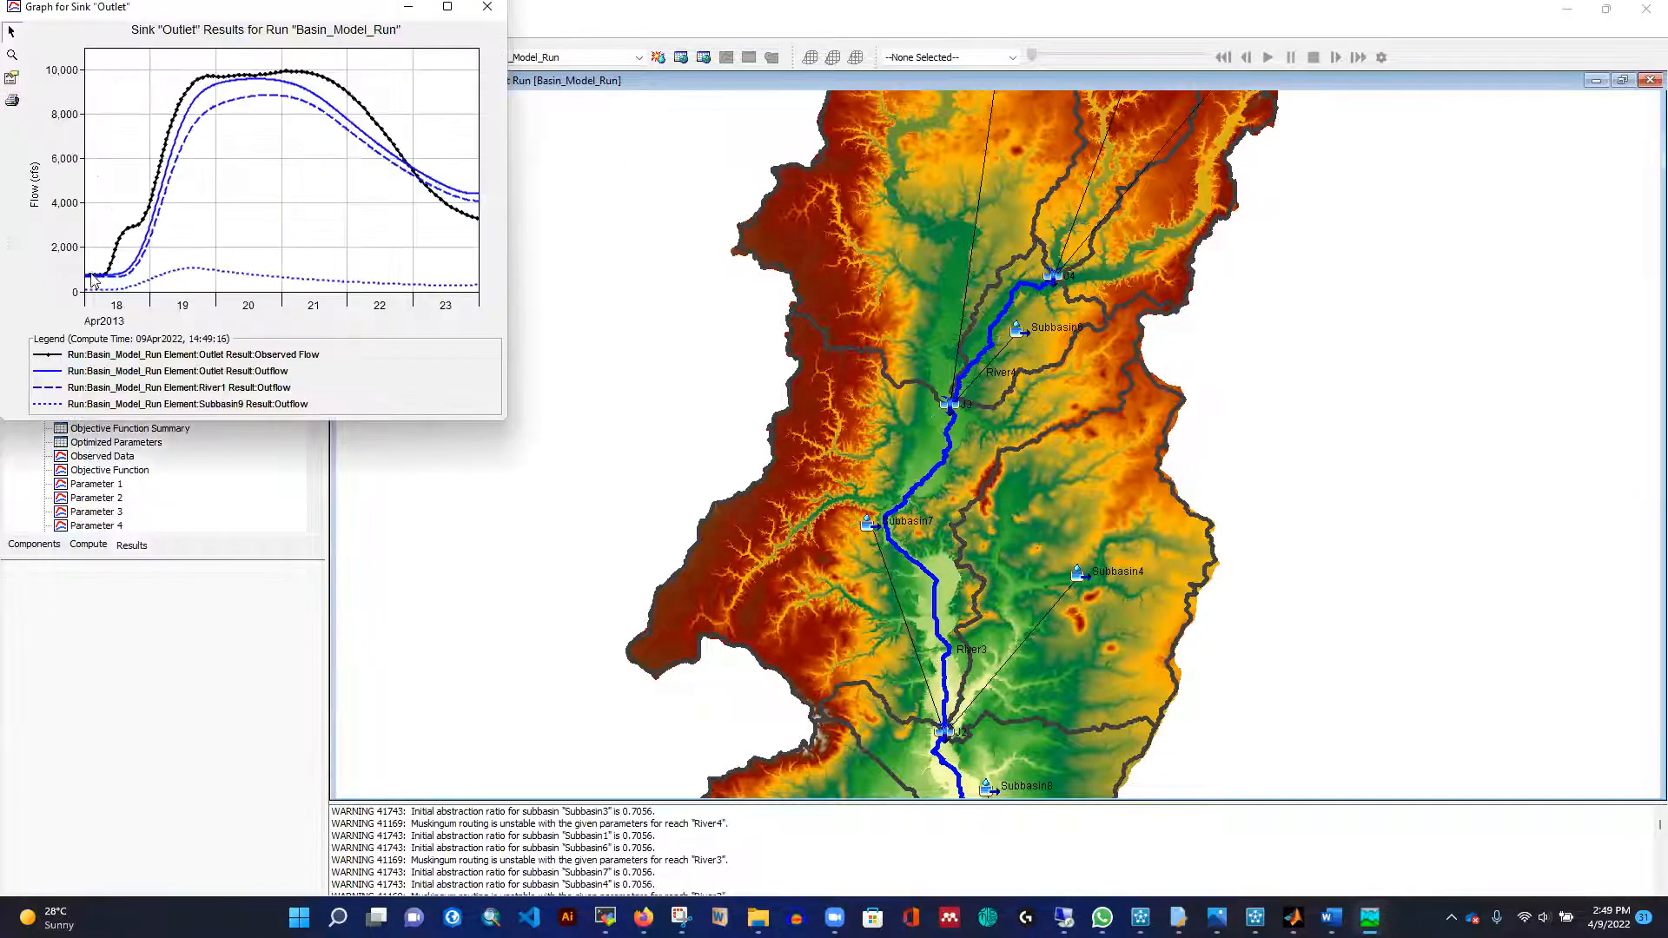
left_click(448, 8)
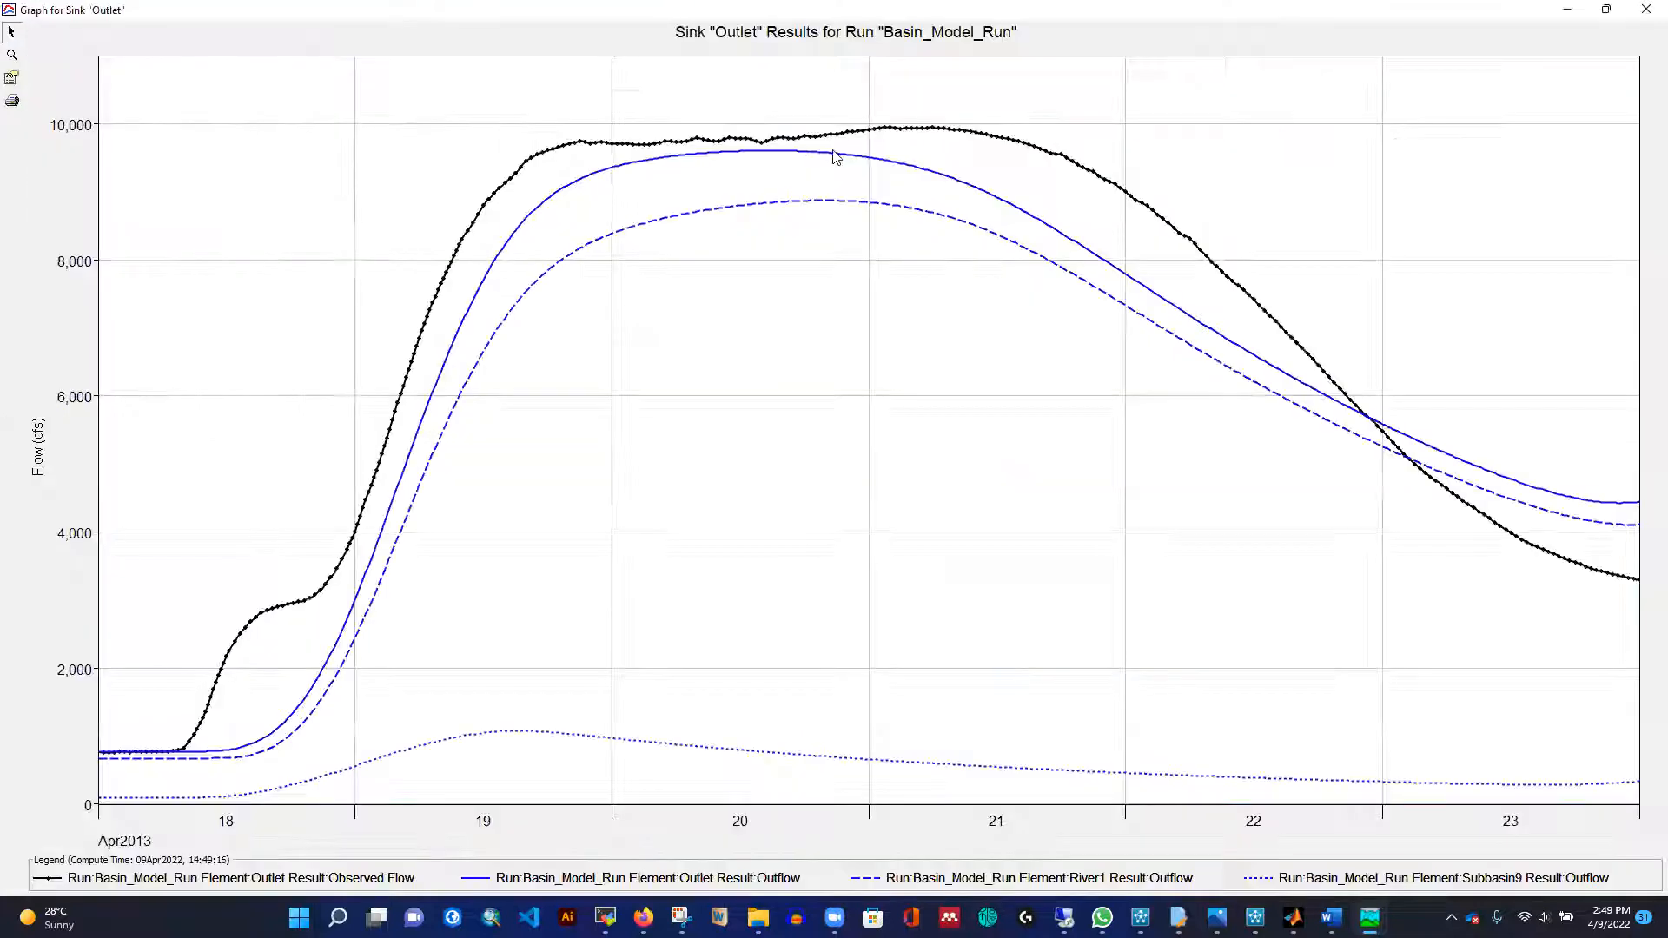
left_click(1645, 10)
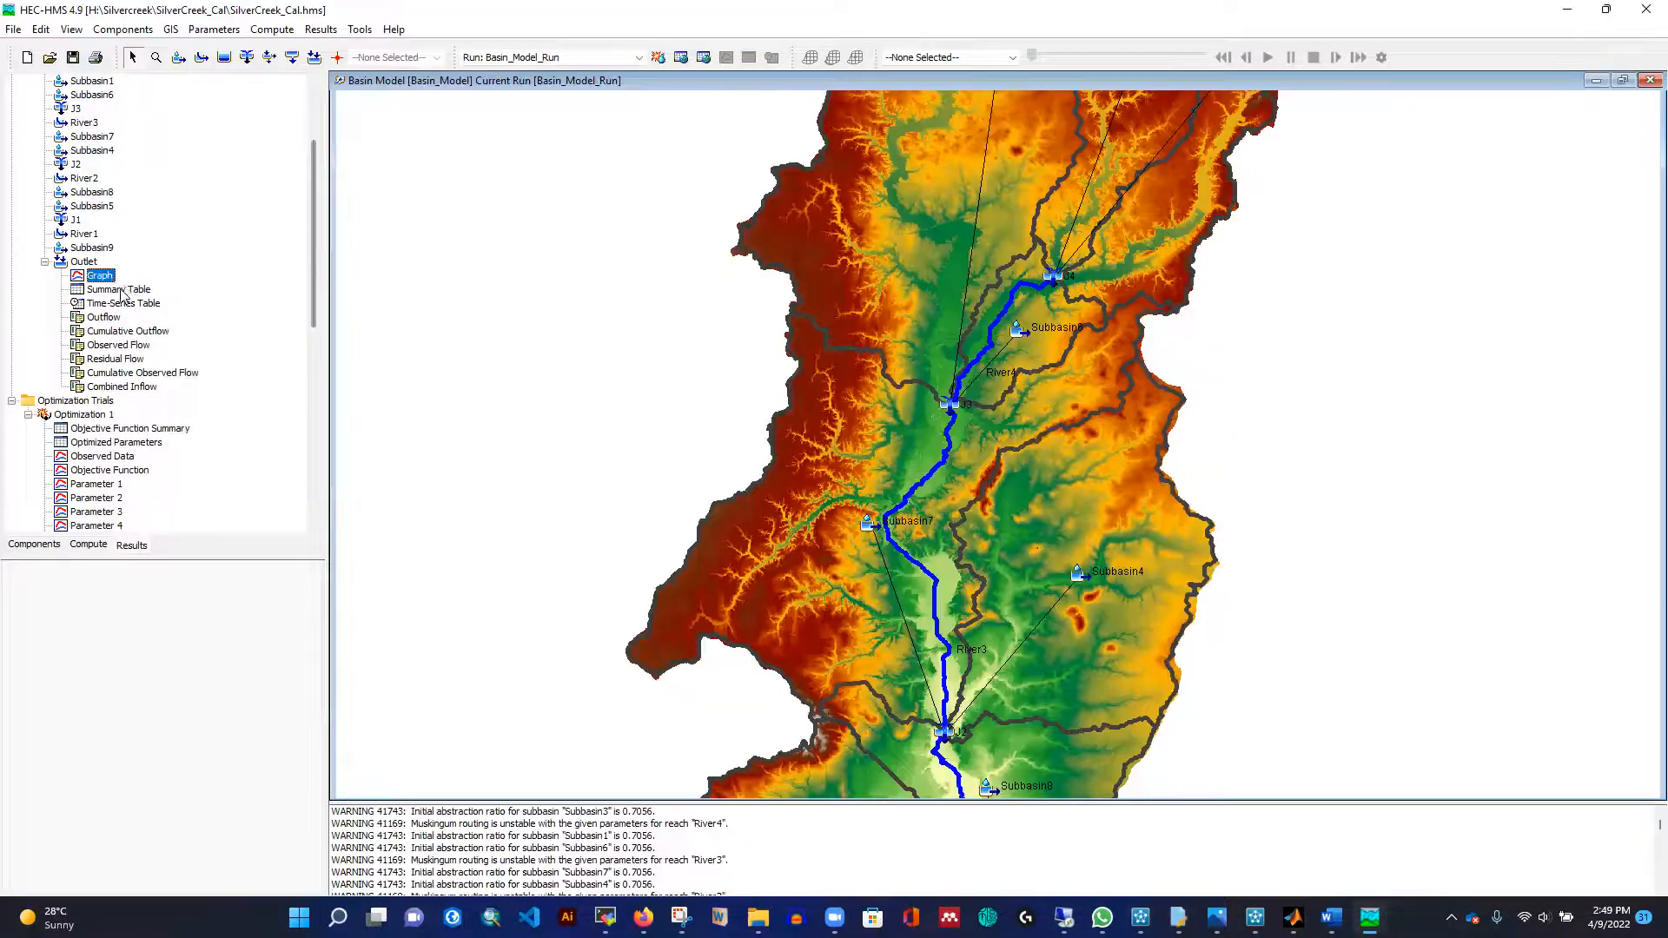
left_click(119, 290)
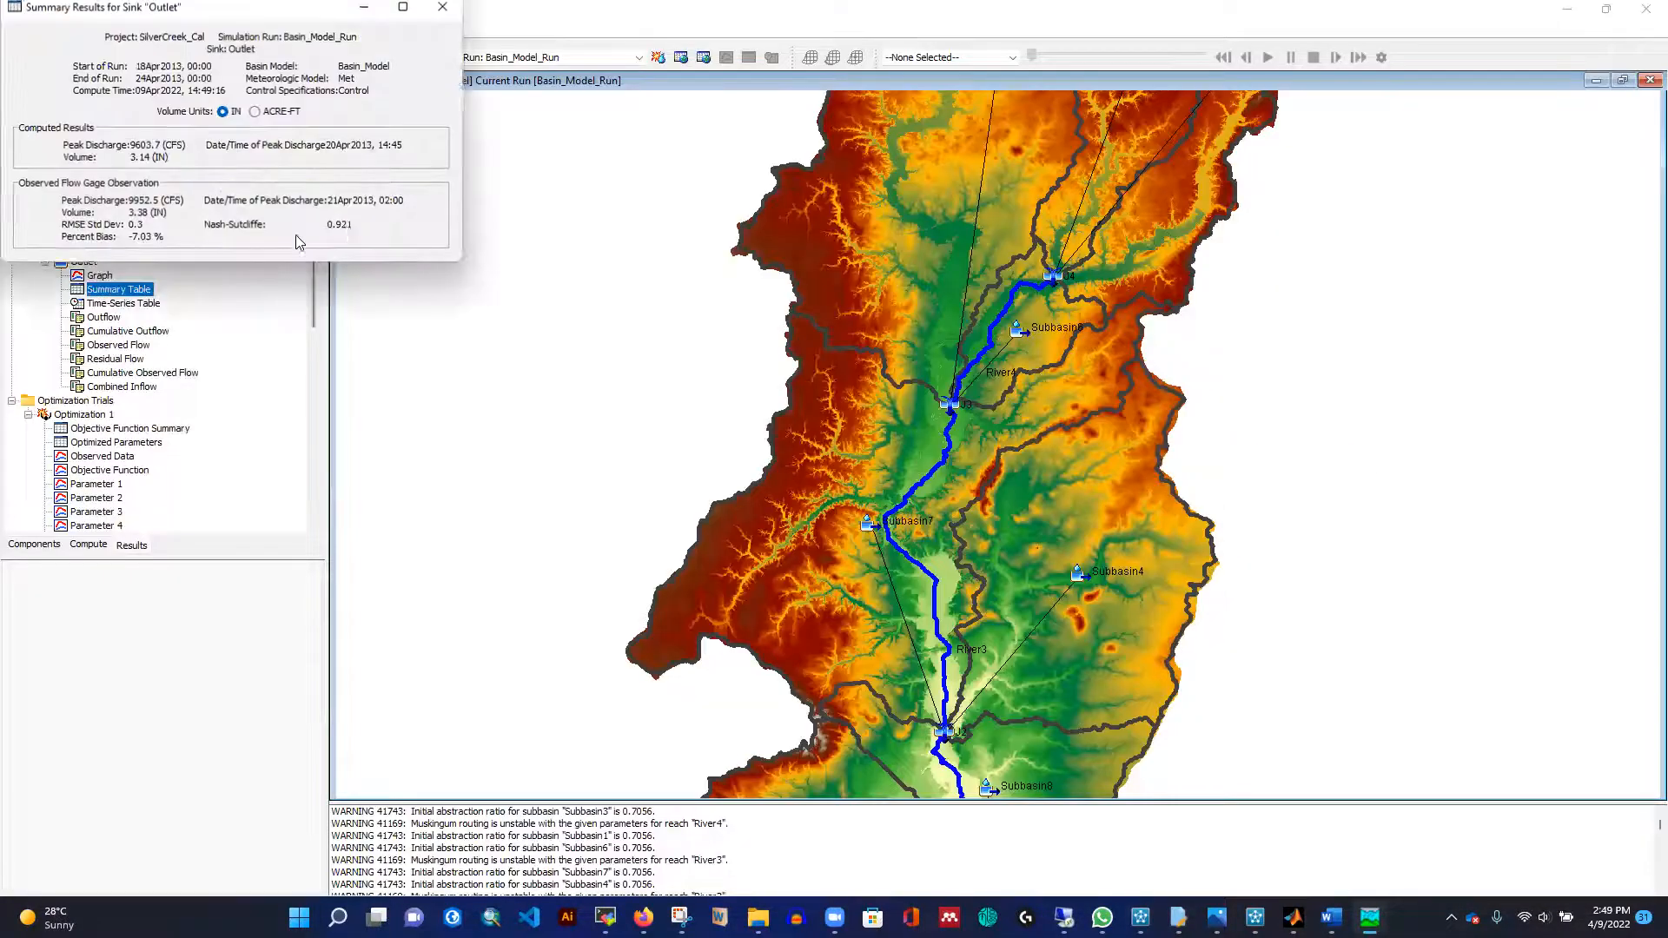
left_click(444, 7)
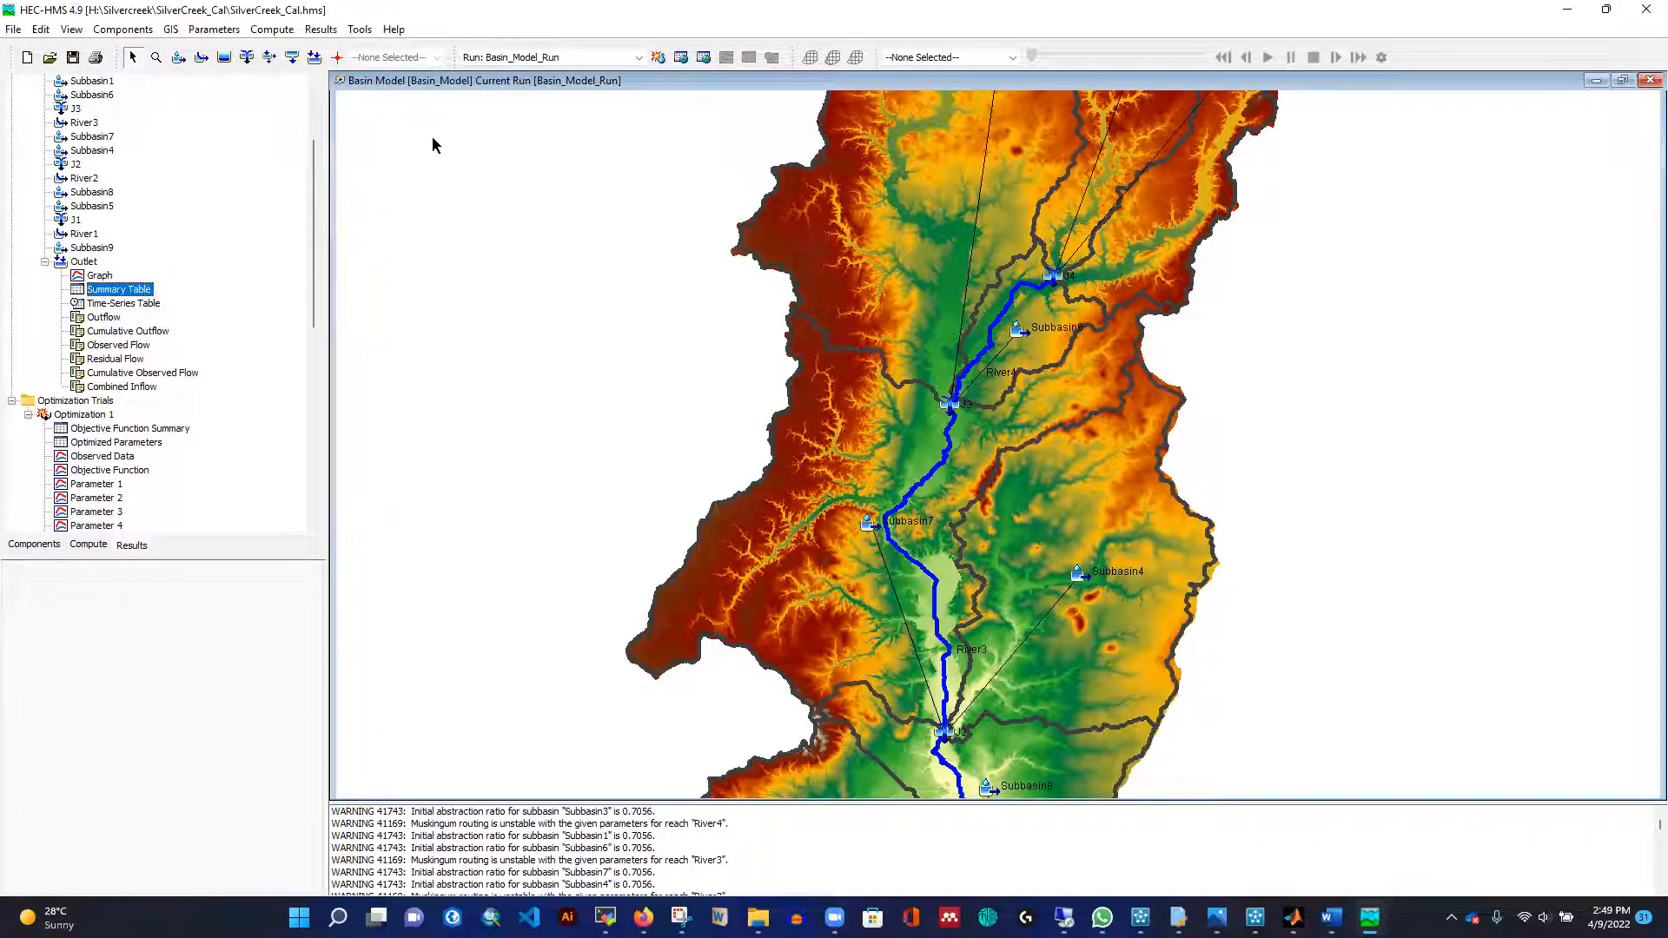
Set the SCS Curve Number initial abstraction of Subbasin6 and Subbasin1 to 0.30 in, apply the change and close the editor.
left_click(205, 33)
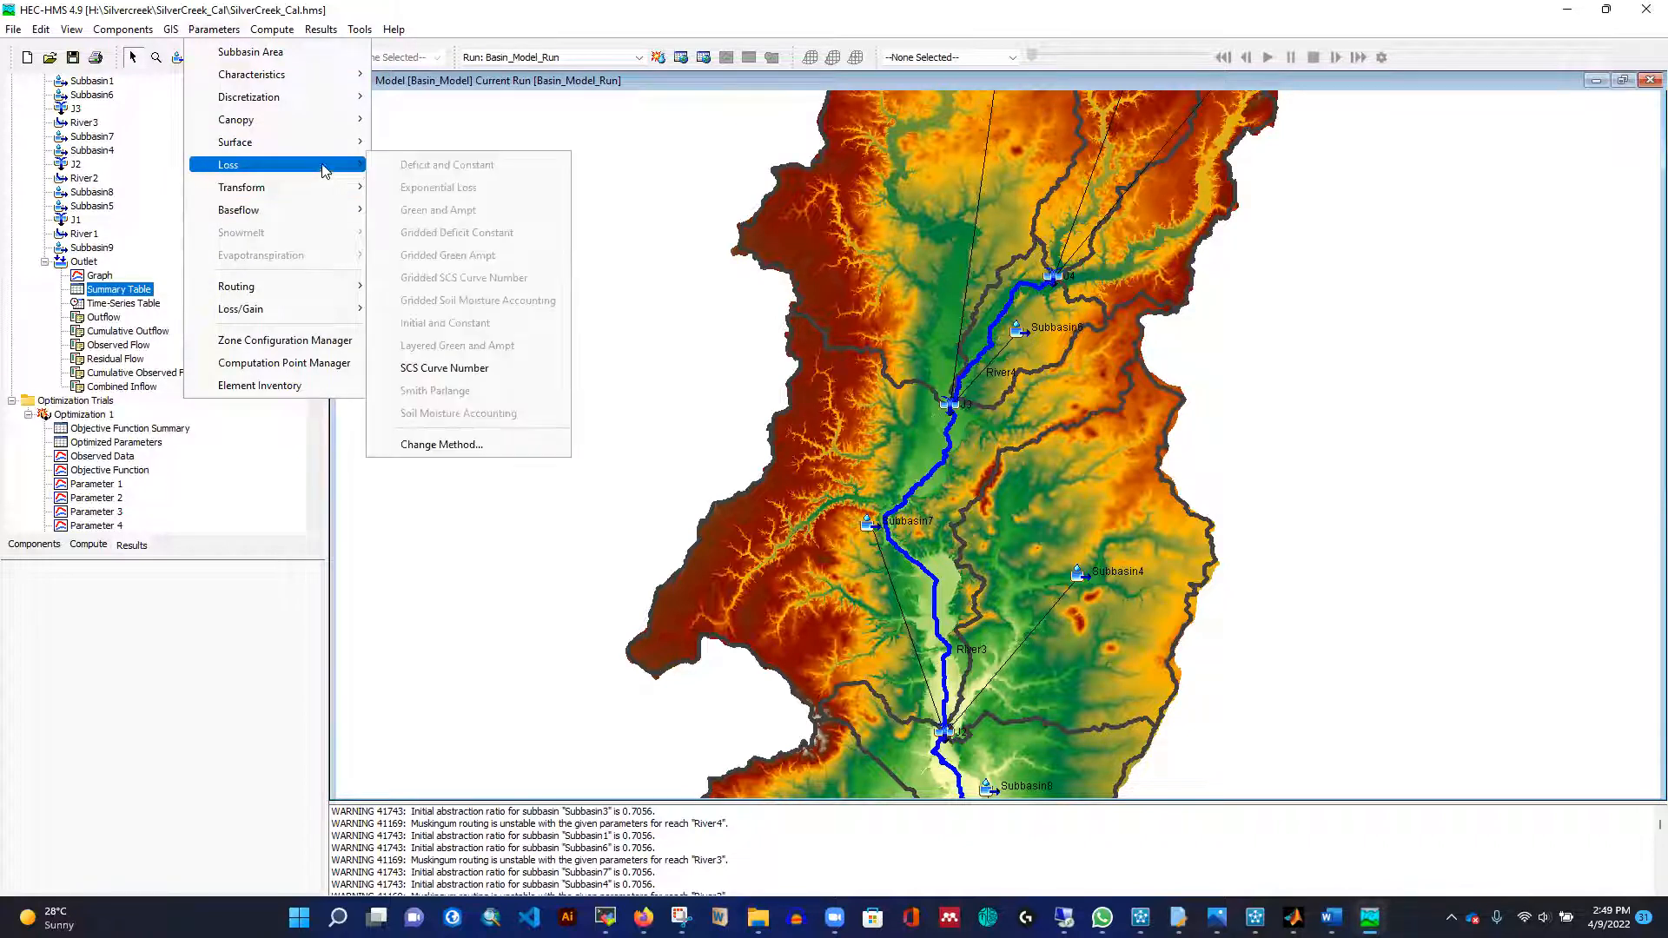
left_click(439, 361)
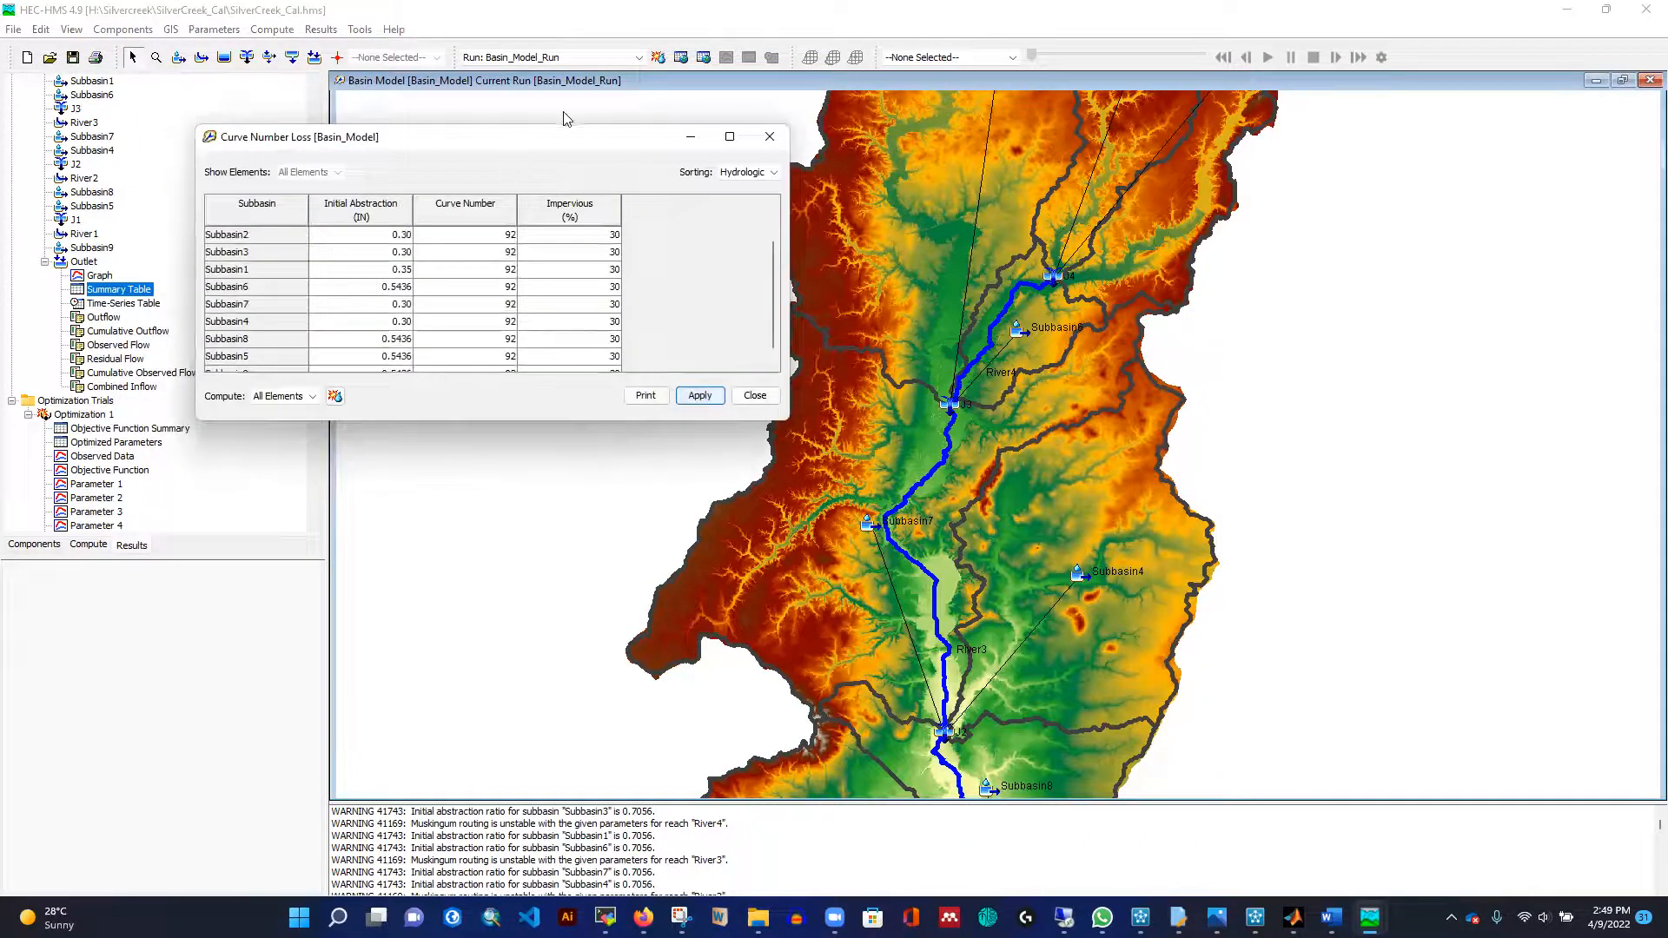
scroll(369, 331, "down", 1)
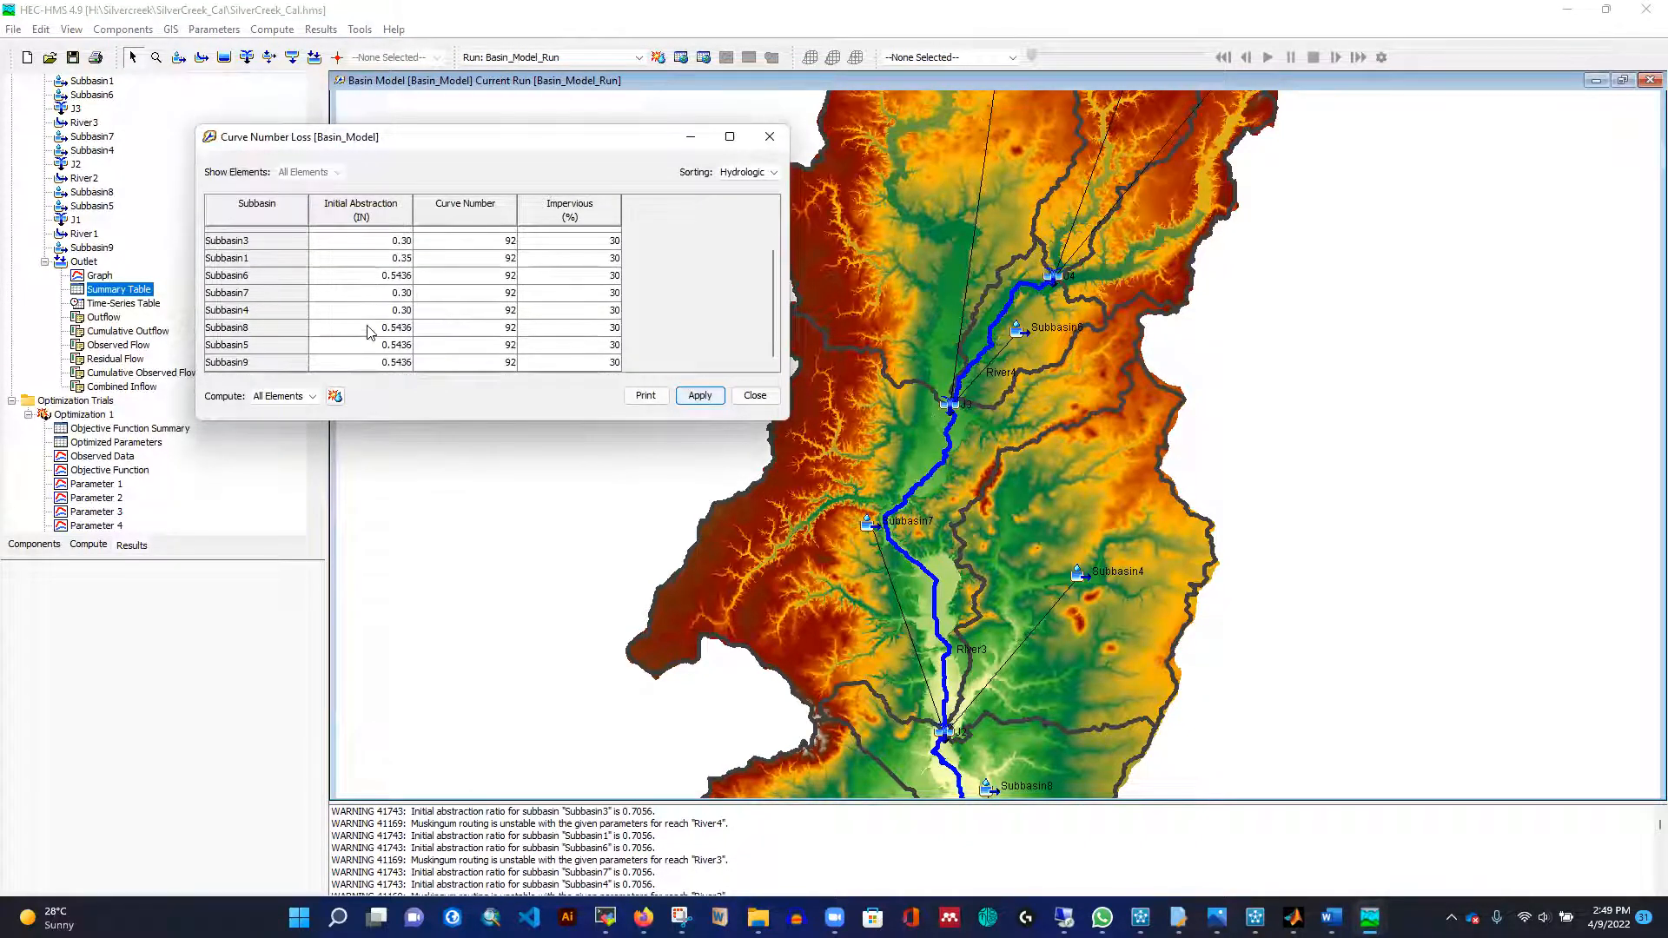
scroll(961, 359, "down", 1)
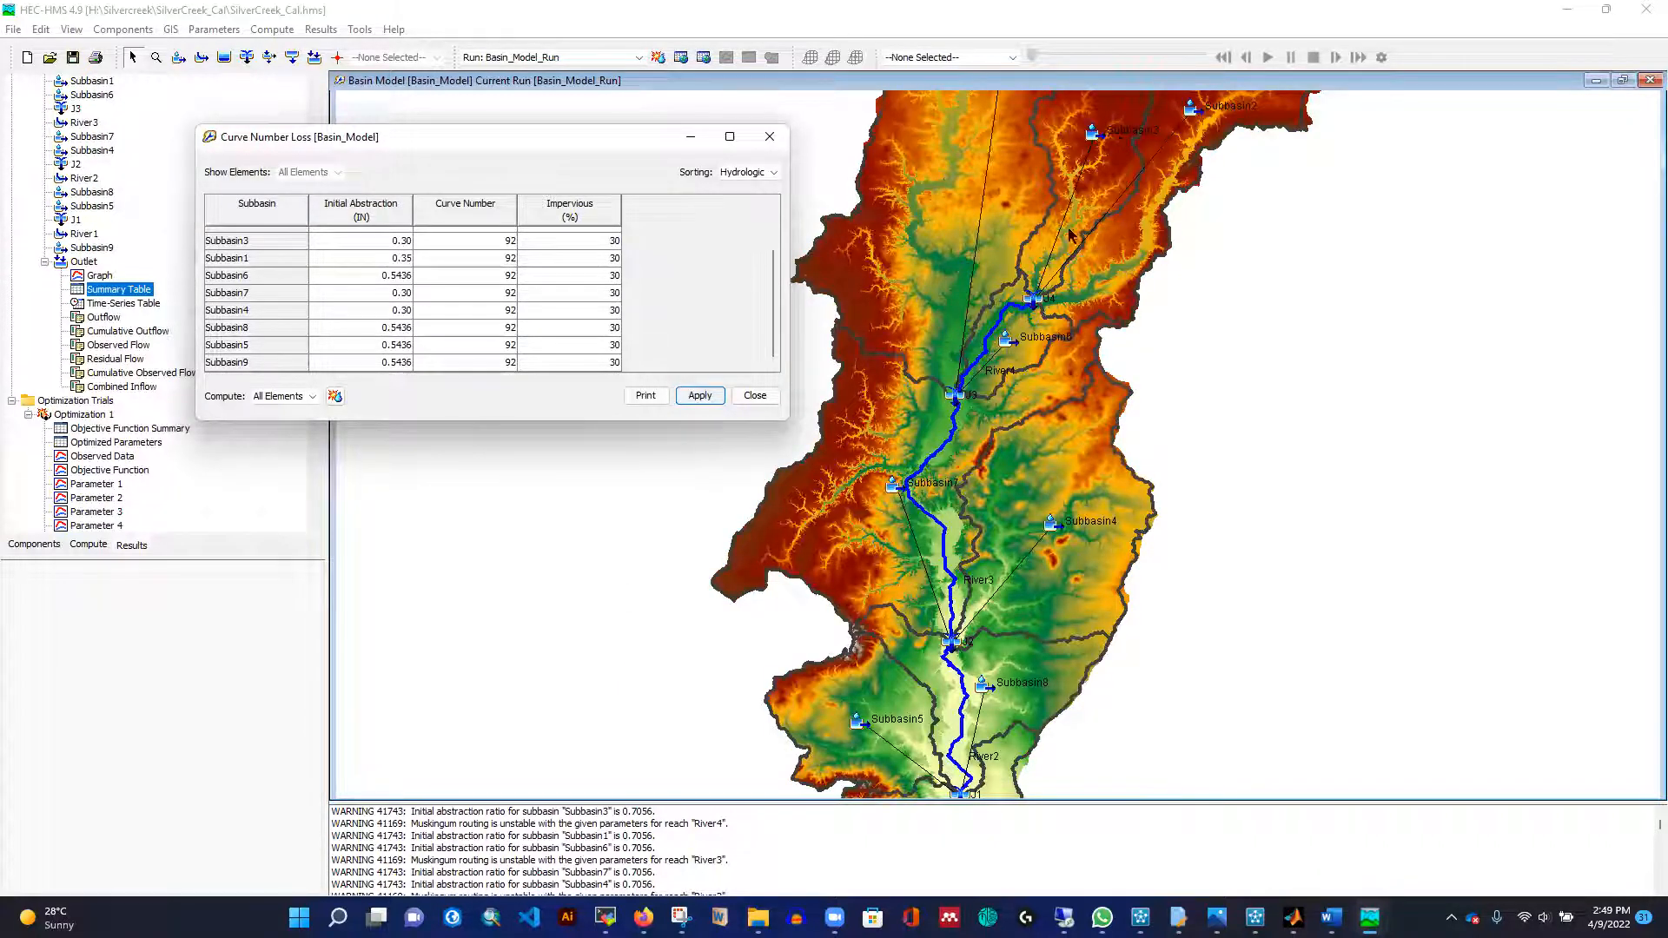
scroll(1013, 353, "up", 1)
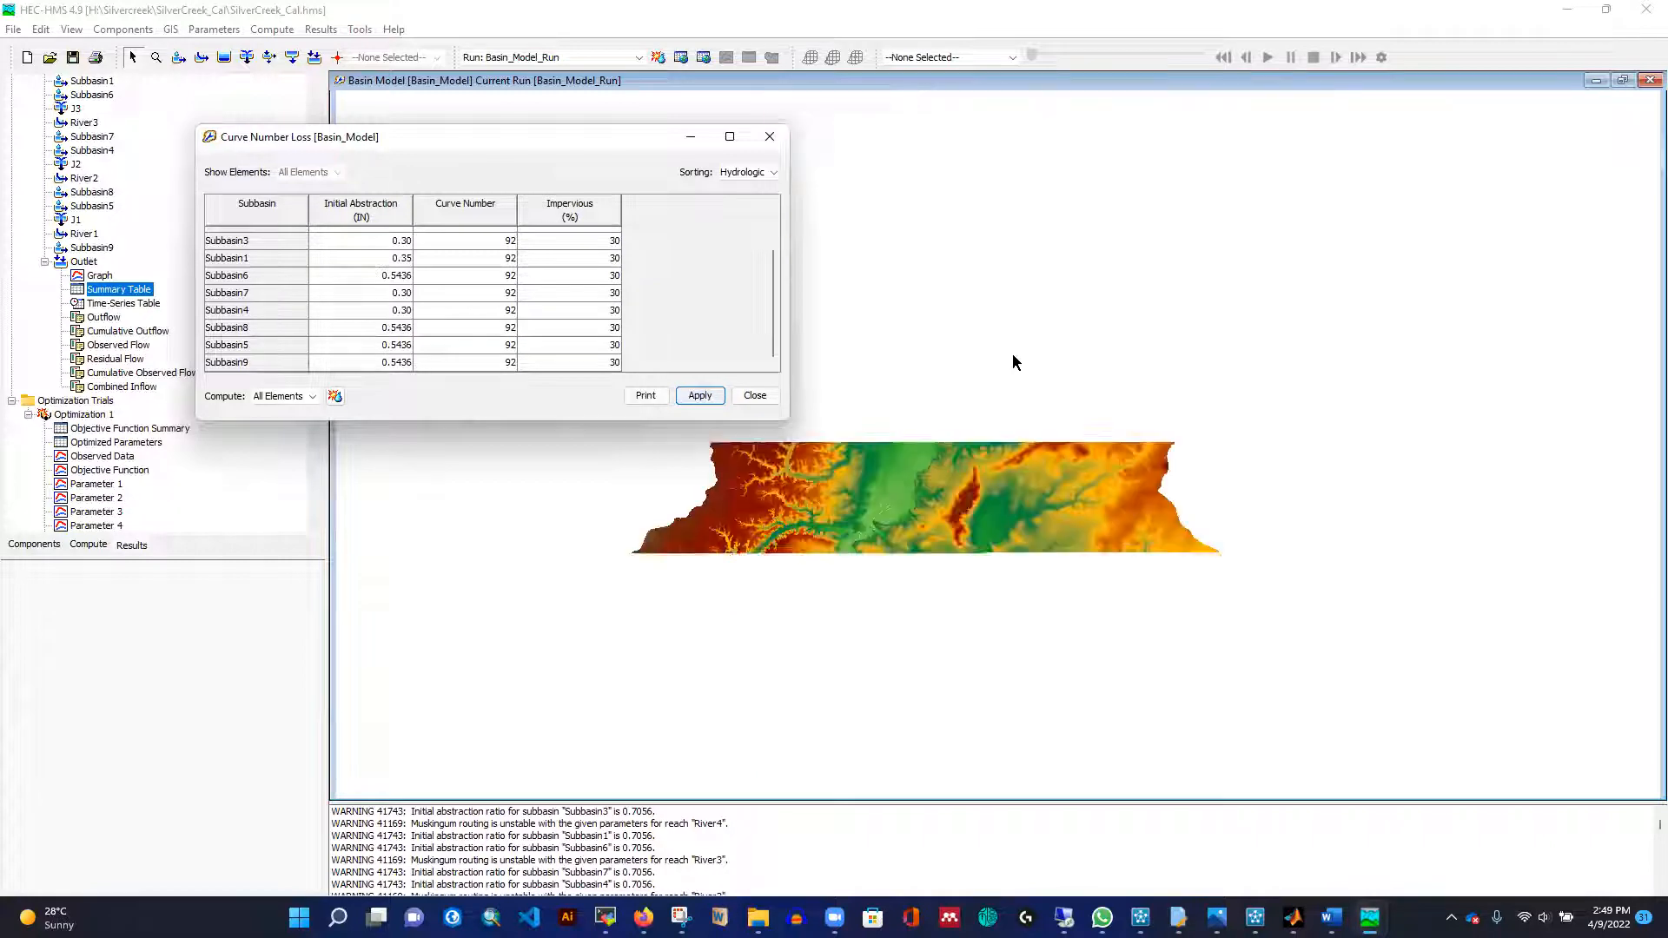
scroll(1004, 352, "up", 1)
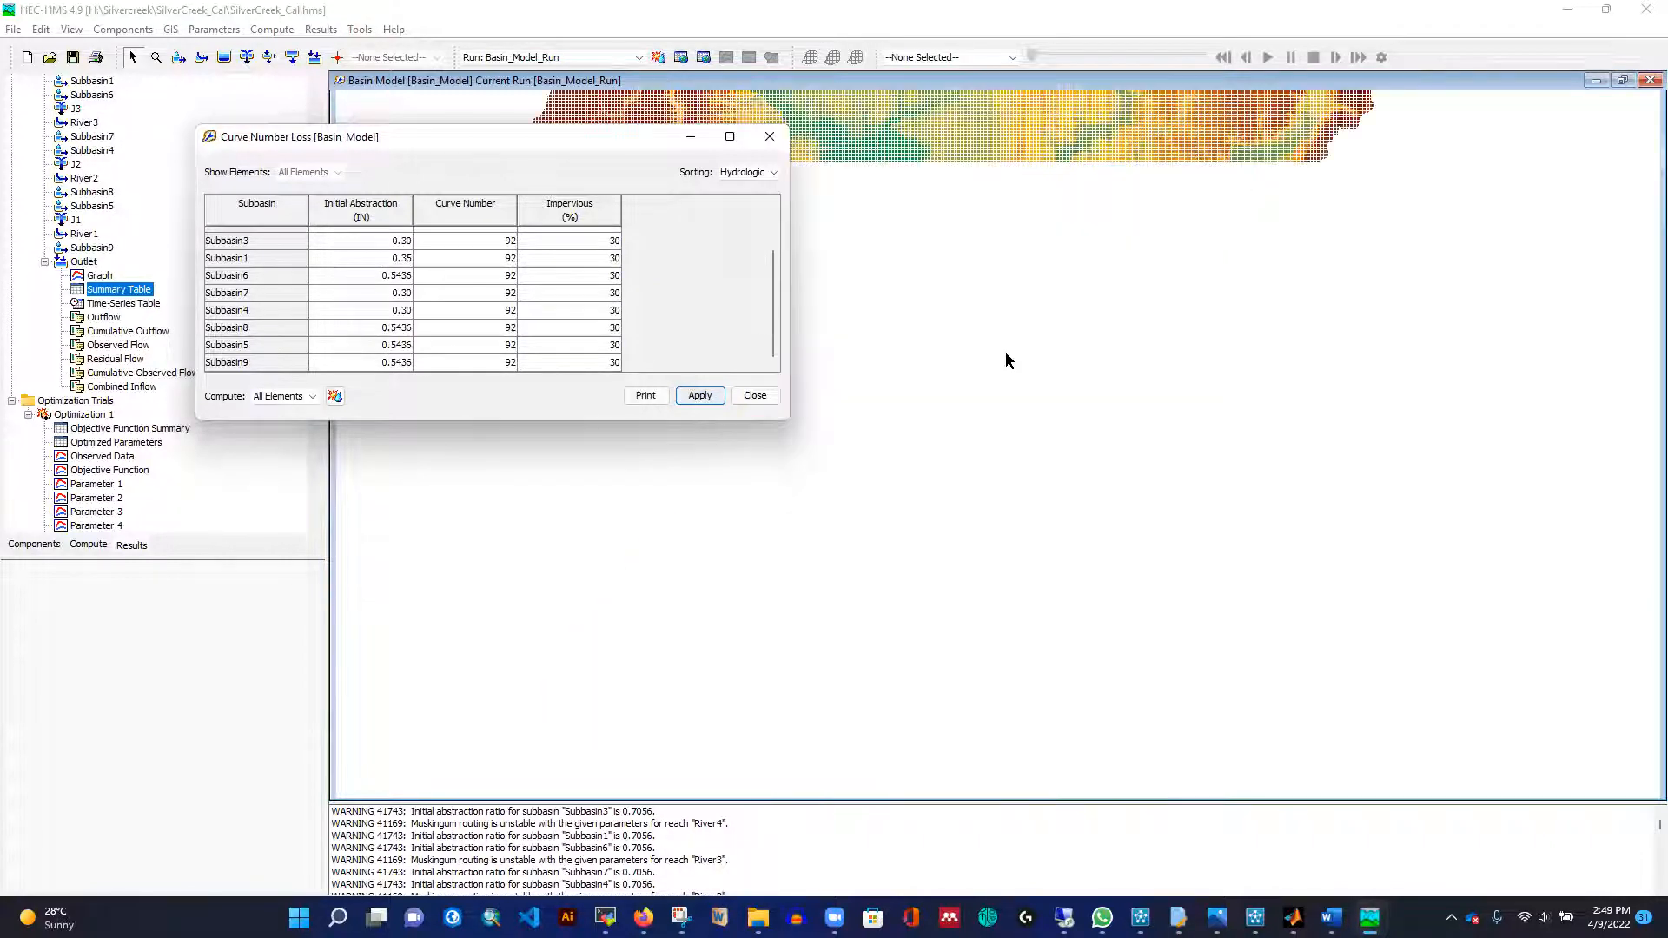
left_click(404, 276)
type("0.")
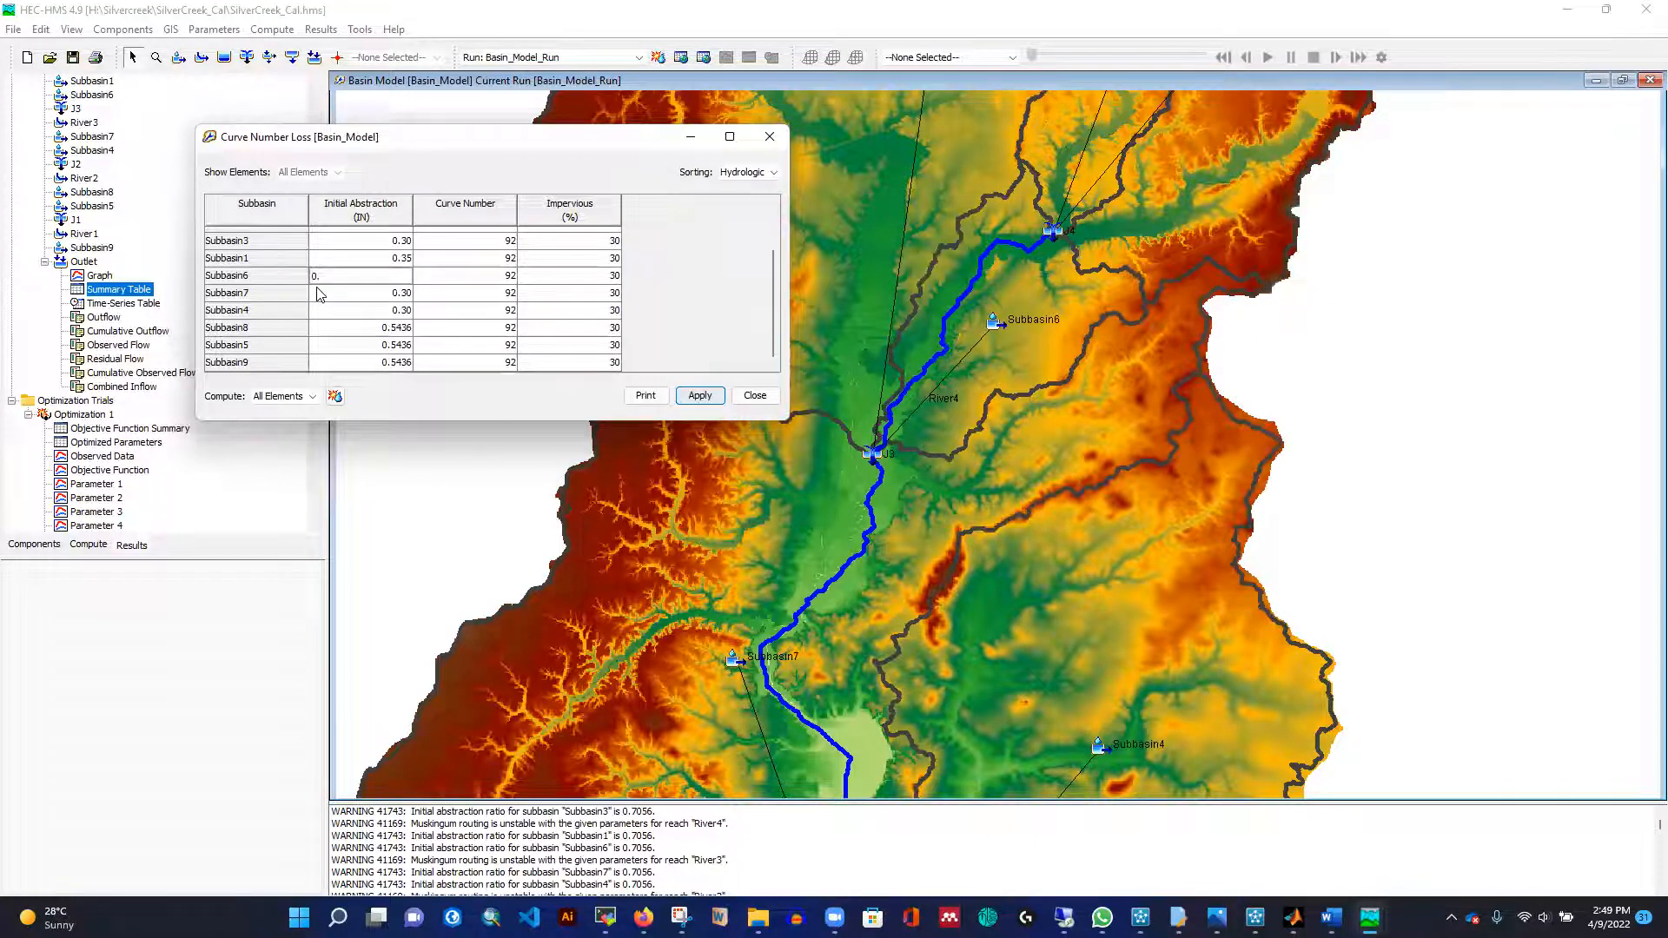
left_click(348, 315)
left_click(395, 260)
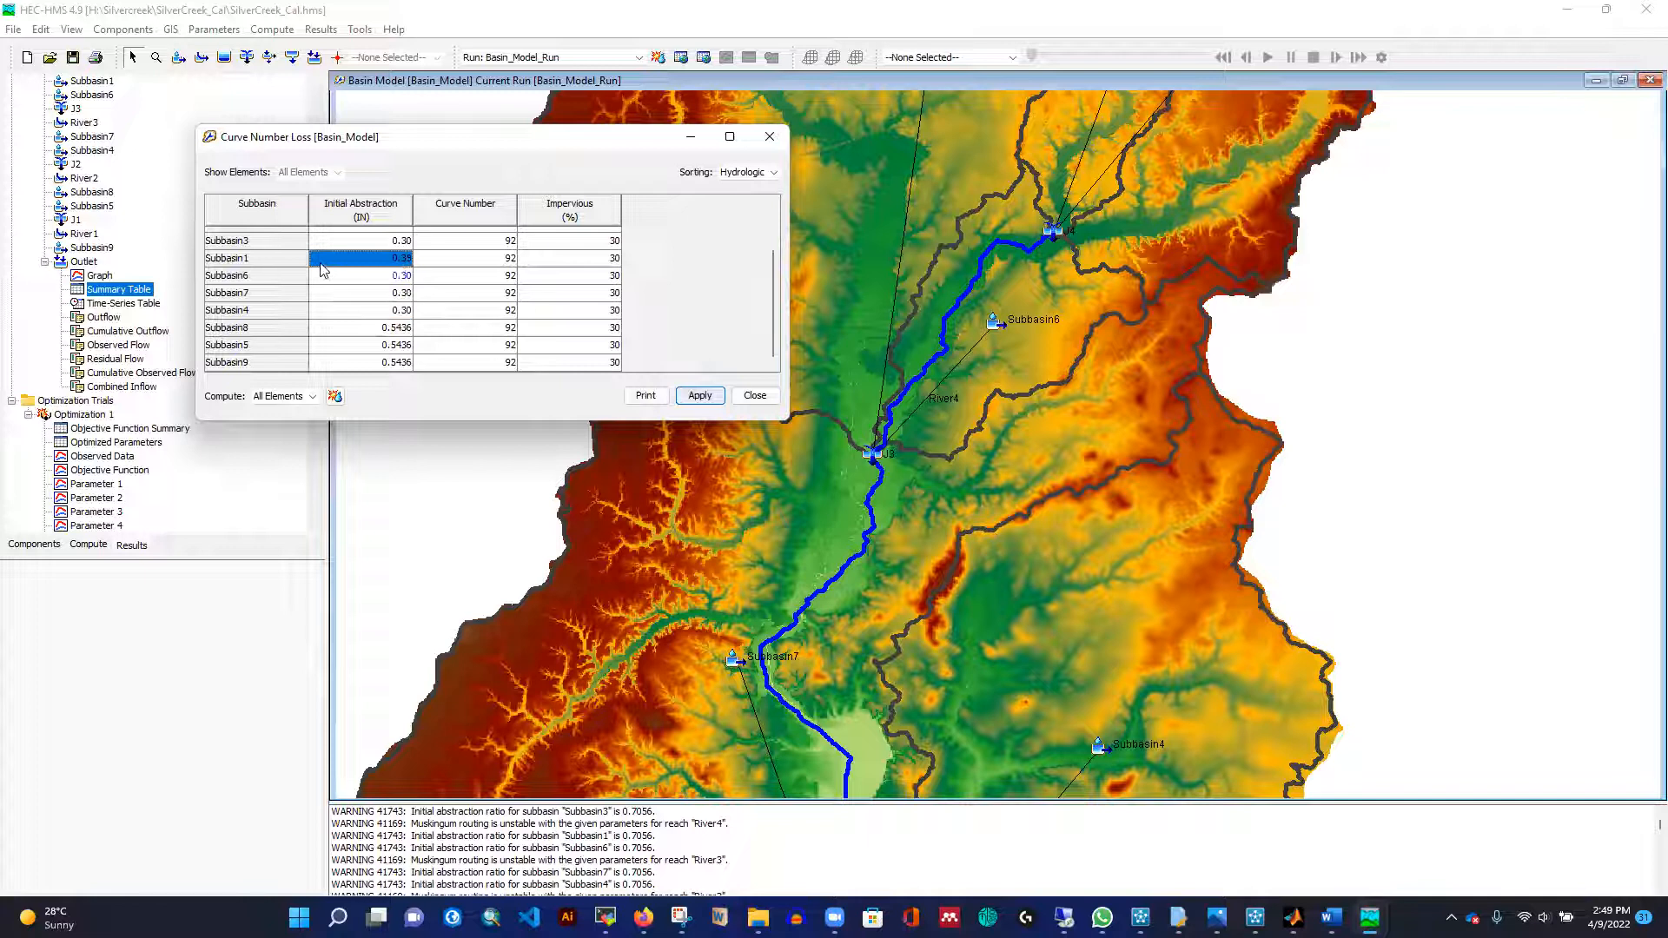
type("0.30")
left_click(334, 313)
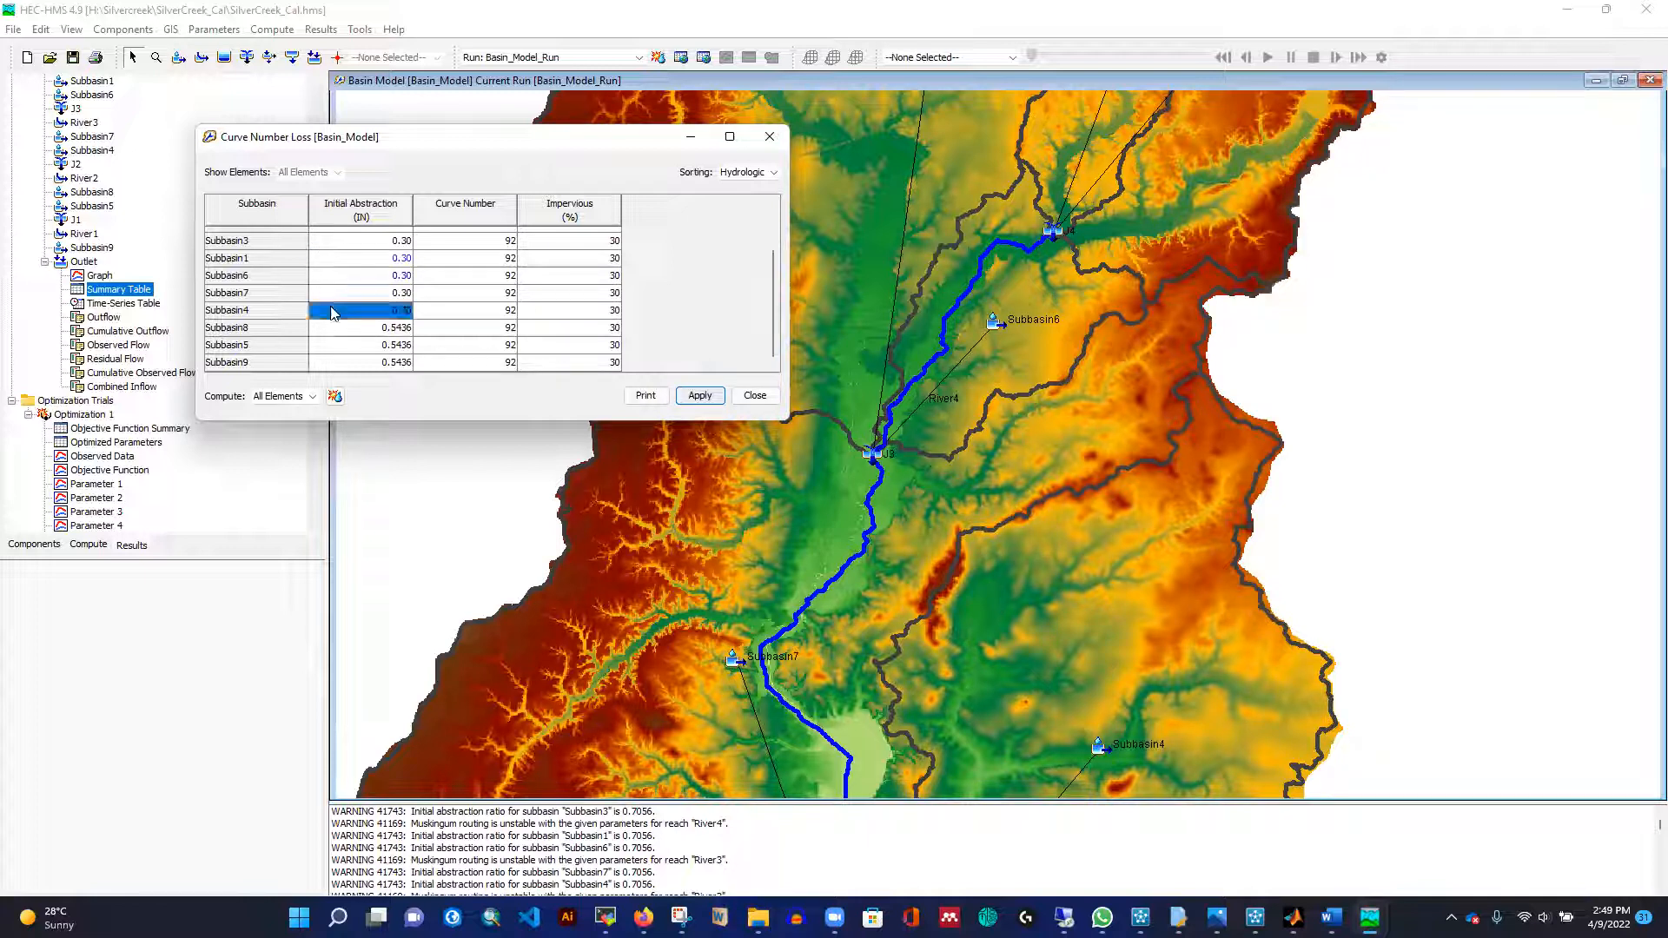
left_click(702, 396)
left_click(755, 396)
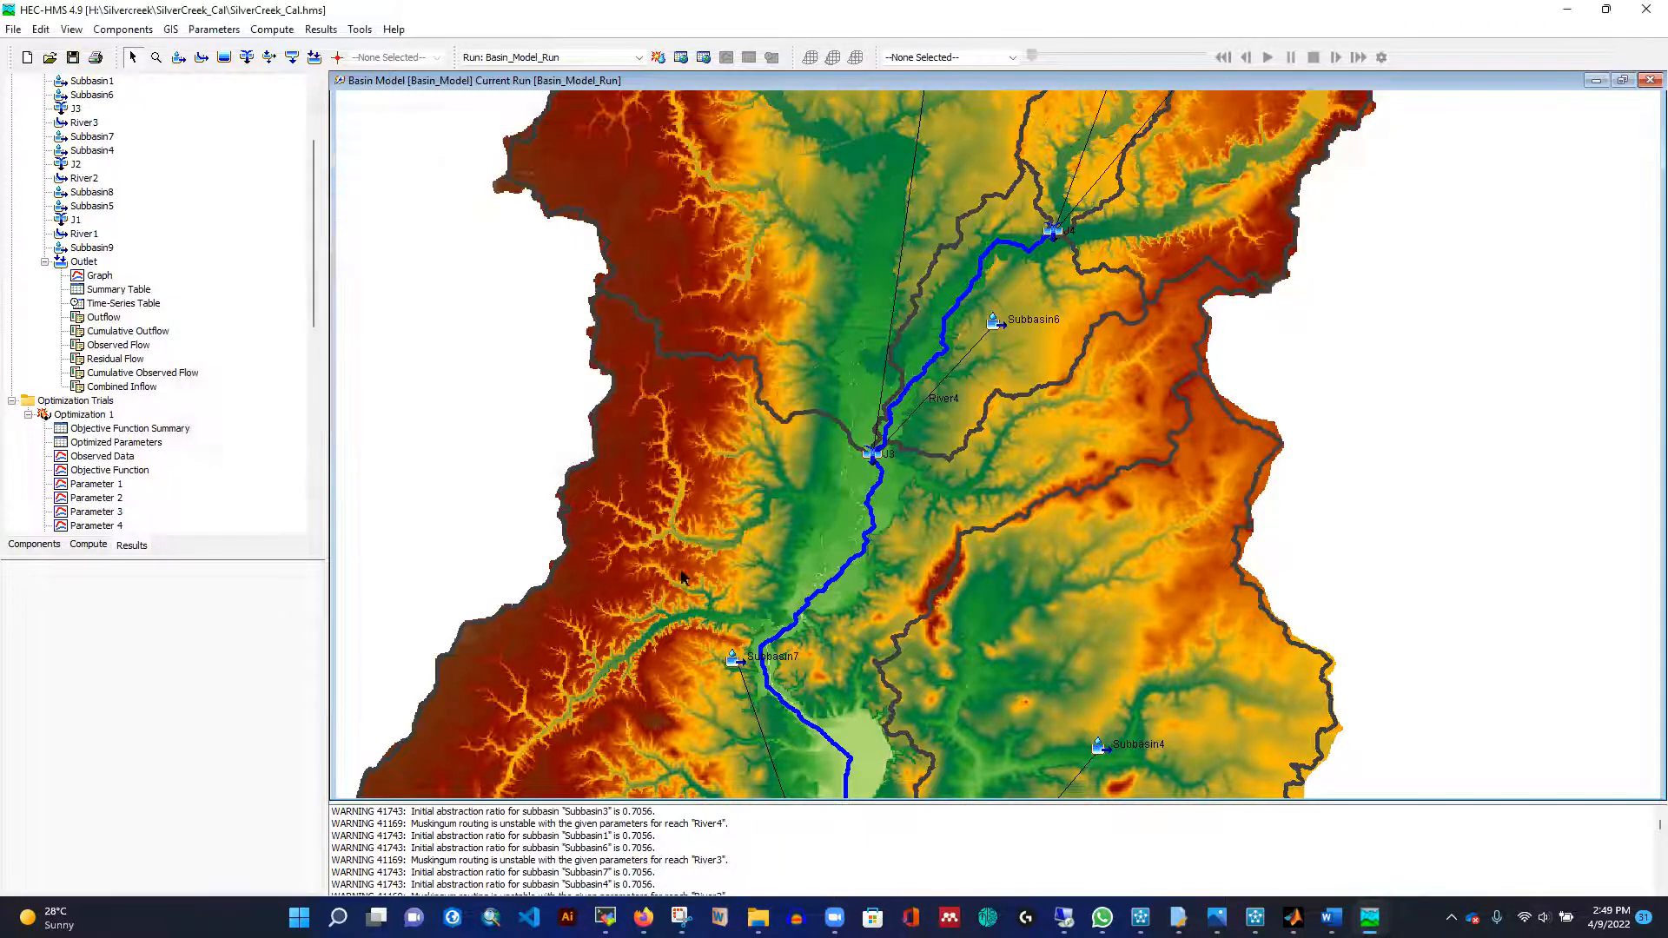
Recompute Basin_Model_Run with the 0.30 in initial abstraction for Subbasin6 and Subbasin1, and check the Outlet's graph and summary table.
left_click(658, 57)
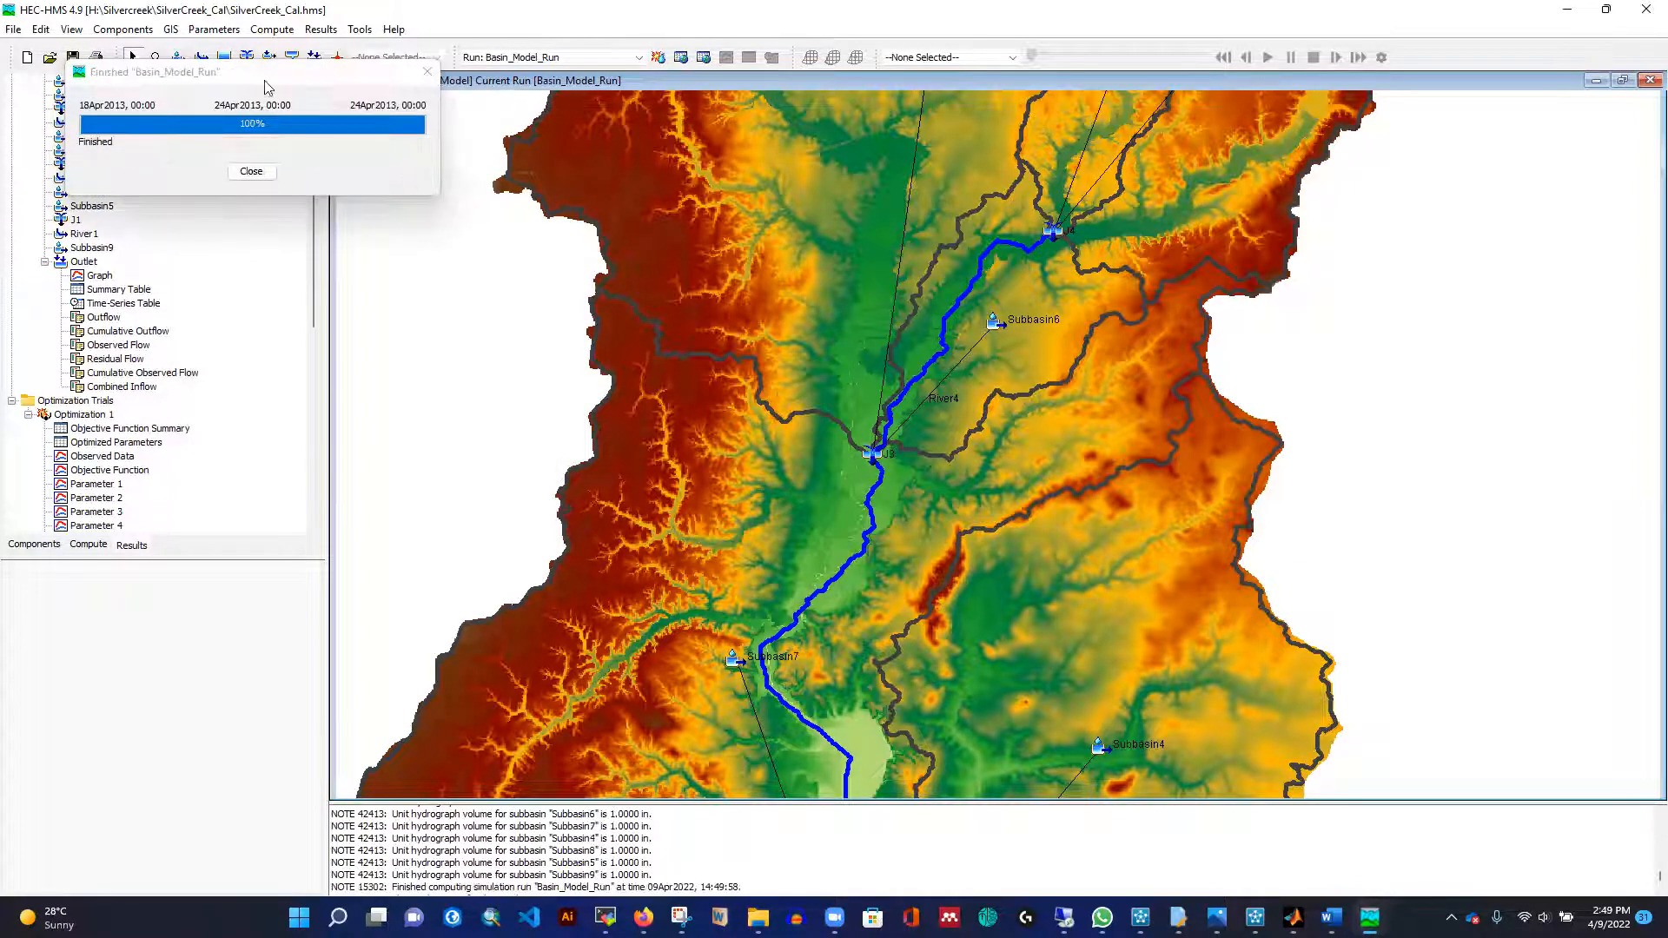
left_click(251, 171)
left_click(101, 276)
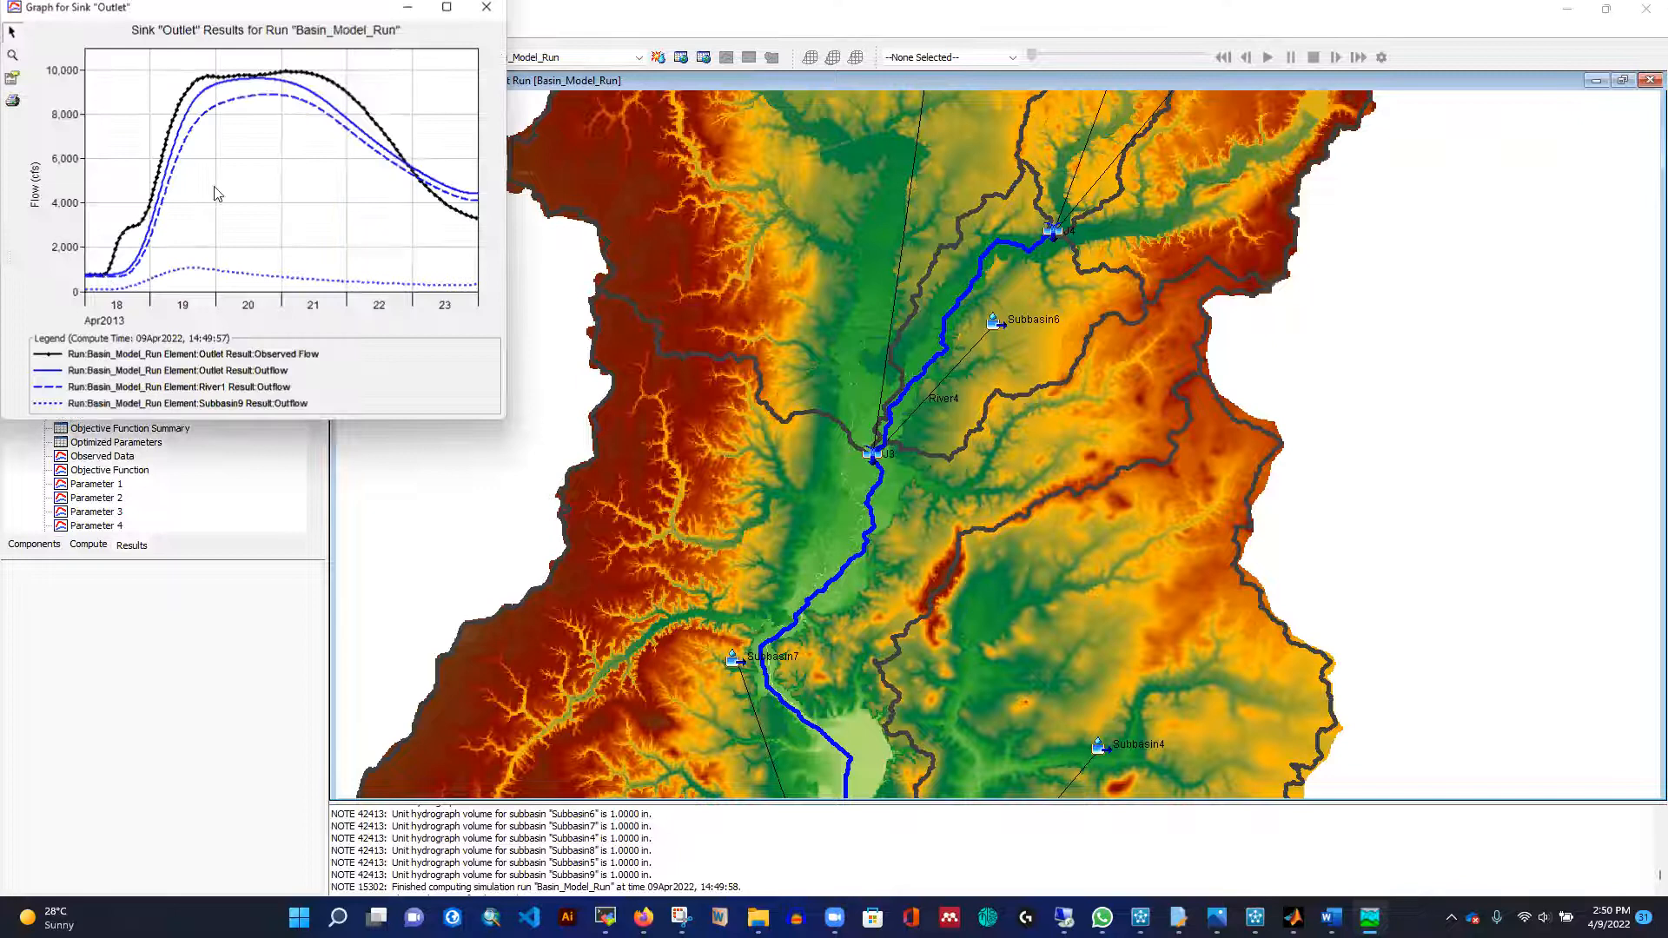
left_click(449, 15)
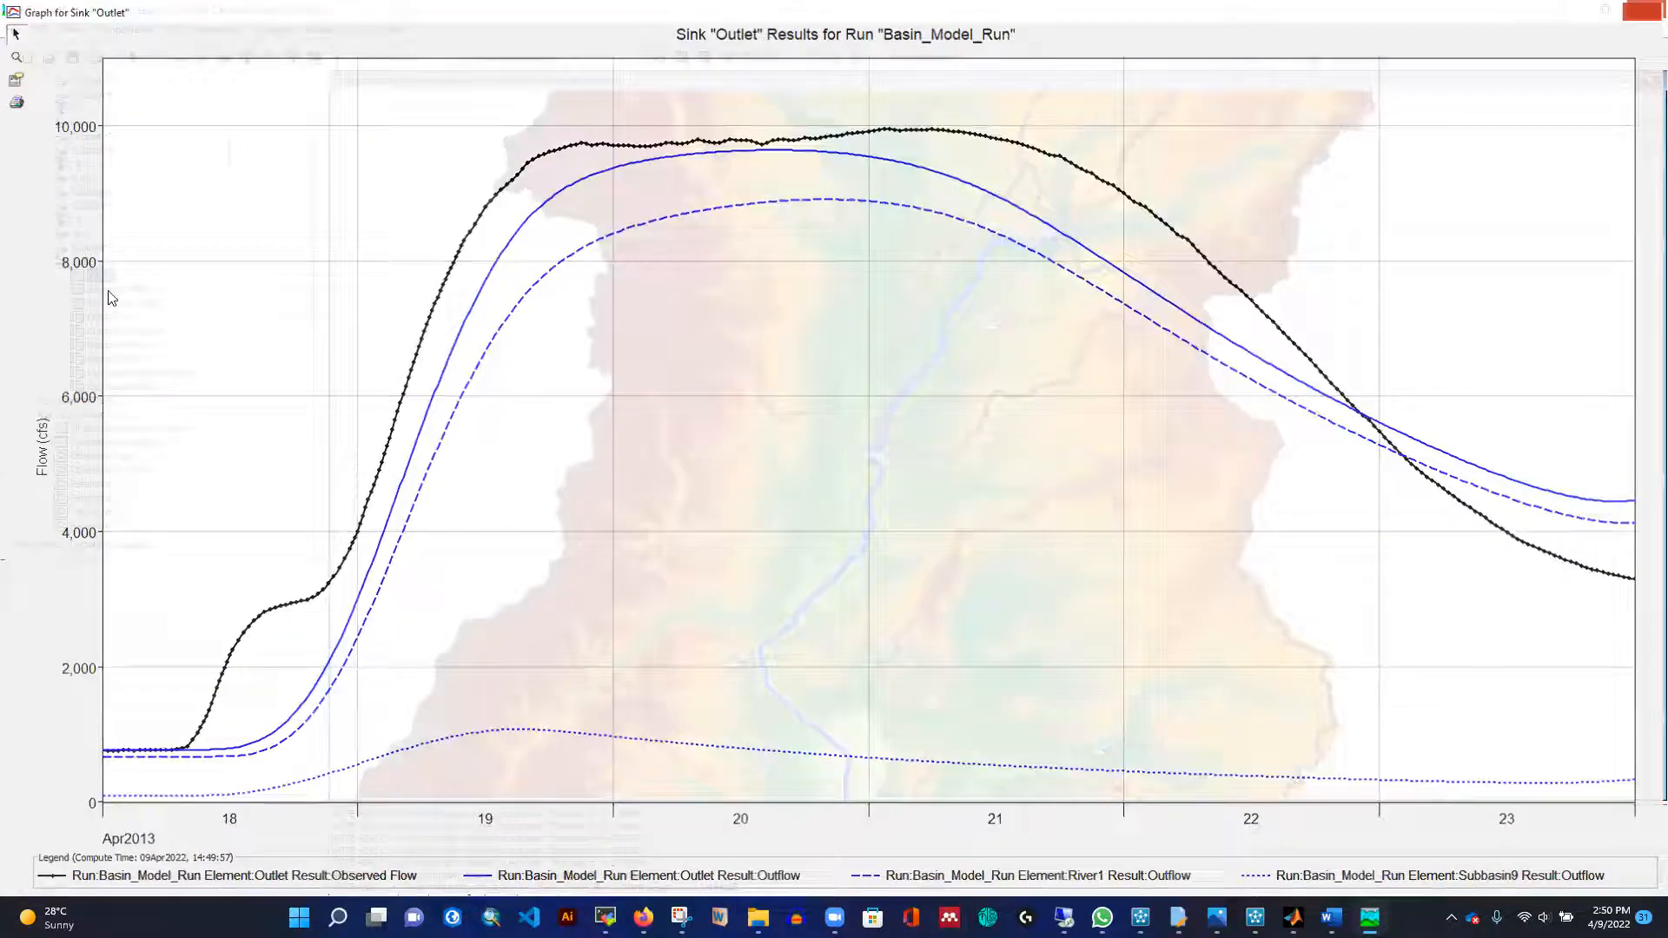
left_click(113, 291)
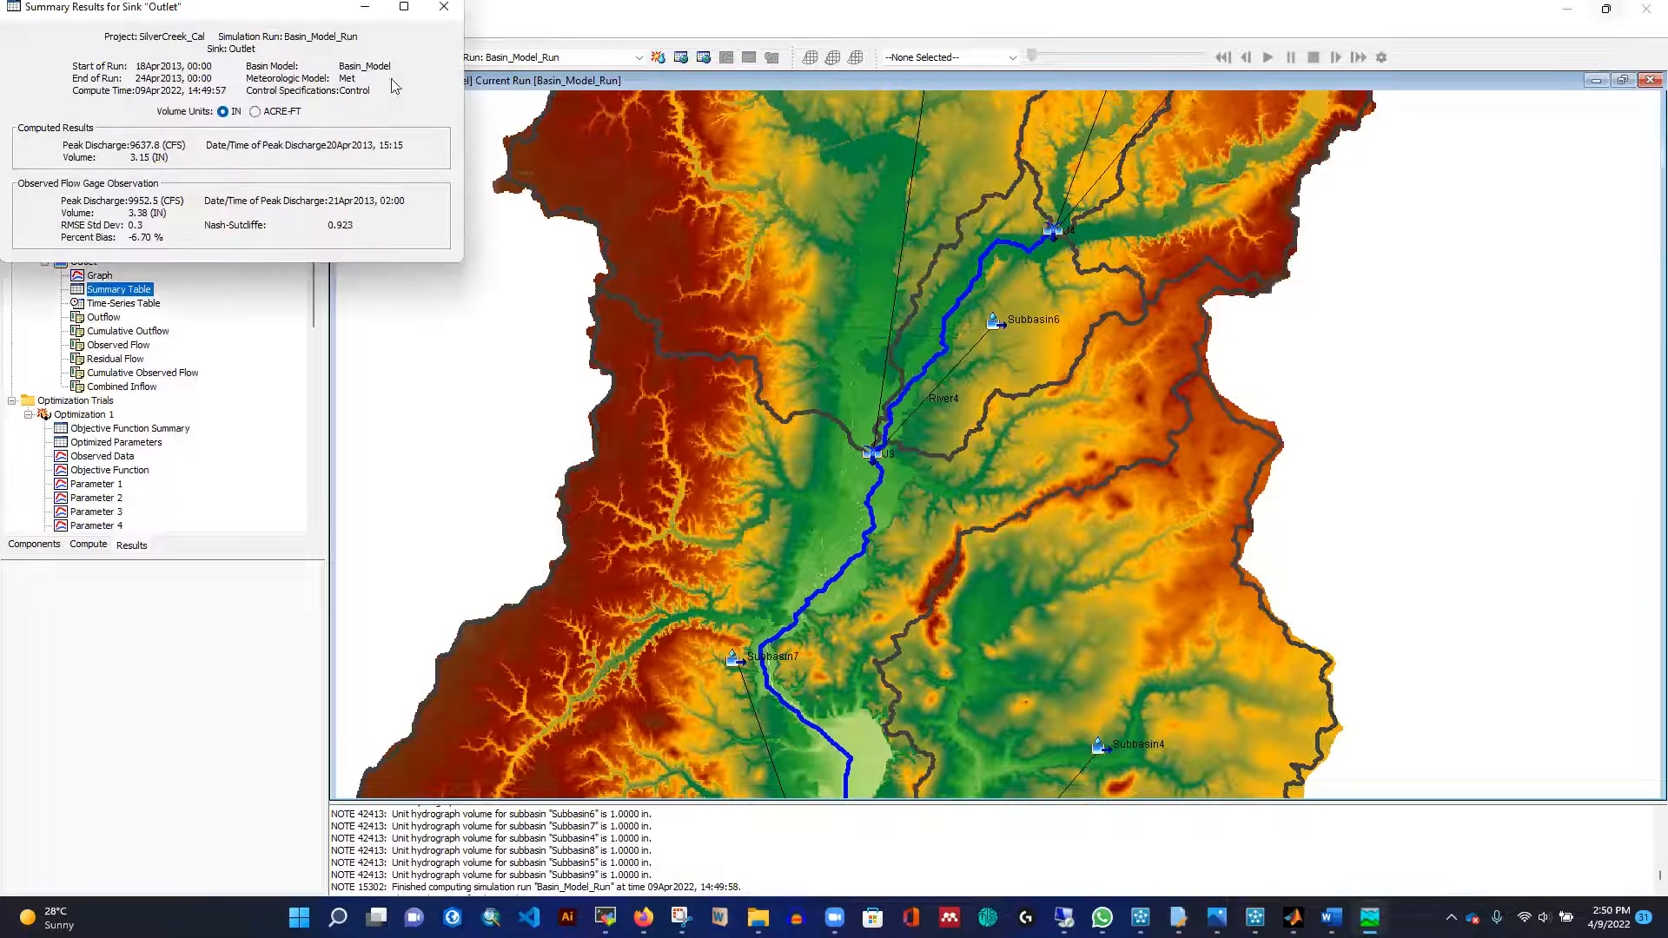
left_click(444, 7)
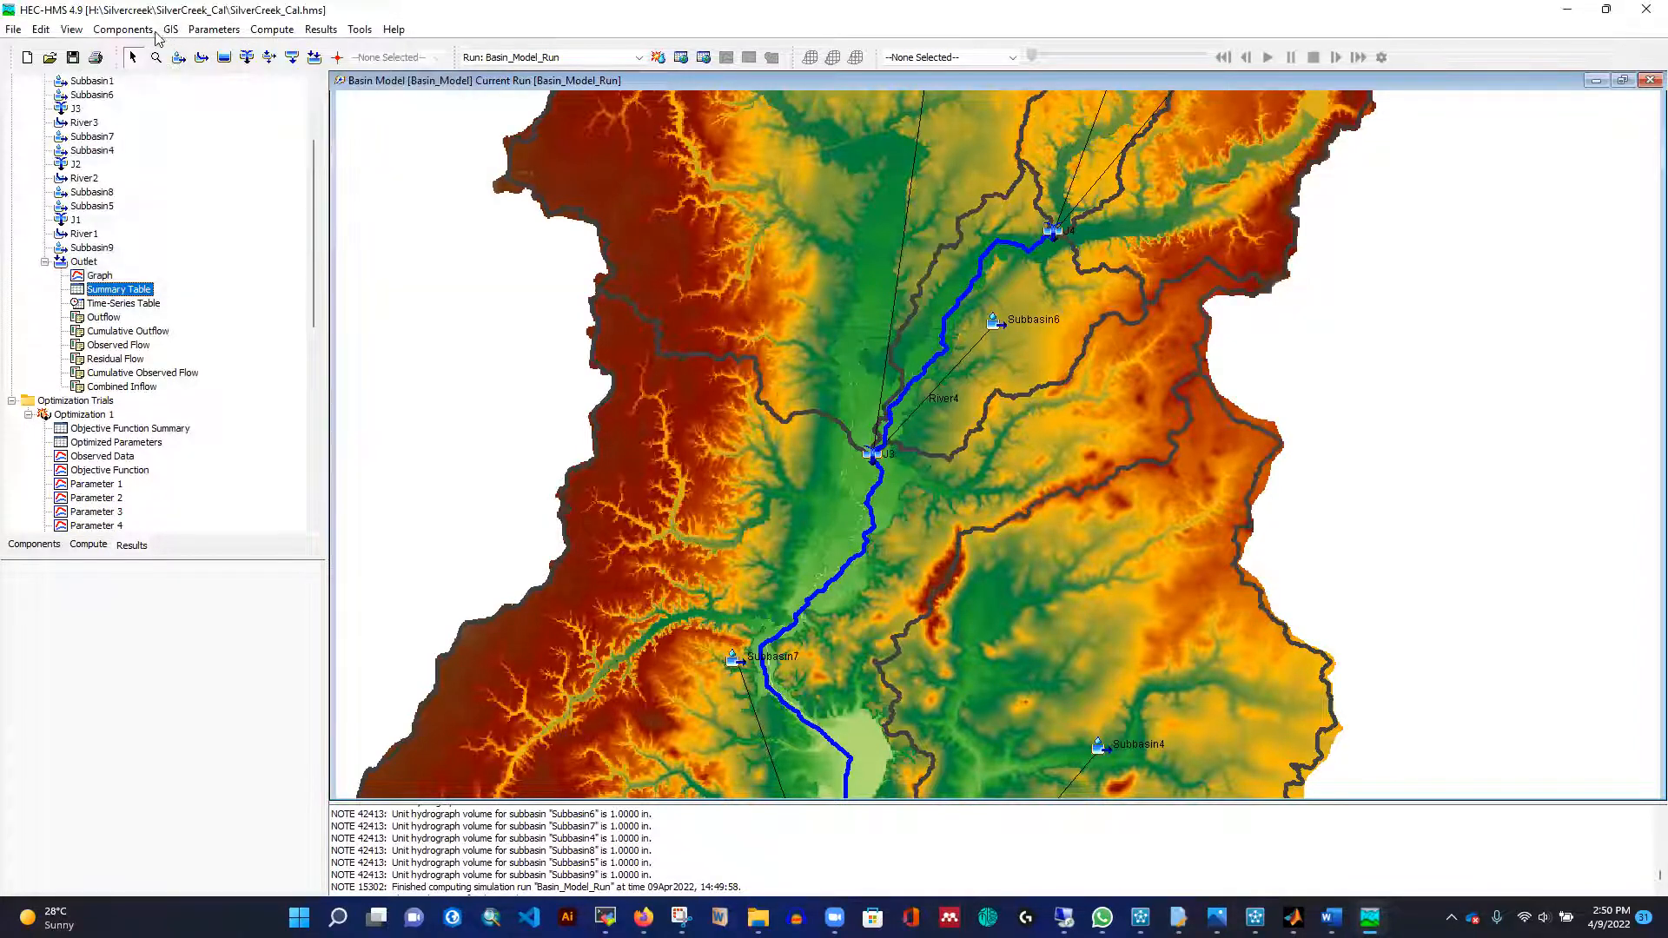
Set the SCS Curve Number initial abstraction of Subbasin8, Subbasin5 and Subbasin9 to 0.30 in, apply the change and close the editor.
left_click(206, 31)
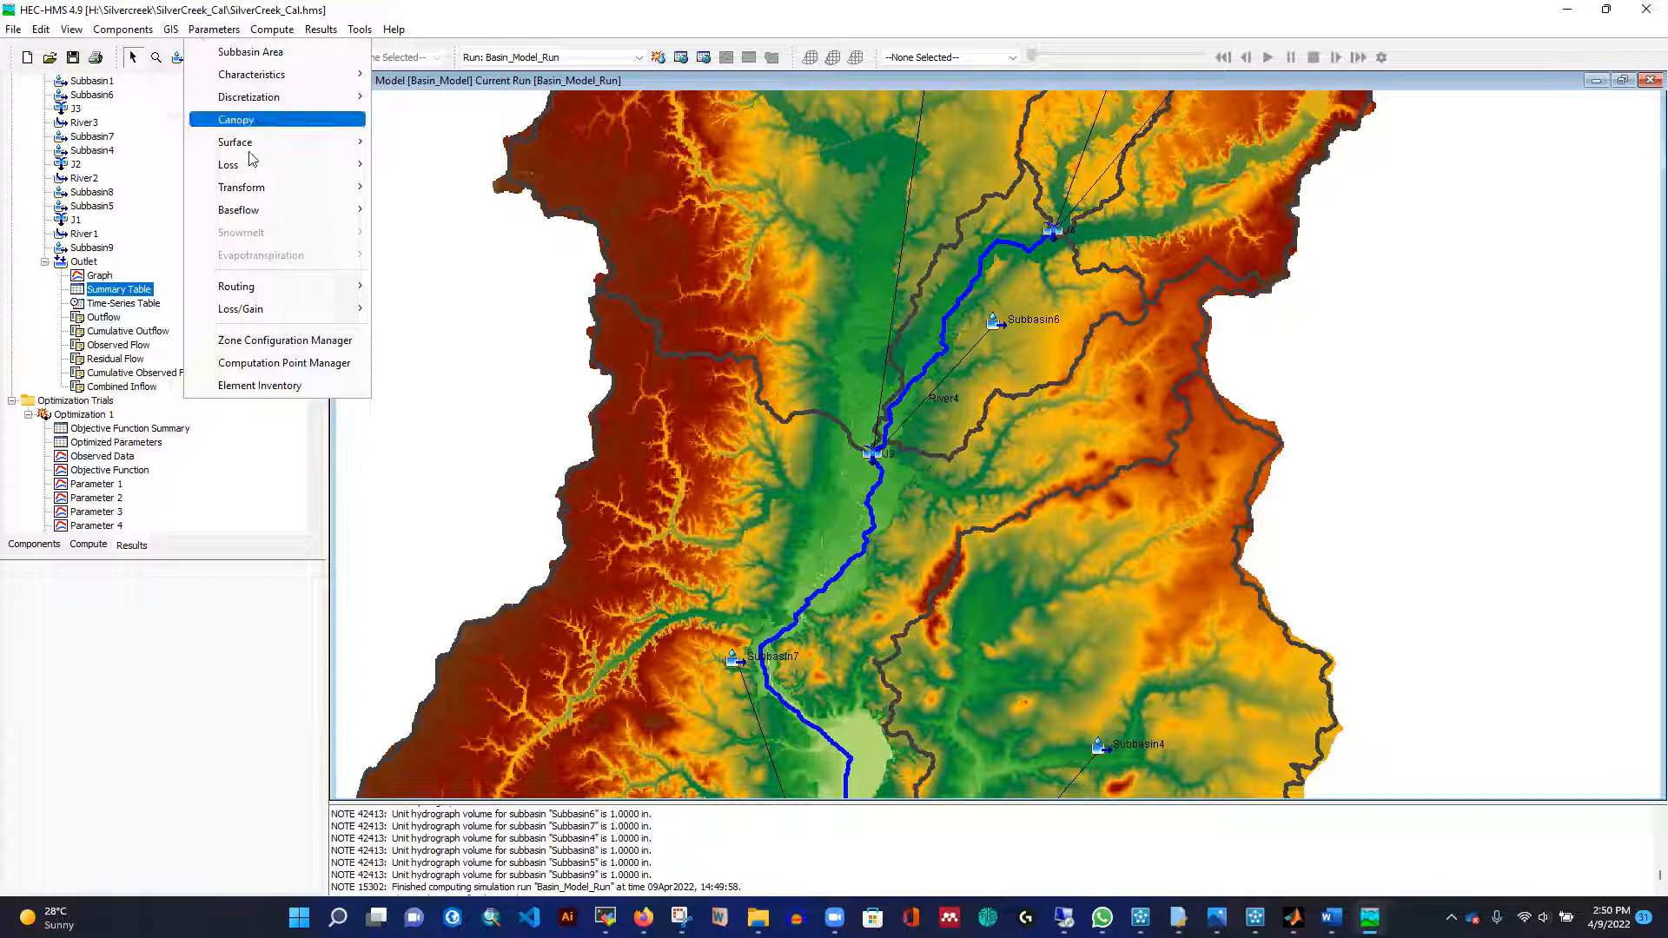
mouse_move(261, 165)
left_click(462, 369)
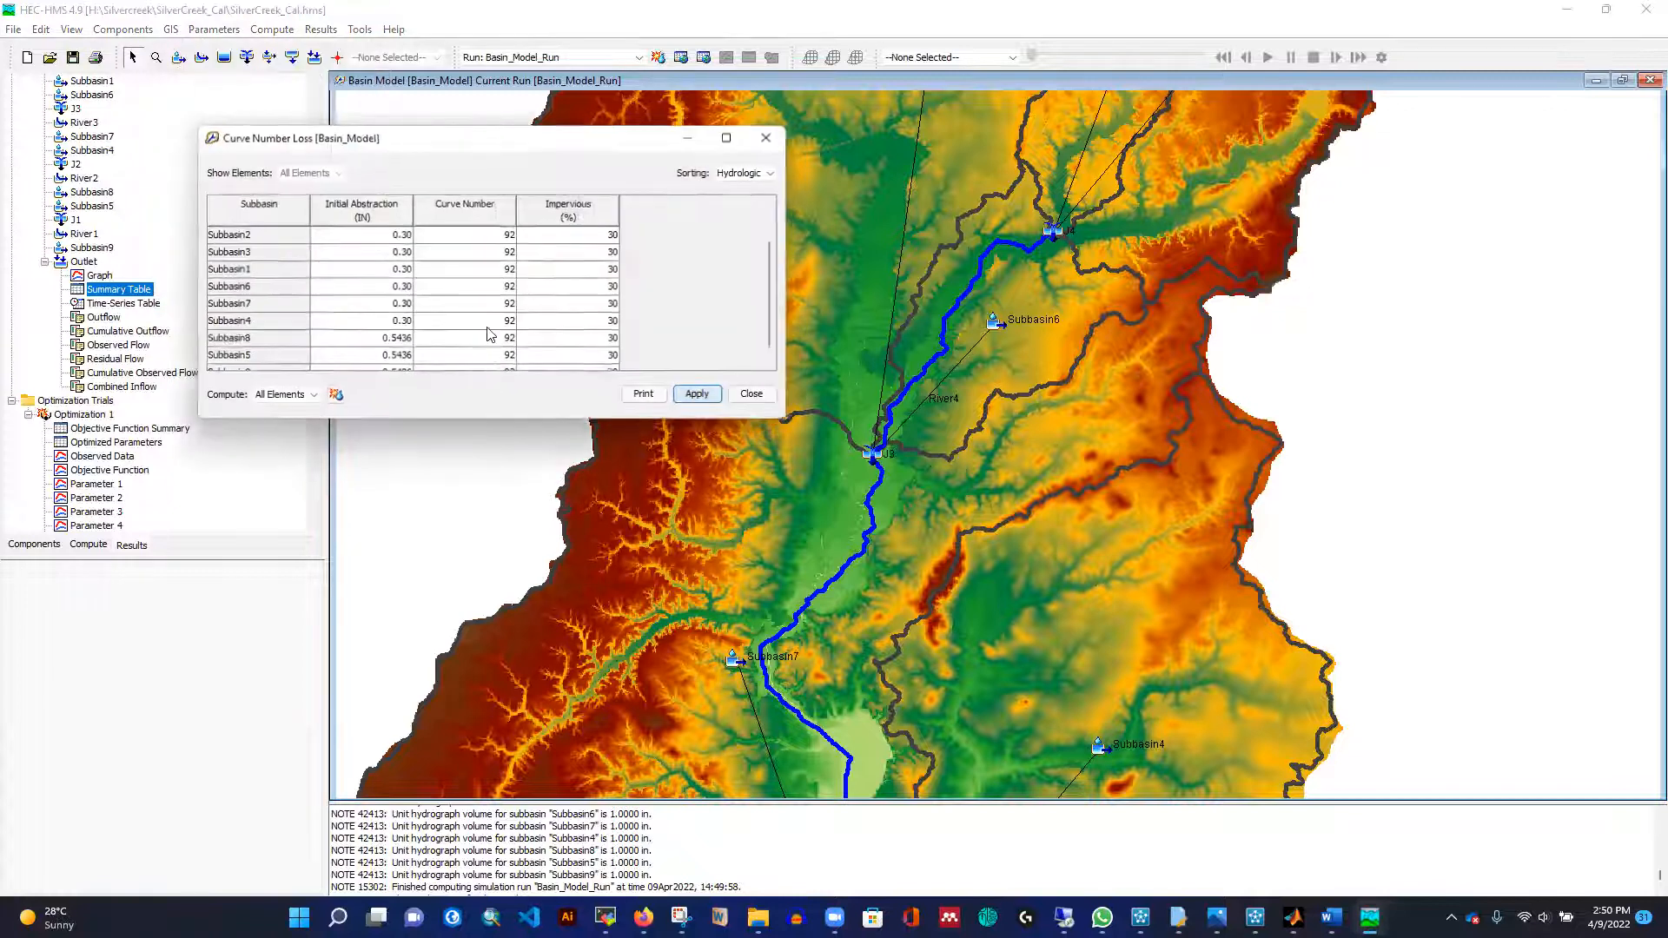
scroll(355, 317, "down", 1)
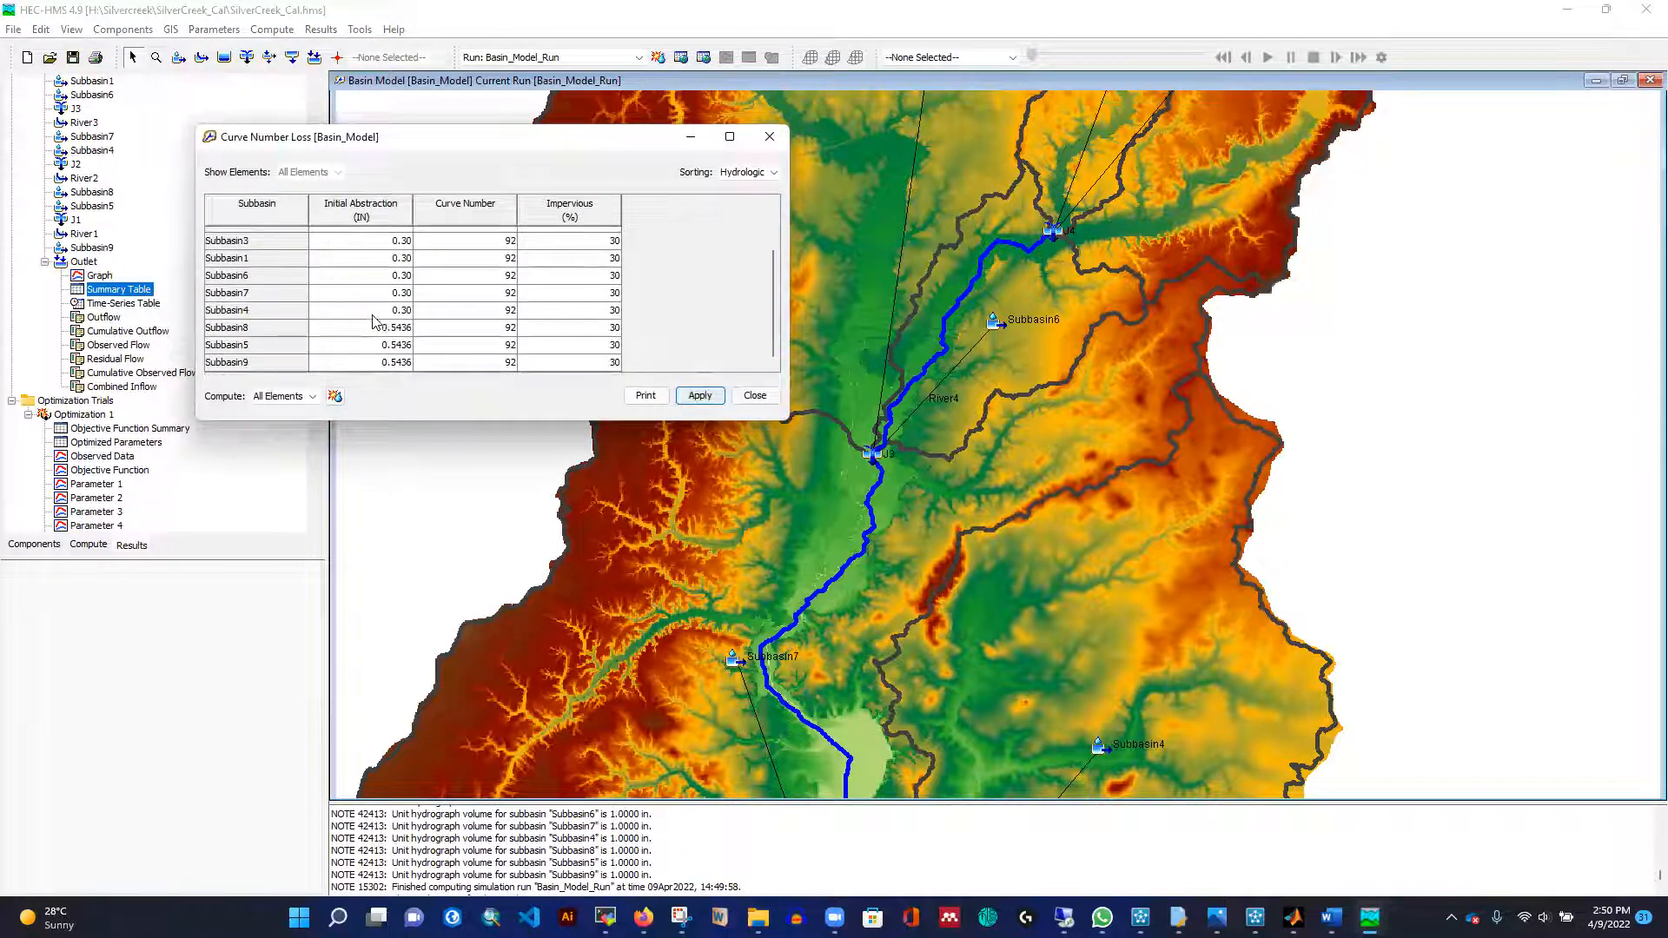
left_click(365, 327)
type("0.30")
left_click(376, 347)
type("0.3")
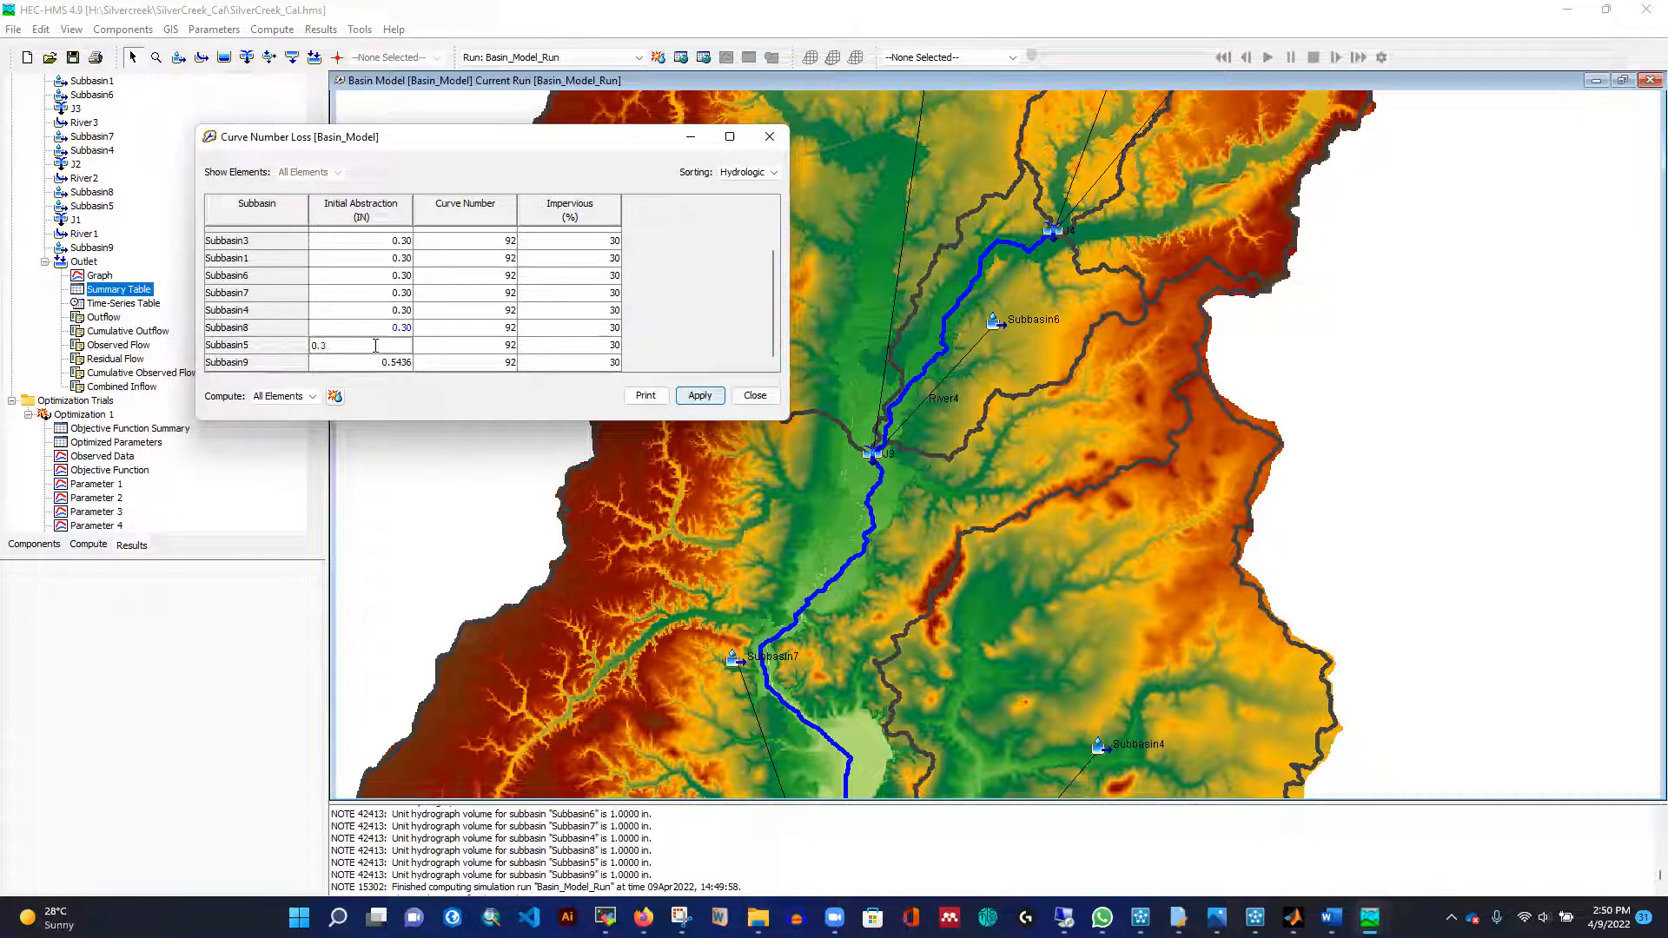
type("0")
left_click(379, 363)
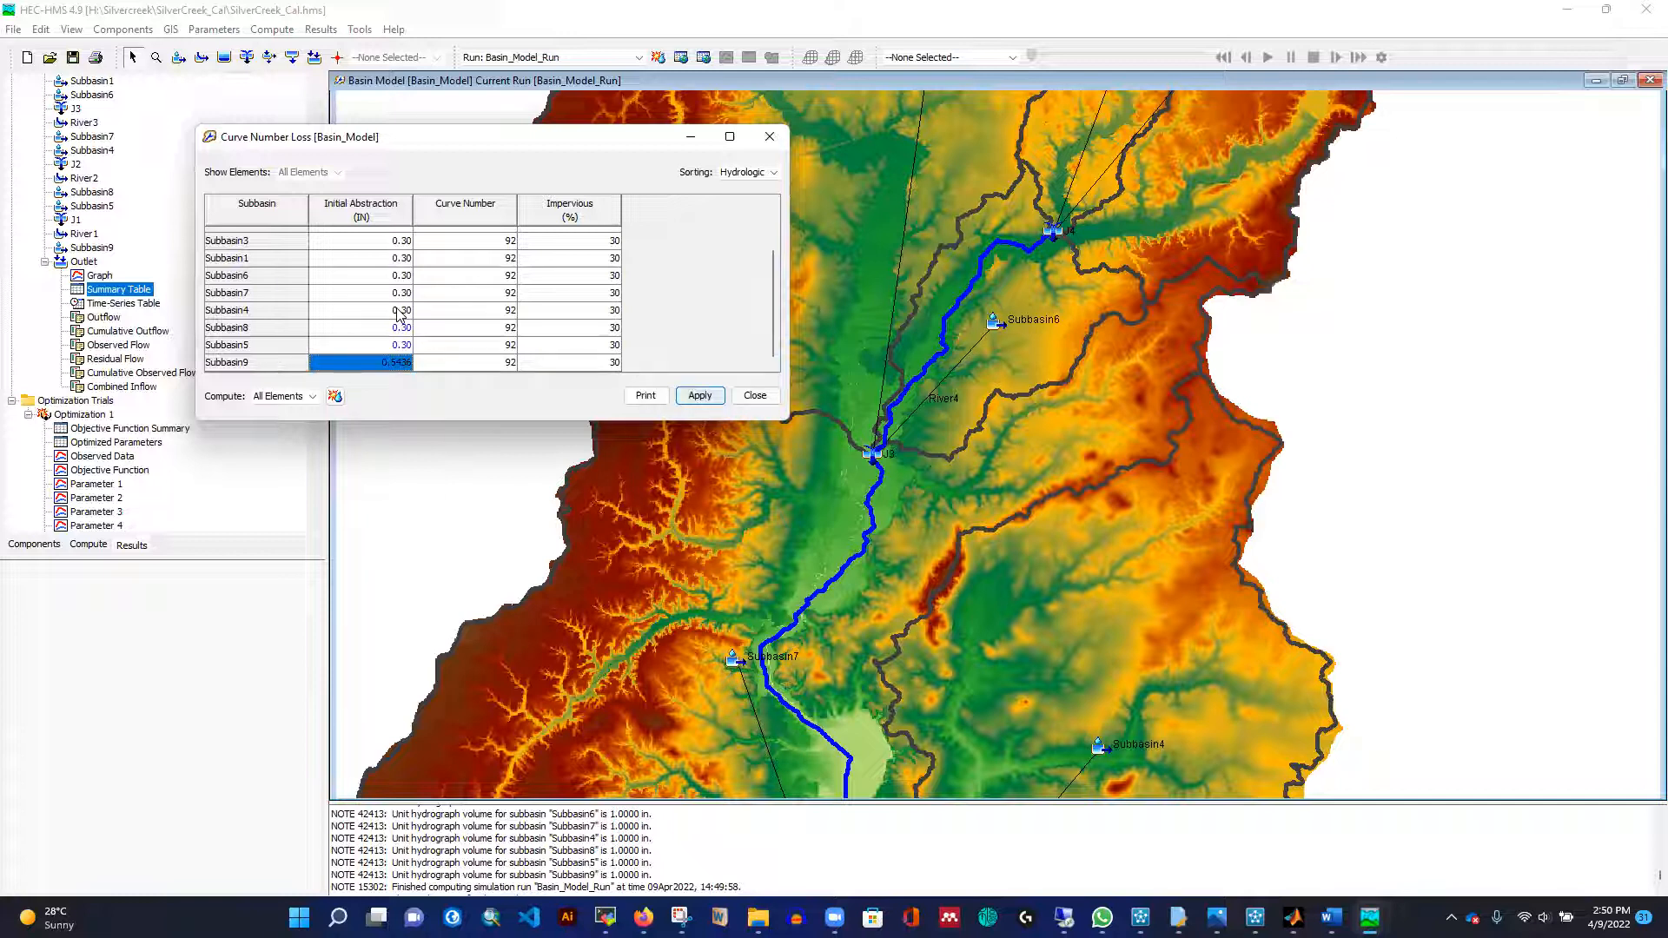
type("0.30")
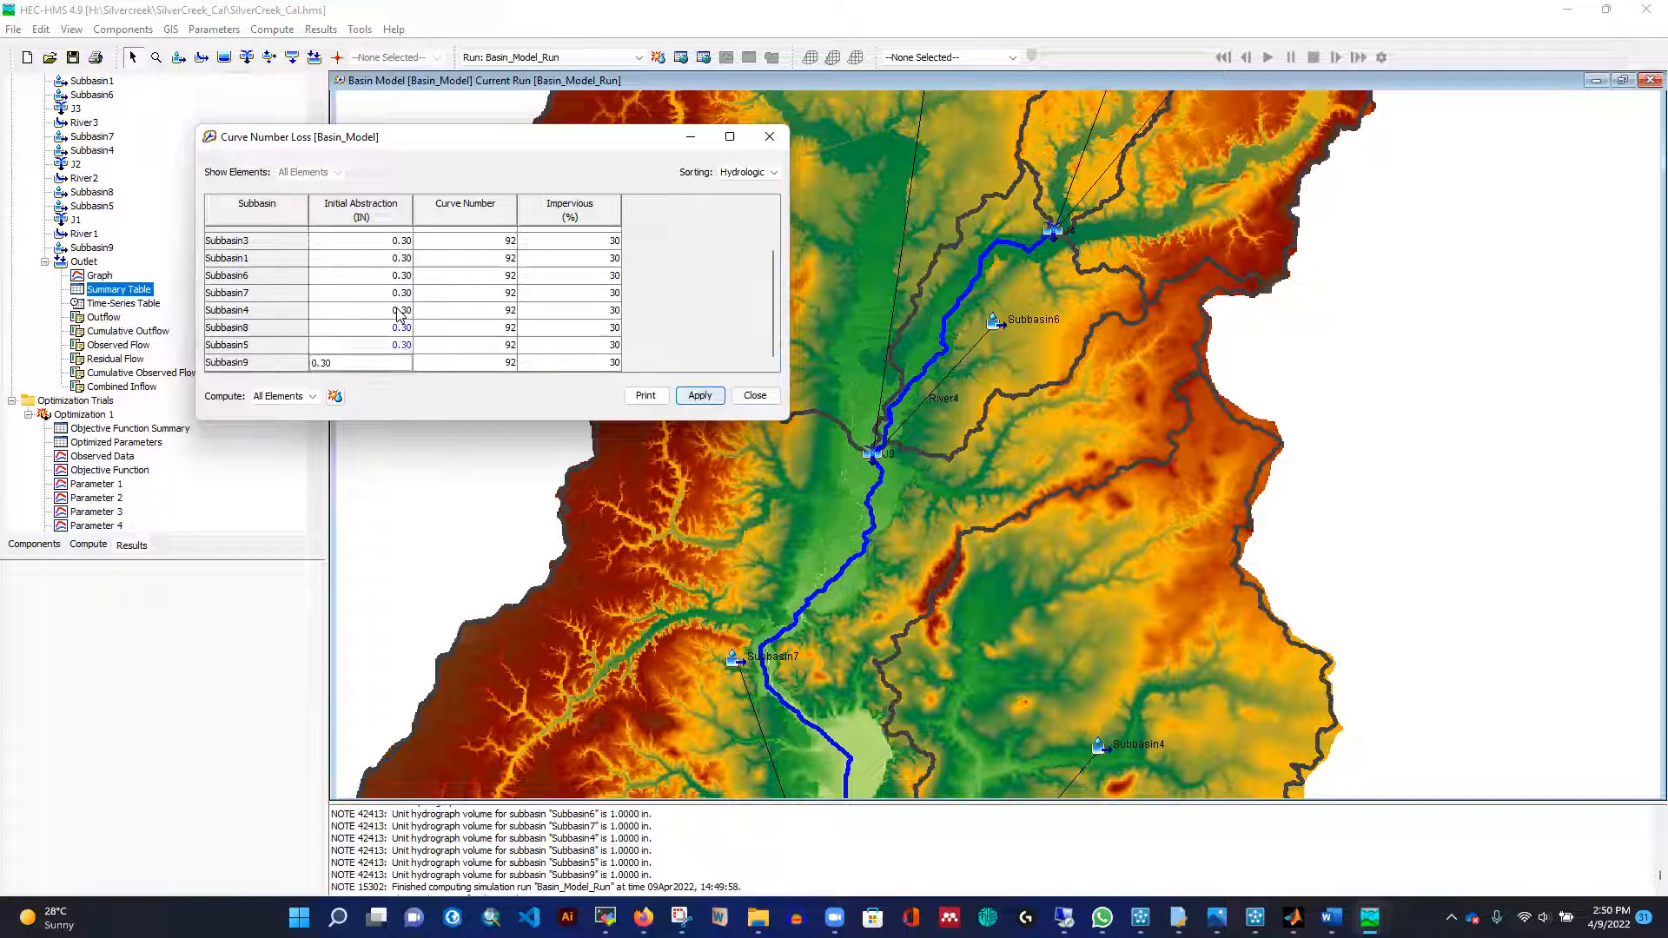
left_click(391, 299)
left_click(699, 395)
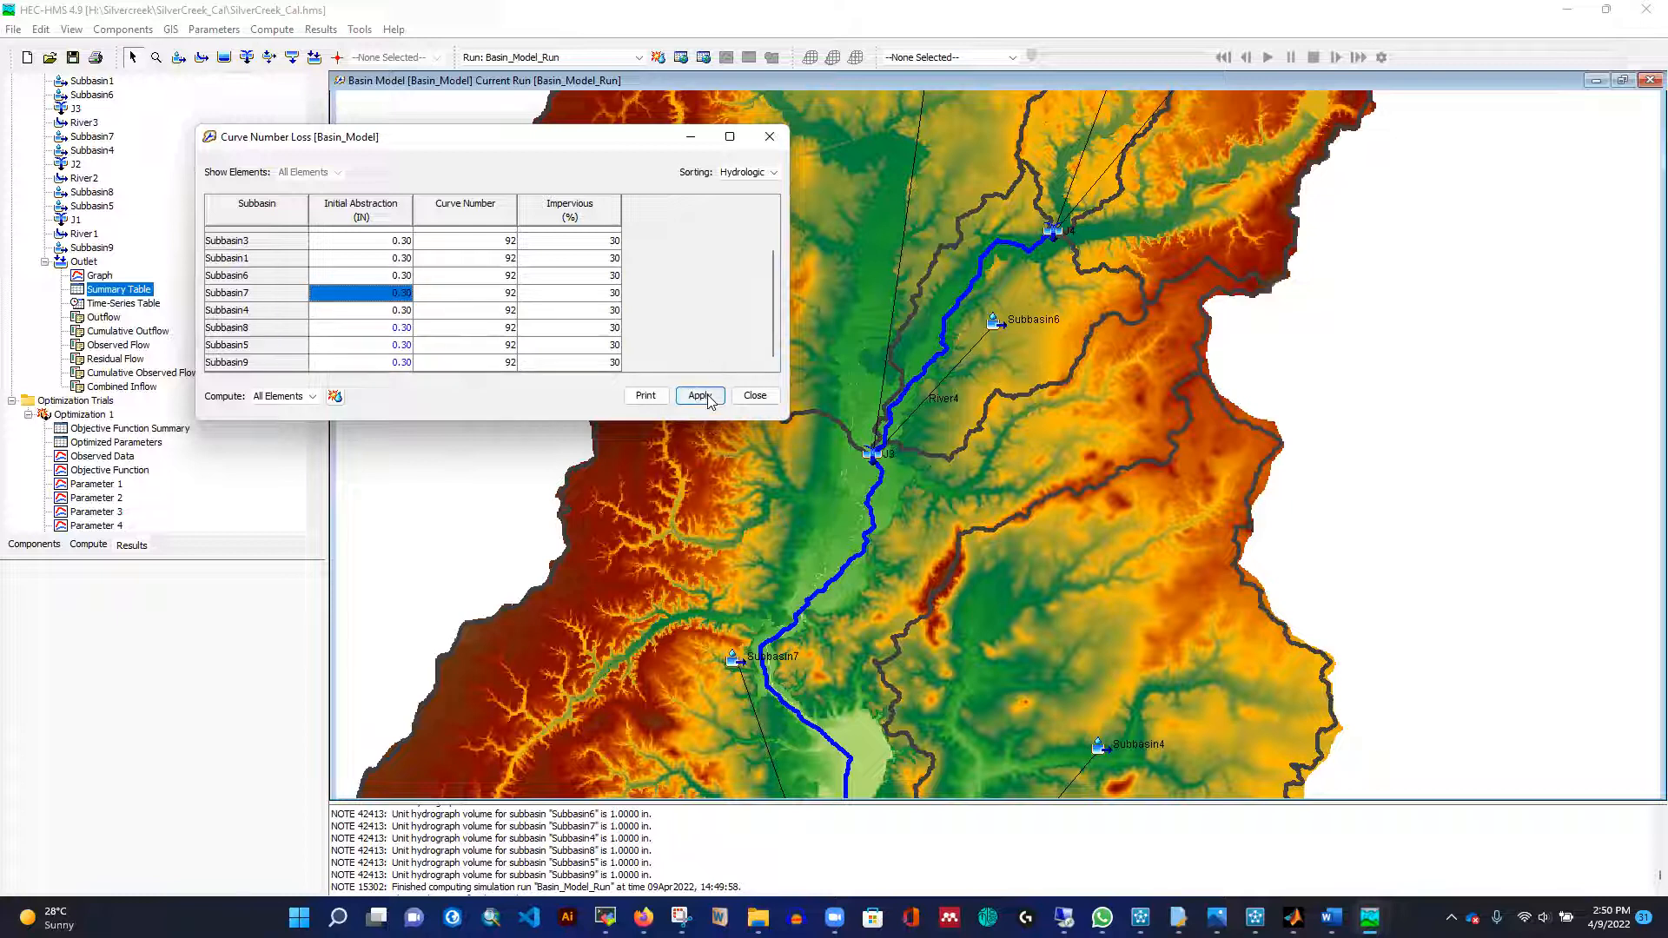
left_click(767, 399)
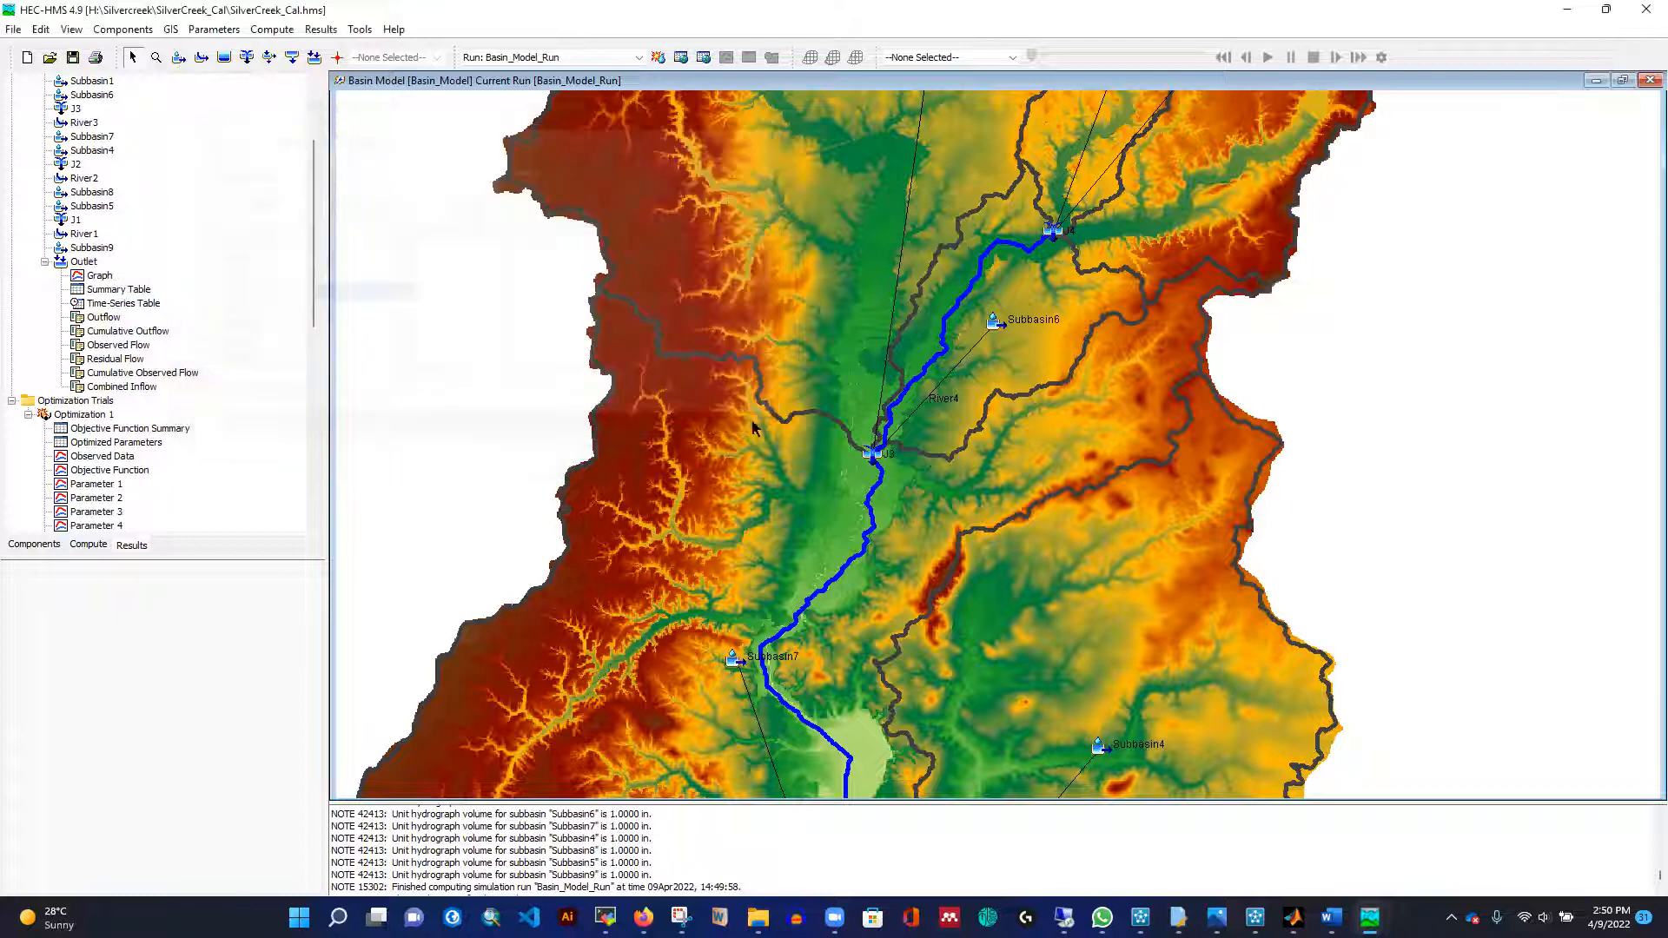
Recompute Basin_Model_Run with all subbasins at 0.30 in and compare simulated with observed flow in the Outlet's enlarged graph.
left_click(660, 57)
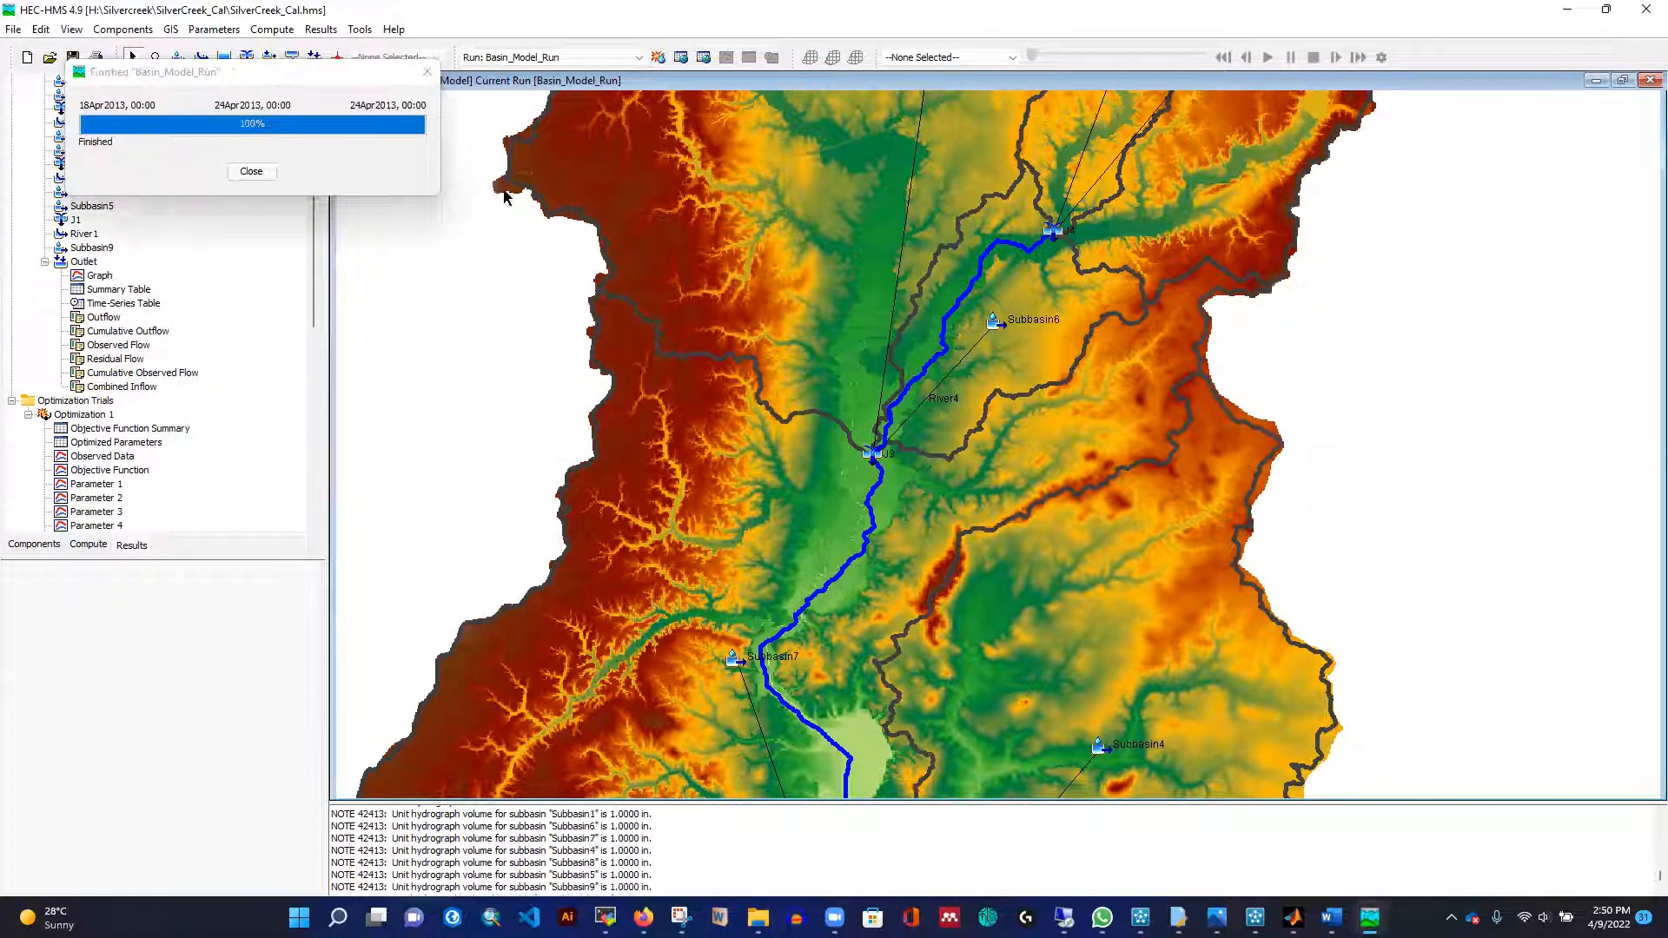
left_click(251, 171)
left_click(99, 275)
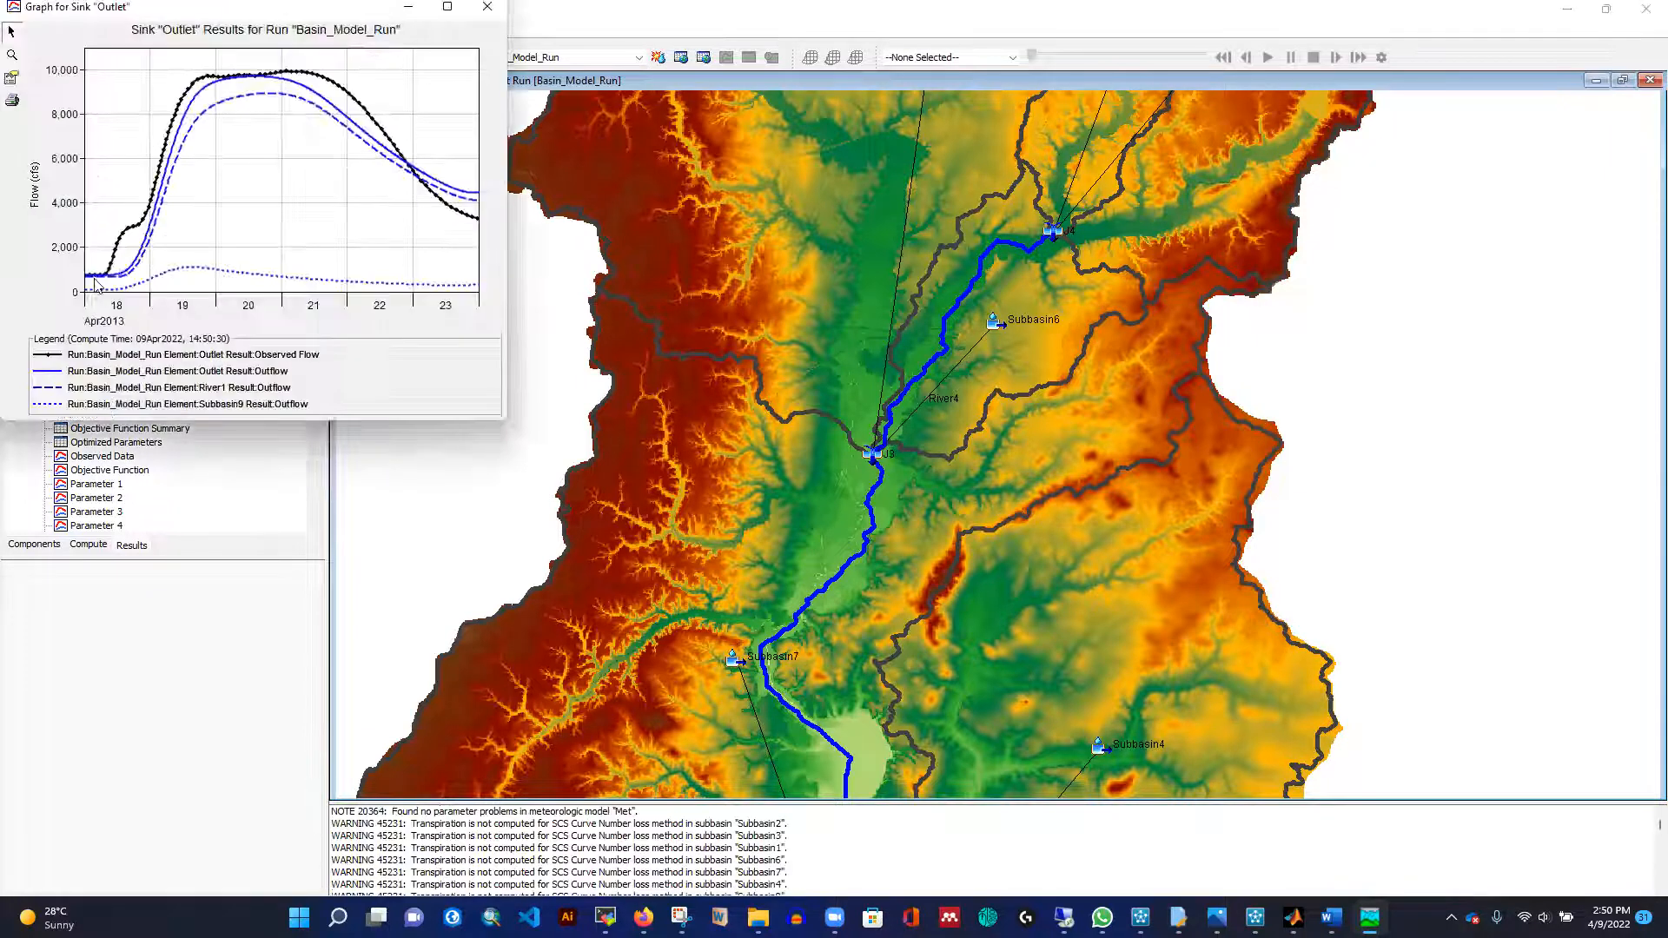
left_click(447, 7)
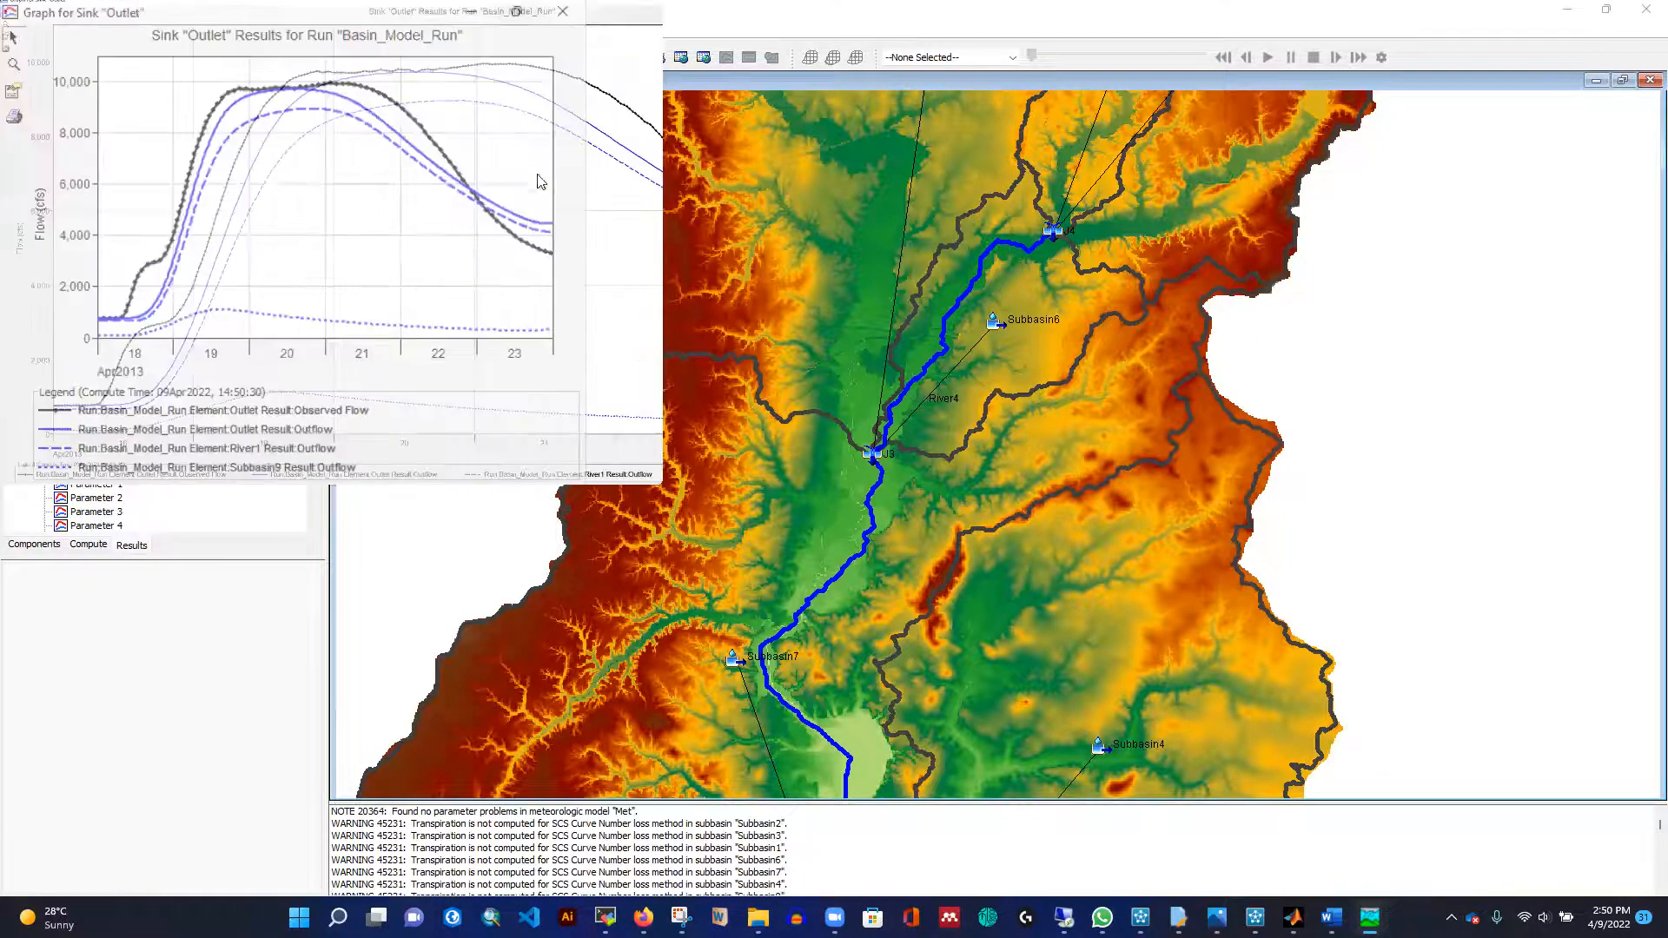
left_click(1644, 8)
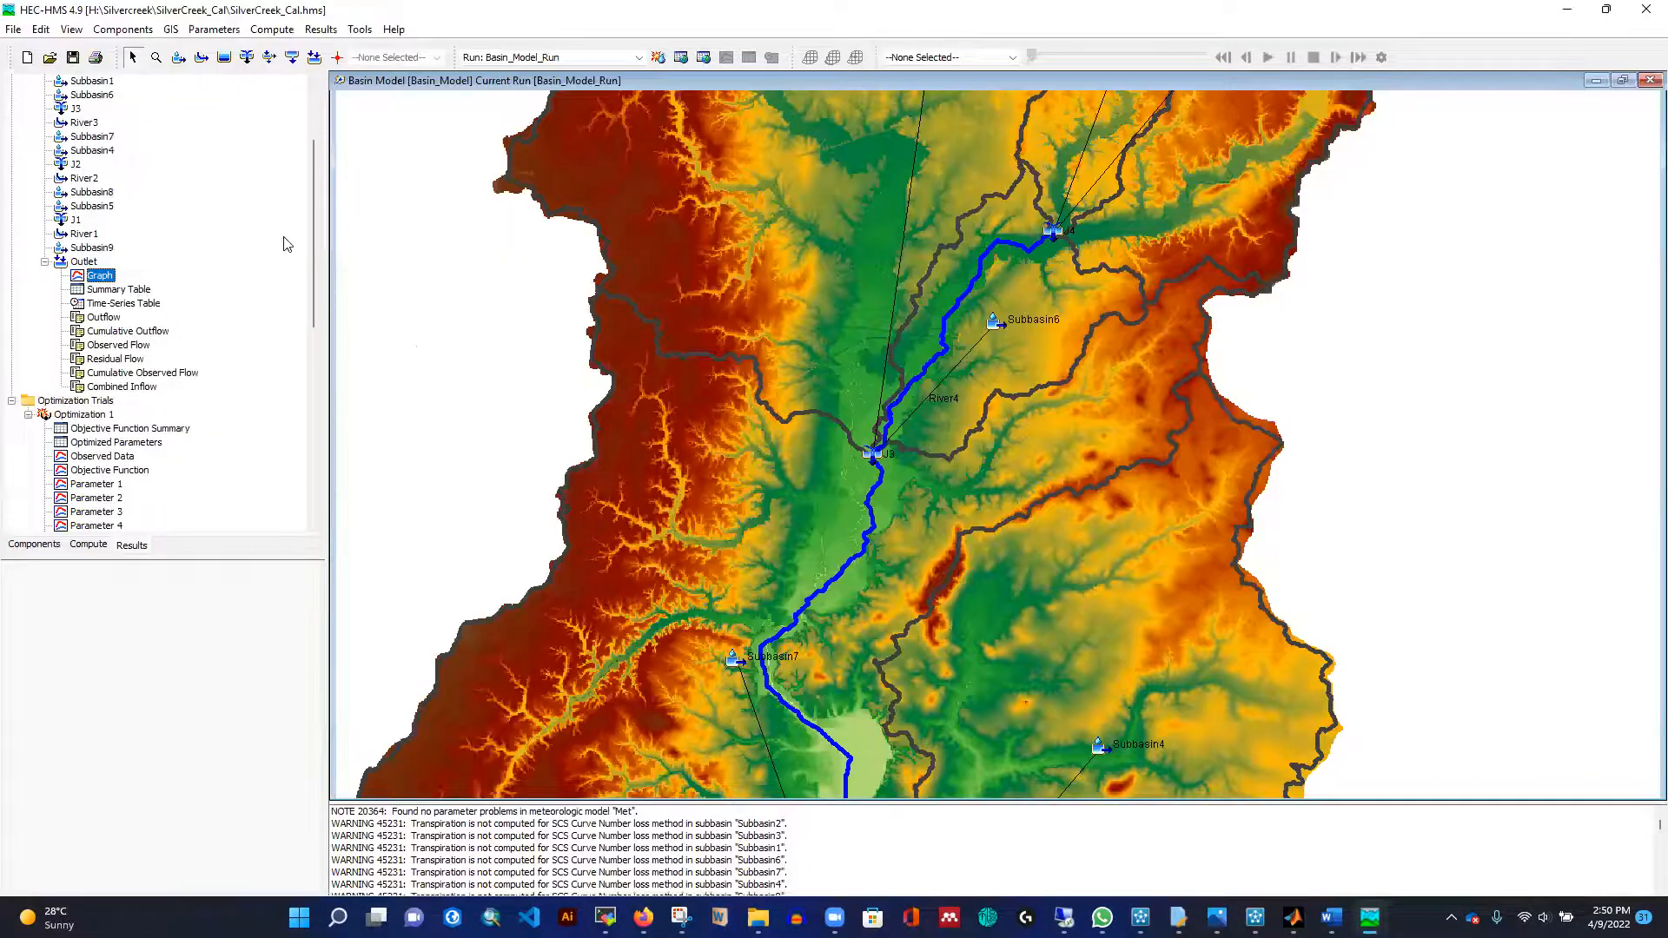
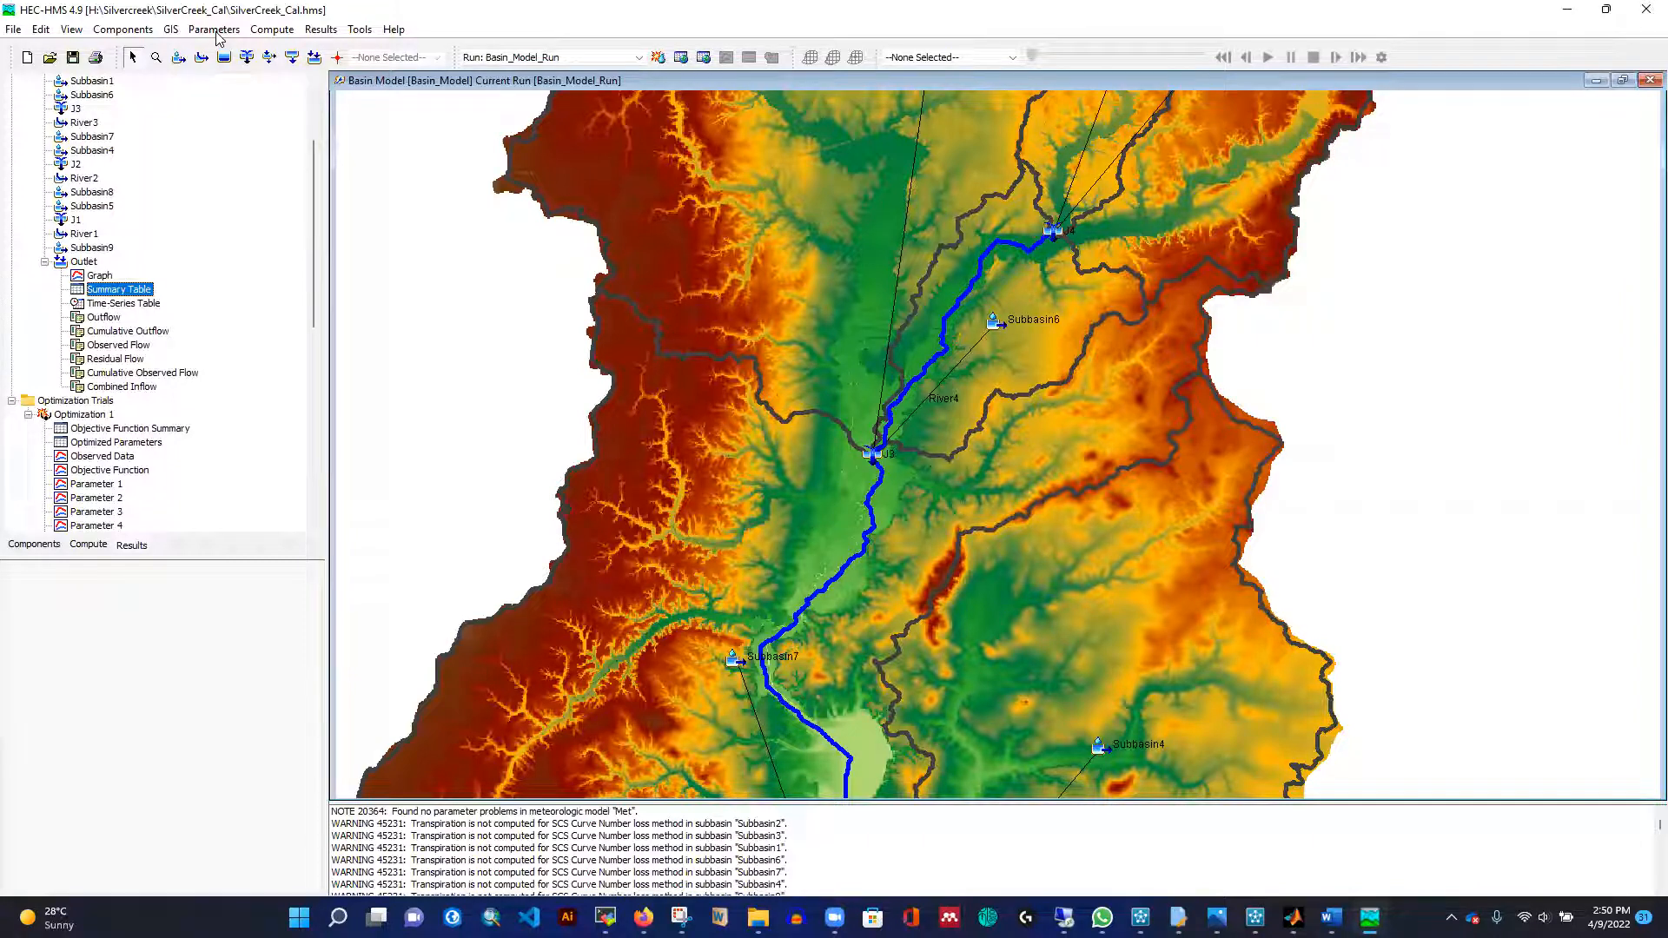
left_click(100, 277)
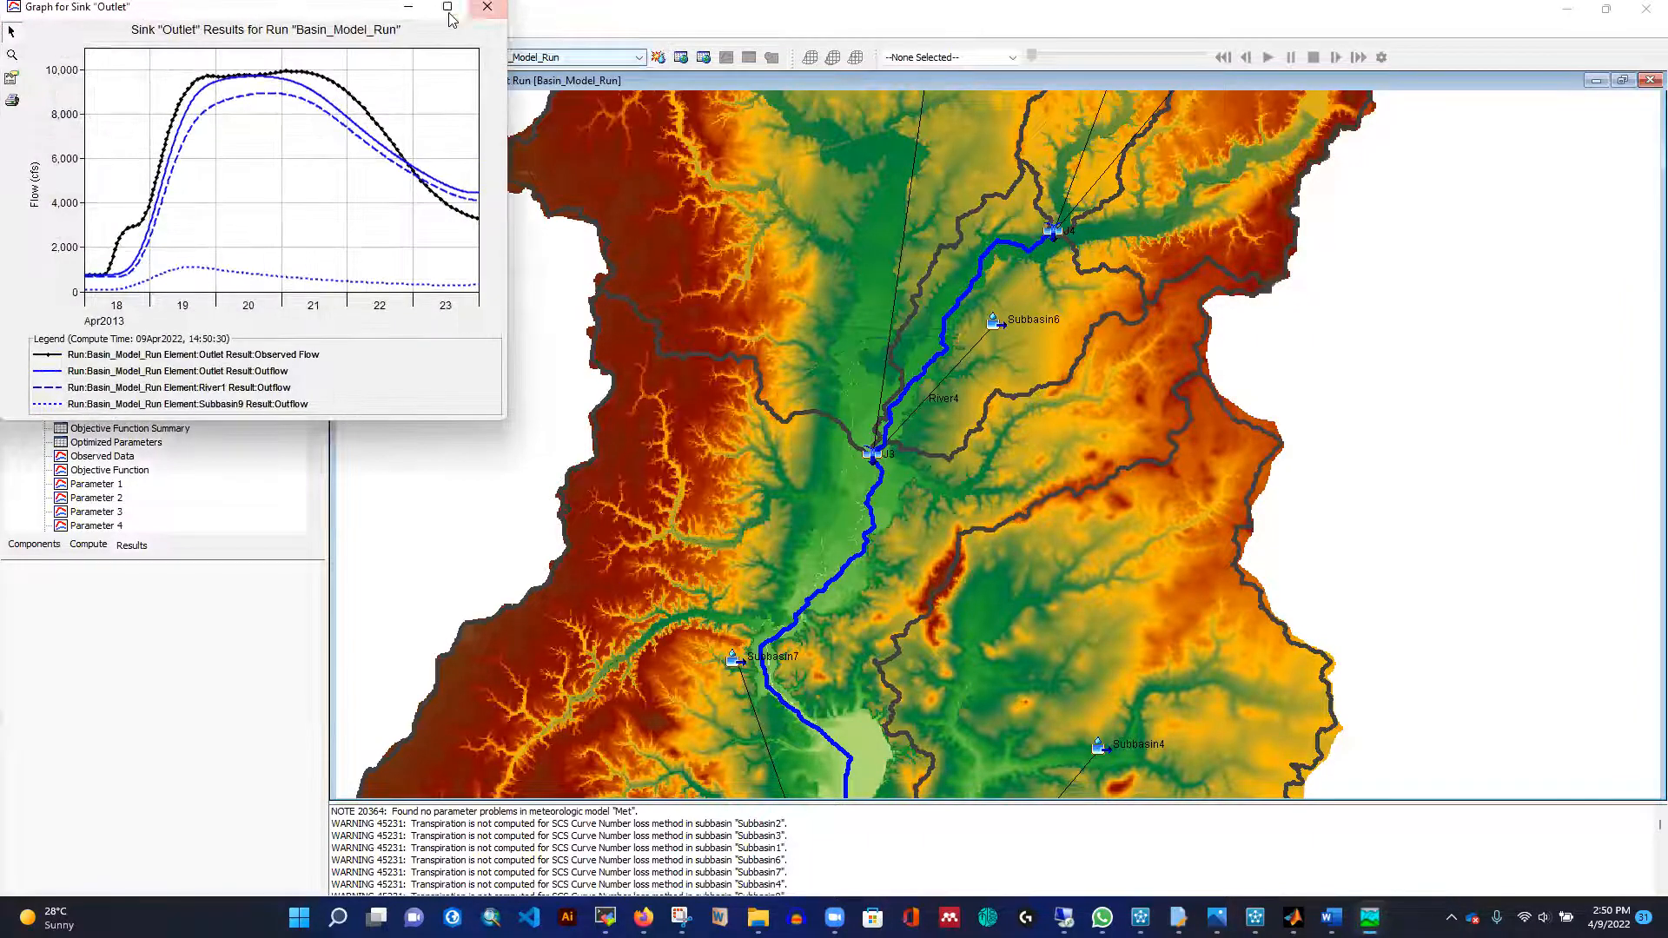
left_click(476, 9)
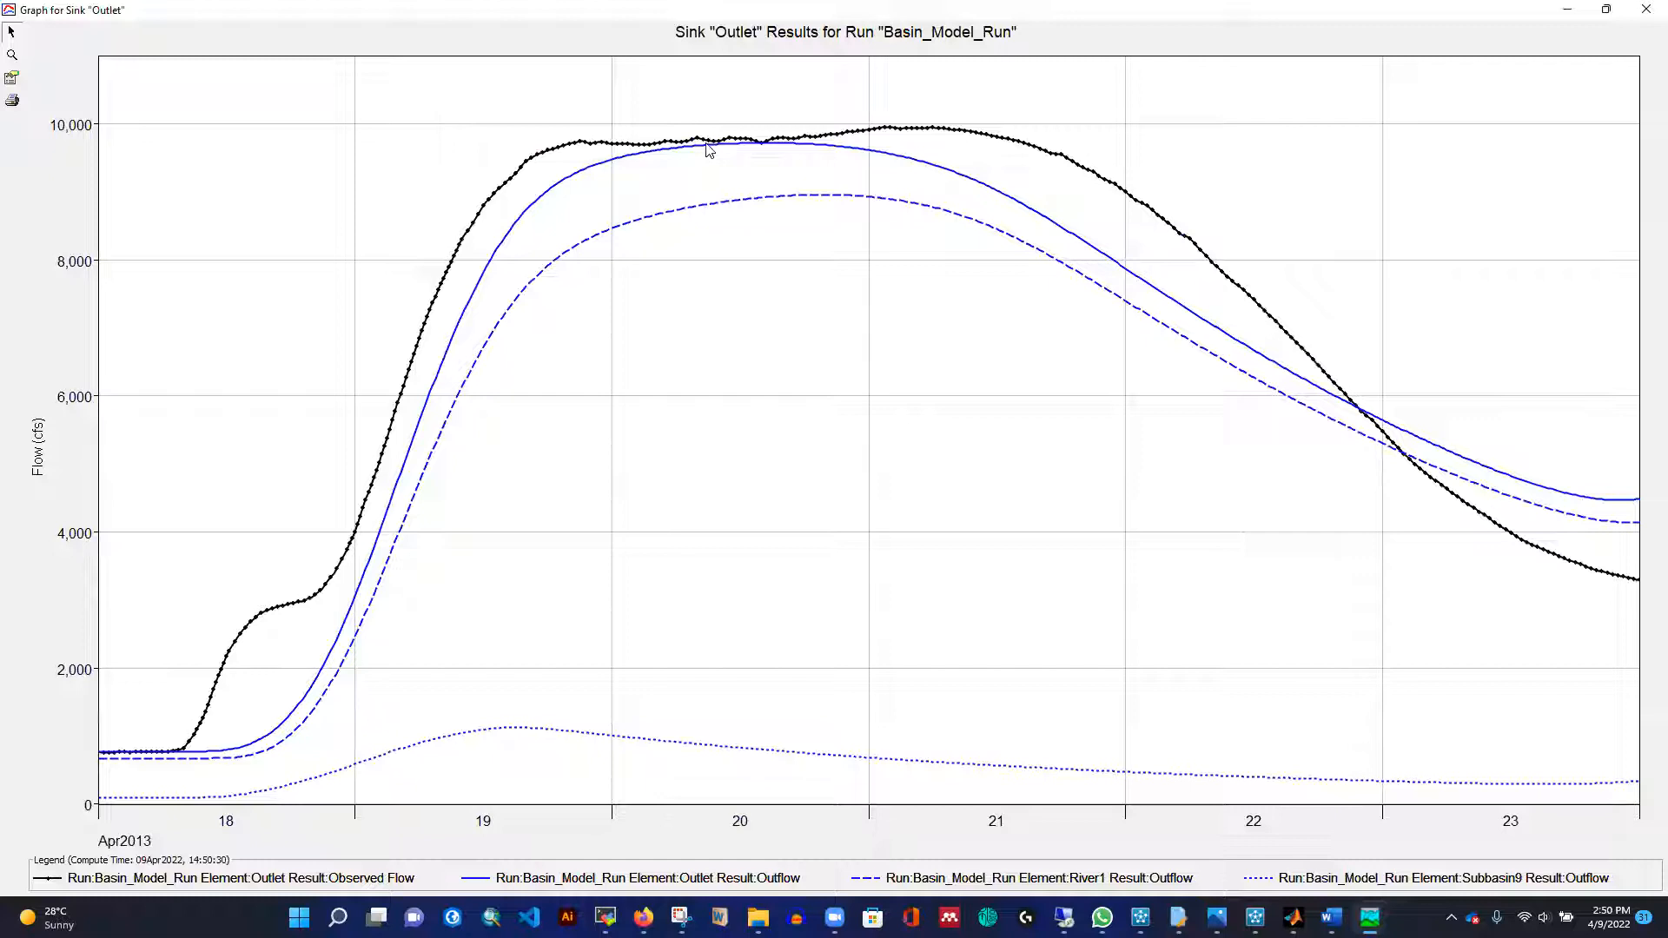
left_click(1644, 11)
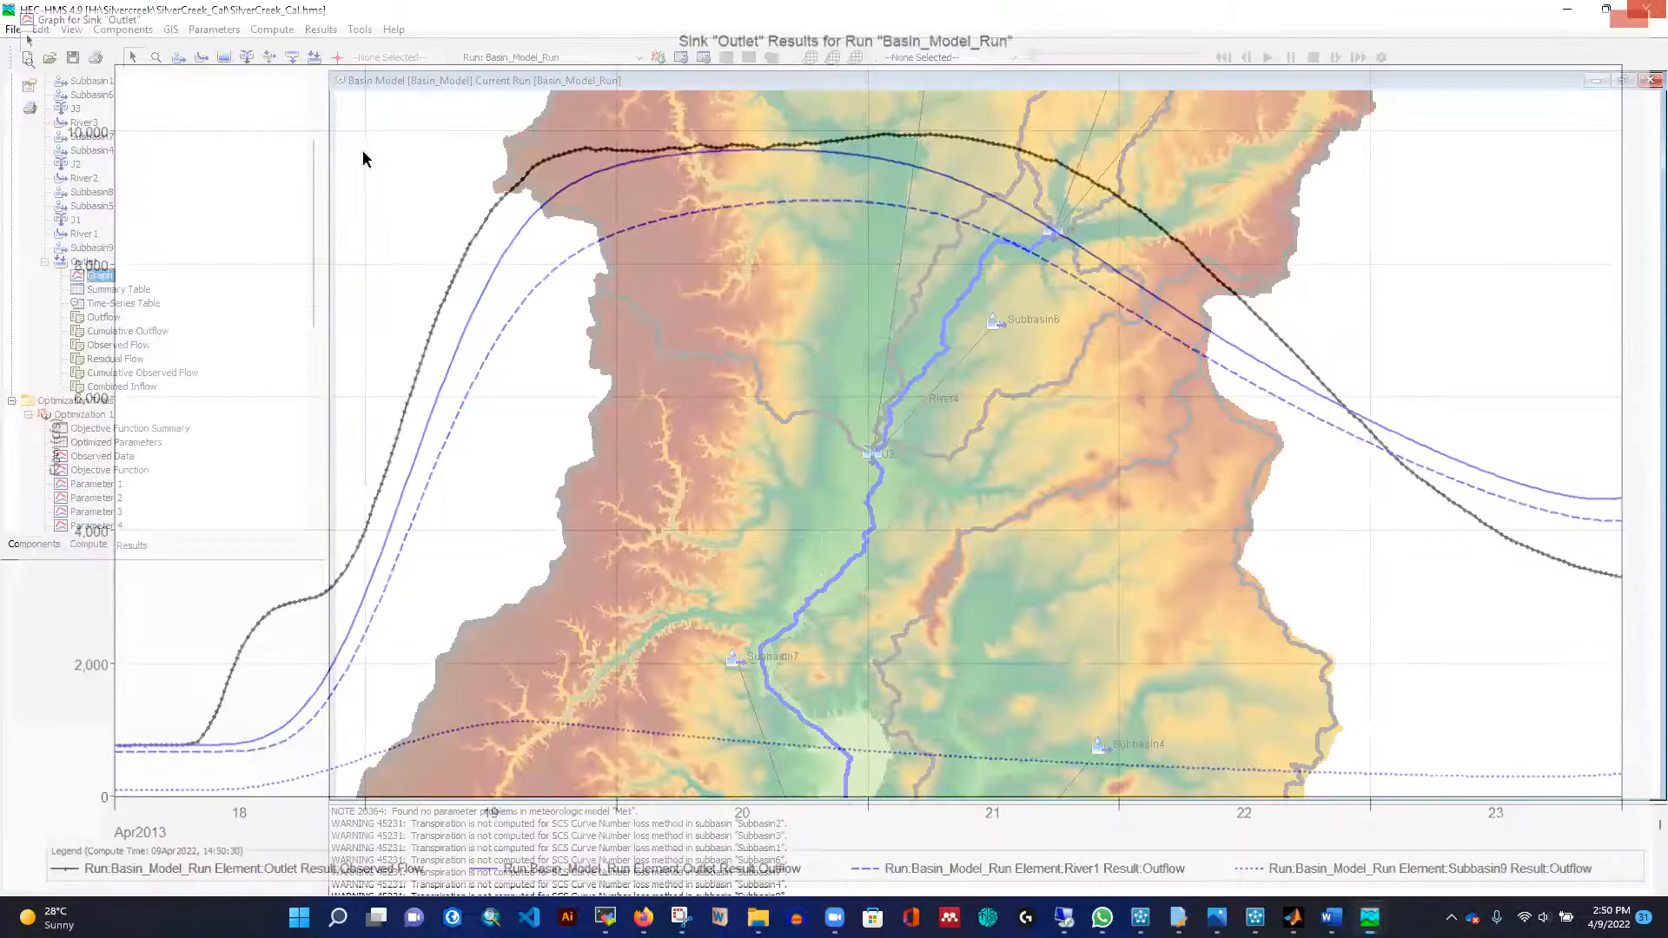
Set the SCS Curve Number initial abstraction of Subbasin2, Subbasin3 and Subbasin1 to 0.25 in, apply the change and close the editor.
left_click(211, 29)
mouse_move(292, 171)
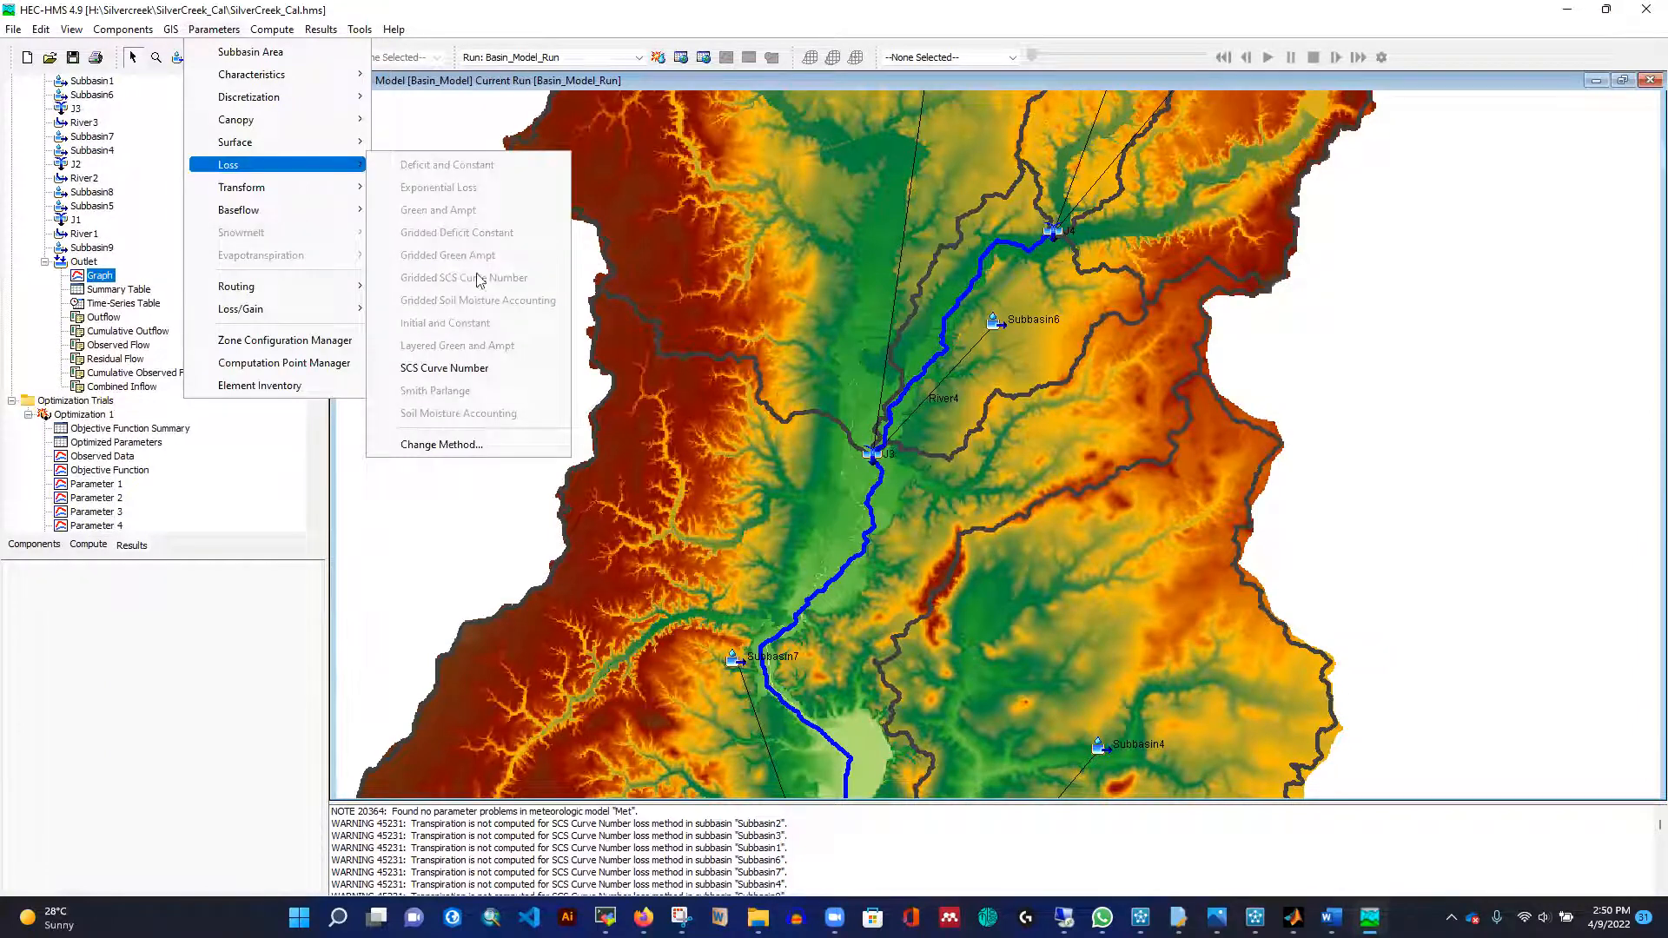
left_click(456, 368)
left_click(393, 240)
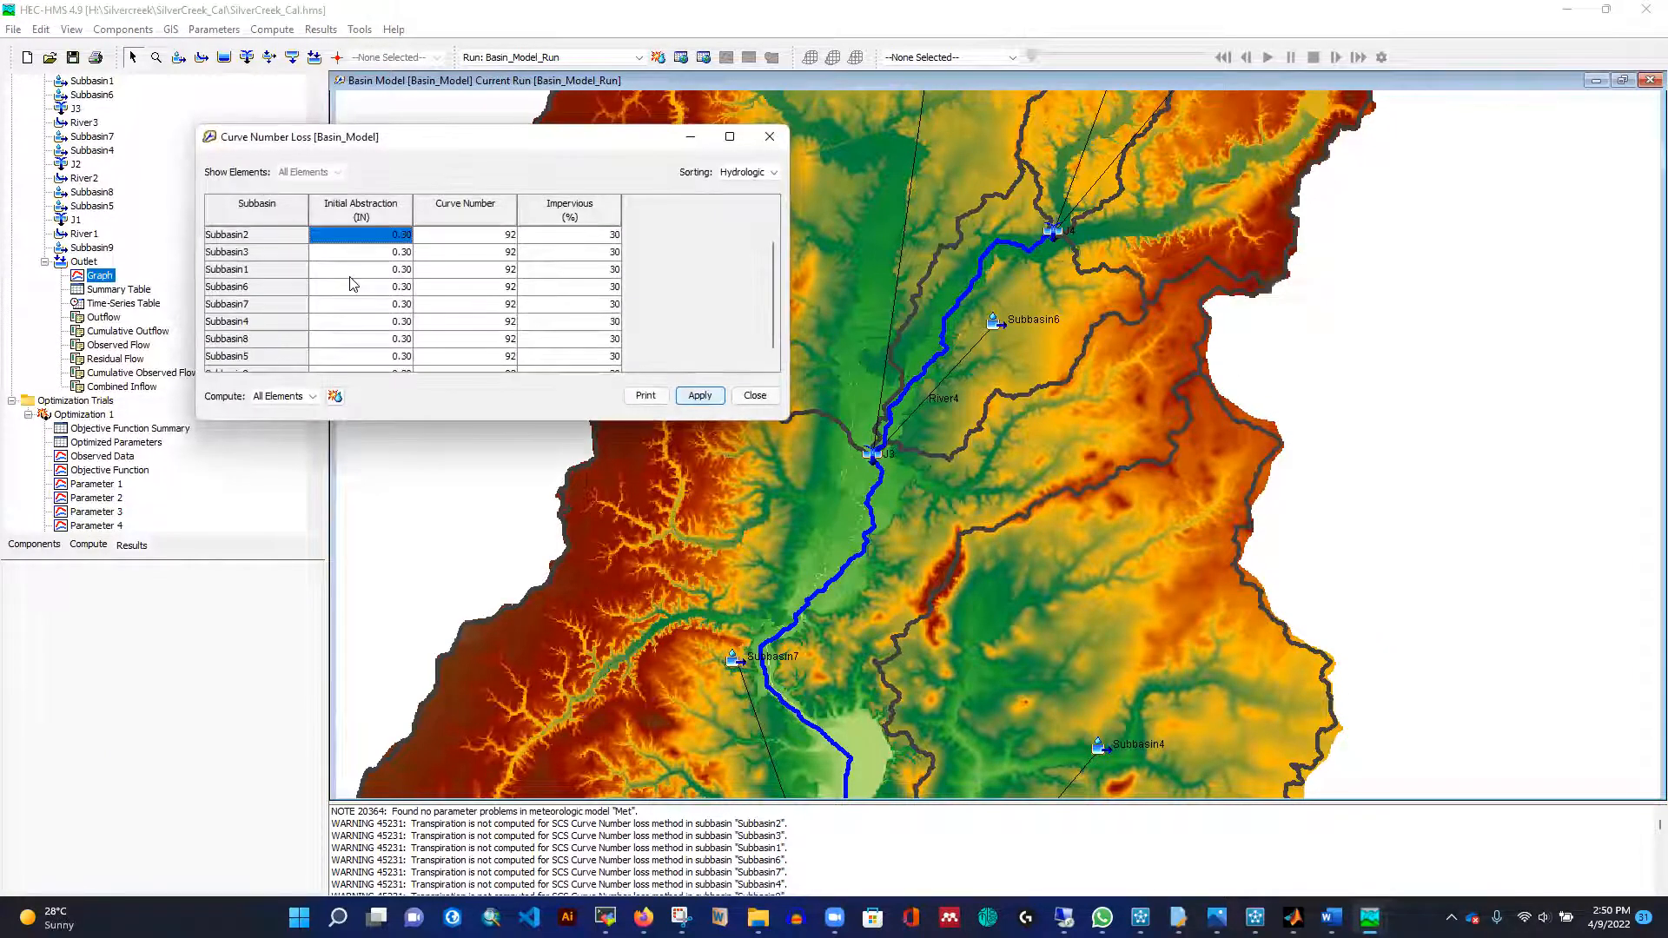
type("0.25")
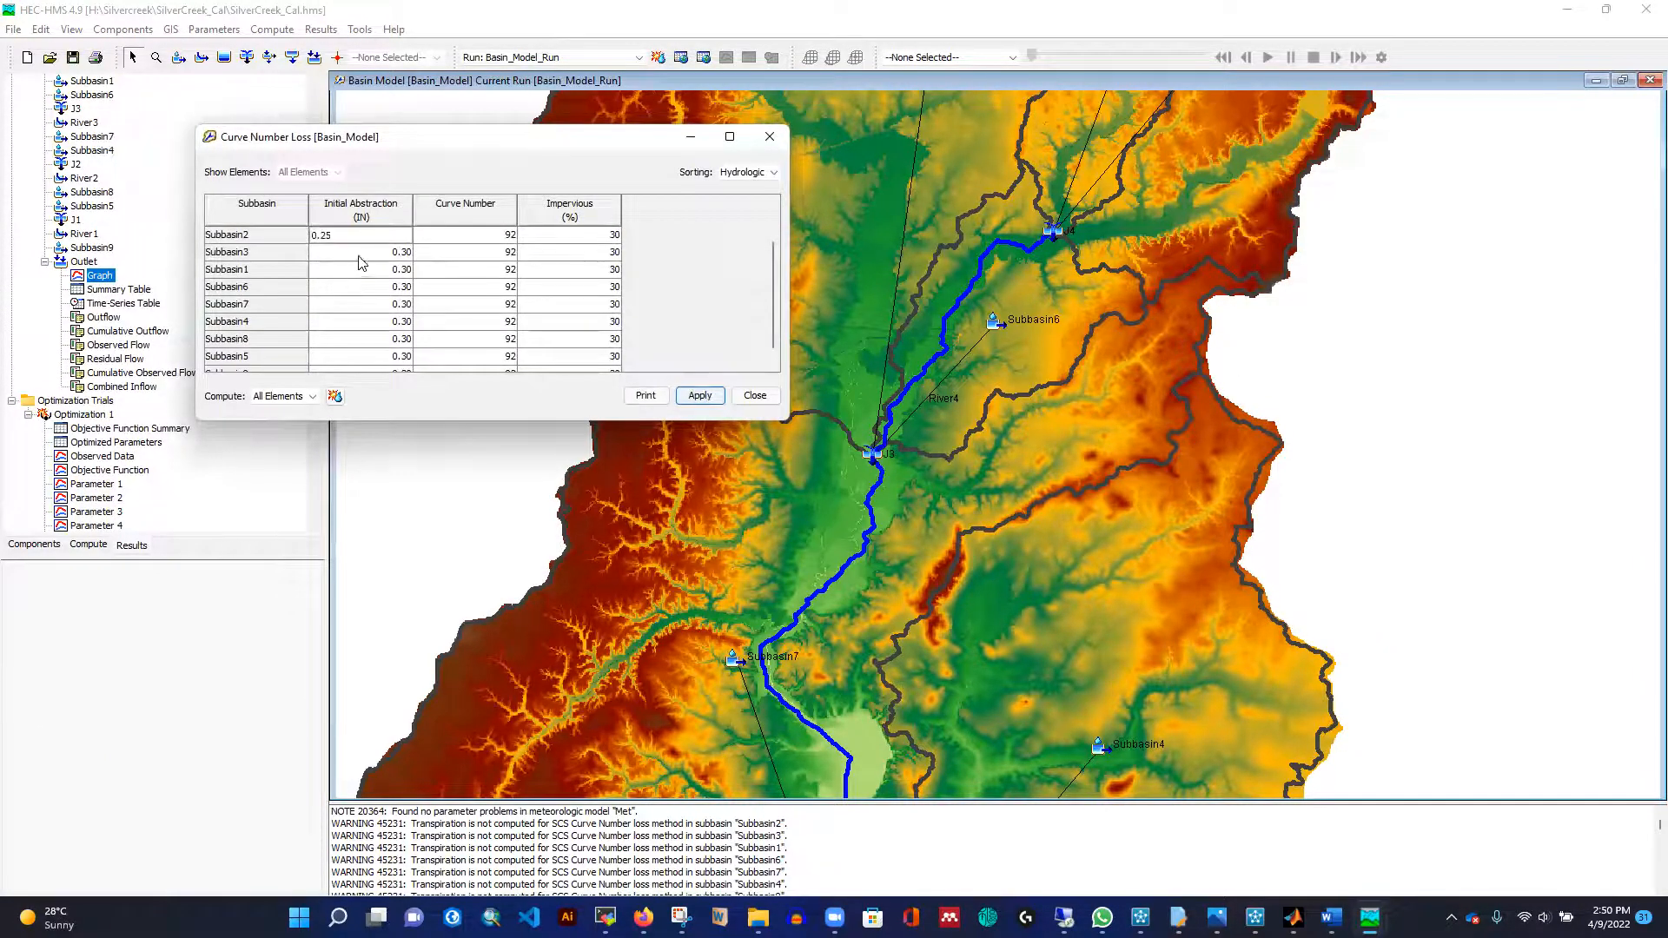
left_click(365, 254)
type("0.25")
left_click(375, 275)
type("0.")
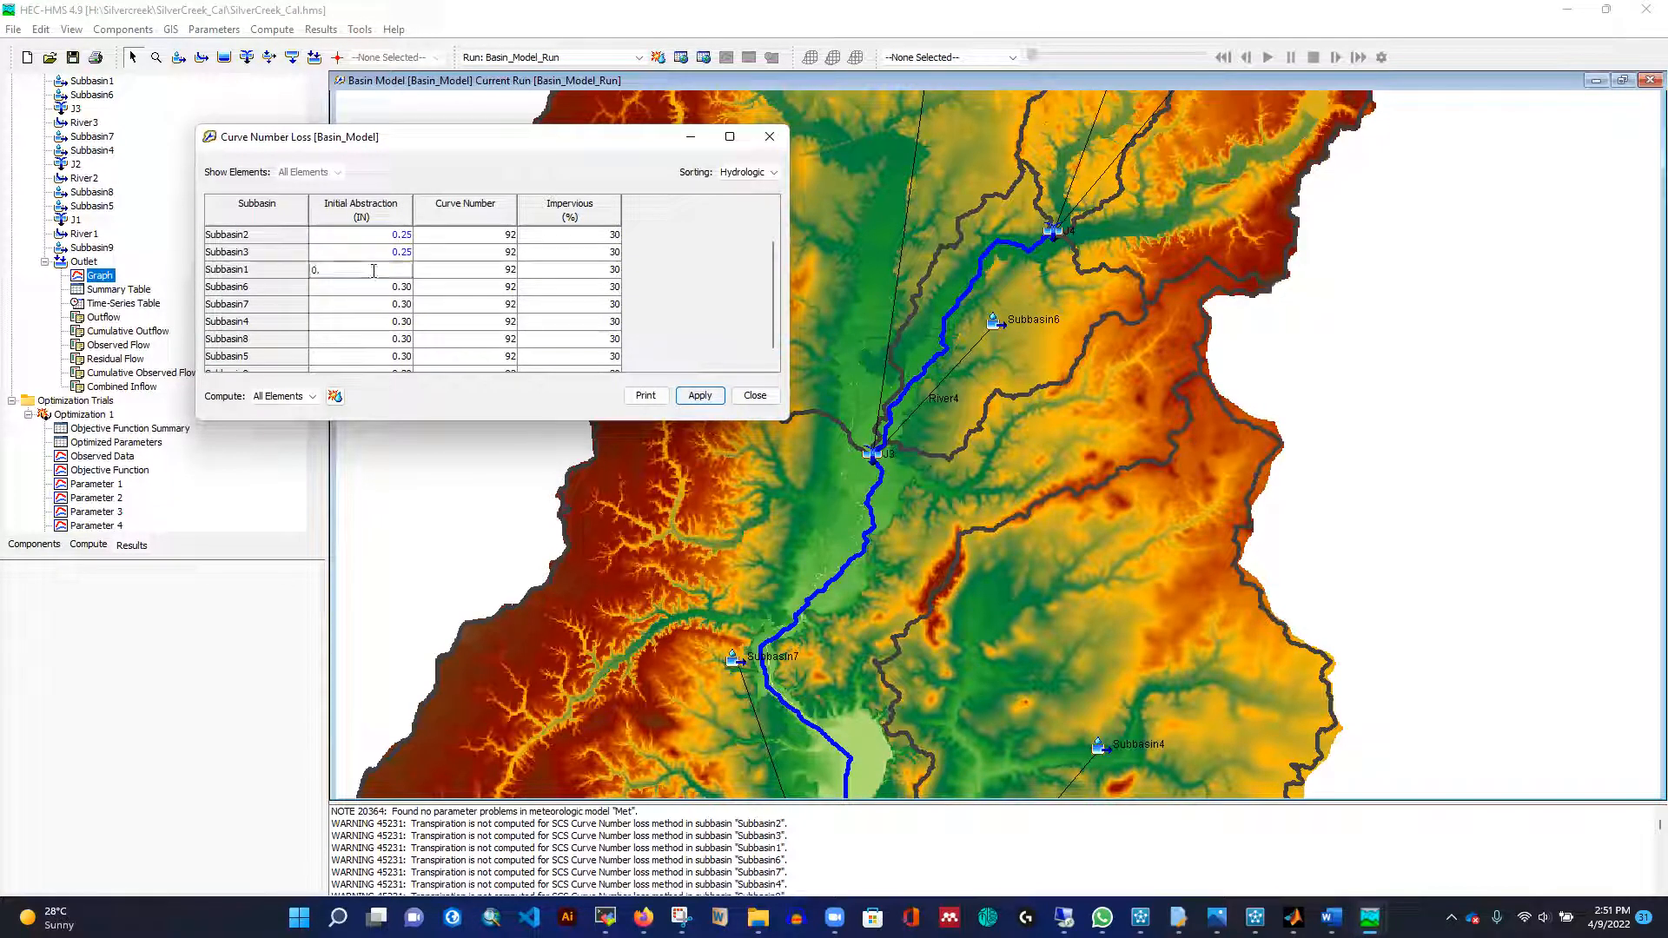
type("25")
left_click(380, 306)
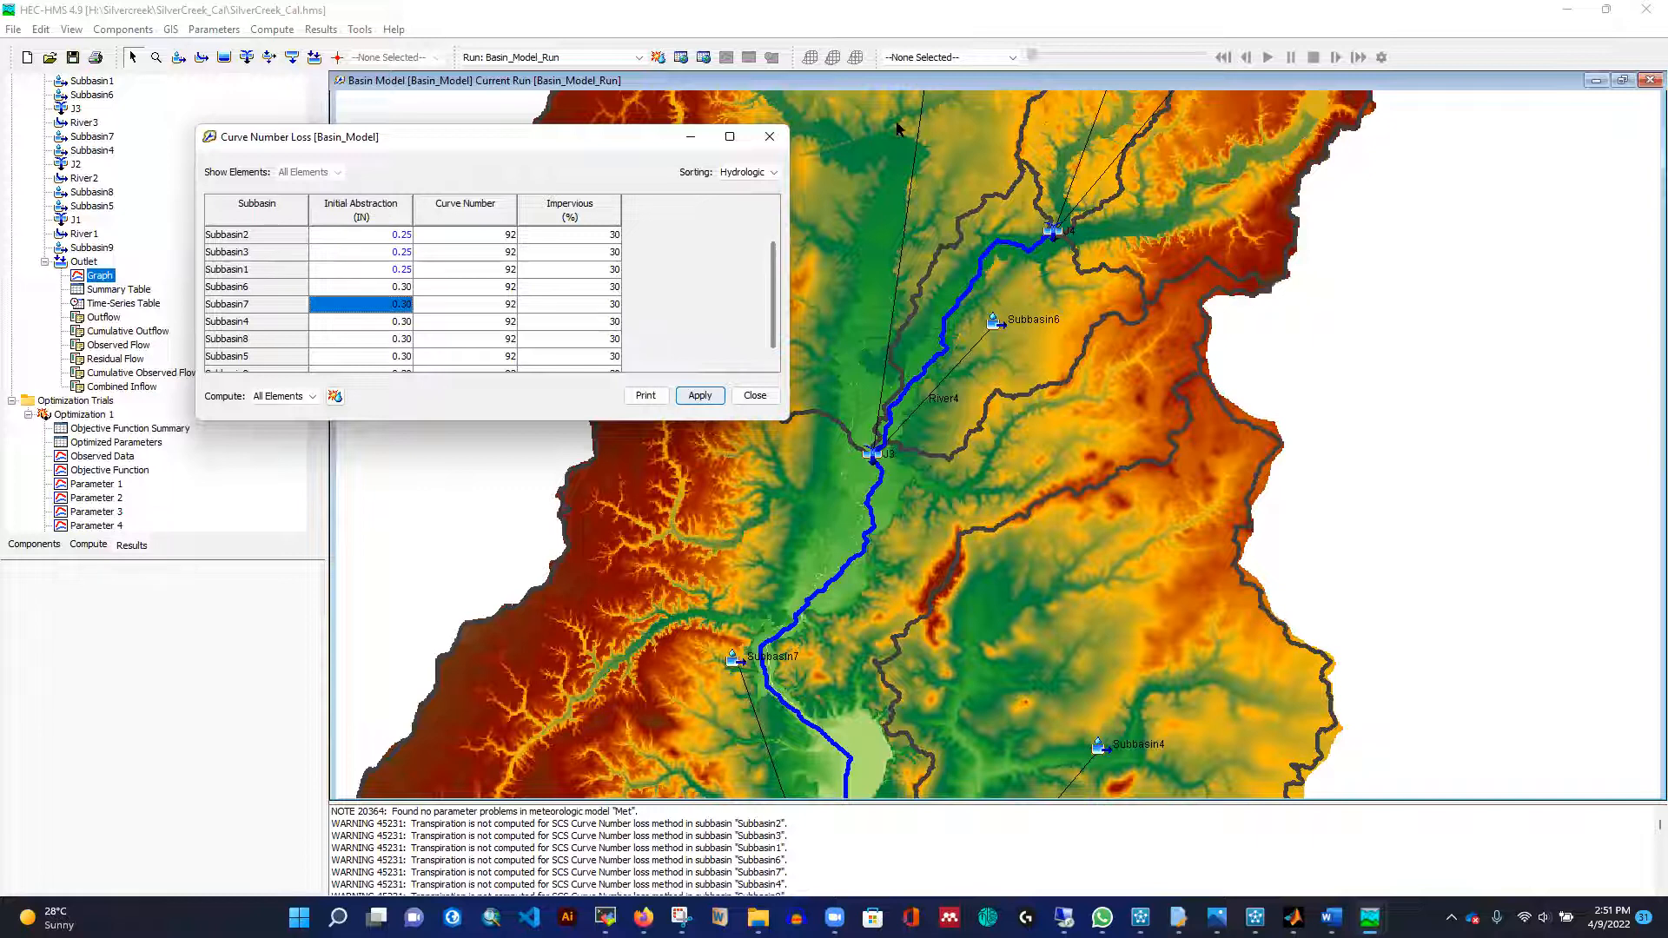
left_click(700, 395)
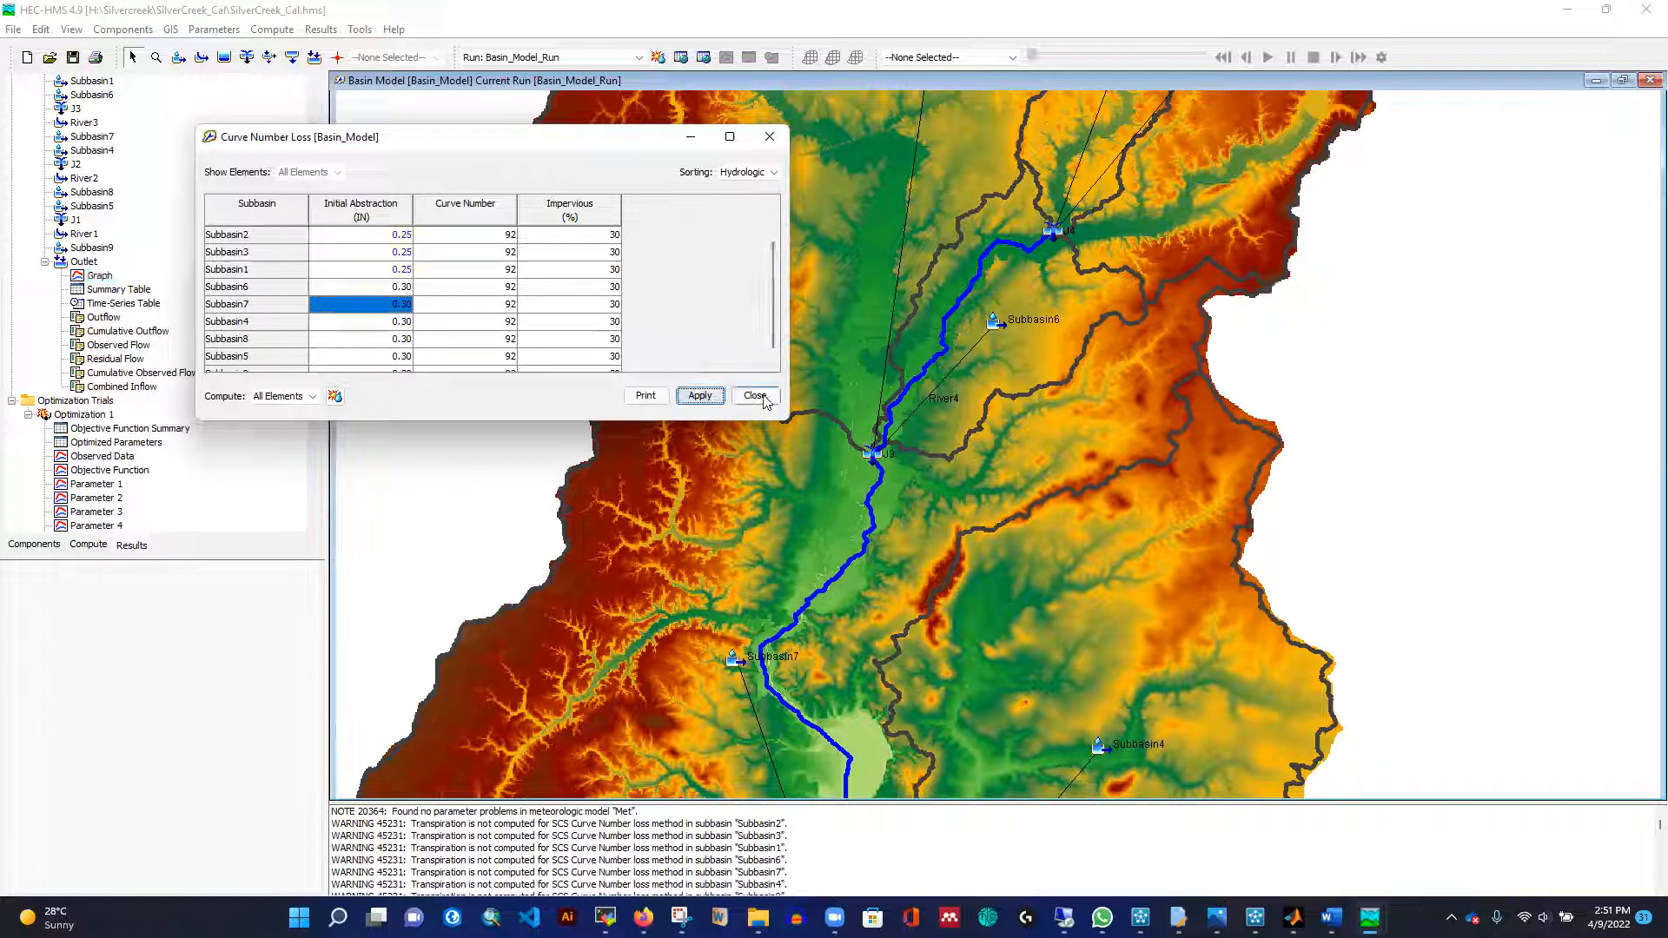
left_click(755, 396)
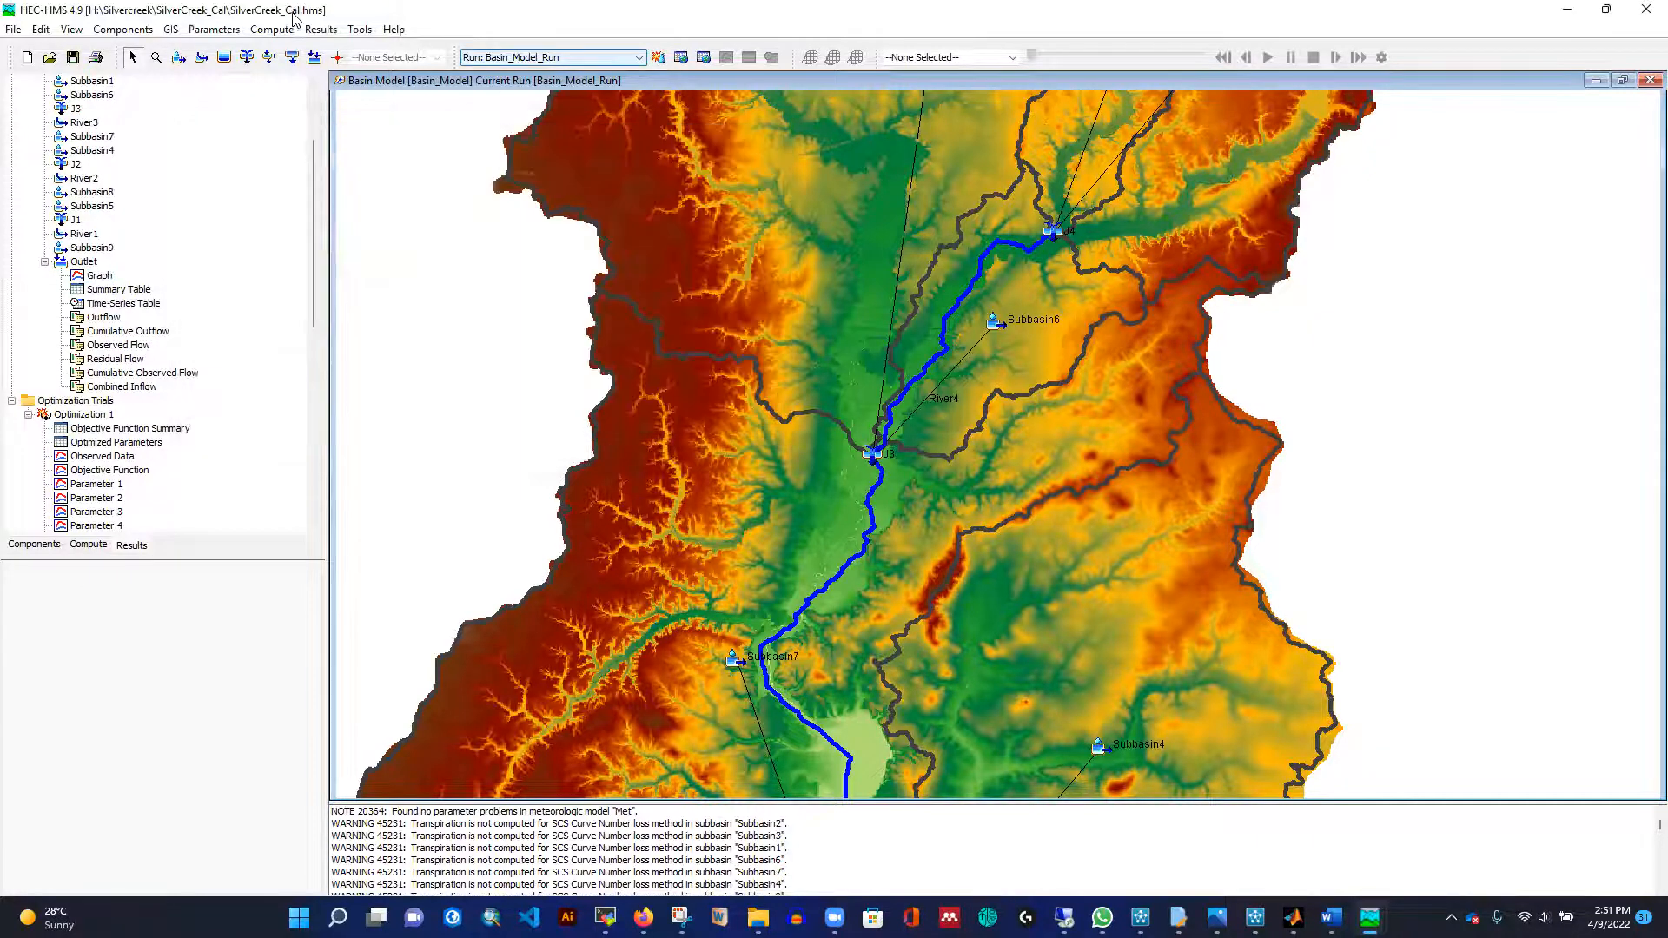
Recompute Basin_Model_Run with the 0.25 in abstraction for Subbasin2, Subbasin3 and Subbasin1, and check the Outlet's enlarged graph and summary table.
left_click(657, 56)
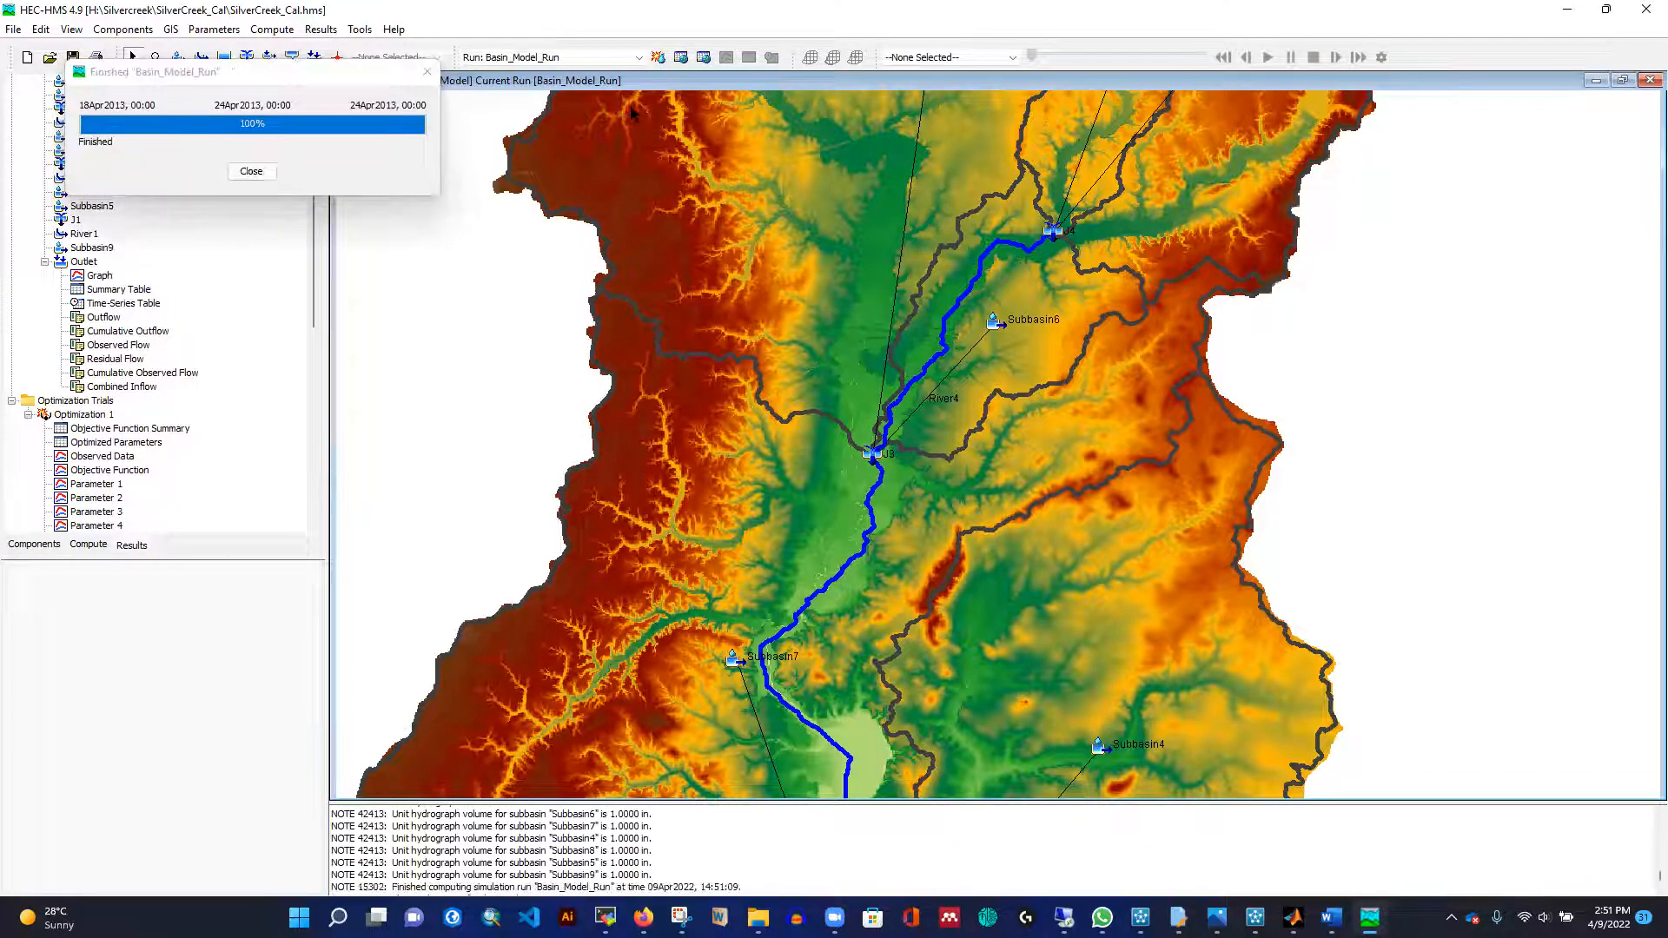
left_click(244, 174)
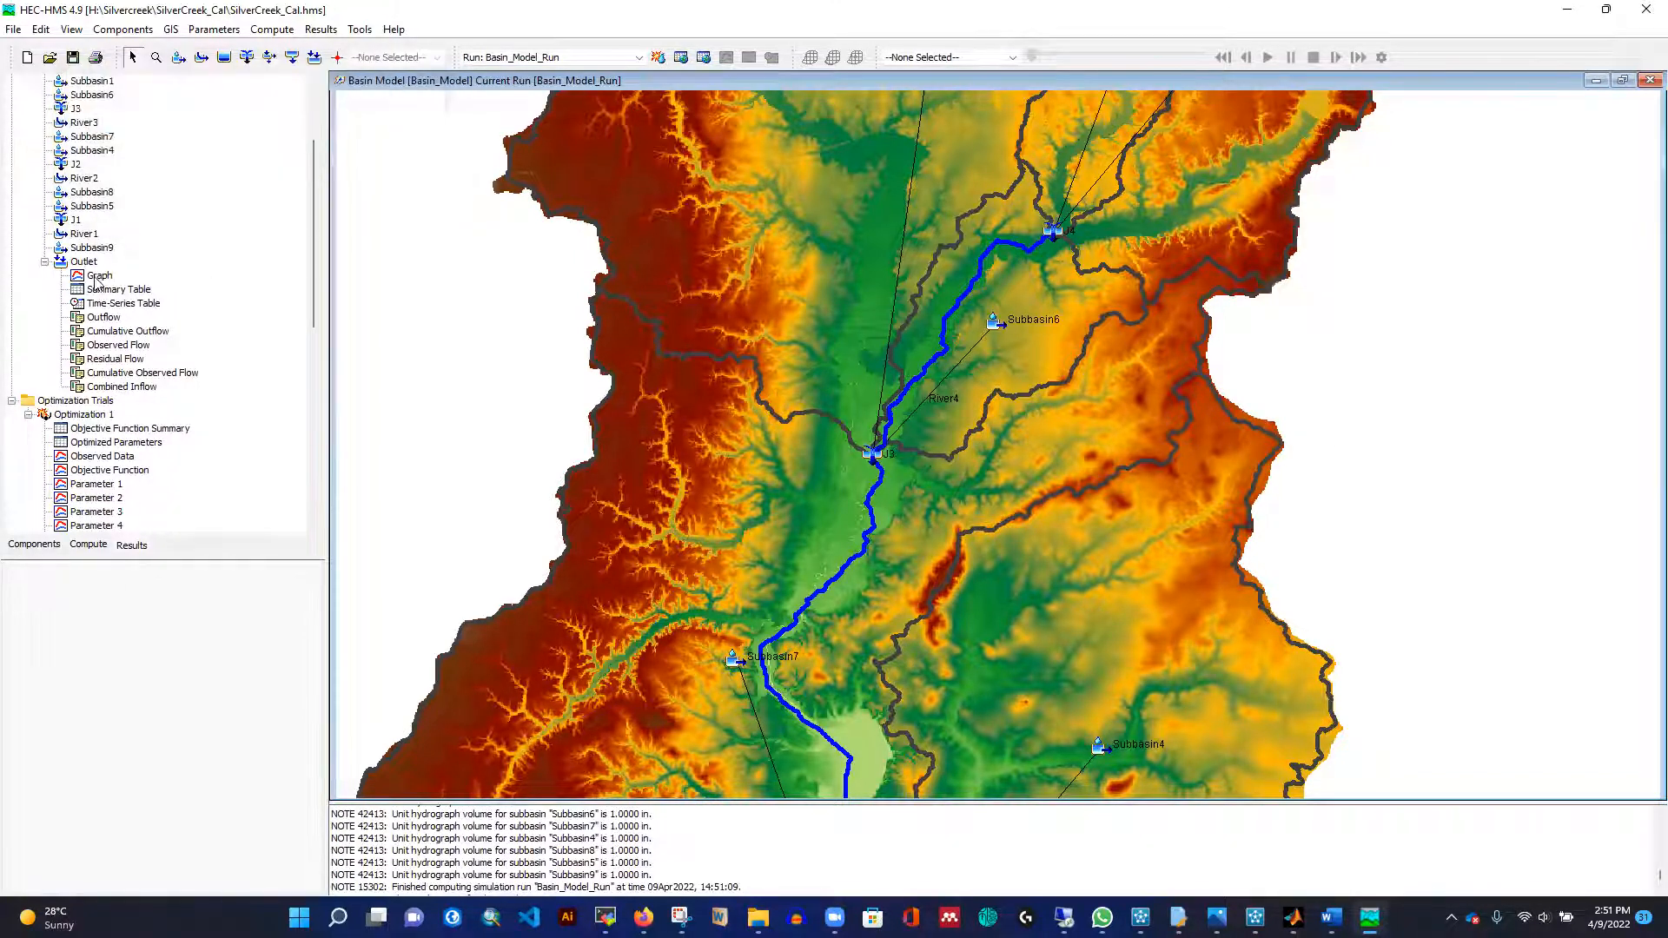
left_click(98, 276)
left_click(439, 16)
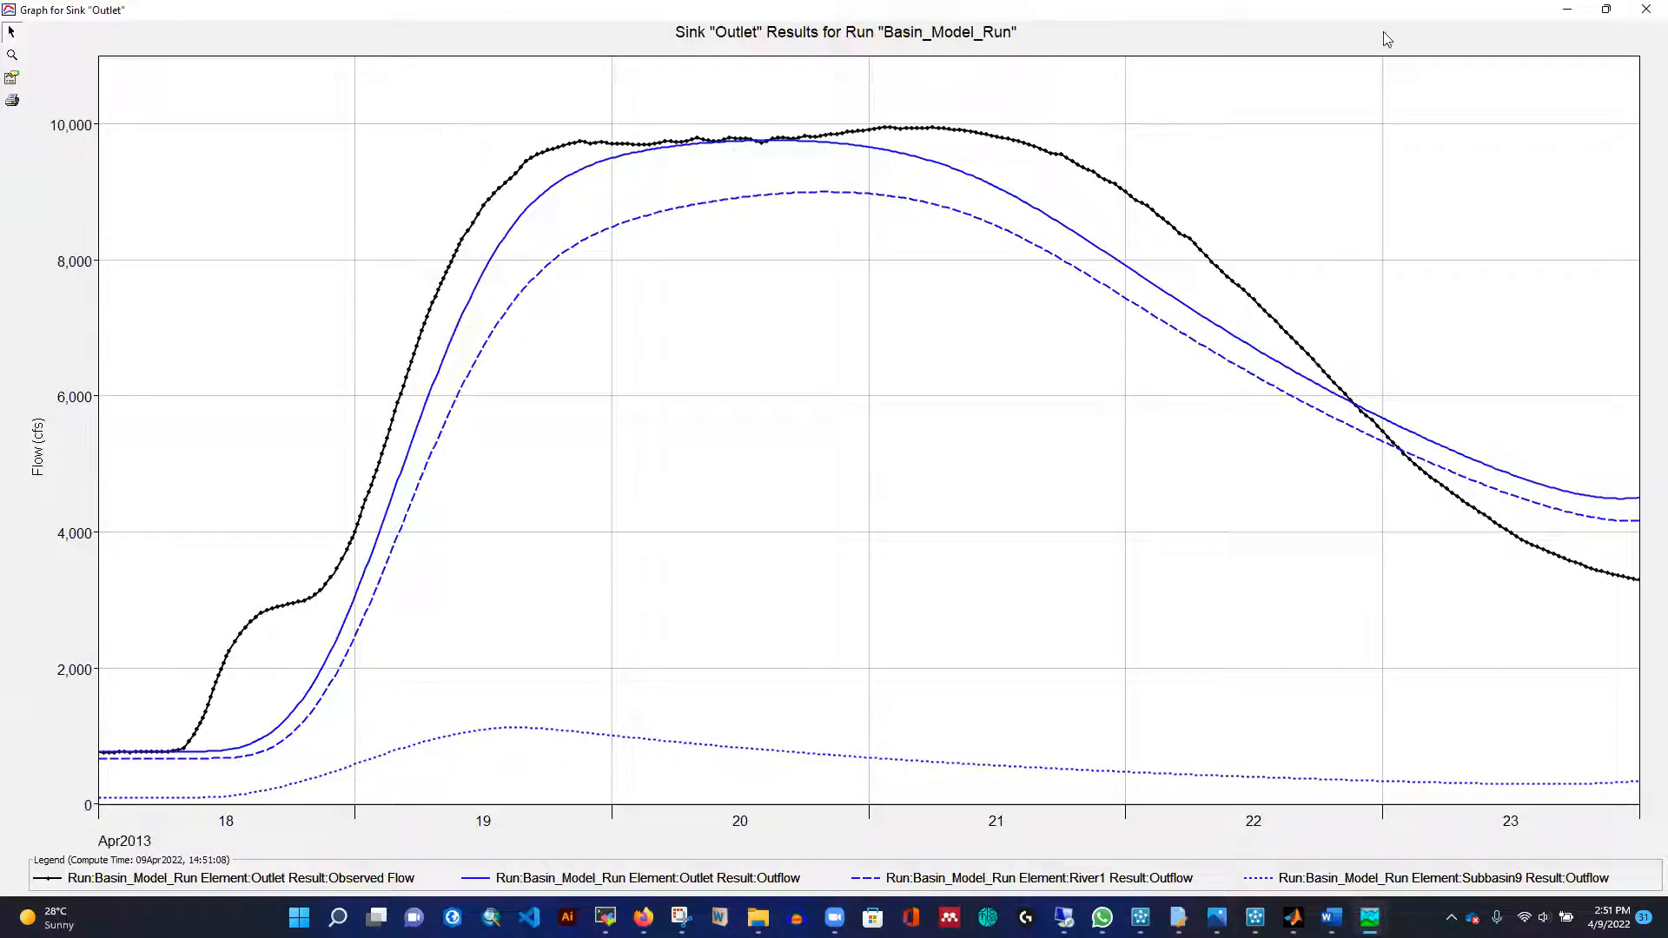
left_click(1645, 12)
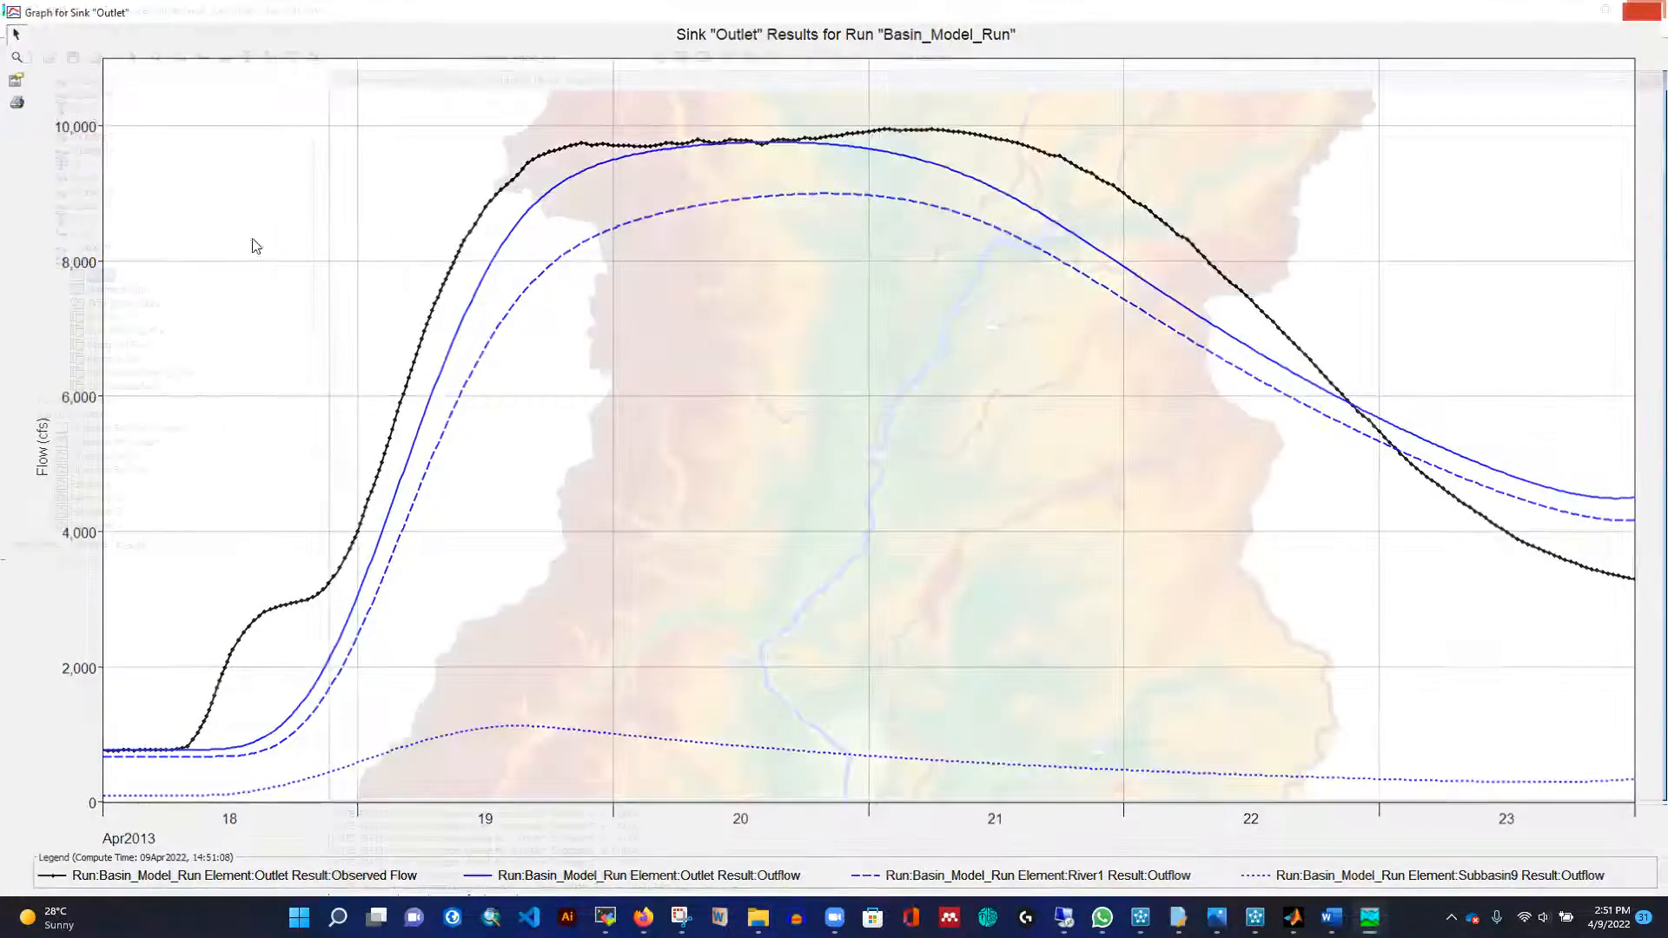
left_click(122, 293)
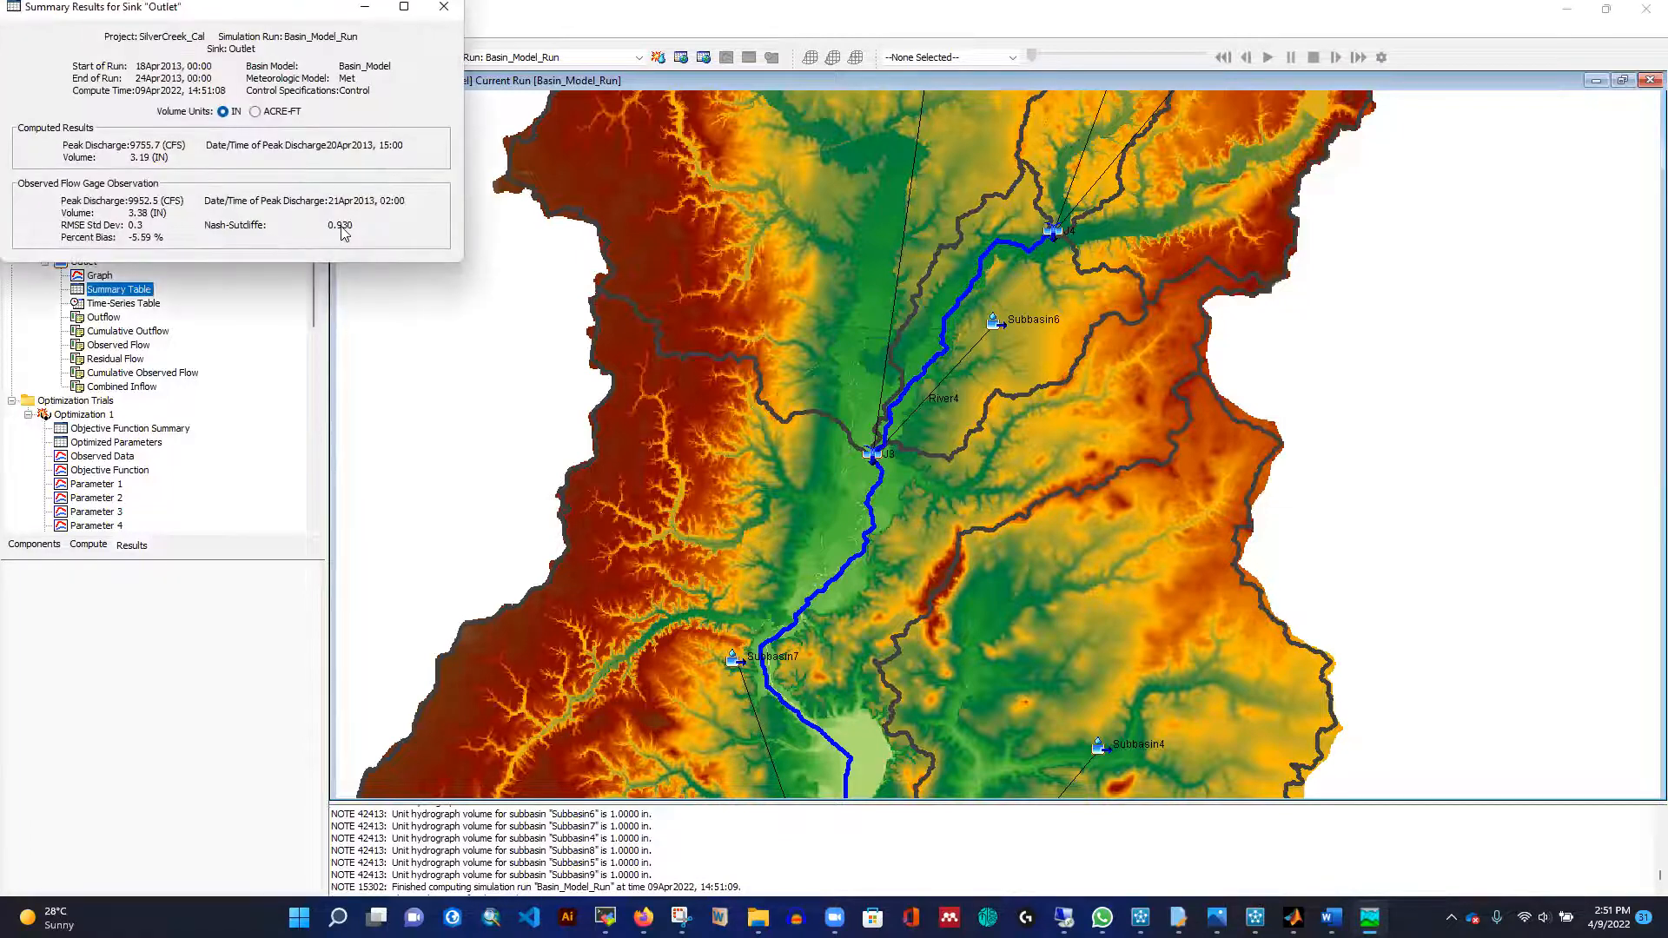
left_click(439, 11)
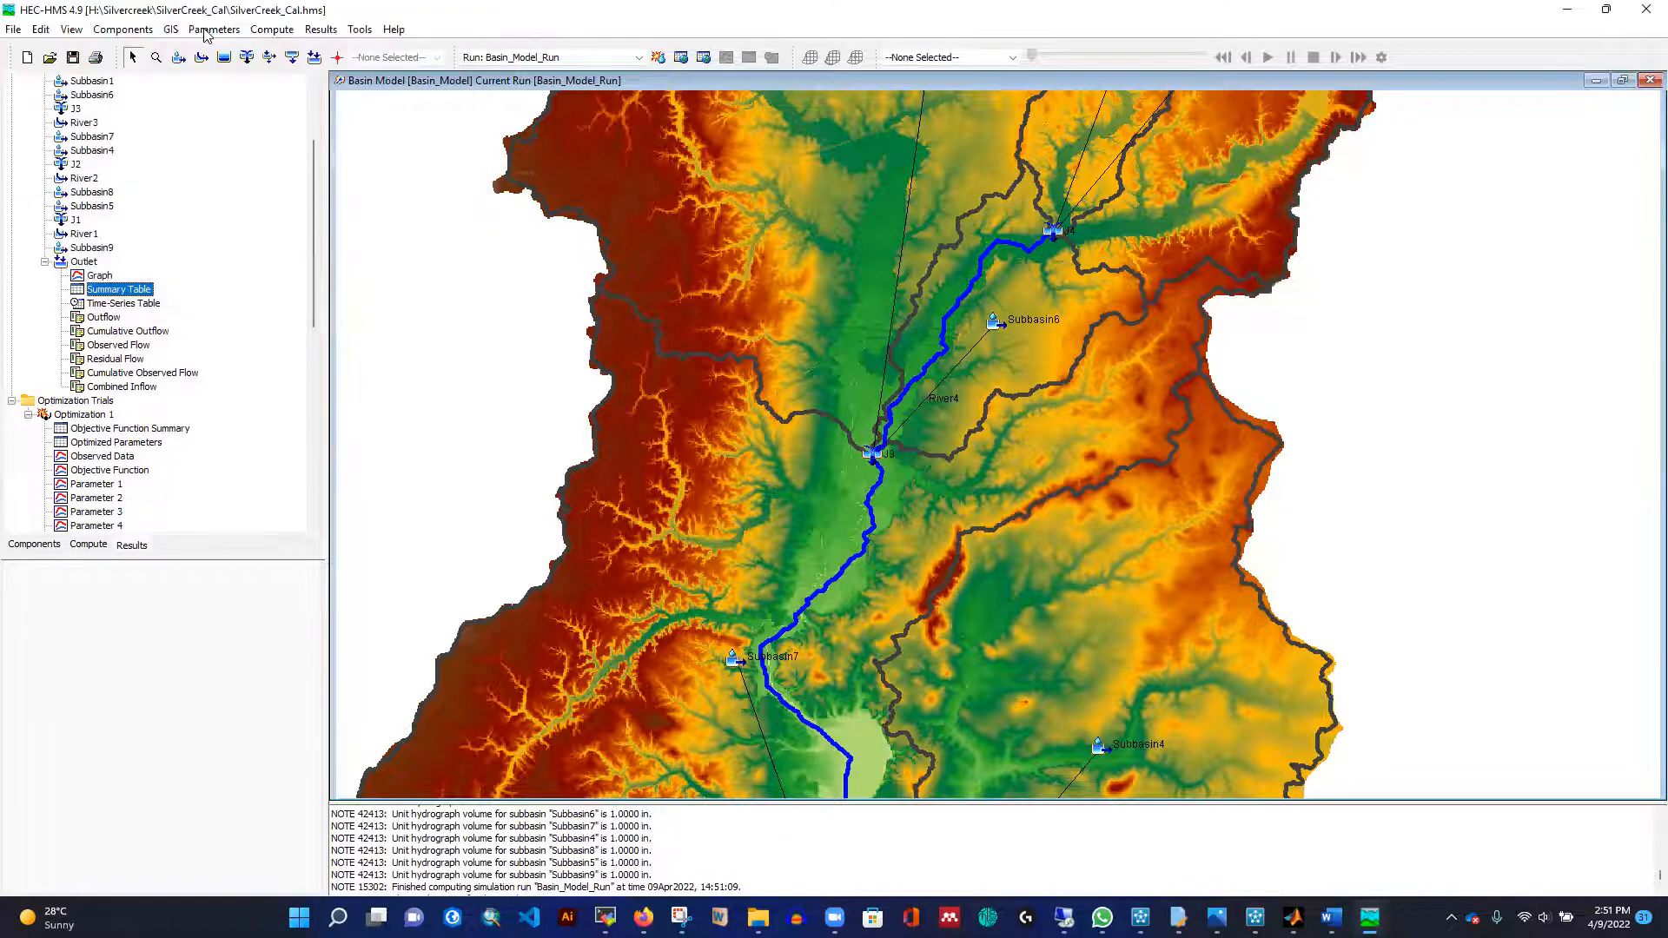
Set the SCS Curve Number initial abstraction of Subbasin6, Subbasin7 and Subbasin4 to 0.25 in, apply the change and close the editor.
left_click(207, 34)
mouse_move(260, 165)
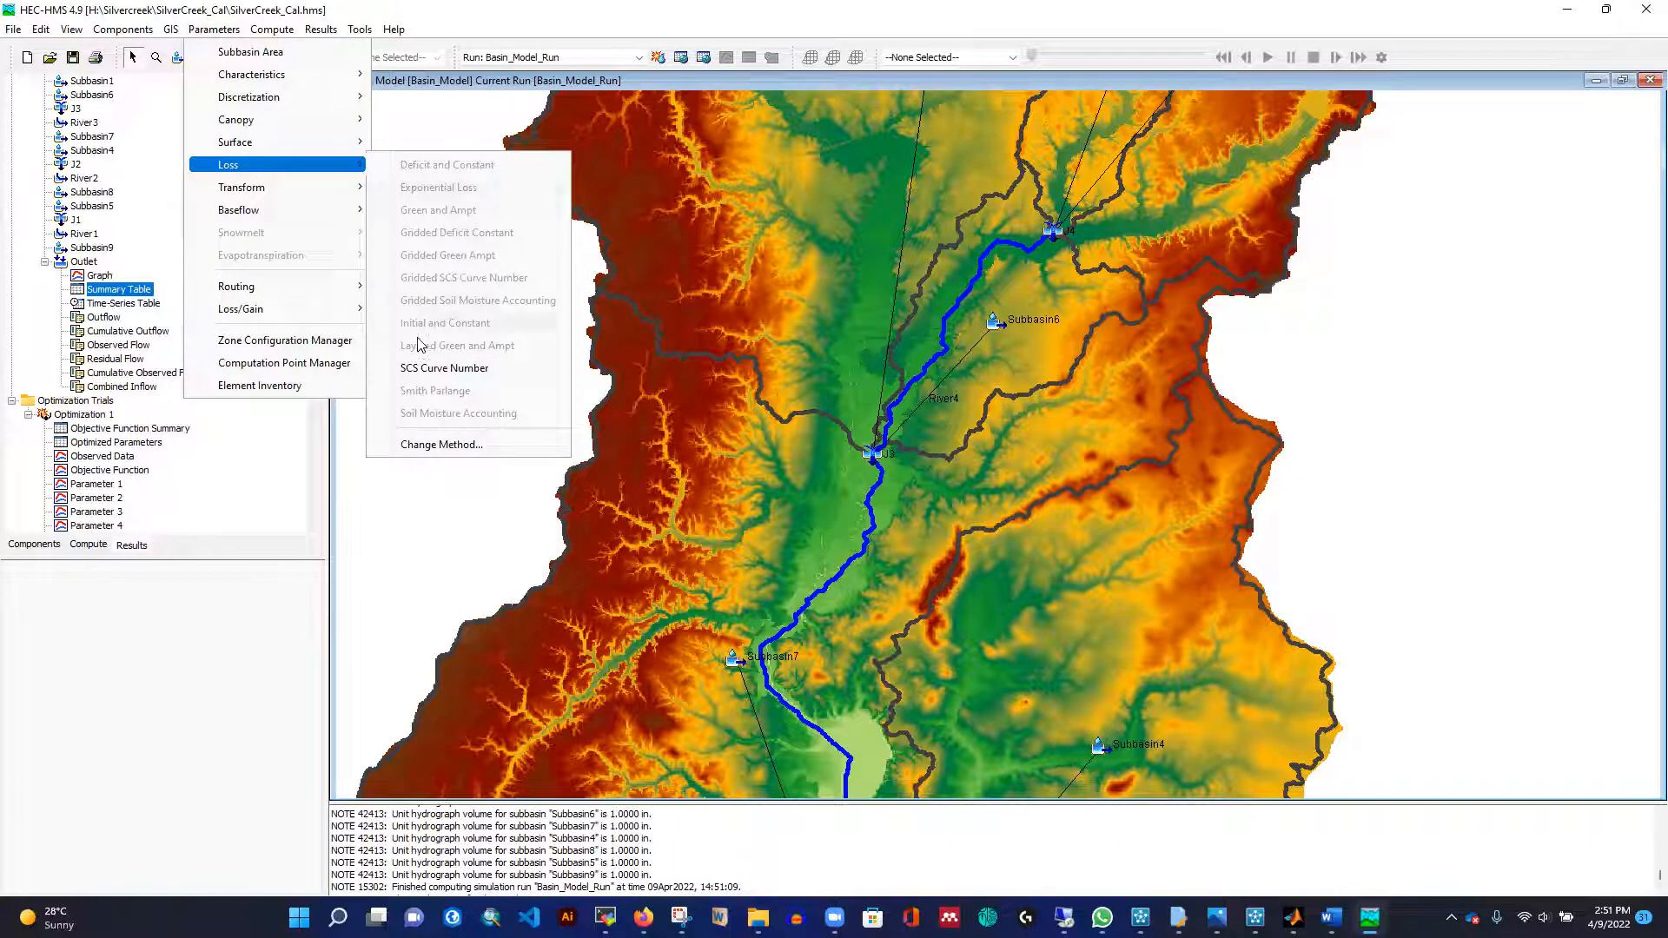
left_click(422, 369)
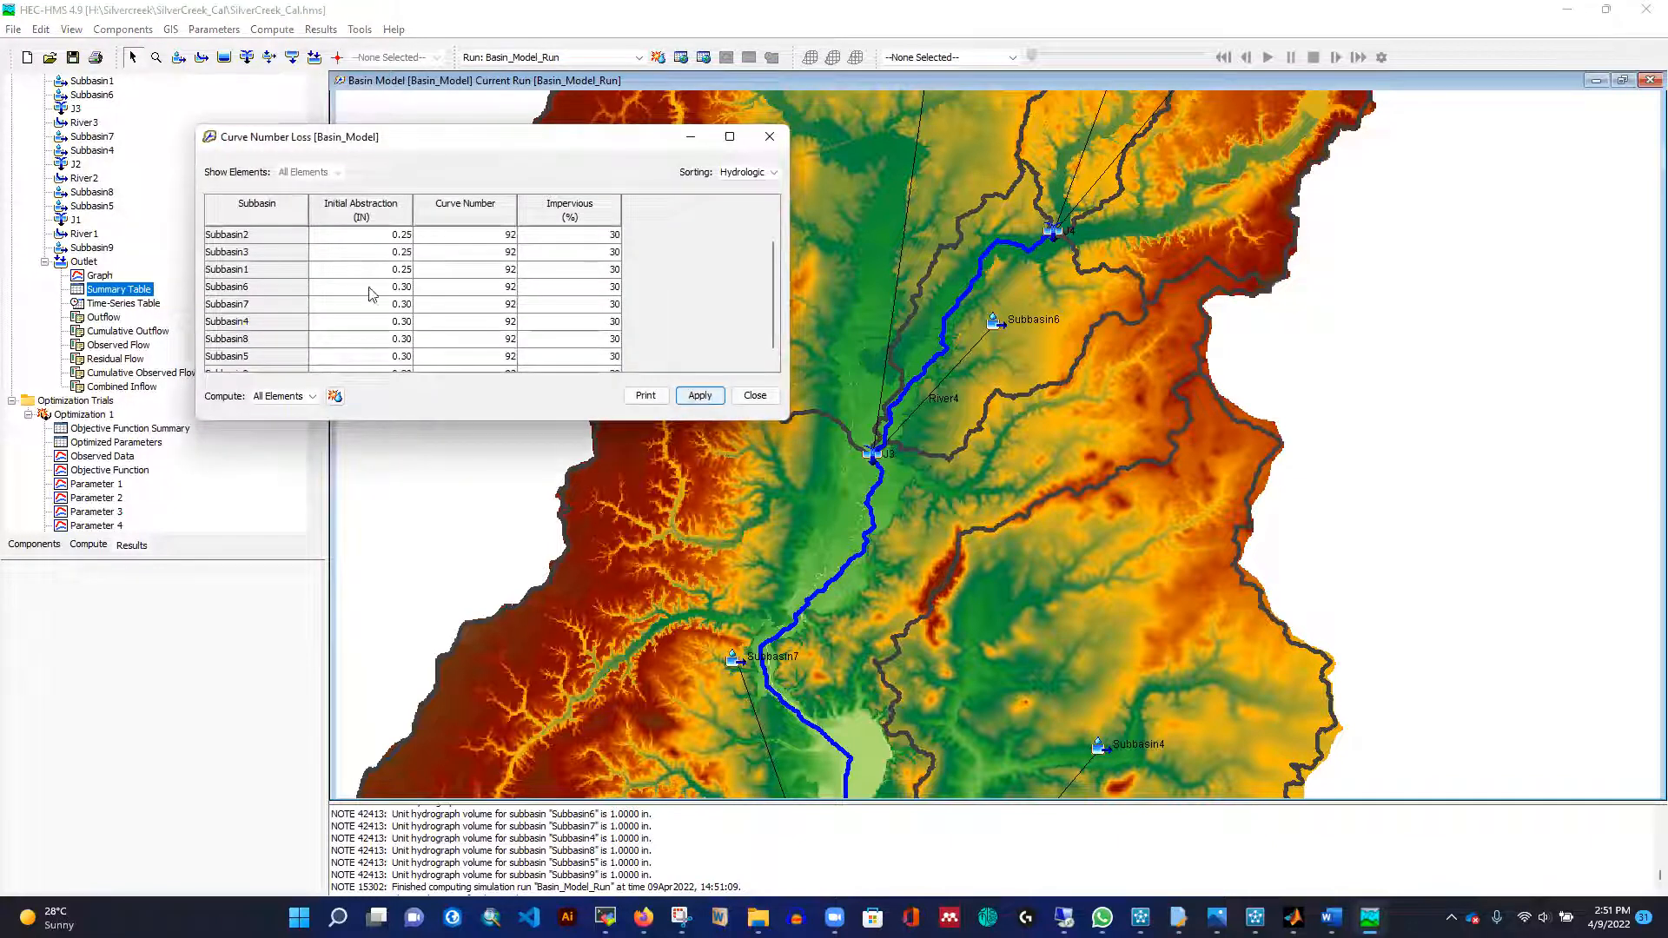
scroll(372, 294, "down", 1)
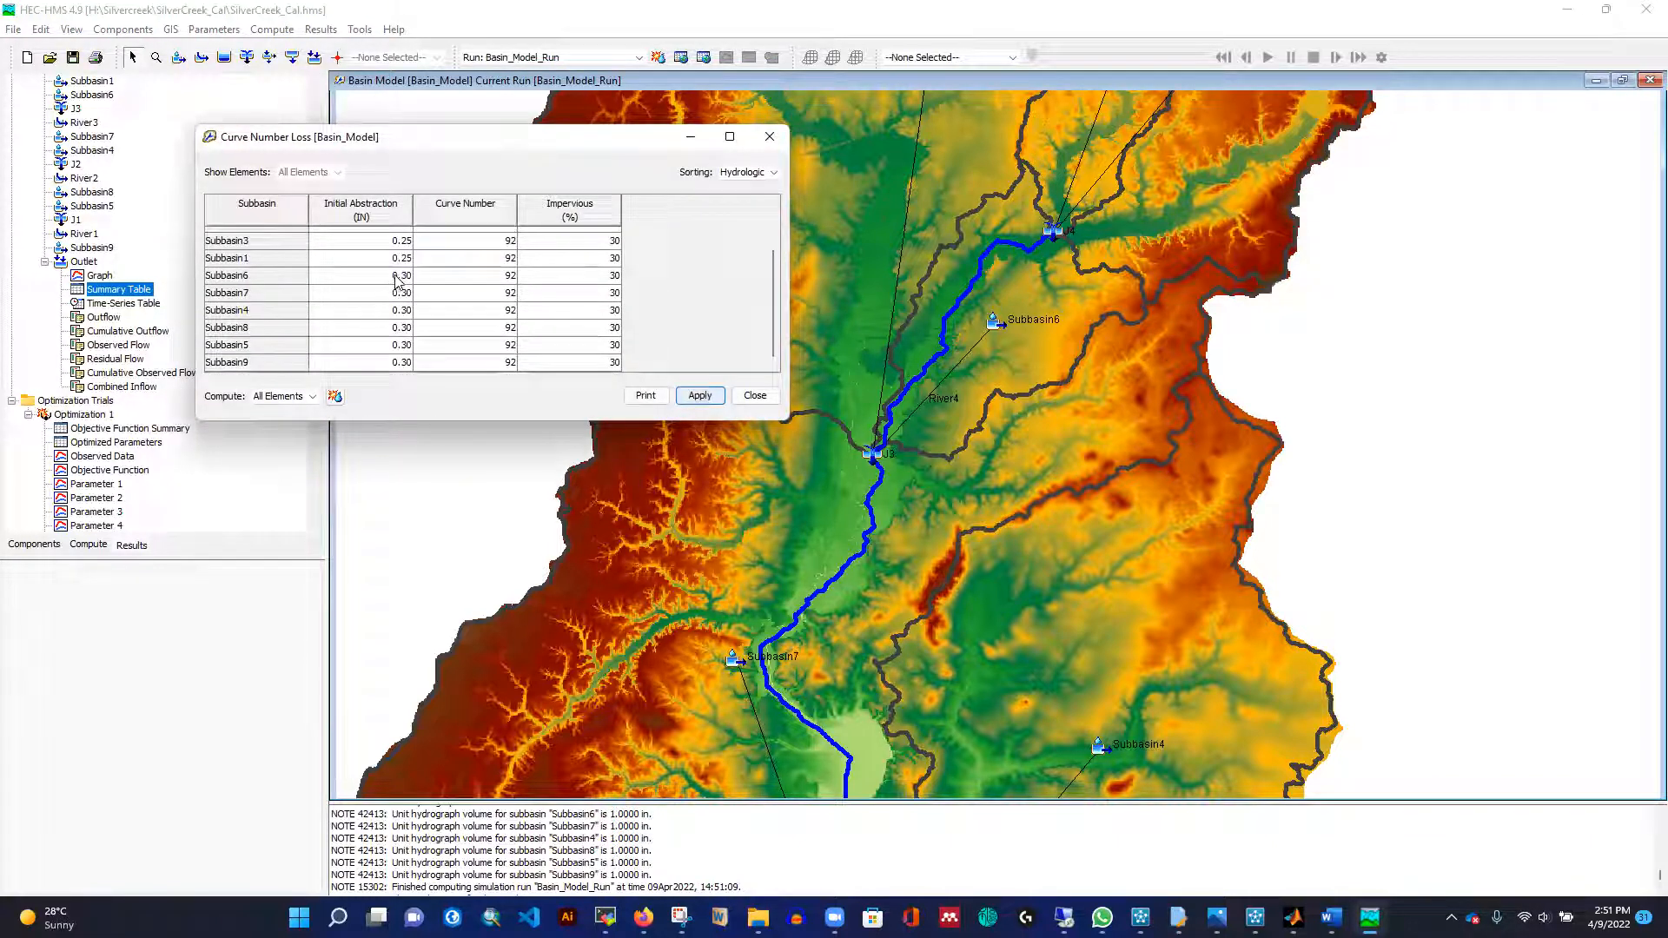
left_click(395, 277)
type("0.2")
left_click(390, 295)
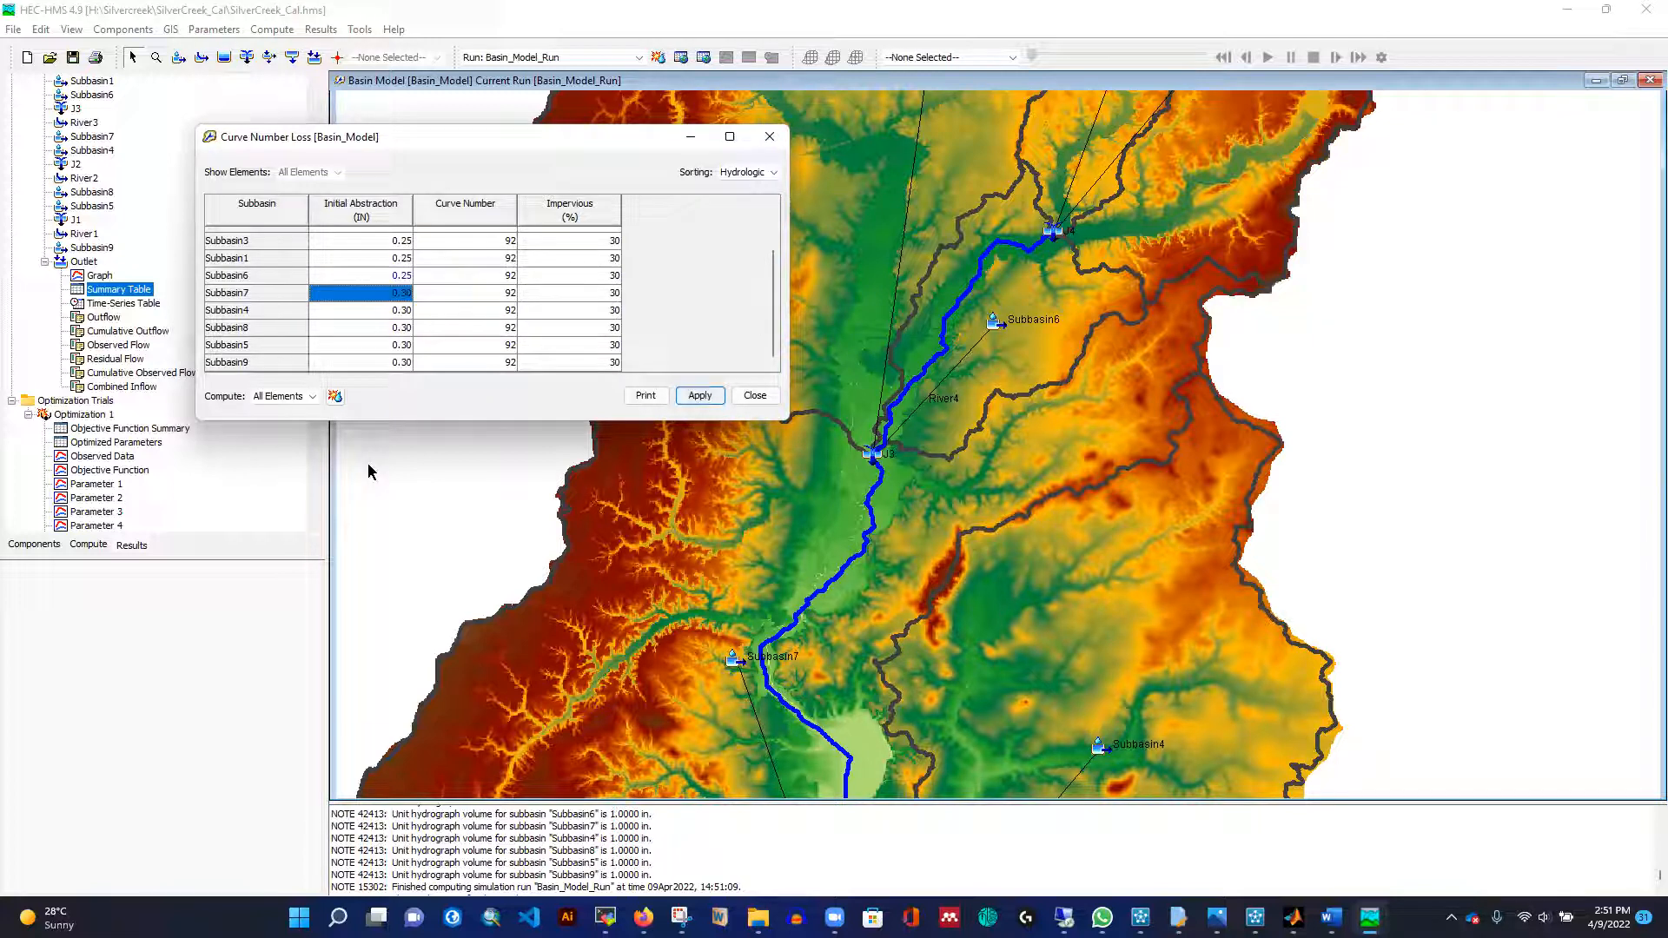
type("0.")
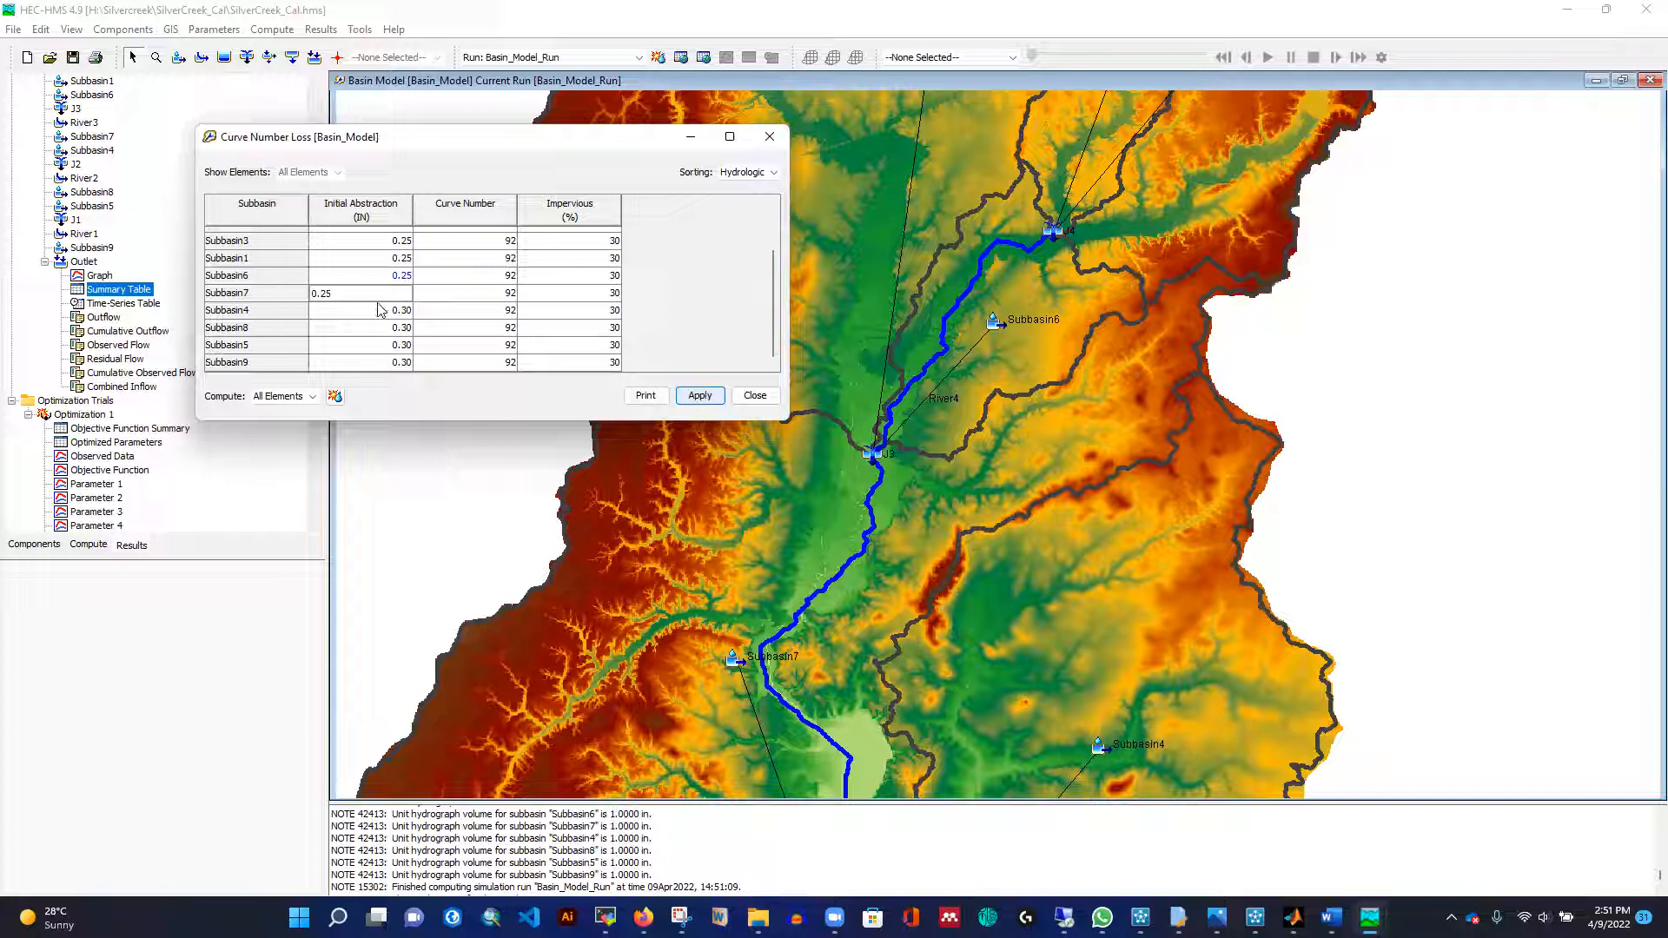
left_click(380, 315)
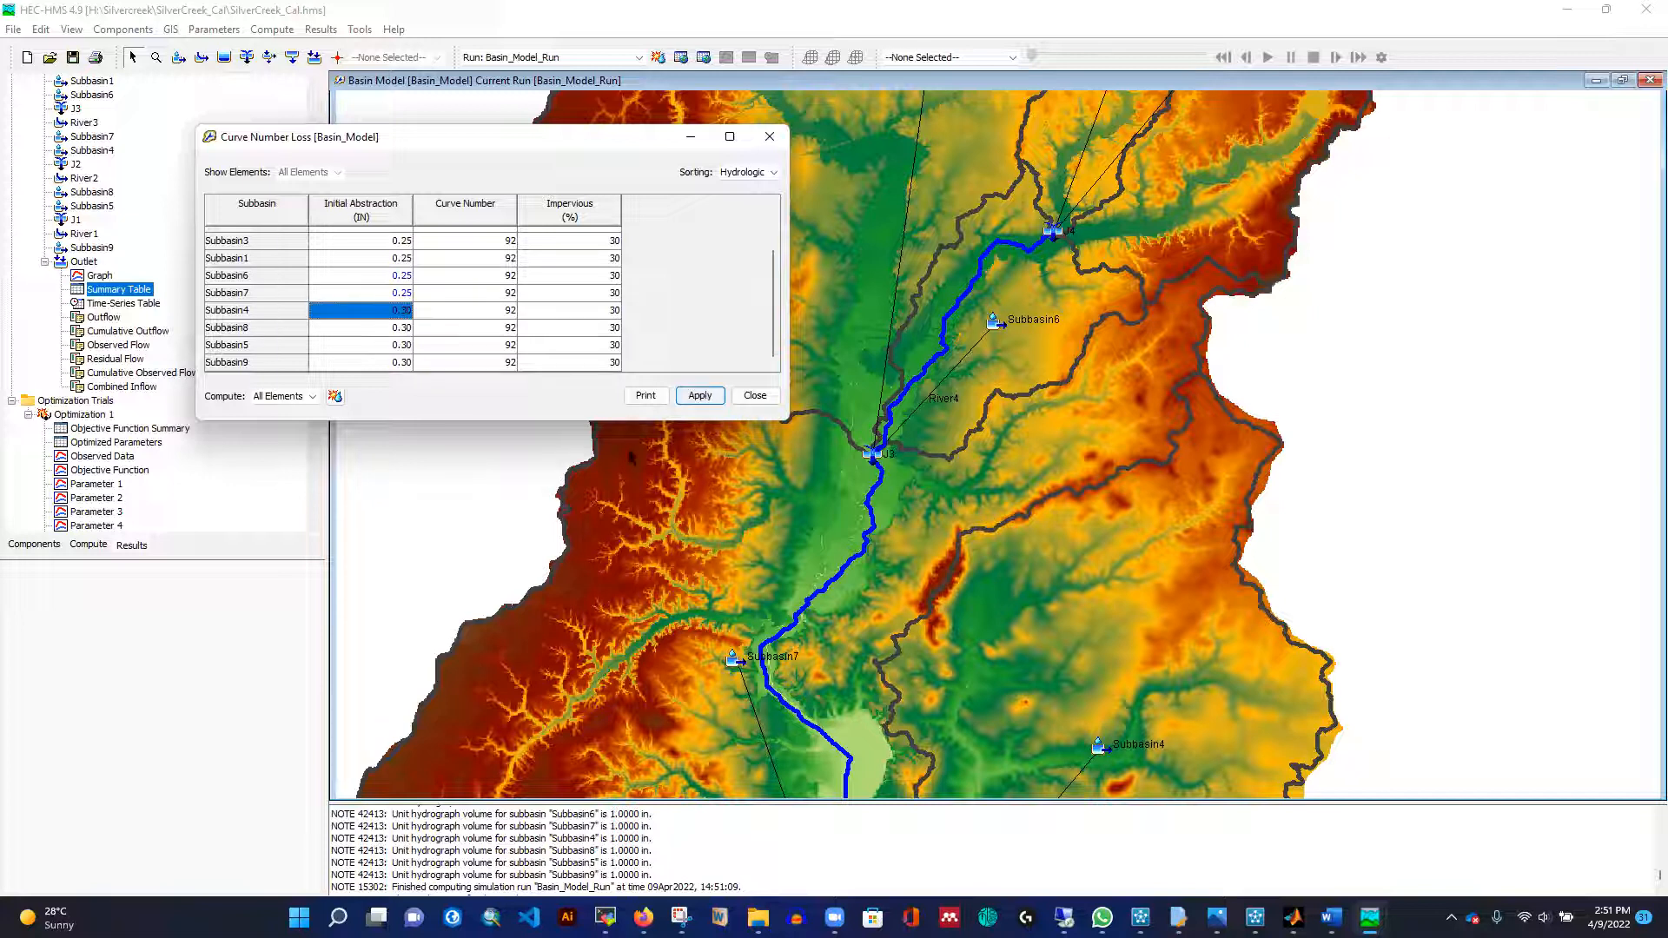
type("0.")
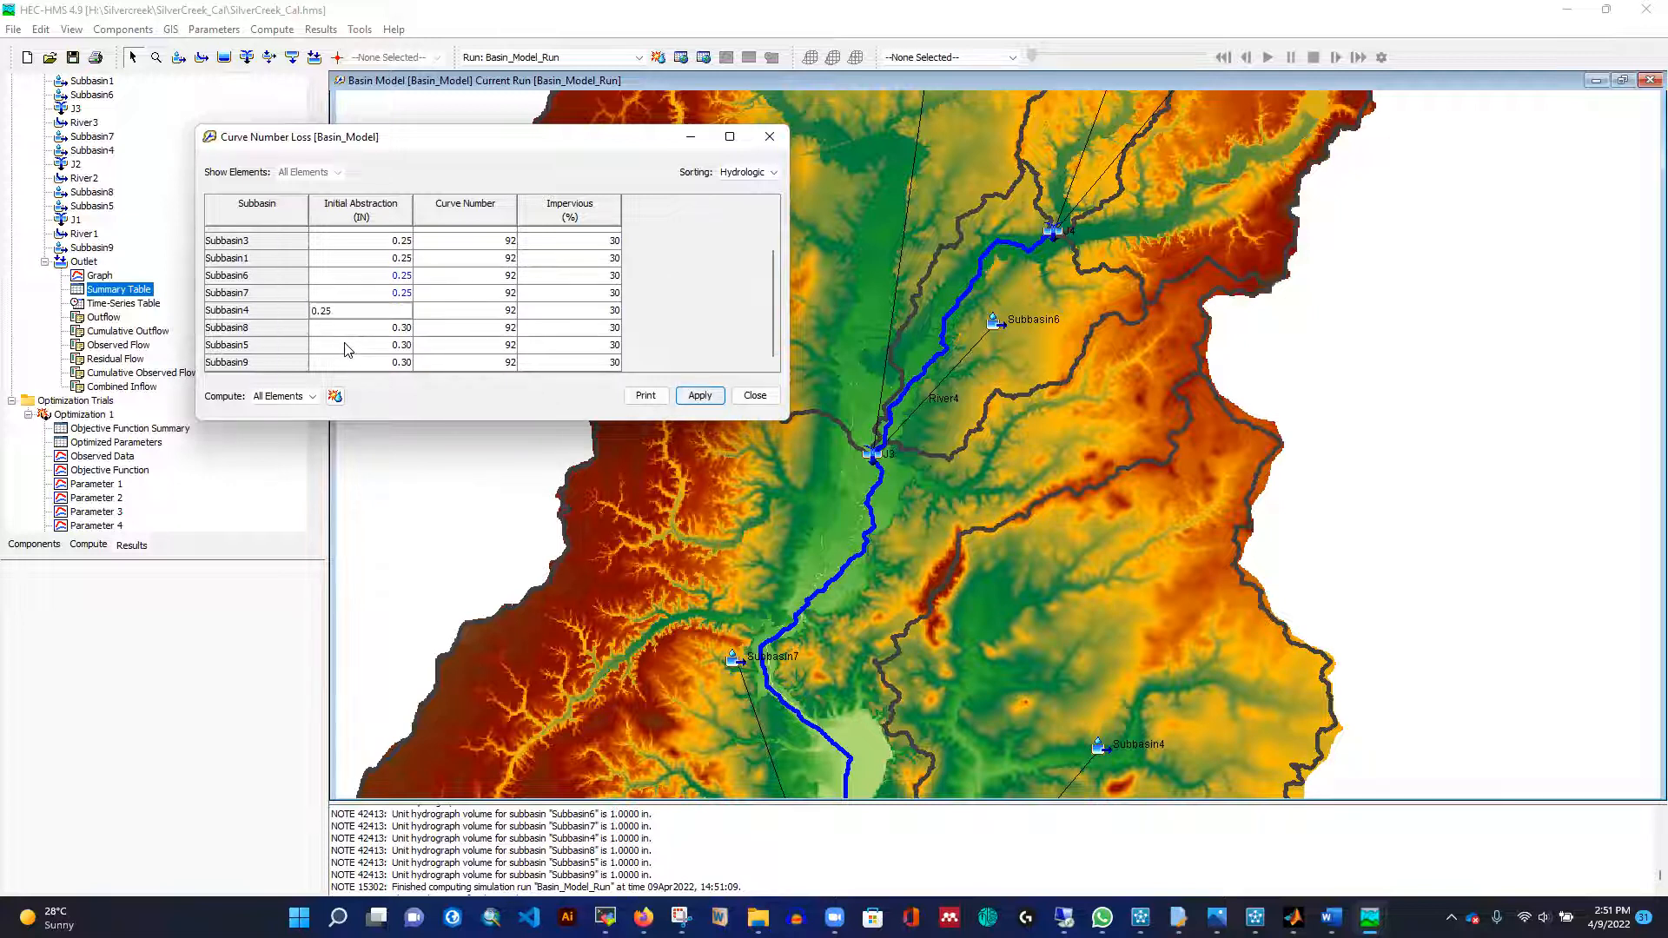
left_click(340, 289)
left_click(701, 395)
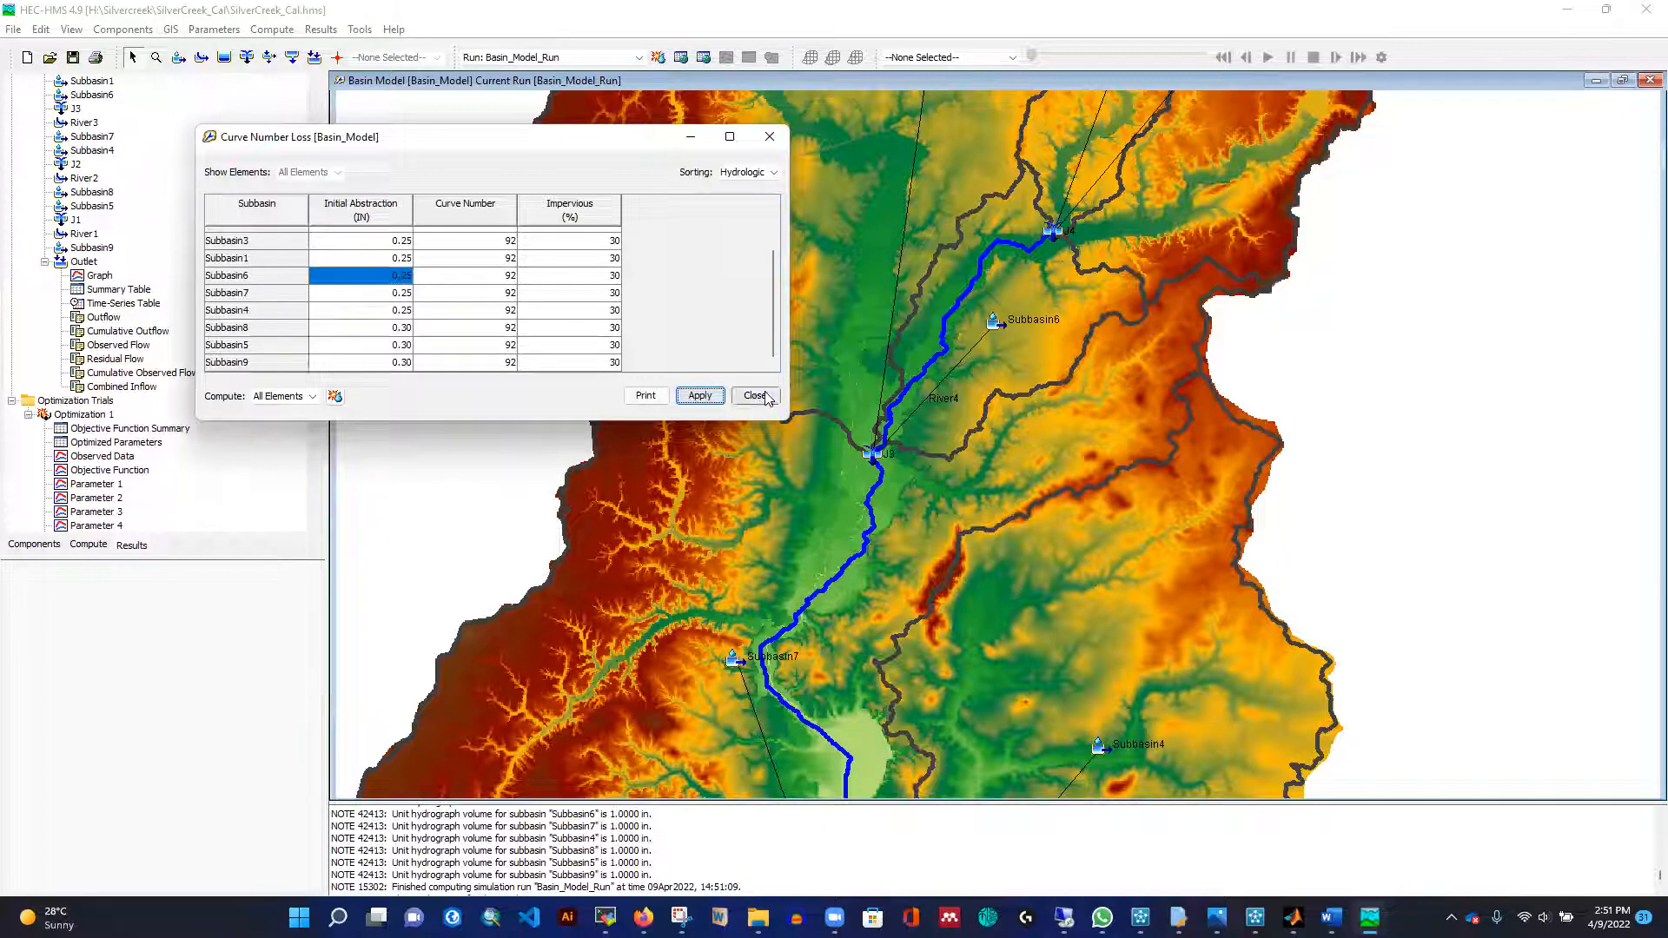
left_click(755, 395)
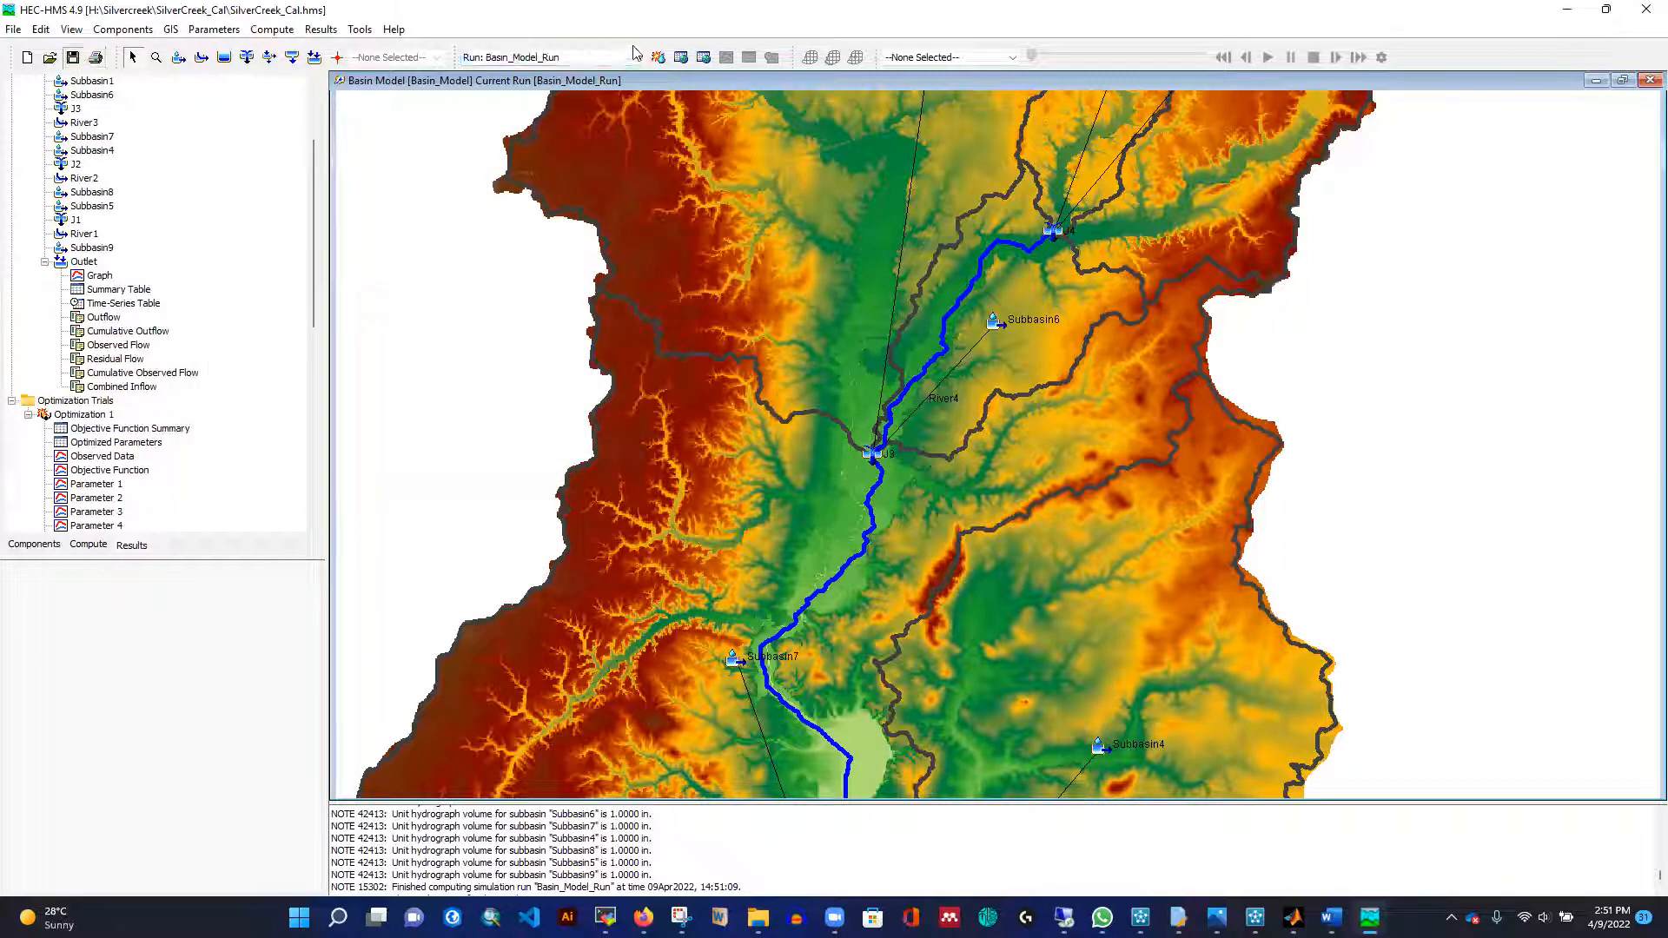
Recompute Basin_Model_Run with Subbasin6, Subbasin7 and Subbasin4 at 0.25 in, and check the Outlet's summary table and the rising limb in its enlarged graph.
left_click(662, 58)
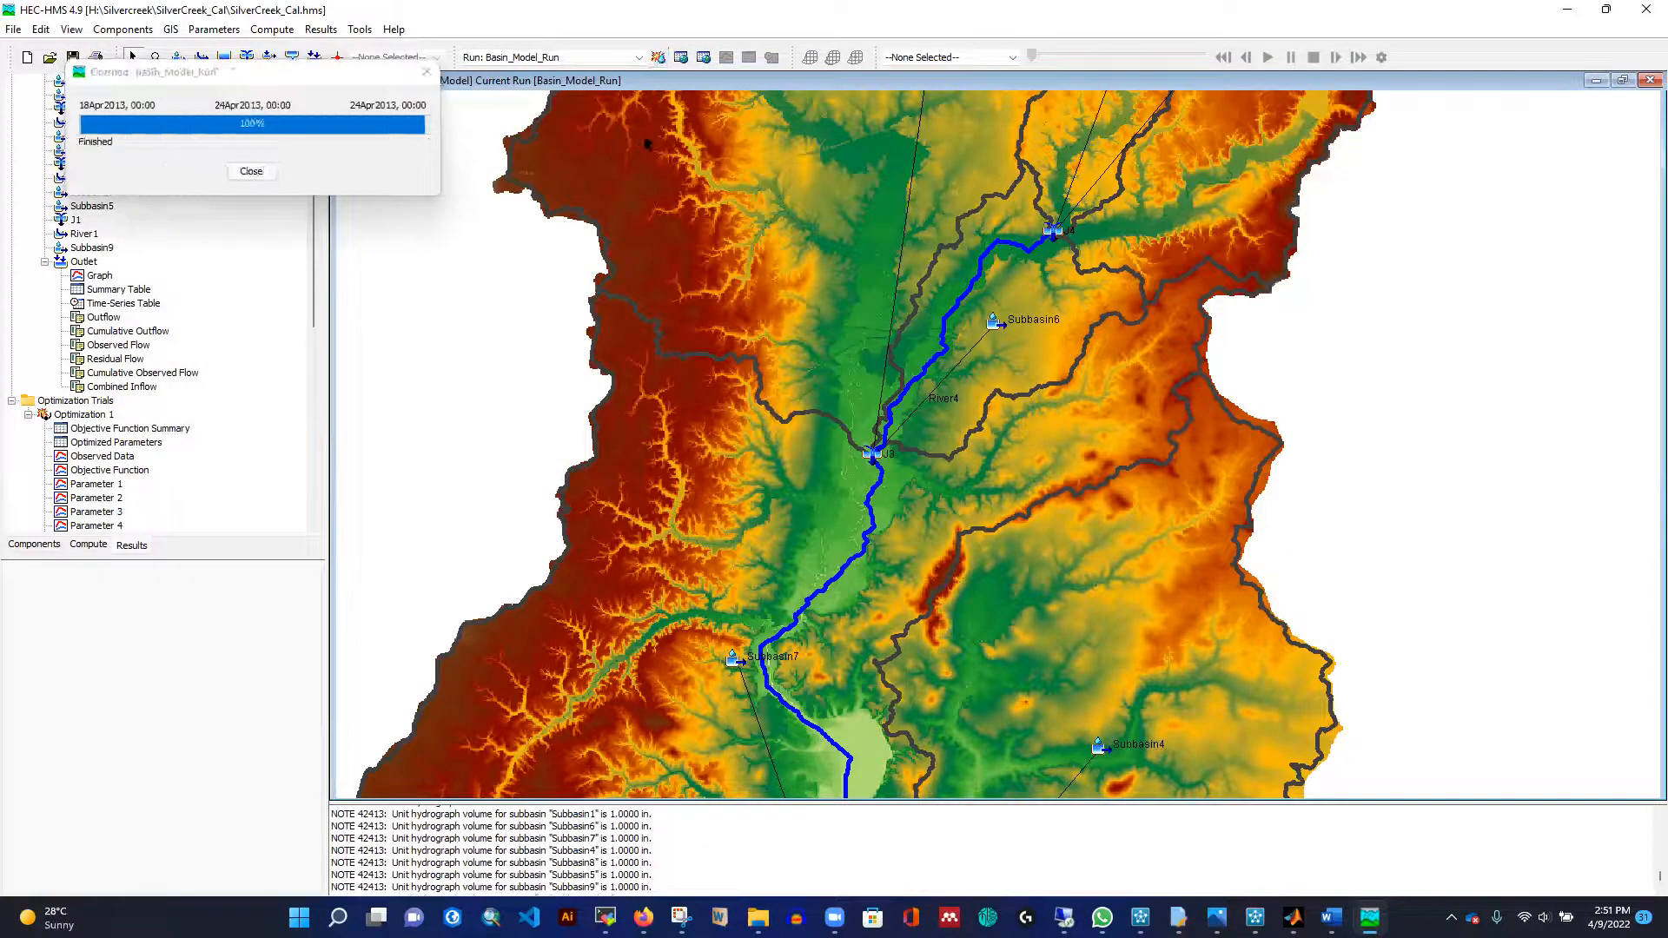
left_click(252, 171)
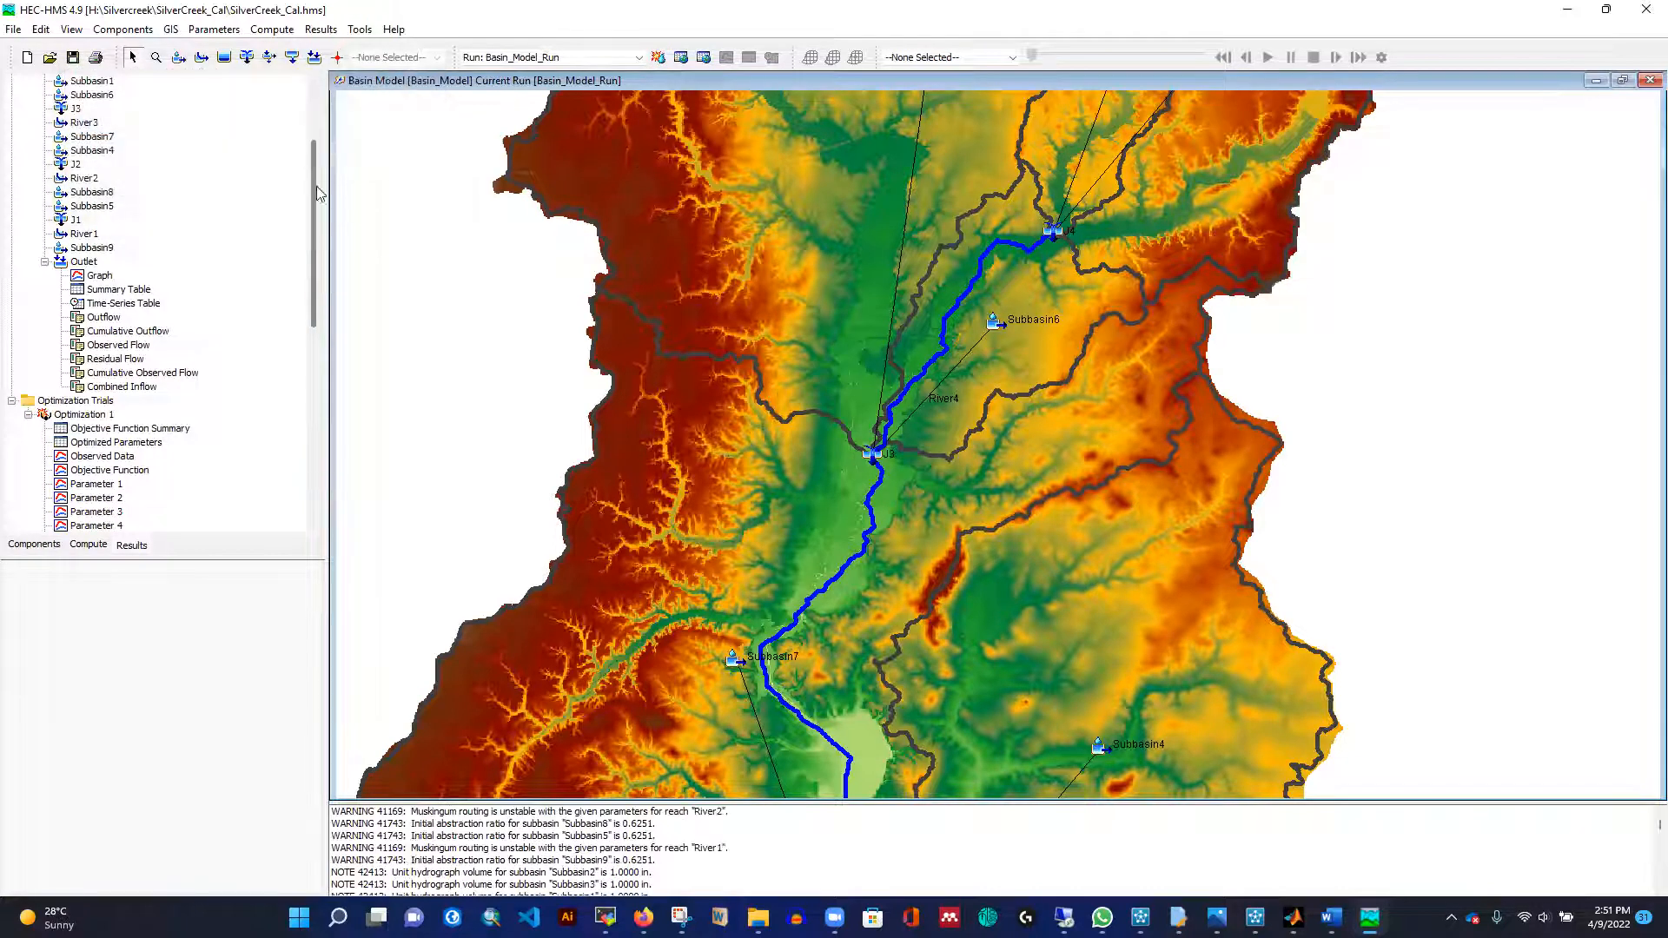
left_click(97, 275)
left_click(444, 8)
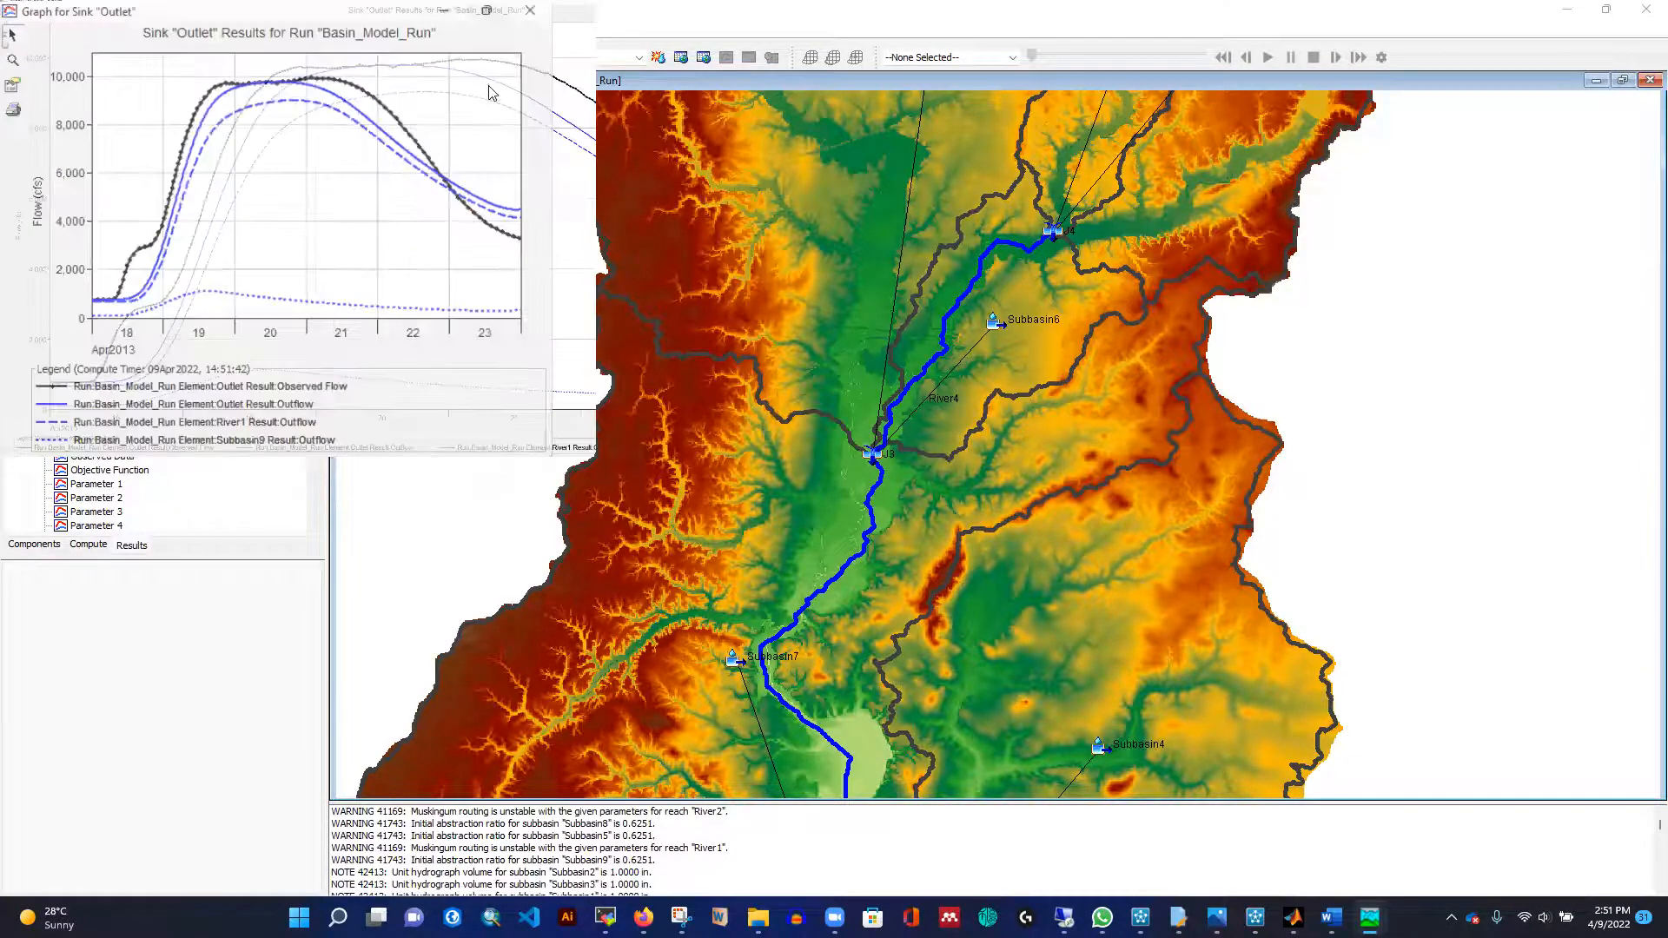
left_click(1645, 16)
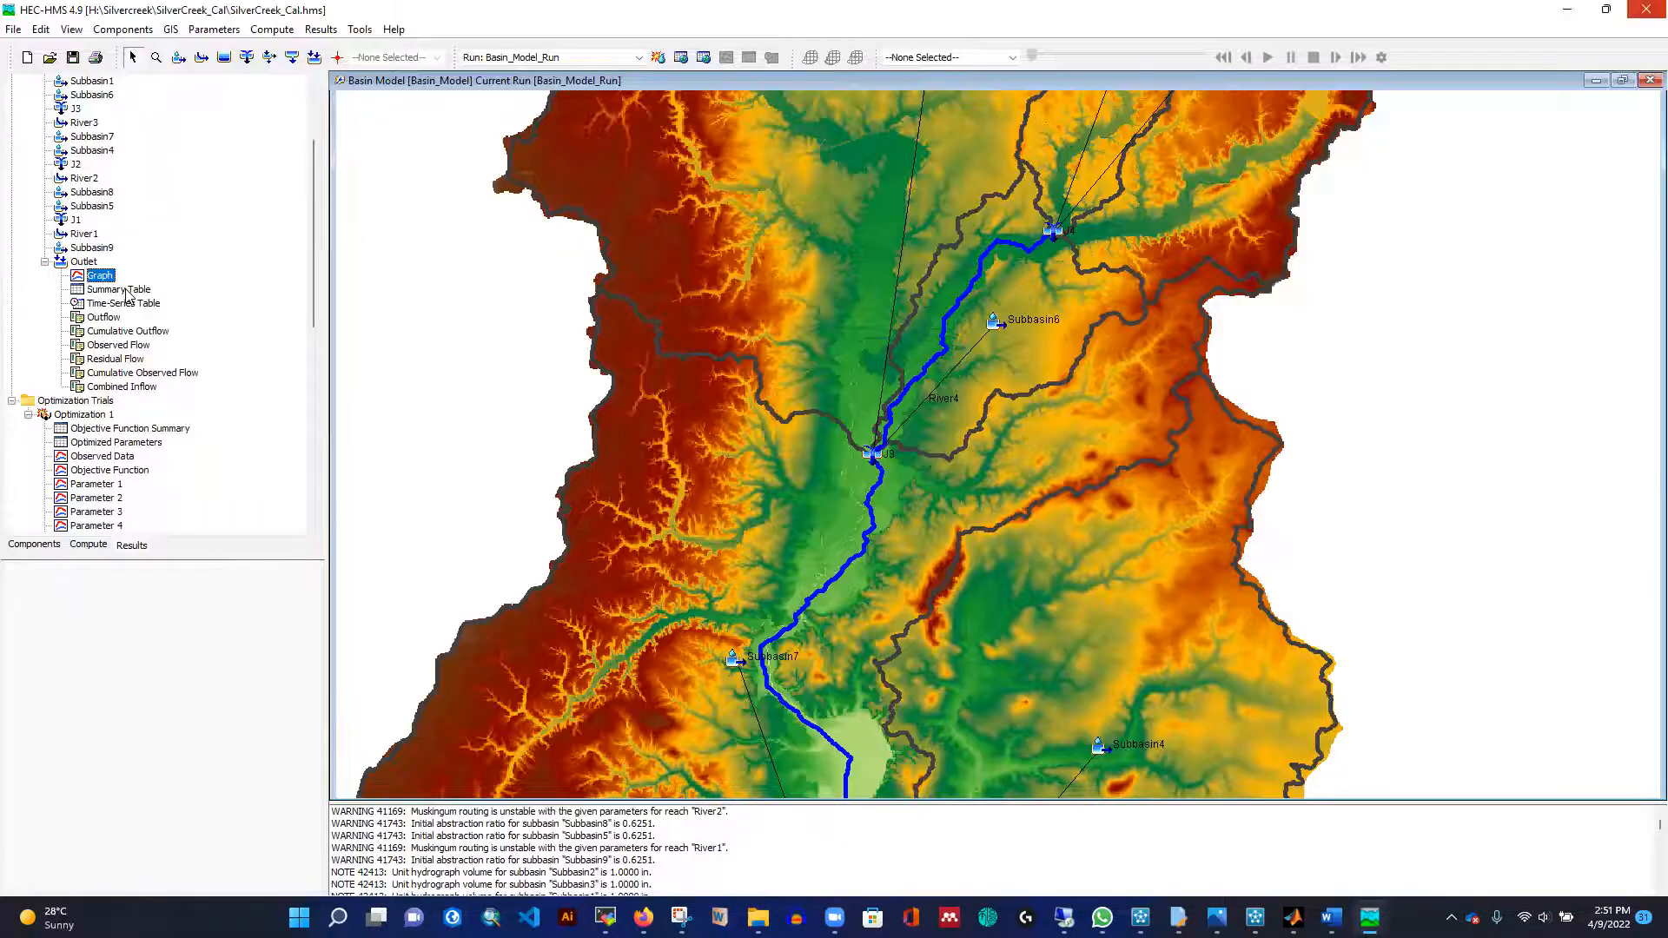
left_click(127, 290)
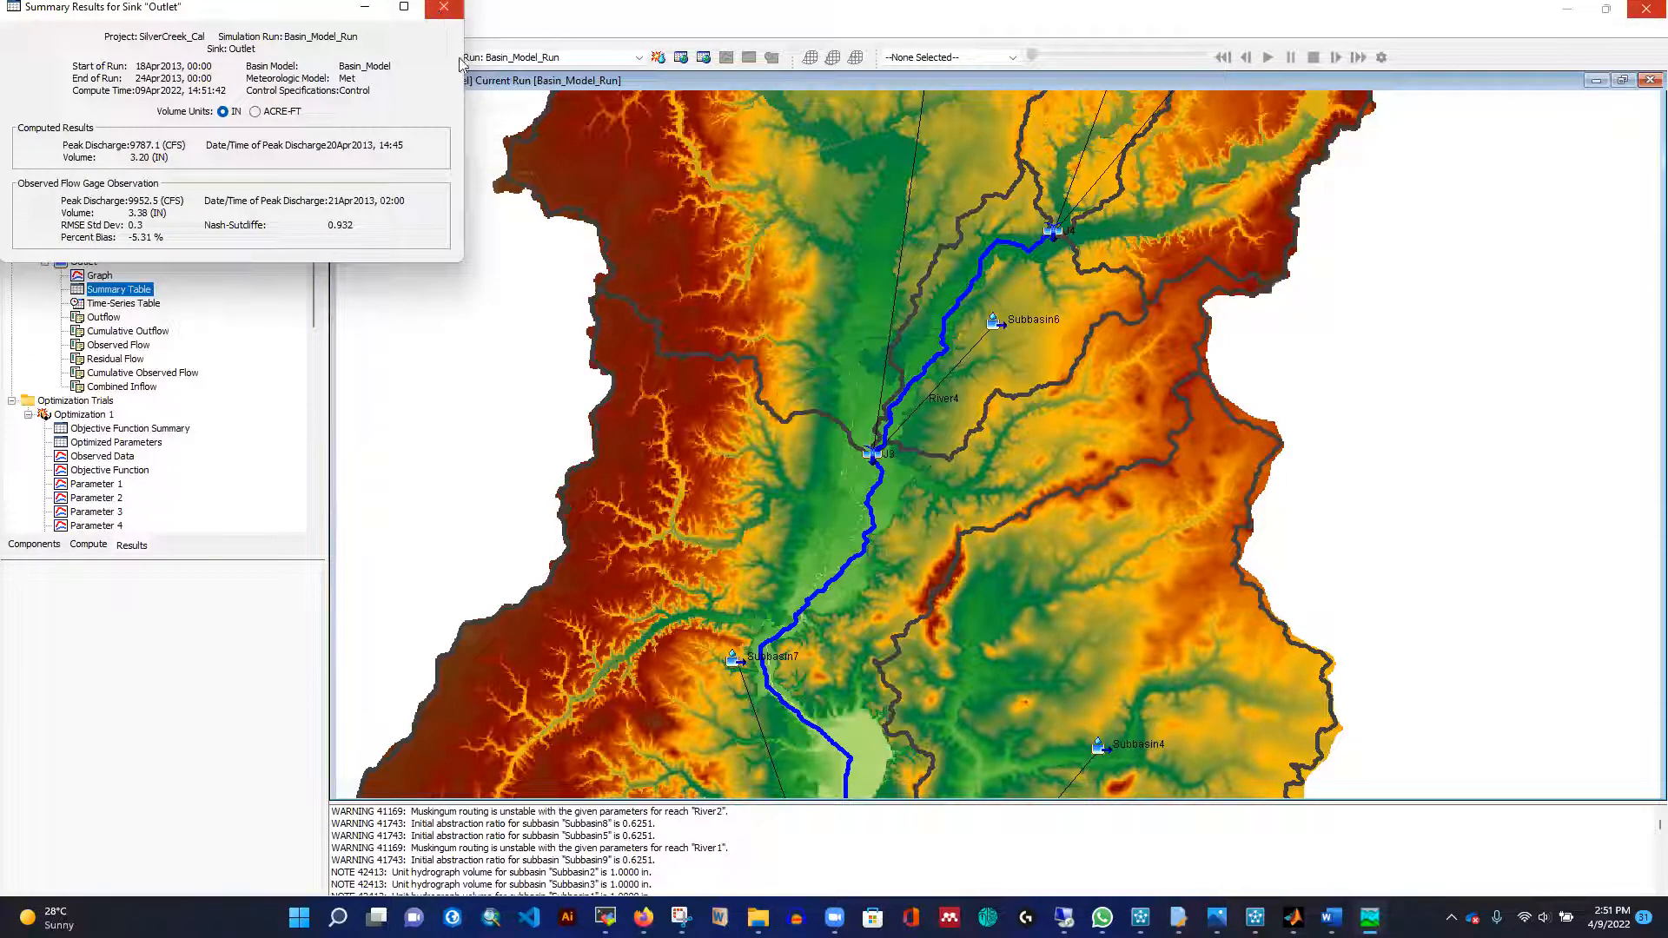
left_click(444, 7)
left_click(100, 276)
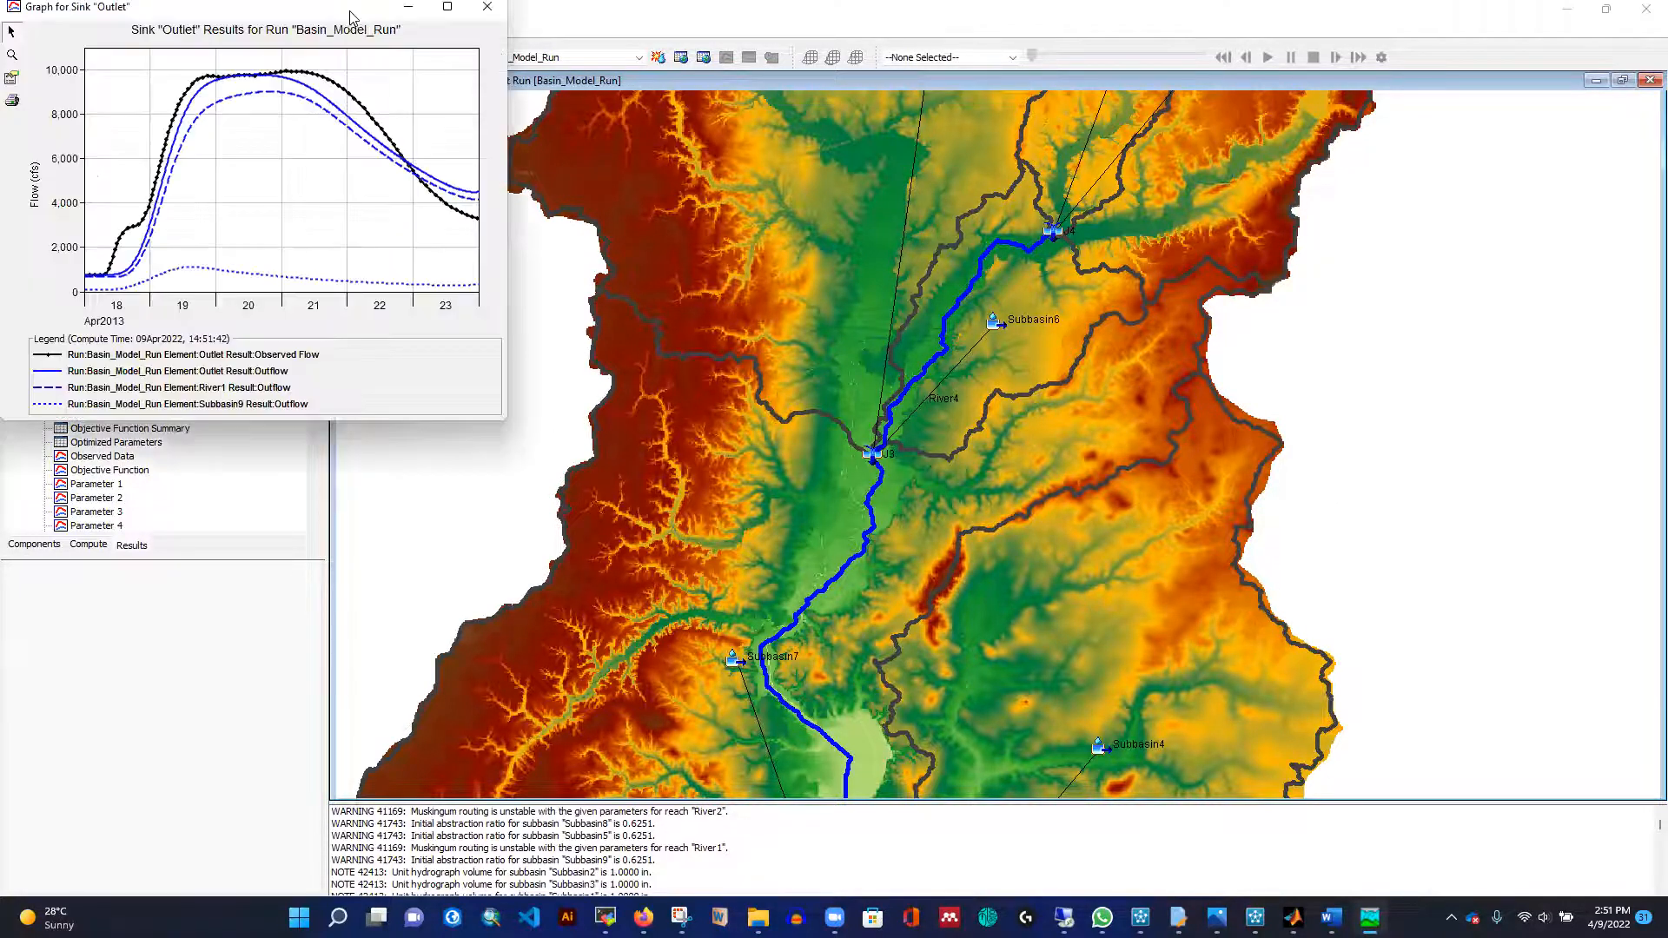
left_click(449, 8)
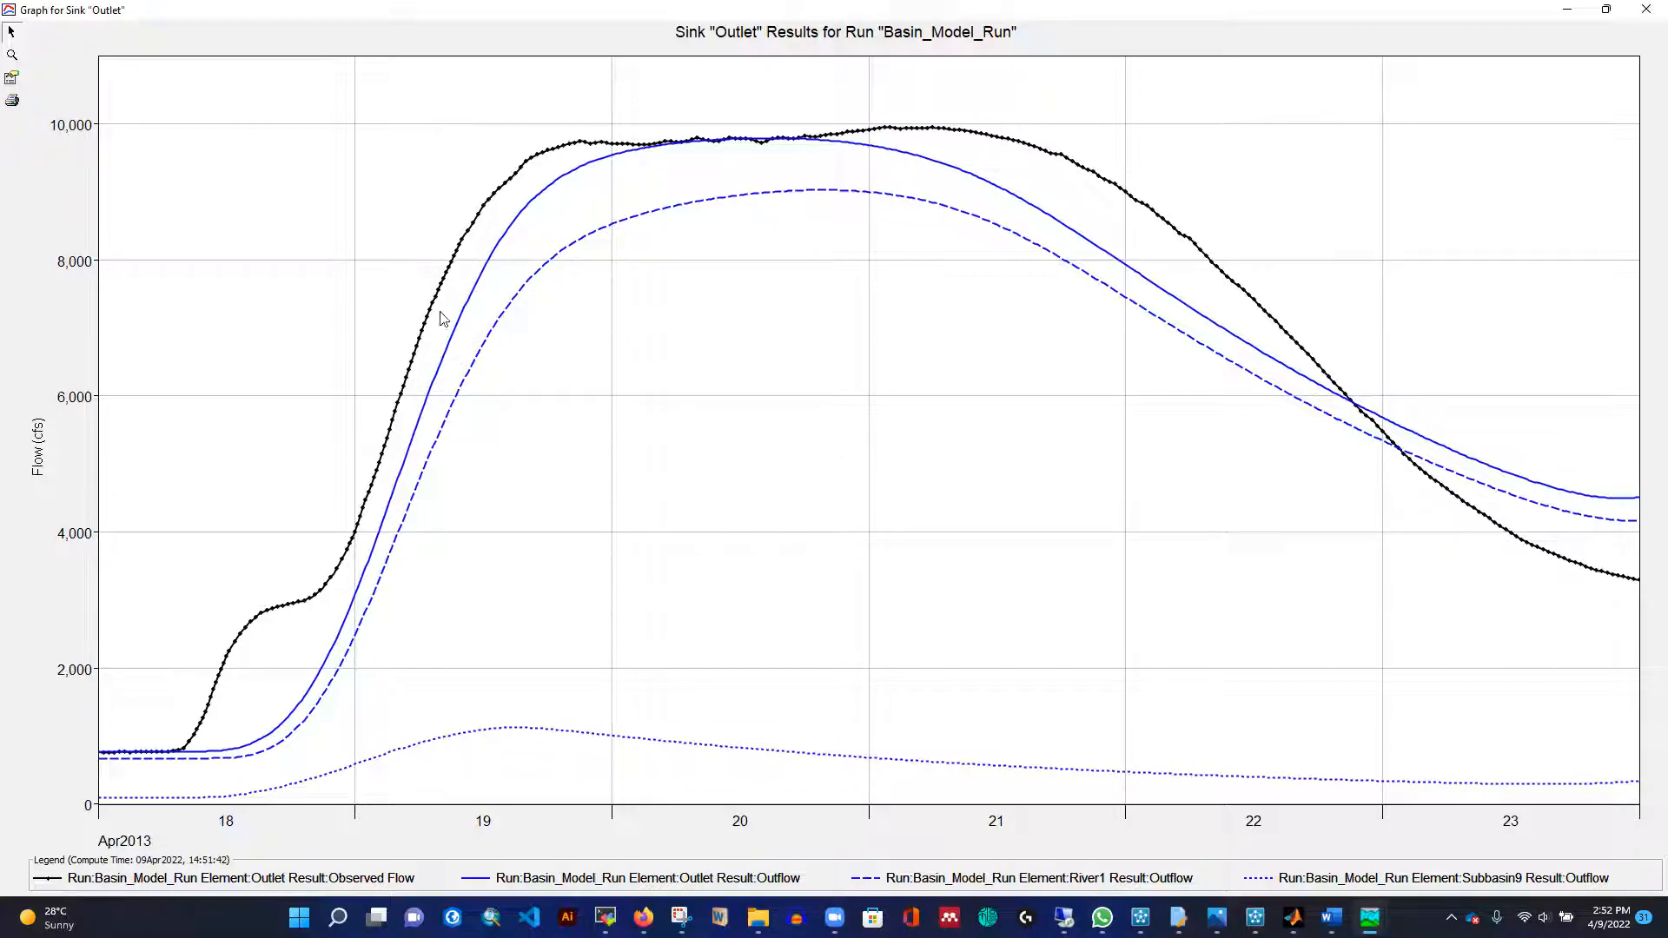
mouse_move(463, 325)
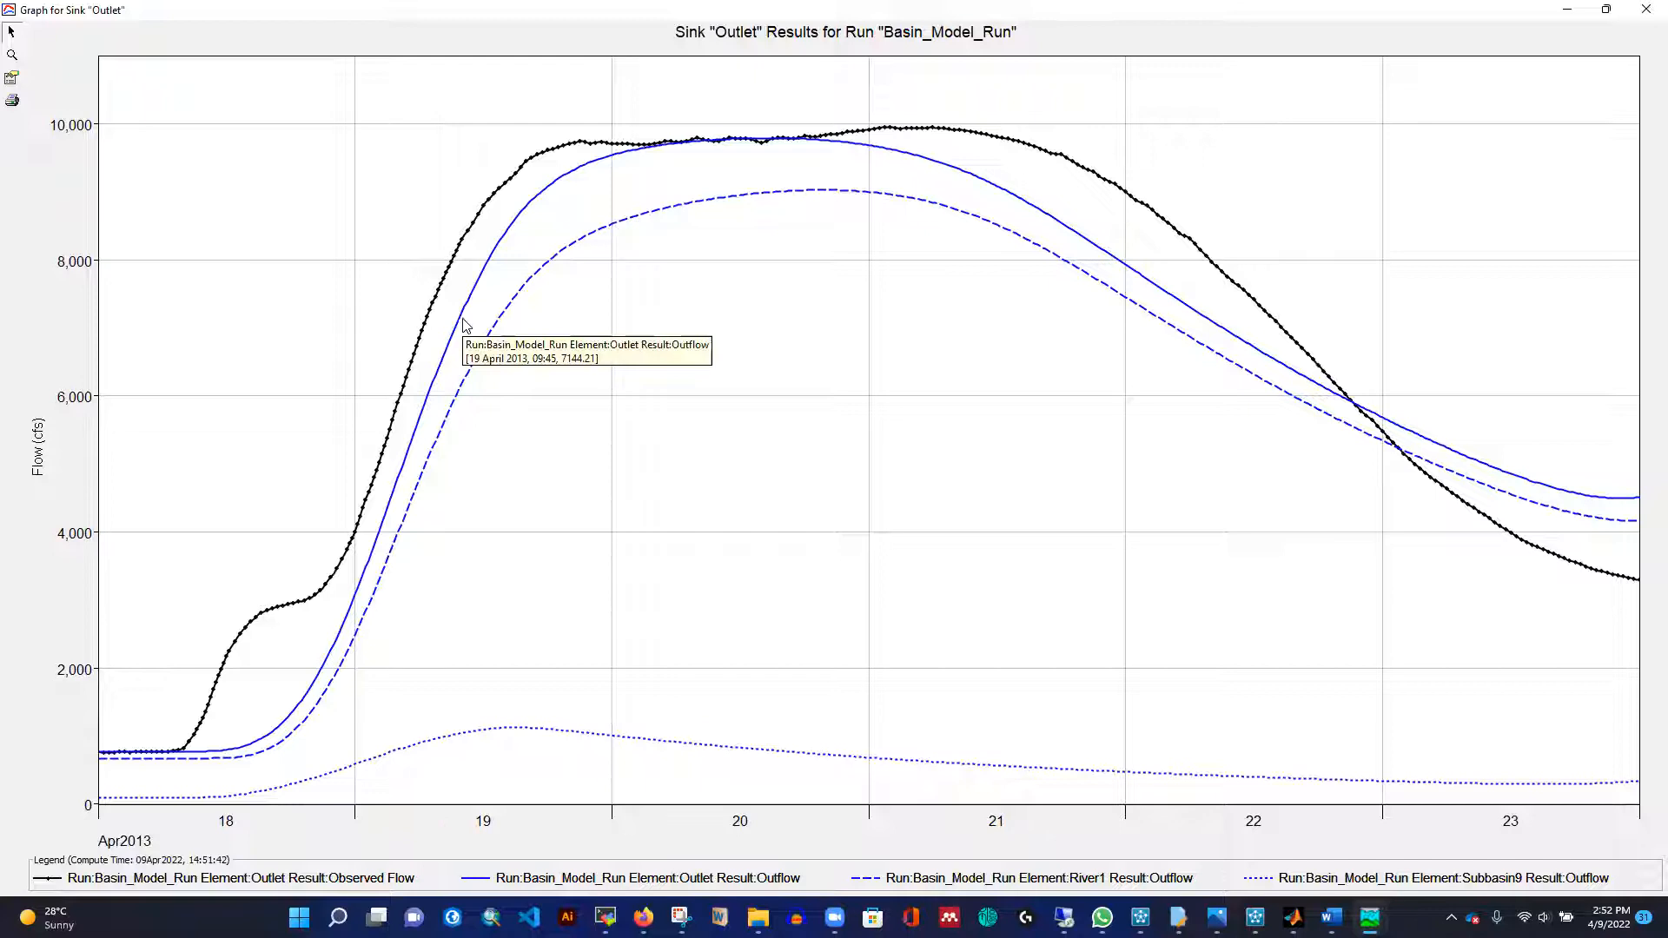
left_click(1647, 9)
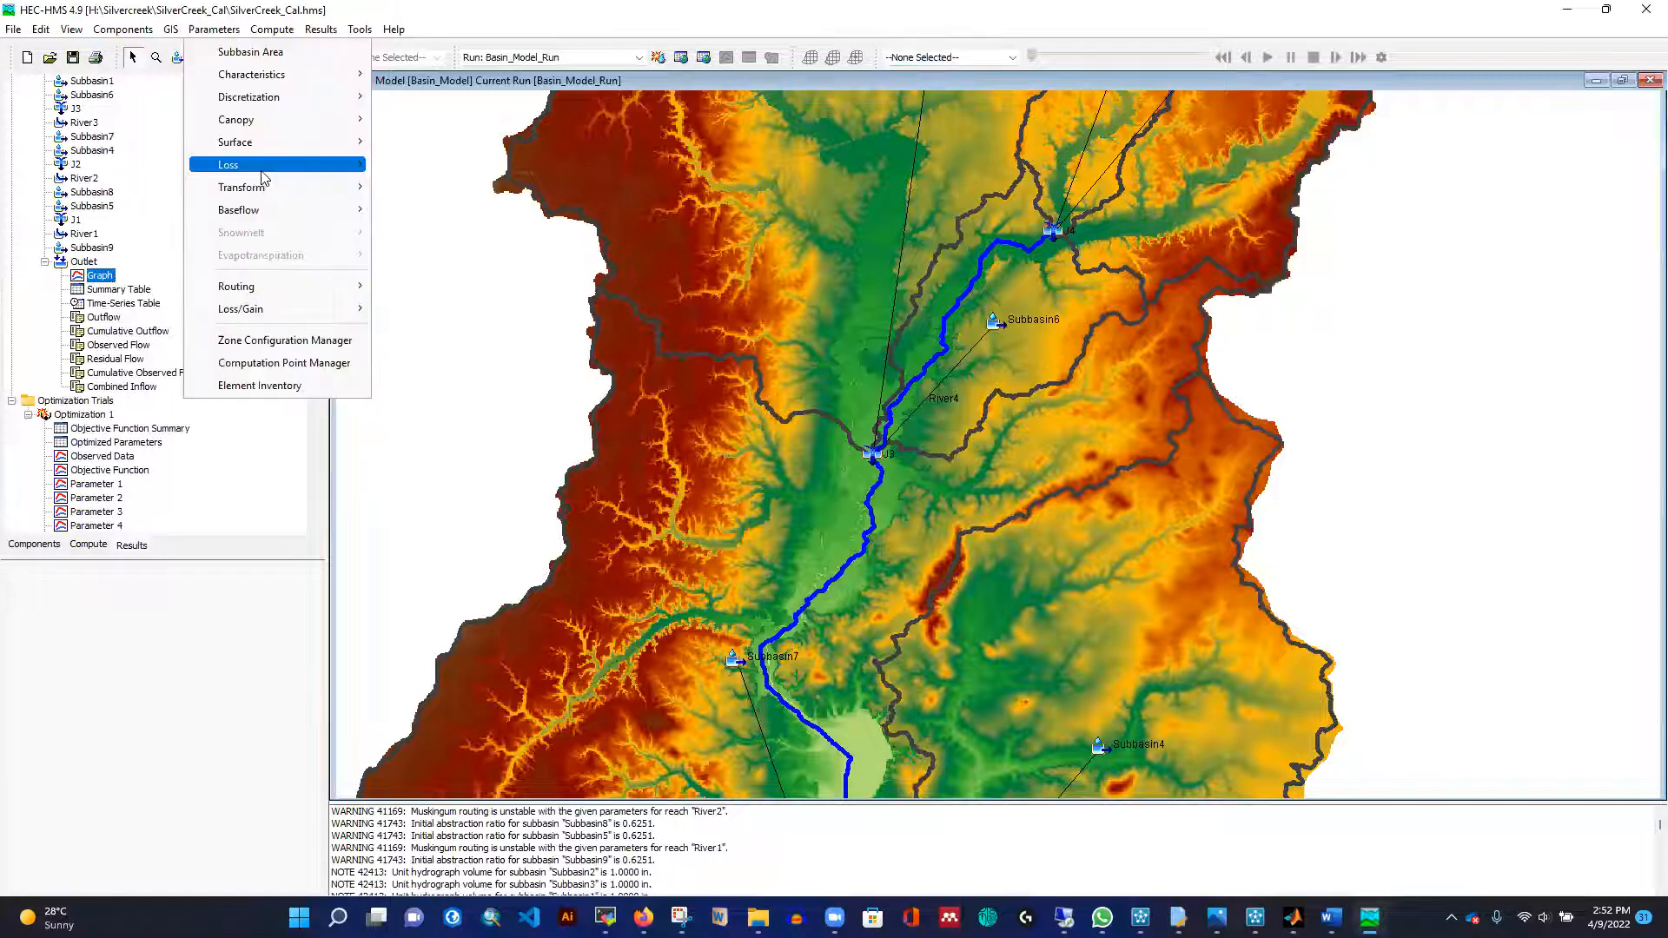
Set the Clark Unit Hydrograph time of concentration of Subbasin2 to 50 hr, apply the change and close the editor.
mouse_move(358, 208)
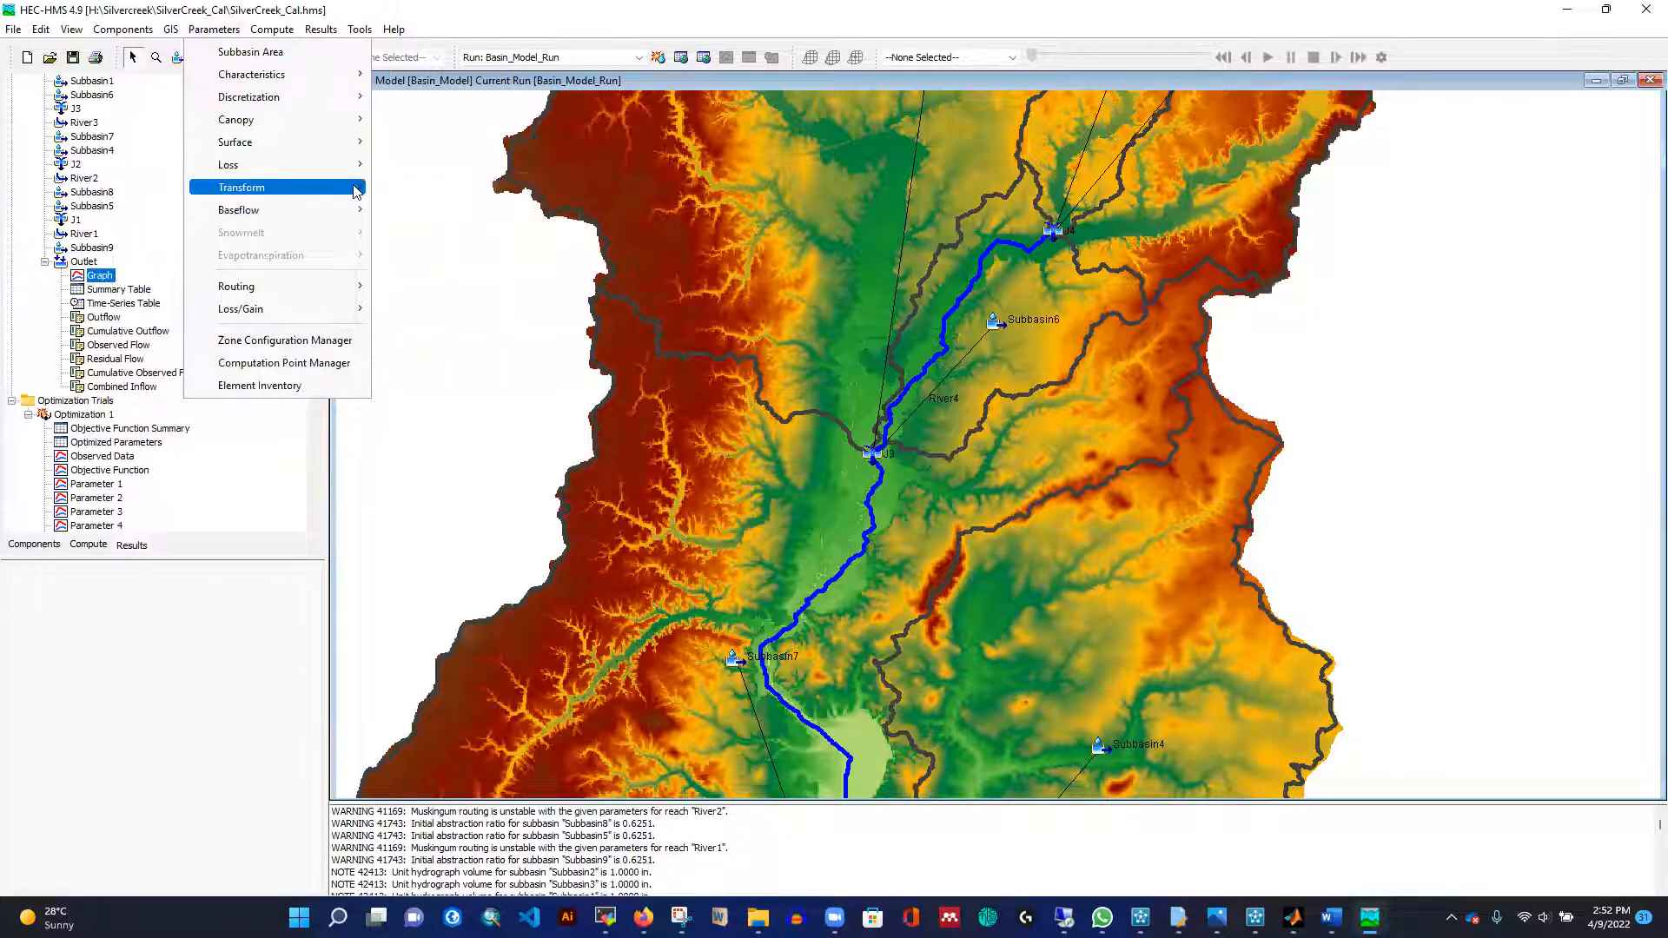
left_click(413, 183)
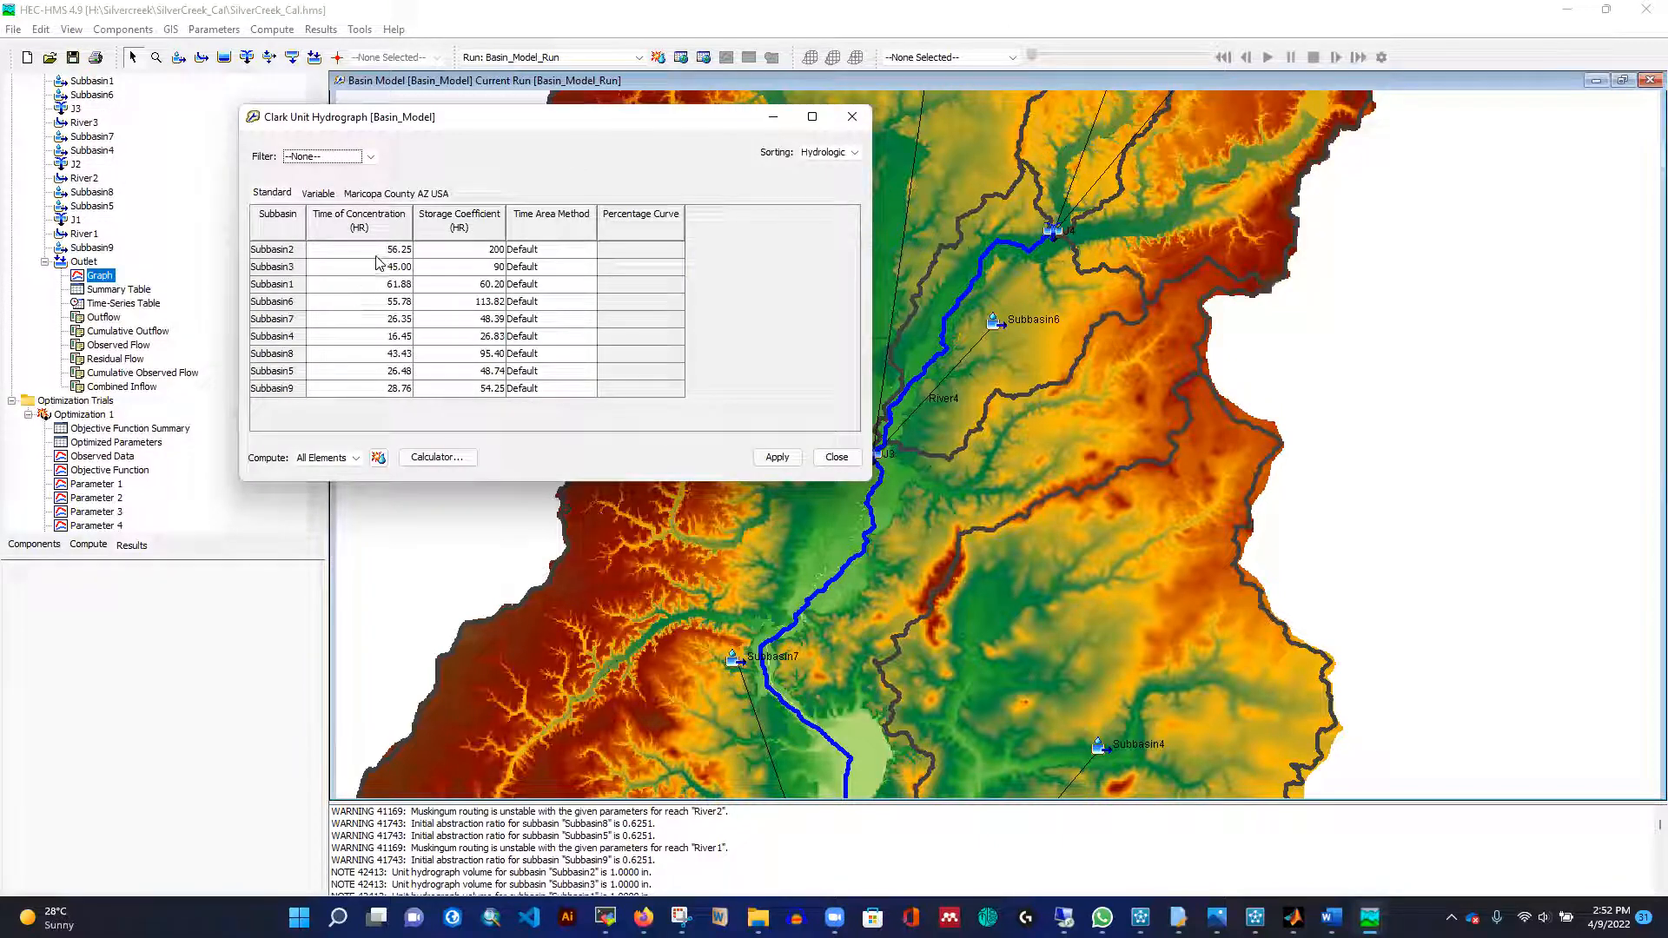
key("Tab")
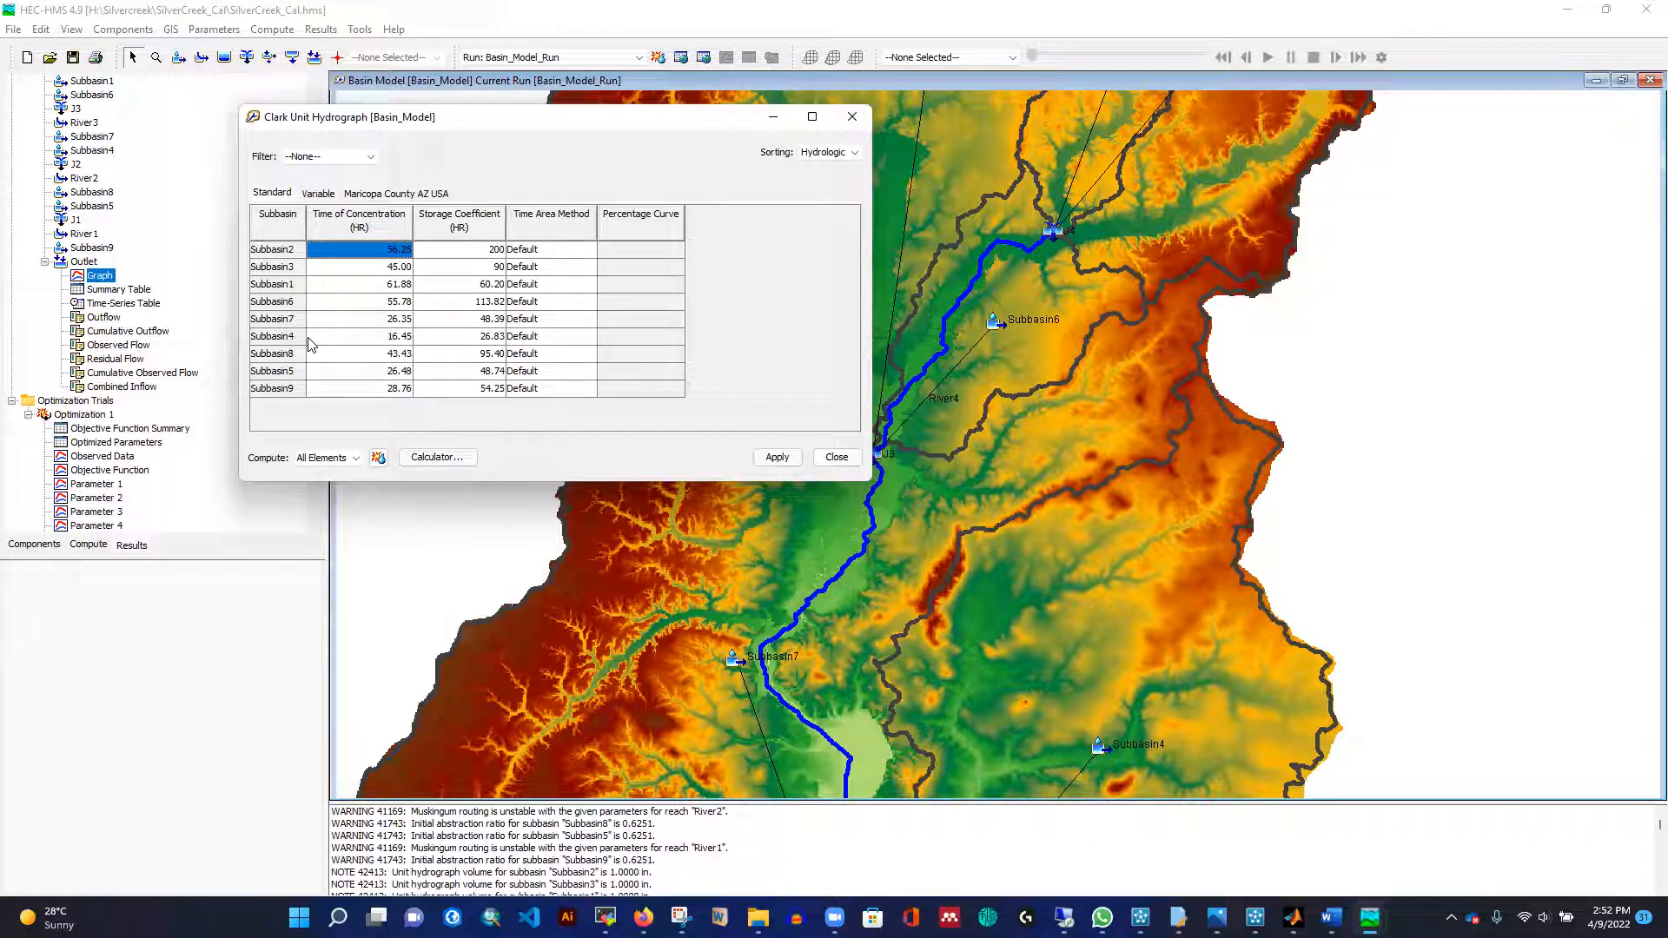
type("50")
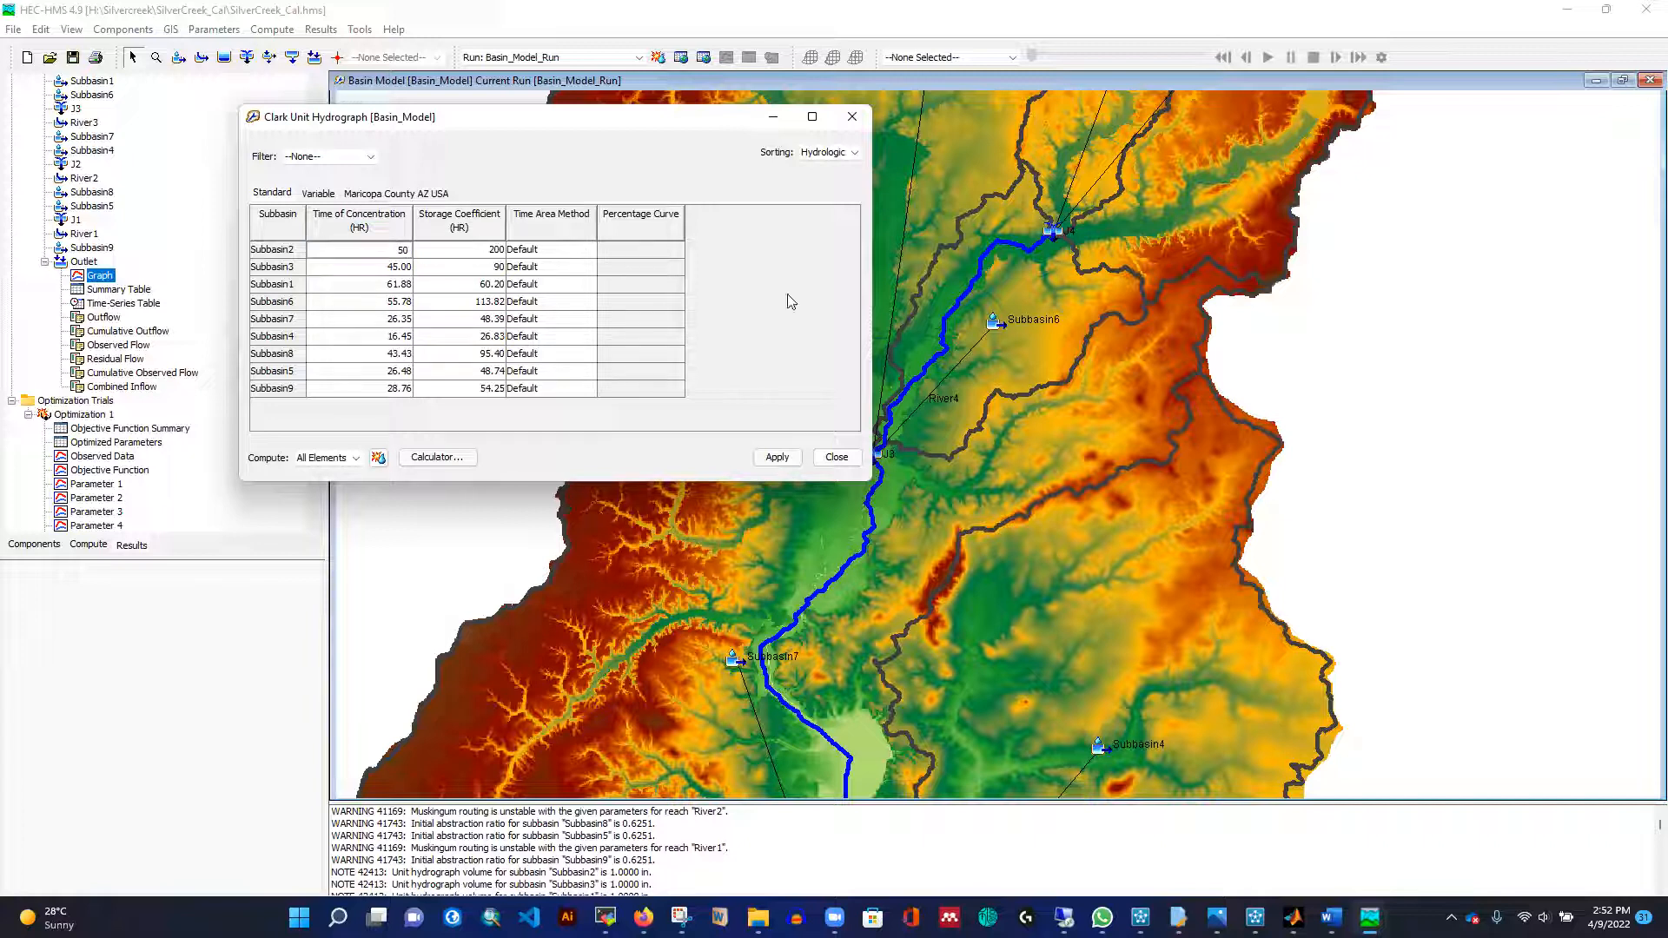
left_click(776, 456)
left_click(836, 457)
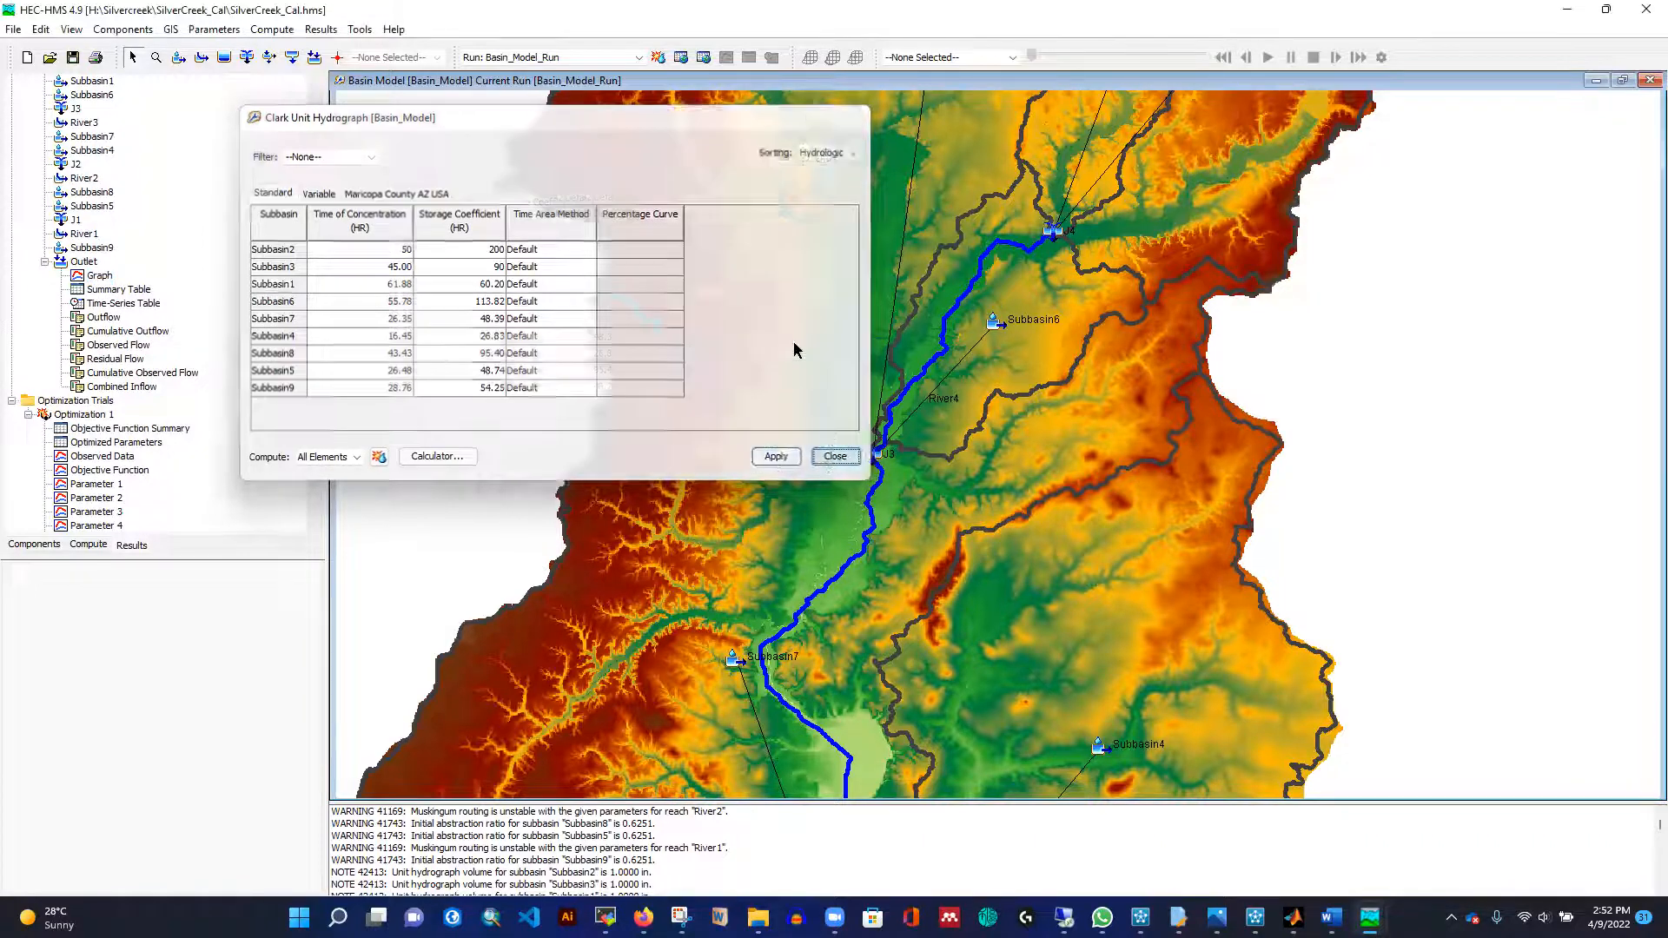
Recompute Basin_Model_Run with the 50 hr time of concentration for Subbasin2, and check the Outlet's enlarged graph.
left_click(657, 58)
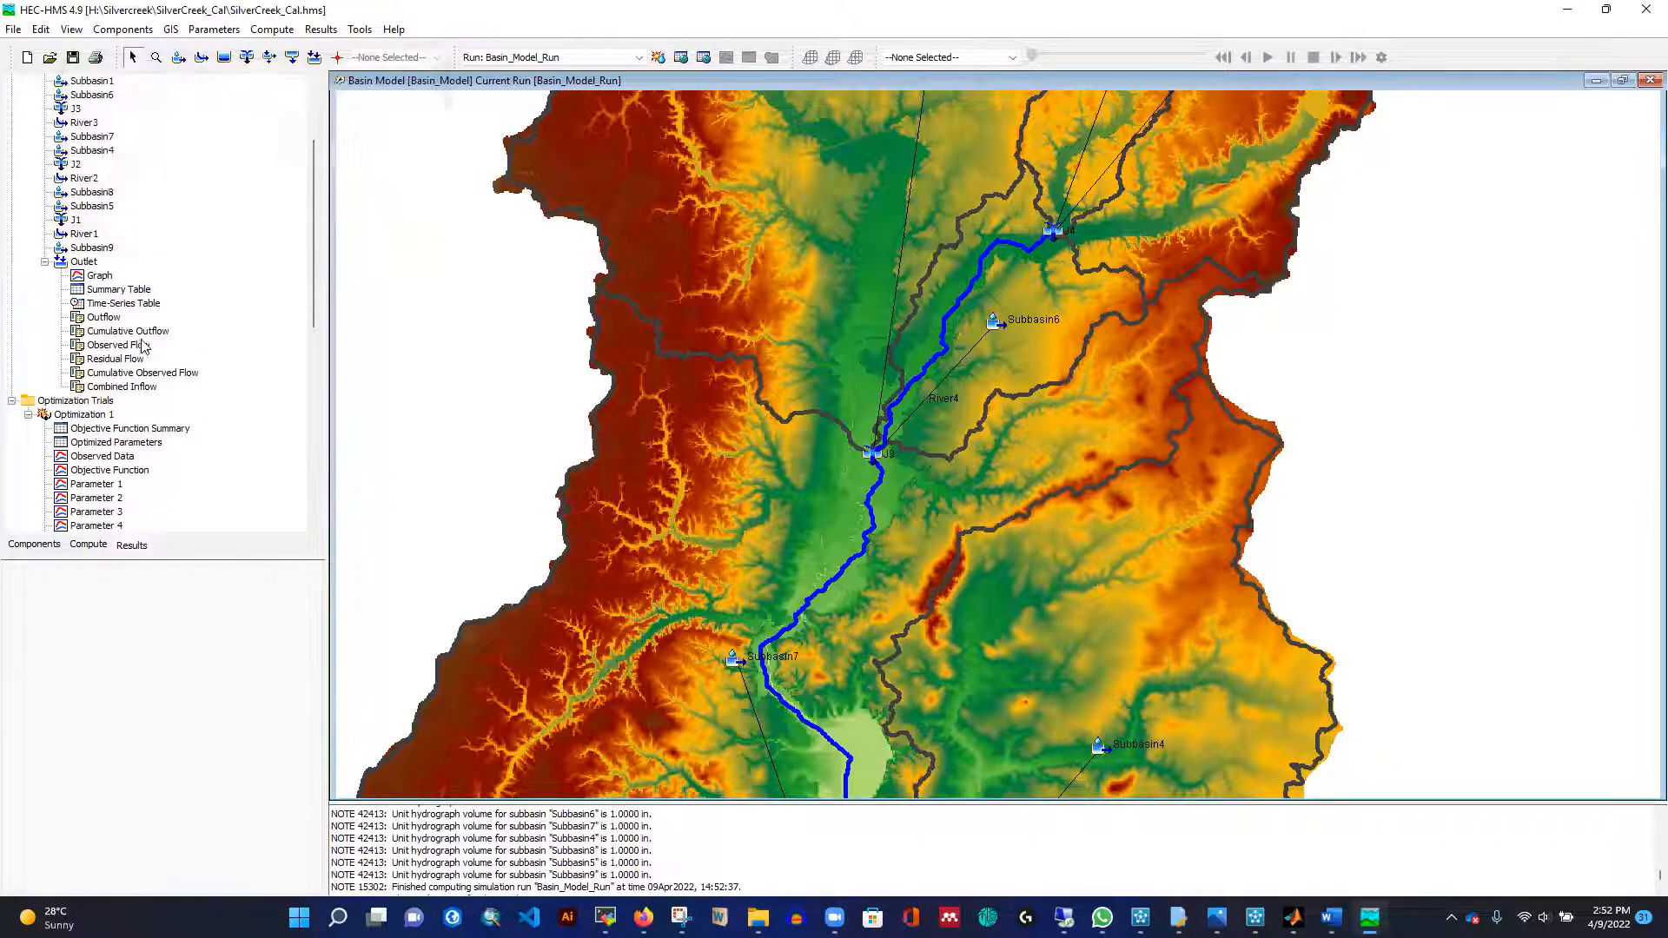
left_click(99, 276)
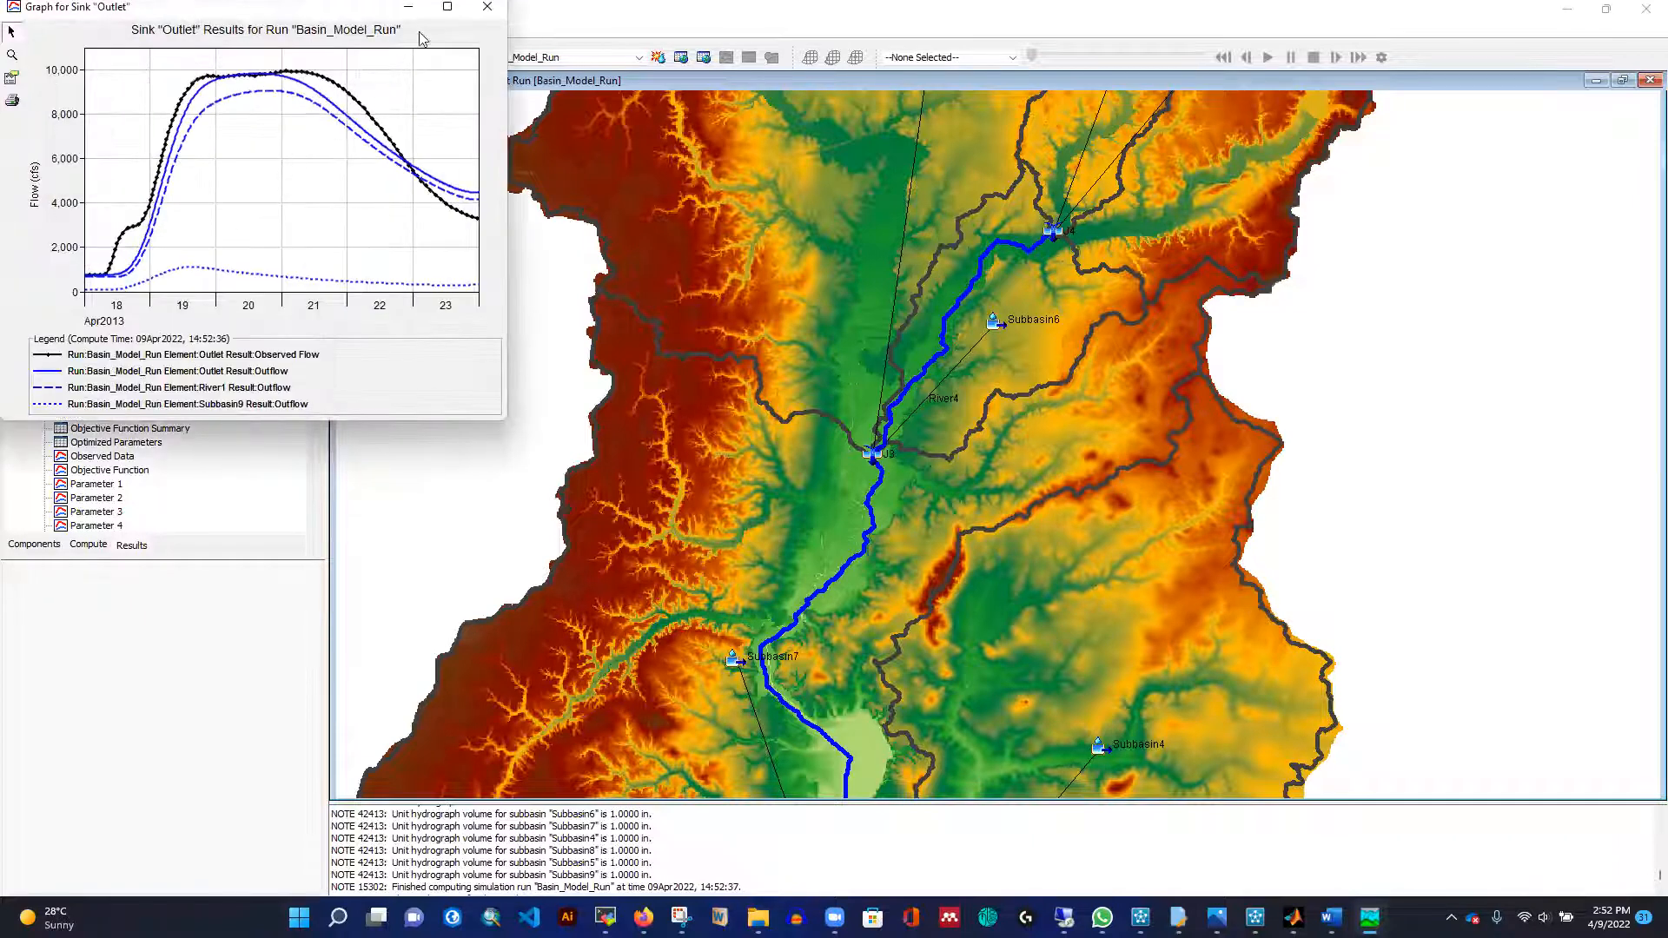
left_click(445, 8)
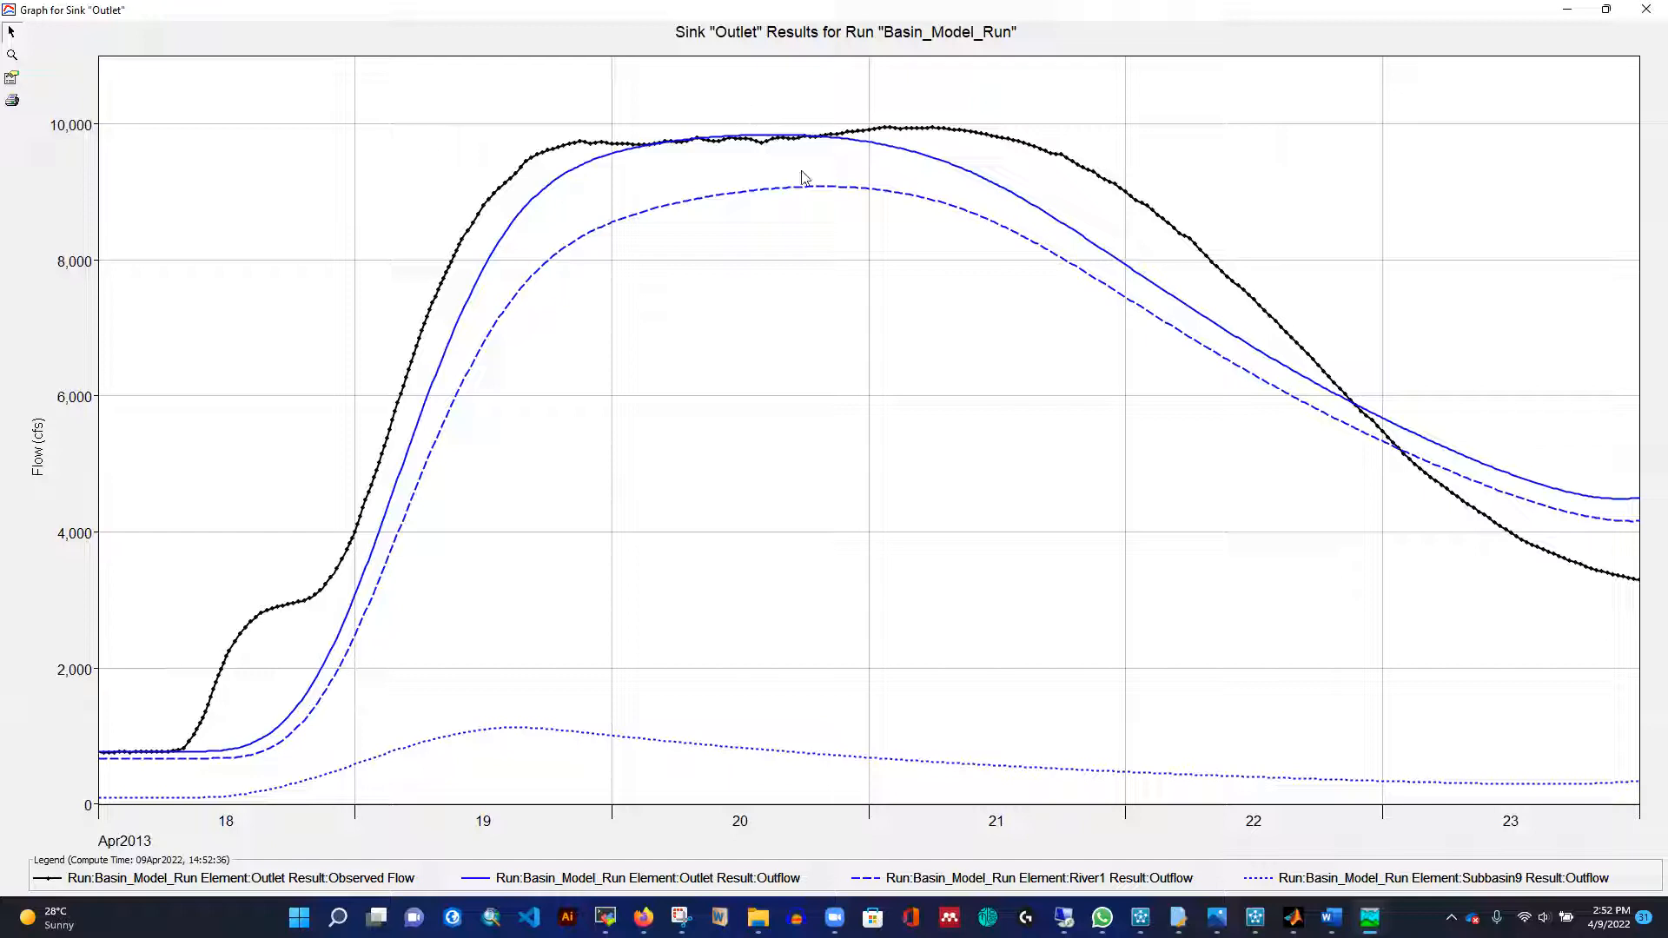
left_click(1645, 12)
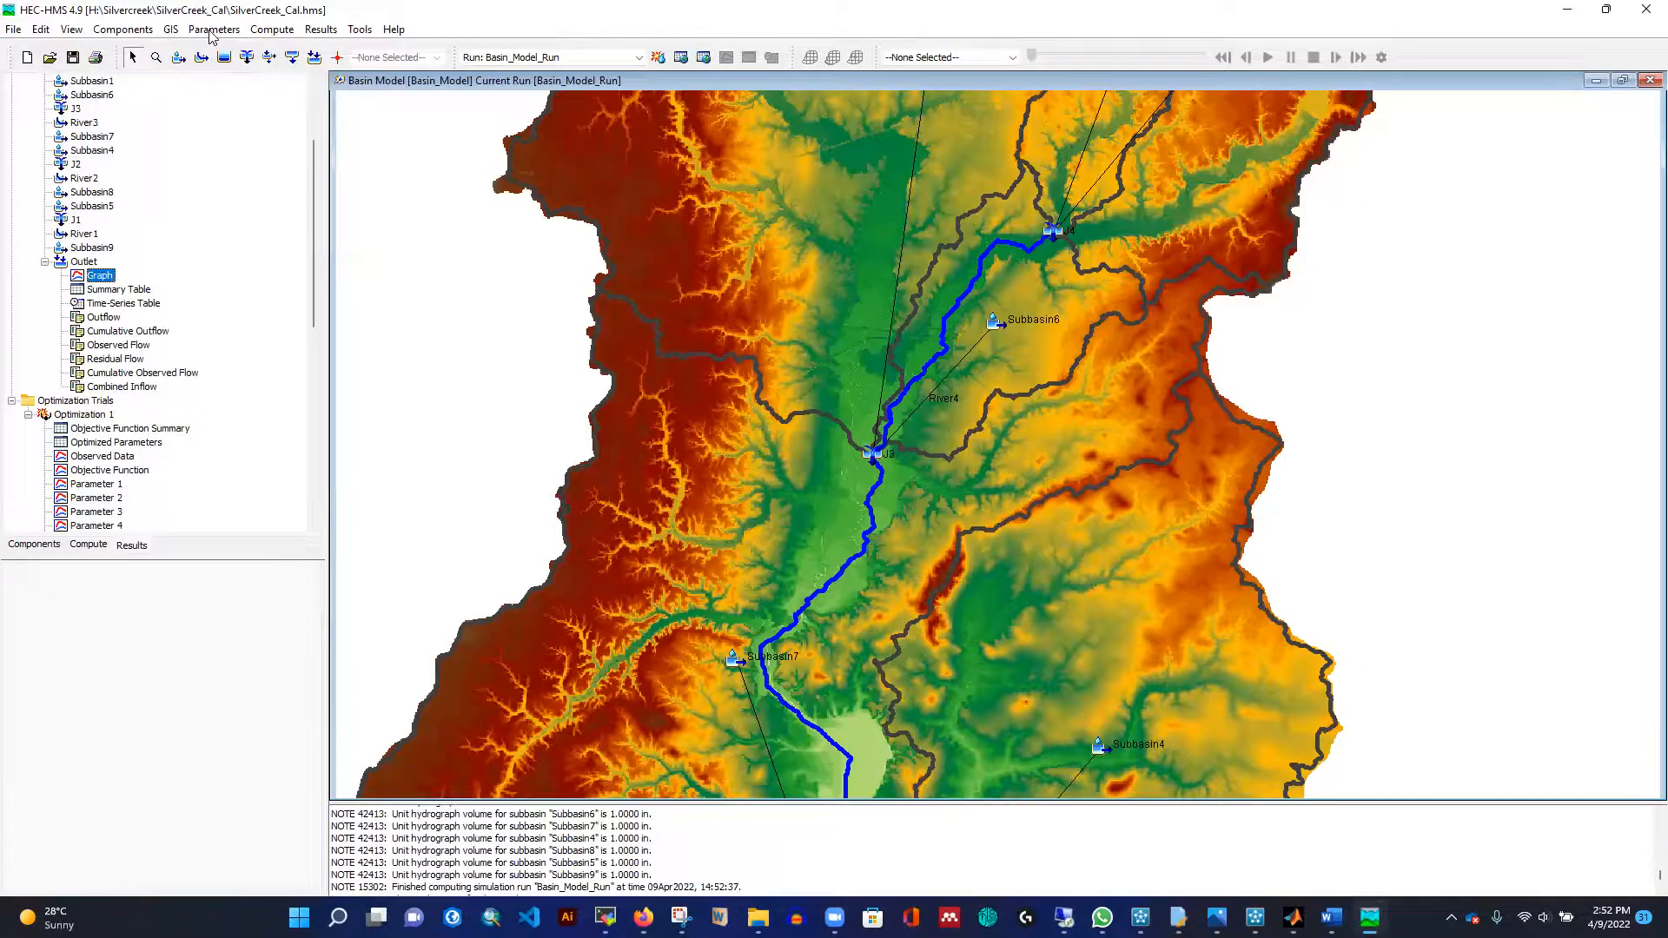
Set the Clark Unit Hydrograph time of concentration of Subbasin3 to 40 hr, apply the change and close the editor.
left_click(211, 31)
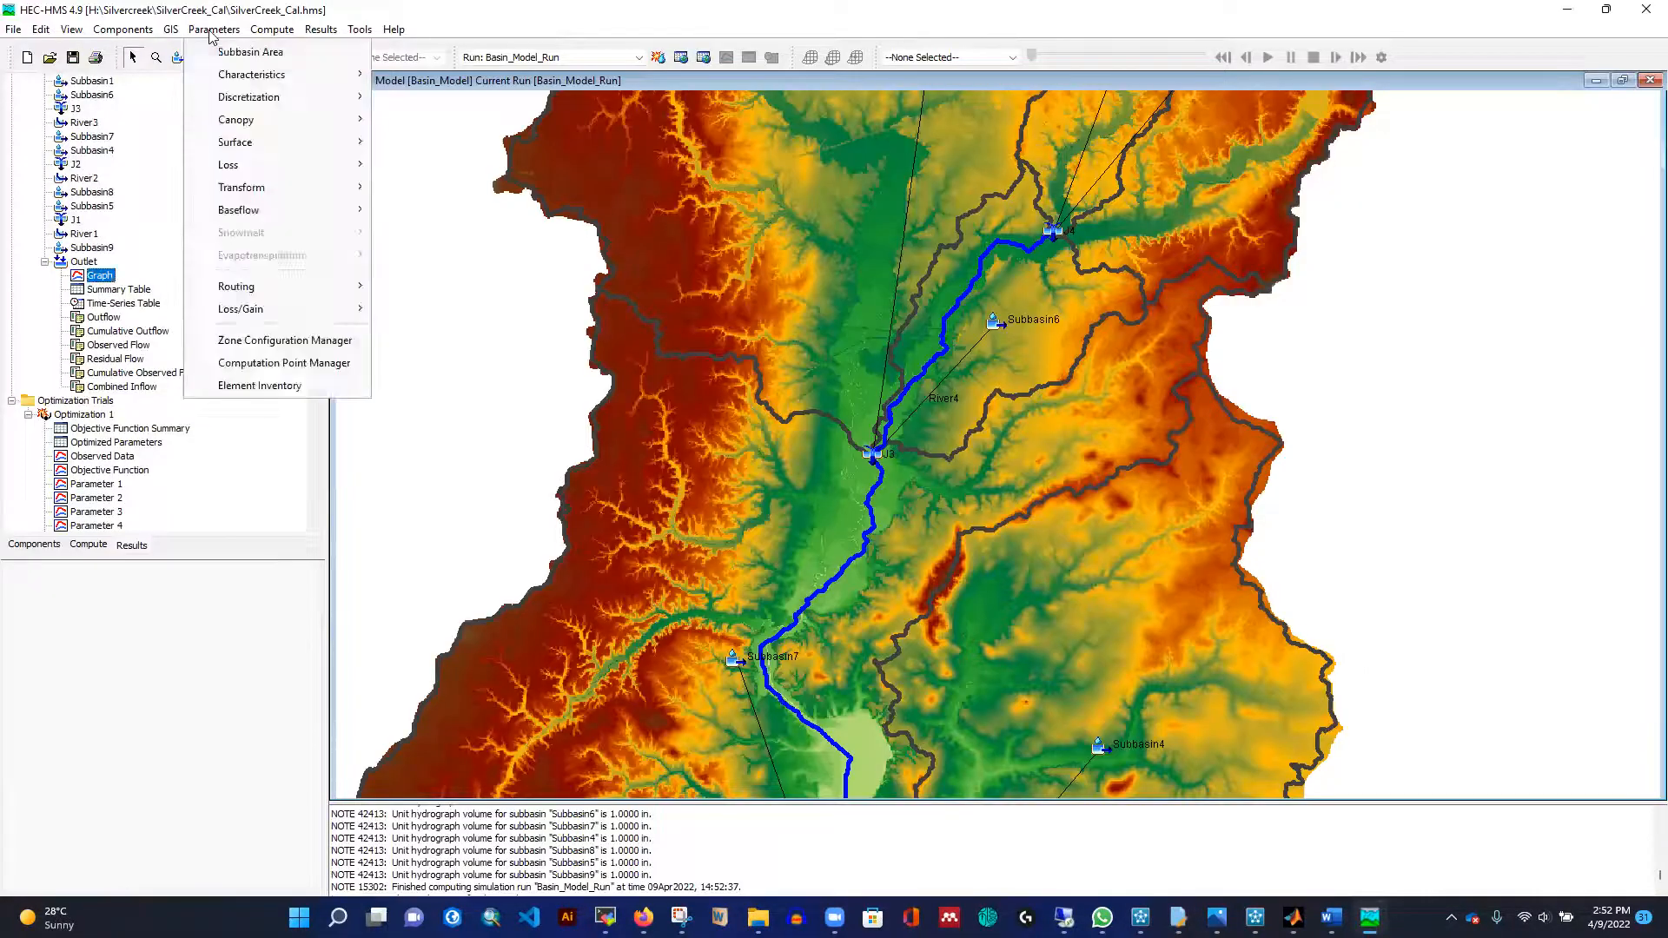
mouse_move(306, 189)
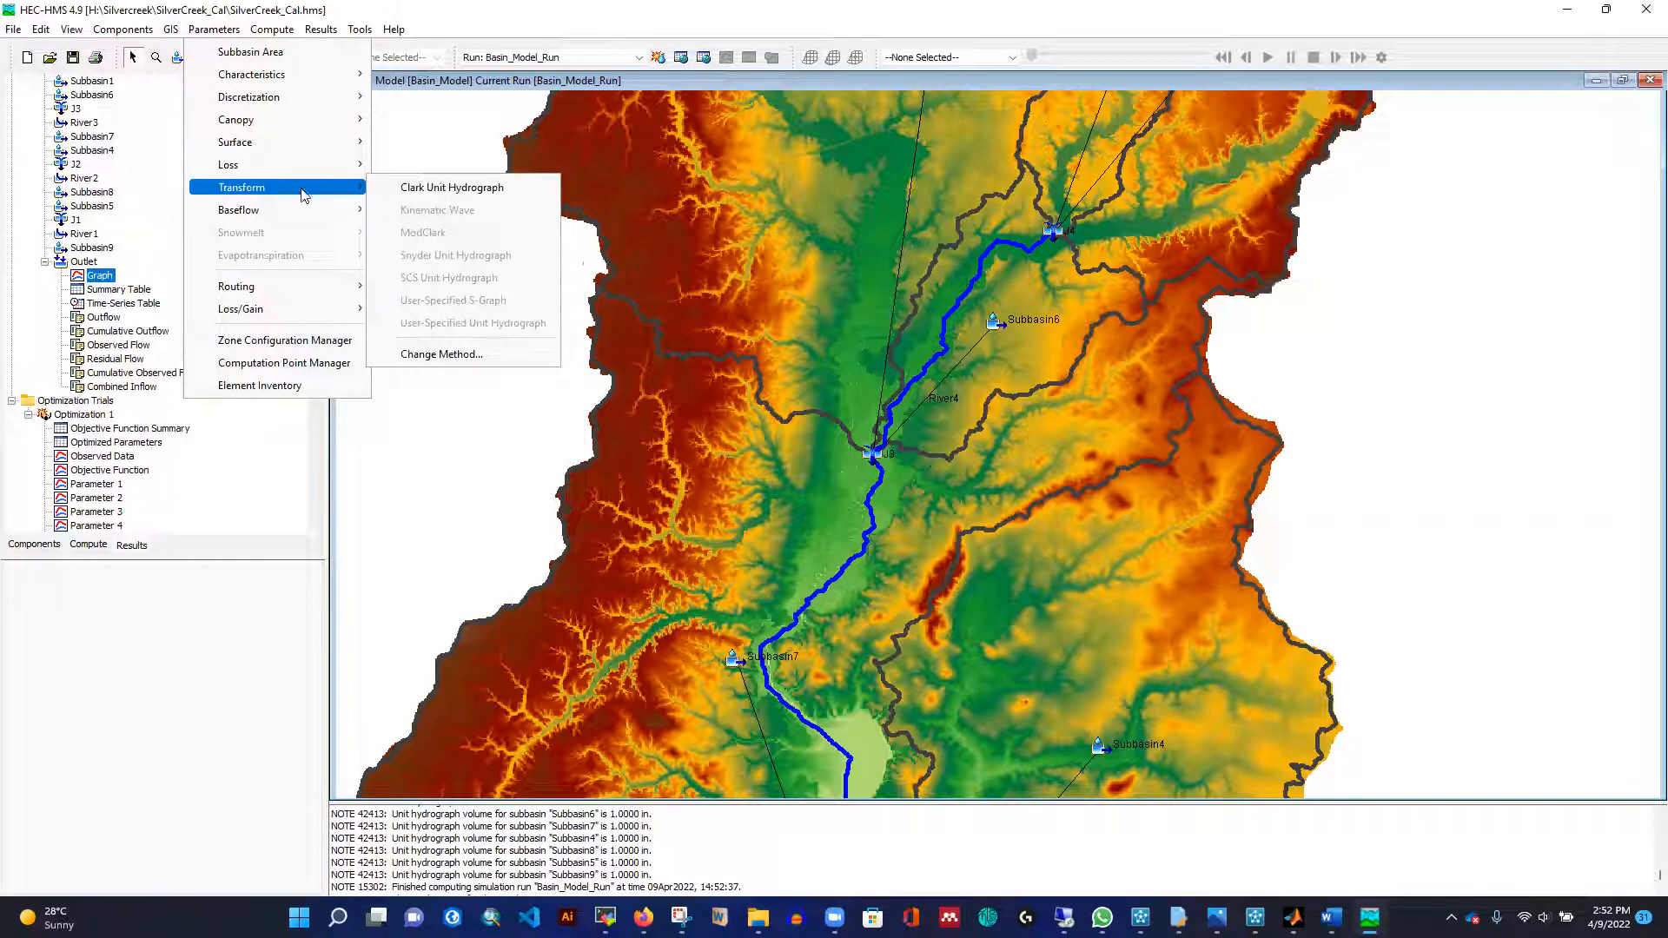
left_click(414, 191)
left_click(381, 267)
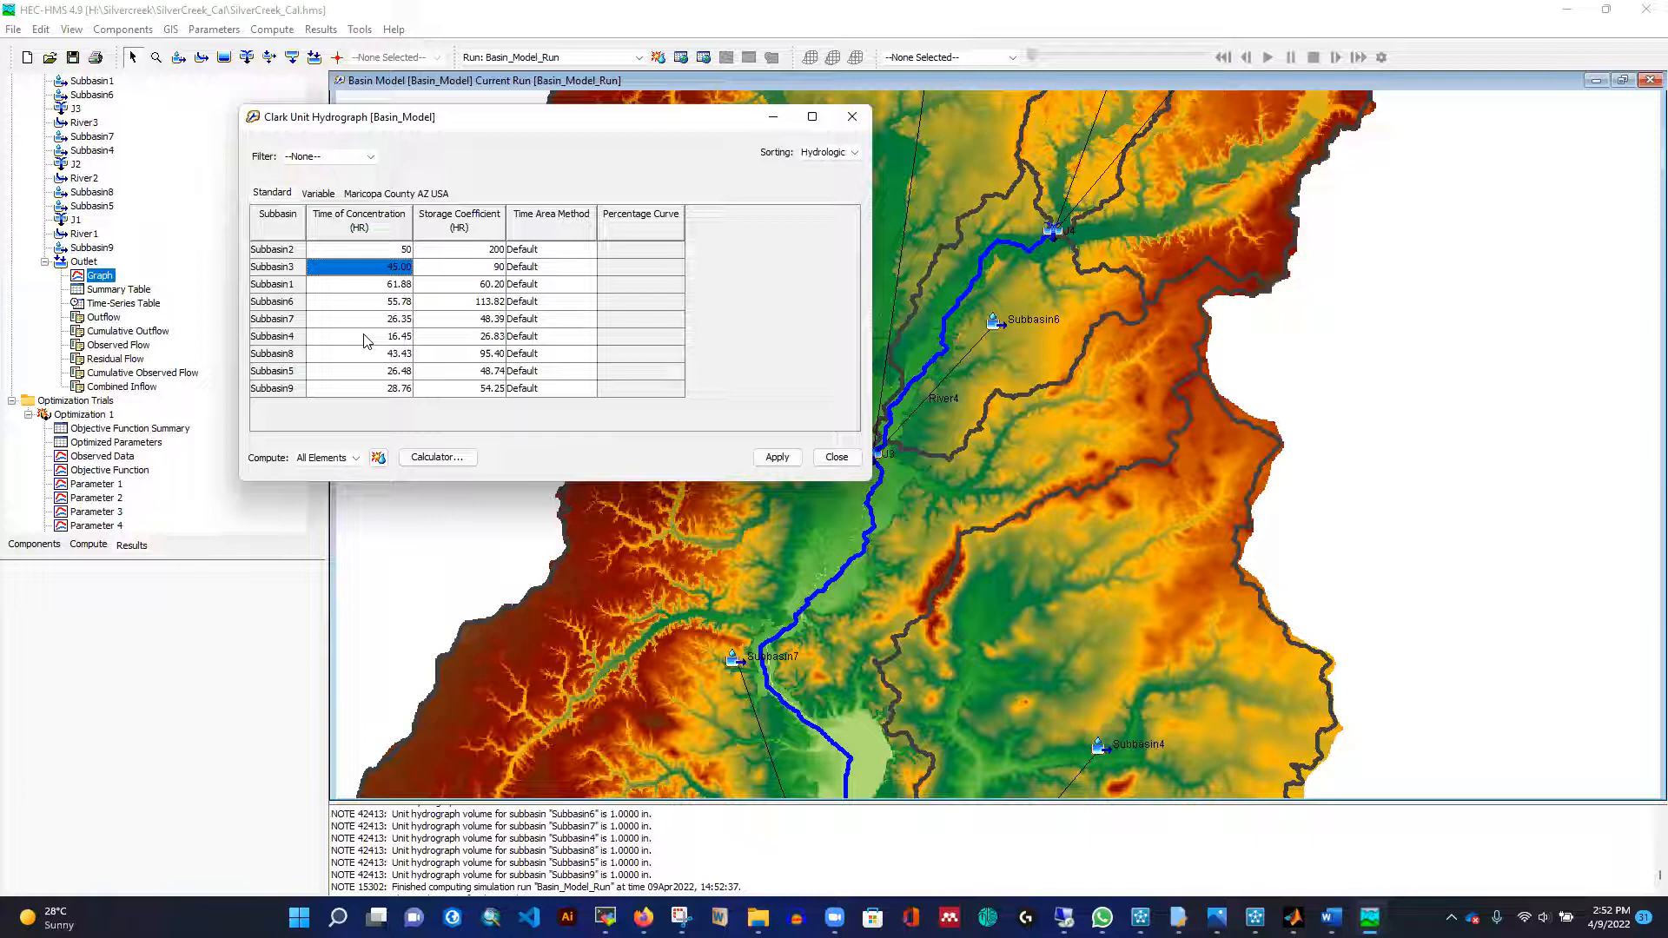
type("40")
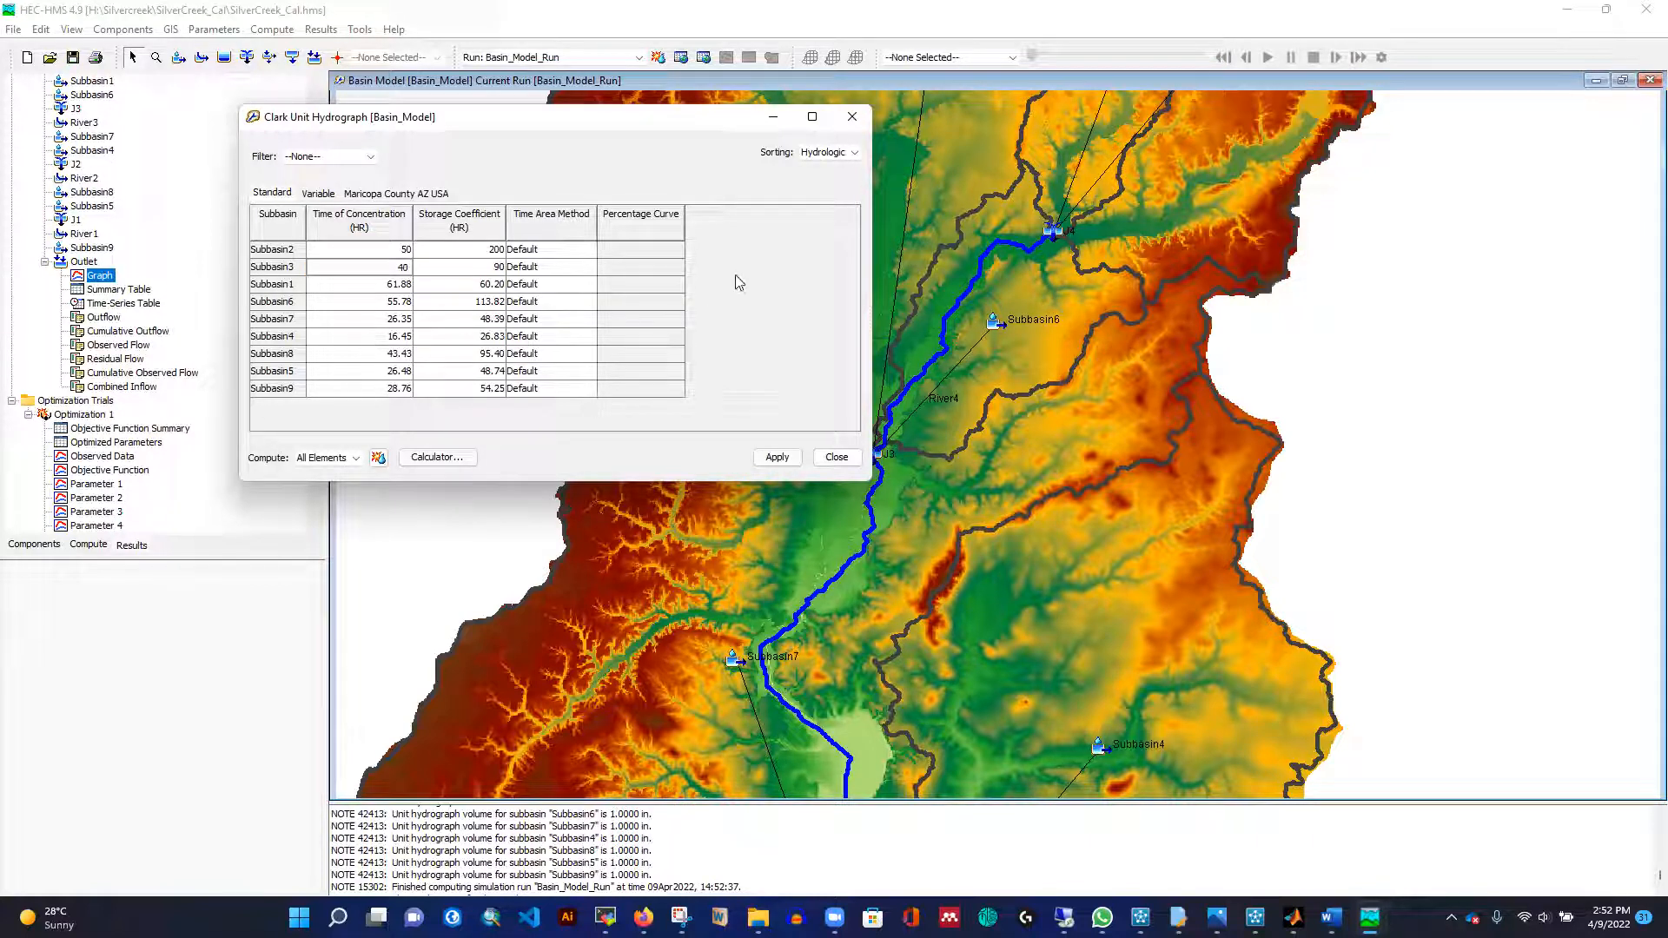
left_click(782, 459)
left_click(837, 457)
Recompute Basin_Model_Run with Subbasin3's time of concentration at 40 hr, and check the Outlet's graph and summary table.
left_click(658, 57)
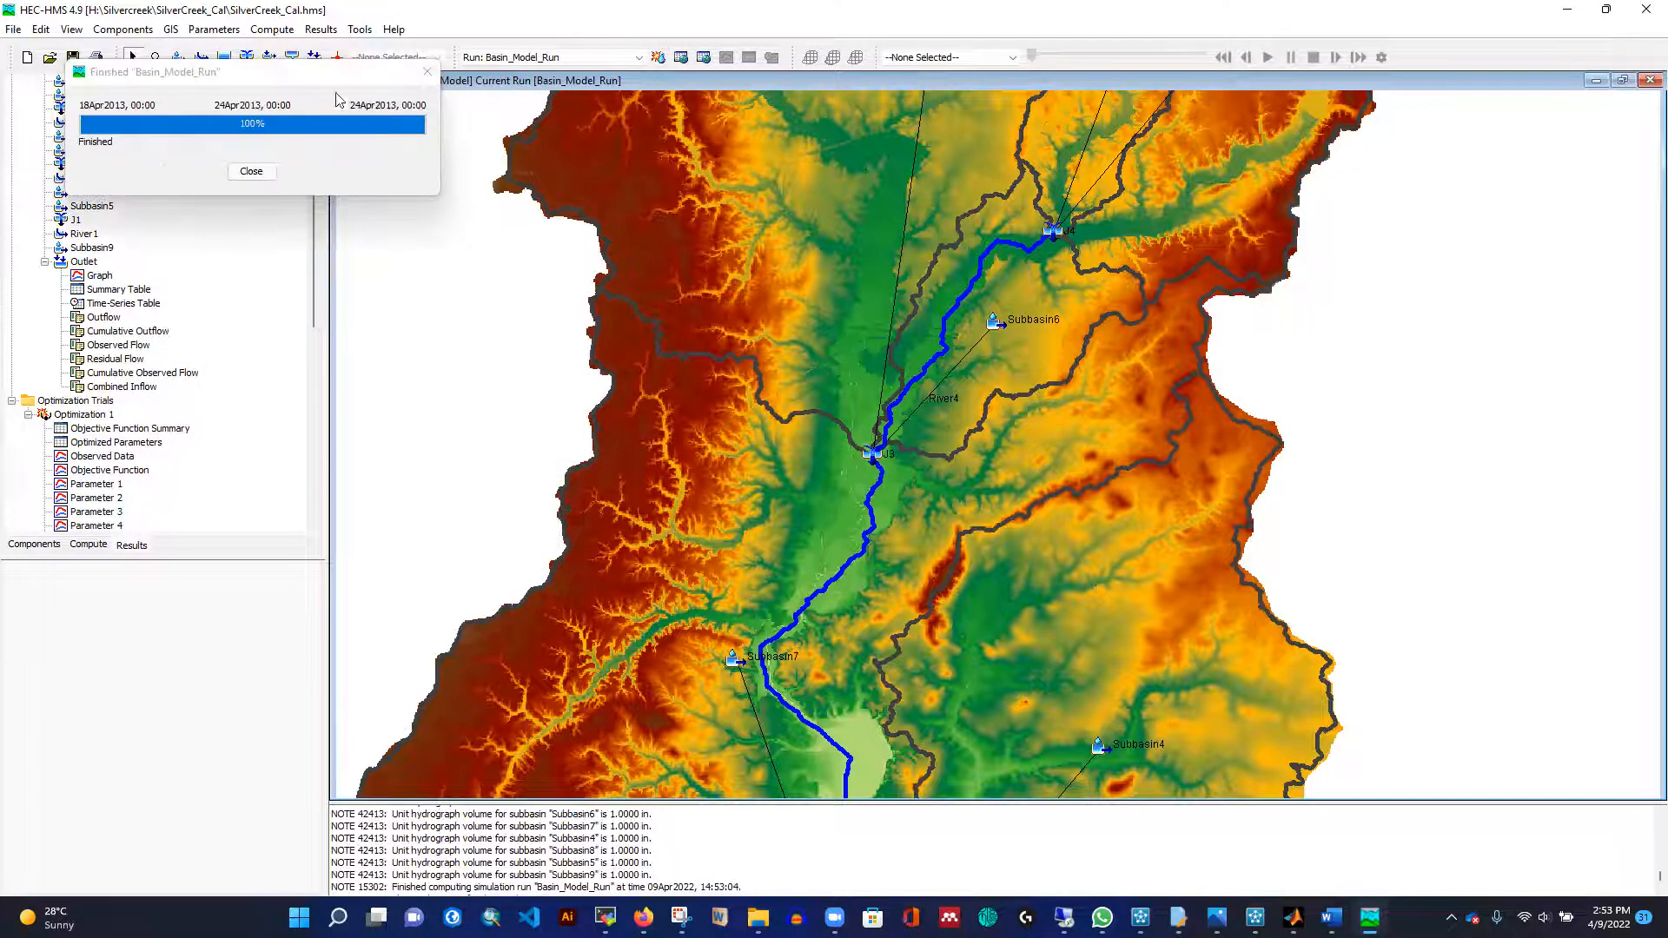
left_click(251, 172)
left_click(99, 277)
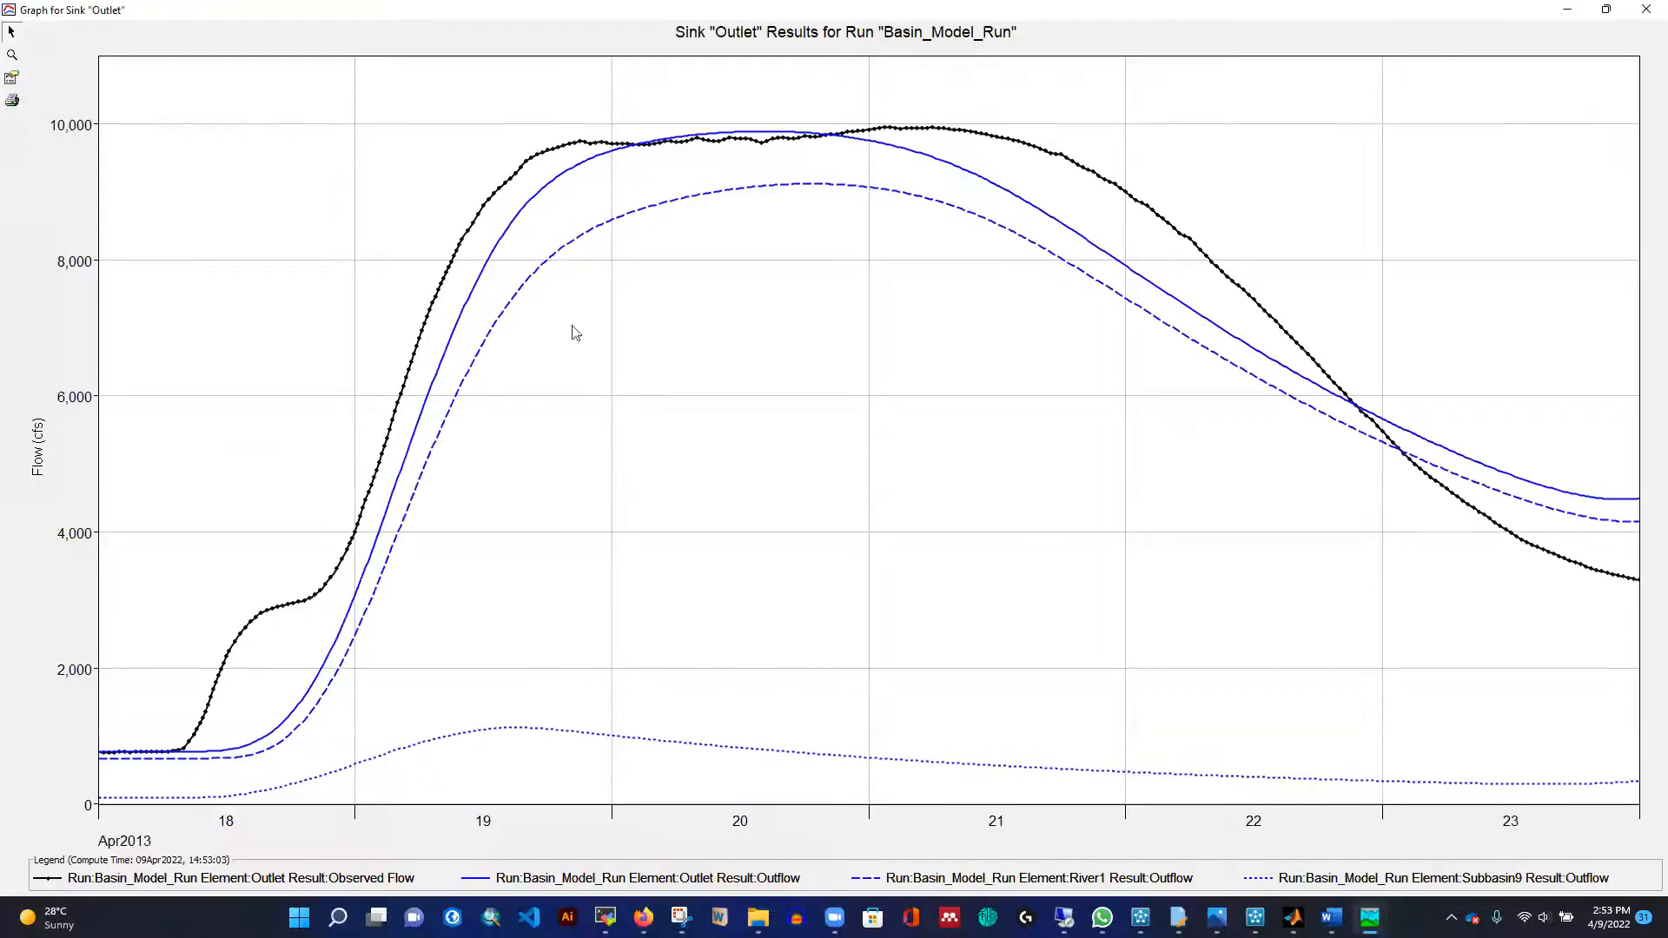
left_click(1642, 11)
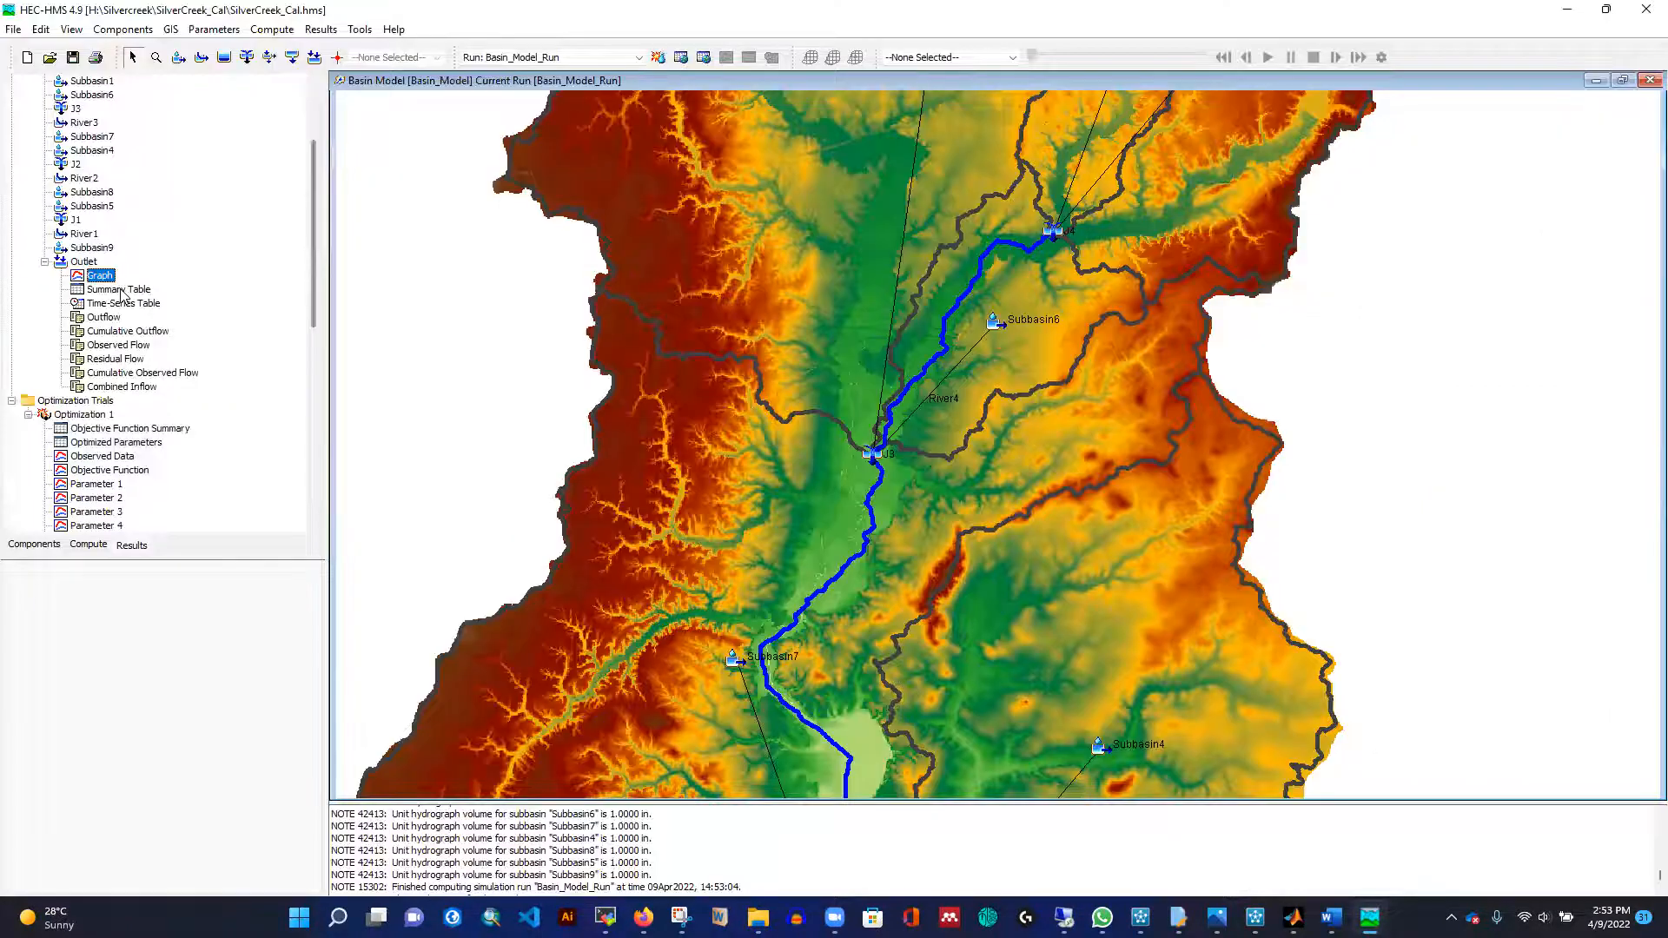
left_click(118, 289)
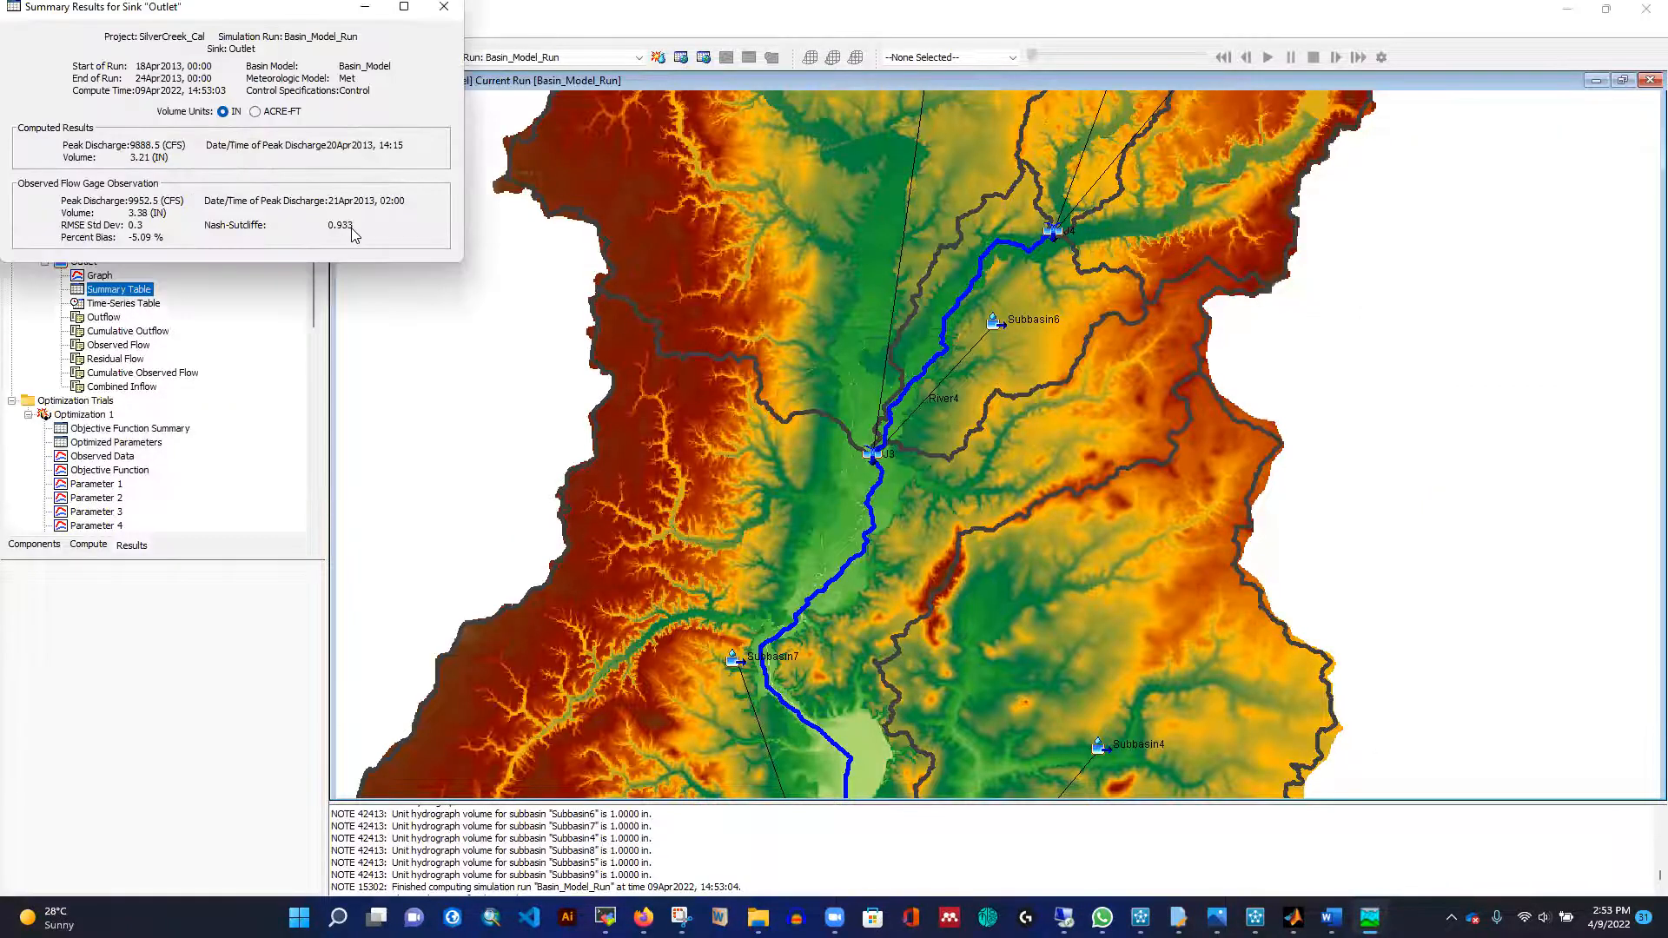
left_click(448, 14)
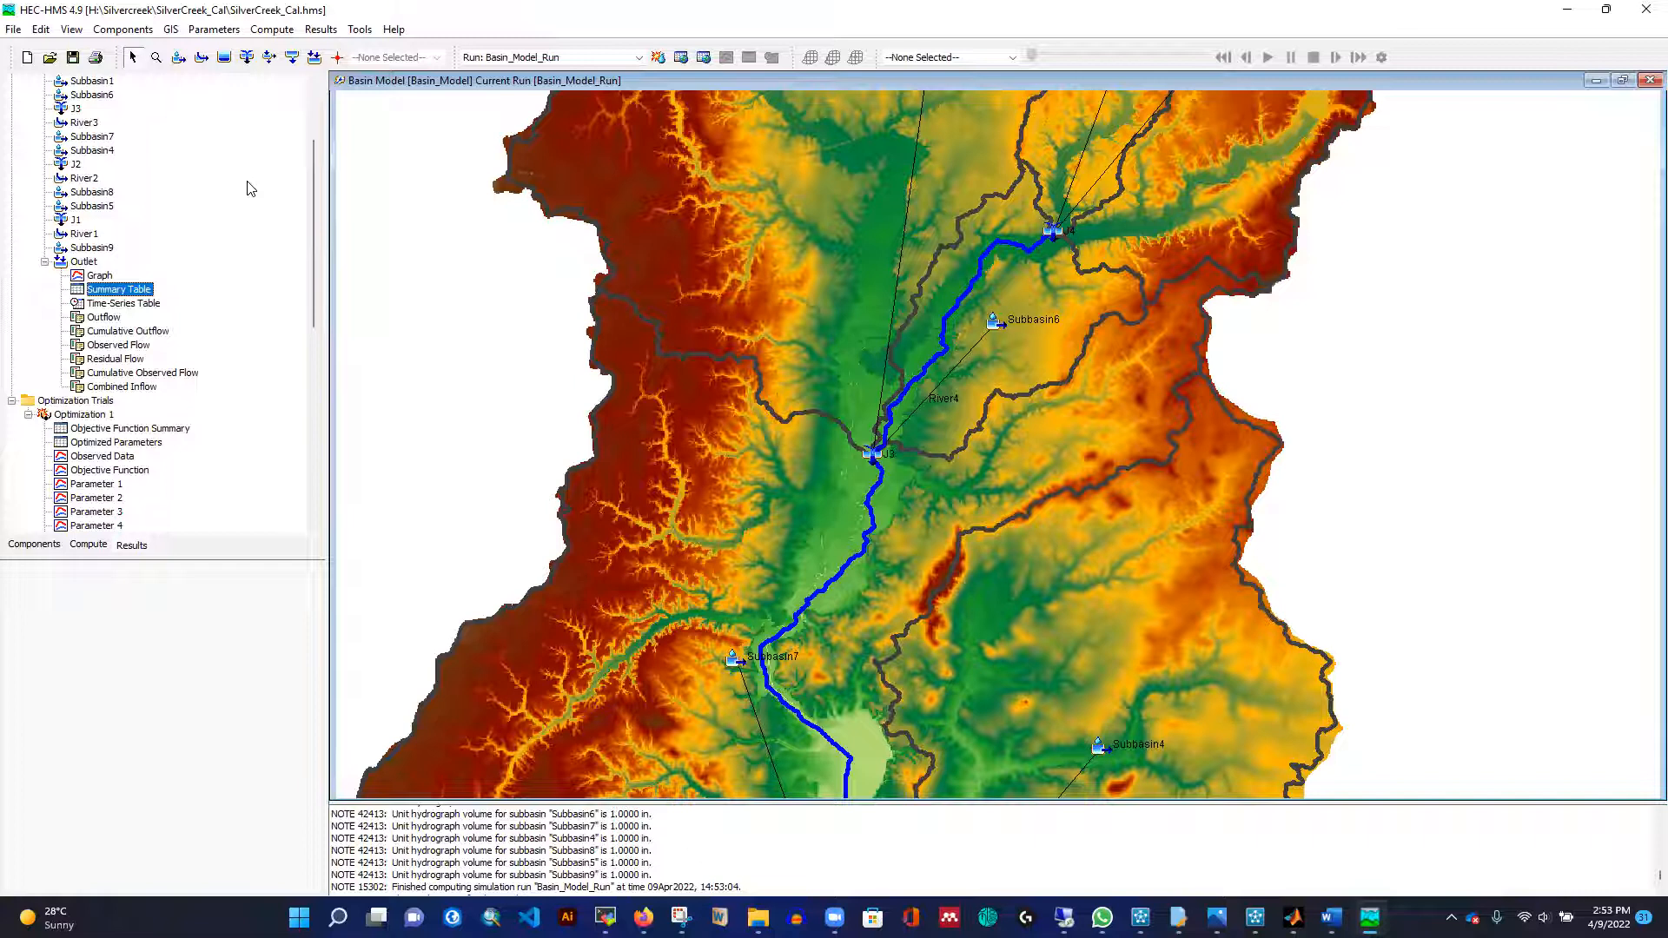
left_click(212, 30)
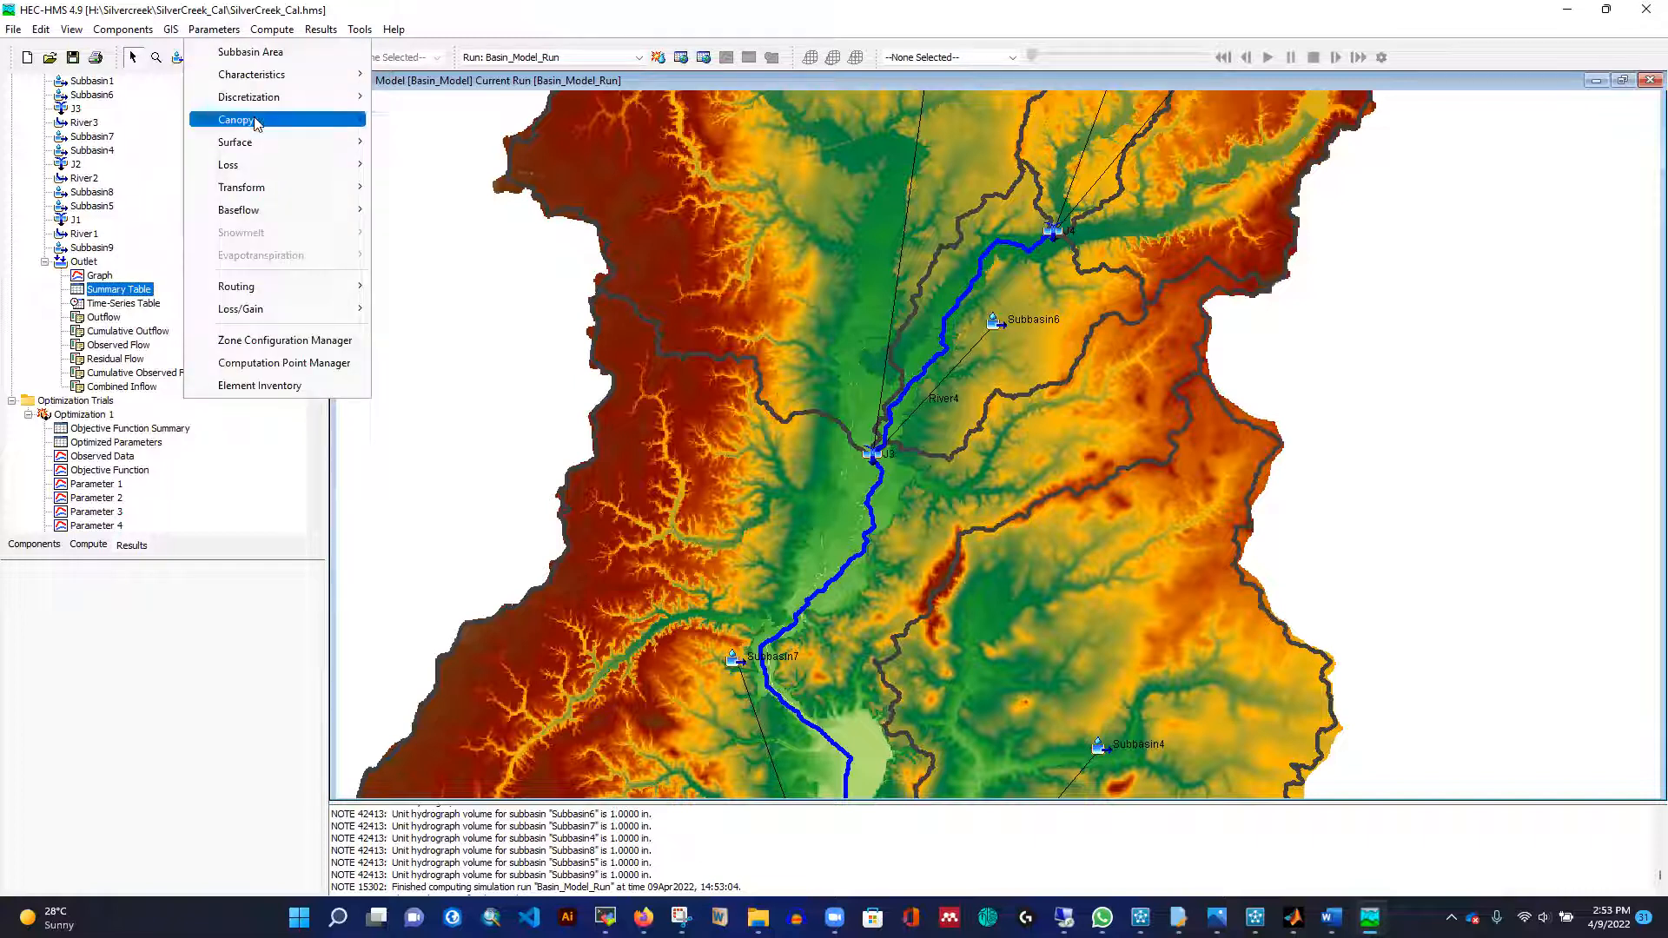
mouse_move(348, 167)
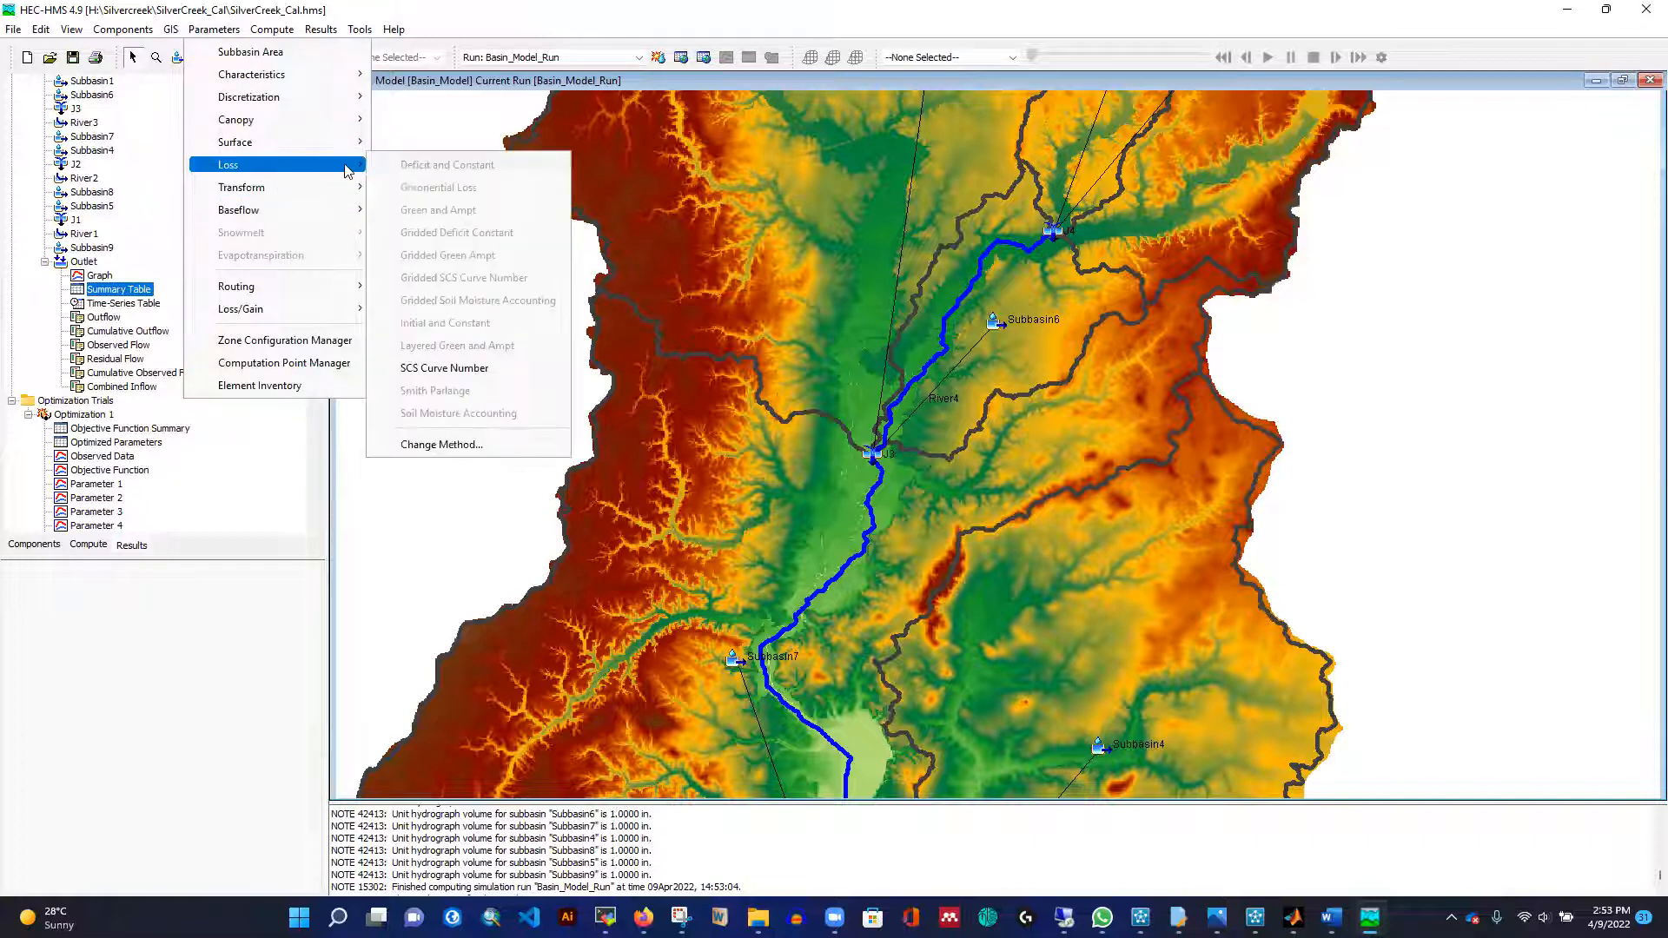
left_click(426, 366)
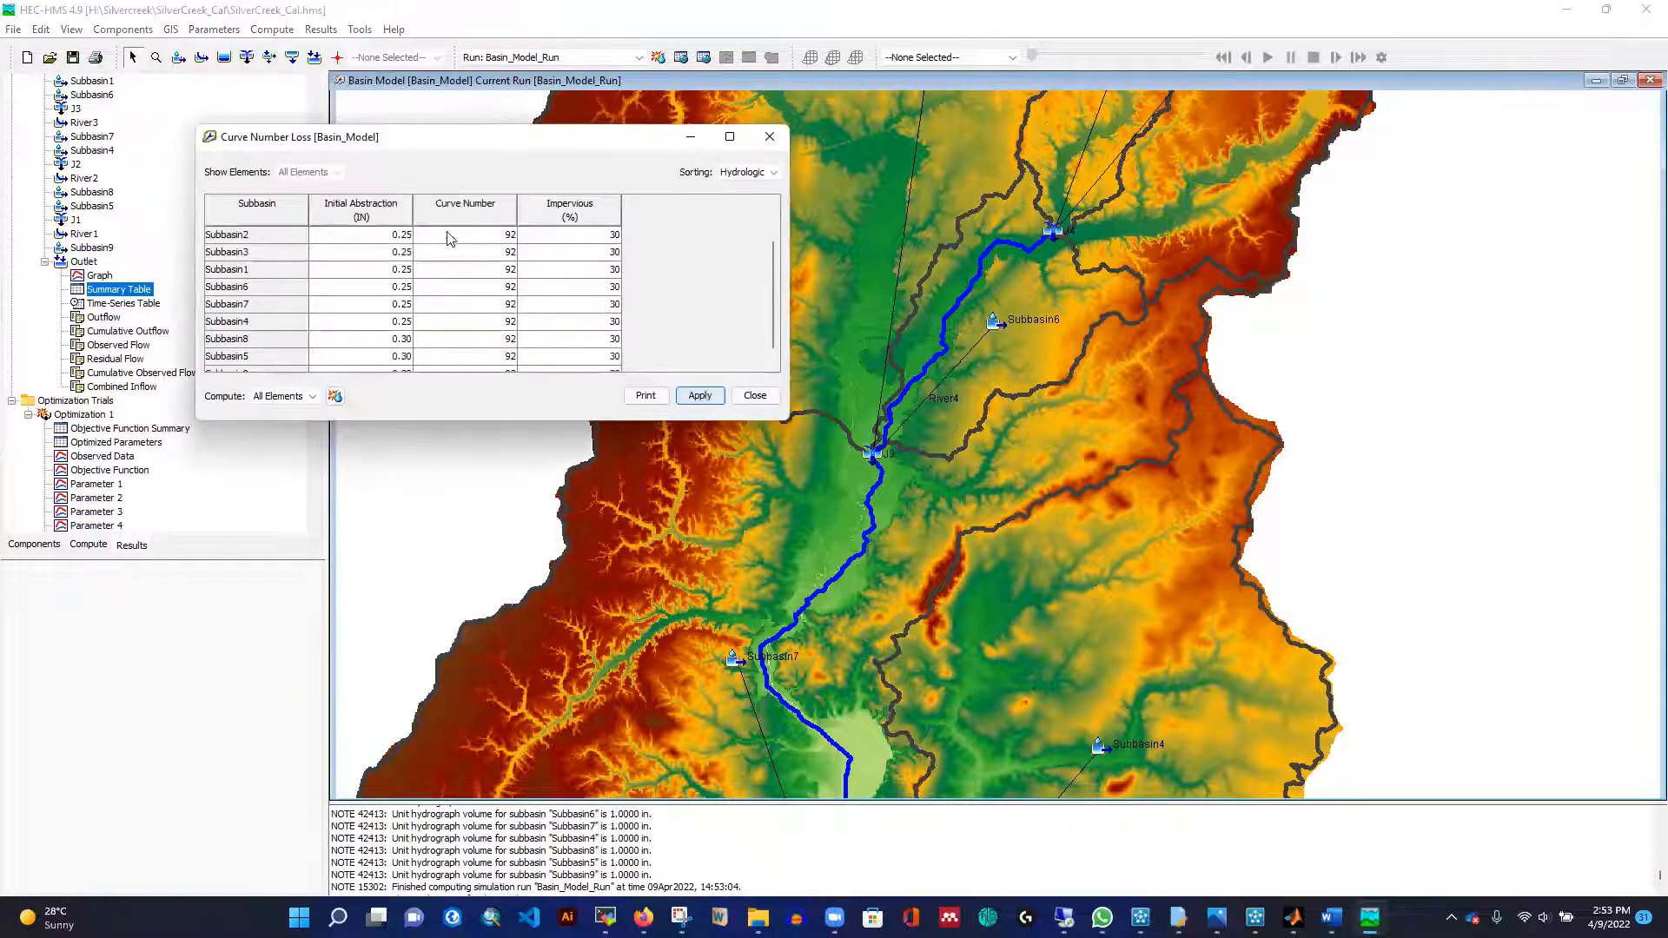
left_click(770, 137)
Set the Clark Unit Hydrograph time of concentration of Subbasin1 to 56 hr, apply the change and close the editor.
left_click(215, 29)
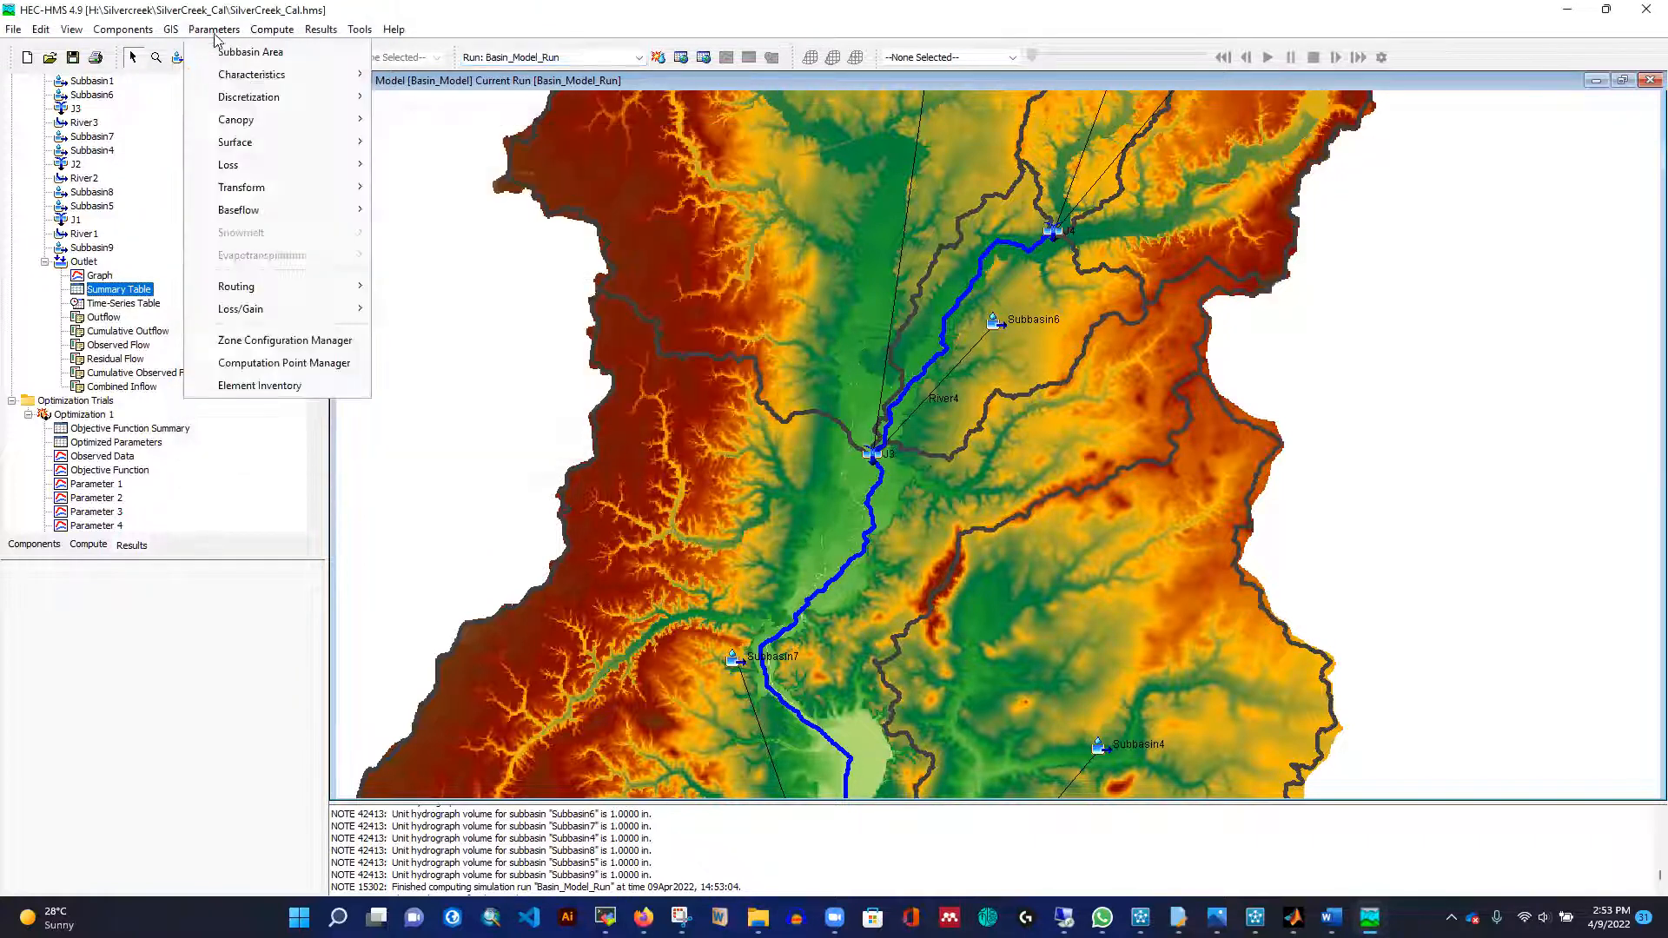
mouse_move(297, 190)
left_click(382, 191)
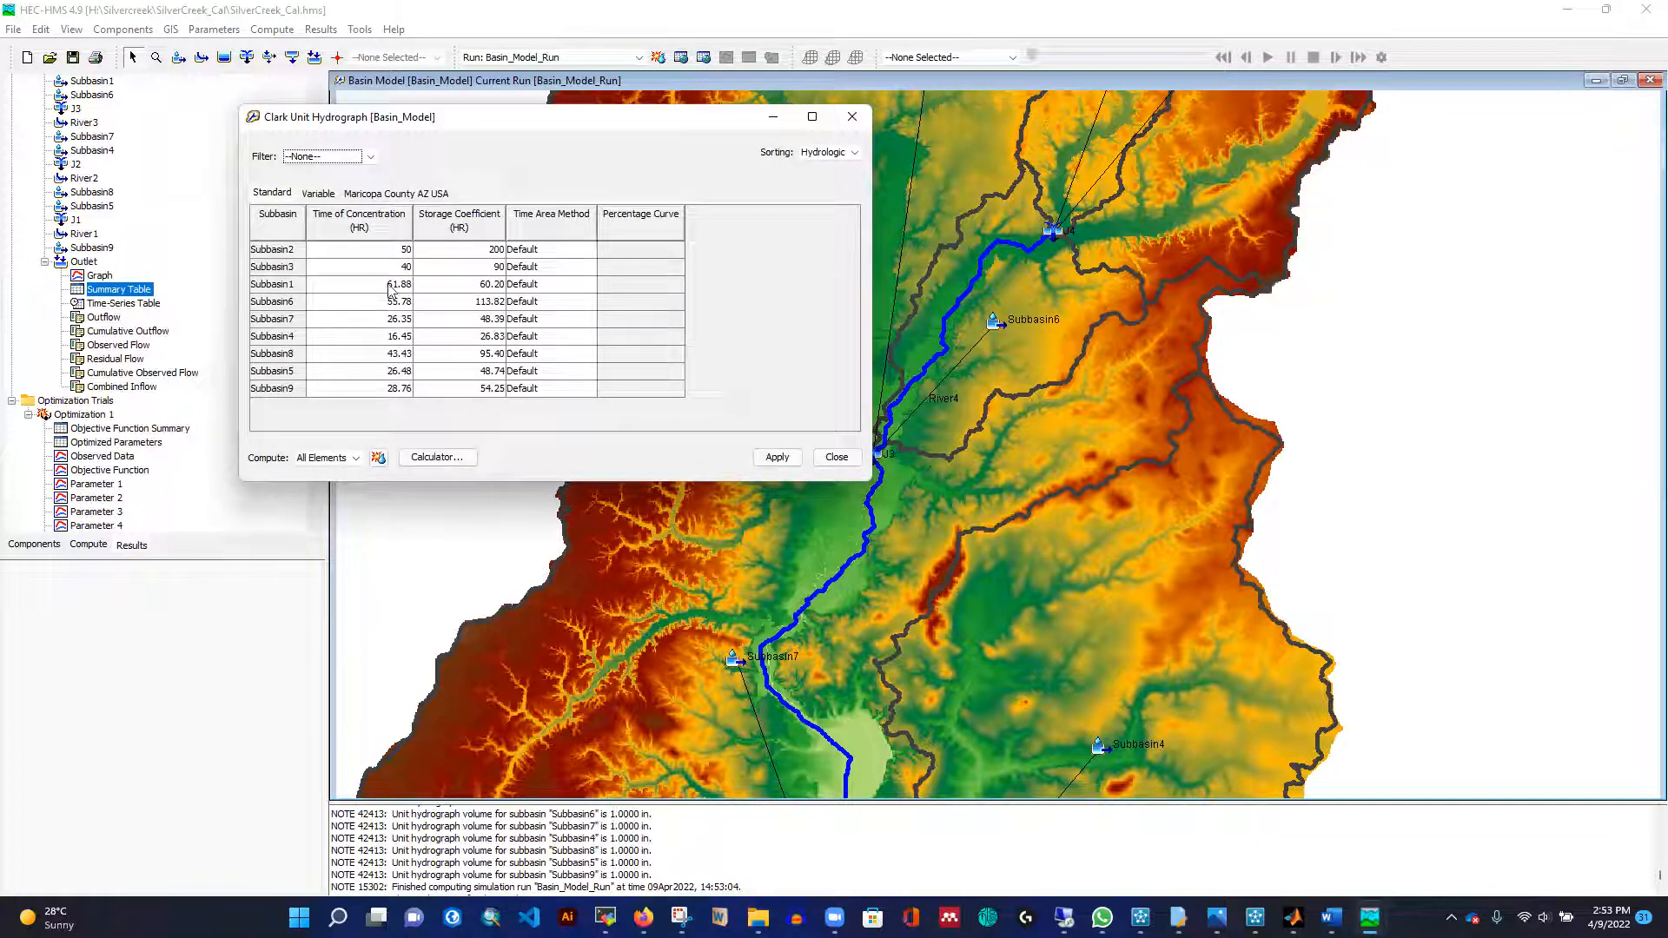
left_click(387, 285)
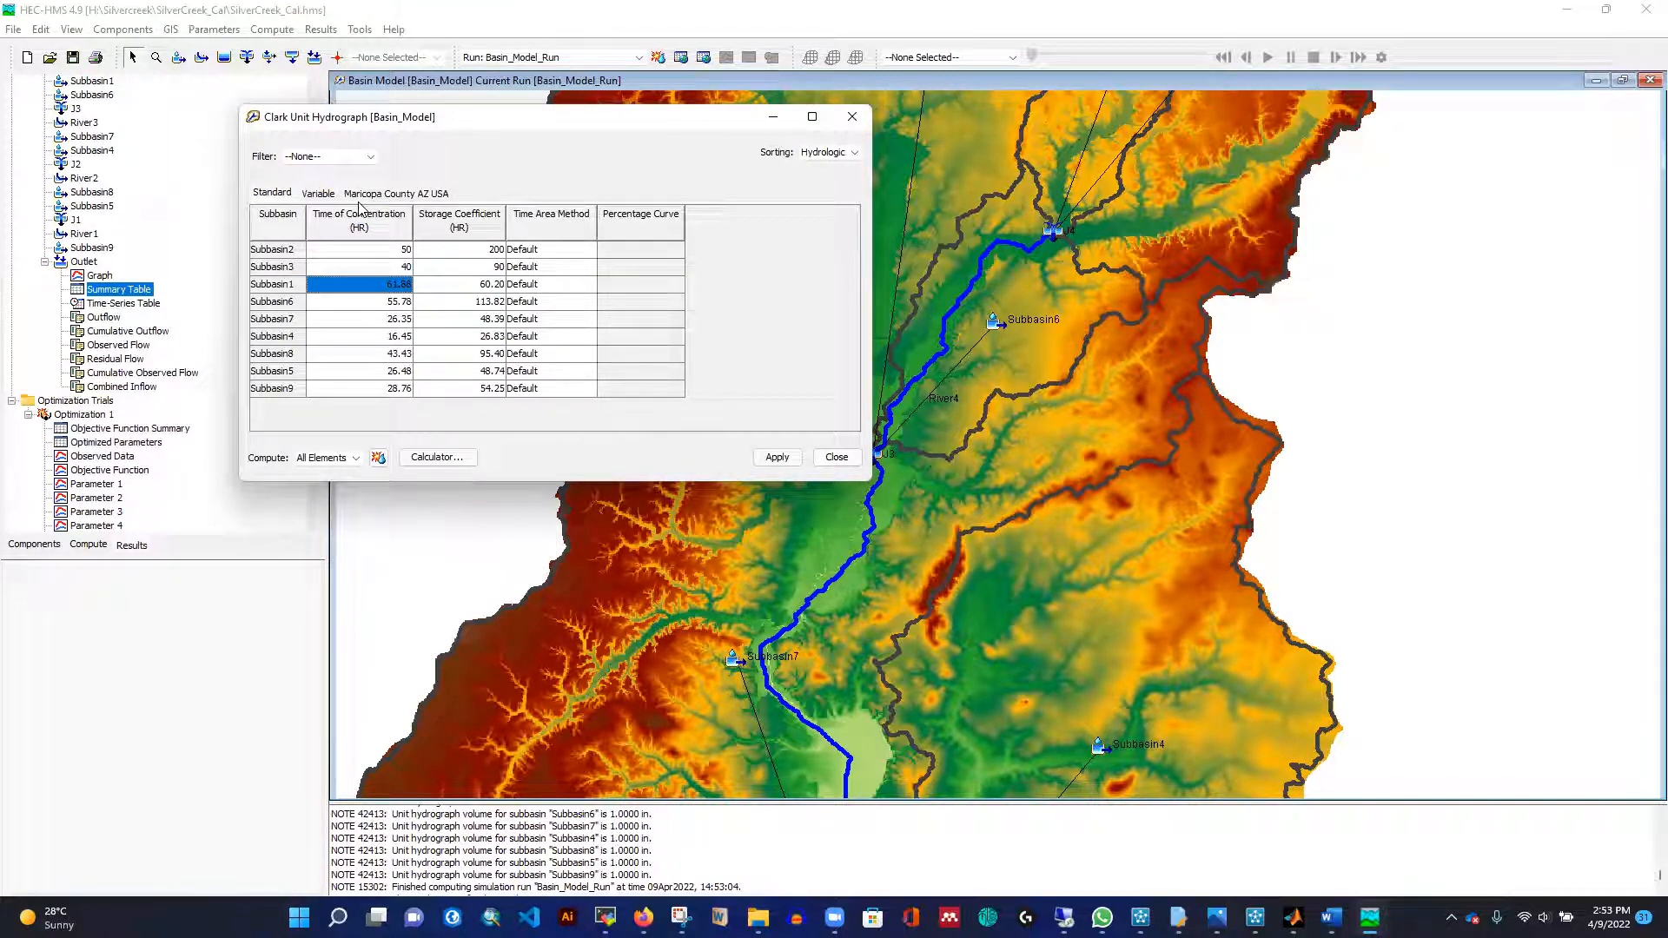
type("56")
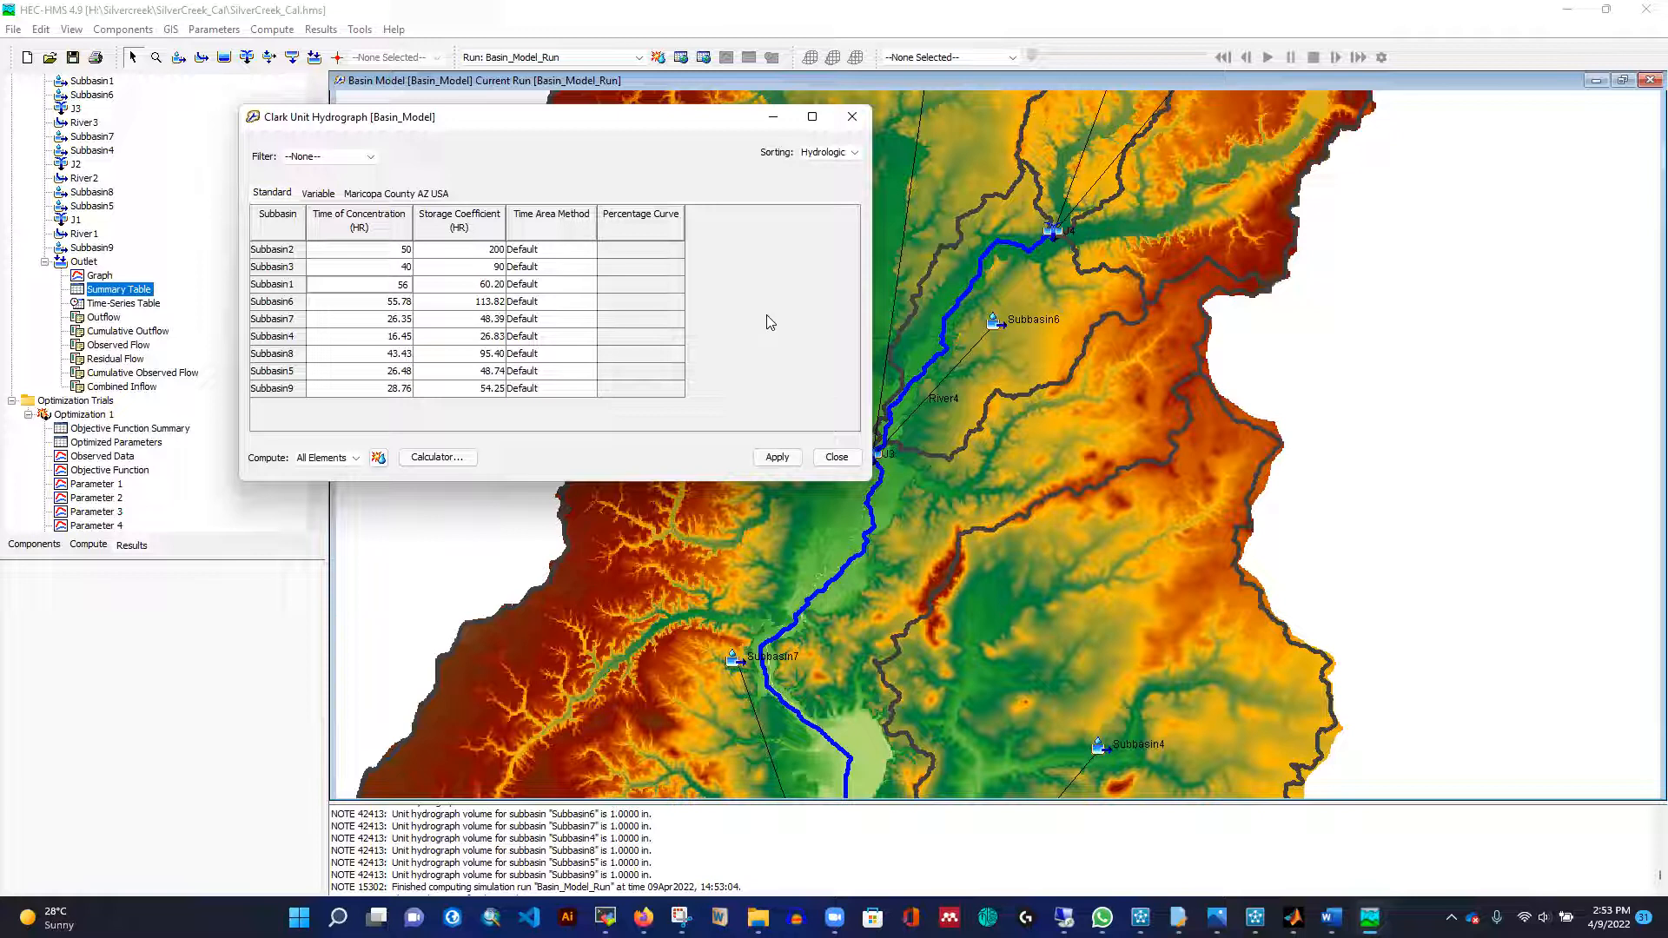
left_click(776, 457)
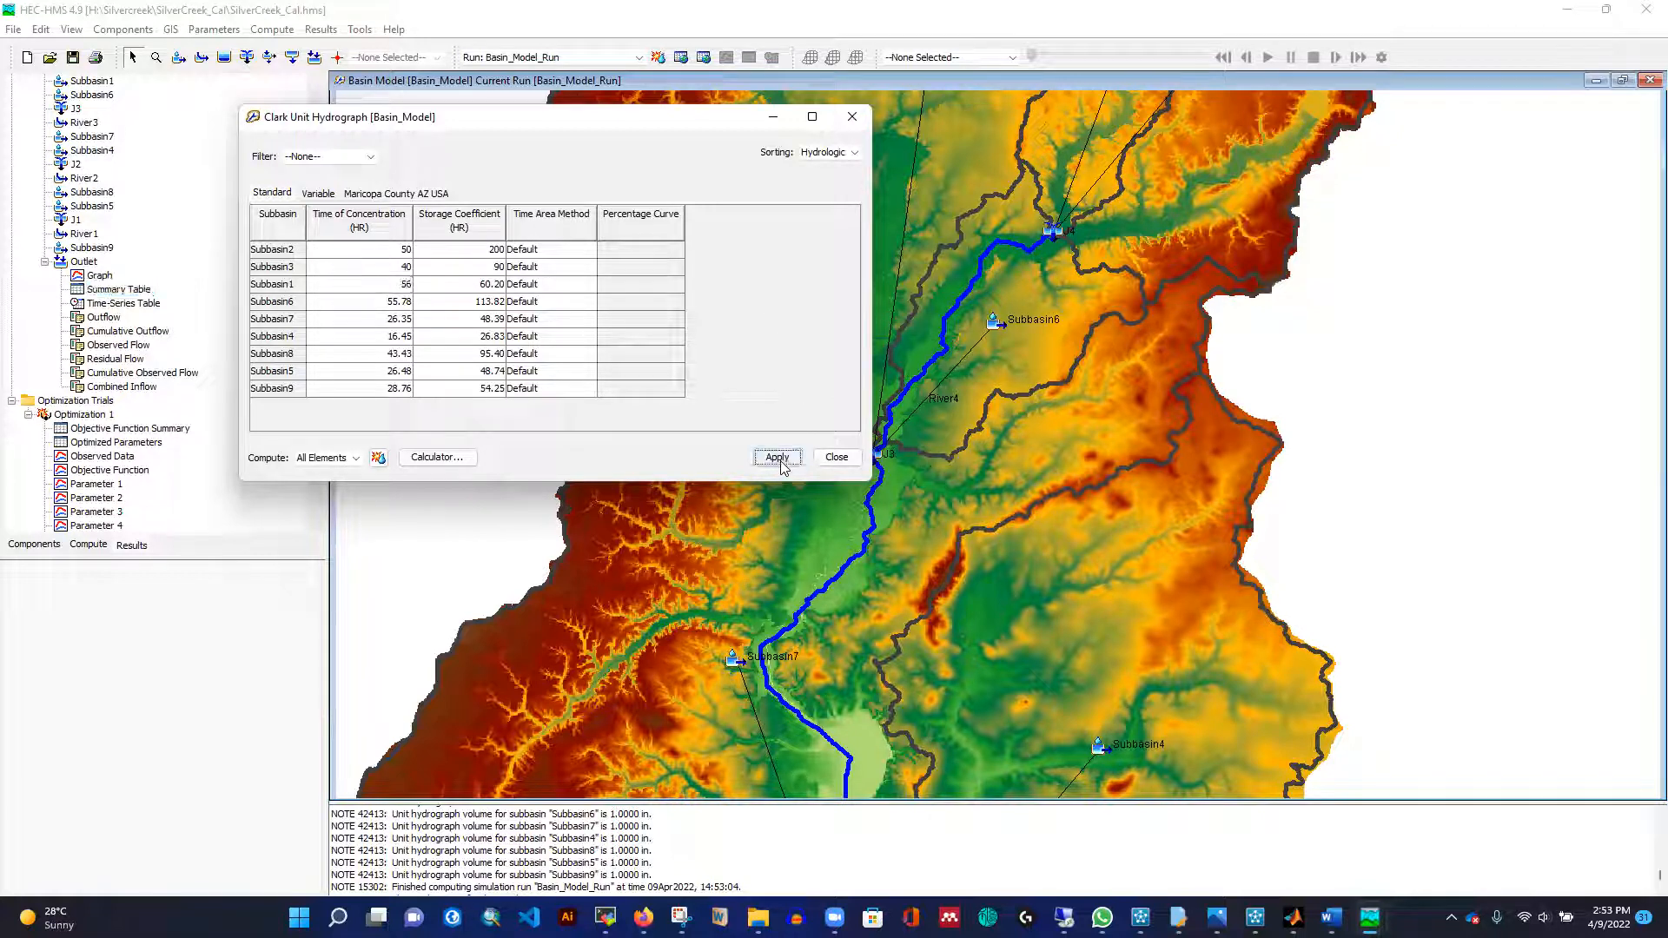
left_click(825, 458)
Recompute Basin_Model_Run with Subbasin1's time of concentration at 56 hr, and check the Outlet's enlarged graph and summary table.
left_click(658, 56)
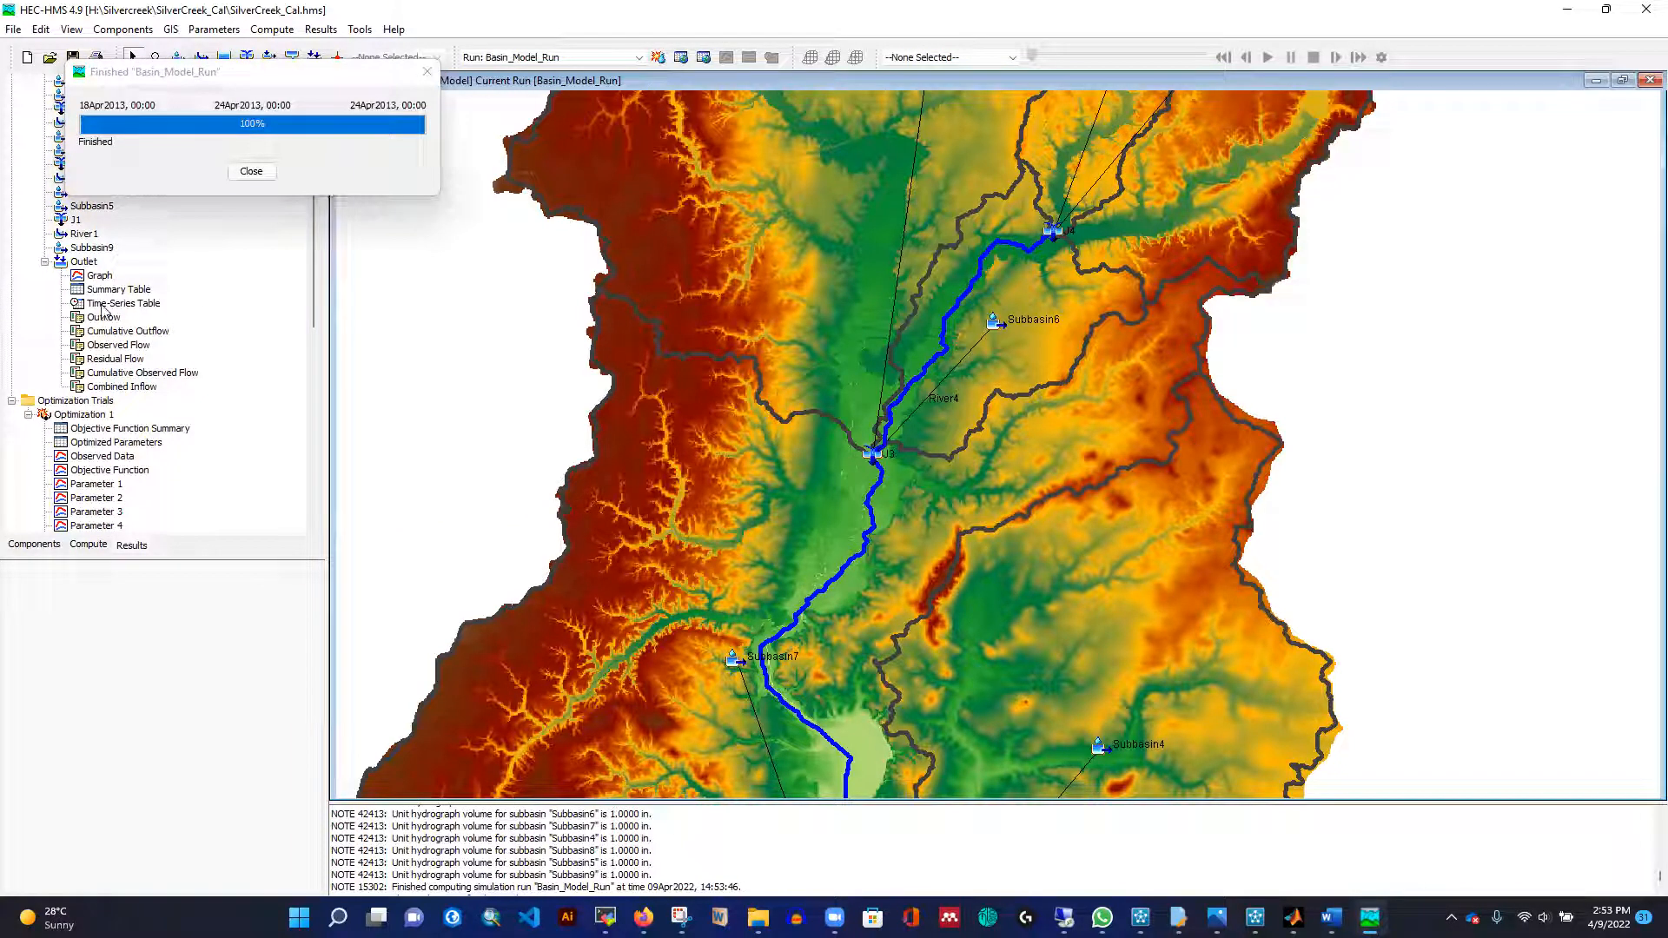
left_click(99, 275)
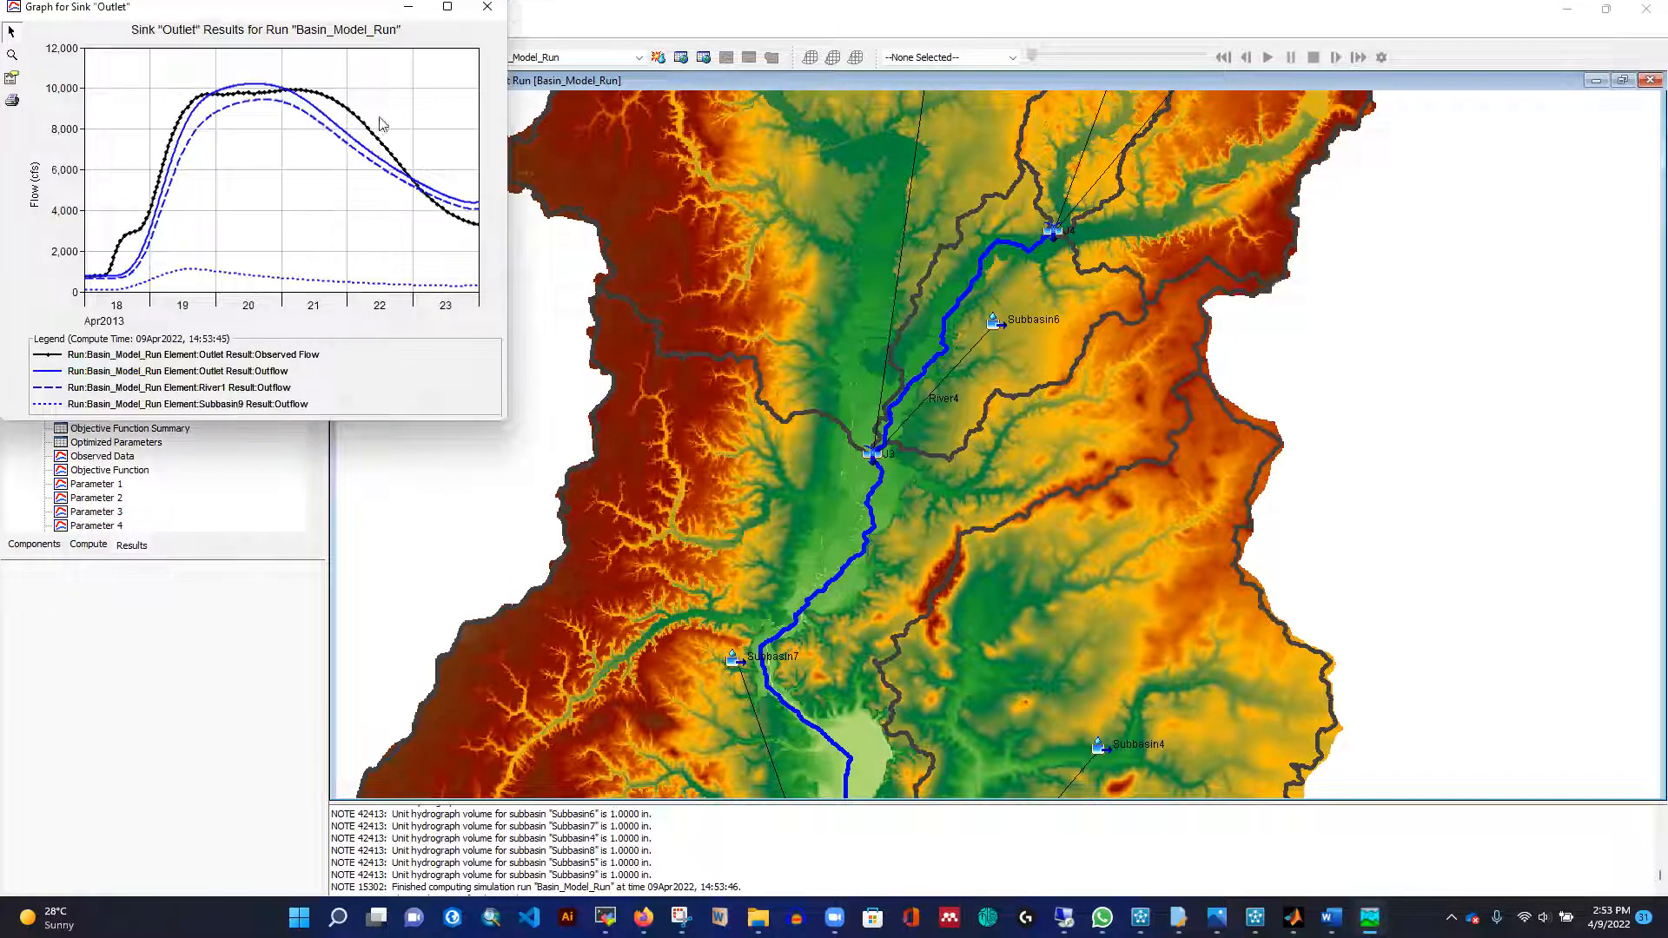
left_click(448, 7)
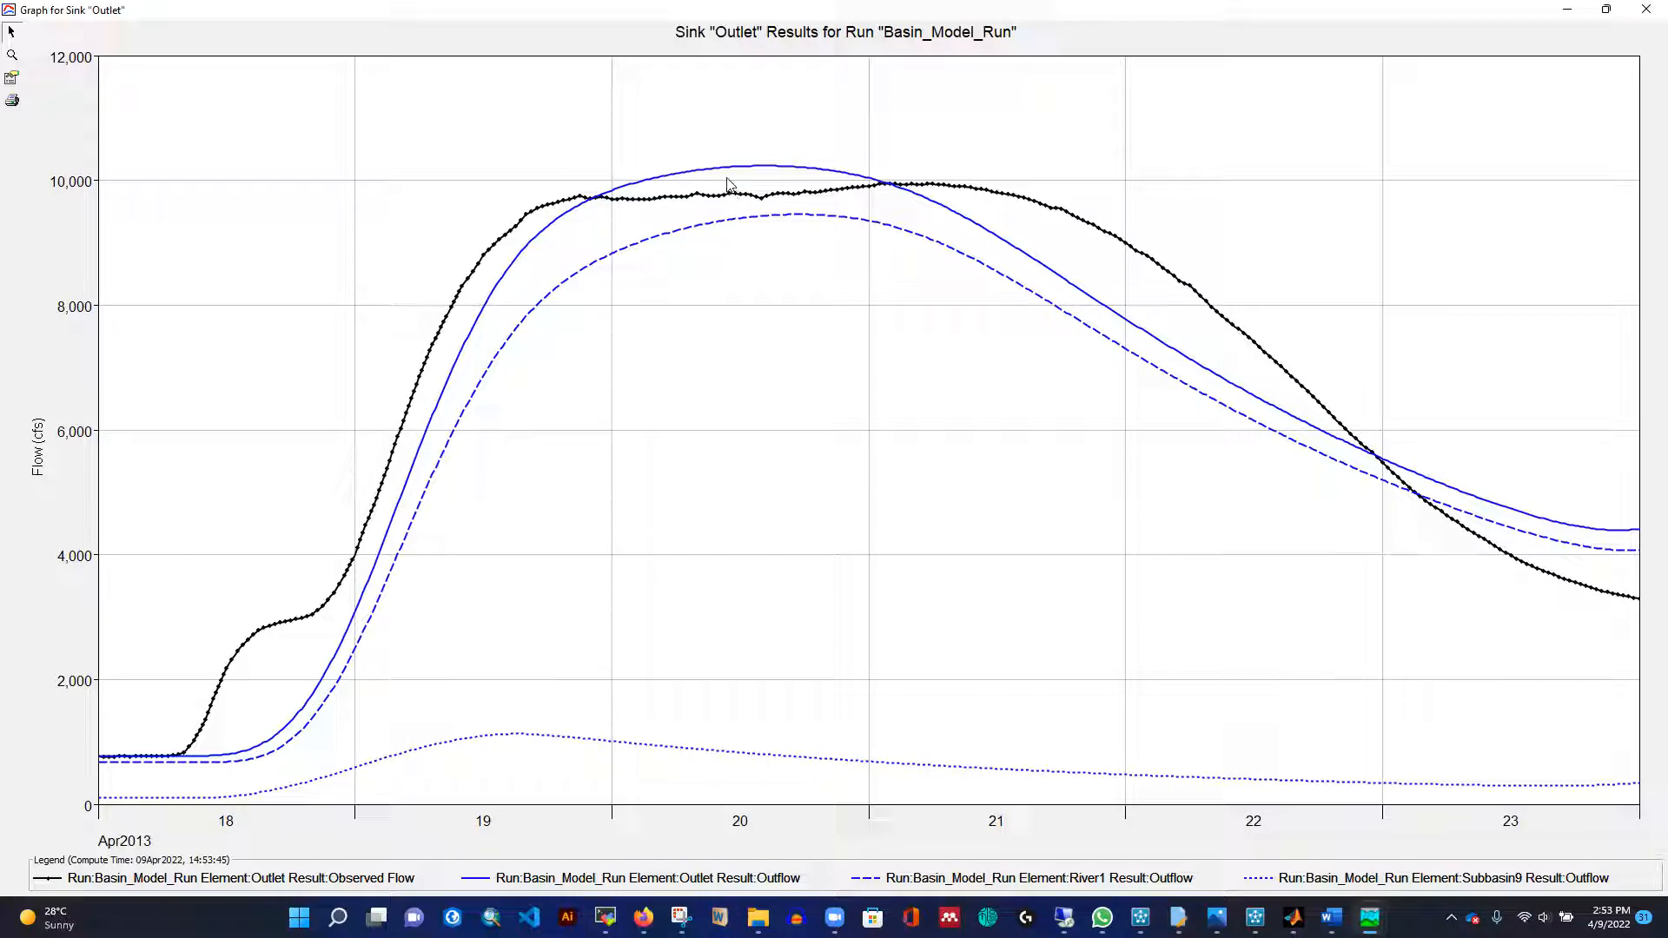
left_click(1643, 17)
left_click(139, 293)
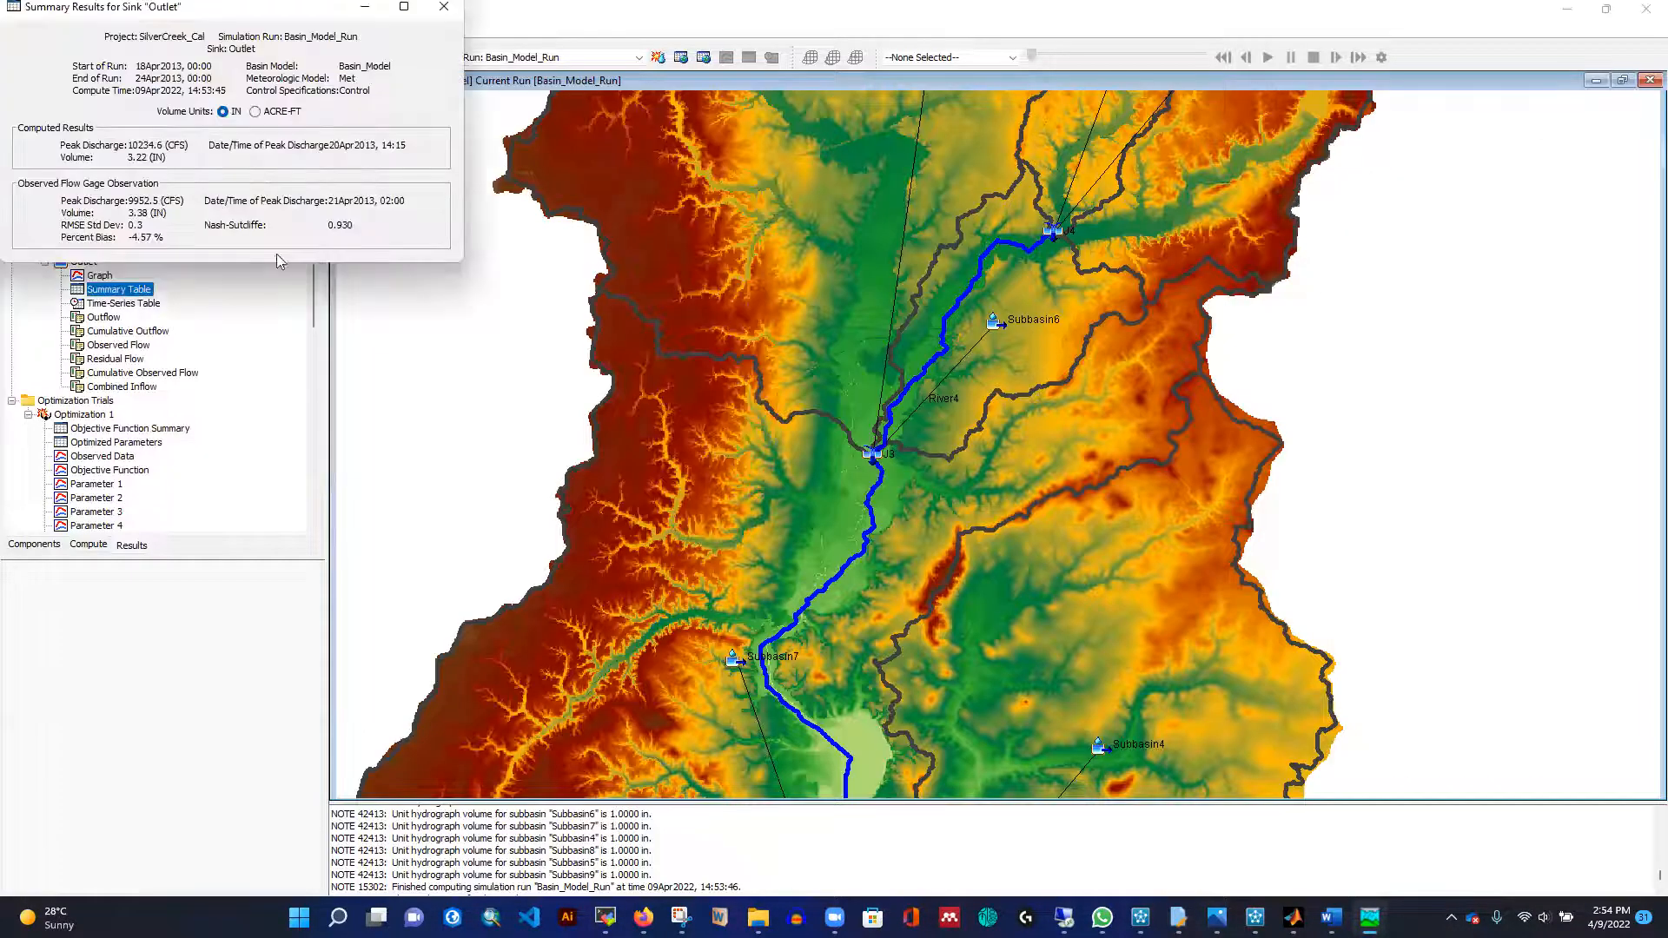
left_click(446, 8)
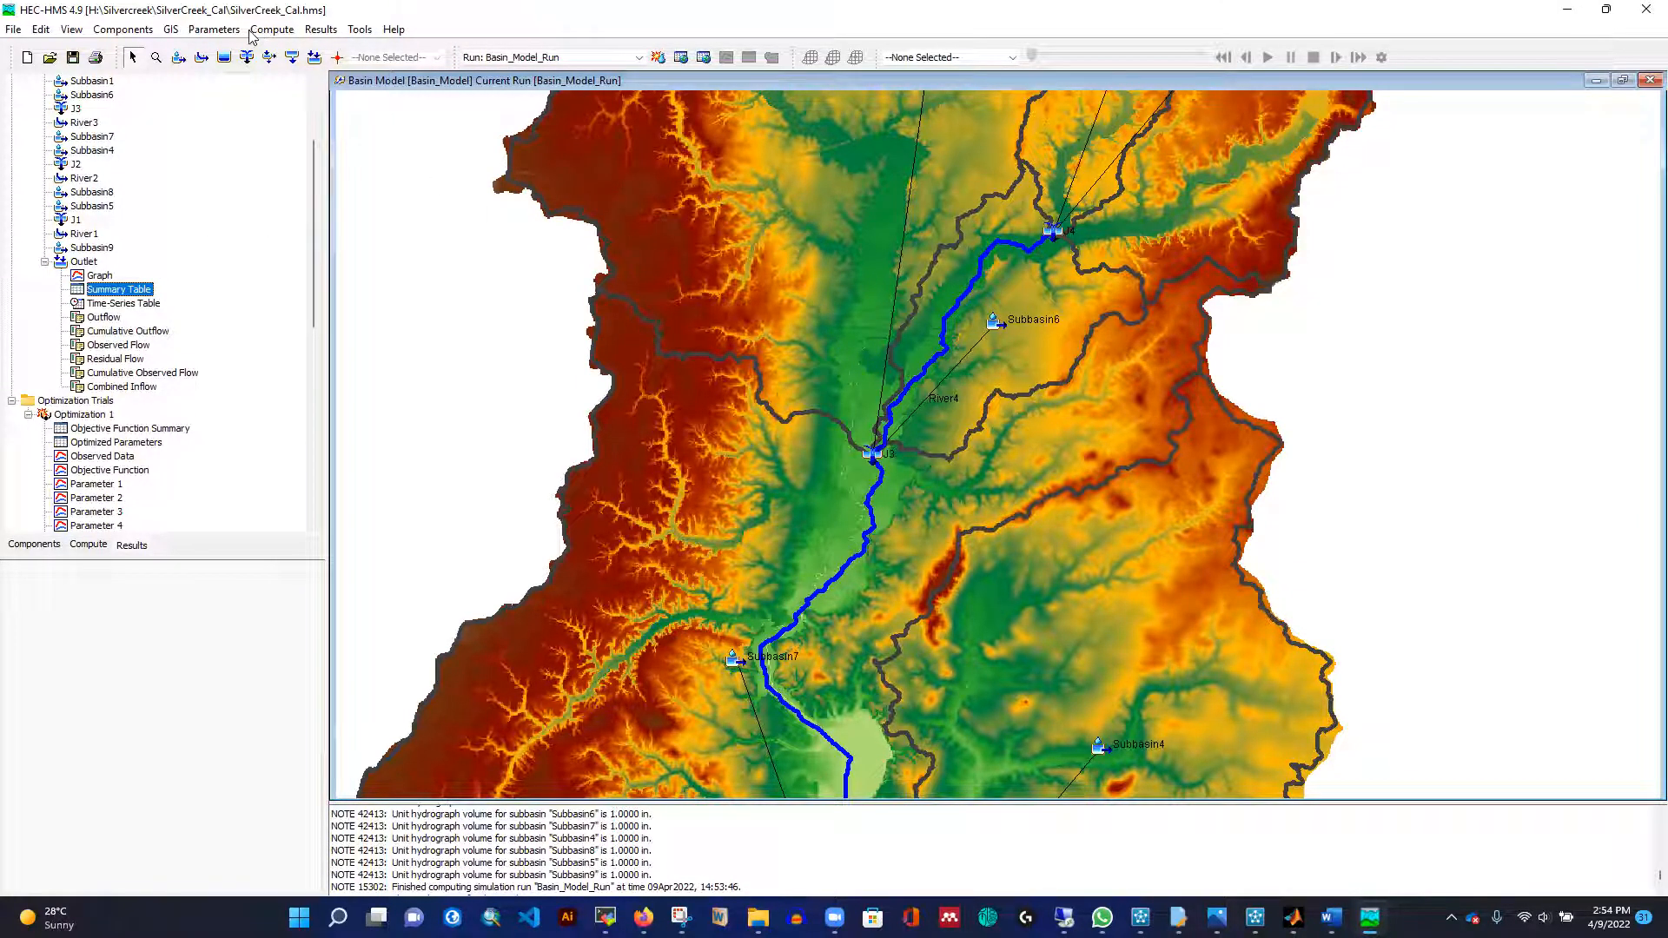
Set the Clark Unit Hydrograph times of concentration to 50 hr for Subbasin6, 24 hr for Subbasin7 and 14.5 hr for Subbasin4.
left_click(221, 32)
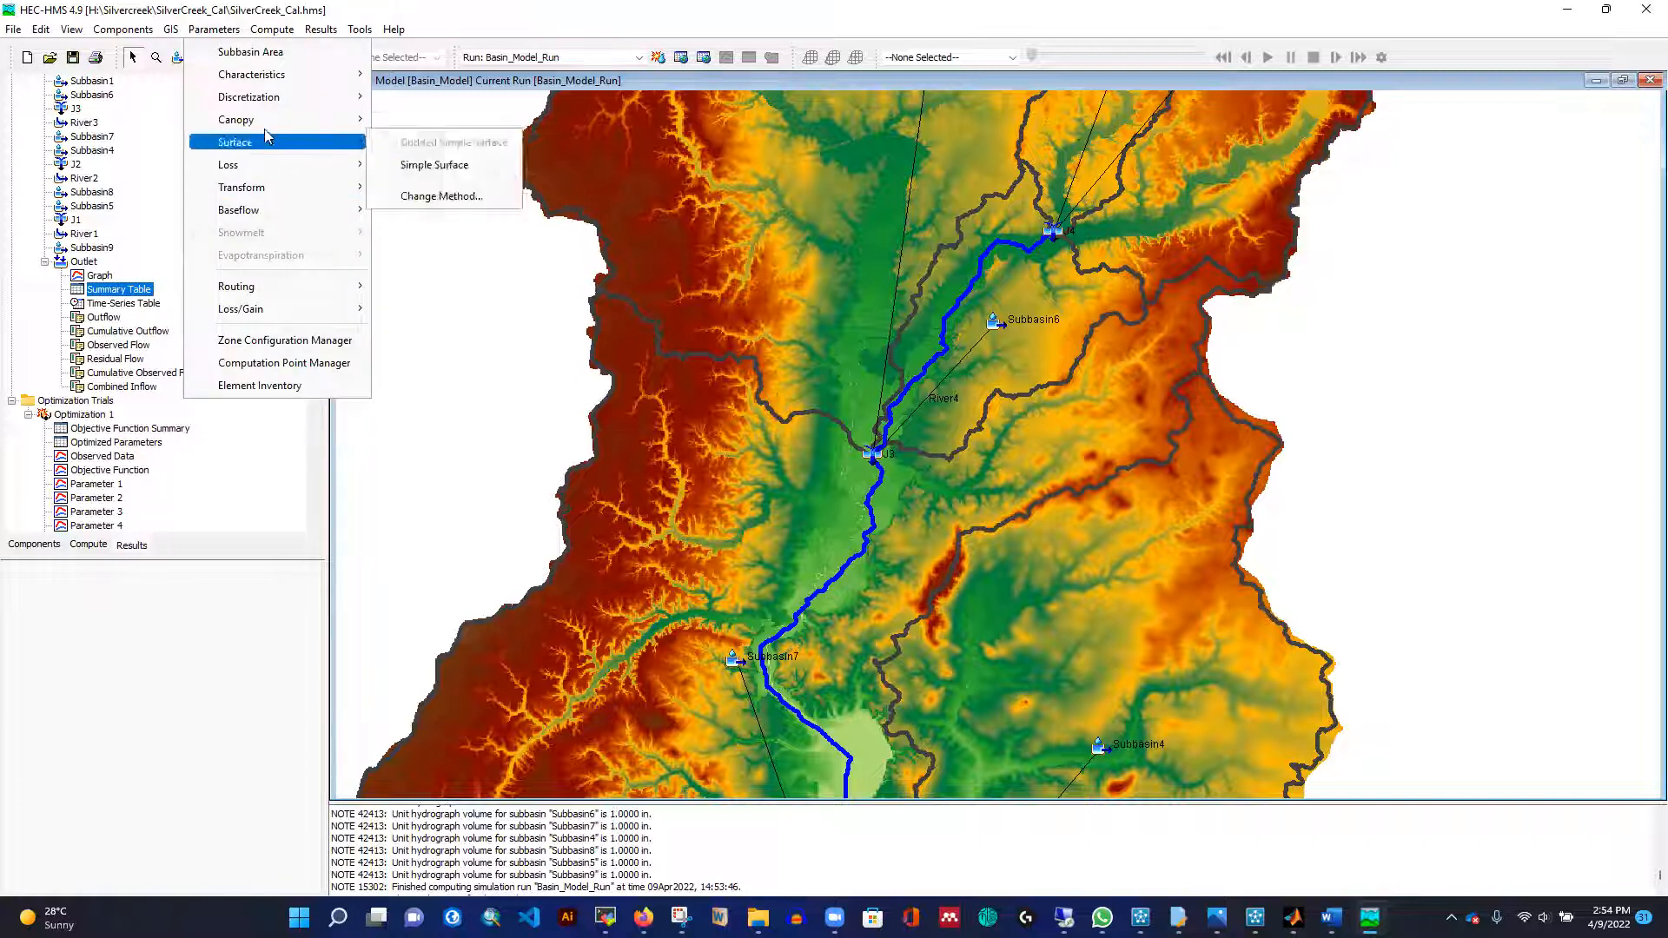
mouse_move(352, 189)
left_click(417, 189)
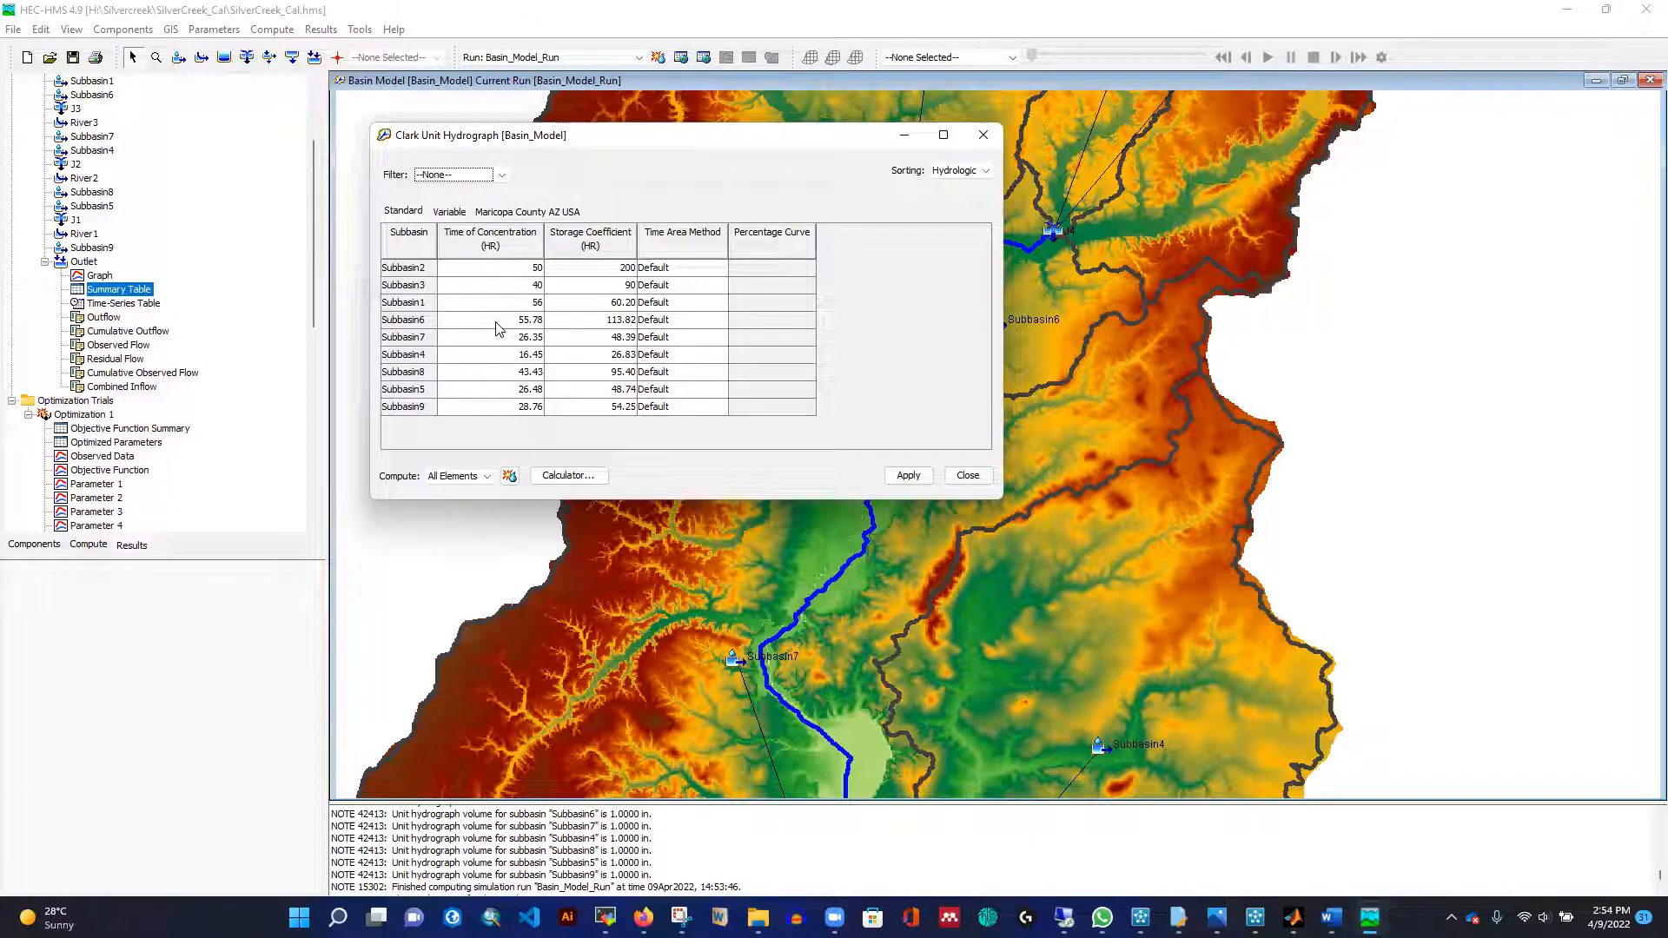
left_click(517, 321)
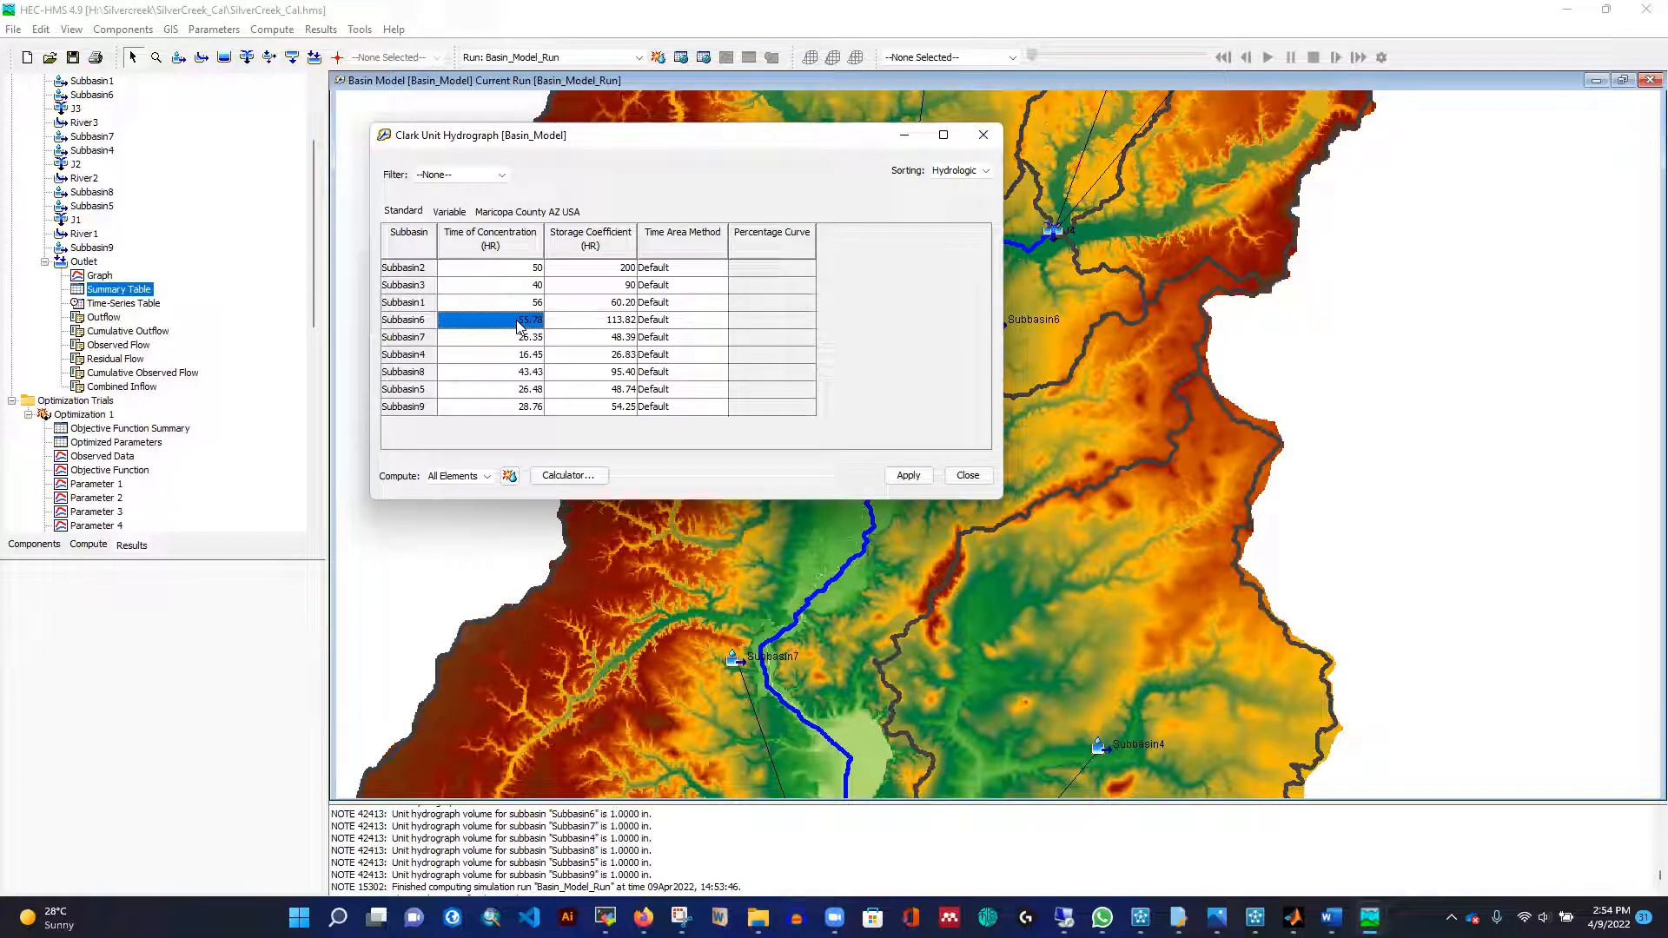
type("50")
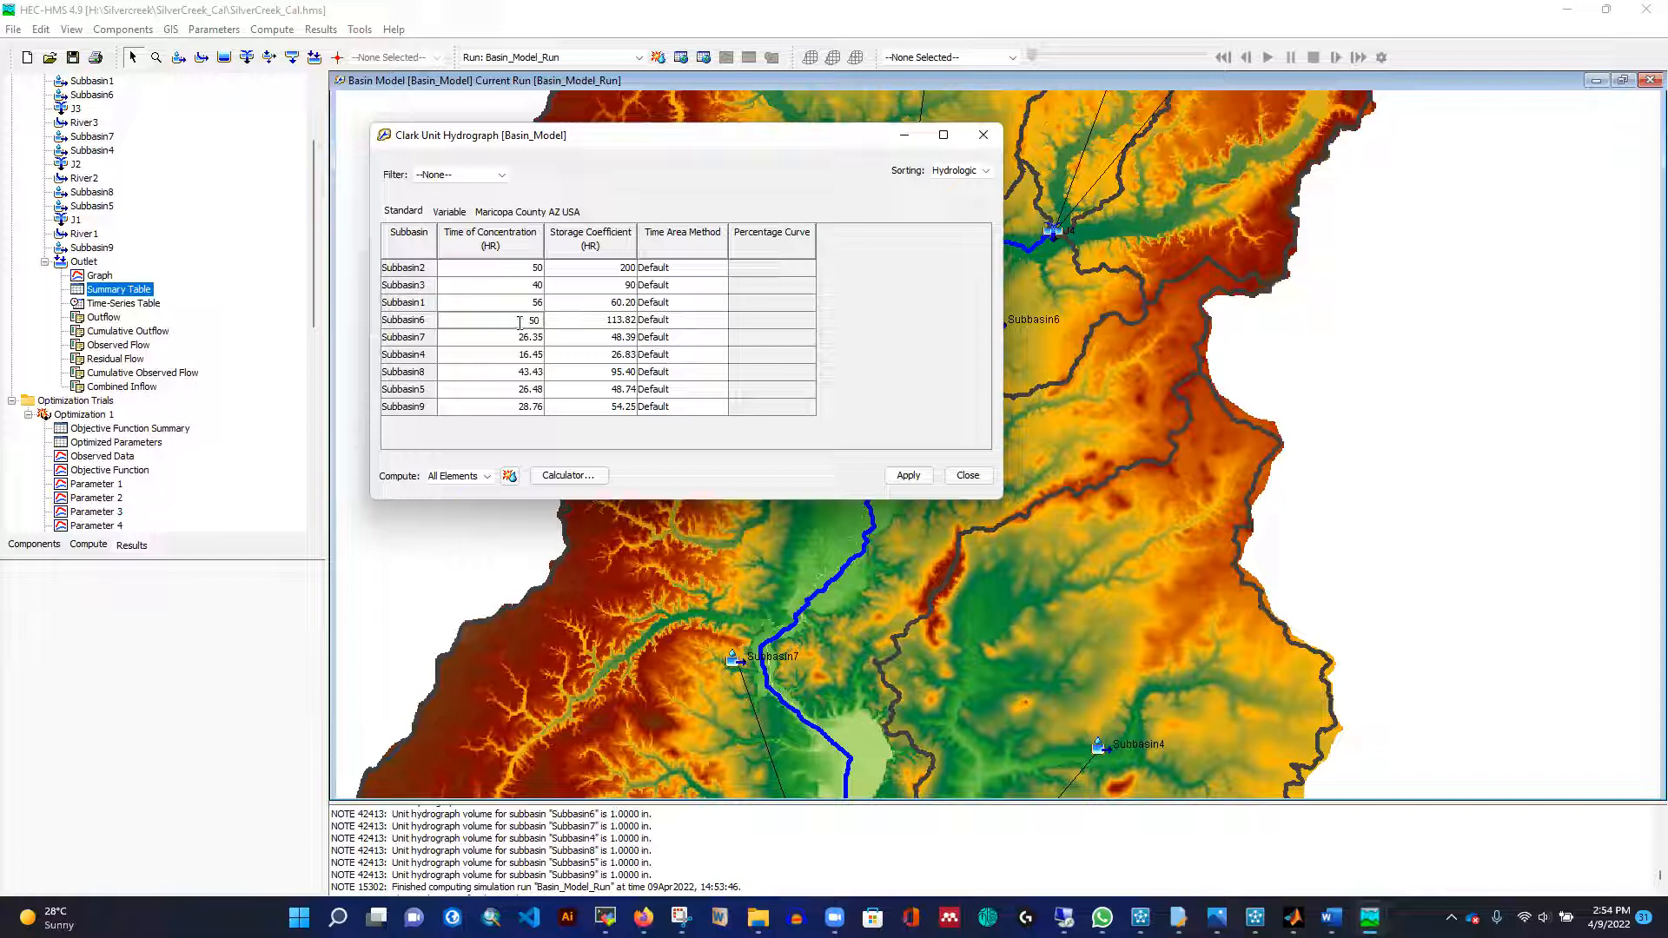
left_click(513, 341)
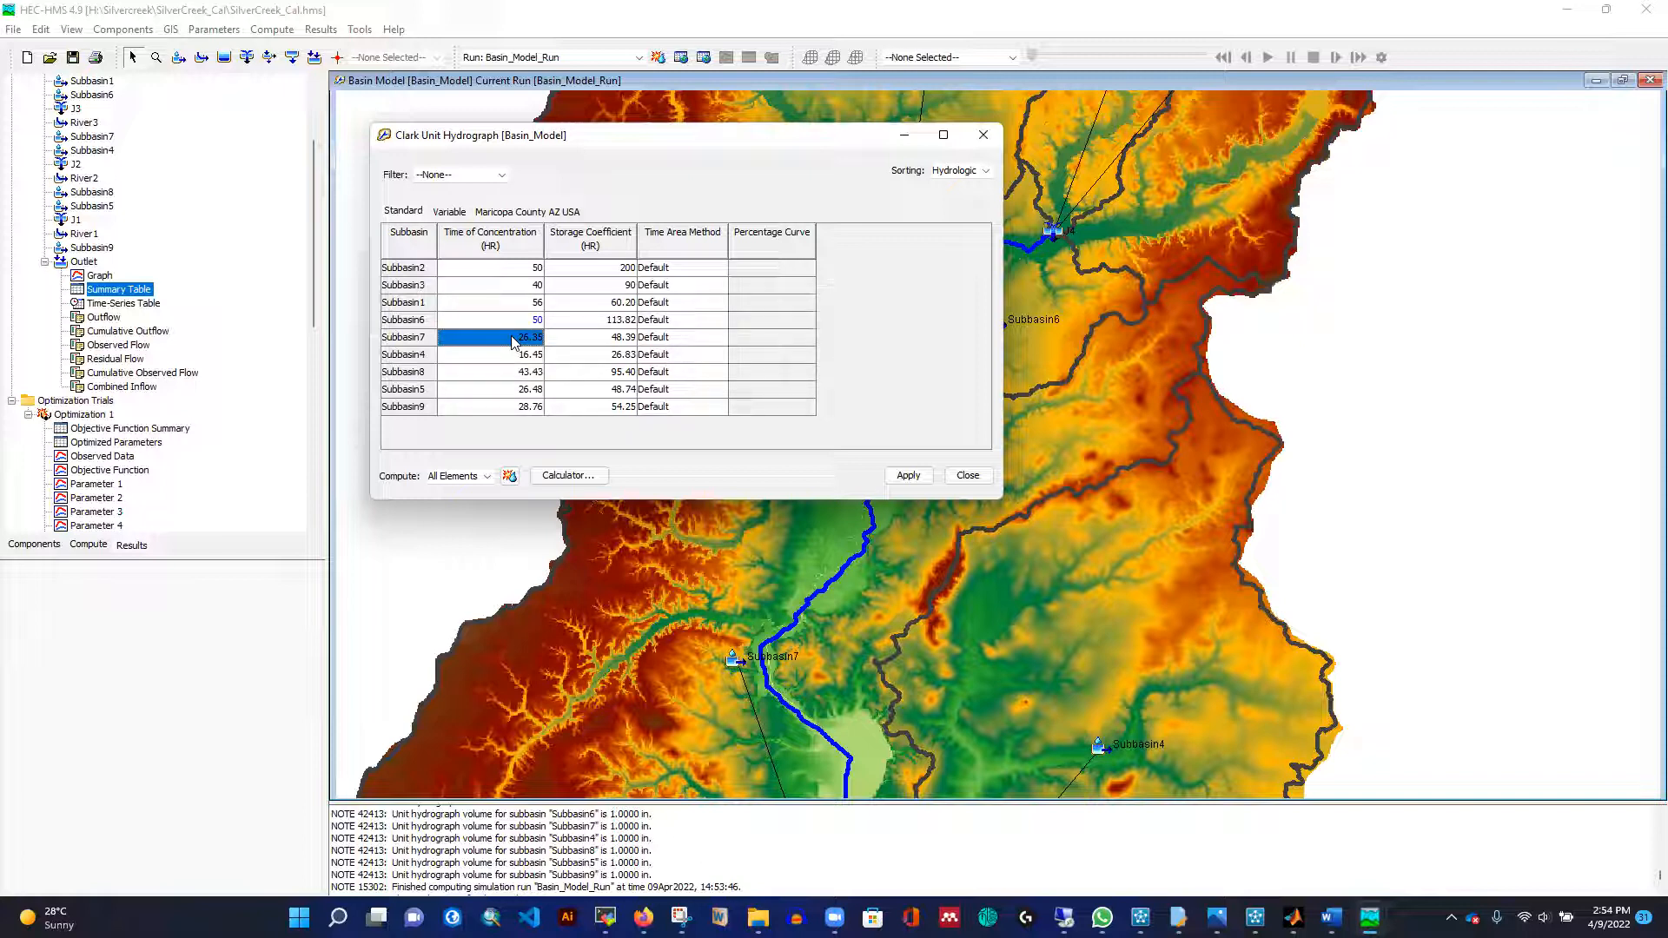
type("24")
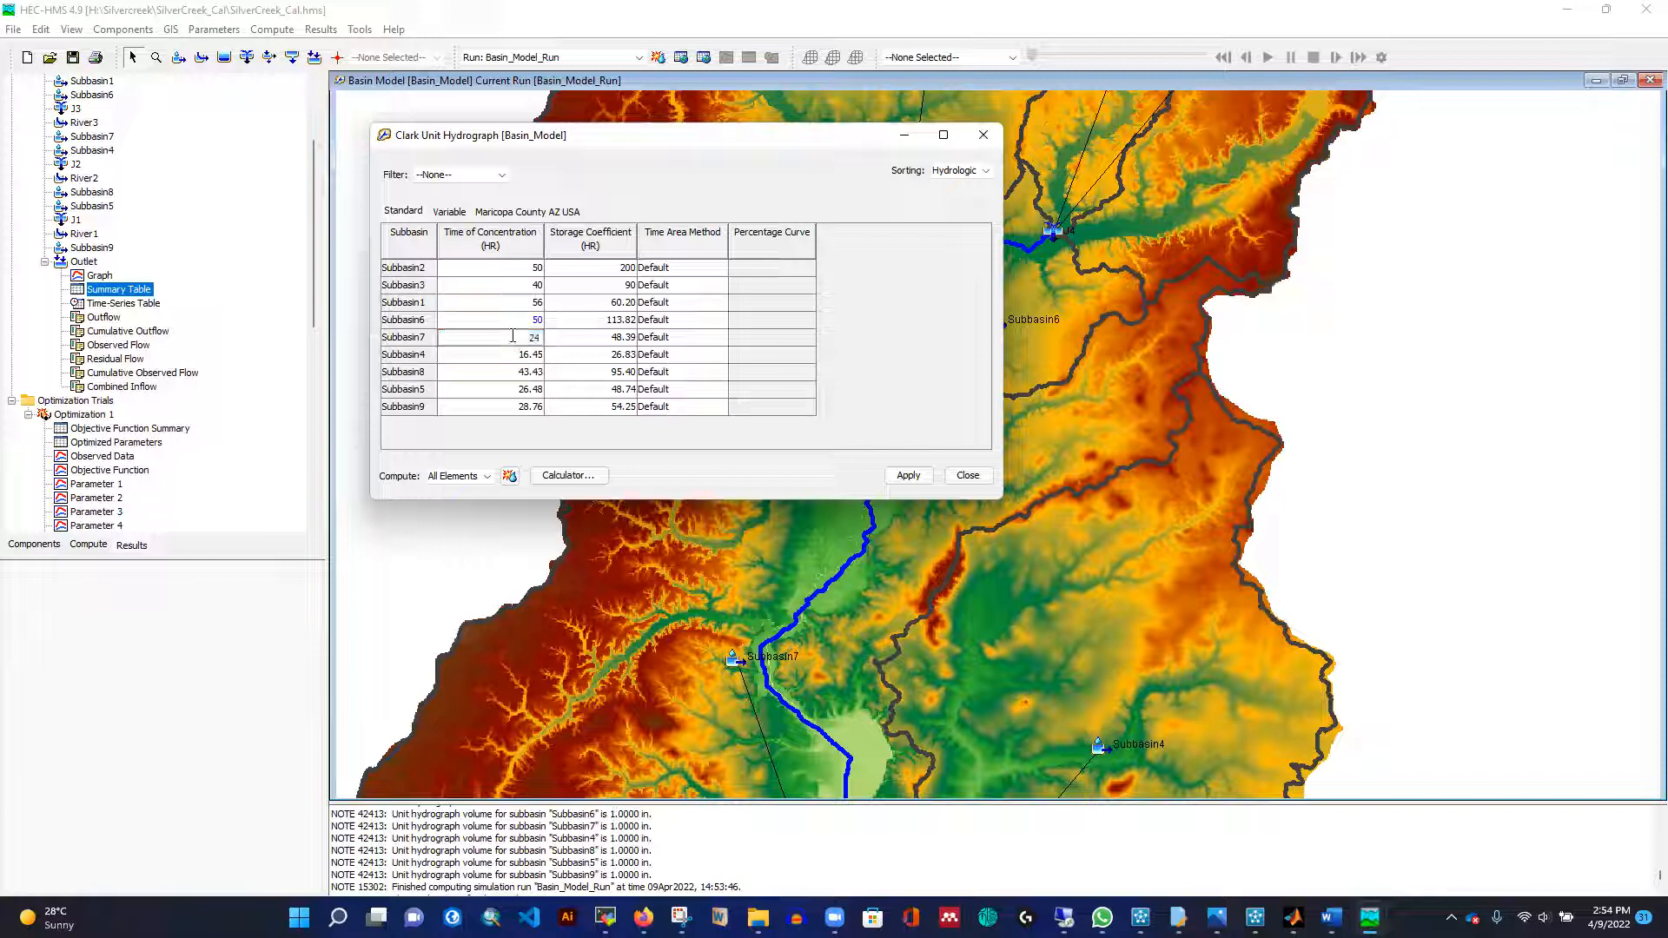
left_click(522, 360)
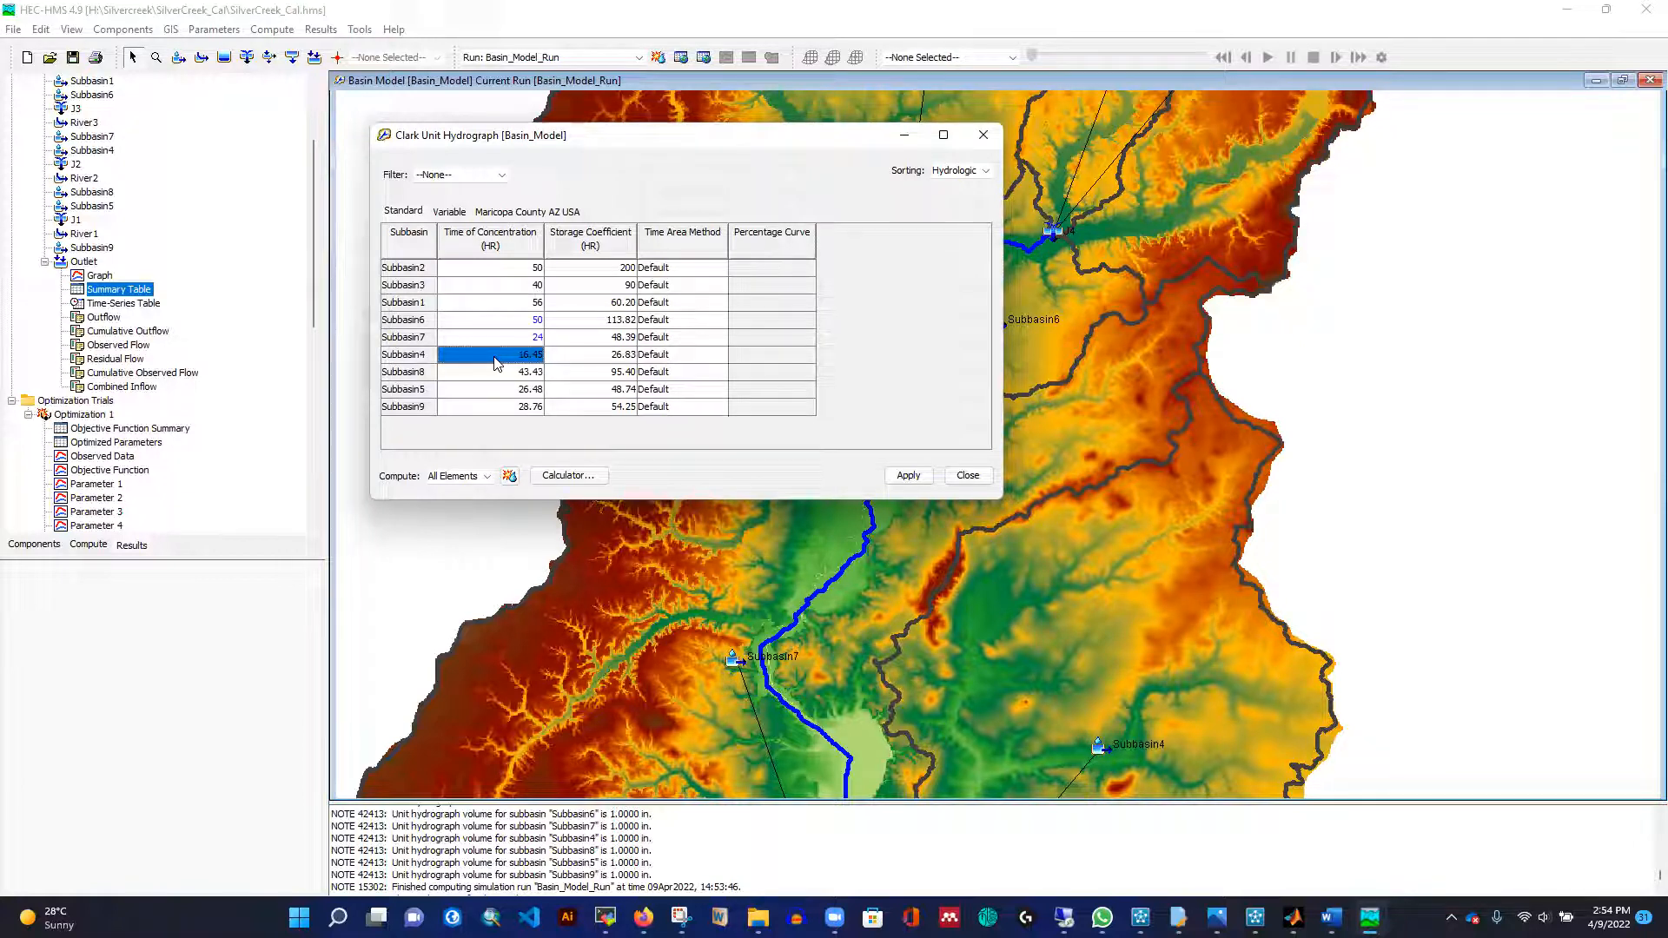
type("14")
Set the times of concentration of Subbasin8 to 30 hr and Subbasin5 to 20 hr, apply the changes and close the editor.
left_click(531, 374)
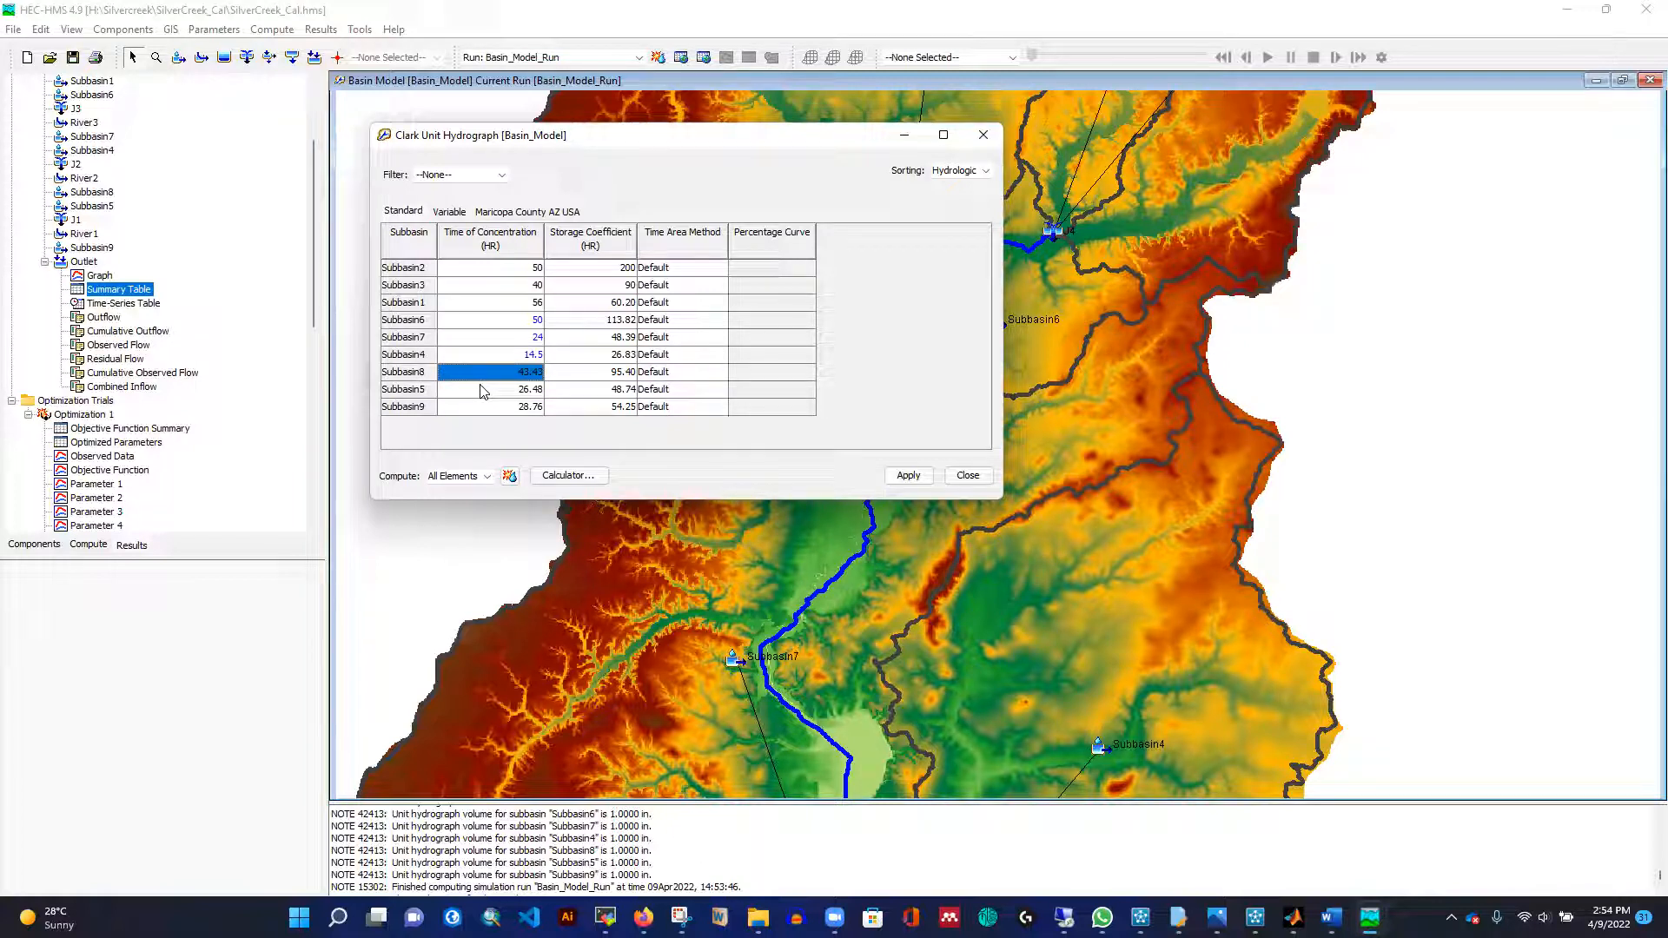
type("30")
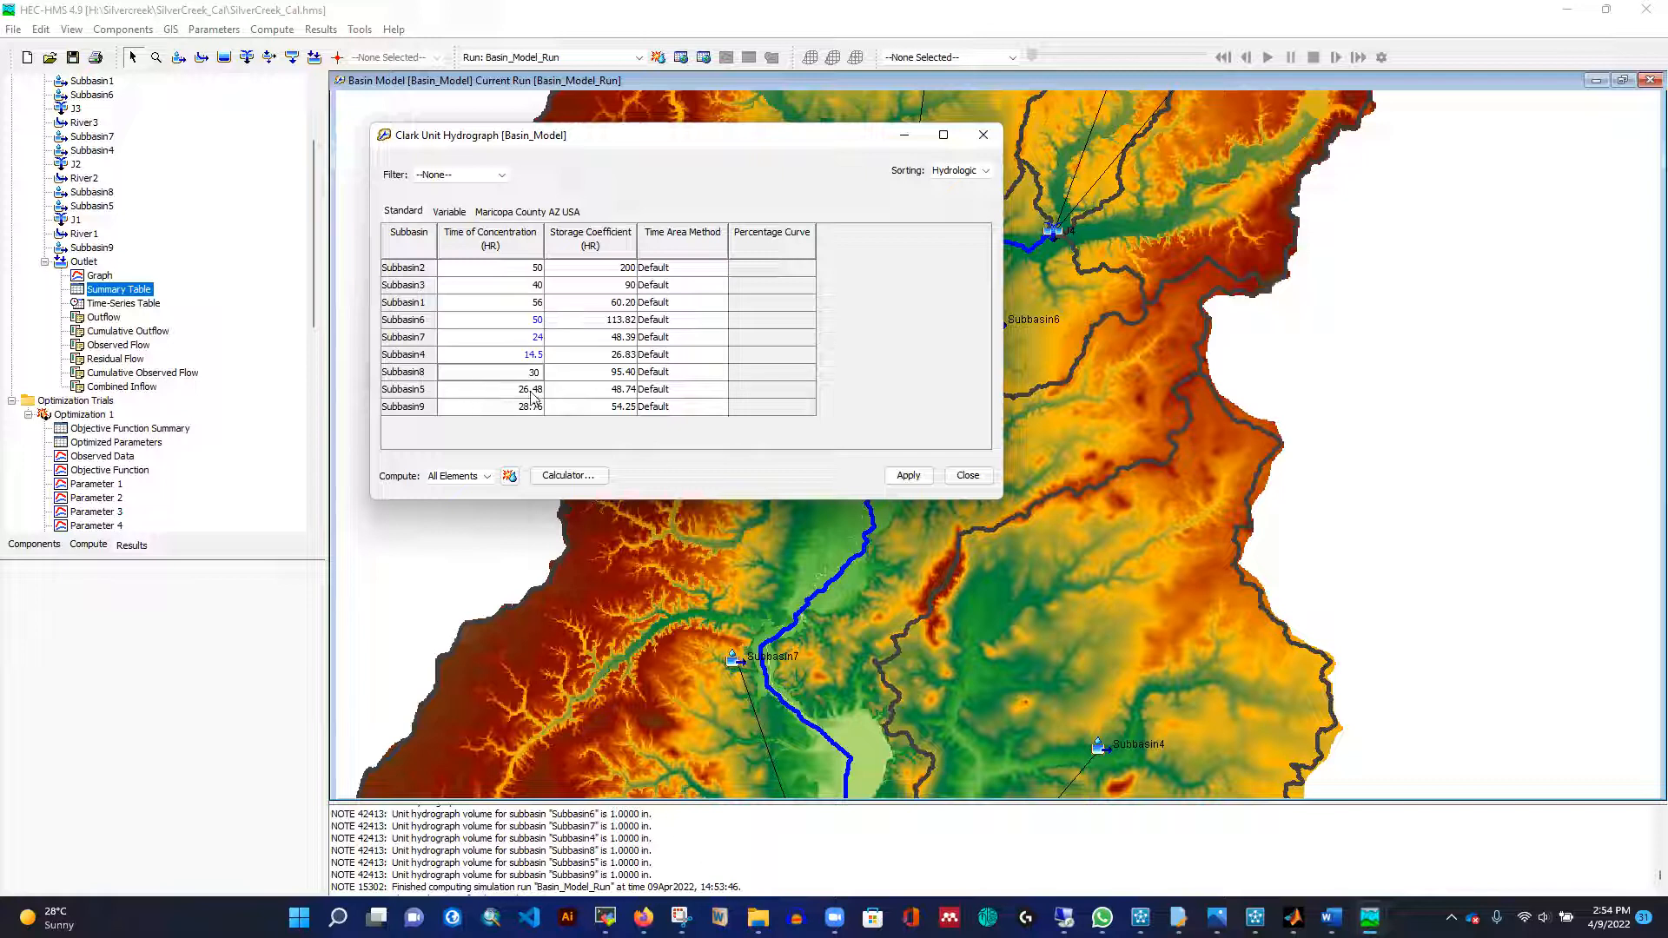
left_click(523, 393)
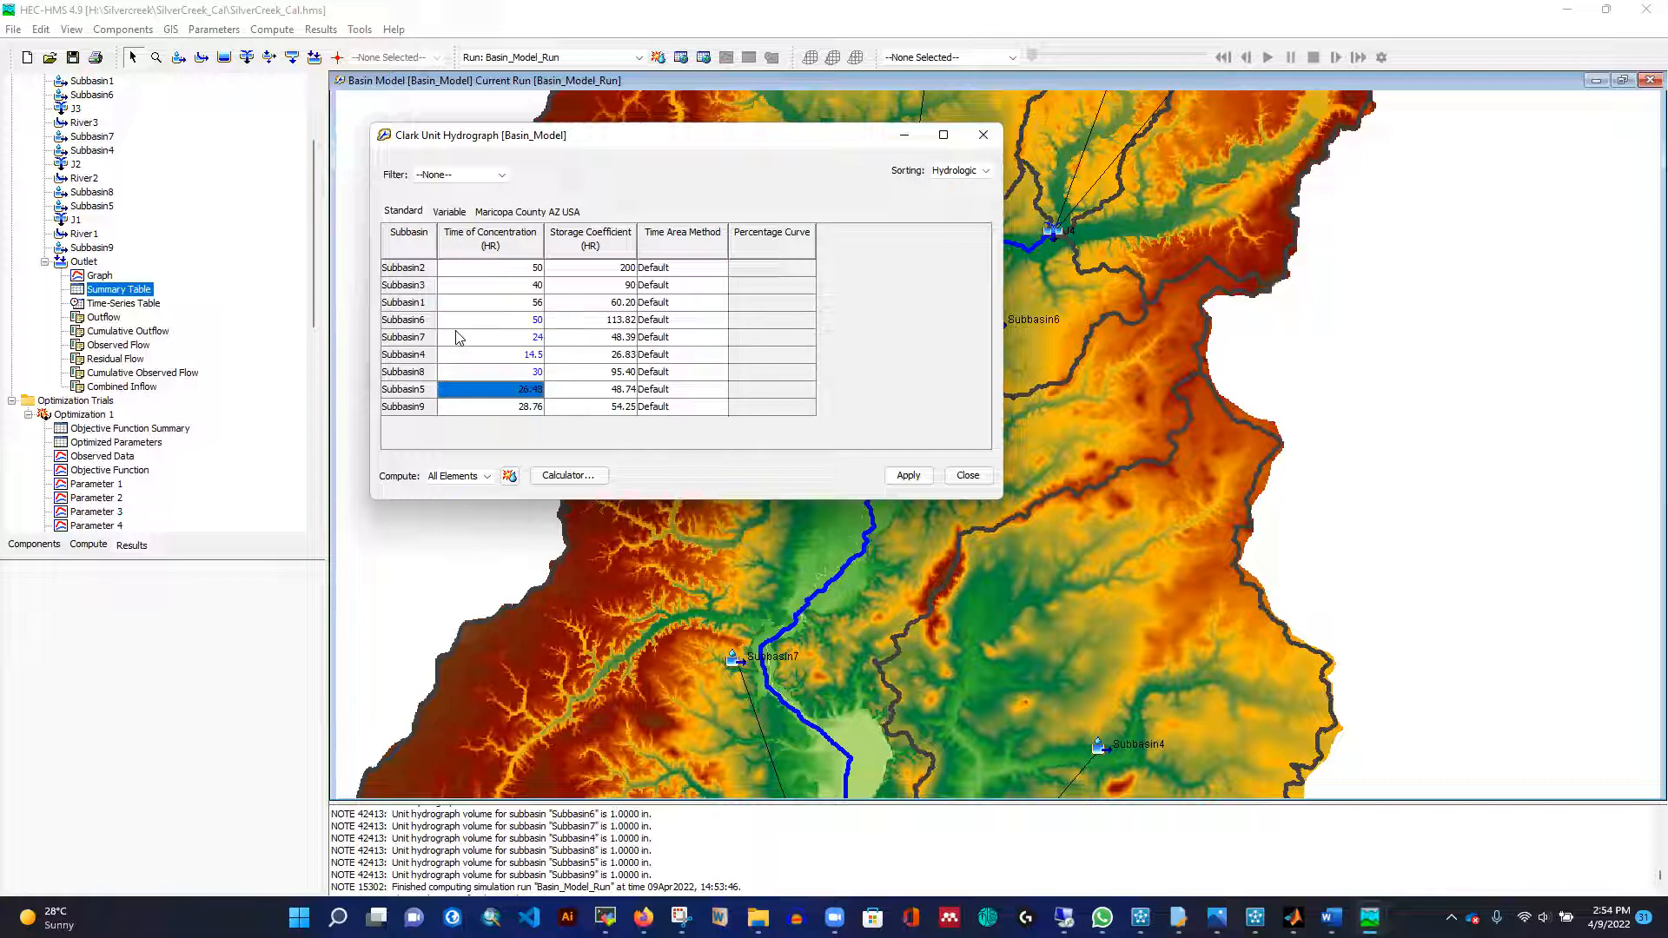
type("20")
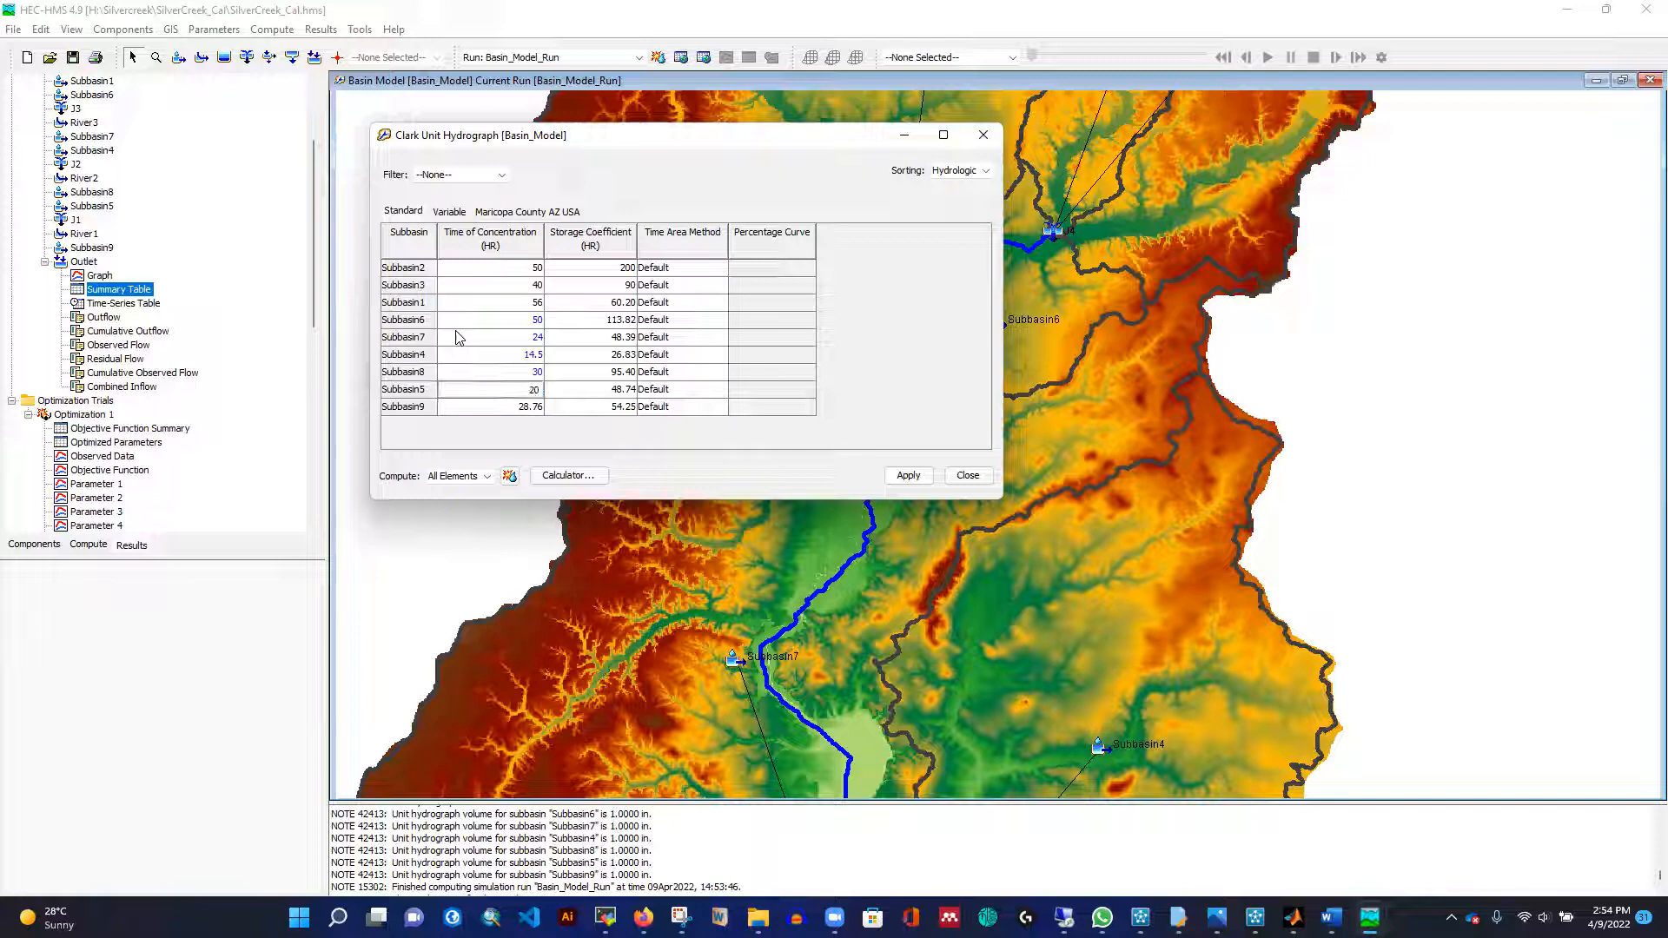
left_click(525, 408)
left_click(530, 374)
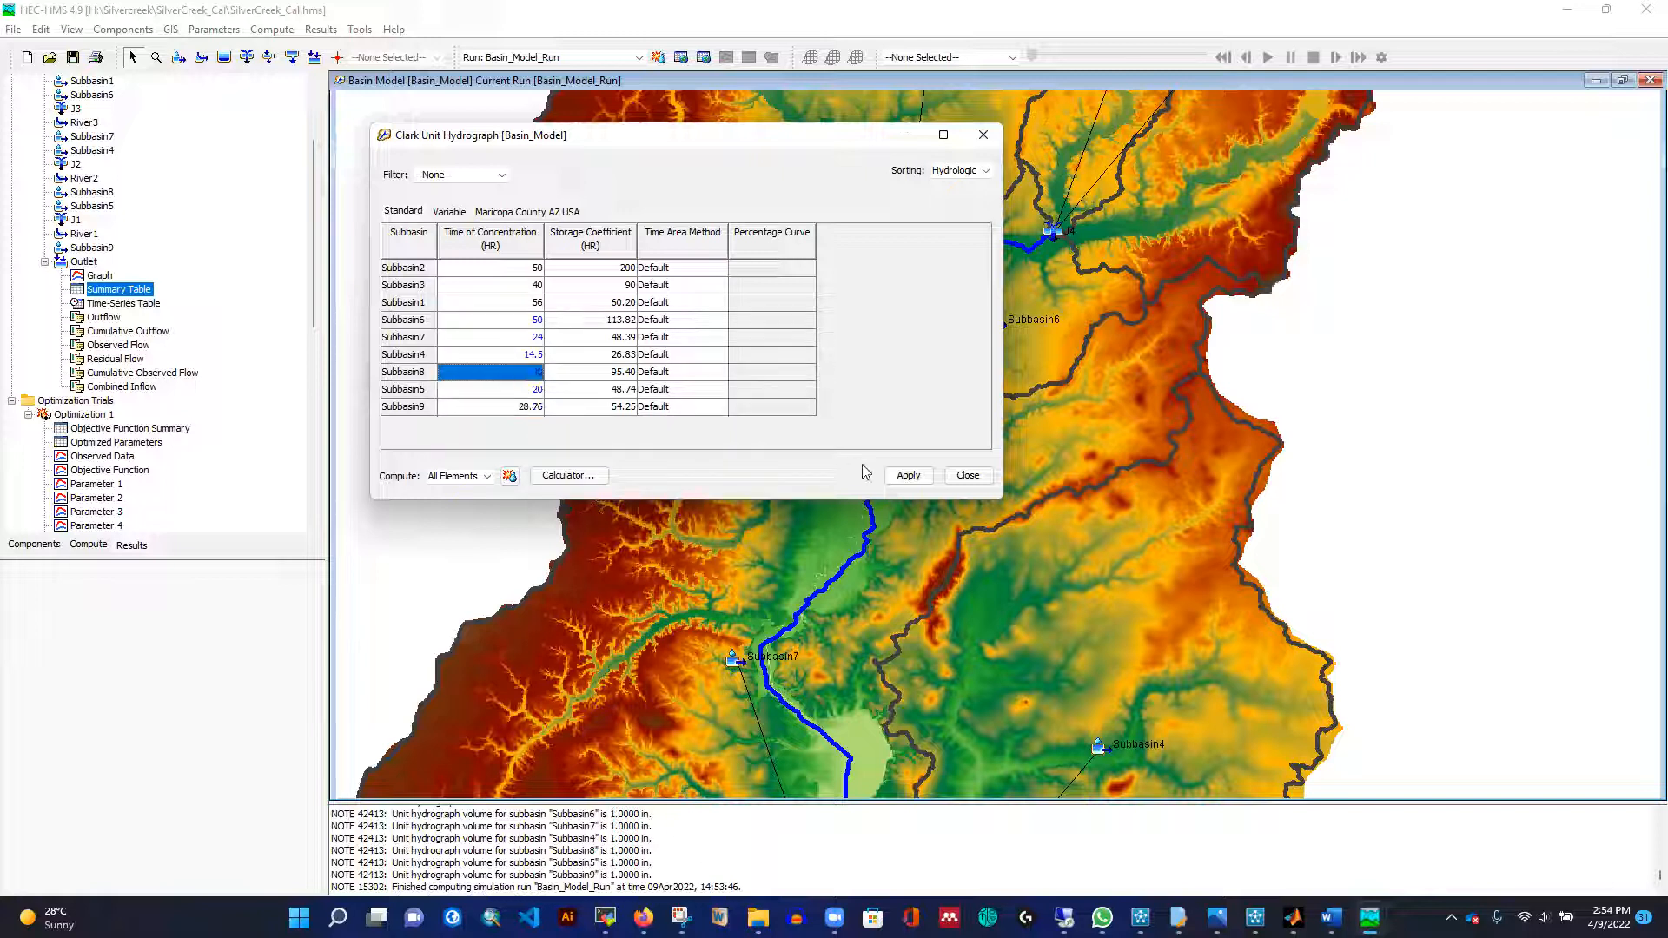
left_click(909, 478)
left_click(950, 473)
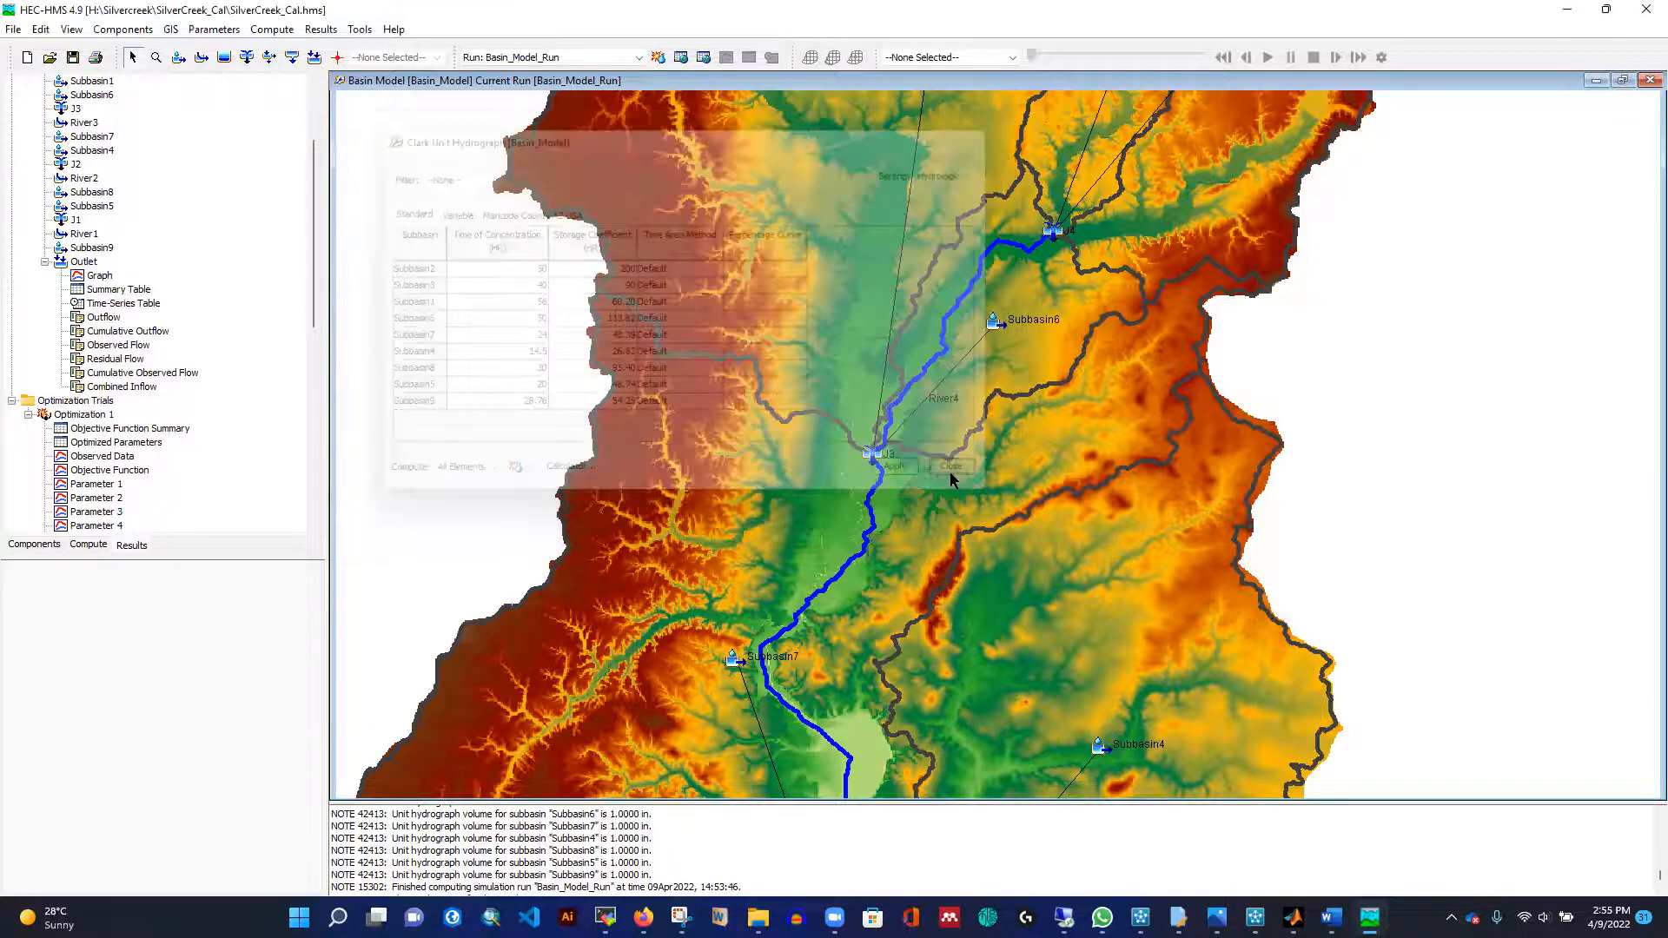
Recompute Basin_Model_Run with the revised downstream times of concentration, and check the Outlet's enlarged graph and summary table.
scroll(867, 283, "down", 3)
scroll(829, 276, "down", 1)
scroll(825, 652, "up", 2)
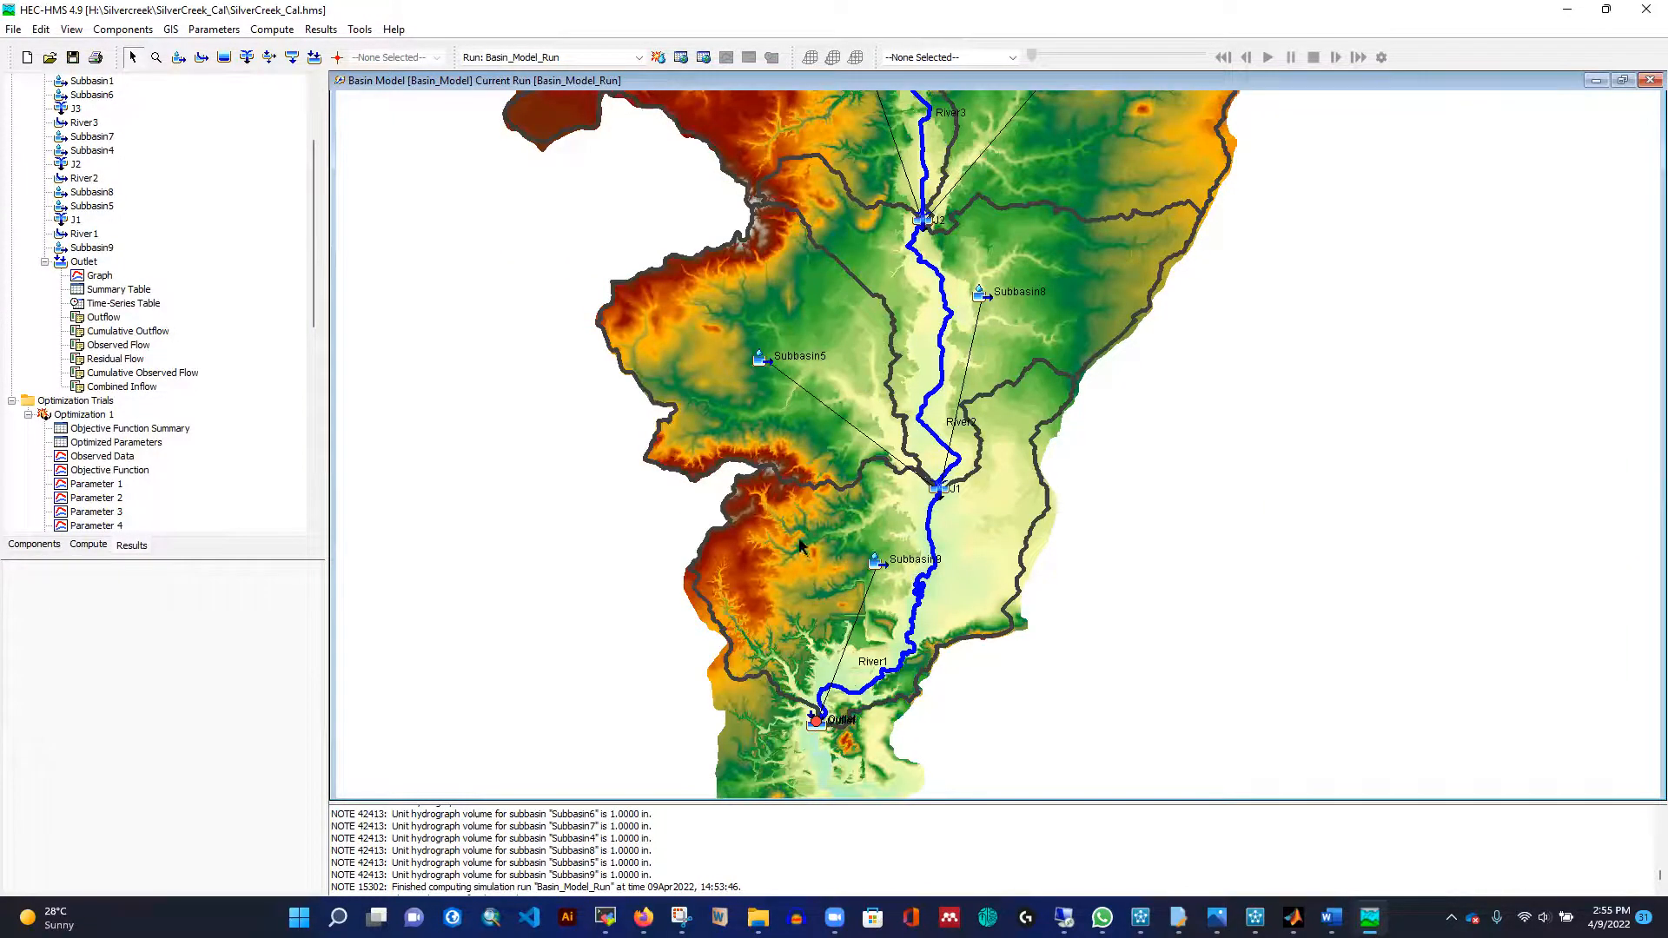
left_click(658, 57)
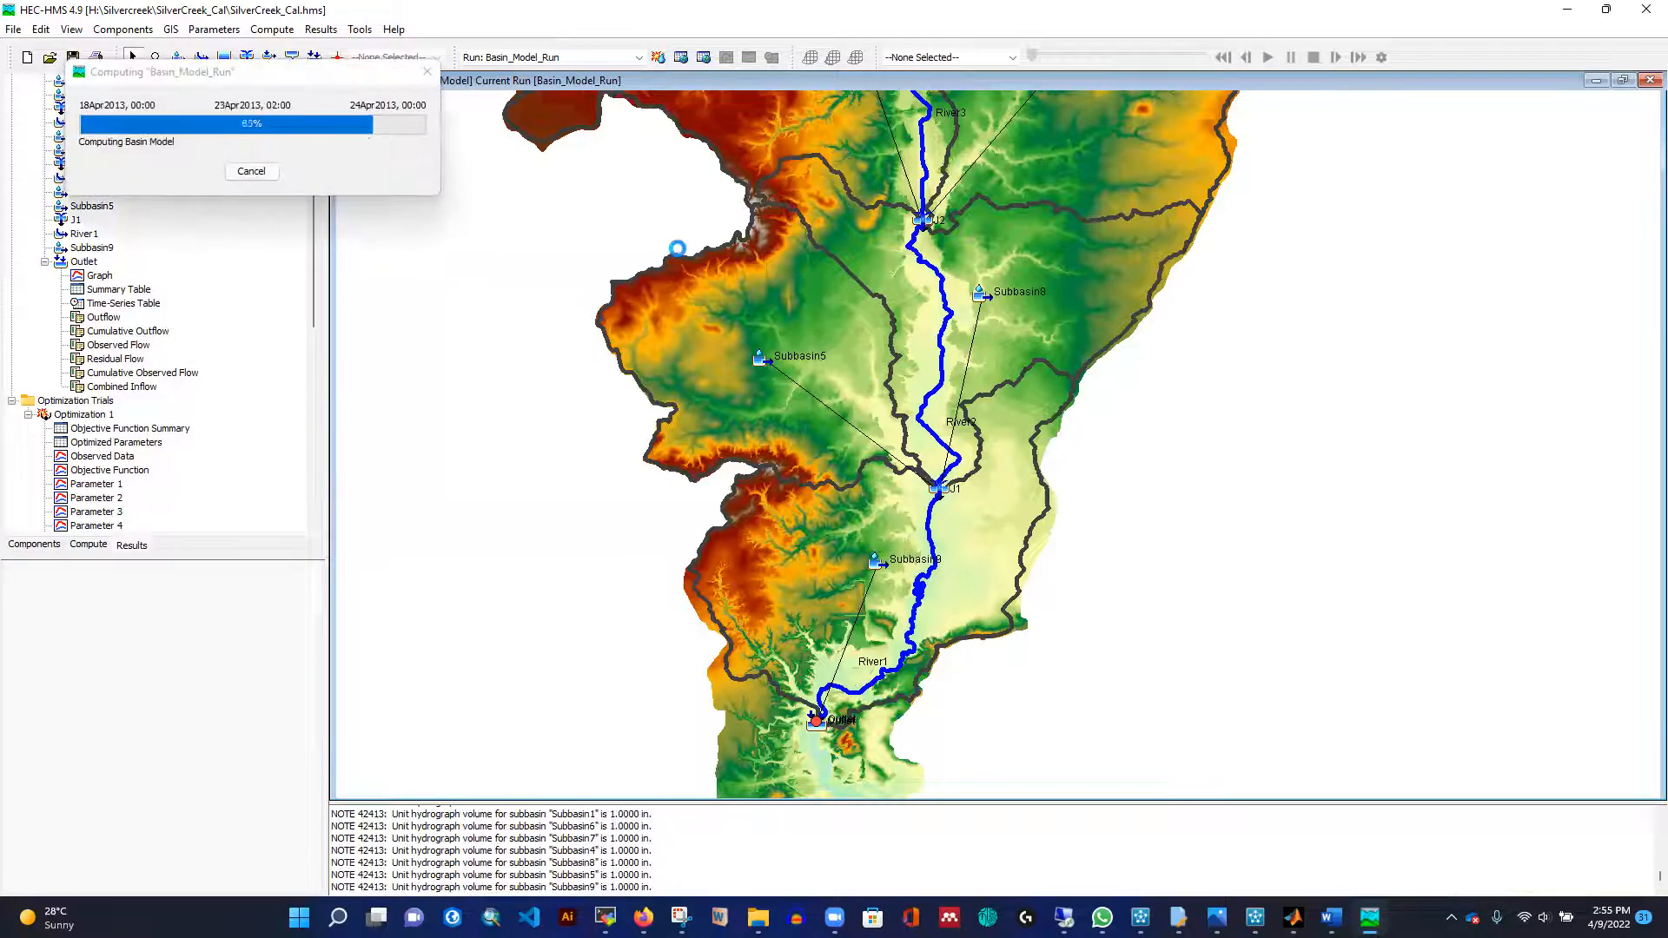
left_click(259, 172)
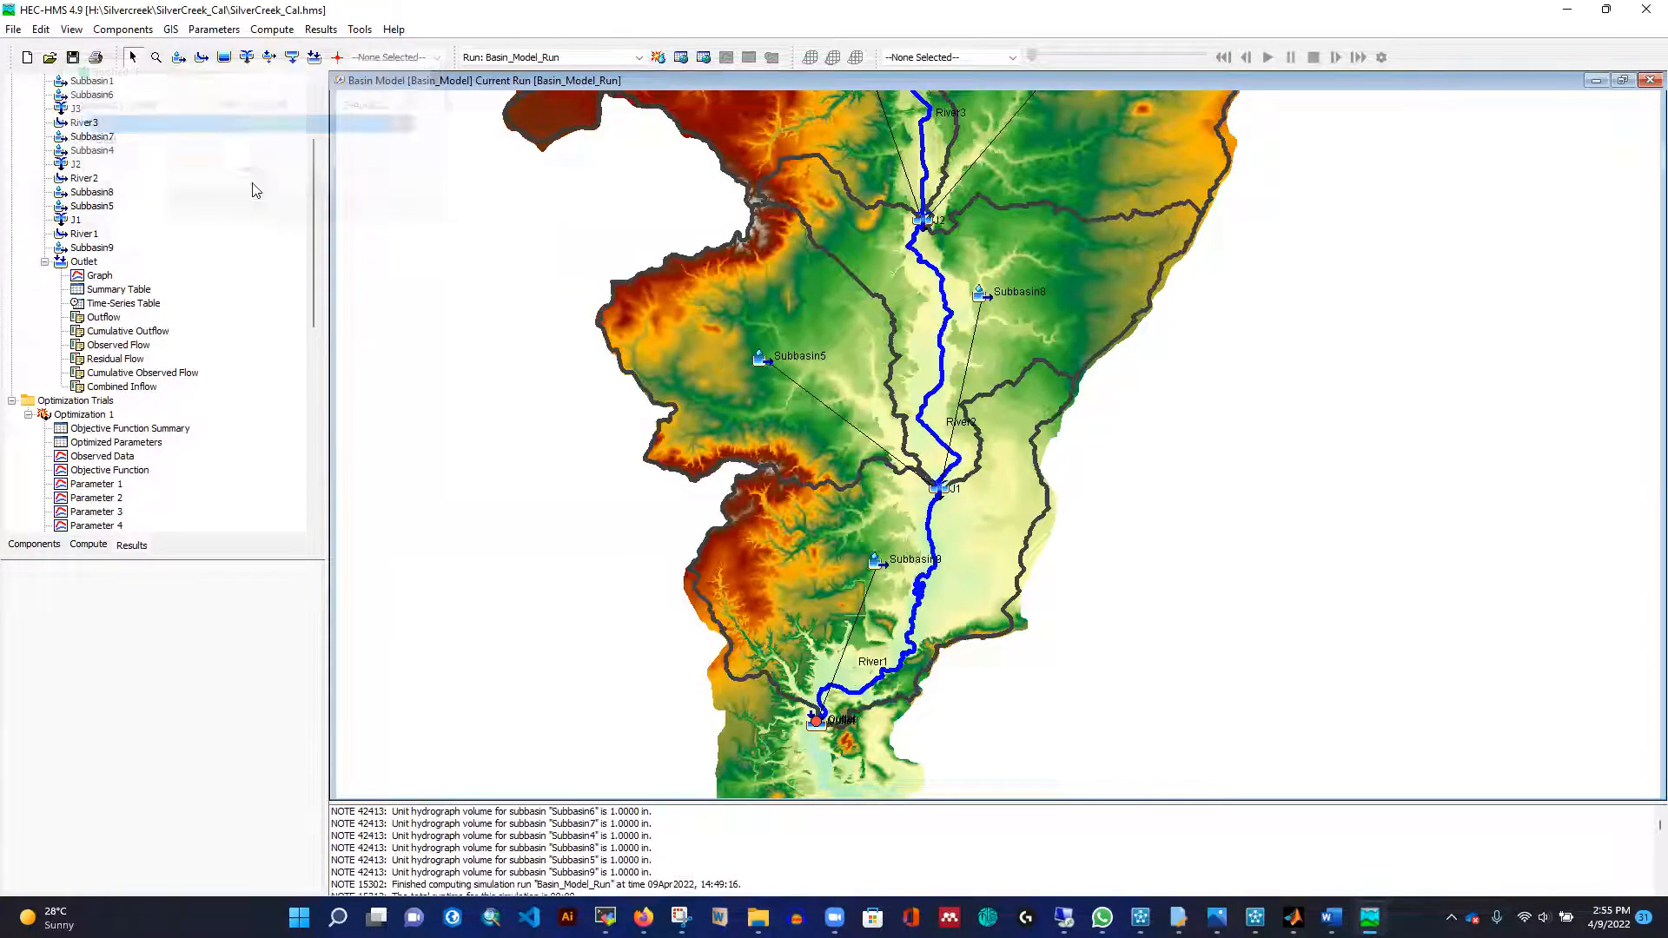
left_click(98, 276)
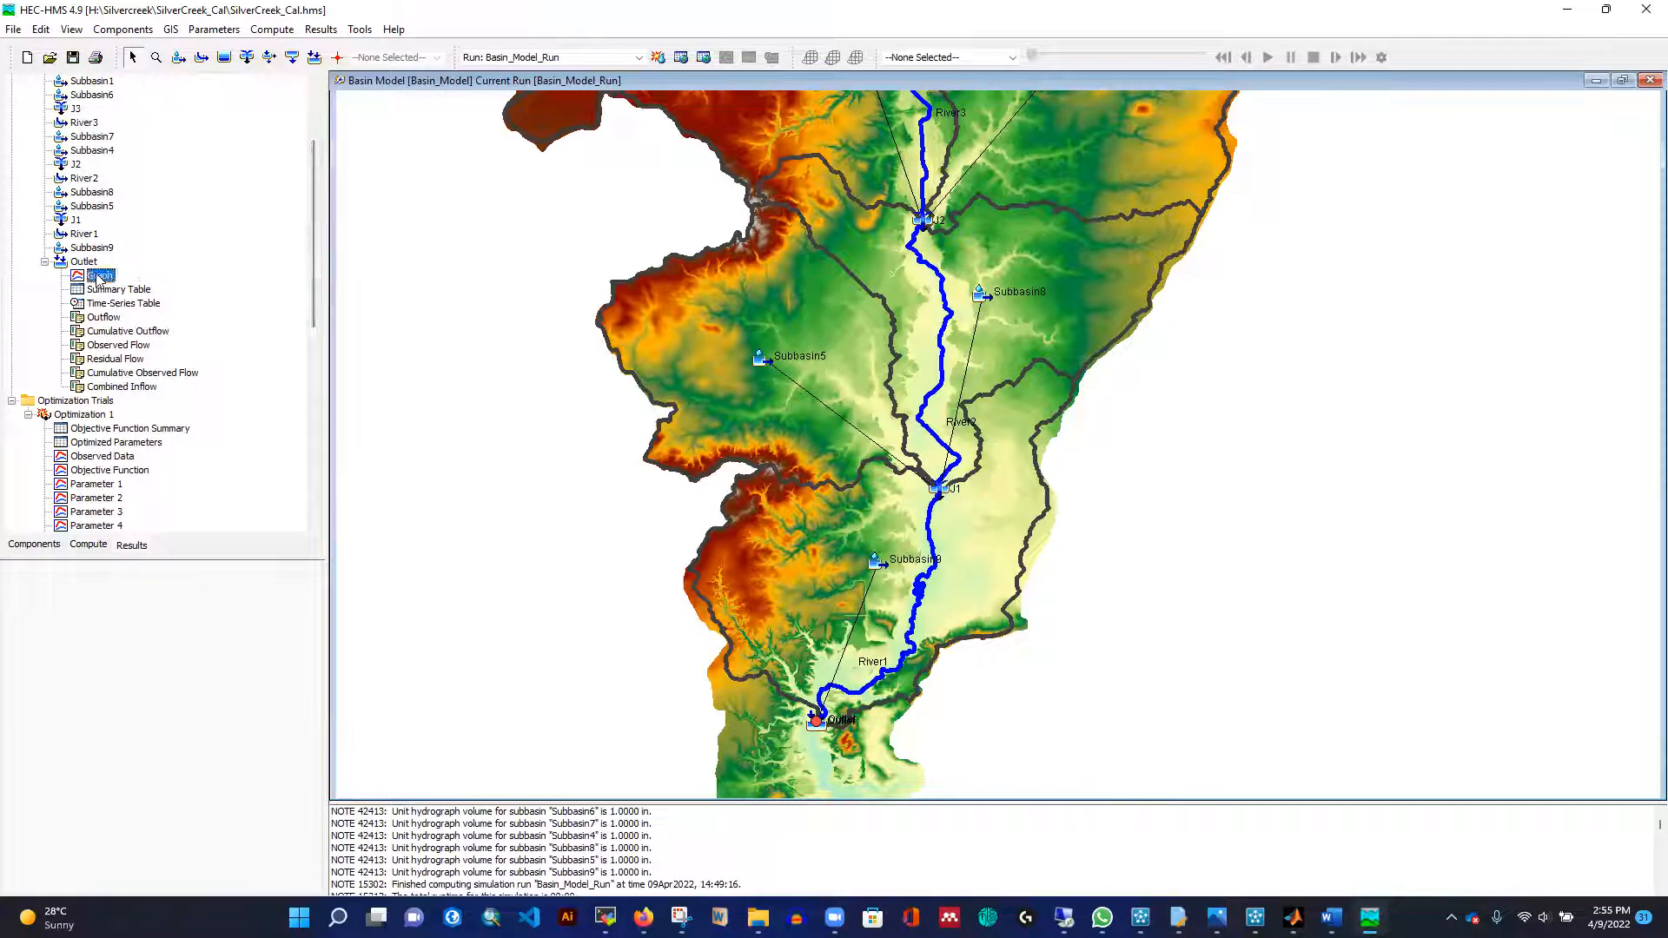
left_click(440, 10)
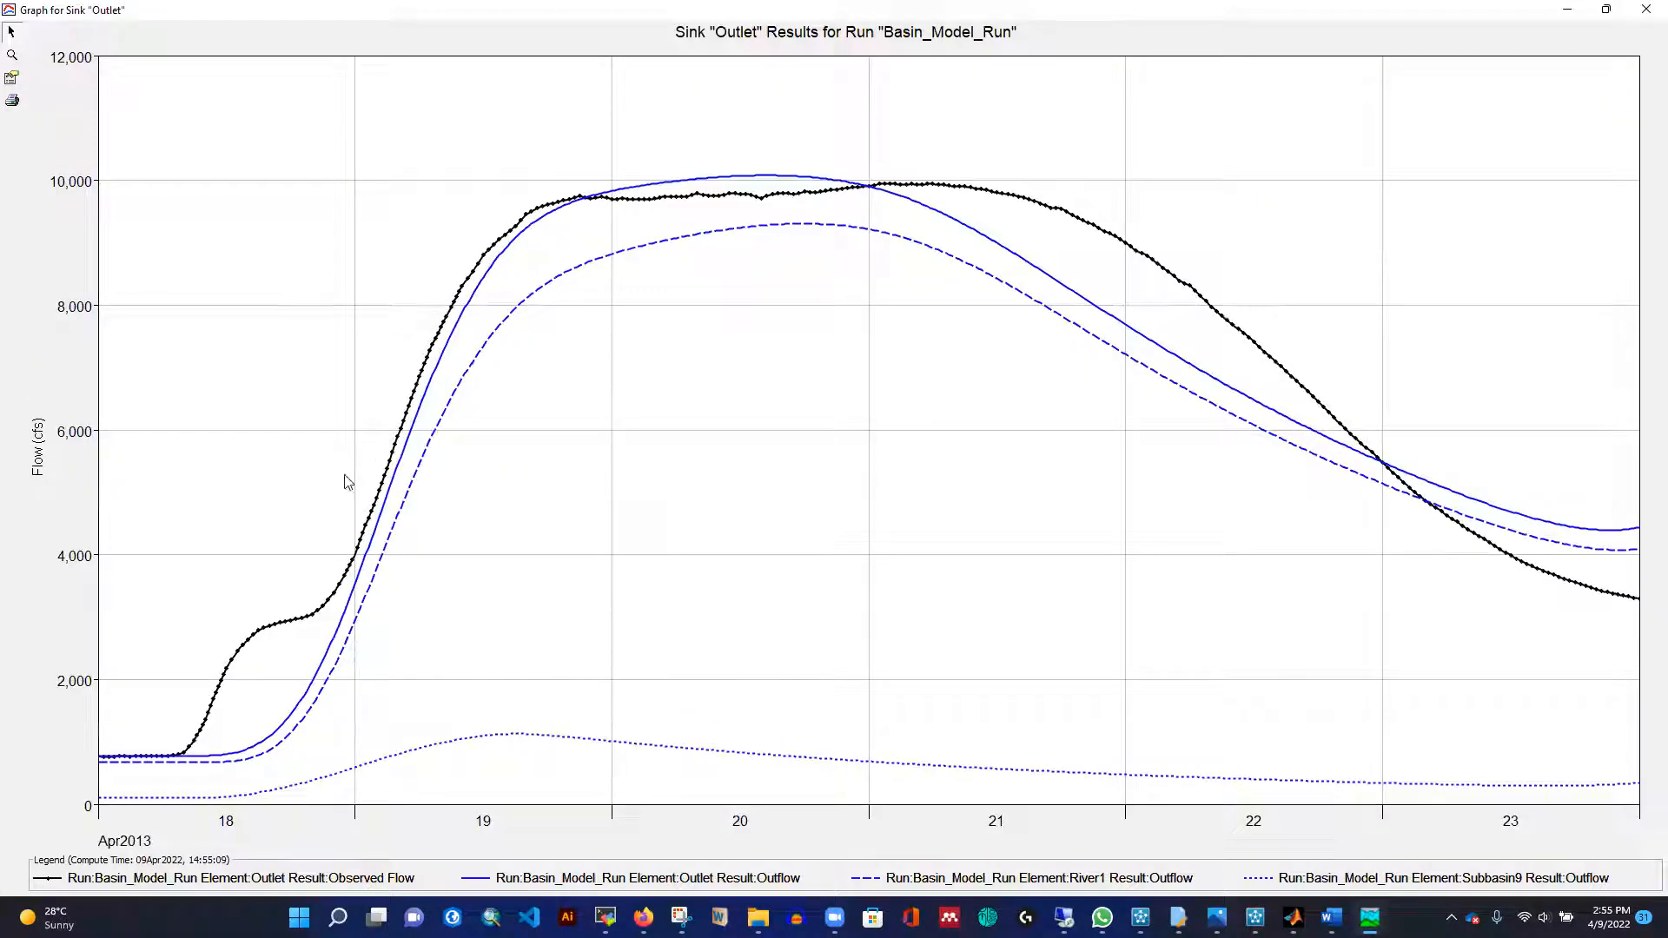
left_click(1645, 10)
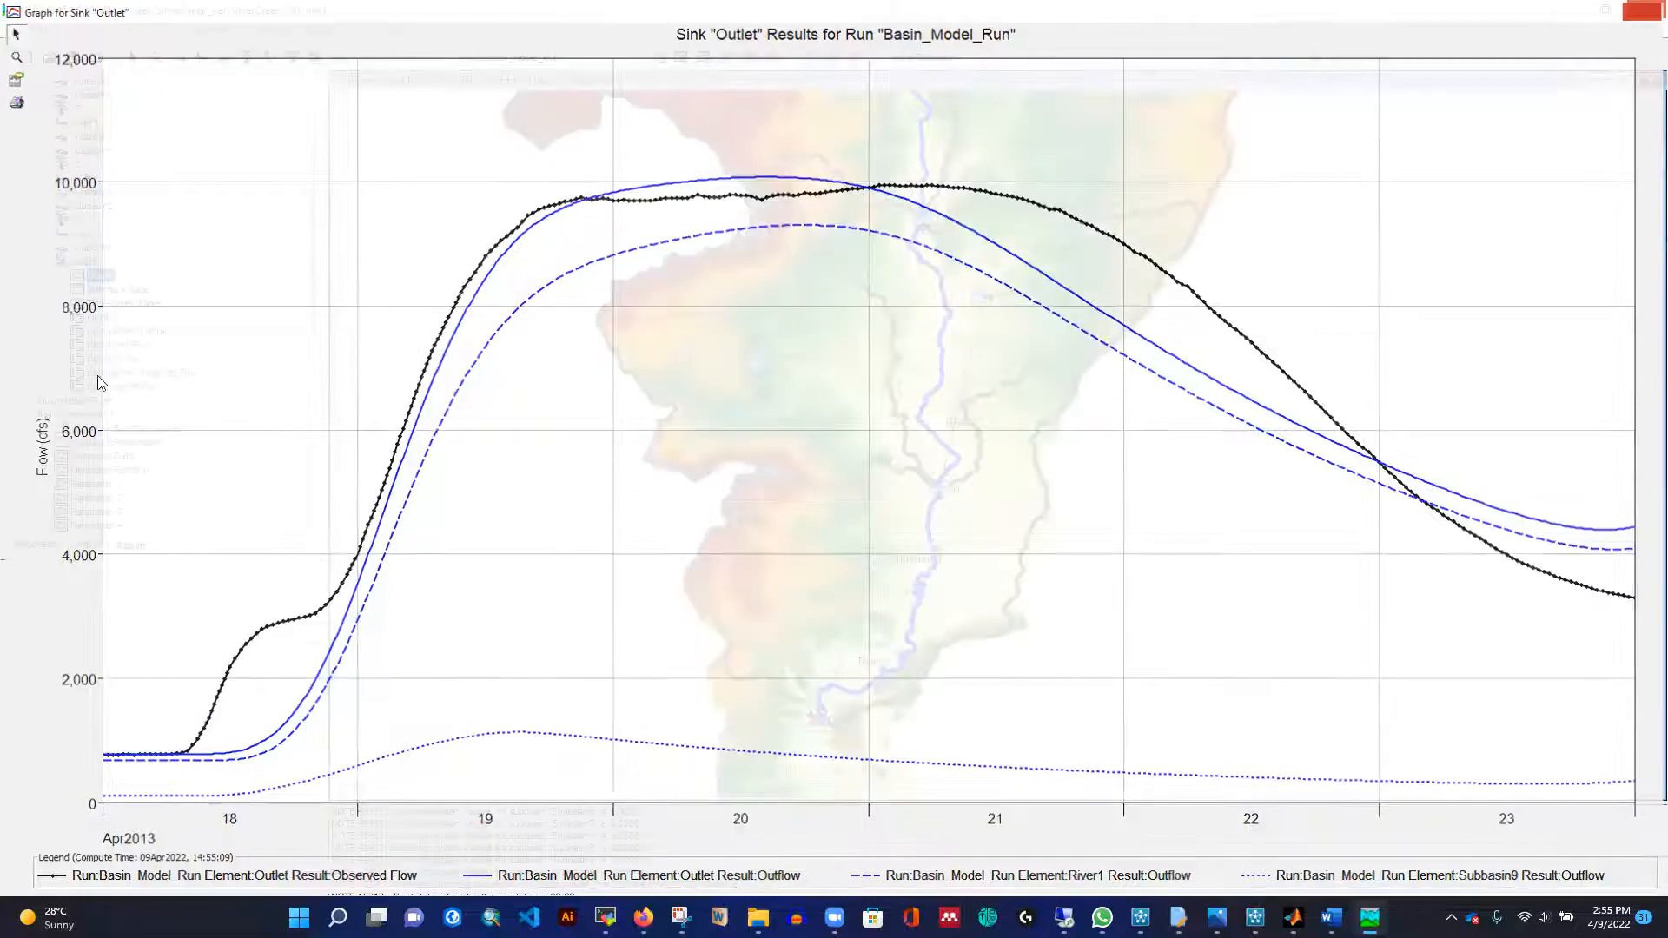
left_click(119, 289)
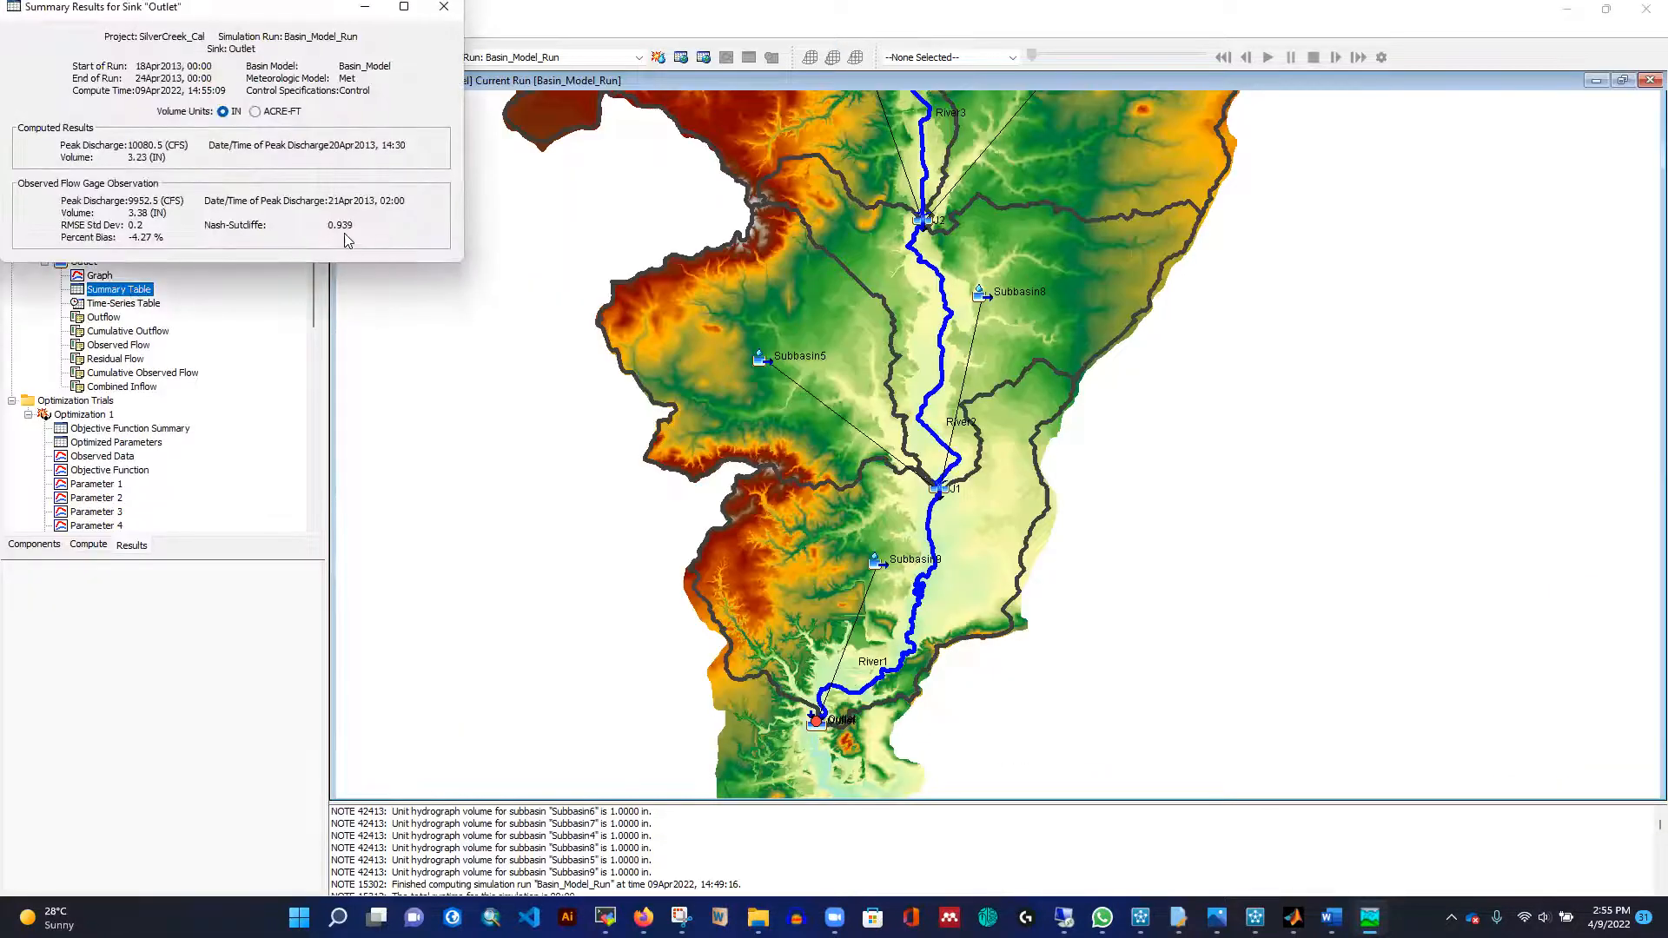
left_click(444, 7)
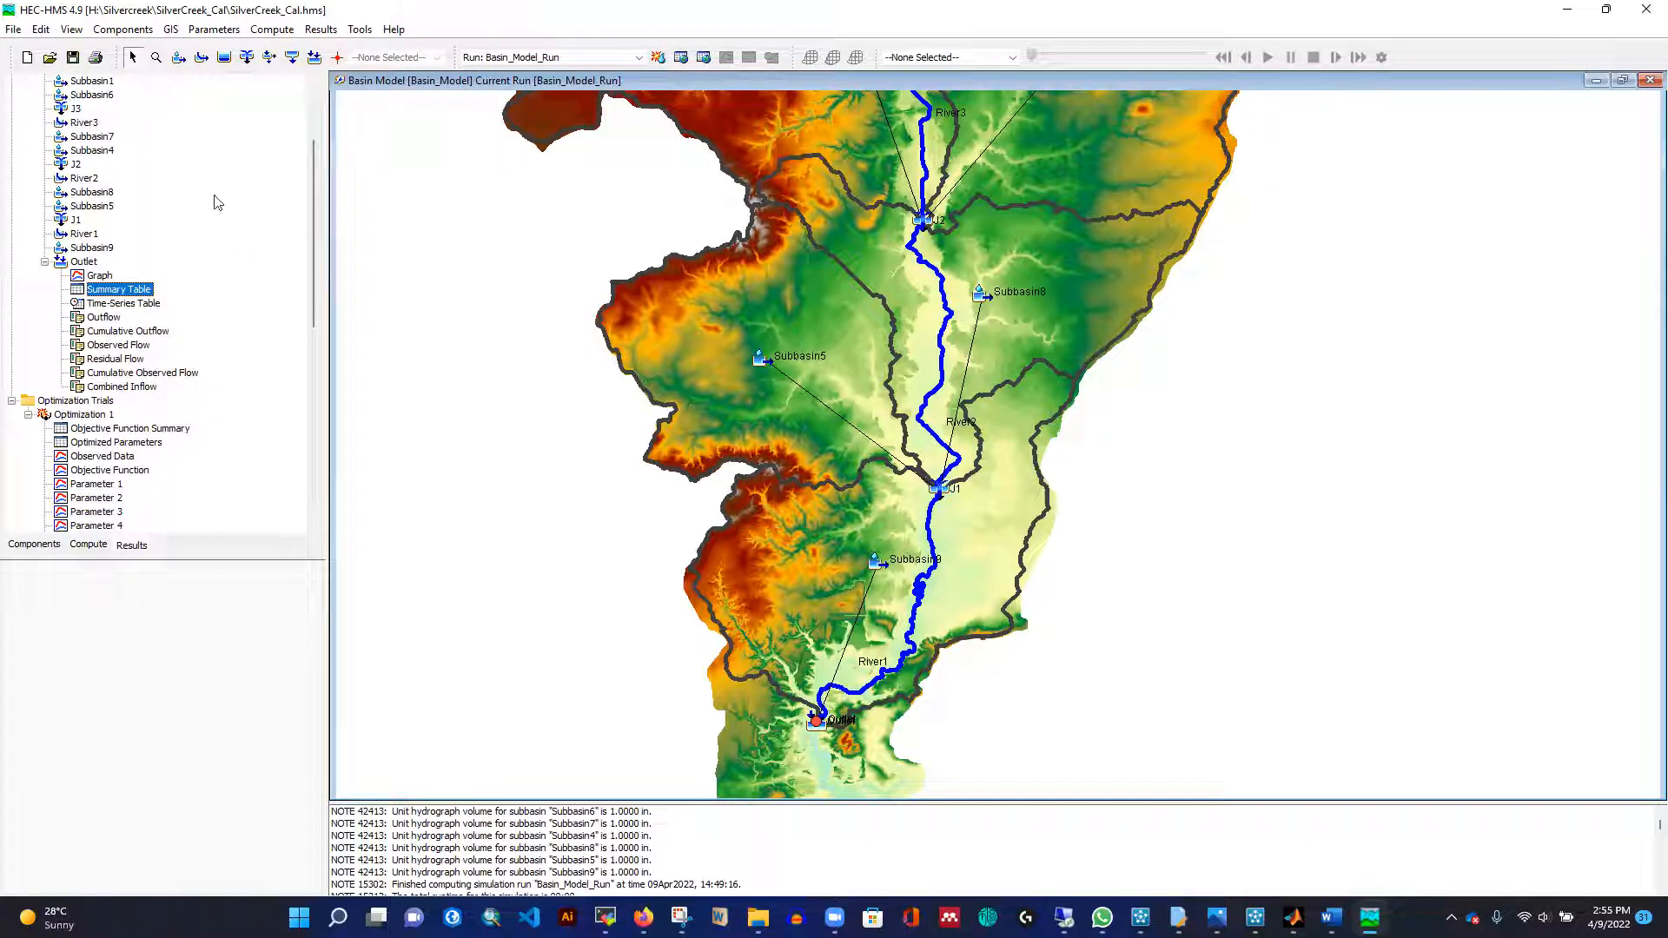
Reopen the Outlet's graph enlarged and remove the River1 and Subbasin9 outflow curves, leaving only observed flow and Outlet outflow.
left_click(101, 277)
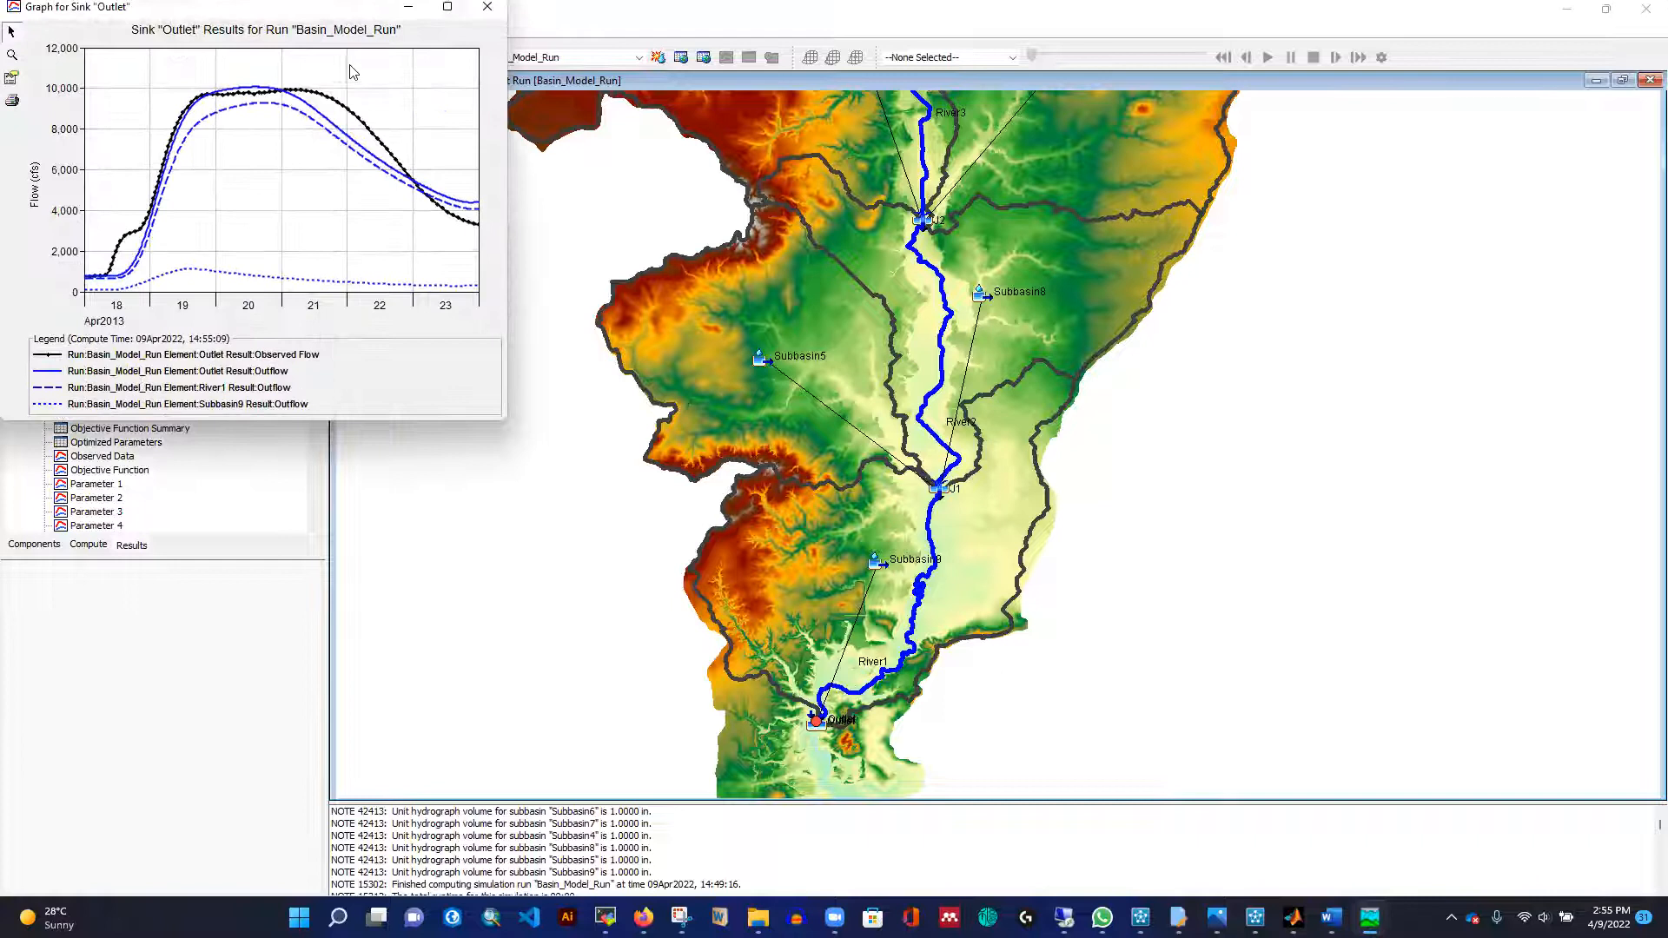
left_click(447, 8)
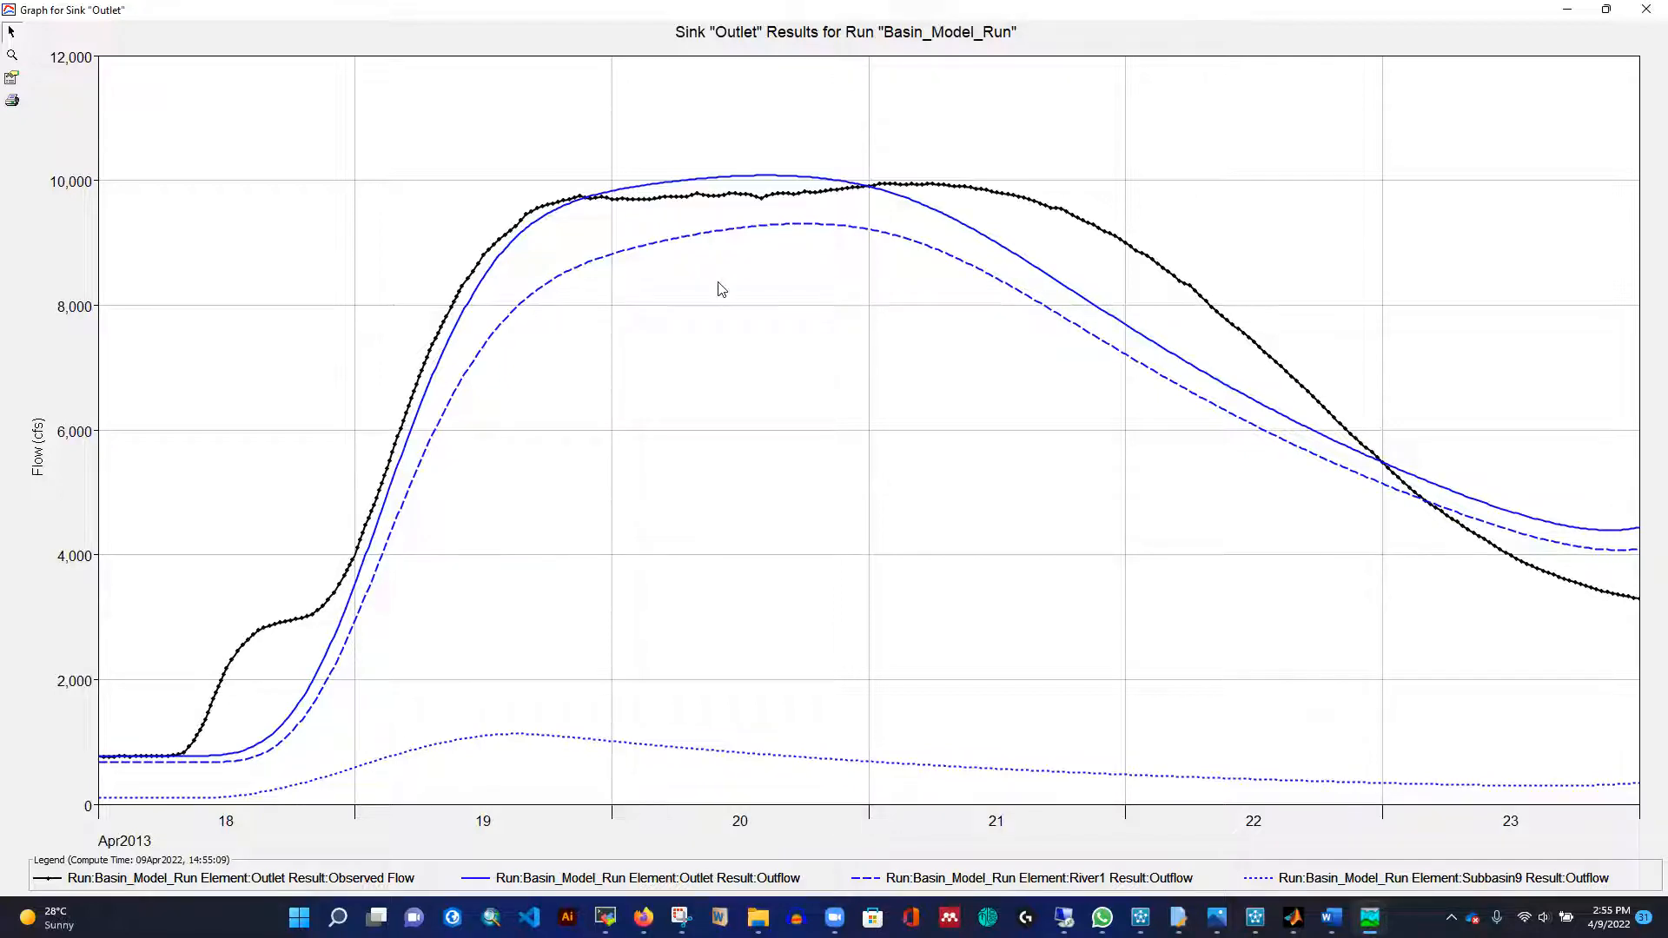
left_click(11, 77)
scroll(1077, 248, "down", 1)
left_click(1086, 256)
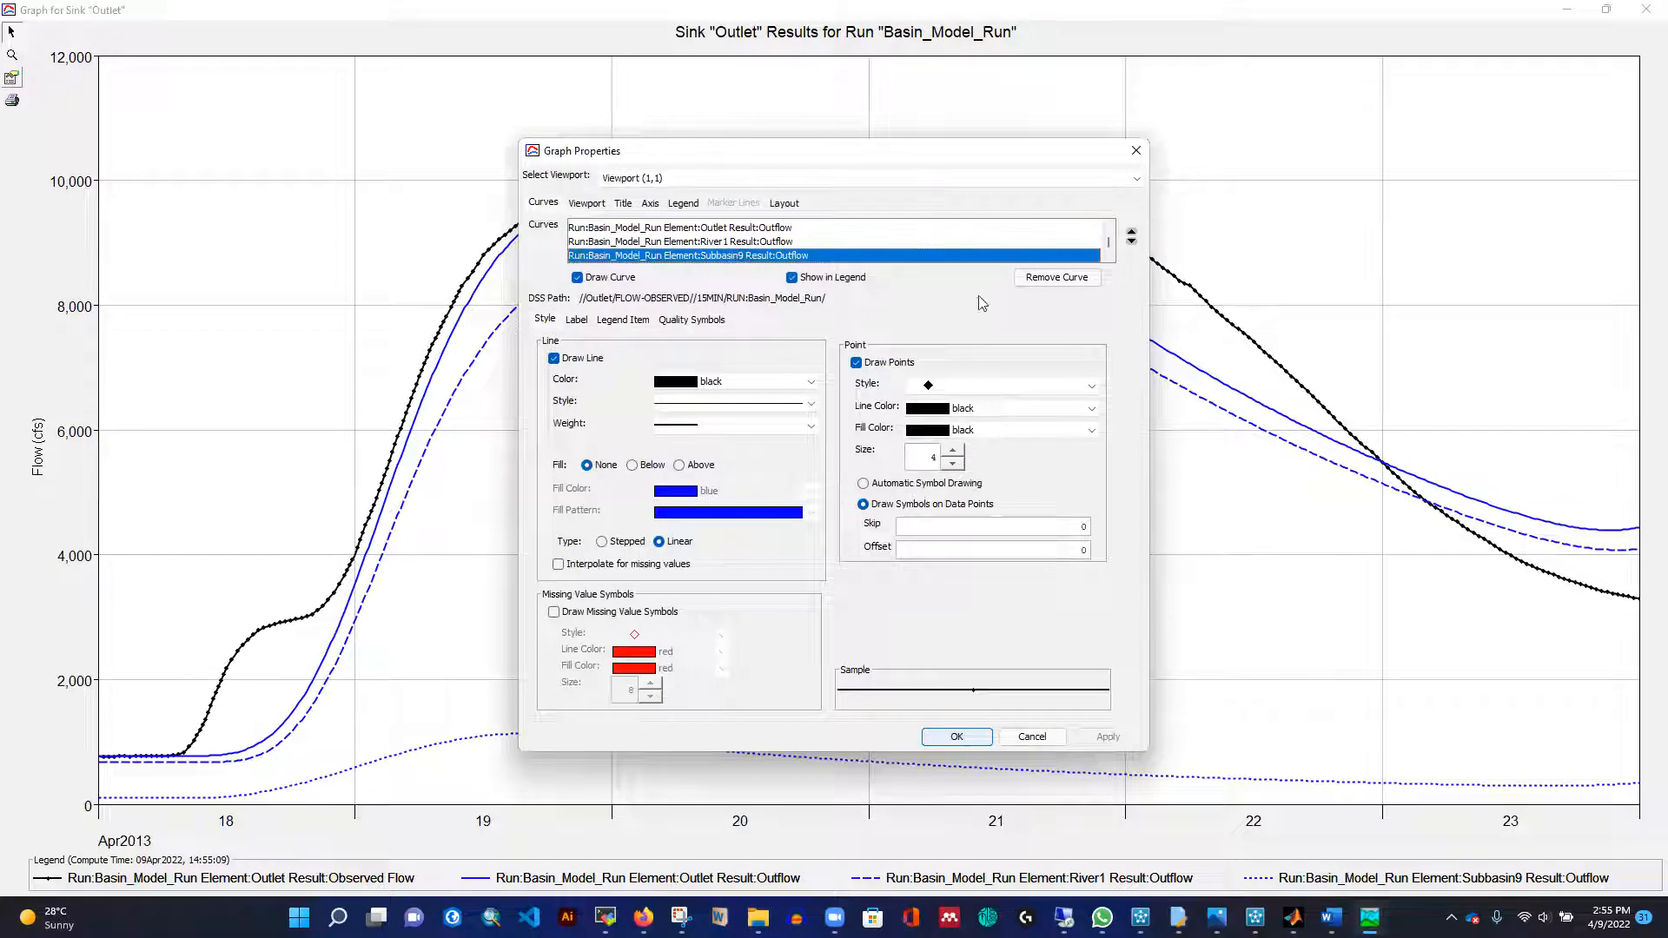
left_click(1093, 280)
left_click(1082, 278)
left_click(1108, 737)
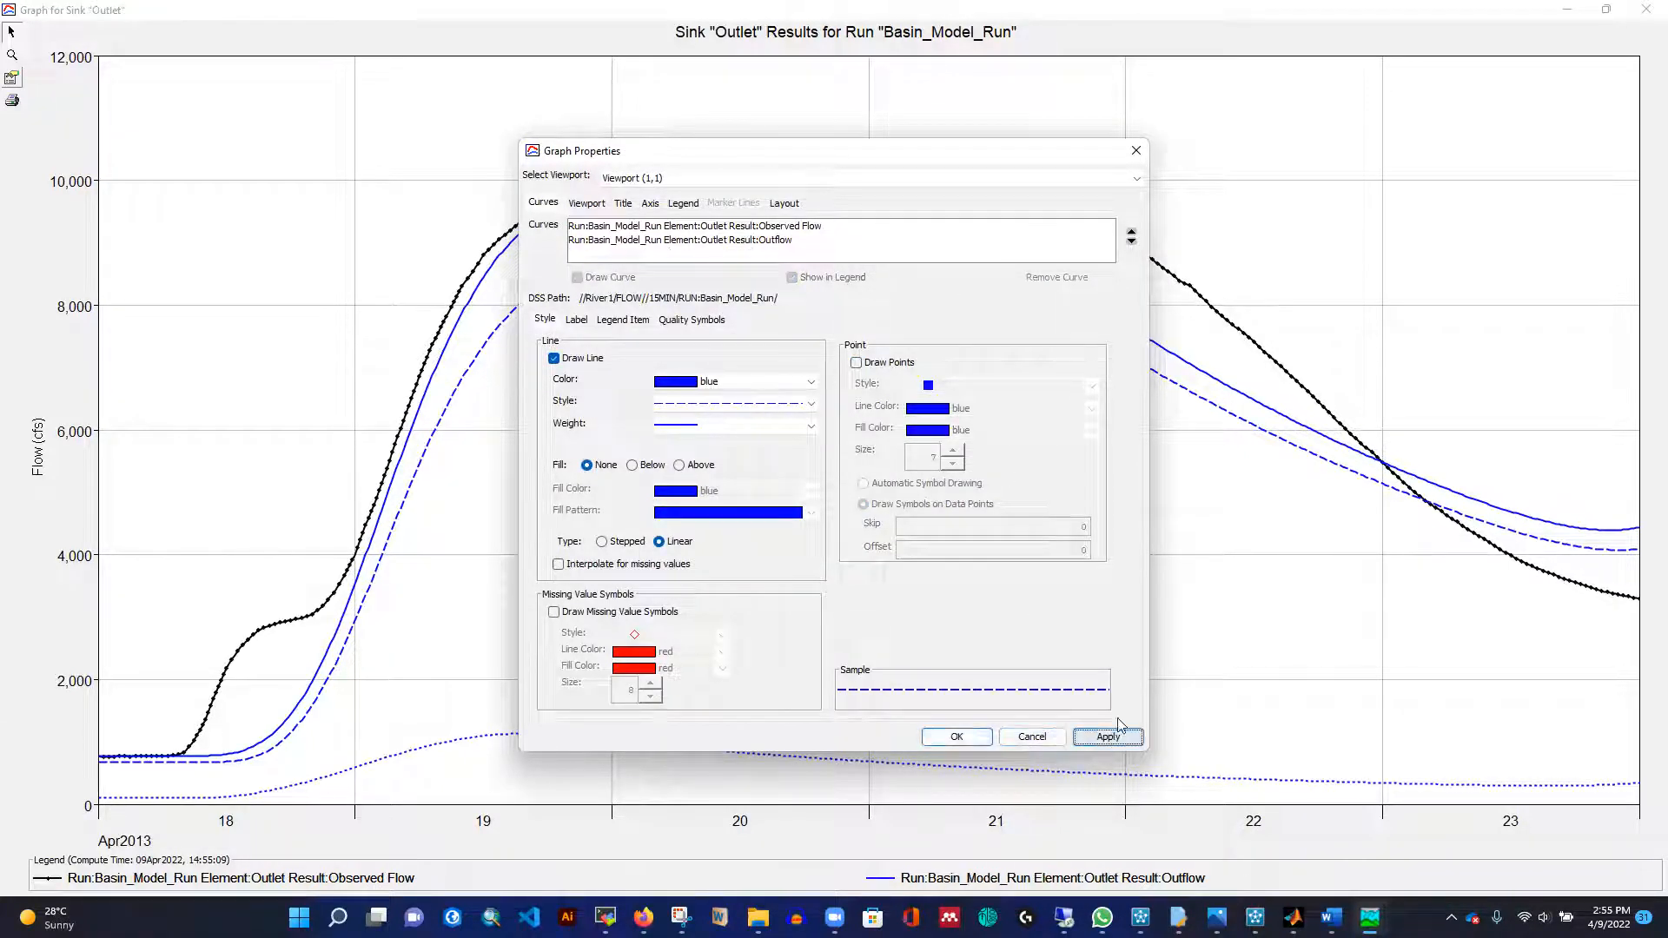
left_click(1136, 150)
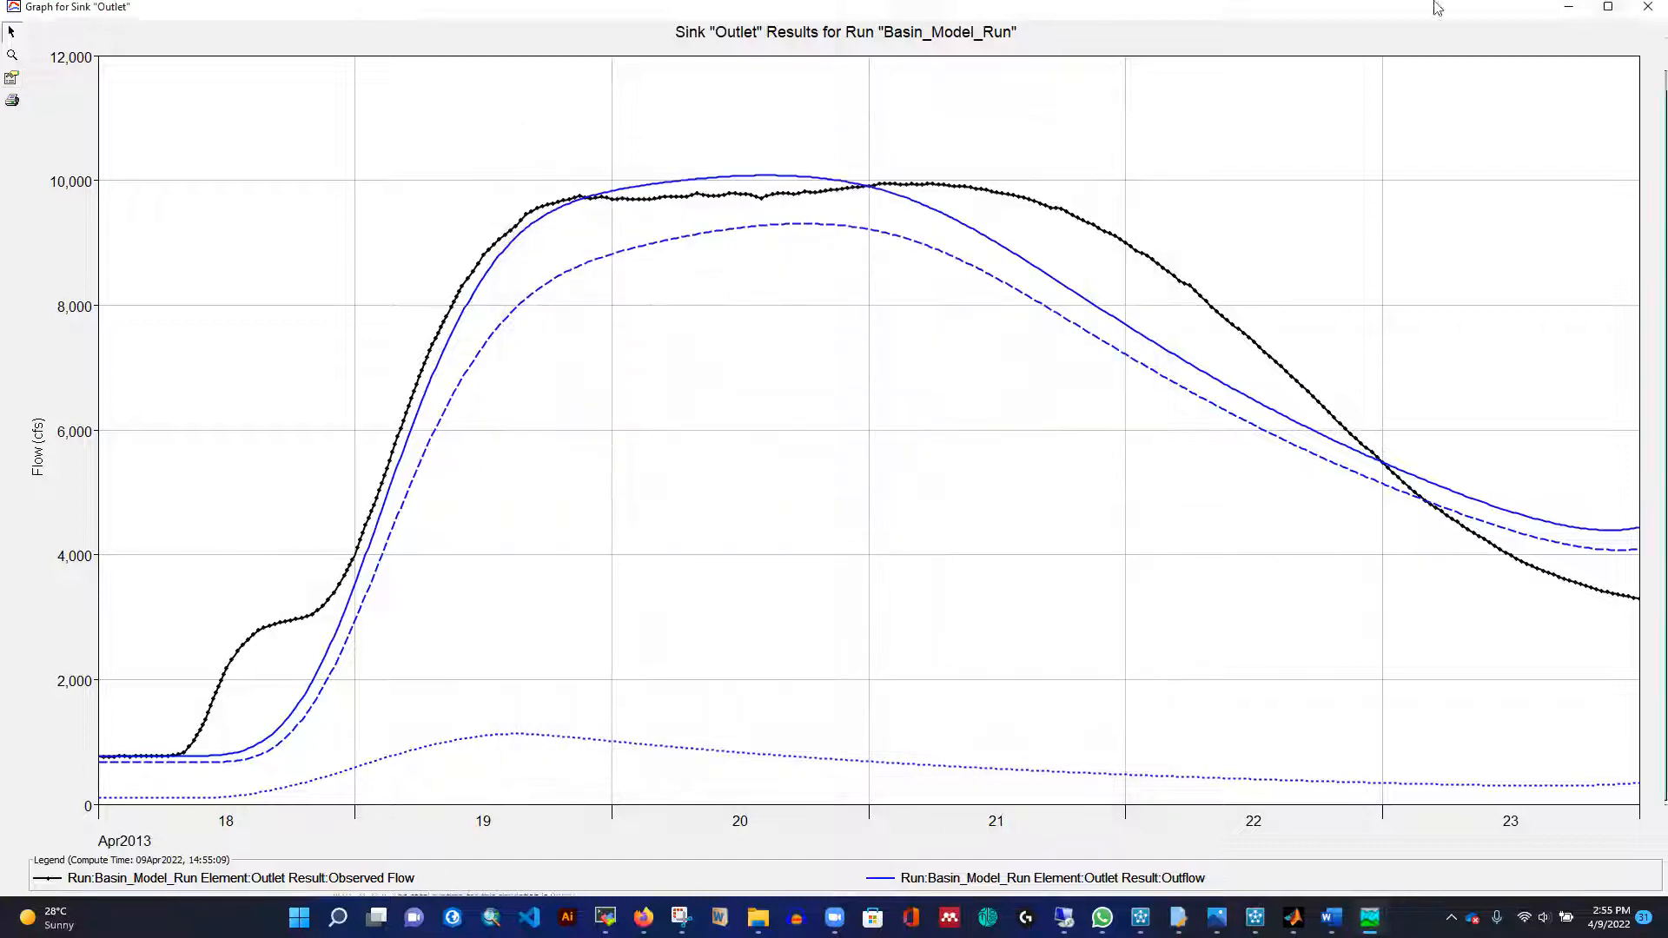
Compare the observed and simulated Outlet hydrographs in the simplified graph, and review the summary table's volumes and fit statistics.
left_click_drag(1187, 11, 361, 19)
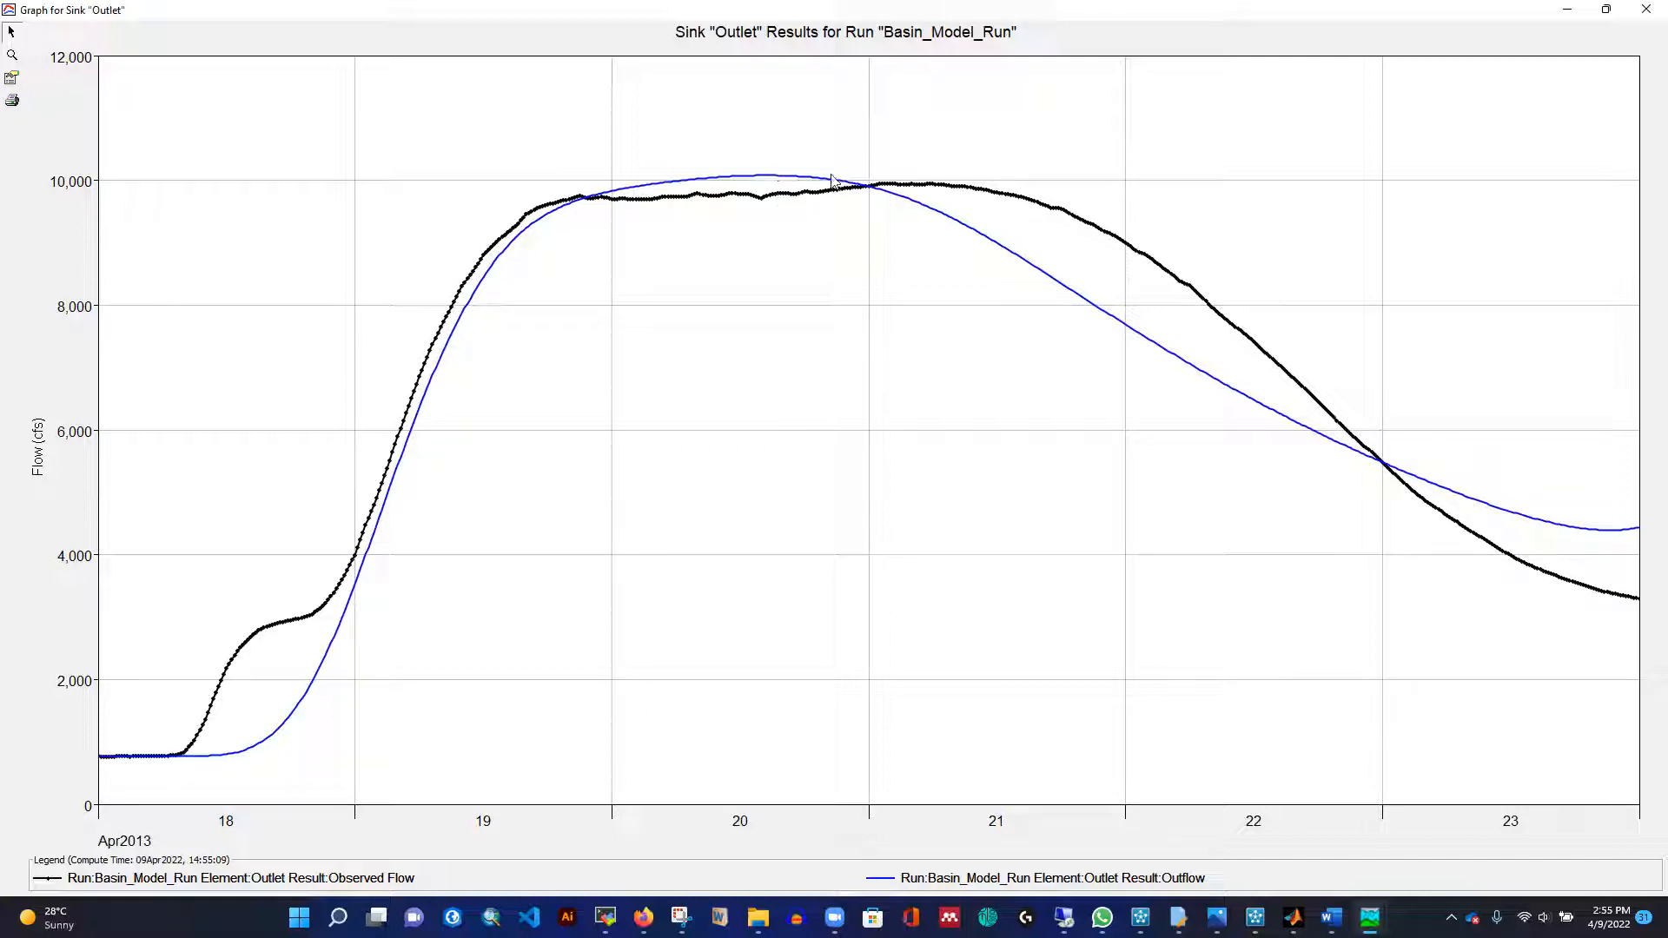
left_click(1606, 9)
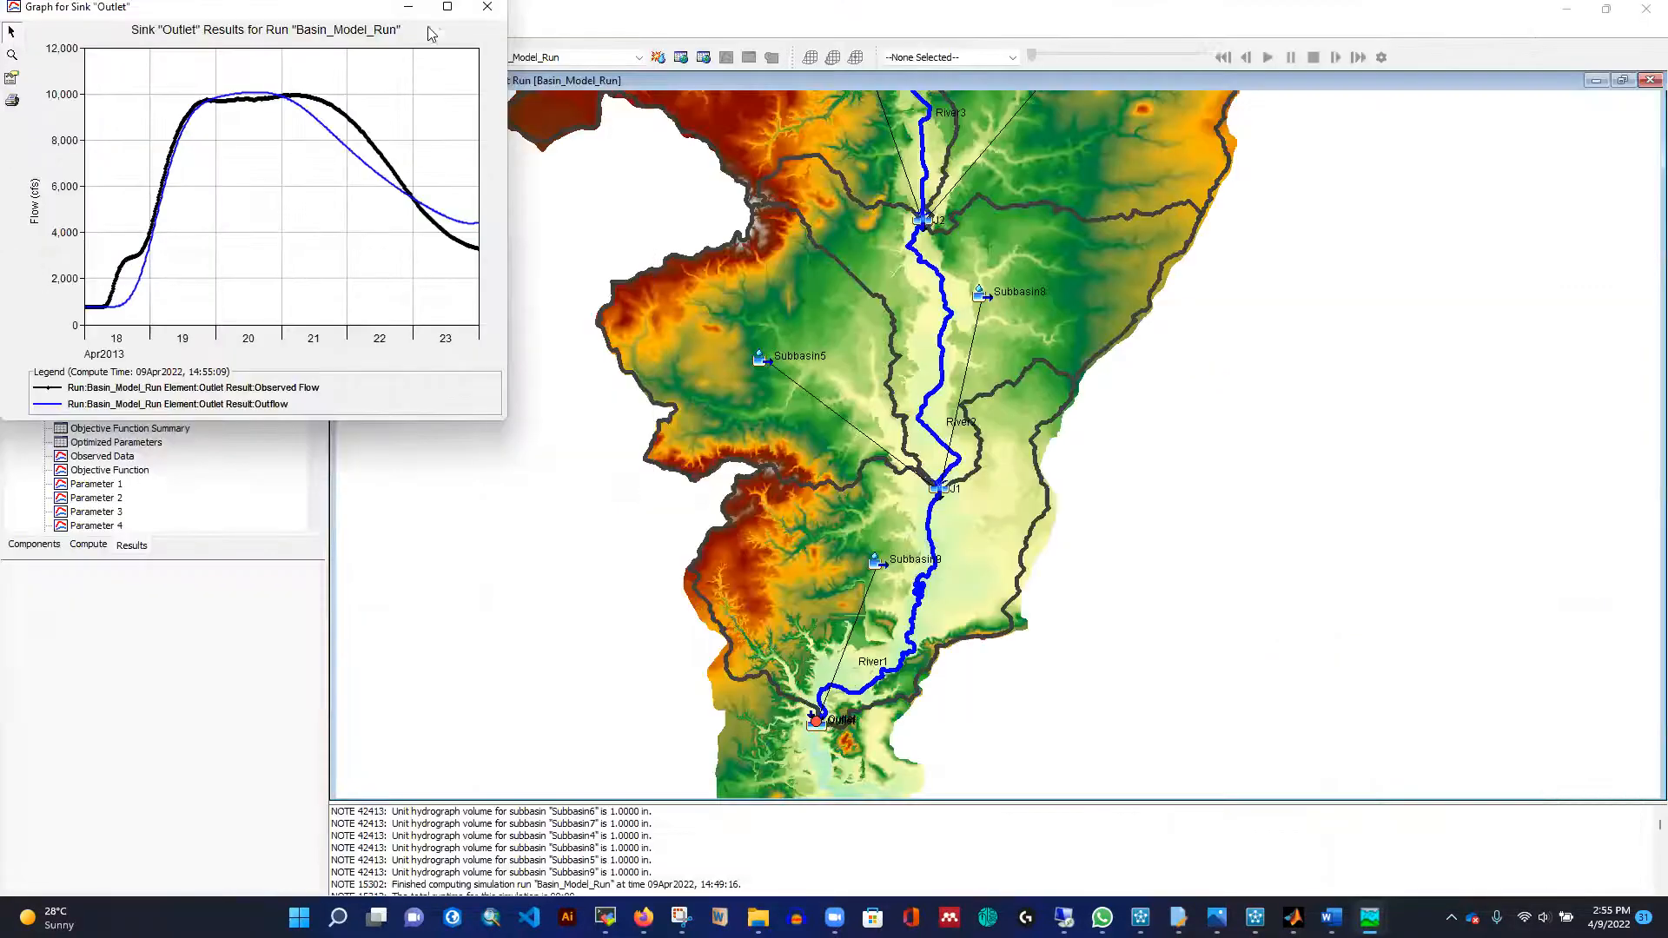
left_click_drag(347, 7, 1106, 164)
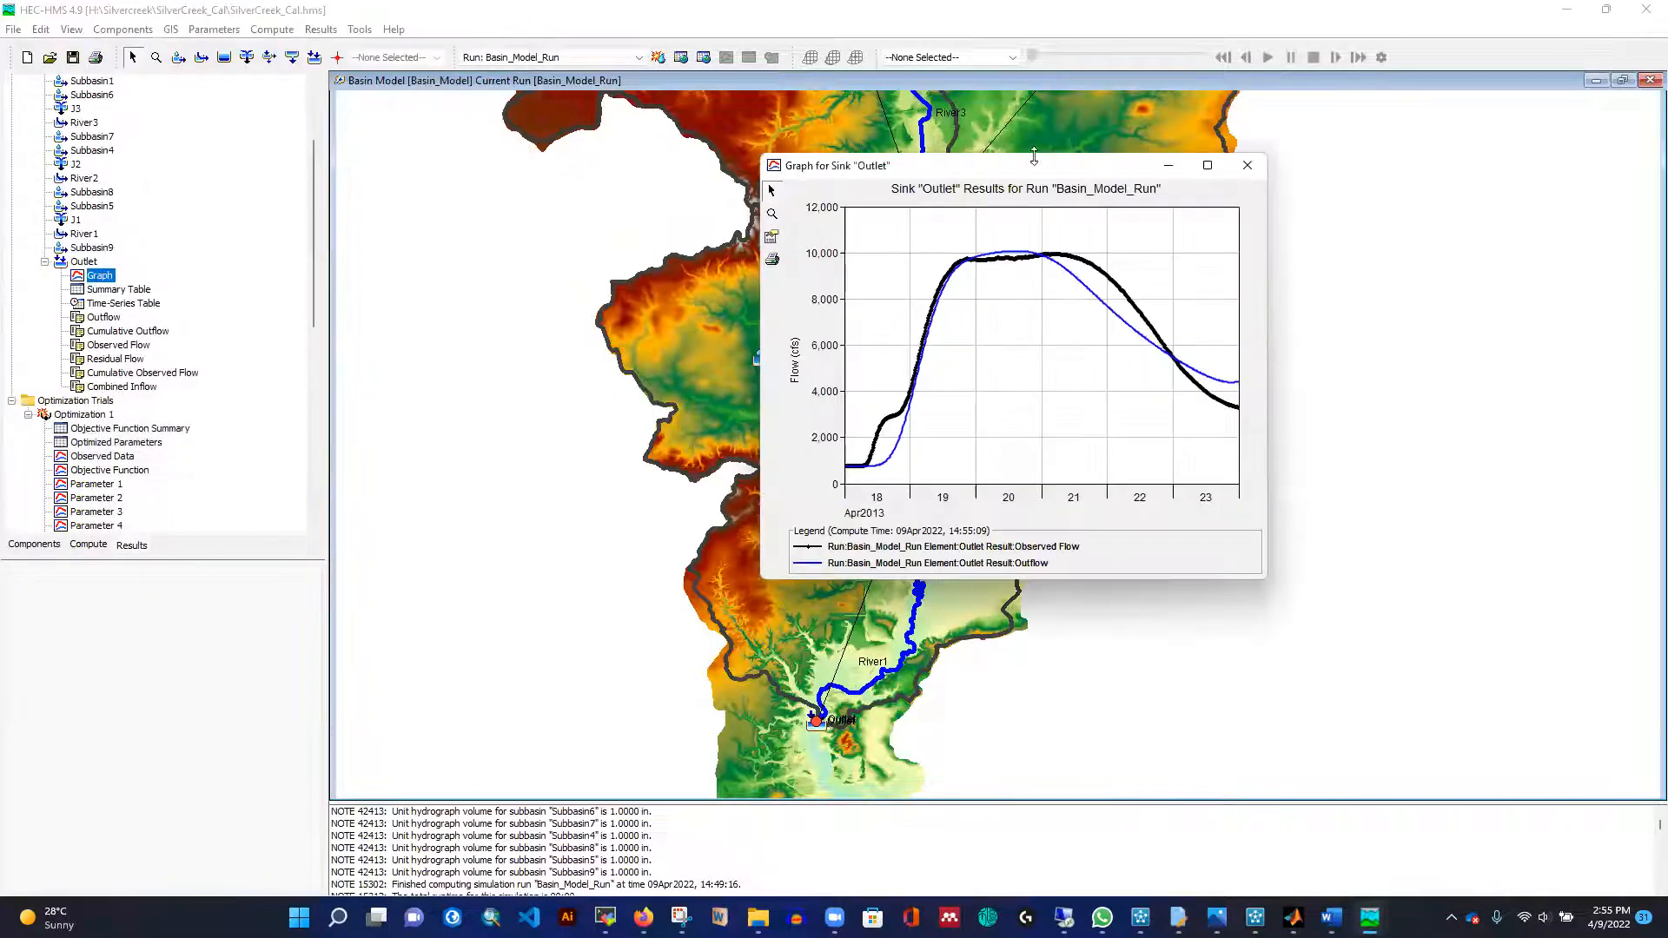
left_click(120, 291)
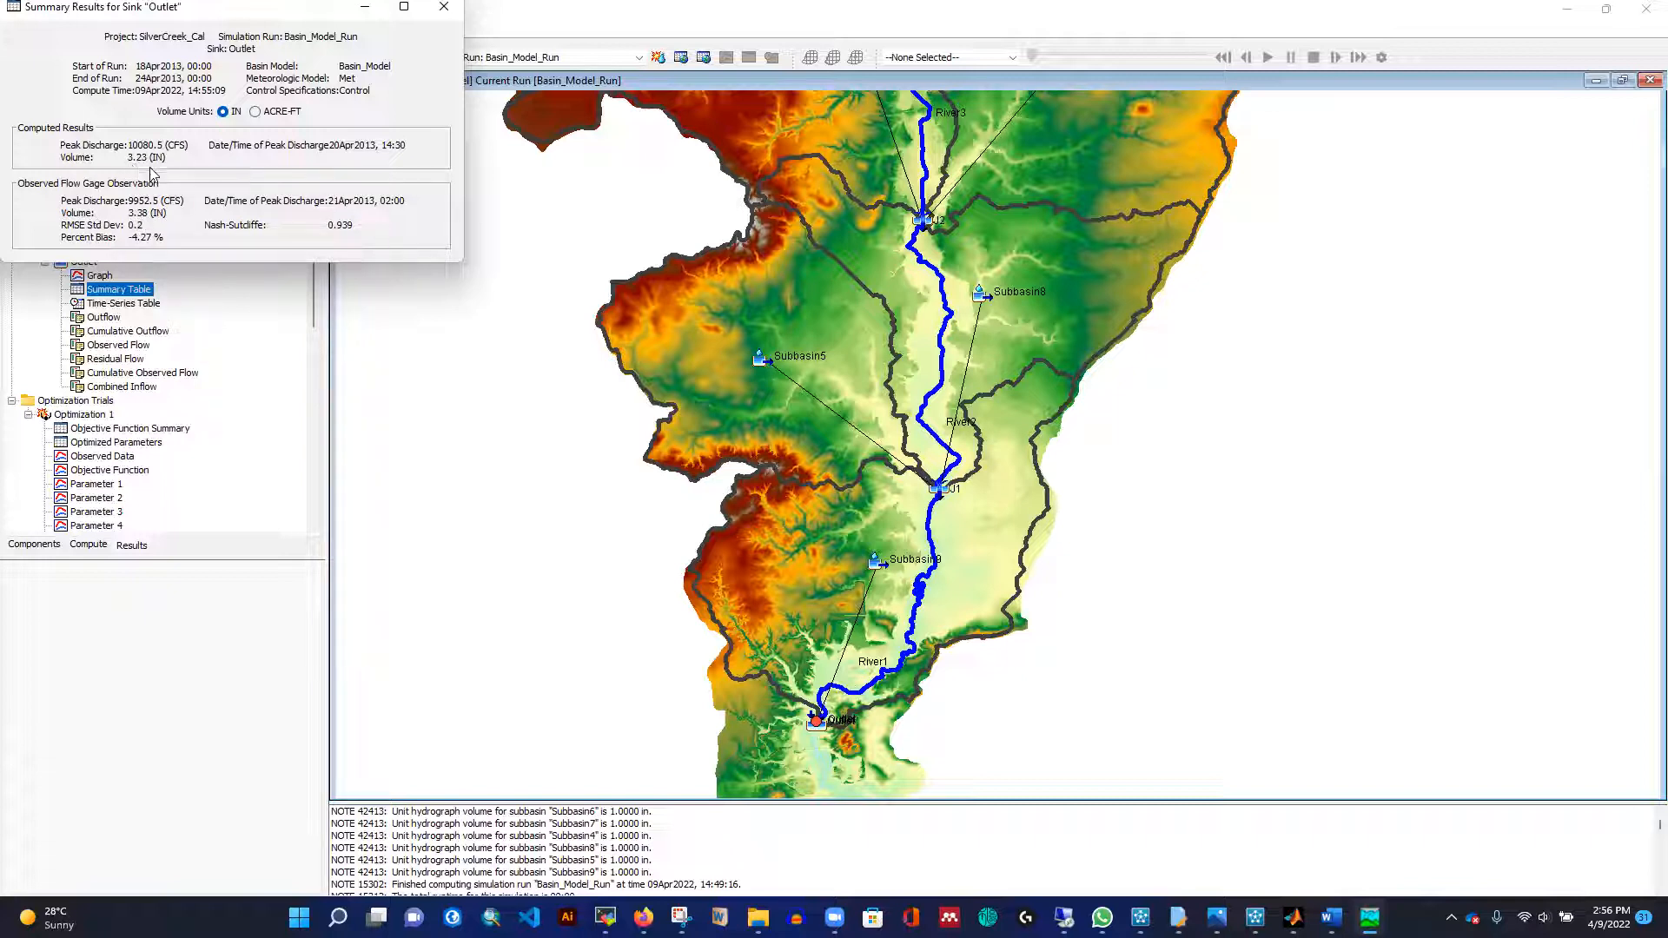
left_click(440, 12)
left_click(100, 276)
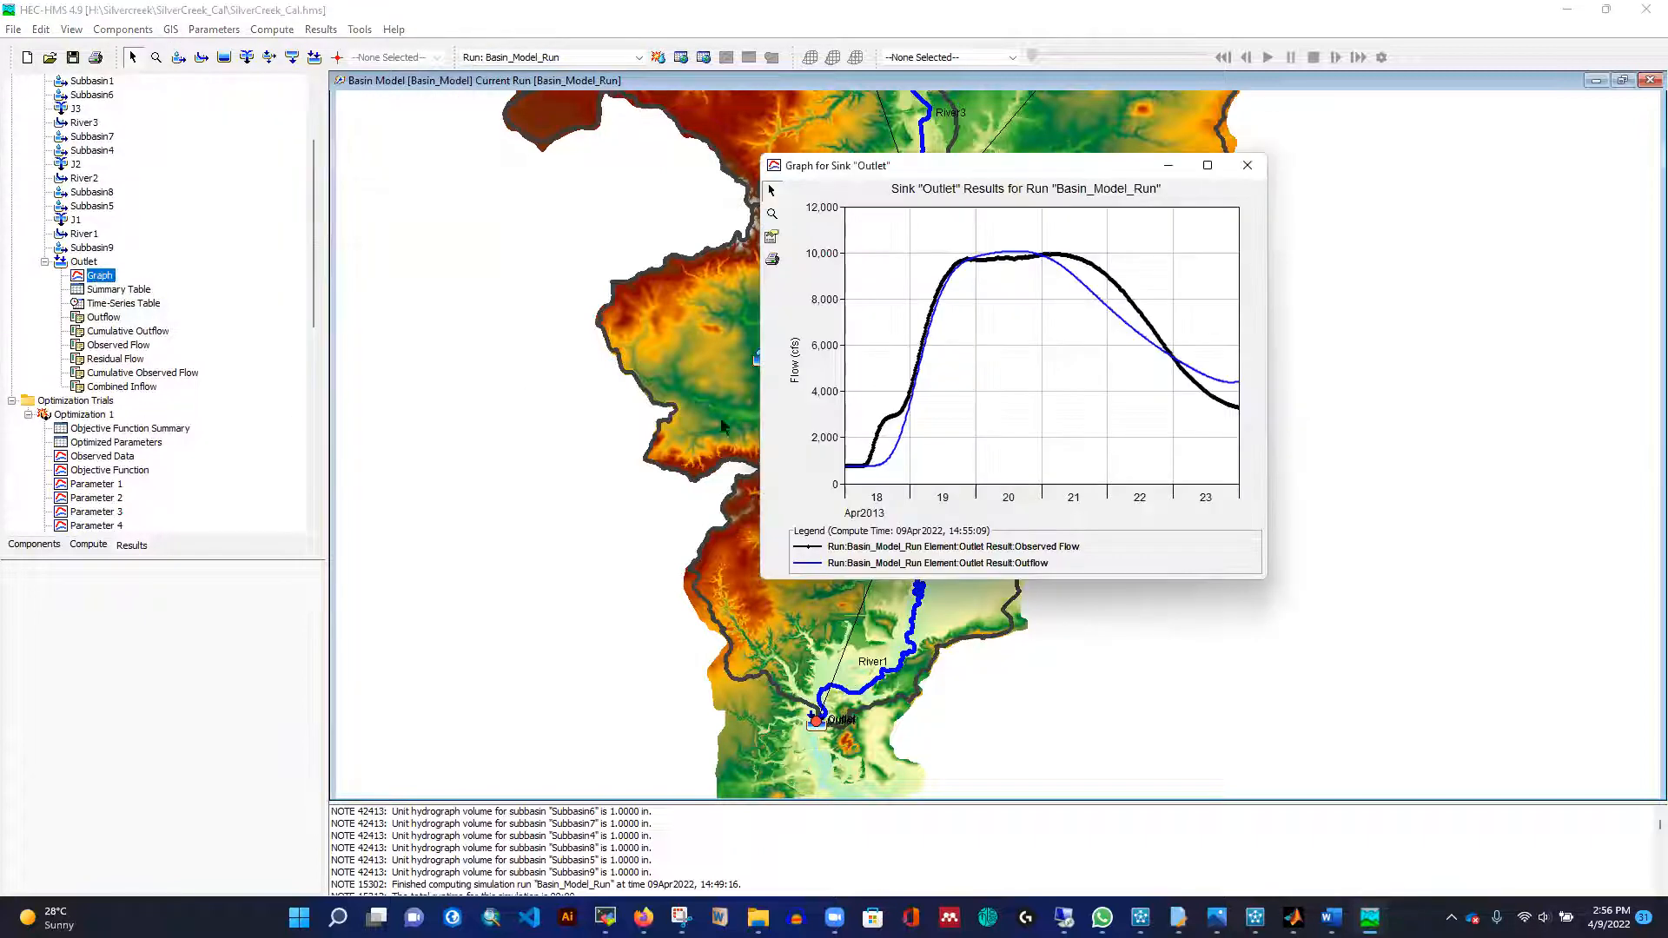
left_click(1207, 166)
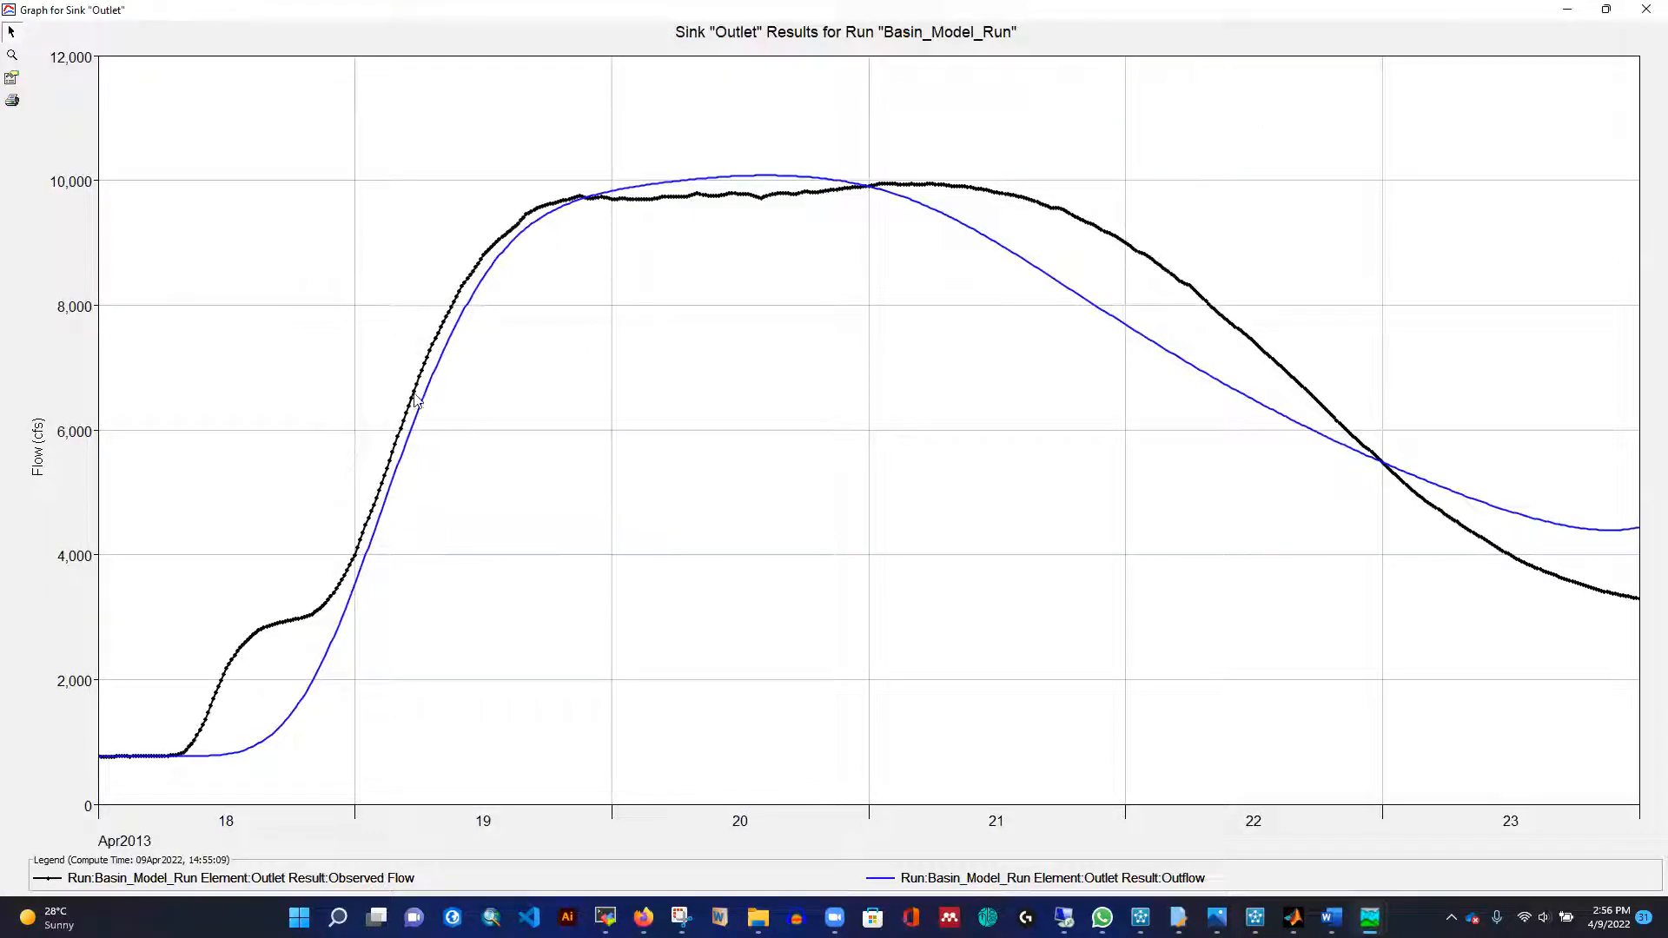
left_click(1643, 16)
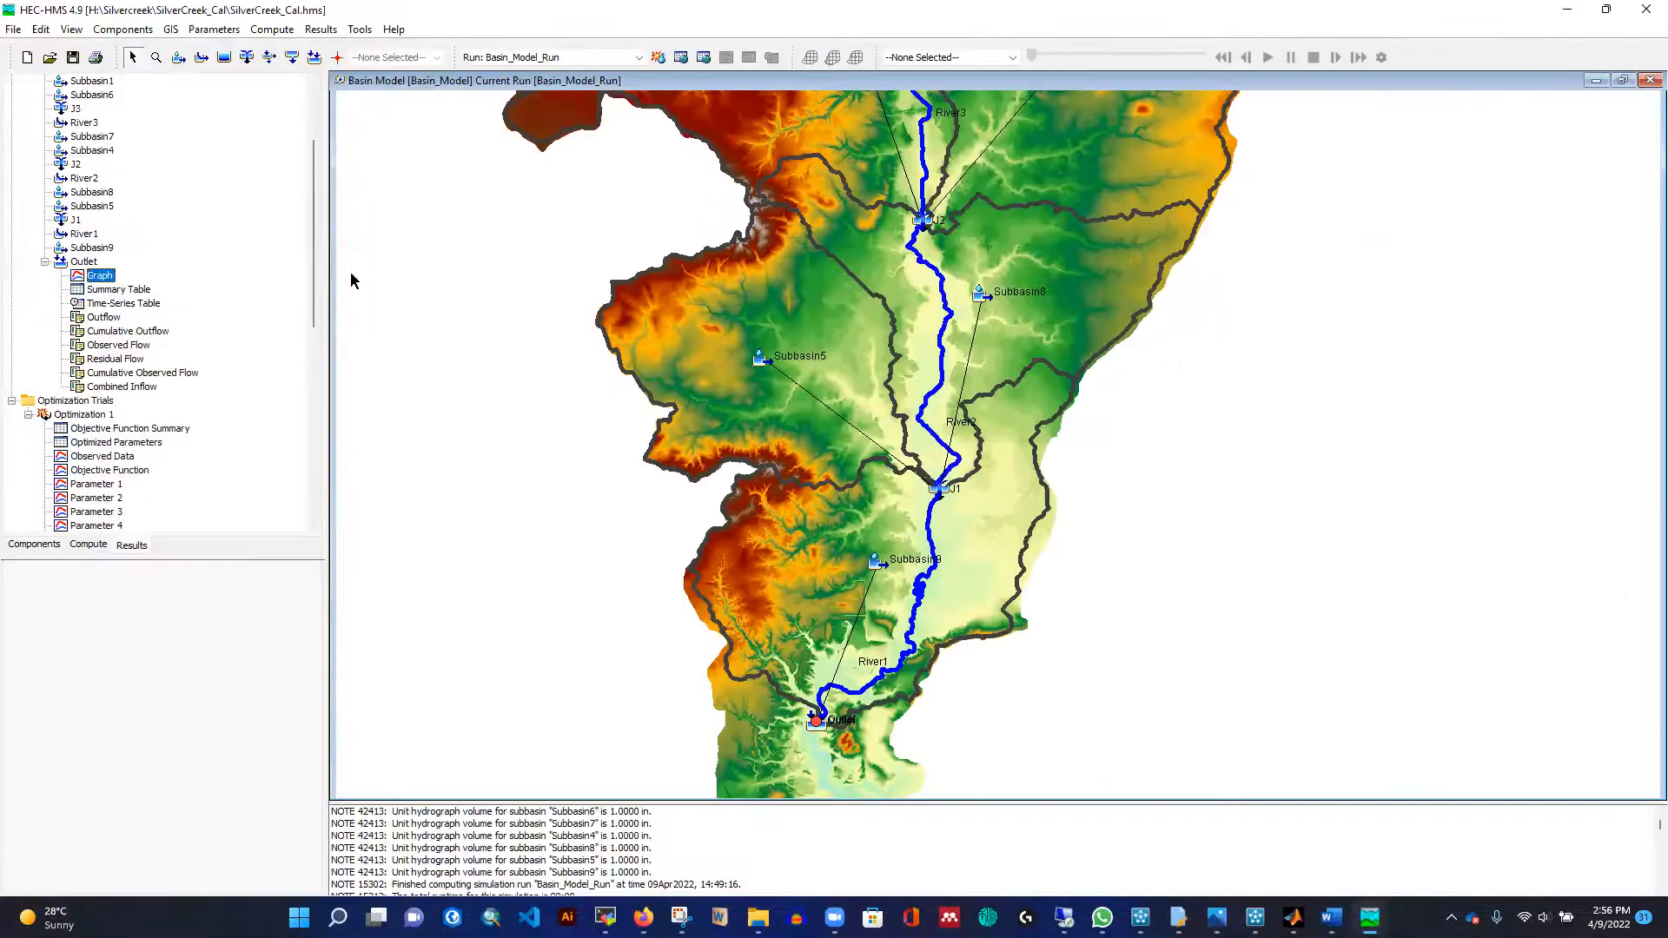
scroll(613, 467, "down", 3)
scroll(735, 595, "down", 2)
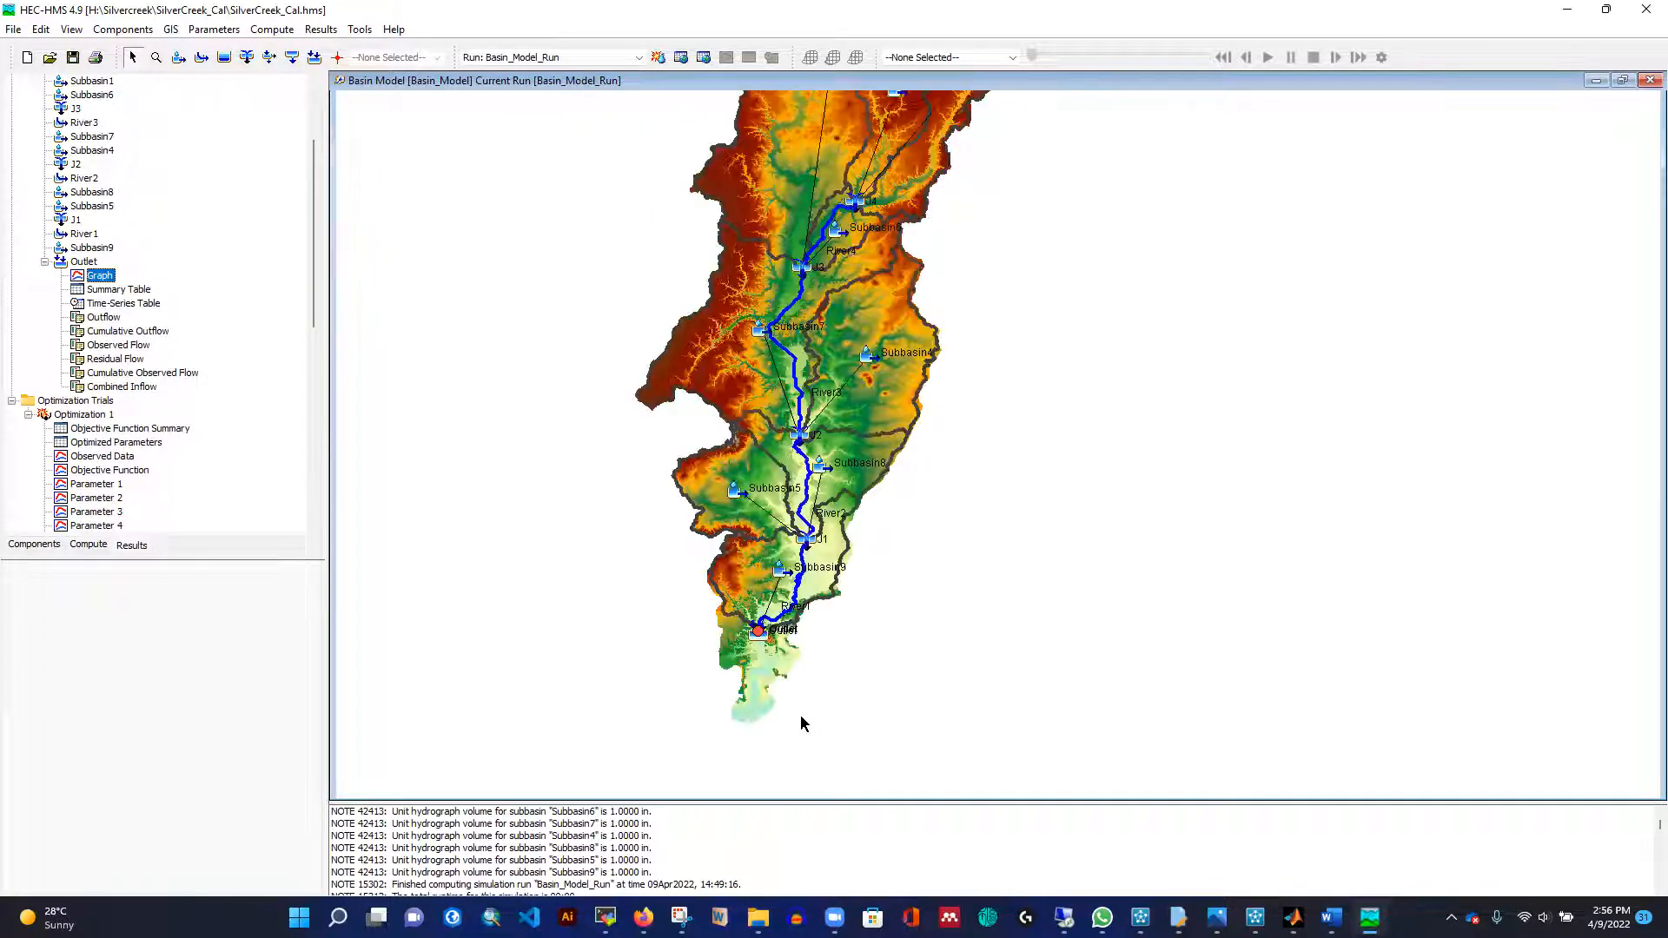
scroll(763, 733, "down", 1)
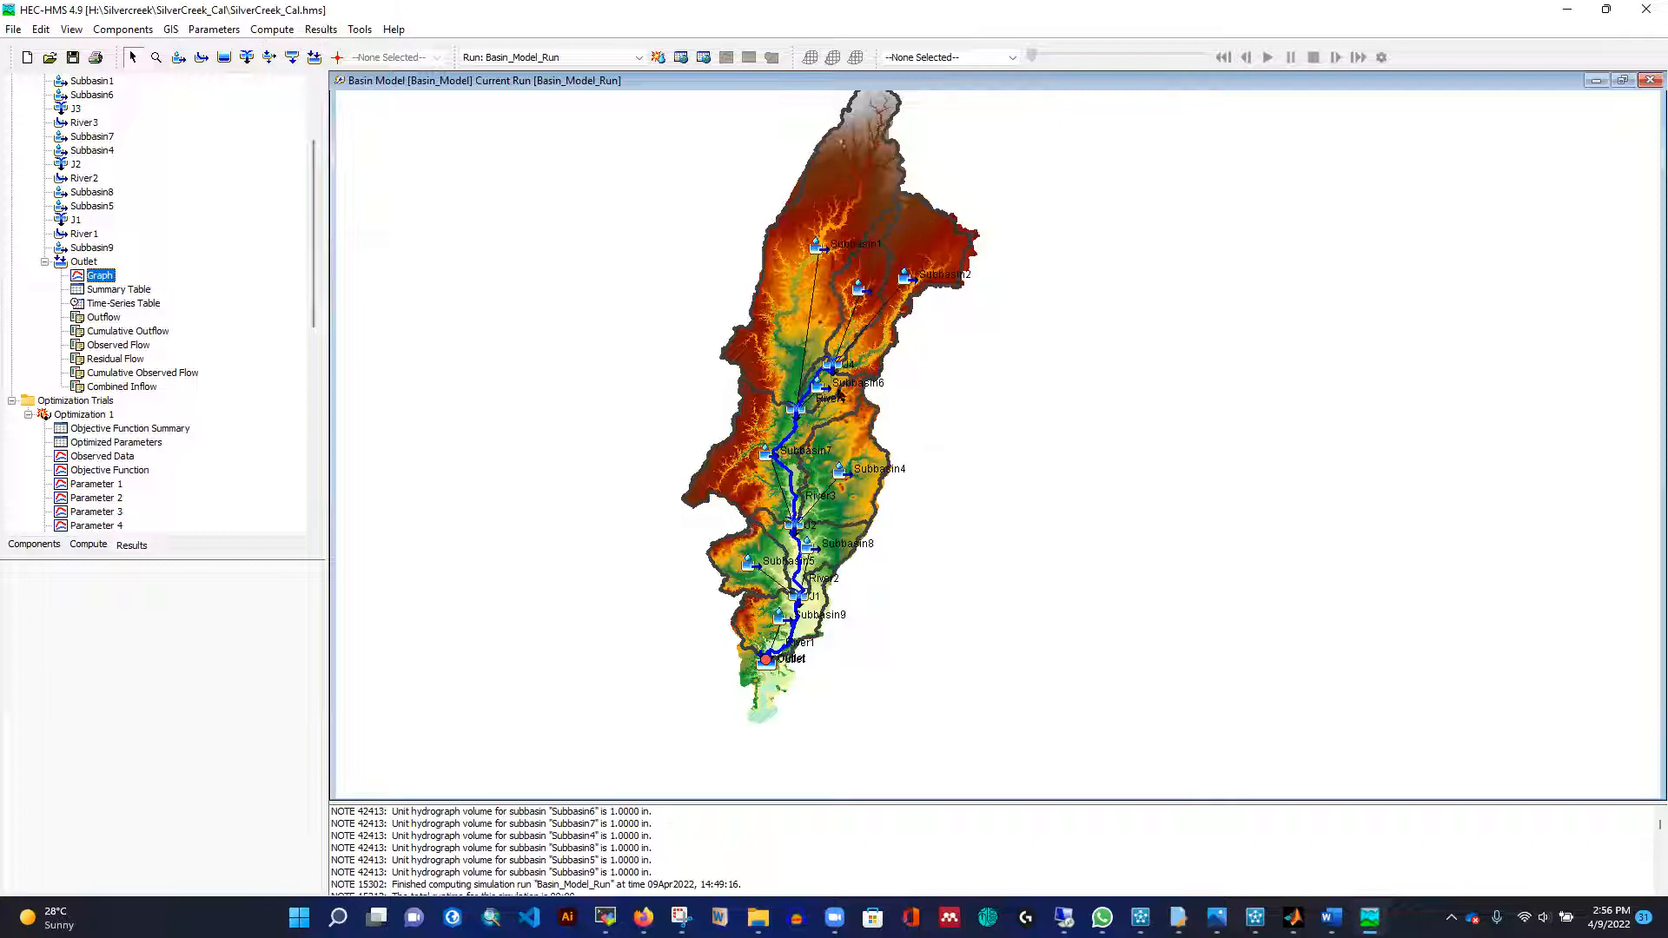
Review the Outlet's summary table for peak discharges, volumes, Nash-Sutcliffe and percent bias, and close it.
mouse_move(839, 395)
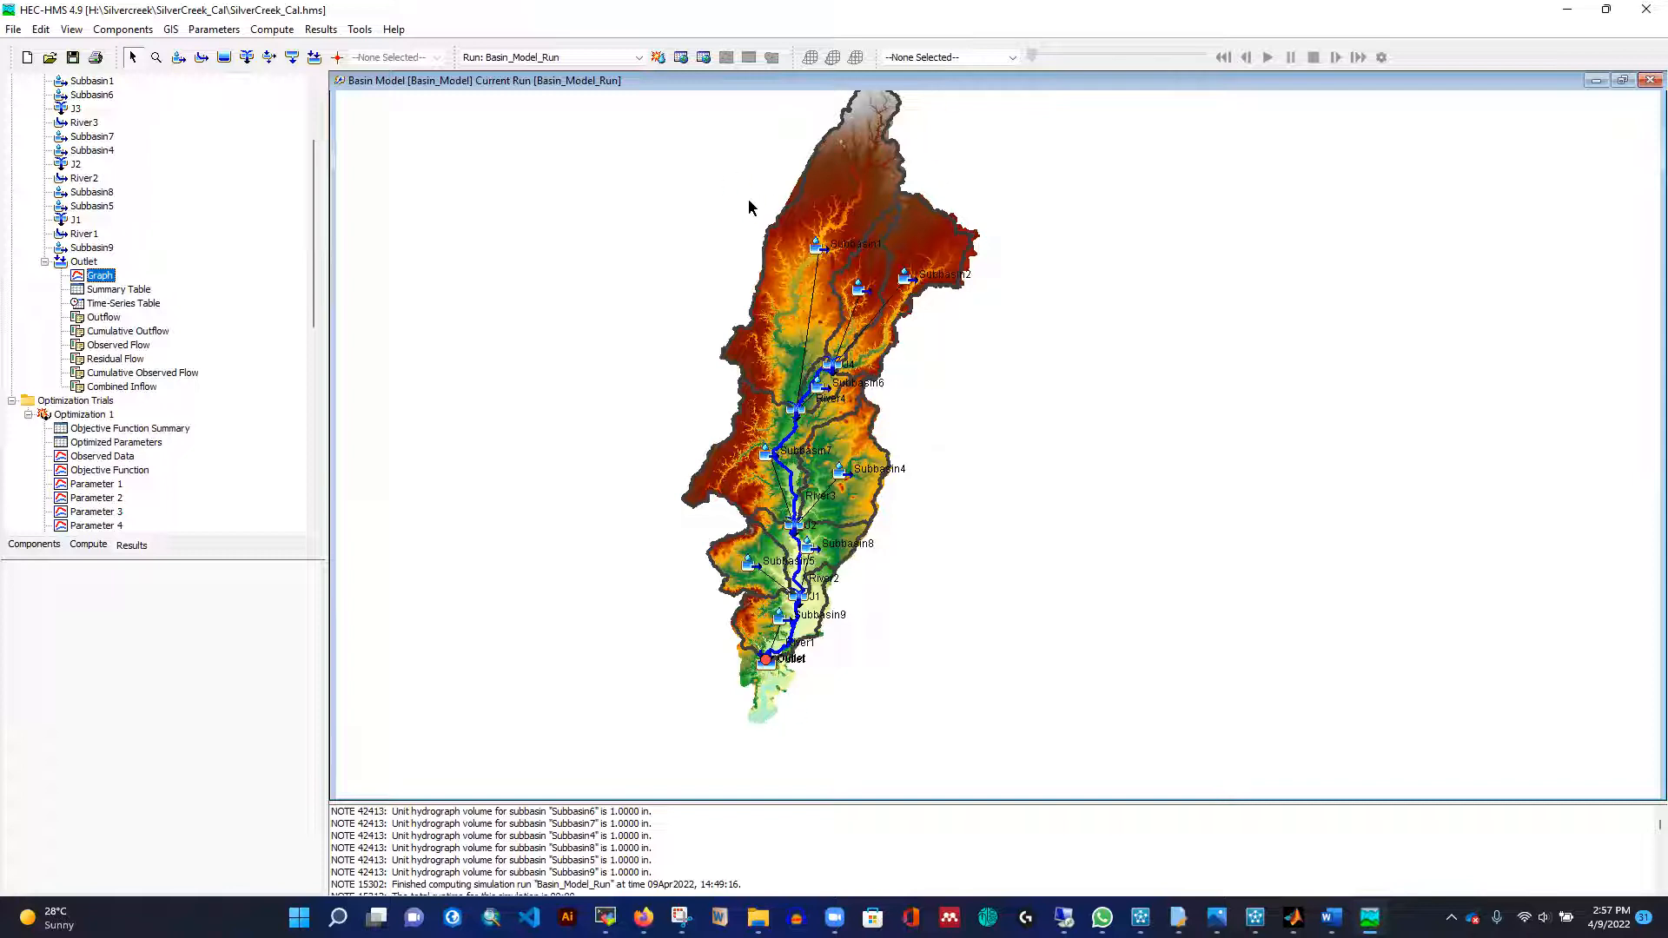
mouse_move(748, 200)
left_click(119, 290)
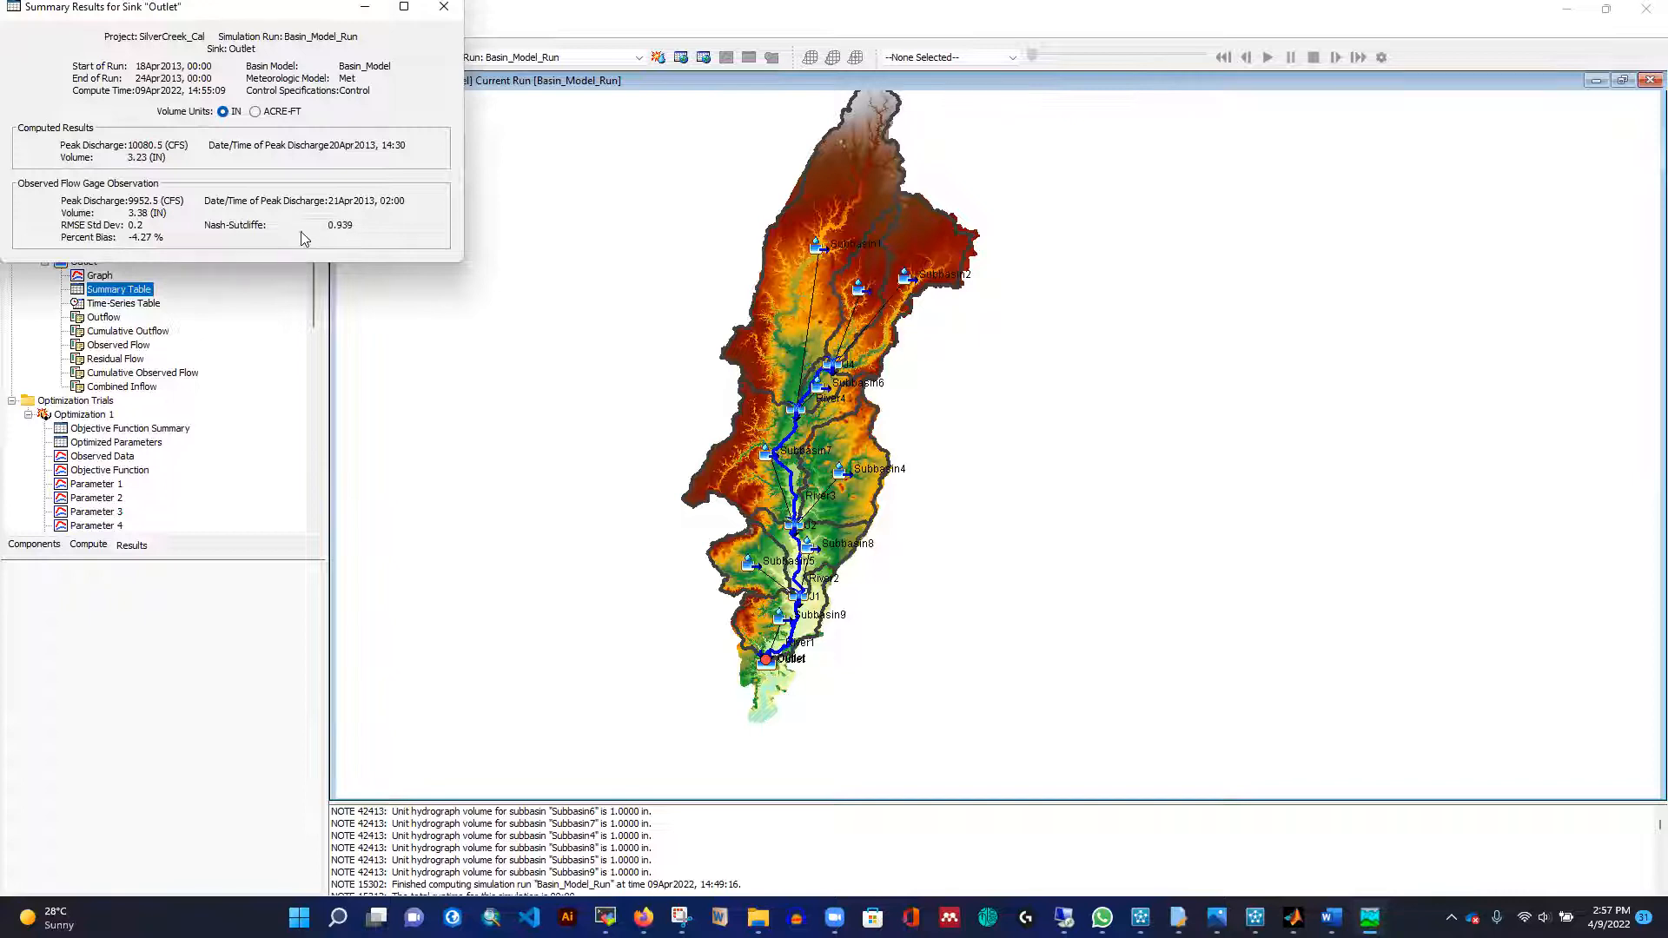
left_click(444, 6)
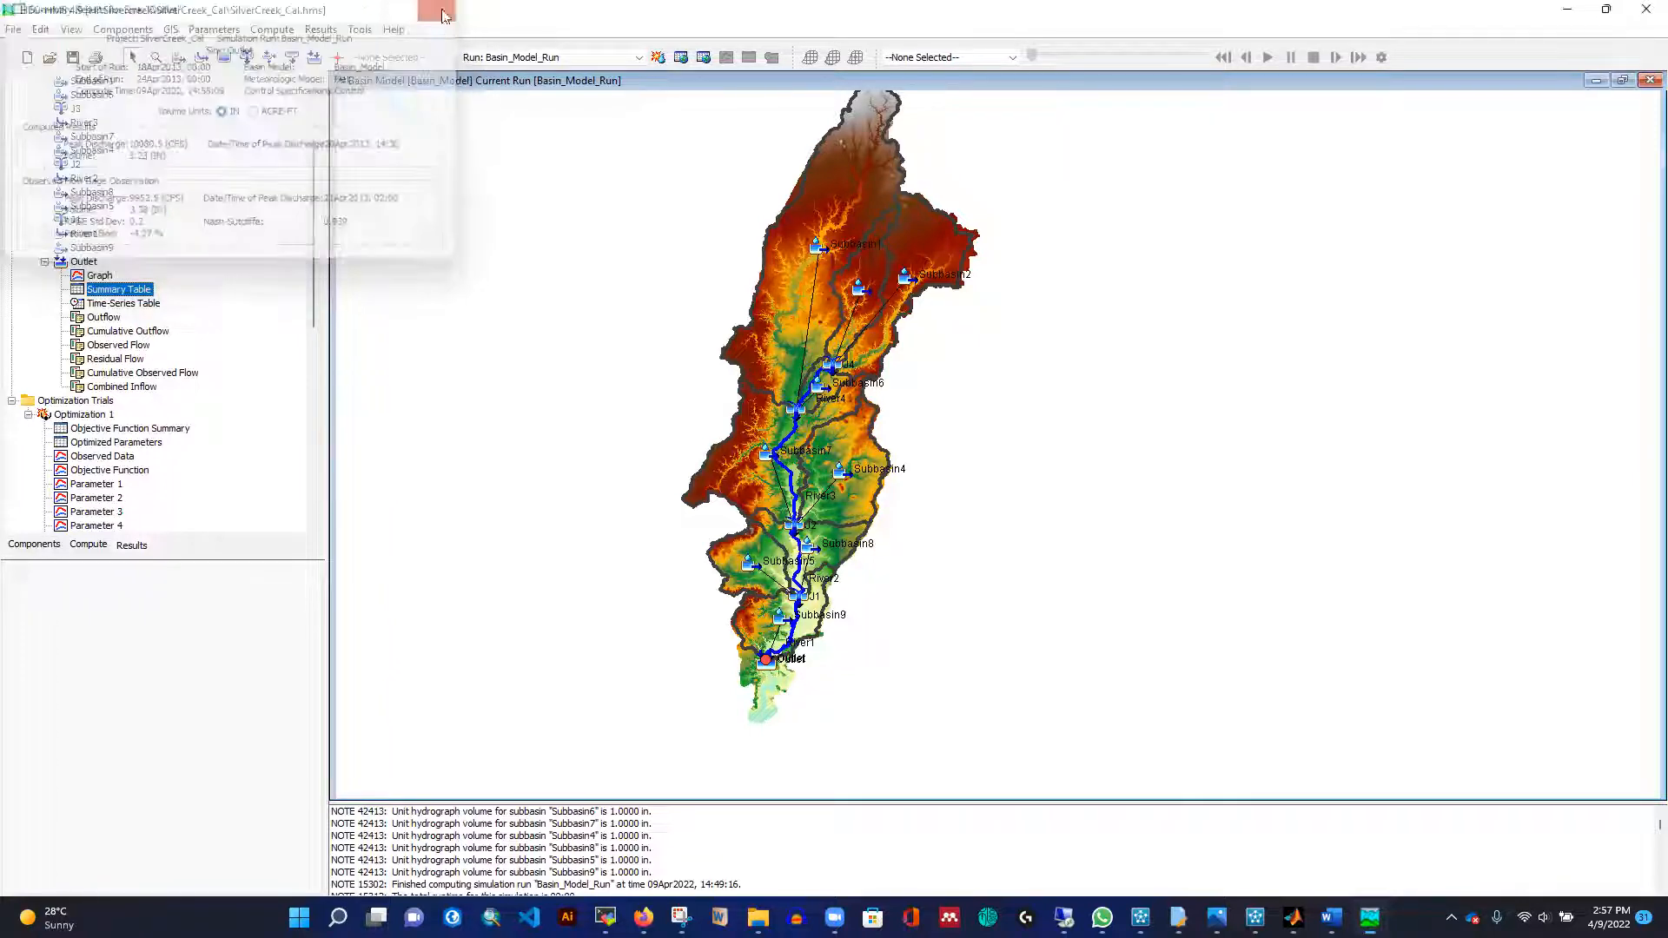
scroll(831, 281, "up", 2)
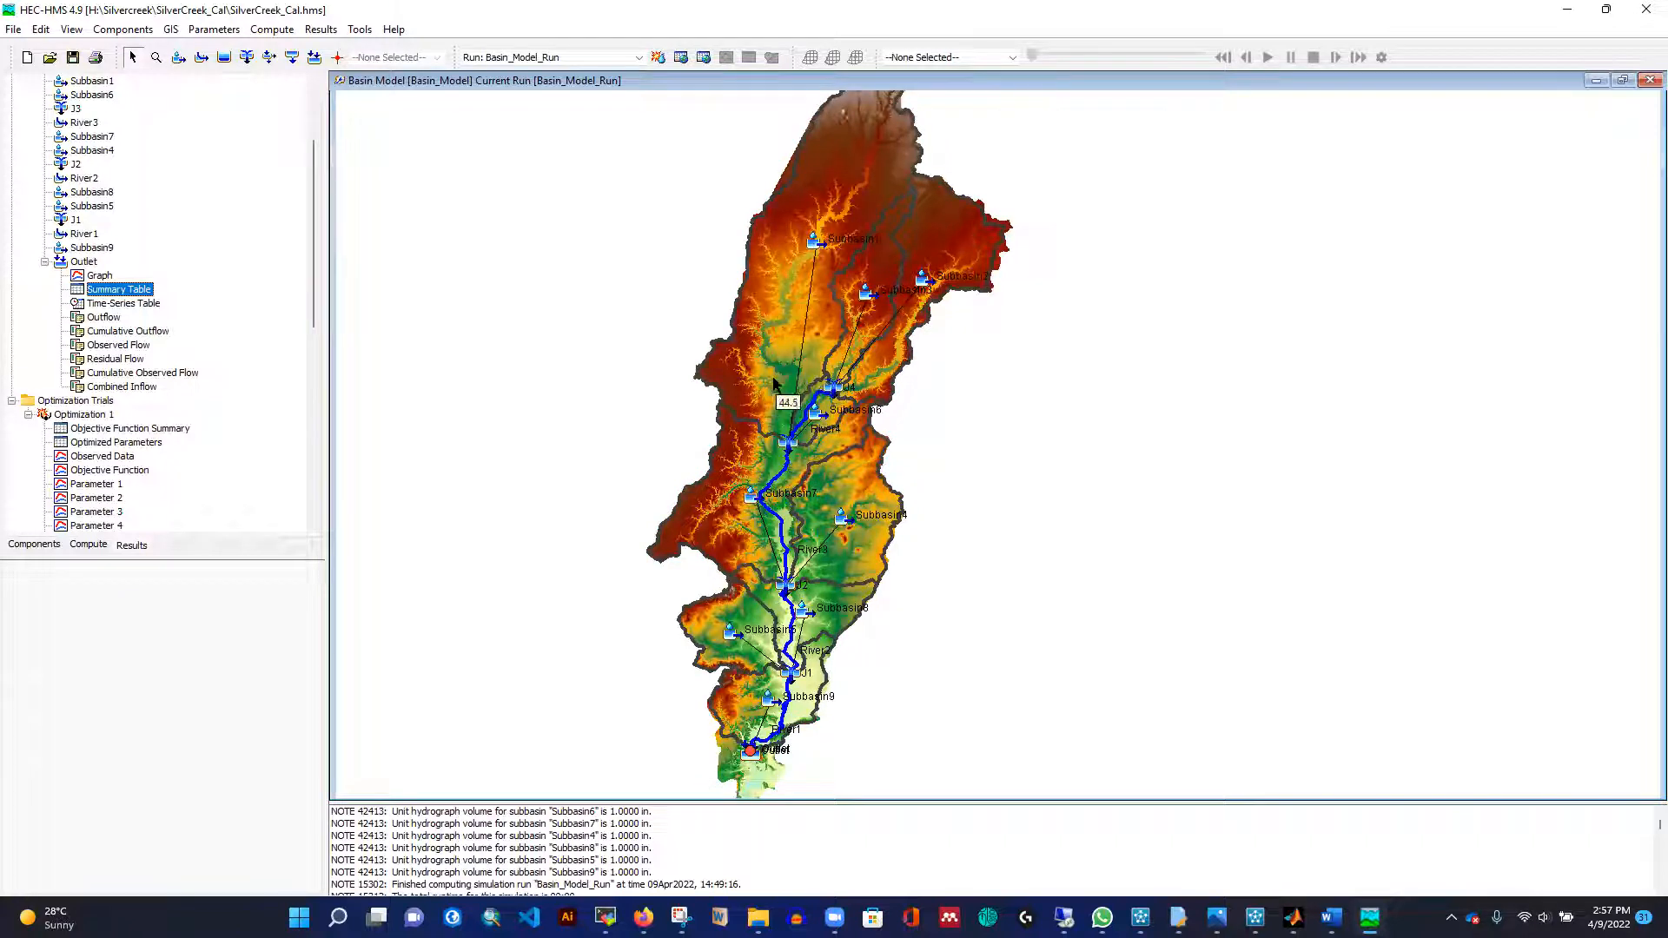
scroll(819, 422, "down", 1)
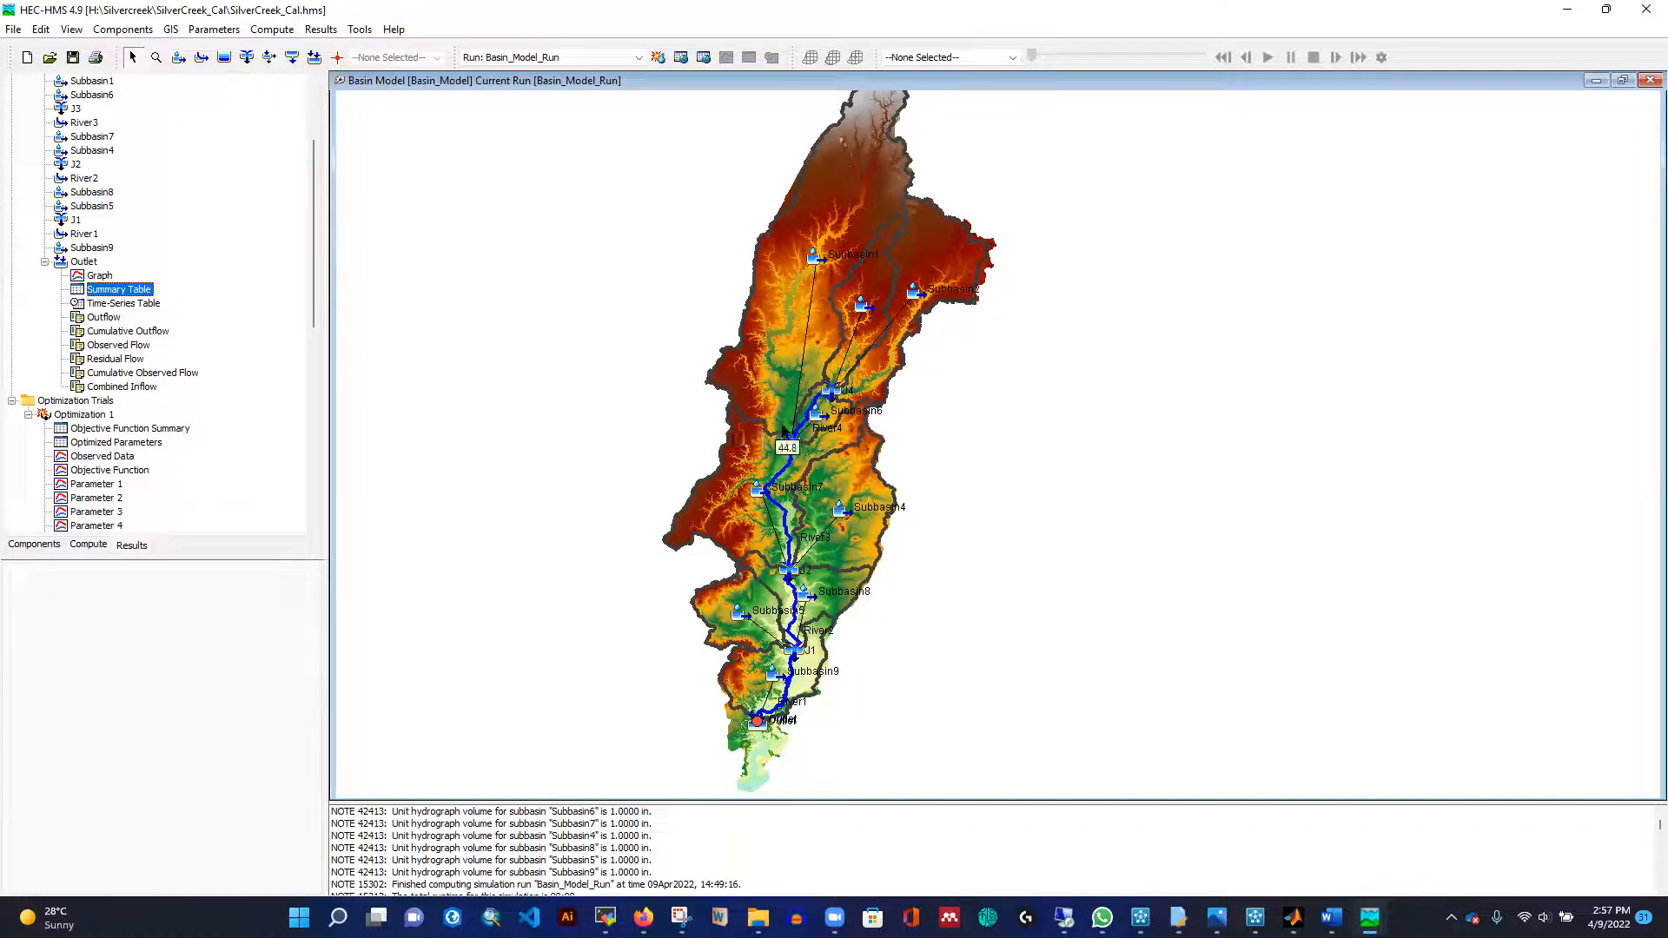
scroll(779, 449, "down", 1)
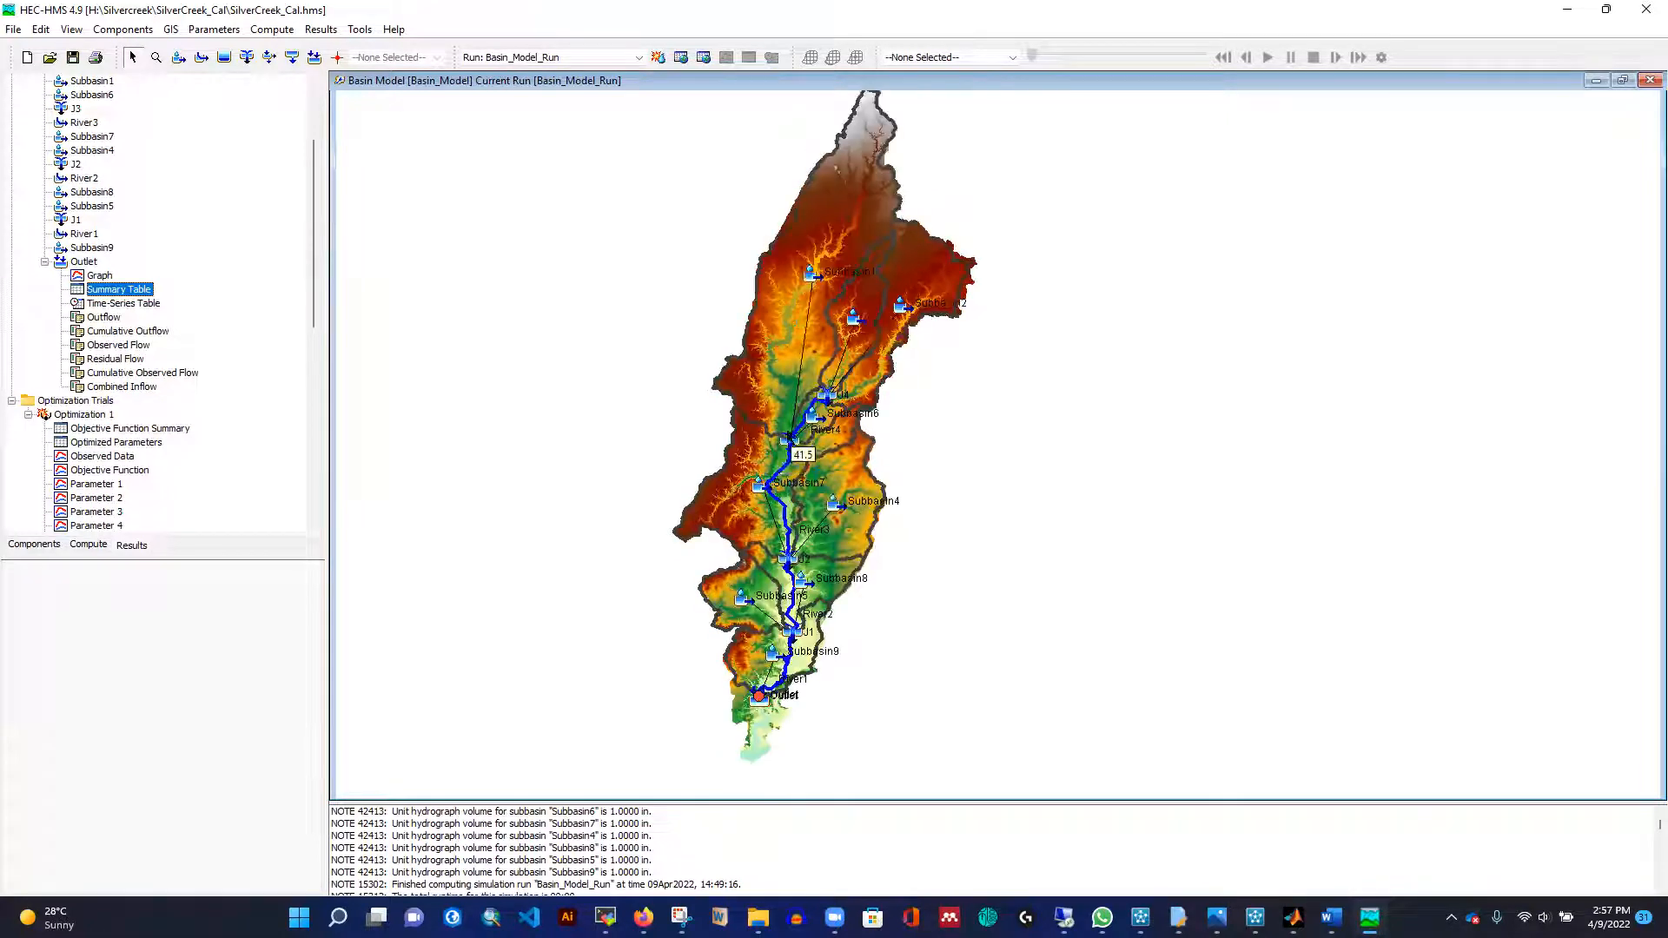
scroll(780, 465, "up", 1)
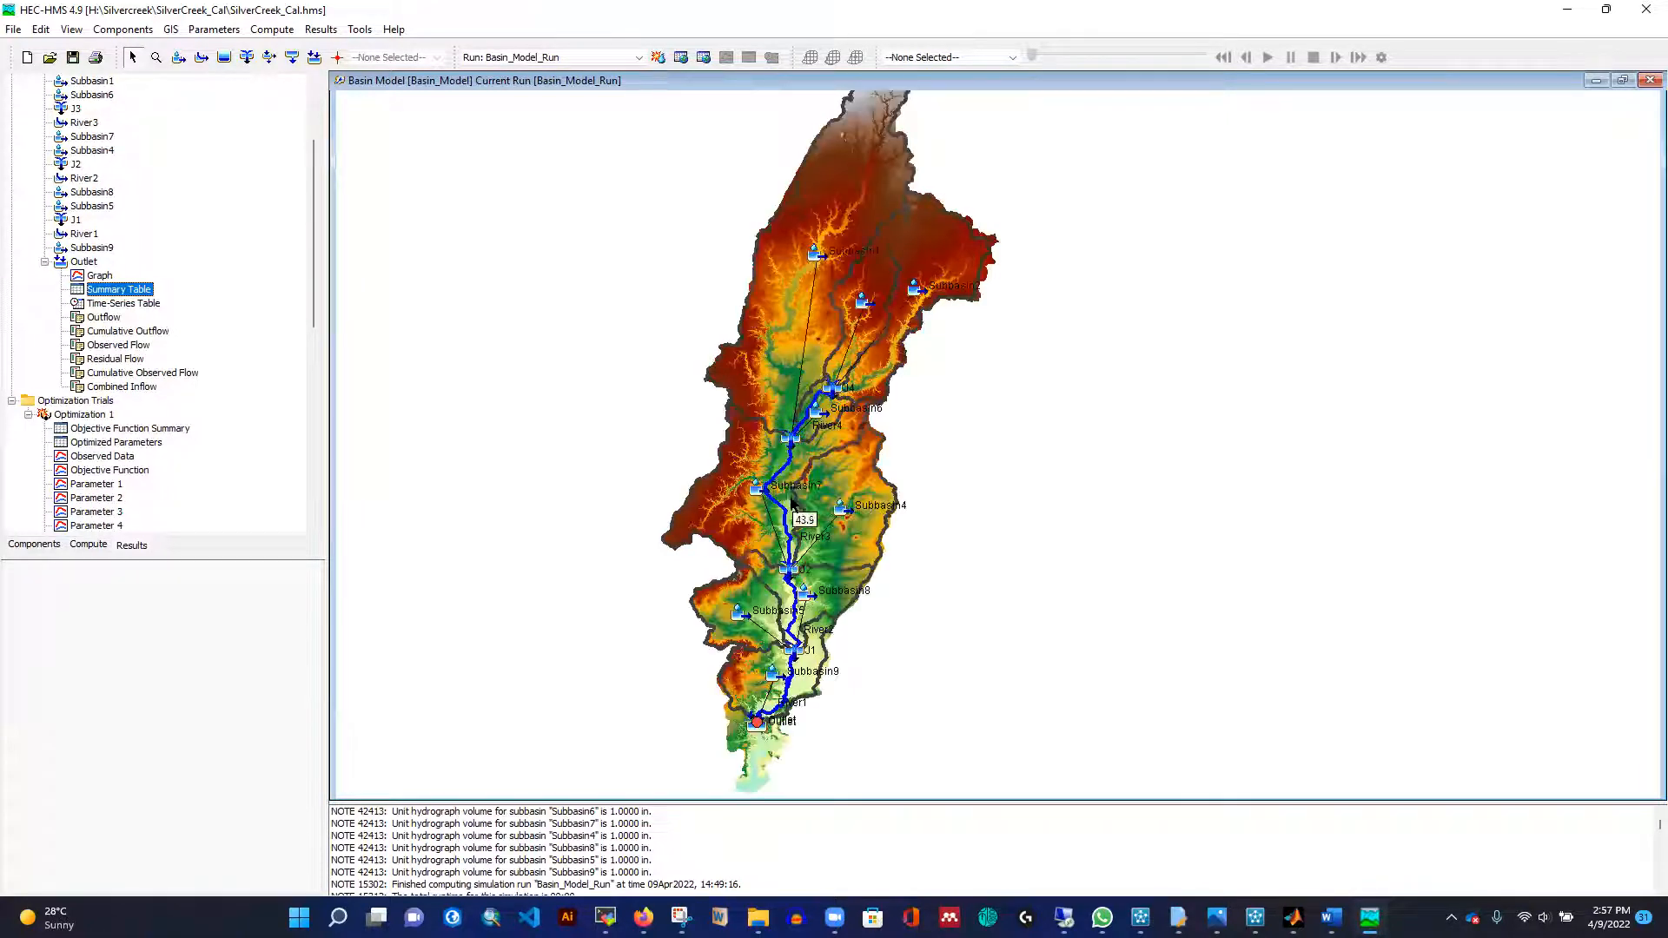
scroll(783, 452, "up", 2)
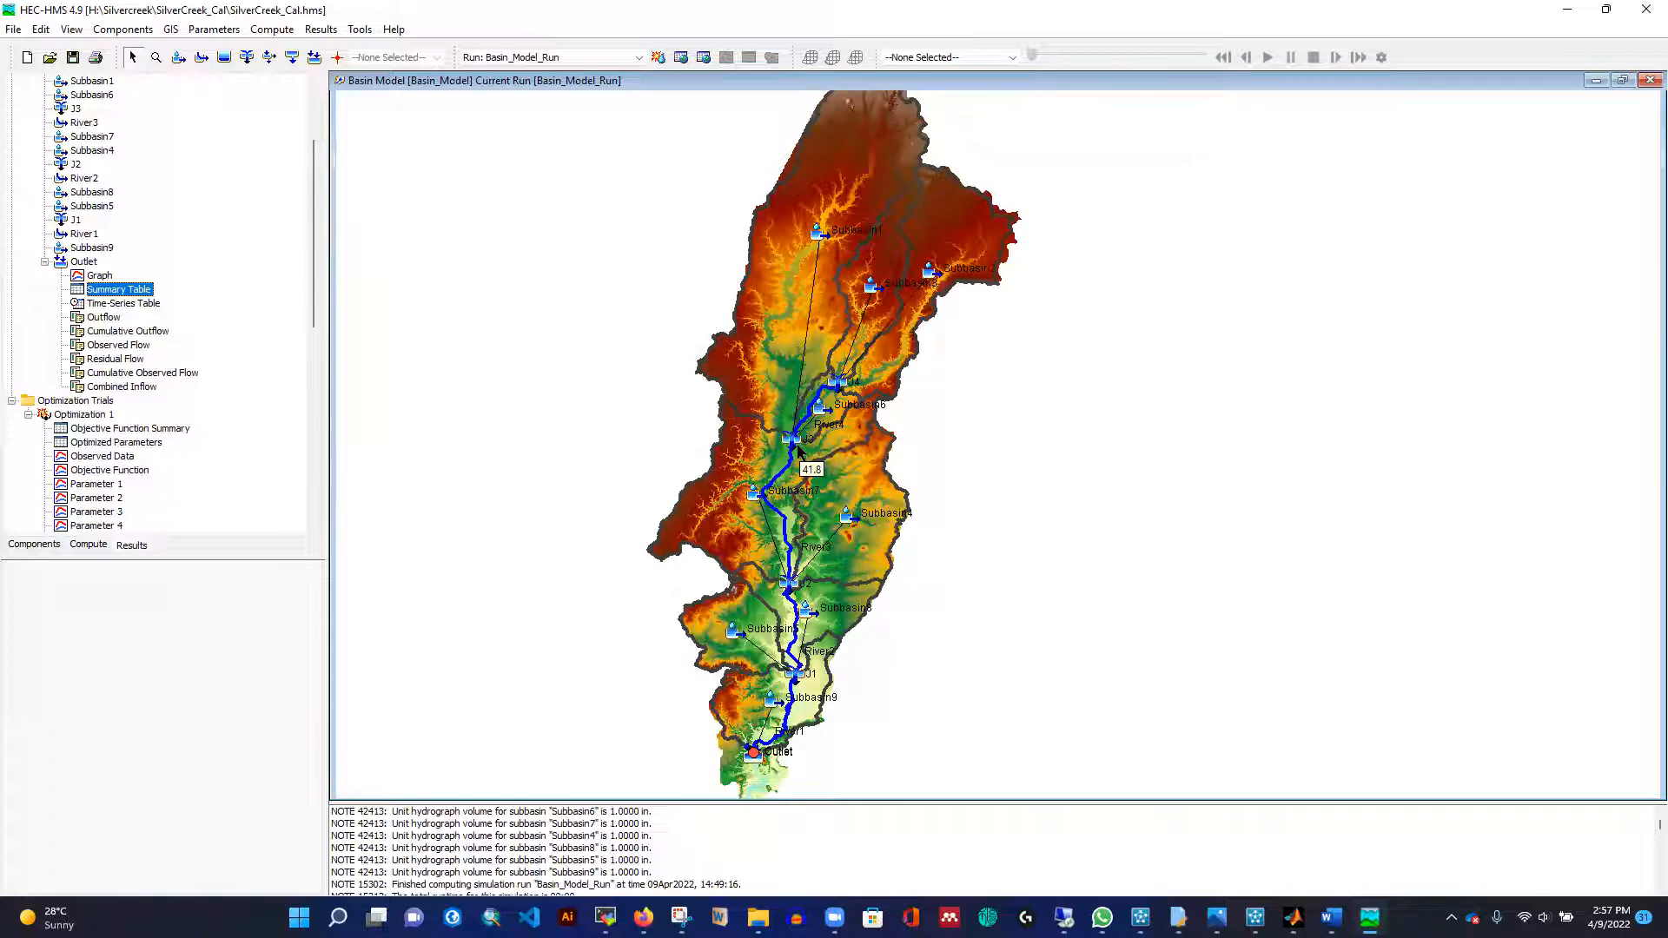
scroll(796, 447, "up", 2)
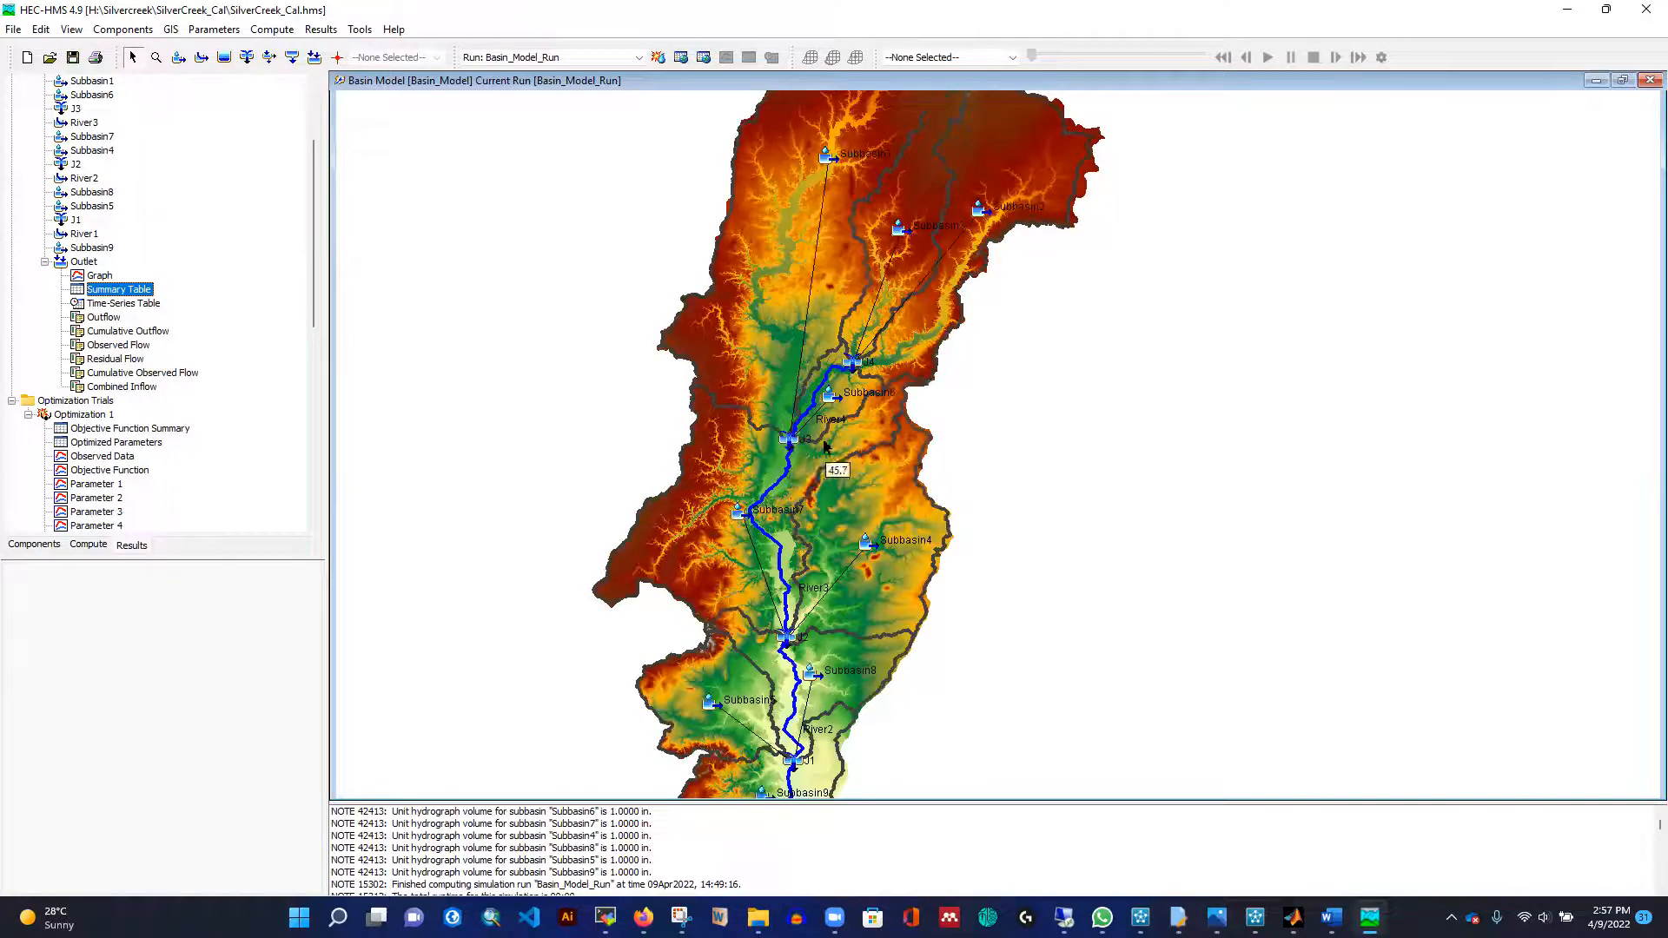
left_click(462, 8)
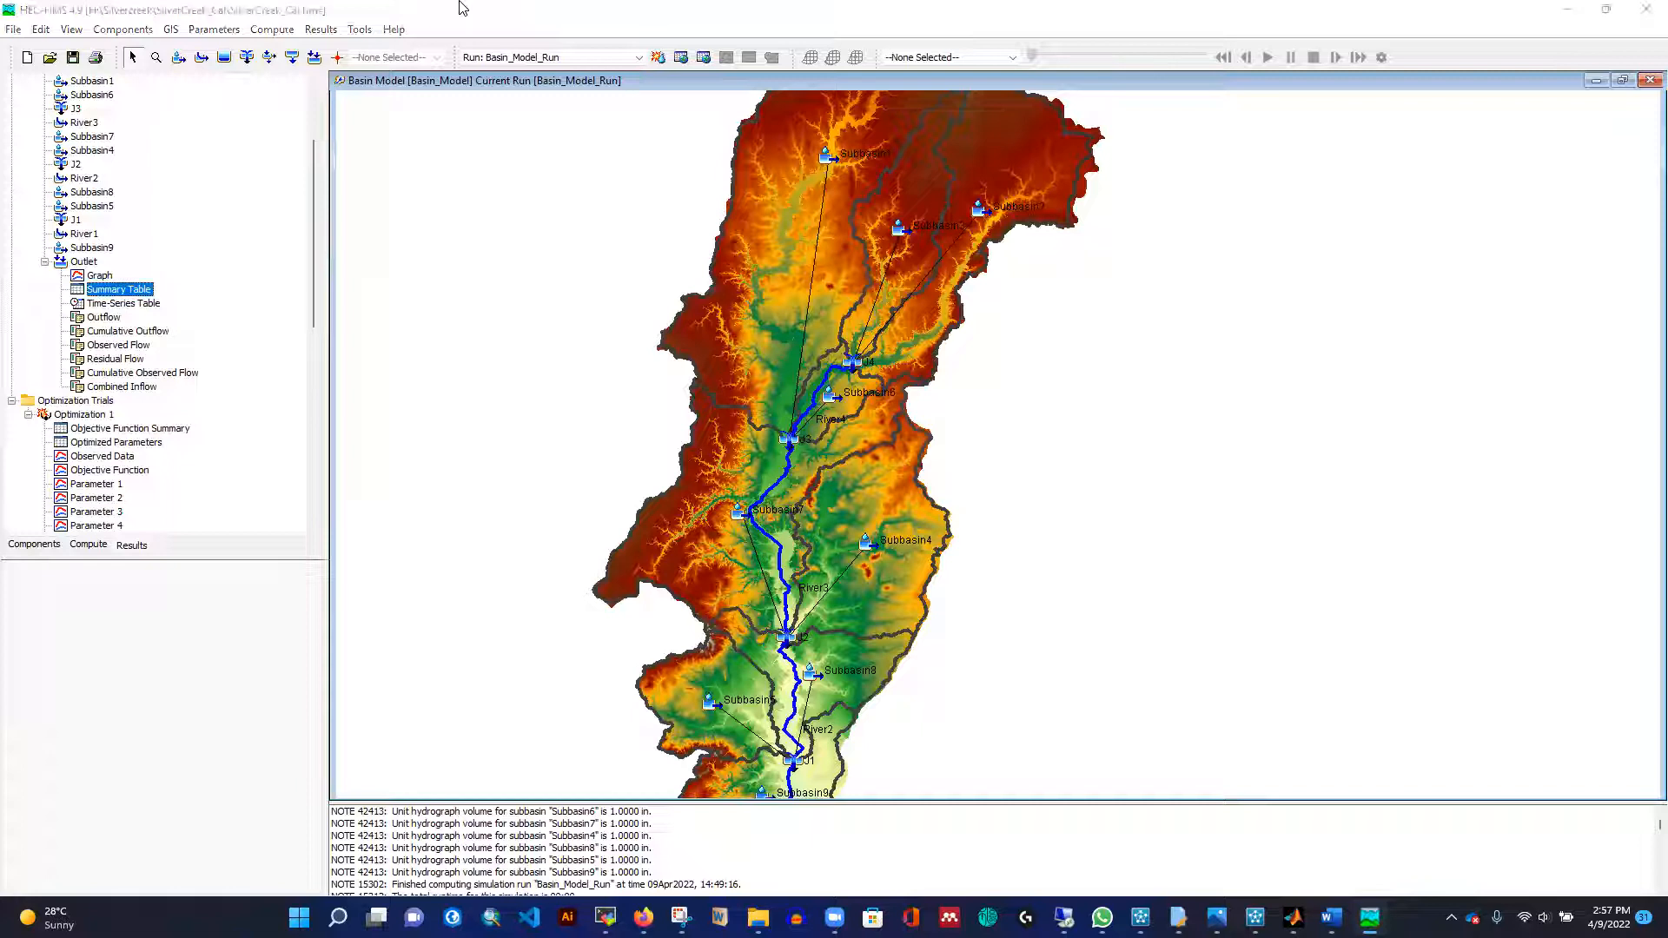